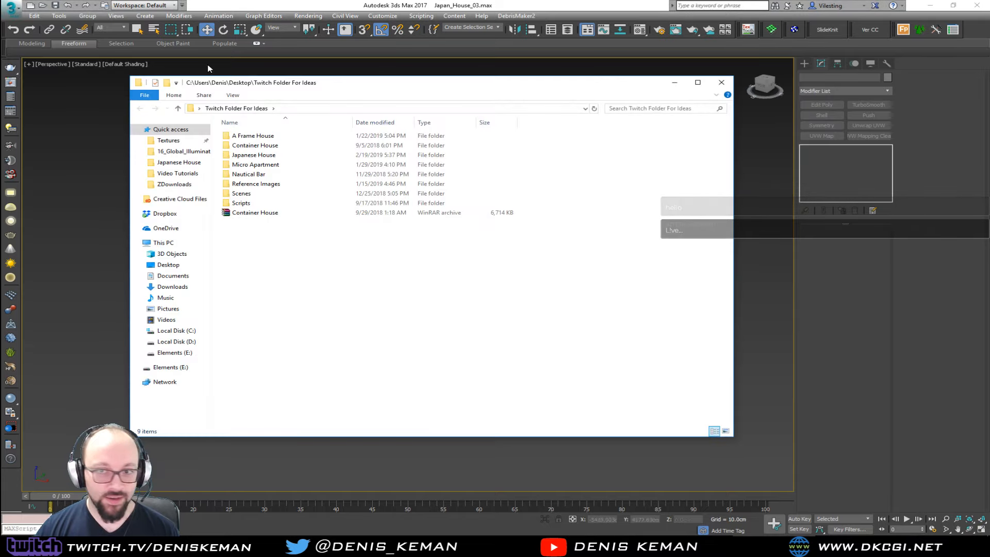
Examine the raised wooden platform in the house model and compare it with the Living_Room_Idea_01 reference photo.
left_click_drag(313, 84, 0, 93)
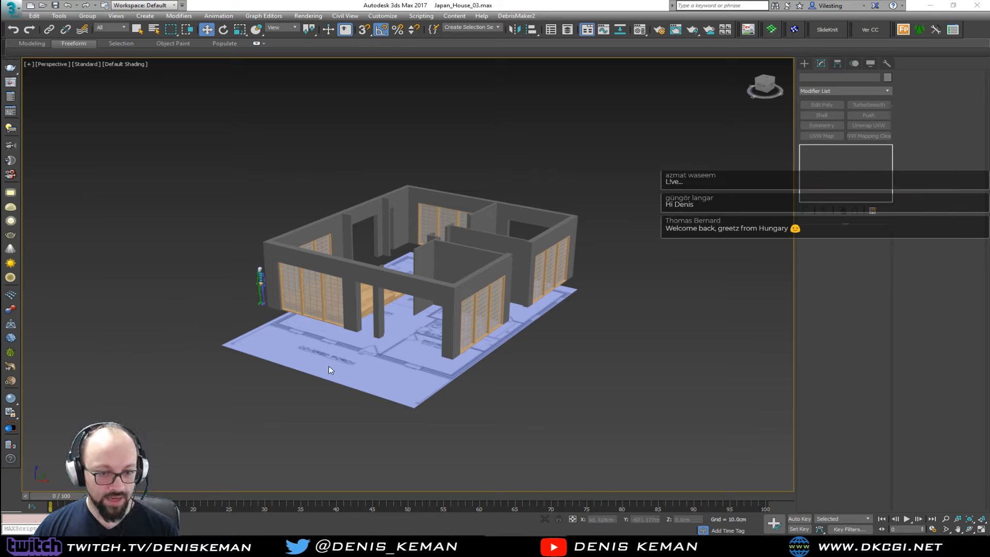
scroll(345, 345, "up", 8)
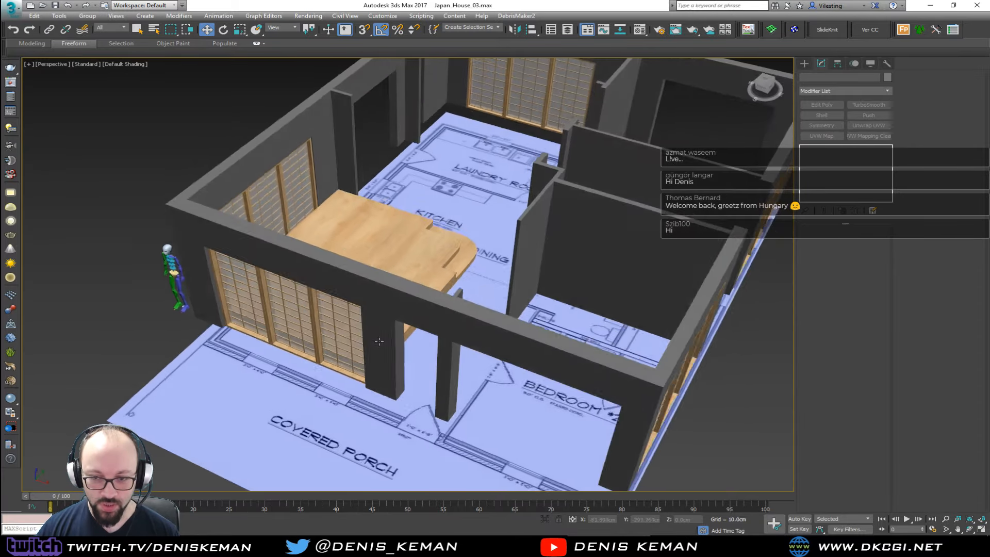
middle_click_drag(379, 341, 338, 318, "alt")
scroll(435, 310, "up", 2)
scroll(326, 363, "up", 3)
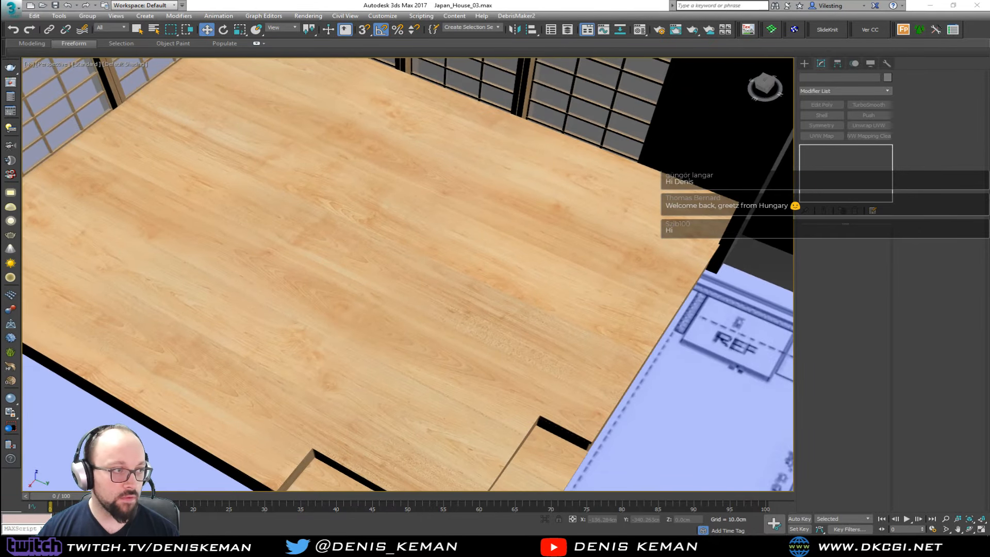
scroll(771, 269, "up", 3)
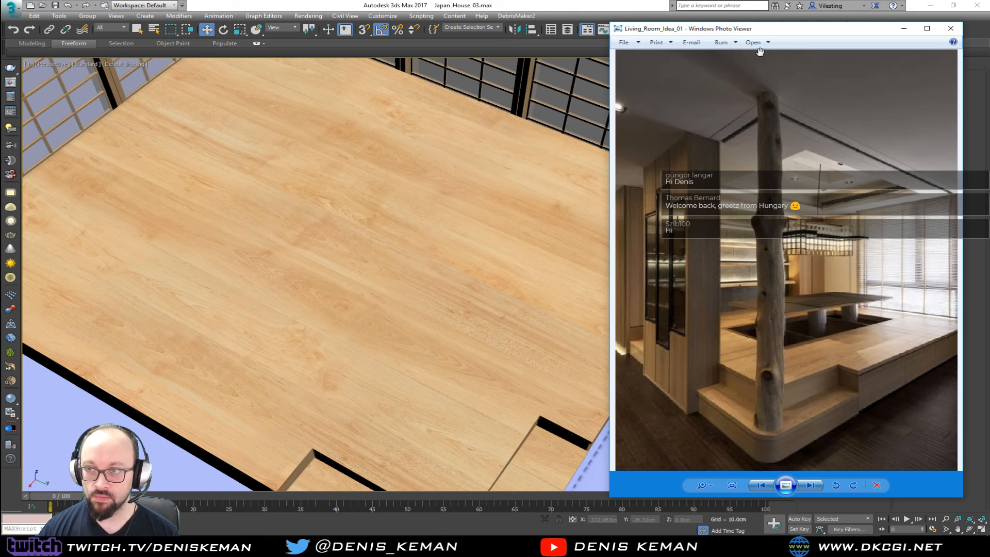
left_click_drag(765, 31, 666, 30)
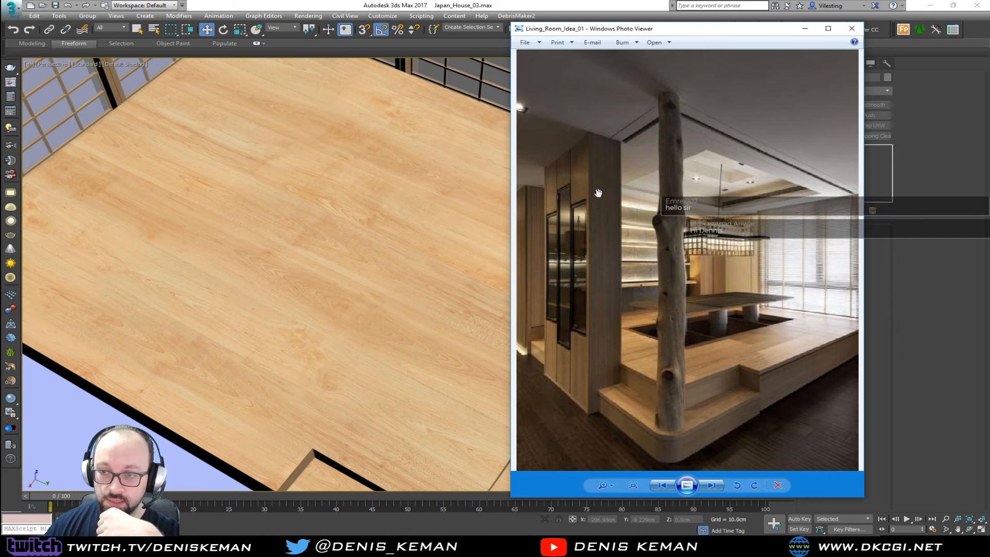
left_click(805, 29)
Inspect the platform's mesh with edged faces displayed and check its shape against the living room reference photo.
middle_click_drag(278, 316, 357, 281)
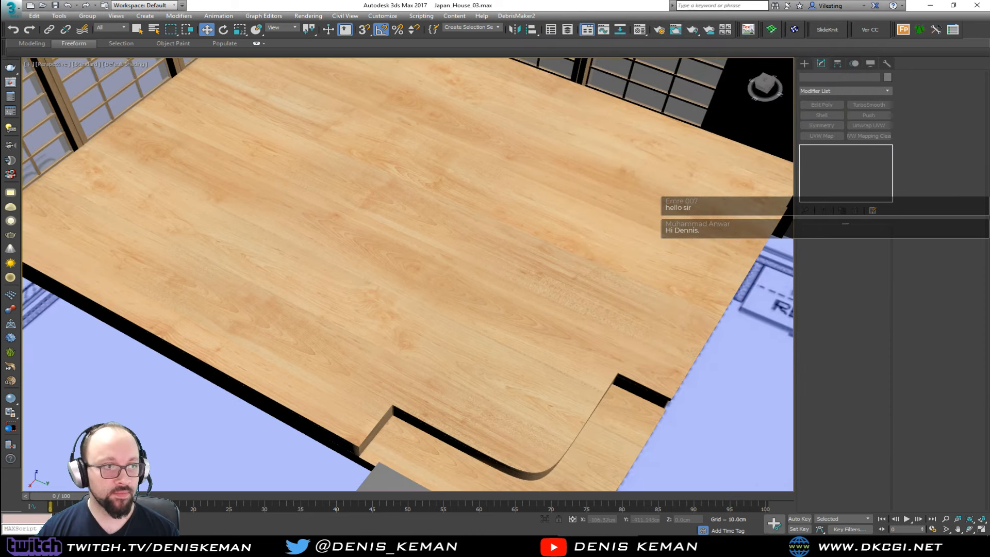
scroll(308, 259, "down", 3)
middle_click_drag(291, 273, 380, 258)
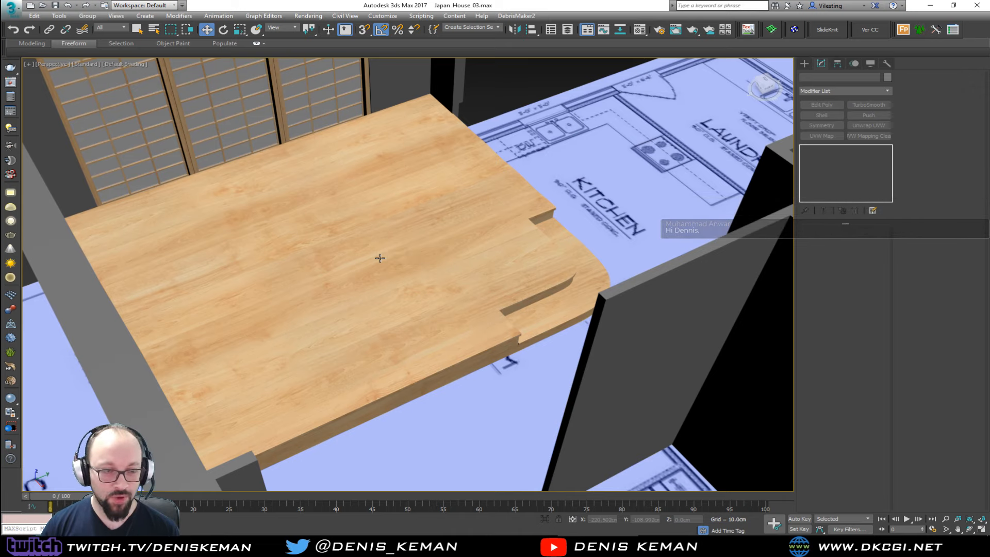
middle_click_drag(406, 308, 365, 345)
key("F4")
scroll(325, 264, "up", 3)
scroll(382, 292, "up", 4)
scroll(355, 289, "down", 6)
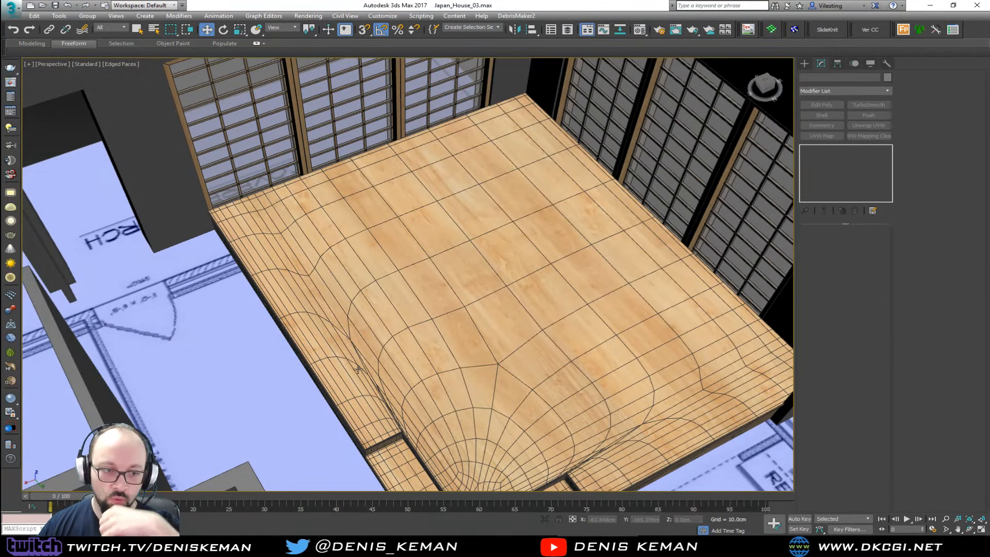
left_click(839, 547)
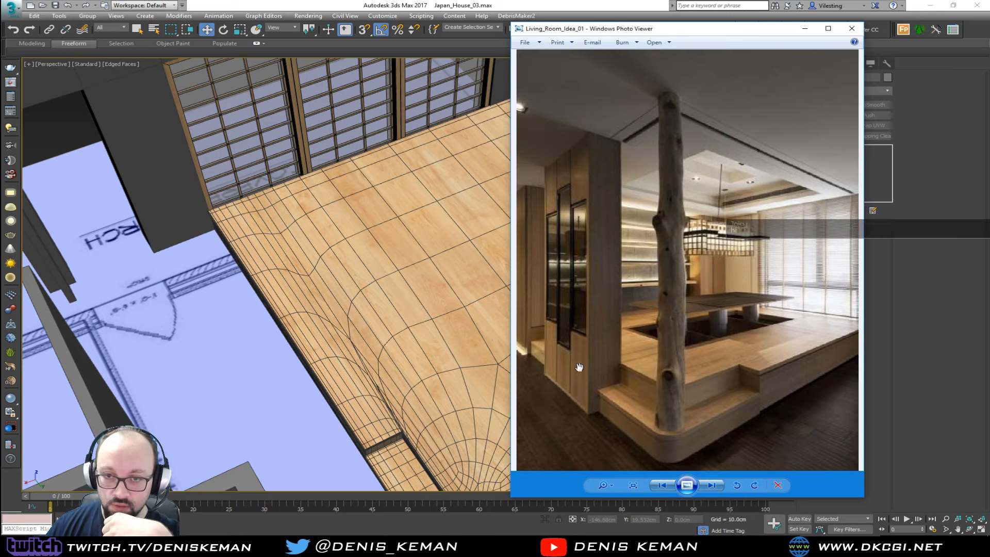
left_click(804, 28)
Inspect the platform's top board and its corner cutout, including the shape at its Edit Poly level.
left_click(508, 270)
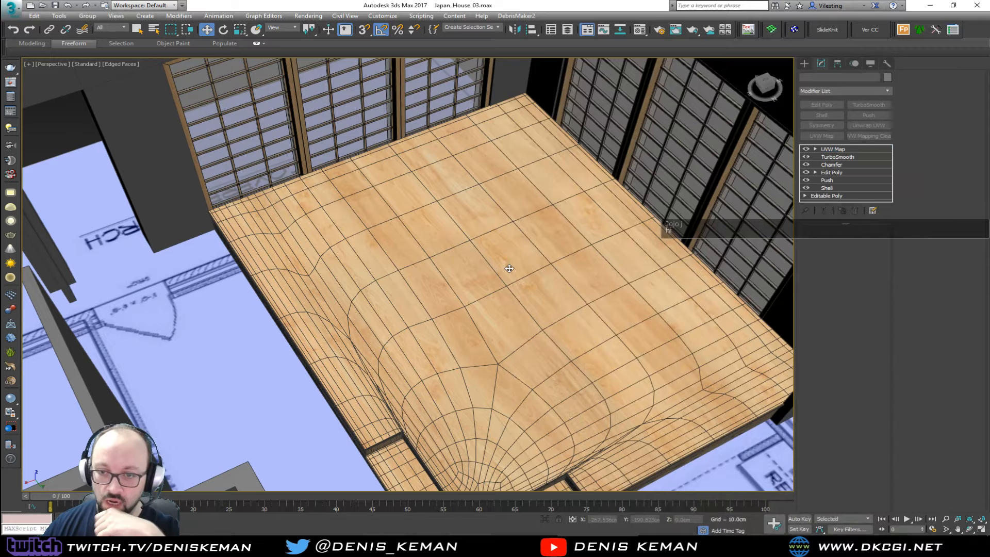
scroll(361, 292, "up", 8)
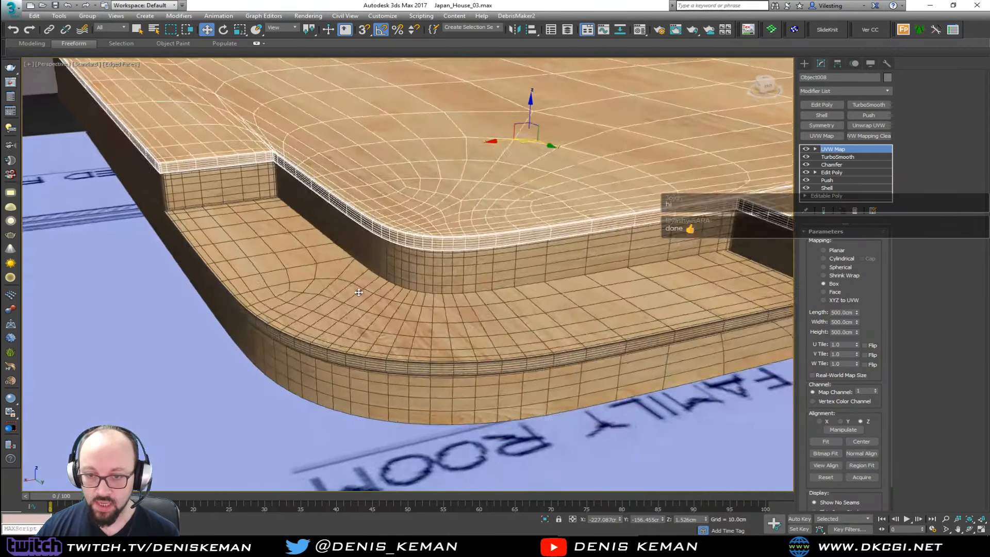
middle_click_drag(358, 292, 358, 289, "alt")
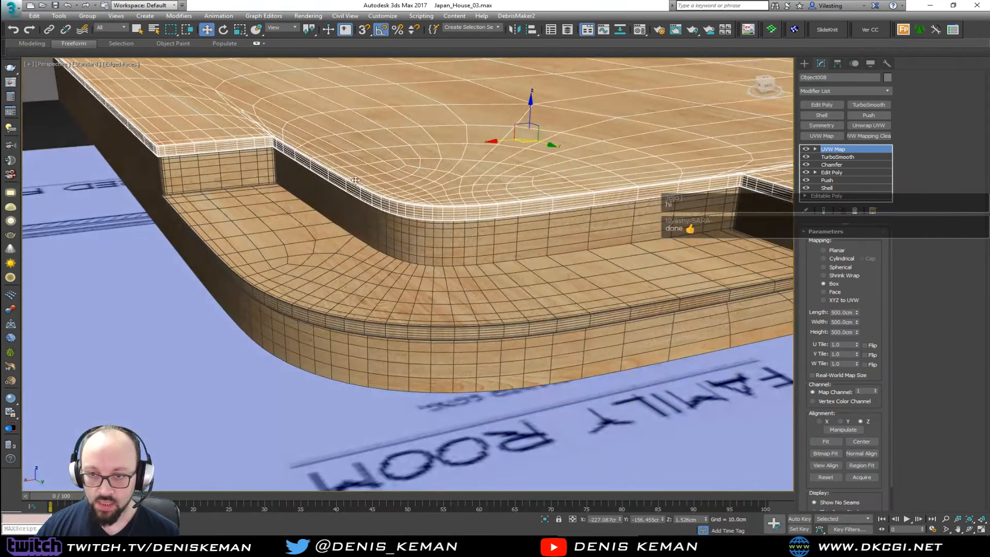
middle_click_drag(356, 180, 336, 224)
scroll(378, 206, "down", 3)
middle_click_drag(409, 208, 393, 195, "alt")
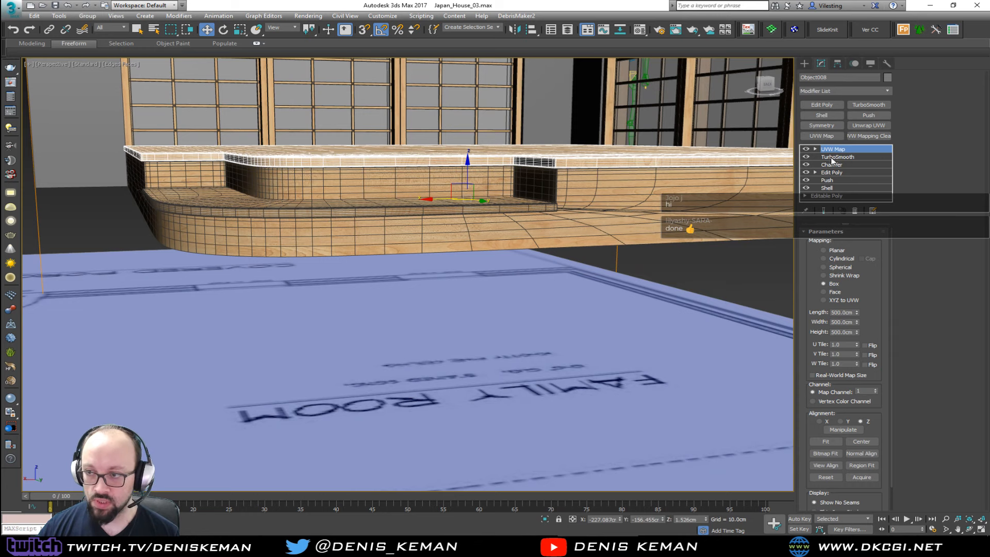
left_click(835, 173)
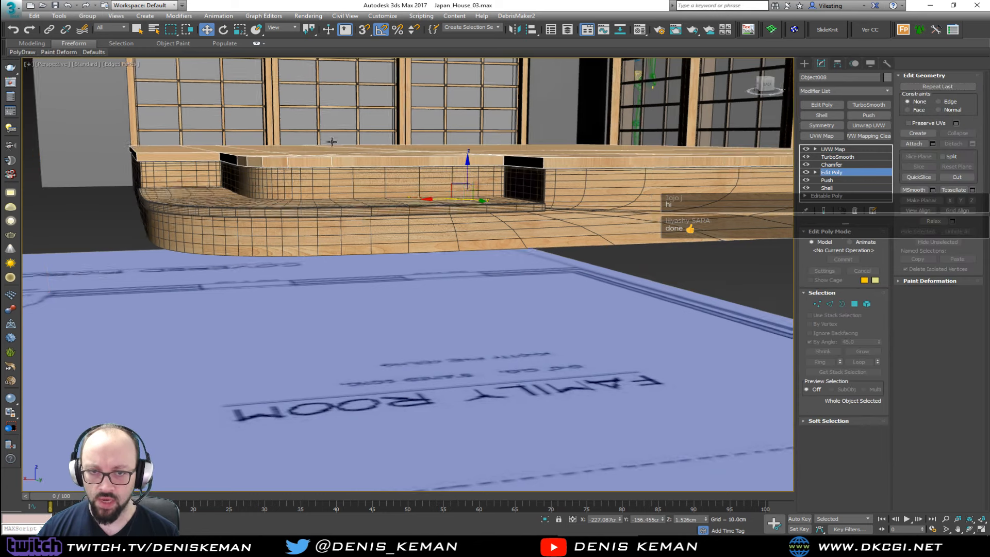
middle_click_drag(309, 114, 438, 158, "alt")
scroll(438, 158, "down", 2)
left_click(396, 297)
key("alt+q")
middle_click_drag(397, 297, 410, 263, "alt")
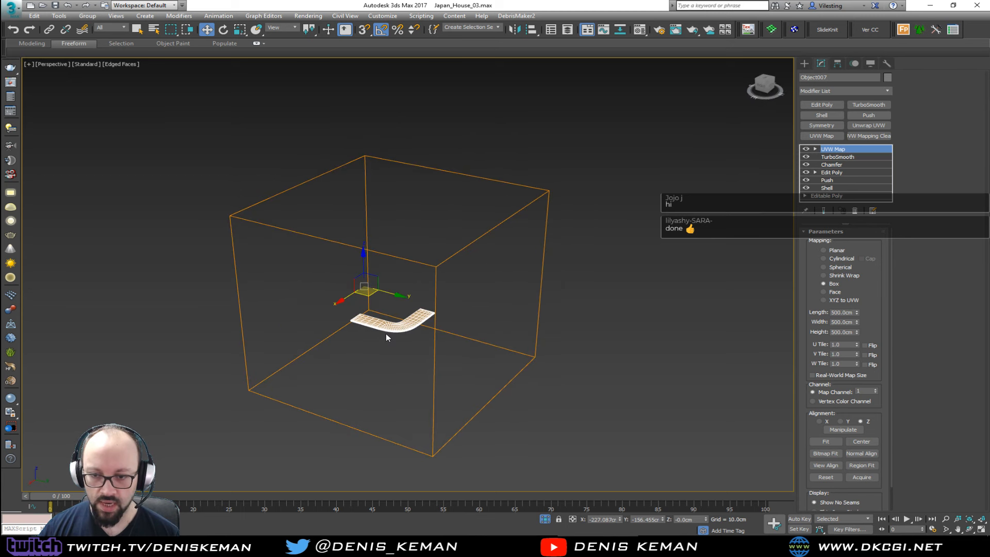
scroll(385, 335, "up", 3)
right_click(386, 334)
left_click(450, 302)
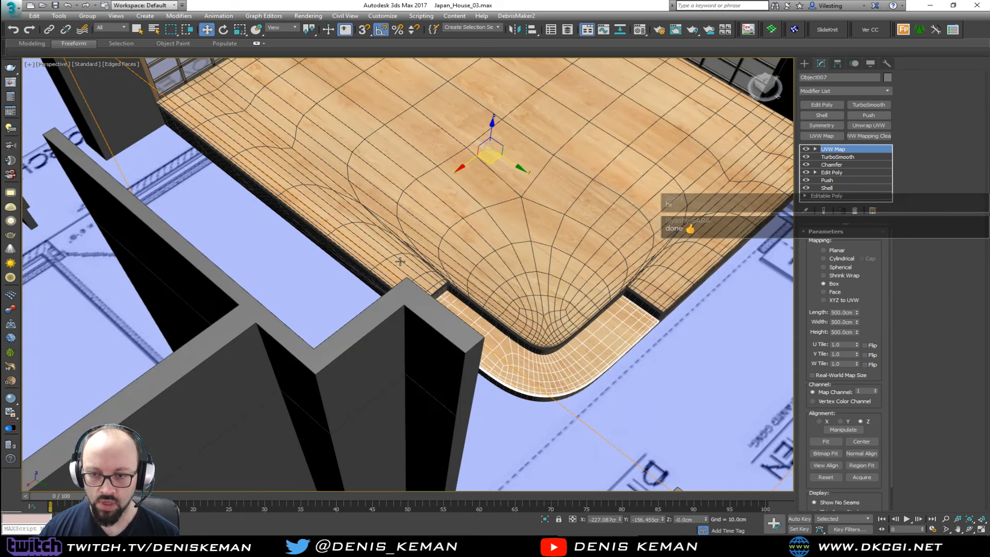
Isolate the wooden platform base that carries the corner step.
left_click(444, 291)
key("alt+q")
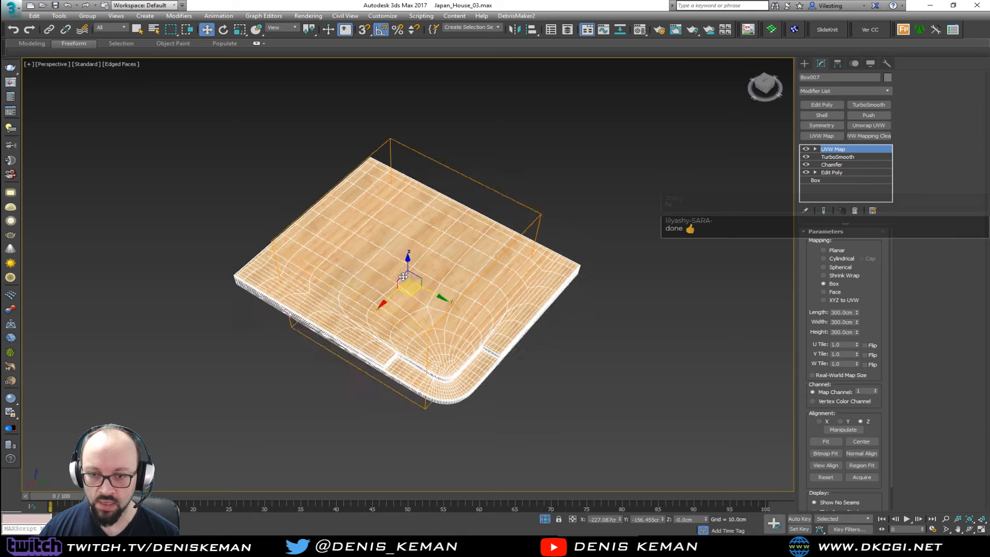
middle_click_drag(444, 291, 380, 328, "alt")
scroll(380, 327, "up", 5)
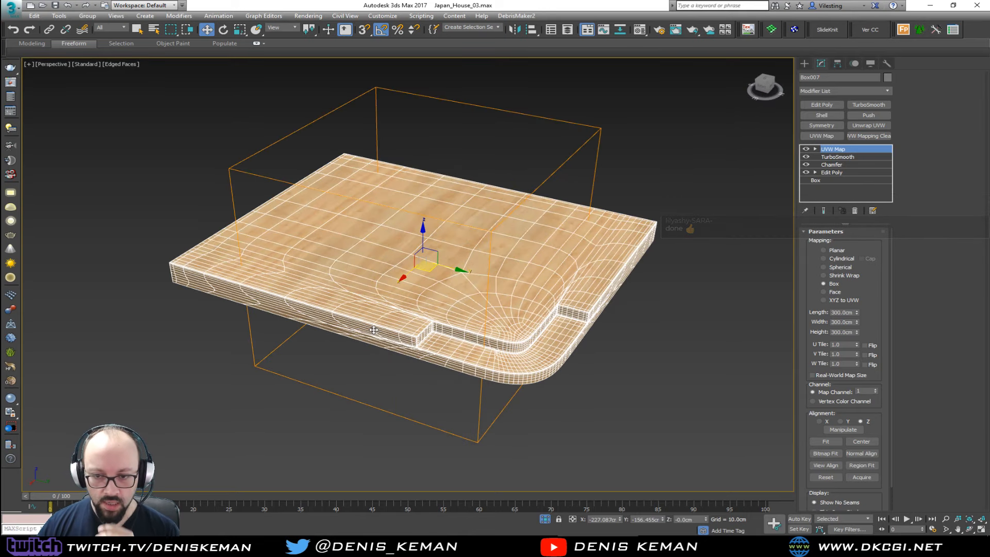
middle_click_drag(376, 382, 414, 300, "alt")
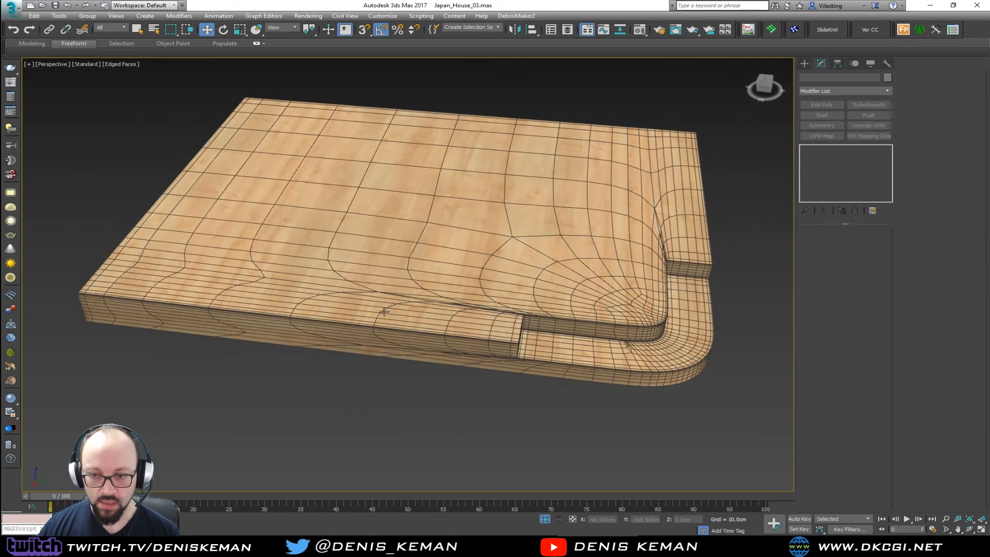
Disable the UVW Map, TurboSmooth and Chamfer modifiers on the platform base and display its low-poly edges.
key("F4")
left_click(414, 300)
left_click(805, 149)
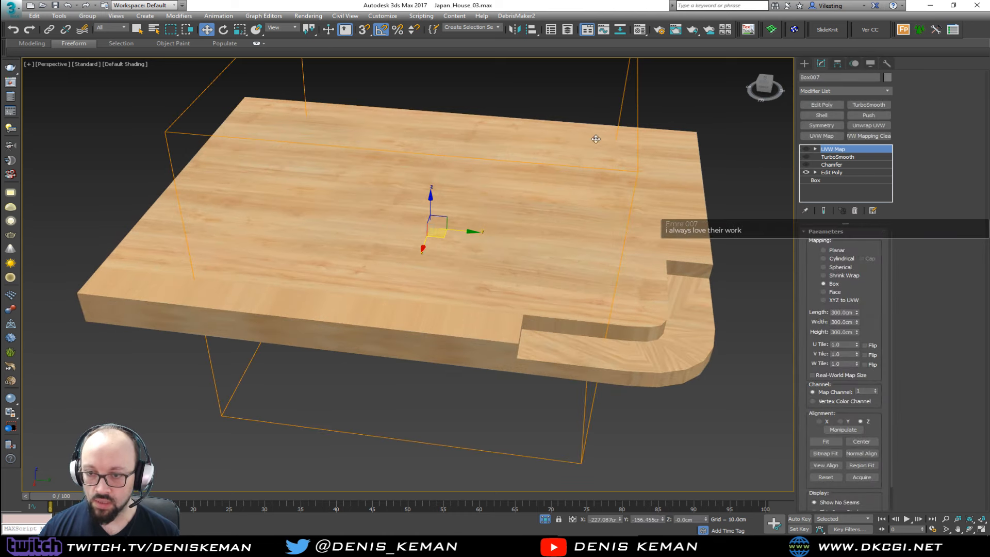
left_click(541, 102)
middle_click_drag(446, 163, 397, 187)
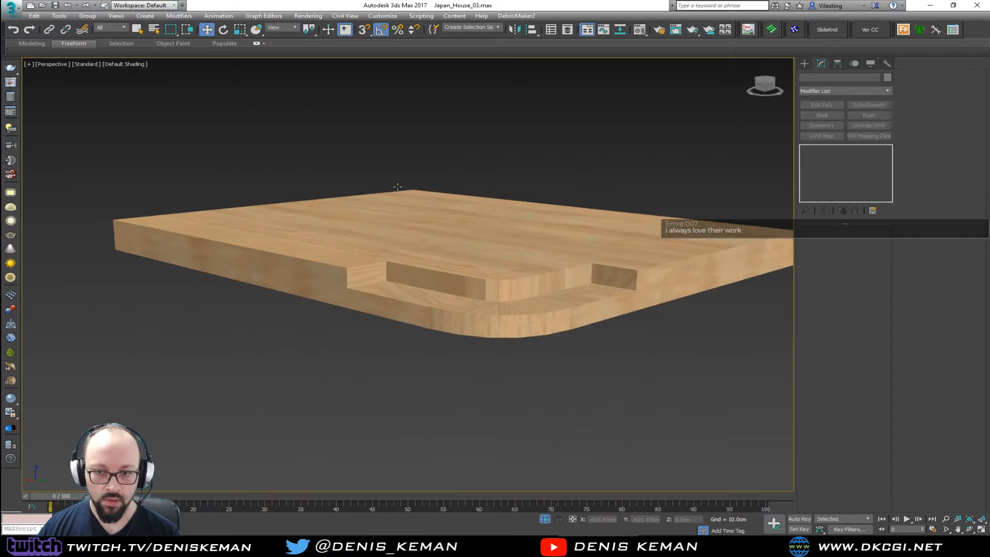
key("F4")
scroll(409, 235, "up", 3)
mouse_move(409, 241)
middle_mouse_down("alt")
mouse_move(431, 249)
mouse_move(484, 217)
middle_mouse_up("alt")
Check the reference photo and draw a box against the platform's long side beside the corner step, about 151 × 23 × 181 cm.
left_click(804, 63)
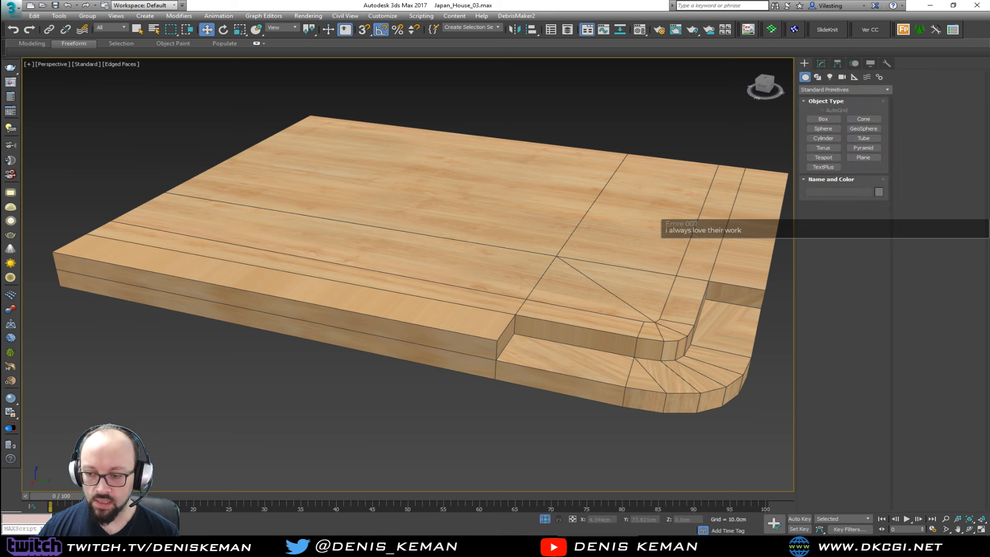
key("alt+Tab")
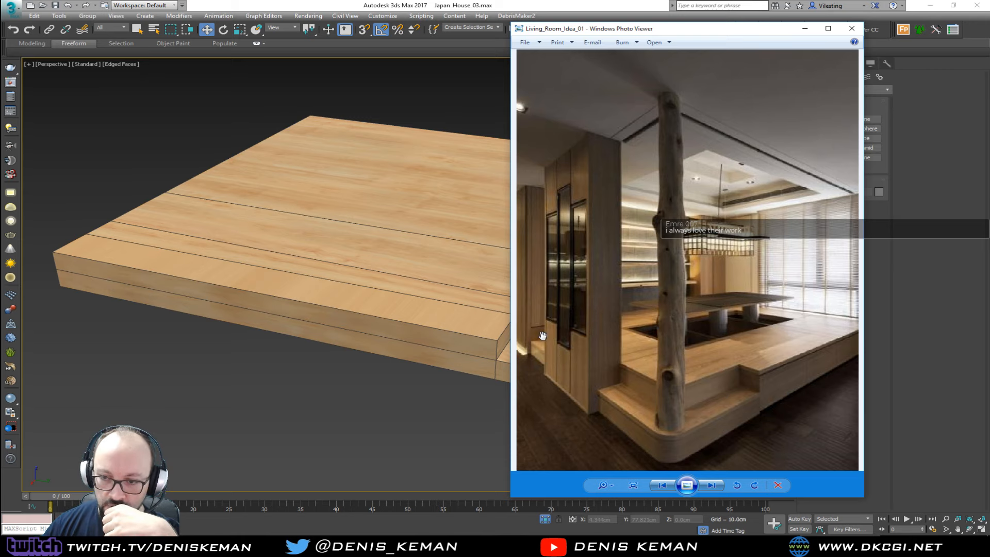
left_click(805, 29)
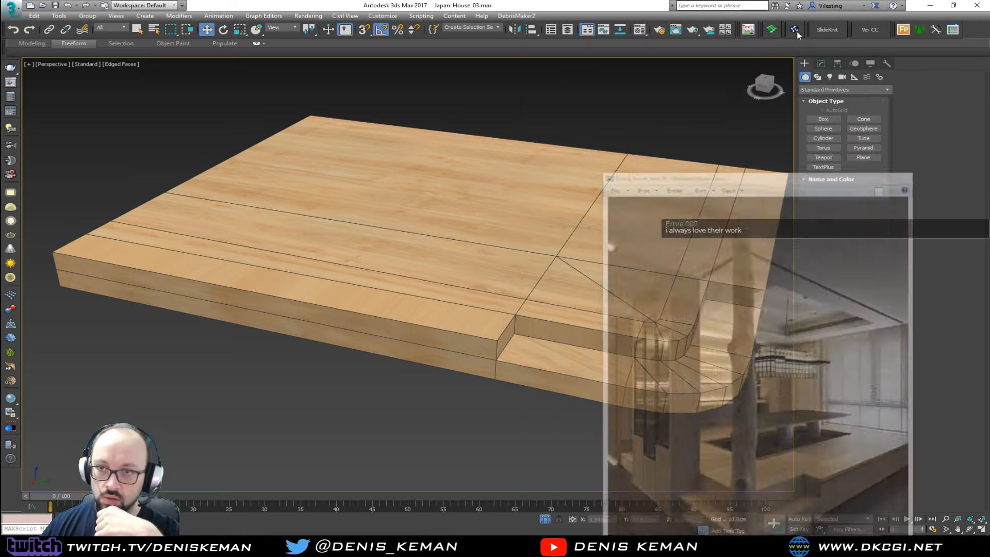
left_click(824, 120)
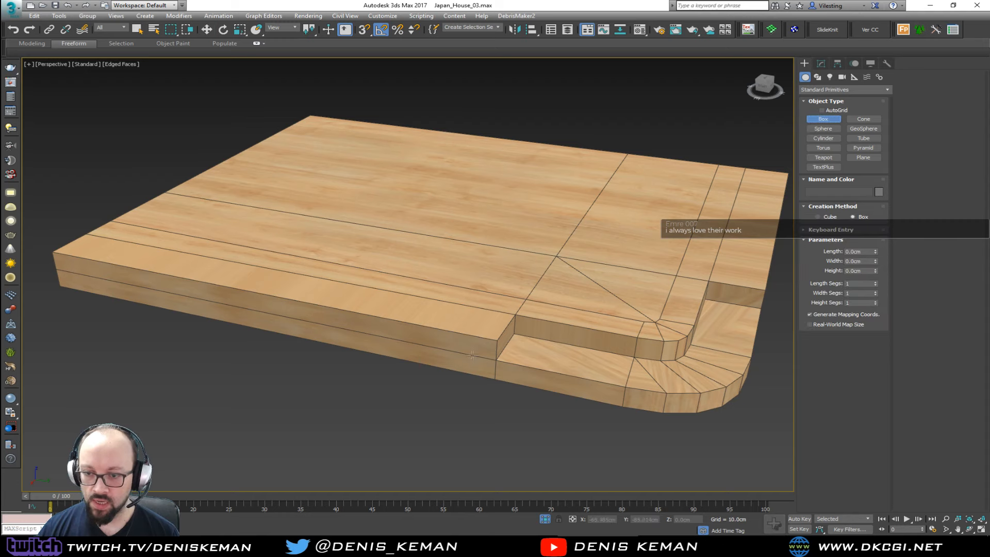
key("s")
left_click_drag(491, 381, 250, 346)
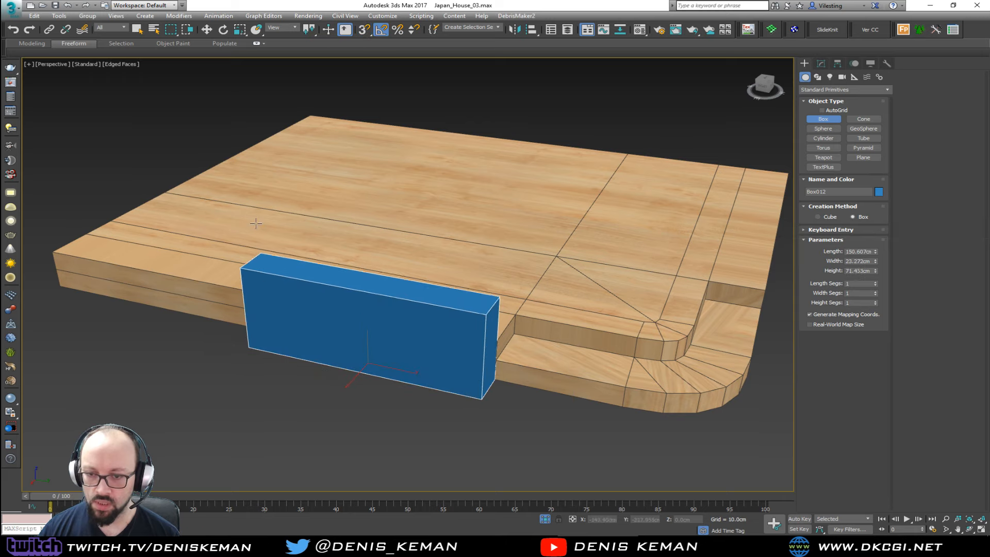
left_click(259, 69)
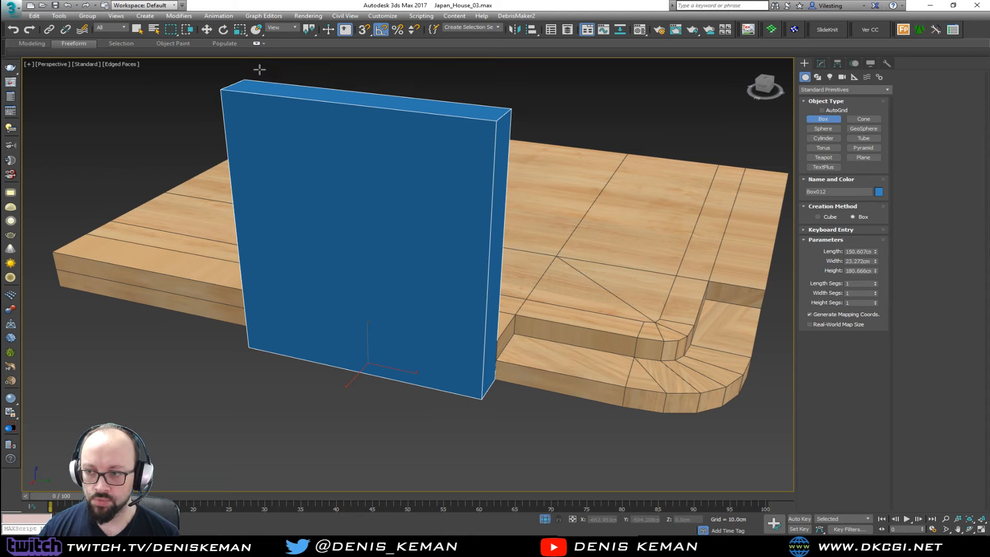
Set the new box's length to 150 cm and compare its proportions with the cabinet in the reference photo.
left_click(848, 251)
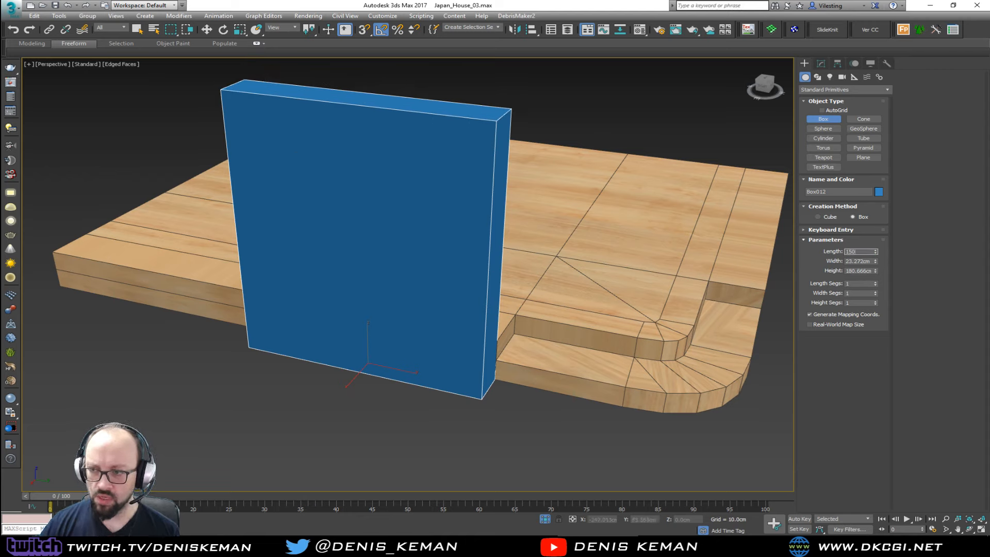
key("Return")
middle_click_drag(611, 234, 518, 236, "alt")
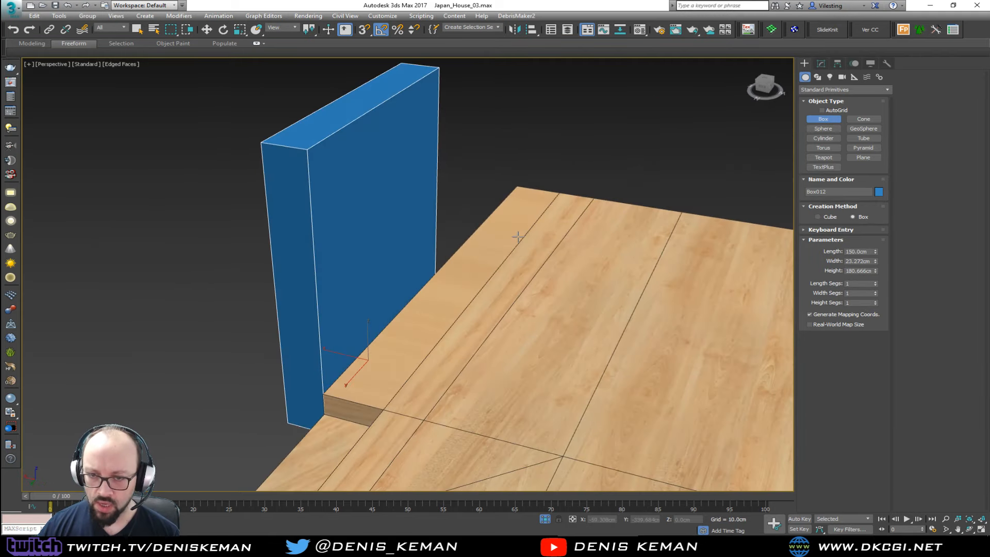
key("alt+Tab")
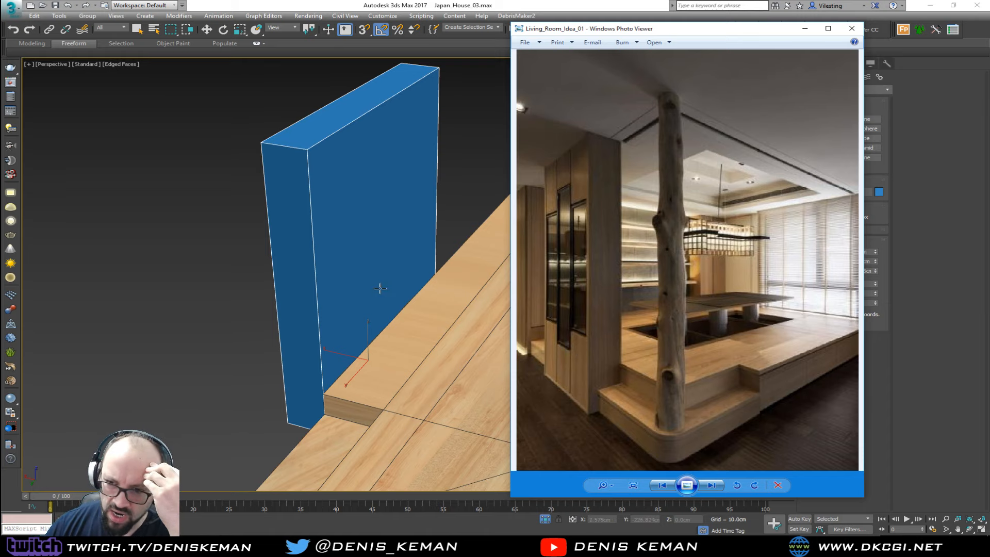
left_click(805, 29)
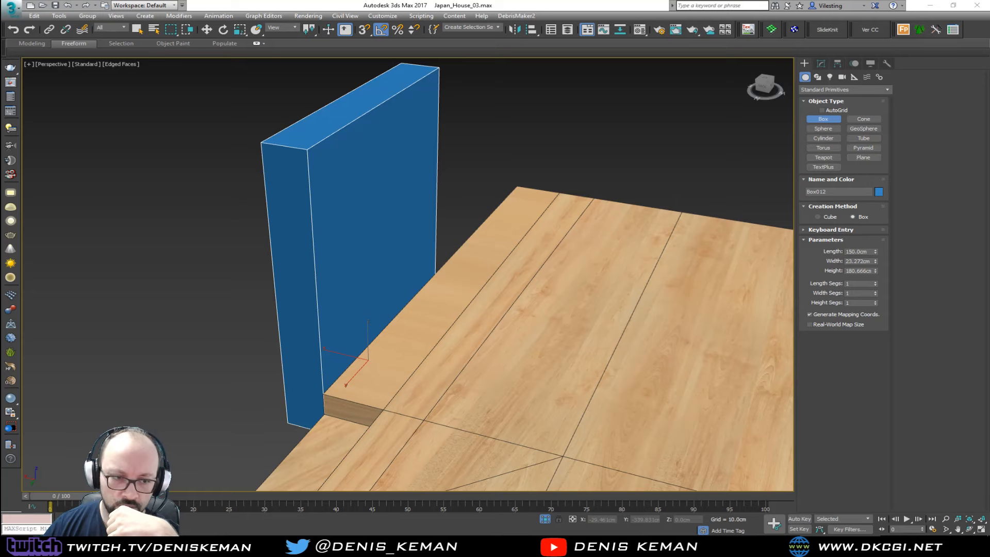
Set the box's length to 75 cm and its width segments to 2.
middle_click_drag(402, 269, 504, 274, "alt")
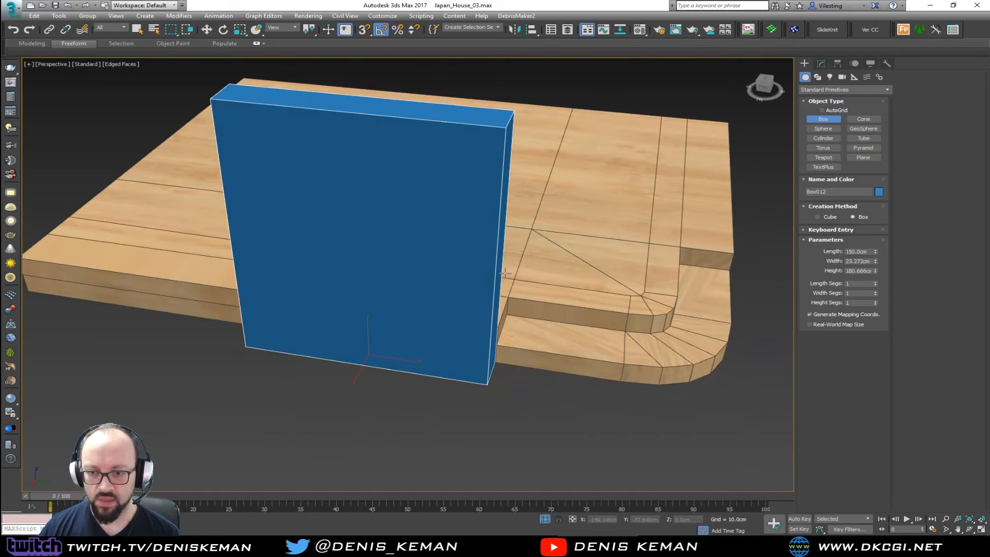
double_click(870, 253)
type("75")
key("Return")
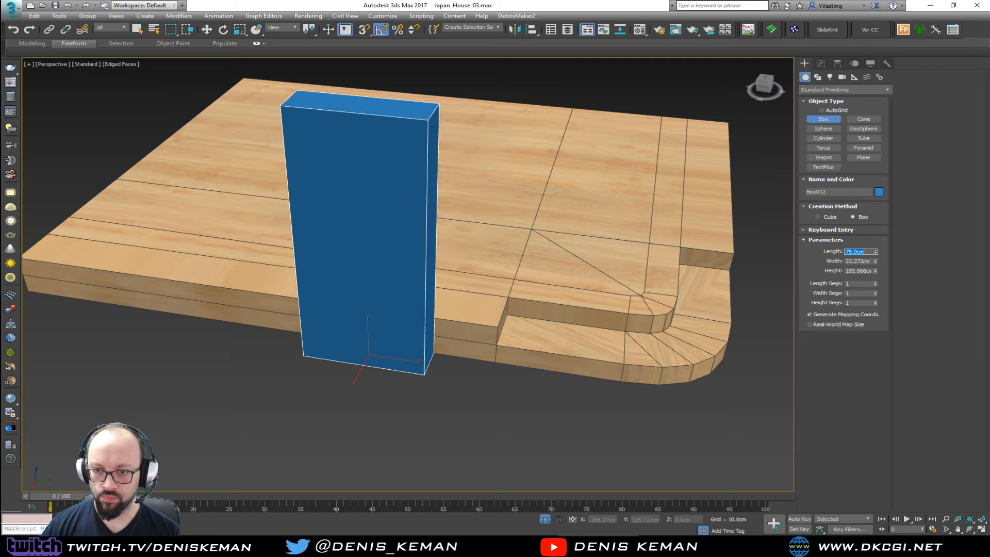
mouse_move(404, 271)
middle_mouse_down("alt")
mouse_move(404, 254)
mouse_move(378, 261)
mouse_move(392, 271)
middle_mouse_up("alt")
left_click(821, 64)
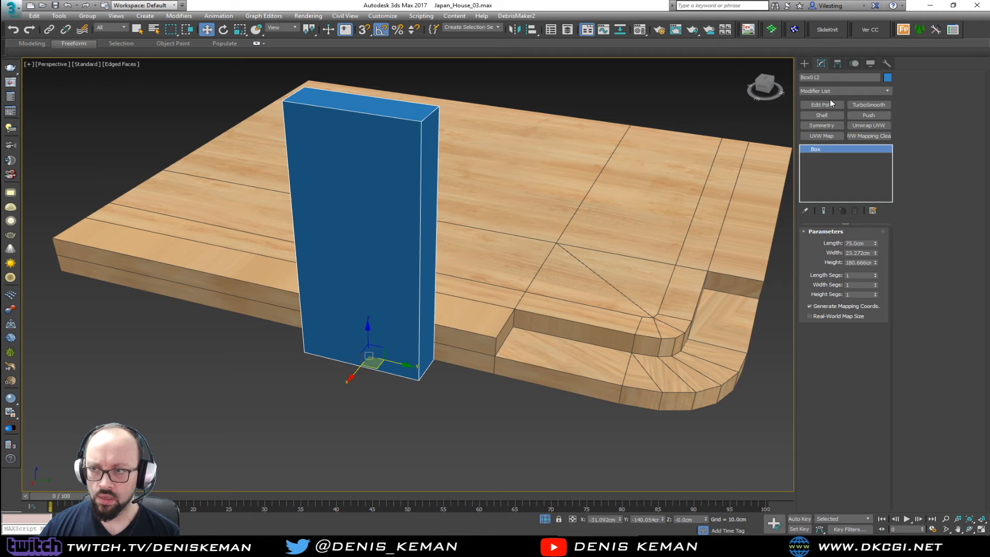
left_click(875, 283)
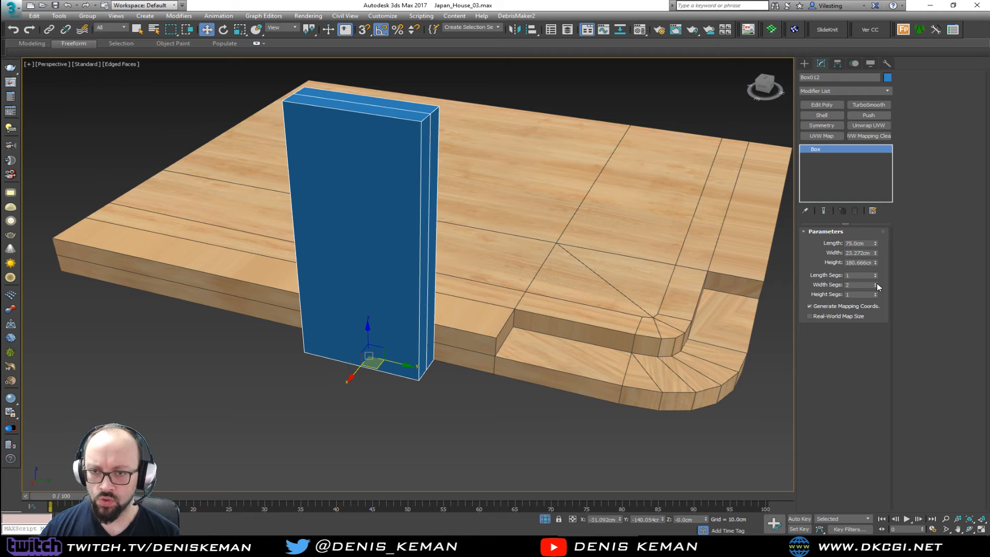
Set the box's width segments to 1 and length segments to 3, and check the division against the cabinet in the reference photo.
left_click(875, 286)
left_click(875, 274)
left_click(875, 273)
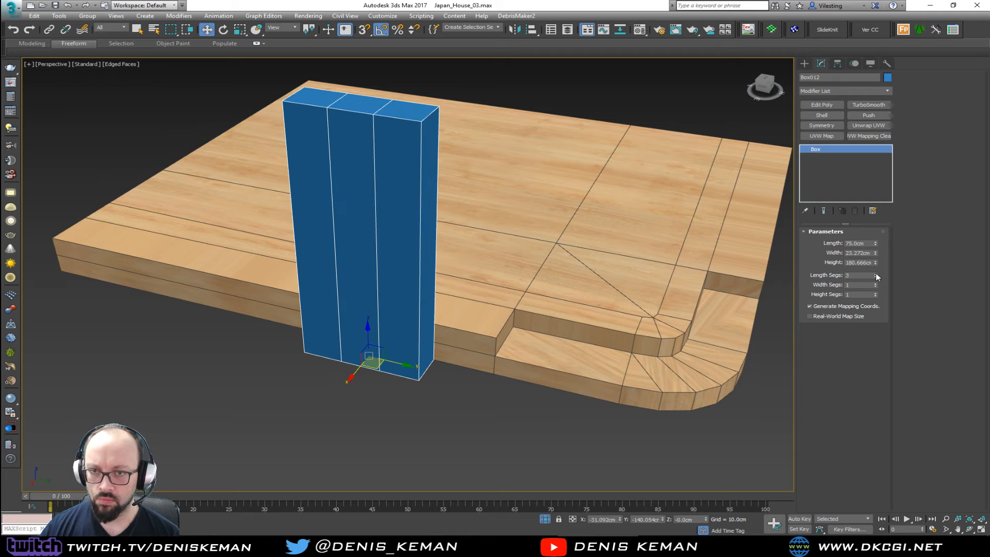
middle_click_drag(617, 226, 481, 179, "alt")
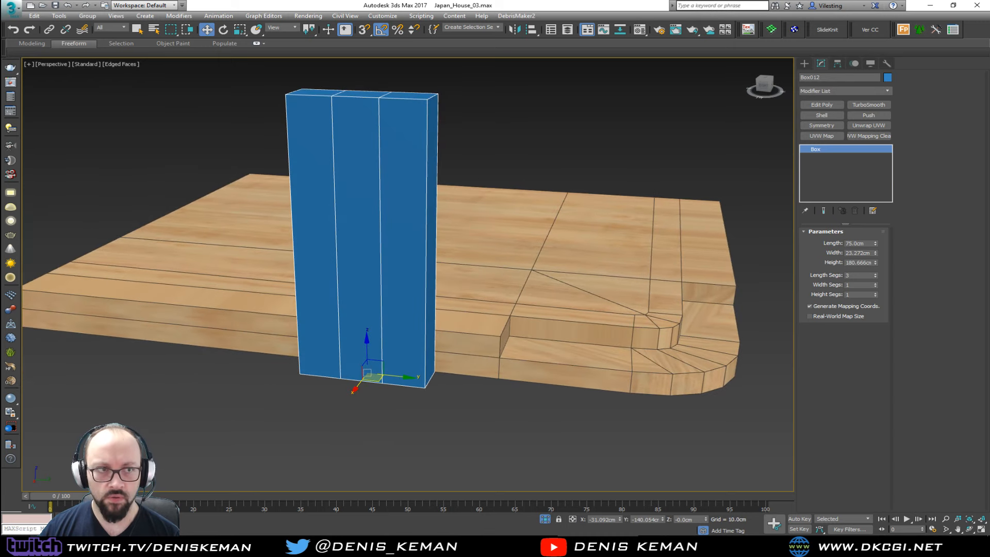
left_click_drag(0, 48, 713, 62)
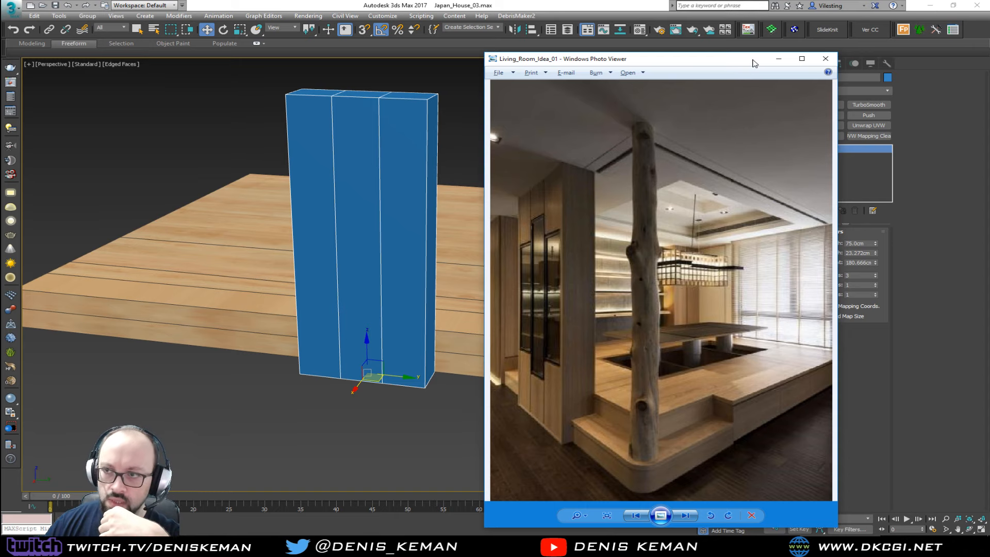
left_click(778, 59)
End the isolation and view the box in place against the house walls and the sliding doors.
middle_click_drag(394, 279, 323, 298, "alt")
scroll(347, 274, "up", 3)
scroll(316, 309, "down", 2)
right_click(388, 282)
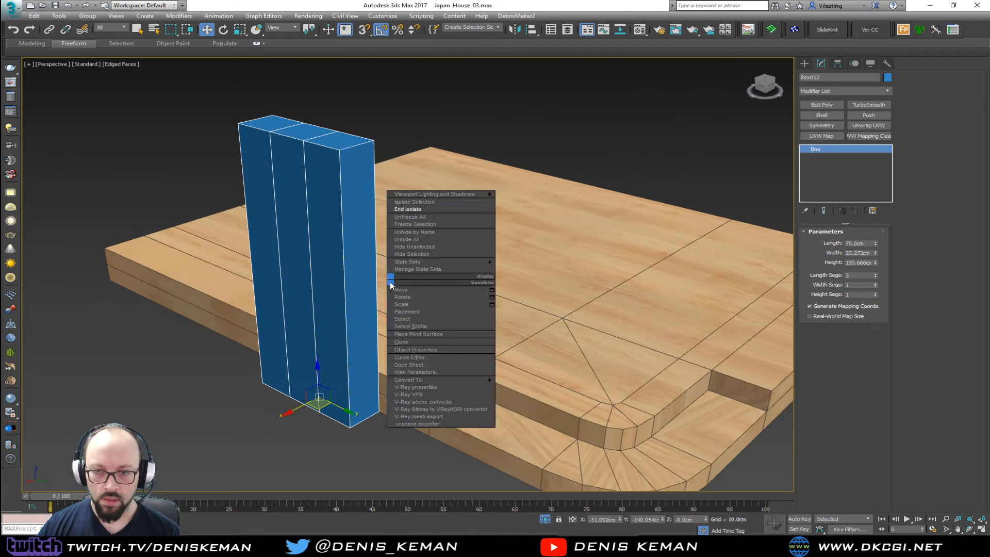
left_click(394, 211)
middle_click_drag(357, 221, 335, 199, "alt")
middle_click_drag(354, 166, 366, 274)
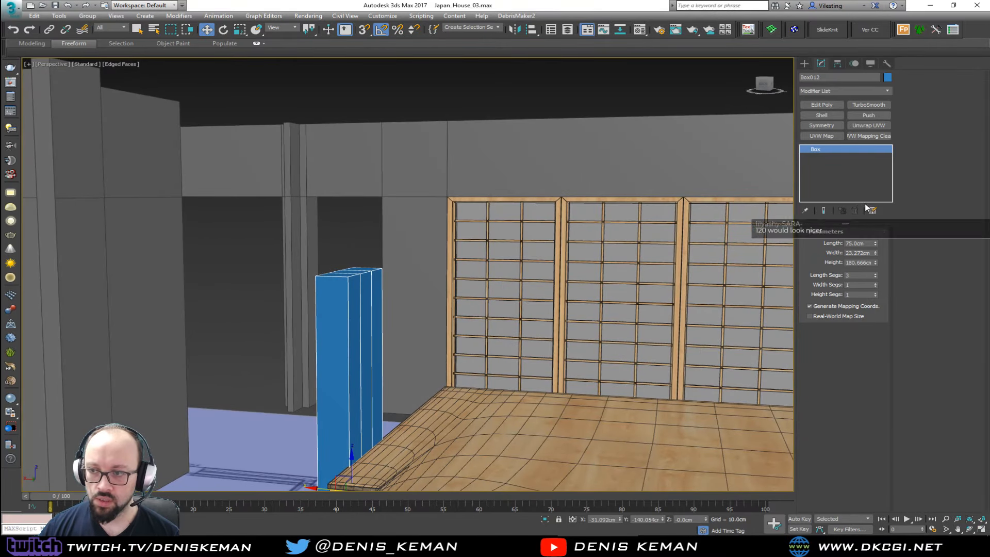
middle_click_drag(726, 191, 786, 222, "alt")
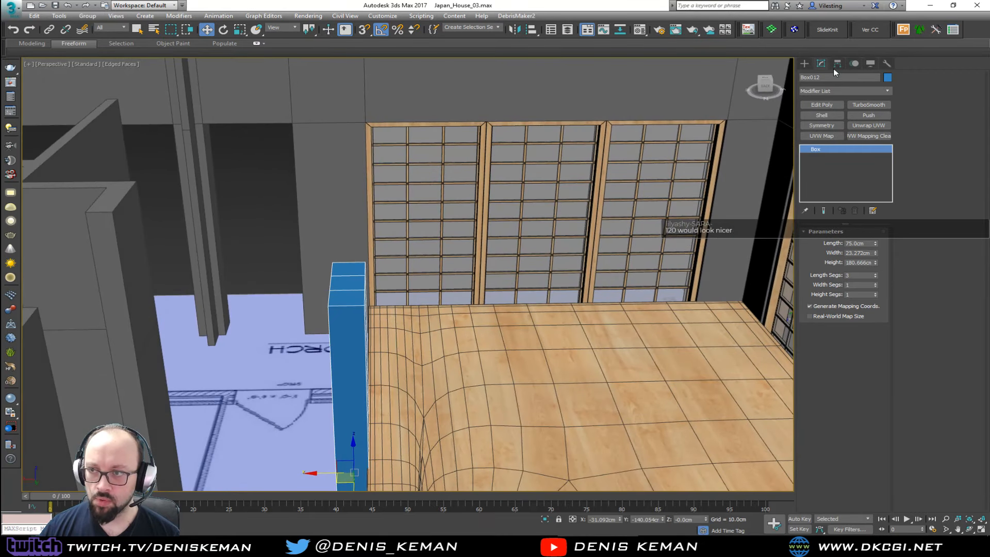
Add an Edit Poly modifier to the box and raise its three top polygons to a height of 240 cm using snapping.
left_click(823, 107)
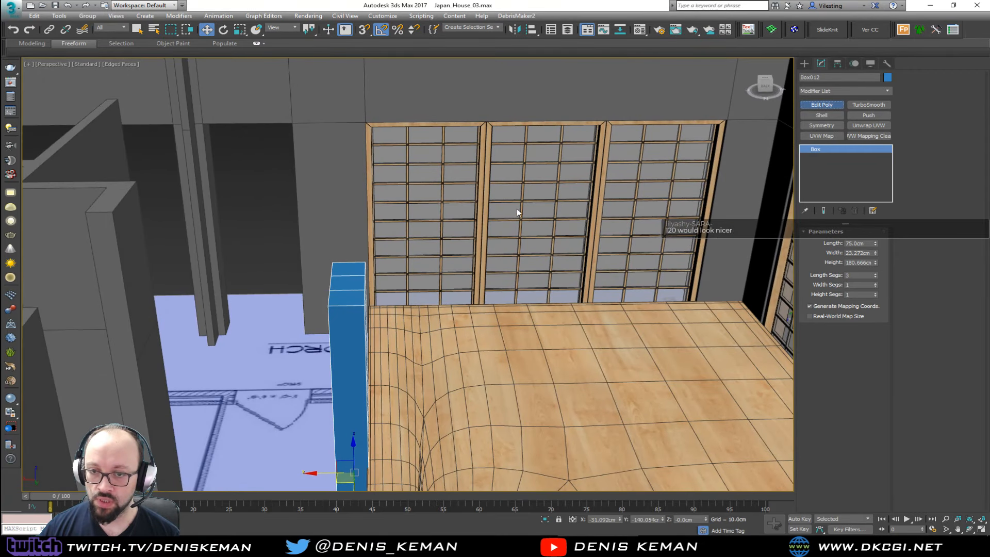
key("4")
left_click(346, 270)
left_click(351, 296, "ctrl")
key("s")
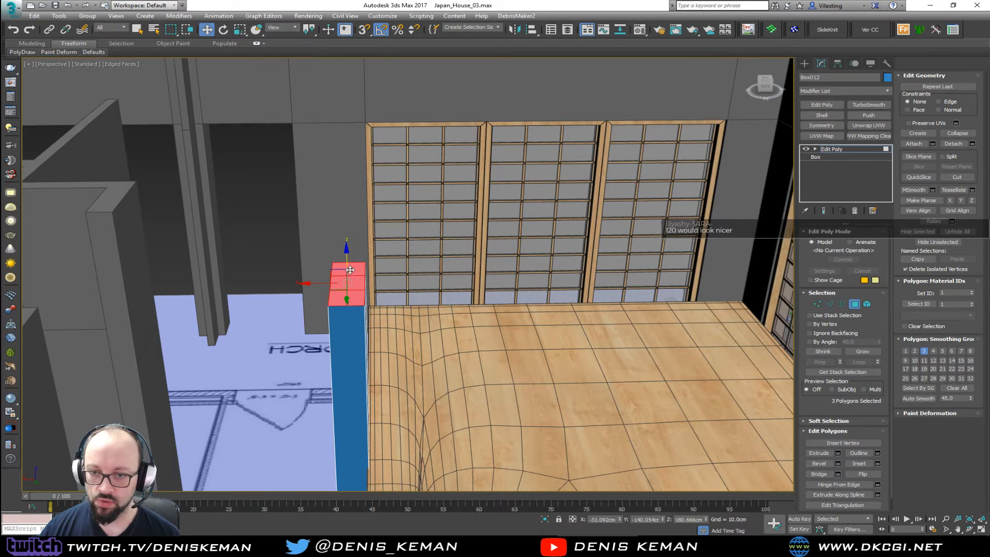
left_click_drag(351, 295, 378, 147)
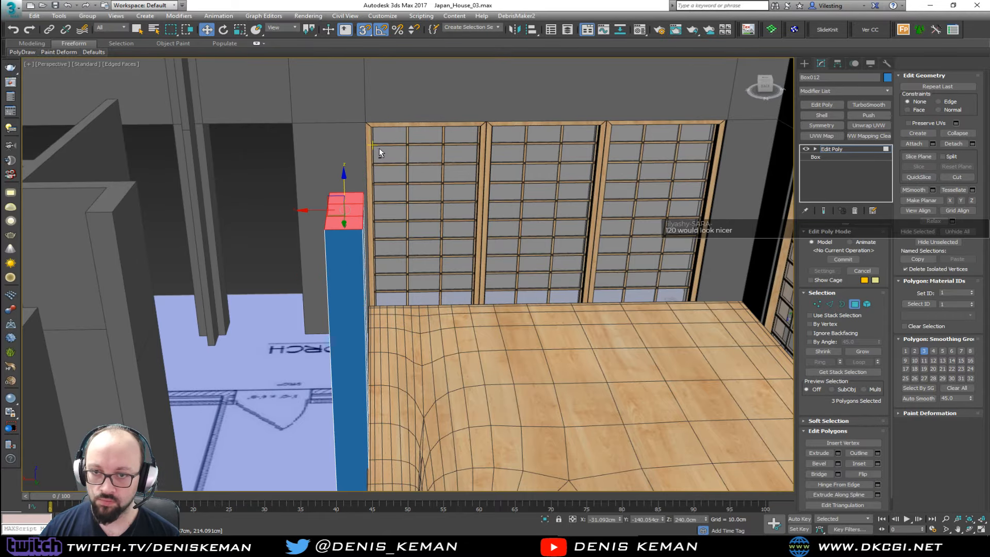
middle_click_drag(378, 148, 359, 154, "alt")
left_click(853, 301)
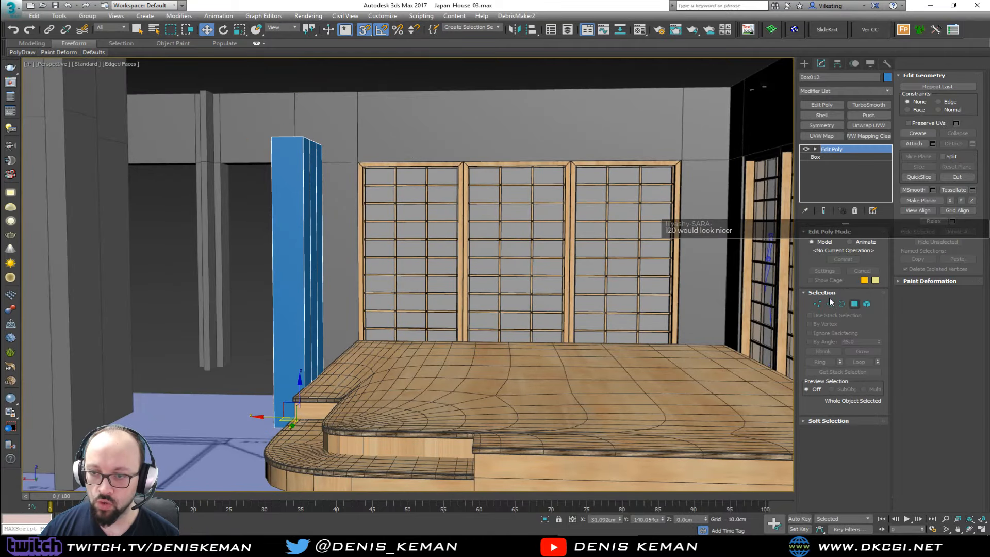
middle_click_drag(355, 243, 452, 153, "alt")
middle_click_drag(451, 233, 423, 243)
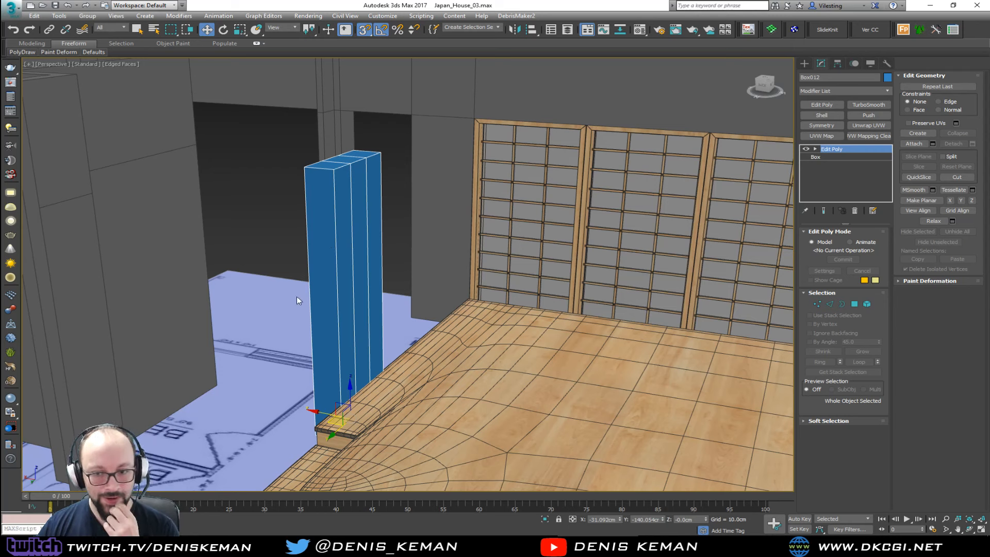
Select the cabinet's three platform-facing polygons, compare them with the reference photo, and deselect the box.
key("4")
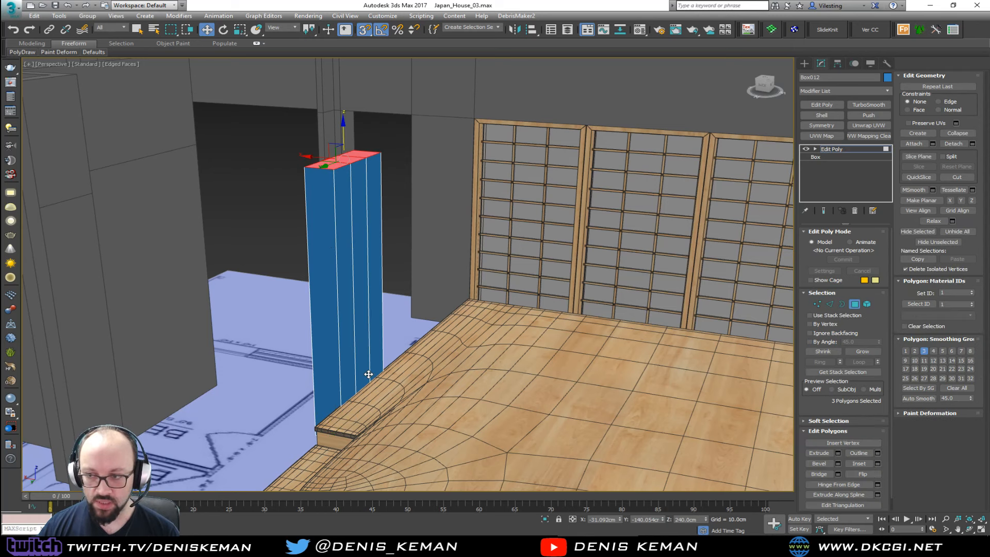
left_click(352, 372)
left_click(343, 369, "ctrl")
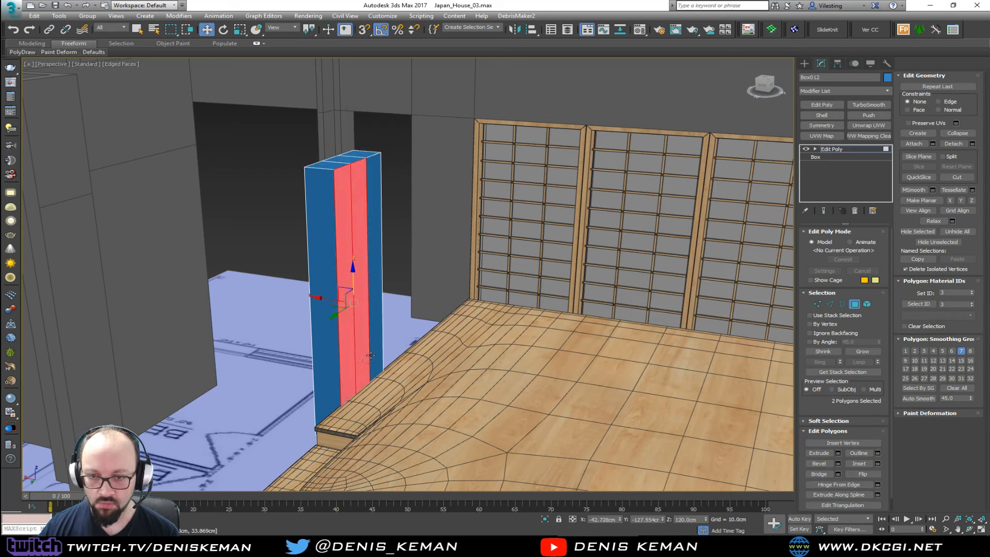
left_click(375, 371, "ctrl")
scroll(364, 371, "up", 5)
middle_click_drag(363, 371, 335, 411, "alt")
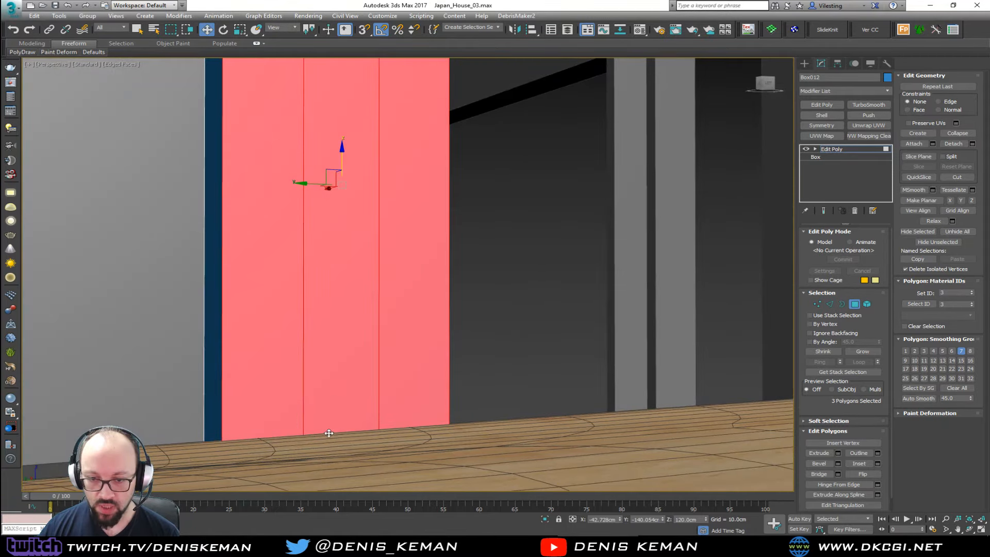
middle_click_drag(360, 357, 380, 332, "alt")
middle_click_drag(373, 396, 388, 412, "alt")
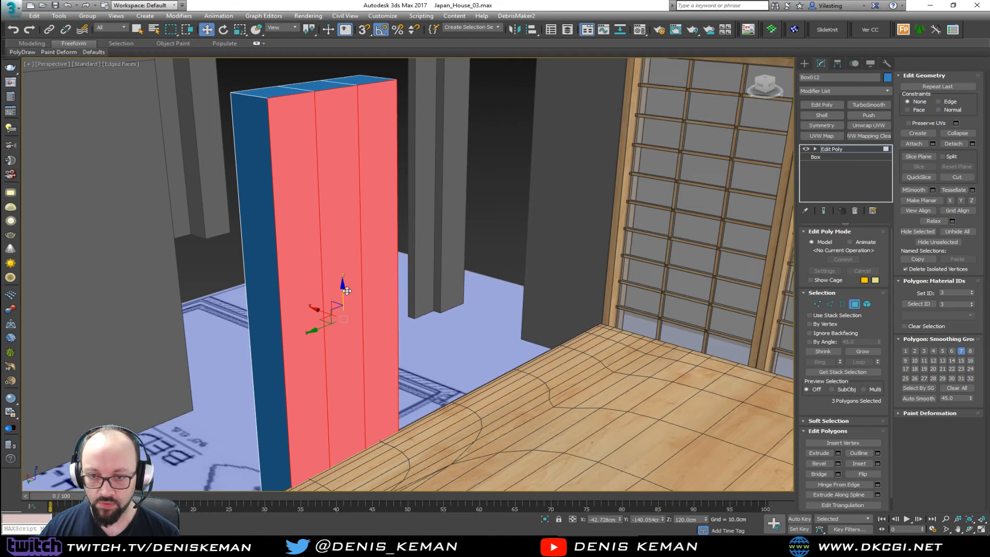
left_click(597, 544)
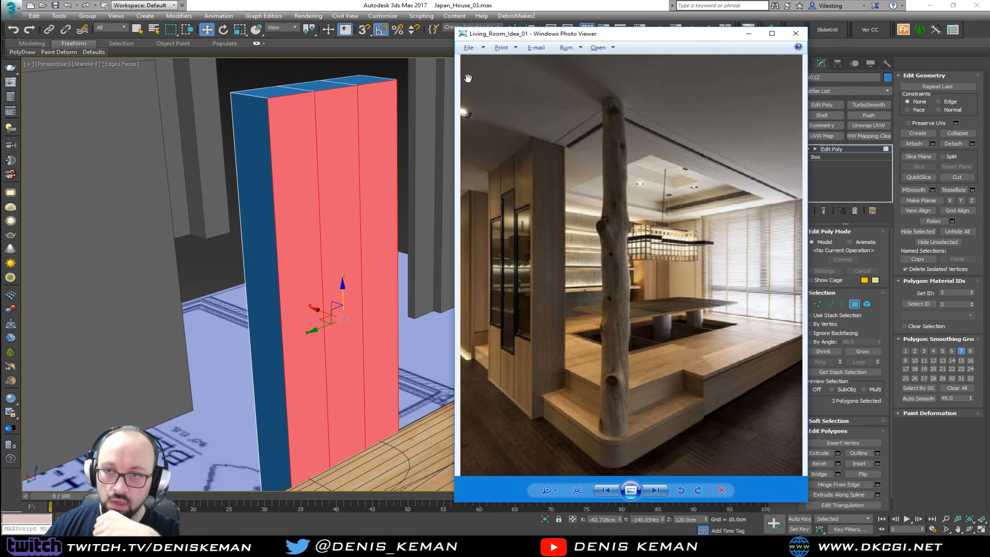
left_click_drag(642, 36, 1, 42)
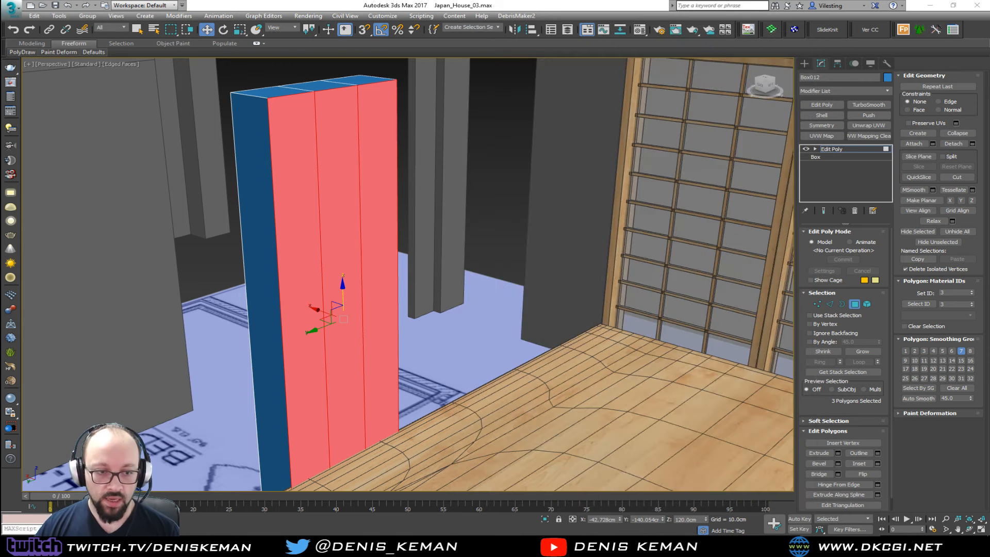
middle_click_drag(272, 165, 797, 342, "alt")
left_click(855, 305)
left_click(379, 240)
Move the human figure from outside the house onto the wooden platform and raise its feet to the platform's surface.
middle_click_drag(379, 239, 421, 235, "alt")
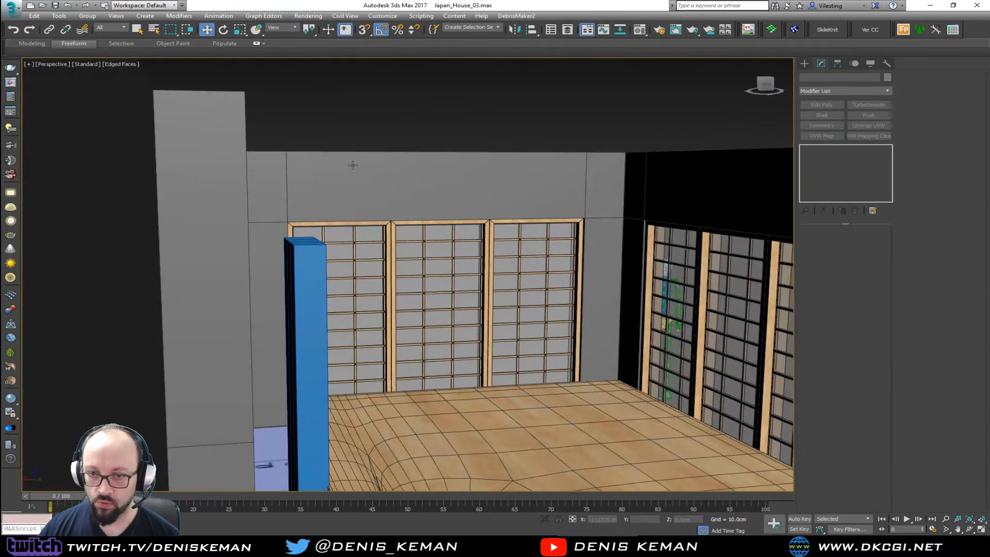
middle_click_drag(747, 165, 325, 323, "alt")
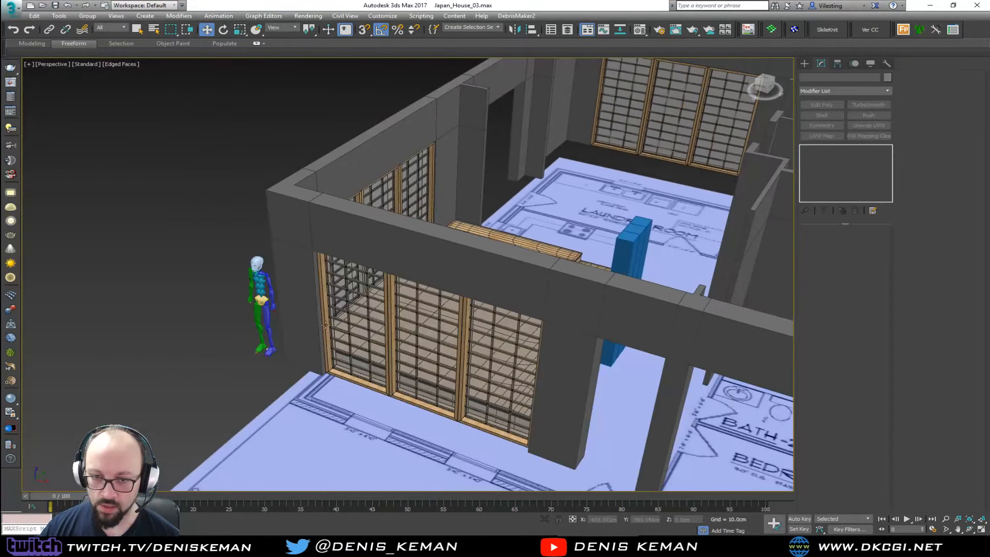
left_click(264, 315)
middle_click_drag(265, 315, 255, 316, "alt")
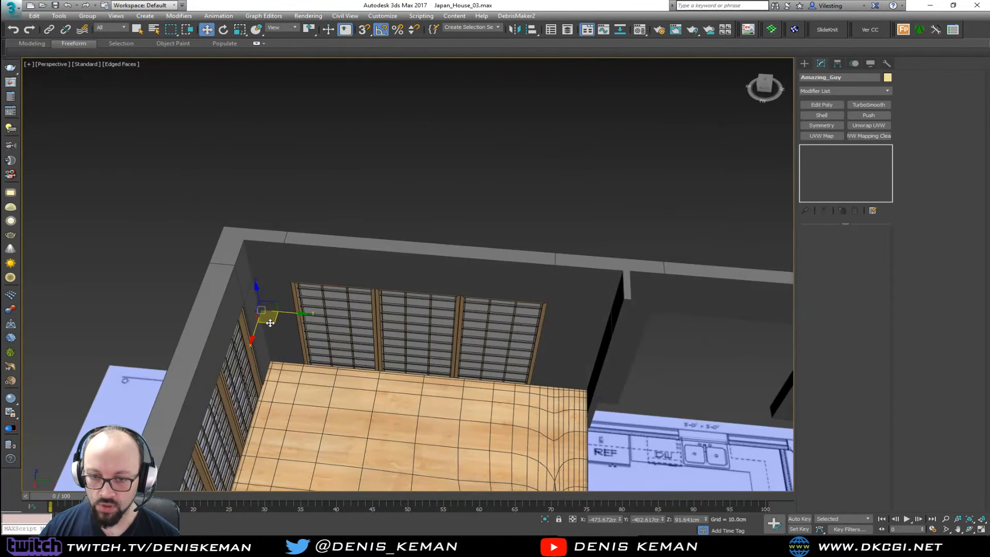
left_click_drag(269, 323, 384, 465)
key("z")
middle_click_drag(395, 455, 441, 344, "alt")
scroll(283, 380, "down", 2)
scroll(380, 409, "down", 2)
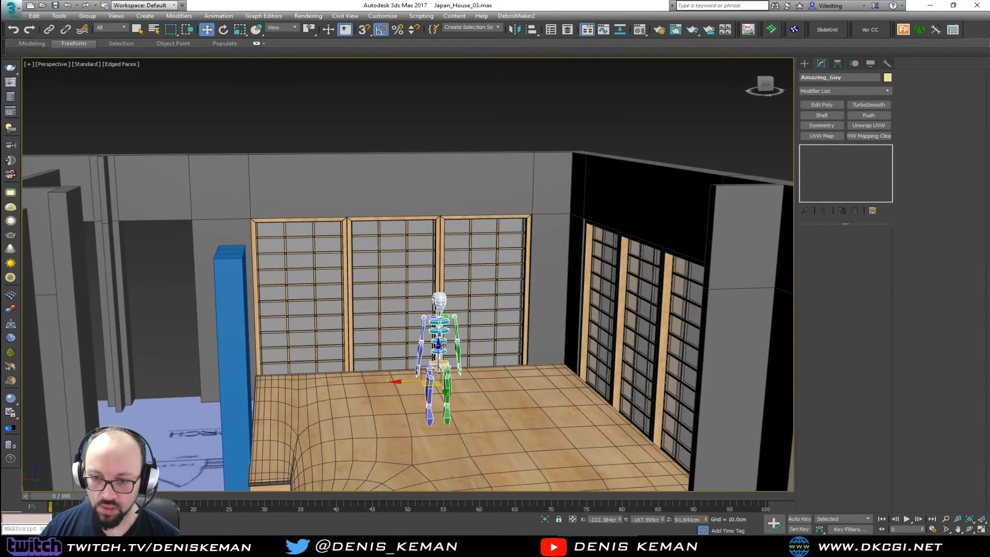
left_click_drag(438, 345, 446, 318)
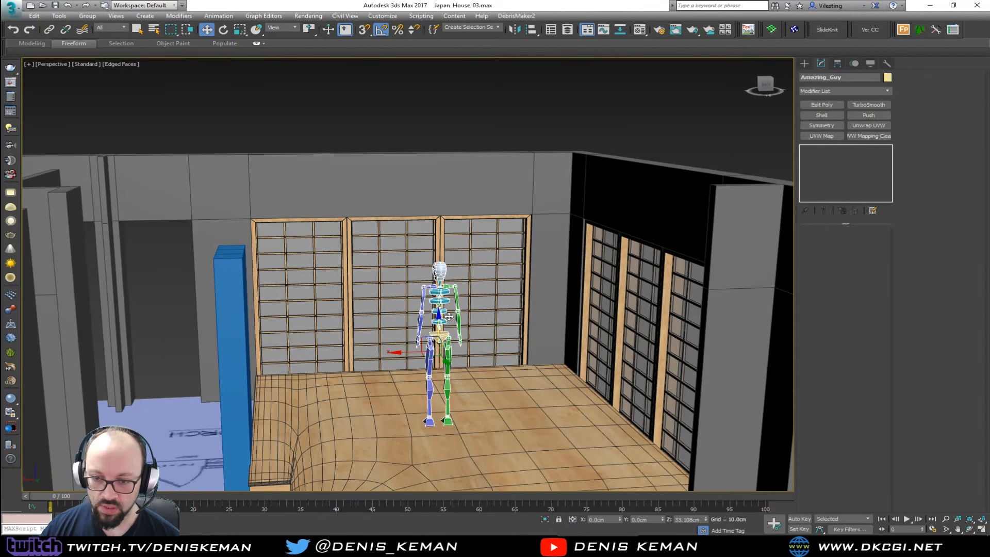
left_click_drag(450, 315, 450, 315)
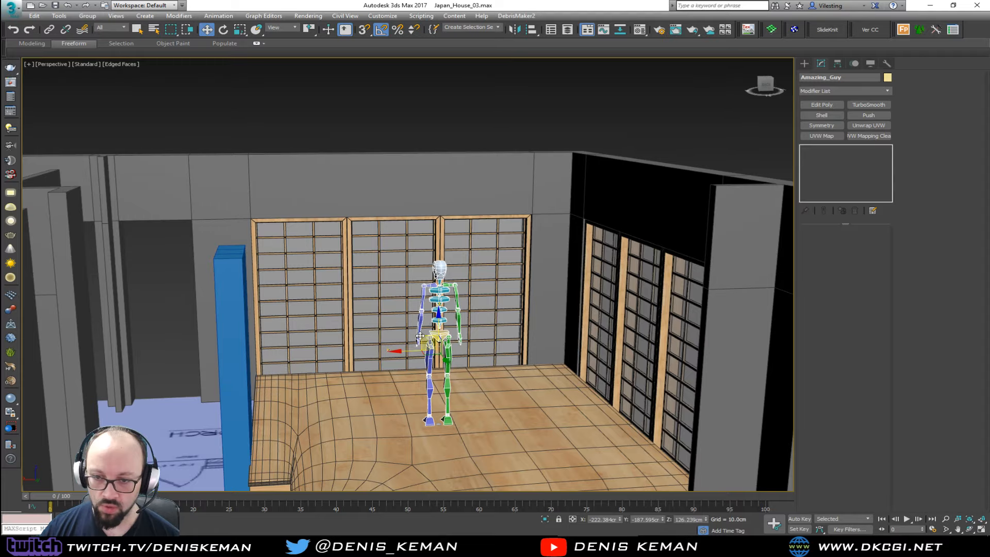
Place the human figure directly beside the tall cabinet as a scale reference.
left_click_drag(414, 351, 241, 351)
middle_click_drag(242, 351, 233, 378, "alt")
left_click_drag(246, 360, 191, 359)
middle_click_drag(191, 359, 302, 294, "alt")
scroll(268, 342, "up", 4)
scroll(270, 372, "down", 4)
Draw a snapped ceiling box at wall-top level over the platform area, about 447 × 400 cm and extending about 59 cm downward.
left_click(805, 64)
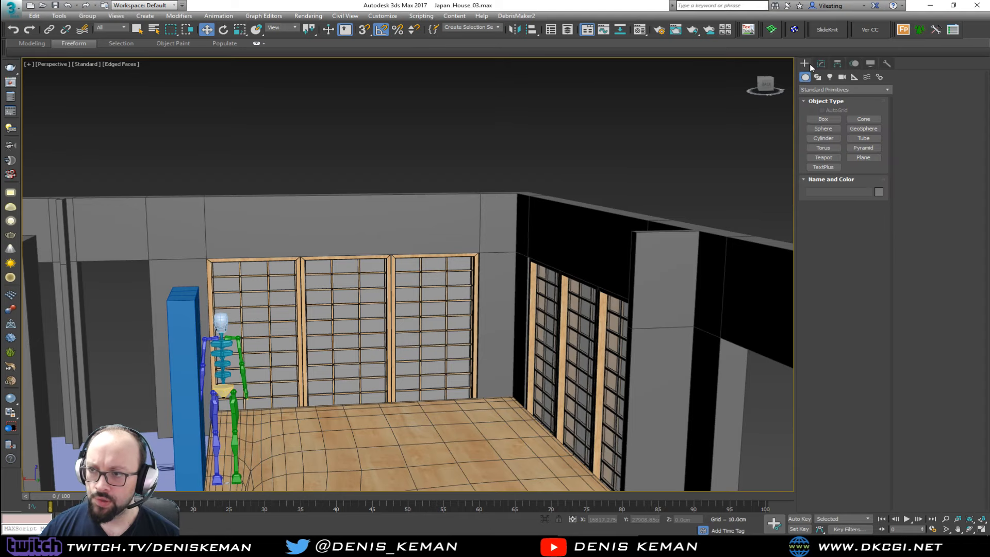
left_click(823, 118)
middle_click_drag(669, 198, 485, 128, "alt")
key("s")
left_click_drag(468, 97, 319, 216)
left_click_drag(327, 280, 349, 457)
key("s")
key("s")
key("s")
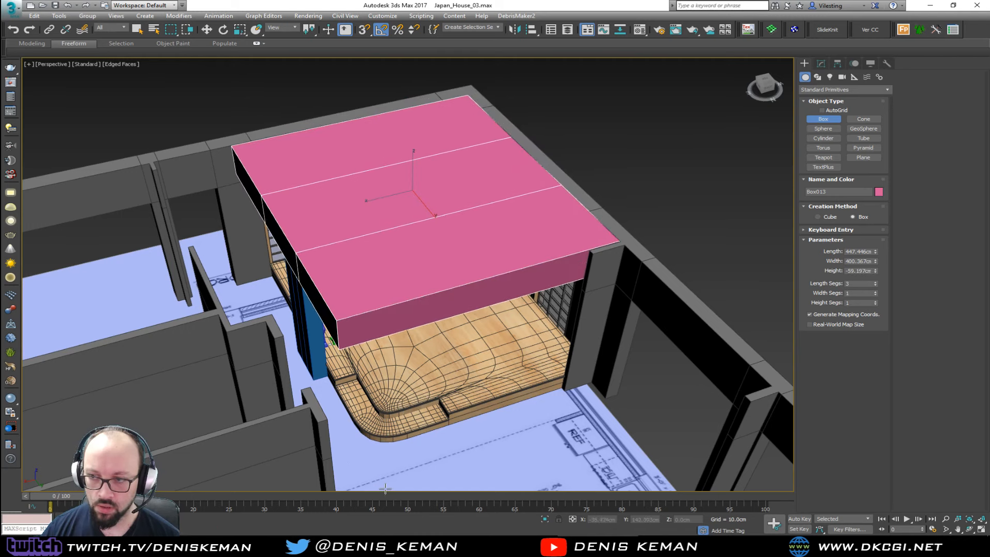
Reduce the ceiling box to one length segment and add an Edit Poly modifier to it.
middle_click_drag(416, 392, 397, 364, "alt")
scroll(367, 299, "up", 4)
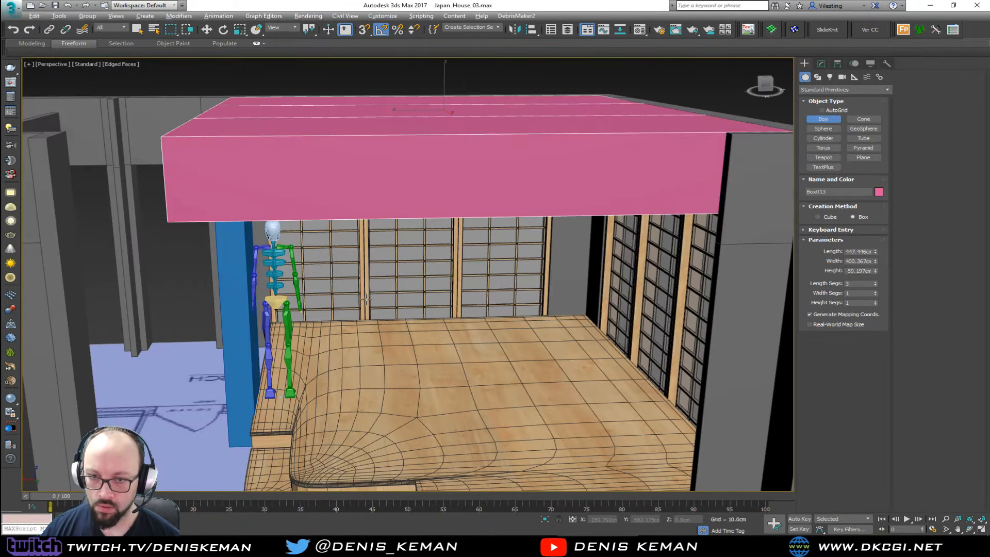
middle_click_drag(366, 299, 366, 284, "alt")
scroll(366, 284, "down", 10)
key("alt+w")
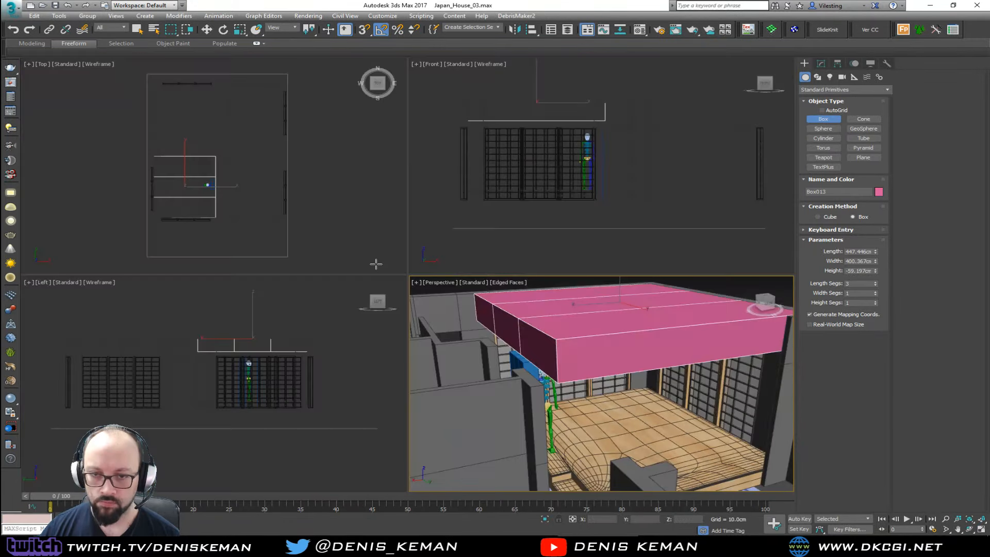
key("alt+w")
scroll(379, 276, "up", 6)
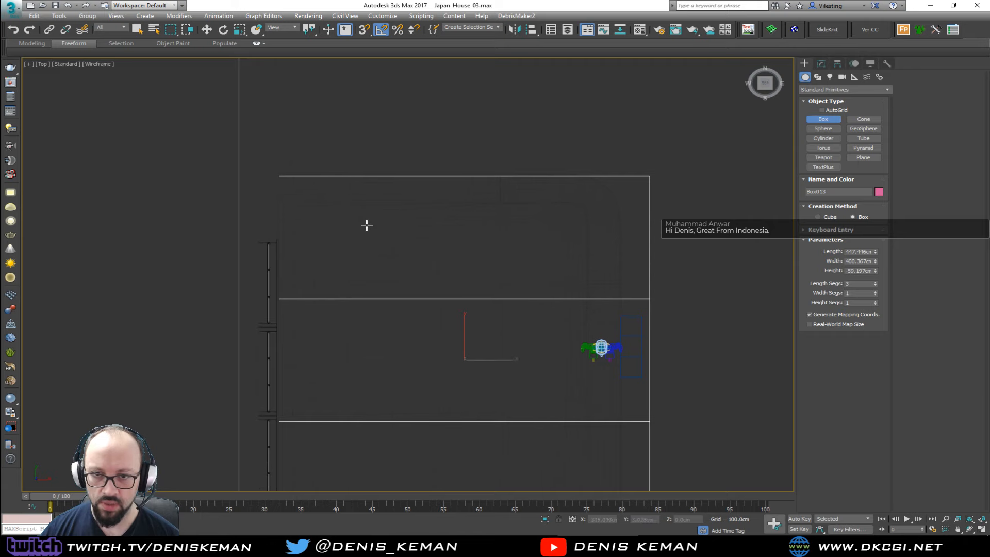
middle_click_drag(340, 171, 343, 183)
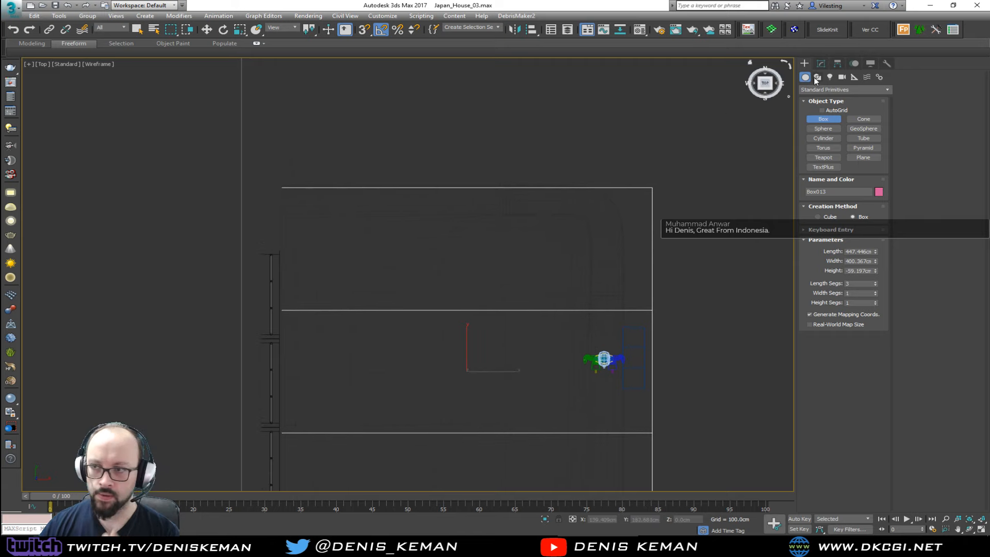
left_click(821, 63)
right_click(874, 274)
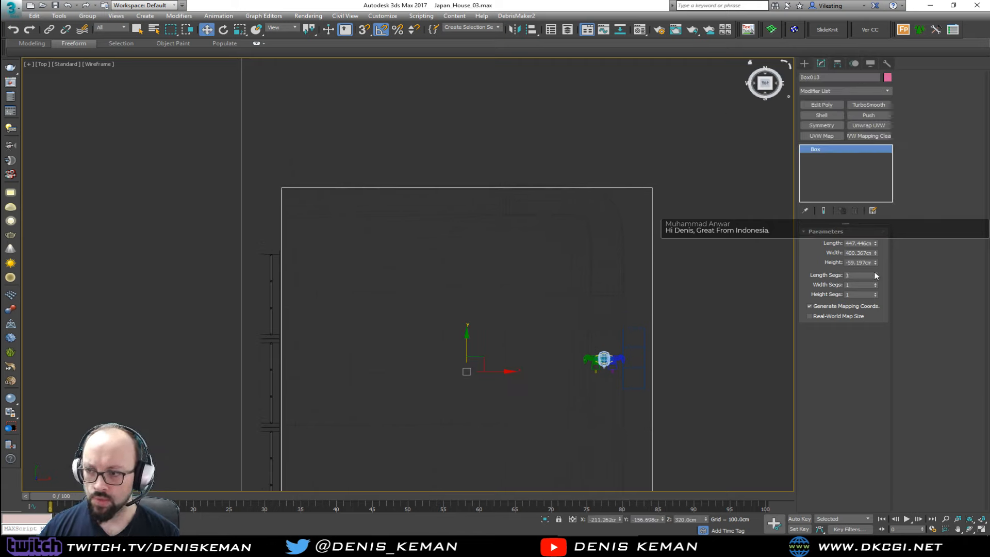
left_click(818, 105)
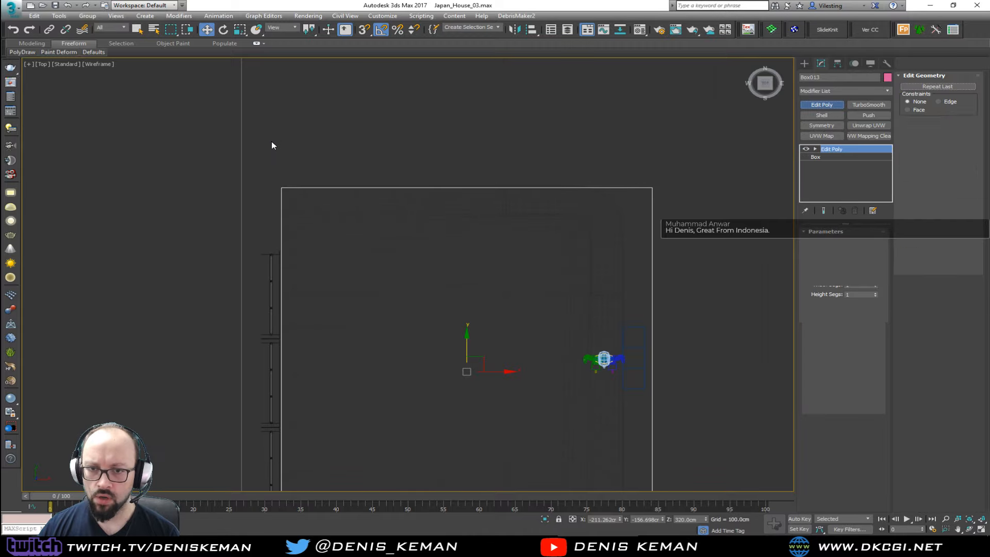
Select the four vertices on the ceiling box's kitchen-side end and align them with the adjoining wall.
key("alt+w")
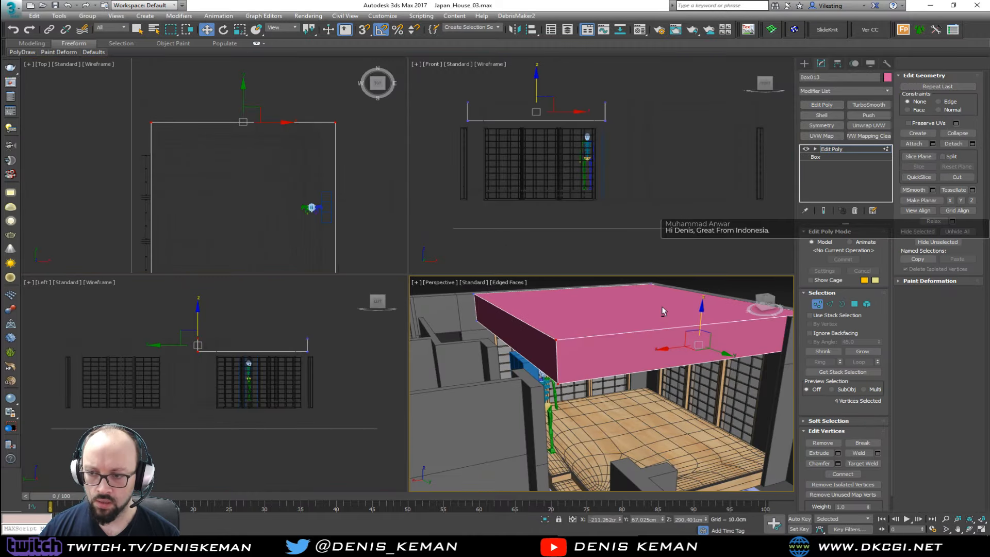
key("alt+w")
middle_click_drag(509, 282, 544, 205, "alt")
scroll(544, 205, "down", 3)
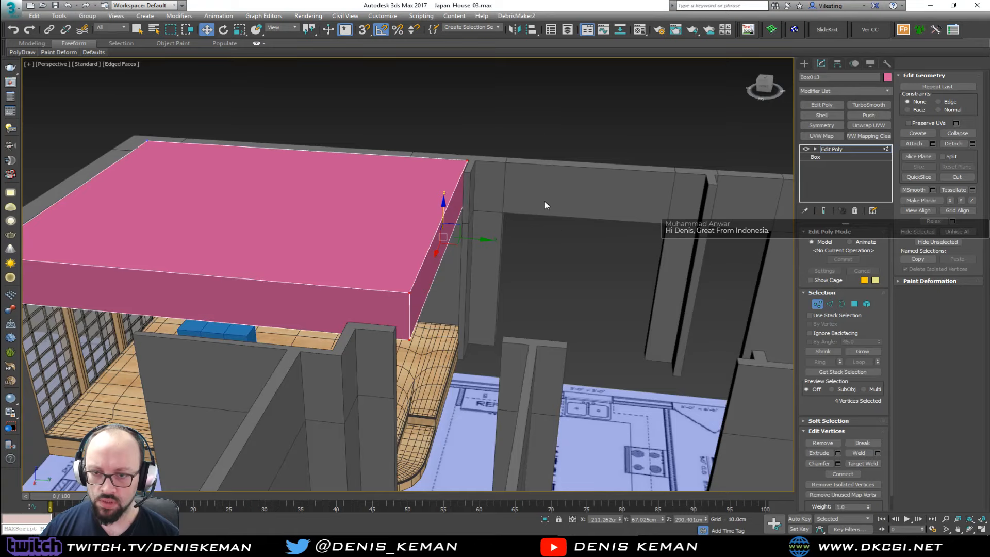
left_click_drag(476, 239, 467, 161)
key("s")
Move the four vertices on the ceiling box's cabinet-side end inward so that the edge lines up with the tall cabinet.
middle_click_drag(280, 193, 561, 217)
left_click_drag(425, 377, 425, 377)
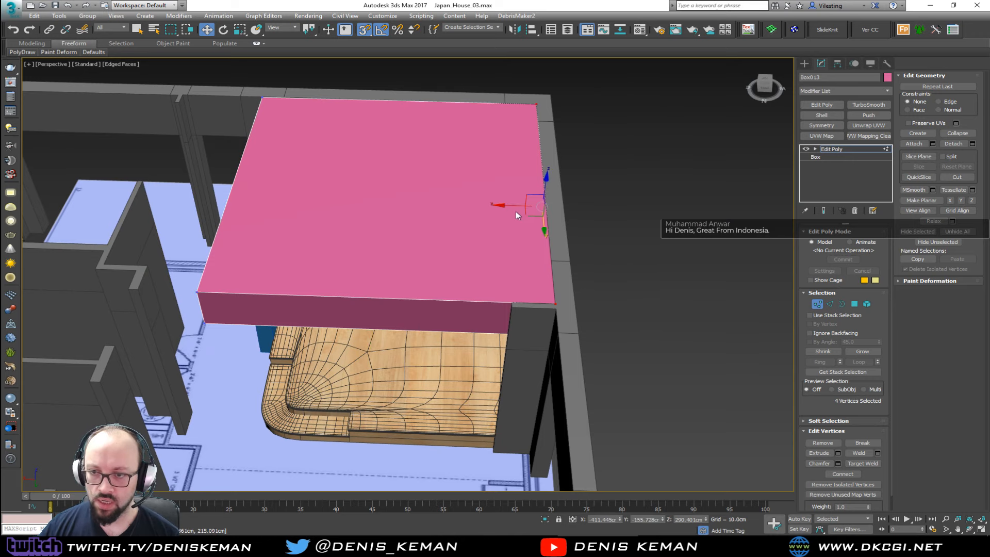
left_click(509, 201)
middle_click_drag(601, 133, 473, 149)
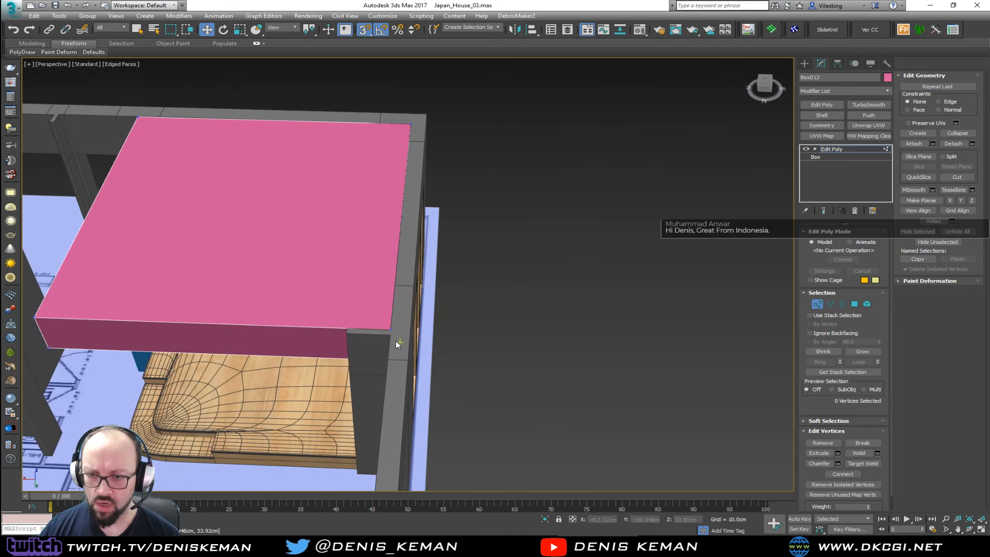
middle_click_drag(395, 340, 429, 317, "alt")
middle_click_drag(277, 285, 413, 286)
middle_click_drag(412, 286, 376, 273, "alt")
left_click_drag(152, 337, 153, 337)
middle_click_drag(215, 305, 238, 301, "alt")
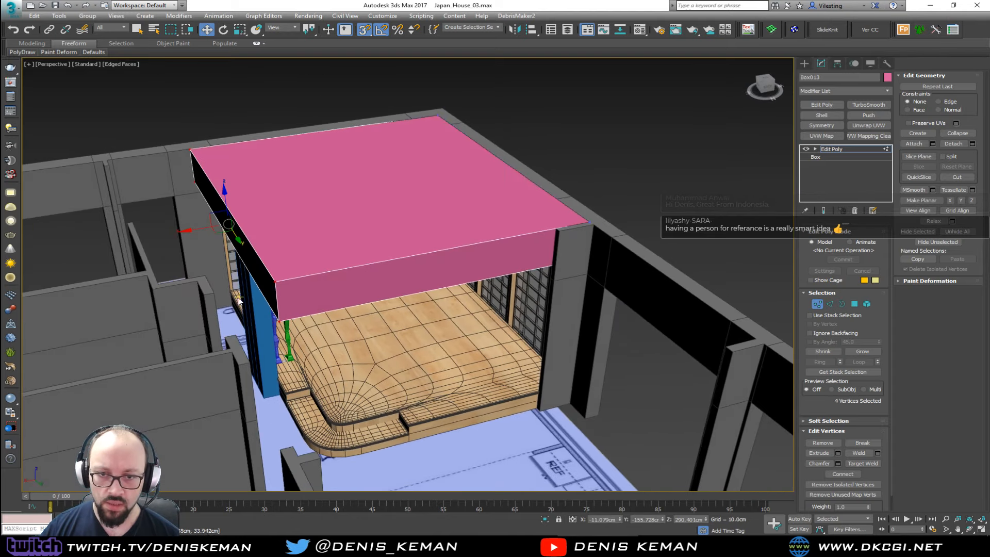
left_click_drag(198, 236, 249, 272)
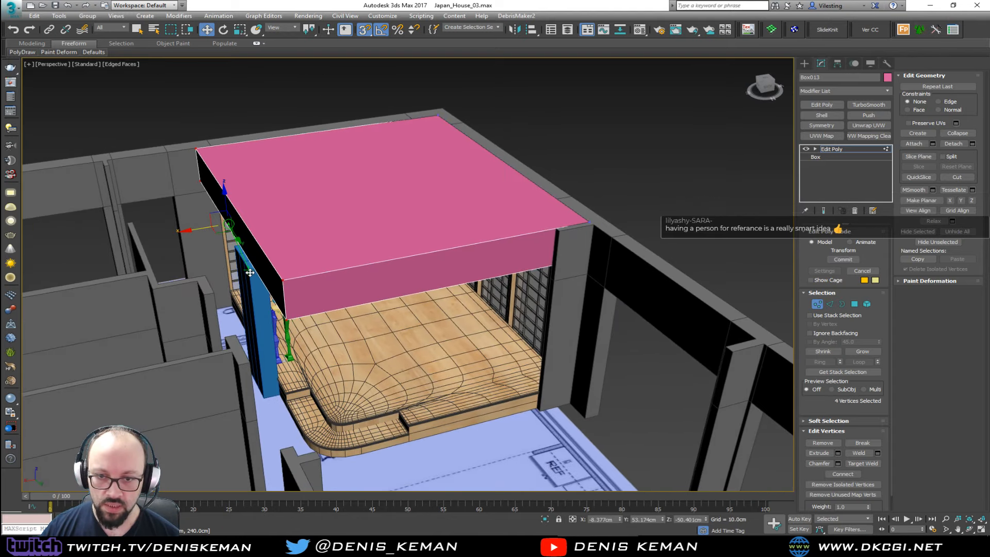
middle_click_drag(249, 272, 300, 269, "alt")
scroll(299, 269, "up", 4)
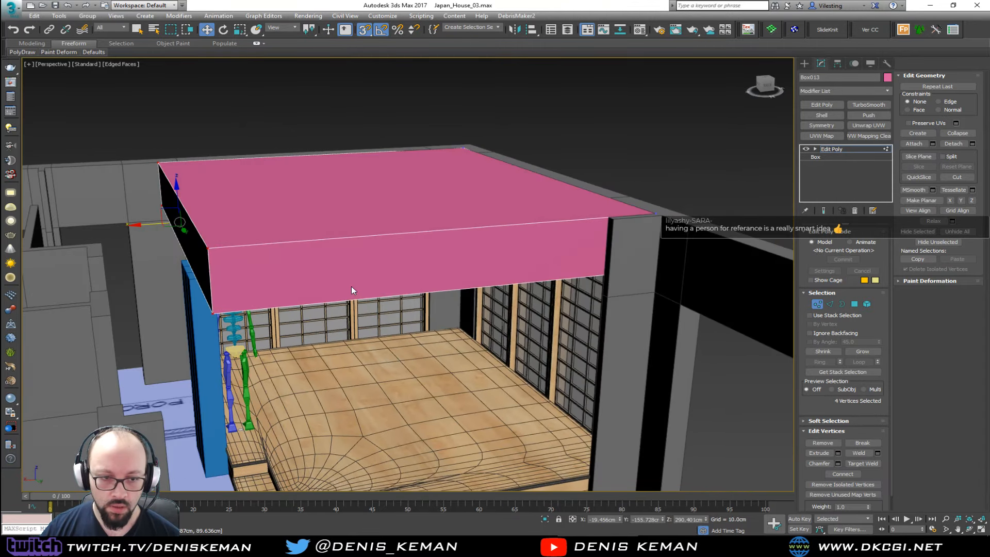
Inset the ceiling box's underside polygon to leave a wide, even border around a central rectangle.
scroll(406, 329, "up", 2)
scroll(404, 327, "down", 1)
middle_click_drag(400, 327, 388, 295, "alt")
middle_click_drag(272, 237, 450, 271)
key("4")
left_click(394, 232)
middle_click_drag(394, 233, 415, 237, "alt")
left_click_drag(572, 215, 292, 274)
middle_click_drag(305, 273, 390, 197, "alt")
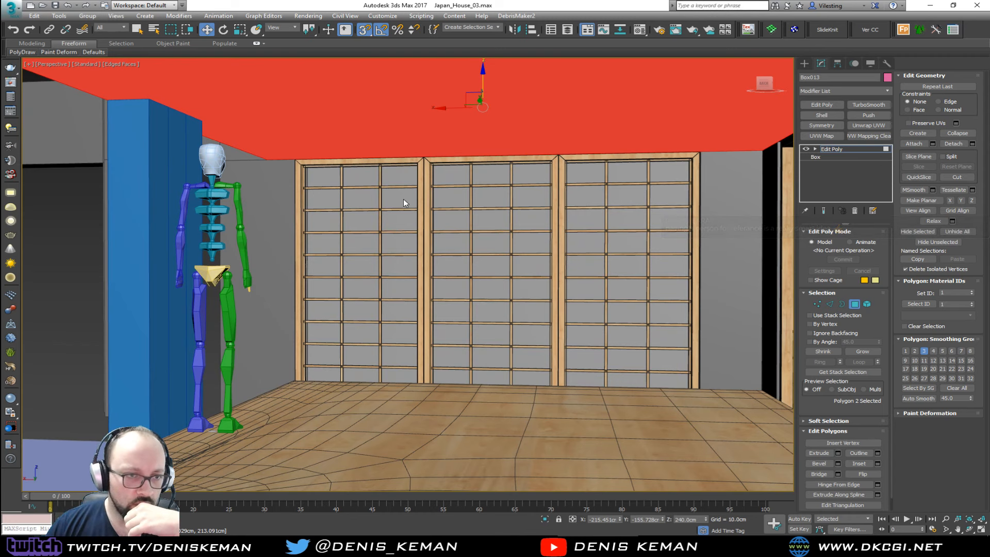
middle_click_drag(448, 131, 391, 183)
middle_click_drag(445, 167, 478, 170, "alt")
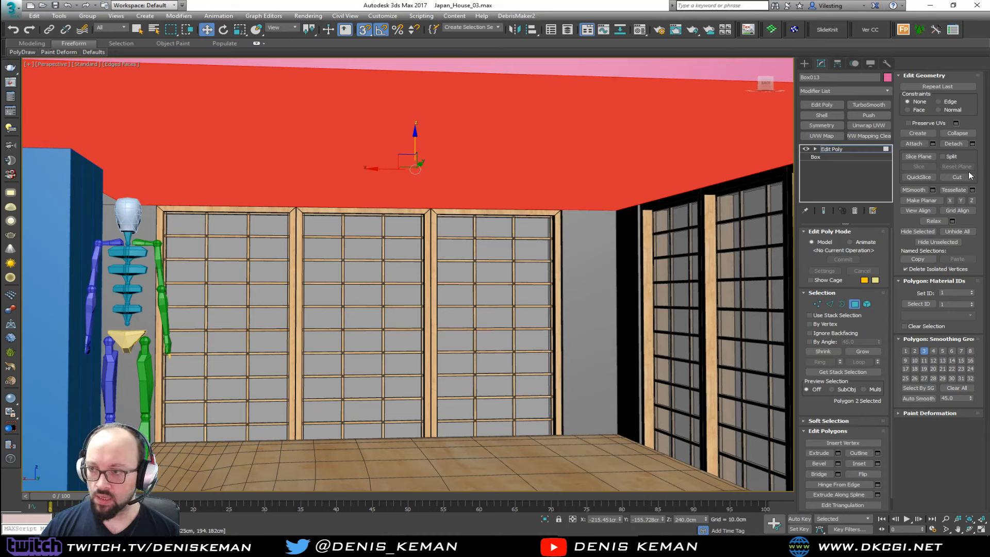
left_click(857, 463)
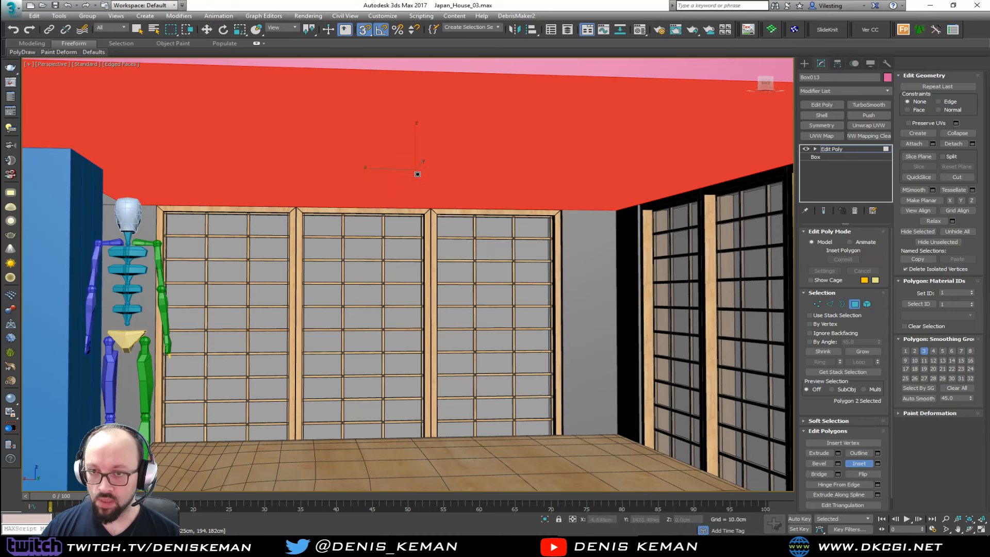
left_click_drag(419, 129, 403, 390)
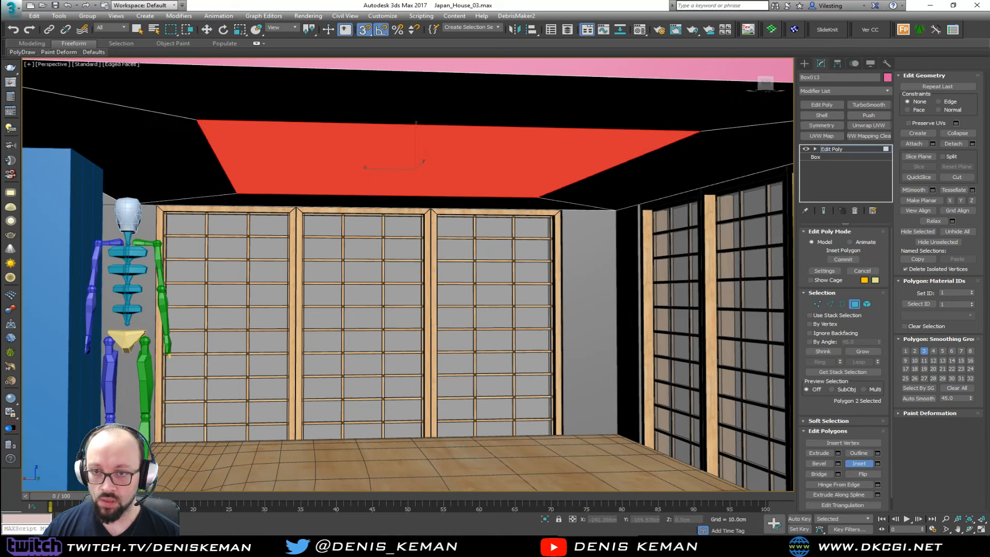
middle_click_drag(403, 385, 362, 304, "alt")
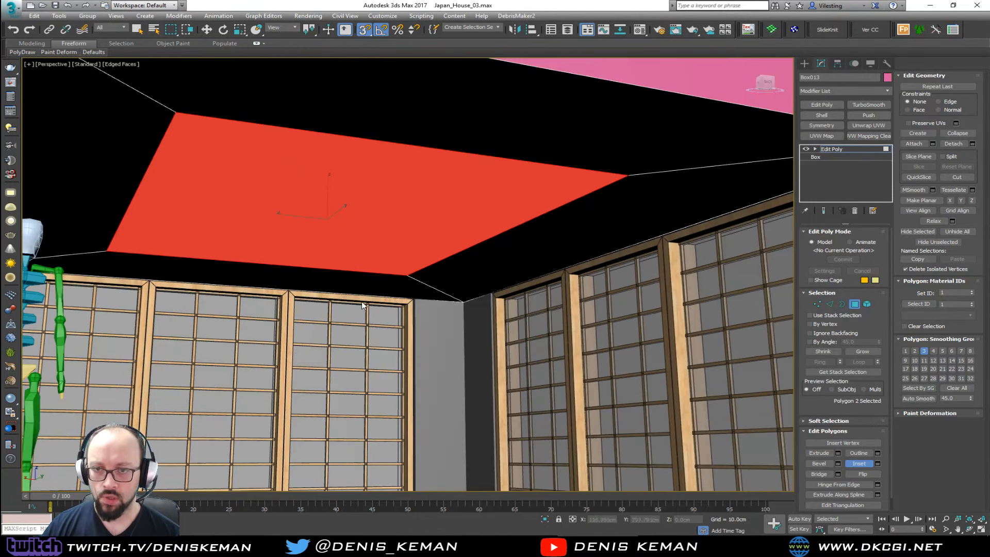
Extrude the inset underside polygon upward into the ceiling box to form a deep recess, and leave polygon editing.
left_click(818, 452)
left_click_drag(380, 212, 389, 453)
left_click(852, 304)
middle_click_drag(397, 192, 396, 249)
scroll(409, 234, "down", 3)
scroll(394, 252, "up", 2)
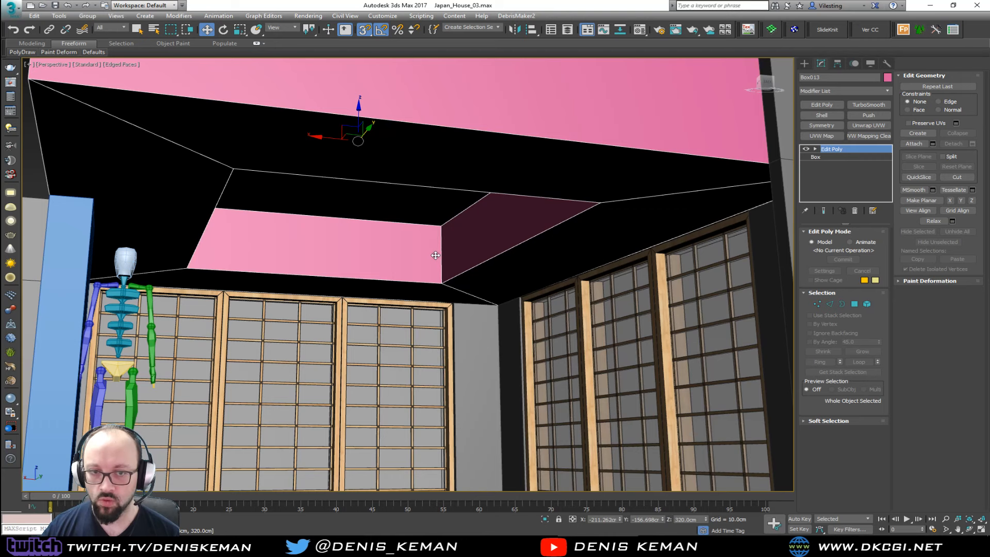
Check the ceiling against the reference photo and raise the box's eight lower vertices to a height of about 262 cm.
left_click_drag(0, 15, 715, 29)
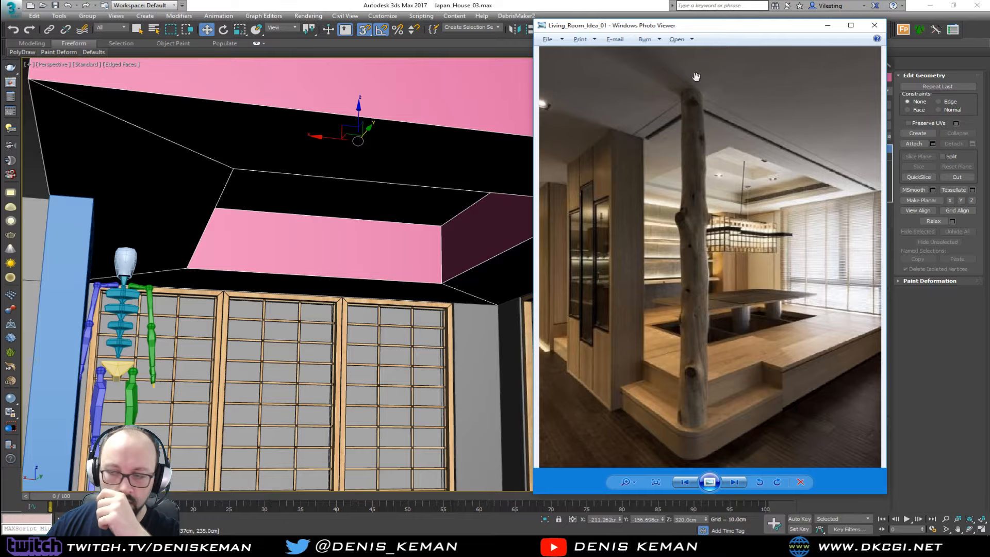
left_click_drag(764, 31, 0, 31)
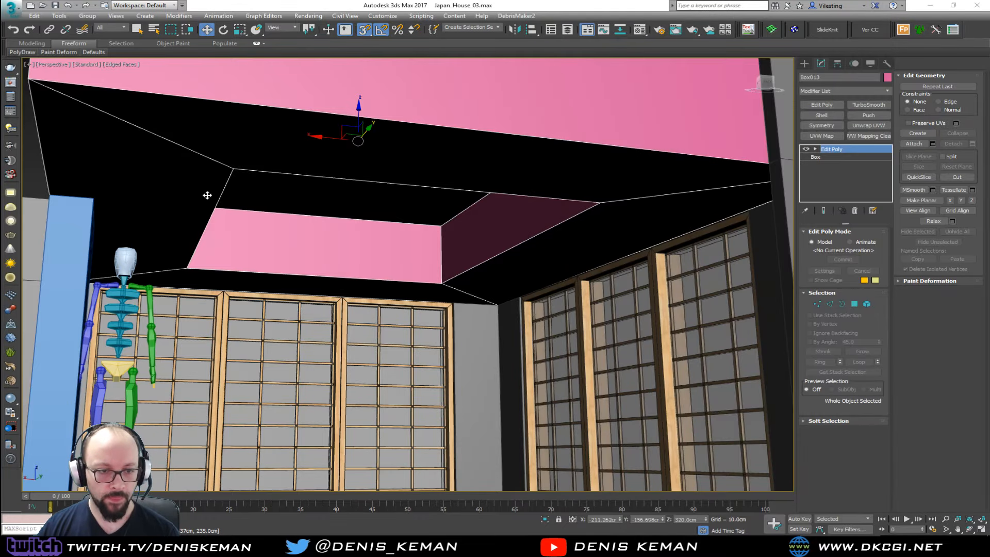
middle_click_drag(308, 210, 315, 229, "alt")
scroll(301, 235, "down", 5)
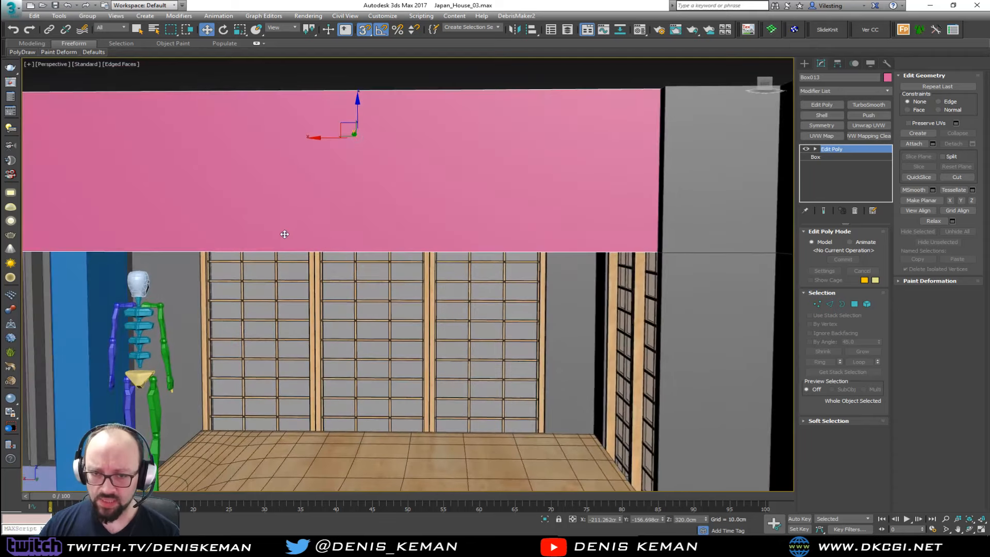
key("F3")
middle_click_drag(305, 238, 307, 238, "alt")
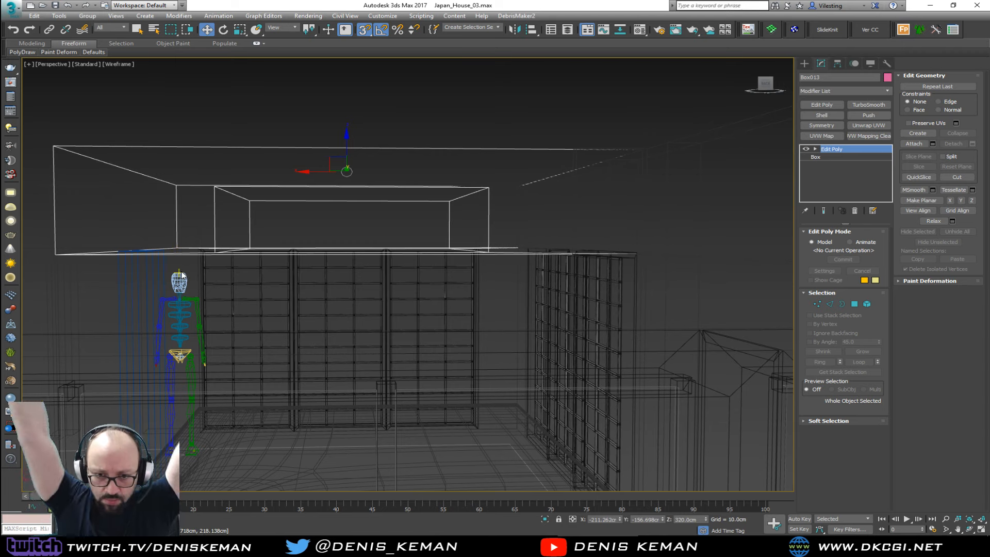
key("1")
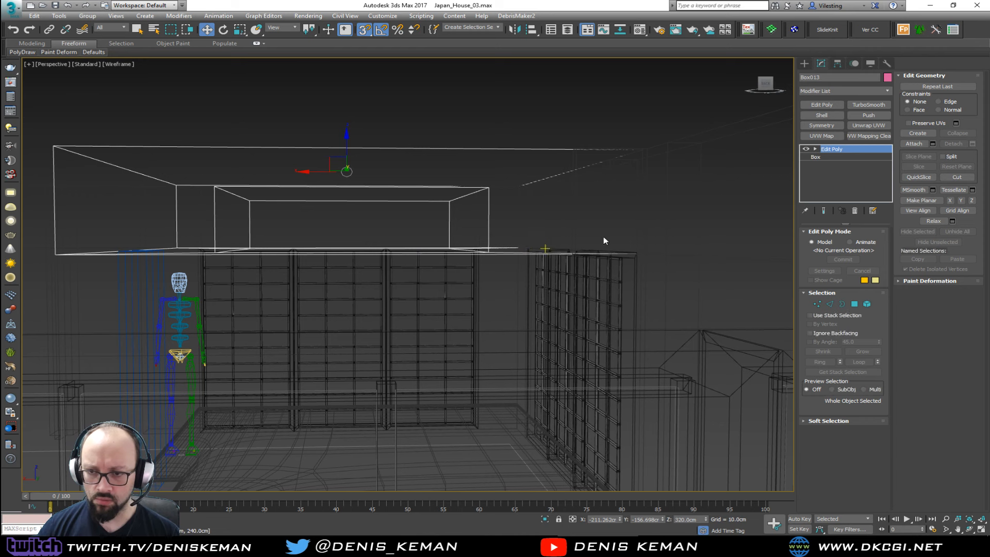
left_click_drag(39, 348, 41, 346)
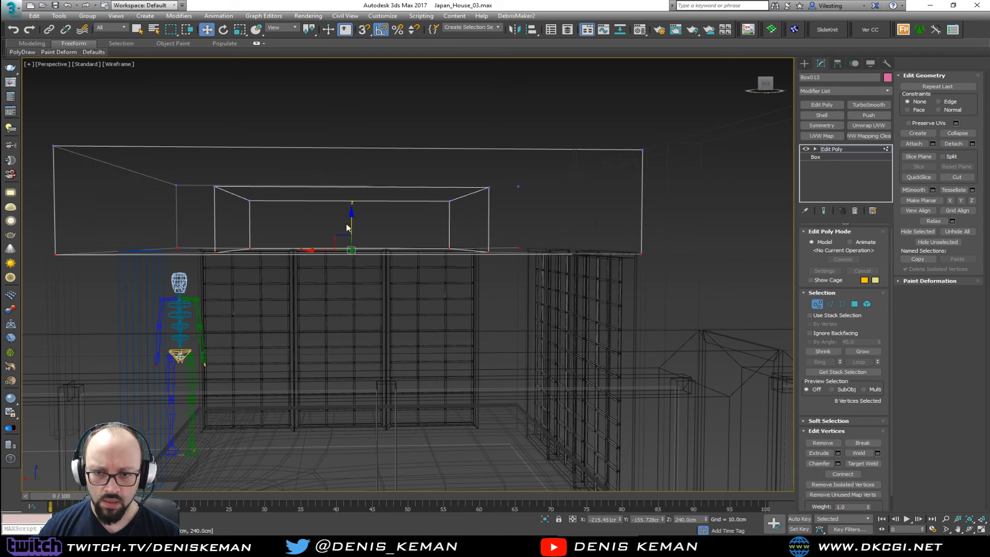
left_click_drag(347, 223, 355, 205)
mouse_move(356, 205)
middle_mouse_down("alt")
mouse_move(366, 205)
mouse_move(355, 223)
mouse_move(368, 227)
mouse_move(360, 230)
middle_mouse_up("alt")
key("F3")
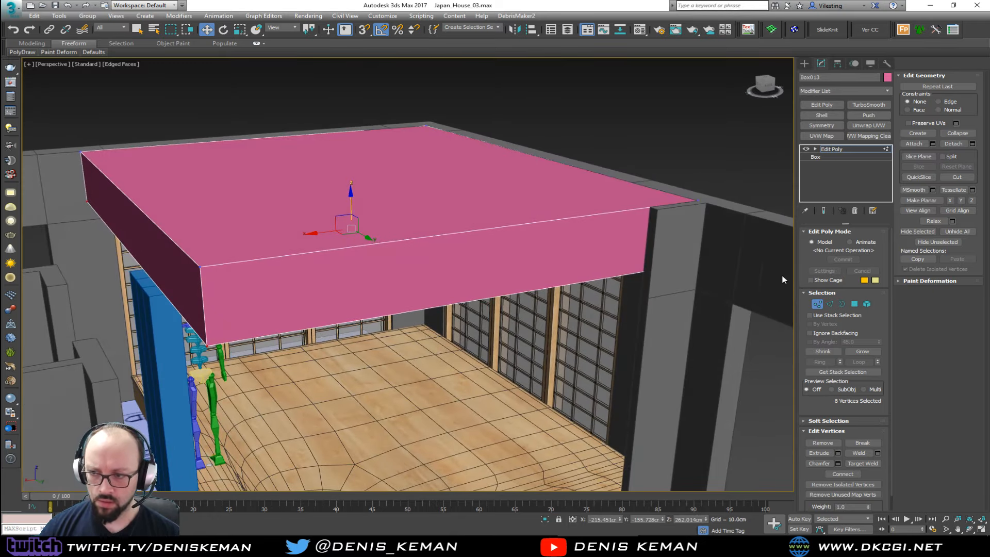
left_click(814, 303)
Hide the house walls to expose the platform, the cabinet and the ceiling box.
left_click(706, 271)
right_click(705, 271)
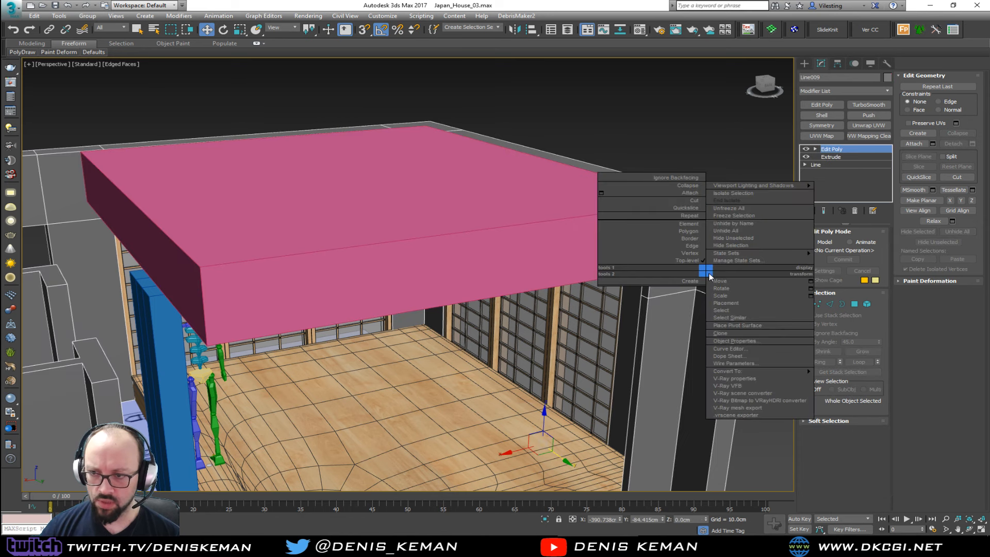
left_click(739, 245)
middle_click_drag(678, 294, 303, 294, "alt")
Raise the tall cabinet's eight top vertices to meet the underside of the ceiling box at about 262 cm.
left_click(169, 304)
key("1")
left_click_drag(203, 316, 370, 248)
key("s")
mouse_move(370, 248)
middle_mouse_down("alt")
mouse_move(333, 246)
mouse_move(384, 256)
middle_mouse_up("alt")
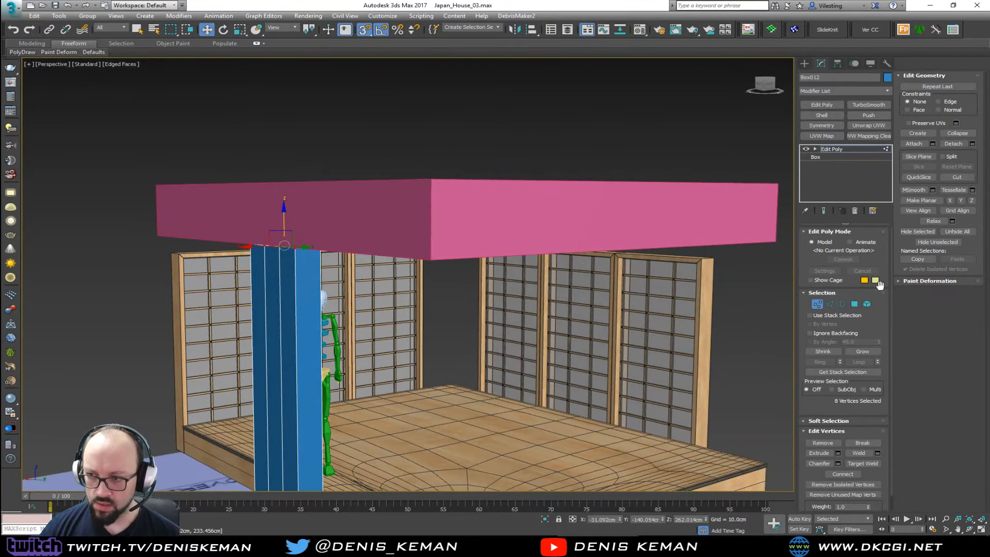
left_click(820, 304)
Move the tall cabinet along the platform's front edge until its side meets the start of the lower step.
middle_click_drag(400, 405, 447, 247)
middle_click_drag(318, 285, 361, 309, "alt")
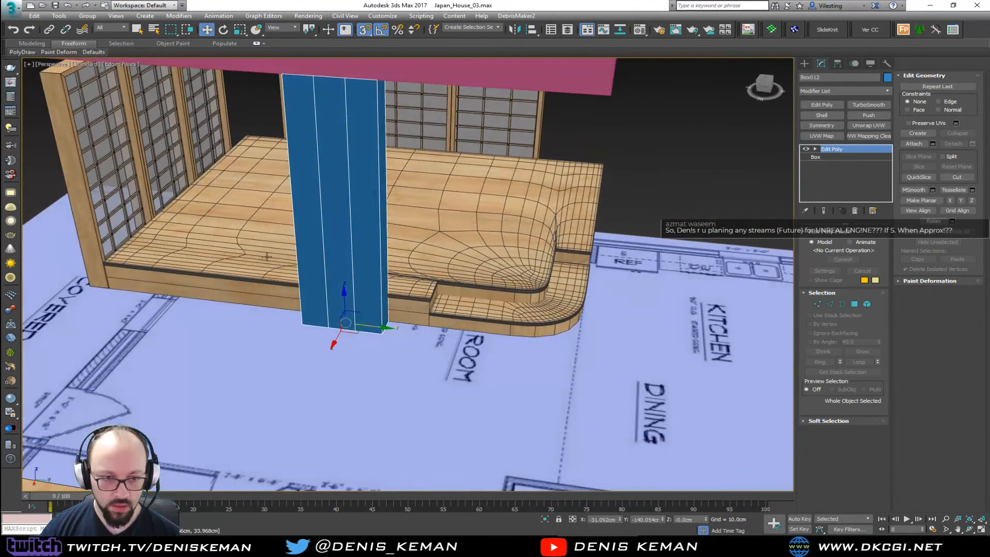
middle_click_drag(265, 256, 375, 287)
left_click(347, 360)
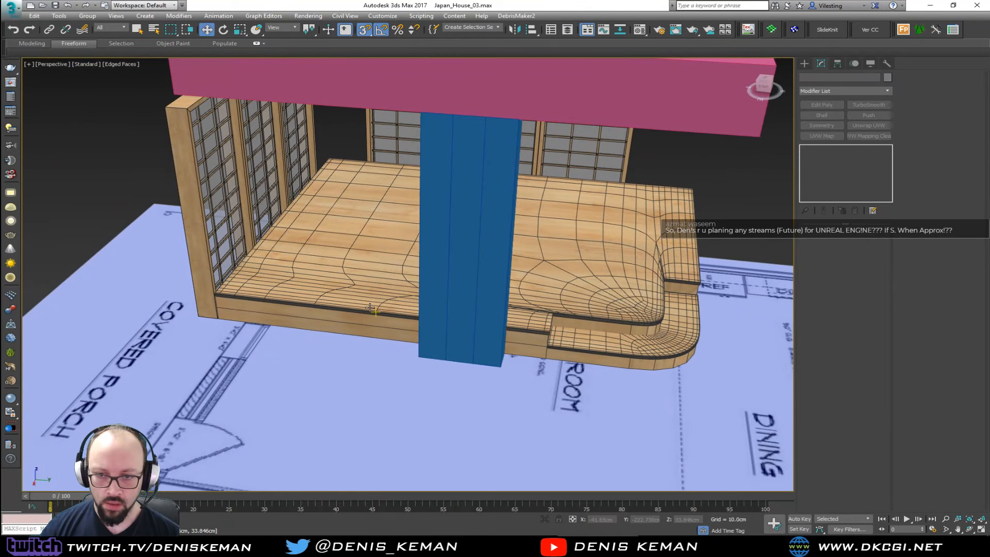
left_click(370, 323)
scroll(340, 325, "up", 3)
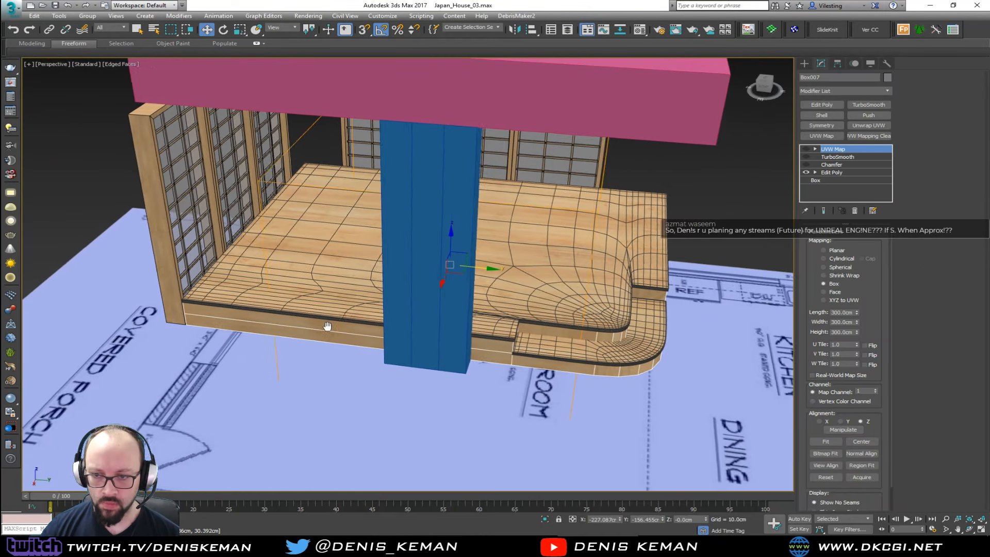
middle_click_drag(325, 327, 376, 347, "alt")
left_click(376, 346)
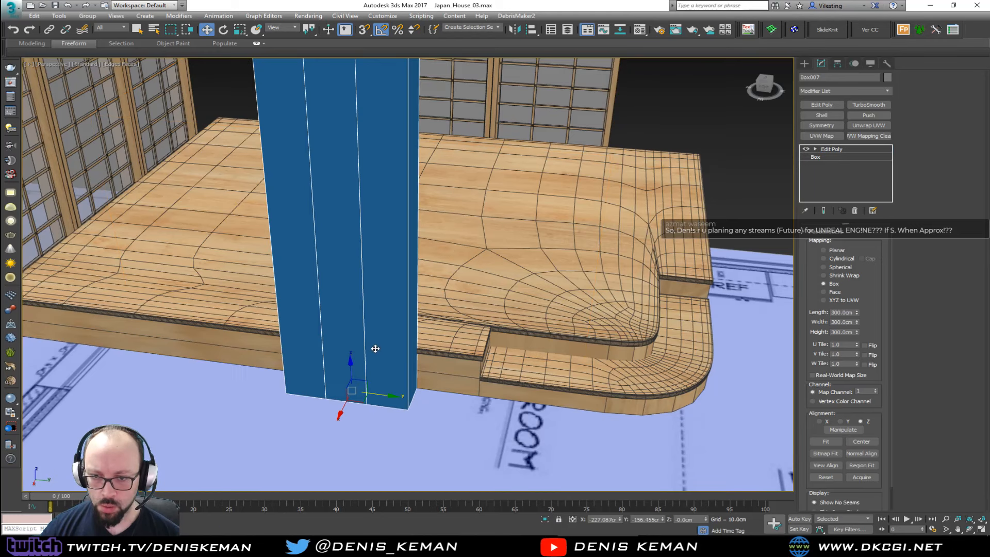
mouse_move(393, 395)
left_mouse_down()
mouse_move(469, 393)
mouse_move(383, 386)
left_mouse_up()
key("s")
middle_click_drag(433, 410, 416, 413, "alt")
left_click_drag(424, 414, 404, 413)
middle_click_drag(404, 413, 407, 391, "alt")
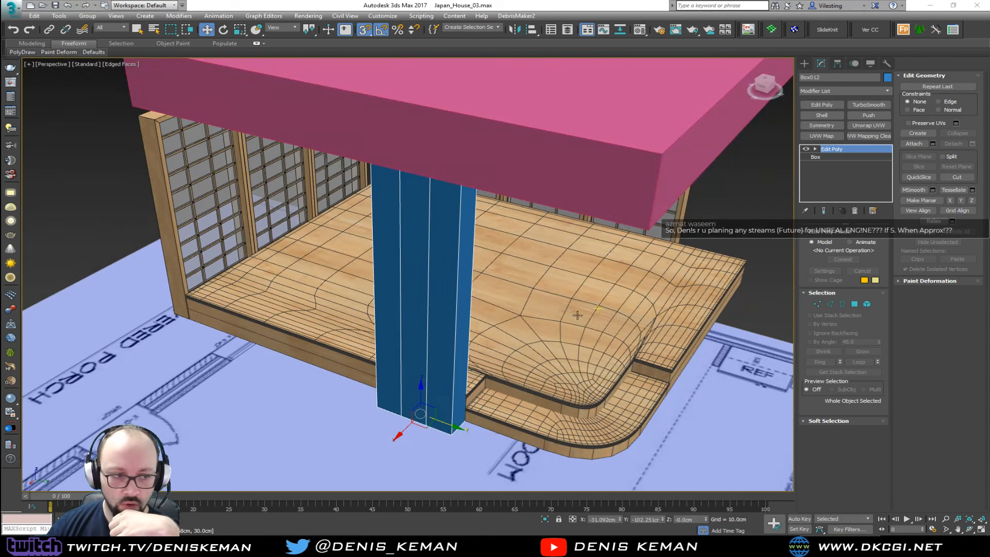
Examine the cabinet, tree post and ceiling corner in the living room reference photo against the model.
key("alt+Tab")
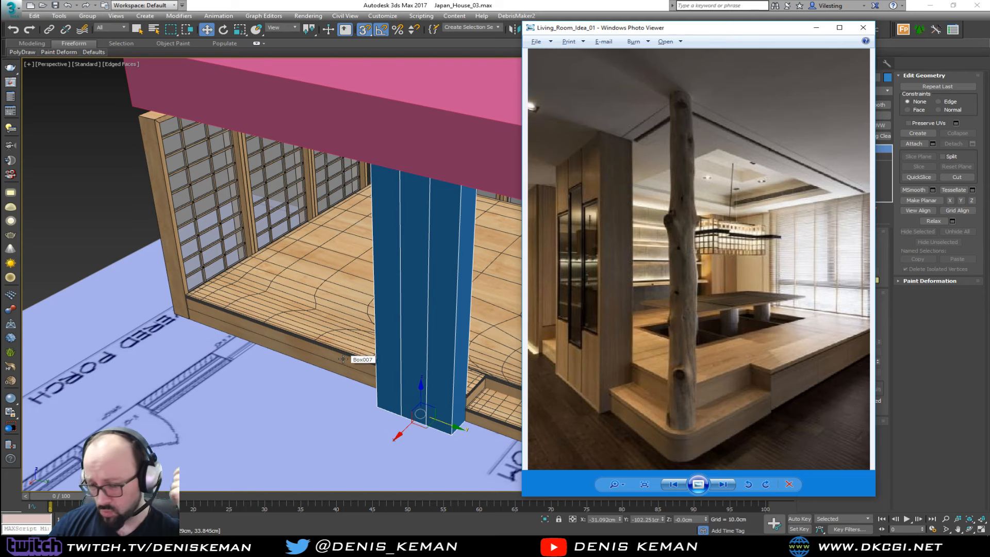
middle_click_drag(419, 298, 245, 285)
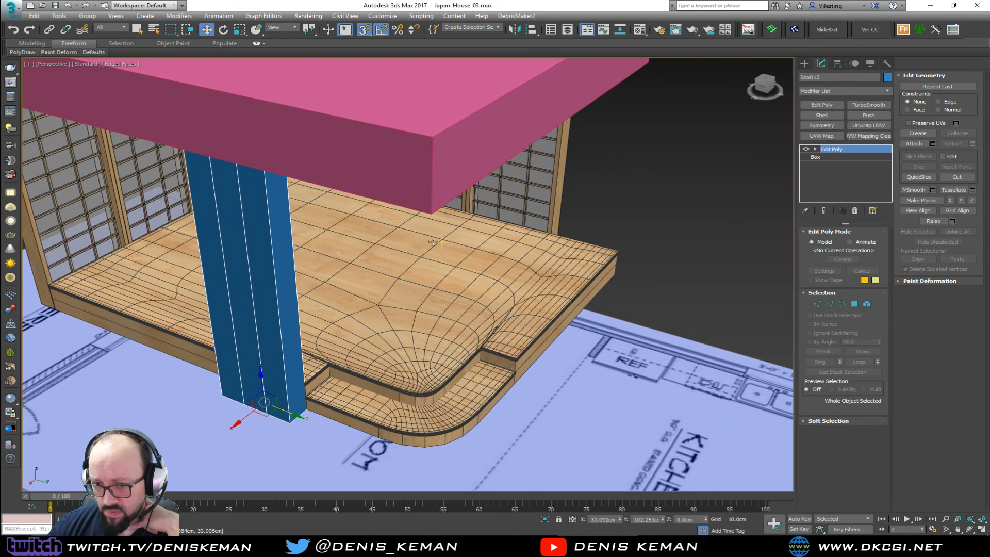
left_click(796, 544)
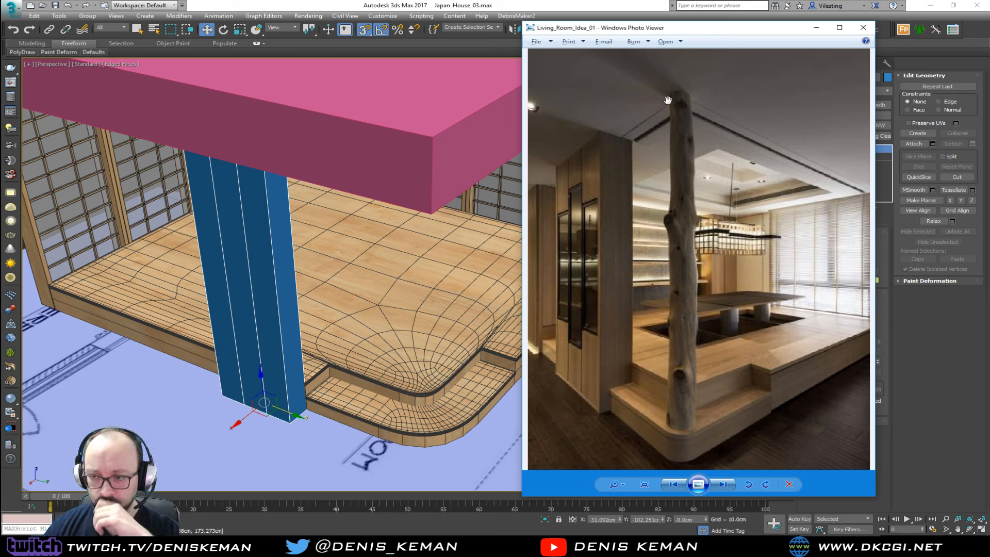
left_click(815, 28)
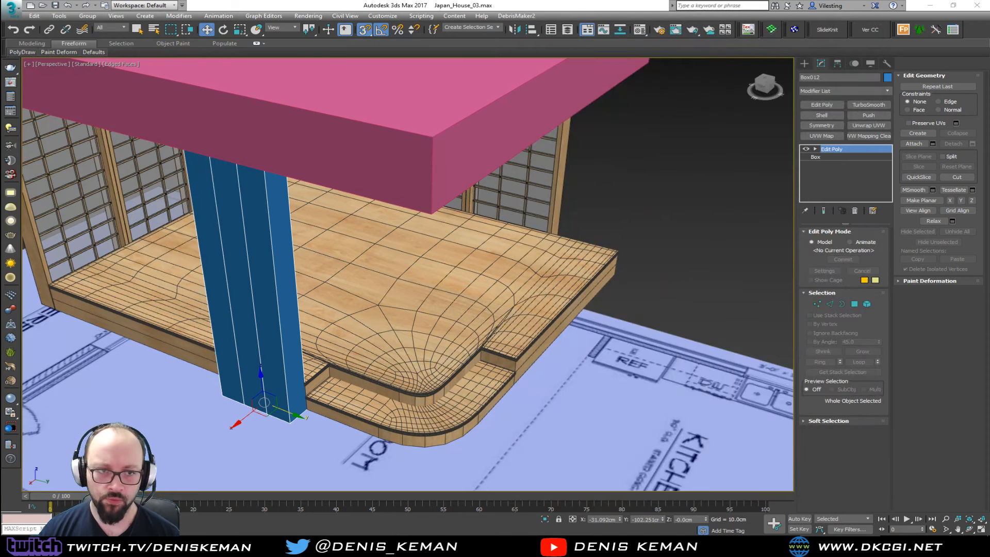
Copy the cabinet to the platform's porch-side end and snap the copy flush with the end of the ceiling box.
middle_click_drag(302, 351, 601, 360)
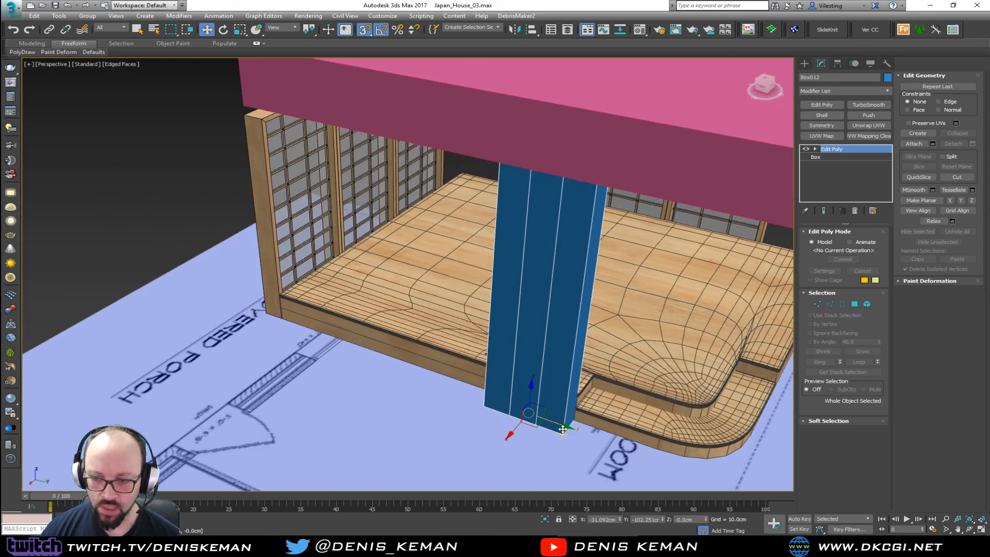
left_click_drag(564, 427, 233, 339, "shift")
left_click(495, 310)
mouse_move(494, 310)
middle_mouse_down("alt")
mouse_move(527, 351)
mouse_move(508, 351)
middle_mouse_up("alt")
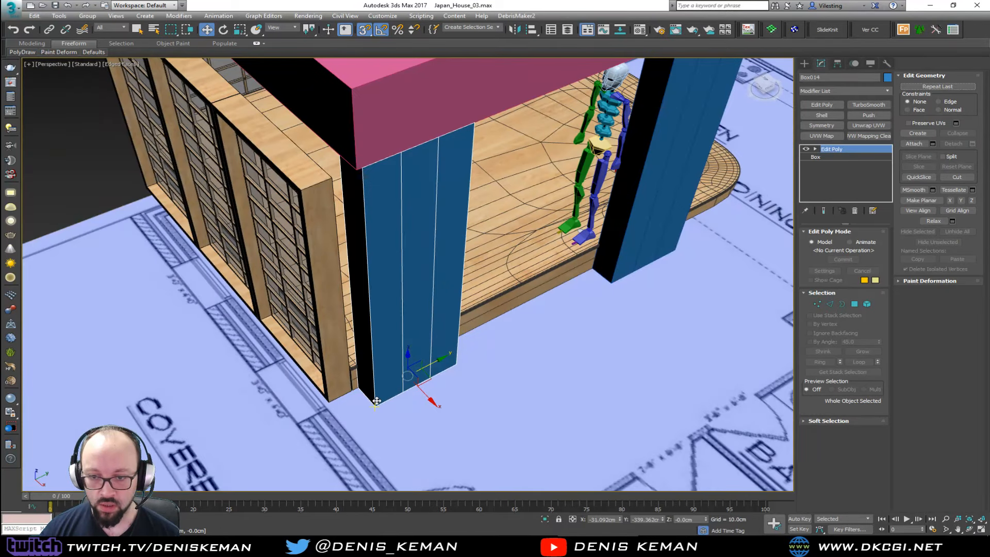
left_click_drag(377, 353, 349, 172)
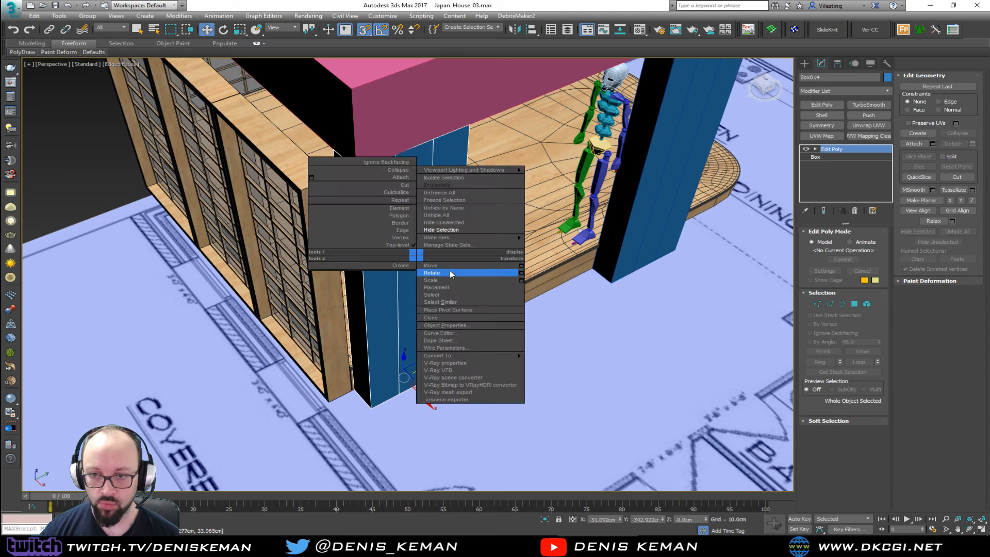
Unhide all the walls and inspect how the copied cabinet meets the porch-side wall.
right_click(416, 254)
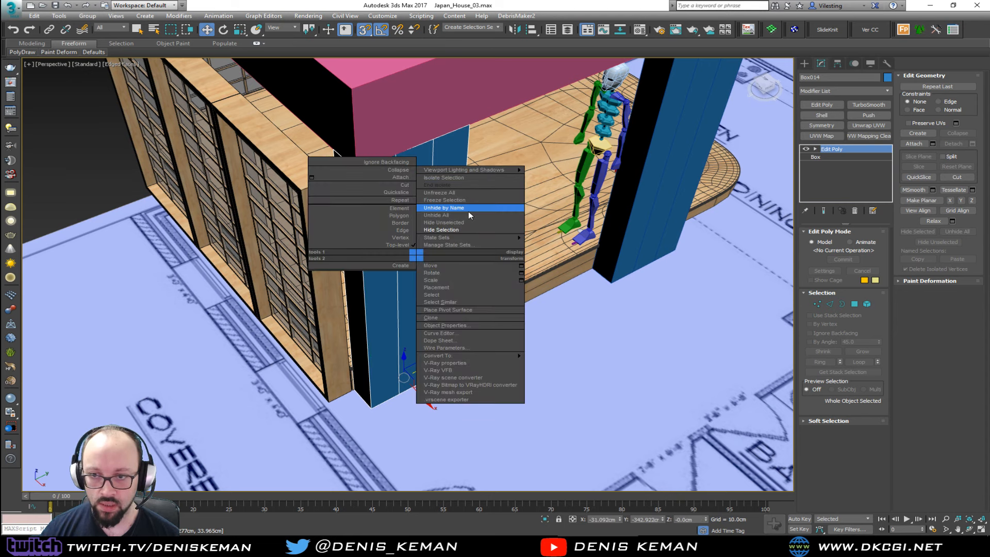
left_click(468, 214)
middle_click_drag(468, 242, 422, 268, "alt")
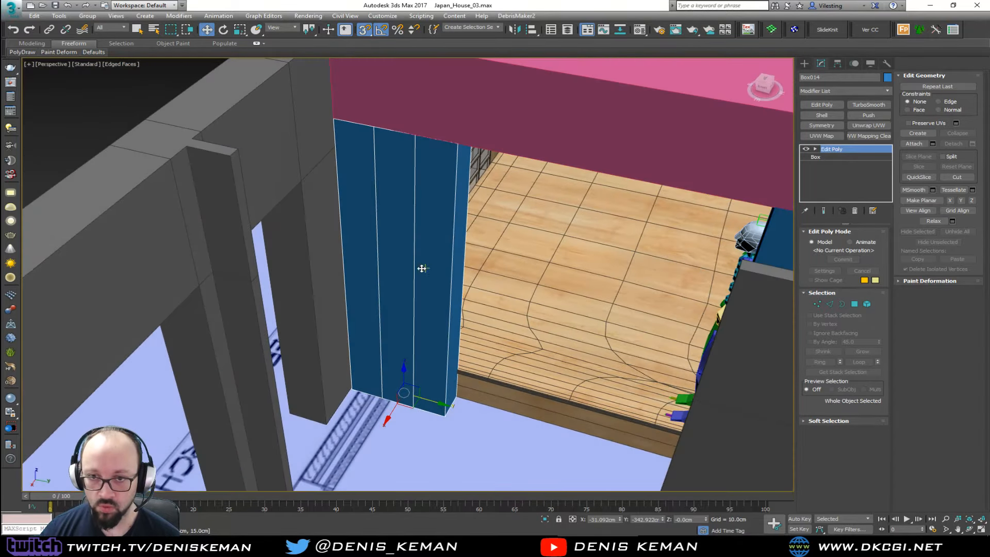
middle_click_drag(344, 367, 346, 383, "alt")
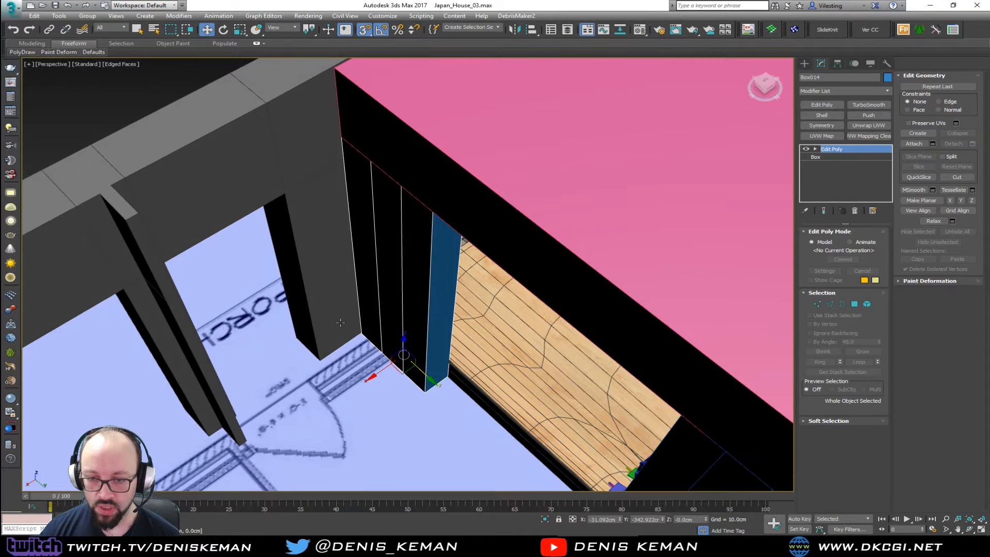
Examine the cabinets and the platform's front edge from several angles against the living room reference photo.
middle_click_drag(415, 441, 286, 285, "alt")
left_click_drag(0, 98, 527, 83)
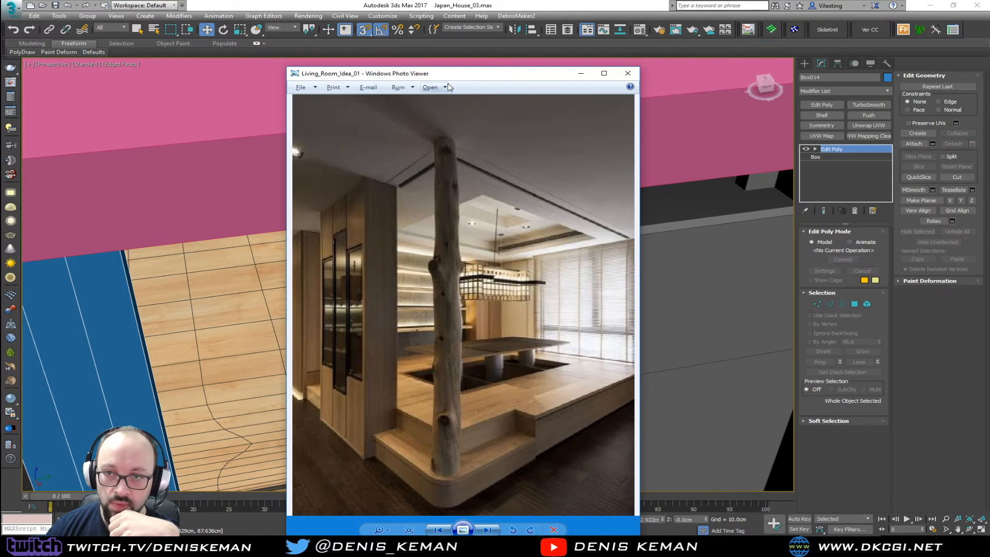
left_click_drag(447, 77, 0, 82)
middle_click_drag(313, 304, 330, 291)
middle_click_drag(236, 326, 258, 280, "alt")
mouse_move(295, 325)
middle_mouse_down("alt")
mouse_move(260, 329)
mouse_move(295, 323)
middle_mouse_up("alt")
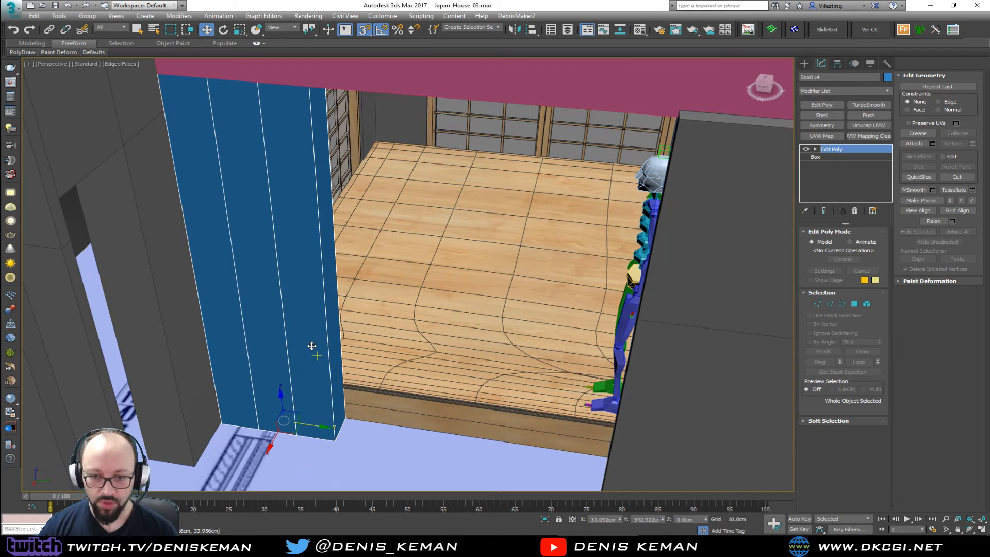
middle_click_drag(312, 346, 382, 314, "alt")
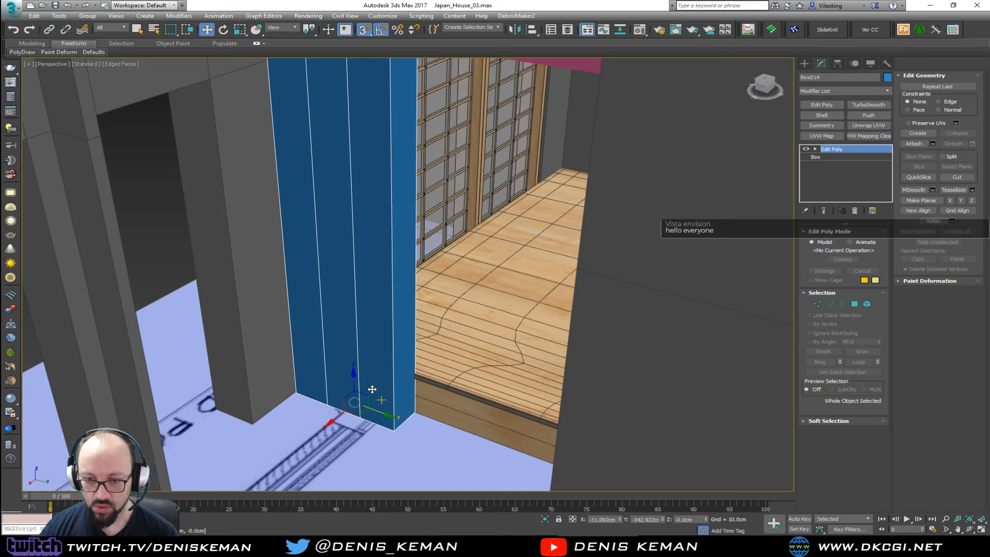
key("a")
key("s")
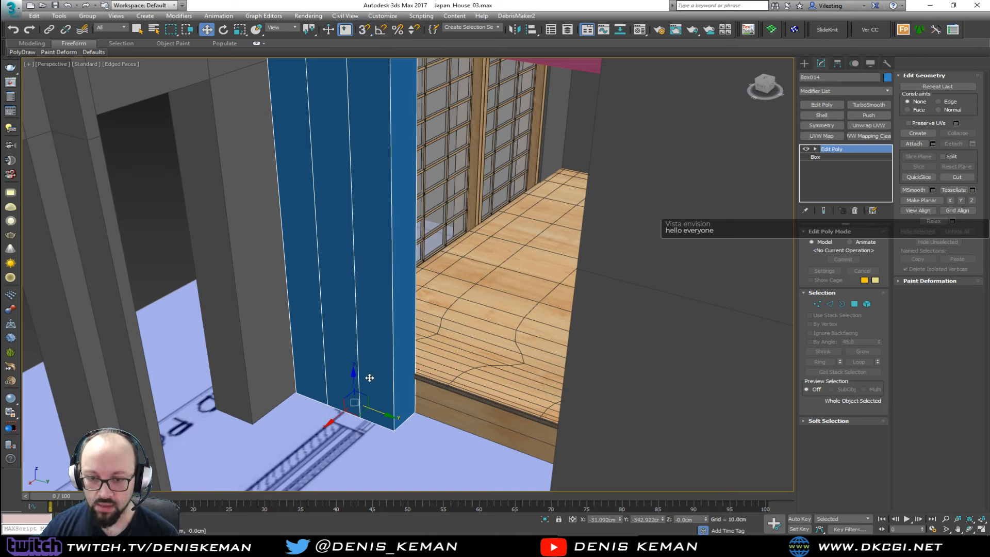
mouse_move(359, 329)
middle_mouse_down("alt")
mouse_move(364, 360)
mouse_move(351, 385)
mouse_move(413, 399)
mouse_move(340, 410)
mouse_move(271, 402)
mouse_move(396, 418)
mouse_move(277, 405)
mouse_move(320, 270)
mouse_move(315, 249)
mouse_move(382, 292)
middle_mouse_up("alt")
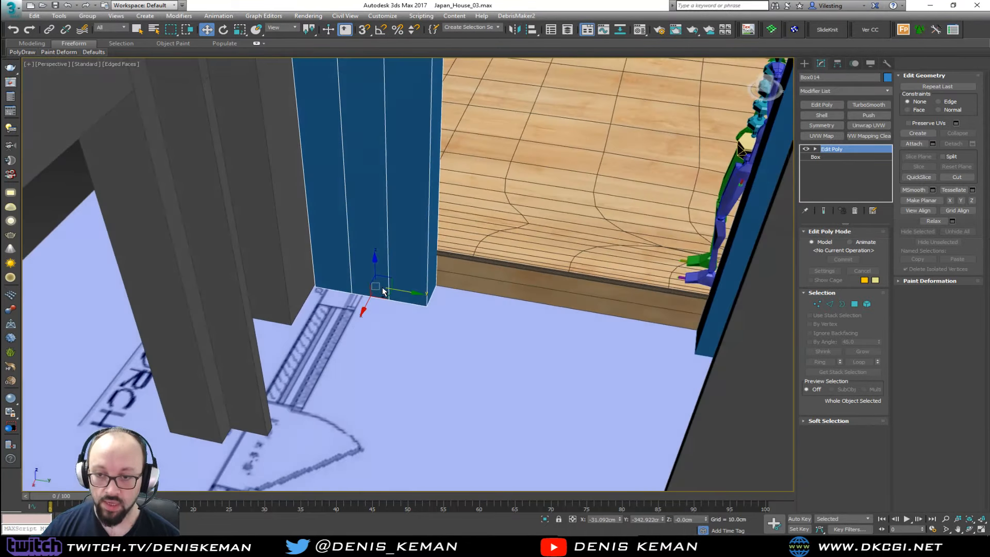
scroll(383, 292, "up", 1)
scroll(476, 253, "up", 1)
scroll(345, 289, "up", 1)
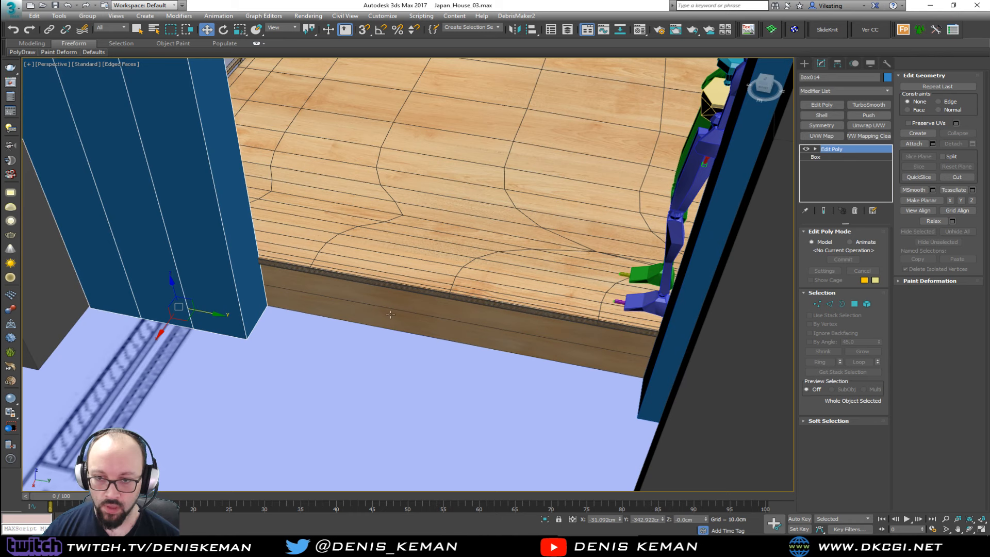
Isolate the wooden platform base together with the two tall cabinets and clear the selection.
left_click(447, 317)
middle_click_drag(446, 317, 730, 240, "alt")
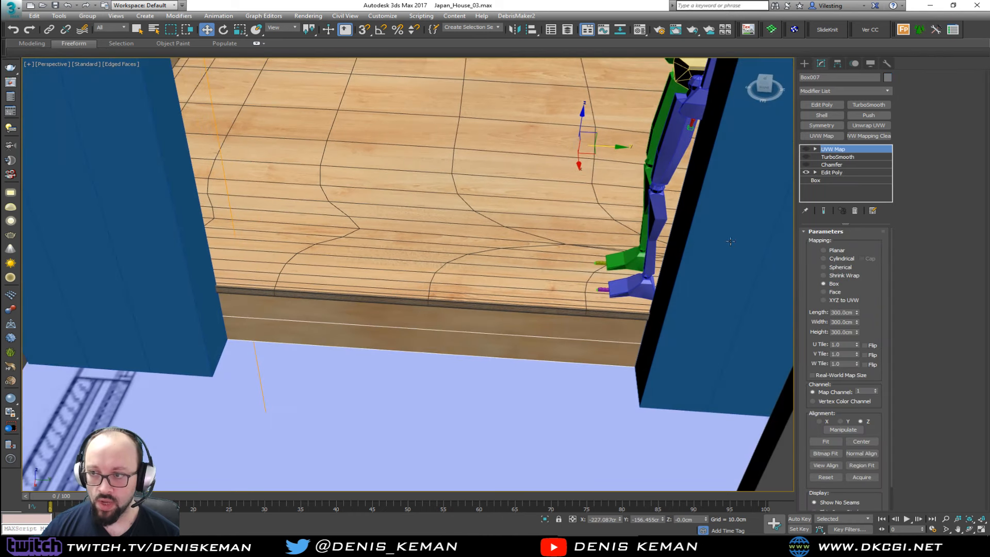
left_click(851, 172)
left_click(630, 379, "ctrl")
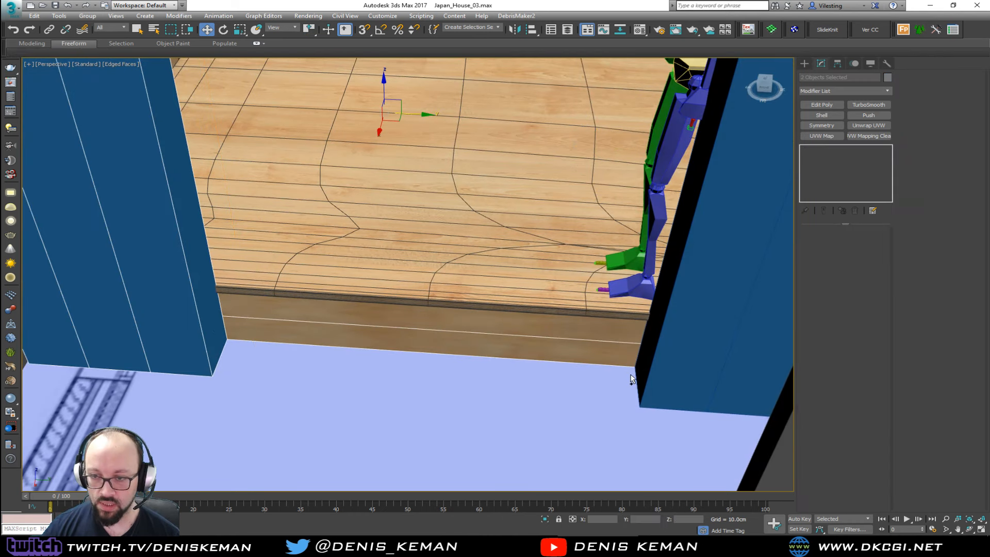
key("alt+q")
left_click(617, 474)
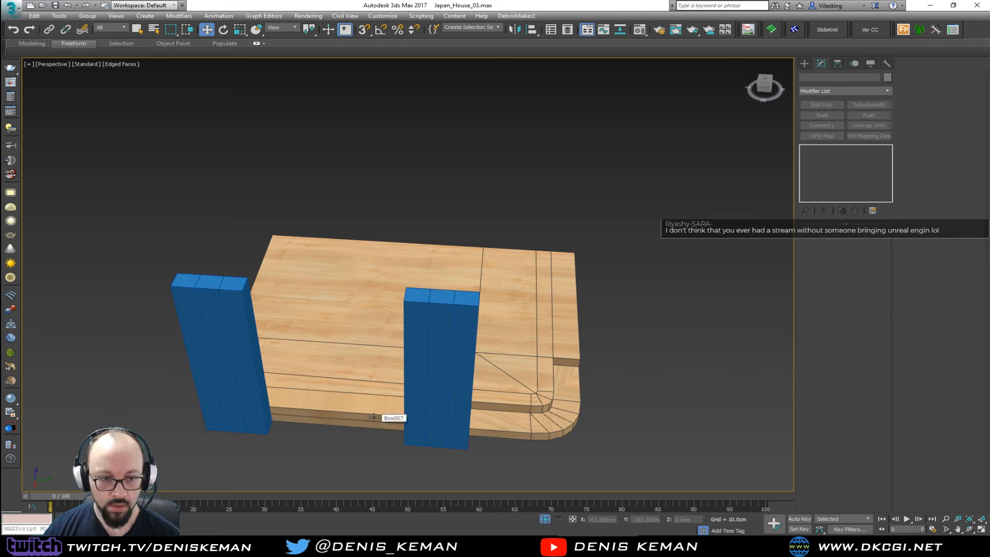
Add two edge loops across the platform base between the two cabinets at its Edit Poly level.
left_click(374, 417)
middle_click_drag(374, 417, 468, 299, "alt")
left_click(847, 171)
scroll(451, 298, "up", 5)
key("2")
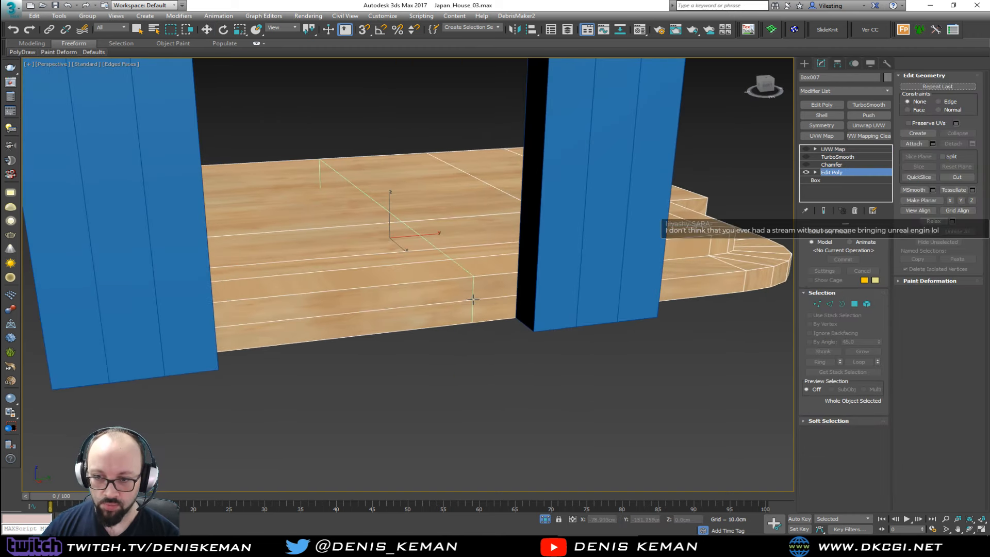
double_click(270, 337)
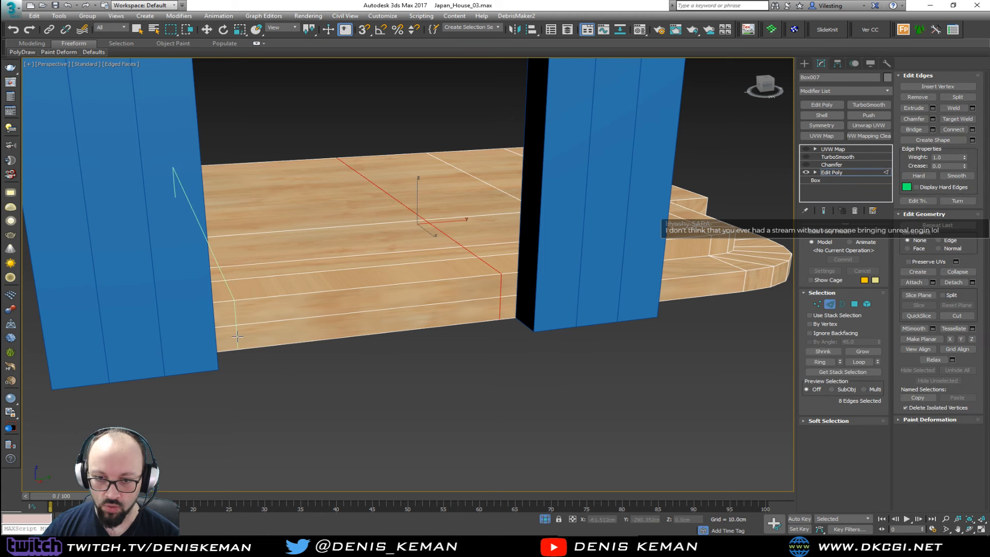
Snap the two new edge loops of the platform base to the facing sides of the two cabinets.
key("w")
middle_click_drag(296, 347, 238, 242, "alt")
key("s")
left_click_drag(238, 241, 139, 363)
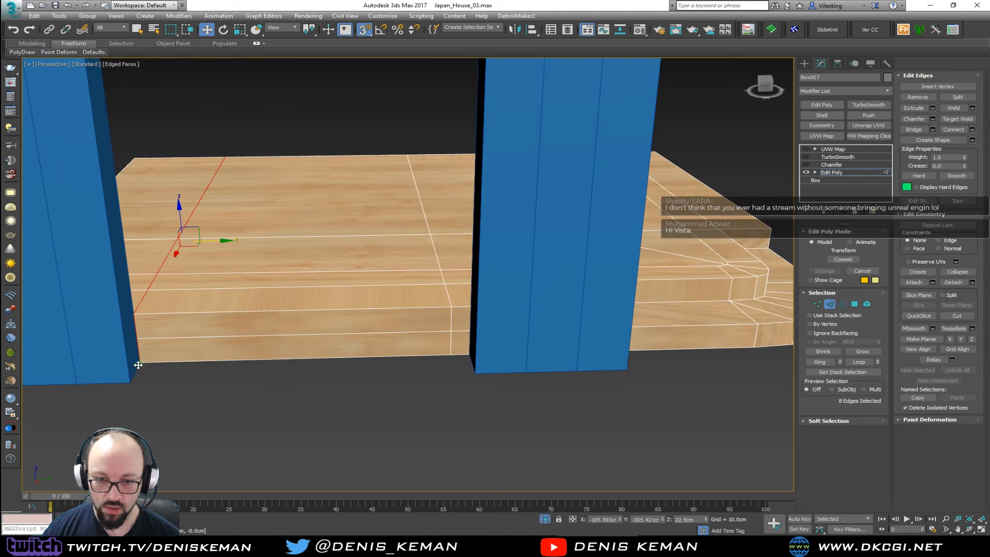
double_click(451, 323)
left_click_drag(466, 238, 477, 369)
middle_click_drag(478, 367, 466, 345, "alt")
middle_click_drag(240, 277, 353, 282)
Delete the upper front polygon and the adjoining top polygon of the platform base between the cabinets.
key("4")
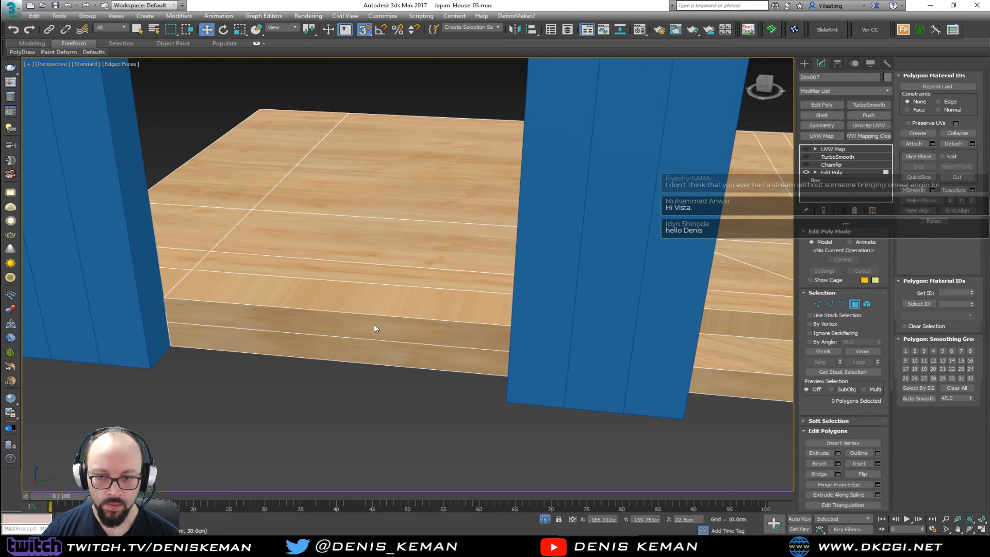
left_click(373, 324)
left_click(387, 303, "ctrl")
key("Delete")
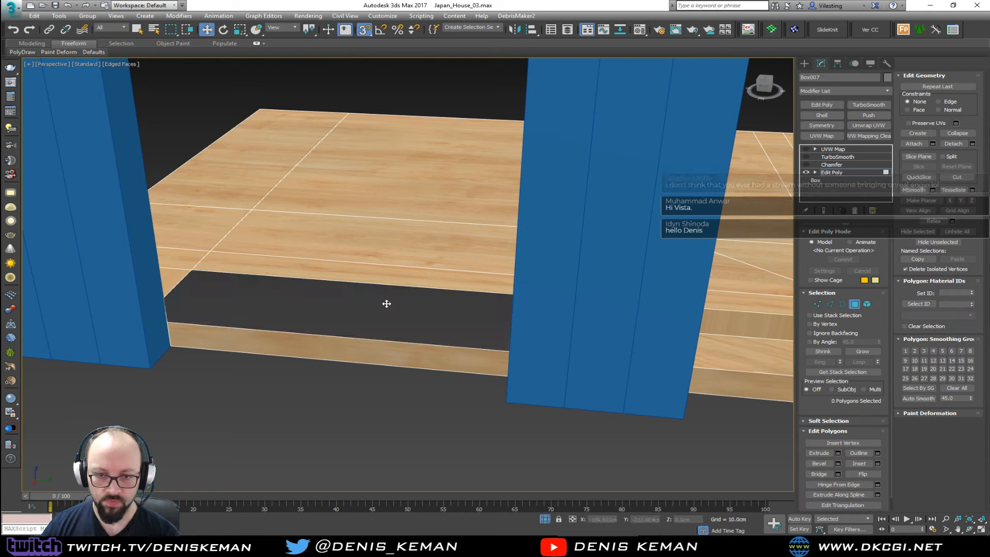
Extend the open front edge back to the rear of the gap and bridge it to the upper edge as a riser.
key("2")
left_click(356, 337)
left_click_drag(355, 338, 192, 270, "shift")
key("s")
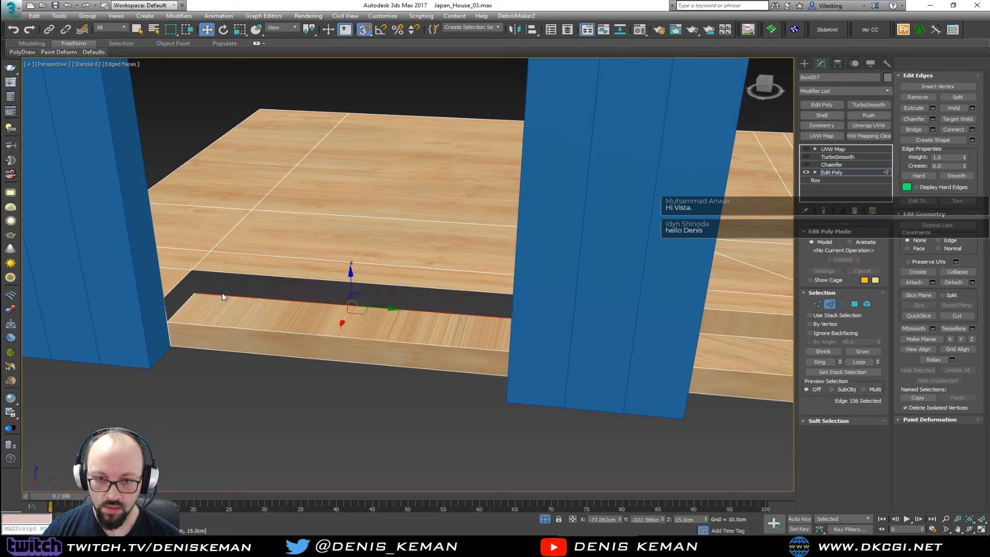
left_click(258, 274, "ctrl")
left_click(914, 130)
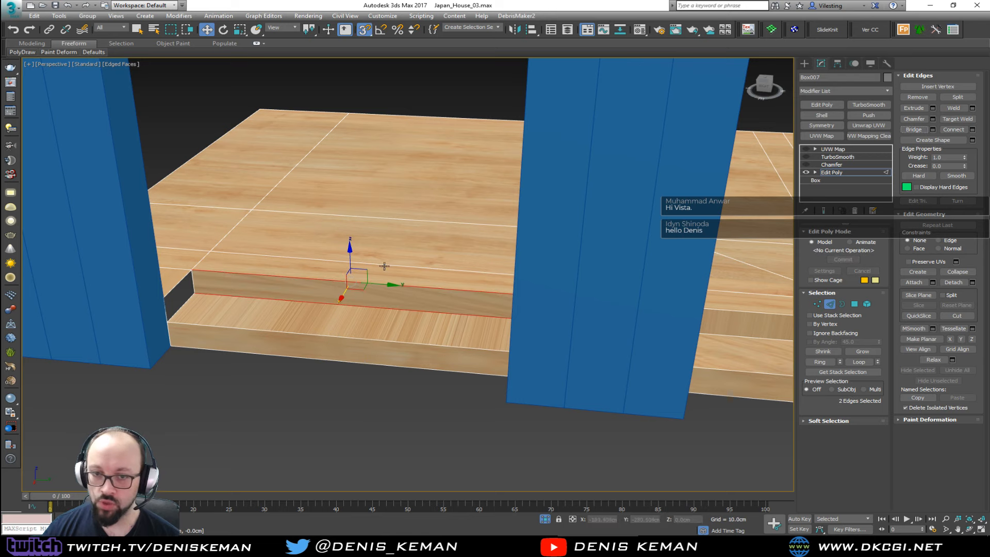
Cap the open borders at both ends of the new step recess in the platform base.
key("3")
left_click(182, 282)
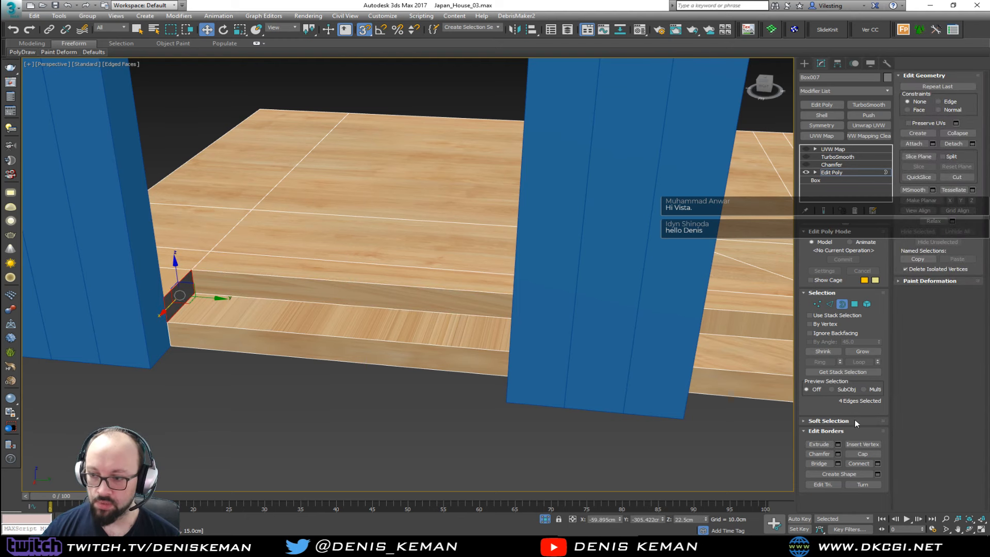
left_click(860, 455)
middle_click_drag(428, 350, 489, 346, "alt")
key("ctrl+a")
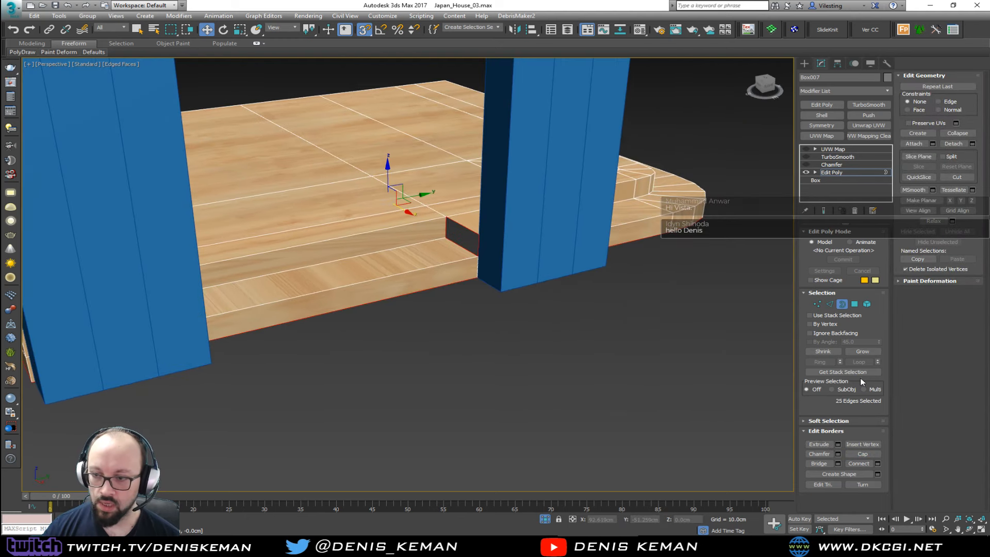
left_click(475, 231)
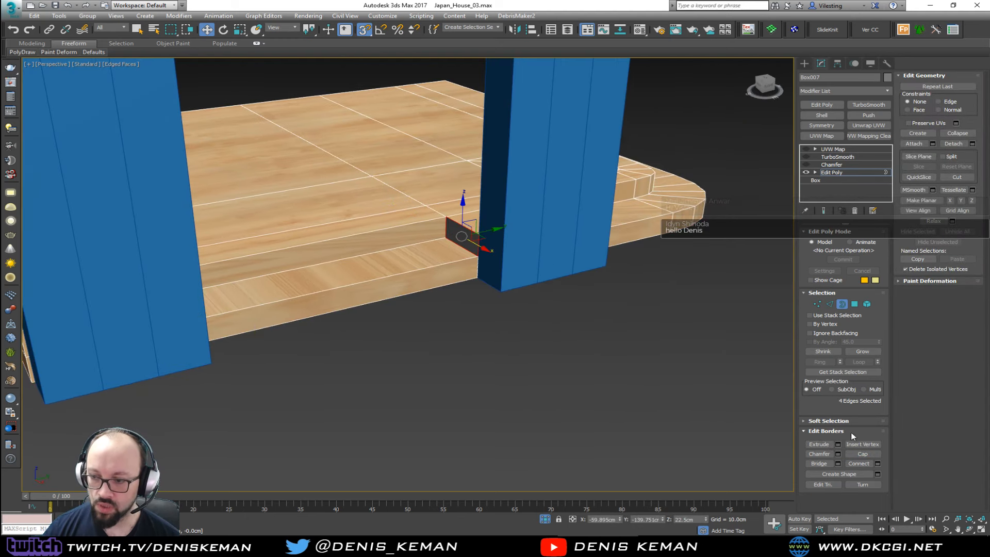
left_click(841, 303)
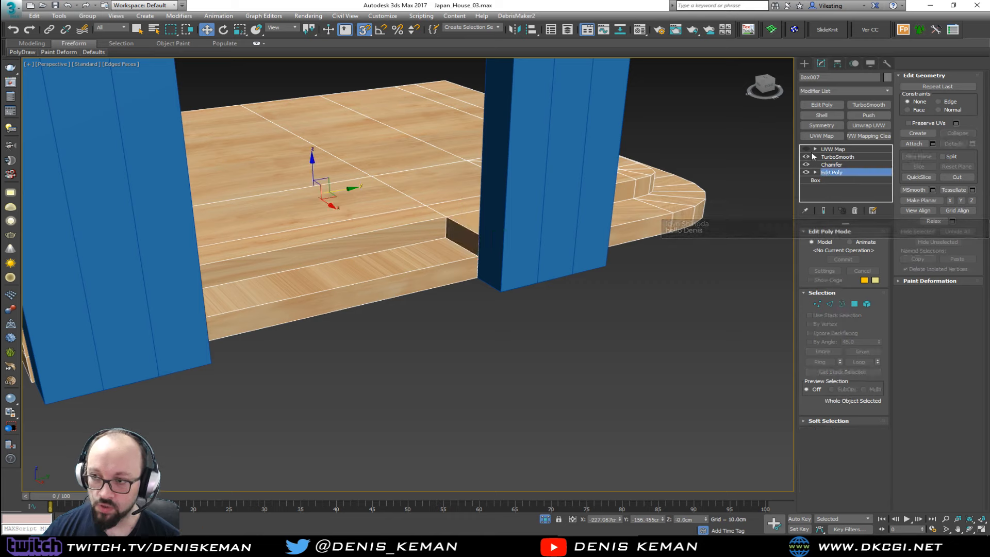
Turn the platform base's Chamfer, TurboSmooth and UVW Map back on and inspect the step recess without edged faces.
left_click(686, 314)
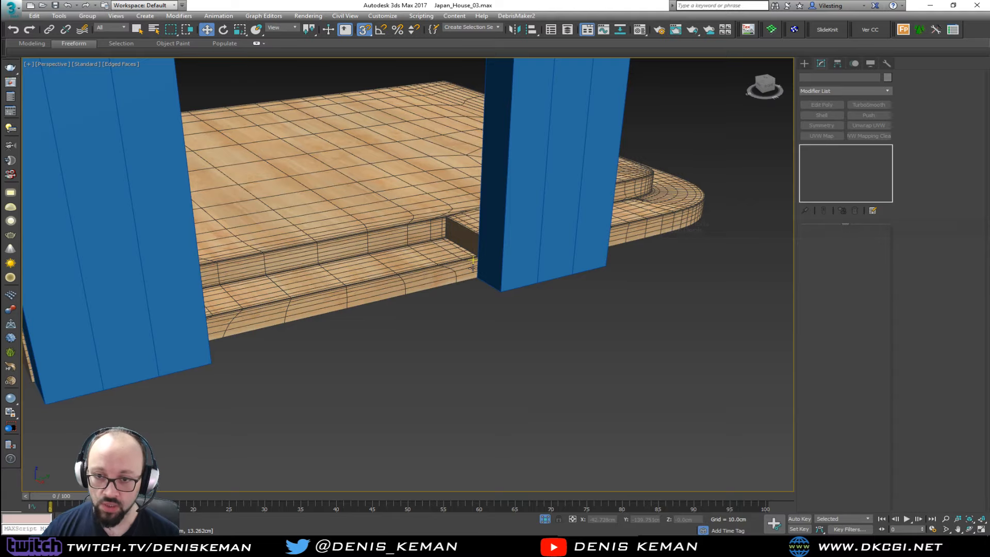
key("F4")
scroll(428, 271, "up", 3)
middle_click_drag(428, 270, 386, 285, "alt")
scroll(385, 286, "up", 4)
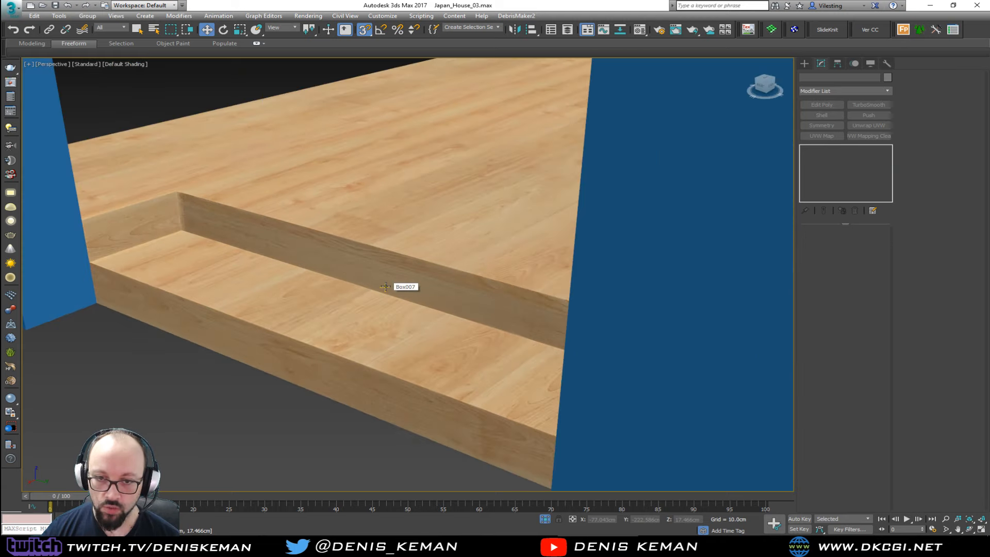
left_click(386, 286)
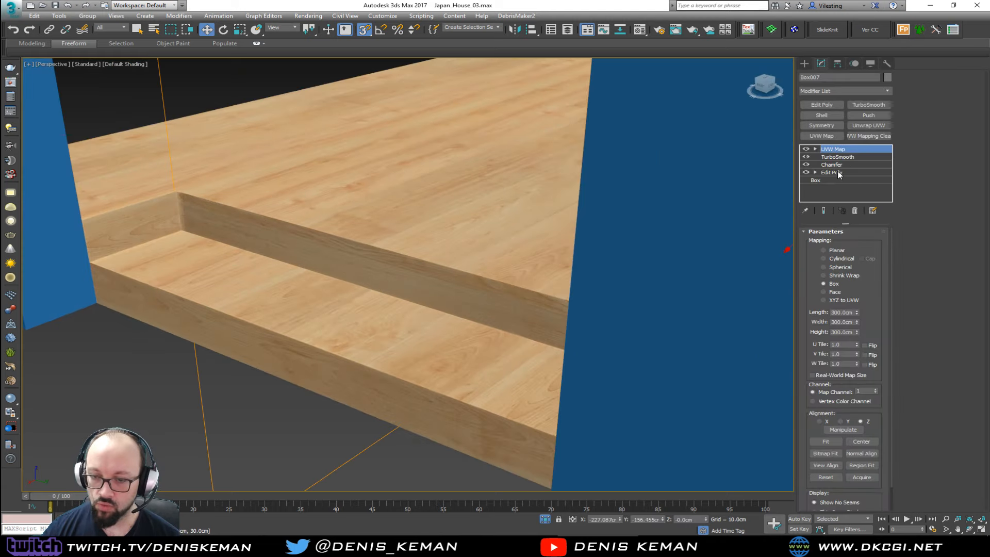
End the current isolation and isolate the platform's thin top board together with its base.
left_click(291, 417)
right_click(342, 397)
left_click(371, 327)
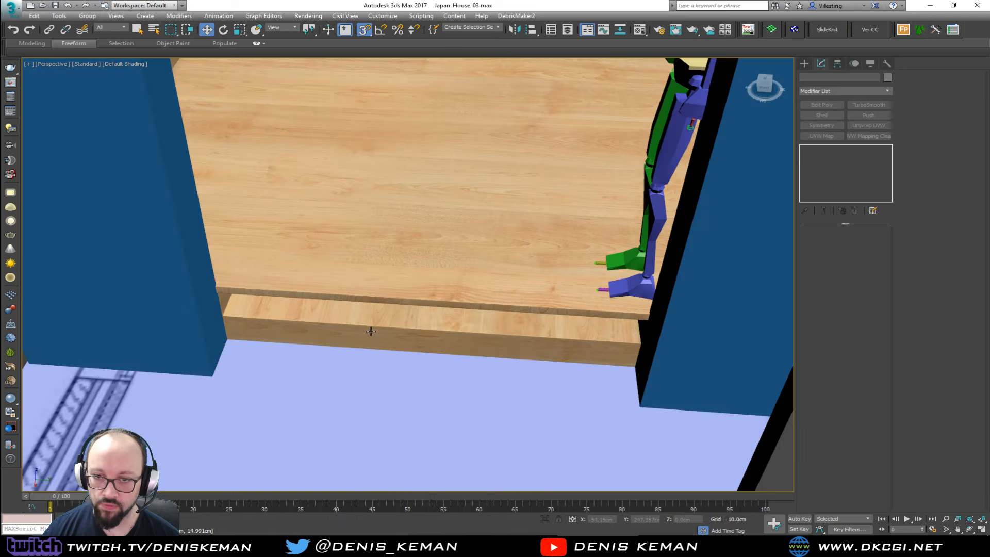
left_click(384, 290)
middle_click_drag(418, 311, 459, 365, "alt")
scroll(408, 293, "up", 2)
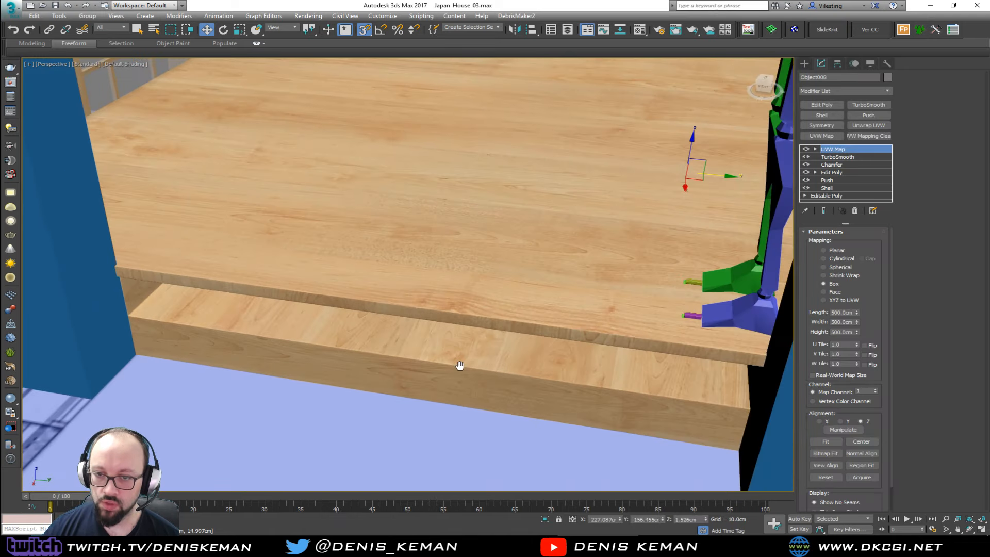
left_click(842, 172)
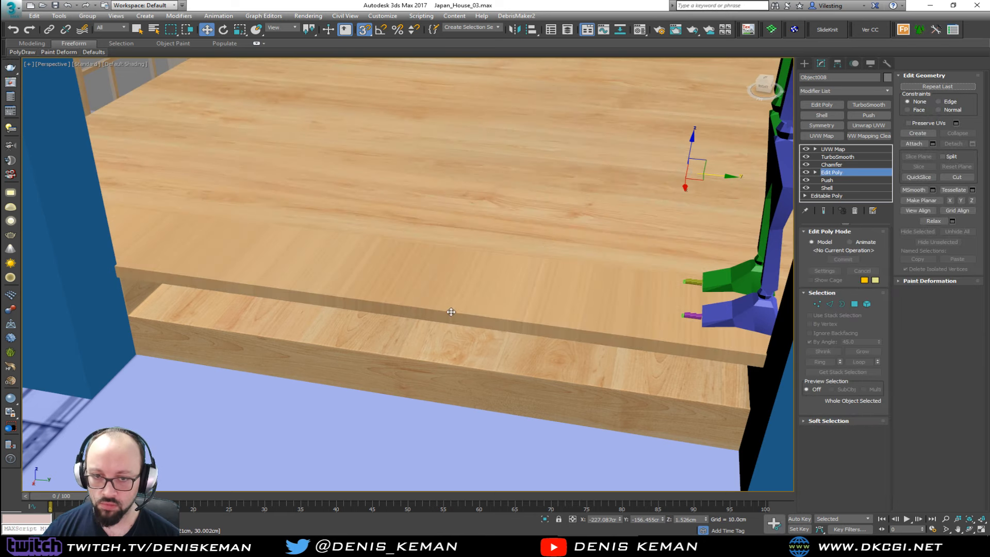
left_click(410, 350, "ctrl")
key("z")
left_click(366, 312)
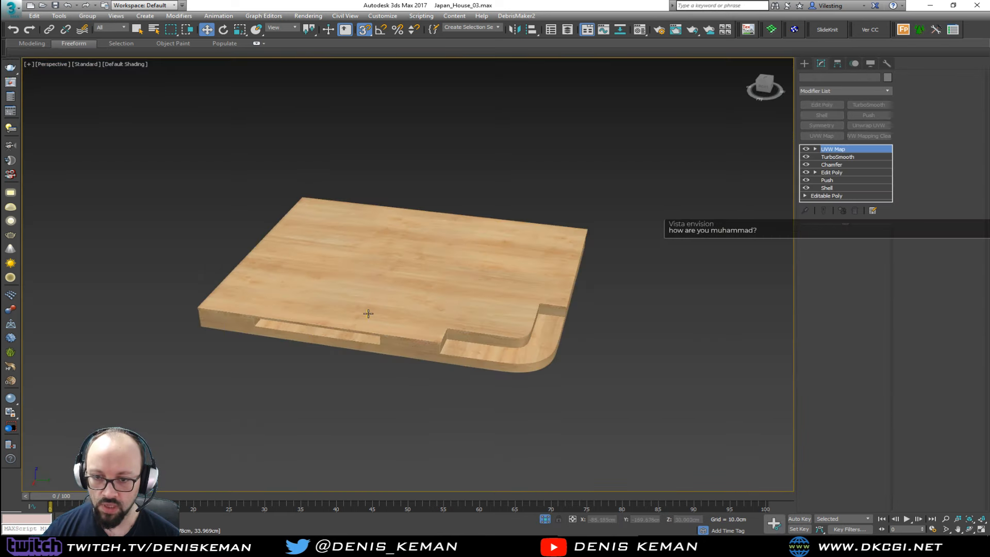
Turn off UVW Map, TurboSmooth and Chamfer on the top board, go to its Edit Poly level and show edged faces.
scroll(368, 313, "up", 5)
left_click(806, 149)
left_click(805, 157)
left_click(806, 164)
left_click(833, 172)
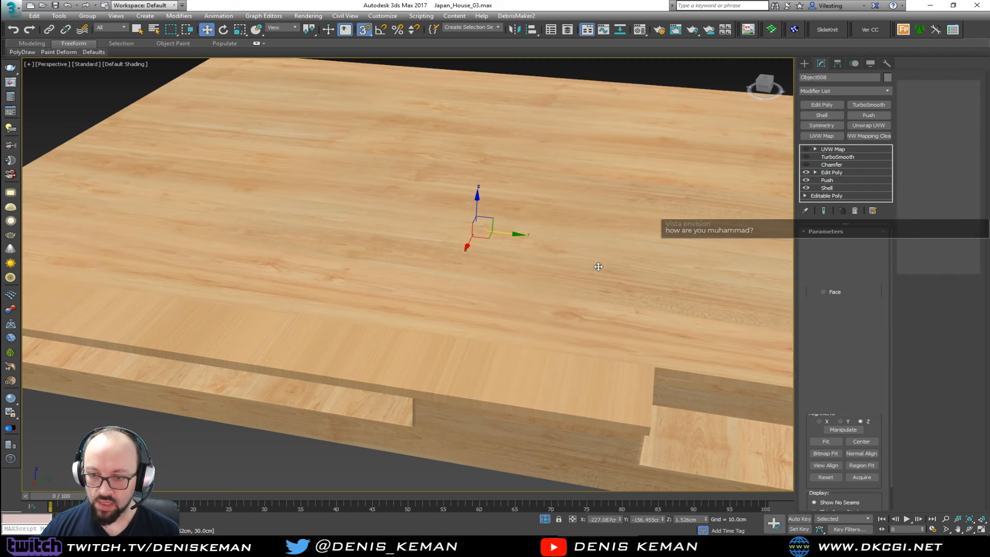
key("F4")
Add two edge loops across the top board near the two ends of the step recess.
middle_click_drag(567, 288, 658, 220)
key("alt+shift+w")
left_click(513, 294)
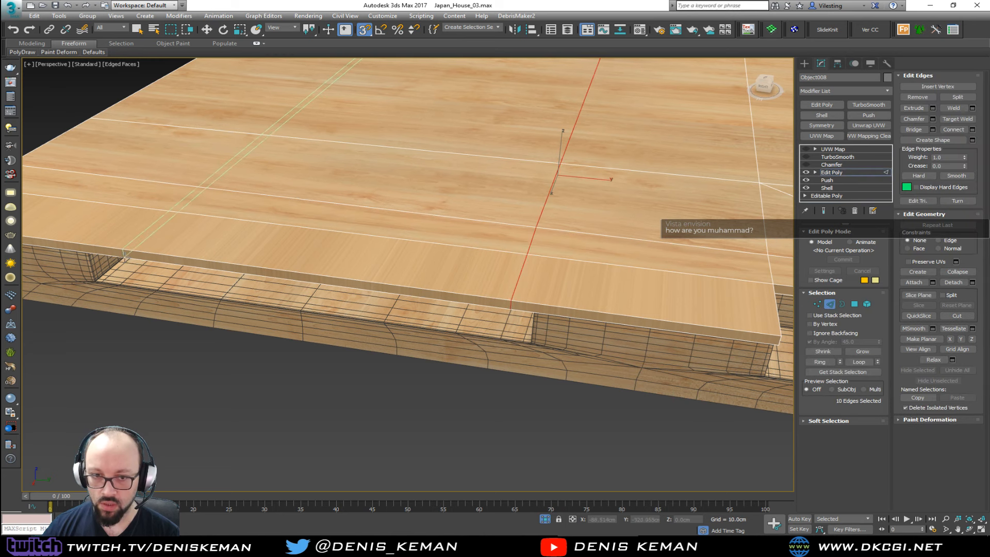
left_click(97, 240)
right_click(198, 263)
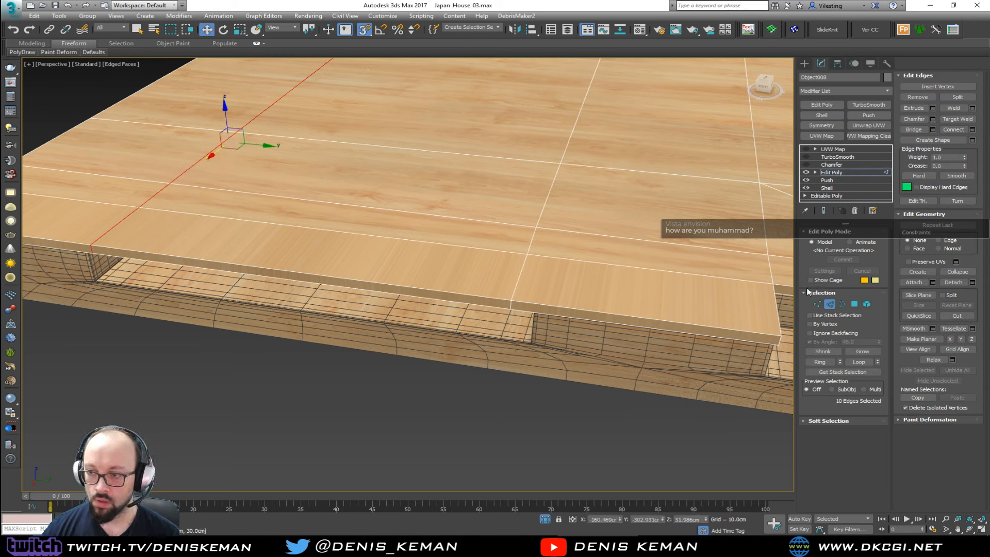
Turn off the UVW Map, TurboSmooth and Chamfer modifiers on the platform base.
left_click(829, 304)
left_click(508, 358)
left_click(806, 150)
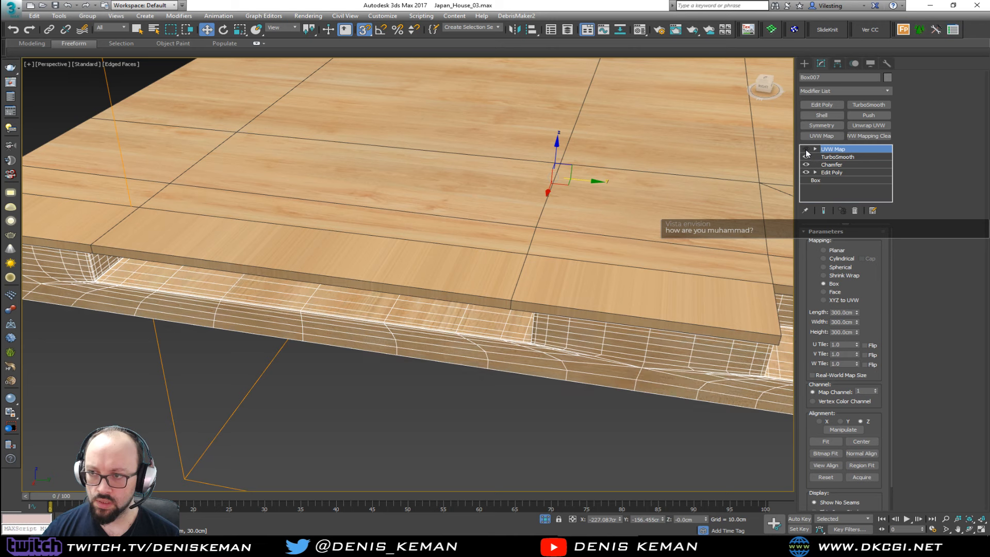
left_click(805, 157)
Snap the top board's two edge loops into line with the ends of the step recess in the base.
left_click(519, 276)
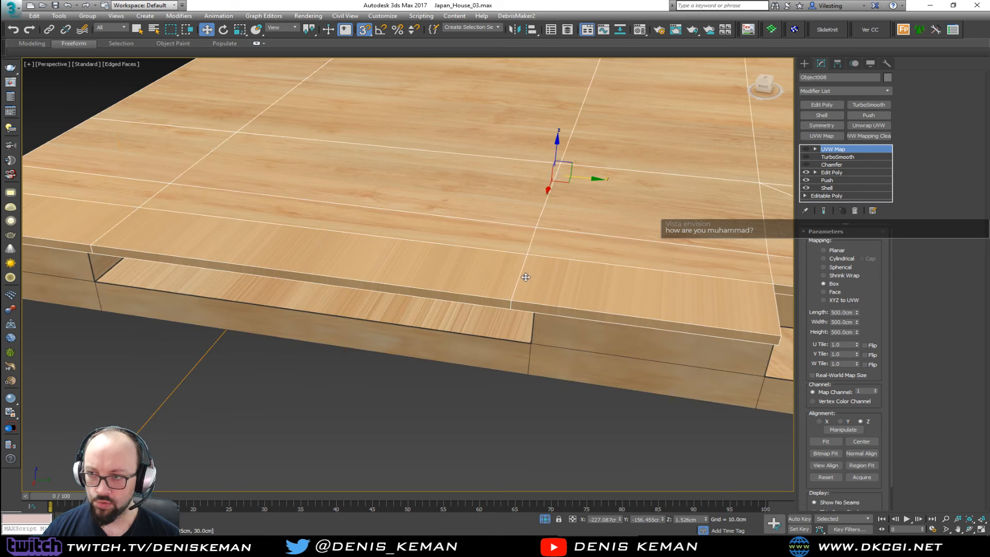
left_click(832, 172)
key("2")
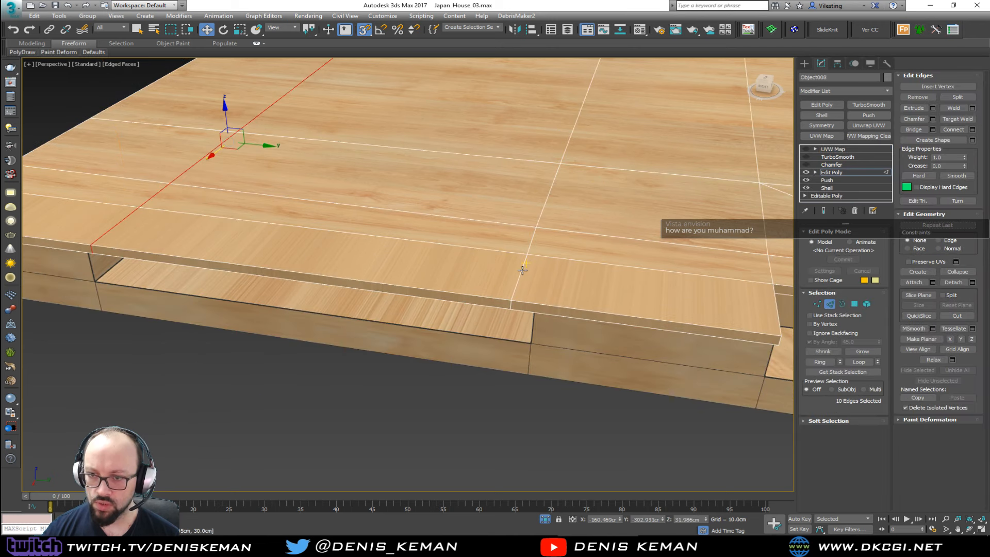
left_click(522, 270)
left_click_drag(583, 178, 528, 373)
middle_click_drag(417, 283, 622, 282)
left_click(311, 221)
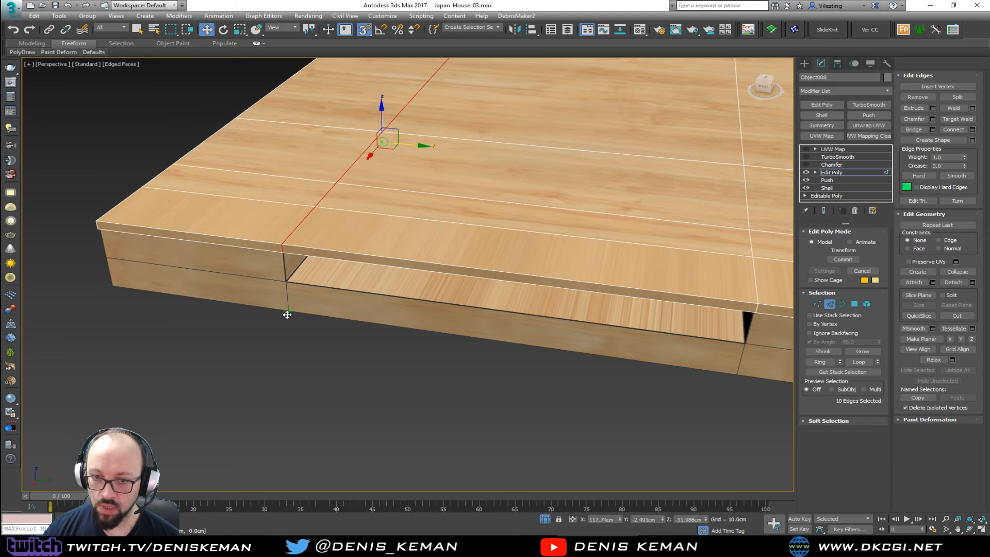
middle_click_drag(478, 222, 411, 256)
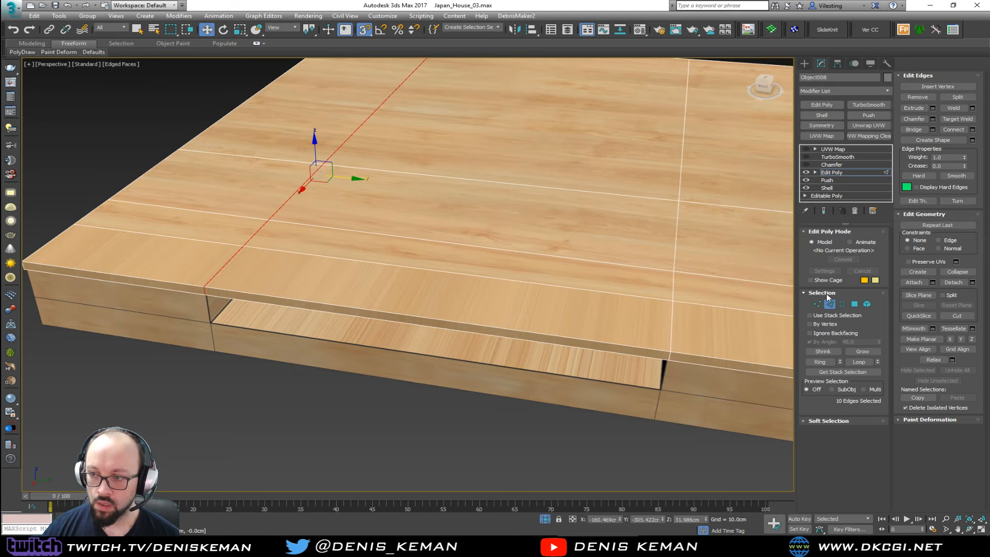
Turn off selection by angle and delete the top board's polygons that cover the step recess.
middle_click_drag(740, 287, 417, 240, "alt")
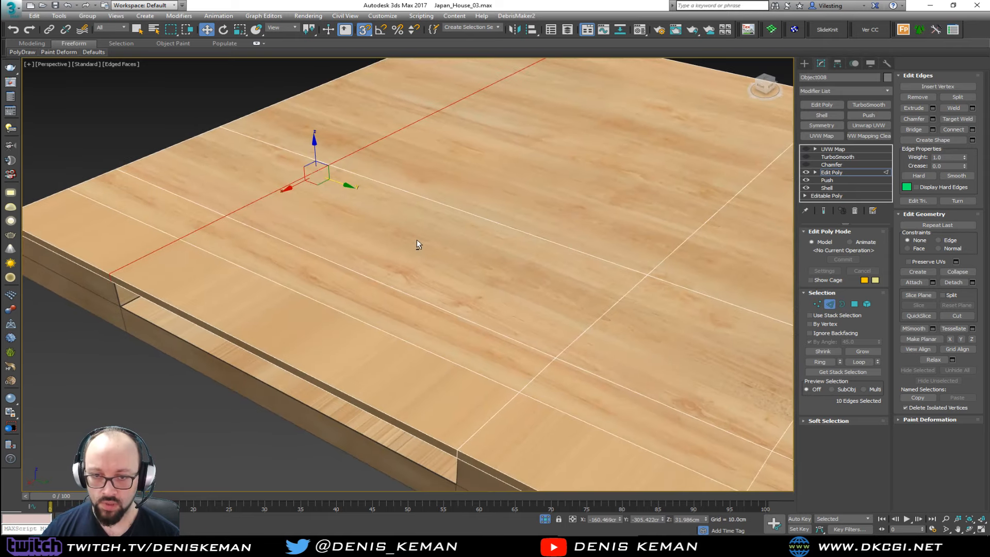
key("4")
left_click_drag(296, 372, 293, 369)
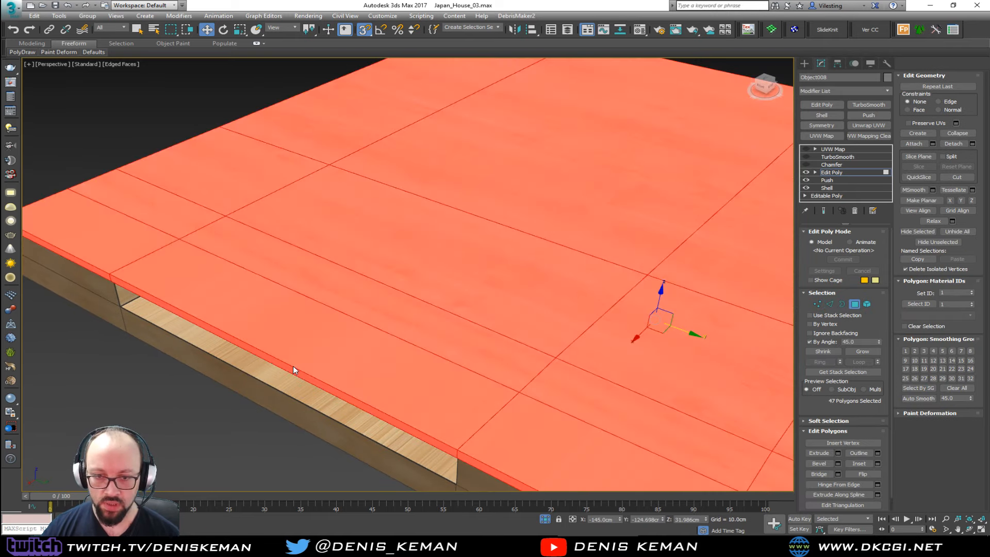
key("ctrl+z")
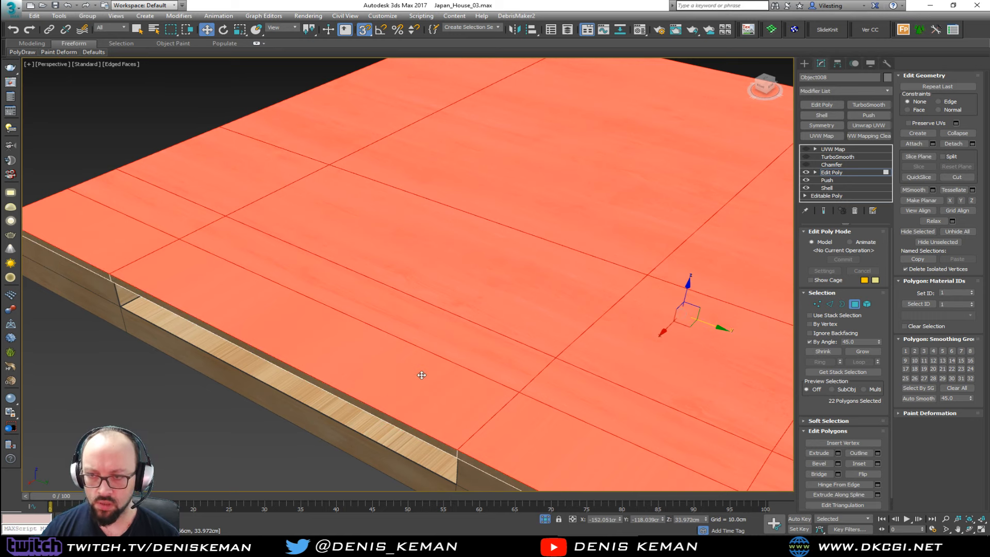
left_click(825, 342)
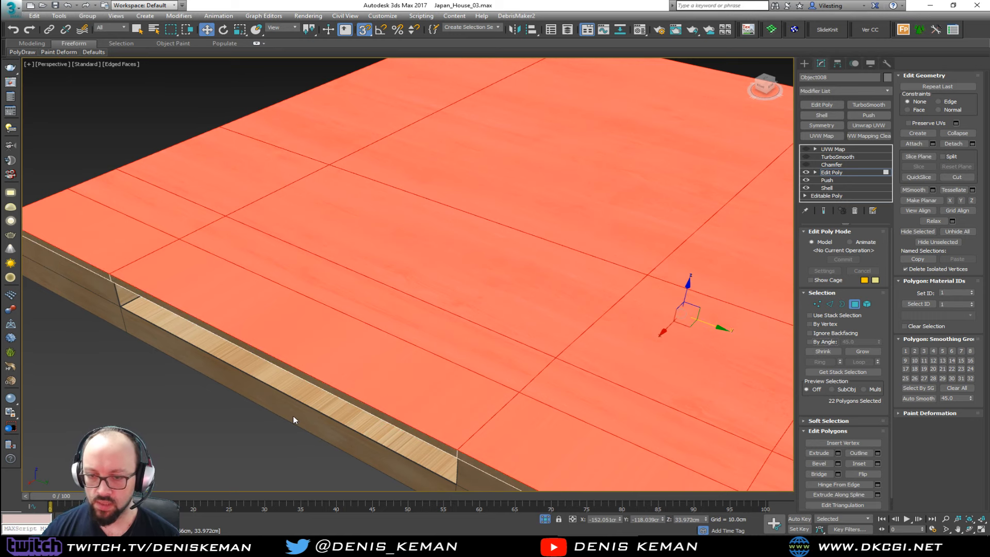
left_click_drag(340, 383, 339, 382)
scroll(339, 382, "down", 3)
key("Delete")
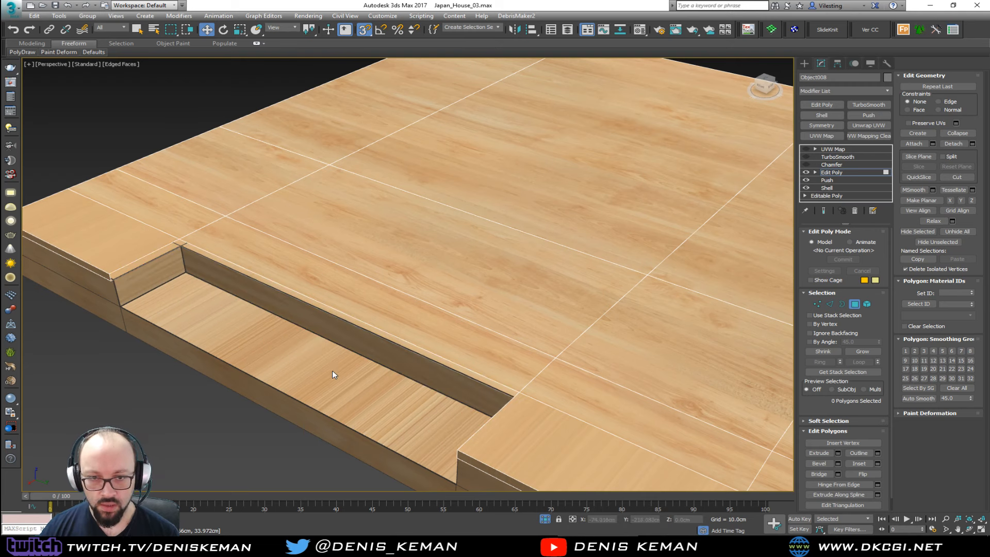
Bridge the open edge pairs along the back and both ends of the cutout in the top board.
scroll(327, 336, "up", 3)
key("2")
double_click(398, 300)
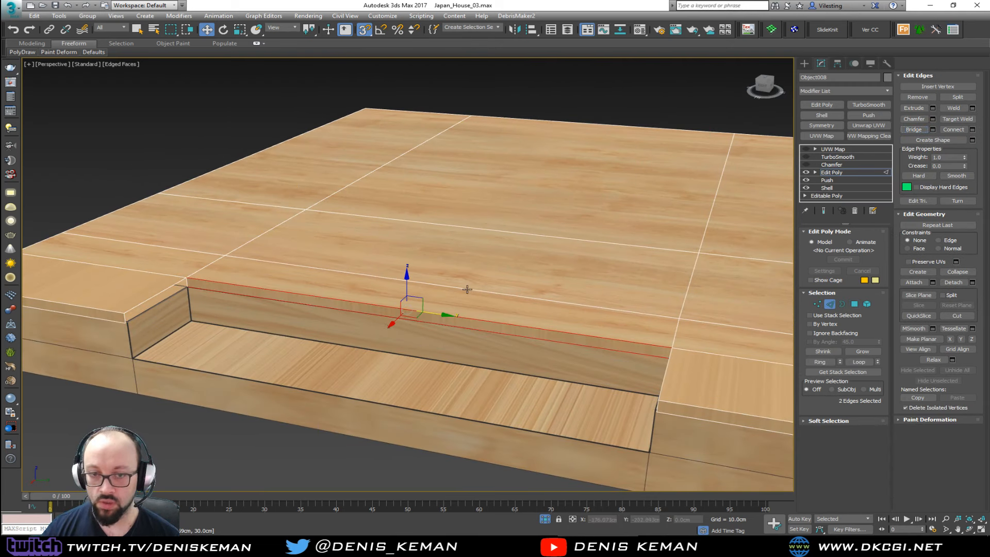
middle_click_drag(337, 288, 335, 319, "alt")
double_click(152, 274)
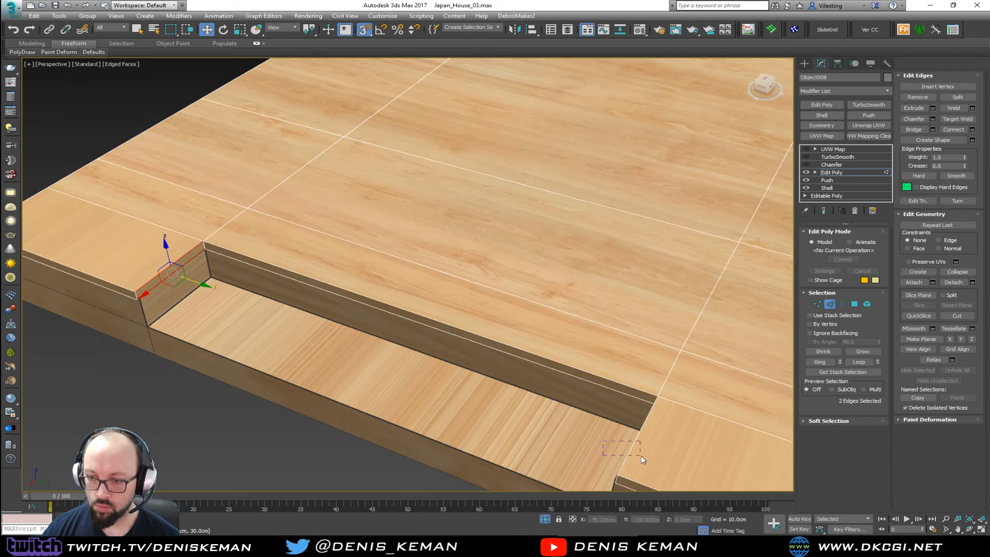
left_click_drag(603, 442, 641, 455)
scroll(651, 429, "up", 4)
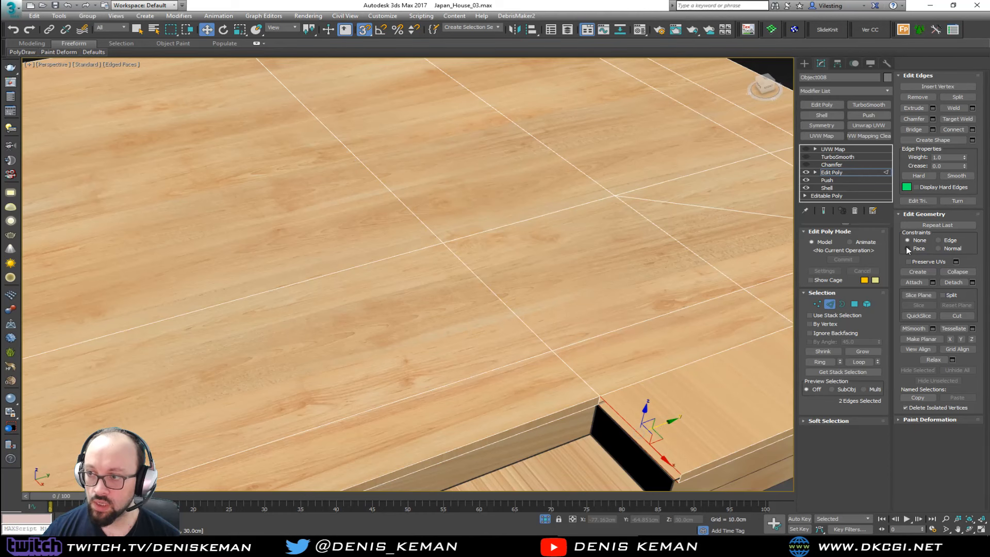
left_click(916, 131)
middle_click_drag(746, 315, 769, 183)
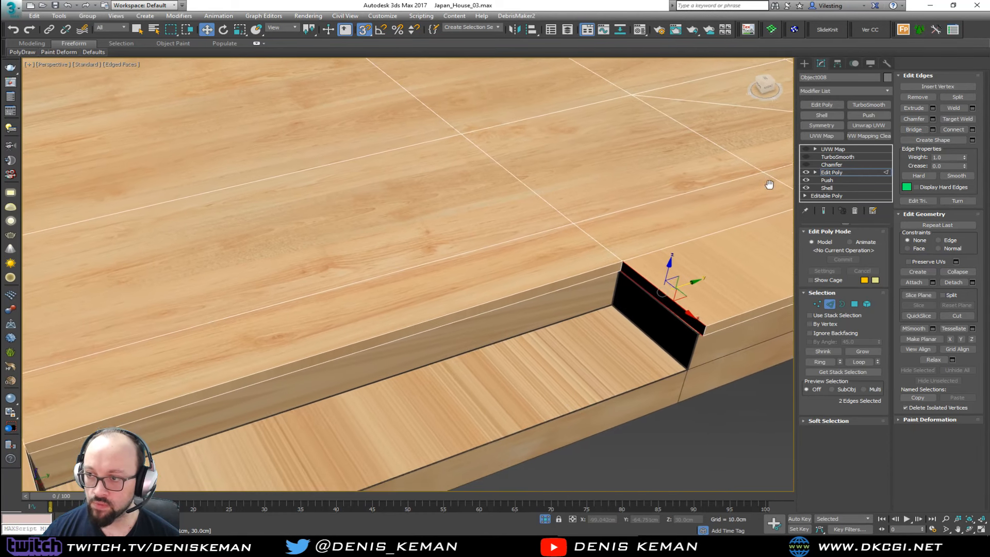
Turn the top board's Chamfer, TurboSmooth and UVW Map back on and inspect the cutout without edged faces.
left_click(829, 304)
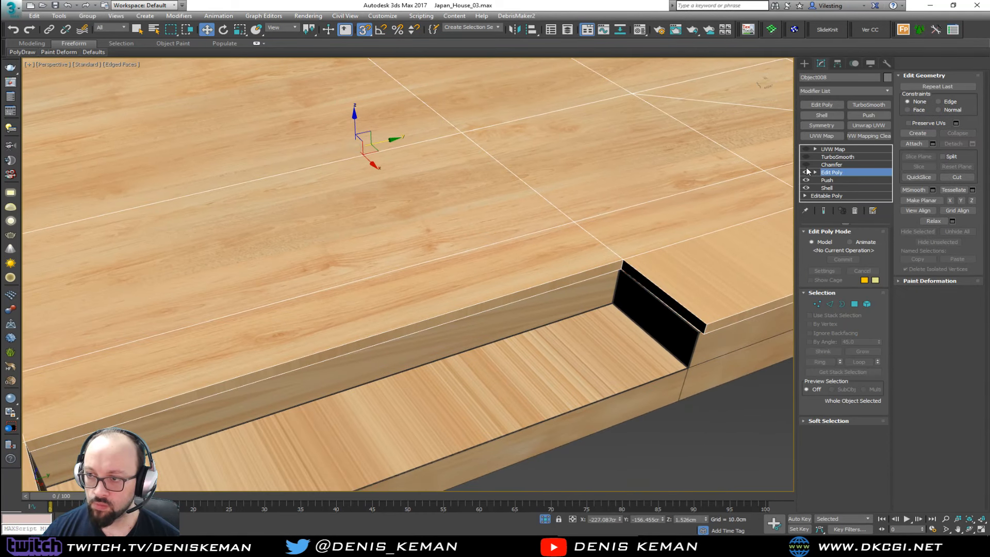
left_click(807, 157)
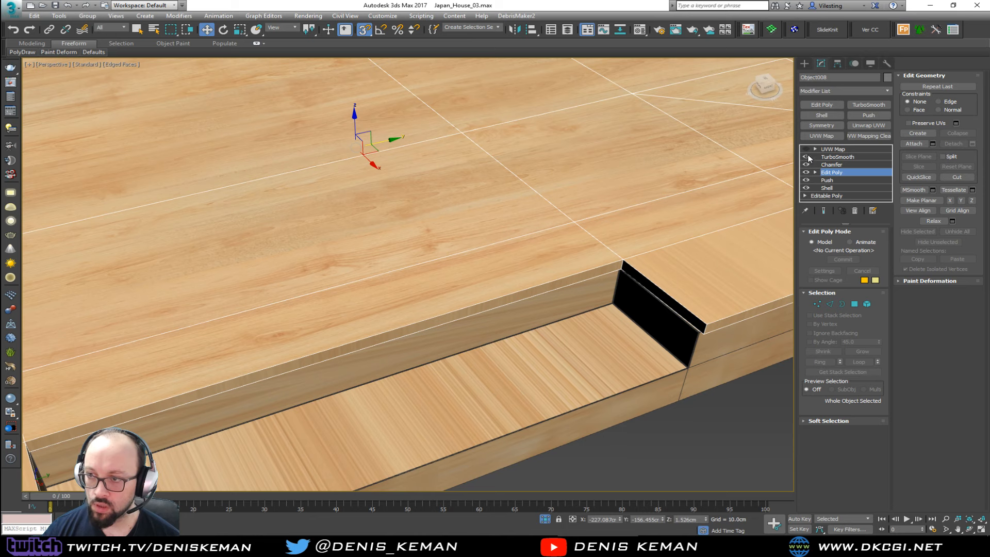
left_click(736, 407)
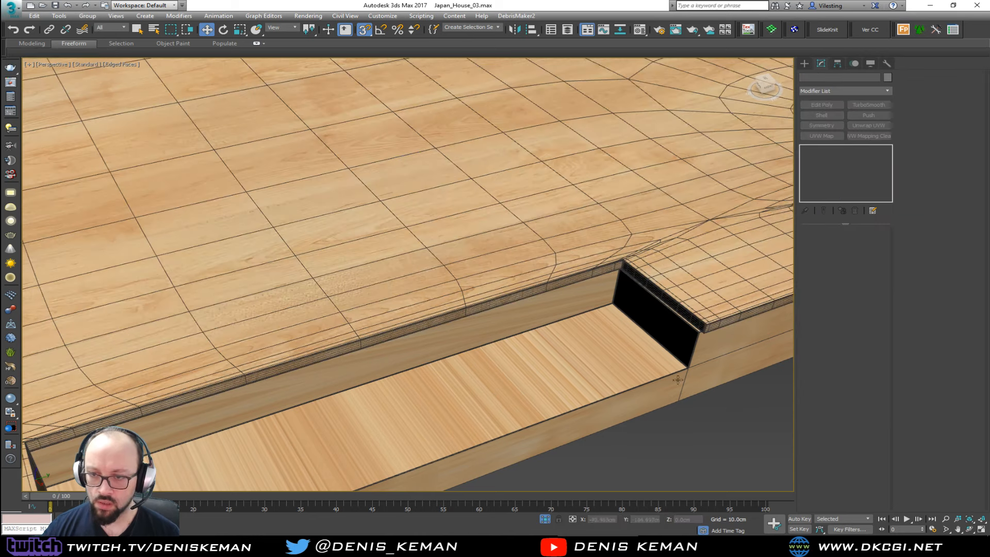
key("F4")
mouse_move(576, 328)
middle_mouse_down("alt")
mouse_move(502, 315)
mouse_move(528, 323)
mouse_move(515, 347)
mouse_move(329, 344)
mouse_move(563, 252)
mouse_move(500, 294)
mouse_move(211, 202)
mouse_move(338, 217)
middle_mouse_up("alt")
left_click(212, 203)
scroll(339, 217, "up", 2)
Return to the top board's Edit Poly level with edged faces shown and turn off UVW Map, TurboSmooth and Chamfer.
left_click(837, 172)
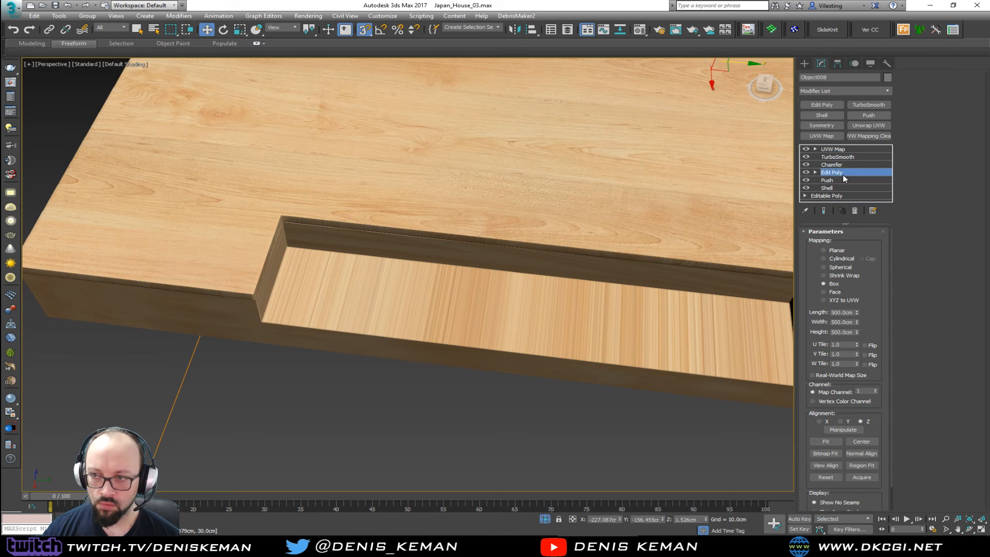
key("grave")
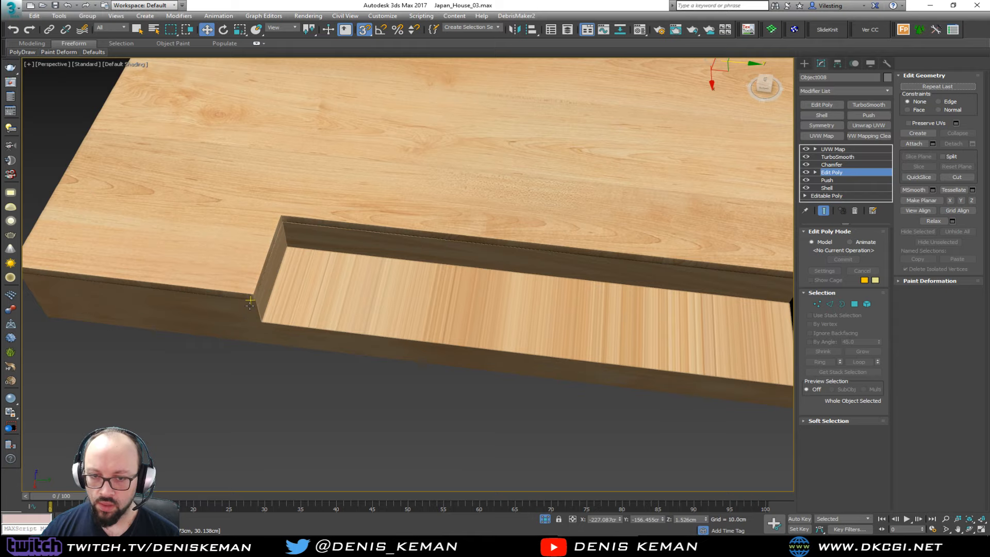
key("F4")
middle_click_drag(234, 323, 201, 285, "alt")
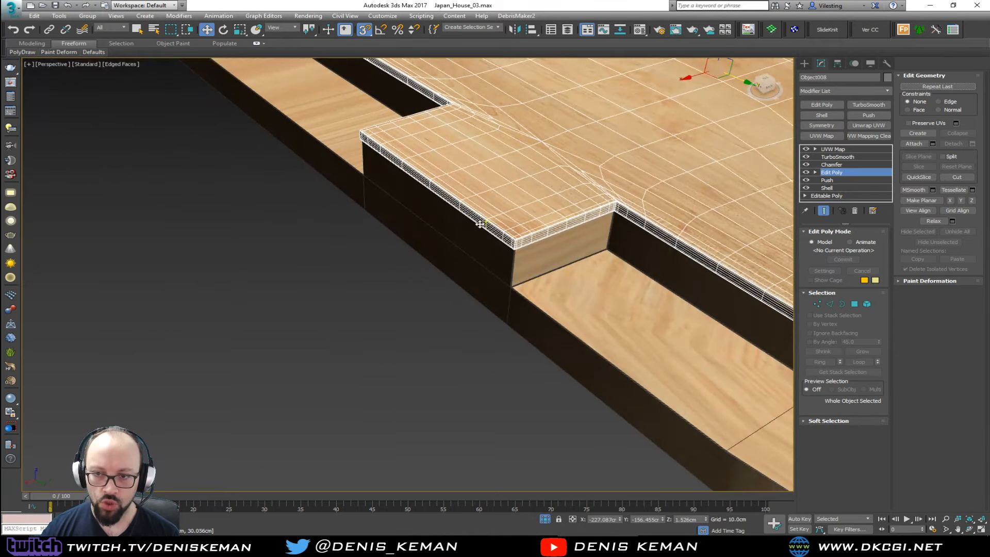
middle_click_drag(435, 188, 530, 249)
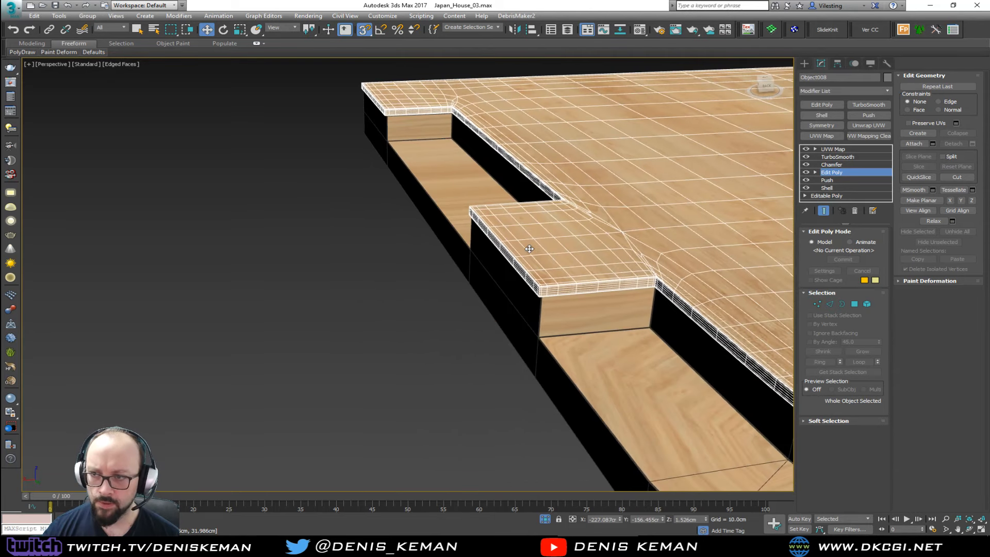
left_click(805, 149)
left_click(806, 157)
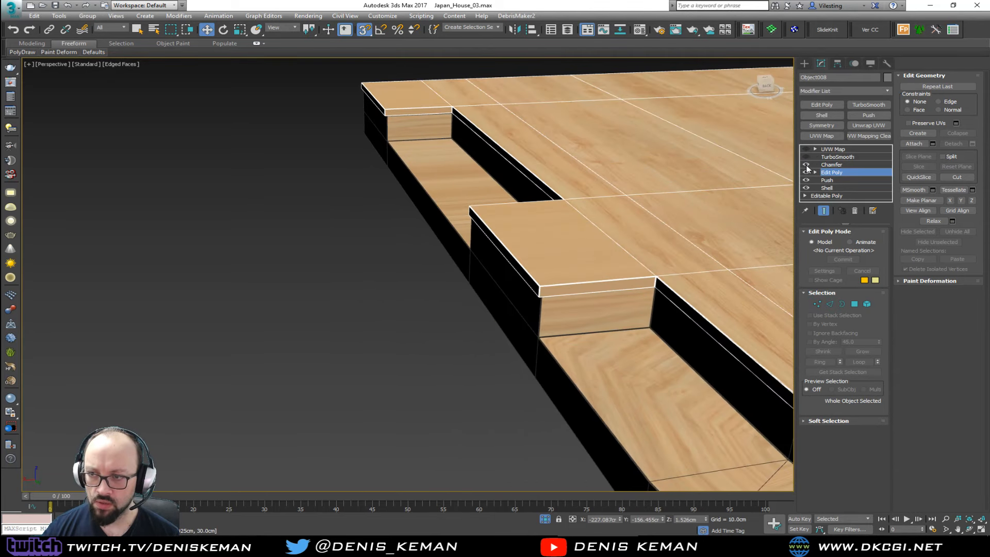
left_click(805, 164)
Examine the alignment of the top board's vertices around both cutouts at vertex level in the top view.
scroll(593, 219, "up", 8)
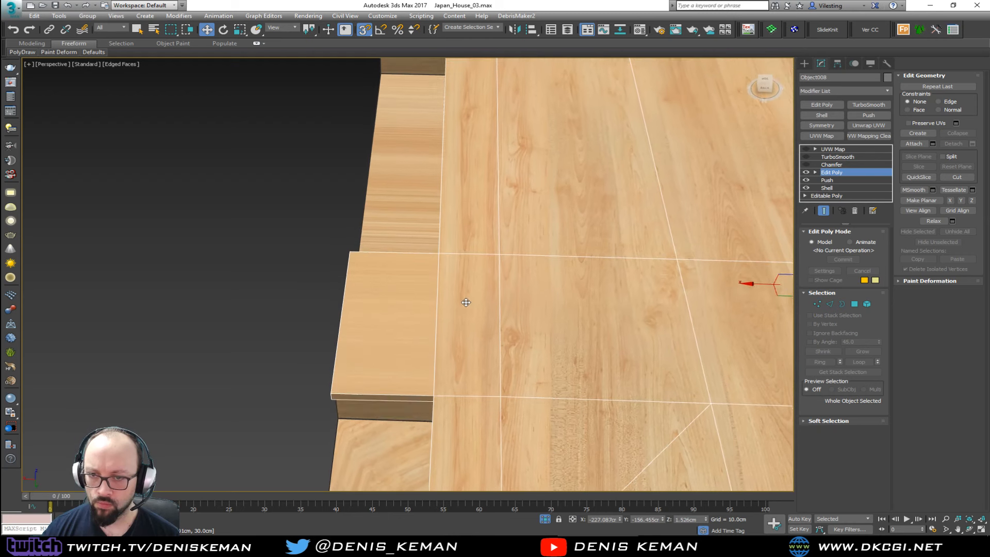
key("1")
key("alt+w")
middle_click(258, 190)
key("z")
key("alt+w")
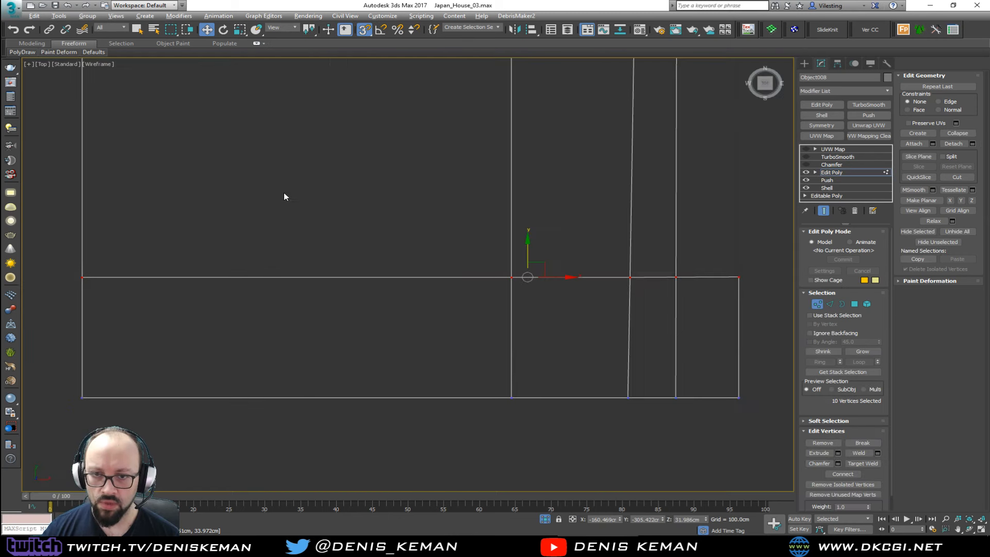
middle_click_drag(423, 163, 313, 293)
scroll(312, 293, "down", 2)
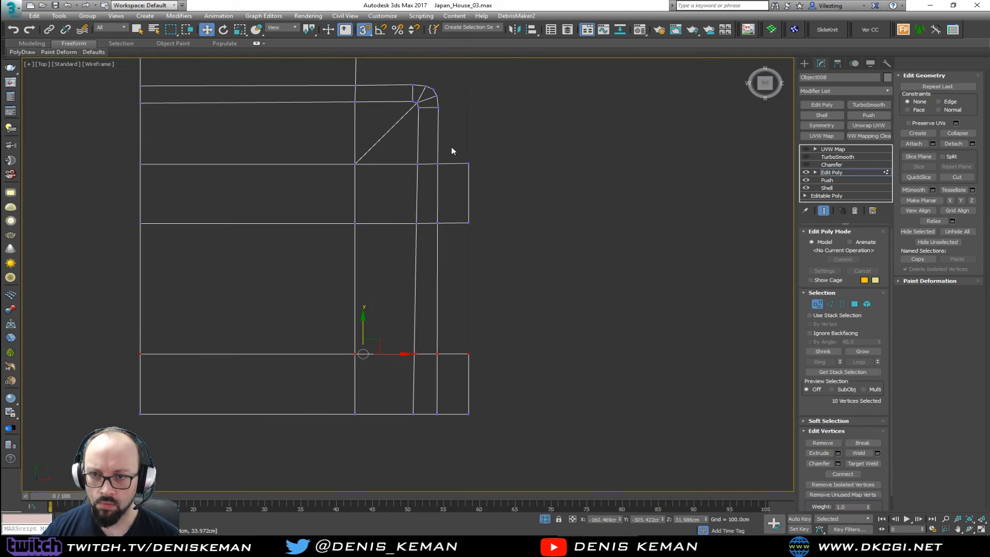
scroll(450, 155, "up", 8)
scroll(441, 156, "up", 1)
middle_click_drag(432, 340, 425, 184)
scroll(425, 184, "down", 2)
middle_click_drag(442, 305, 431, 107)
middle_click_drag(434, 190, 444, 102)
scroll(448, 258, "up", 3)
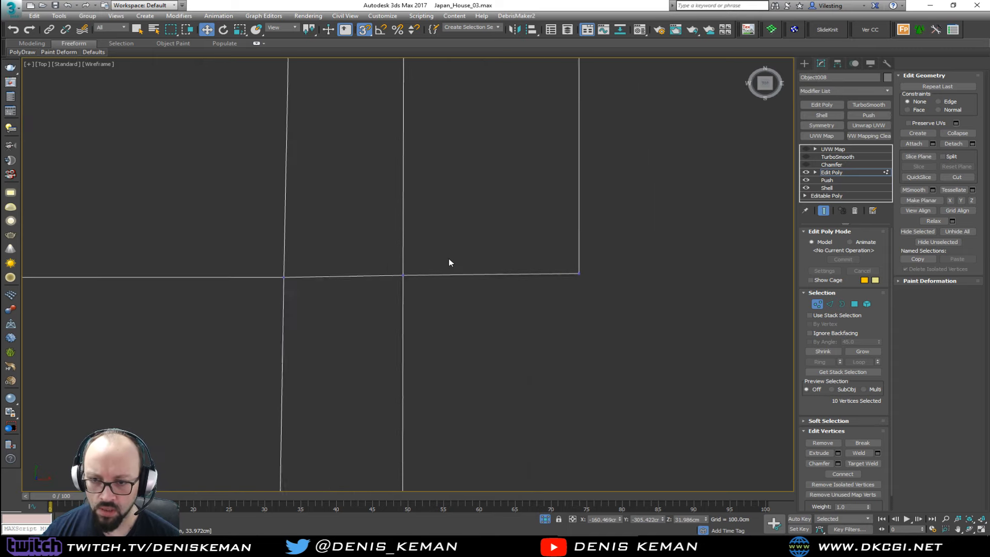
middle_click_drag(416, 286, 418, 188)
scroll(417, 187, "down", 6)
Snap the vertices along the cutout's back edge and the board's near end into line with the straight inner edge.
left_click_drag(447, 189, 420, 339)
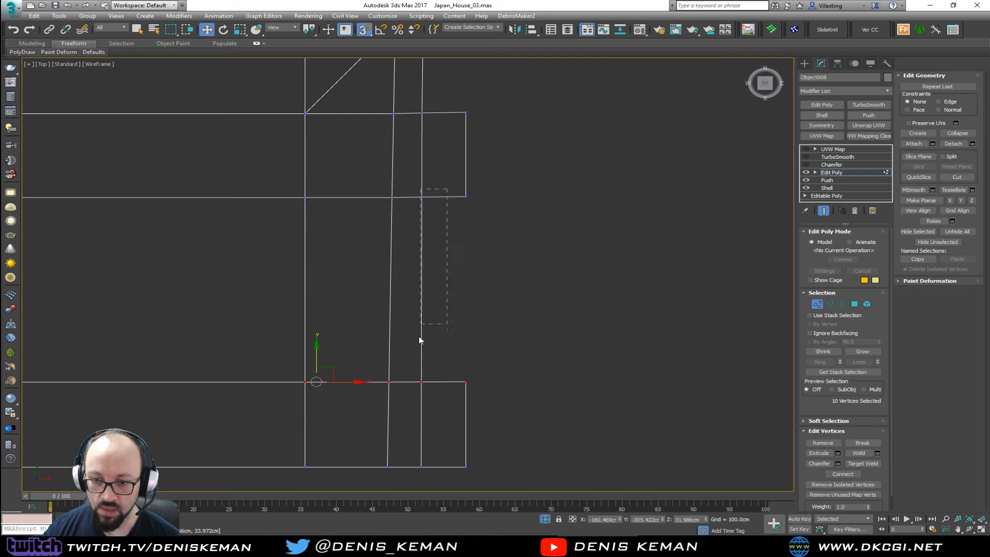
left_click_drag(409, 439, 409, 439)
middle_click_drag(462, 230, 461, 365)
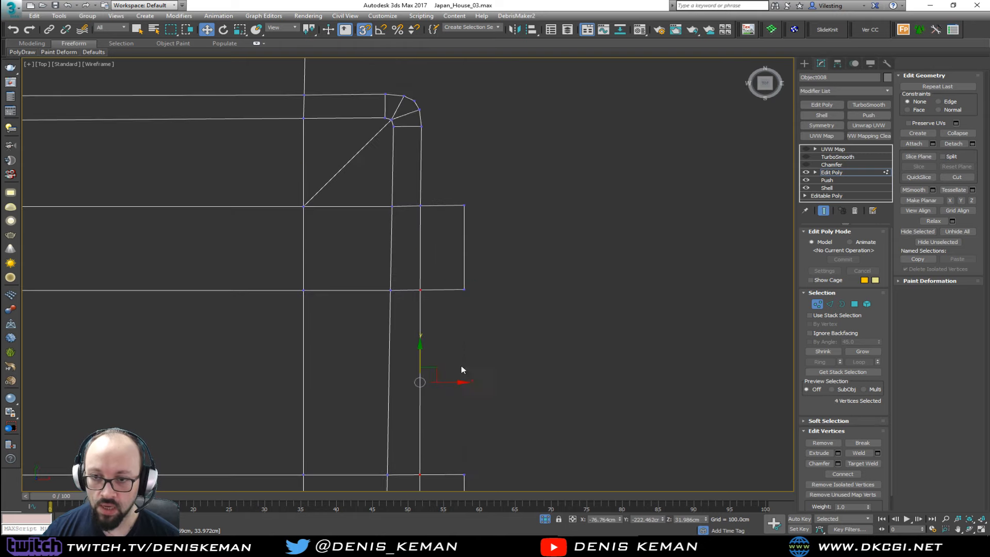
left_click(431, 255)
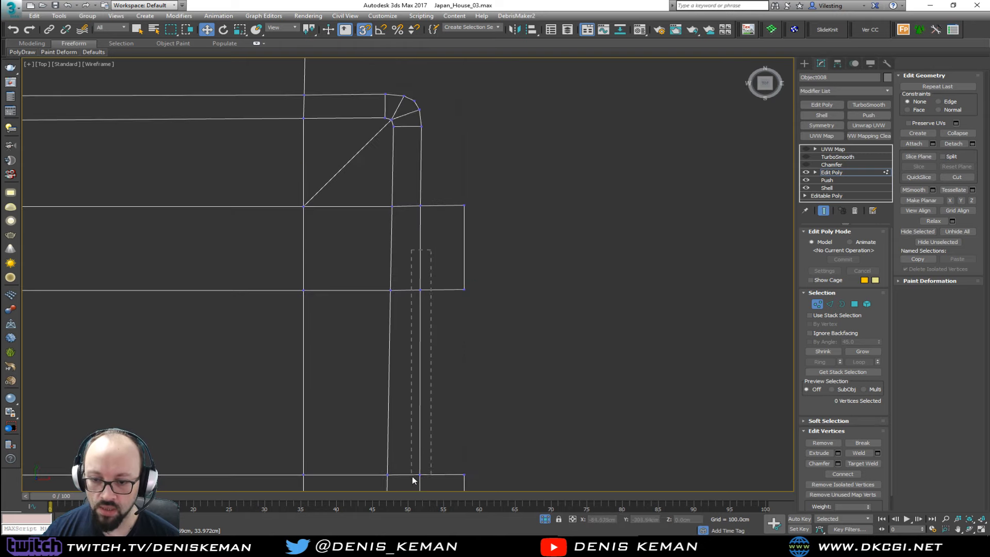
left_click_drag(412, 480, 412, 476)
left_click_drag(446, 389, 424, 210)
middle_click_drag(442, 355, 462, 229)
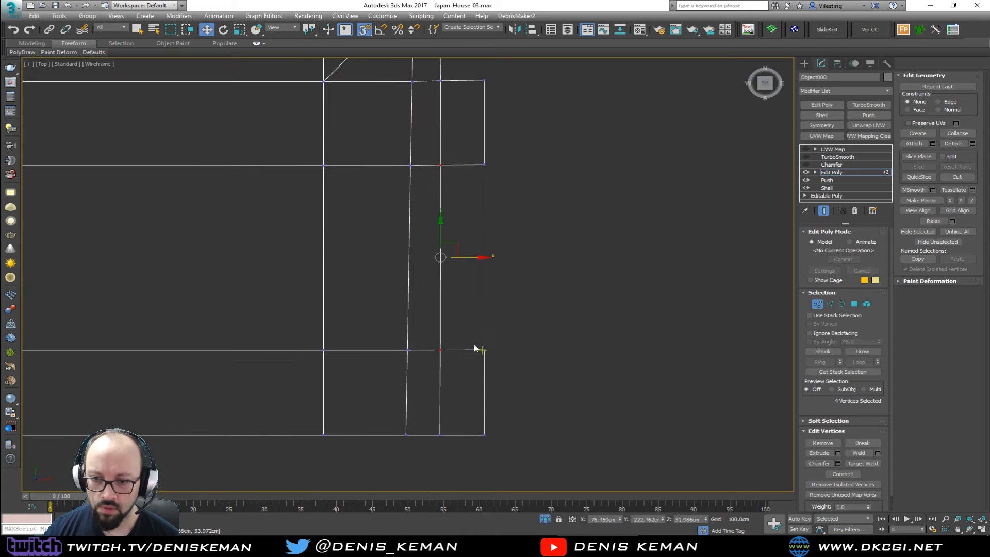
mouse_move(453, 394)
left_mouse_down()
mouse_move(418, 452)
mouse_move(463, 397)
mouse_move(442, 348)
left_mouse_up()
Return to the perspective view, turn the top board's Chamfer, TurboSmooth and UVW Map back on, and hide edged faces.
key("alt+w")
middle_click(638, 381)
key("alt+w")
middle_click_drag(539, 332, 585, 320, "alt")
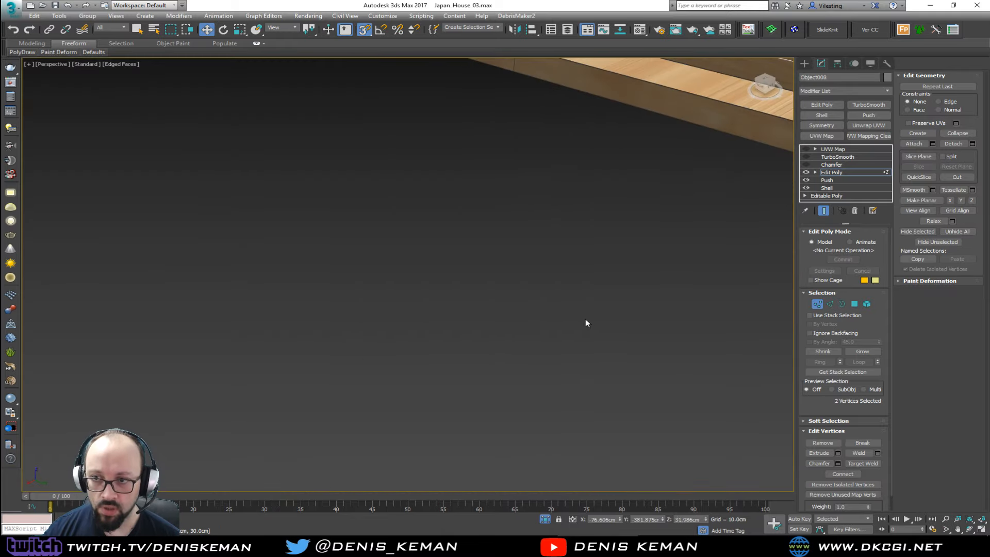
middle_click_drag(634, 139, 473, 259)
scroll(370, 238, "up", 3)
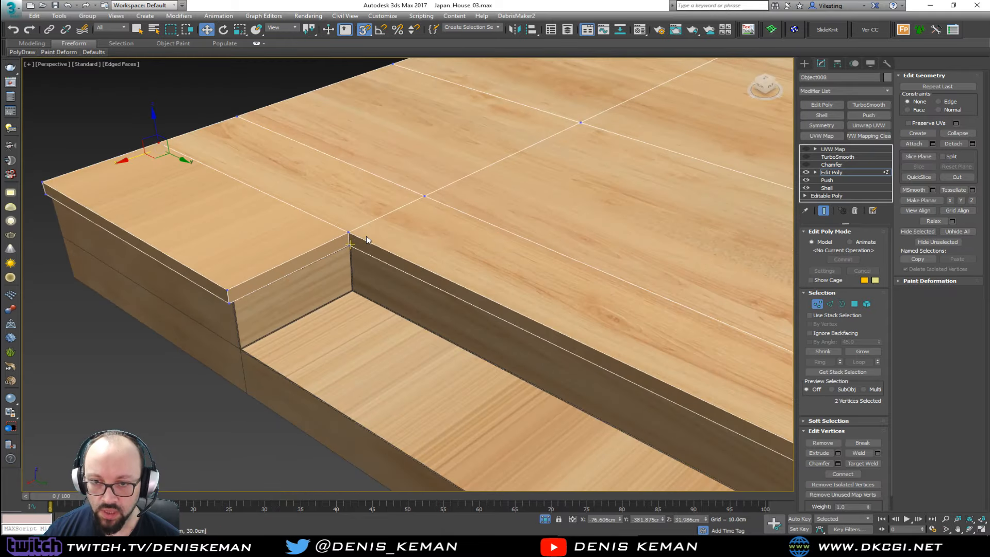
middle_click_drag(367, 240, 355, 211, "alt")
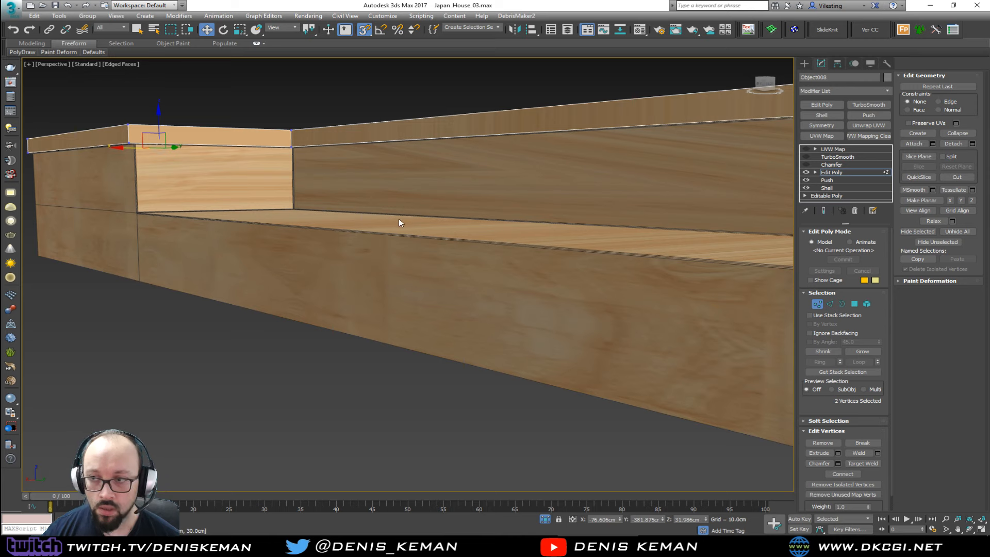
left_click(823, 210)
left_click(805, 157)
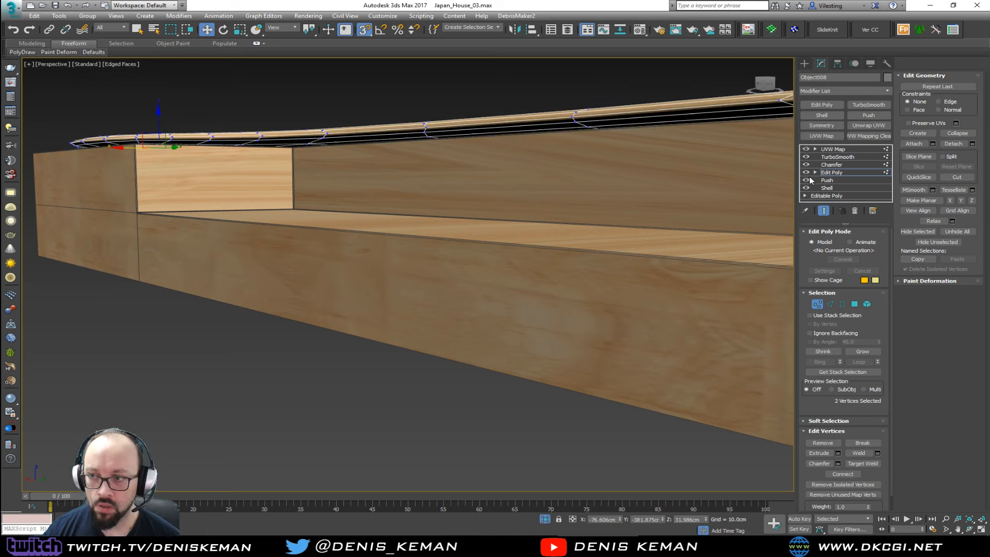
key("1")
key("F4")
middle_click_drag(419, 178, 363, 170, "alt")
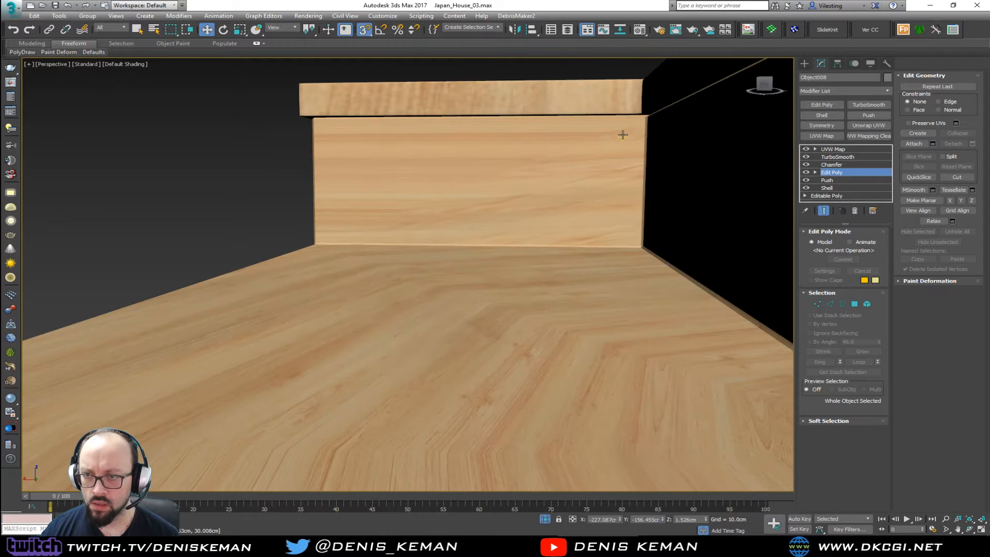
Inspect the whole platform and the end of the straight step recess for gaps between top board and base.
middle_click_drag(620, 133, 542, 245)
scroll(469, 241, "down", 2)
key("z")
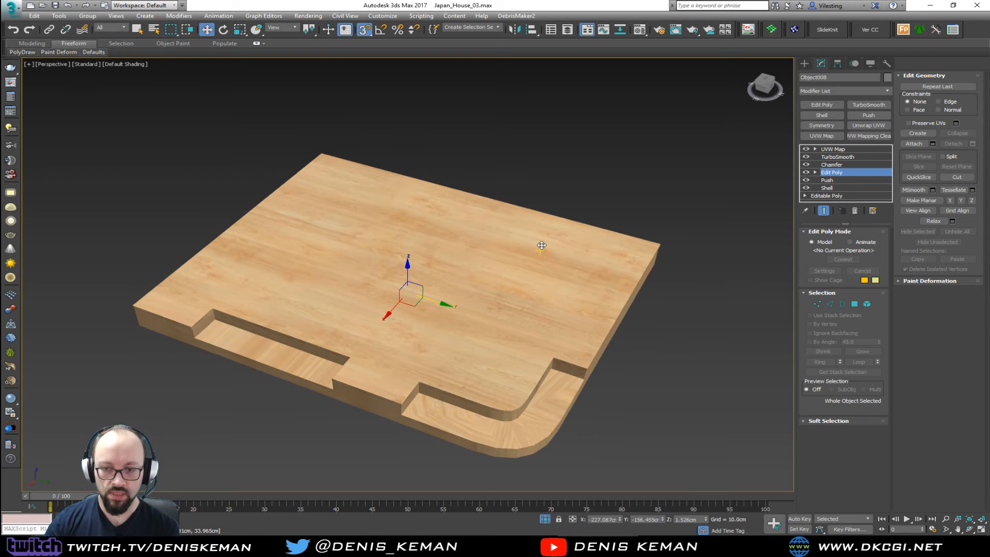
middle_click_drag(301, 292, 329, 289, "alt")
scroll(451, 403, "up", 6)
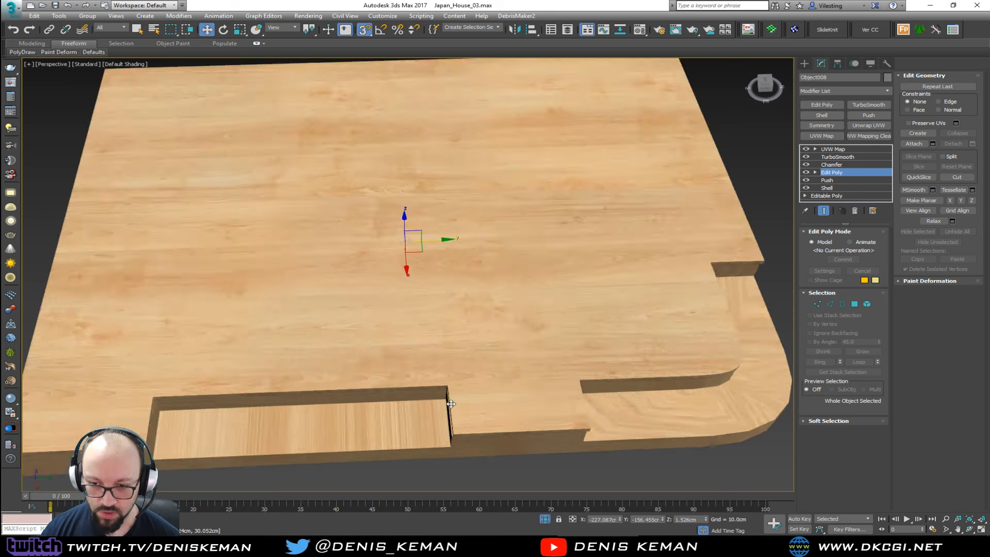
middle_click_drag(451, 403, 461, 309, "alt")
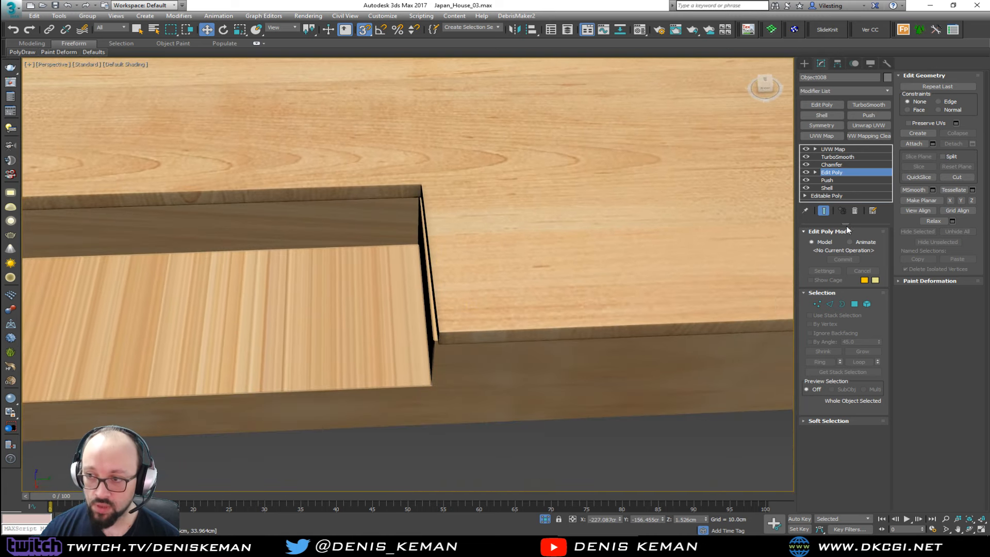
key("1")
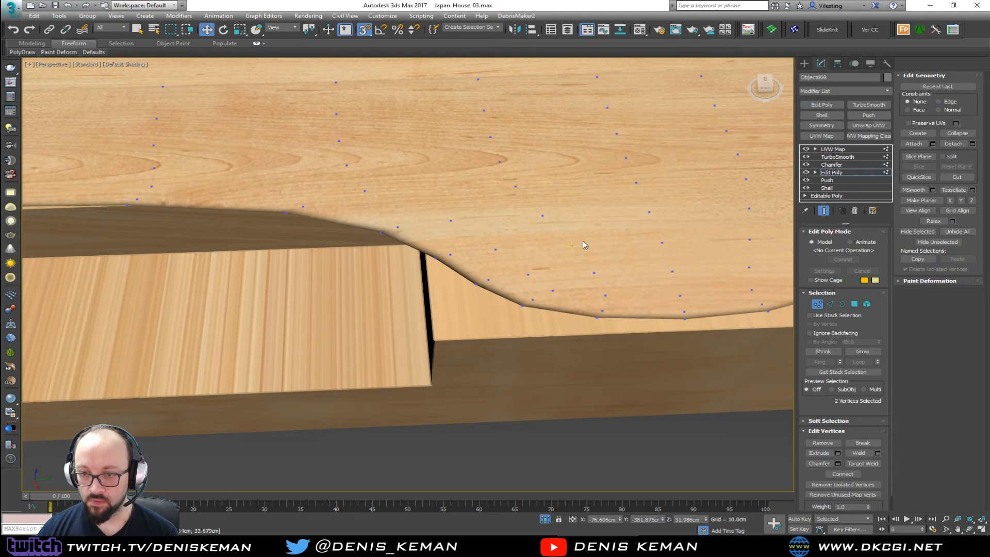
key("ctrl+e")
key("1")
middle_click_drag(562, 250, 521, 274, "alt")
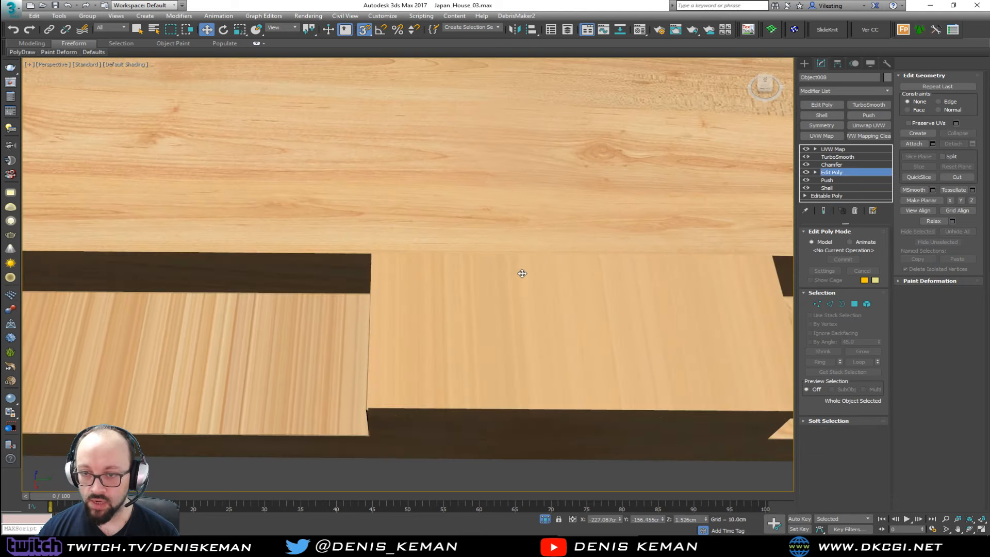
Try to shift the four top-board vertices at the straight recess's inner end along Y.
key("F3")
key("1")
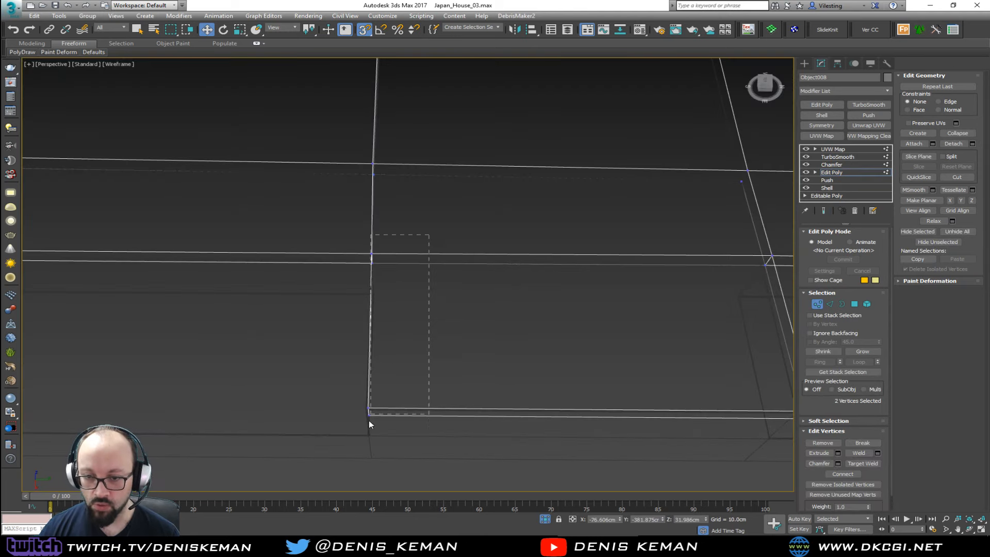
left_click_drag(369, 419, 342, 441)
middle_click_drag(422, 363, 411, 334, "alt")
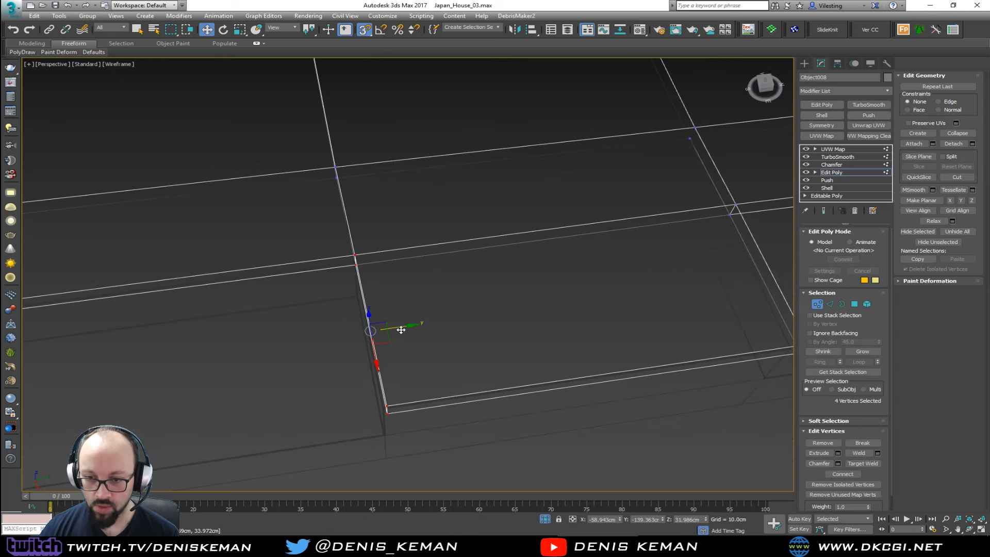
mouse_move(401, 330)
left_mouse_down()
mouse_move(377, 327)
mouse_move(387, 327)
left_mouse_up()
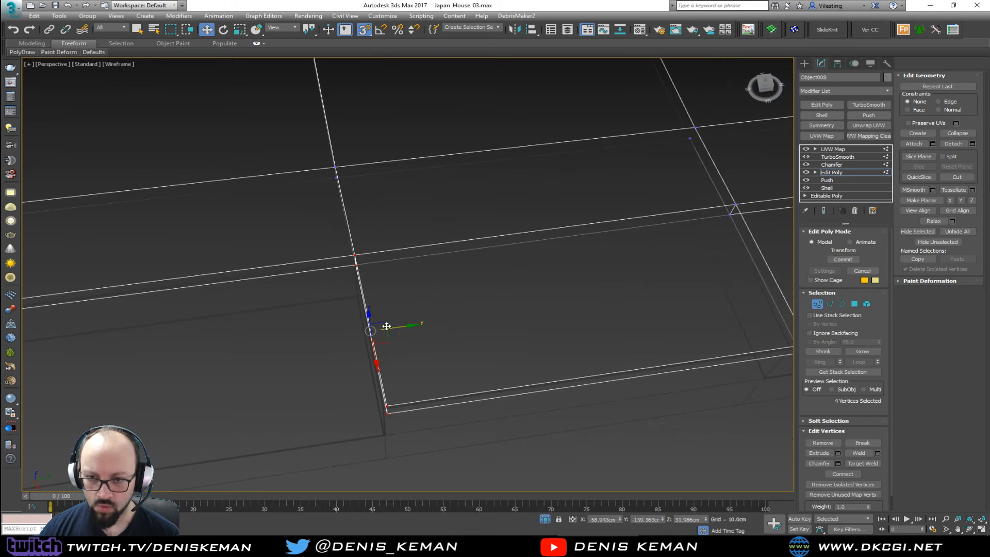
scroll(386, 326, "down", 10)
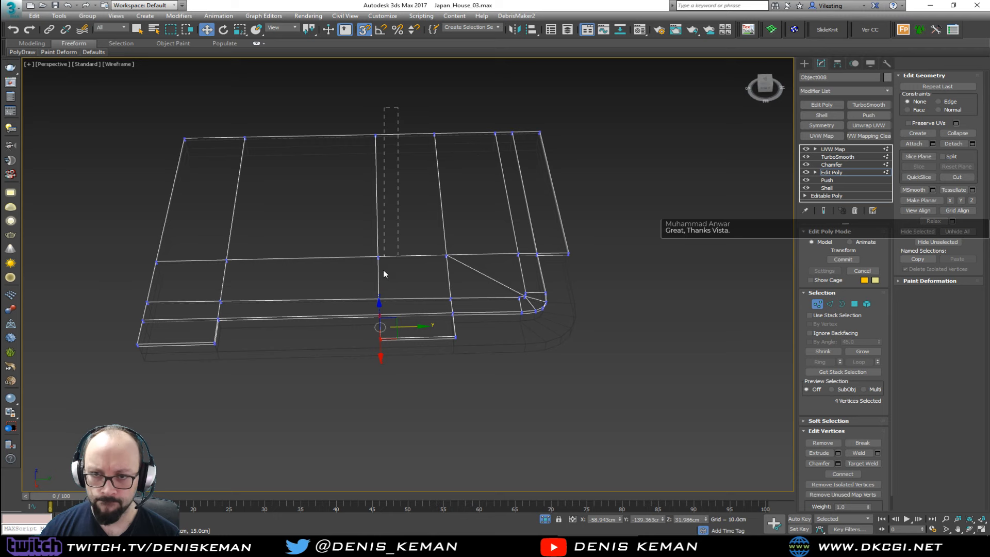
Make the row of ten top-board vertices at the straight recess's inner end planar in Y and shift it slightly over the recess.
left_click_drag(383, 271, 347, 361)
scroll(382, 291, "up", 7)
key("s")
mouse_move(386, 250)
middle_mouse_down()
mouse_move(393, 181)
mouse_move(400, 236)
middle_mouse_up()
key("F3")
scroll(405, 235, "down", 3)
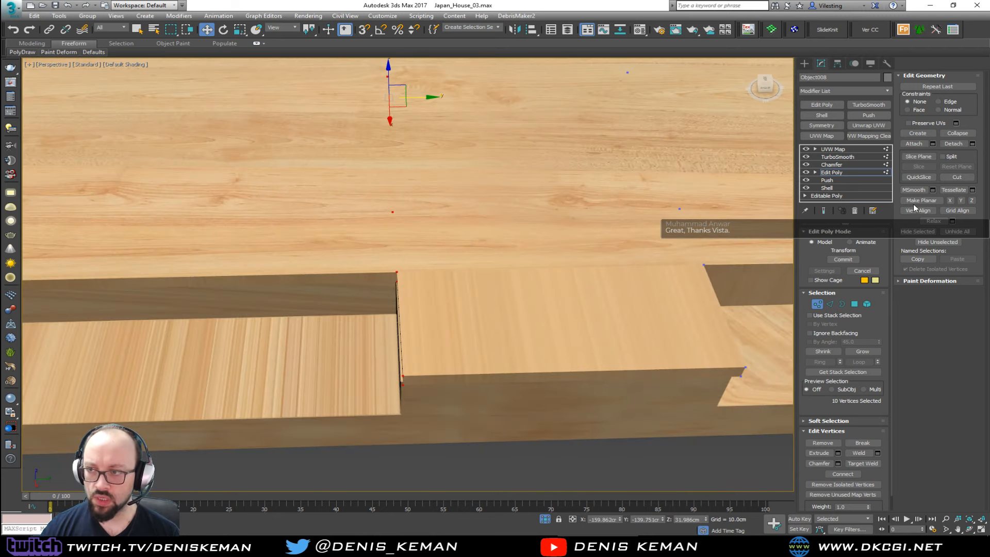
left_click(950, 201)
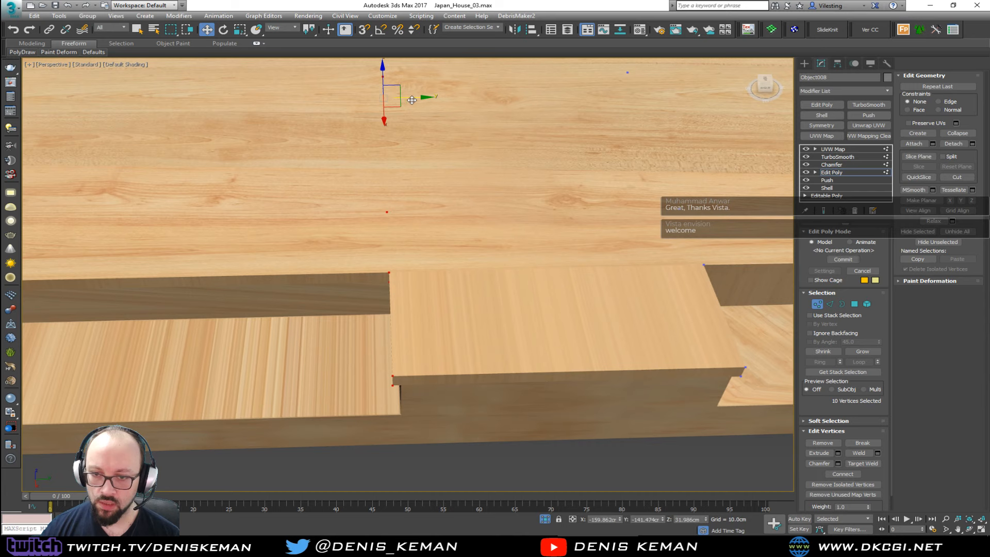
Align the ten-vertex row at the straight recess's outer end in Y and shift it slightly over the recess.
middle_click_drag(237, 233, 509, 235)
scroll(498, 236, "down", 2)
middle_click_drag(365, 258, 591, 318)
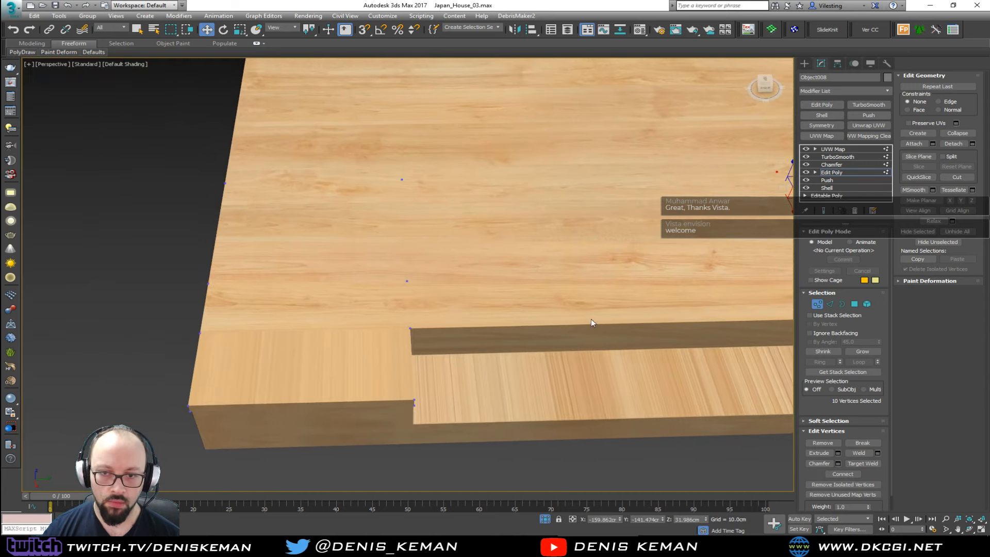
scroll(581, 304, "down", 2)
middle_click_drag(564, 282, 542, 221, "alt")
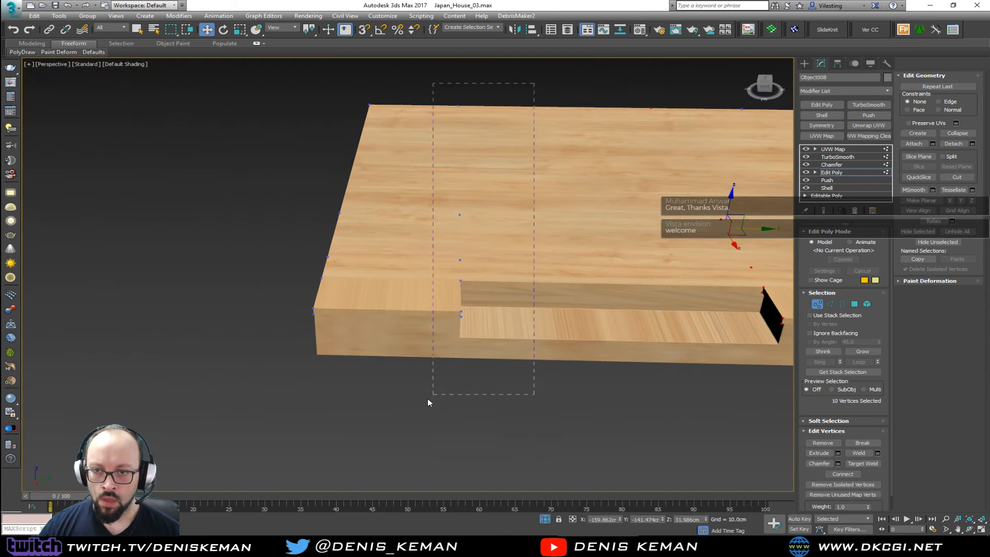
left_click_drag(428, 399, 429, 399)
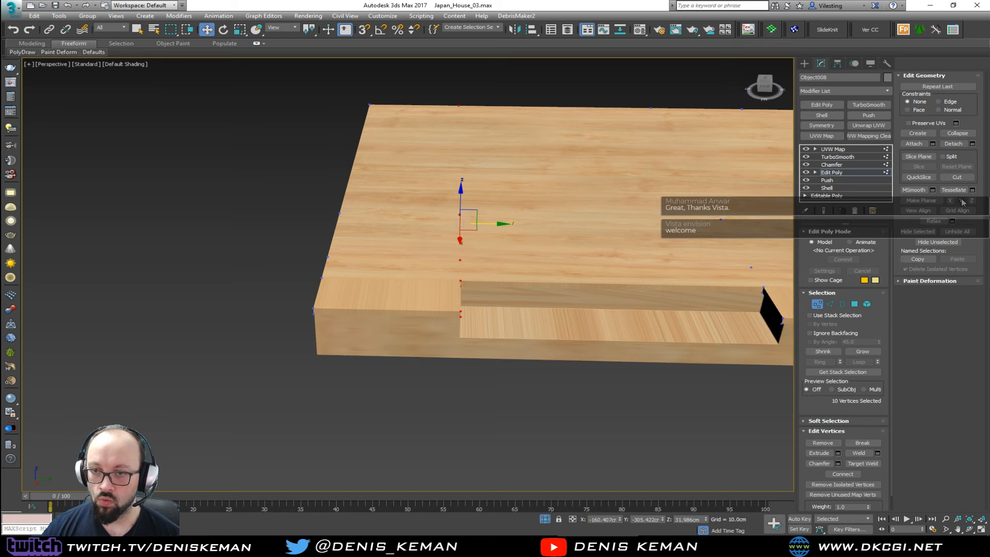
scroll(578, 244, "up", 4)
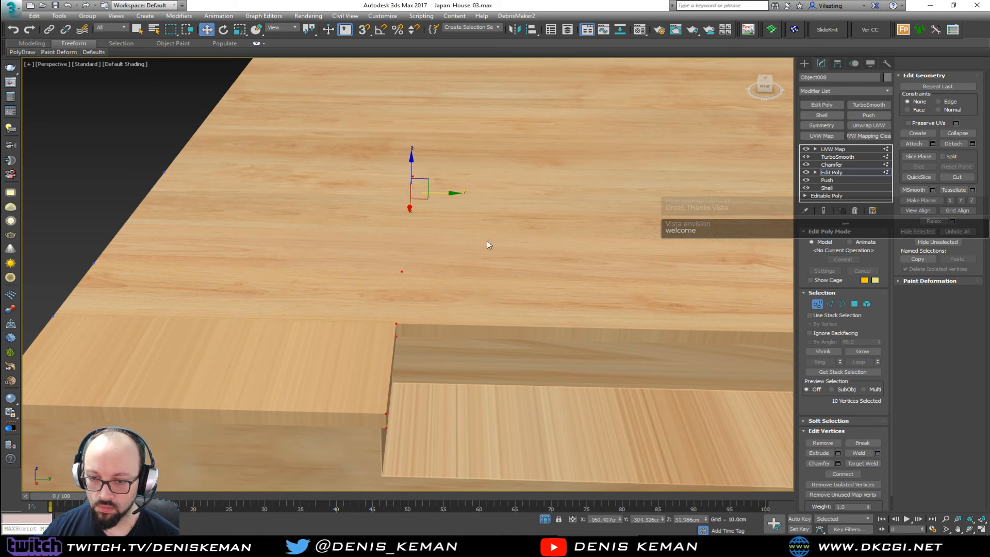
Leave vertex editing on the top board, deselect it, and end isolation to bring back the whole house.
scroll(550, 266, "down", 3)
middle_click_drag(550, 266, 577, 186, "alt")
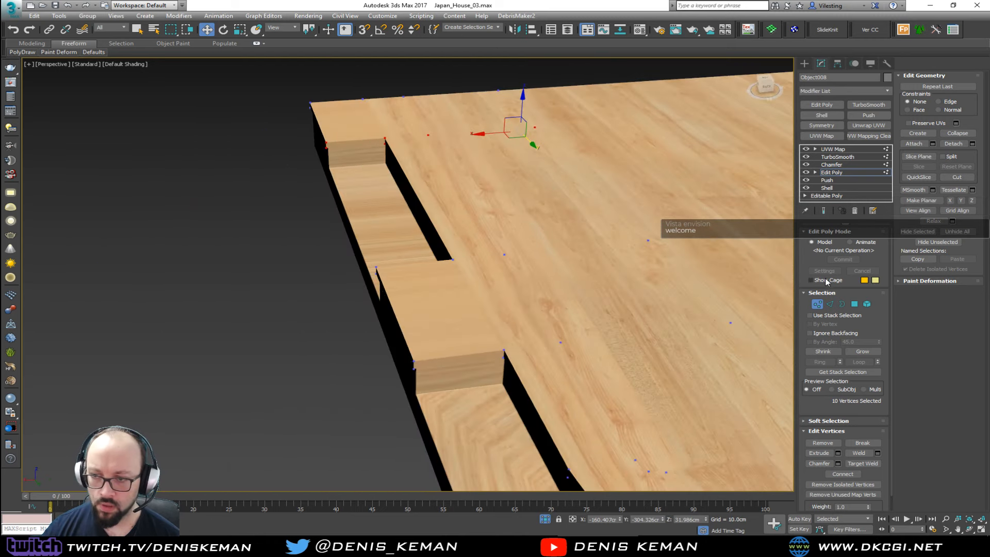
left_click(817, 304)
left_click(325, 276)
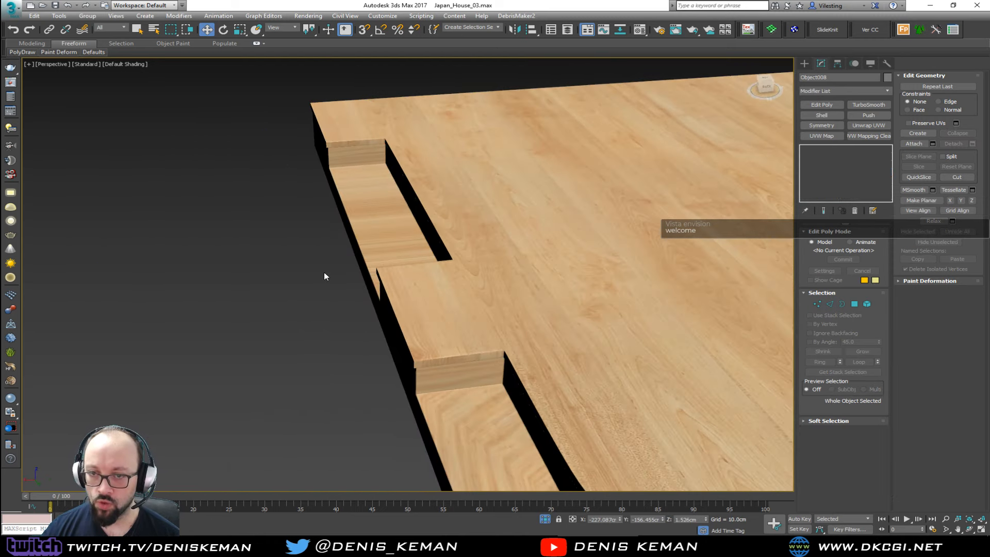
middle_click_drag(447, 245, 463, 229)
scroll(260, 275, "down", 3)
right_click(462, 228)
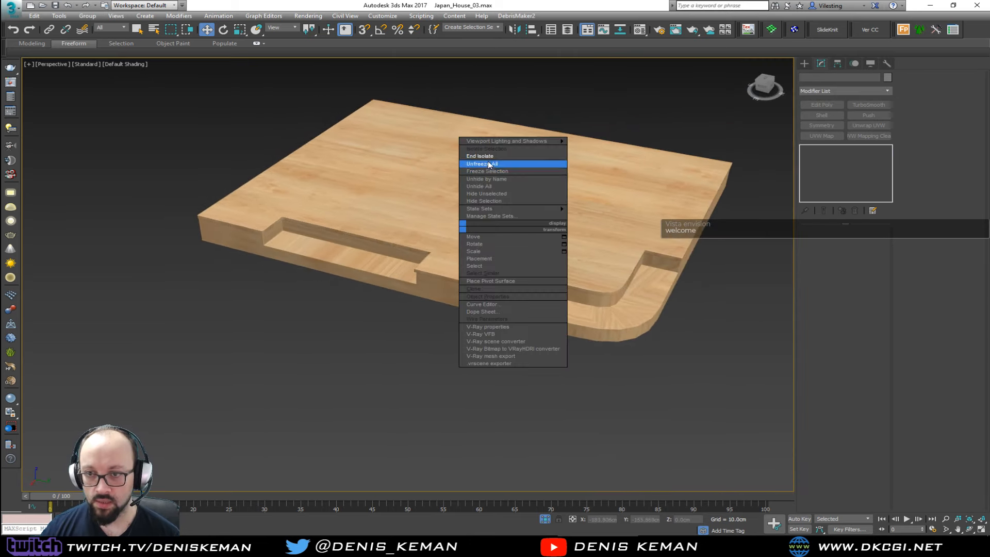
left_click(488, 163)
Inspect the platform base around the straight step in shaded and wireframe display, toggling its UVW Map off and on.
middle_click_drag(465, 235, 439, 270, "alt")
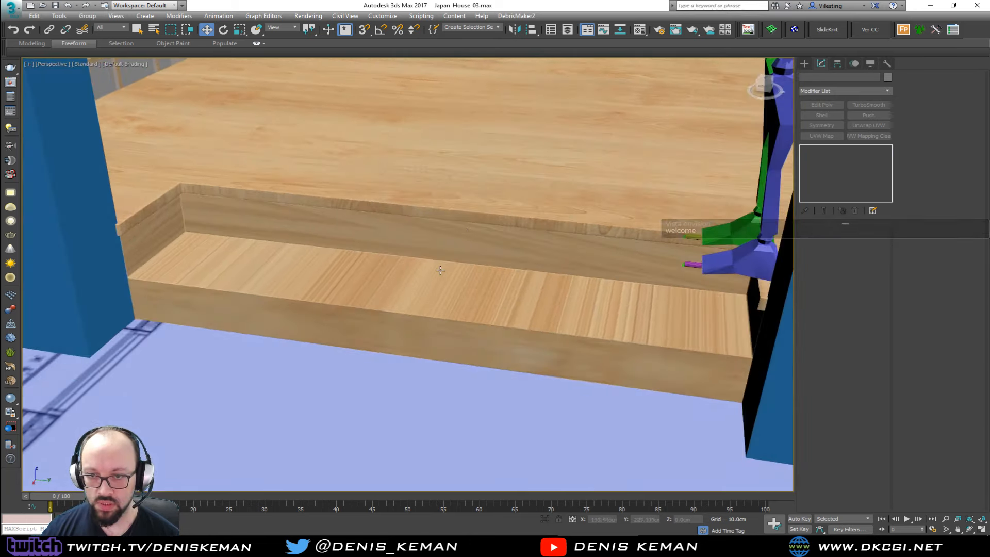
left_click(440, 271)
left_click(806, 157)
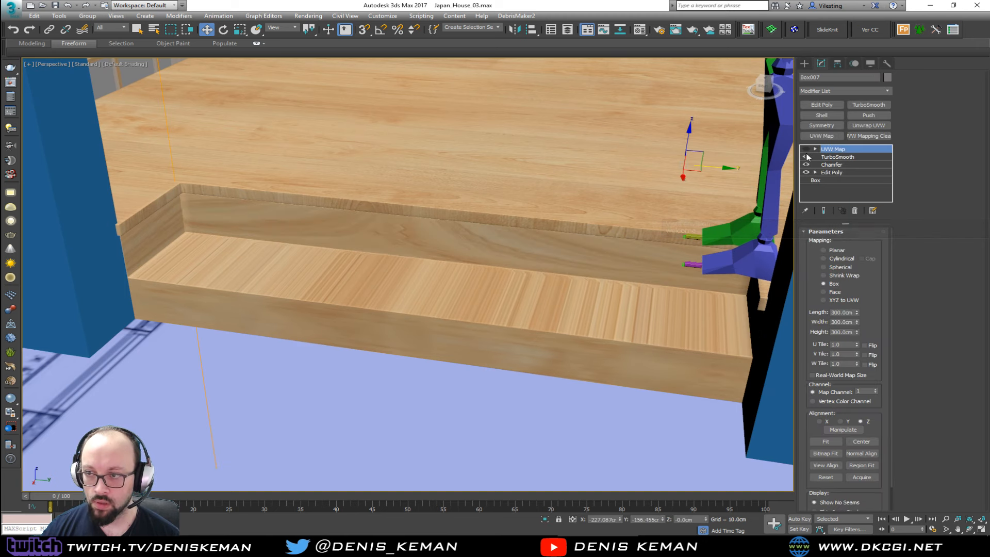
key("F3")
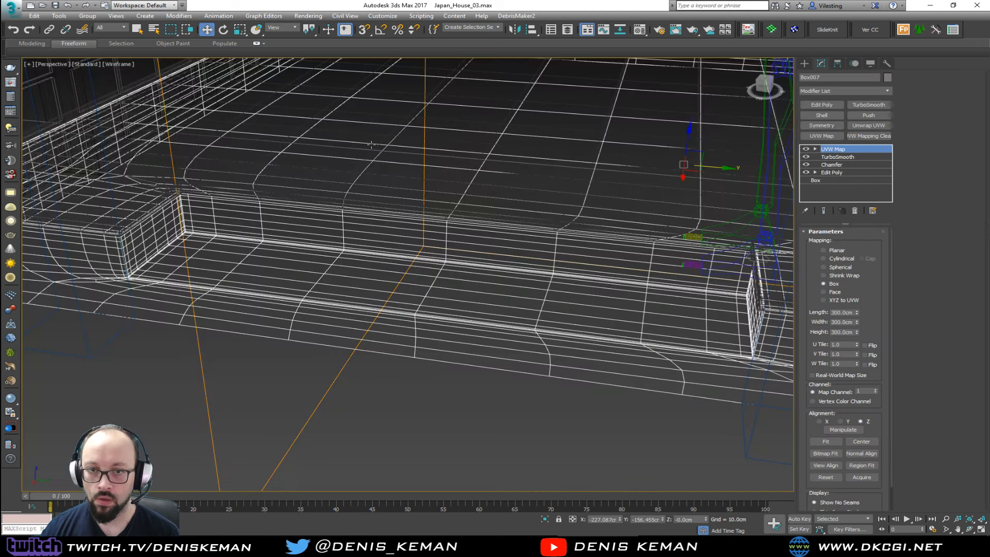
left_click(101, 77)
key("F3")
mouse_move(426, 203)
middle_mouse_down("alt")
mouse_move(393, 269)
mouse_move(455, 255)
mouse_move(354, 283)
mouse_move(331, 270)
mouse_move(453, 279)
mouse_move(433, 283)
mouse_move(434, 301)
mouse_move(331, 270)
mouse_move(458, 281)
middle_mouse_up("alt")
Turn edged faces on for the shaded view and look at the platform between the blue pillars from outside.
scroll(455, 255, "down", 6)
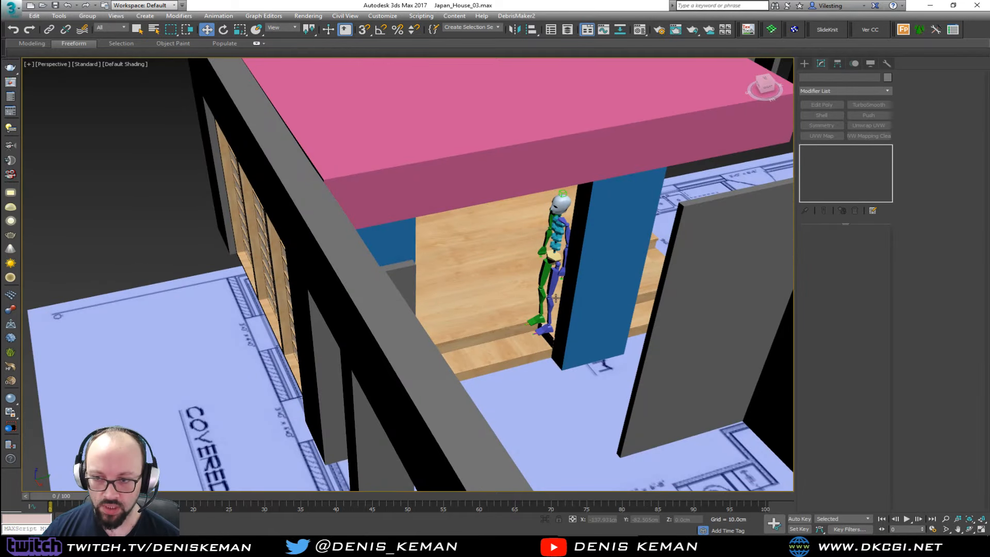
mouse_move(555, 298)
middle_mouse_down()
mouse_move(434, 305)
mouse_move(490, 345)
mouse_move(496, 293)
mouse_move(245, 316)
mouse_move(161, 309)
mouse_move(145, 321)
mouse_move(347, 256)
mouse_move(353, 279)
middle_mouse_up()
scroll(434, 306, "up", 5)
left_click(490, 304)
key("F4")
scroll(493, 330, "down", 3)
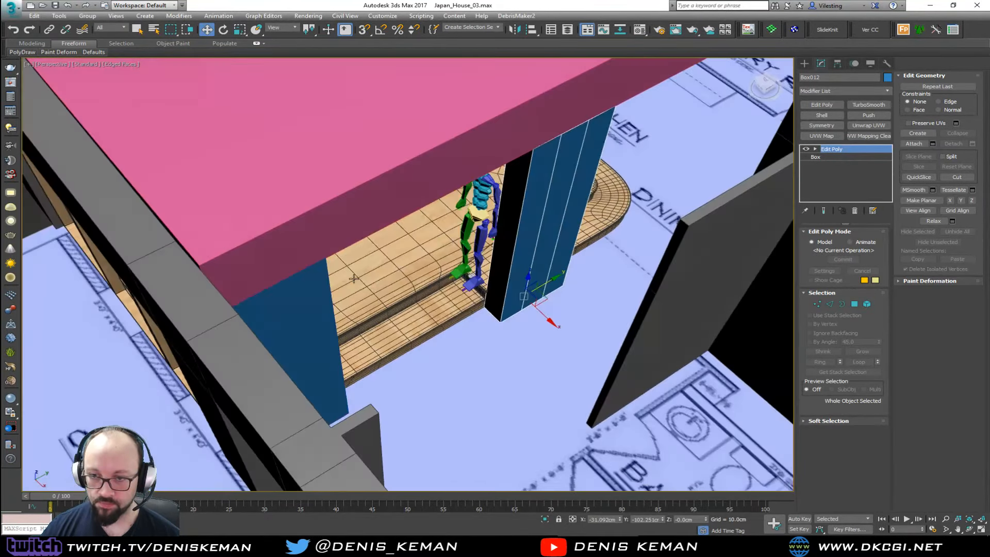
Move the Amazing_Guy figure off the platform step to outside the house's corner and lower it about 31 cm to floor level.
left_click(464, 262)
scroll(563, 242, "down", 5)
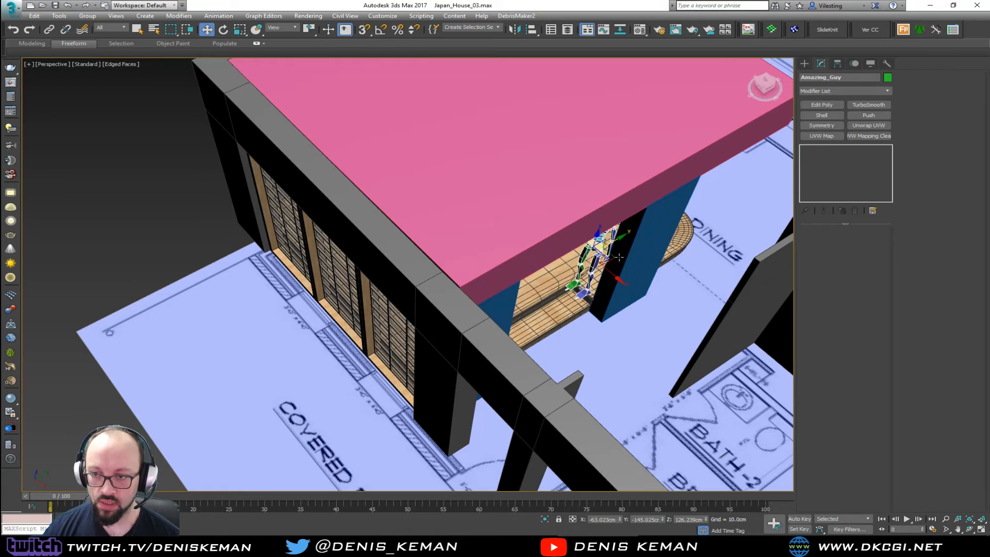
left_click_drag(618, 256, 211, 170)
key("z")
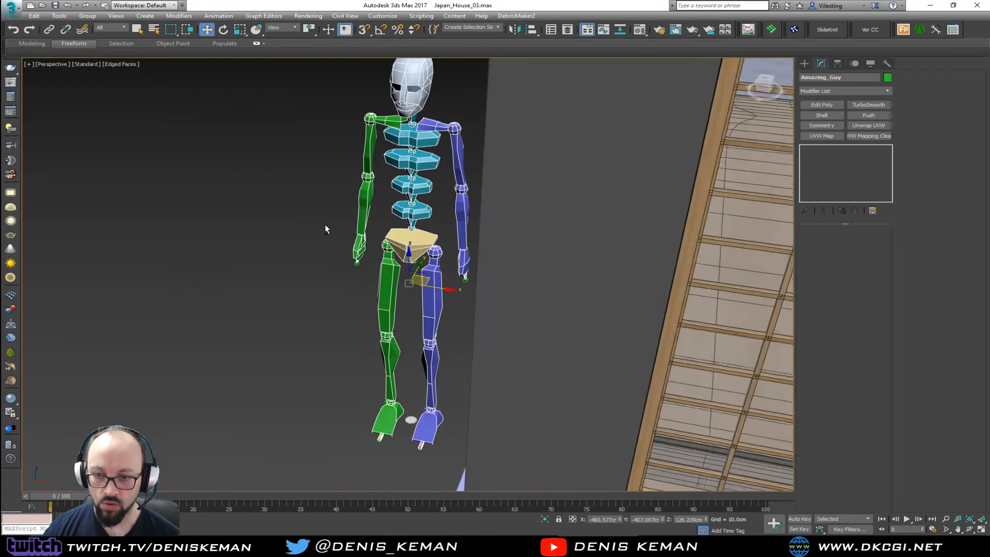
middle_click_drag(325, 229, 344, 210, "alt")
scroll(360, 180, "down", 4)
left_click_drag(382, 188, 381, 228)
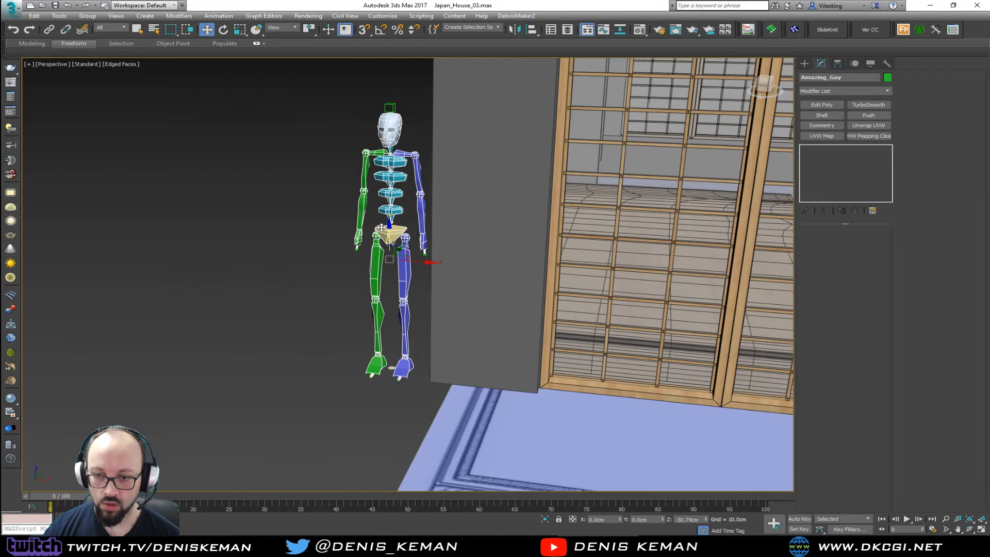
middle_click_drag(381, 227, 388, 228, "alt")
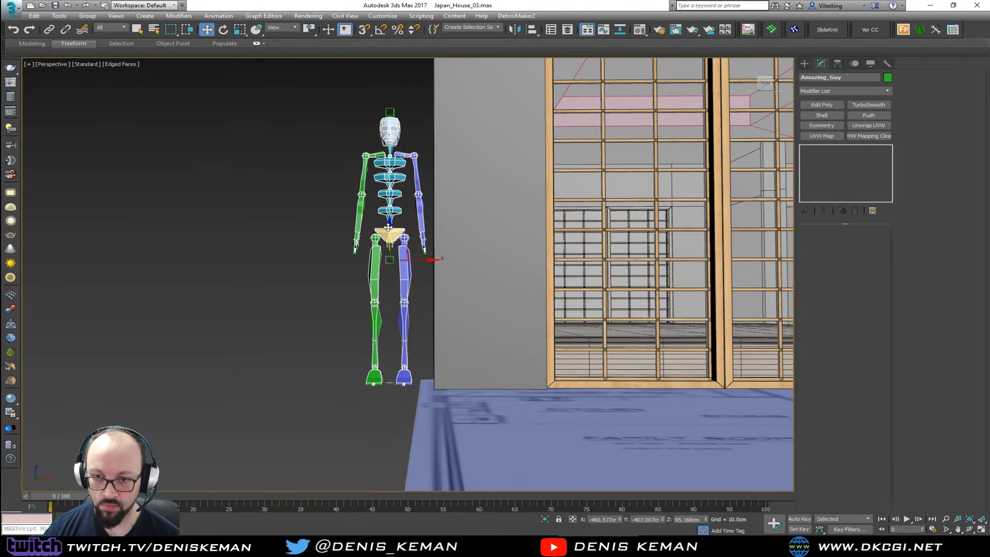
left_click_drag(387, 229, 353, 231)
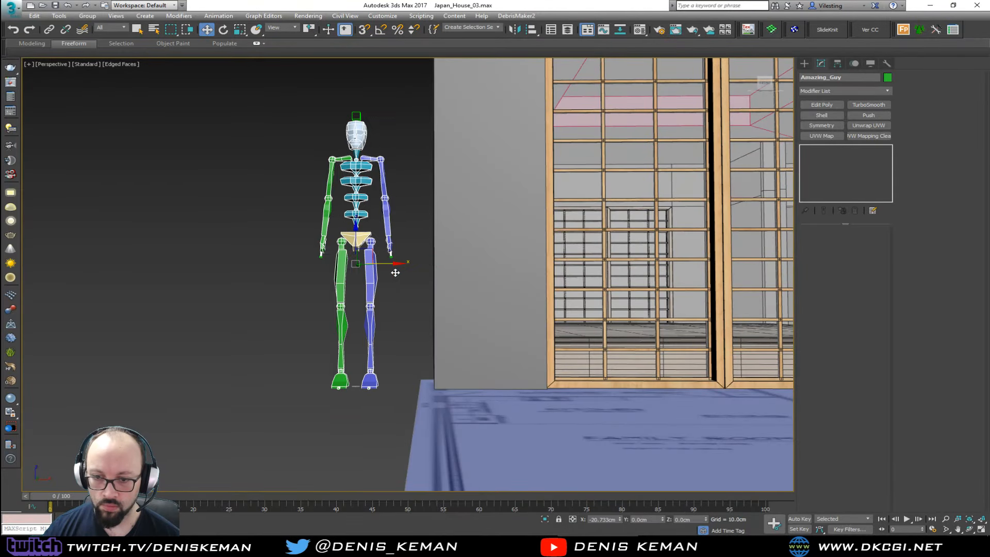
left_click(462, 408)
Create a new layer named Elevated_Room.
middle_click_drag(462, 407, 388, 401, "alt")
scroll(519, 320, "down", 3)
middle_click_drag(346, 356, 486, 303)
scroll(443, 206, "up", 3)
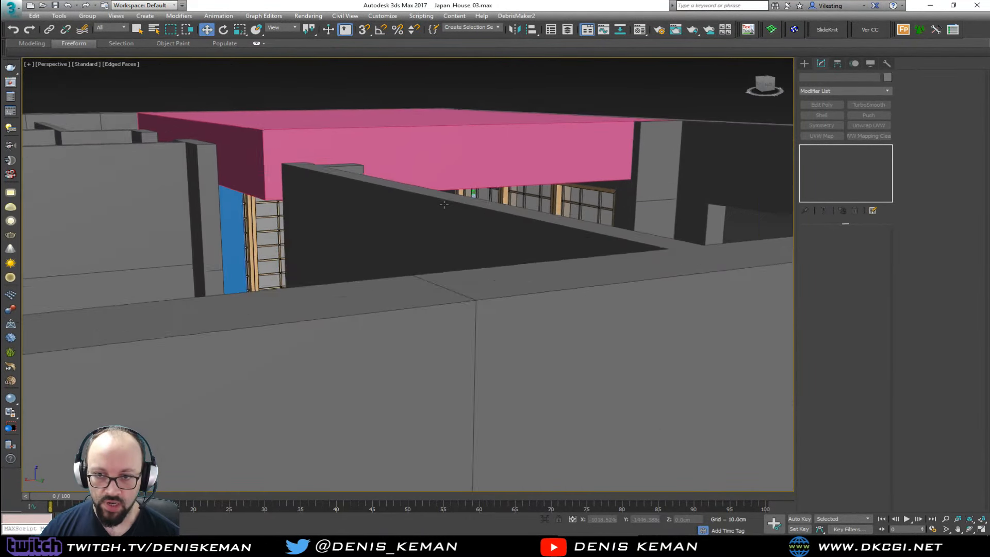
scroll(443, 206, "down", 5)
middle_click_drag(442, 210, 548, 50, "alt")
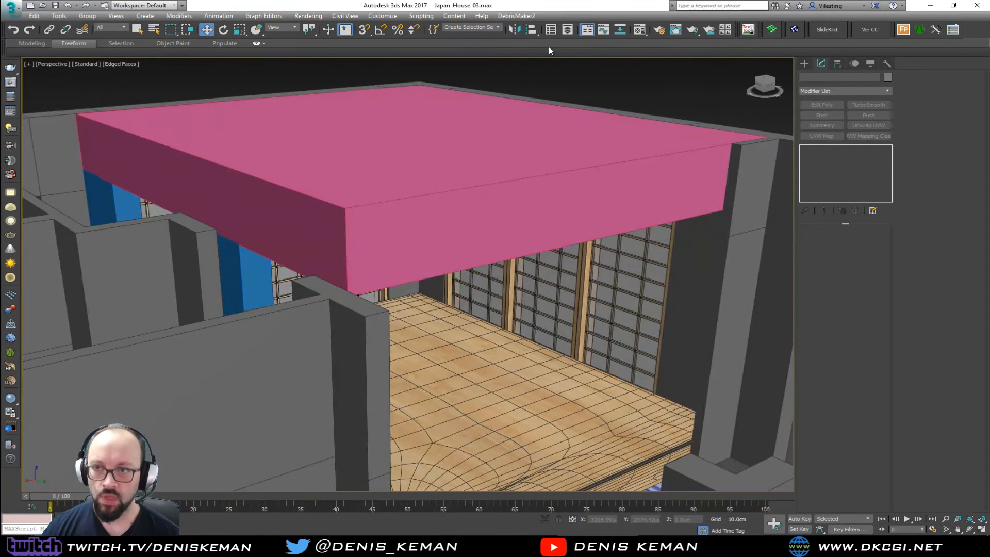
left_click(567, 30)
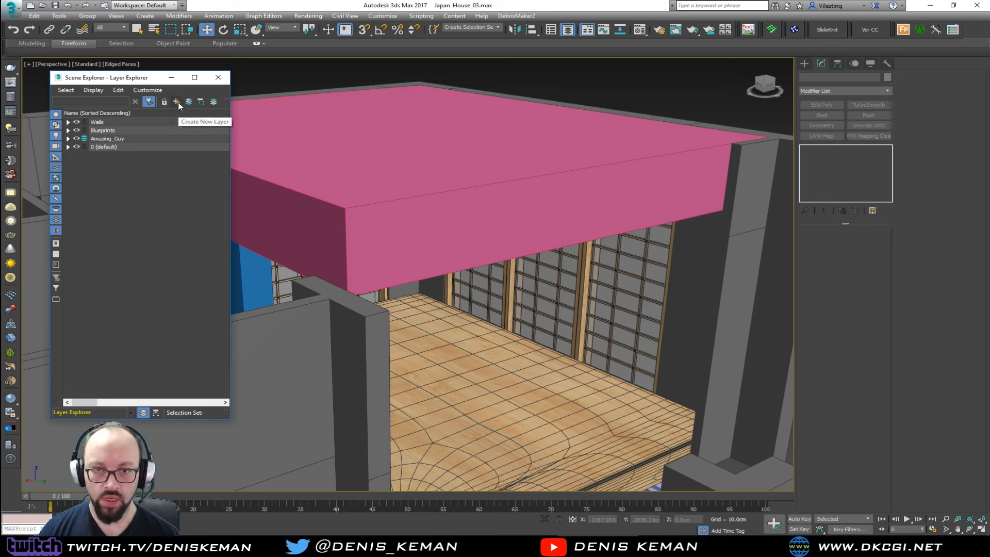
left_click(177, 103)
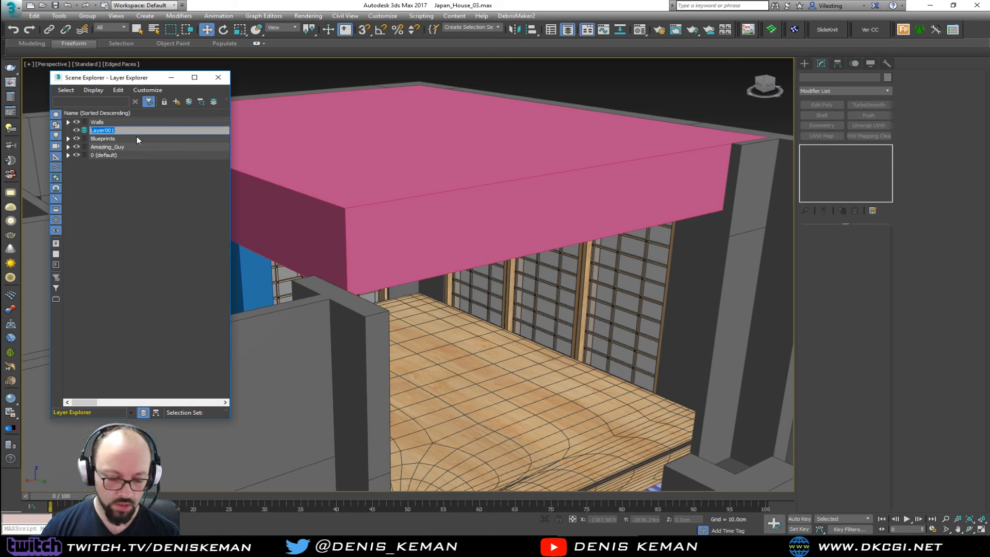
type("eLE")
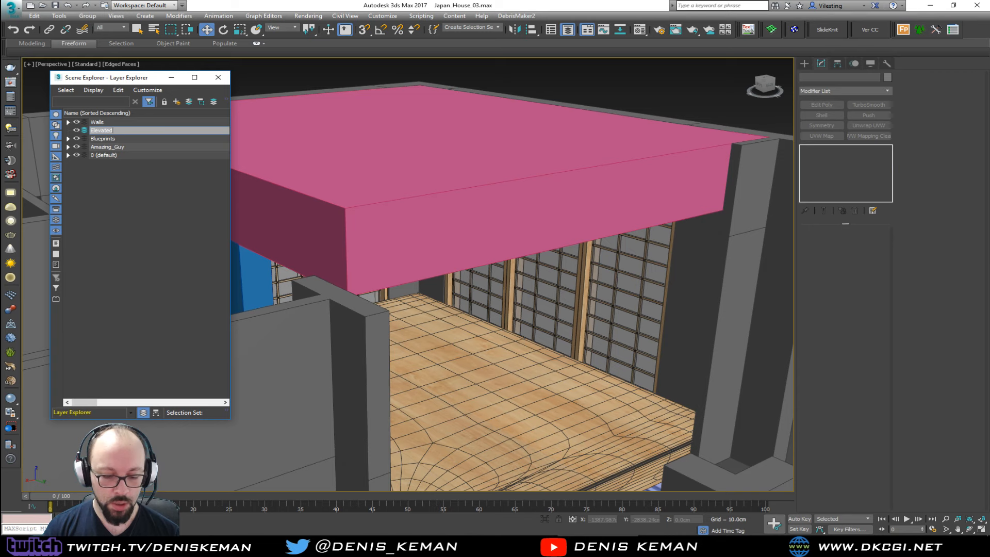
key("Return")
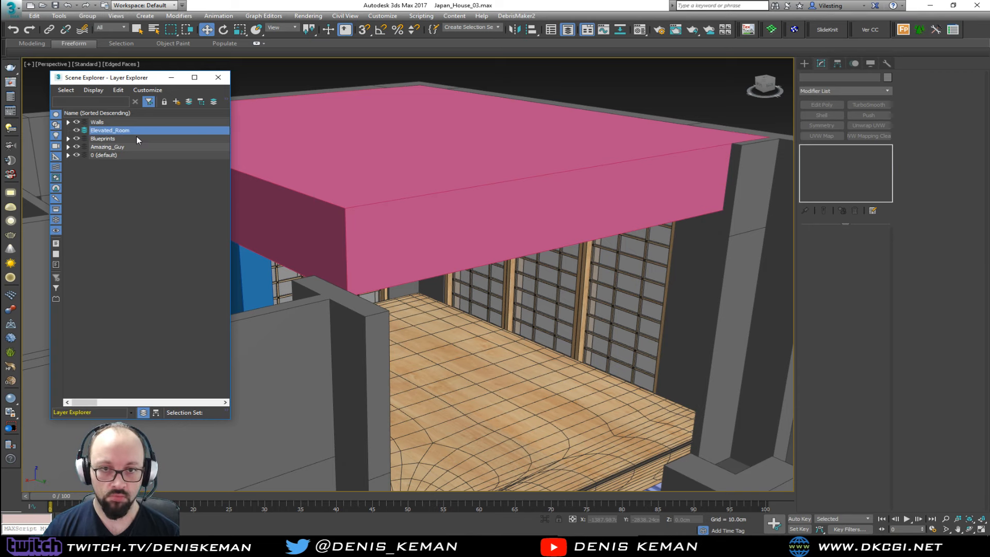
Add both blue pillars, the platform base, top board, lower step board and pink ceiling block to the Elevated_Room layer.
middle_click_drag(594, 303, 630, 291, "alt")
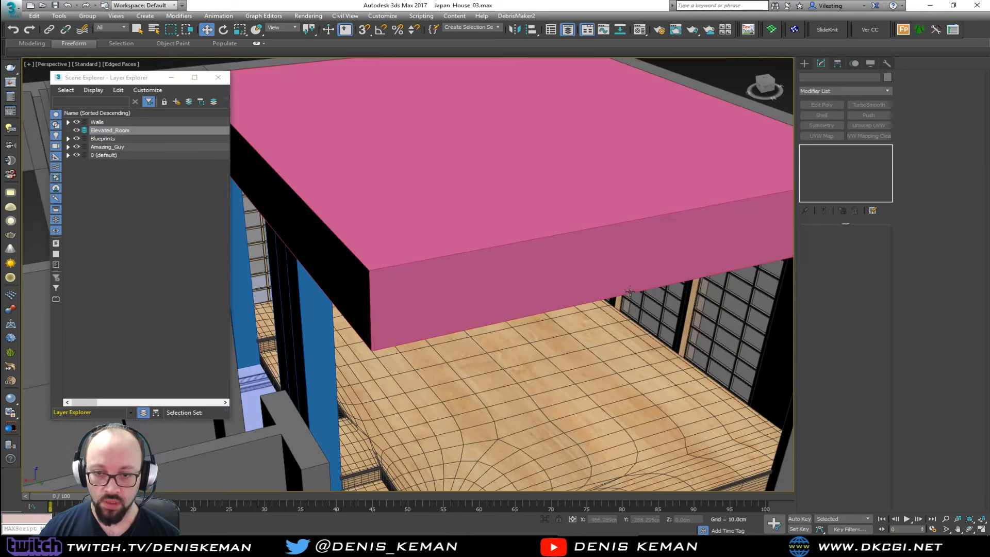
mouse_move(300, 307)
middle_mouse_down("alt")
mouse_move(330, 320)
mouse_move(288, 314)
middle_mouse_up("alt")
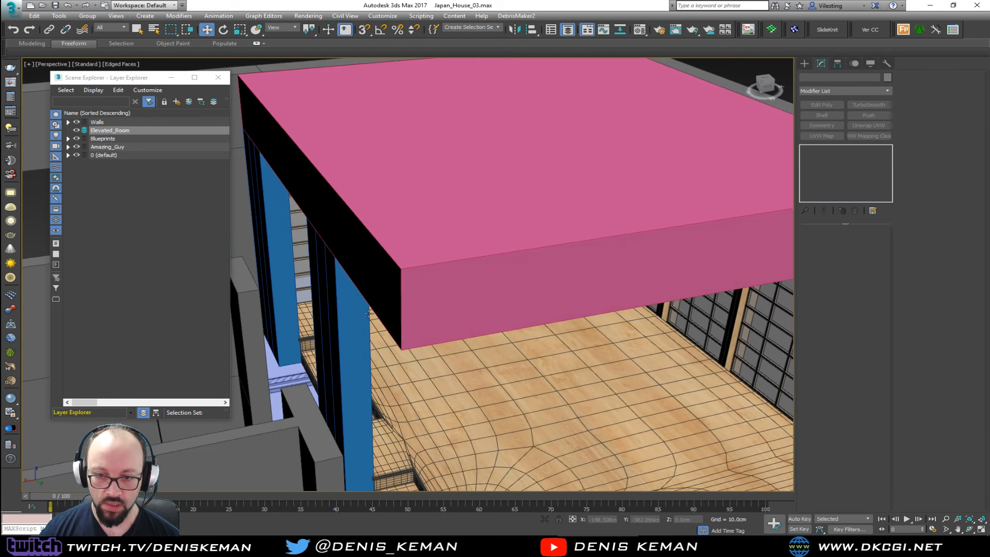
left_click(288, 314)
left_click(312, 357, "ctrl")
left_click(311, 361, "ctrl")
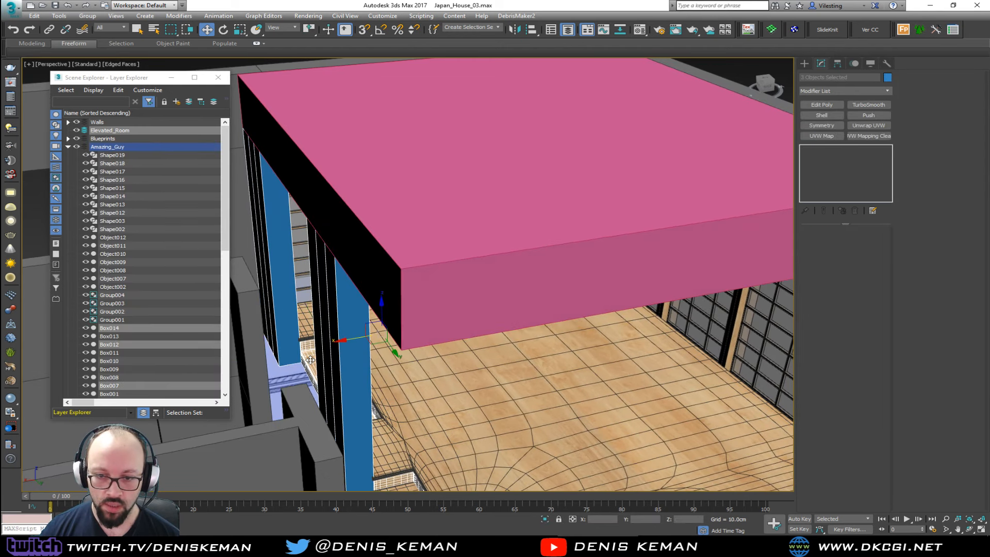
left_click(361, 347, "ctrl")
middle_click_drag(360, 347, 330, 240)
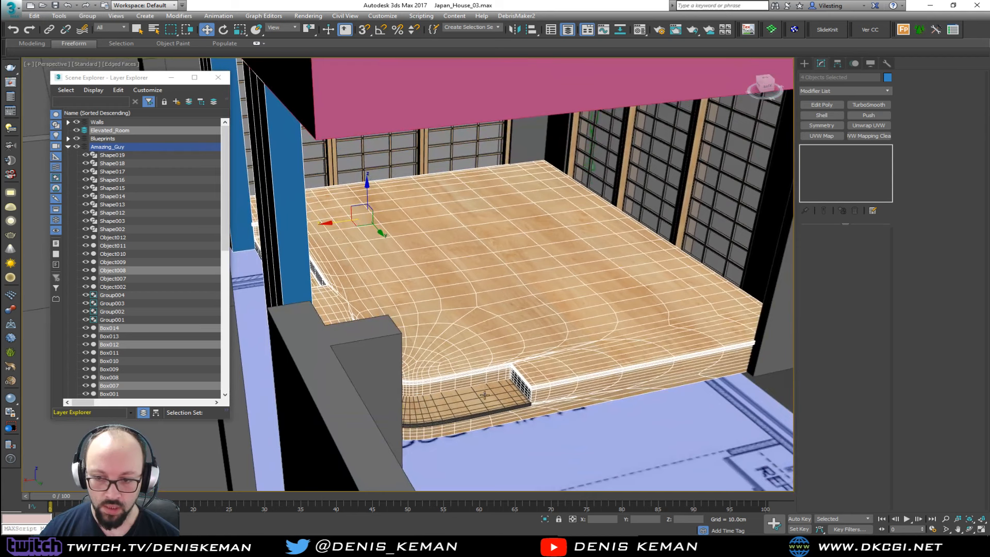
left_click(484, 401, "ctrl")
middle_click_drag(524, 292, 576, 347)
middle_click_drag(484, 310, 482, 311, "alt")
left_click(422, 192, "ctrl")
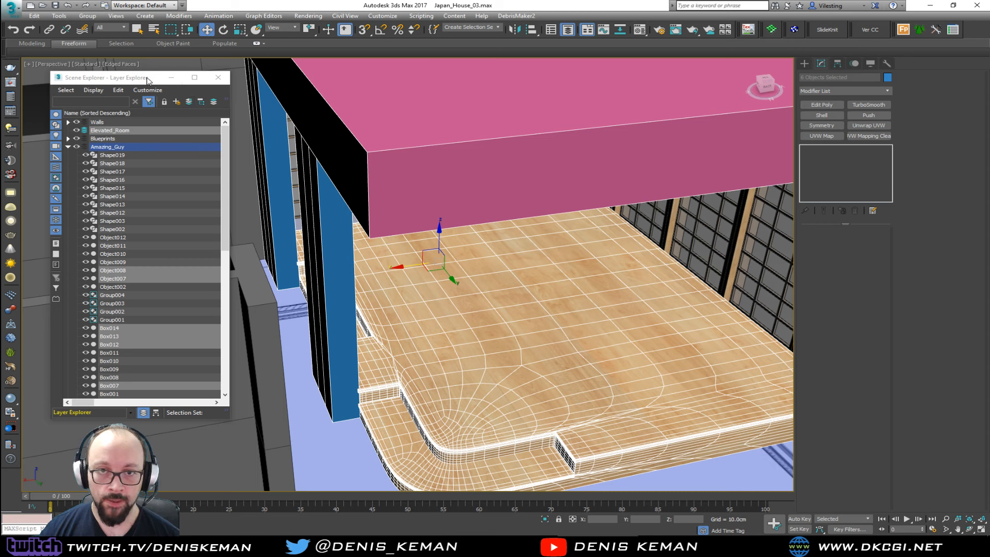
left_click(188, 102)
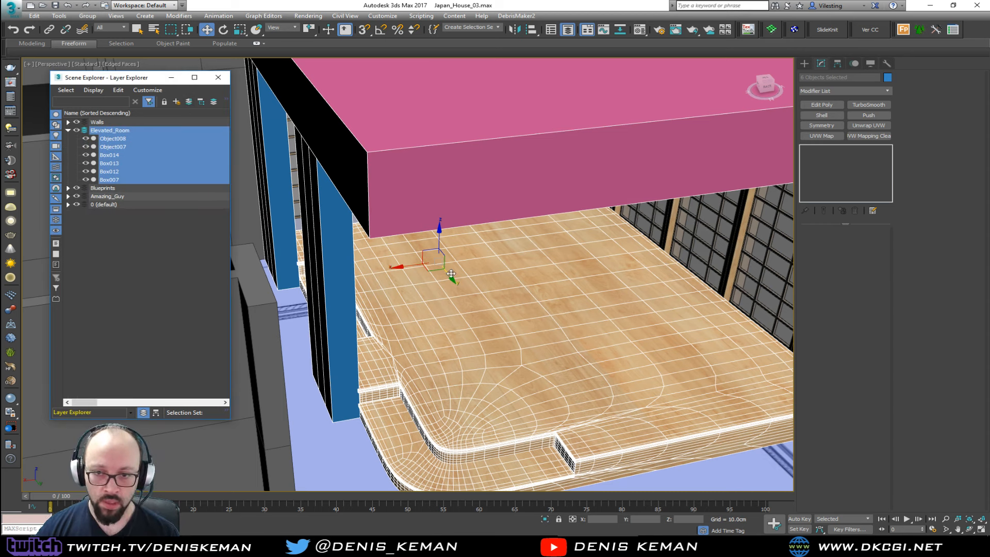
Isolate the selected Elevated_Room objects and turn edged faces off to view the platform step beside the front pillar.
key("z")
scroll(449, 286, "up", 3)
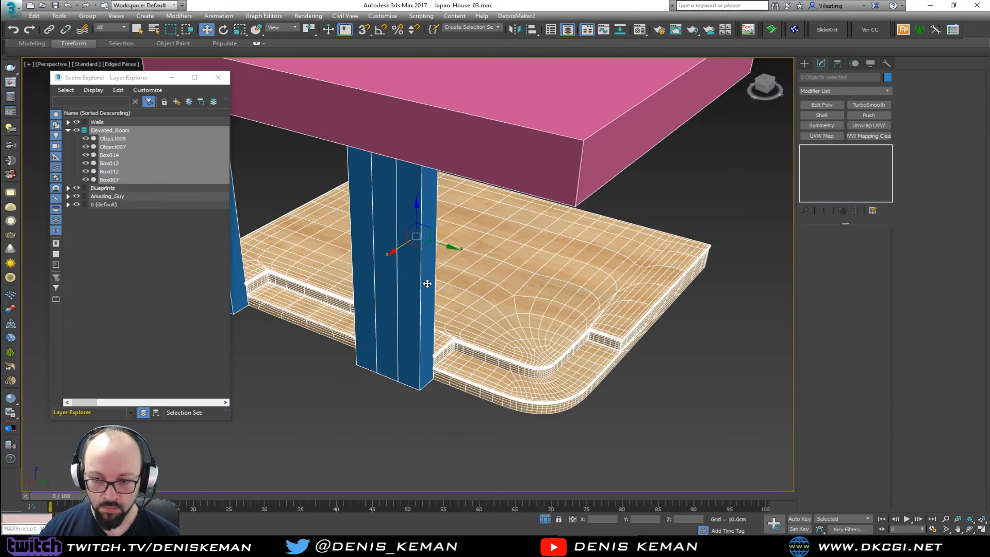
scroll(474, 426, "up", 4)
scroll(472, 428, "down", 3)
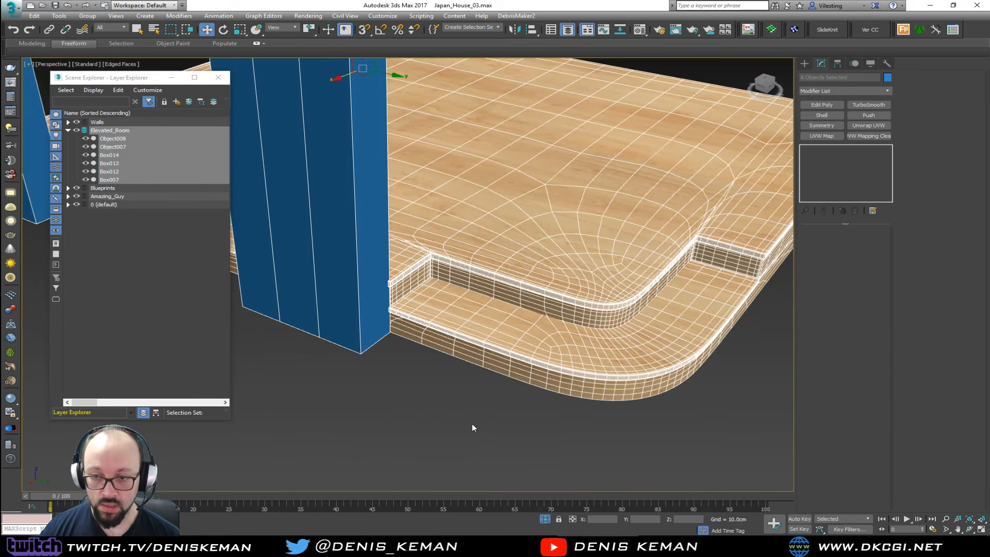
left_click(471, 332)
scroll(470, 332, "up", 2)
mouse_move(470, 333)
middle_mouse_down()
mouse_move(437, 305)
mouse_move(536, 319)
middle_mouse_up()
key("F4")
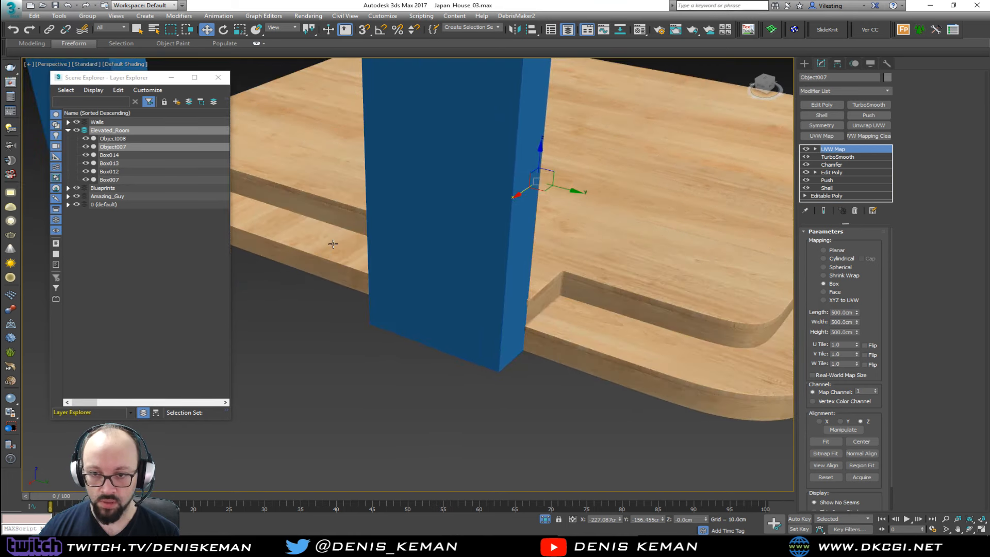
Close the layer explorer and clear the selection for an unobstructed view of the platform between the pillars.
middle_click_drag(338, 270, 354, 315, "alt")
scroll(332, 271, "up", 2)
left_click(218, 77)
left_click(385, 185)
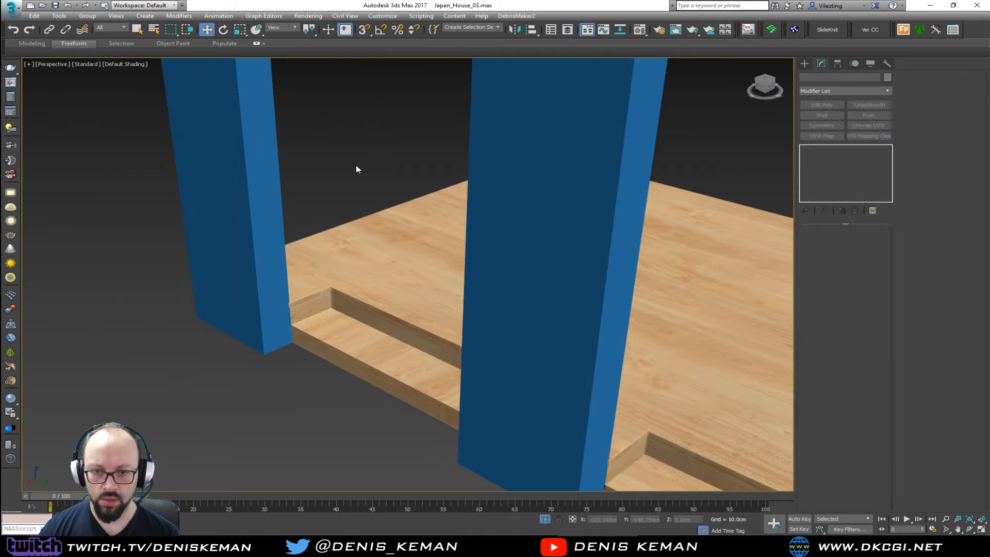
middle_click_drag(393, 149, 360, 231)
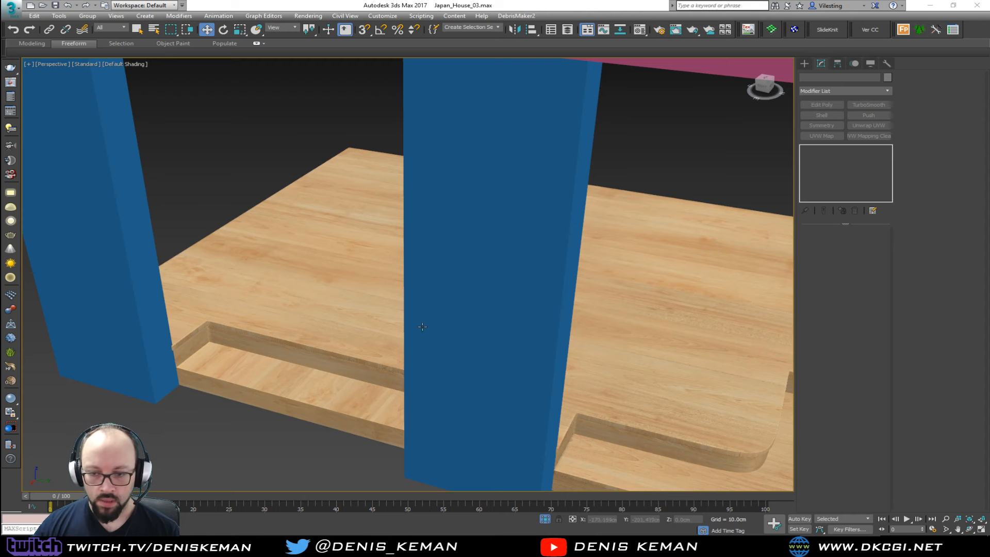
Select the blue pillar nearest the rounded platform corner, turn edged faces back on and move the reference photo off the viewport.
left_click(457, 327)
key("F4")
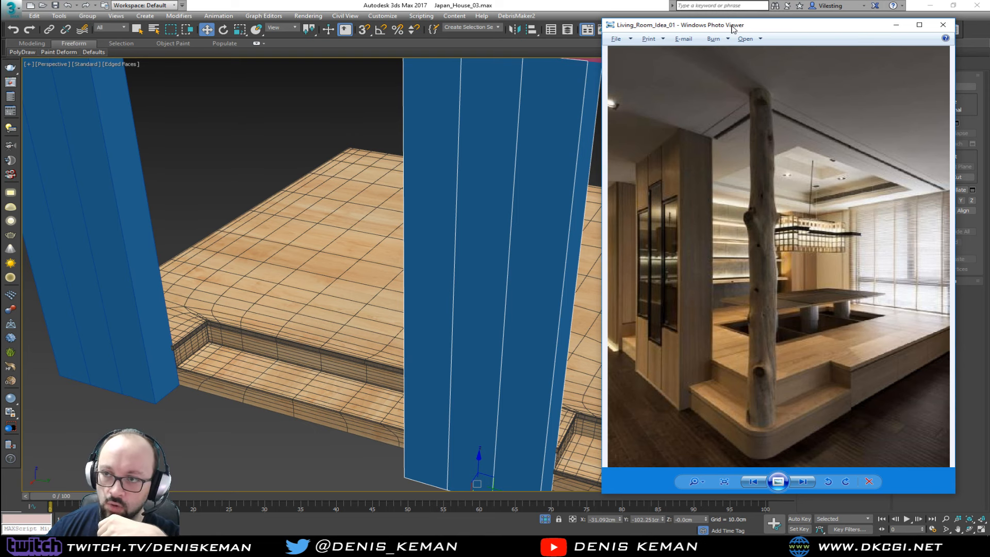
left_click_drag(733, 29, 0, 77)
middle_click_drag(309, 262, 344, 242, "alt")
Connect the selected pillar's eight vertical edges with 4 segments, leaving pinch and slide at 0.
key("2")
middle_click_drag(330, 201, 308, 243)
scroll(308, 243, "down", 3)
left_click_drag(431, 247, 150, 273)
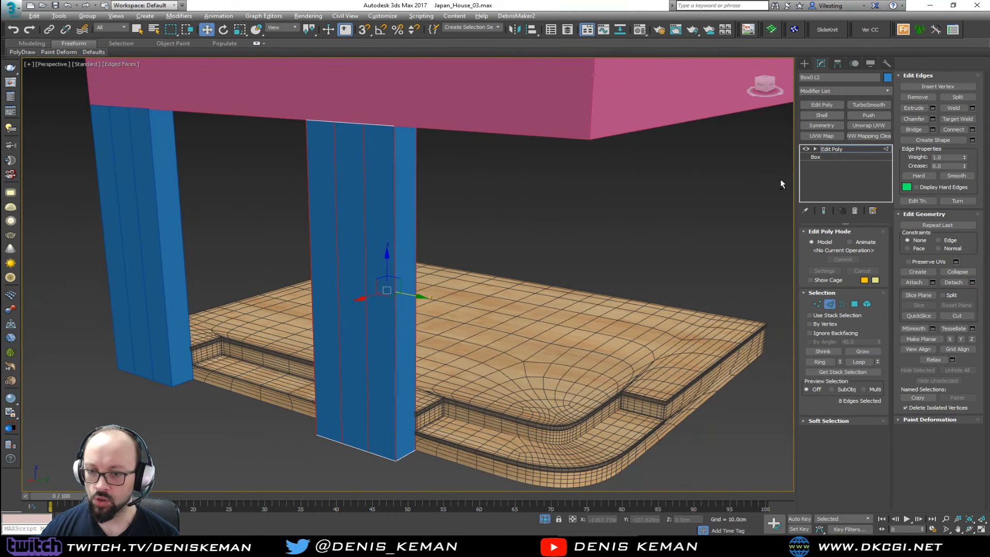
key("alt")
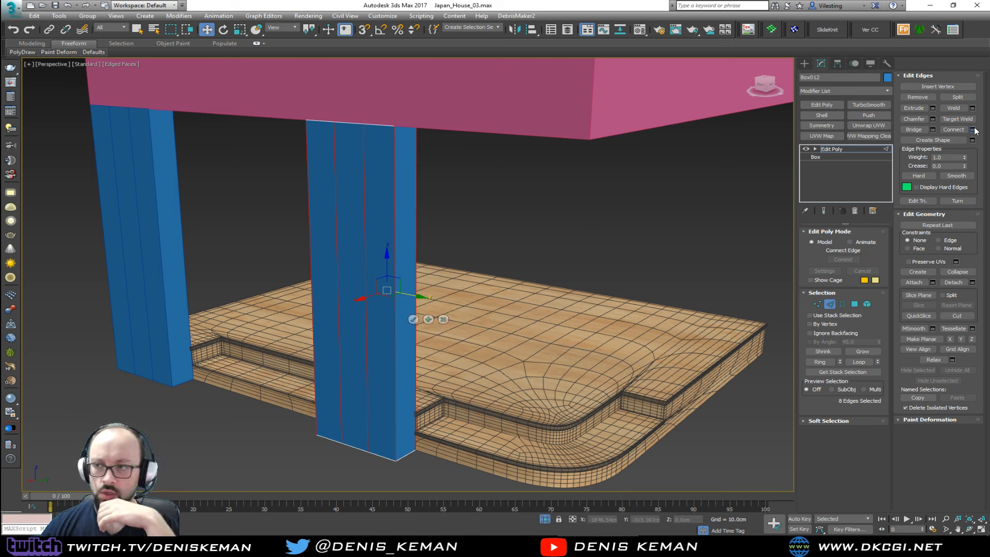
left_click(972, 129)
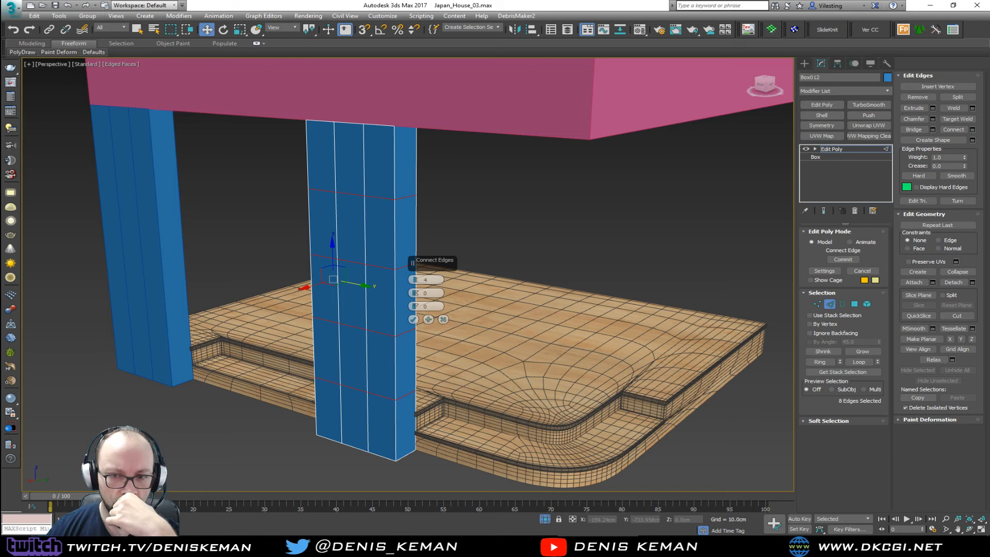
left_click(412, 319)
mouse_move(379, 237)
middle_mouse_down("alt")
mouse_move(400, 221)
mouse_move(439, 218)
mouse_move(442, 227)
mouse_move(380, 236)
middle_mouse_up("alt")
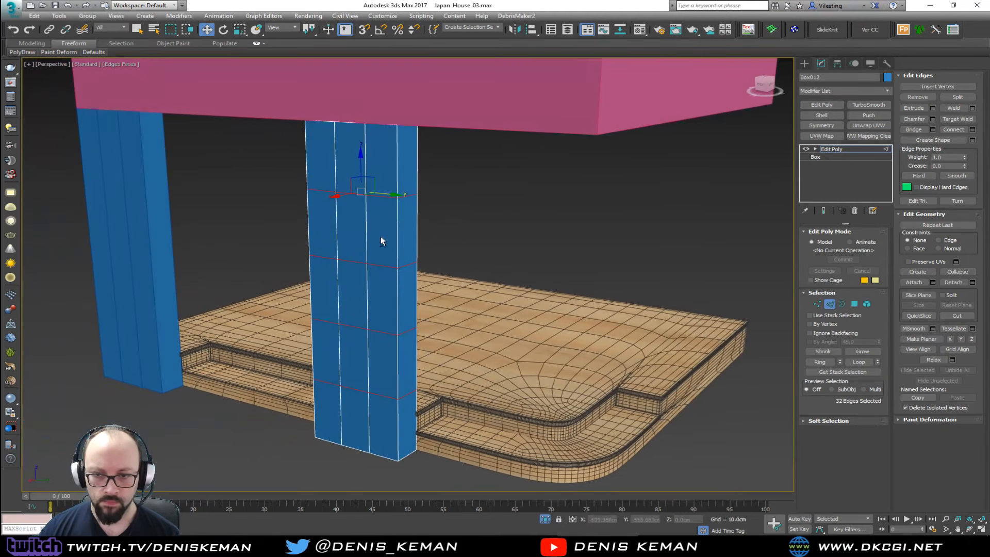
Chamfer the pillar's two middle horizontal edge loops by 25 cm with one segment.
double_click(358, 264)
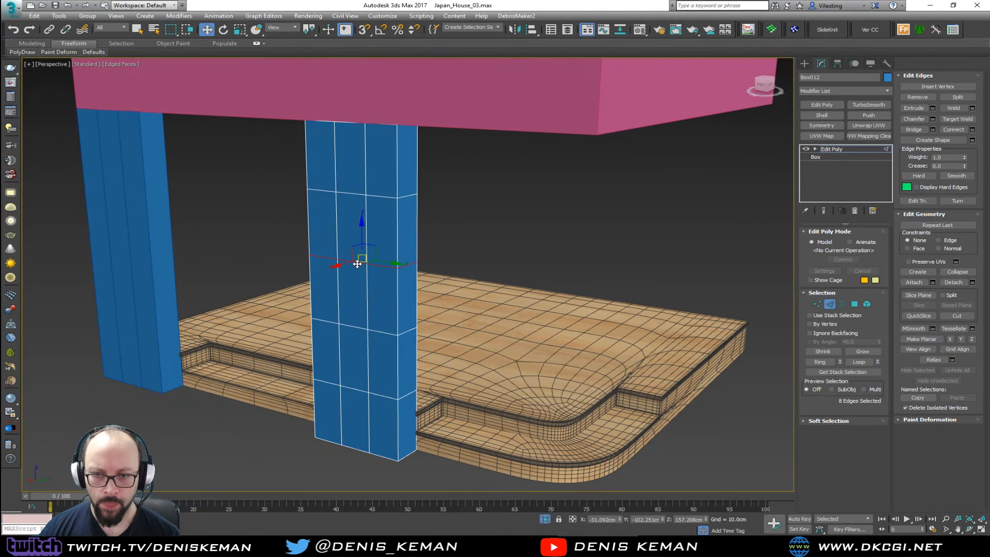
double_click(350, 327, "ctrl")
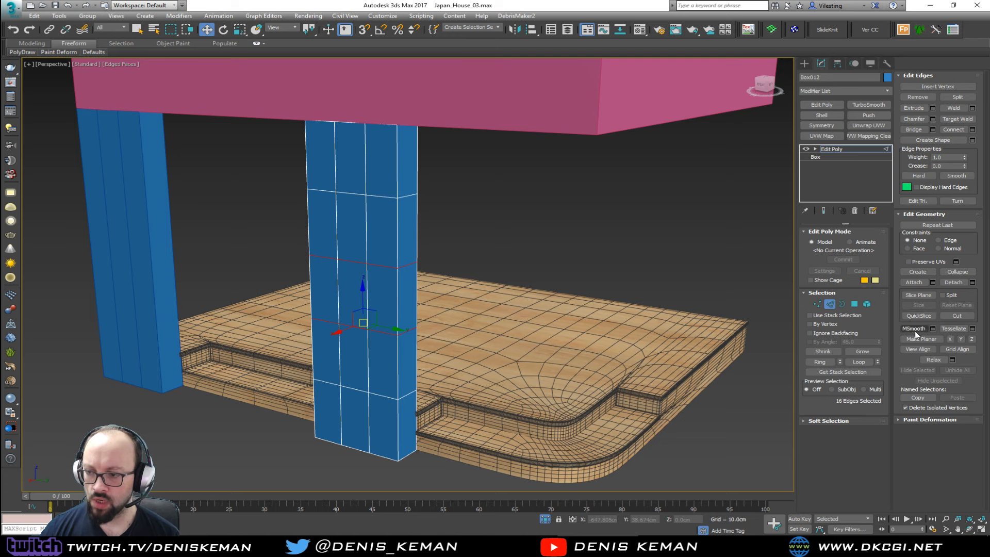
left_click(933, 120)
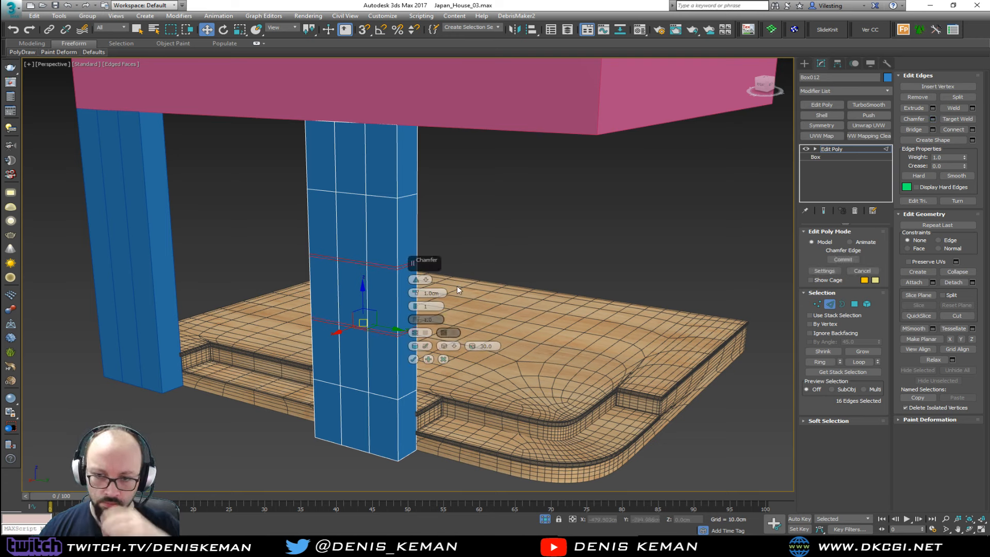
left_click_drag(415, 291, 410, 186)
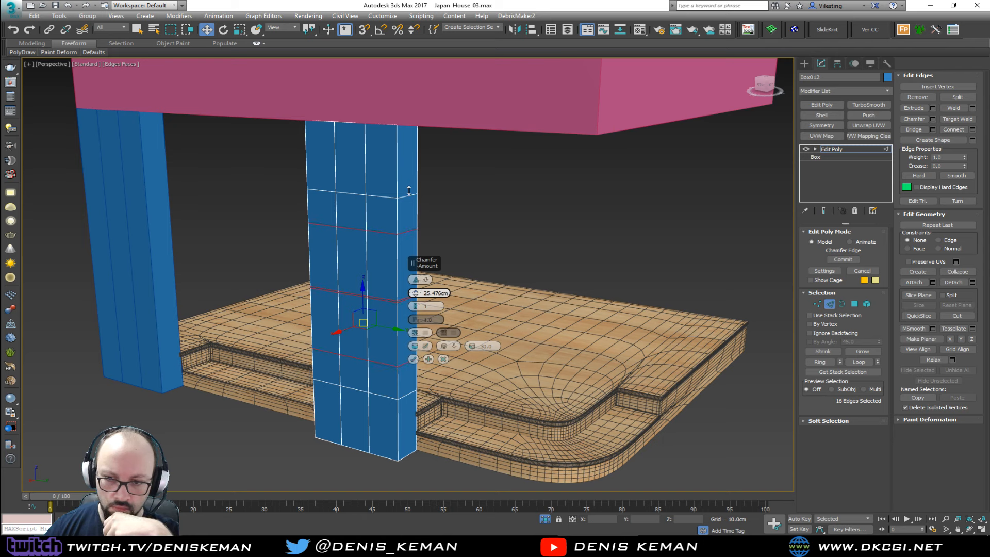
left_click_drag(424, 293, 502, 293)
type("2")
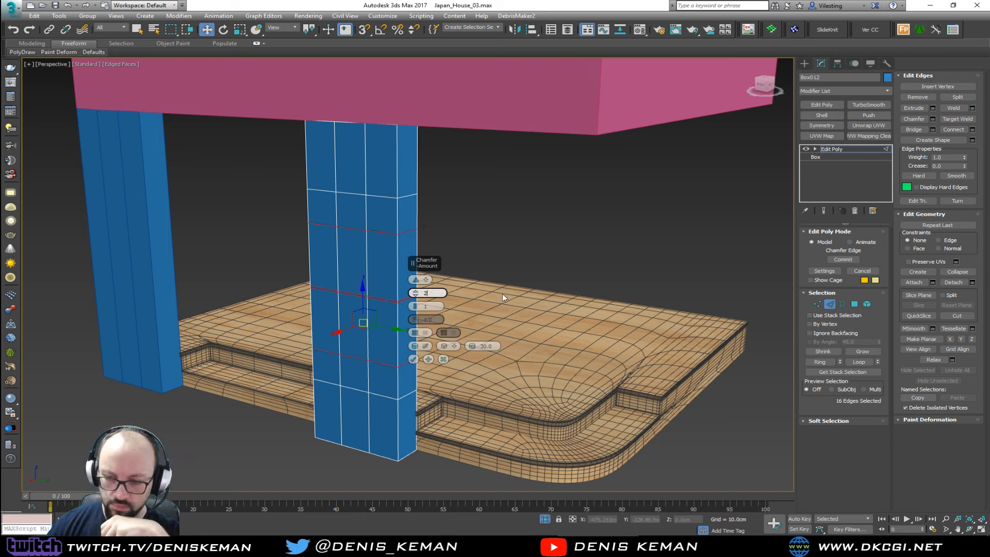
type("5.0cm")
key("Return")
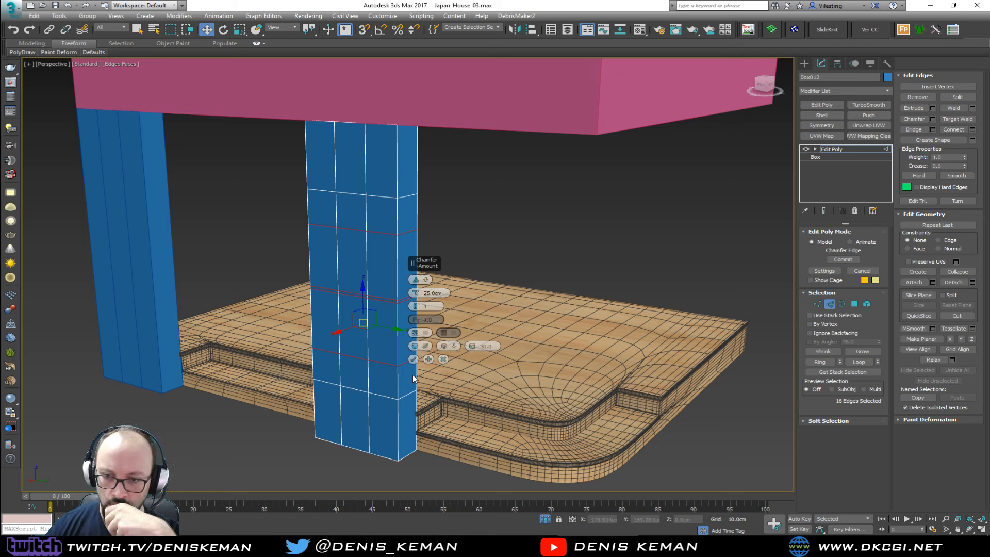
left_click(413, 359)
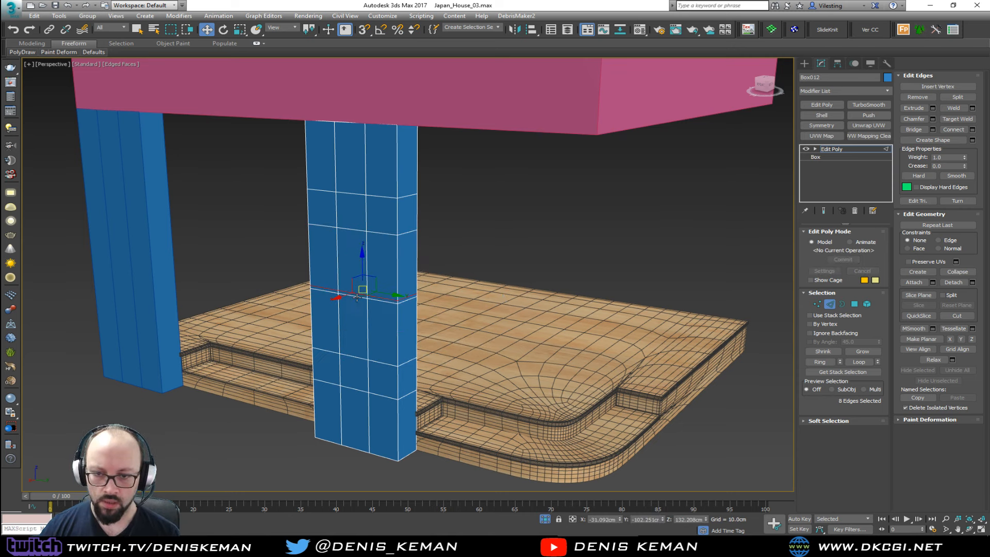
Remove the overlapping horizontal edge loops at the pillar's mid-height and switch to polygon editing.
double_click(357, 298, "ctrl")
key("ctrl+BackSpace")
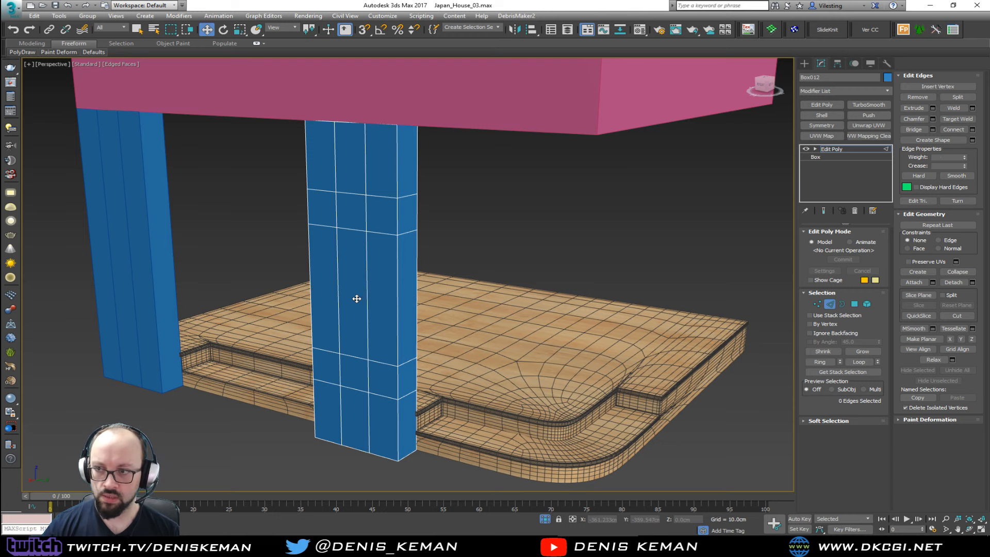
left_click(831, 304)
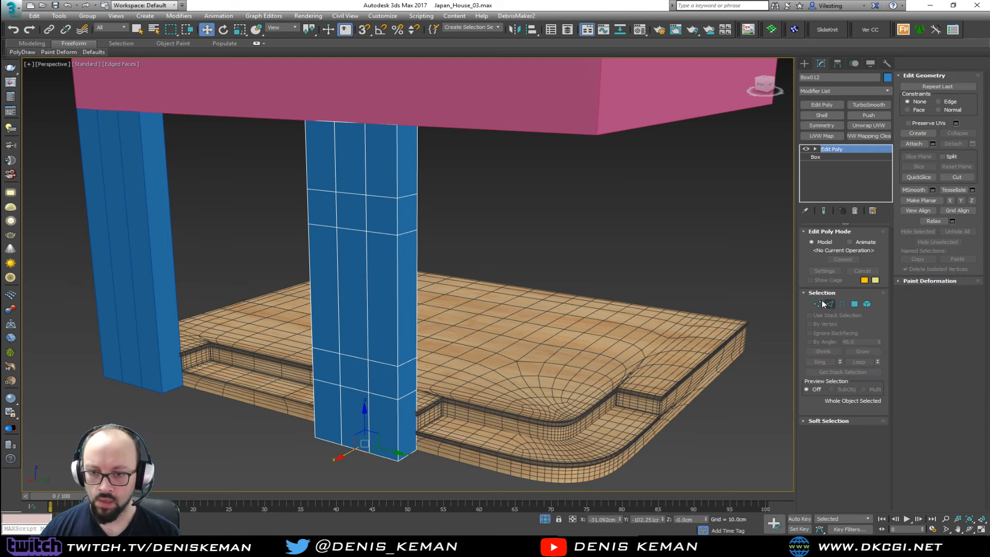
key("4")
middle_click_drag(402, 255, 422, 254, "alt")
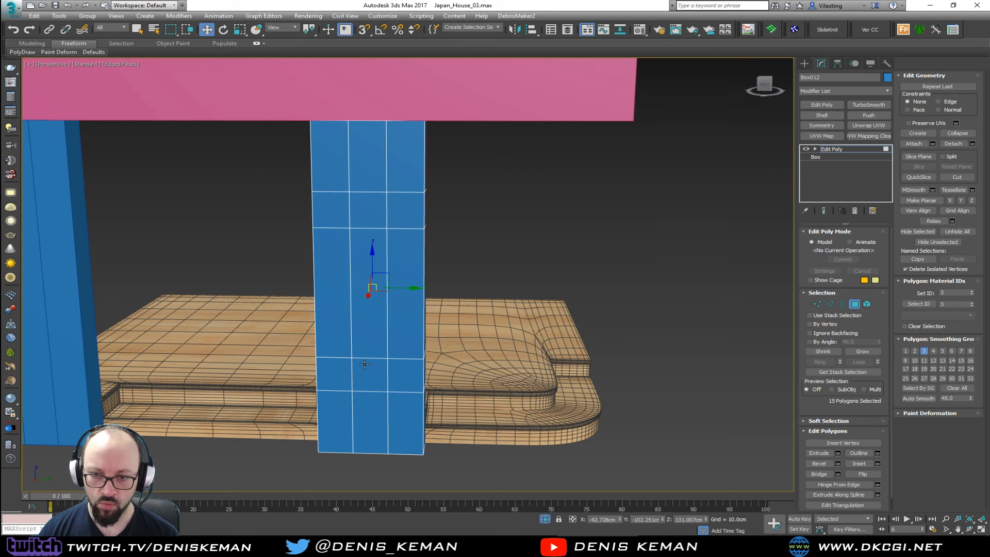
middle_click_drag(365, 364, 356, 329, "alt")
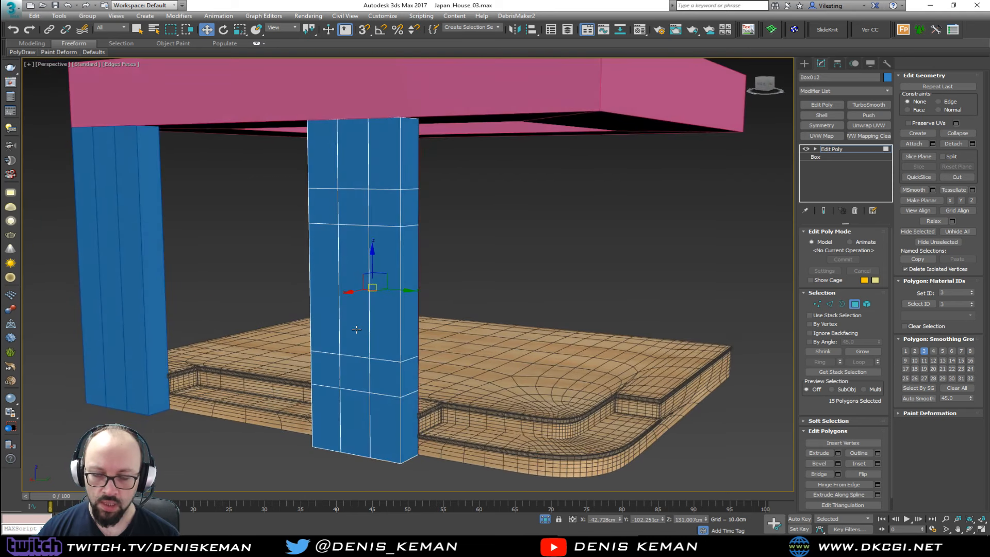
Move the pillar's upper two horizontal edge loops up about 28 cm toward the ceiling block.
key("2")
double_click(352, 189)
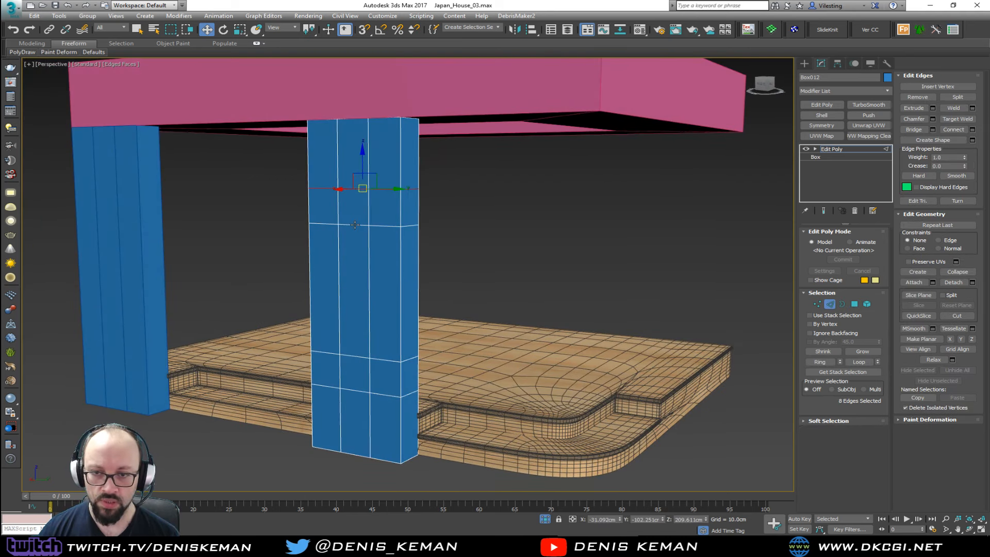
left_click_drag(362, 155, 367, 122, "shift")
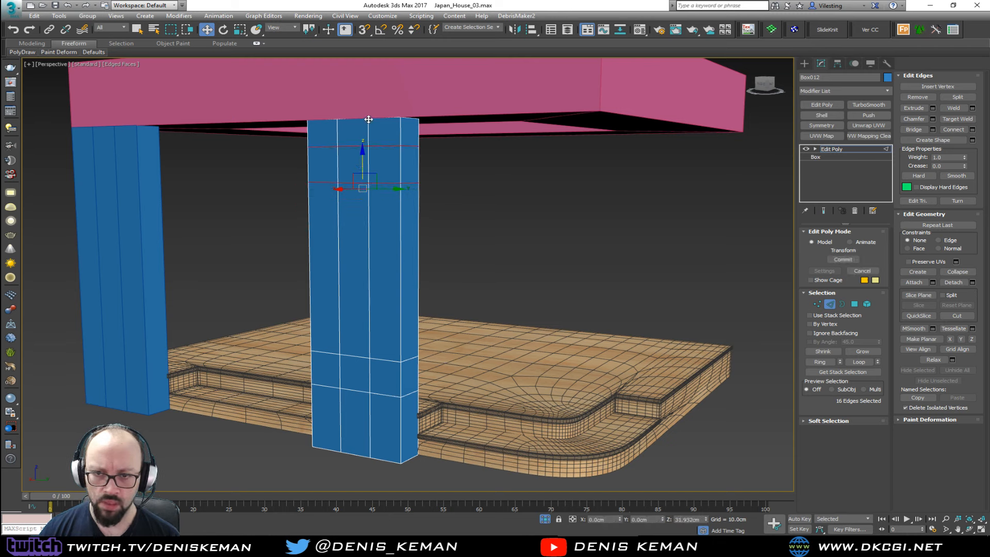
left_click_drag(367, 122, 367, 124, "shift")
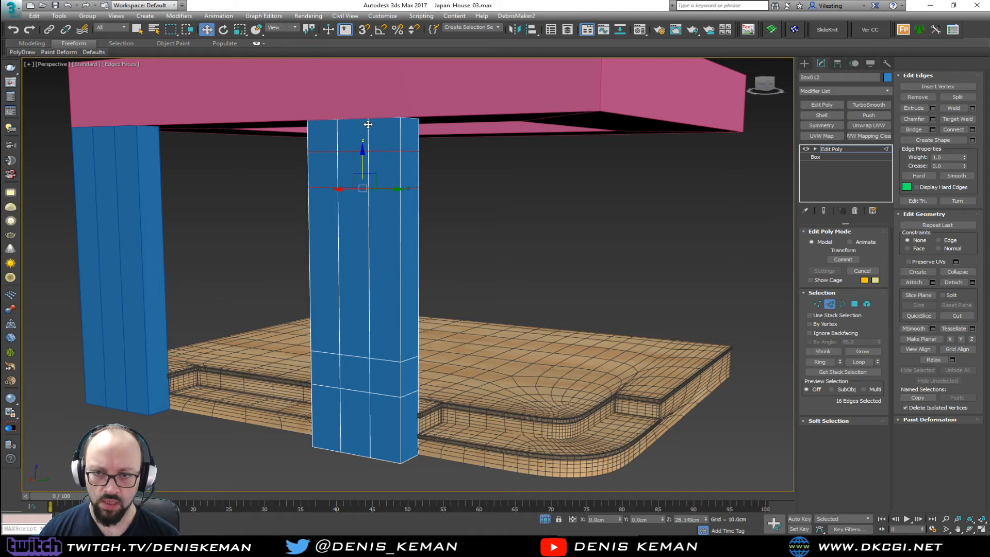
Select the three stacked polygons in the centre column on both wide faces of the pillar, excluding the top and bottom end polygons.
key("4")
left_click(347, 183)
left_click(345, 246, "ctrl")
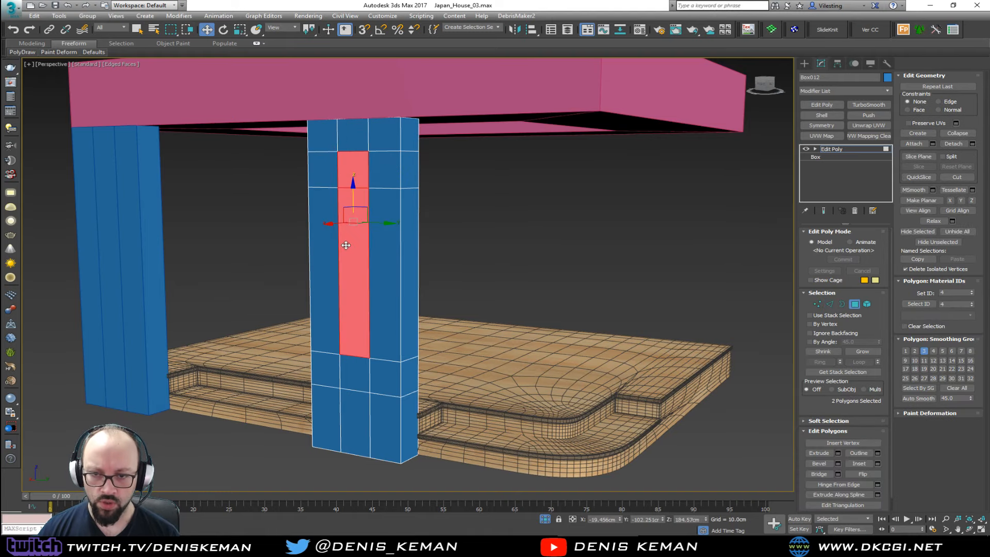
left_click(361, 369, "ctrl")
middle_click_drag(361, 369, 358, 225, "alt")
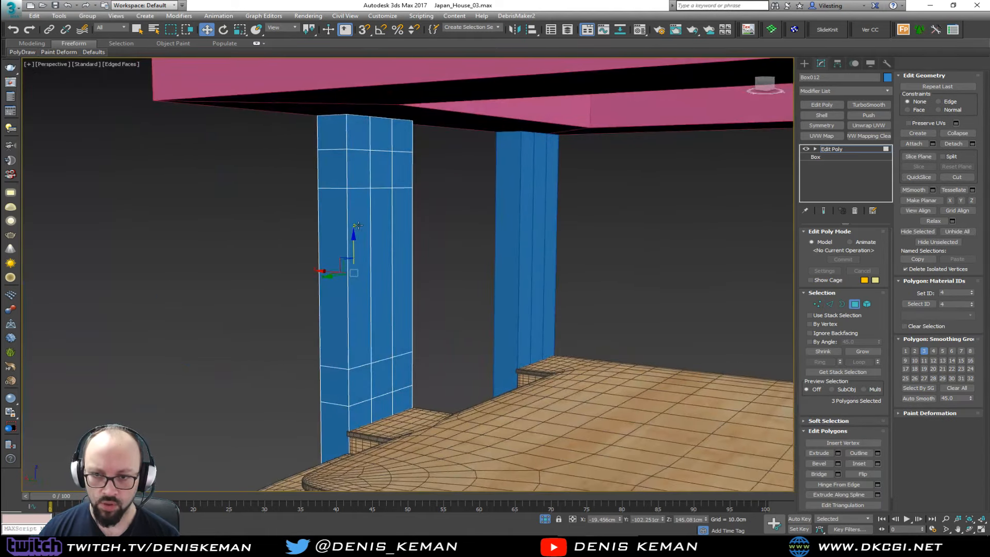
left_click(376, 179, "ctrl")
left_click(381, 273, "ctrl")
left_click(381, 379, "ctrl")
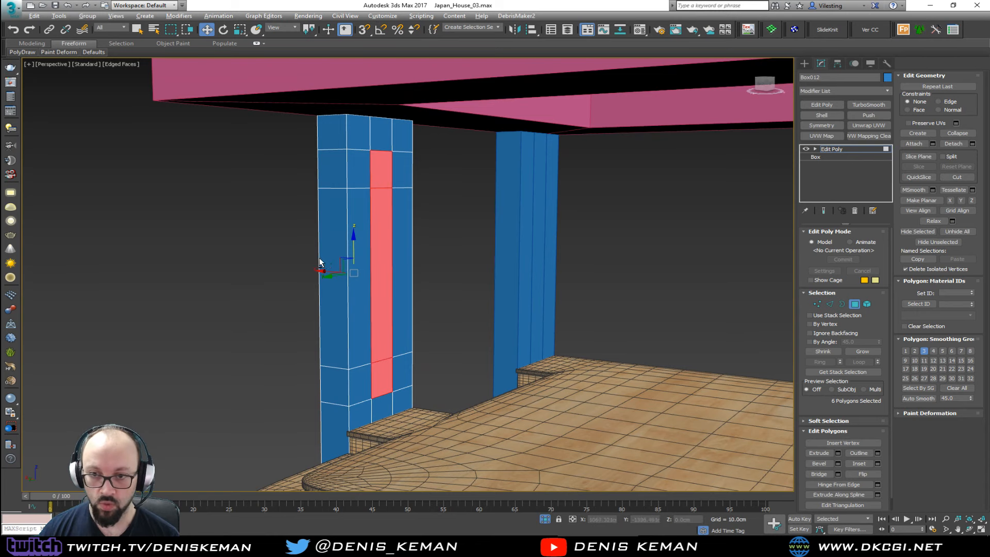
middle_click_drag(382, 379, 419, 270, "alt")
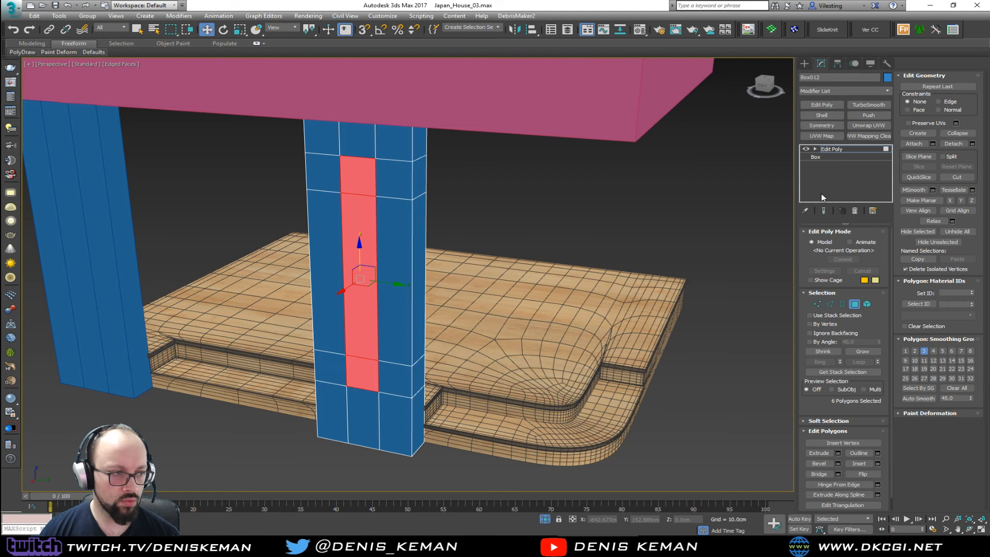
Add the tall middle polygons flanking the centre column on both wide faces to form a cross-shaped selection.
left_click(324, 211, "ctrl")
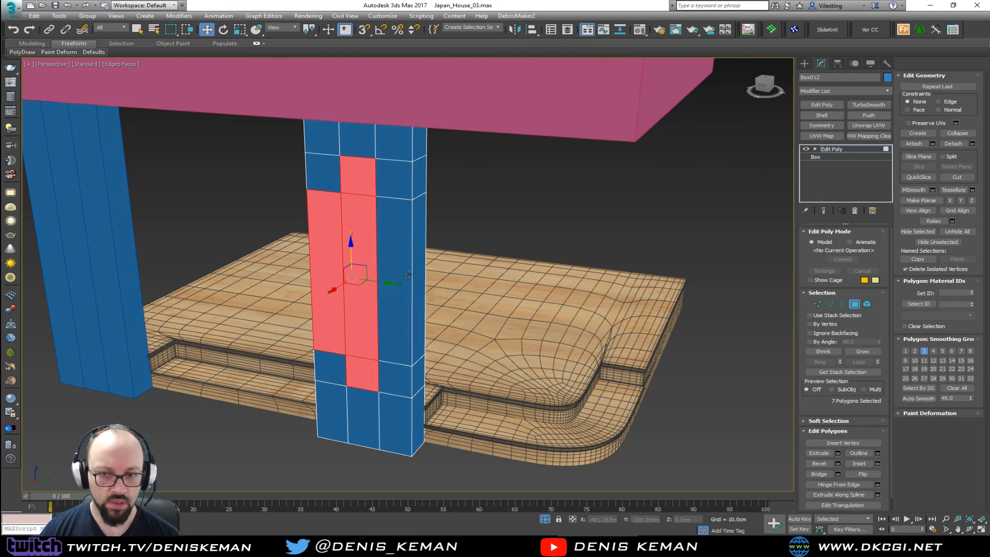
left_click(398, 274, "ctrl")
middle_click_drag(398, 274, 513, 227, "alt")
left_click(344, 268, "ctrl")
left_click(399, 237, "ctrl")
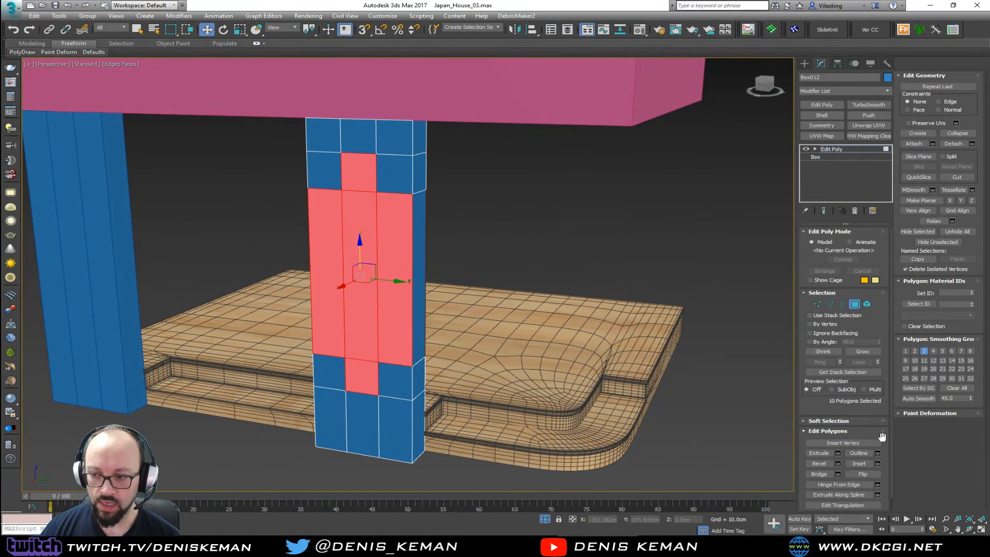
Inset the cross-shaped polygon selections on the pillar by 2 cm as groups.
left_click(878, 463)
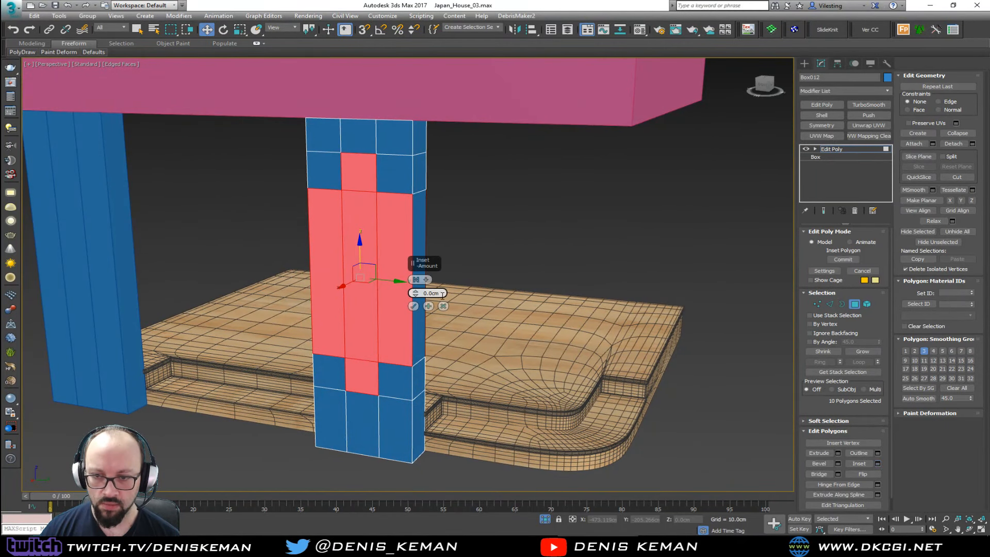
type("1")
key("Return")
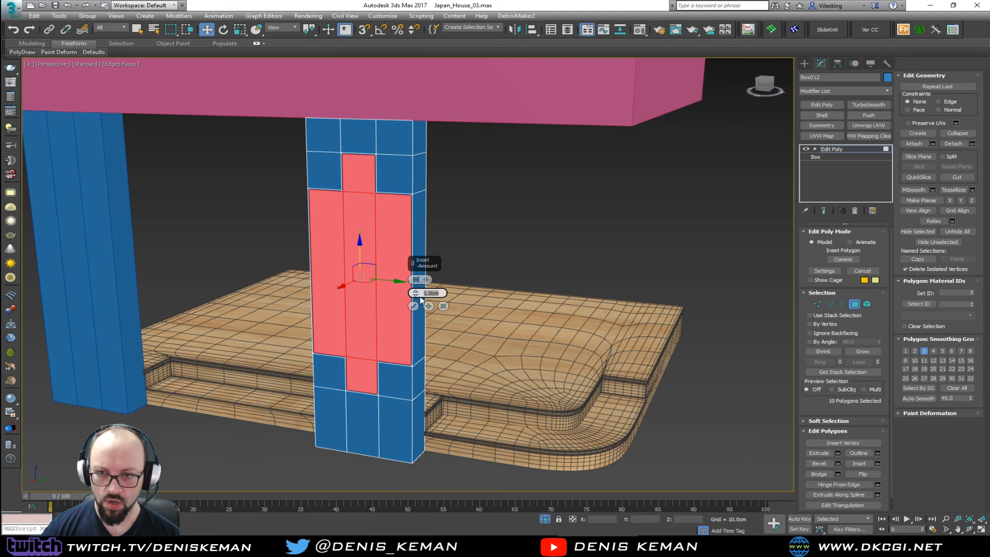
scroll(403, 209, "up", 5)
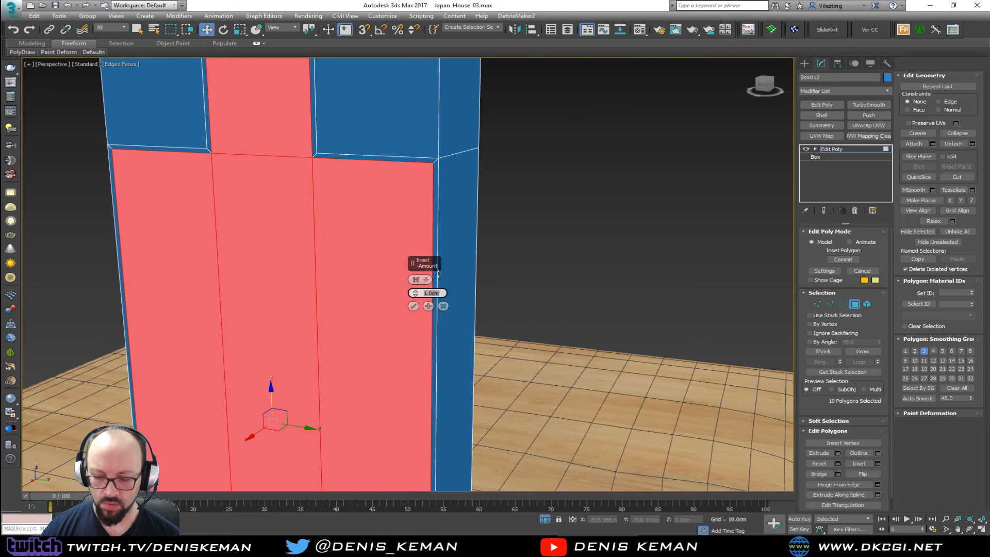
key("Return")
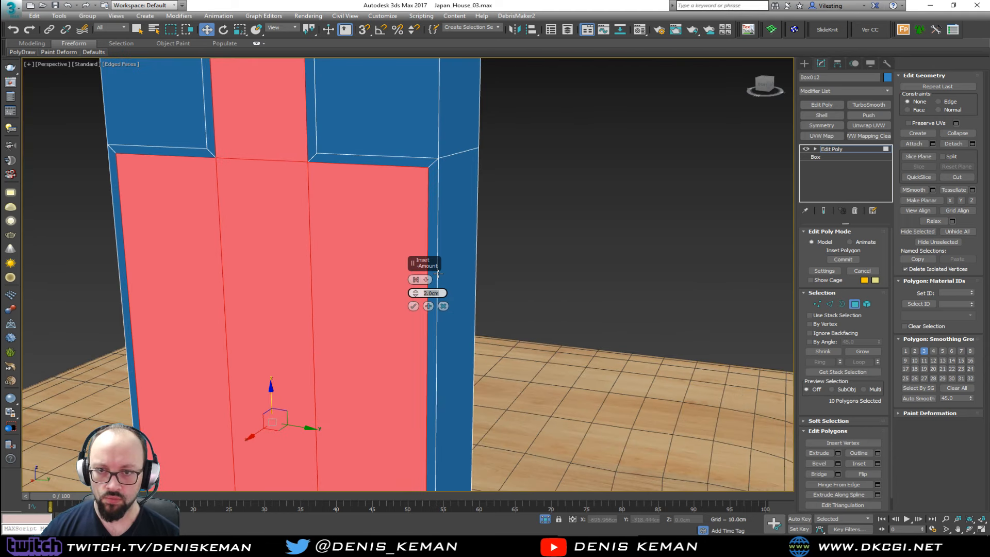
left_click(413, 306)
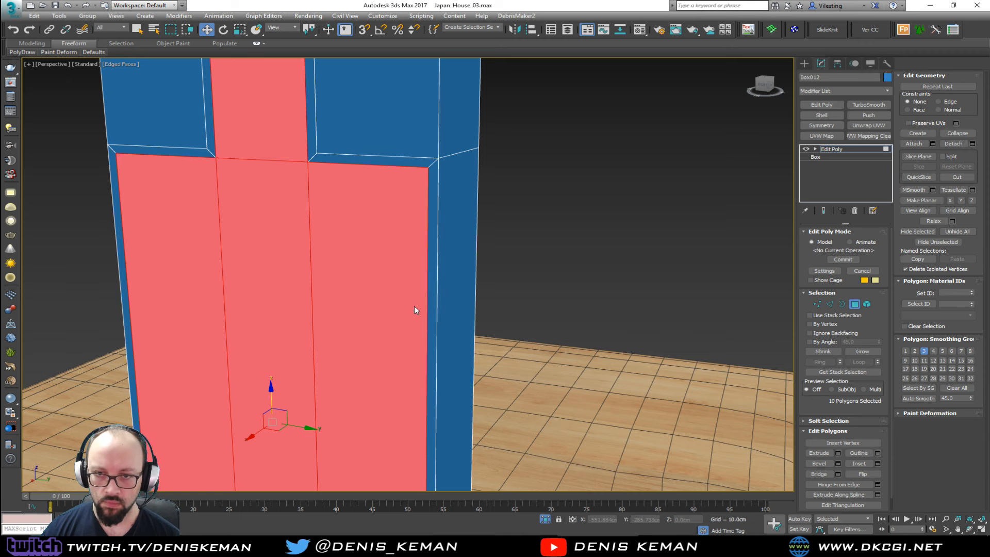
Detach the ten selected cross-shaped polygons from the pillar as a cloned separate object.
scroll(424, 243, "down", 5)
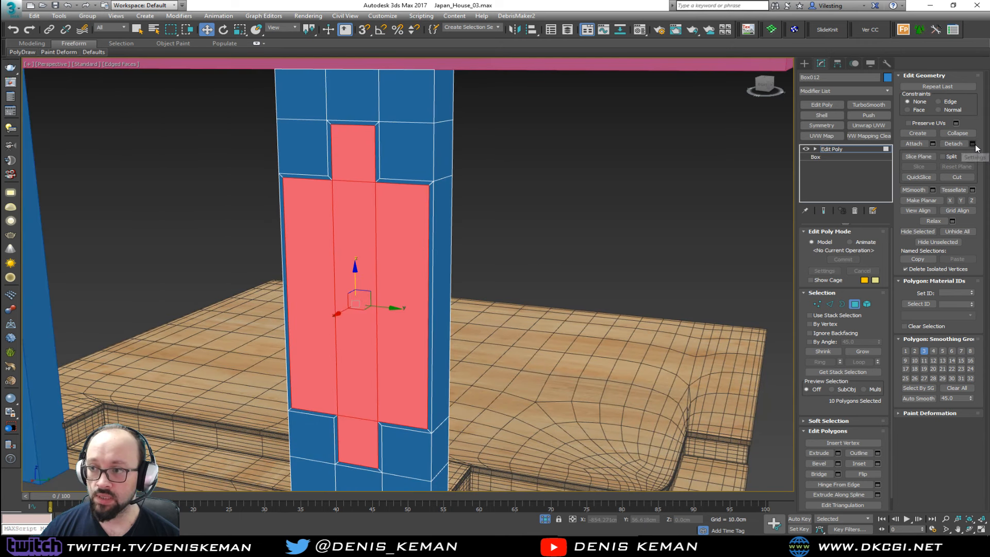
left_click(972, 144)
left_click(544, 276)
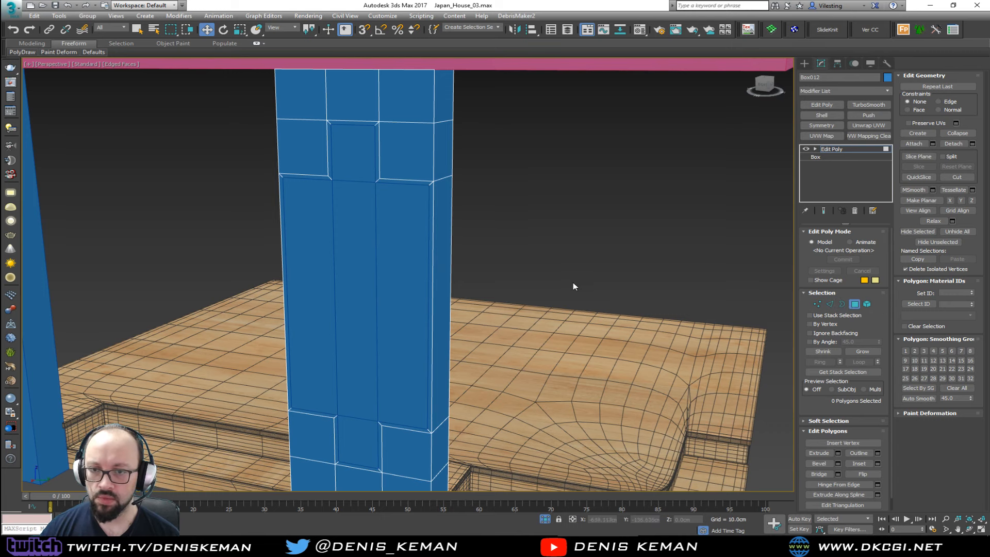
Isolate the pillar and select the five polygons forming the inset cross on each of its two wide faces.
key("alt+q")
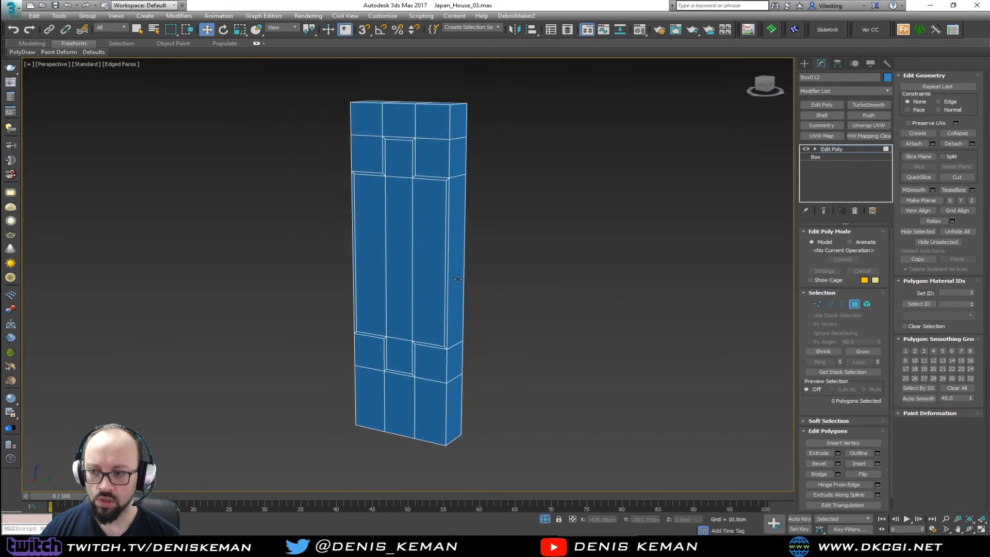
left_click(377, 276)
left_click(400, 278, "ctrl")
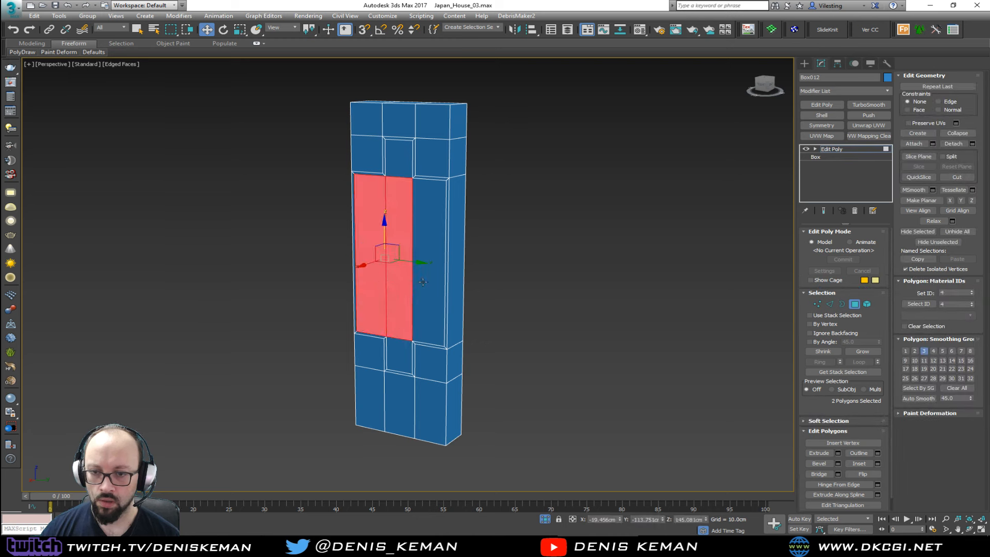
left_click(423, 282, "ctrl")
left_click(402, 352, "ctrl")
left_click(404, 167, "ctrl")
middle_click_drag(404, 167, 377, 186, "alt")
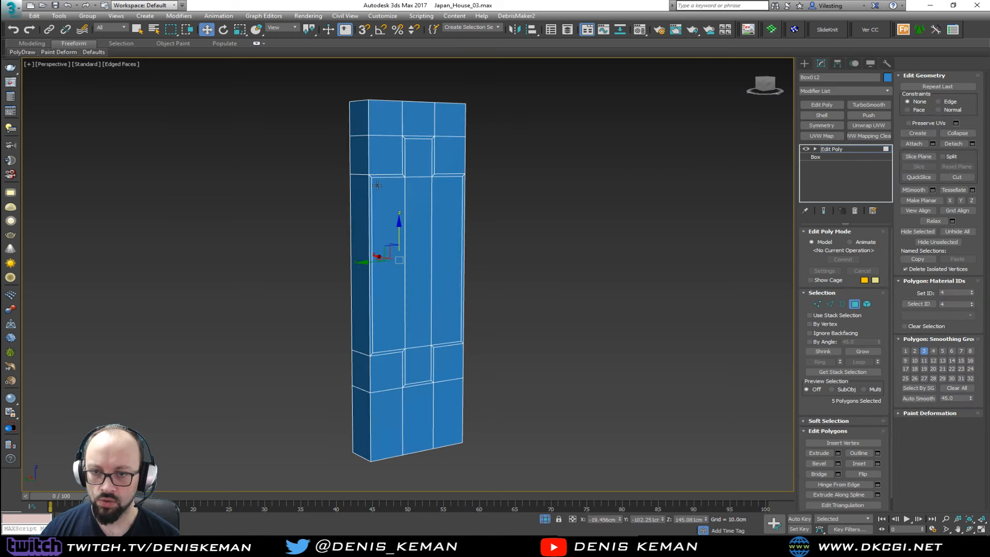
left_click(392, 190, "ctrl")
left_click(426, 196, "ctrl")
left_click(443, 200, "ctrl")
left_click(424, 171, "ctrl")
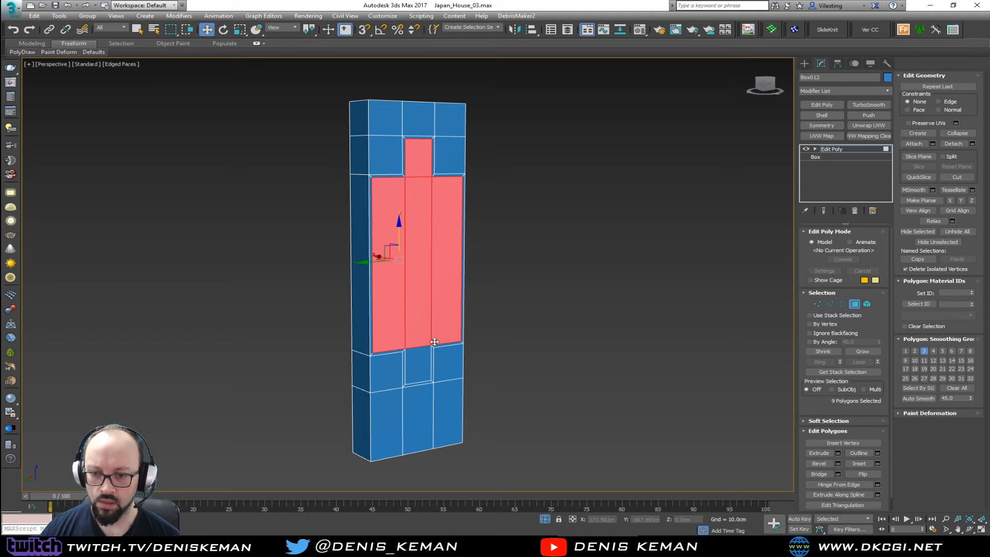
left_click(425, 359, "ctrl")
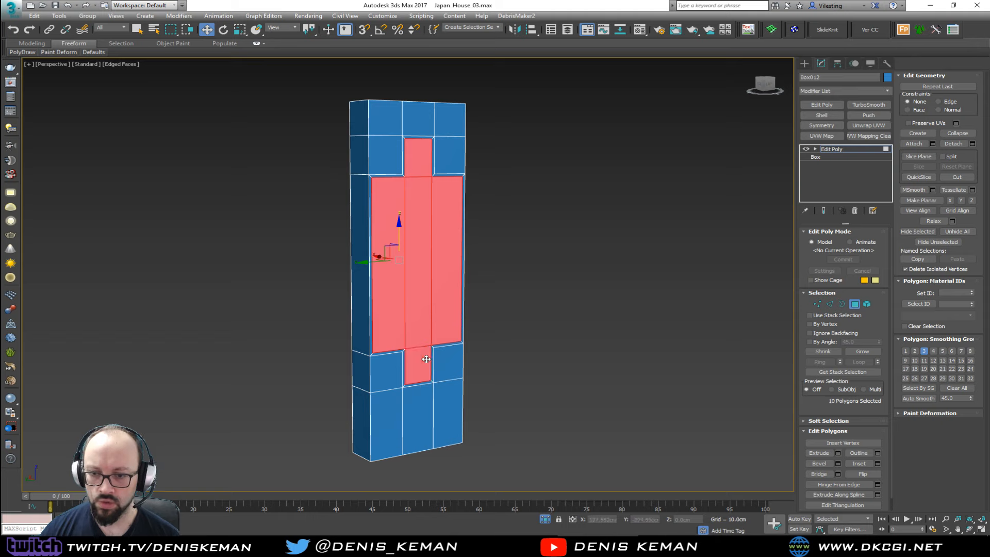
Bridge the selected cross polygons to cut a cross-shaped opening through the pillar, and view it without edges.
left_click(819, 473)
middle_click_drag(567, 341, 670, 330, "alt")
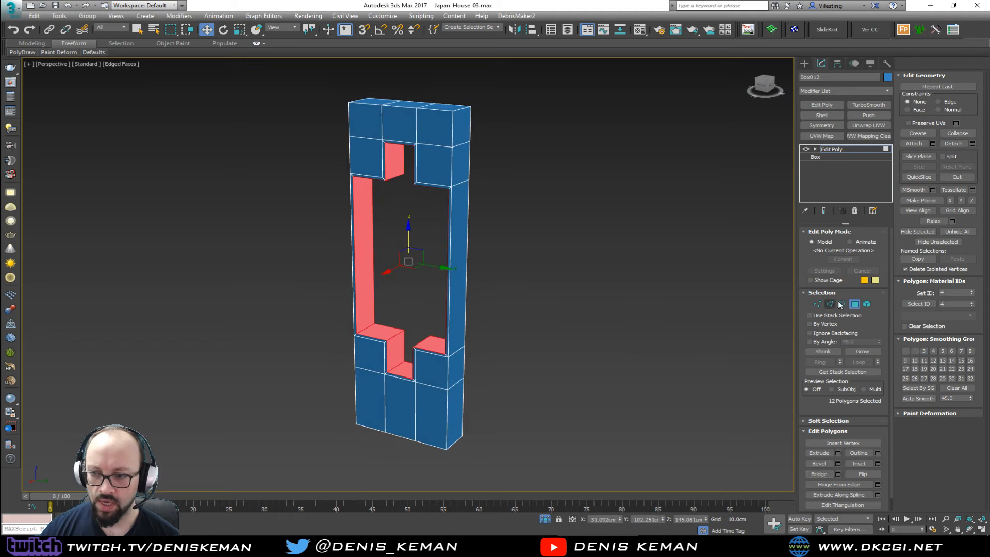
left_click(854, 304)
left_click(482, 278)
scroll(405, 327, "up", 5)
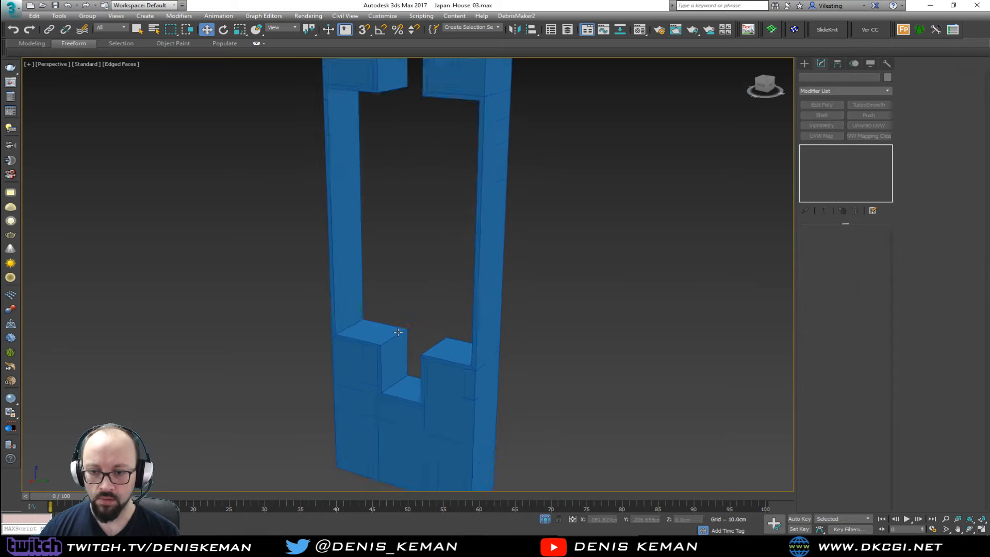
key("F4")
middle_click_drag(394, 202, 380, 280)
scroll(390, 264, "down", 5)
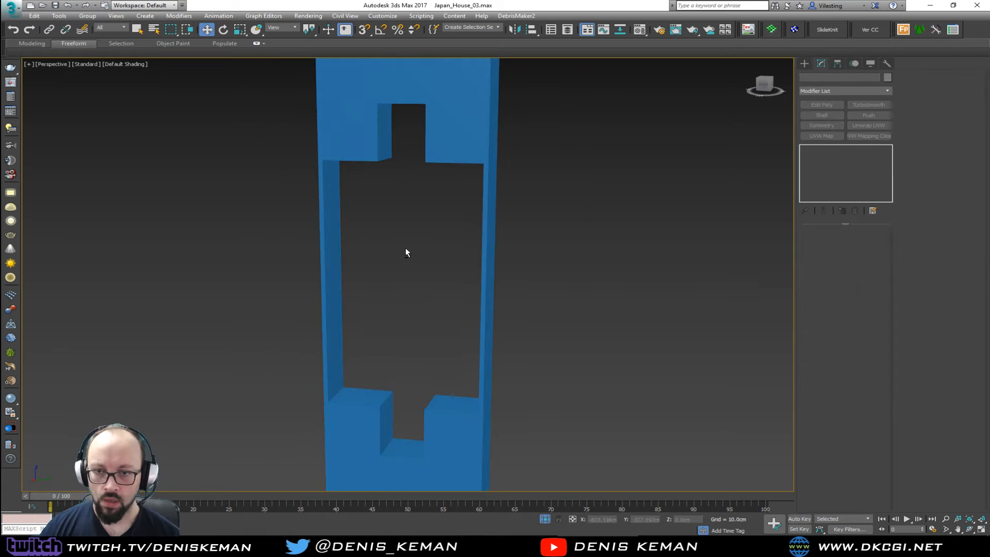
Isolate the pillar together with its detached cross panel, restore the edge display, and select the panel.
right_click(406, 248)
left_click(441, 178)
middle_click_drag(357, 221, 382, 226, "alt")
key("F4")
scroll(460, 224, "up", 5)
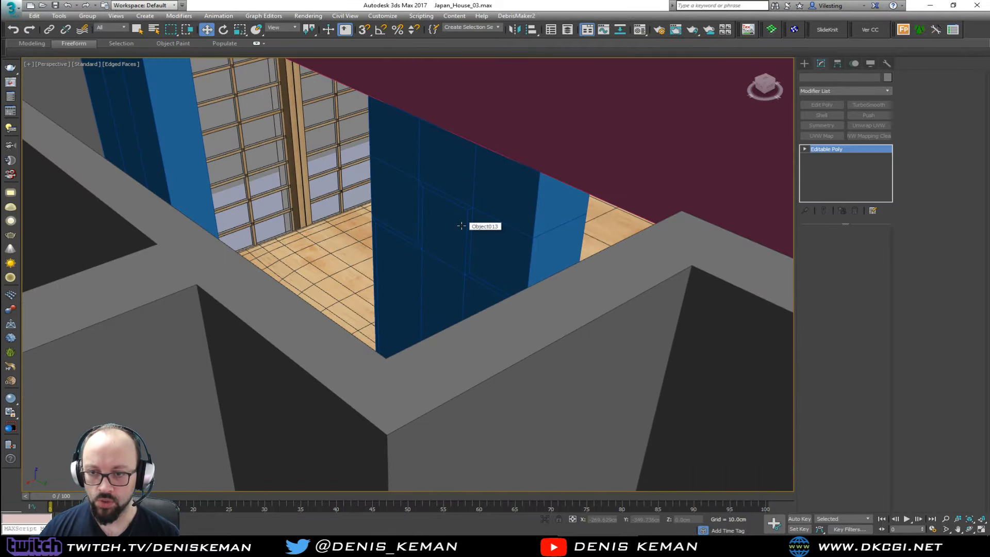
left_click(512, 230)
key("alt+q")
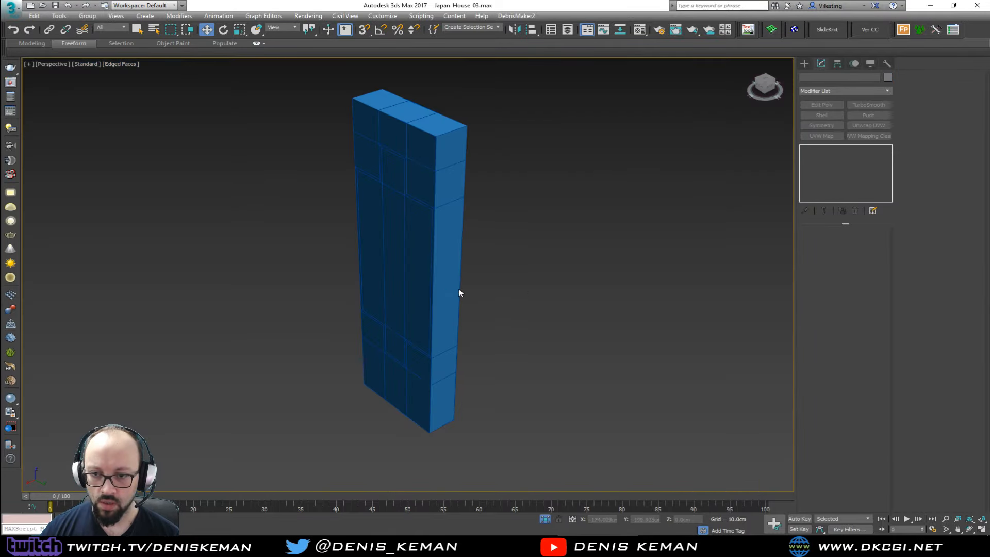
left_click(433, 279)
middle_click_drag(434, 279, 455, 271, "alt")
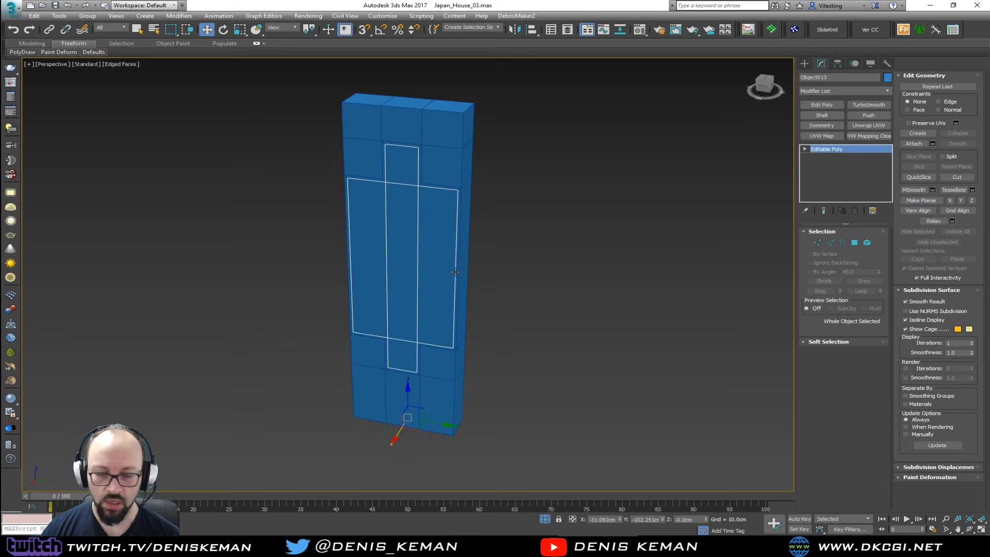
scroll(455, 272, "up", 3)
key("4")
left_click(382, 329)
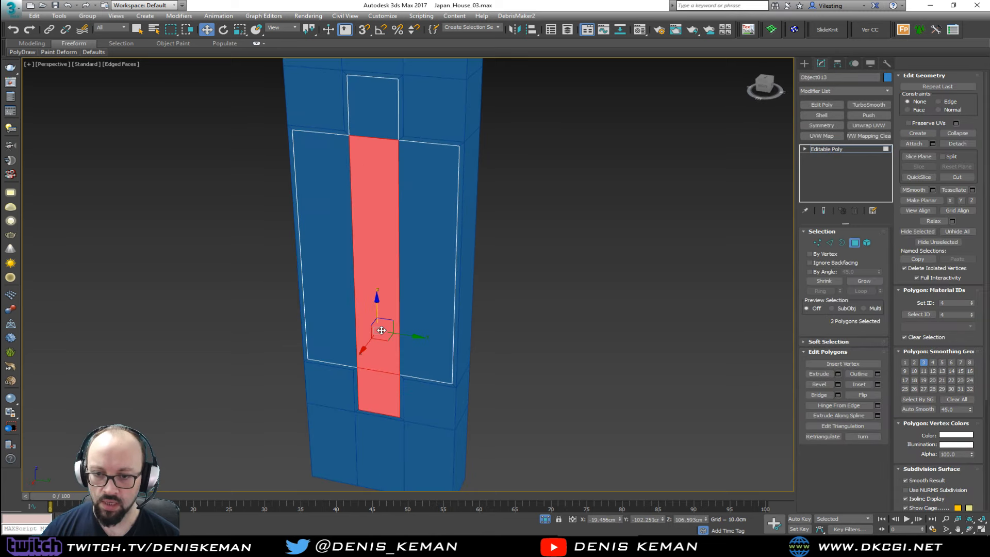
left_click(369, 122, "ctrl")
Delete the cross-shaped element on the reverse side of the detached panel, keeping the opposite one.
middle_click_drag(369, 122, 378, 263, "alt")
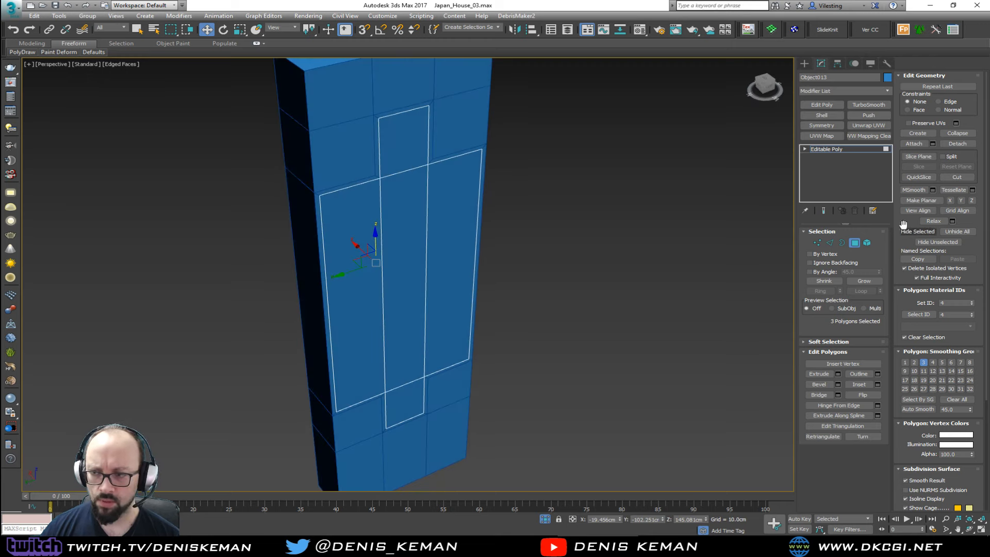
key("5")
left_click(404, 292)
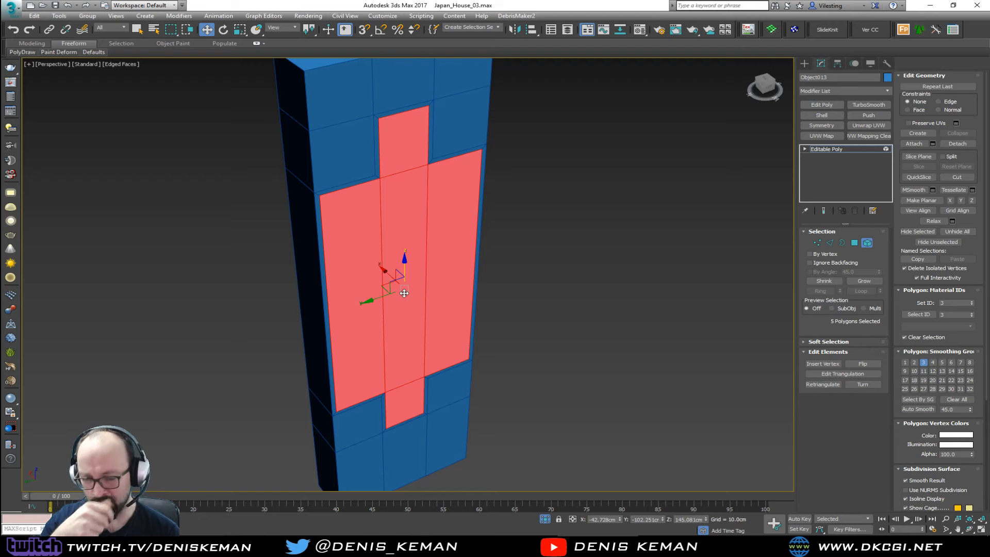
key("Delete")
middle_click_drag(405, 292, 572, 283, "alt")
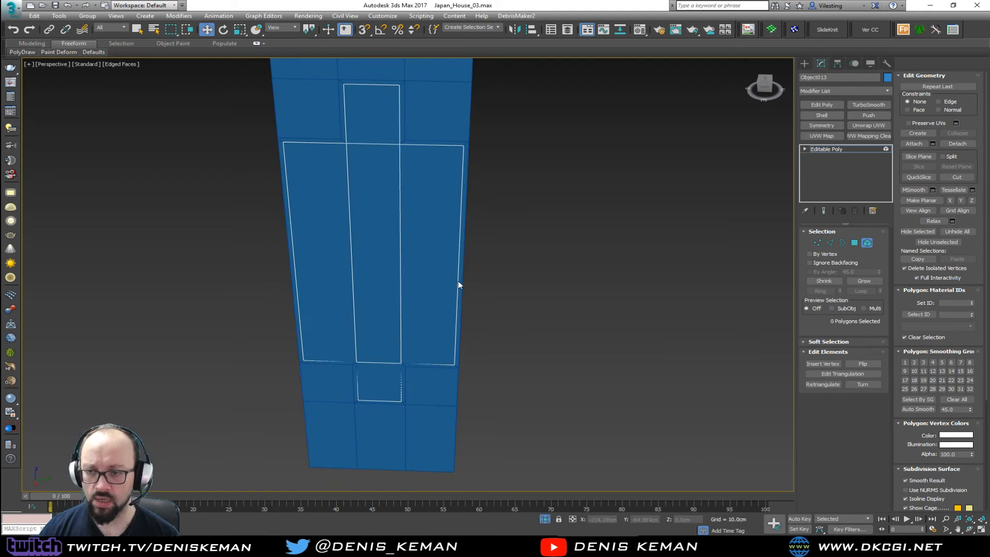
Inset the panel's three centre-column polygons by 1 cm as a group.
key("3")
left_click(402, 169)
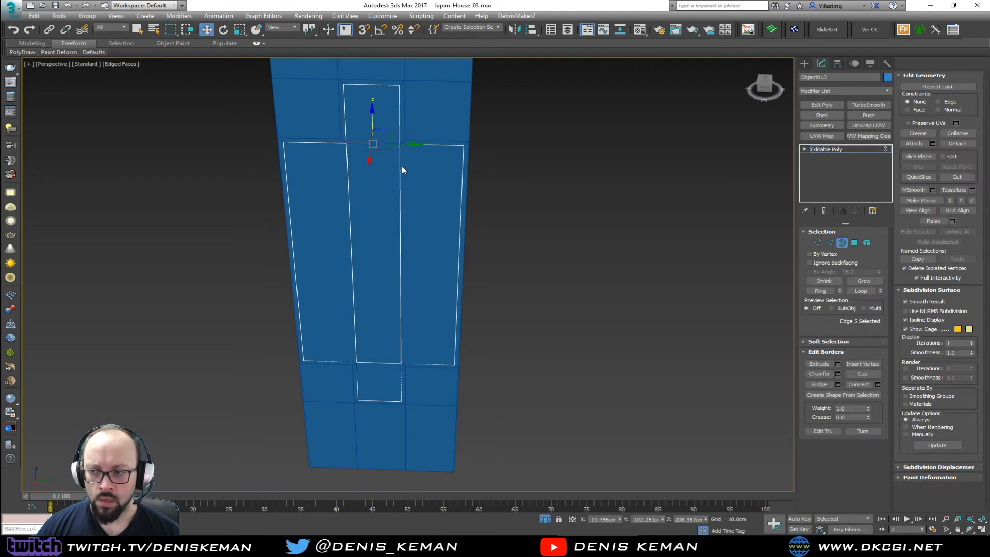
key("4")
left_click(379, 135)
left_click(375, 206, "ctrl")
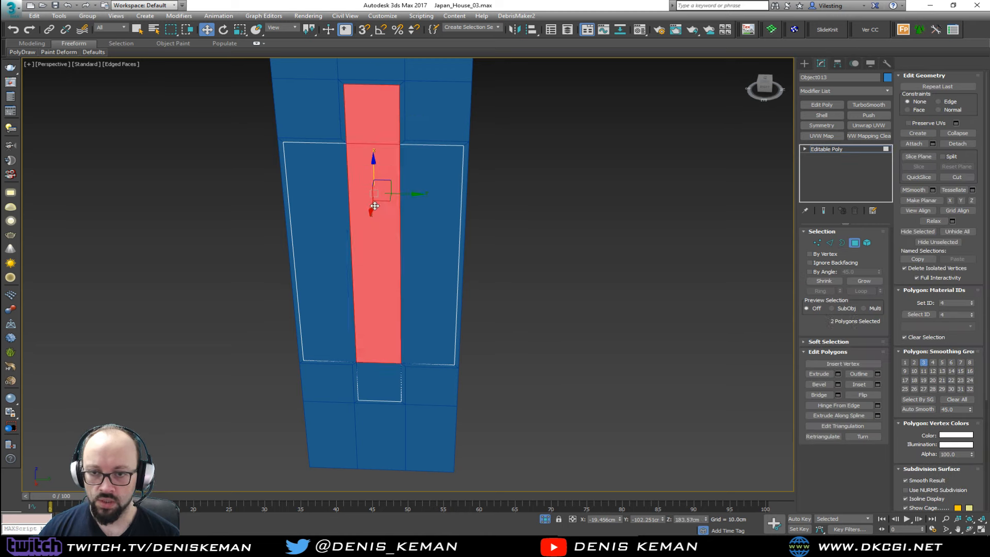
left_click(377, 375, "ctrl")
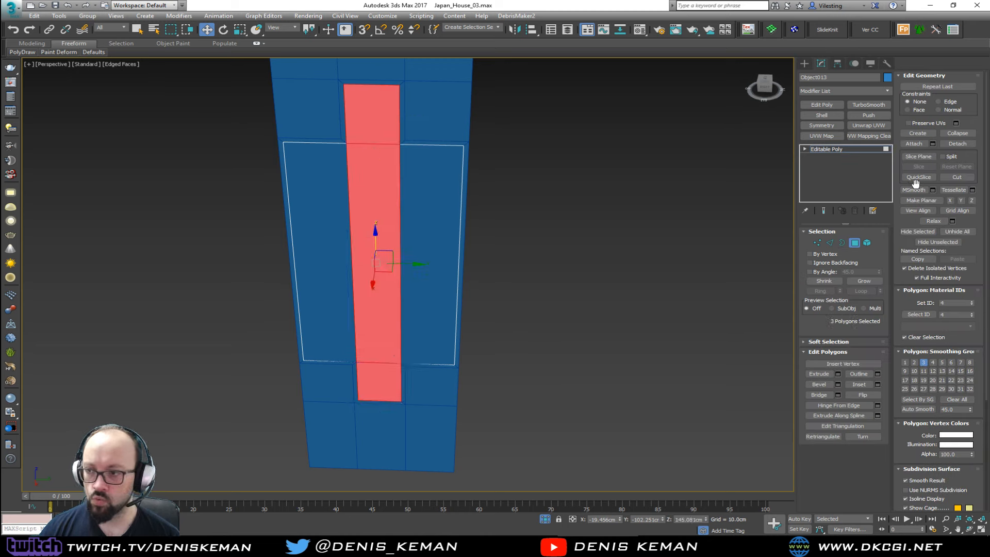
left_click(878, 384)
middle_click_drag(434, 145, 442, 184)
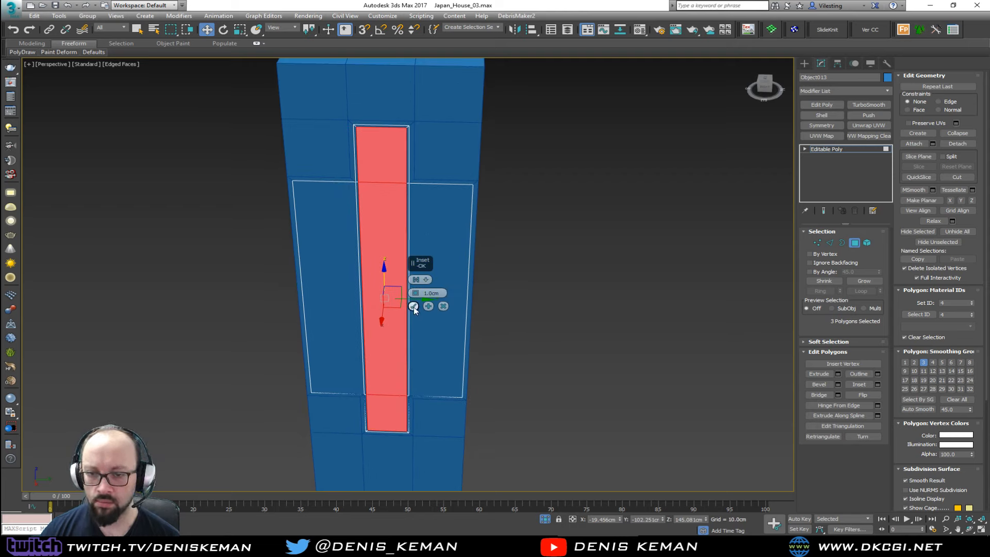
left_click(413, 306)
Inset the two tall polygons flanking the panel's centre column by 1 cm.
left_click(332, 292)
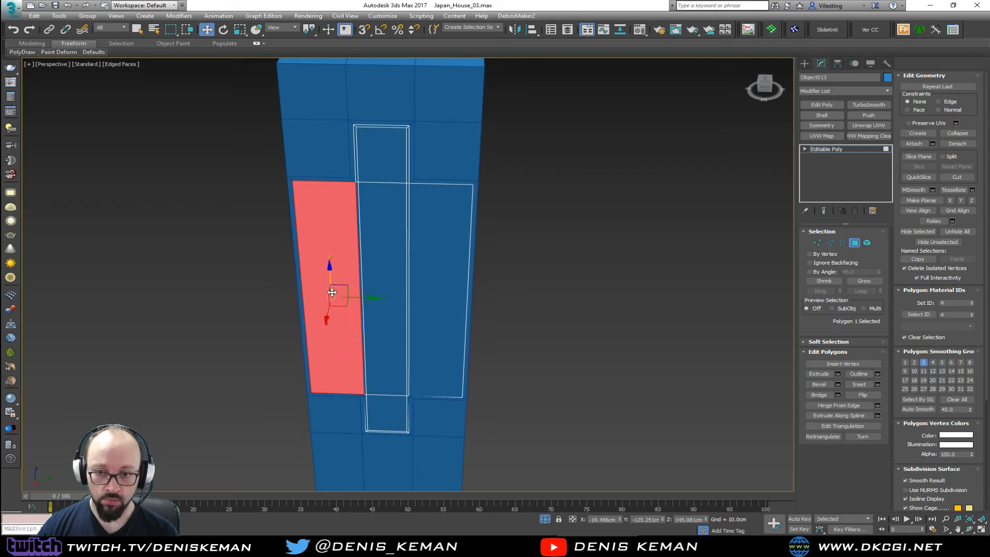
left_click(421, 284, "ctrl")
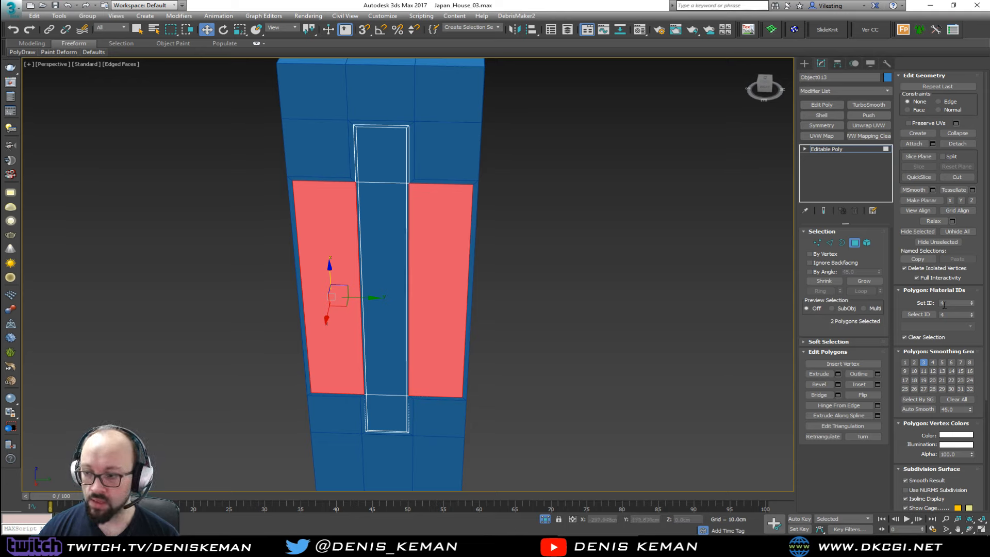
left_click(876, 385)
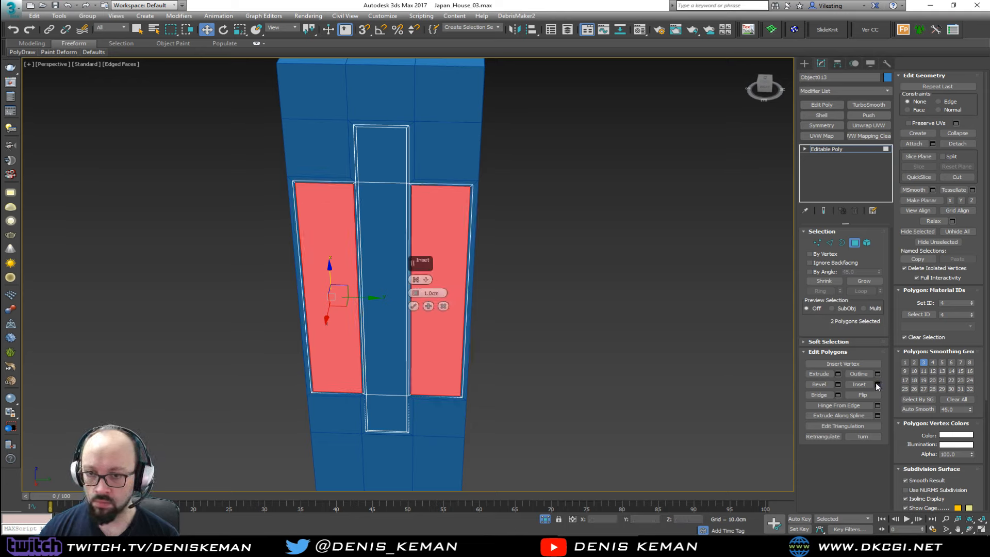
left_click(427, 306)
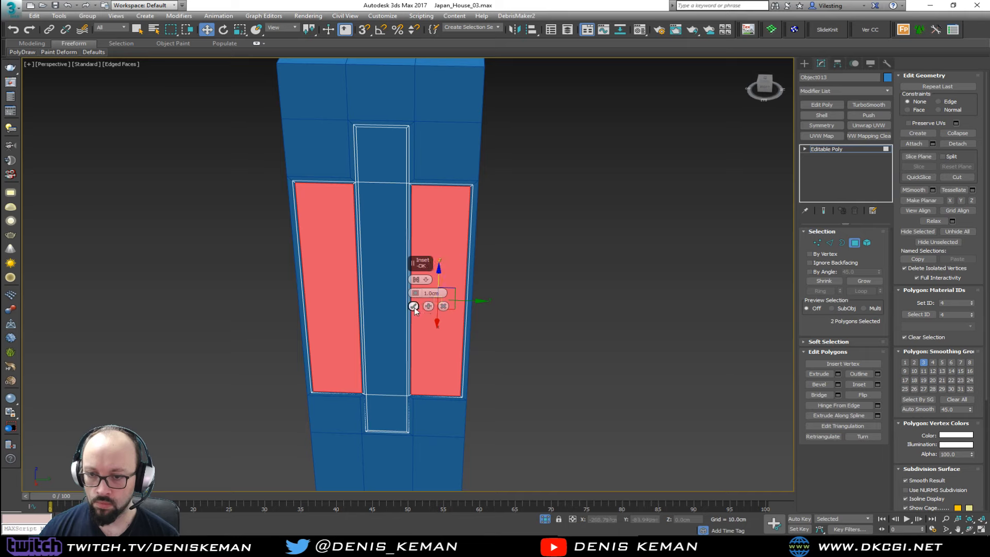
left_click(413, 306)
Detach the panel's five inner polygons as a clone named Object014.
left_click(383, 403, "ctrl")
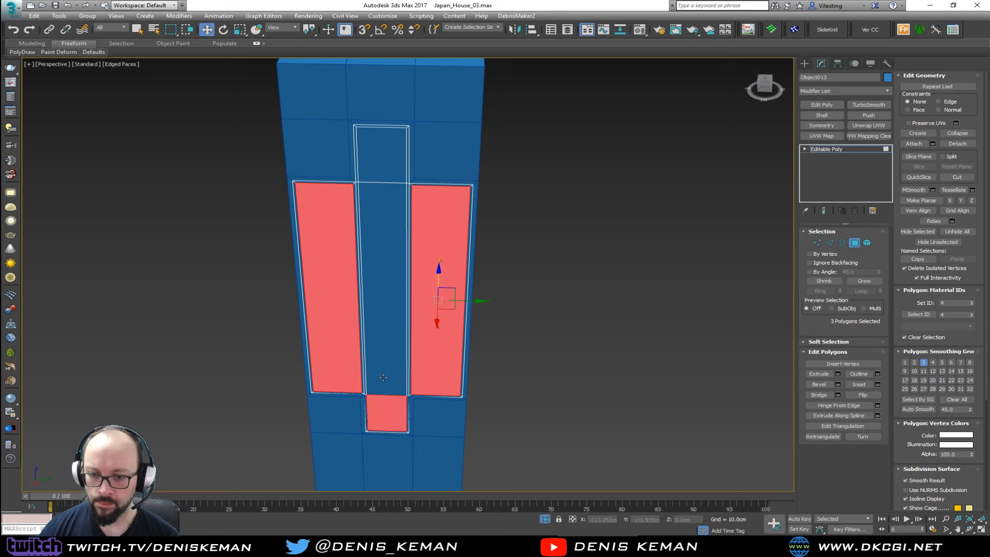
left_click(363, 186, "ctrl")
left_click(370, 171, "ctrl")
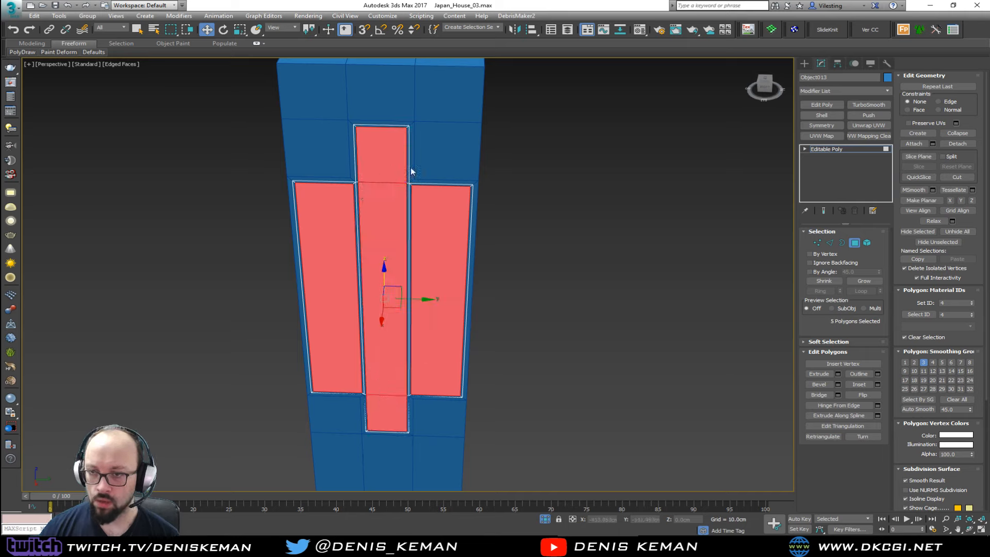
left_click(957, 144)
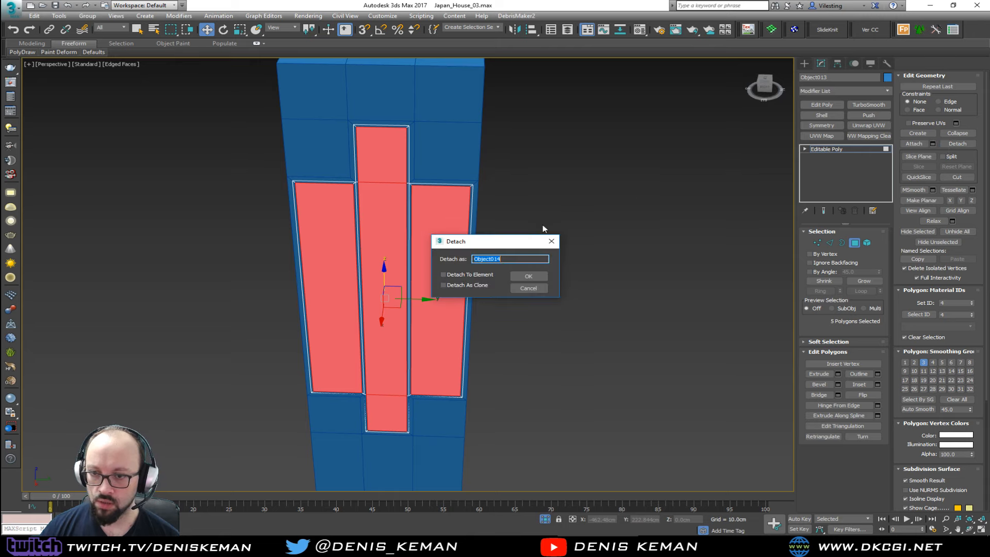
left_click(479, 284)
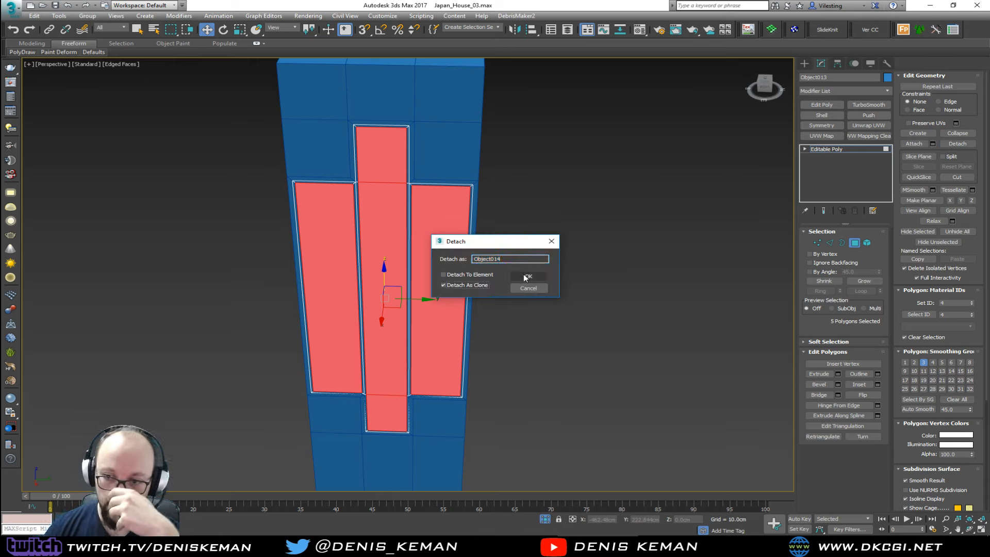
left_click(526, 277)
key("4")
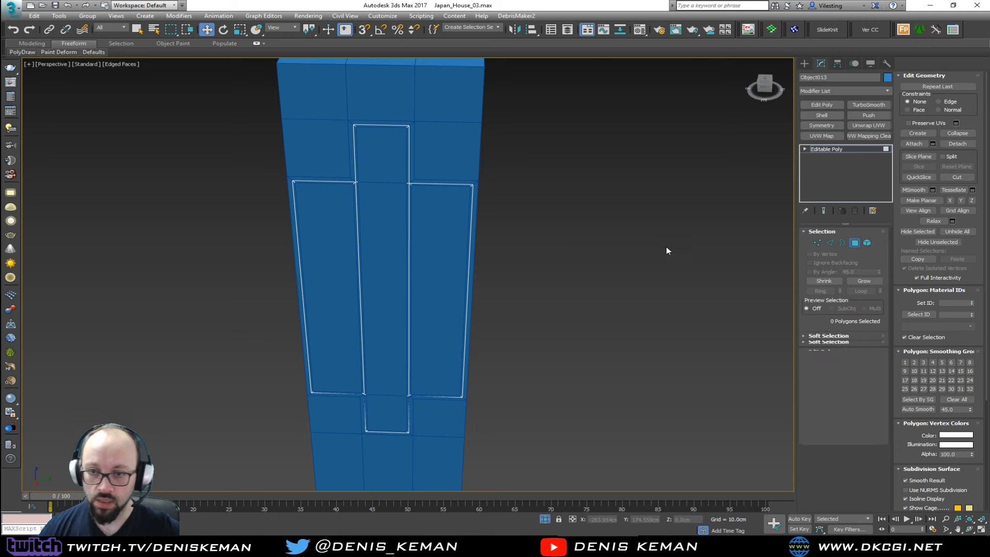
Isolate the cross panel that carries the 1 cm frame strips.
middle_click_drag(449, 238, 416, 237, "alt")
key("alt+q")
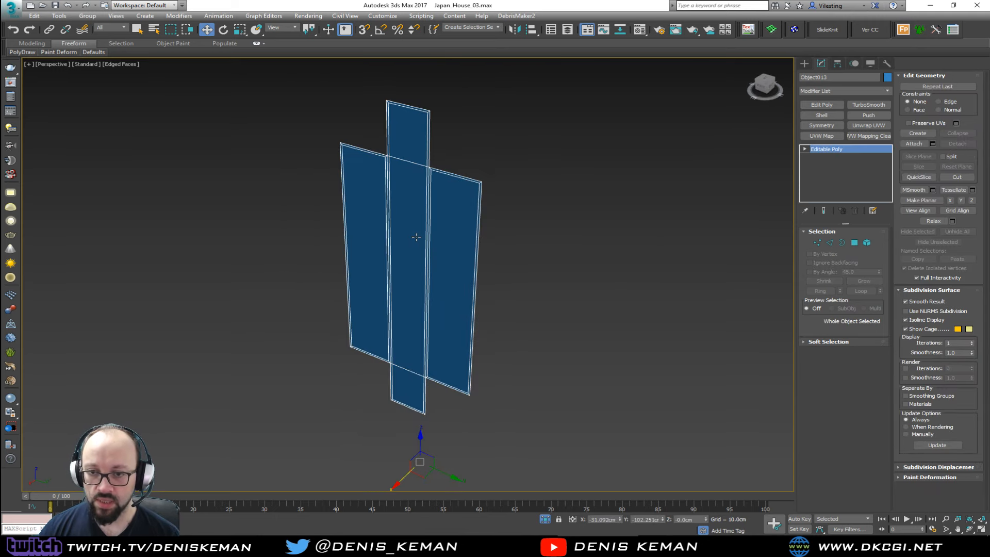
right_click(459, 249)
left_click(493, 176)
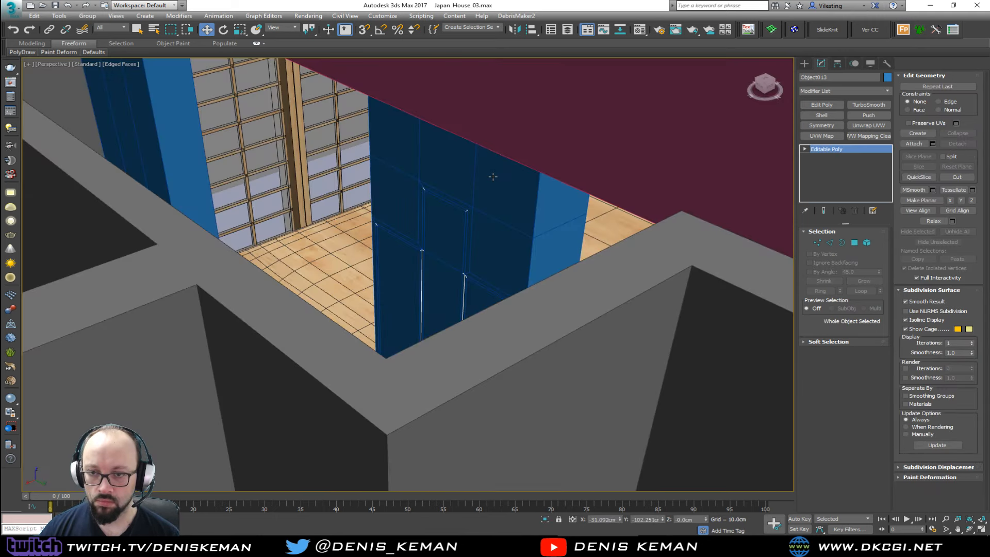
key("alt+q")
Delete the cross panel's five large inner polygons, leaving only the thin frame strips.
key("4")
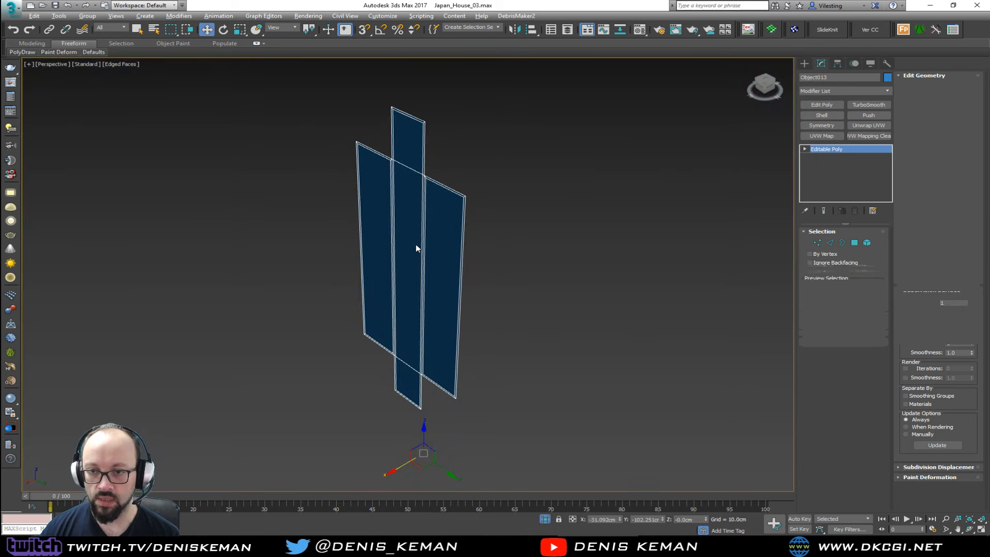
middle_click_drag(462, 245, 396, 243, "alt")
left_click(360, 247)
left_click(402, 248, "ctrl")
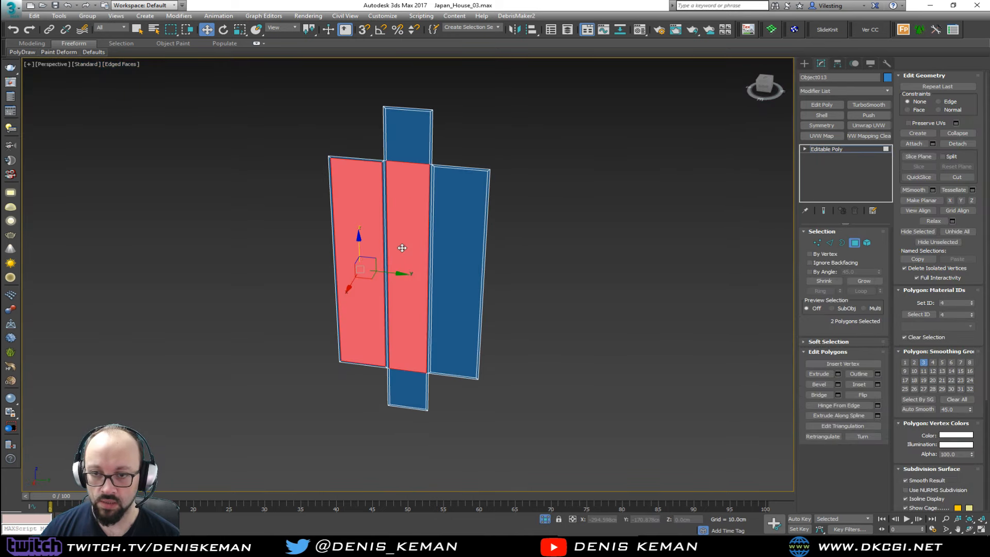
left_click(449, 247, "ctrl")
left_click(407, 141, "ctrl")
left_click(401, 382, "ctrl")
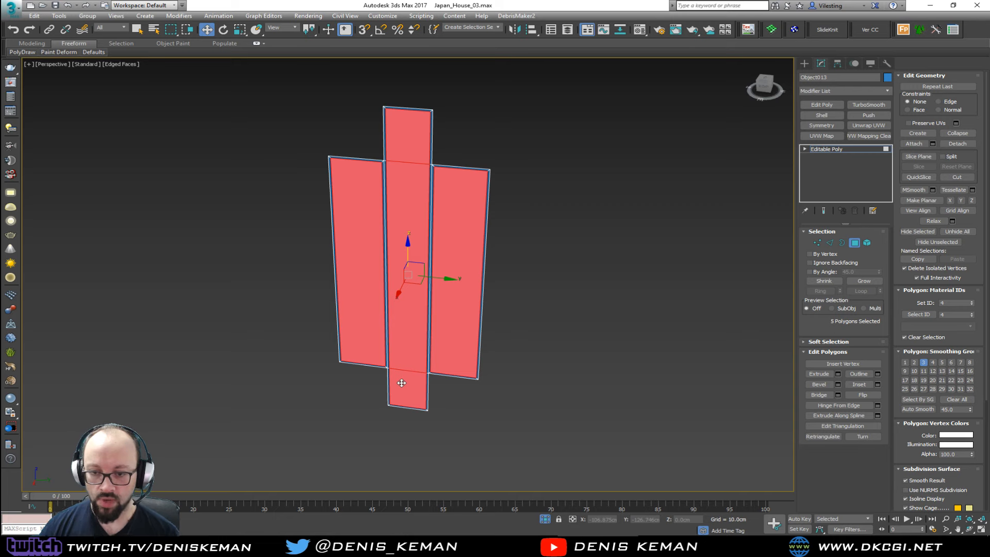
key("Delete")
left_click(854, 242)
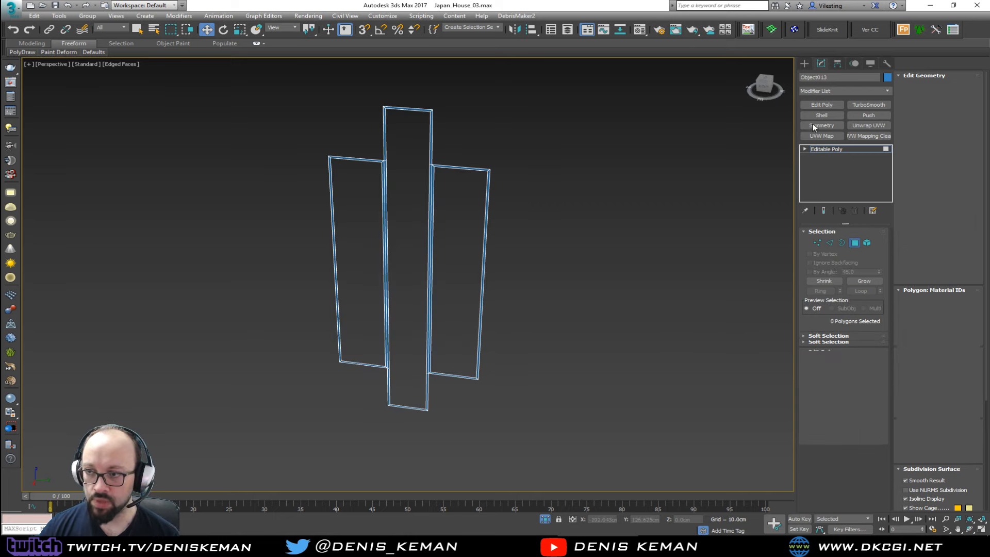
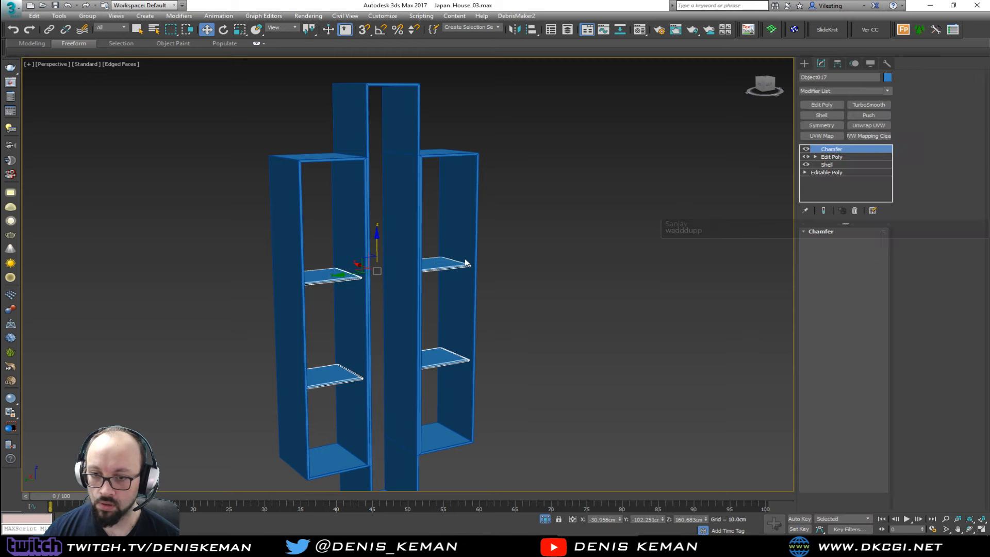
Set the shelves' chamfer amount to 0.1 cm and switch the operation to Quad Chamfer.
key("z")
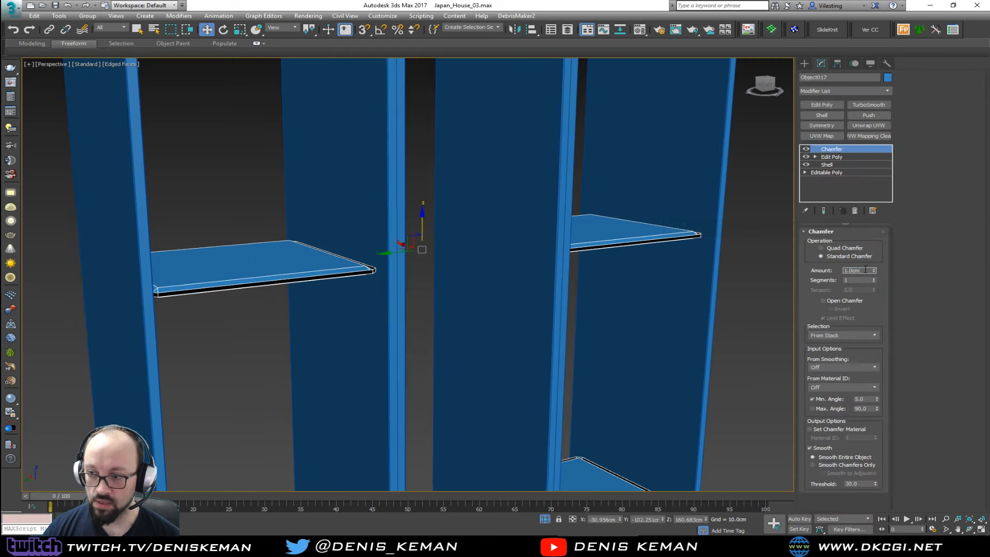
type("0.1")
key("Return")
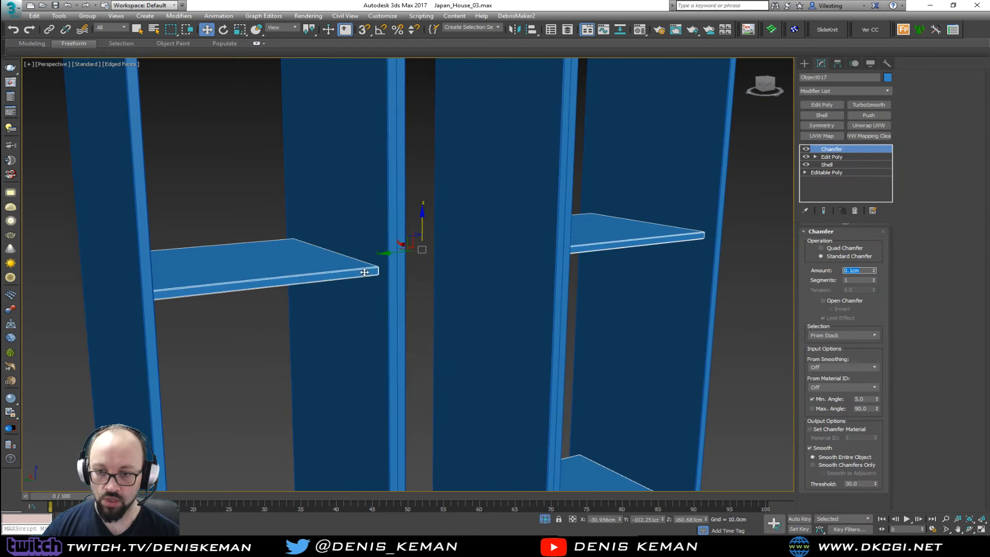
scroll(364, 271, "up", 4)
middle_click_drag(394, 278, 433, 297)
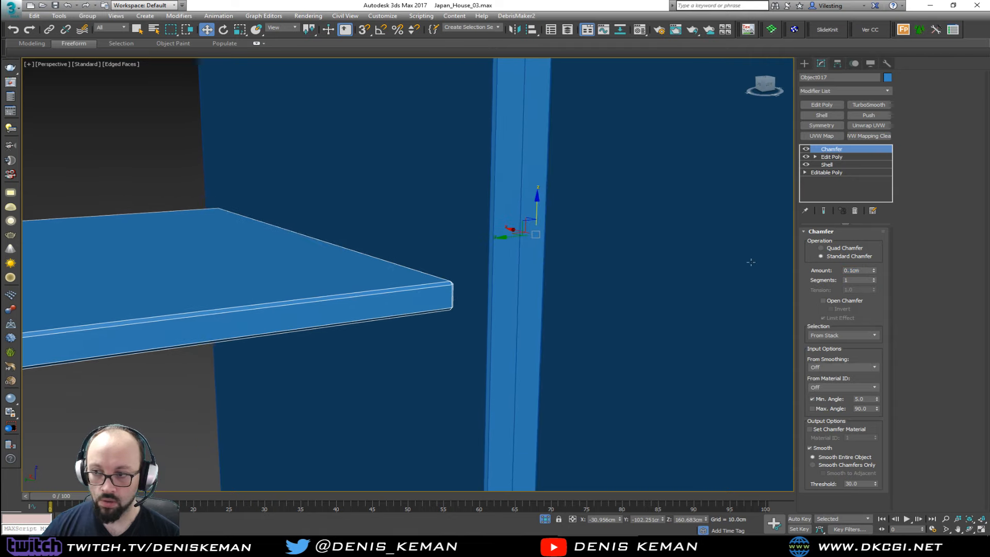
left_click(821, 248)
middle_click_drag(660, 272, 428, 286, "alt")
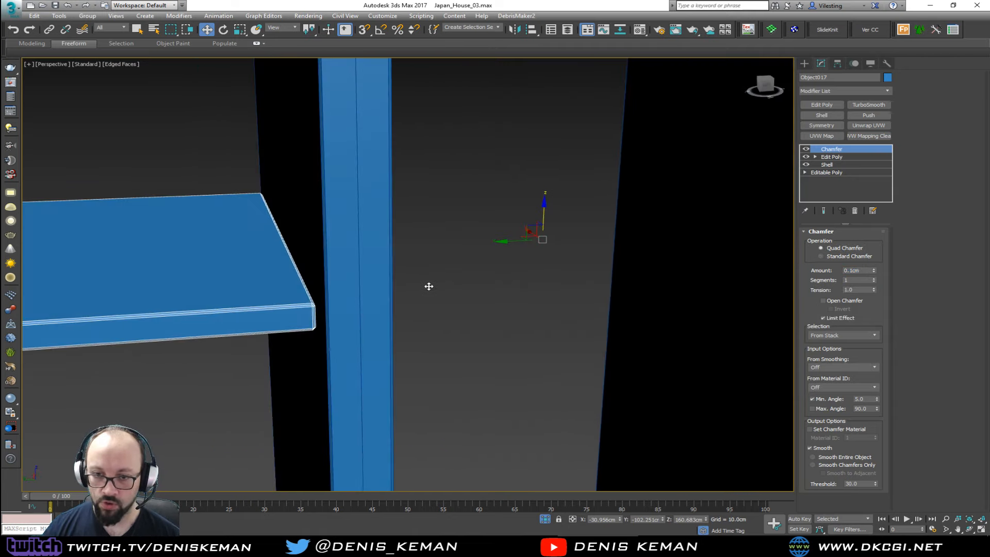
key("F4")
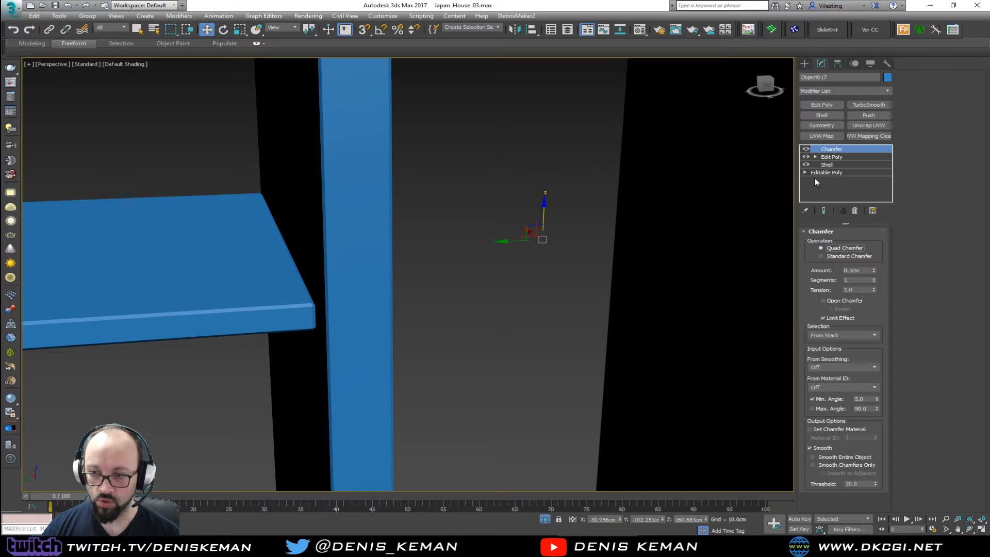
Change the object colour of the cross-shaped cabinet frame around the shelves from blue to grey.
left_click(549, 260)
mouse_move(548, 260)
middle_mouse_down()
mouse_move(411, 268)
mouse_move(548, 270)
mouse_move(536, 271)
middle_mouse_up()
scroll(413, 268, "down", 6)
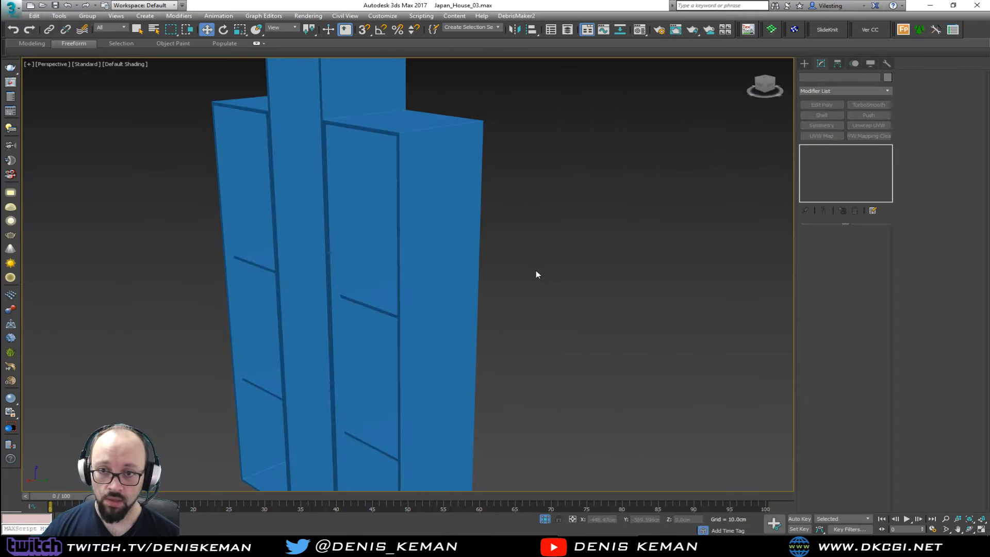
left_click(411, 190)
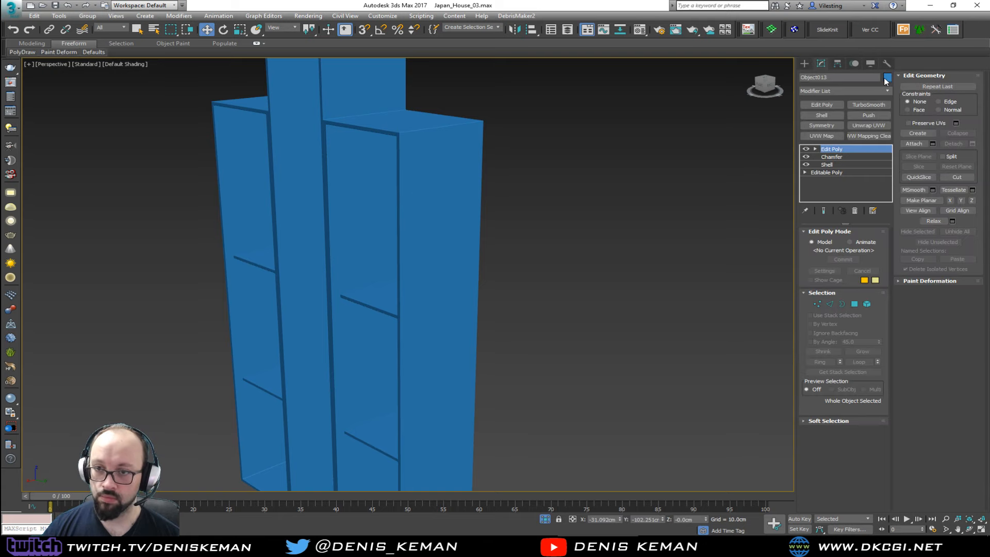
left_click(886, 78)
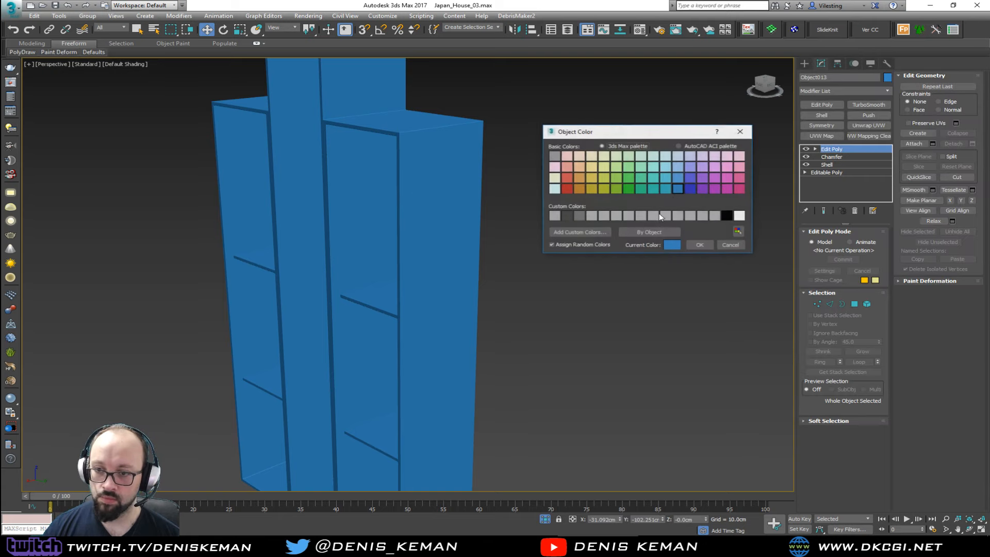
left_click(693, 247)
Change the shelves' object colour to dark grey and bring the rest of the scene back by ending isolation.
left_click(376, 296)
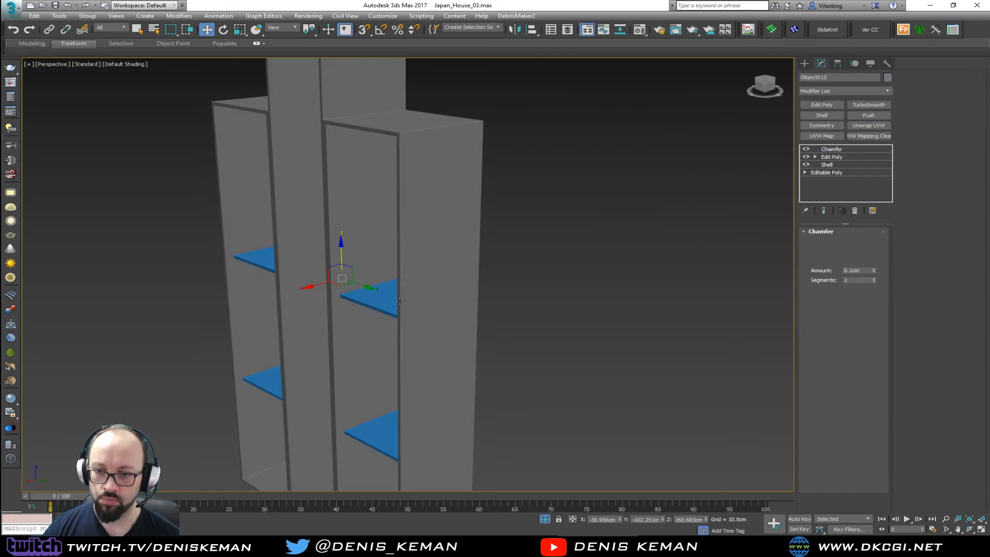
left_click(887, 78)
left_click(678, 189)
left_click(696, 245)
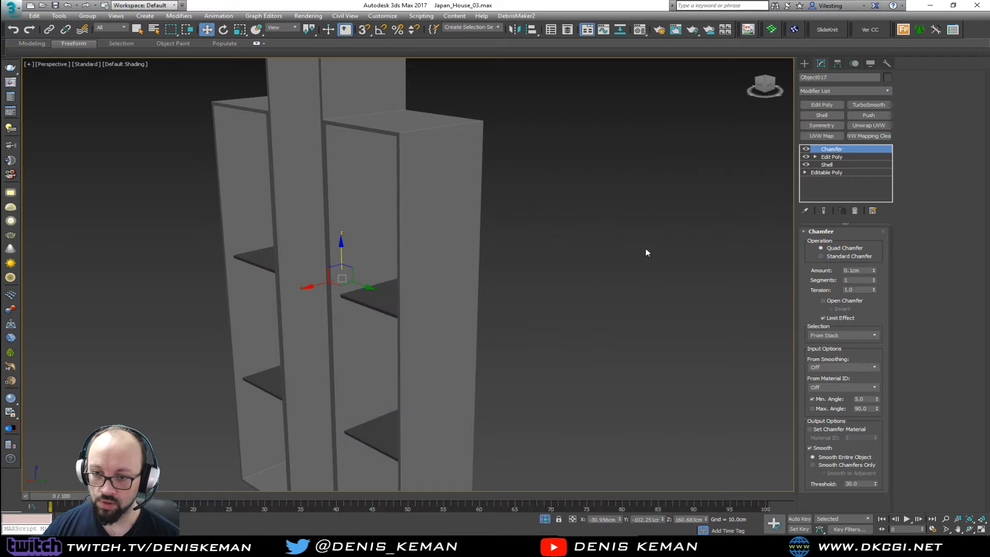
middle_click_drag(646, 249, 514, 237, "alt")
right_click(543, 252)
left_click(571, 177)
Rename the pink ceiling box as Recessed_Ceiling and hide it.
left_click(514, 237)
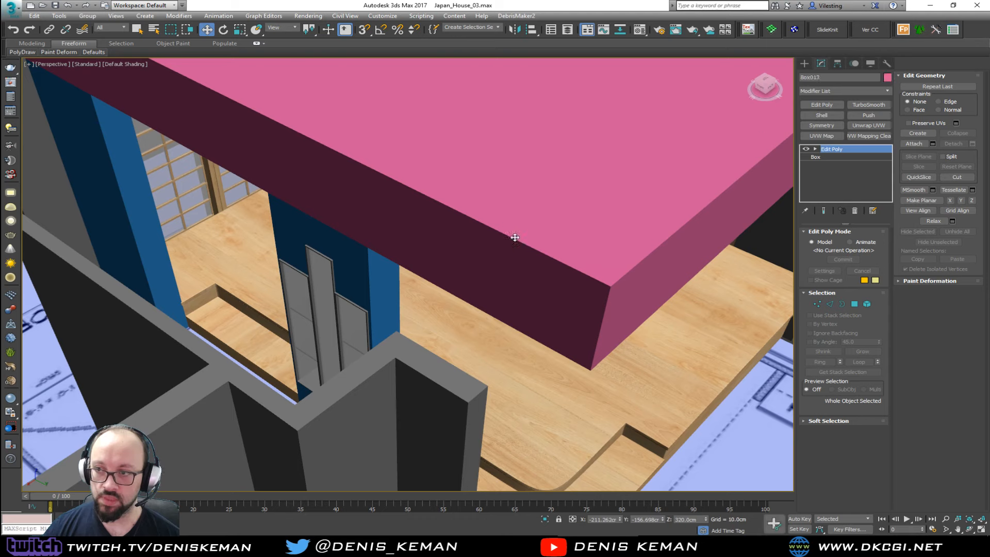
left_click(836, 77)
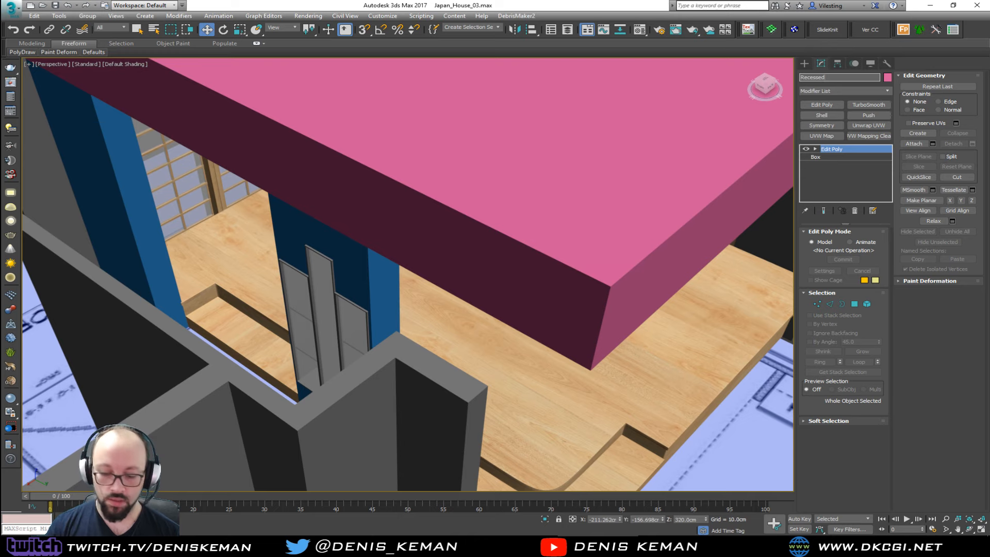
key("Return")
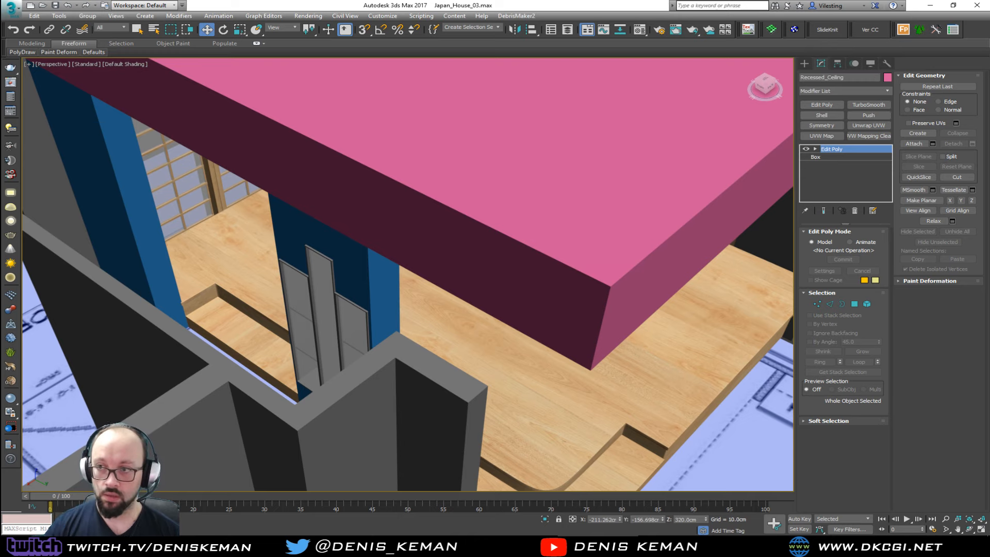
right_click(578, 131)
left_click(616, 104)
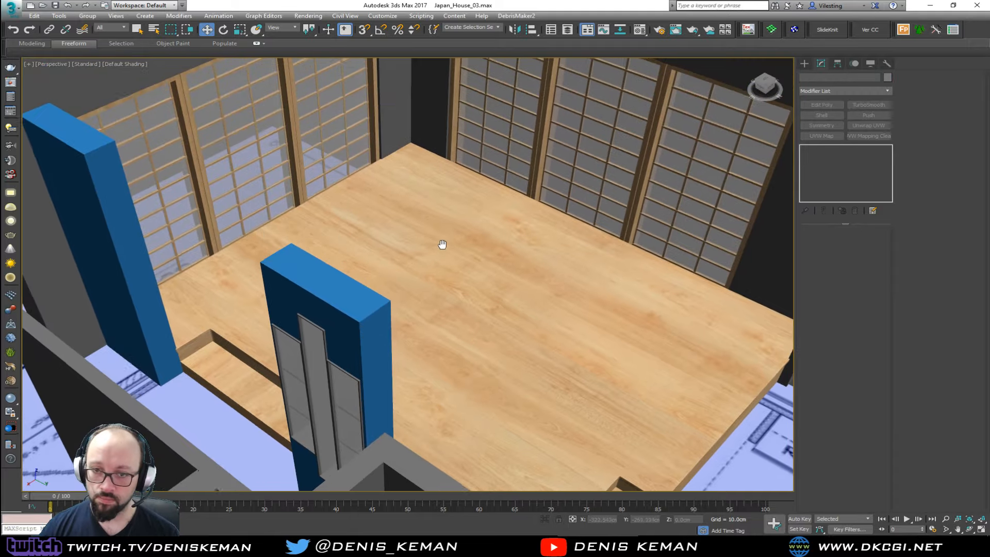
Isolate the blue pillar that surrounds the framed cross-shaped cabinet, with its edges displayed.
middle_click_drag(443, 245, 591, 303, "alt")
scroll(364, 221, "down", 2)
scroll(459, 283, "up", 3)
middle_click_drag(470, 305, 395, 294)
left_click(395, 294)
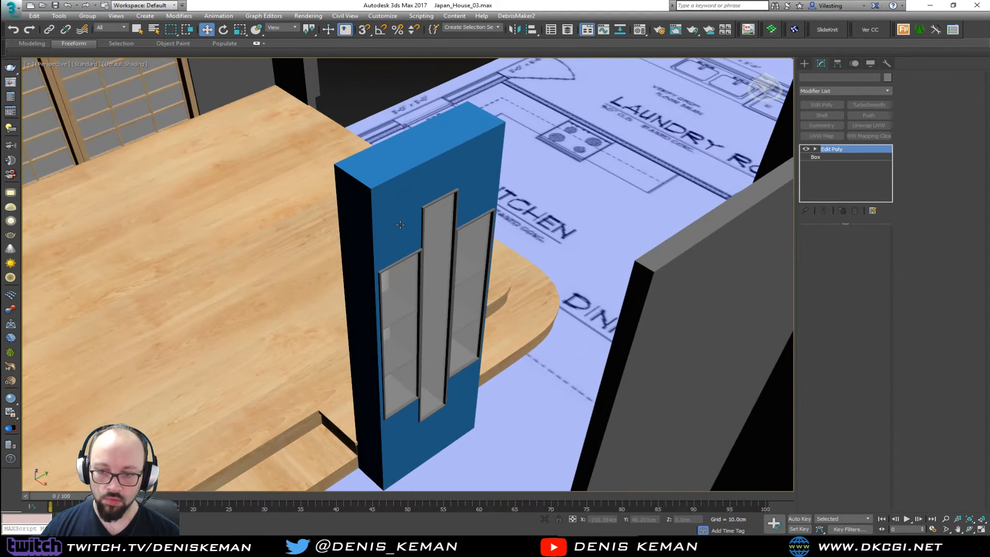
scroll(400, 224, "up", 5)
key("F4")
scroll(397, 232, "down", 2)
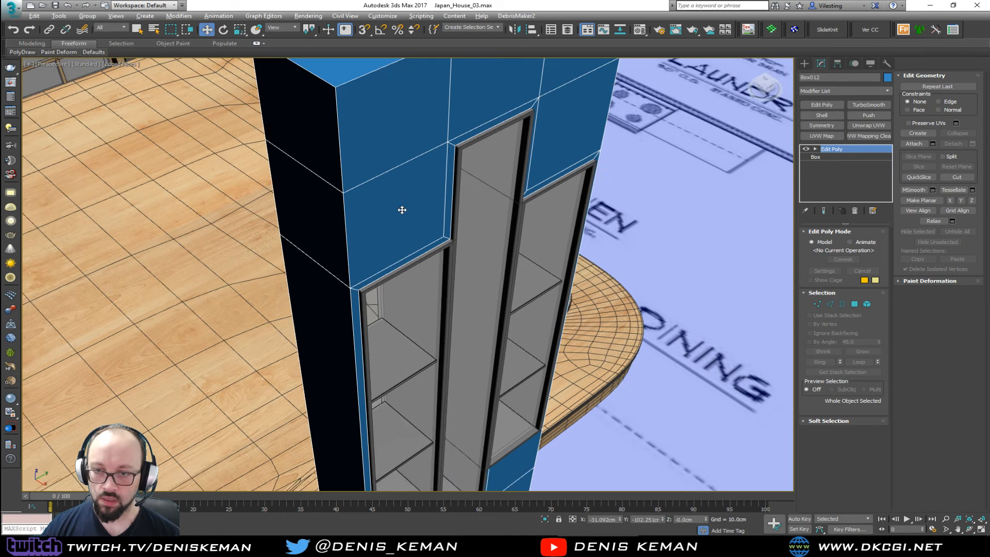
key("alt+q")
middle_click_drag(399, 248, 392, 199, "alt")
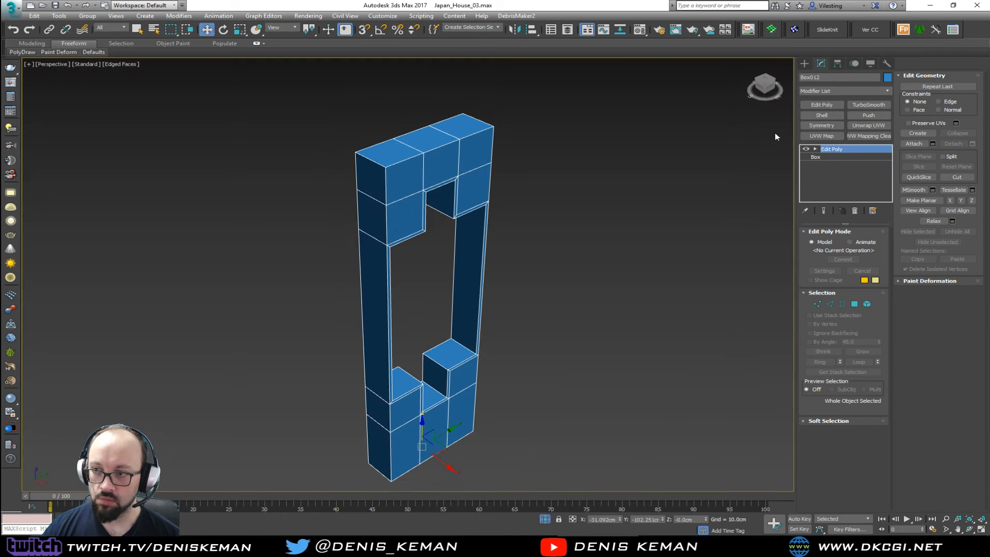
Add a Chamfer modifier with a 0.1 cm amount to the isolated pillar and end isolation.
left_click(806, 98)
key("c")
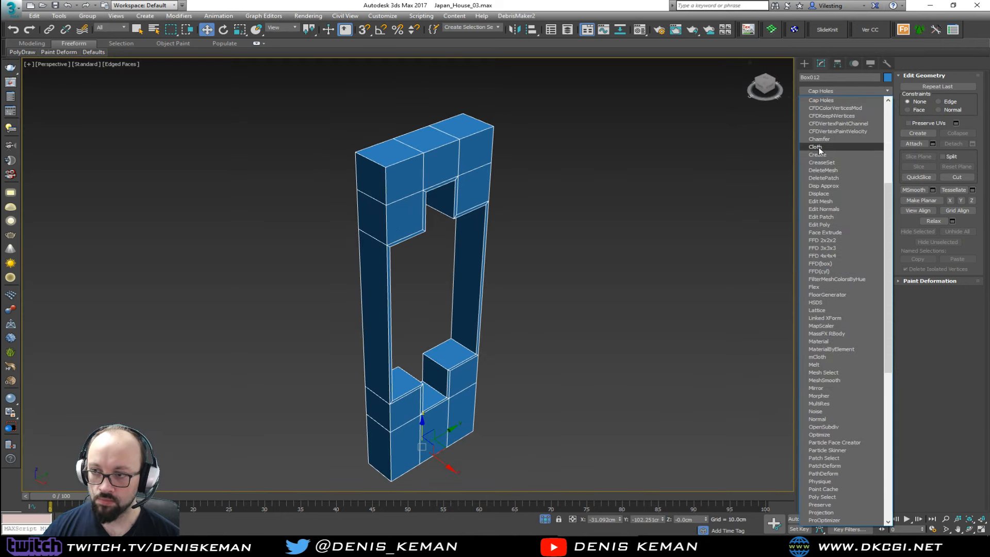
left_click(819, 139)
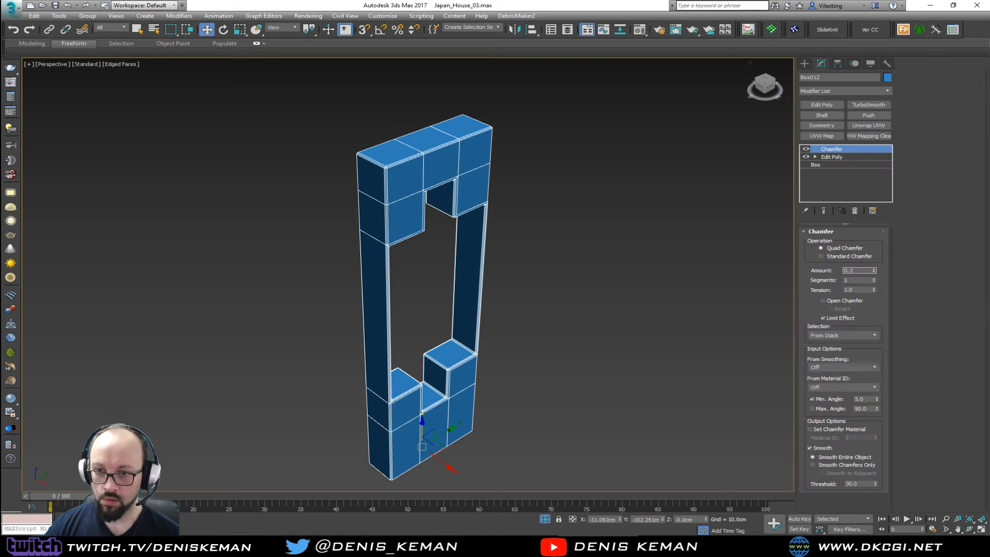
key("Return")
scroll(382, 248, "up", 10)
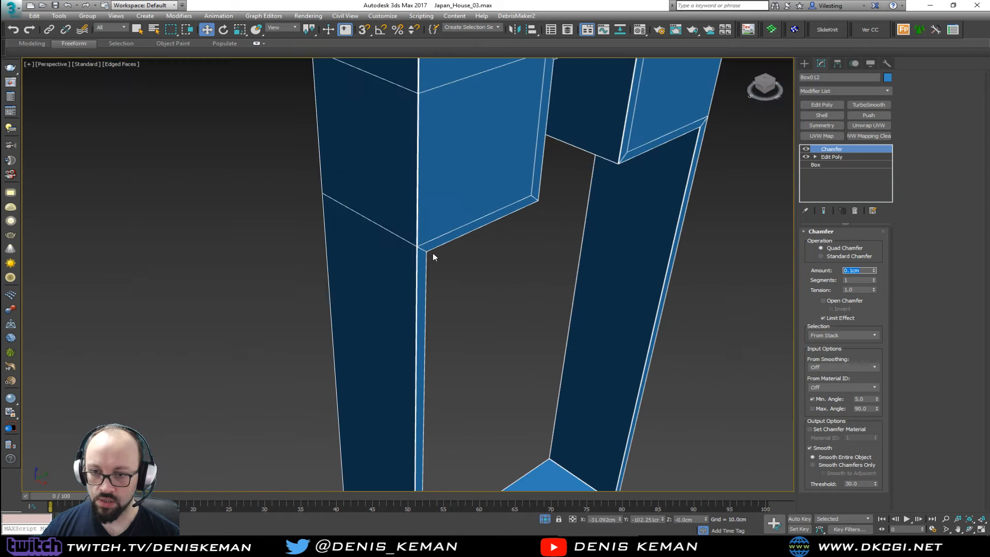
middle_click_drag(433, 256, 491, 178, "alt")
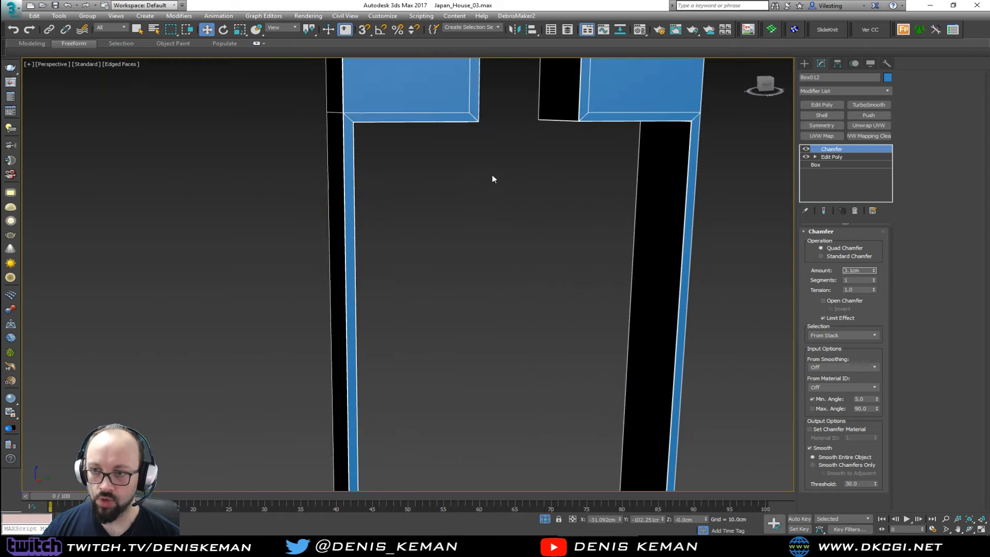
middle_click_drag(541, 156, 525, 218)
key("F3")
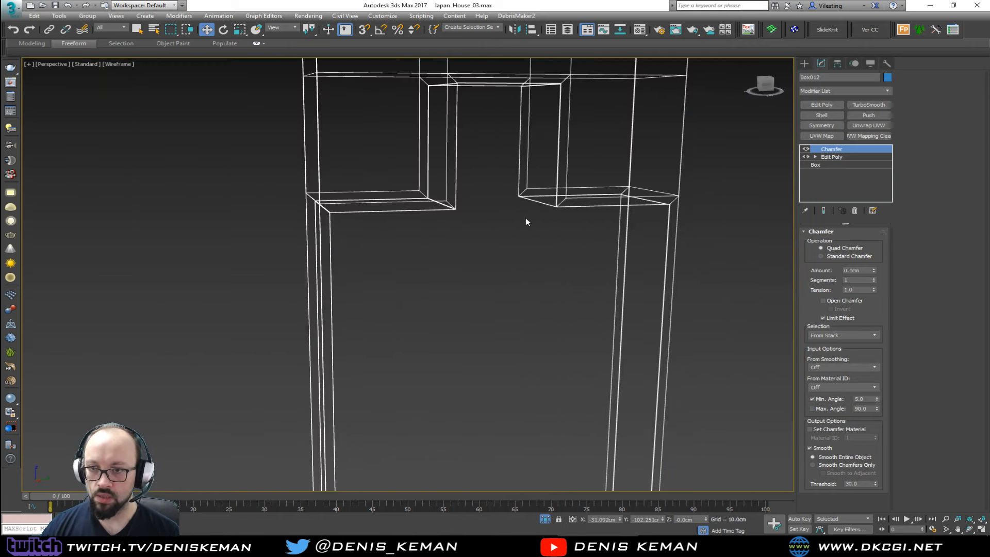
key("F3")
middle_click_drag(535, 252, 512, 253, "alt")
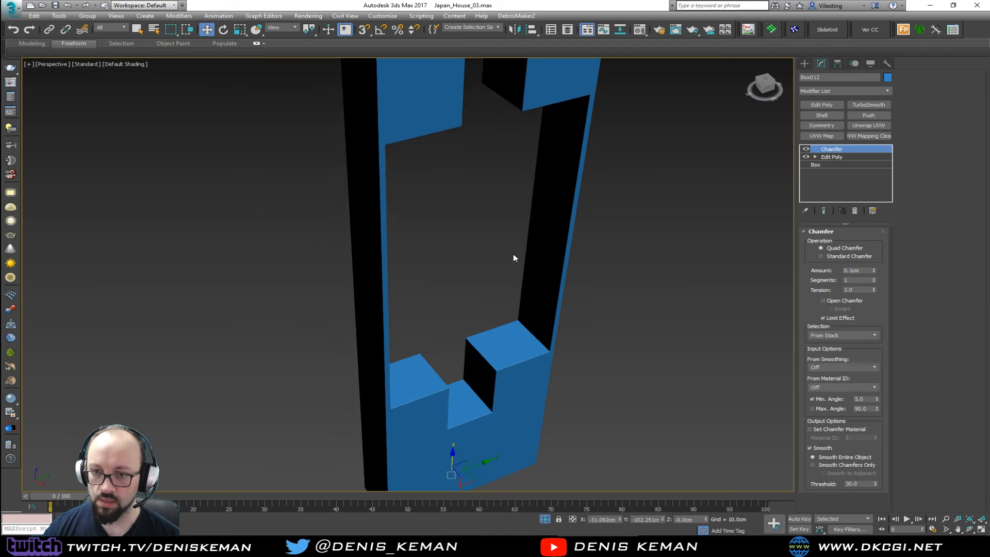
right_click(448, 136)
left_click(482, 66)
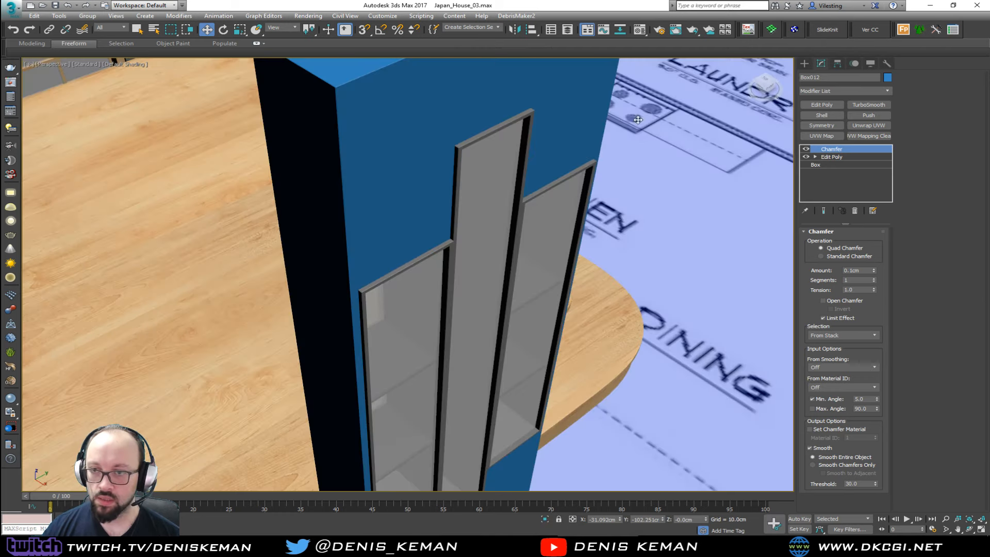
Change the object colour of the pillar around the cabinet to dark grey.
left_click(888, 77)
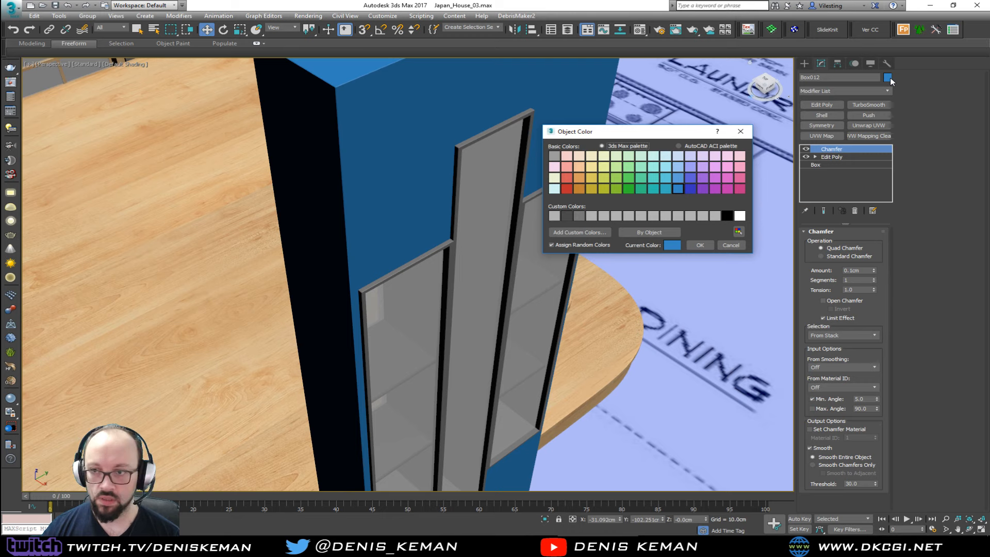
left_click(570, 218)
left_click(701, 245)
mouse_move(564, 299)
middle_mouse_down()
mouse_move(591, 222)
mouse_move(578, 247)
mouse_move(480, 245)
mouse_move(474, 201)
mouse_move(490, 242)
mouse_move(391, 233)
mouse_move(299, 196)
mouse_move(349, 202)
mouse_move(380, 226)
mouse_move(483, 234)
middle_mouse_up()
key("F4")
scroll(591, 222, "down", 2)
key("F4")
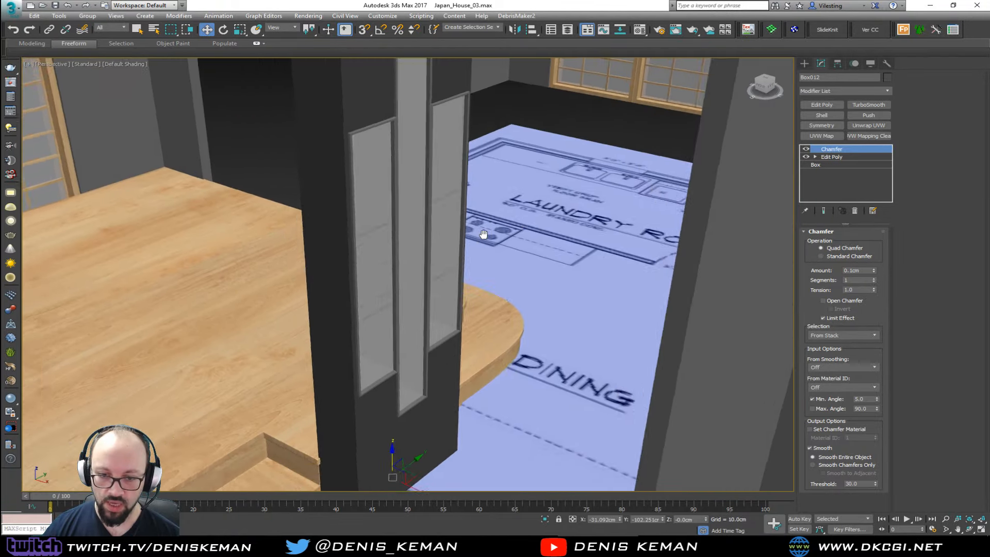
key("shift+z")
key("shift+z")
key("shift+z")
key("shift+z")
key("shift+z")
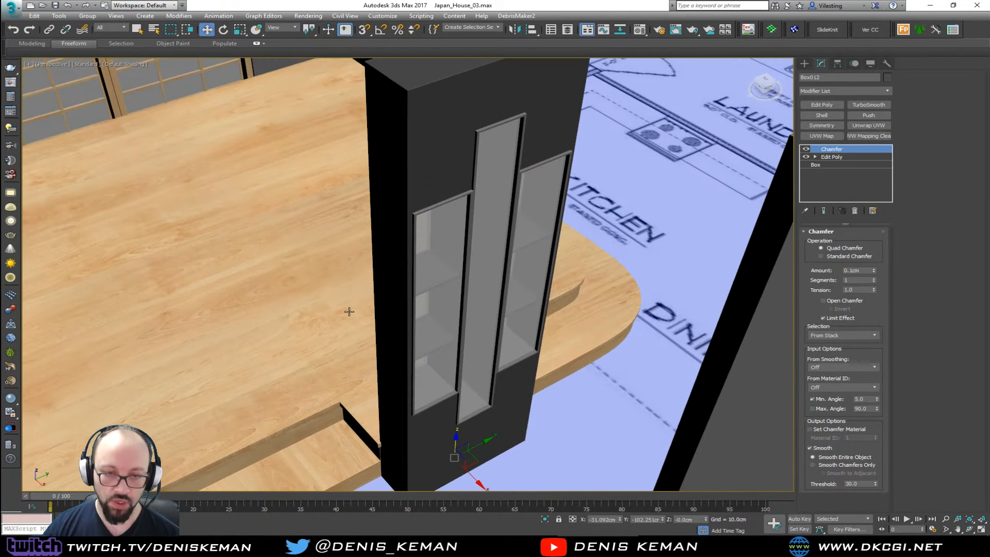
Assign Maple_Material to the pillar around the cross-shaped cabinet.
key("m")
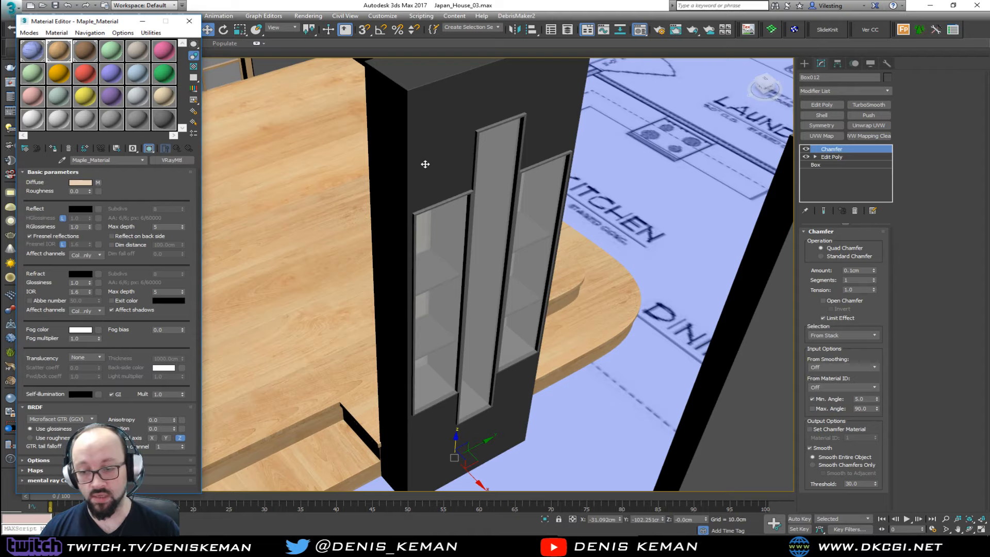
middle_click_drag(425, 164, 434, 193, "alt")
key("F4")
left_click(61, 54)
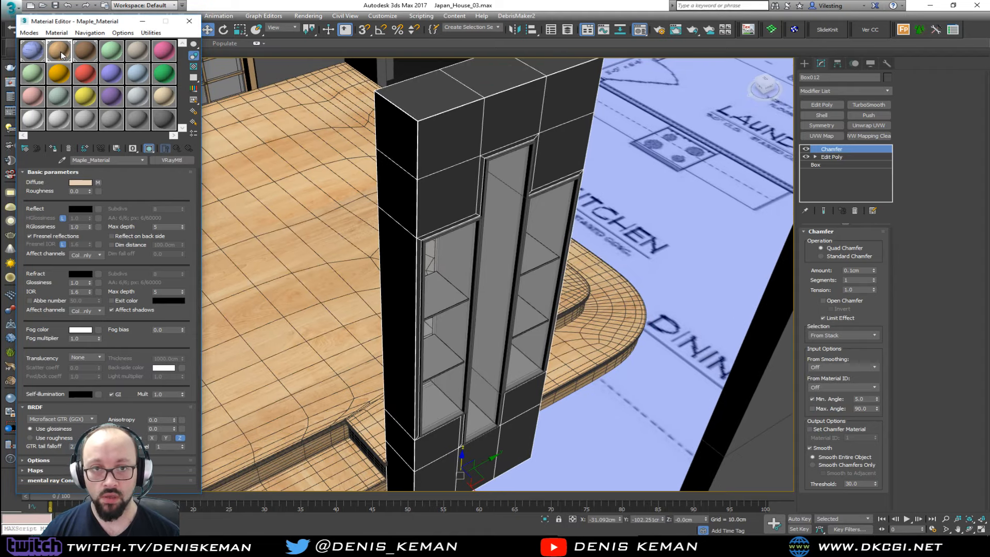
left_click(52, 148)
middle_click_drag(437, 233, 394, 229, "alt")
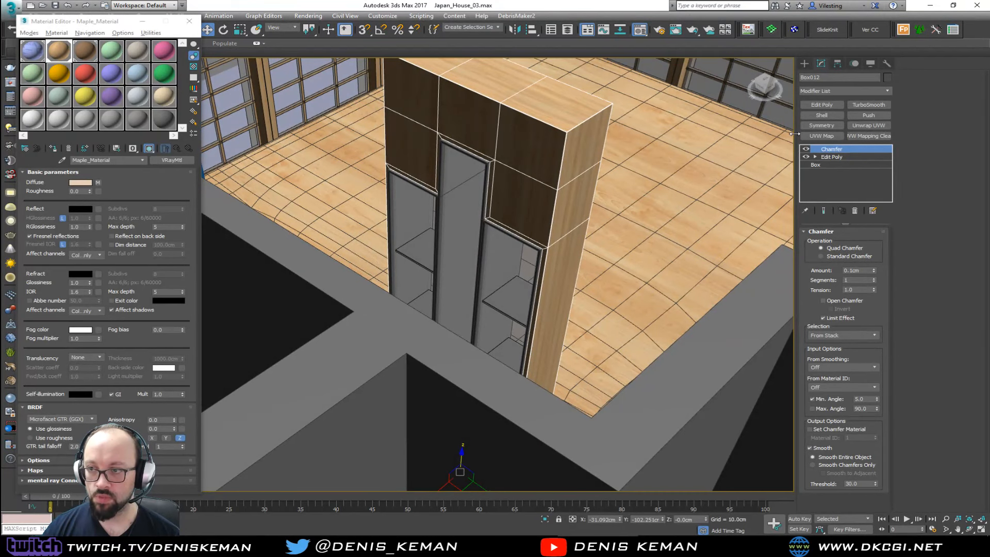
Add a UVW Map modifier to the pillar with Box mapping and length, width and height of 100 cm, closing the Material Editor.
left_click(821, 136)
left_click(840, 284)
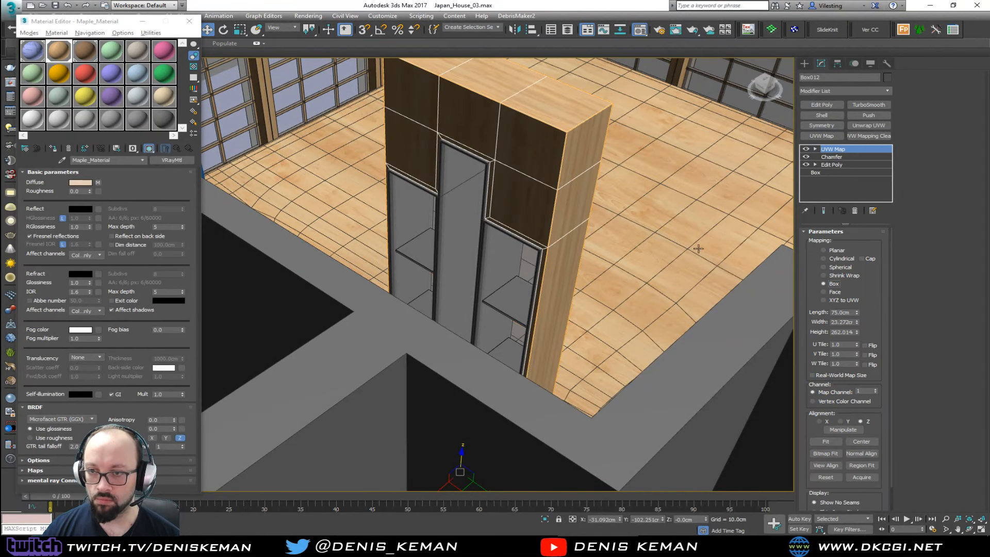
scroll(667, 266, "up", 3)
double_click(831, 311)
type("100")
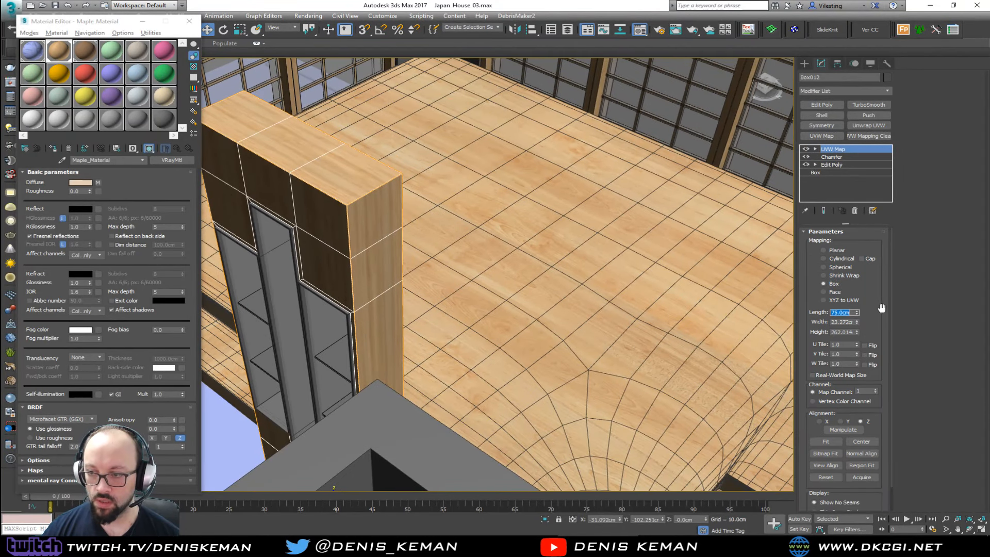
key("Tab")
type("100")
key("Tab")
type("100")
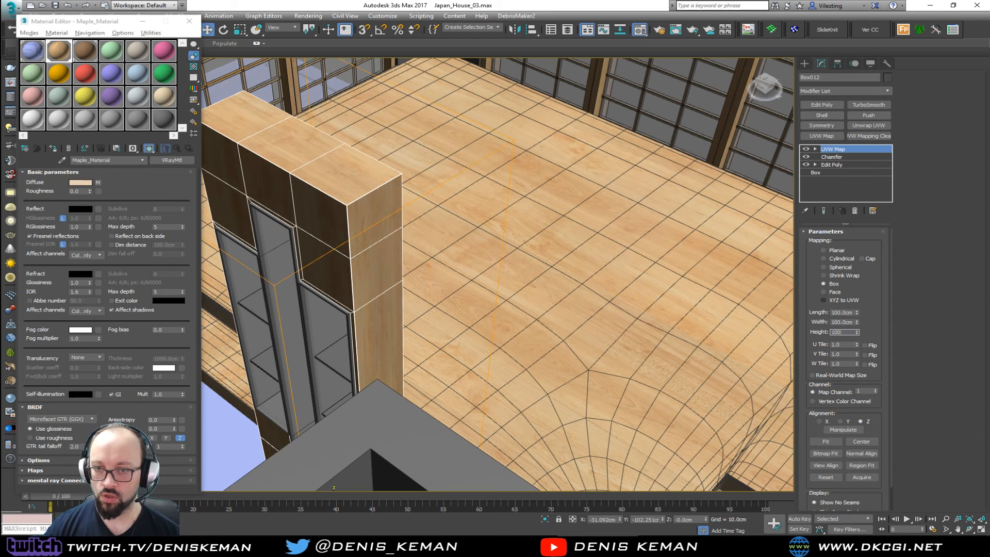
key("Return")
middle_click_drag(452, 231, 340, 215, "alt")
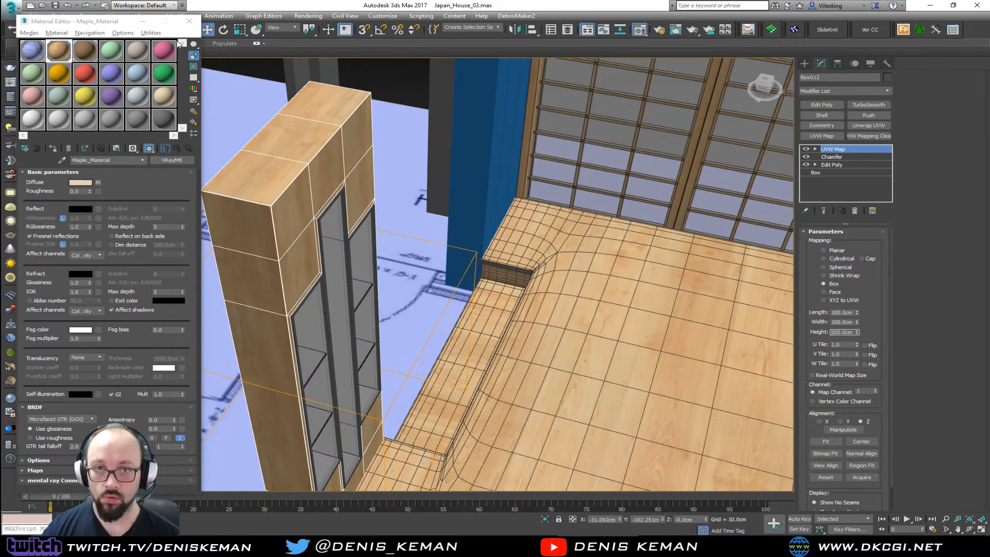
left_click(189, 21)
Hide the grey walls beside the elevated room and turn off the edge display.
scroll(463, 226, "down", 5)
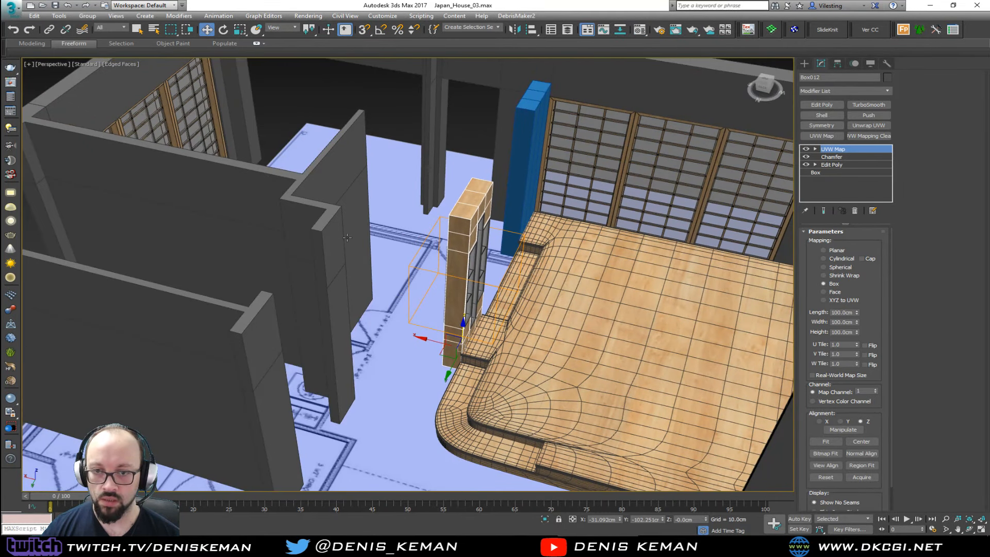
left_click(330, 231)
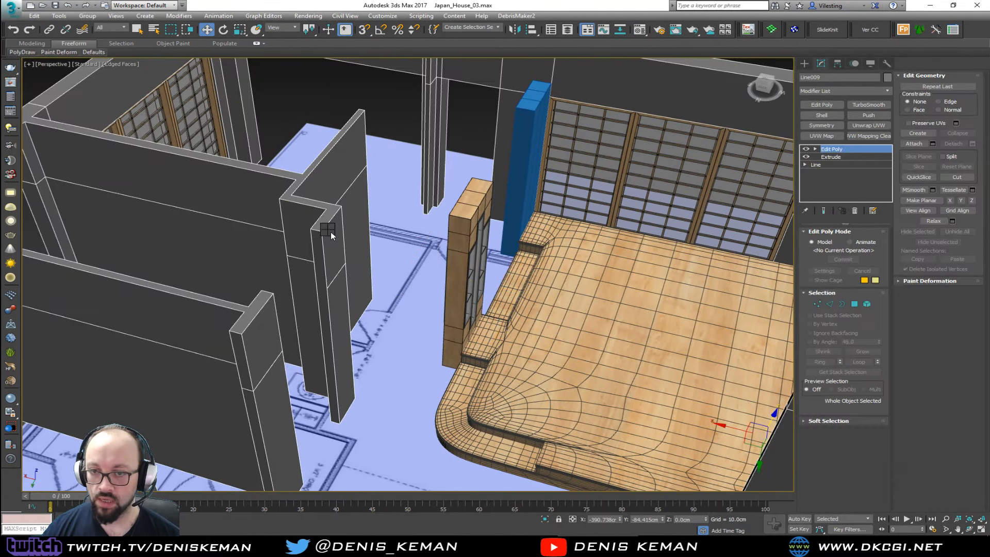
right_click(329, 231)
left_click(362, 206)
middle_click_drag(362, 211, 412, 206)
scroll(412, 237, "up", 5)
key("F4")
scroll(411, 236, "down", 4)
scroll(431, 223, "up", 4)
scroll(413, 223, "down", 4)
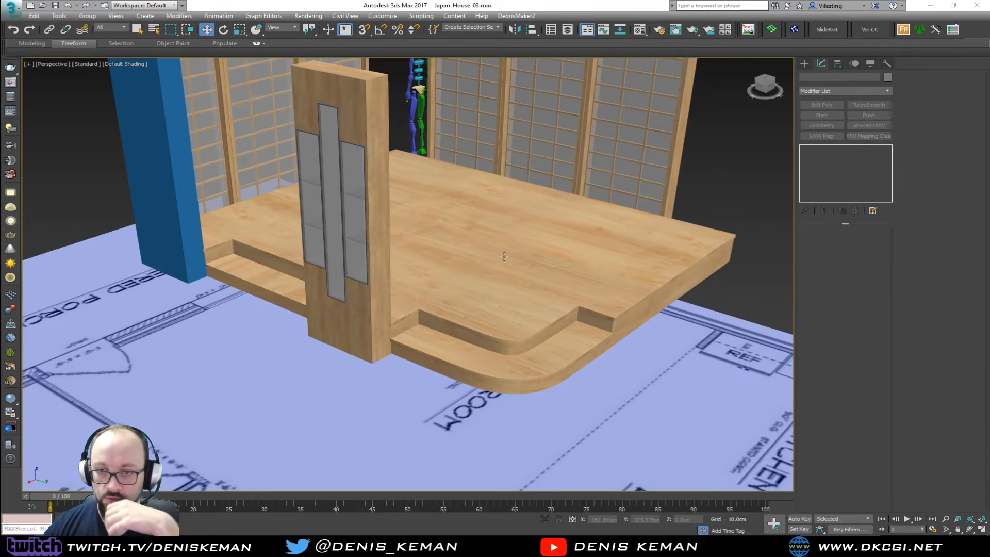
Examine the wooden panels above and below the cross-shaped cabinet in the Living_Room_Idea_01 reference image in Windows Photo Viewer.
left_click_drag(0, 53, 673, 39)
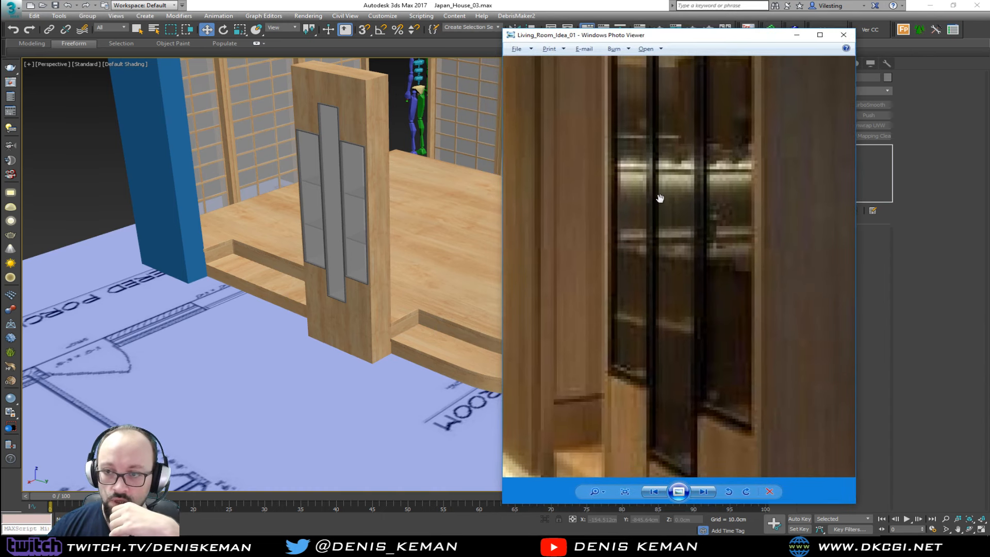
scroll(660, 201, "down", 3)
left_click_drag(643, 176, 657, 306)
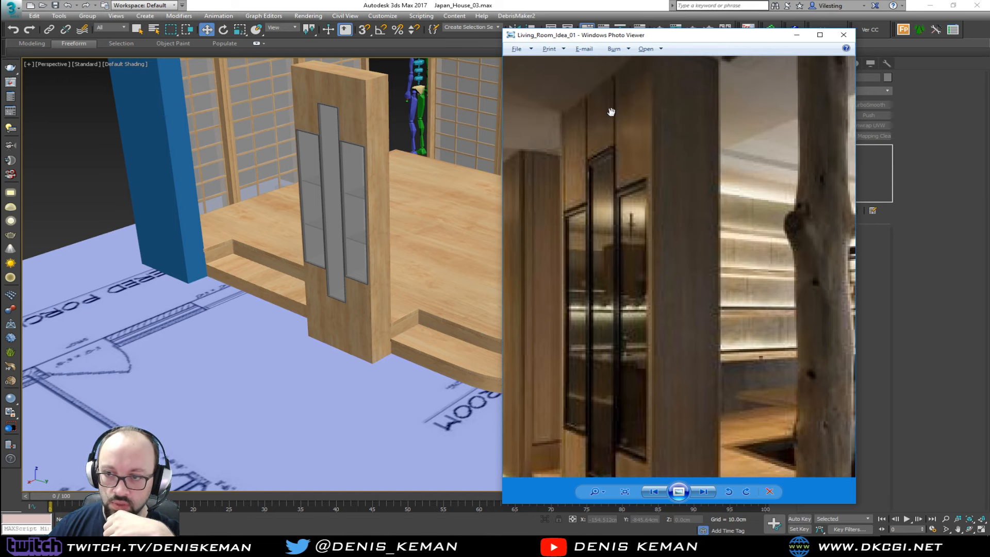
left_click_drag(601, 187, 605, 324)
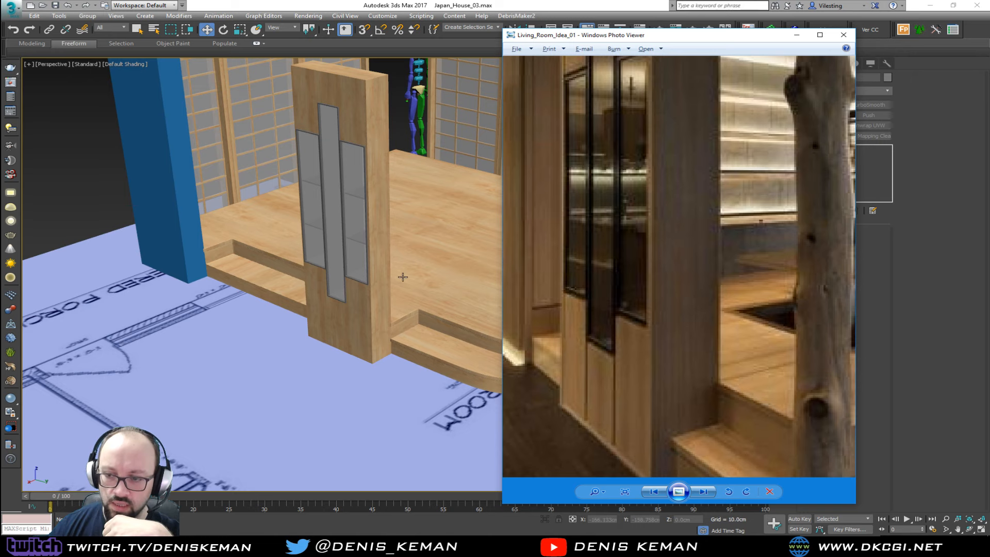
left_click_drag(573, 399, 613, 351)
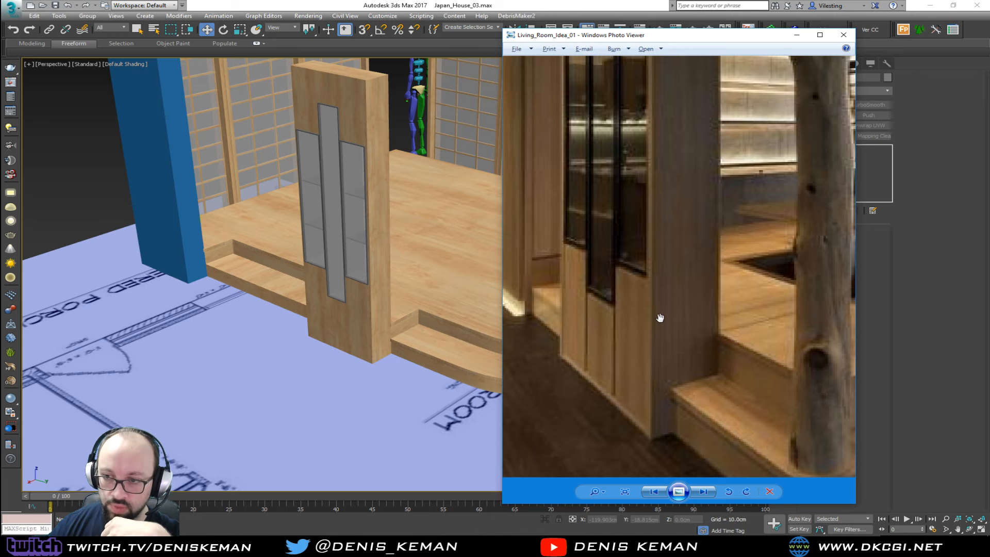
left_click_drag(636, 34, 0, 33)
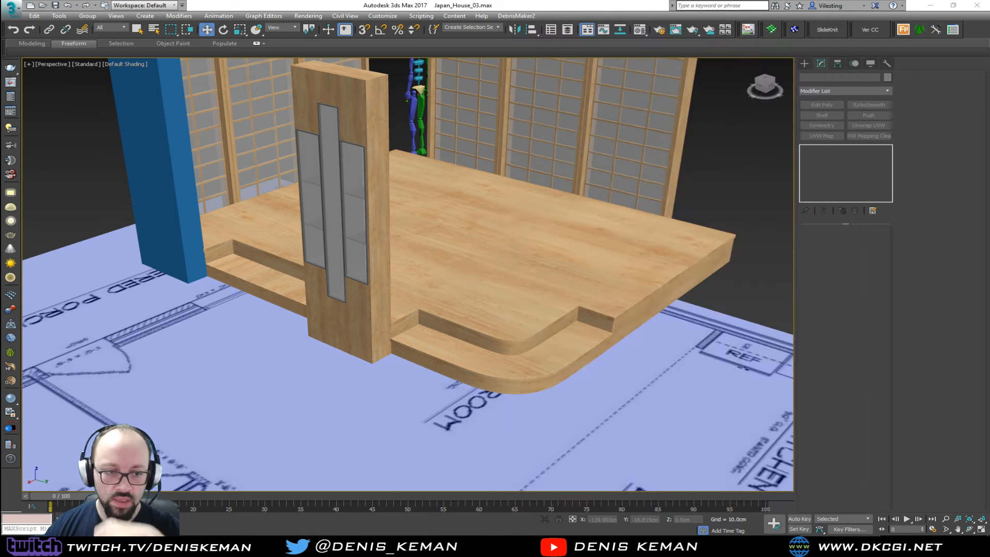
Examine the pillar's front panels and the cabinet frame from several angles, with and without edges displayed.
scroll(412, 276, "up", 2)
middle_click_drag(406, 275, 438, 326)
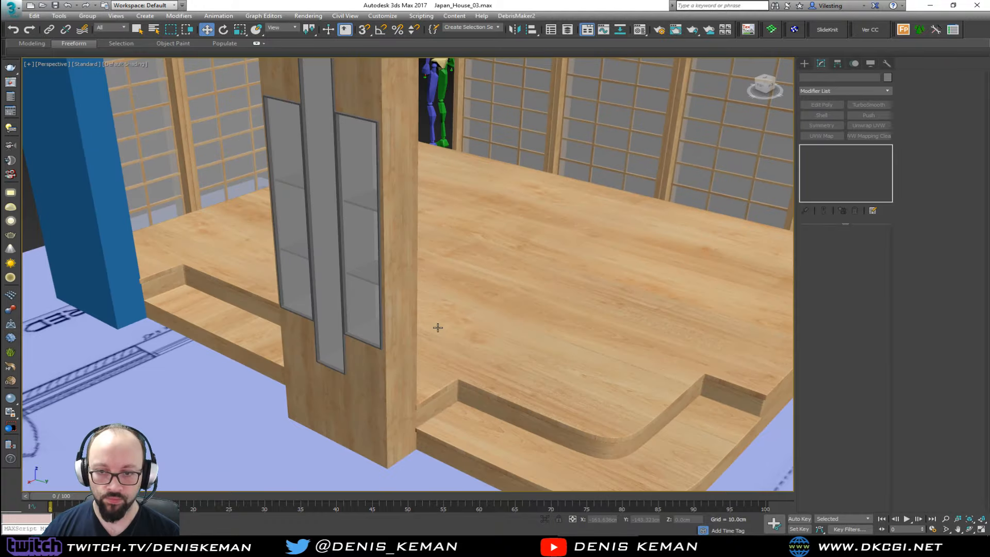
scroll(387, 369, "up", 2)
left_click(372, 379)
key("F4")
middle_click_drag(354, 309, 464, 386)
middle_click_drag(203, 232, 199, 351)
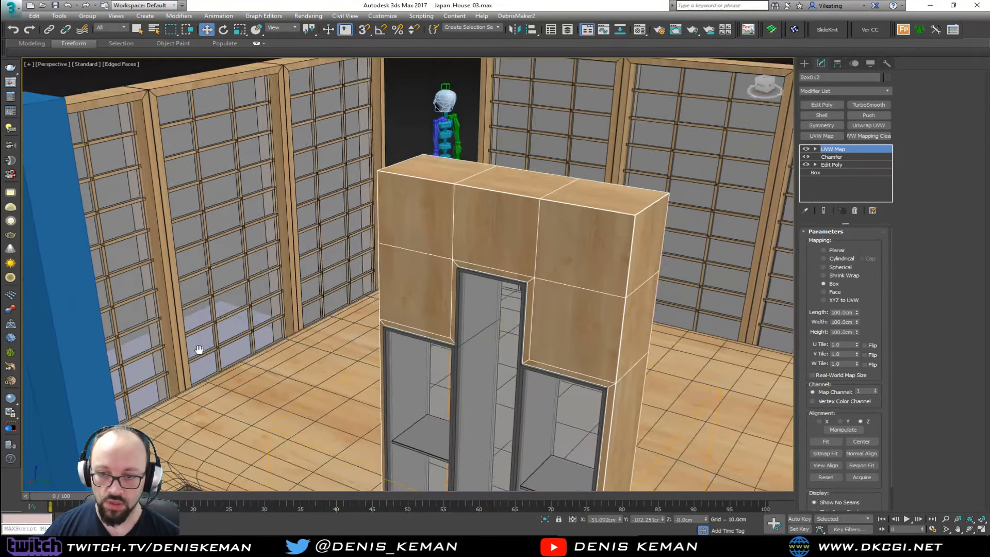
scroll(199, 351, "down", 3)
middle_click_drag(335, 304, 387, 288, "alt")
scroll(396, 226, "up", 5)
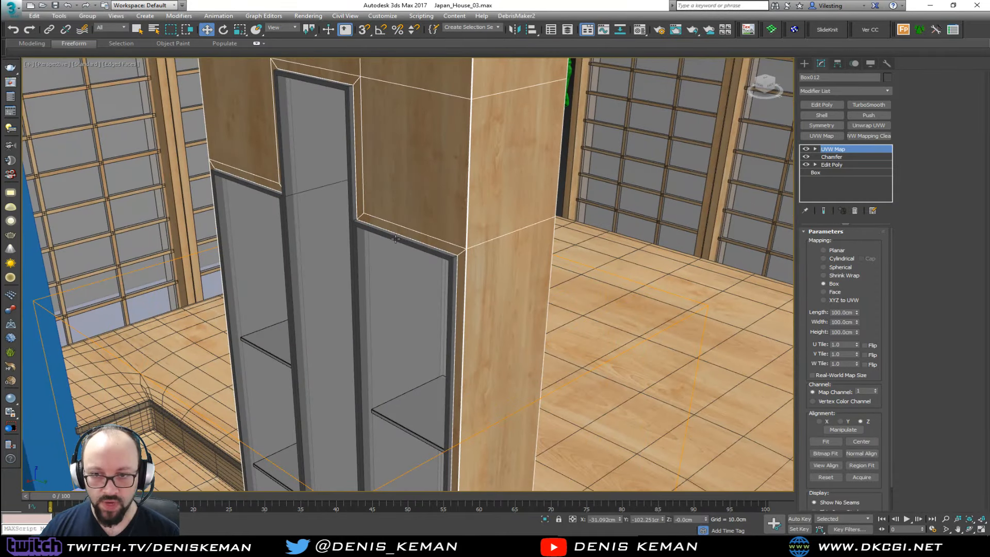
left_click(396, 238)
key("F4")
middle_click_drag(402, 262, 381, 212, "alt")
scroll(365, 267, "down", 3)
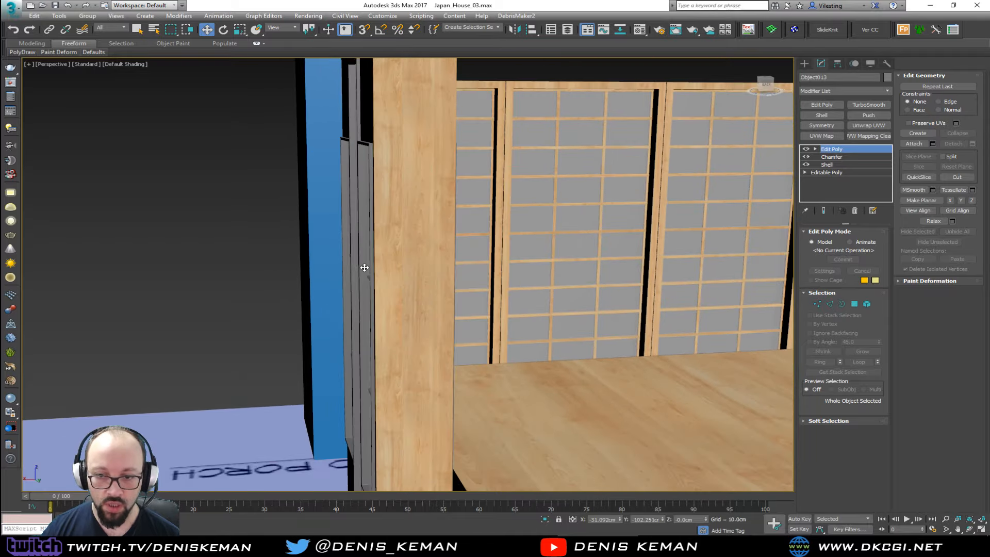
middle_click_drag(364, 267, 438, 168, "alt")
Detach the eight front polygons in the pillar's two outer columns, above and below the cabinet, as a clone.
left_click(415, 229)
key("F4")
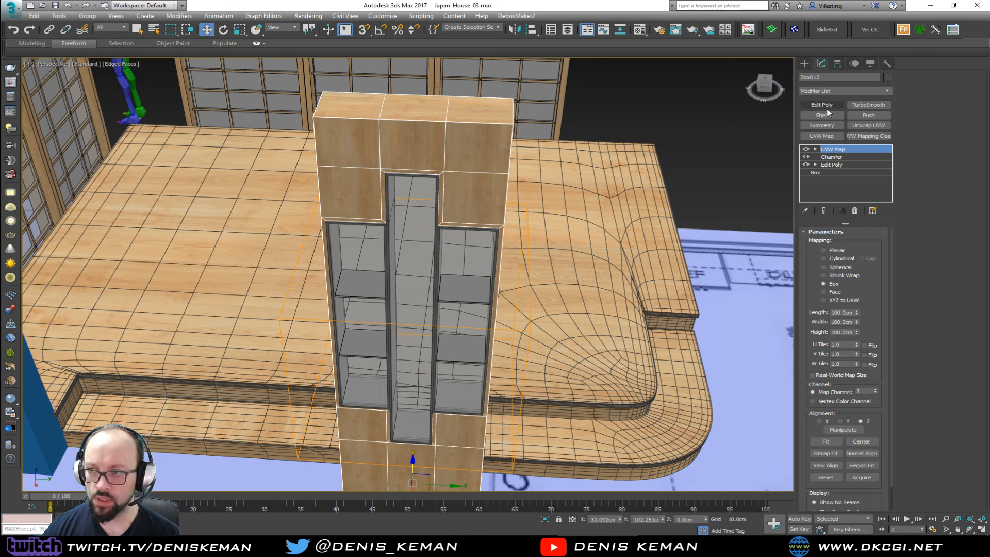
left_click(831, 164)
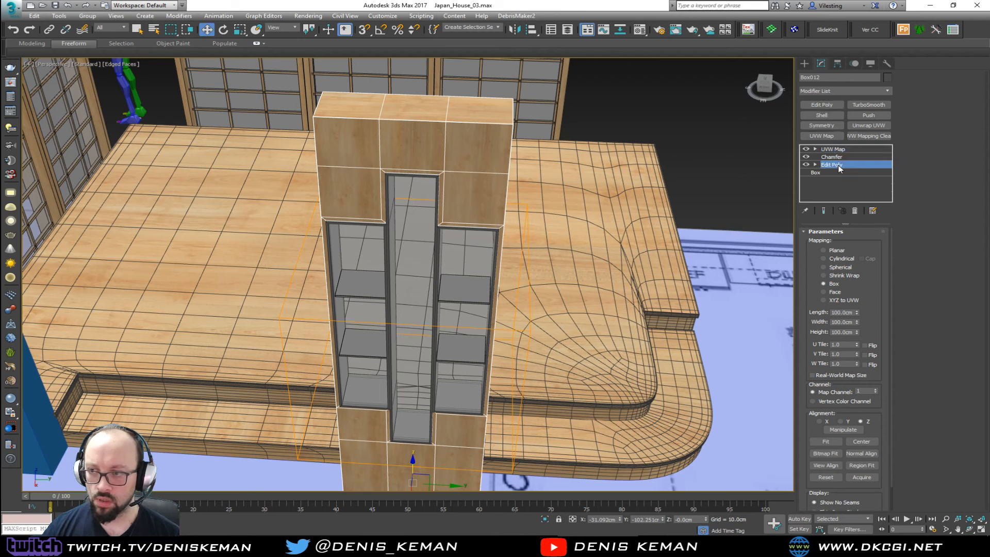
key("4")
left_click(473, 198)
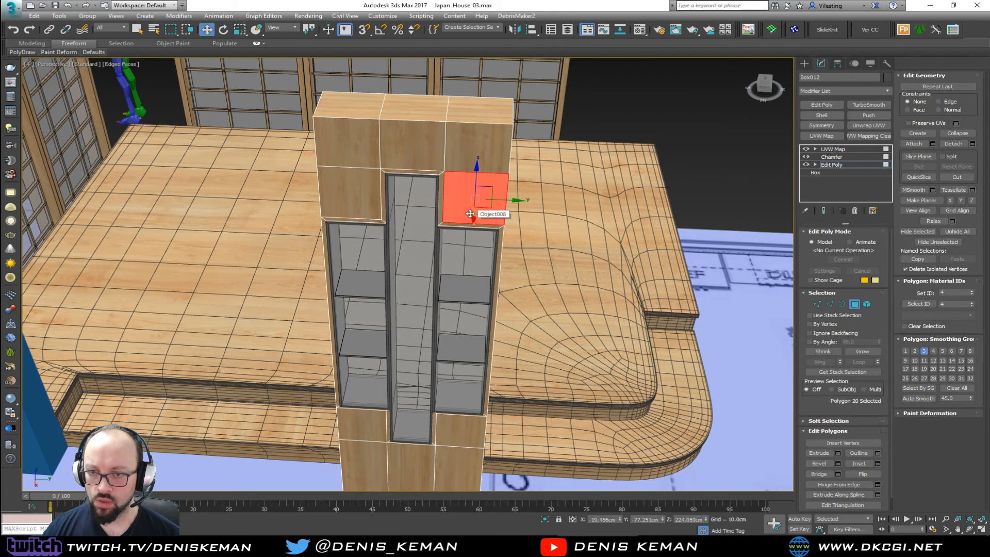
left_click(477, 164, "ctrl")
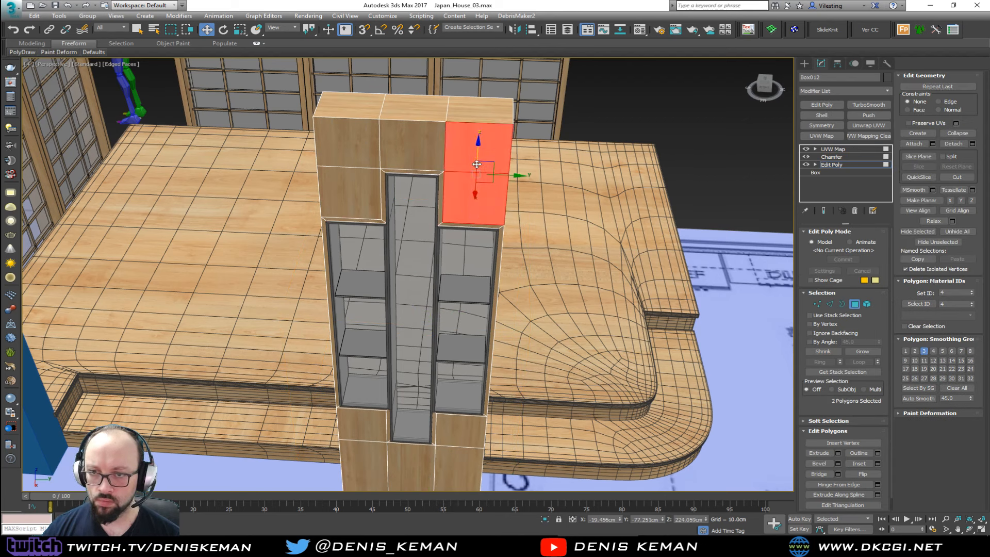
left_click(363, 198, "ctrl")
left_click(350, 142, "ctrl")
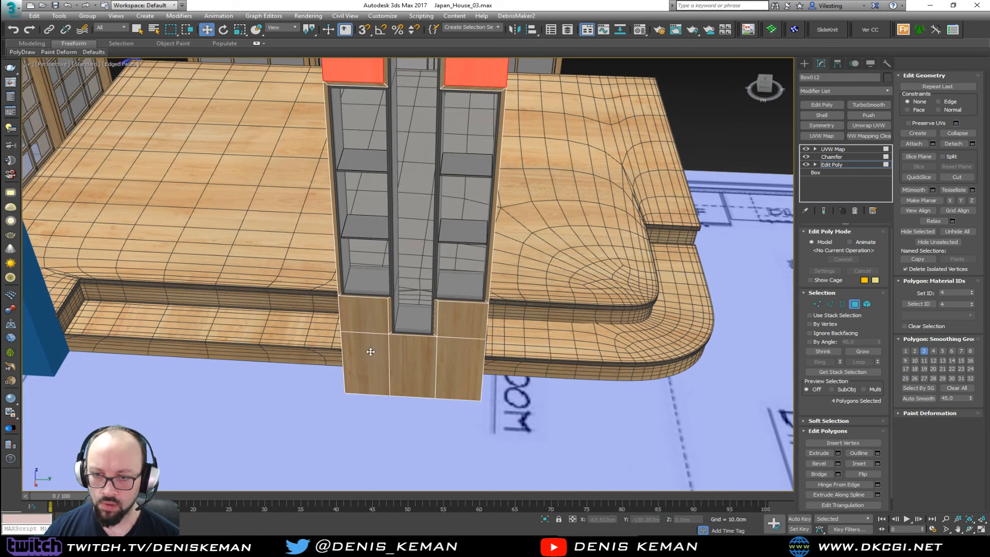
left_click(371, 351, "ctrl")
left_click(370, 323, "ctrl")
left_click(448, 361, "ctrl")
left_click(452, 317, "ctrl")
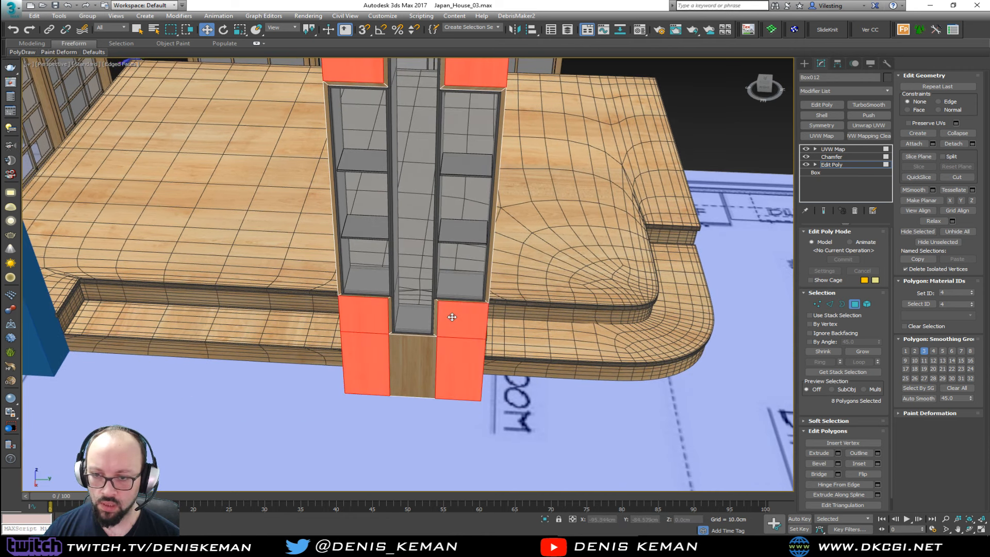
middle_click_drag(442, 212, 442, 265)
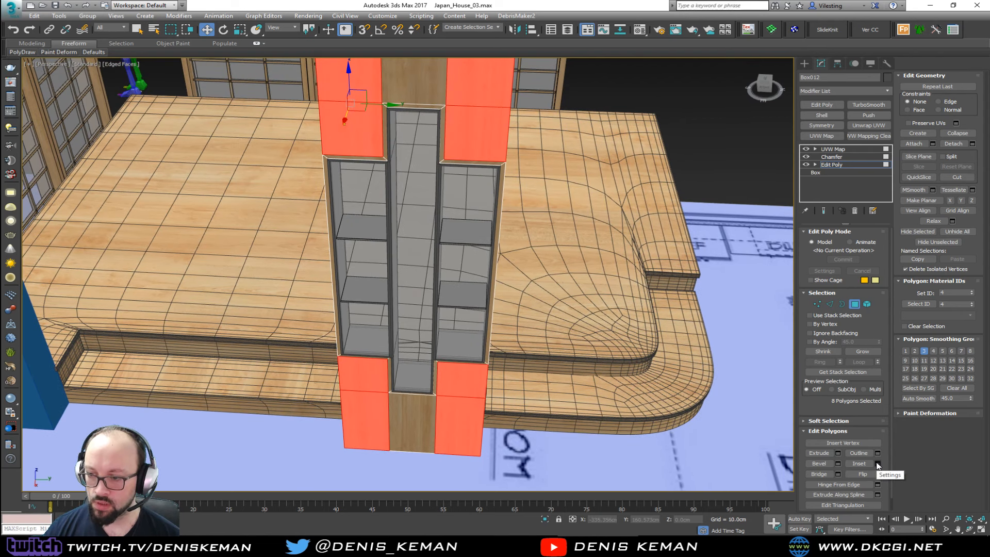
left_click(972, 144)
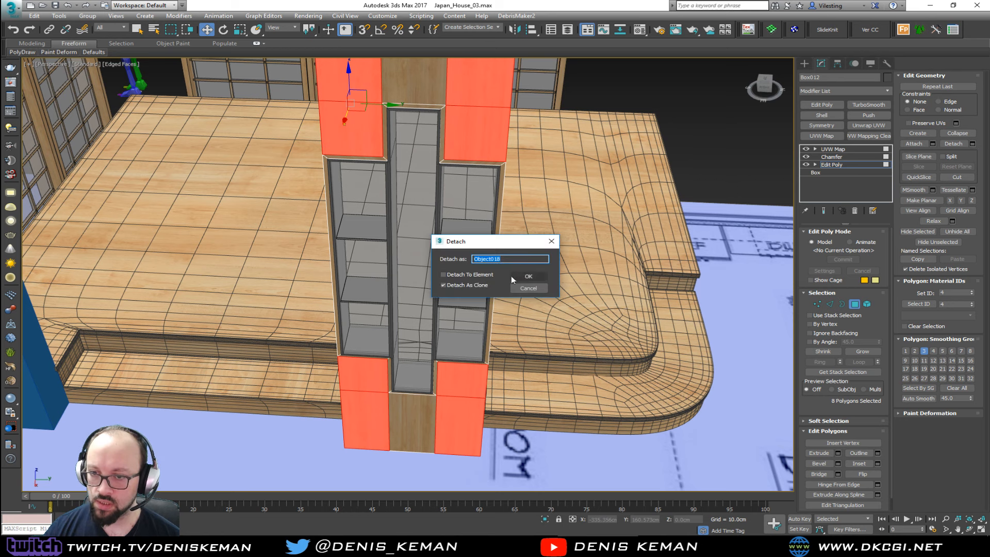
left_click(527, 272)
left_click(854, 305)
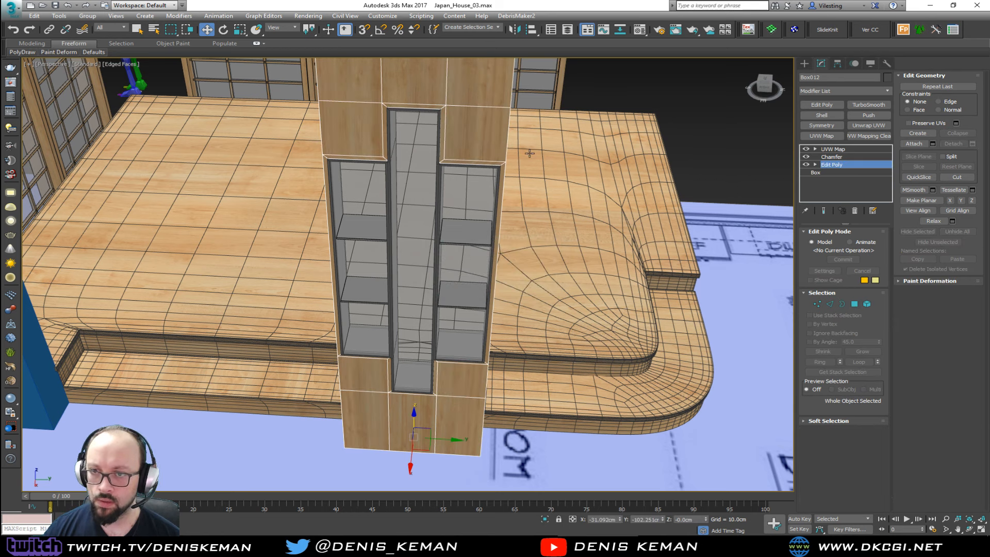
left_click(464, 140)
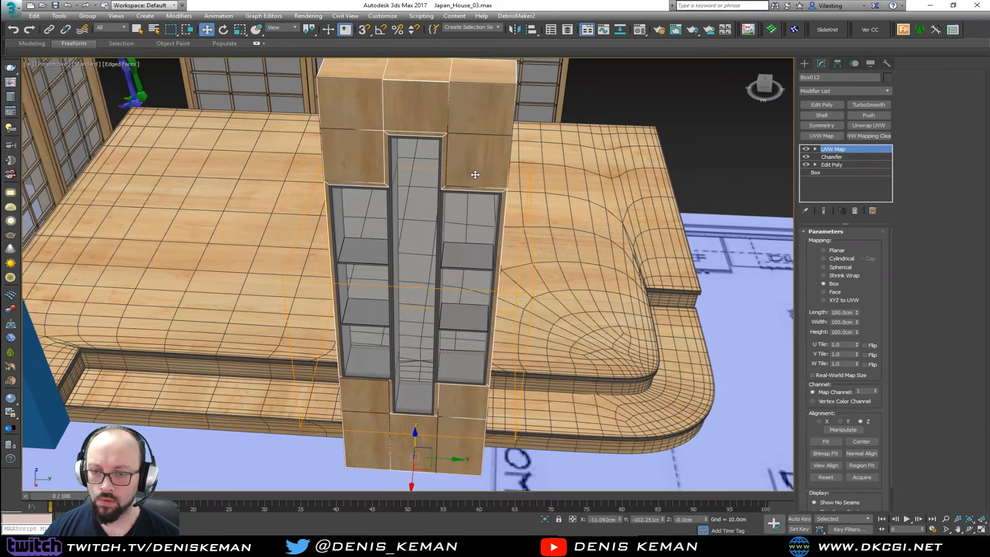
key("alt+q")
right_click(502, 183)
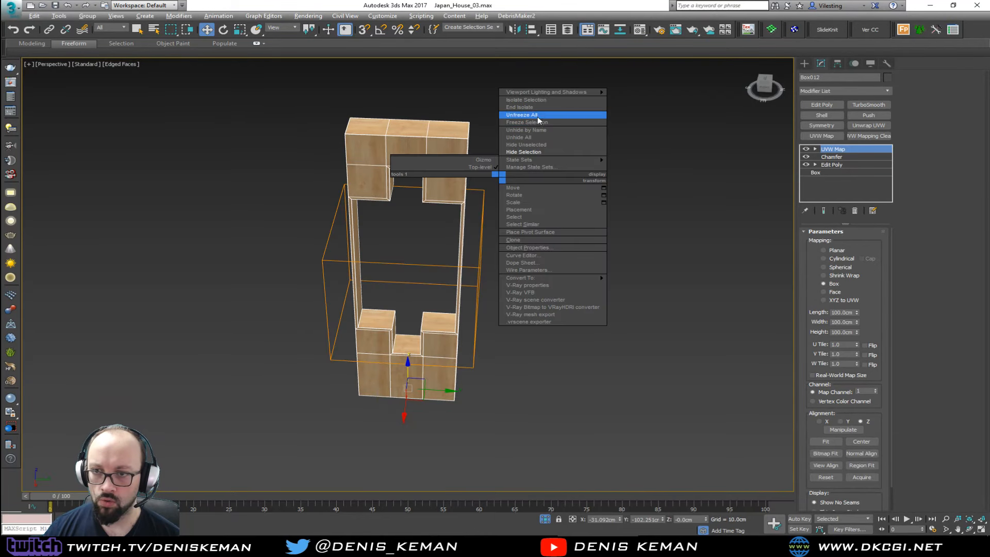
left_click(536, 118)
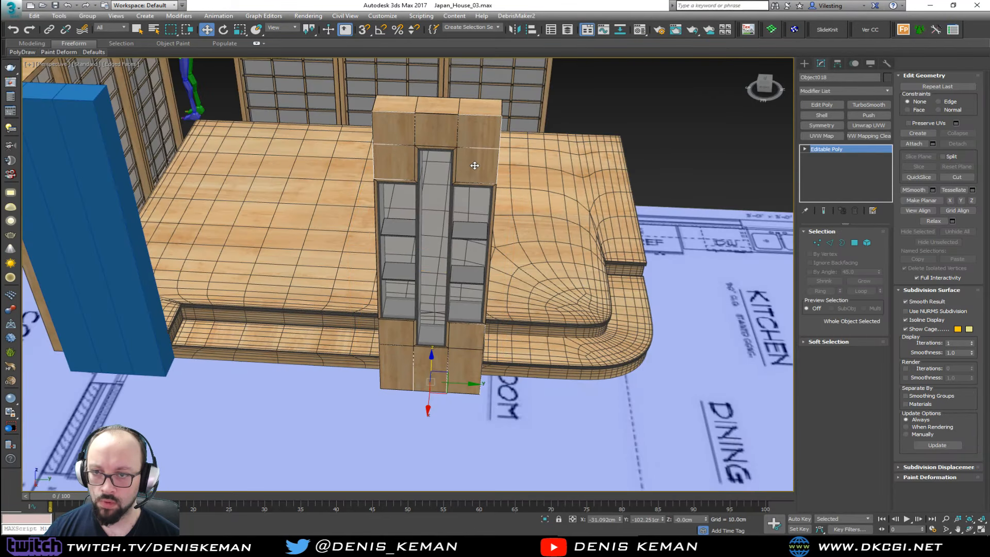
Isolate the pillar together with the detached front panels and show them in a maximized Left view.
middle_click_drag(474, 165, 446, 299, "alt")
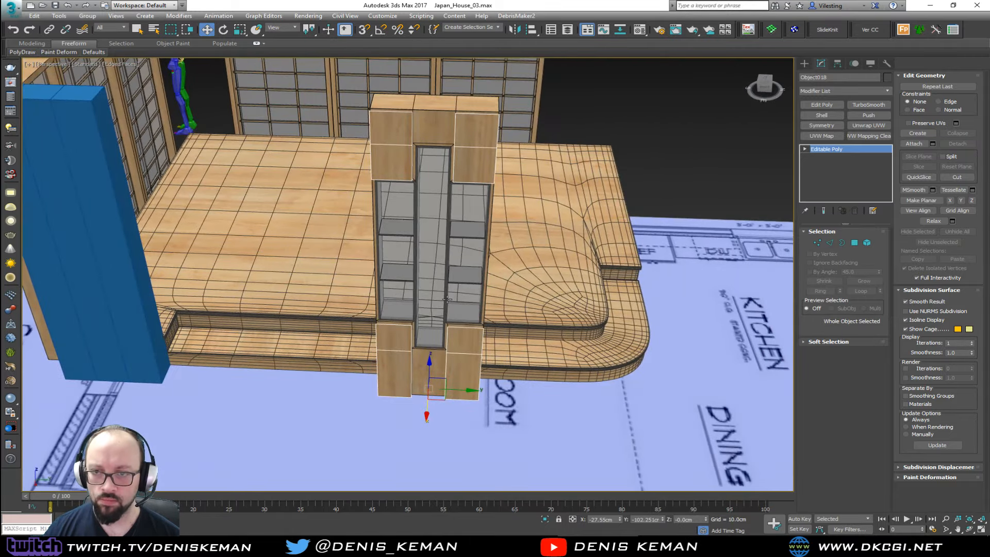
key("alt+q")
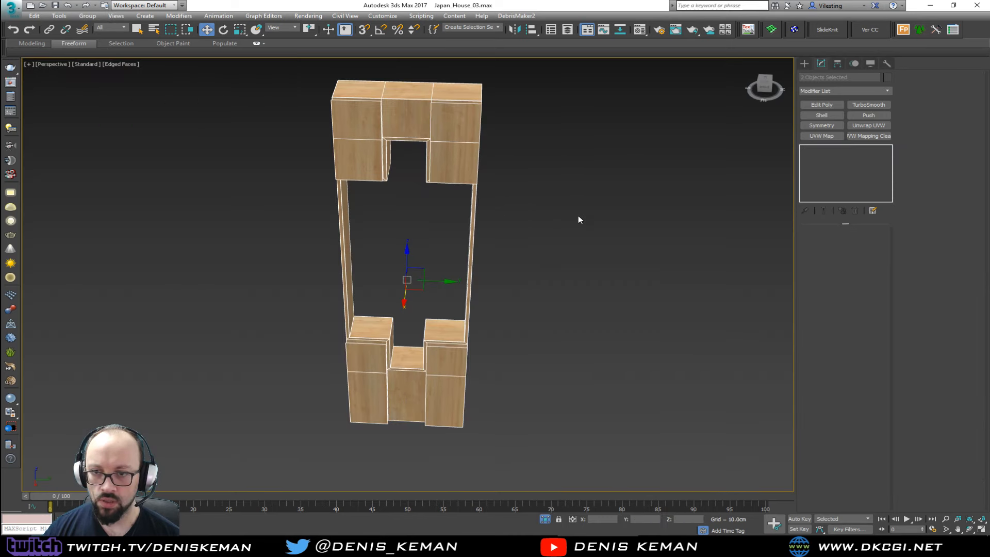
key("alt+w")
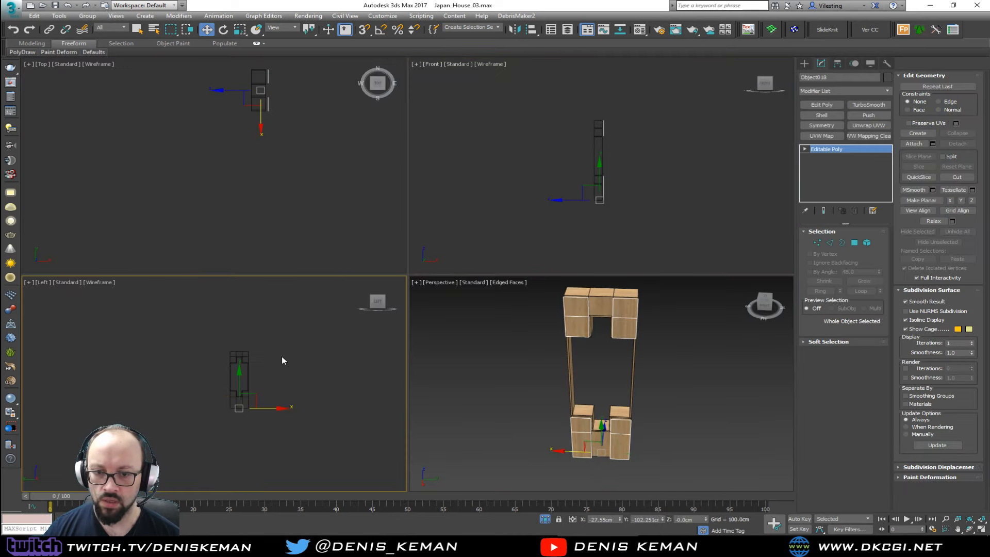
key("alt+w")
middle_click_drag(387, 322, 395, 267)
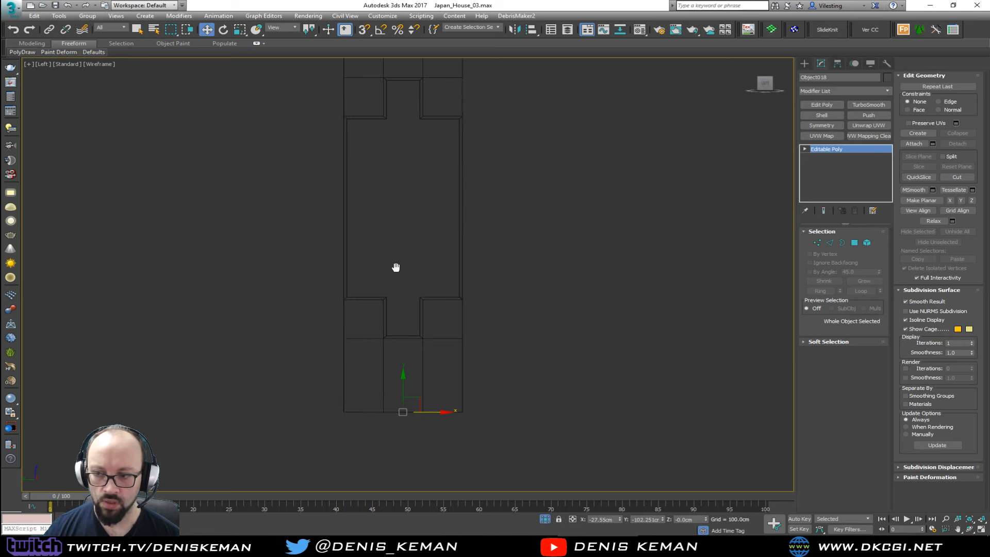
Try moving the three inner-edge vertices of the upper panel nearest the cabinet opening about 1.6 cm inward in the Left view.
key("1")
middle_click_drag(405, 153, 412, 215)
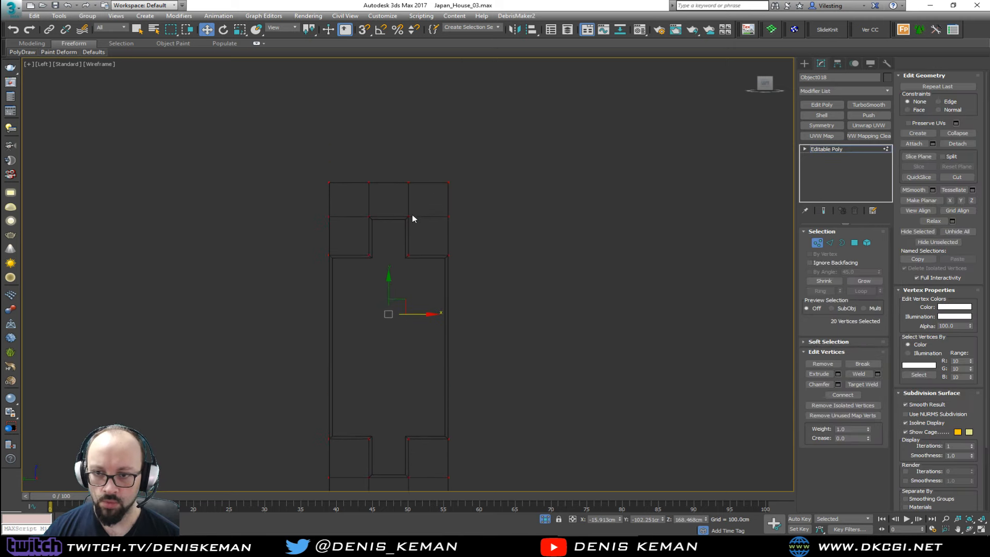
scroll(412, 214, "up", 5)
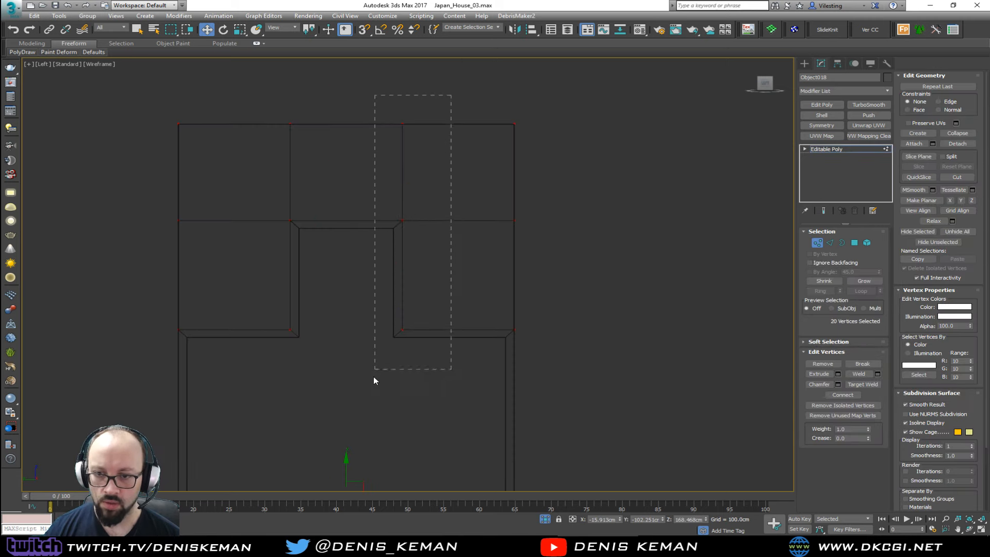
left_click_drag(374, 380, 369, 393)
scroll(413, 251, "up", 3)
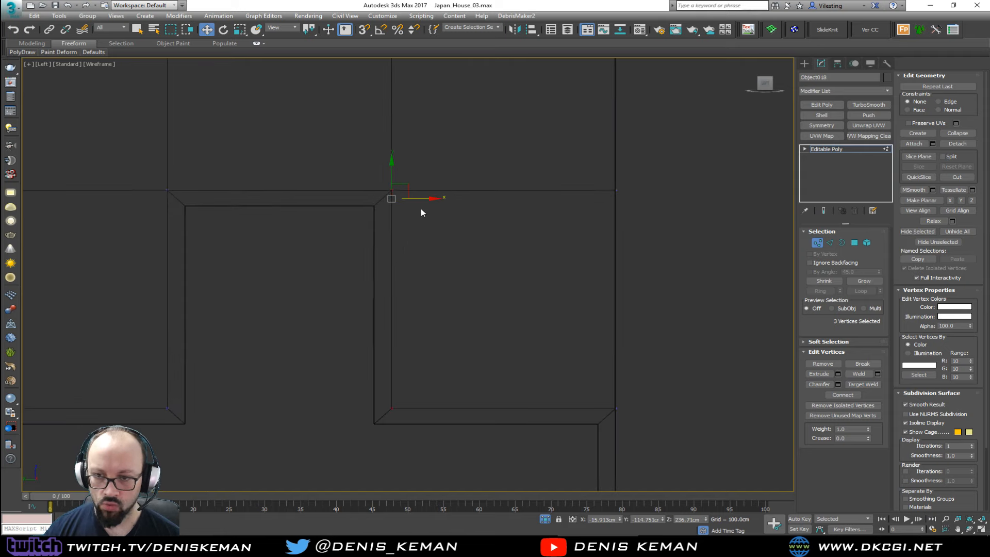
left_click_drag(422, 201, 408, 205)
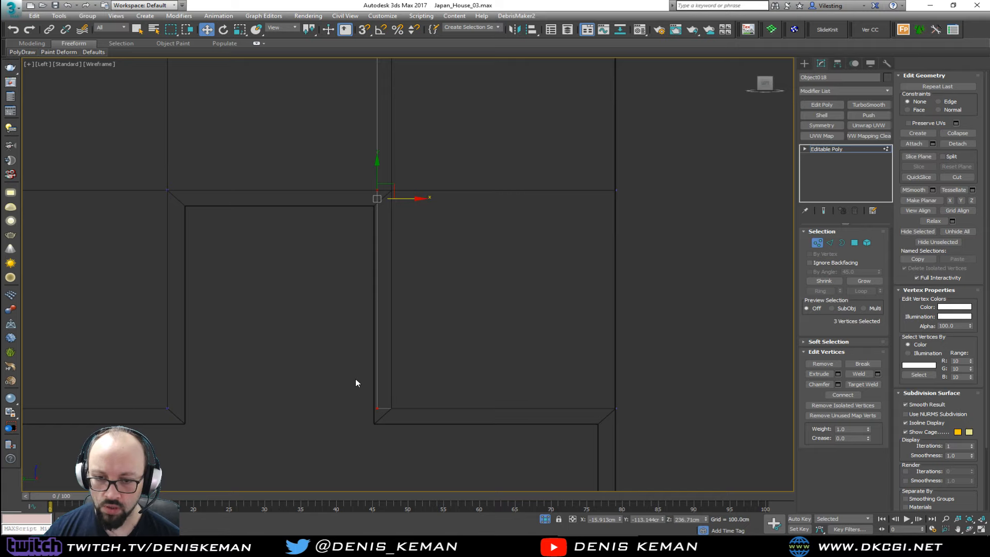
Examine the upper front panels' overlap with the pillar and cabinet frame in Perspective, first isolated and with the whole scene shown.
key("alt+w")
middle_click(535, 299)
key("alt+w")
middle_click_drag(535, 298, 544, 354)
scroll(423, 236, "up", 5)
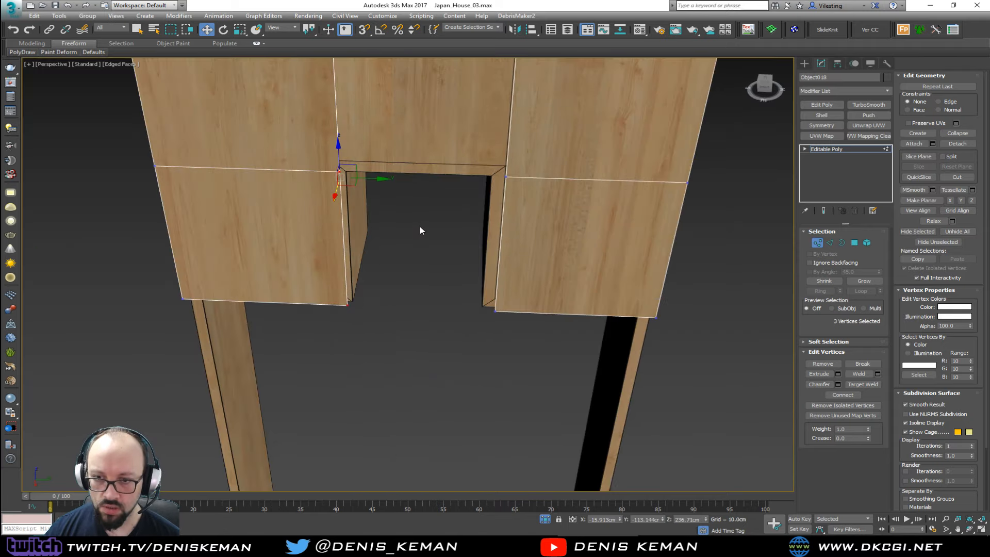
middle_click_drag(419, 227, 409, 171, "alt")
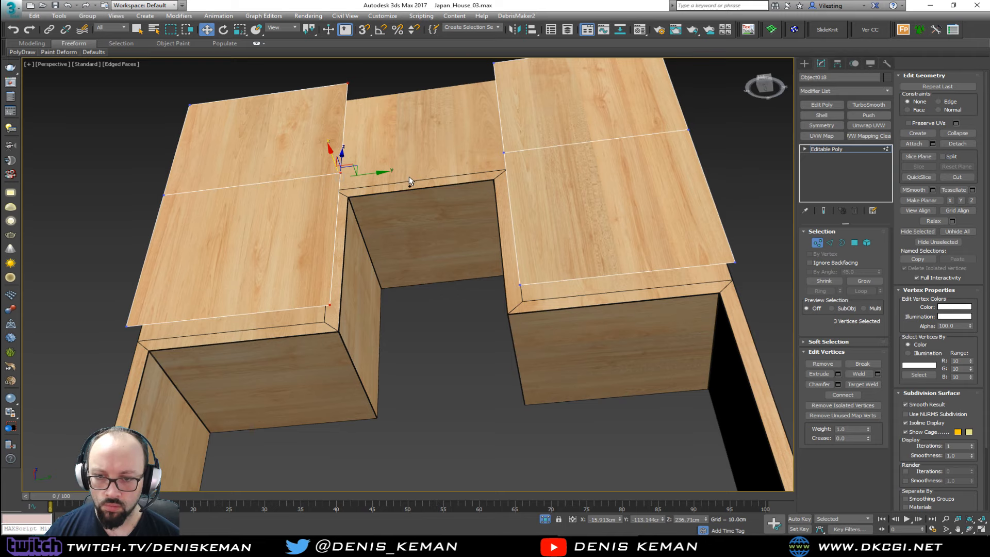
middle_click_drag(409, 175, 424, 212, "alt")
right_click(423, 230)
left_click(428, 177)
scroll(419, 146, "up", 5)
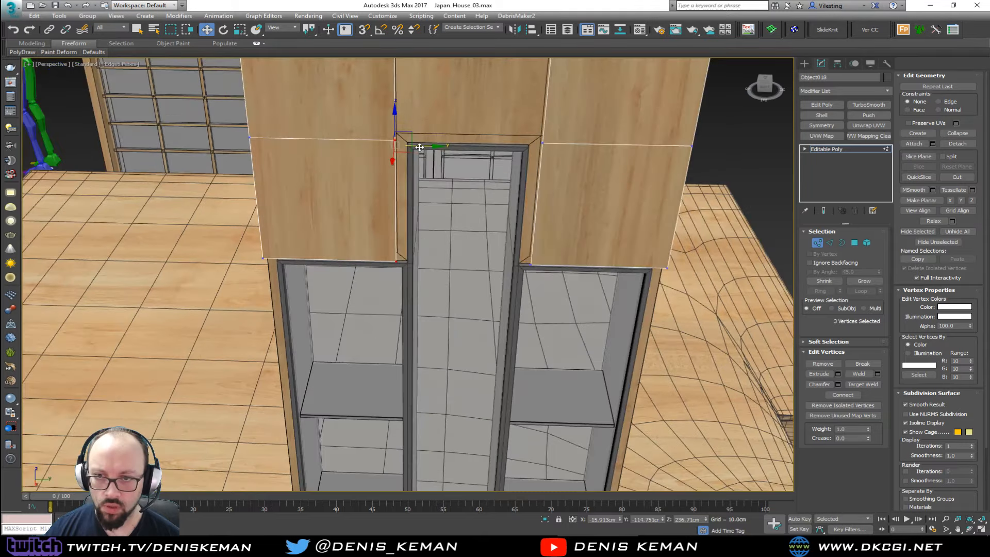
scroll(420, 171, "up", 4)
middle_click_drag(421, 172, 422, 194, "alt")
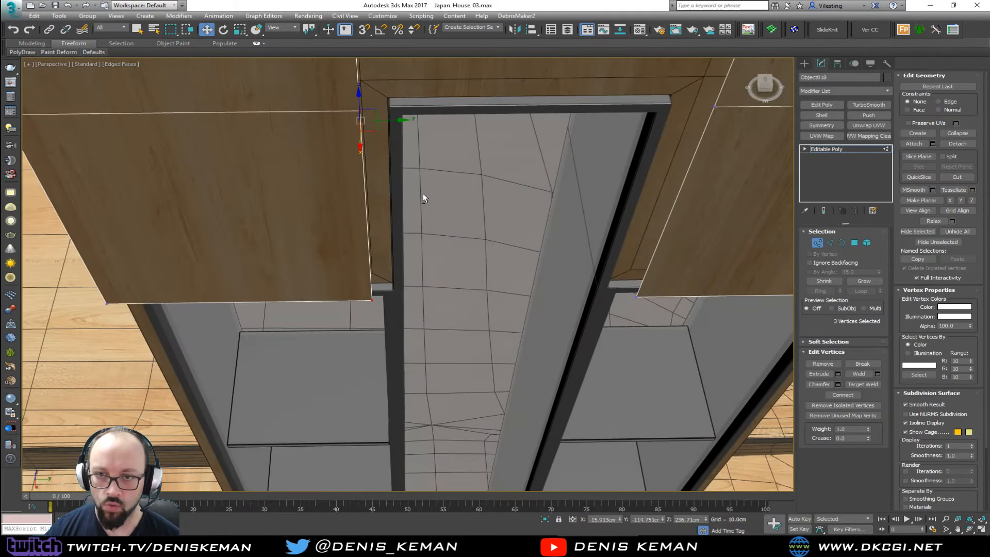
mouse_move(395, 247)
middle_mouse_down("alt")
mouse_move(408, 258)
mouse_move(398, 246)
middle_mouse_up("alt")
Isolate the pillar with its detached front panels, select the panels and show them in a maximized Left view.
key("alt+w")
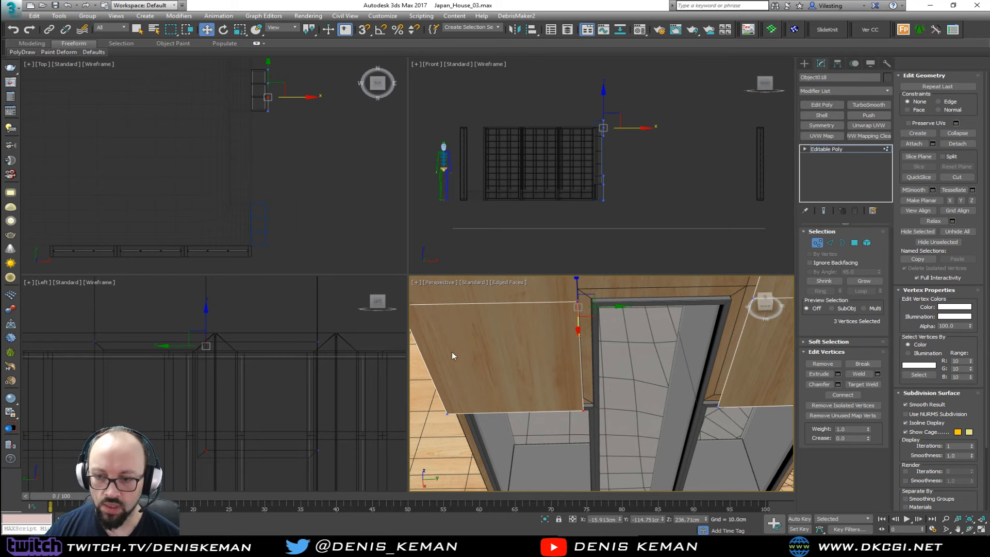
left_click(820, 246)
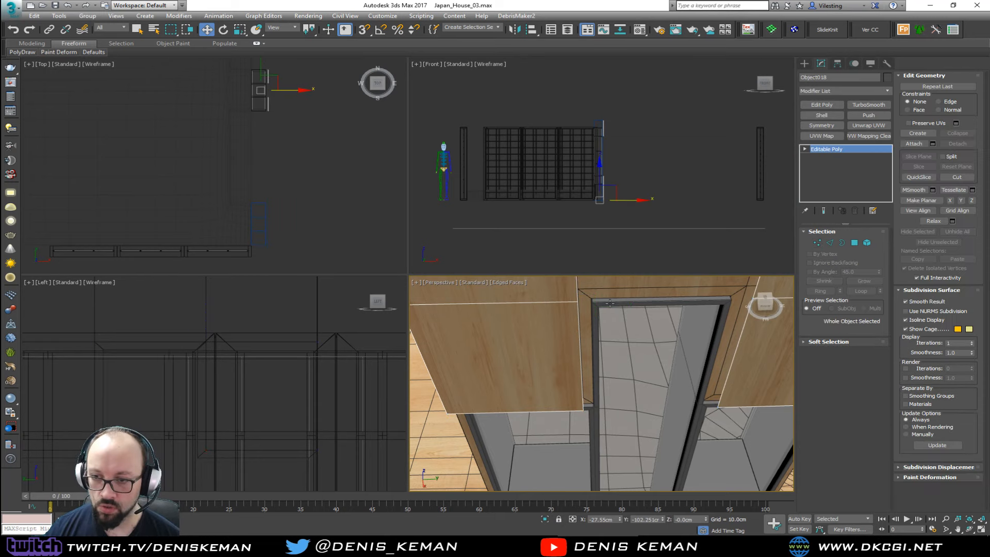
left_click(606, 290, "ctrl")
key("alt+q")
left_click(670, 187)
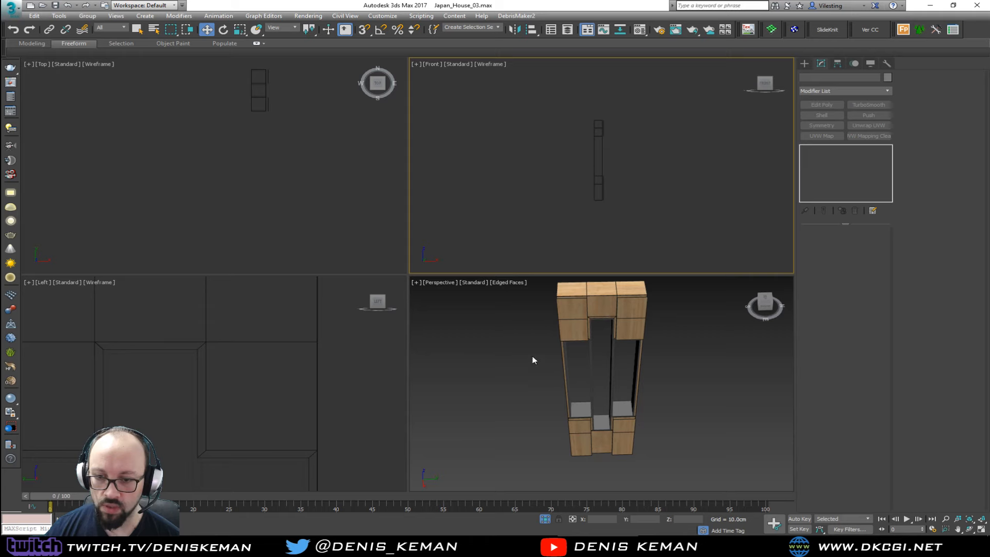
left_click(569, 328)
middle_click_drag(246, 342, 324, 357)
key("alt+w")
Move the three inner-edge vertices of the upper right front panel about 1.9 cm inward, nearly to the edge of the cabinet opening.
key("1")
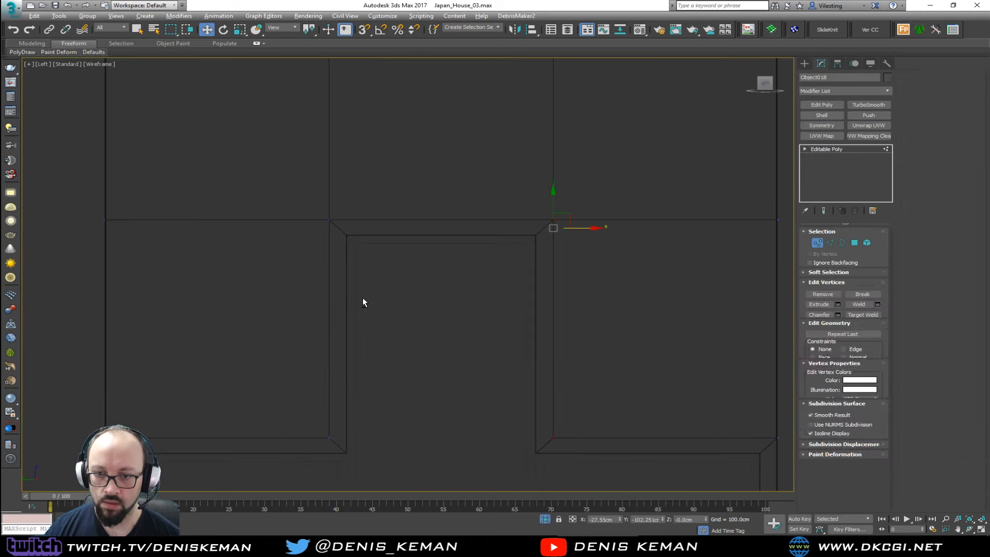
middle_click_drag(363, 298, 347, 326)
scroll(348, 326, "down", 2)
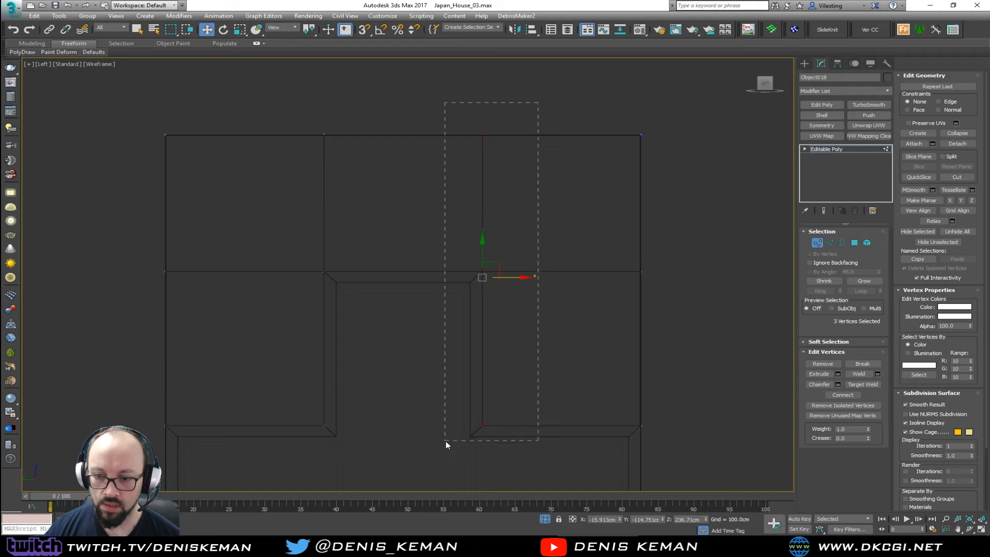
left_click_drag(446, 440, 446, 441)
scroll(500, 275, "up", 5)
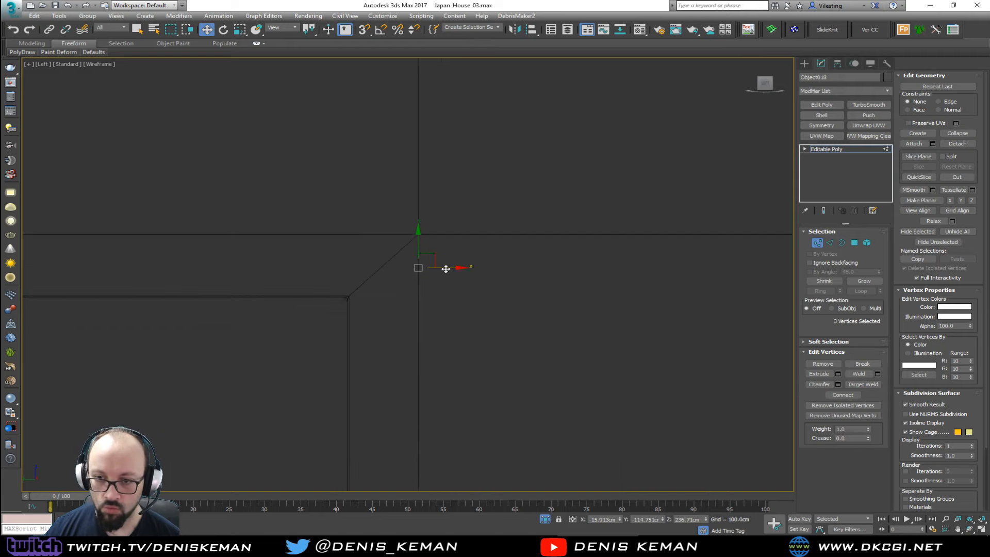
left_click_drag(446, 269, 377, 281)
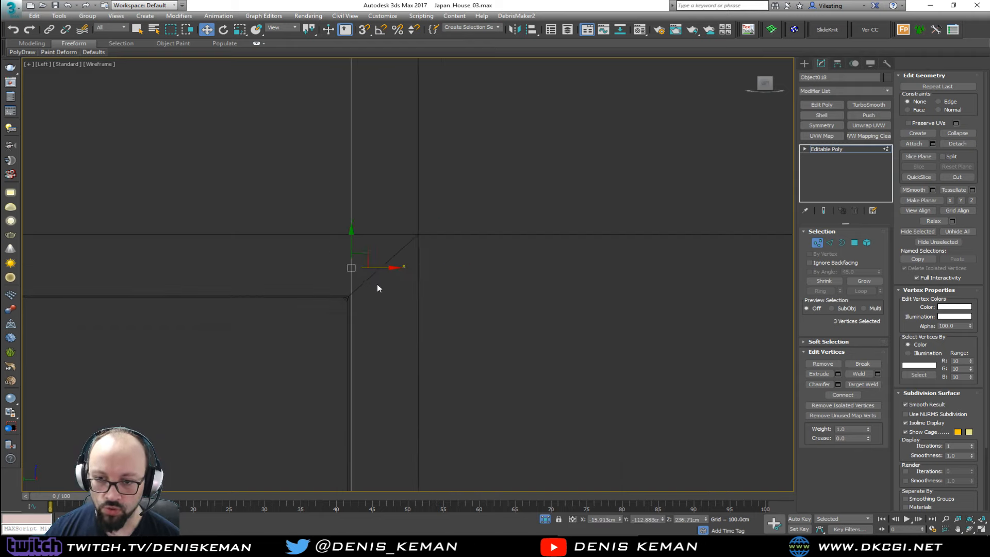
In the Left view, move the three vertices on the upper panels' left seam about 1.8 cm toward the central opening's inner frame.
middle_click_drag(378, 288, 558, 262)
scroll(546, 276, "down", 5)
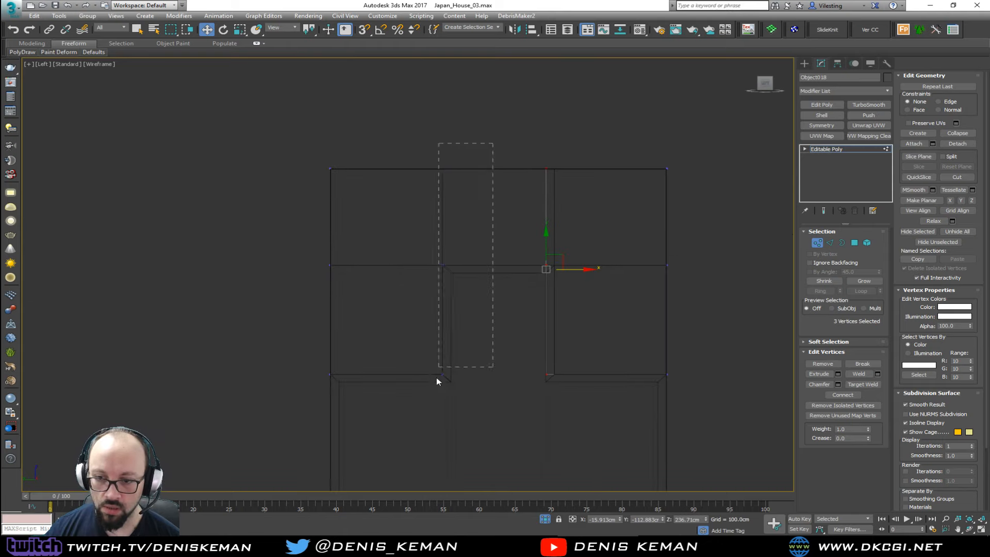
left_click_drag(437, 378, 437, 380)
scroll(438, 380, "up", 8)
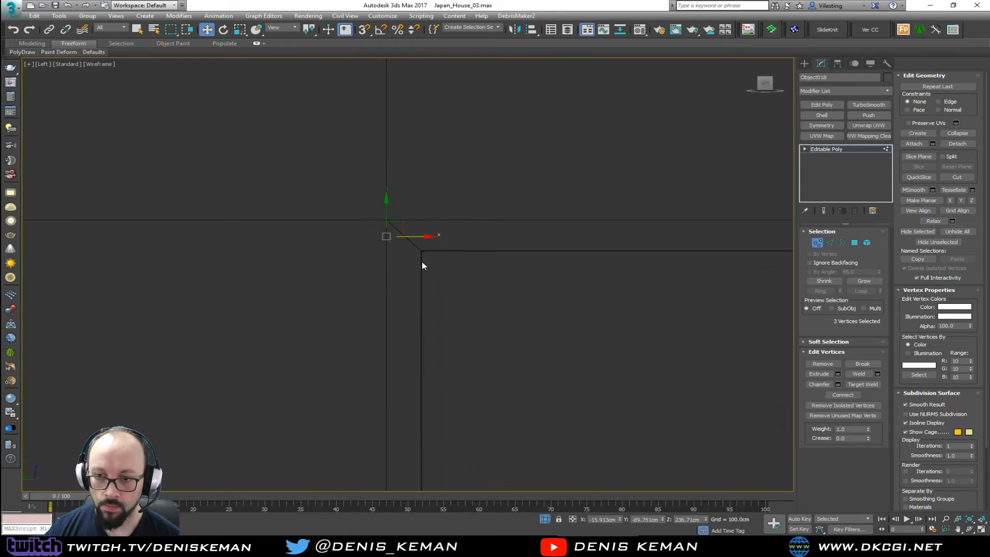
left_click_drag(413, 236, 445, 233)
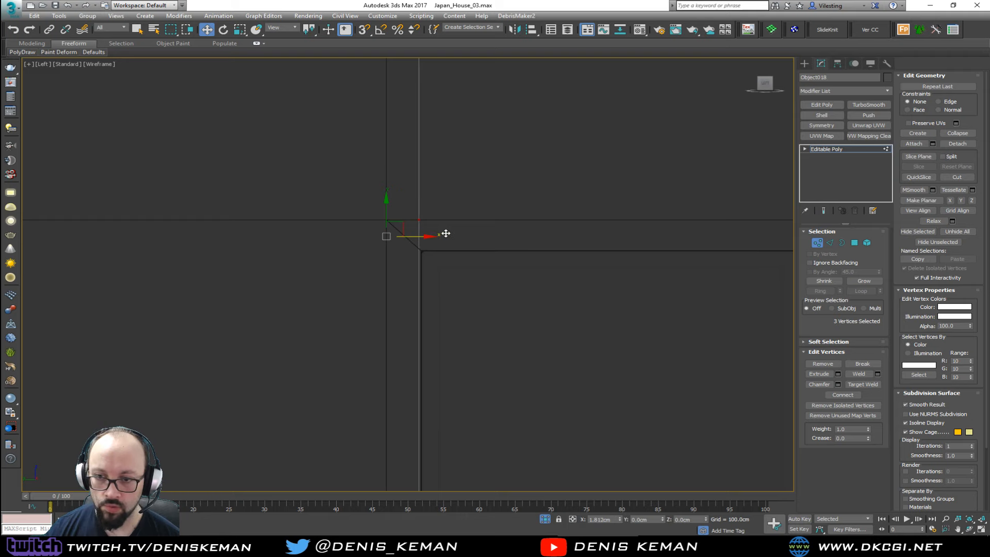
Undo the last vertex moves on the upper front panels' seams and leave vertex editing.
key("alt+w")
right_click(654, 403)
key("alt+w")
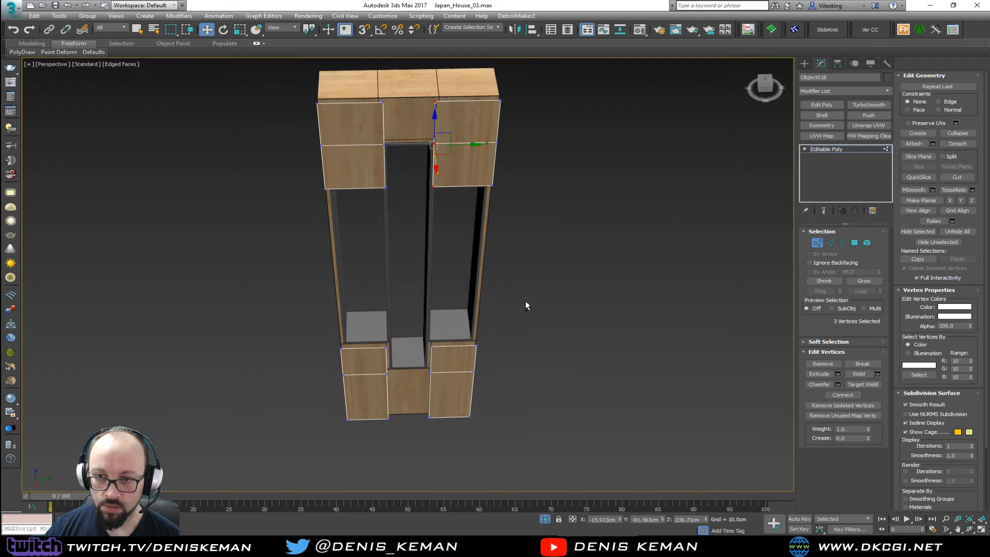
middle_click_drag(524, 301, 519, 286, "alt")
middle_click_drag(450, 143, 480, 204)
scroll(464, 168, "up", 2)
mouse_move(440, 168)
middle_mouse_down("alt")
mouse_move(447, 218)
mouse_move(444, 158)
middle_mouse_up("alt")
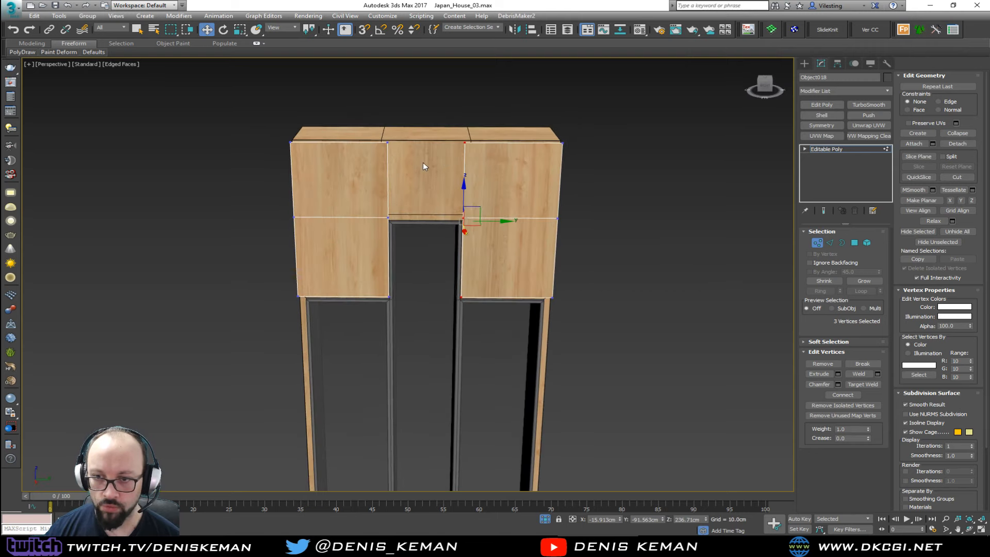
key("ctrl+z")
key("ctrl+z")
key("ctrl+z")
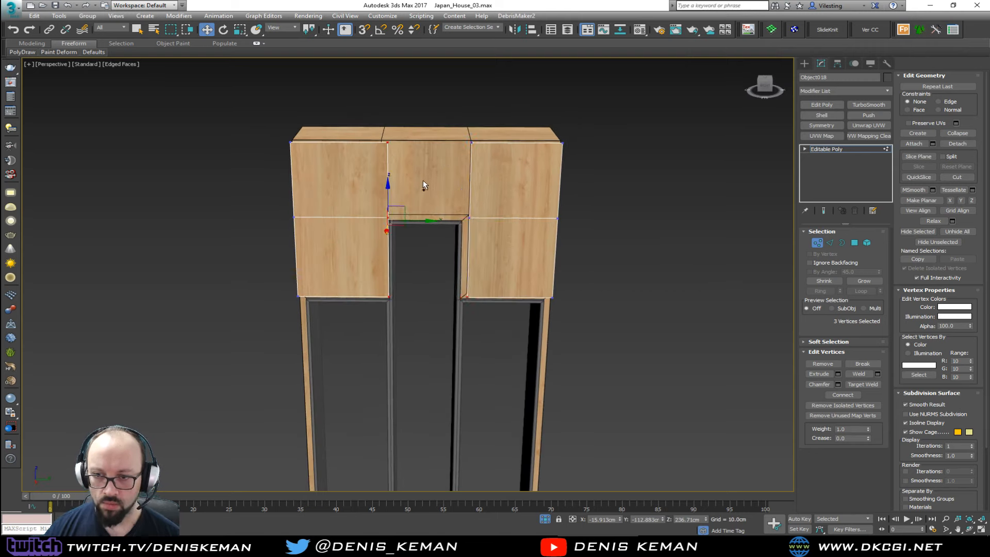
middle_click_drag(434, 242, 429, 93)
mouse_move(464, 280)
middle_mouse_down()
mouse_move(468, 190)
mouse_move(452, 197)
mouse_move(452, 227)
middle_mouse_up()
left_click(817, 242)
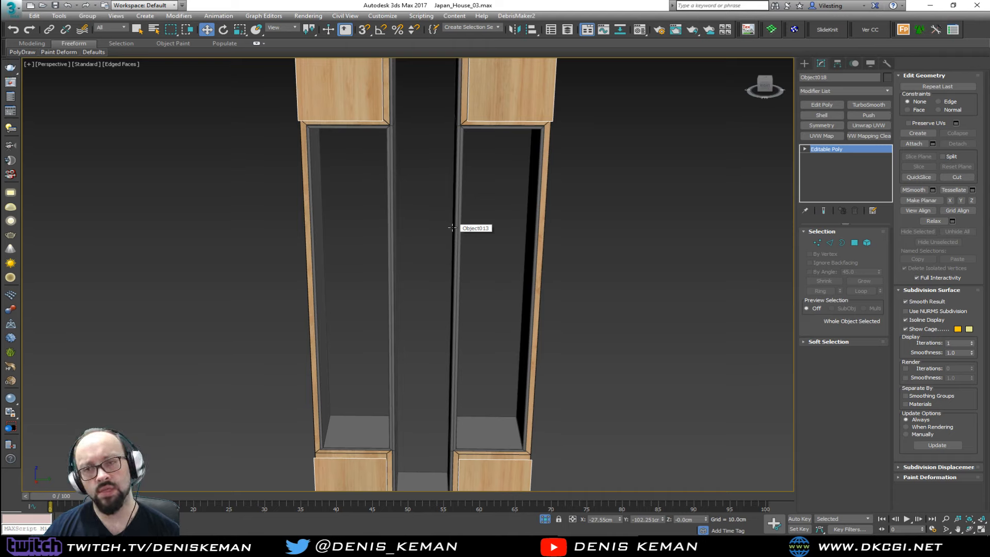
Detach the ten front polygons of the cabinet's upper and lower blocks as a clone named Object018.
scroll(464, 263, "down", 5)
left_click(465, 266)
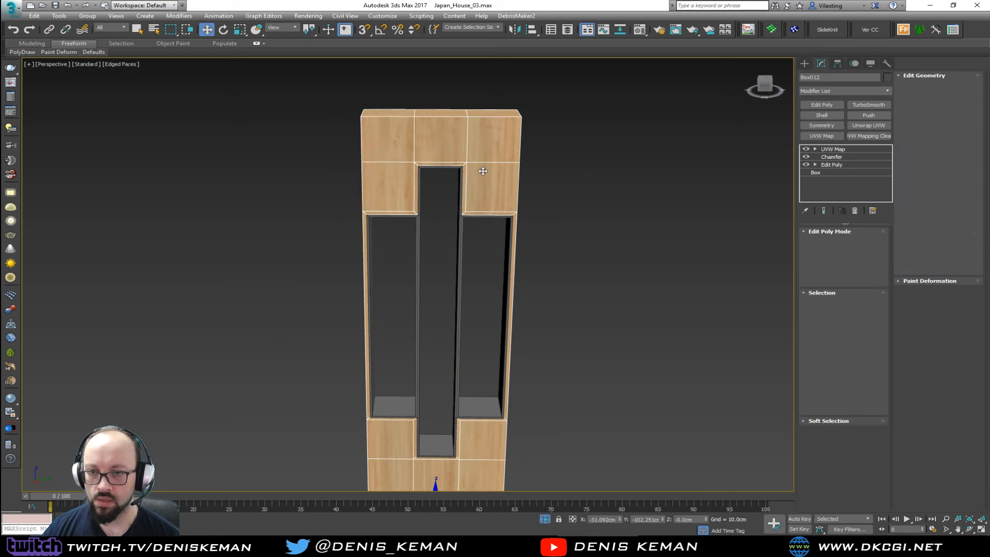
key("4")
left_click(401, 186)
left_click(401, 155, "ctrl")
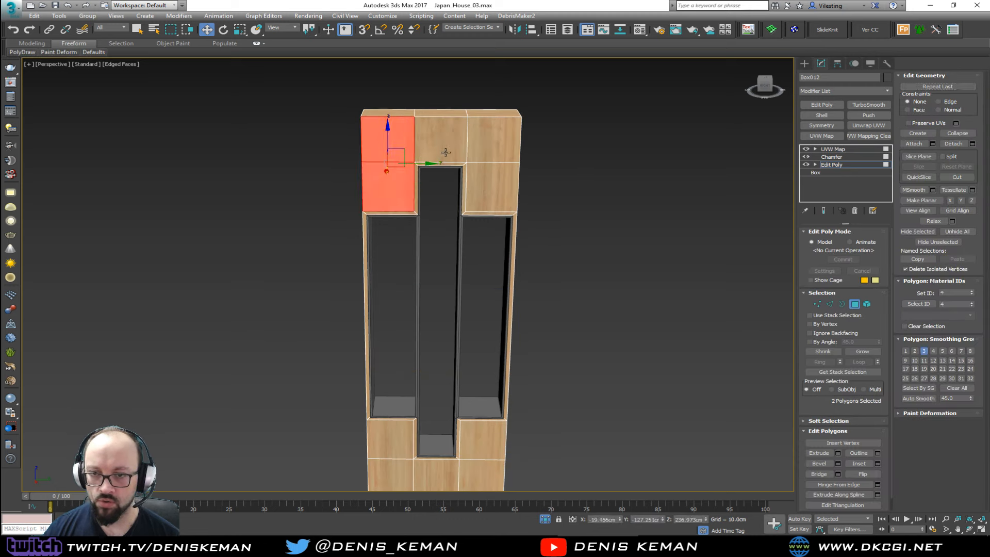
left_click(441, 150, "ctrl")
left_click(479, 150, "ctrl")
left_click(488, 186, "ctrl")
left_click(397, 446, "ctrl")
left_click(394, 472, "ctrl")
left_click(443, 474, "ctrl")
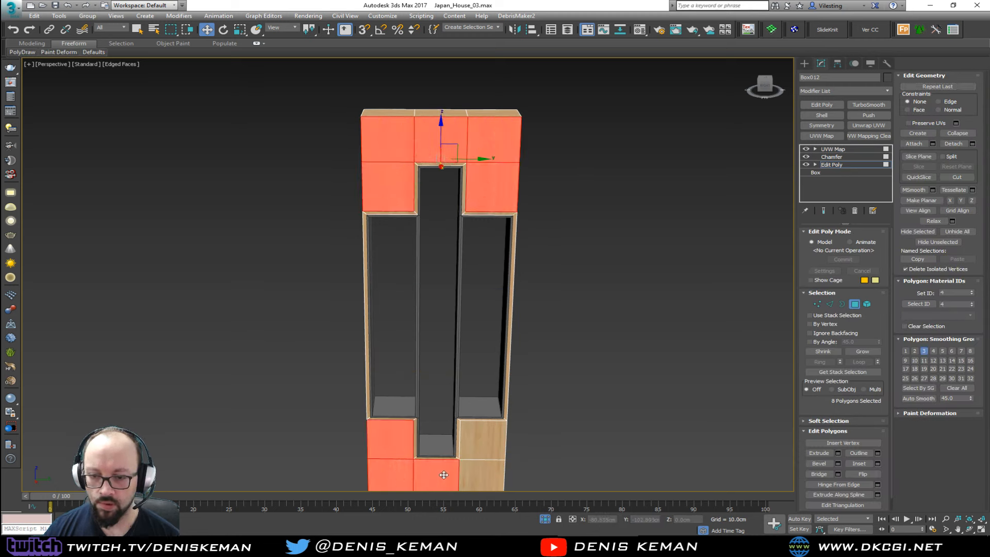
left_click(467, 474, "ctrl")
left_click(468, 453, "ctrl")
middle_click_drag(457, 409, 454, 237)
left_click(972, 144)
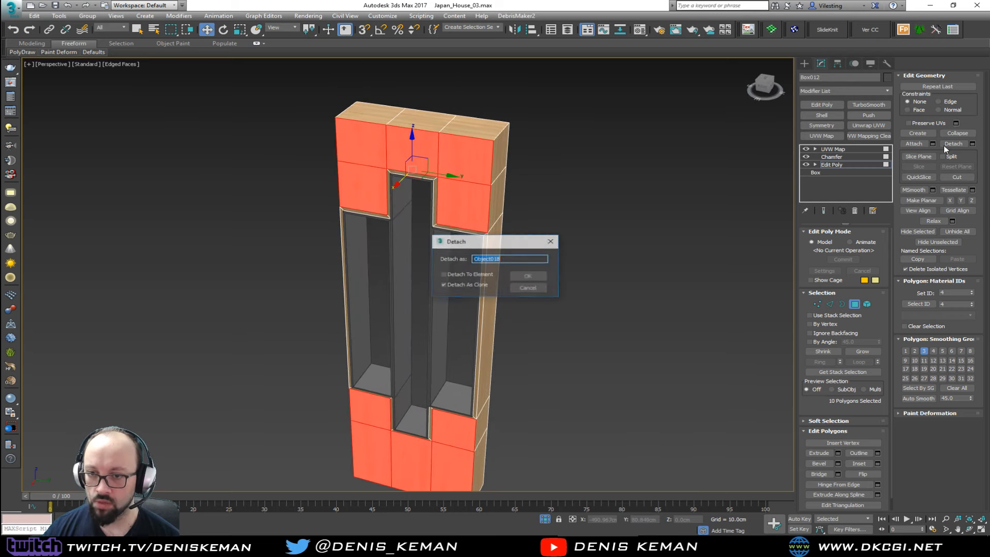
left_click(526, 275)
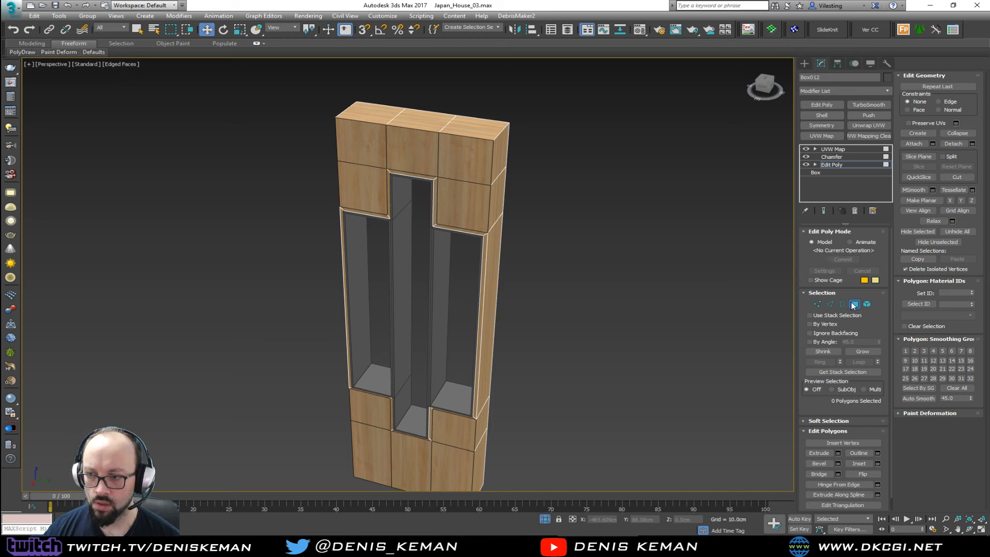
left_click(853, 304)
Move the cloned front panels about 3.8 cm outward from the cabinet and select their vertical seam edges.
left_click(410, 461)
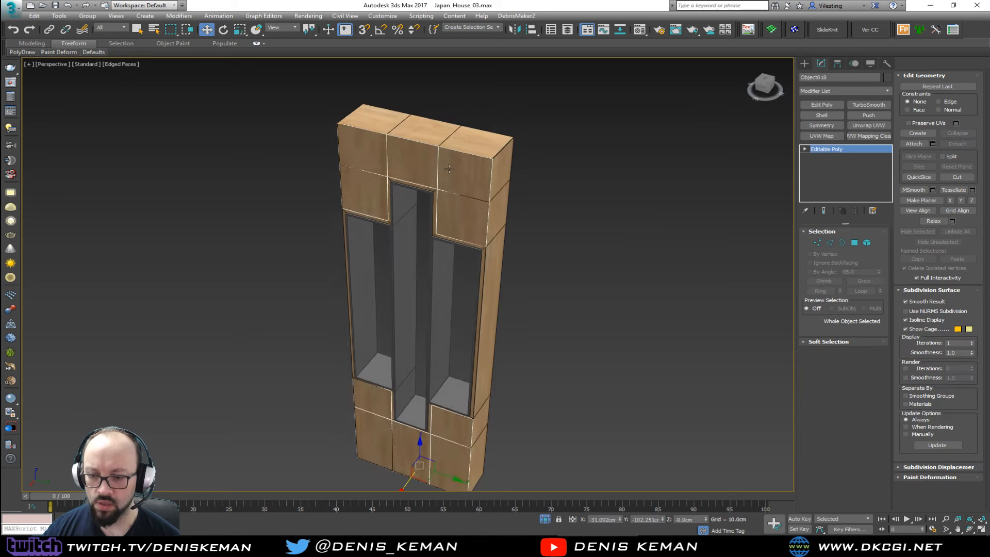
left_click_drag(408, 476, 405, 481)
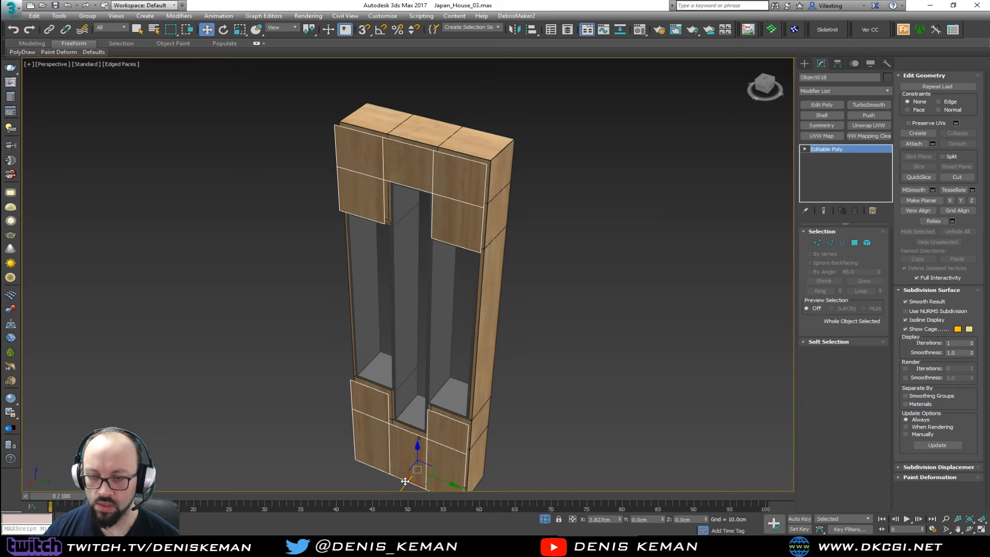
key("2")
left_click(432, 198)
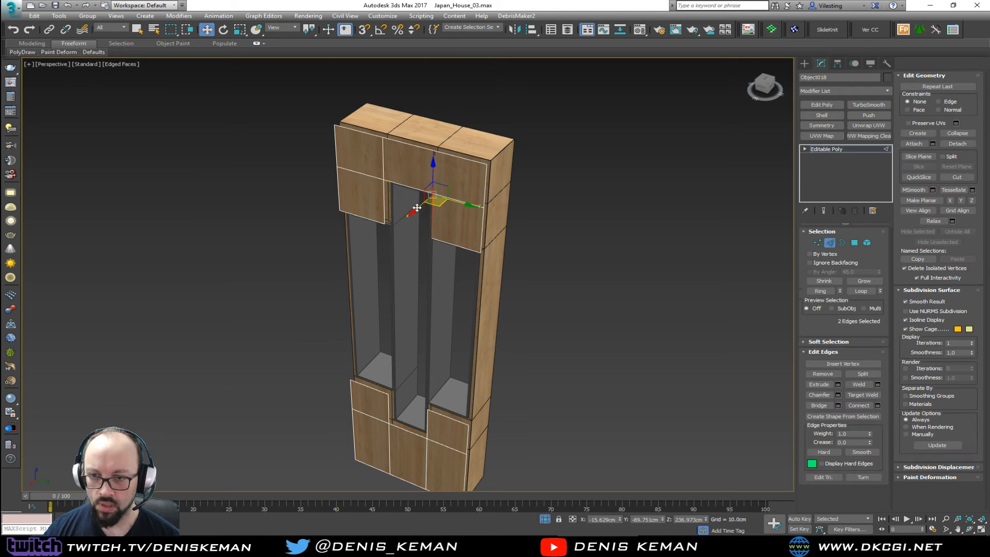
double_click(382, 164, "ctrl")
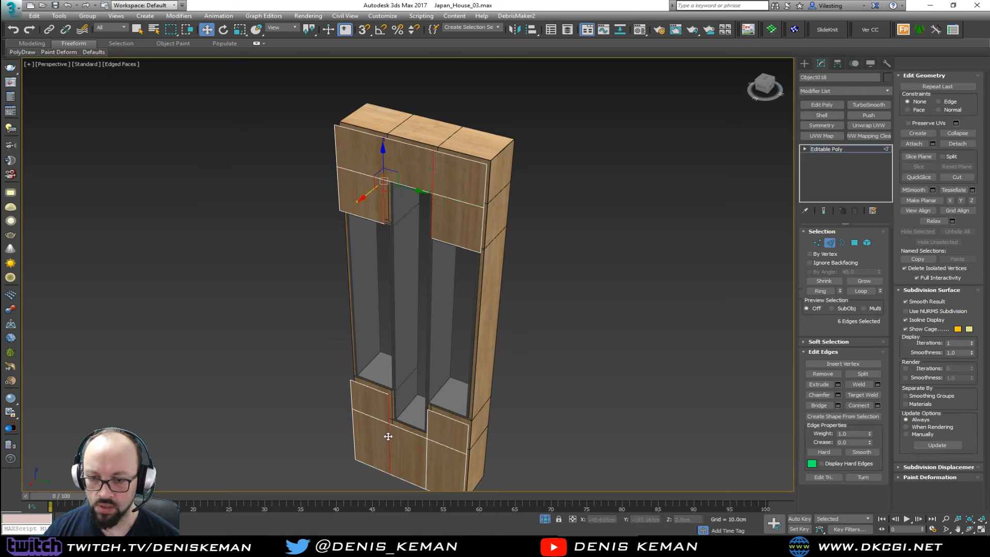
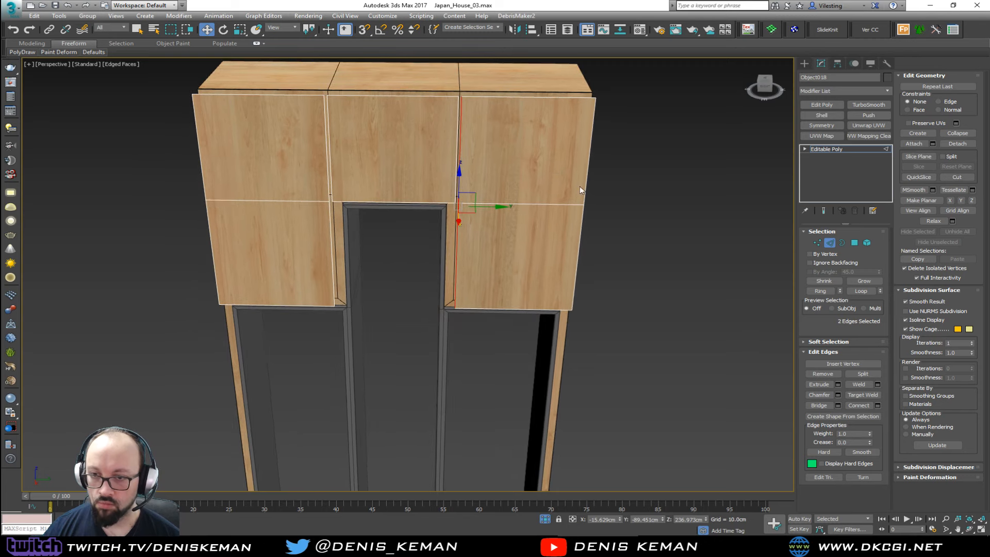
Remove the four horizontal edges that split the outer front panels, two in the lower group and two in the upper group.
left_click(829, 243)
middle_click_drag(558, 210, 527, 92, "alt")
scroll(574, 163, "down", 2)
scroll(448, 367, "up", 4)
scroll(390, 199, "down", 1)
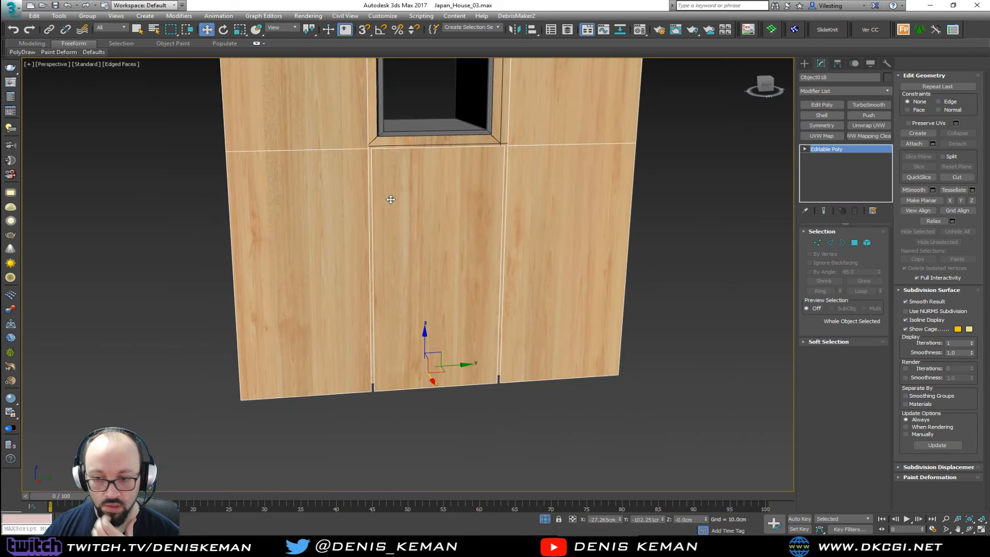
middle_click_drag(428, 151, 454, 241)
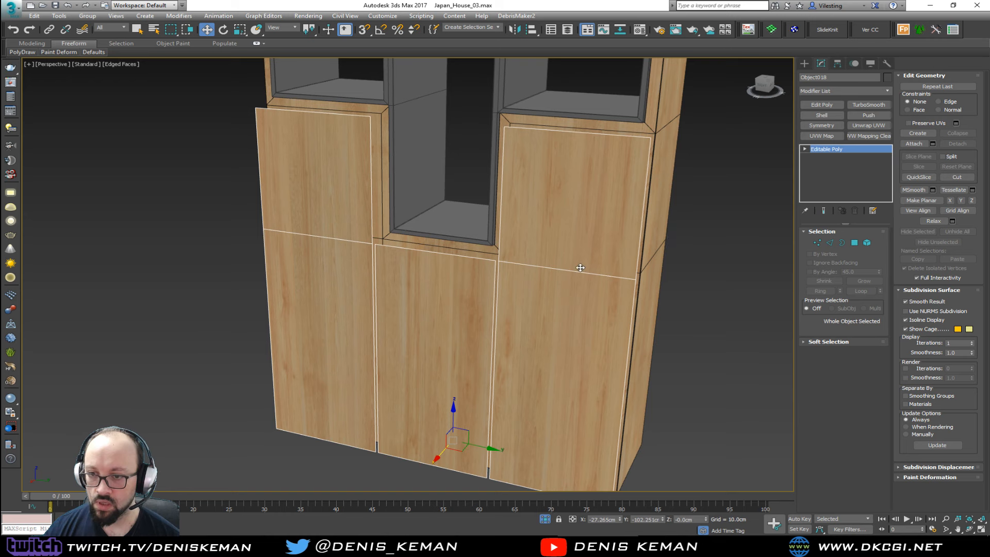
key("2")
left_click(564, 270)
left_click(340, 239, "ctrl")
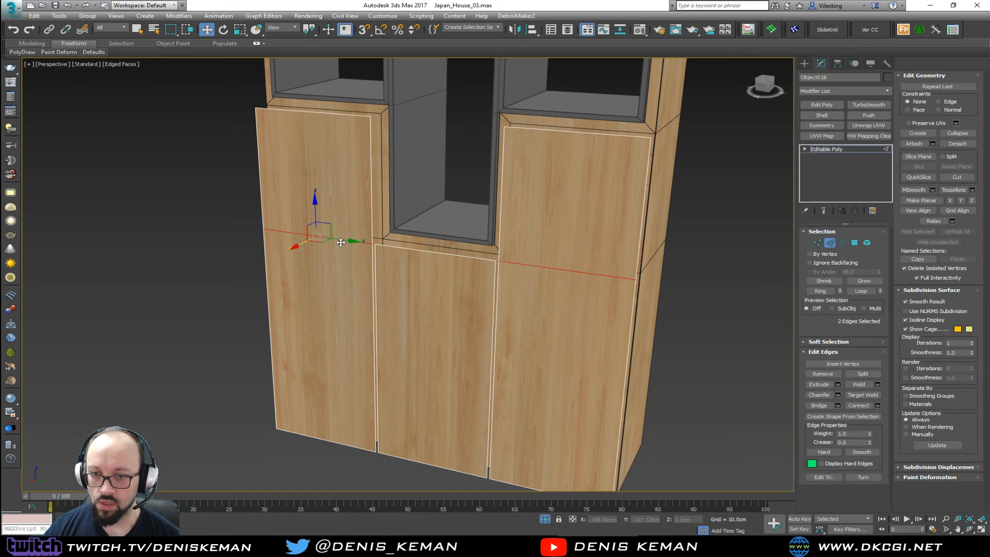
middle_click_drag(416, 168, 400, 291)
scroll(400, 291, "down", 2)
middle_click_drag(446, 85, 466, 211)
scroll(444, 212, "down", 2)
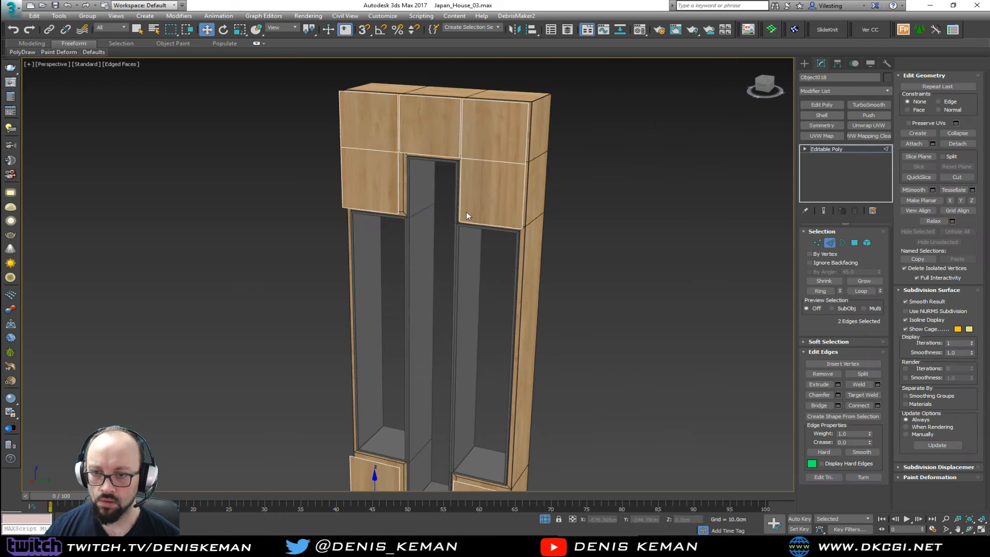
left_click(481, 163, "ctrl")
left_click(377, 153, "ctrl")
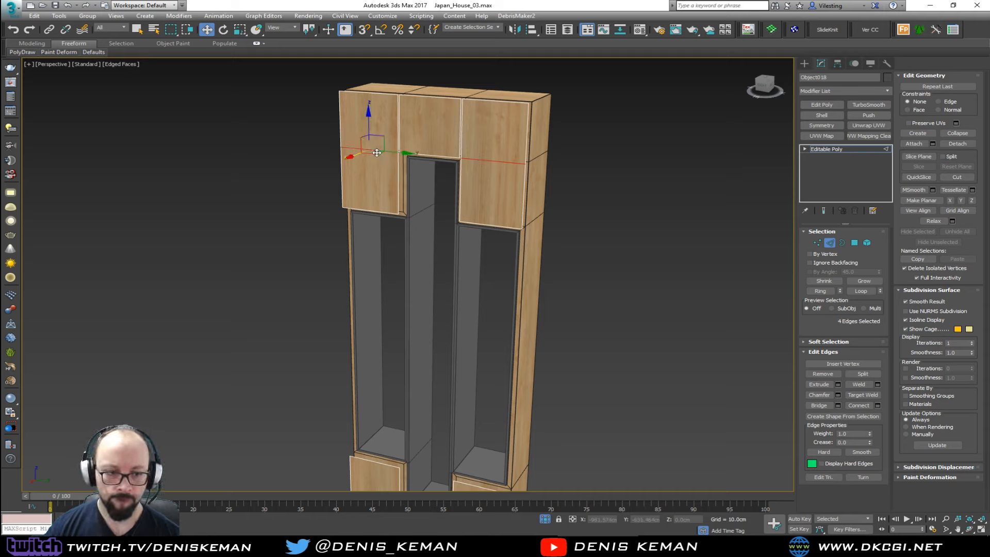
key("ctrl+d")
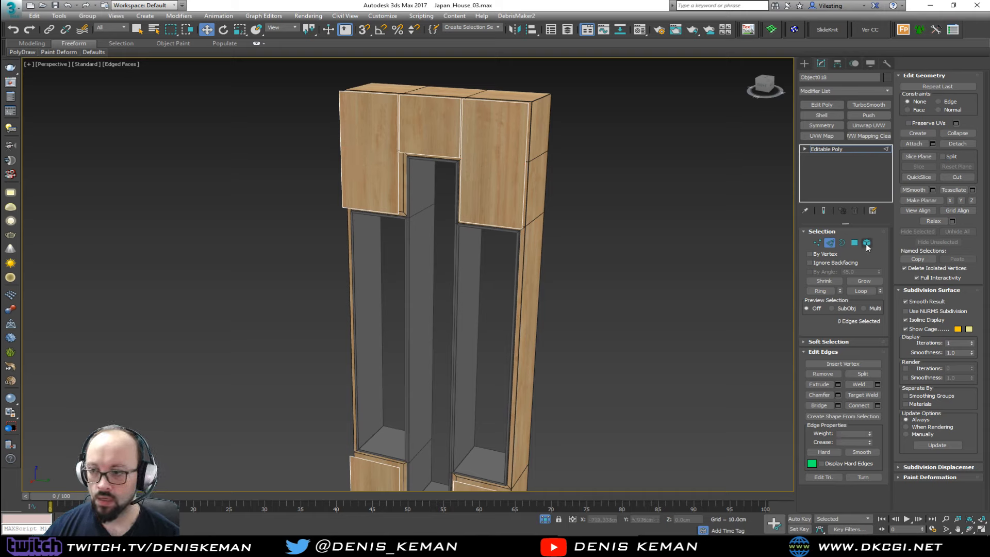
left_click(829, 243)
Add a Shell modifier with a 1.0 cm outer amount to the front panels.
left_click(824, 115)
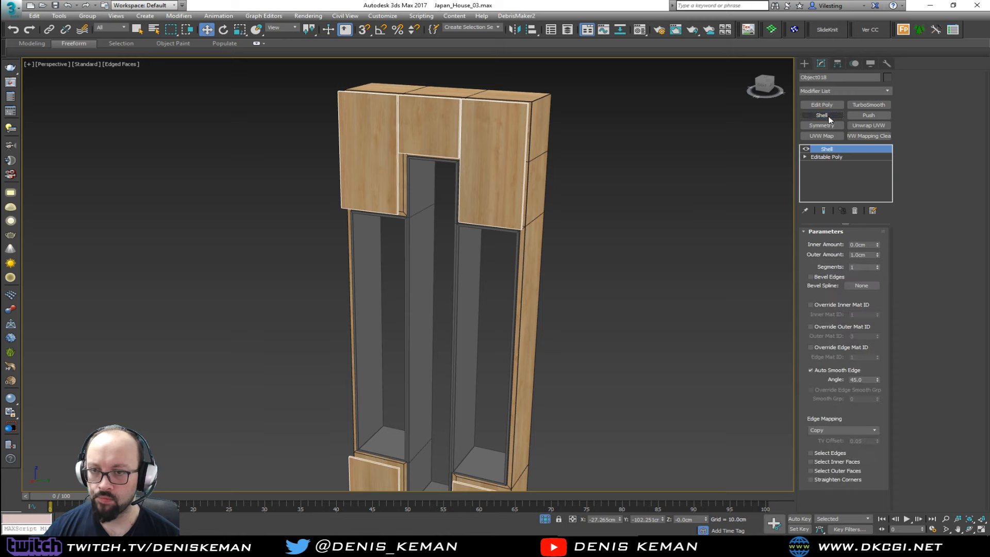
middle_click_drag(570, 154, 478, 348, "alt")
scroll(438, 446, "up", 5)
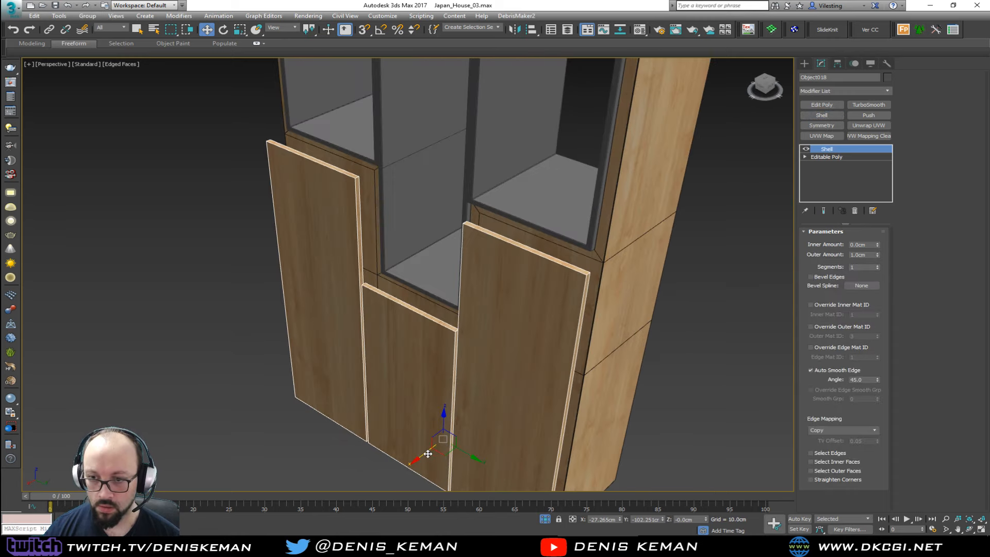
mouse_move(428, 453)
middle_mouse_down("alt")
mouse_move(443, 447)
mouse_move(492, 365)
mouse_move(503, 405)
mouse_move(500, 260)
middle_mouse_up("alt")
In the Left view, lower the upper central panel's two bottom vertices to just above the opening's inner frame edge.
key("alt+w")
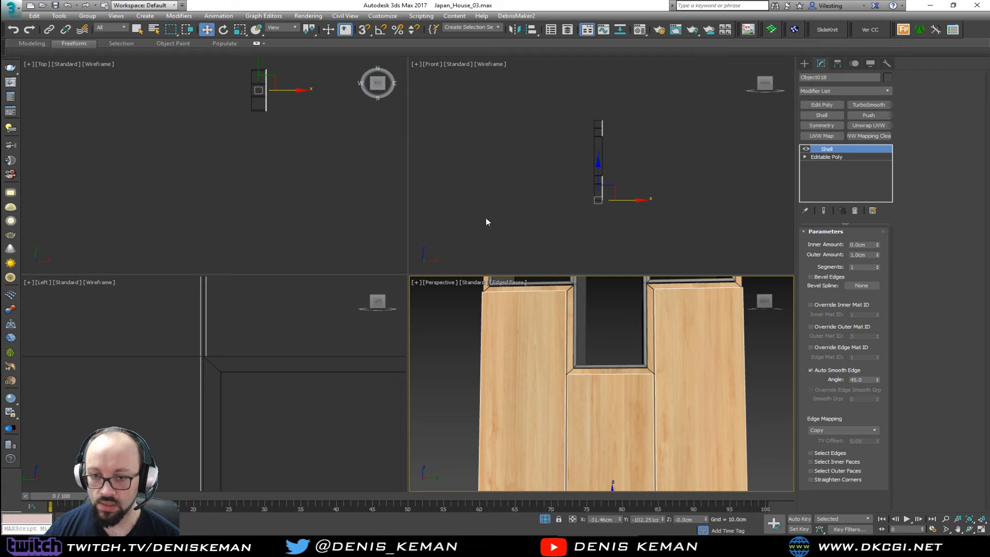
right_click(199, 370)
key("alt+w")
scroll(250, 361, "down", 3)
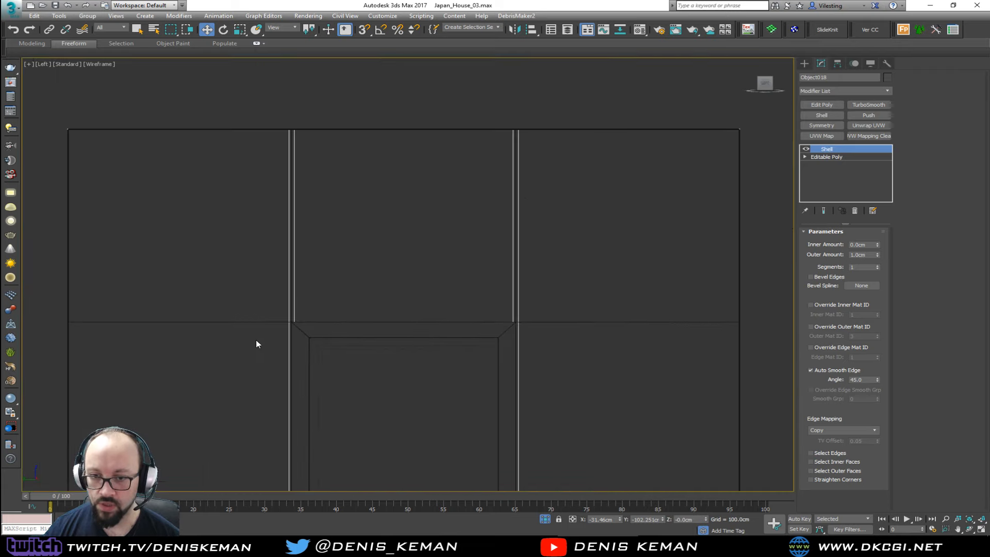
scroll(257, 344, "down", 2)
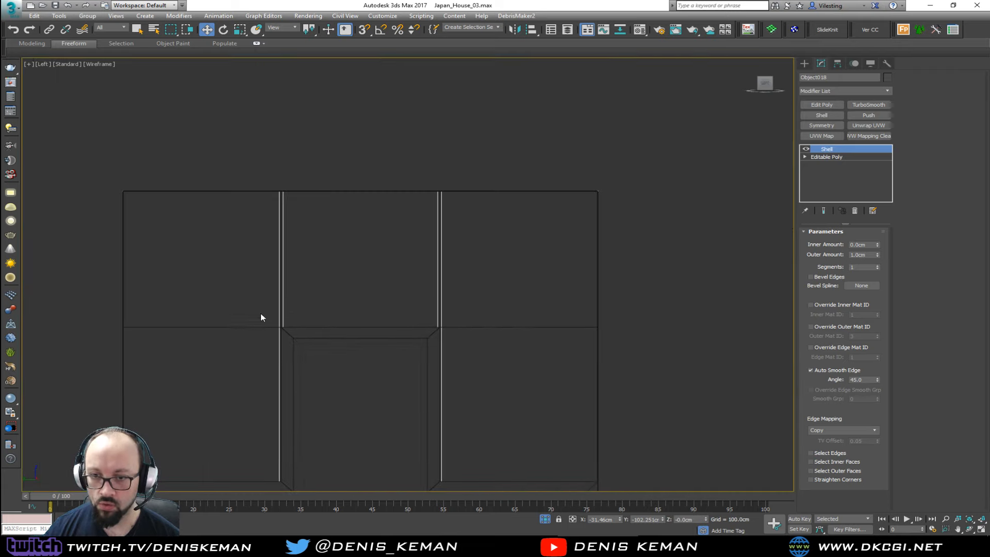
left_click(830, 158)
key("1")
left_click_drag(234, 308, 482, 340)
scroll(336, 331, "up", 3)
left_click_drag(384, 301, 384, 319)
middle_click_drag(439, 330, 439, 257)
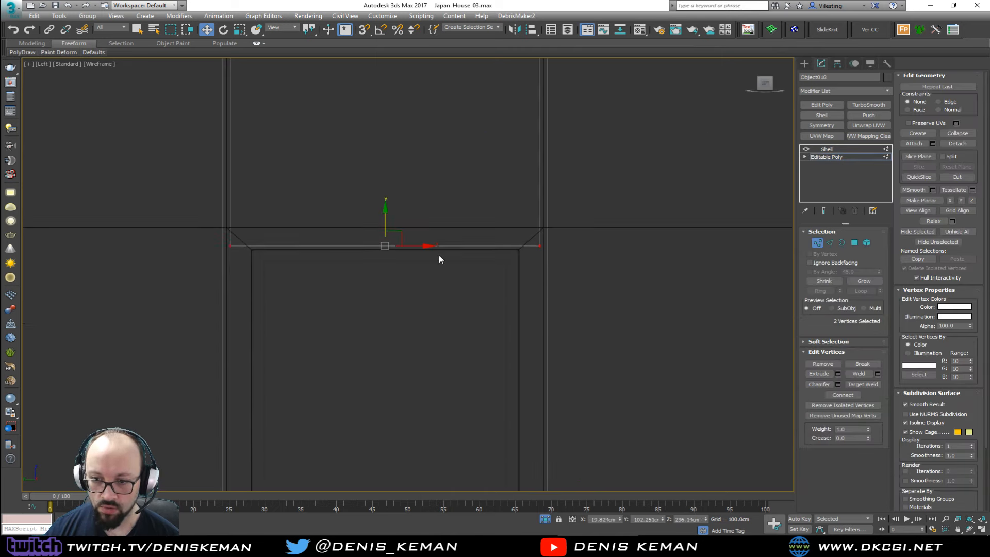
Raise the lower central panel's two top vertices about 1.6 cm to just below the opening's inner frame edge.
scroll(438, 268, "down", 4)
middle_click_drag(449, 316, 433, 175)
scroll(443, 178, "down", 4)
scroll(433, 175, "down", 2)
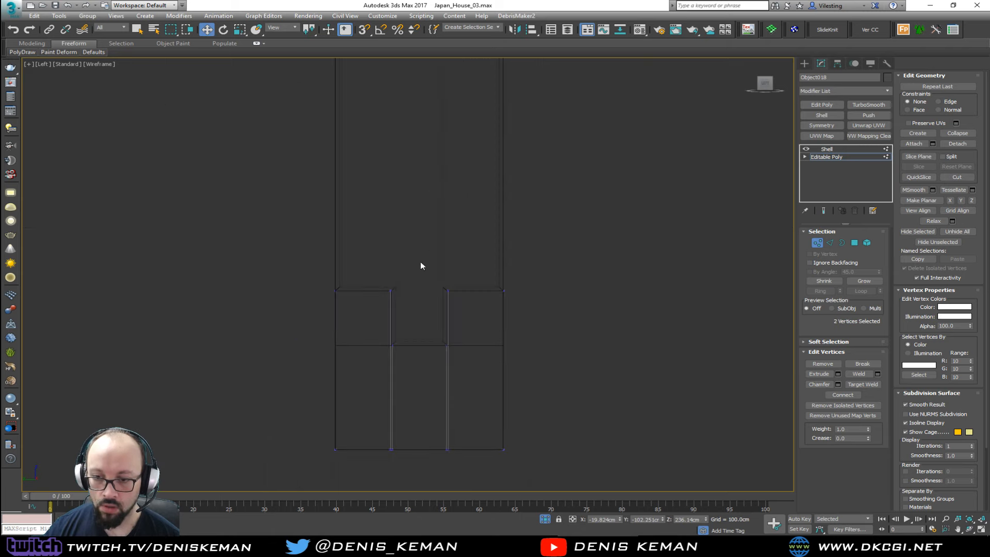
scroll(392, 336, "up", 4)
scroll(425, 338, "up", 5)
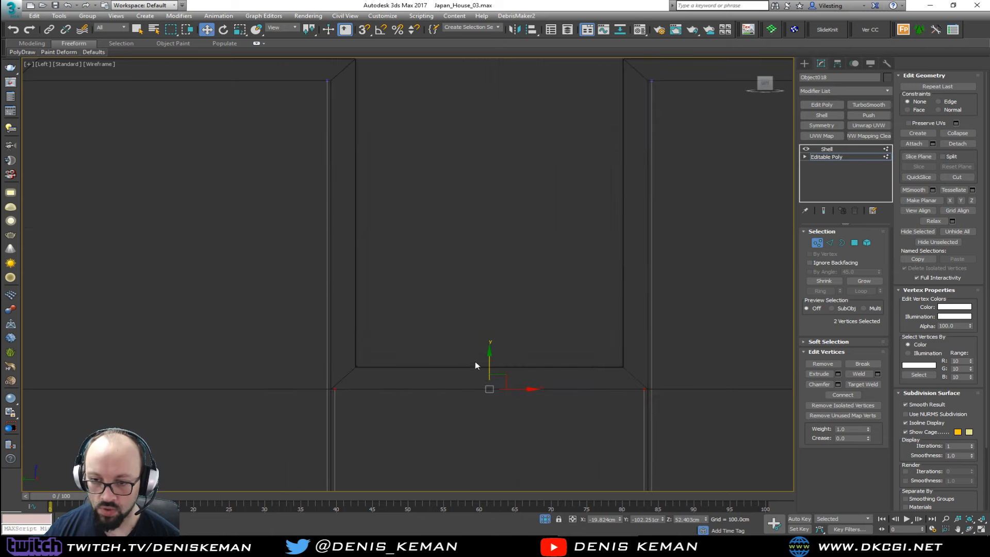
left_click_drag(491, 371, 491, 353)
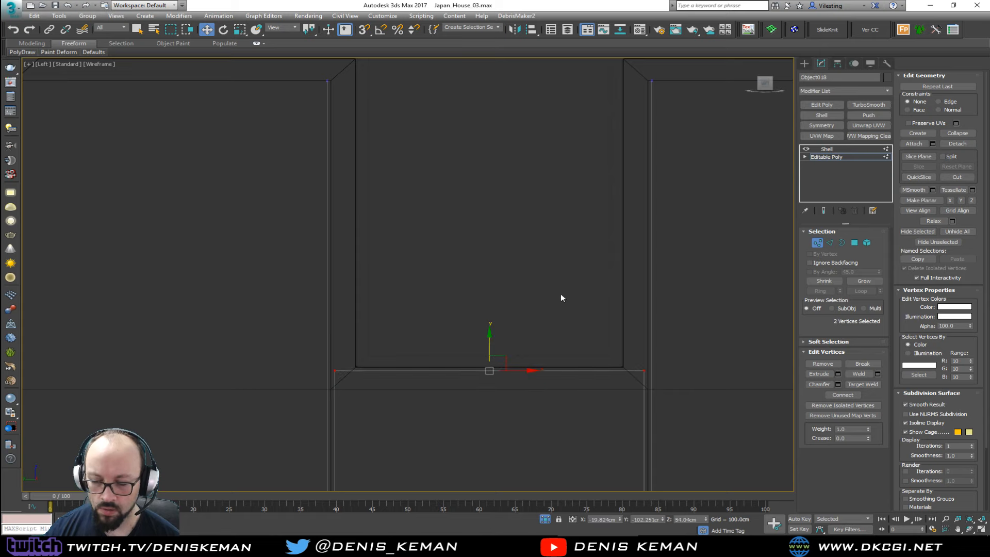
Move the eight vertices along the right-hand gap of both panel groups about 2 cm toward the centre, beside the opening's inner frame edge.
scroll(452, 308, "down", 4)
middle_click_drag(484, 288, 485, 179)
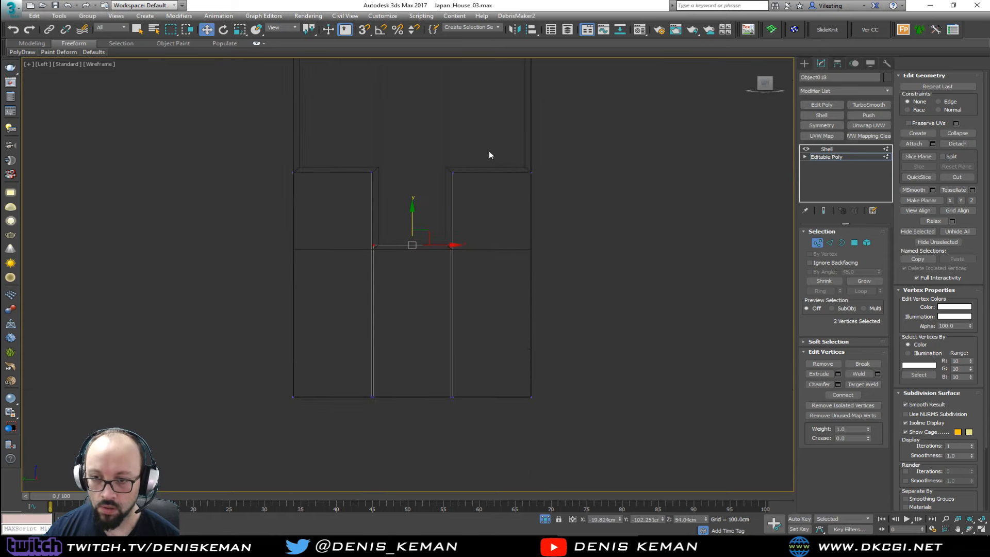
left_click_drag(438, 418, 437, 418)
scroll(447, 134, "down", 3)
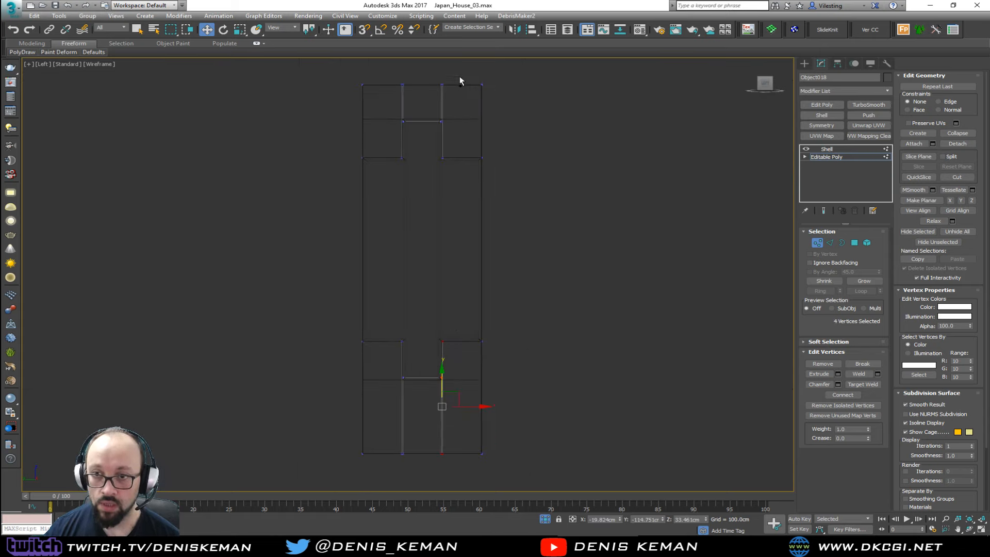
left_click_drag(459, 75, 431, 197, "ctrl")
scroll(443, 195, "up", 3)
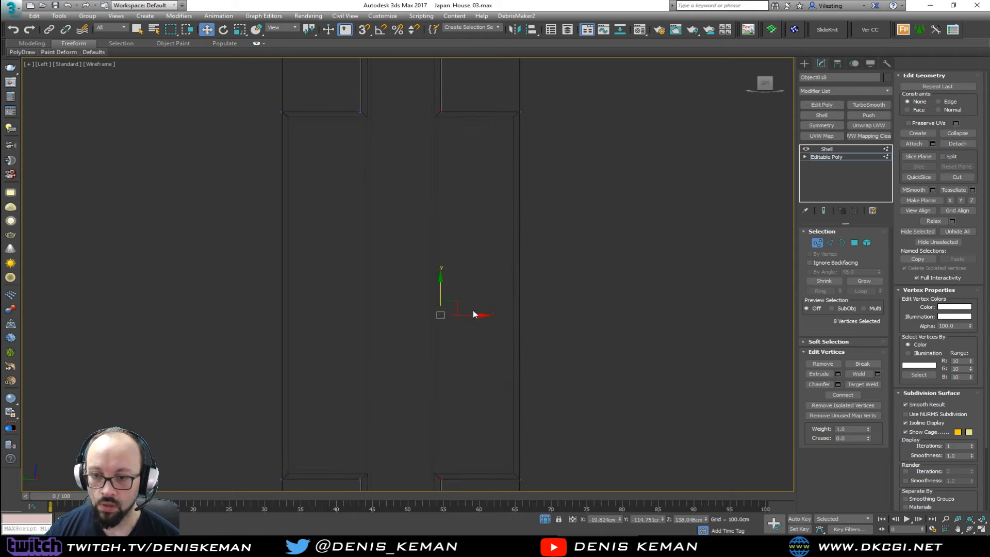
middle_click_drag(455, 73, 453, 247)
scroll(441, 206, "up", 8)
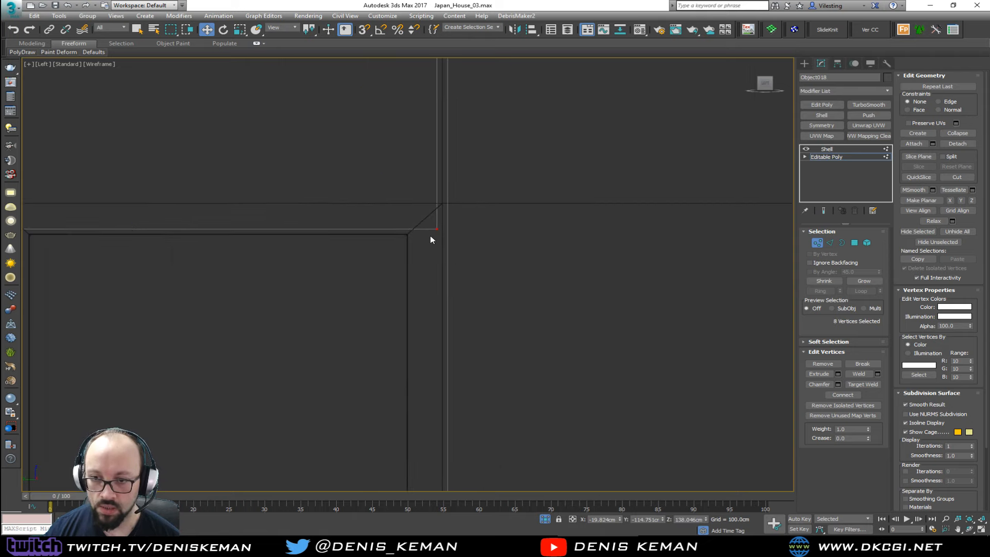
left_click_drag(440, 227, 391, 232)
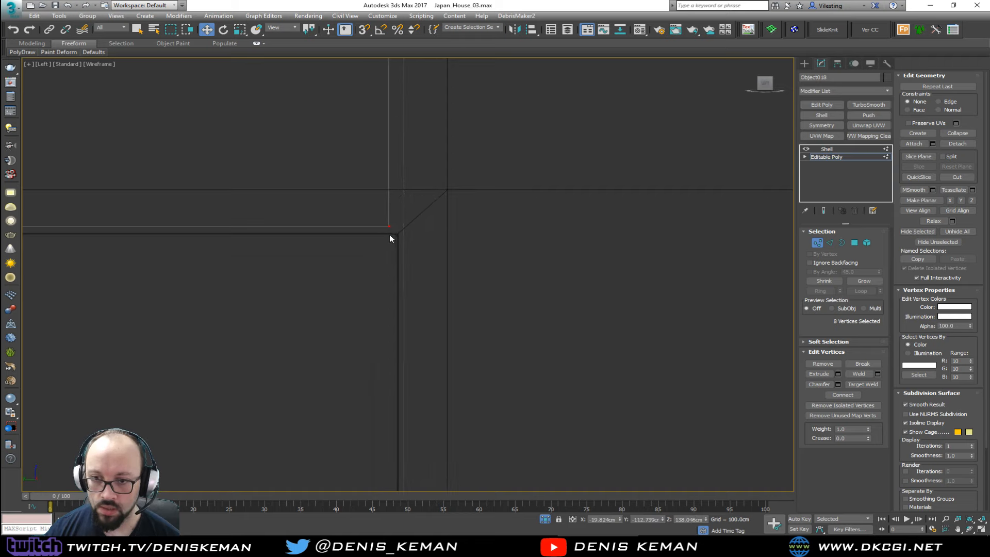
Shift the eight vertices along the left-hand panel gap about 2 cm toward the centre to match the opening's inner frame edge.
scroll(390, 238, "down", 7)
middle_click_drag(424, 168, 412, 135)
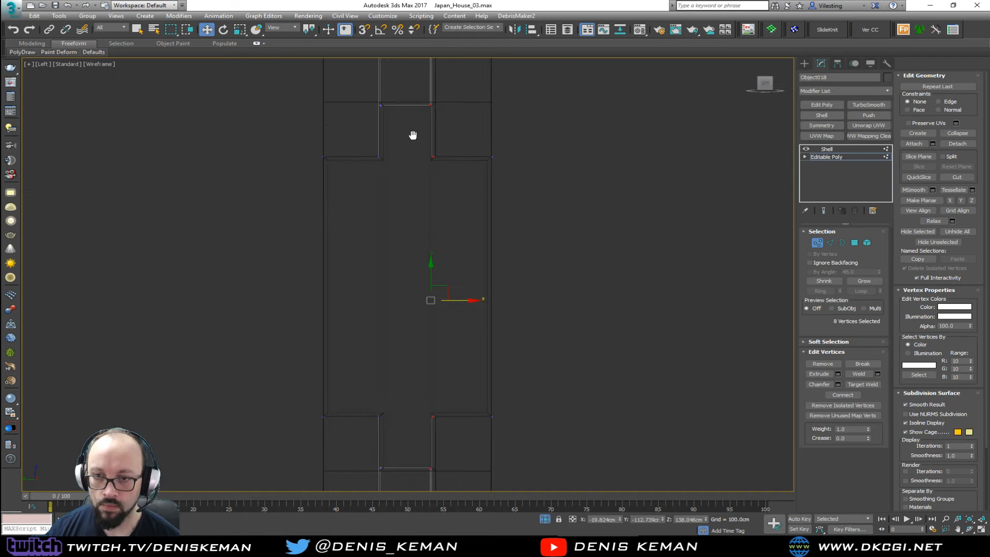
scroll(412, 135, "down", 3)
left_click_drag(362, 371, 362, 382)
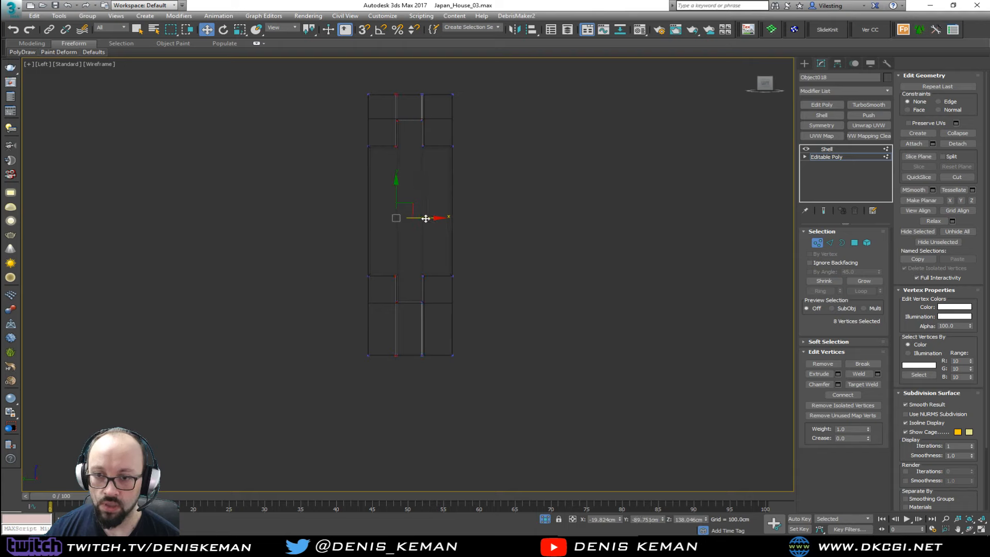
scroll(403, 117, "up", 10)
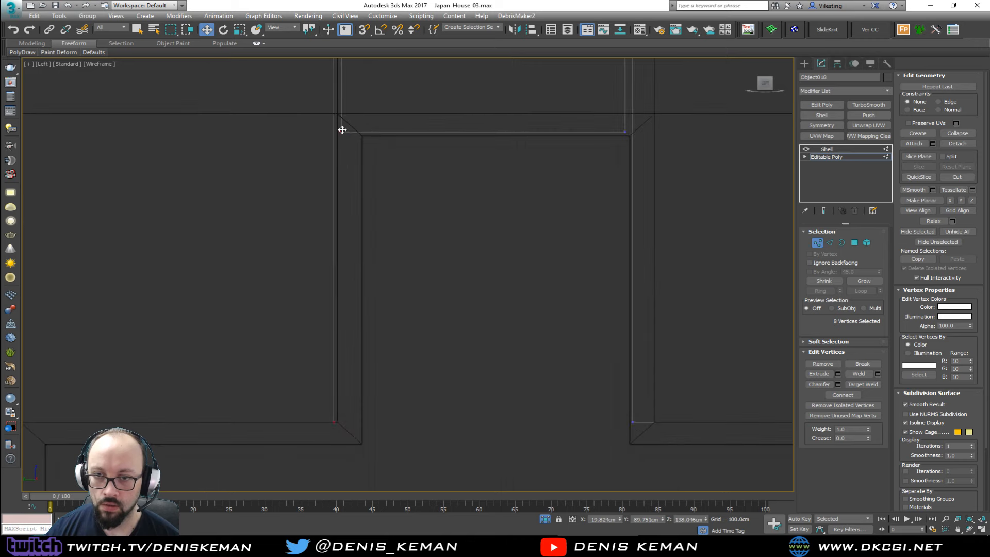
left_click_drag(361, 130, 366, 130)
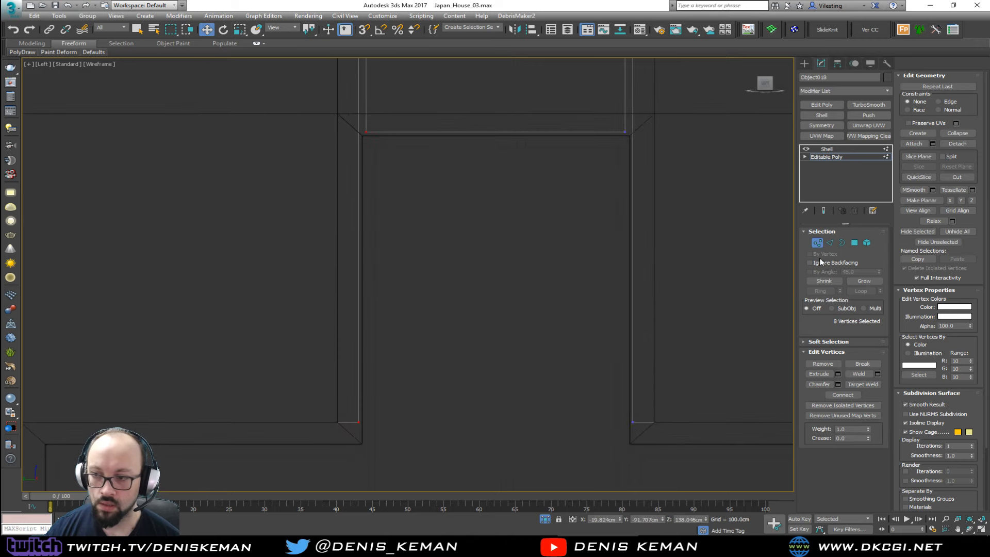
Lower the four bottom vertices of the upper outer panels about 1.6 cm to just above the side openings' inner frame edges.
left_click(816, 242)
scroll(504, 221, "down", 3)
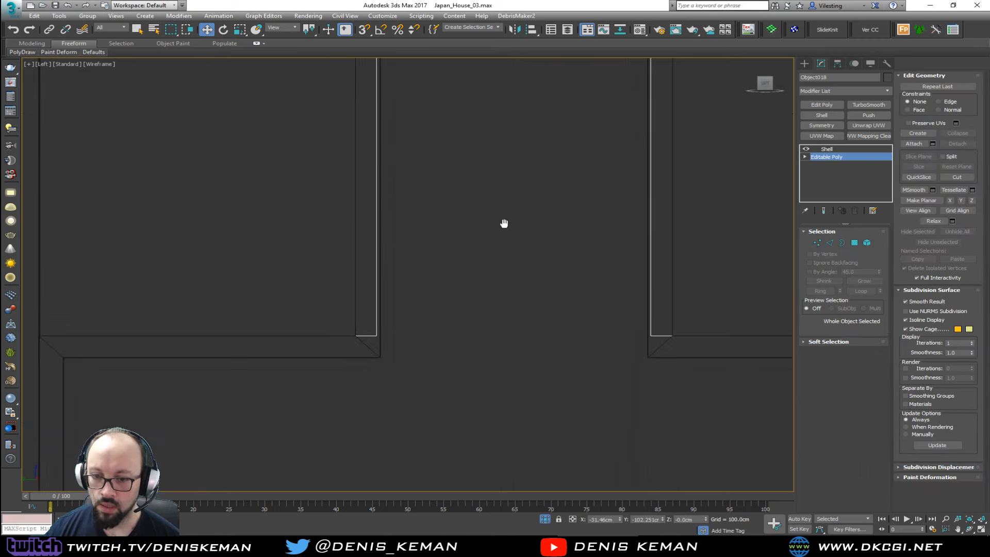
key("1")
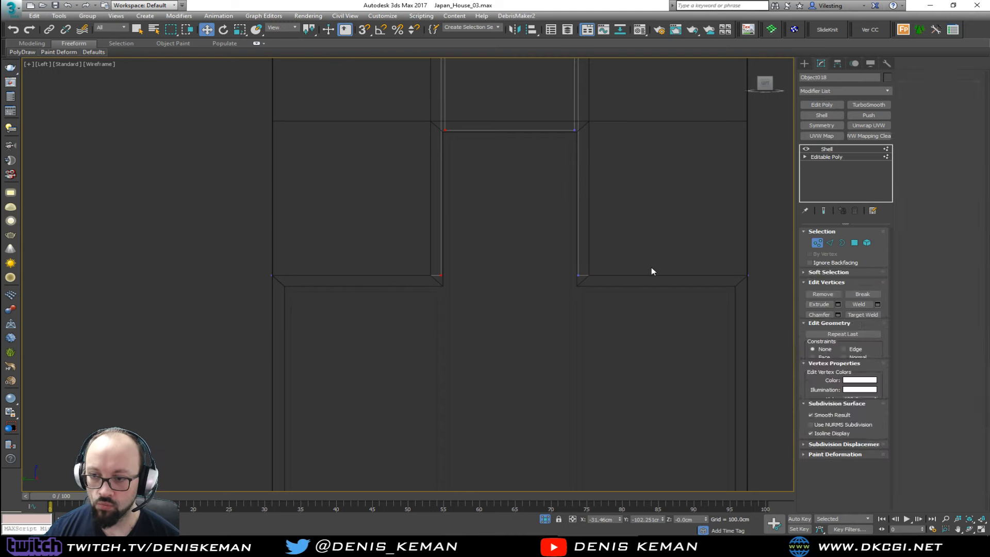
left_click_drag(766, 259, 487, 299)
key("alt+w")
right_click(504, 364)
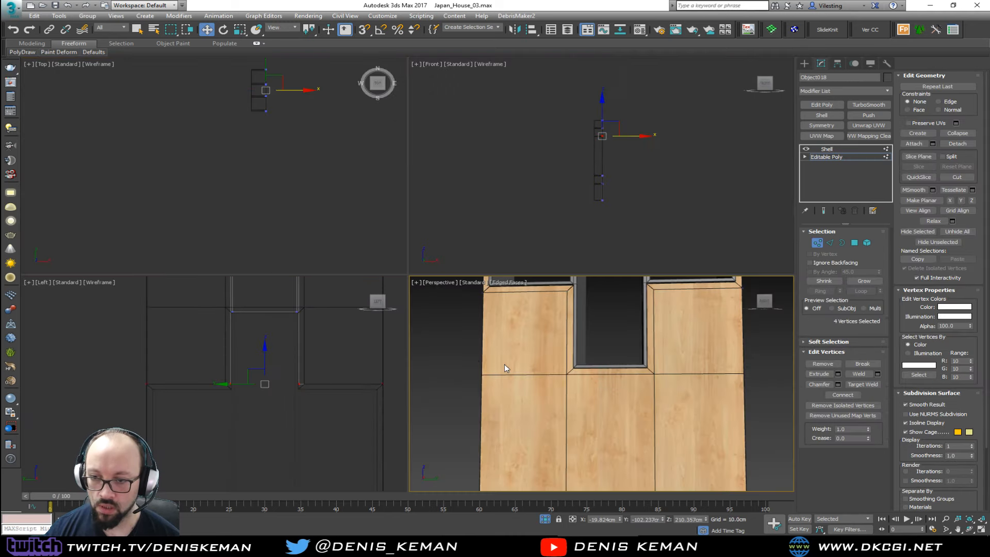
key("alt+w")
scroll(469, 261, "down", 2)
mouse_move(469, 261)
middle_mouse_down("alt")
mouse_move(490, 274)
mouse_move(462, 261)
mouse_move(484, 253)
middle_mouse_up("alt")
key("z")
scroll(408, 279, "up", 3)
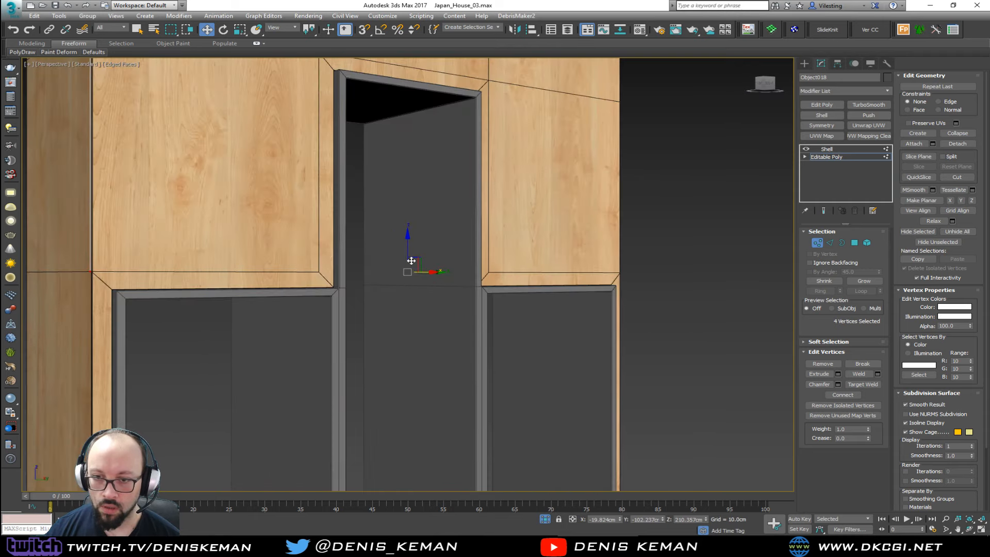
left_click_drag(407, 246, 407, 258)
In the Left view, raise the four top vertices of the lower outer panels about 1.7 cm toward the inner frame edge.
key("alt+w")
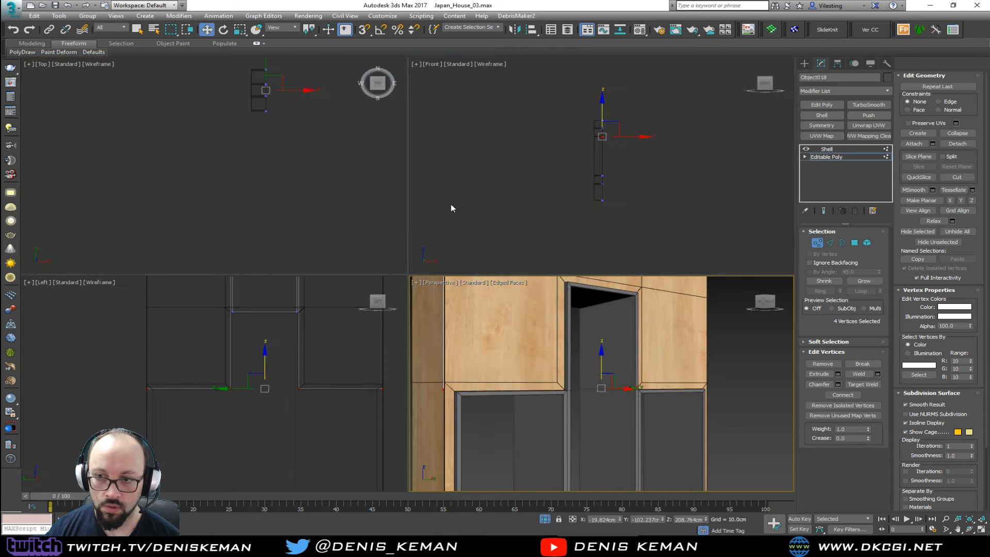
right_click(450, 203)
right_click(267, 328)
key("alt+w")
scroll(356, 278, "up", 5)
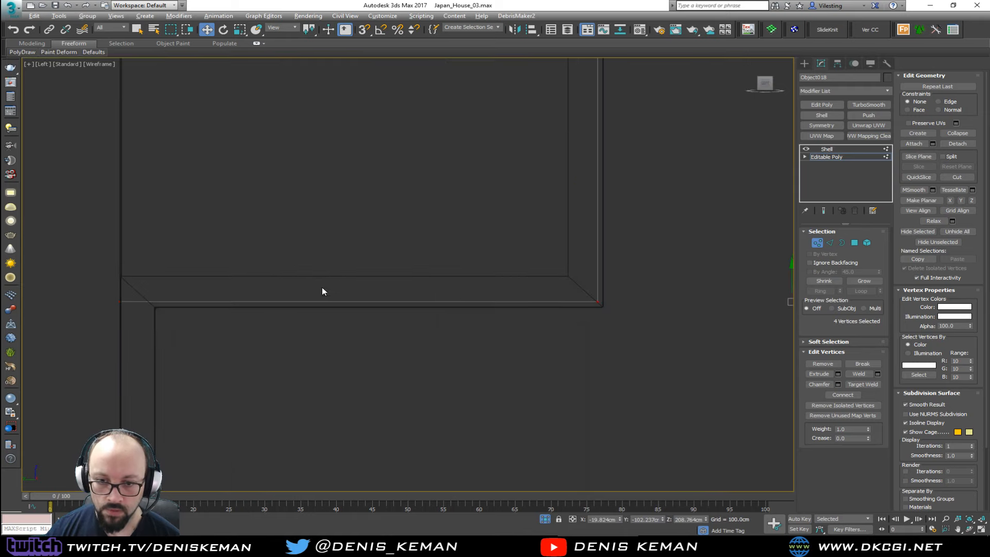
middle_click_drag(323, 289, 240, 250)
scroll(287, 286, "down", 6)
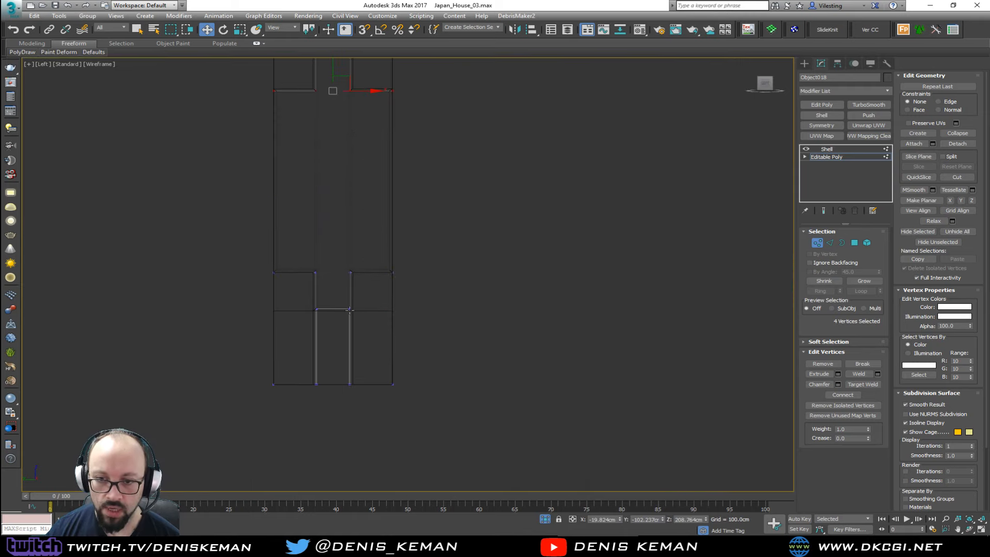
scroll(348, 253, "up", 5)
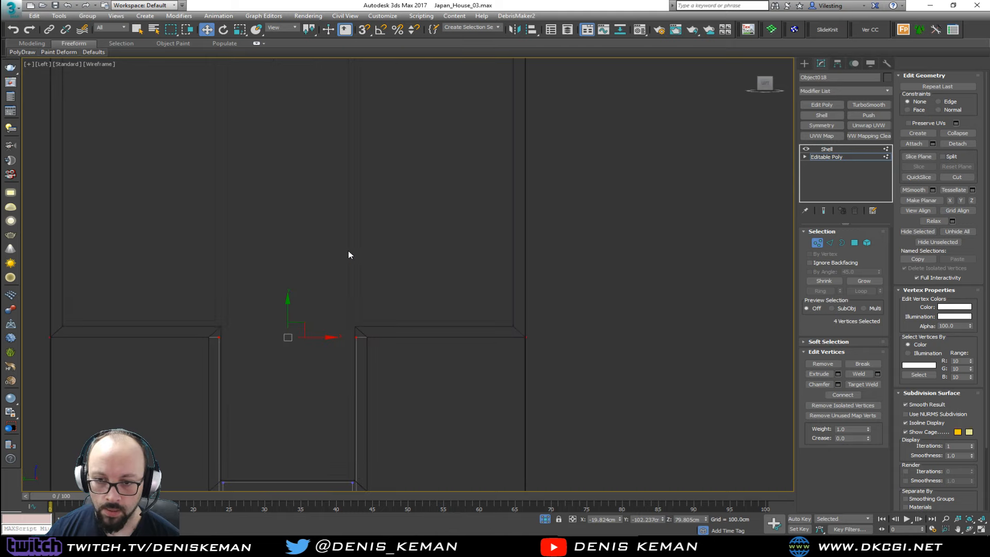
left_click_drag(264, 351, 272, 337)
Leave vertex editing, show the end result with the Shell, and examine the panel gaps and thickness in perspective with edges hidden.
key("alt+w")
scroll(576, 333, "down", 3)
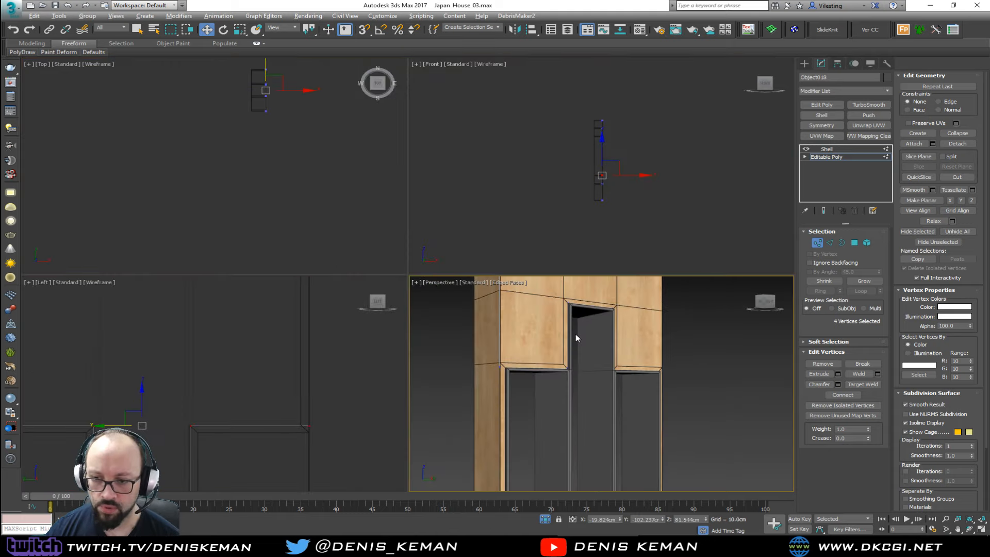
key("alt+w")
left_click(817, 242)
left_click(835, 156)
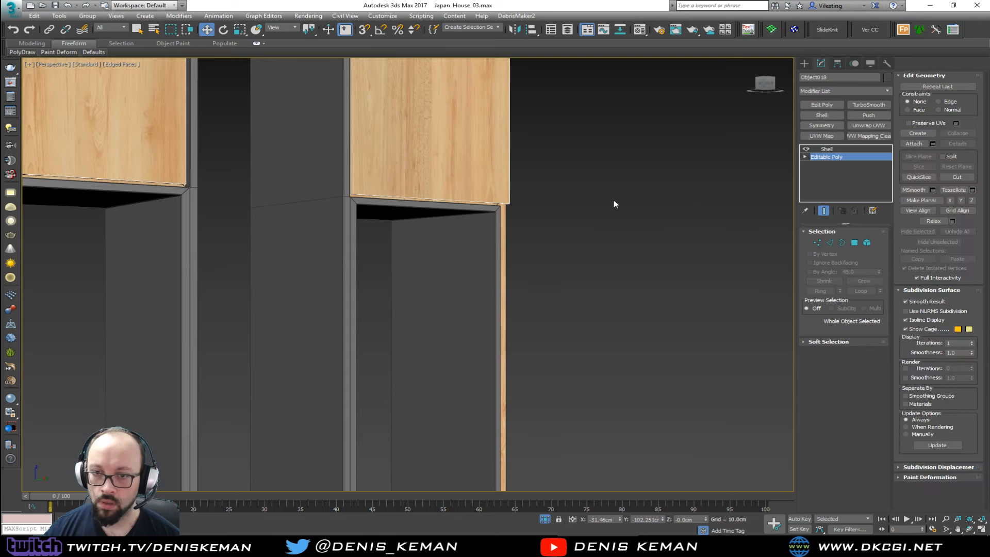
key("F4")
scroll(387, 203, "down", 6)
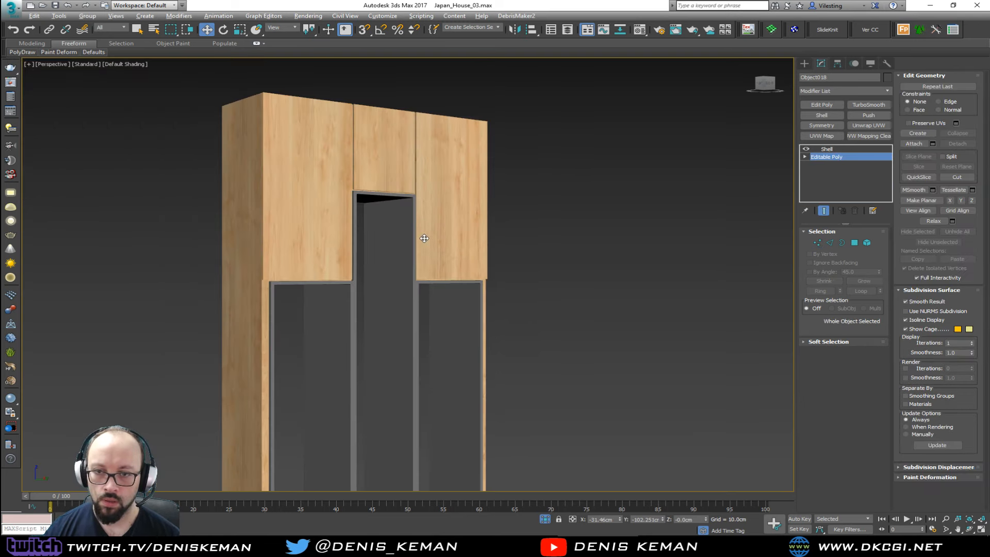
middle_click_drag(361, 243, 335, 260, "alt")
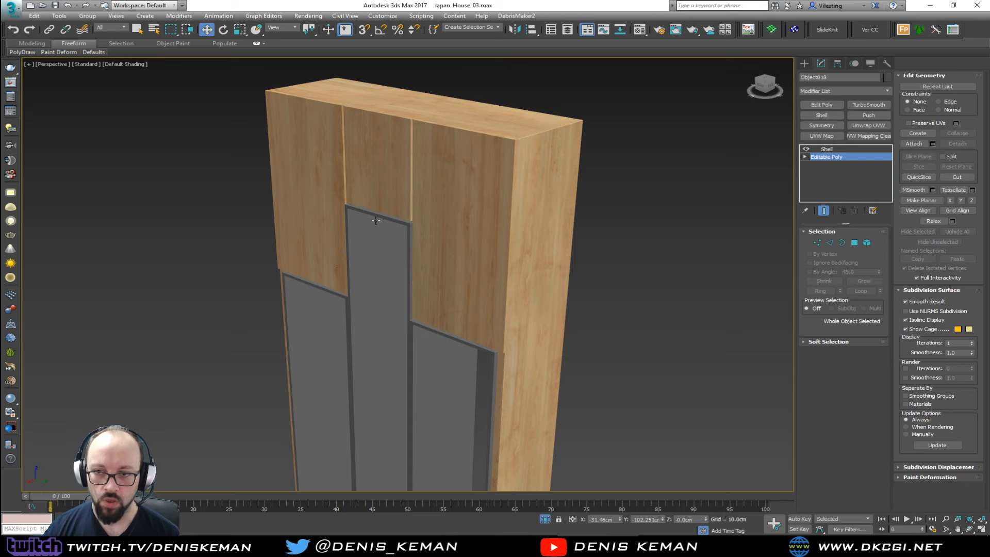
scroll(405, 201, "up", 3)
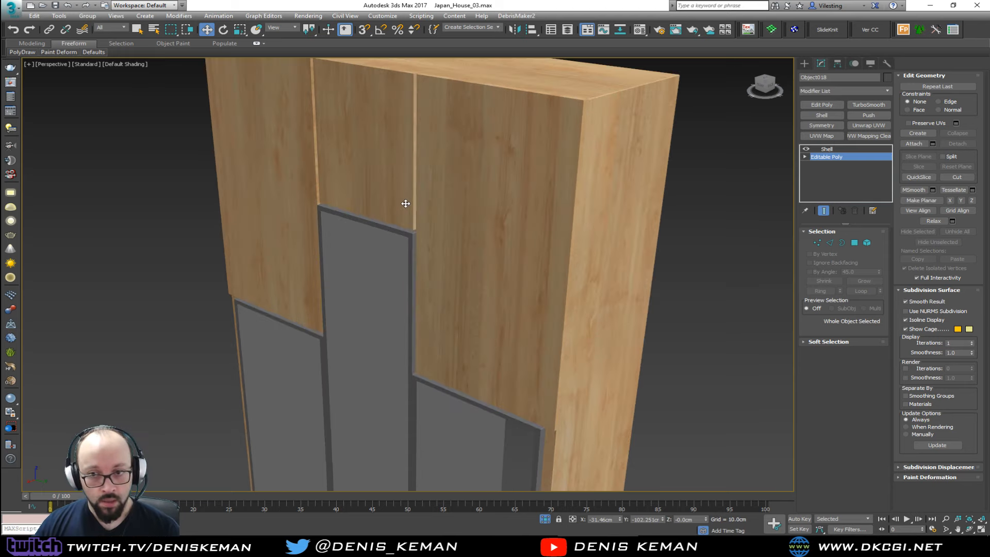
middle_click_drag(408, 196, 419, 254)
scroll(420, 254, "down", 2)
middle_click_drag(424, 170, 430, 194, "alt")
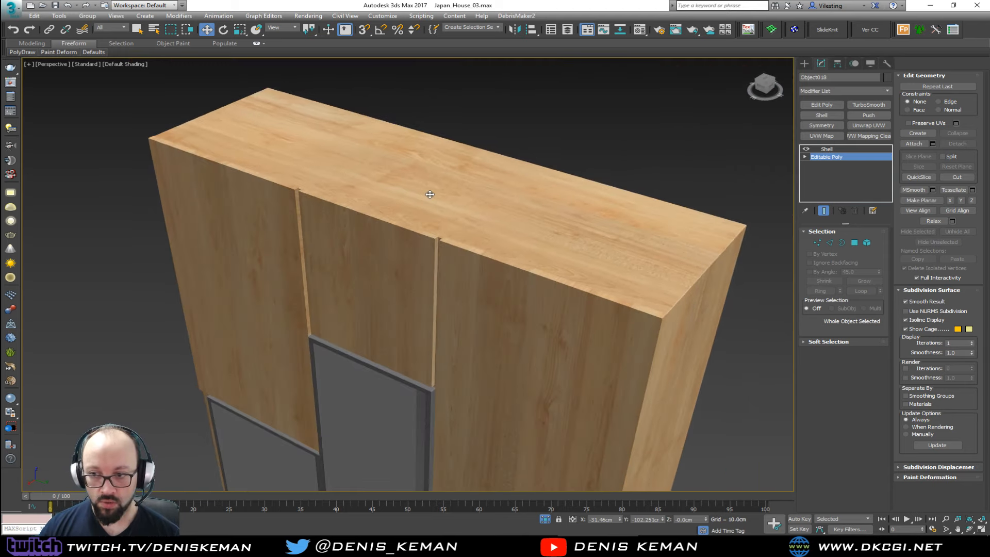
middle_click_drag(440, 248, 441, 202, "alt")
key("F4")
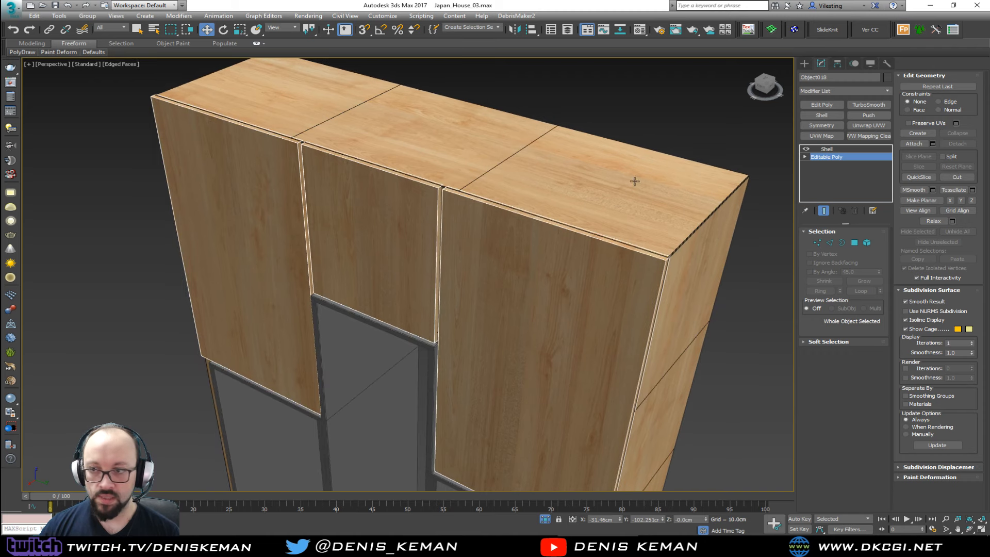
Add a Chamfer modifier above the Shell on the front panels with an amount of 0.1 cm.
left_click(850, 150)
left_click(822, 92)
scroll(830, 155, "down", 3)
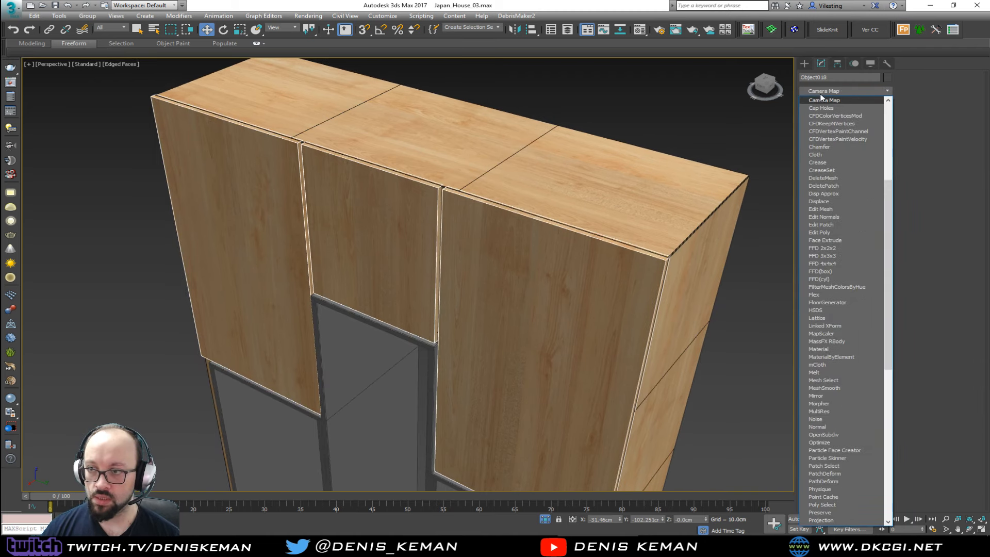
left_click(830, 148)
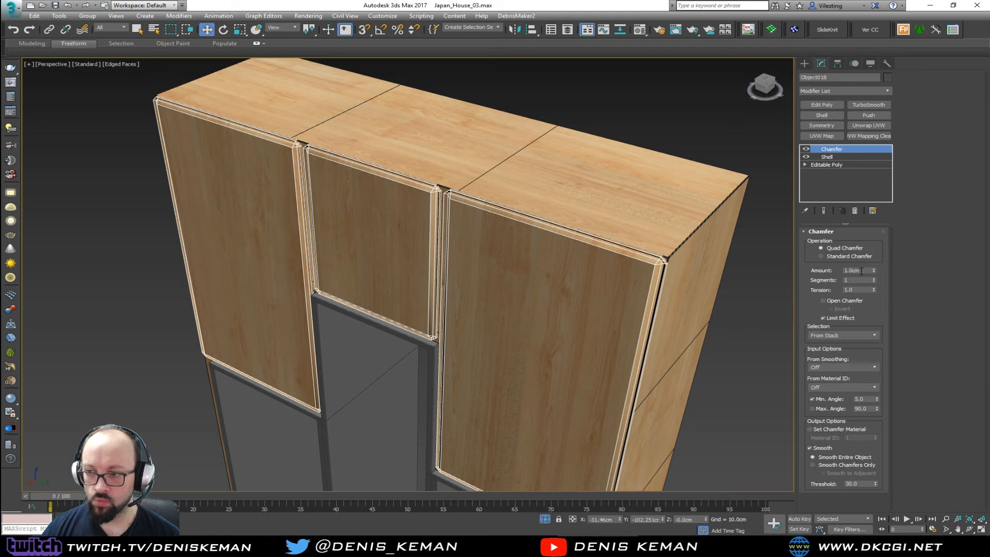
type("0.1")
key("Return")
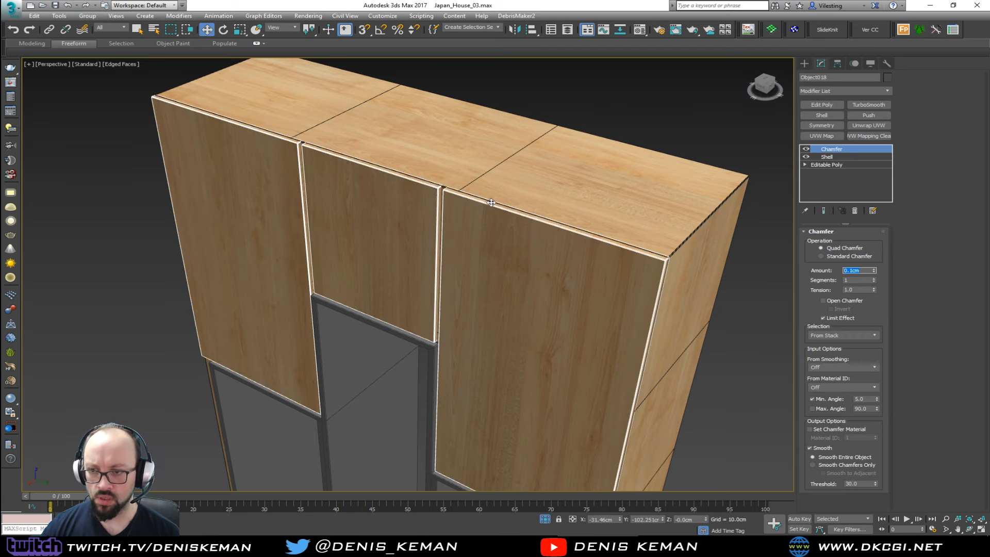
Inspect the chamfered panel edges up close and the whole cabinet front in shaded view with edges hidden.
scroll(448, 189, "up", 5)
middle_click_drag(448, 194, 459, 175, "alt")
scroll(461, 176, "down", 4)
left_click(696, 274)
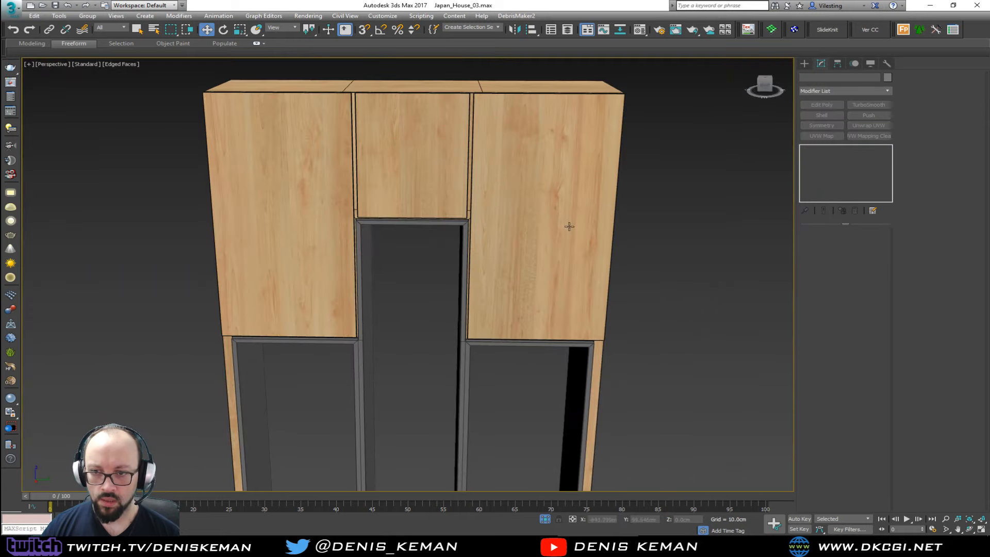
key("F4")
left_click(527, 215)
middle_click_drag(527, 215, 476, 36, "alt")
middle_click_drag(484, 201, 503, 536)
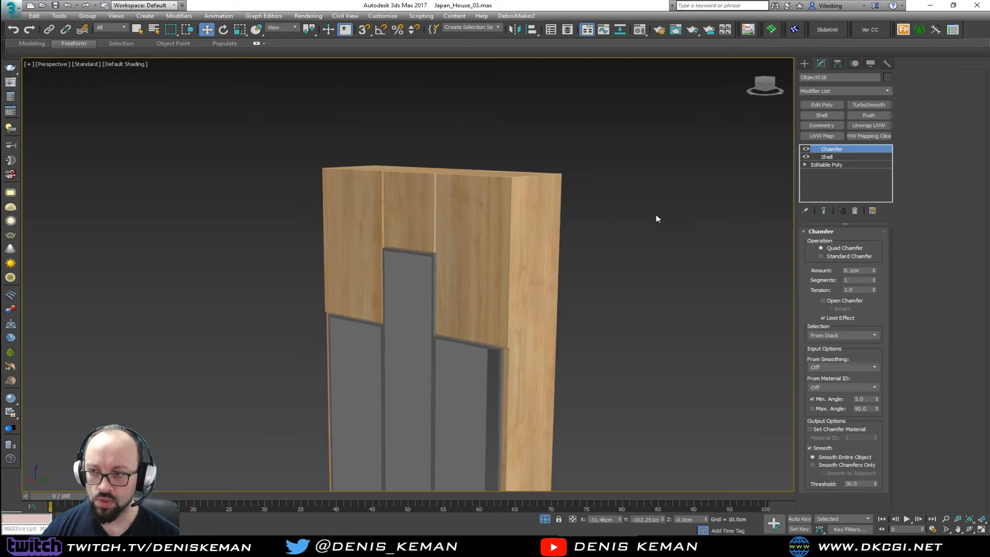
Add a UVW Map modifier to the front panels with Box mapping and length, width and height of 100 cm.
left_click(817, 137)
left_click(832, 284)
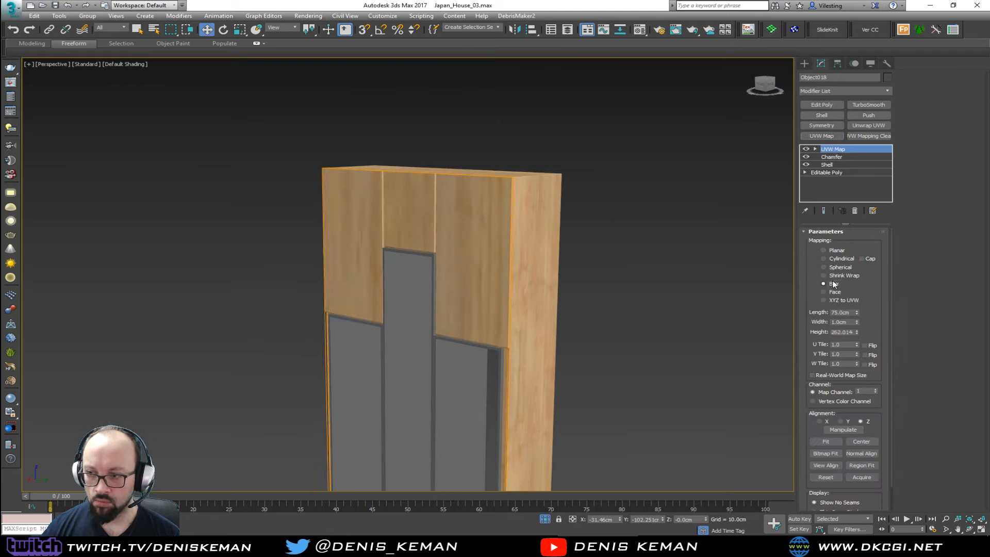
type("10")
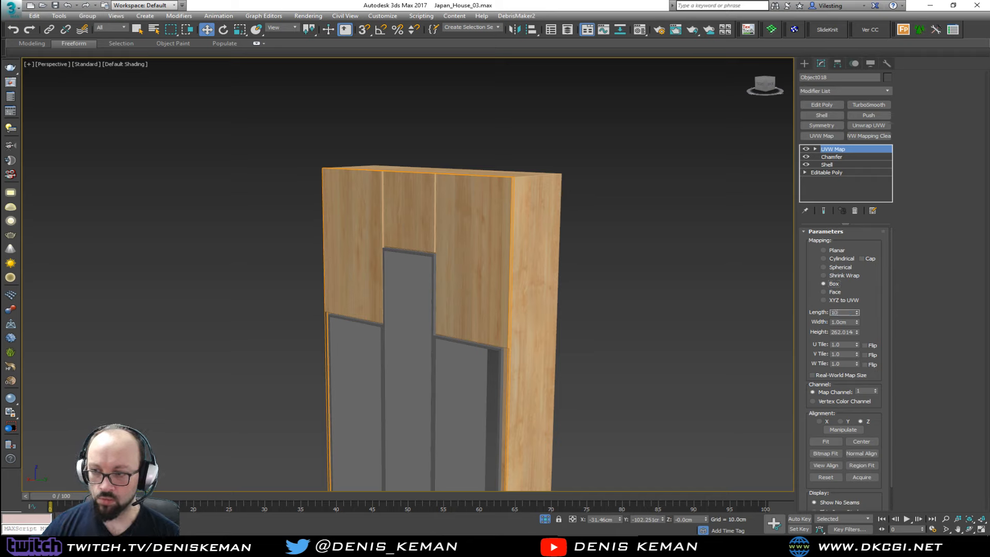
type("0")
key("Tab")
type("100")
key("Tab")
type("100")
key("Return")
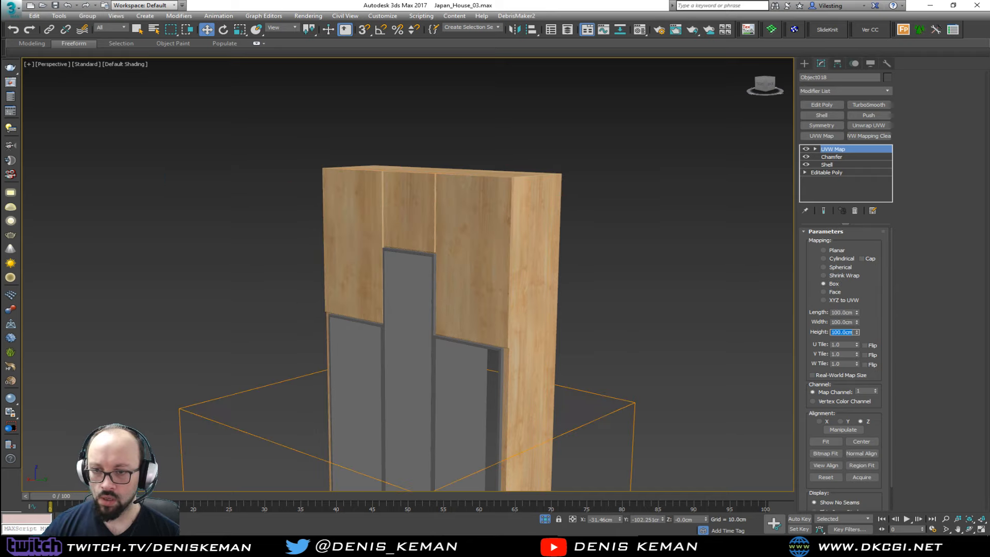
Rotate the UVW Map gizmo with angle snap on so the wood grain runs horizontally across the front panels.
middle_click_drag(396, 301, 436, 154, "alt")
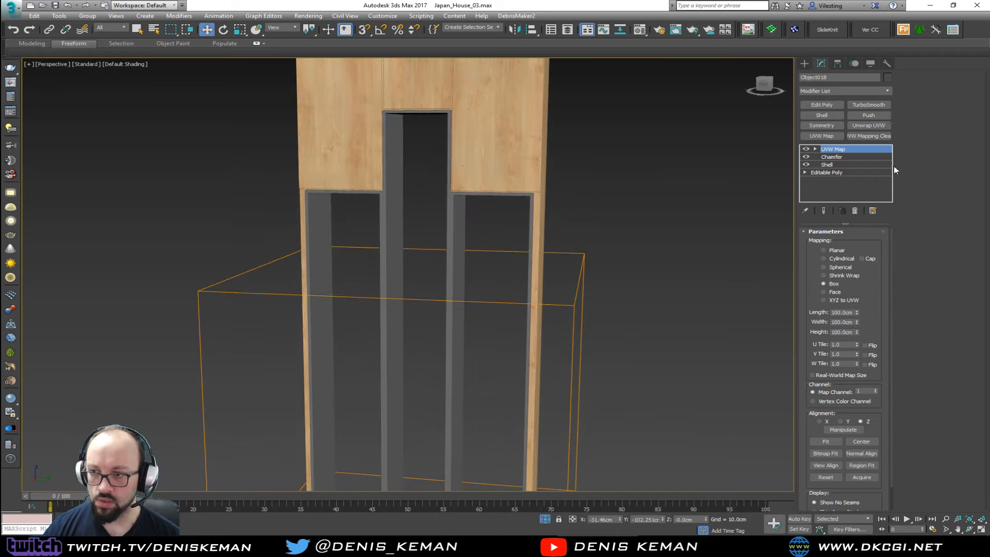
key("1")
key("e")
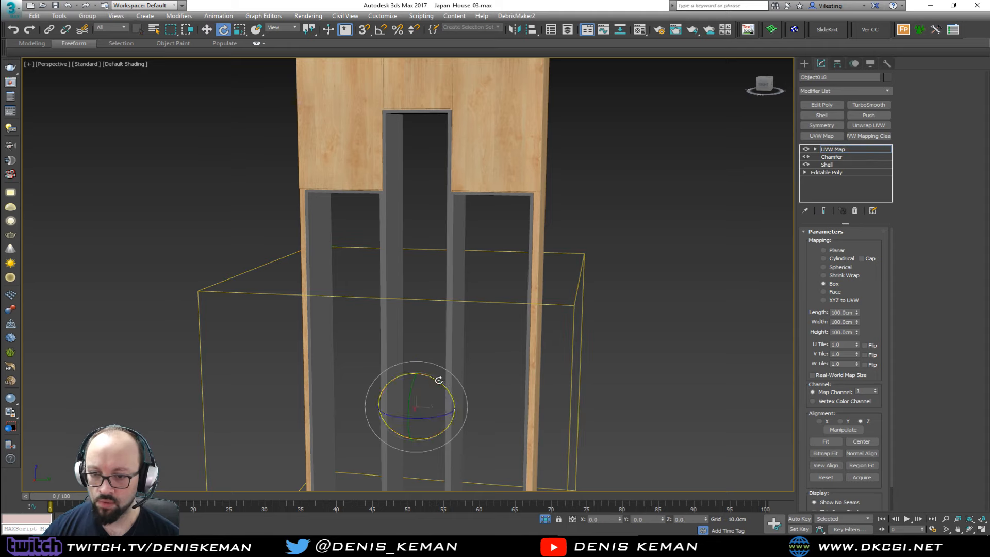
left_click_drag(440, 380, 458, 430)
key("a")
middle_click_drag(524, 294, 492, 307, "alt")
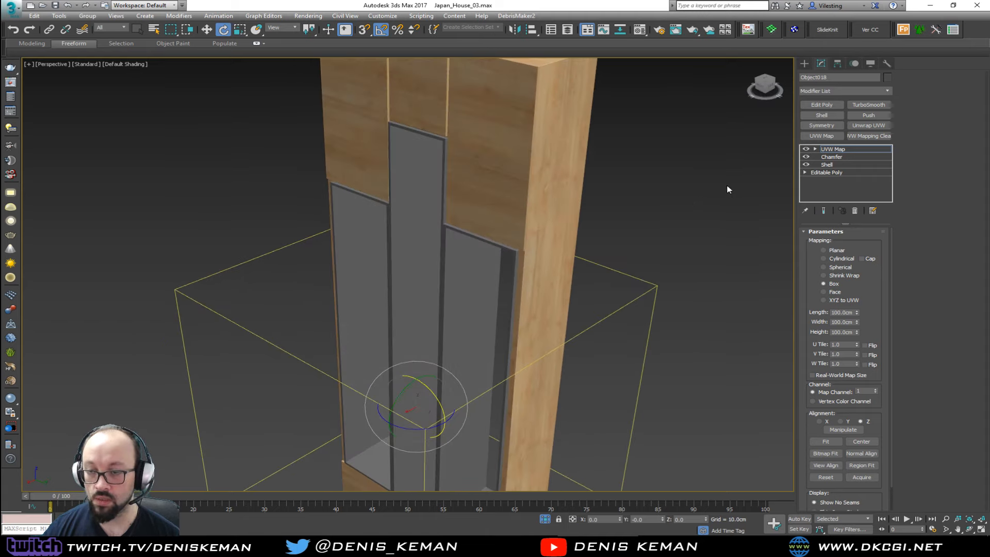
Examine the wood grain and gaps on the cabinet's front panels and compare the cabinet with the Living_Room_Idea_01 reference photo.
key("w")
middle_click_drag(646, 268, 664, 189)
left_click(641, 181)
scroll(644, 190, "down", 8)
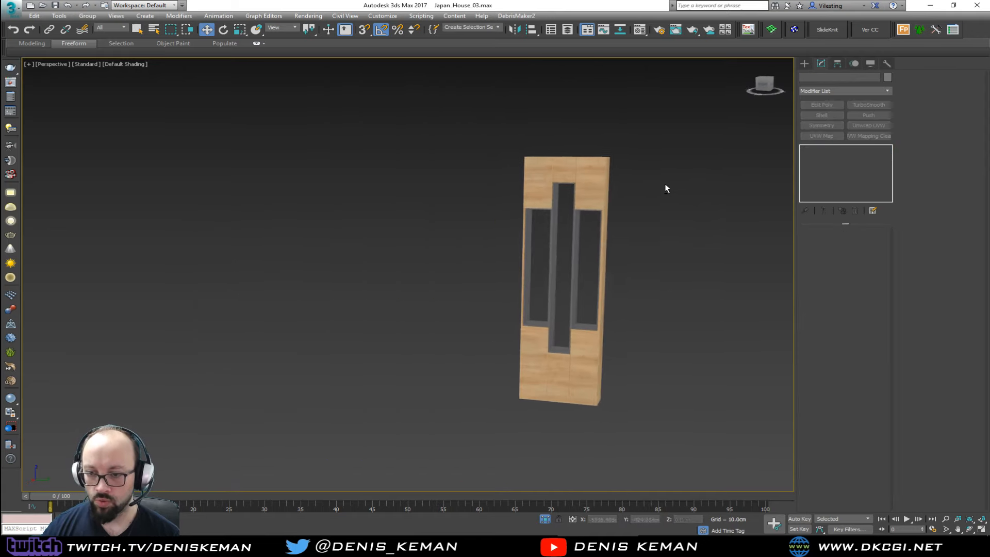
middle_click_drag(656, 285, 483, 263)
key("F4")
scroll(426, 308, "up", 8)
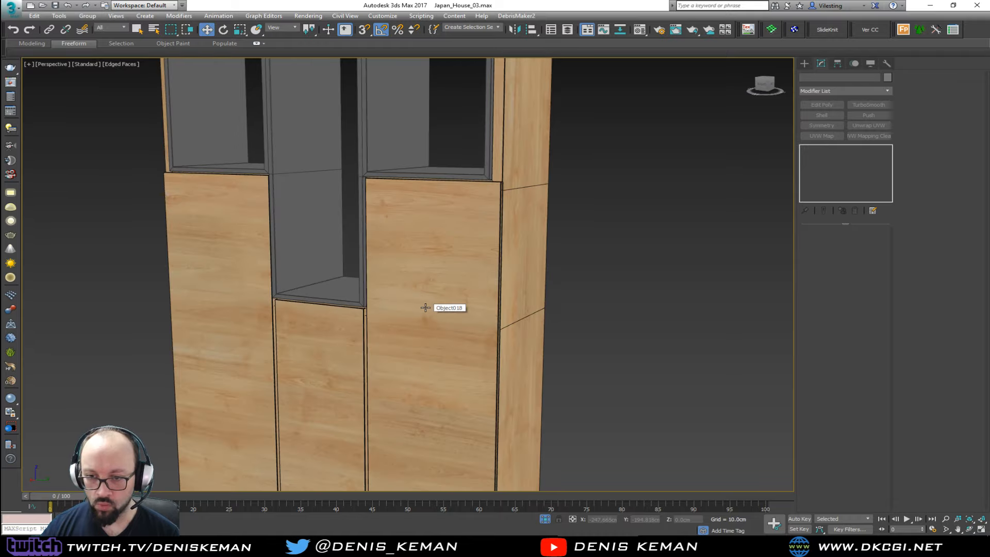
key("F4")
middle_click_drag(424, 306, 453, 294, "alt")
scroll(457, 291, "up", 5)
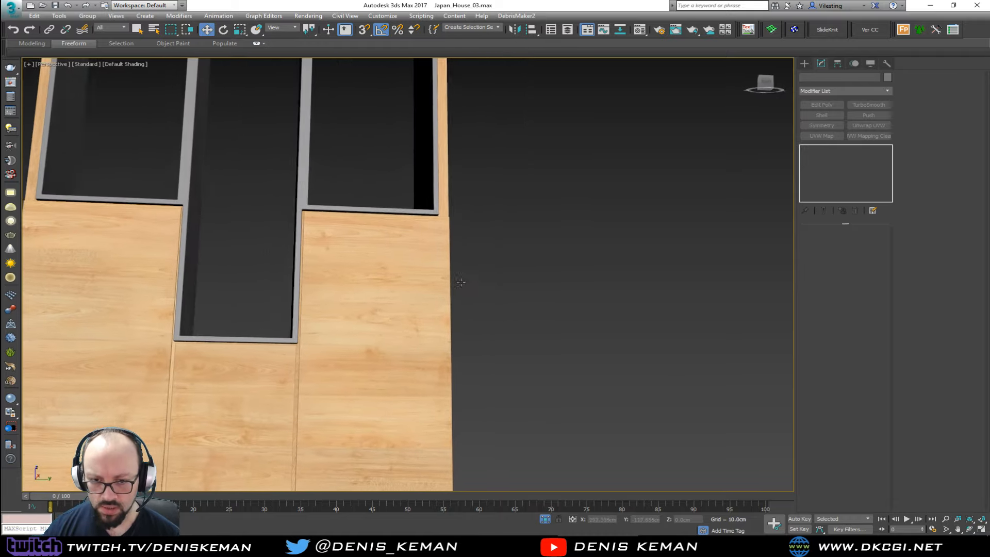
middle_click_drag(378, 354, 486, 136)
middle_click_drag(477, 266, 499, 270, "alt")
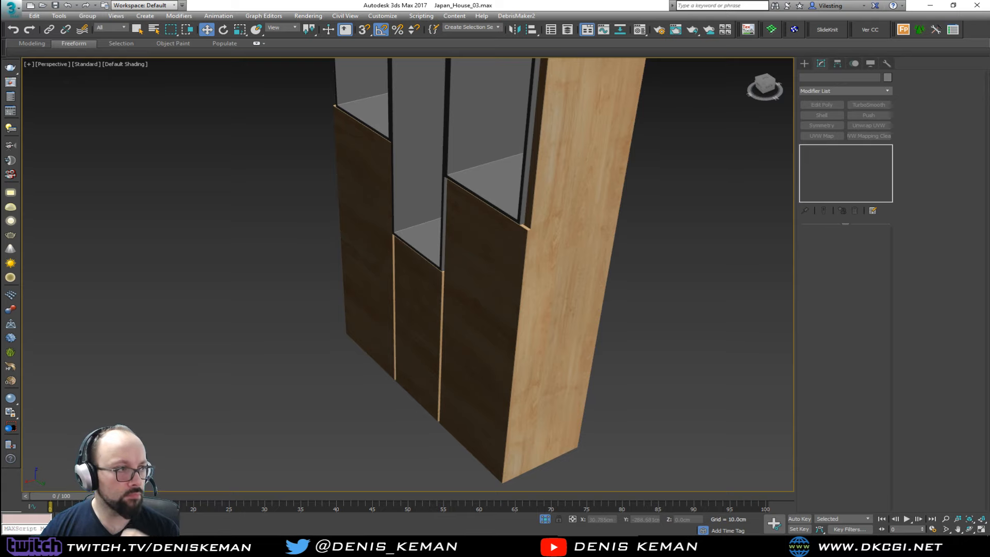
left_click_drag(0, 38, 786, 34)
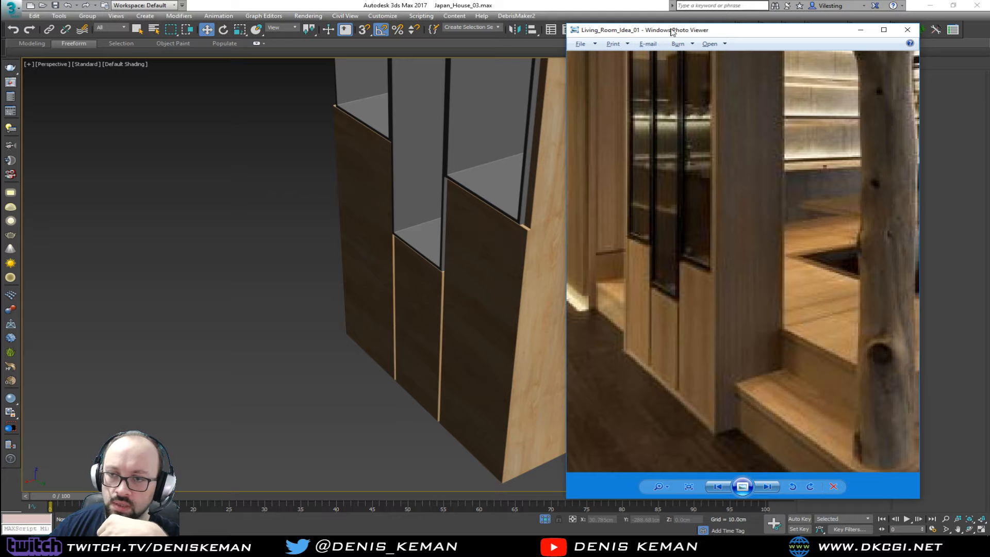
left_click_drag(673, 32, 989, 51)
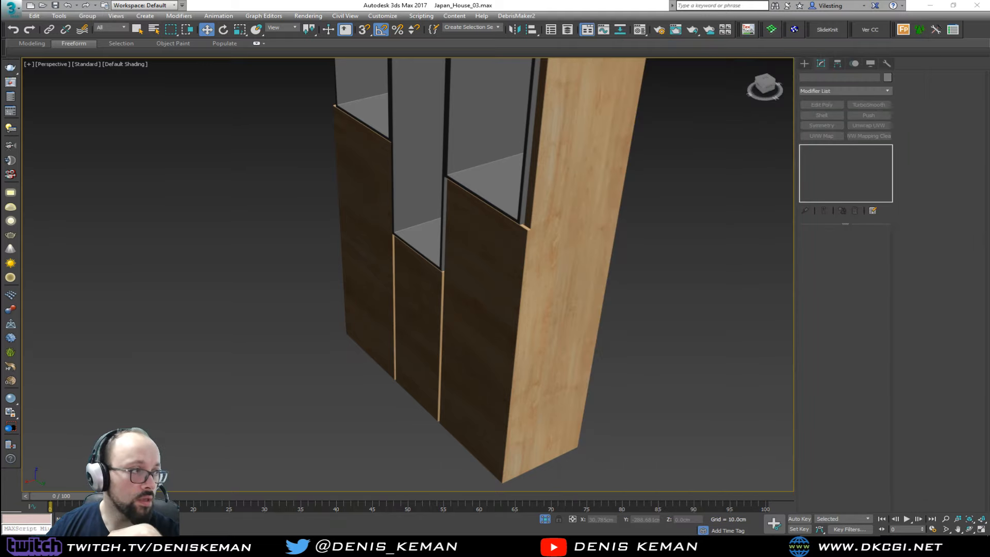
Select all five polygons on the outer right side of the cabinet frame at the Edit Poly level, with edges displayed.
mouse_move(206, 209)
middle_mouse_down("alt")
mouse_move(260, 232)
mouse_move(322, 221)
mouse_move(289, 225)
mouse_move(289, 267)
mouse_move(361, 350)
mouse_move(367, 372)
middle_mouse_up("alt")
key("F4")
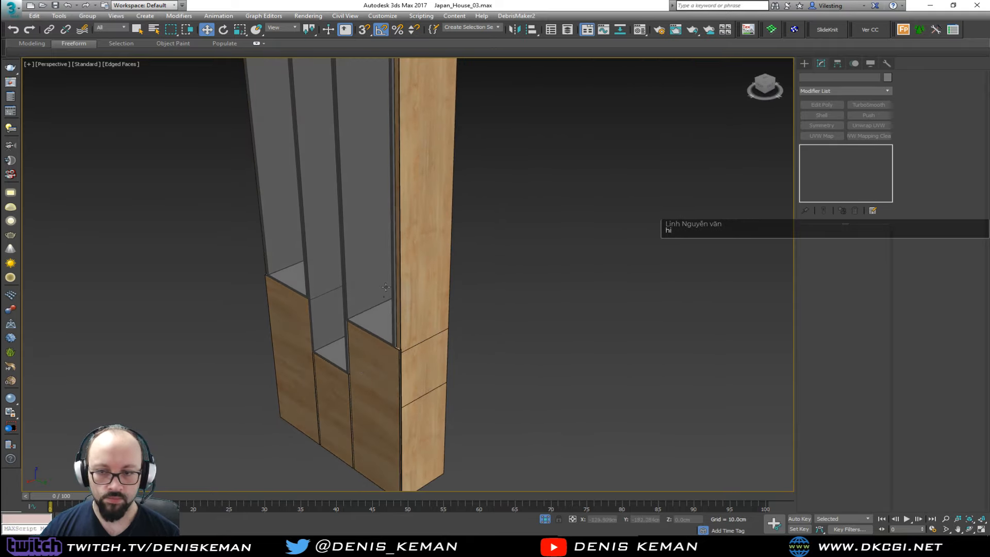
middle_click_drag(439, 240, 450, 307)
left_click(450, 307)
middle_click_drag(444, 245, 452, 335)
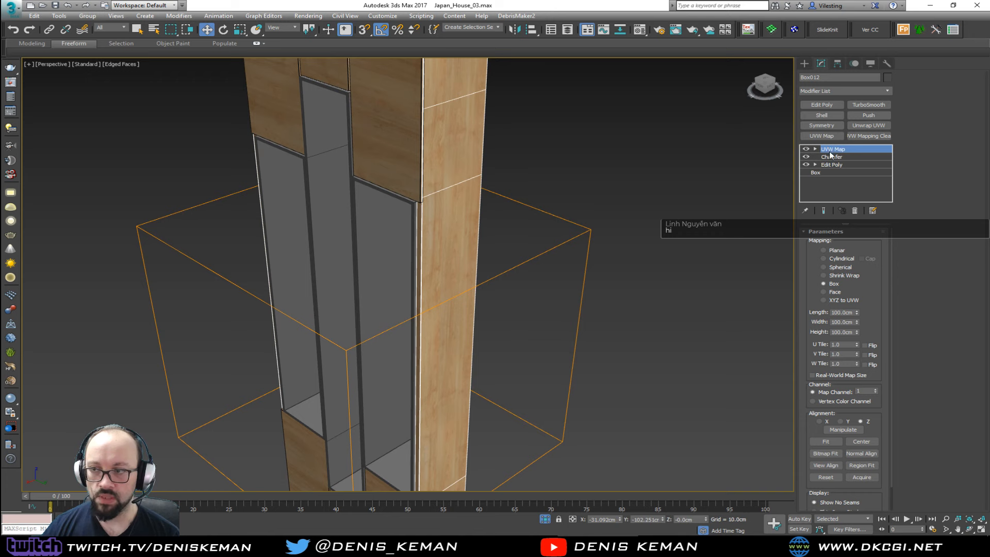
left_click(839, 166)
middle_click_drag(489, 138, 497, 259)
key("4")
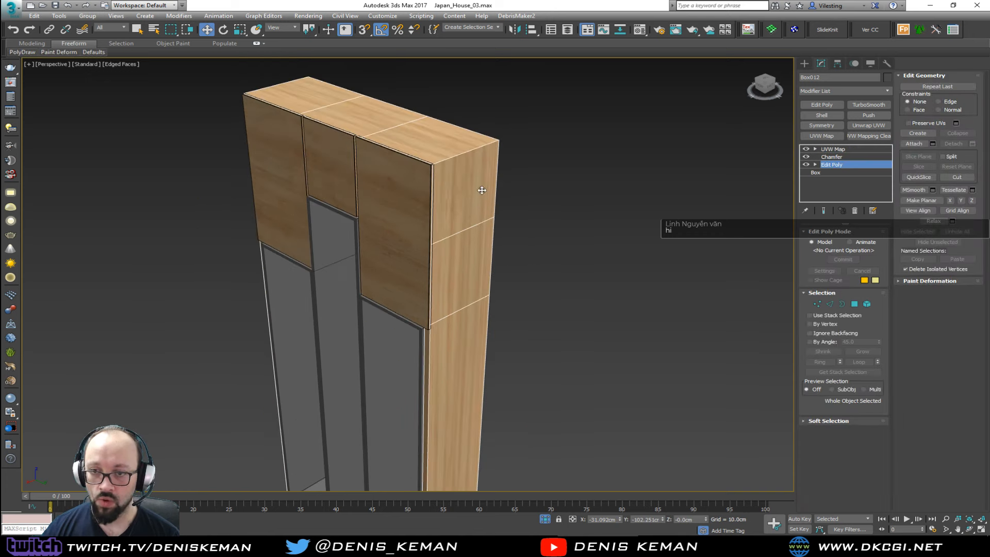
left_click(468, 196)
left_click(463, 258, "ctrl")
left_click(462, 333, "ctrl")
middle_click_drag(463, 332, 460, 405, "alt")
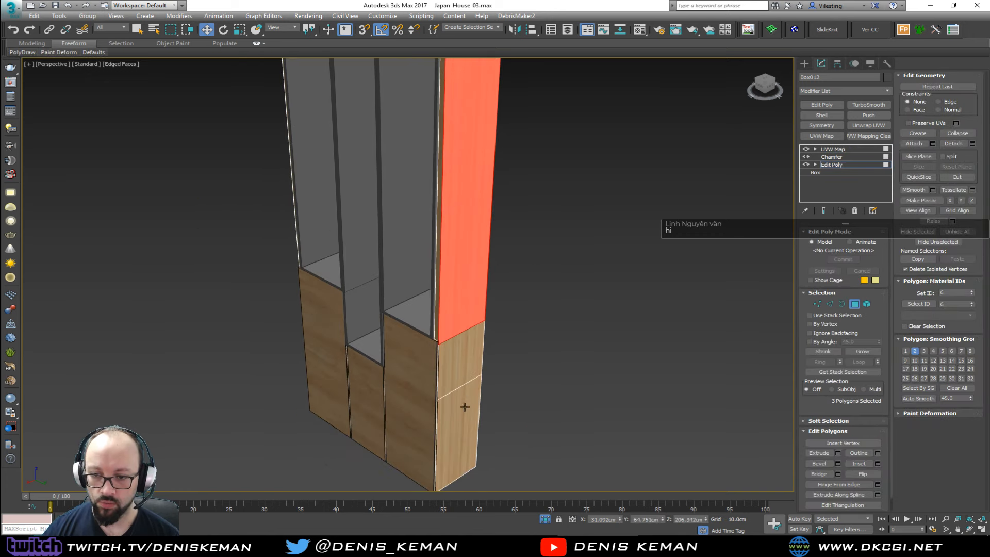
left_click(461, 395, "ctrl")
left_click(461, 356, "ctrl")
Add the five polygons of the frame's opposite outer side to the selection and detach all of them as a clone.
middle_click_drag(449, 311, 409, 129, "alt")
left_click(410, 129, "ctrl")
left_click(406, 181, "ctrl")
left_click(407, 313, "ctrl")
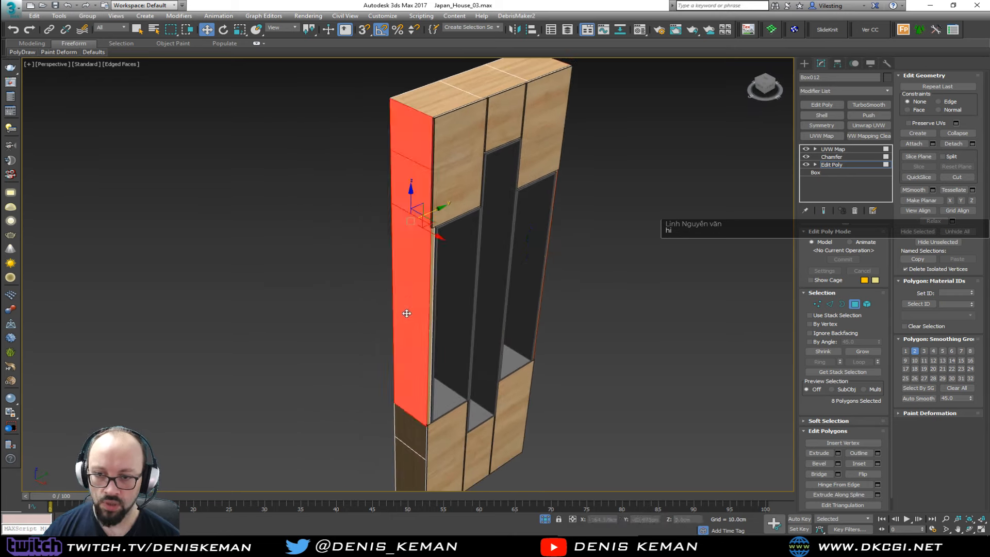
left_click(407, 438, "ctrl")
left_click(408, 464, "ctrl")
middle_click_drag(409, 464, 325, 344, "alt")
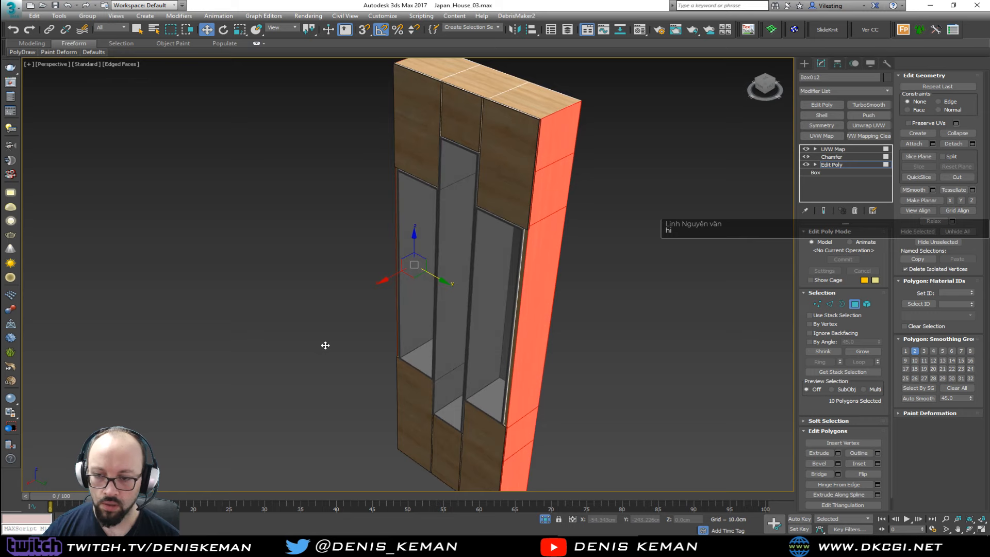
left_click(972, 145)
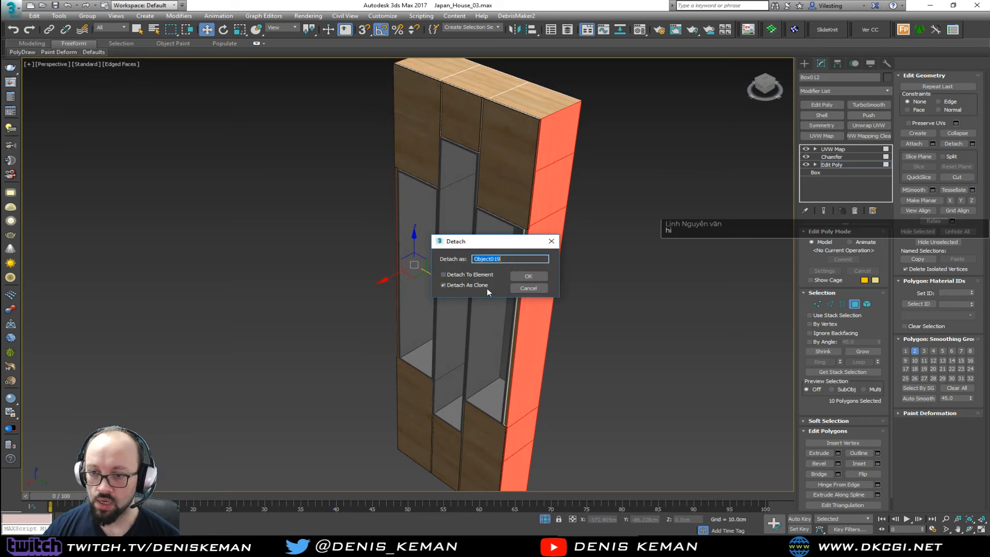
left_click(522, 276)
left_click(853, 303)
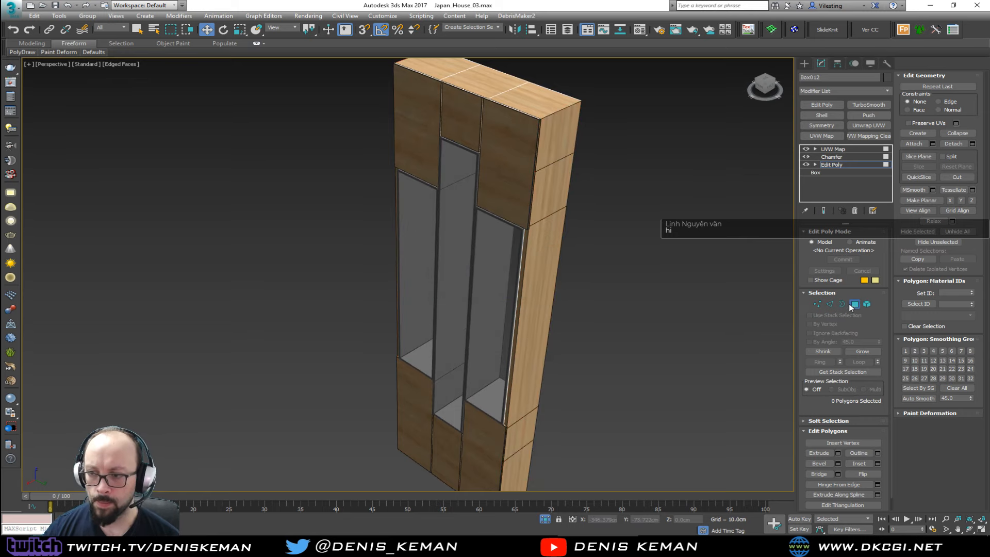
Add a Shell modifier to the detached cabinet side panels.
left_click(568, 148)
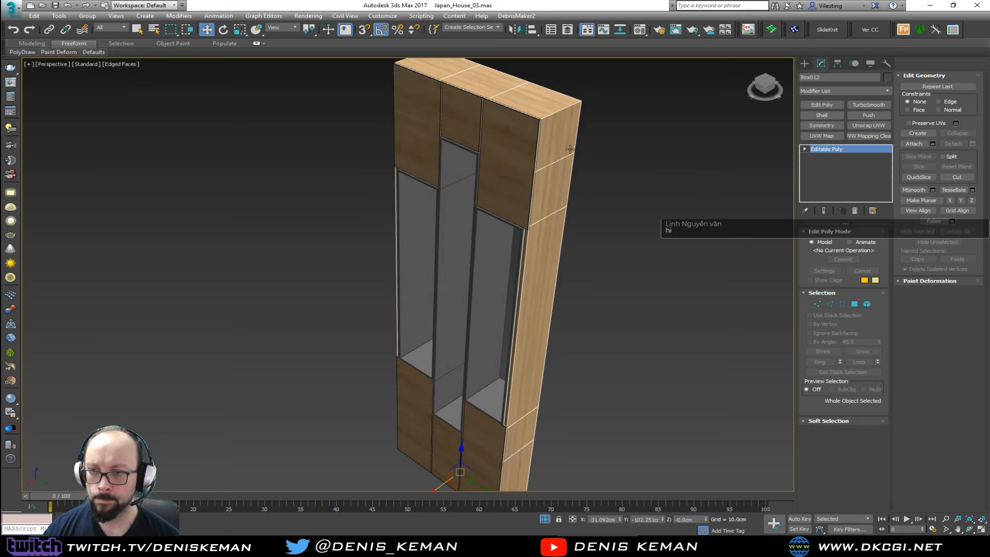
left_click(821, 115)
middle_click_drag(664, 207, 645, 209, "alt")
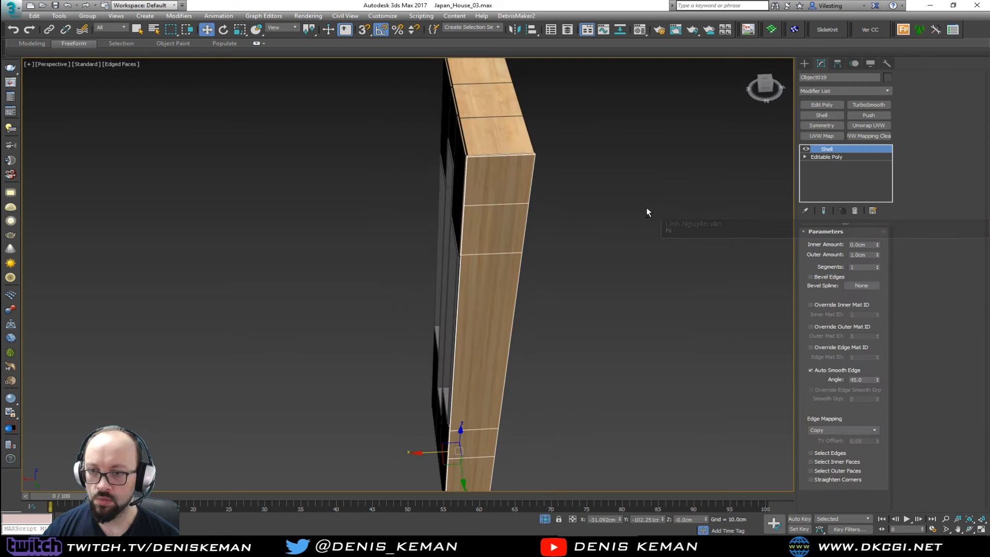
Remove the intermediate horizontal edges from both side panels at the Editable Poly level, keeping their outer border edges.
left_click(850, 158)
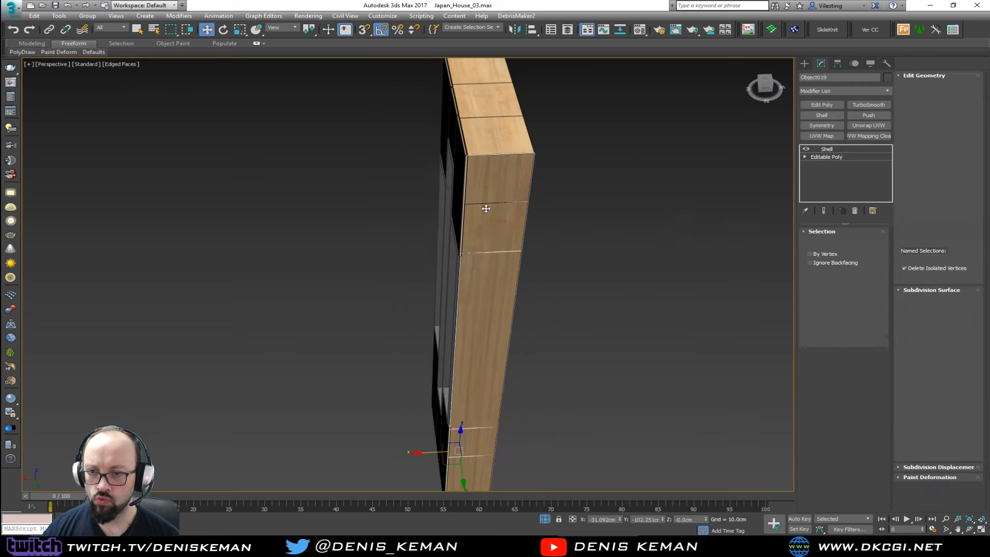
key("2")
key("F3")
middle_click_drag(488, 201, 492, 115, "alt")
left_click_drag(492, 111, 481, 434)
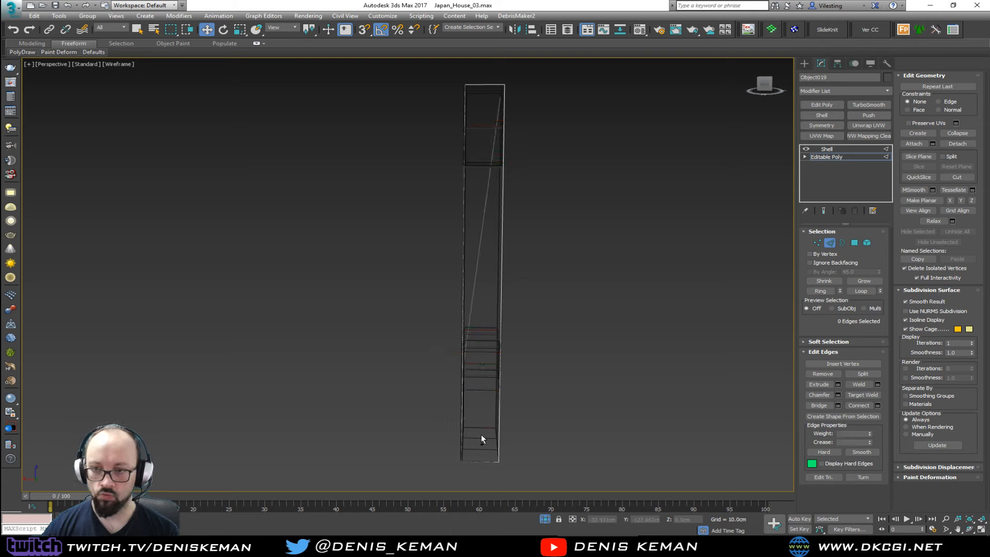
middle_click_drag(491, 350, 567, 360, "alt")
middle_click_drag(641, 351, 630, 357, "alt")
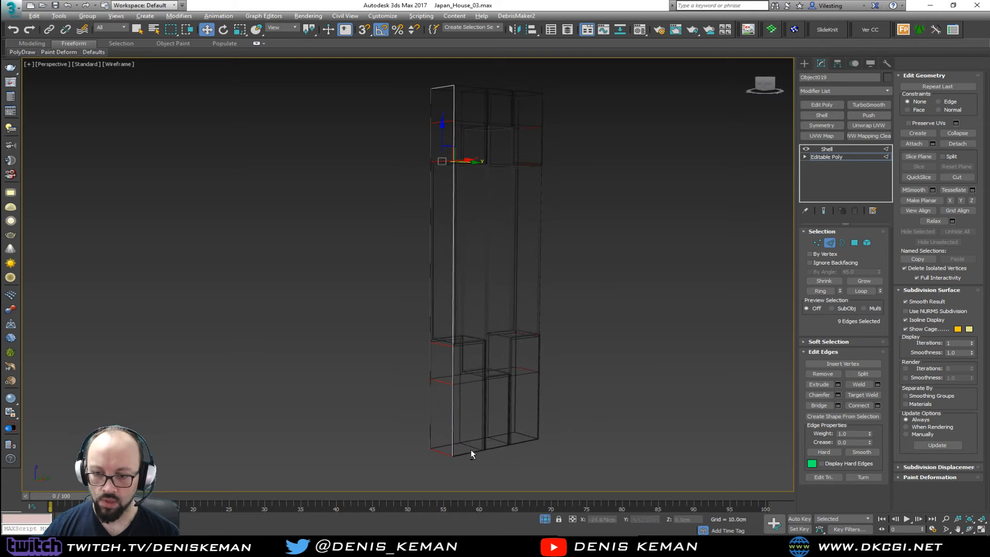
left_click(434, 463)
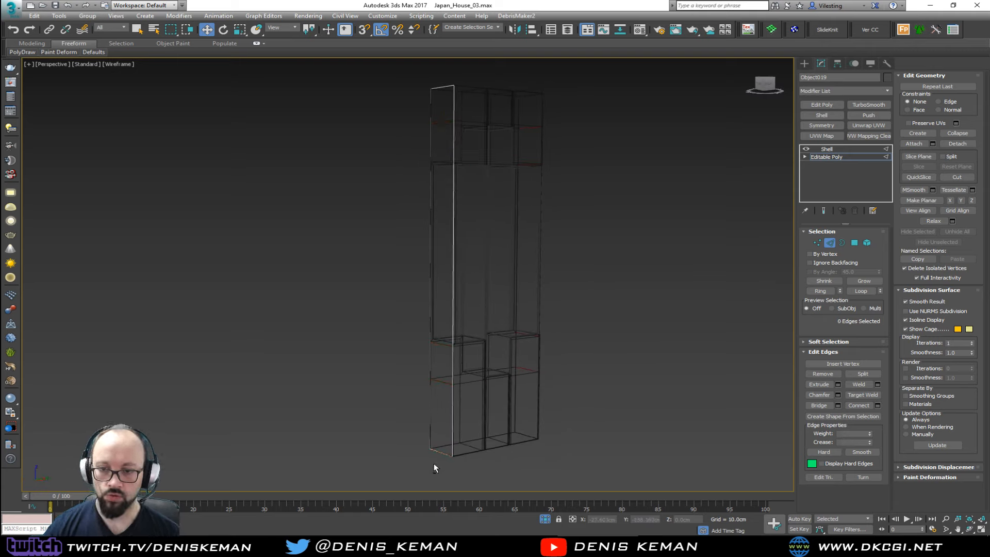
key("F3")
middle_click_drag(475, 335, 457, 302, "alt")
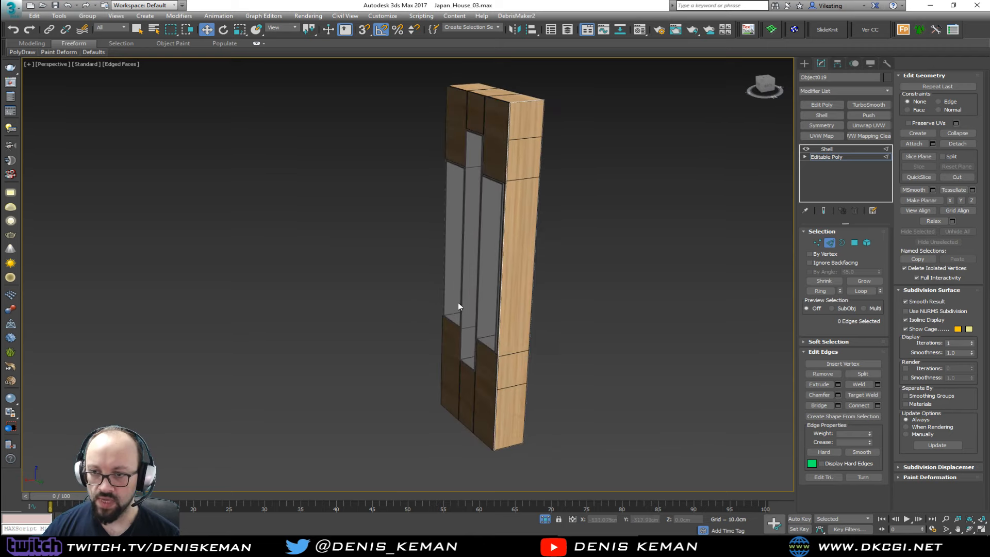
left_click(830, 244)
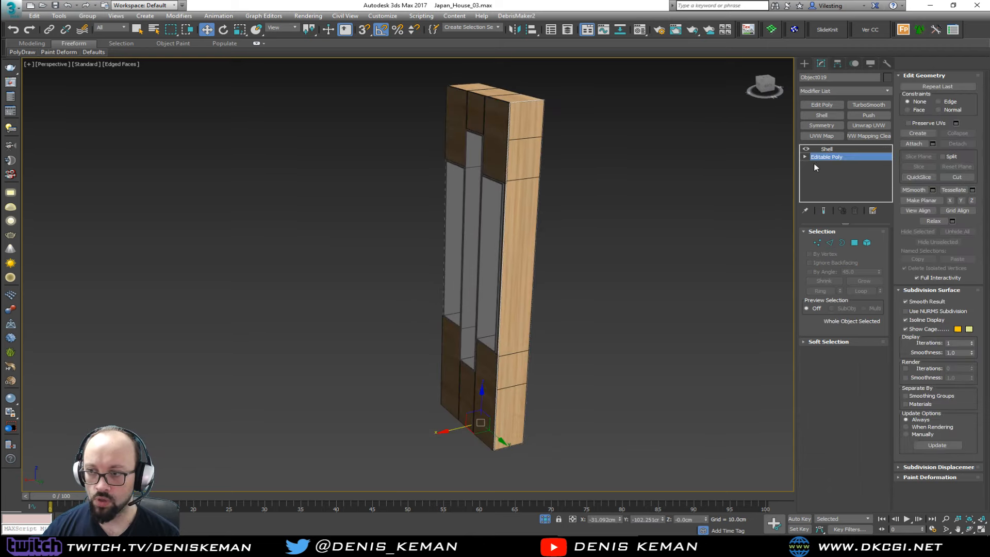
Move the four front vertices of the side panels about 1.1 cm forward along X, past the cabinet front.
middle_click_drag(742, 173, 638, 171, "alt")
key("1")
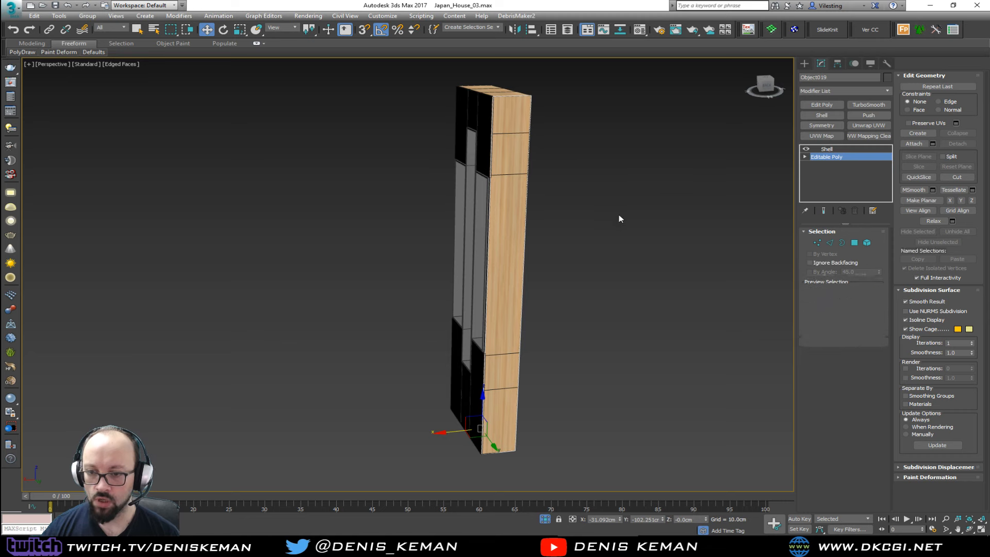
middle_click_drag(608, 215, 592, 210, "alt")
key("F3")
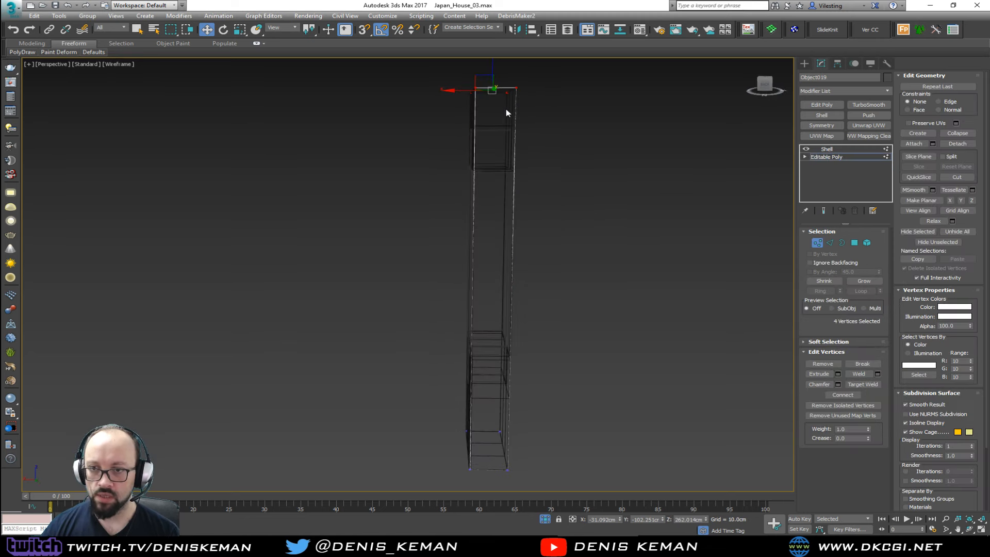
left_click_drag(481, 65, 402, 475)
middle_click_drag(405, 367, 448, 370, "alt")
key("F3")
scroll(517, 208, "up", 5)
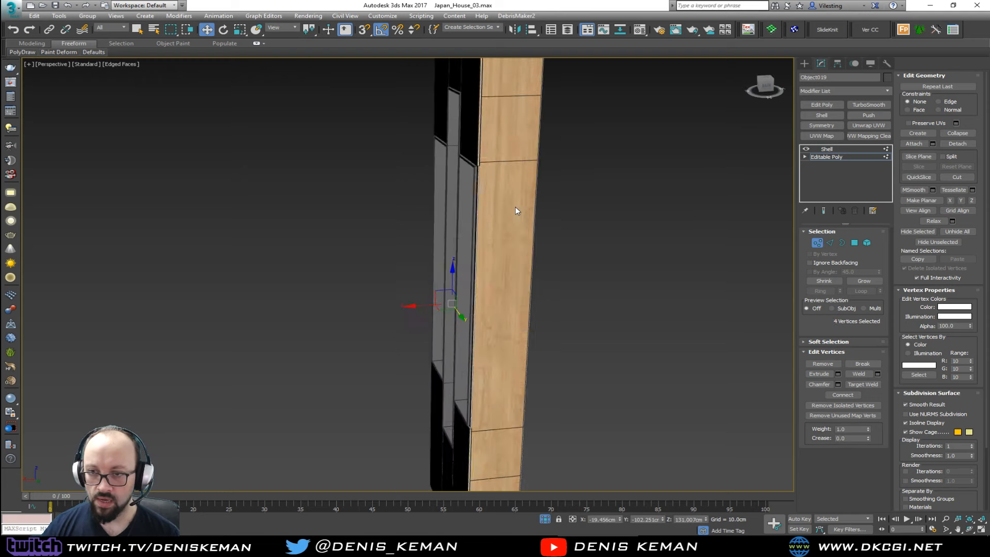
middle_click_drag(536, 214, 490, 284, "alt")
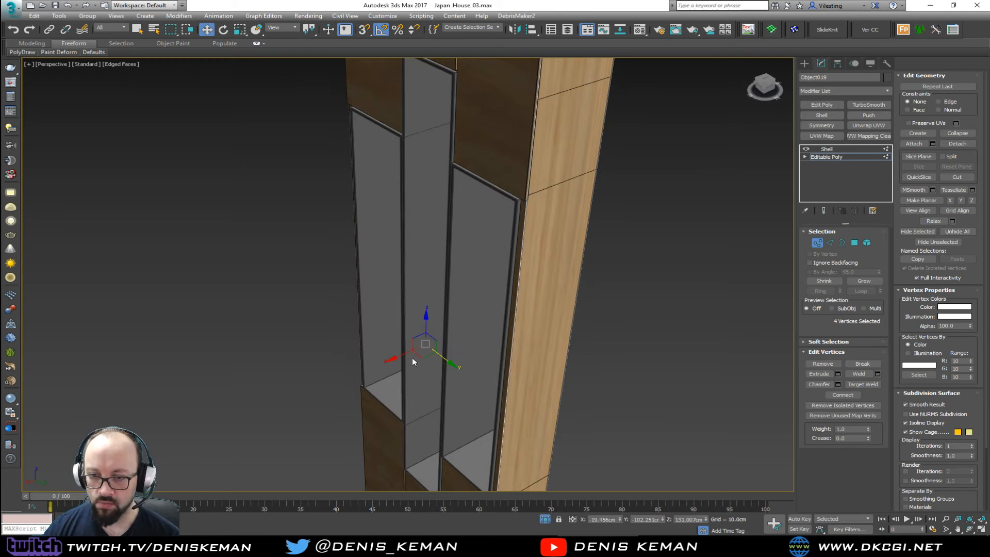
left_click_drag(406, 353, 404, 355)
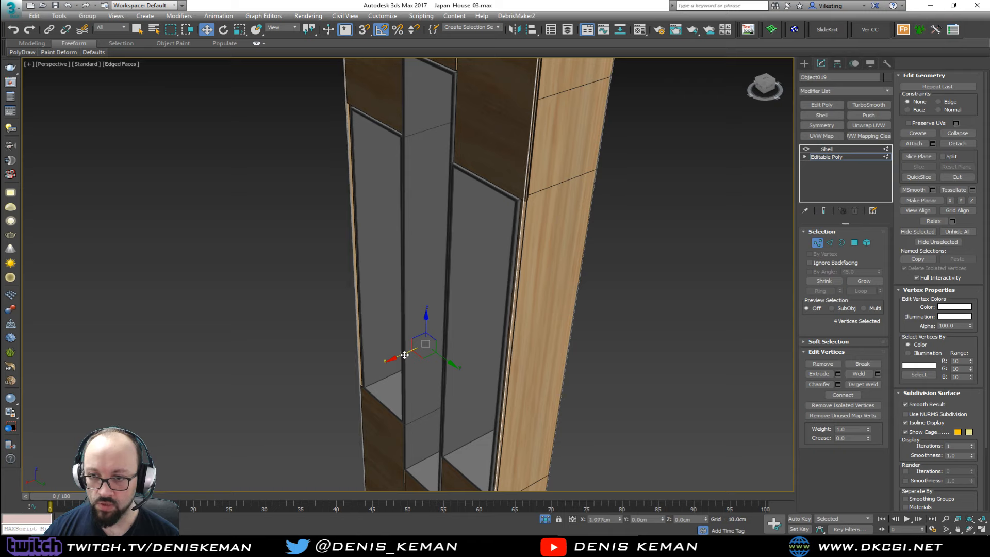
Move the four rear vertices of the side panels backward along X, making the panels about 26.3 cm deep.
mouse_move(483, 310)
middle_mouse_down("alt")
mouse_move(448, 311)
mouse_move(405, 224)
mouse_move(434, 223)
mouse_move(422, 237)
middle_mouse_up("alt")
key("F3")
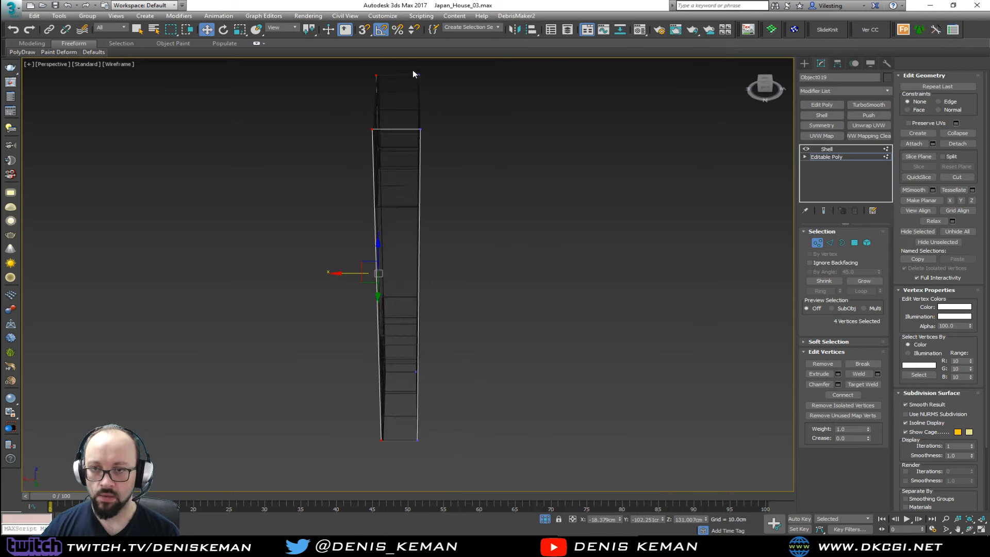
left_click_drag(484, 479, 483, 477)
key("F3")
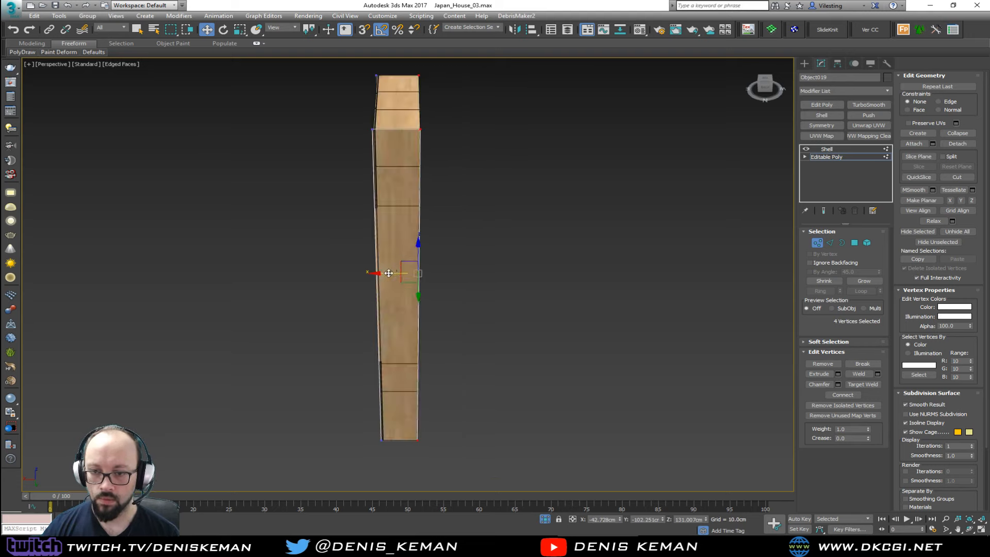
left_click_drag(391, 273, 392, 274)
middle_click_drag(399, 250, 457, 249, "alt")
key("1")
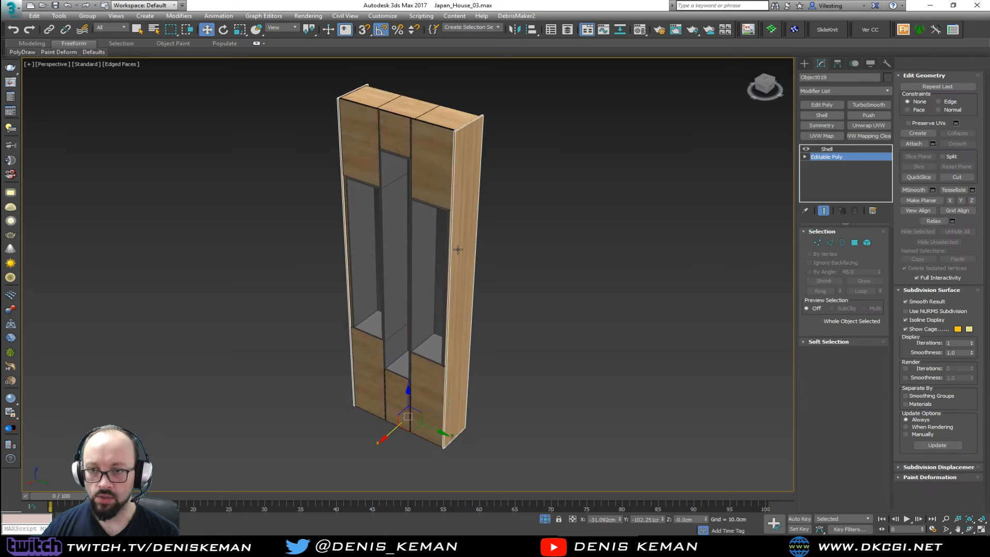
Add a UVW Map modifier above the Shell on the side panels with Box mapping and length, width and height of 100 cm.
left_click(807, 148)
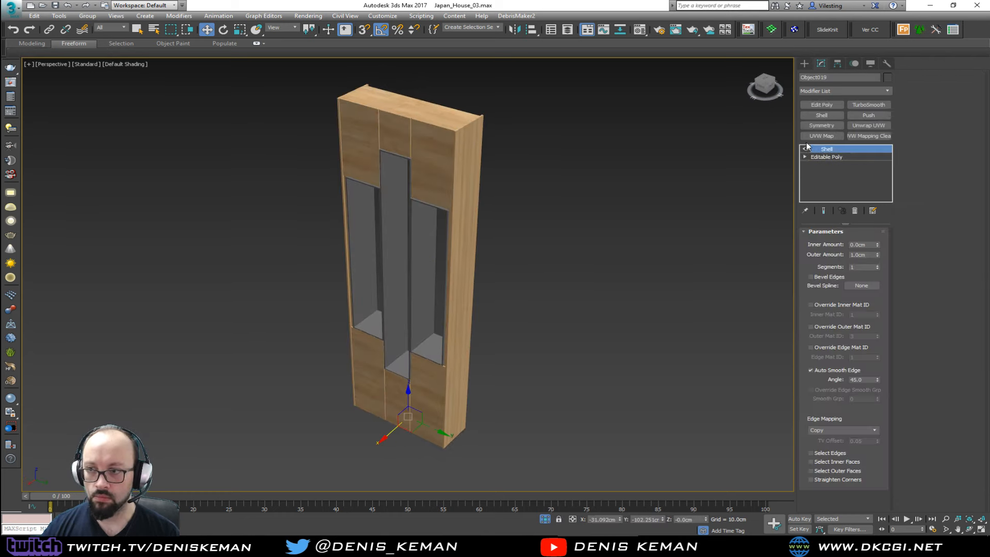
left_click(821, 136)
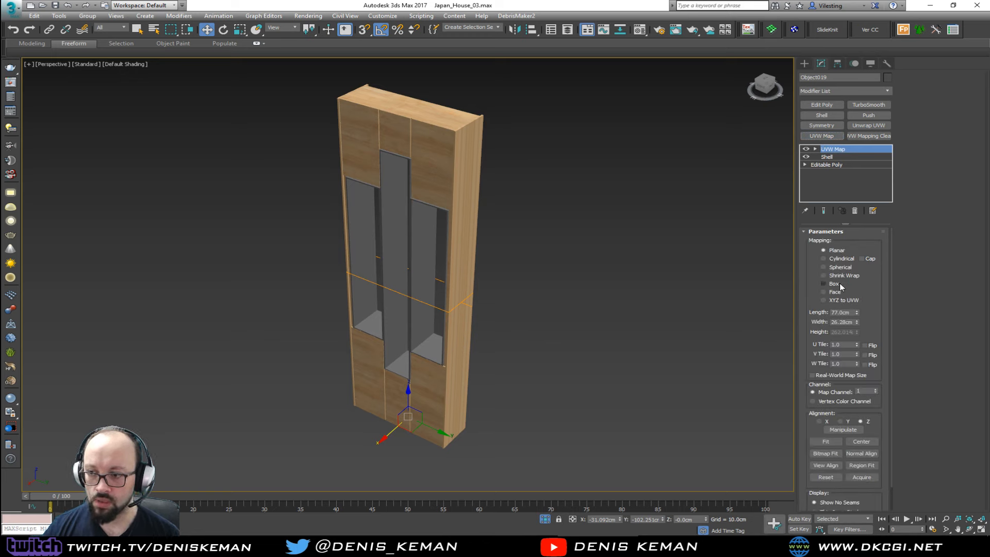
left_click(823, 284)
type("10")
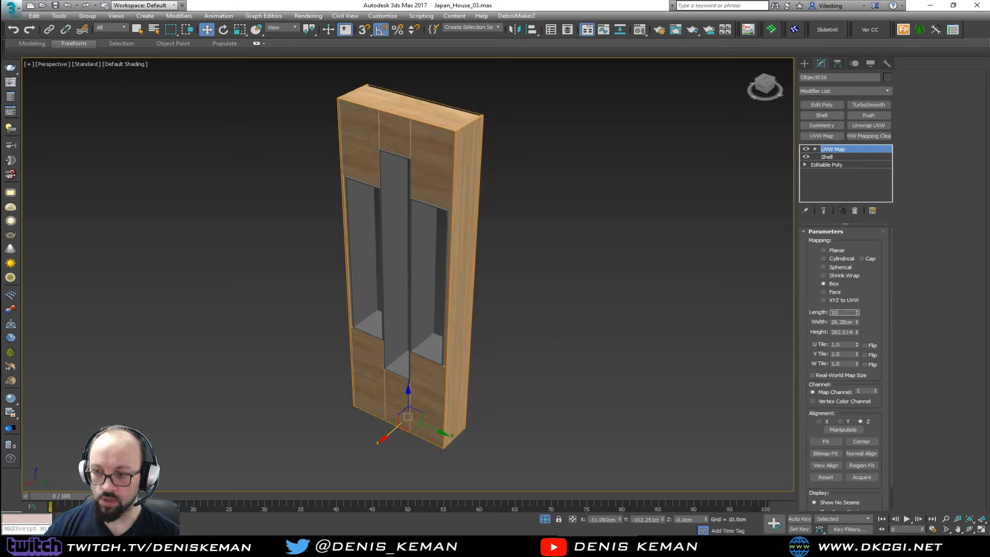
type("0")
key("Tab")
type("100")
key("Tab")
type("100")
key("Return")
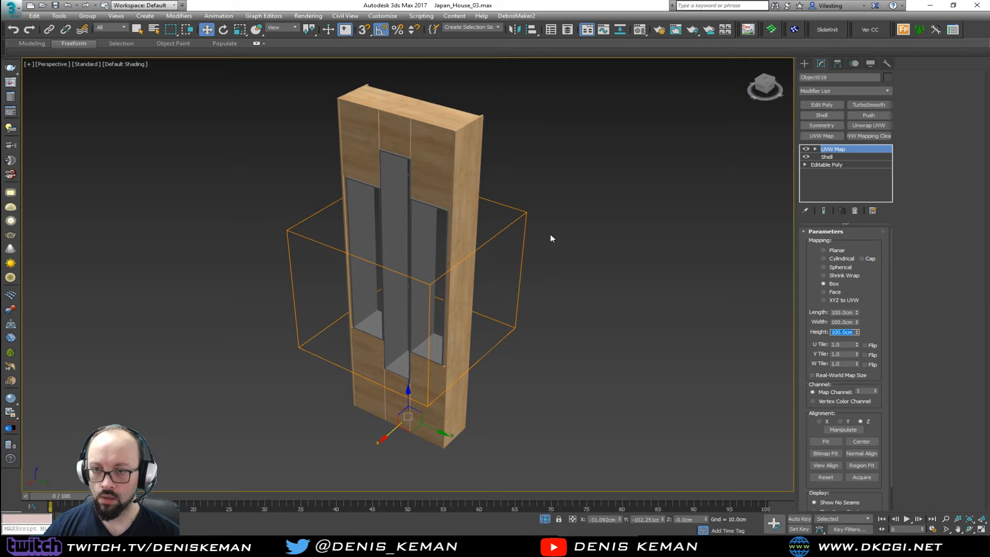
left_click(508, 145)
scroll(481, 236, "up", 5)
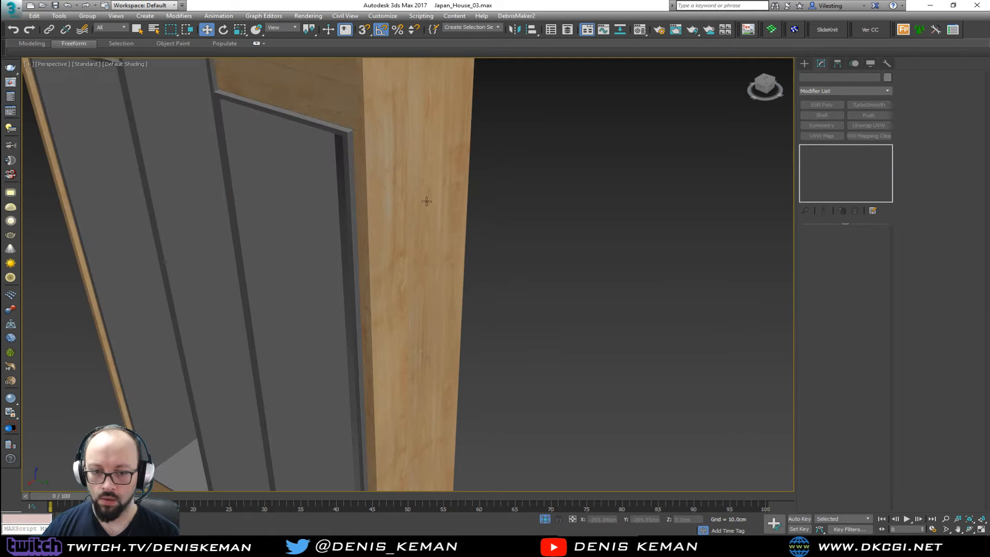
Move the four rear vertices of the side panels about 1 cm forward along X at the Editable Poly level, closer to the cabinet's back.
middle_click_drag(426, 201, 453, 233, "alt")
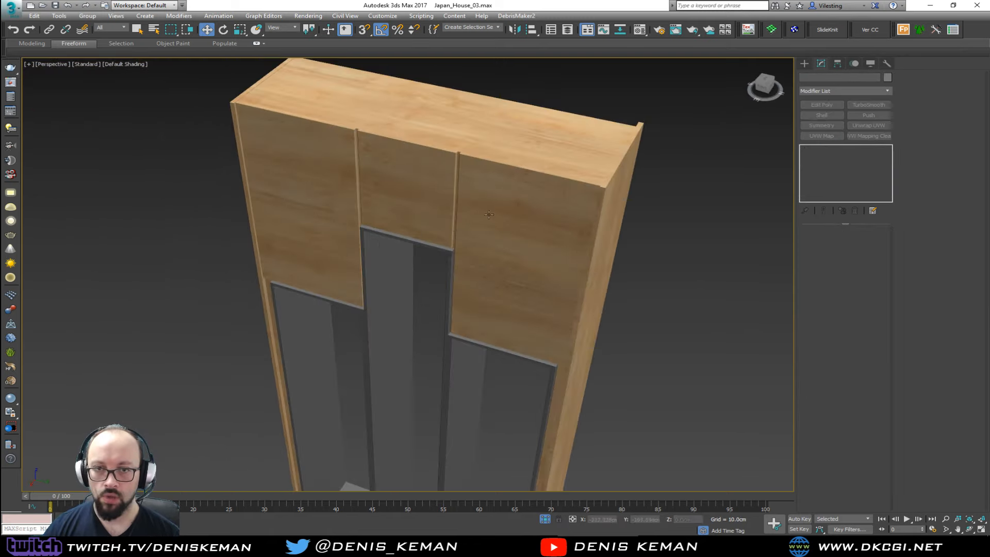
middle_click_drag(607, 227, 572, 236, "alt")
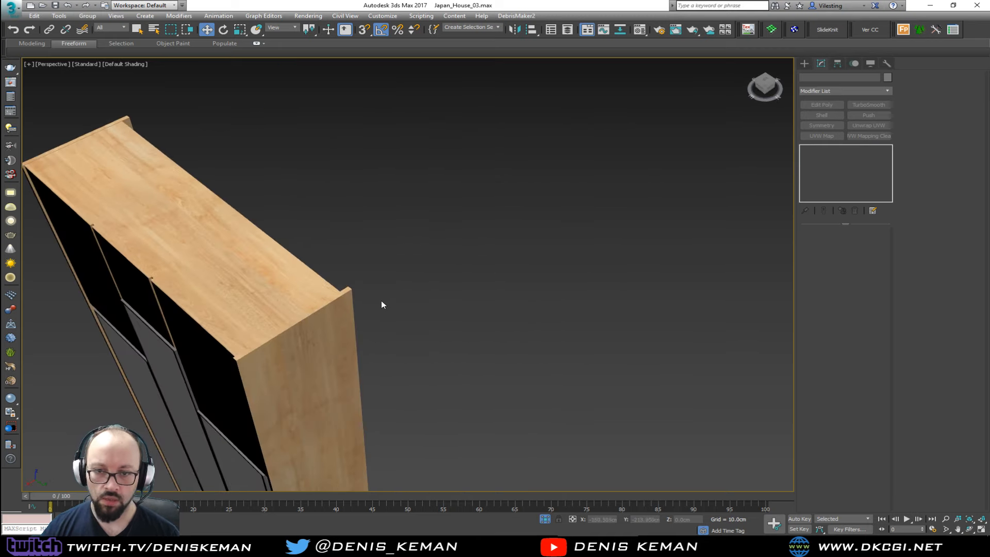
left_click(338, 331)
key("alt+w")
middle_click(326, 136)
key("z")
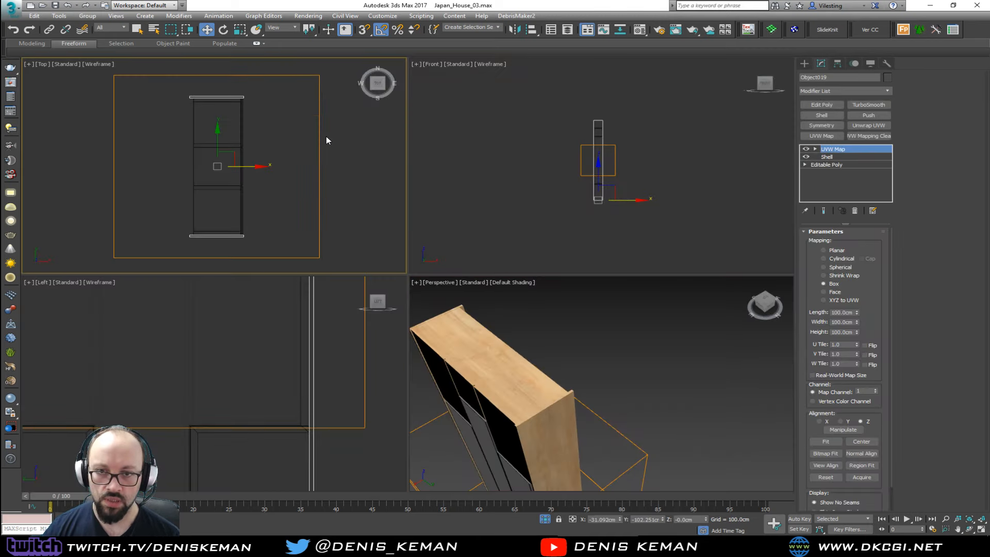
key("alt+w")
left_click(828, 164)
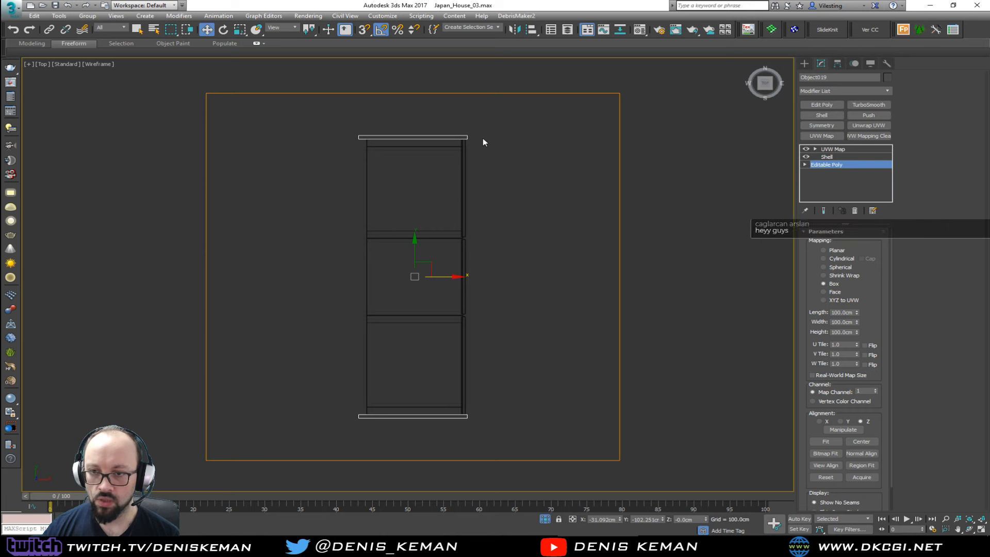
key("1")
left_click_drag(309, 111, 380, 419)
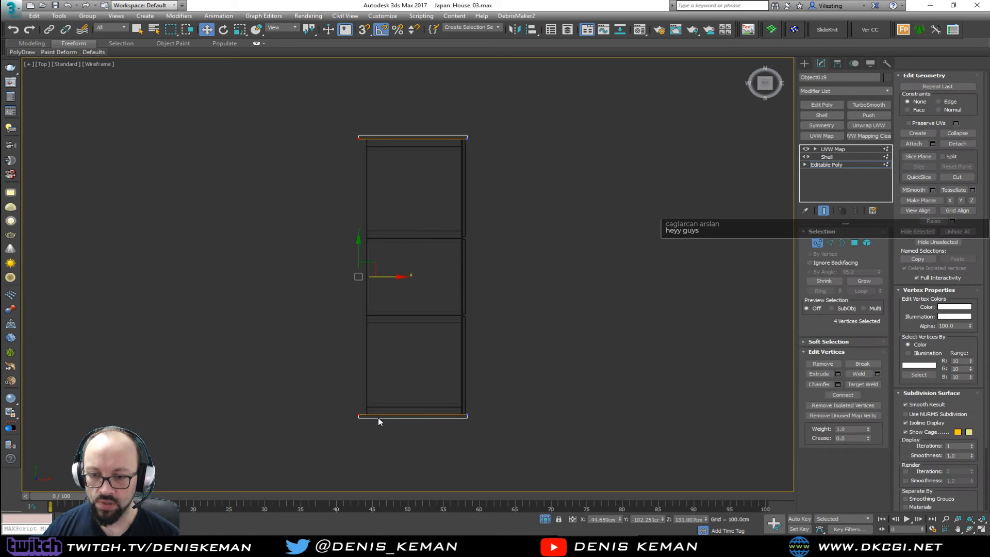
scroll(367, 327, "up", 4)
middle_click_drag(370, 263, 368, 186)
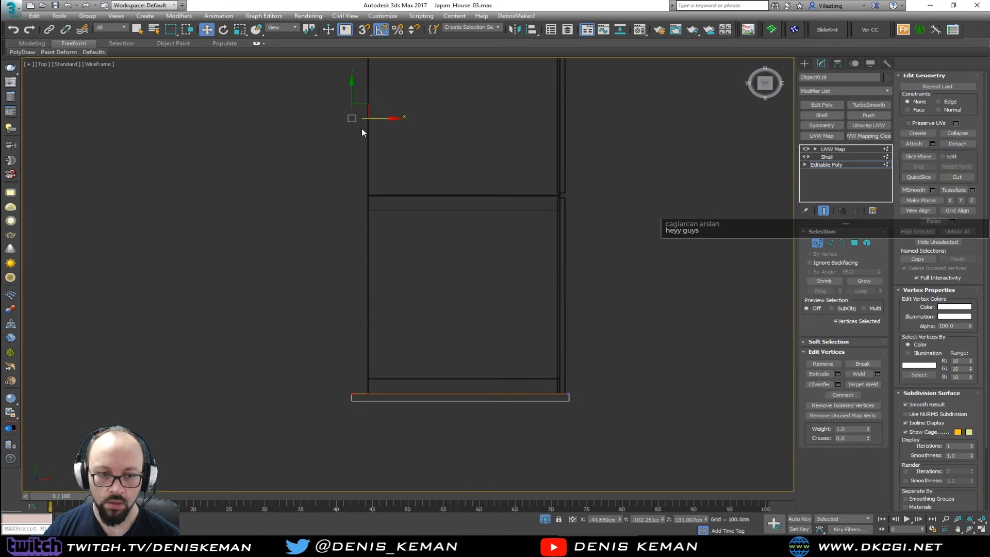
left_click_drag(376, 119, 384, 116)
middle_click_drag(499, 192, 428, 298)
scroll(428, 297, "down", 2)
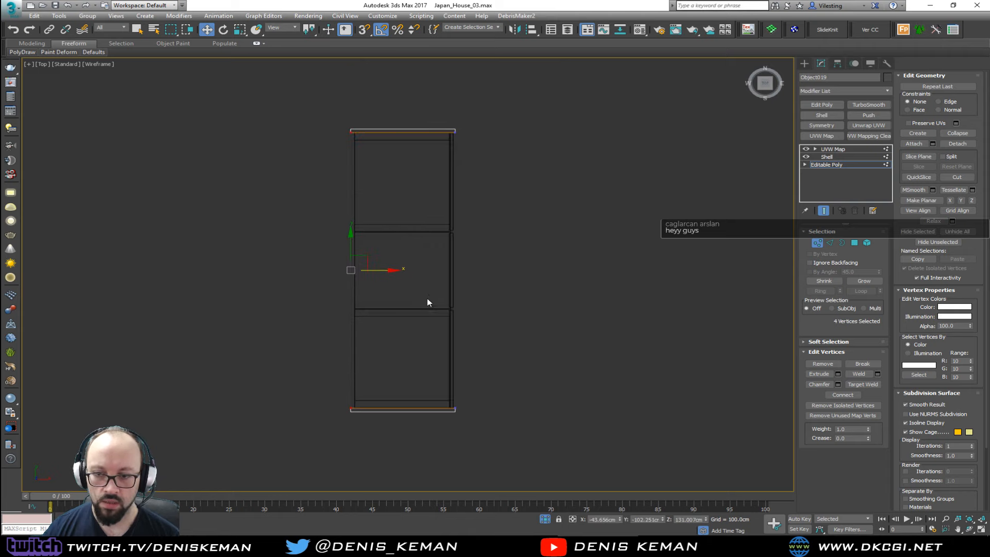
key("alt+w")
middle_click(641, 329)
key("alt+w")
middle_click_drag(494, 309, 658, 278, "alt")
key("1")
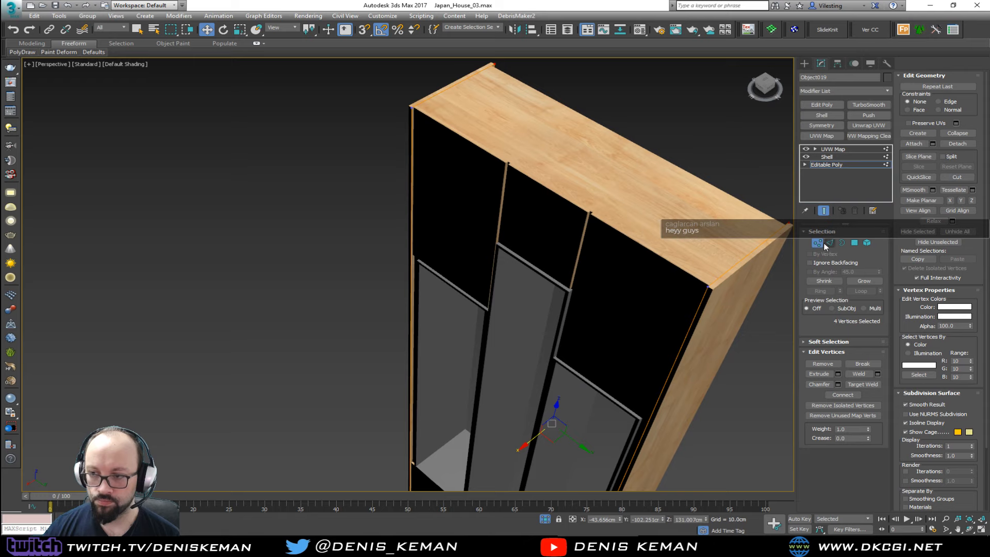
Unhide the rest of the scene around the finished cabinet and turn on edged-face display.
middle_click_drag(512, 265, 560, 144, "alt")
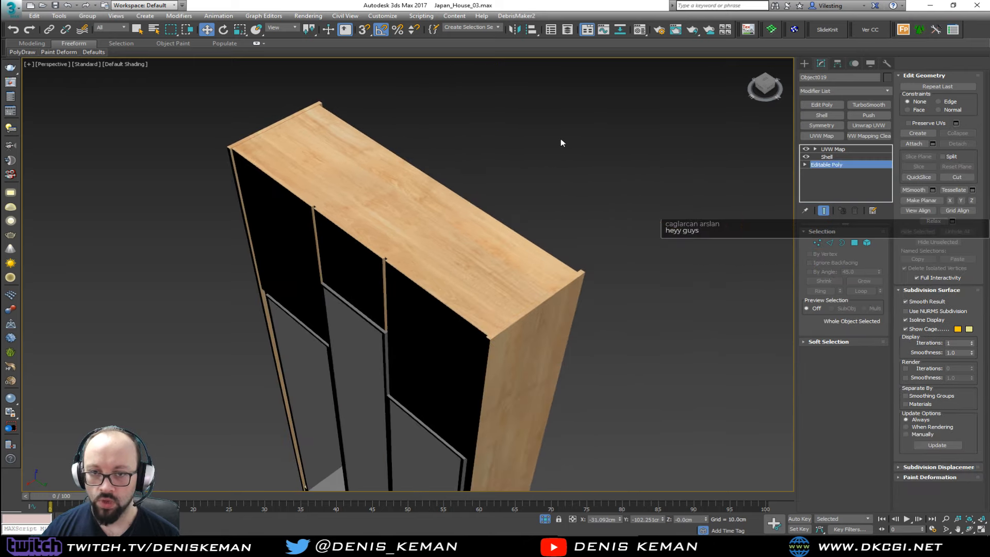
left_click(542, 229)
scroll(541, 227, "up", 5)
scroll(539, 217, "down", 8)
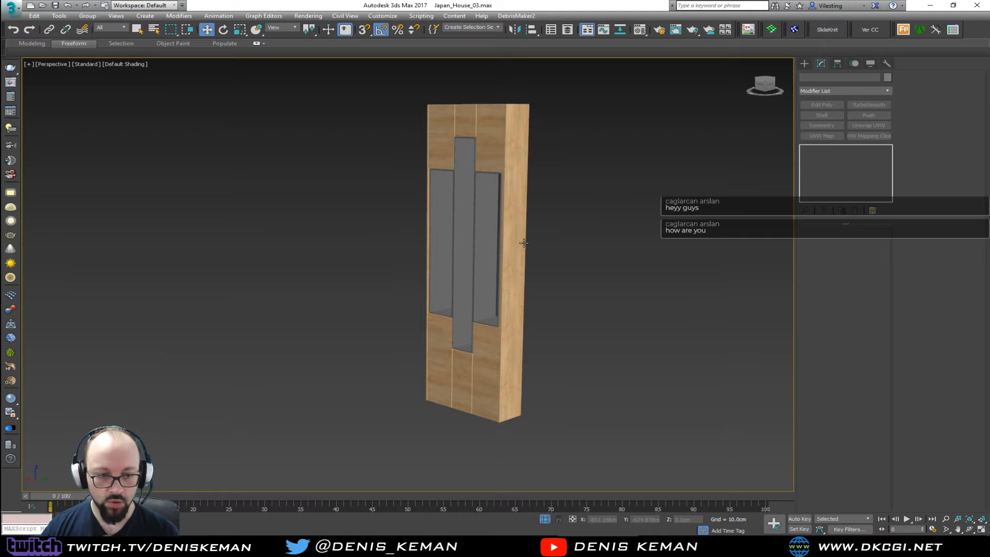
middle_click_drag(526, 241, 453, 272, "alt")
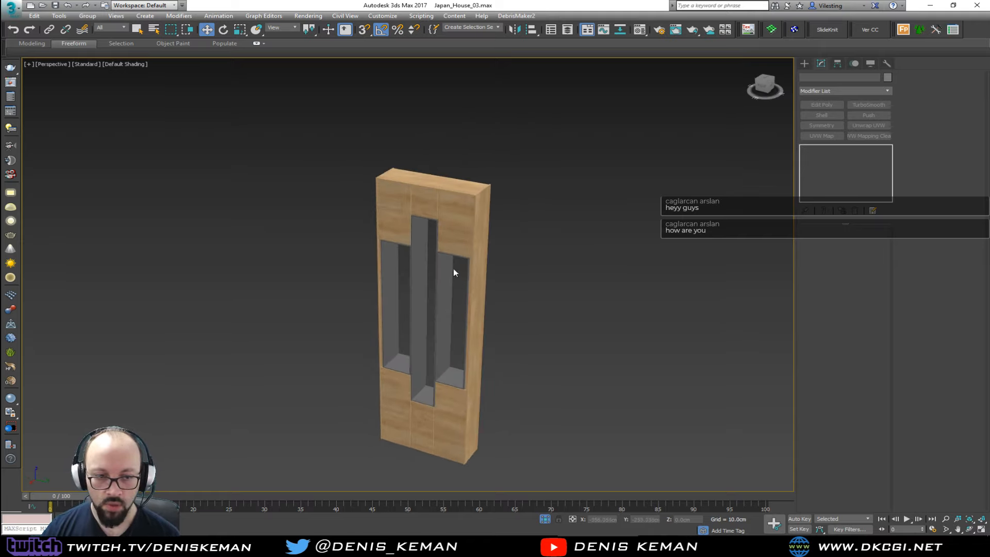
right_click(422, 292)
left_click(461, 228)
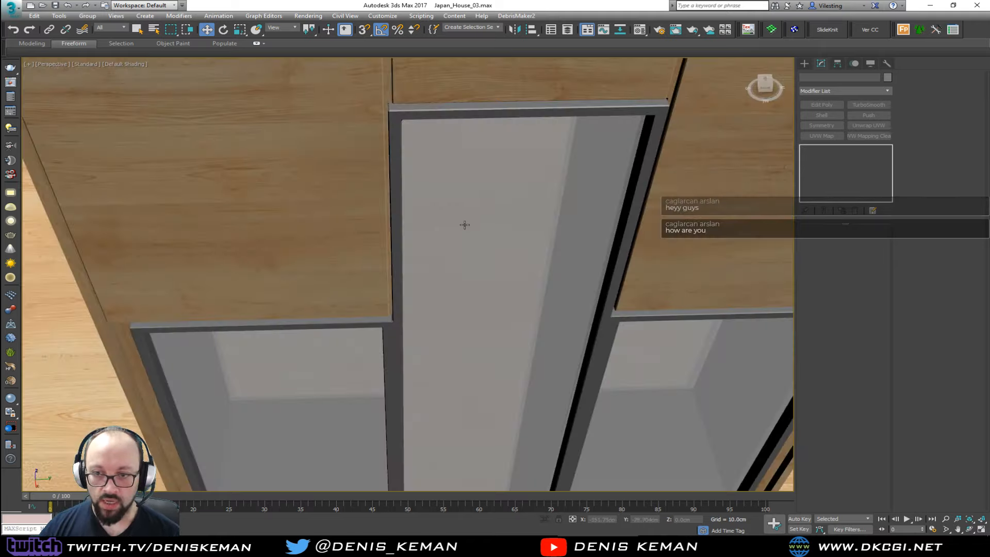
scroll(470, 229, "down", 4)
middle_click_drag(470, 230, 427, 254, "alt")
scroll(409, 221, "down", 1)
scroll(427, 254, "down", 3)
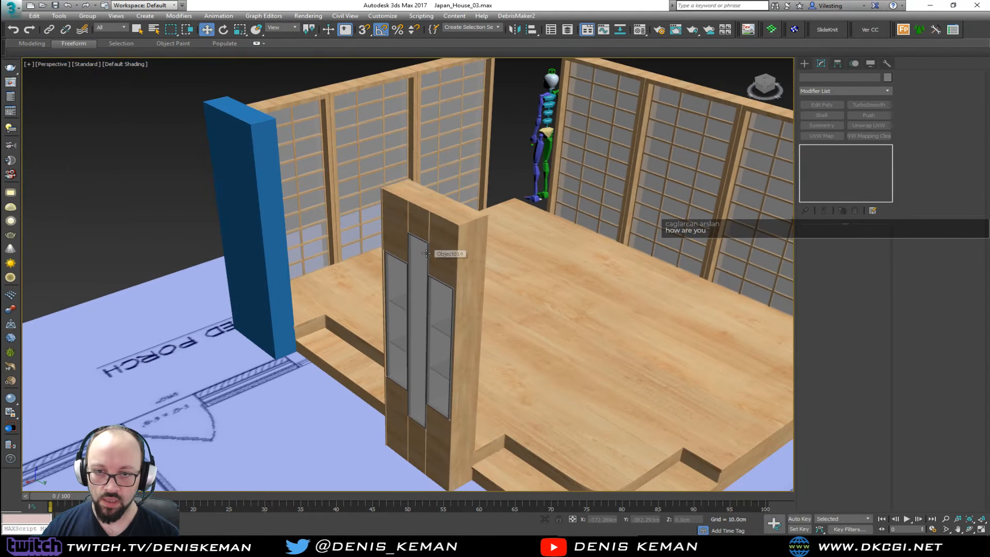
key("F4")
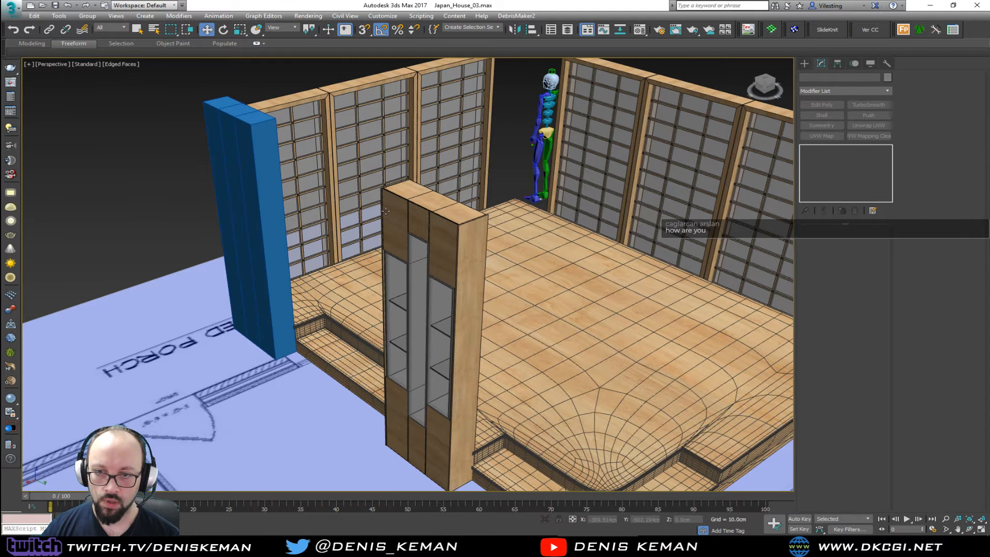
Clone the whole cabinet once as a Copy onto the blue placeholder box across the step, and remove the placeholder.
middle_click_drag(385, 211, 353, 190, "alt")
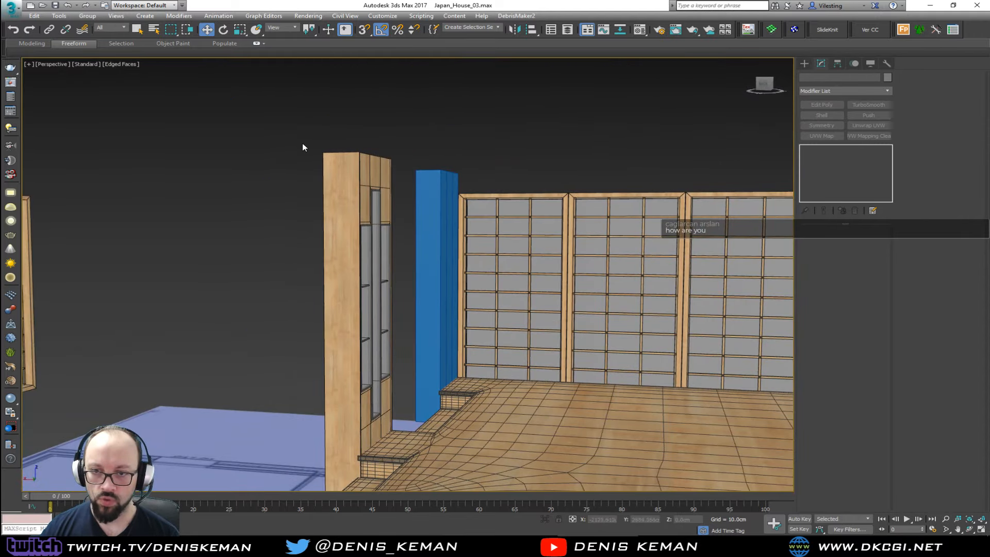
left_click_drag(402, 251, 397, 259)
middle_click_drag(397, 259, 531, 342, "alt")
mouse_move(530, 342)
left_mouse_down("shift")
mouse_move(354, 327)
mouse_move(265, 298)
mouse_move(259, 307)
left_mouse_up("shift")
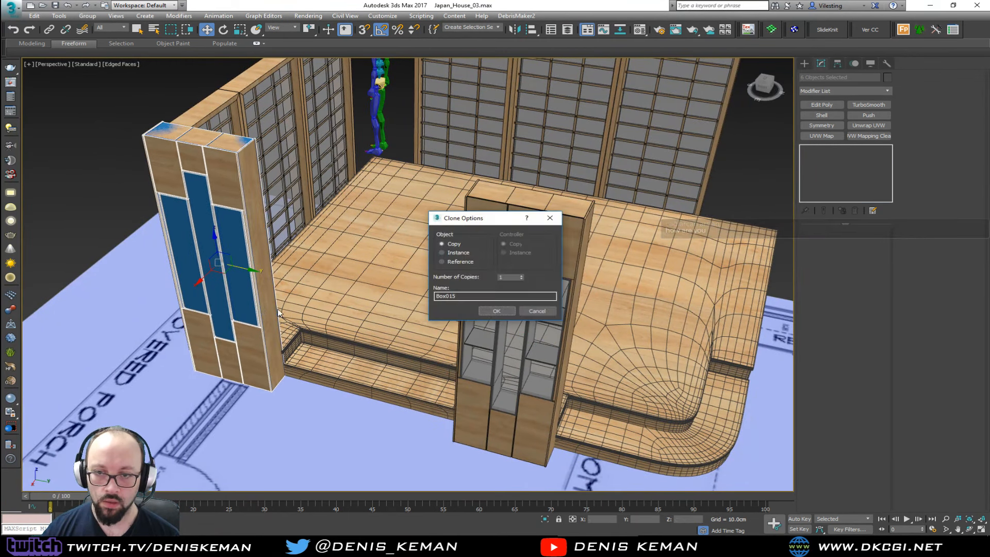
left_click(497, 313)
key("ctrl+d")
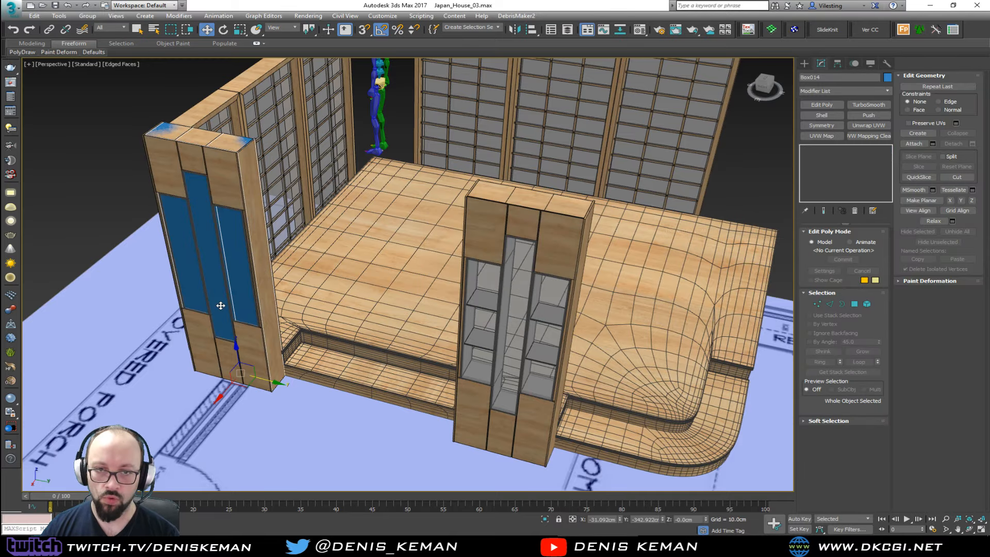
Add an Edit Poly modifier above the UVW Map on the copied cabinet's front panels.
middle_click_drag(281, 287, 430, 270, "alt")
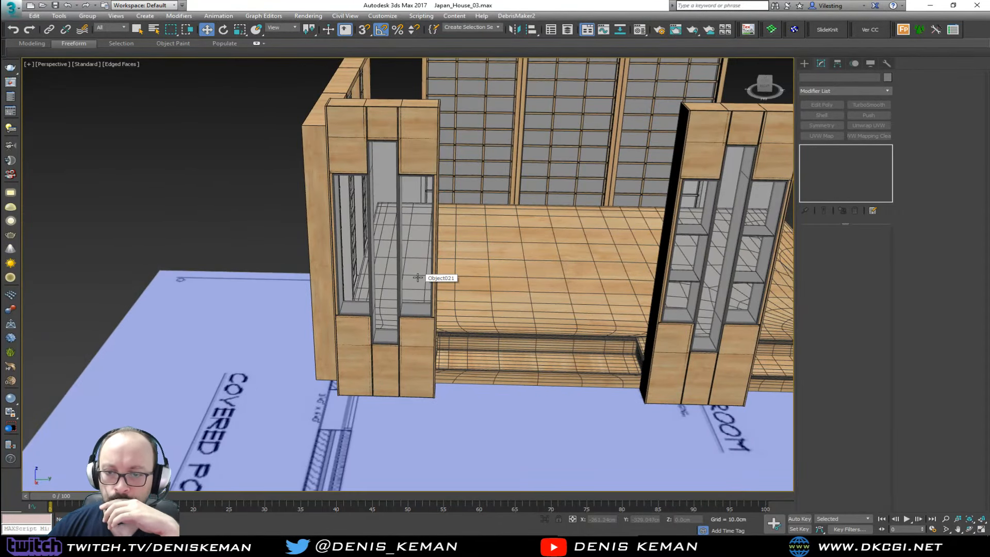
scroll(418, 277, "up", 2)
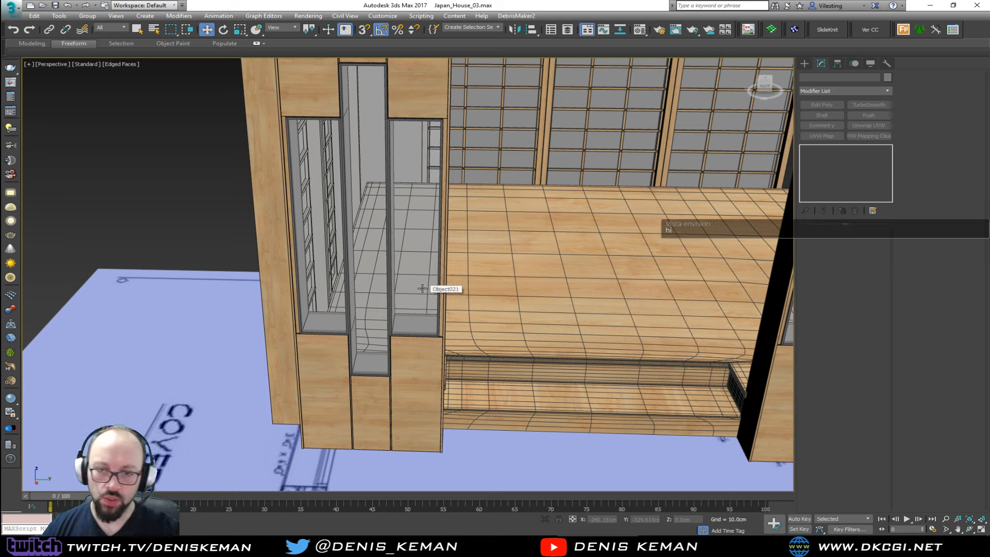
middle_click_drag(454, 313, 433, 316, "alt")
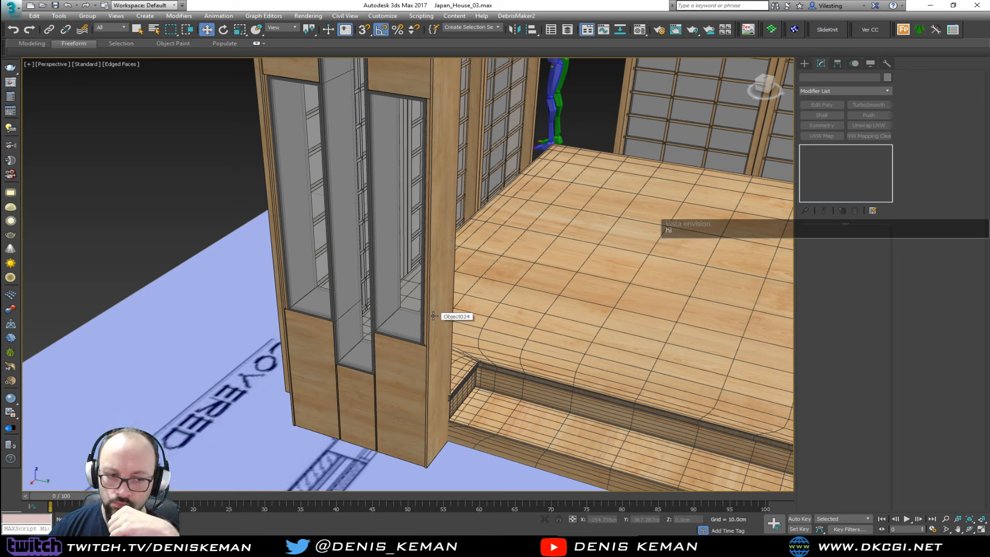
middle_click_drag(469, 289, 421, 294, "alt")
scroll(328, 377, "up", 5)
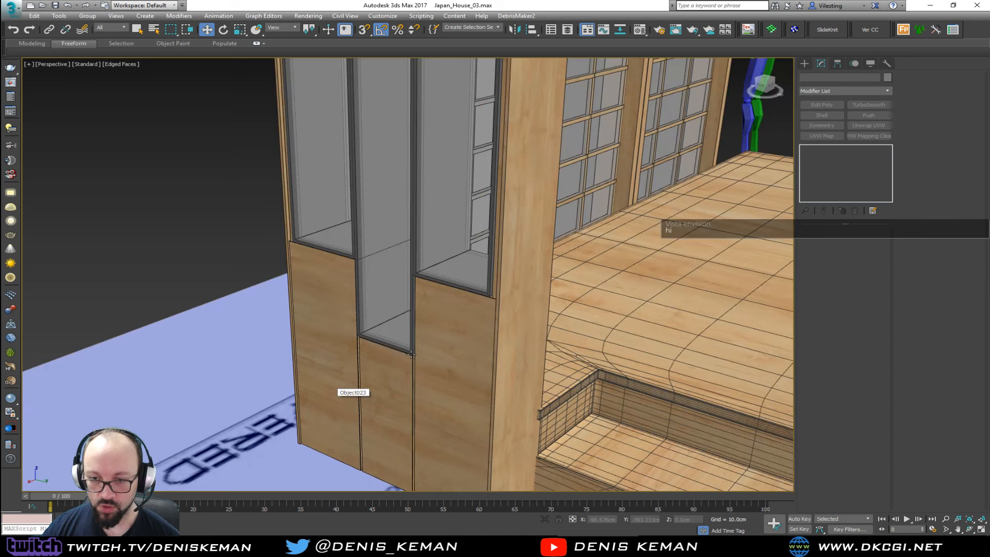
left_click(425, 375)
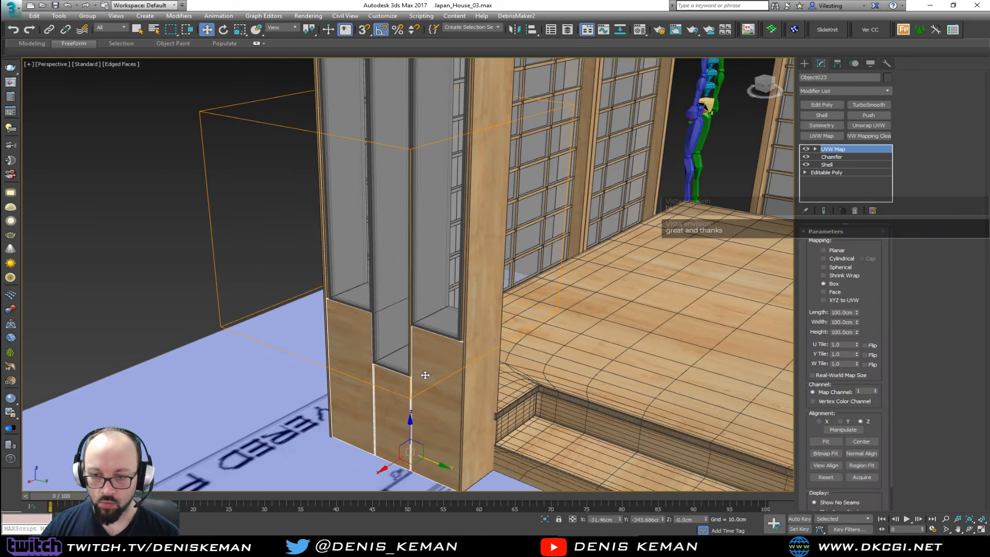
scroll(425, 362, "down", 5)
middle_click_drag(425, 362, 417, 329)
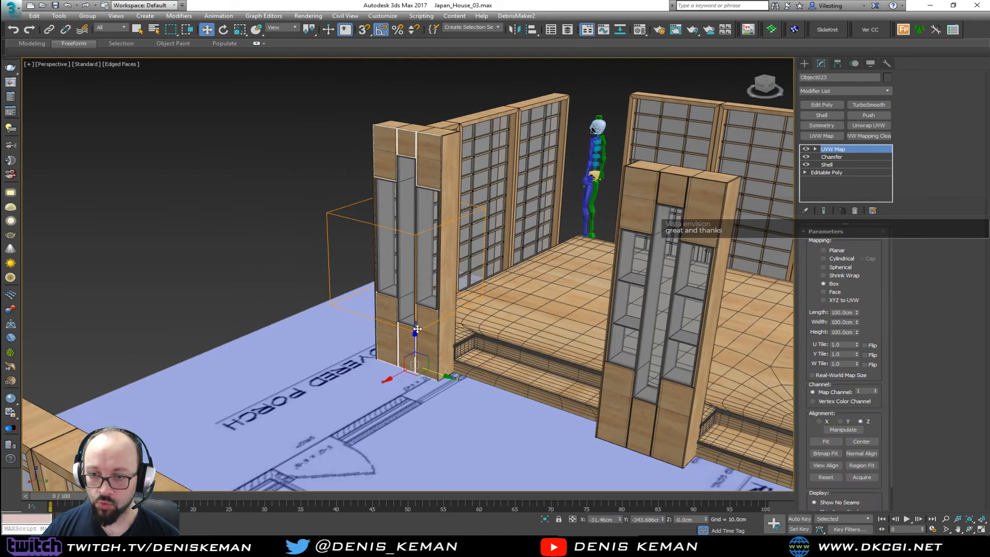
scroll(417, 329, "up", 5)
left_click(826, 107)
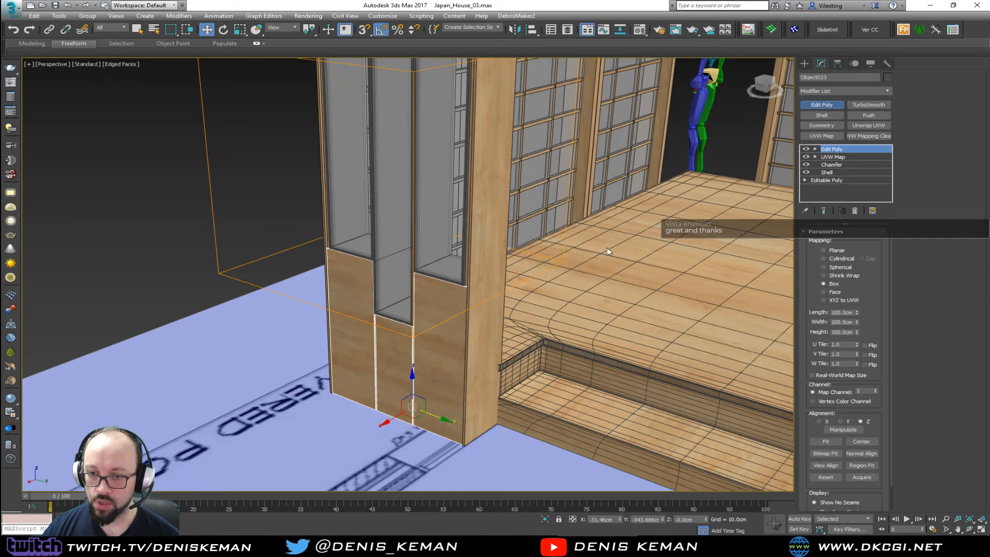
Delete all polygons of the three lower front panels on the copied cabinet and leave polygon editing.
middle_click_drag(607, 248, 478, 310, "alt")
key("4")
key("F3")
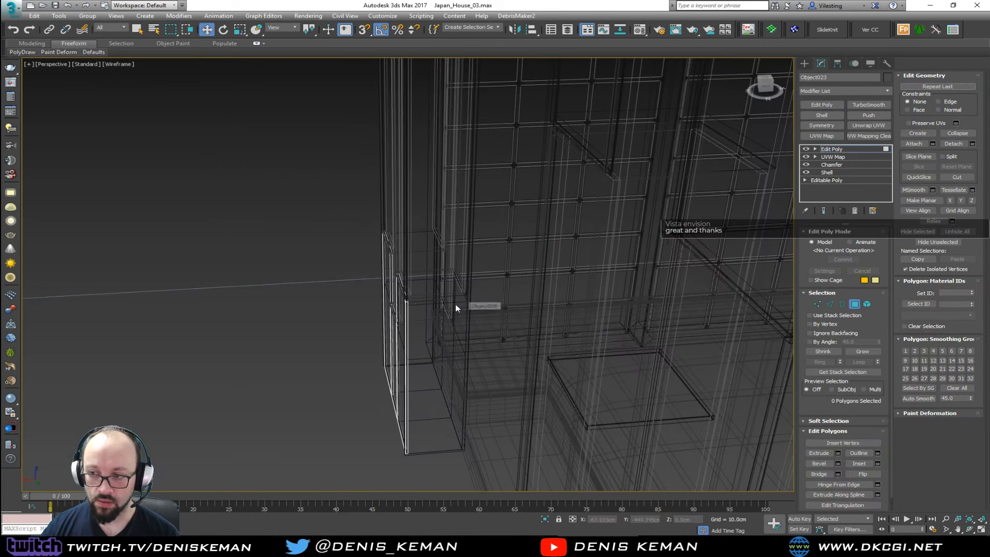
middle_click_drag(329, 214, 389, 396, "alt")
left_click_drag(388, 394, 417, 445)
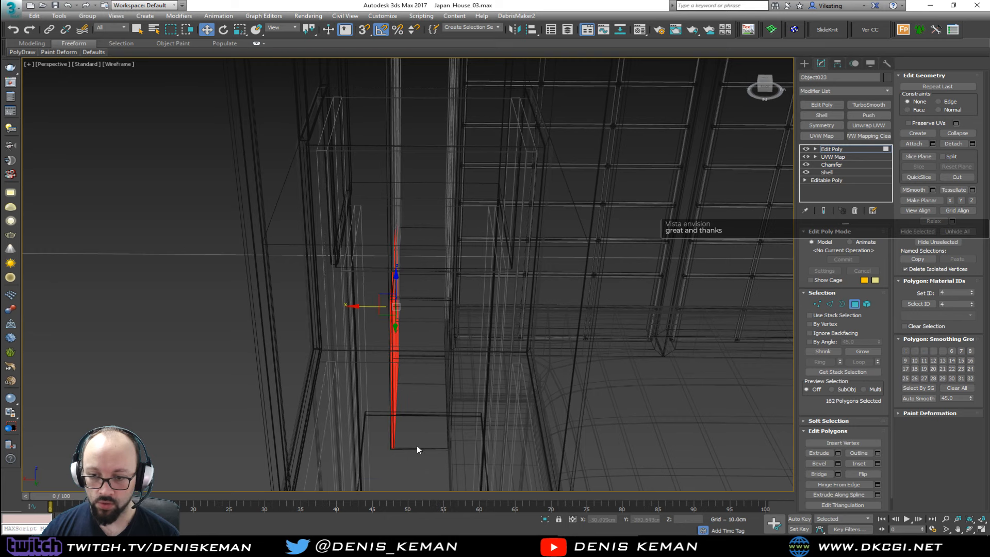
middle_click_drag(417, 445, 478, 377, "alt")
key("Delete")
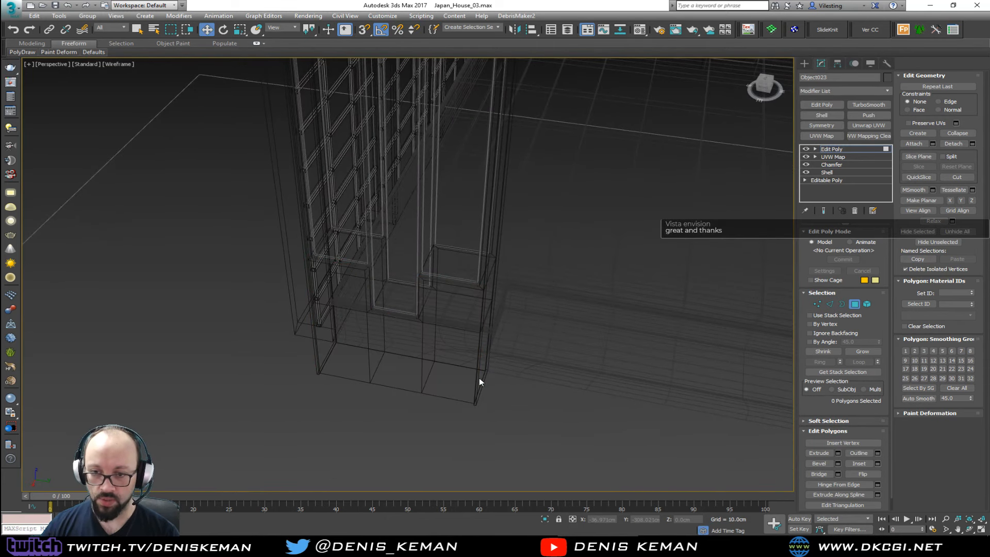
left_click(854, 305)
key("F3")
middle_click_drag(497, 266, 489, 300)
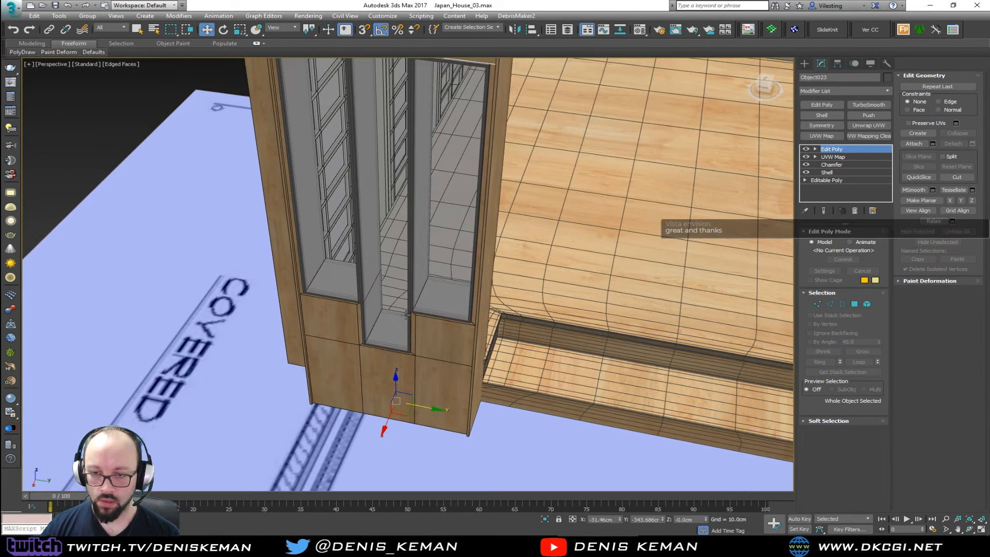
Delete the front glass and the grey frame lining the openings of the copied cabinet.
mouse_move(406, 315)
middle_mouse_down("alt")
mouse_move(428, 291)
mouse_move(400, 299)
mouse_move(434, 302)
mouse_move(416, 303)
middle_mouse_up("alt")
scroll(403, 305, "down", 3)
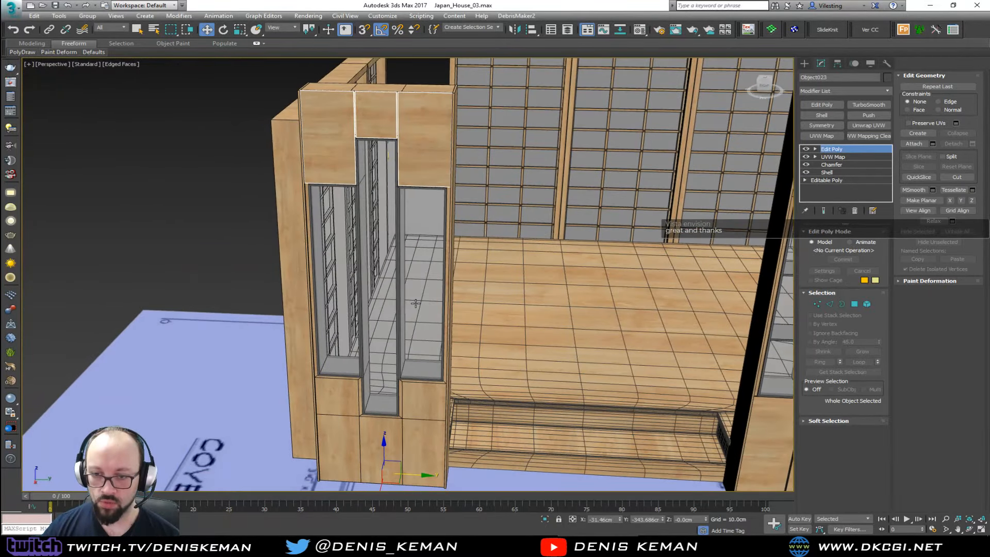
left_click(391, 414)
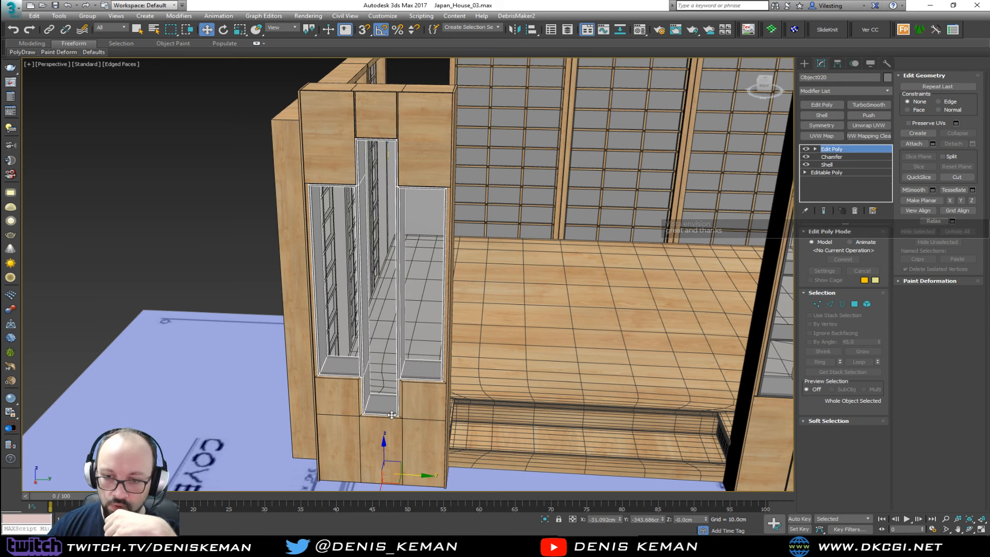
scroll(391, 415, "up", 4)
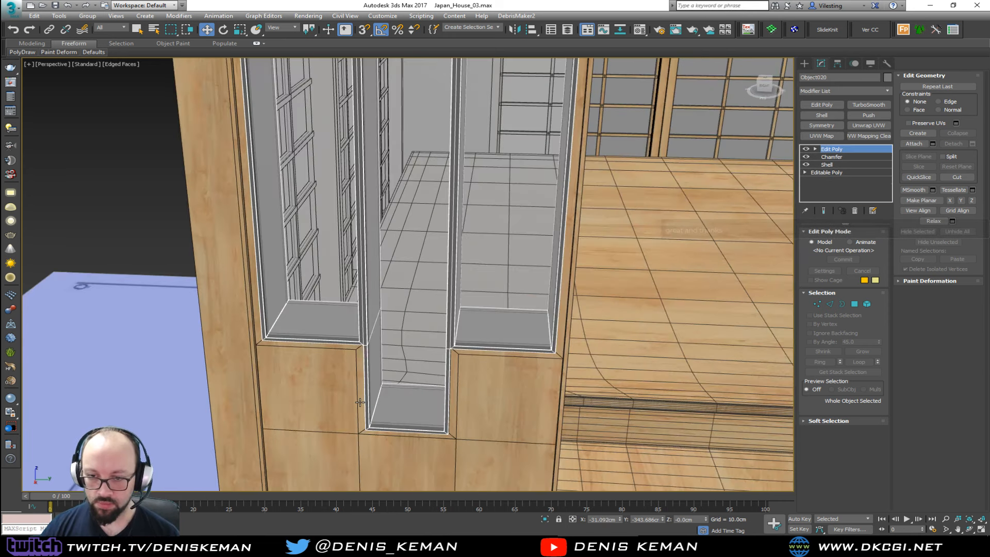
mouse_move(399, 395)
middle_mouse_down("alt")
mouse_move(410, 386)
mouse_move(398, 395)
middle_mouse_up("alt")
left_click(410, 386)
key("Delete")
left_click(393, 413)
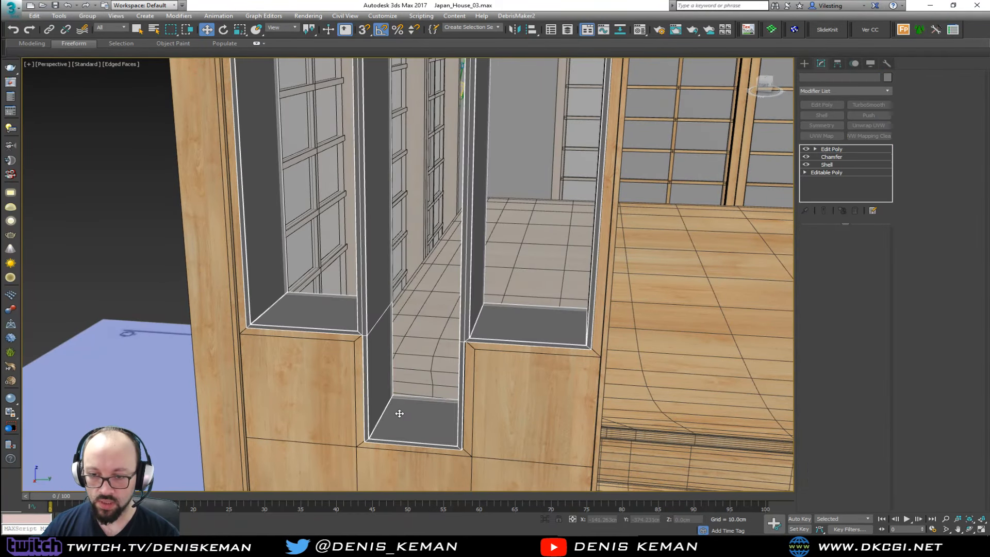
key("Delete")
Try deleting the rear panes behind the copied cabinet's openings, and undo that deletion.
left_click(410, 368)
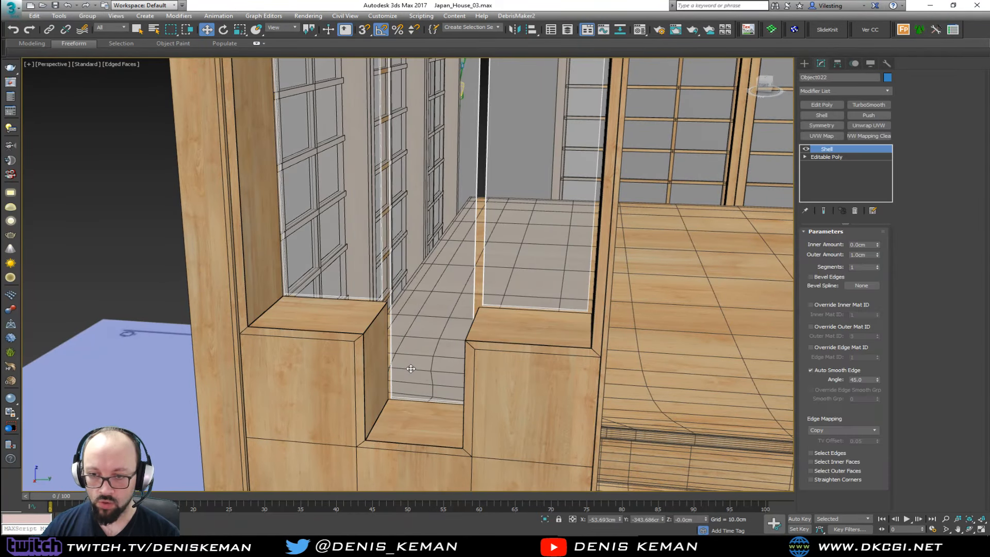
key("Delete")
scroll(416, 393, "down", 5)
mouse_move(419, 372)
middle_mouse_down("alt")
mouse_move(398, 375)
mouse_move(408, 375)
middle_mouse_up("alt")
key("ctrl+z")
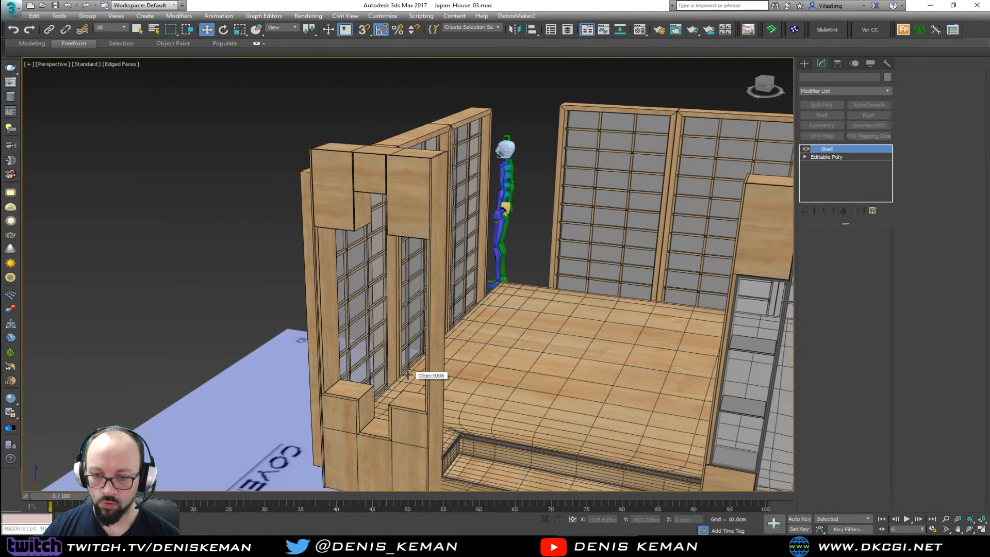
middle_click_drag(405, 387, 411, 371)
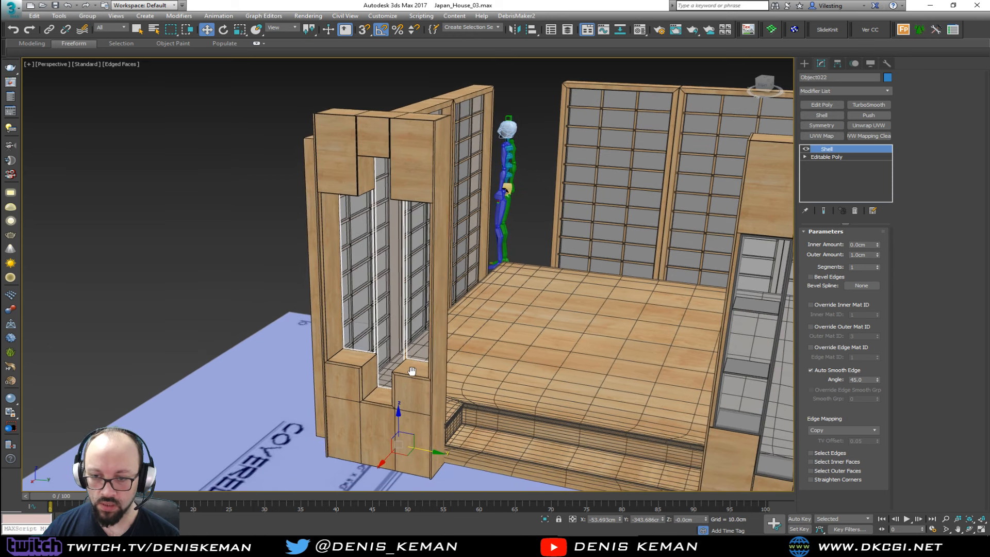
Delete the rear panes behind the copied cabinet's openings and save the scene as Japan_House_04.max.
left_click(265, 291)
middle_click_drag(265, 291, 314, 336, "alt")
key("ctrl+z")
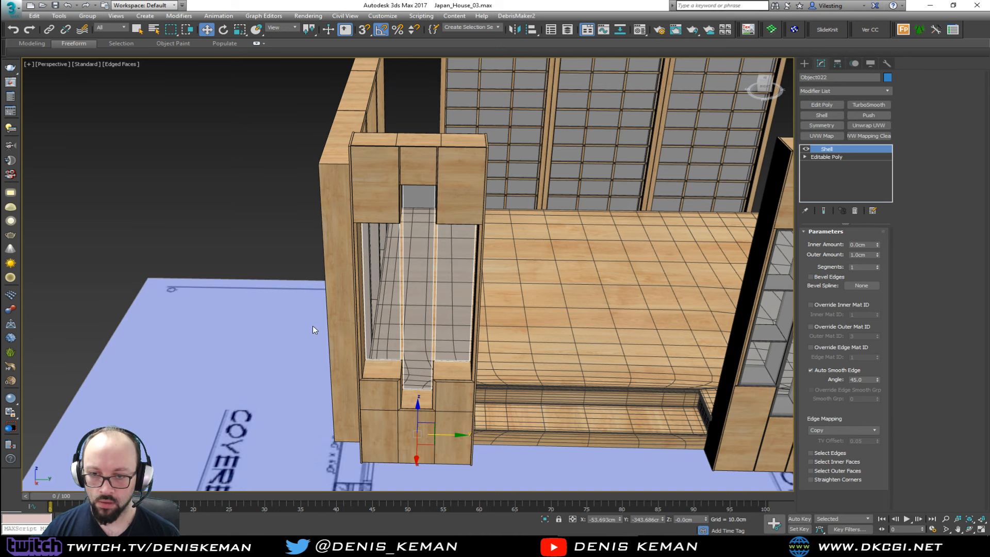
left_click(312, 330)
key("ctrl+z")
middle_click_drag(312, 330, 391, 313, "alt")
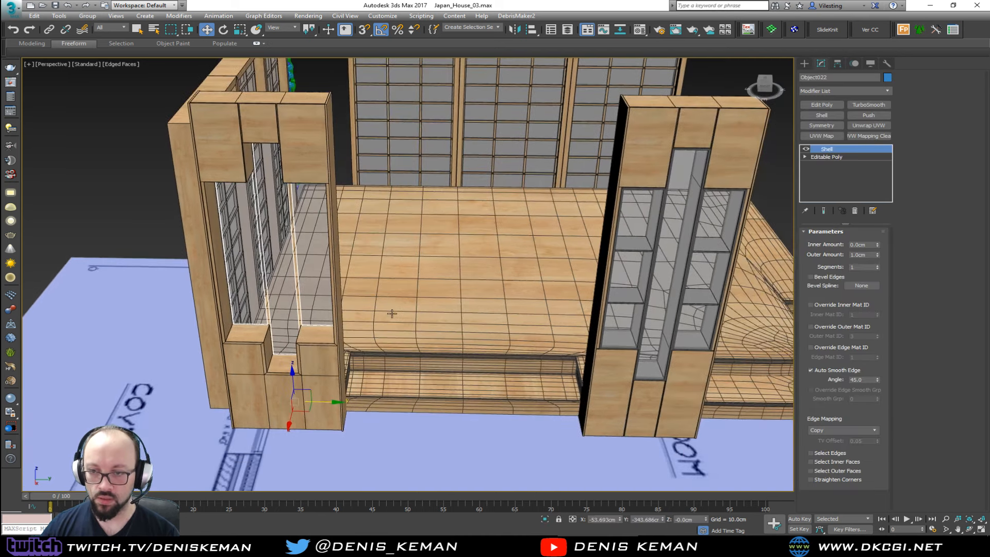
key("Delete")
middle_click_drag(252, 191, 315, 257)
left_click(11, 10)
left_click(35, 114)
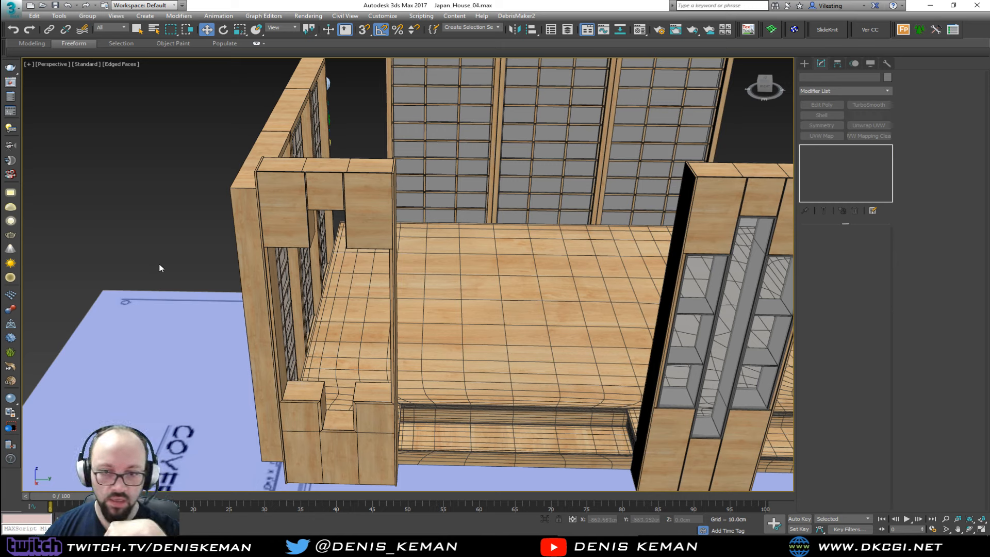
In the Edit Poly modifier of the copied cabinet's body, delete the two side faces and the floor face of the lower central notch.
mouse_move(375, 335)
middle_mouse_down()
mouse_move(342, 279)
mouse_move(306, 274)
mouse_move(403, 254)
middle_mouse_up()
key("F4")
scroll(399, 308, "up", 2)
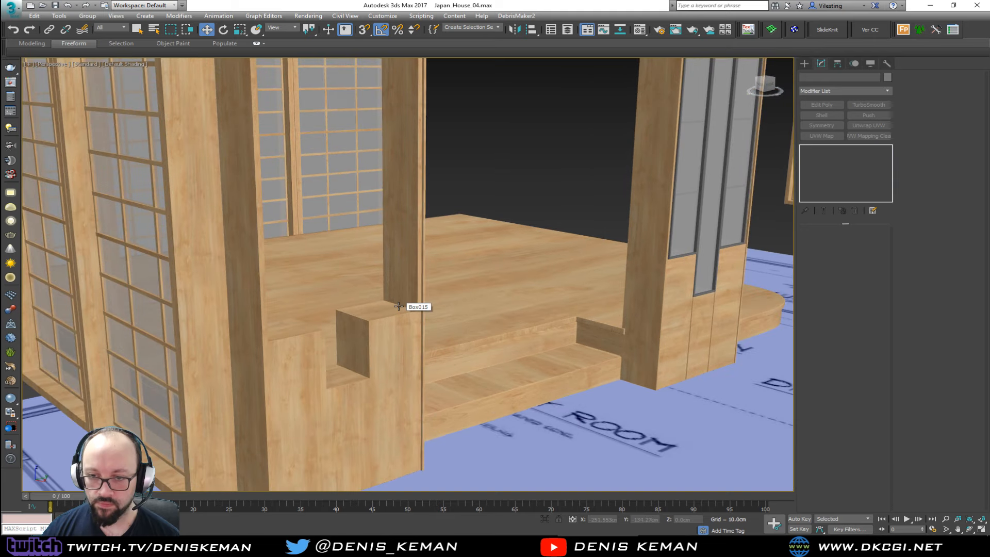
scroll(402, 312, "up", 4)
left_click(405, 315)
key("F4")
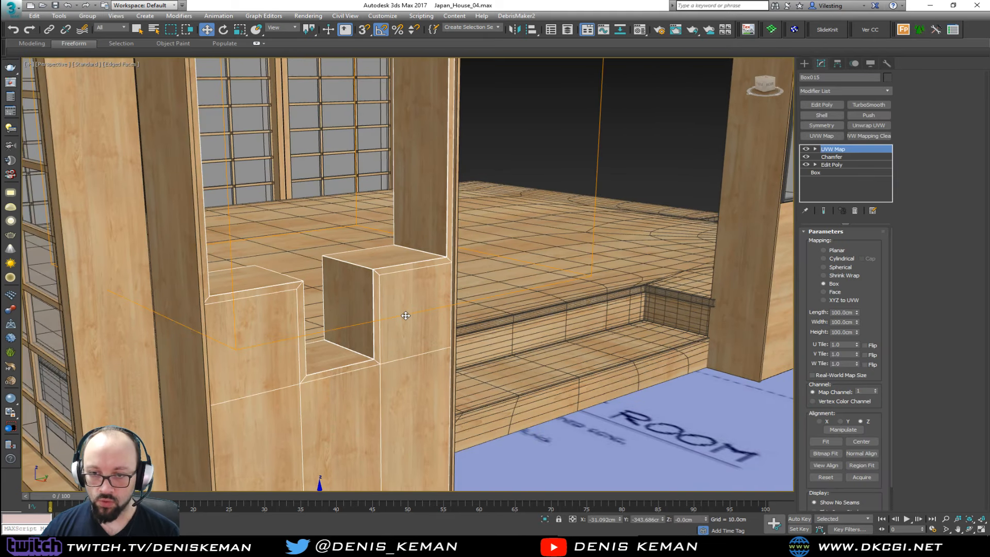
middle_click_drag(394, 323, 482, 305)
left_click(845, 166)
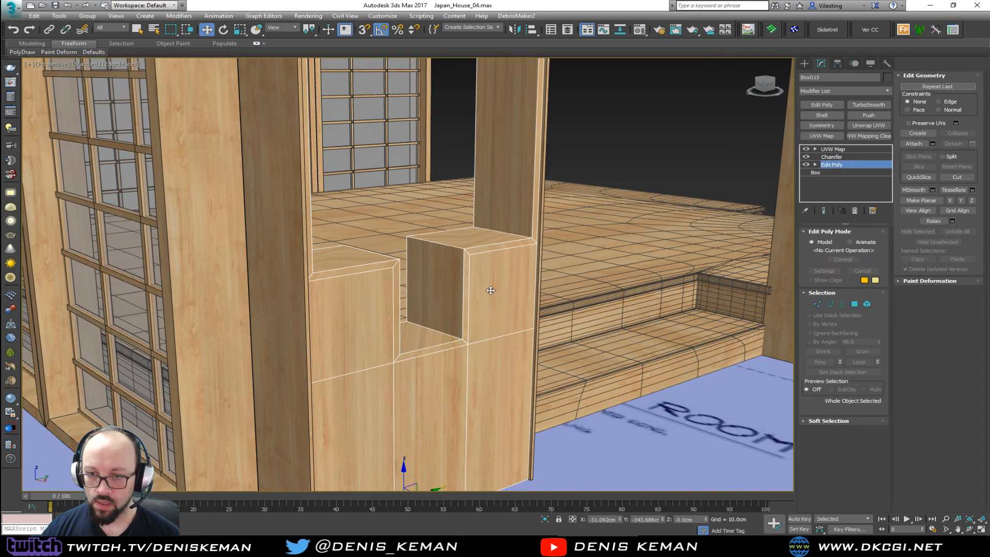
scroll(444, 310, "up", 5)
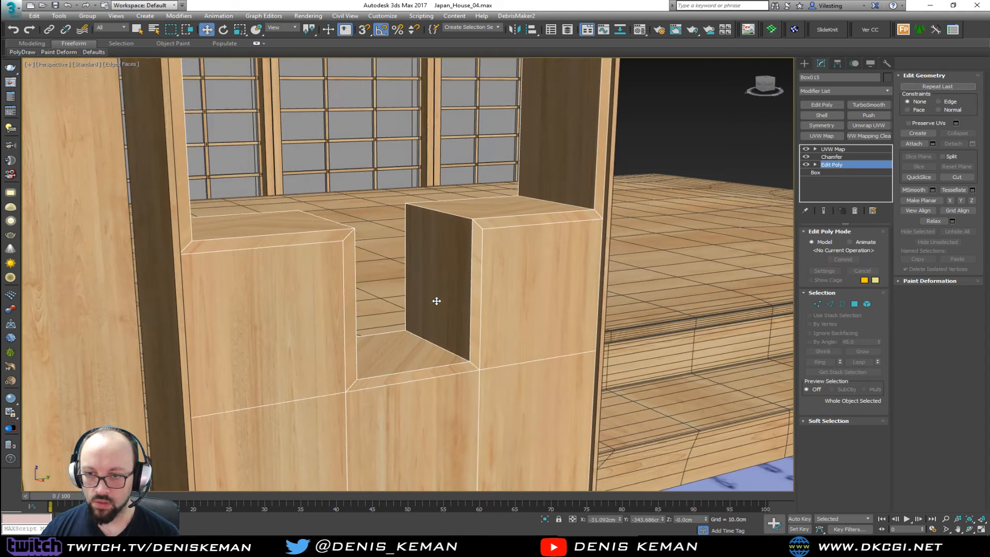
key("4")
left_click(448, 284)
middle_click_drag(448, 284, 392, 287, "alt")
left_click(306, 272, "ctrl")
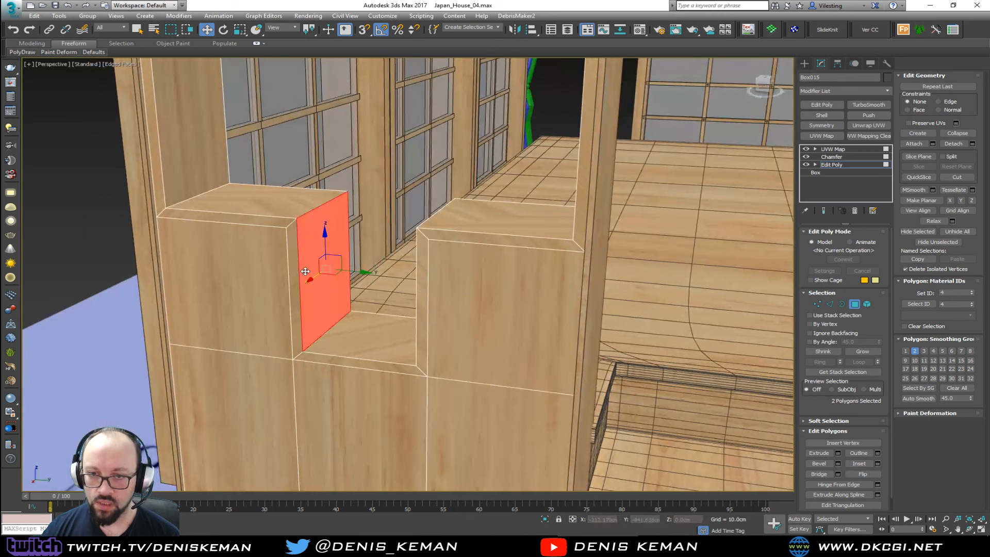
left_click(359, 333, "ctrl")
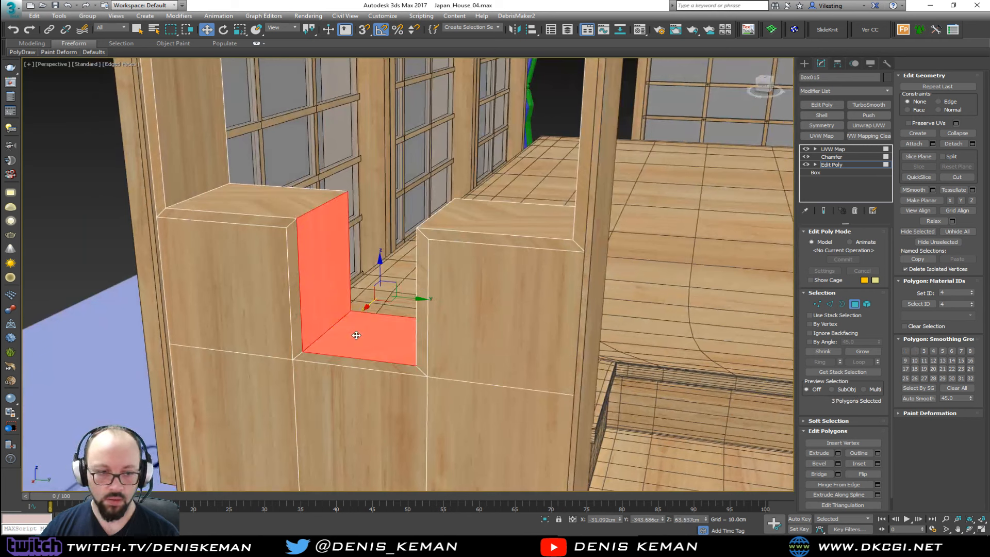
key("ctrl+d")
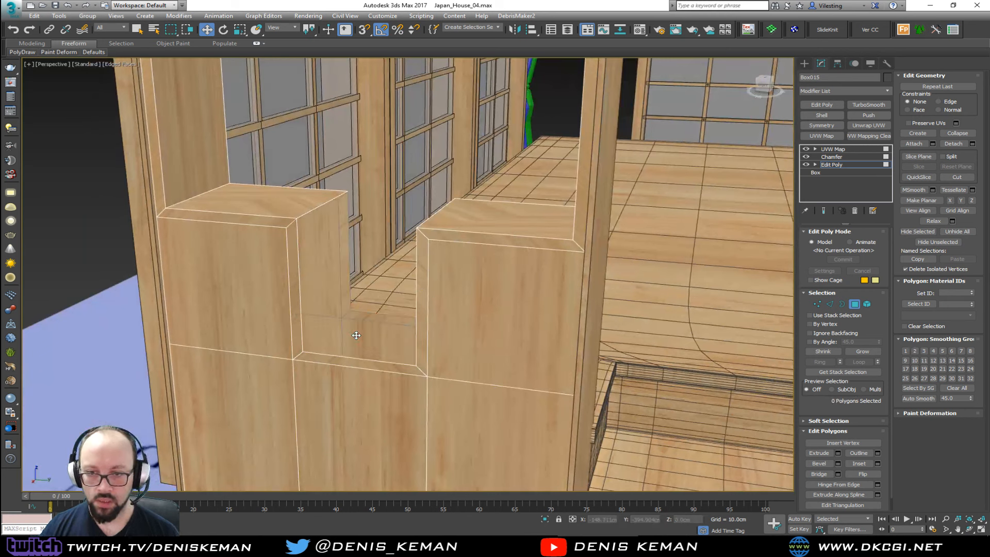
Bridge the two facing upper edges of the lower notch to close the gap in the cabinet's counter surface.
key("2")
double_click(319, 209)
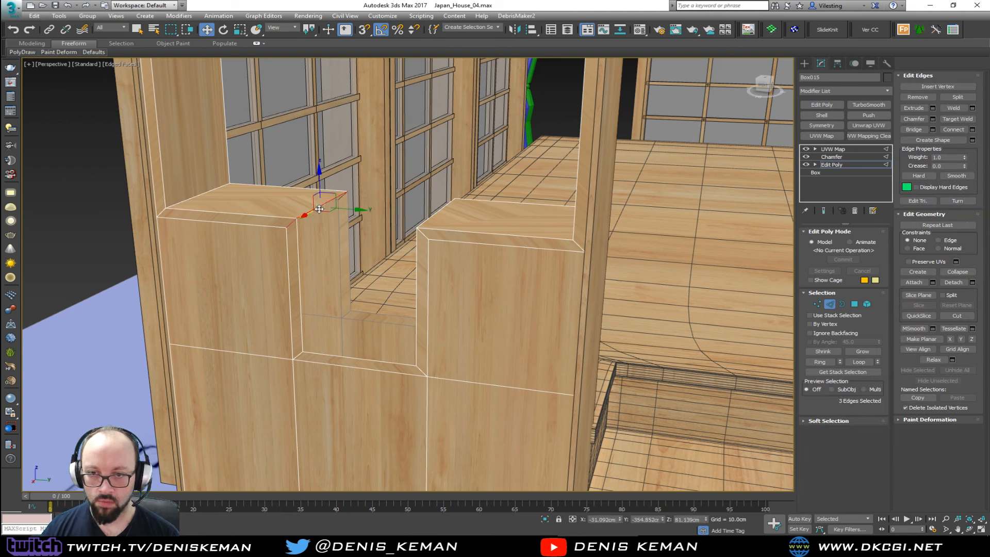
left_click(432, 213)
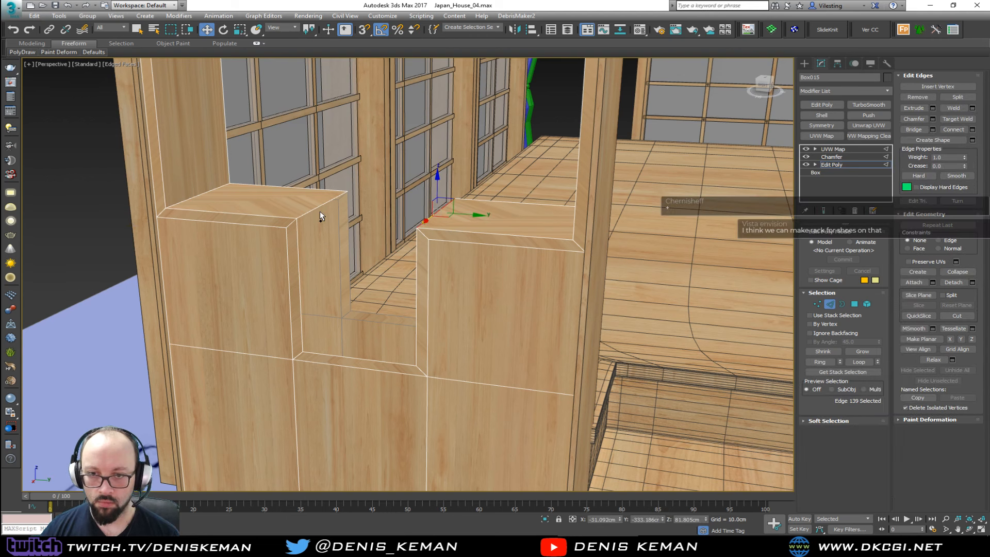
left_click(318, 210, "ctrl")
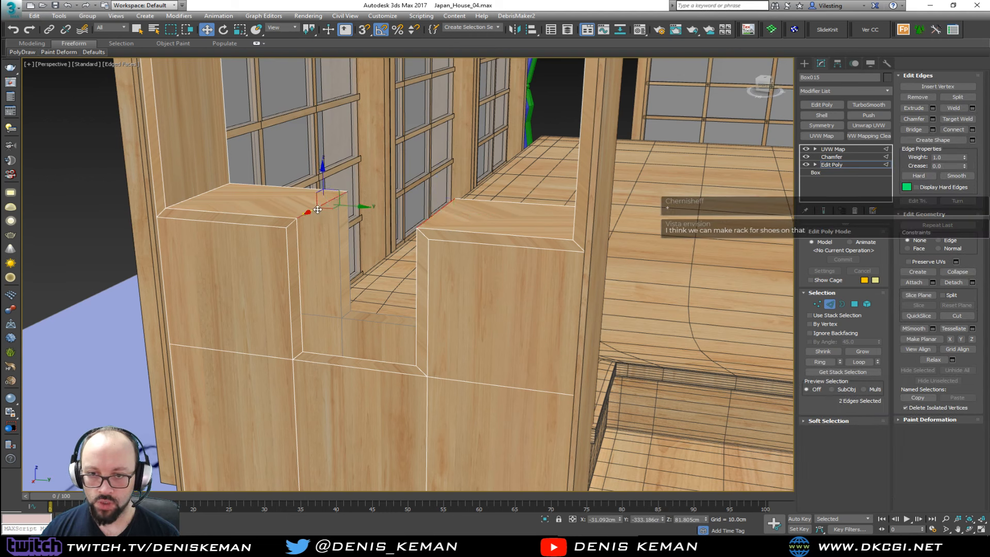
left_click(912, 129)
Cap the remaining open borders of the notch below the bridged counter surface.
left_click(299, 266)
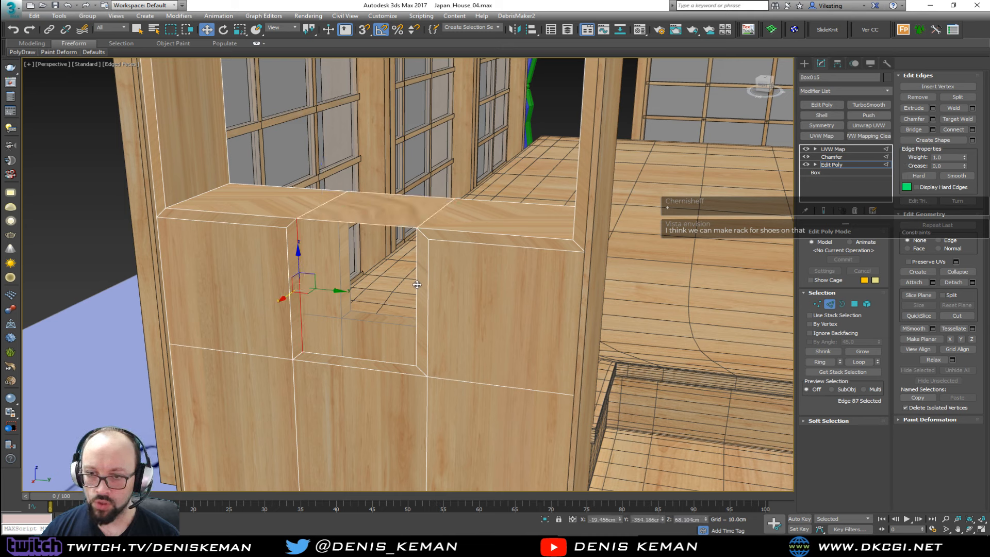
left_click(416, 284, "ctrl")
key("3")
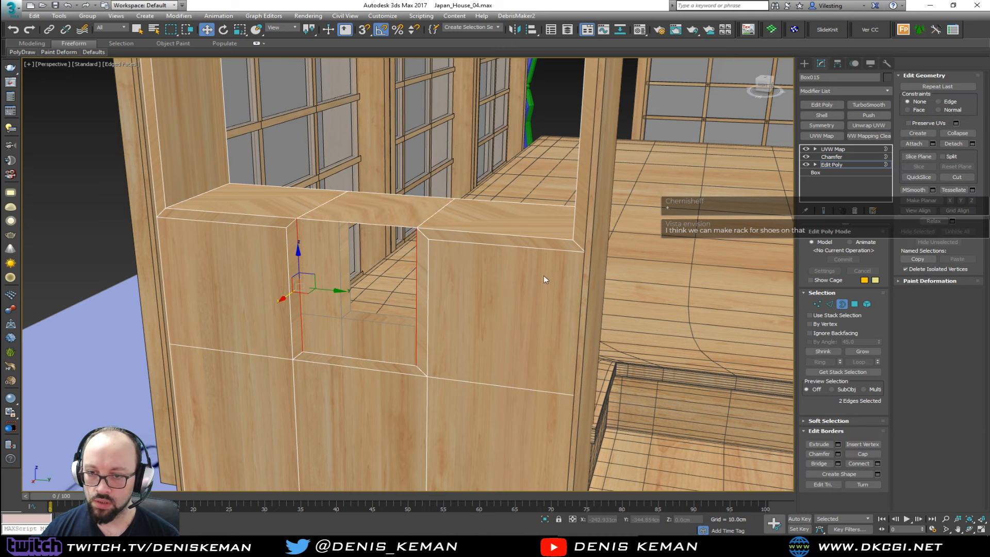
left_click(857, 454)
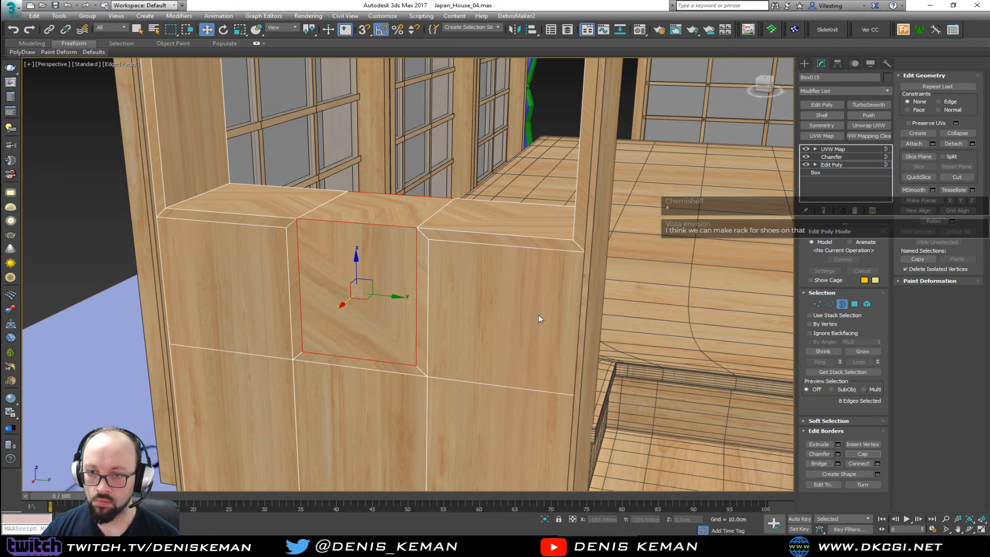
left_click(509, 321)
middle_click_drag(509, 320, 470, 299, "alt")
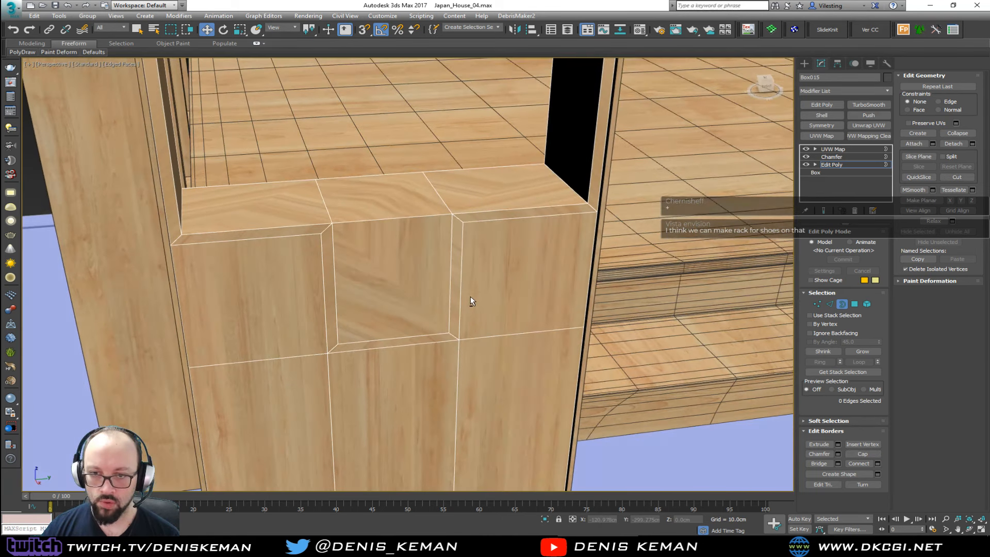
Isolate the cabinet body and remove the leftover front edges around the filled notch and along the tops of both neighbouring panels.
key("2")
left_click(295, 235)
left_click(324, 271, "ctrl")
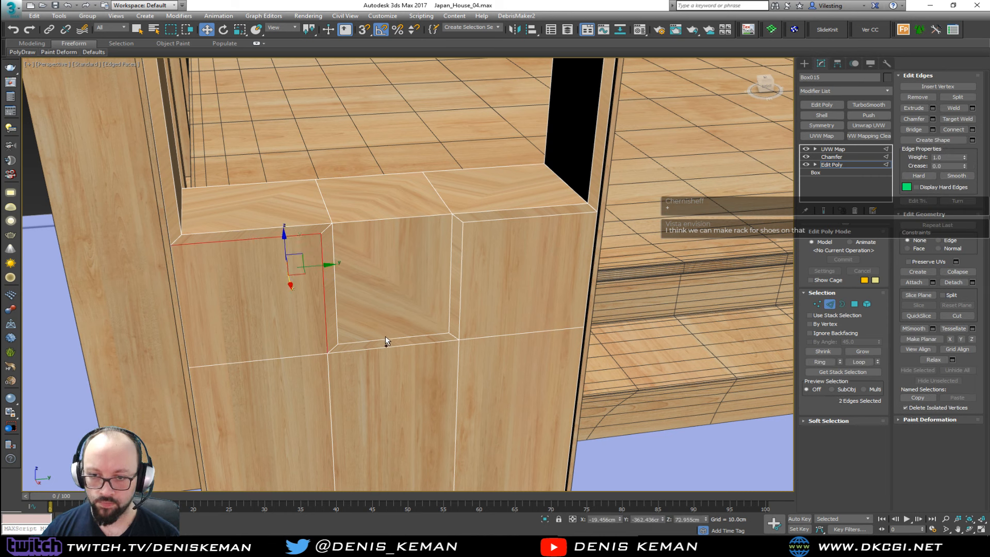
left_click(336, 302, "ctrl")
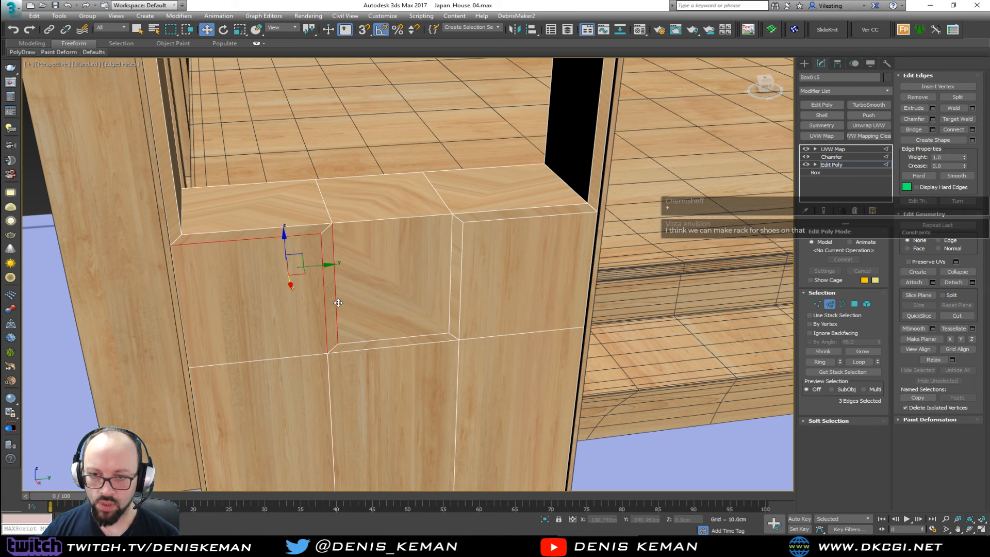
left_click(410, 334, "ctrl")
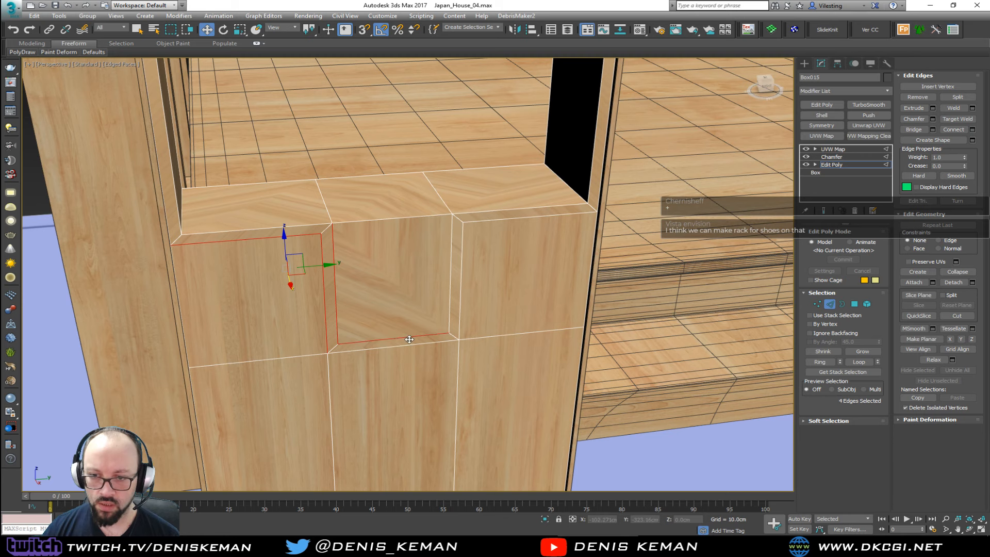
left_click(449, 310, "ctrl")
left_click(460, 310, "ctrl")
left_click(497, 220, "ctrl")
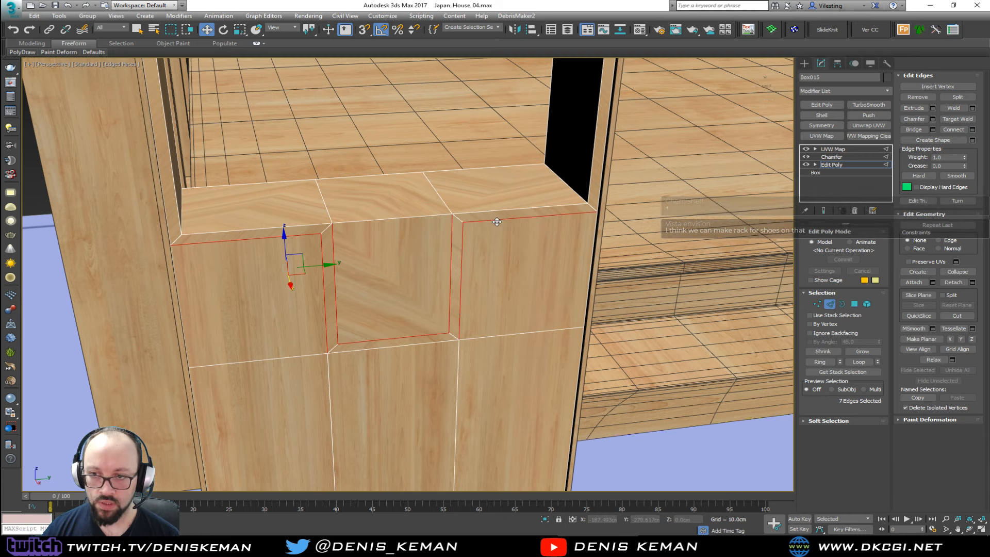
key("2")
key("alt+q")
middle_click_drag(495, 227, 502, 256, "alt")
key("ctrl+BackSpace")
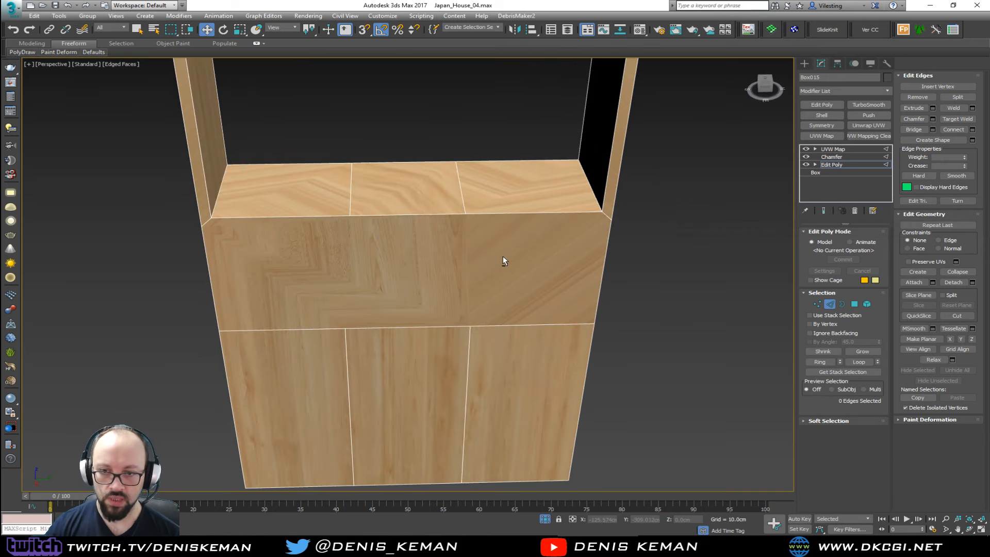
Connect the upper and lower vertex pairs at both panel divisions so the cabinet's upper front band splits into three faces.
key("1")
left_click_drag(326, 334, 326, 335)
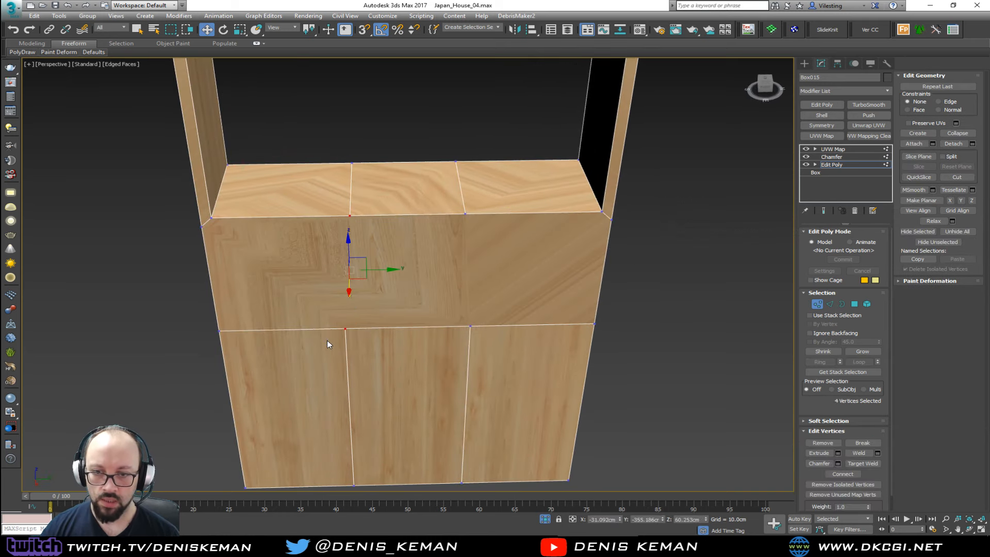
key("F3")
left_click(375, 328)
middle_click_drag(375, 328, 346, 309, "alt")
key("F3")
left_click_drag(344, 199, 311, 338)
key("ctrl+shift+e")
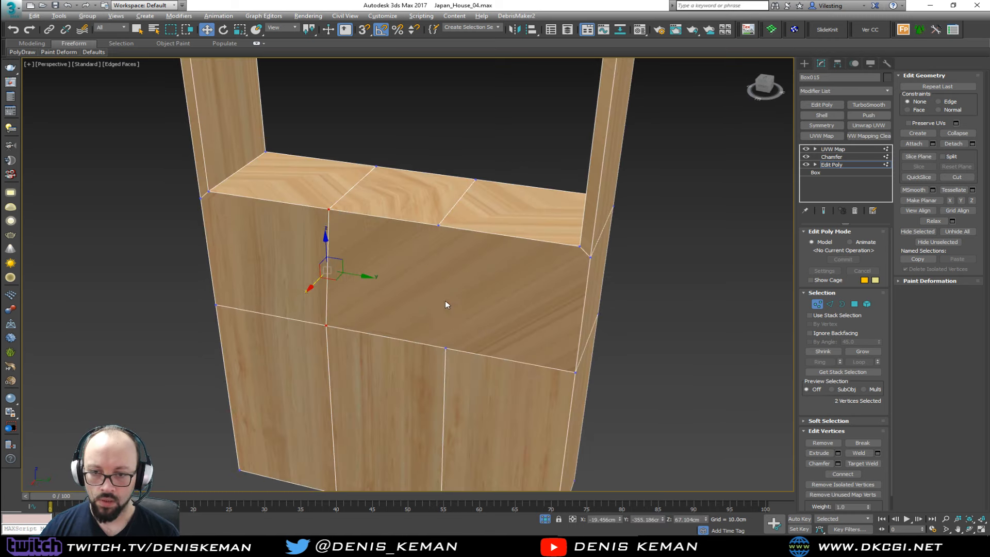
left_click(438, 225)
left_click(446, 348, "ctrl")
middle_click_drag(443, 351, 481, 345, "alt")
middle_click_drag(234, 272, 386, 274)
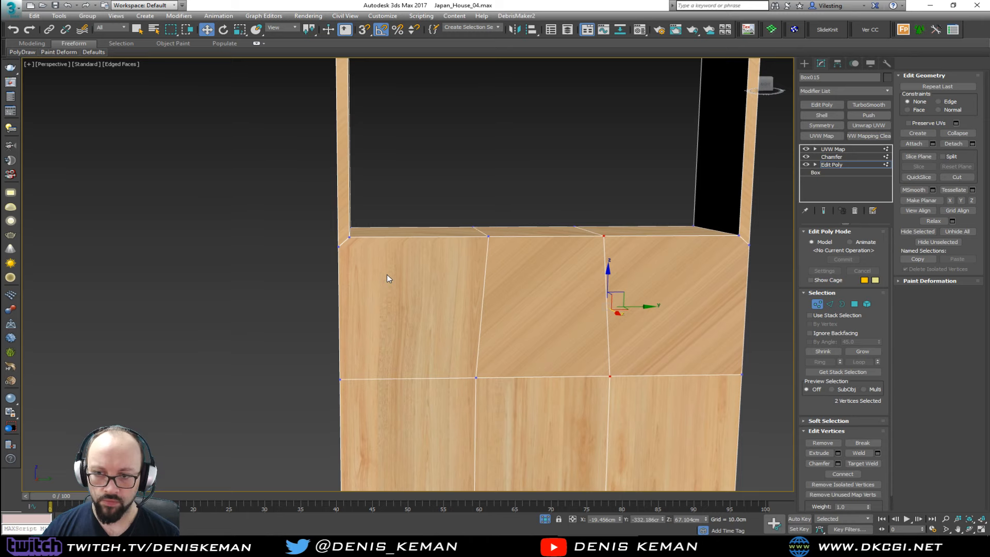
middle_click_drag(399, 339, 416, 344, "alt")
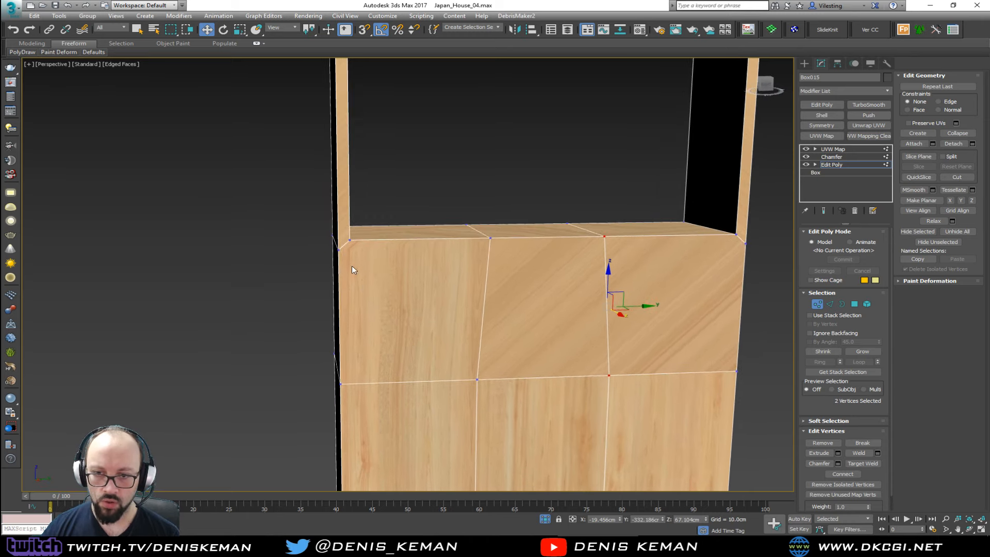
scroll(346, 254, "down", 2)
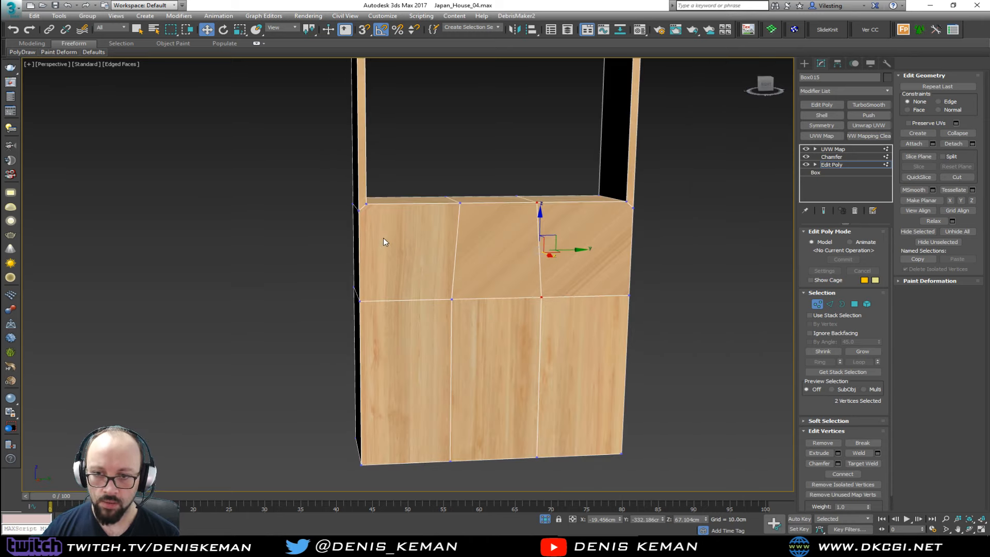
key("alt+c")
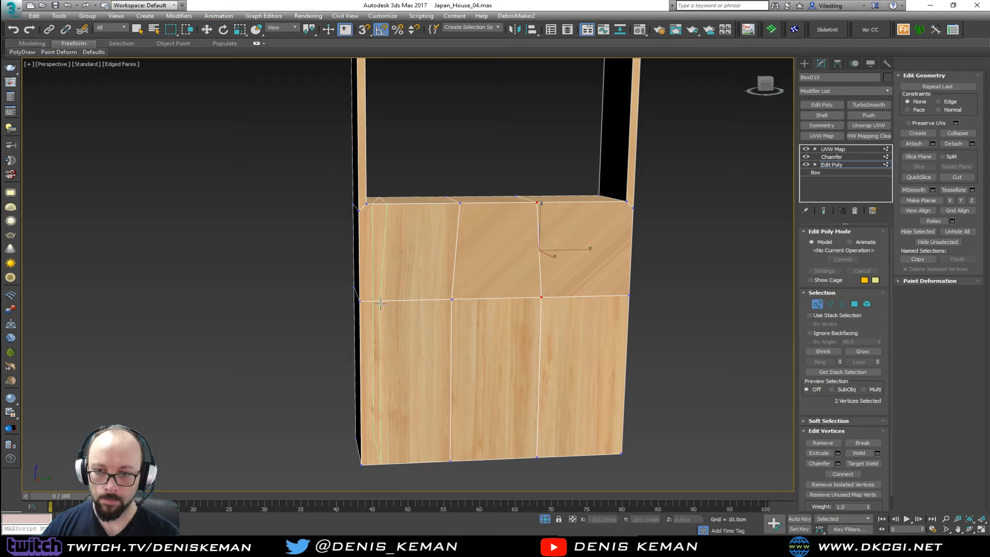
right_click(408, 301)
mouse_move(419, 298)
middle_mouse_down("alt")
mouse_move(514, 303)
mouse_move(432, 306)
middle_mouse_up("alt")
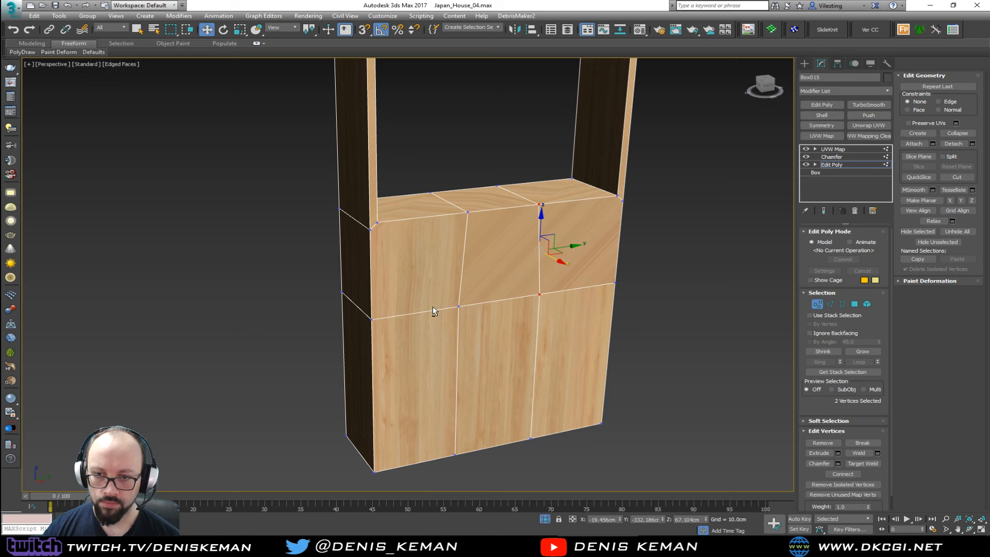
Turn on snapping and raise the horizontal edges on both outer sides of the cabinet to the height of the counter surface.
key("2")
left_click(361, 224)
middle_click_drag(360, 223, 592, 287, "alt")
left_click(592, 288, "ctrl")
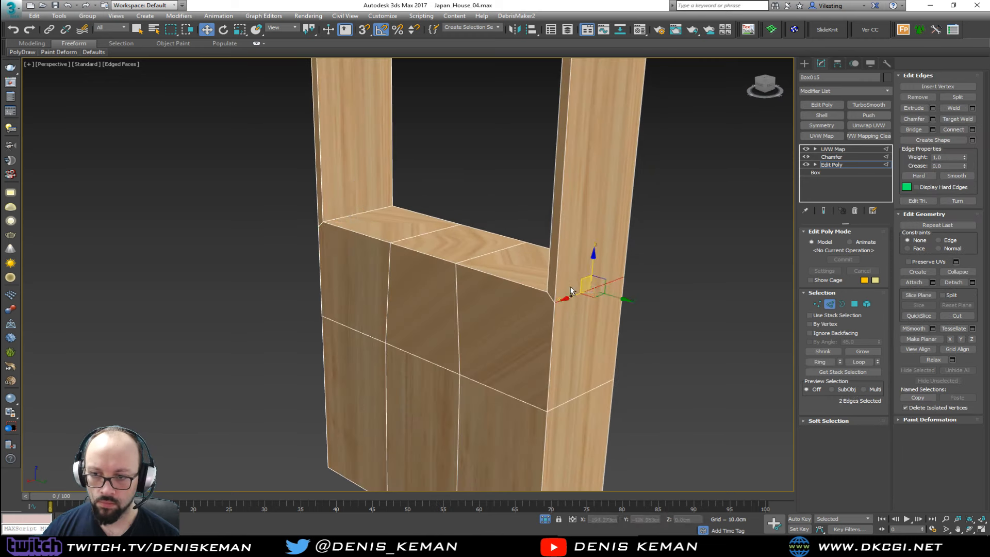
left_click_drag(591, 270, 546, 291)
key("s")
middle_click_drag(545, 290, 639, 271, "alt")
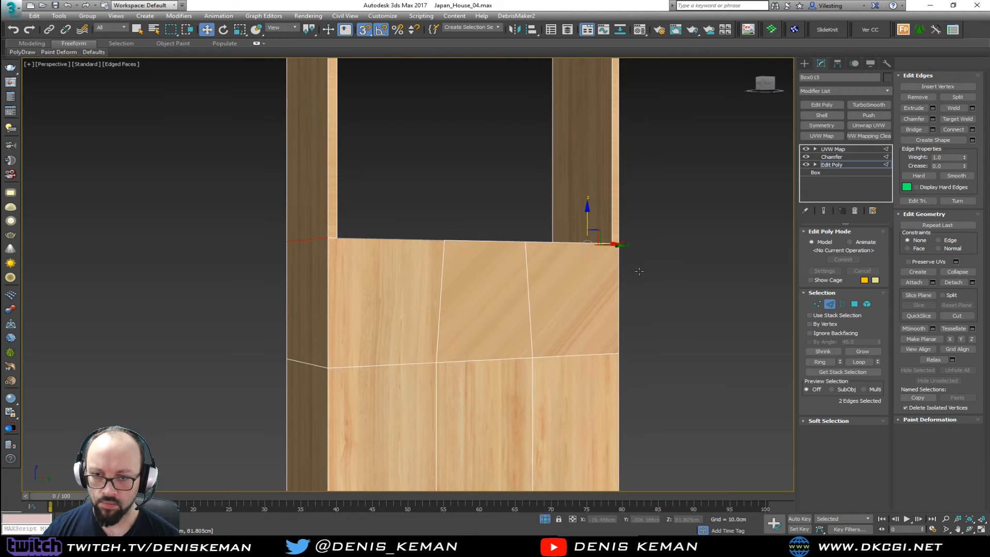
key("1")
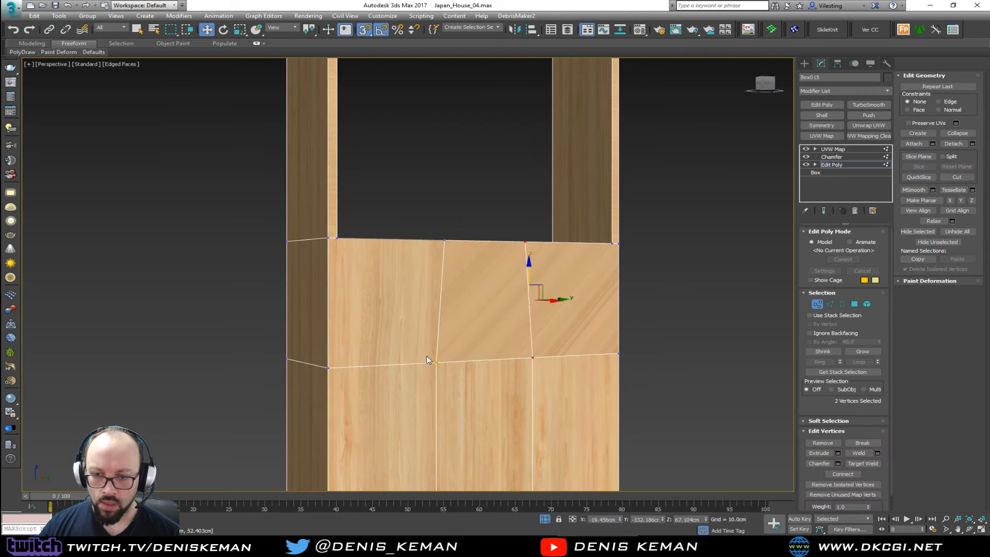
left_click(434, 362)
left_click(338, 238, "ctrl")
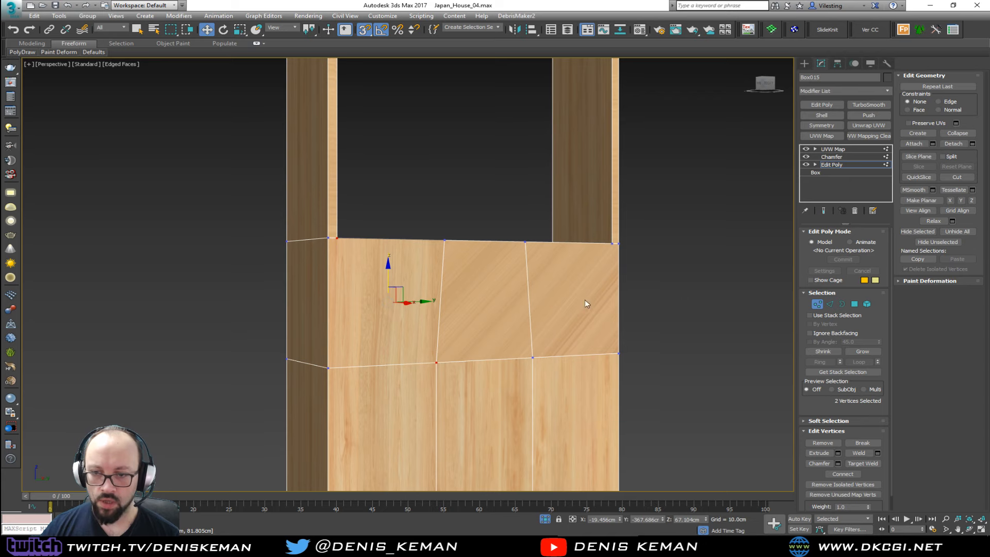
left_click(817, 303)
key("2")
double_click(468, 361)
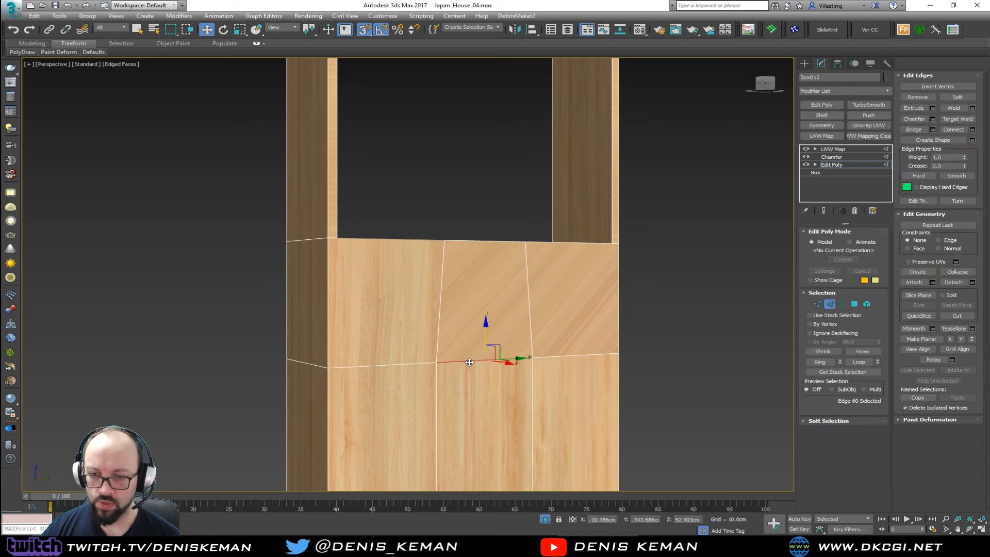
middle_click_drag(462, 333, 464, 354, "alt")
left_click(829, 303)
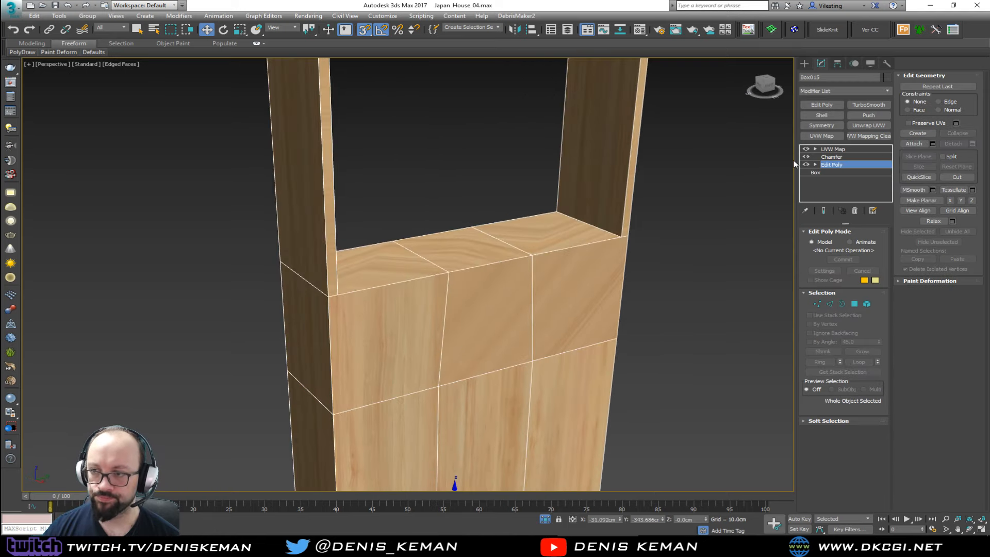
middle_click_drag(663, 223, 608, 252, "alt")
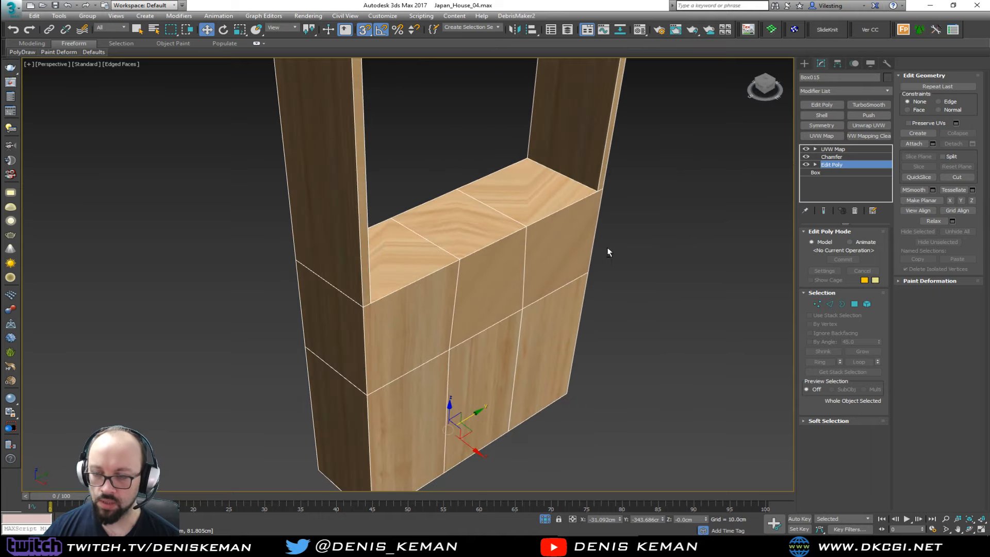
left_click(825, 125)
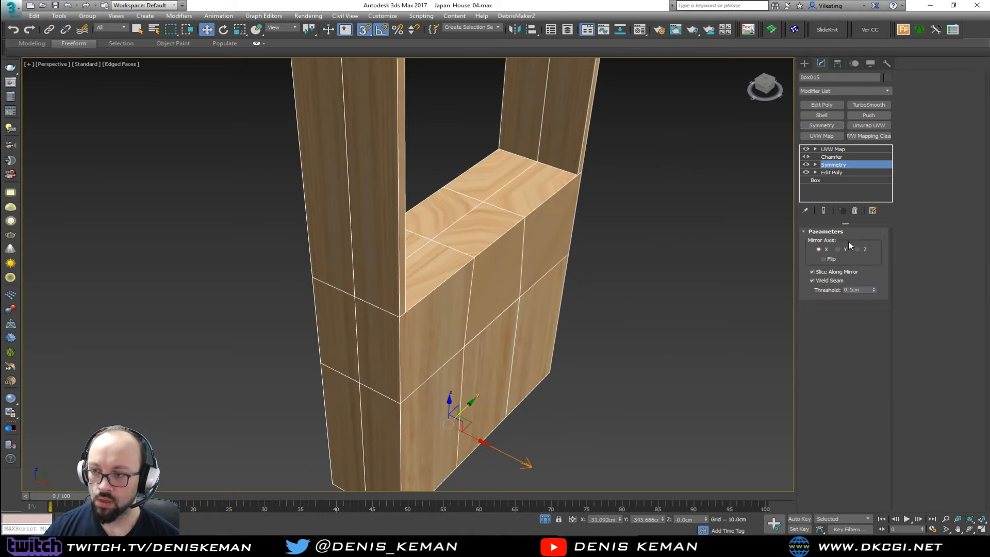
middle_click_drag(538, 273, 515, 247, "alt")
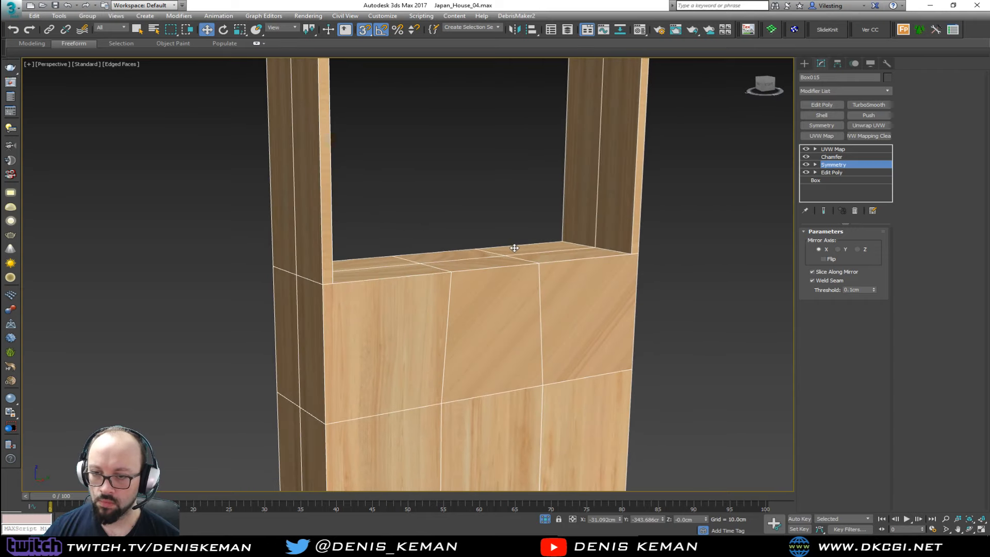
left_click(834, 172)
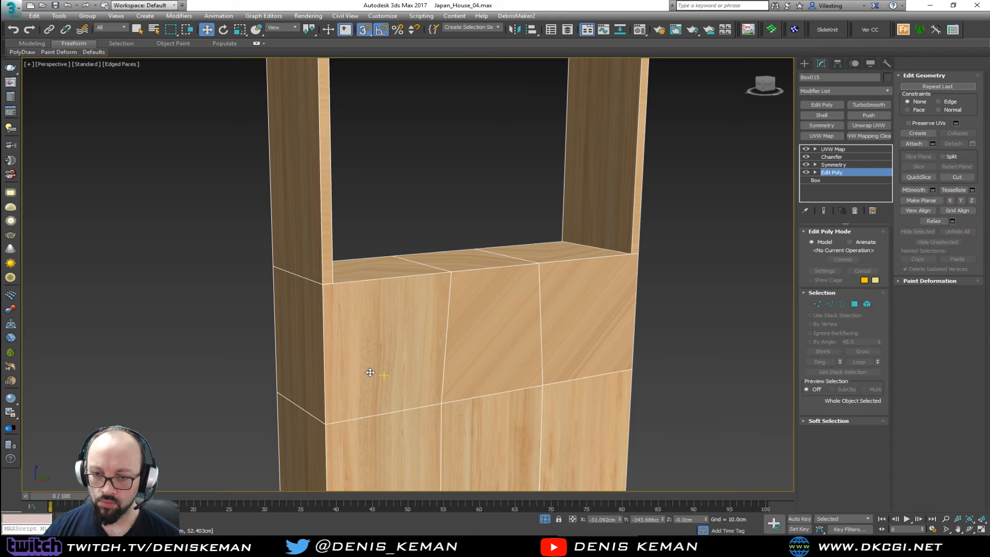
middle_click_drag(376, 376, 412, 350, "alt")
key("1")
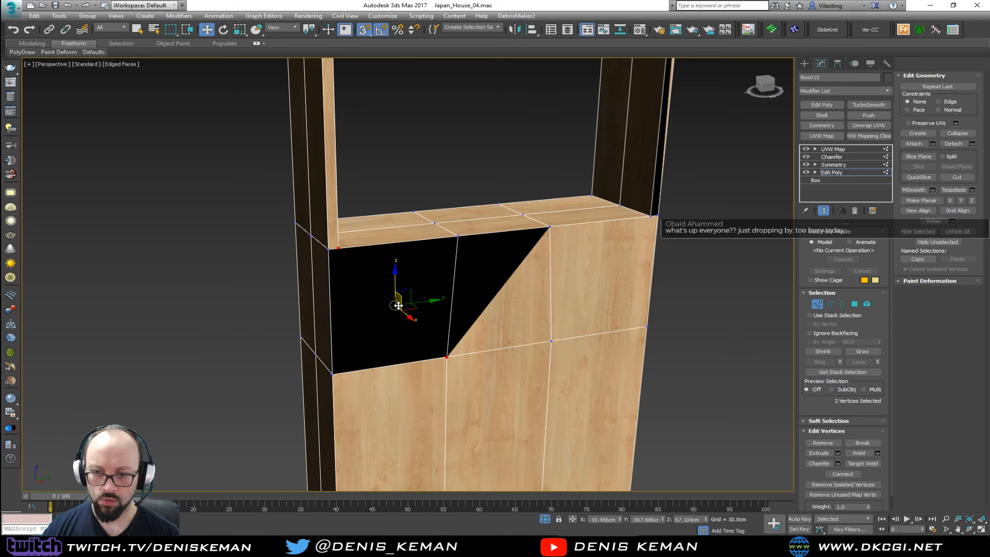
key("ctrl+z")
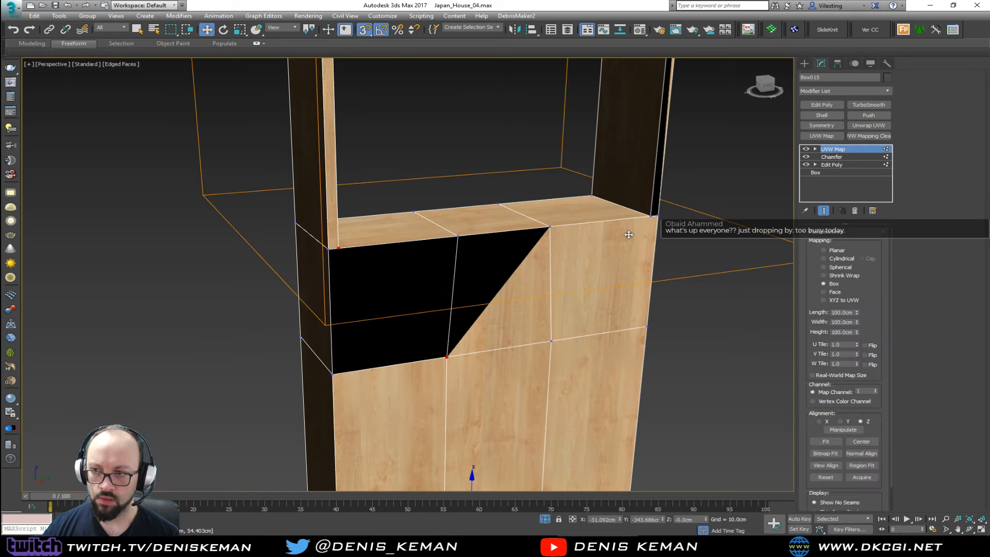
Connect the upper outer corner vertices of the front band diagonally to the lower vertices of the two panel divisions.
left_click(845, 165)
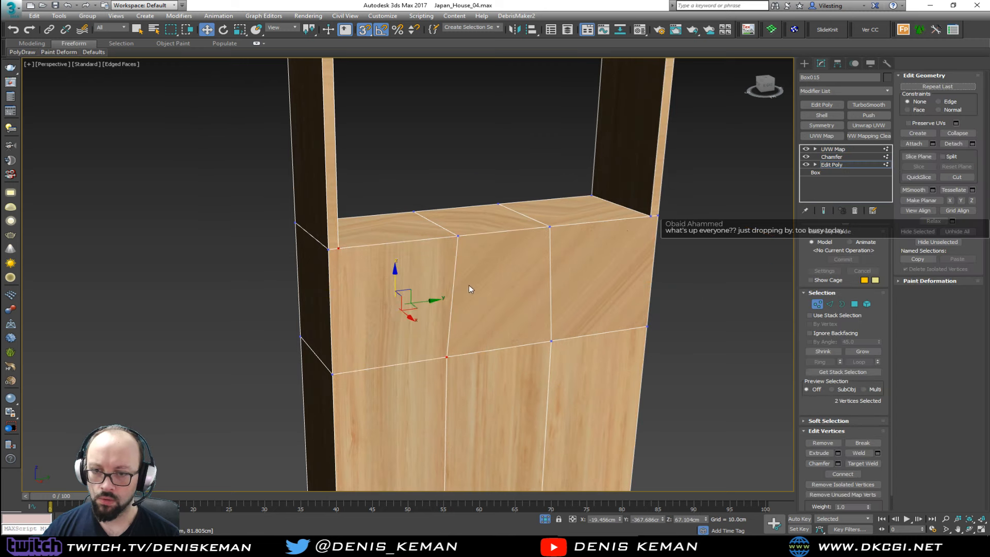
key("ctrl+shift+e")
left_click(551, 341)
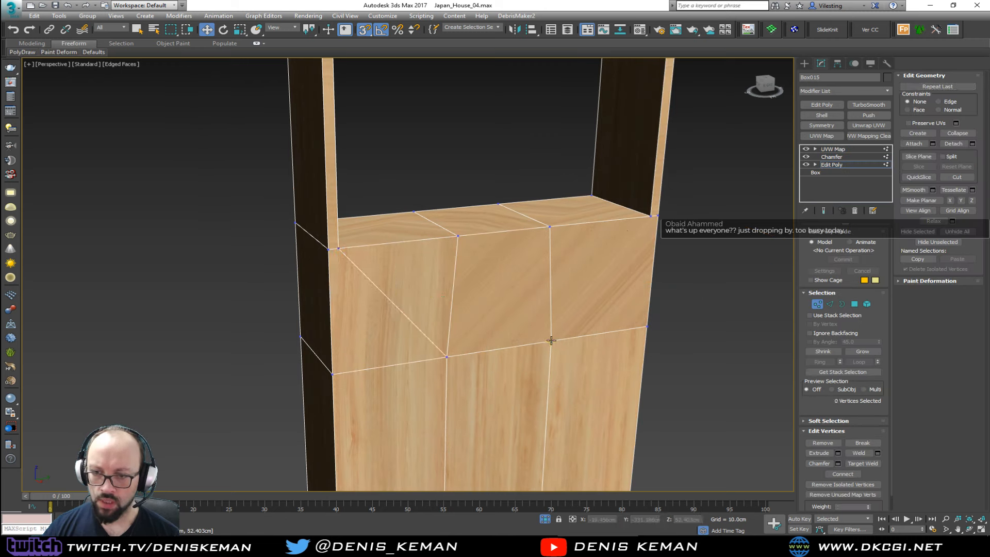
left_click(649, 216, "ctrl")
key("ctrl+shift+e")
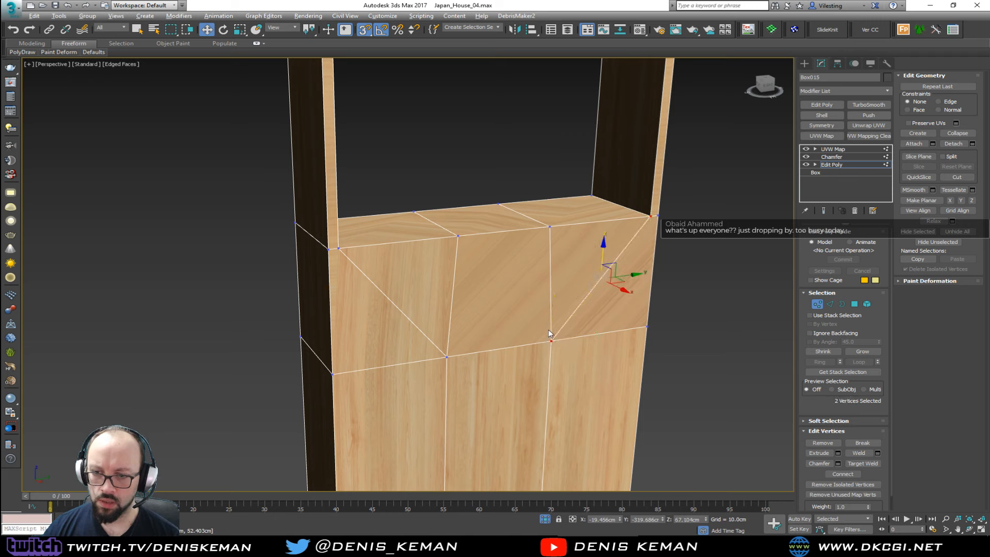
Raise the horizontal edge loop under the cabinet's front band to a height of about 73.4 cm.
key("2")
left_click(488, 352)
left_click(429, 359, "ctrl")
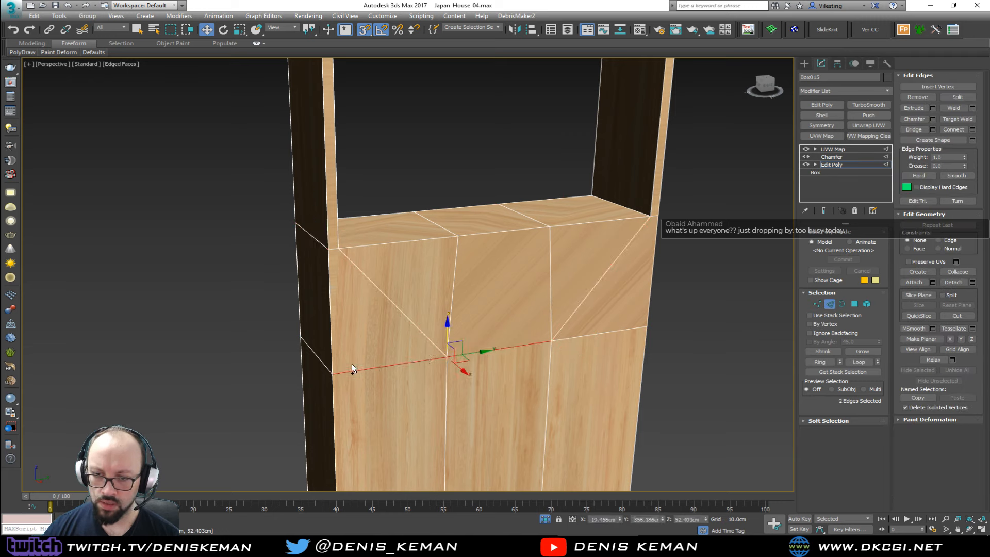
left_click(328, 368, "ctrl")
double_click(602, 335, "ctrl")
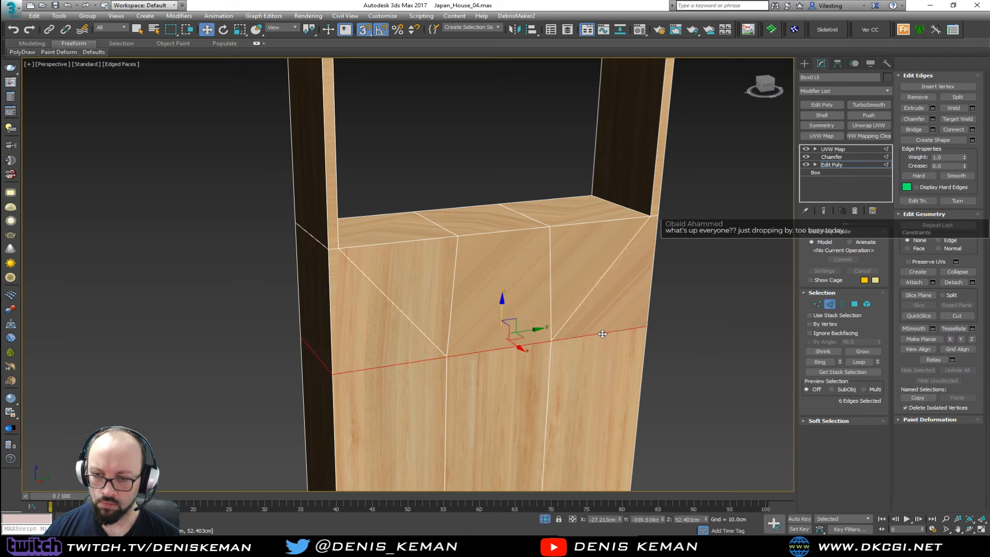
mouse_move(601, 334)
middle_mouse_down("alt")
mouse_move(512, 334)
mouse_move(605, 326)
middle_mouse_up("alt")
left_click_drag(505, 318, 528, 227)
middle_click_drag(453, 309, 459, 249)
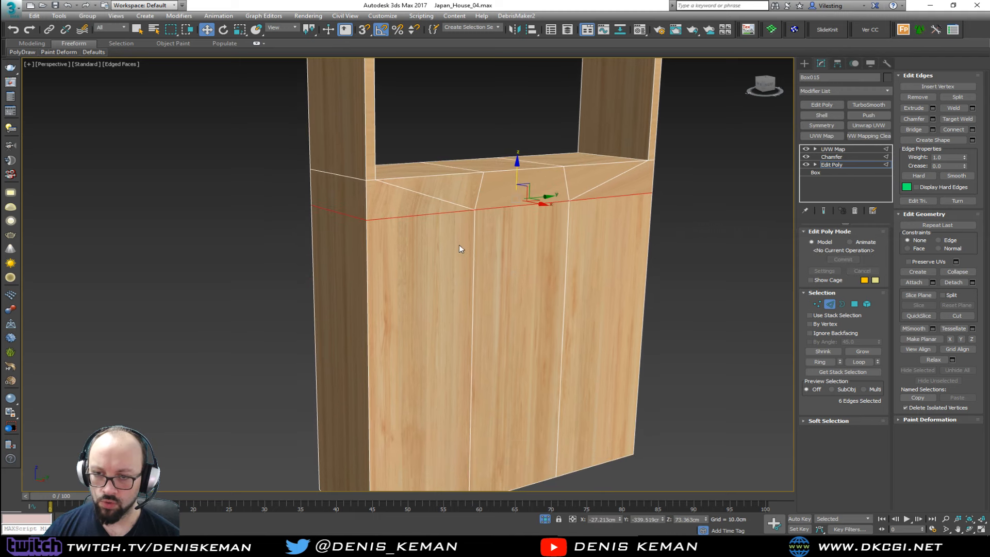
Inset the three large front faces of the lower cabinet together by 2 cm.
middle_click_drag(550, 282, 542, 285, "alt")
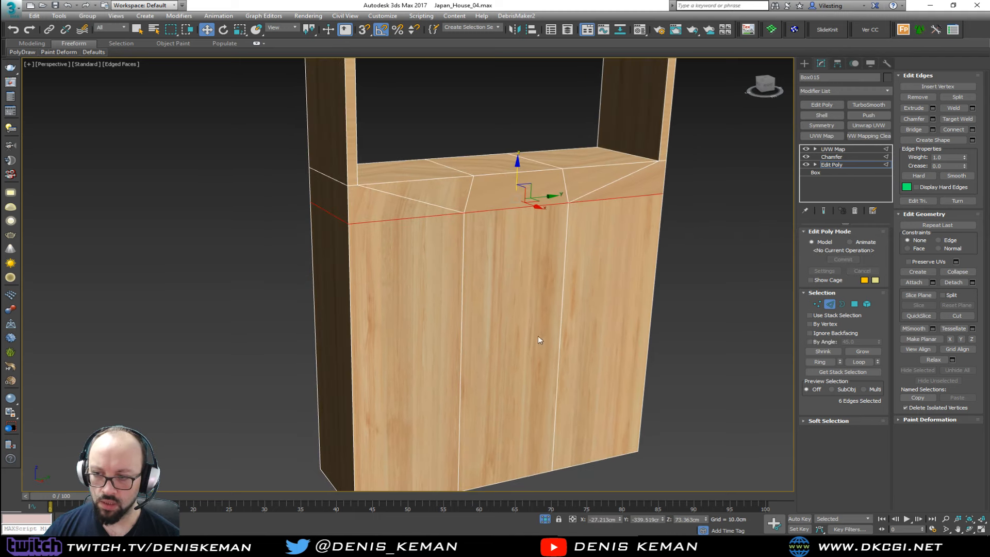
key("4")
left_click(407, 351)
left_click(541, 356, "ctrl")
left_click(606, 348, "ctrl")
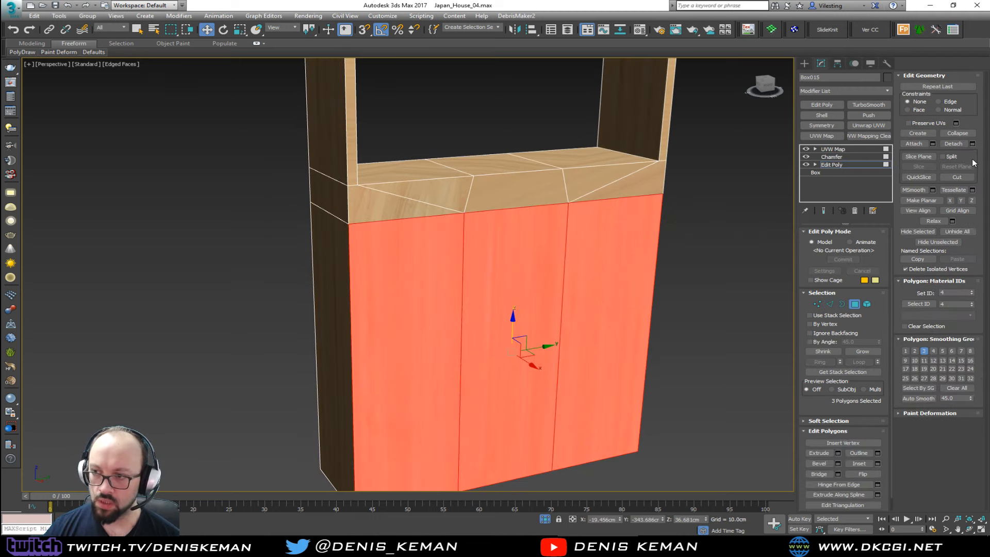
left_click(878, 464)
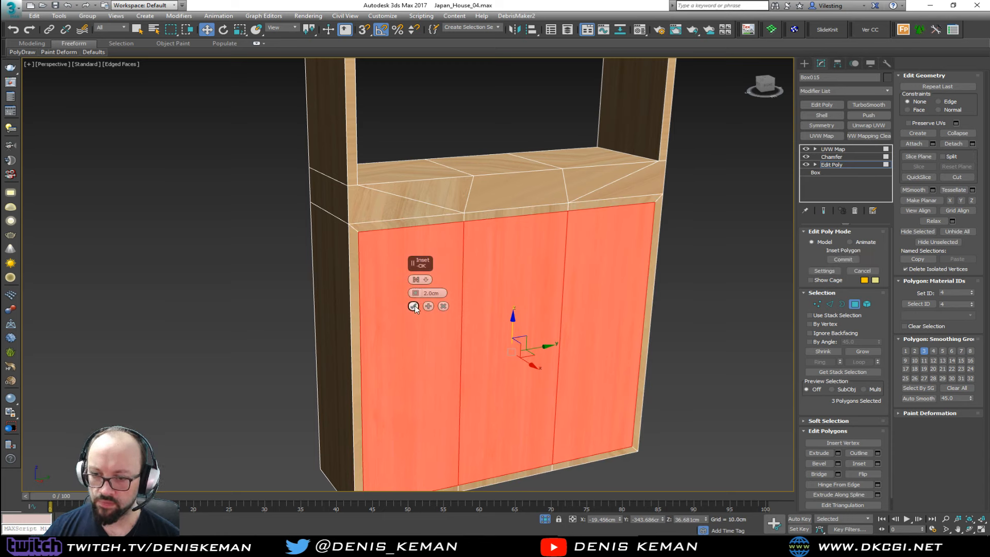
left_click(414, 306)
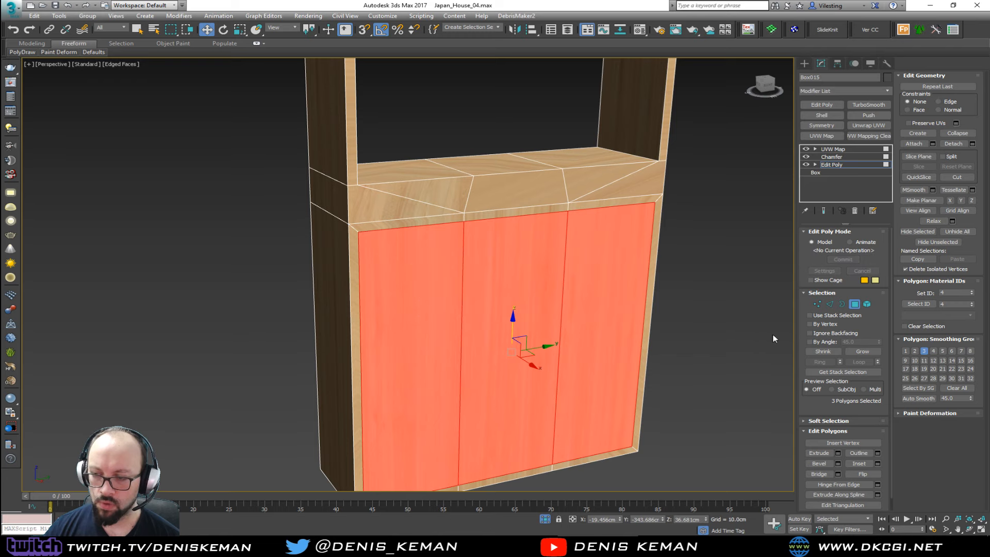
left_click(854, 304)
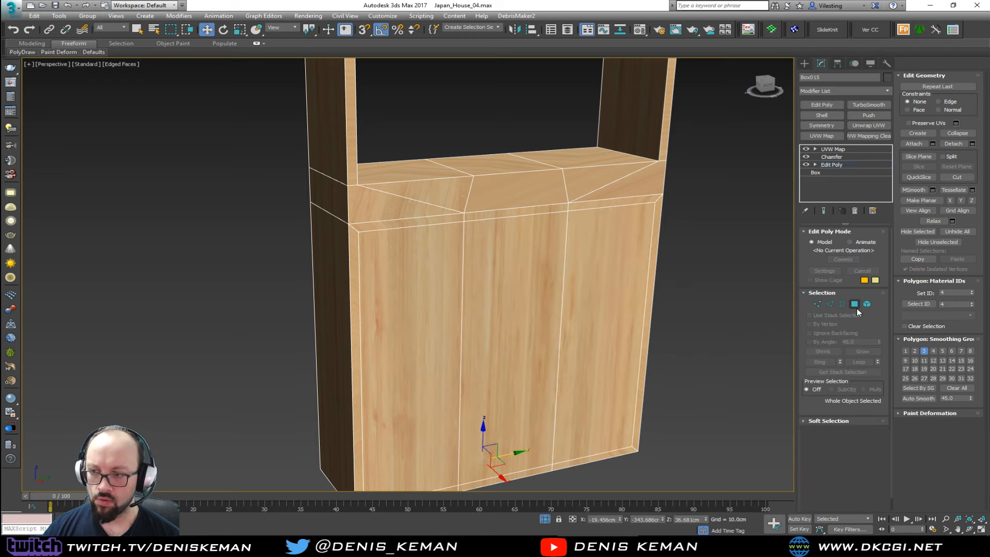
Mirror the cabinet with a Symmetry modifier on the X axis and collapse it with the modifiers beneath into an editable poly.
mouse_move(618, 304)
middle_mouse_down("alt")
mouse_move(729, 296)
mouse_move(606, 313)
middle_mouse_up("alt")
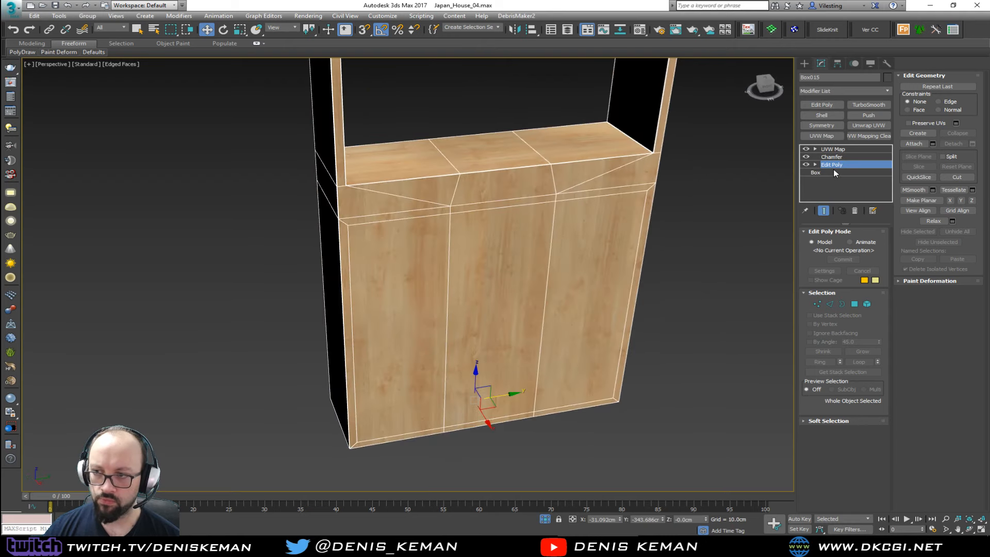
left_click(824, 126)
middle_click_drag(557, 227, 499, 230, "alt")
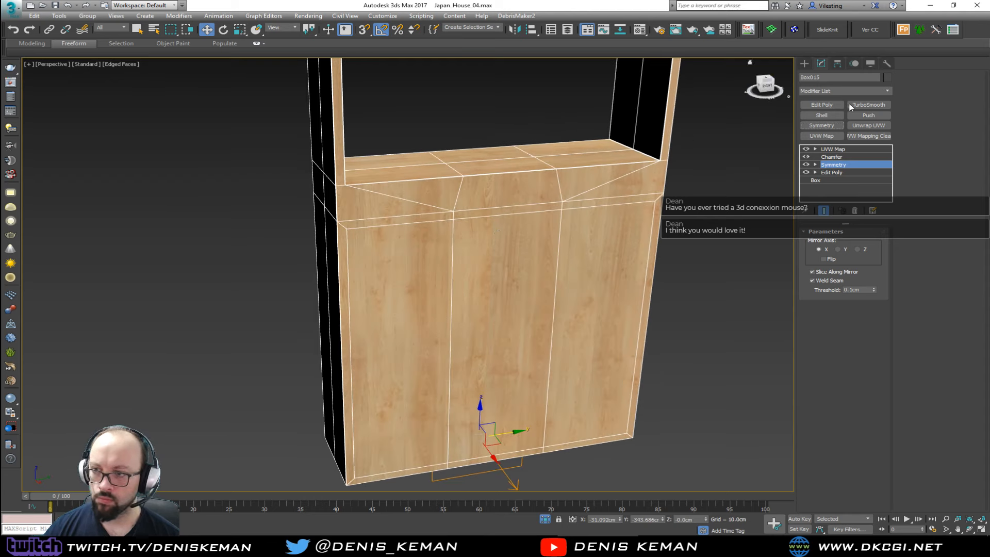
right_click(843, 168)
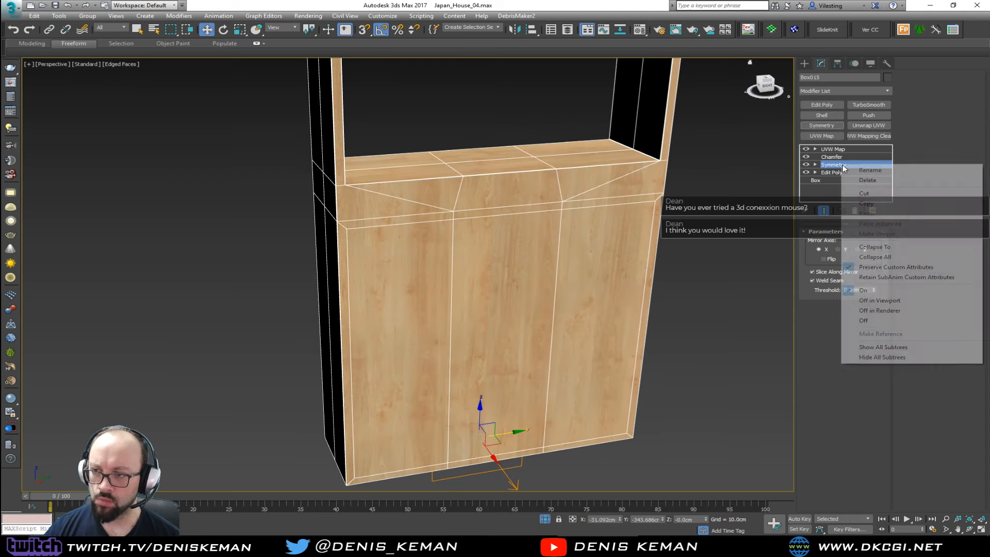
left_click(874, 247)
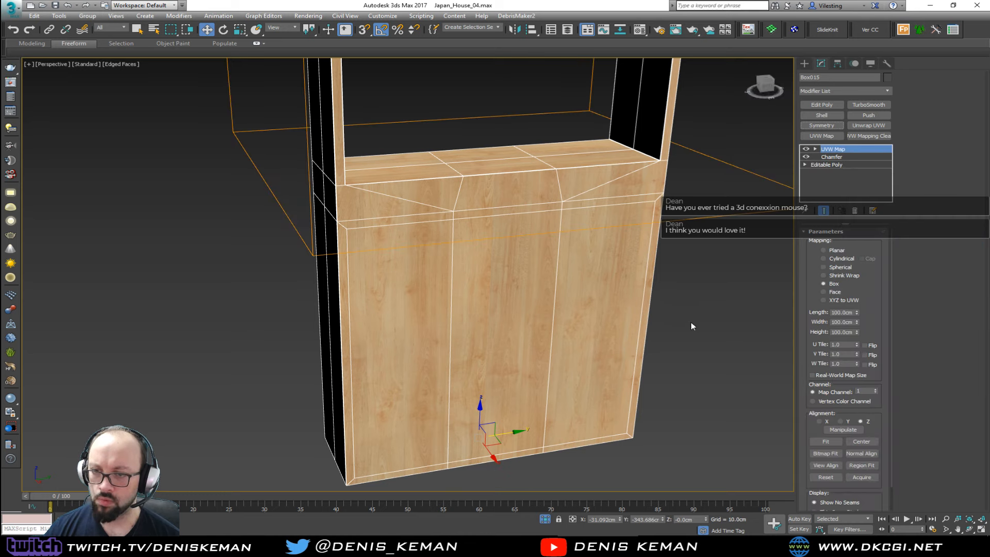
left_click(835, 165)
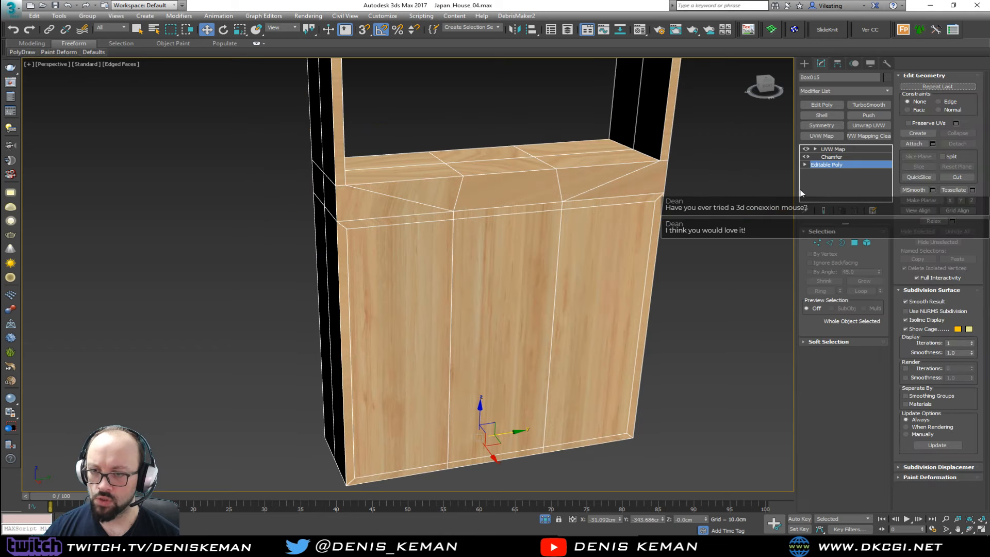
Select the three inset front faces of the lower cabinet.
key("4")
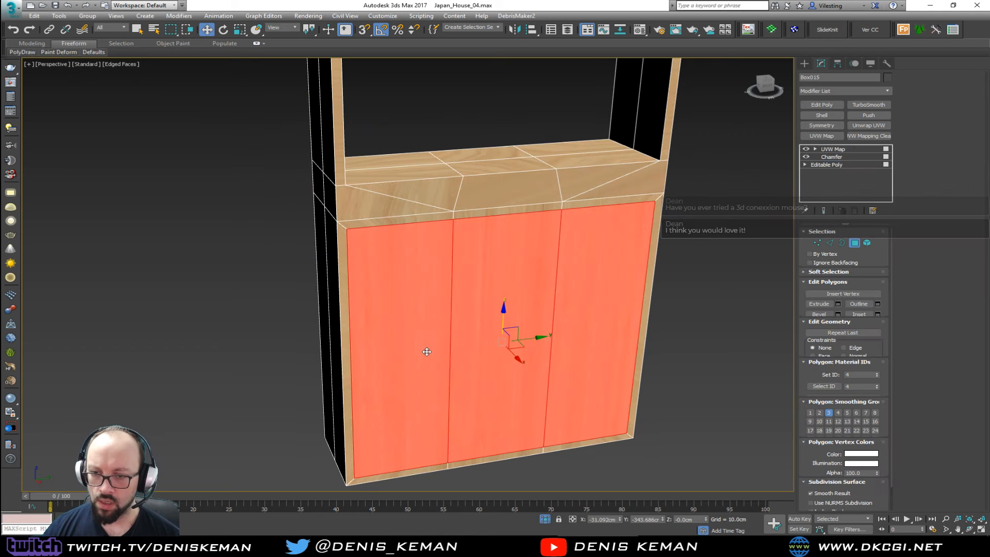
left_click(427, 349)
left_click(489, 351, "ctrl")
left_click(579, 349, "ctrl")
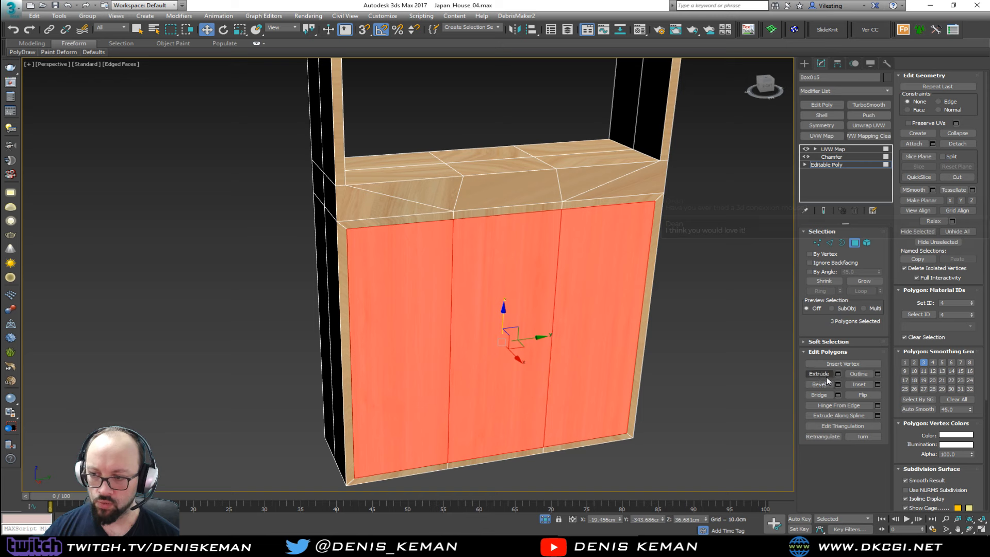
middle_click_drag(515, 236, 526, 238, "alt")
Remove the central seam edges that the symmetry added along the counter surface and the cabinet's sides.
key("2")
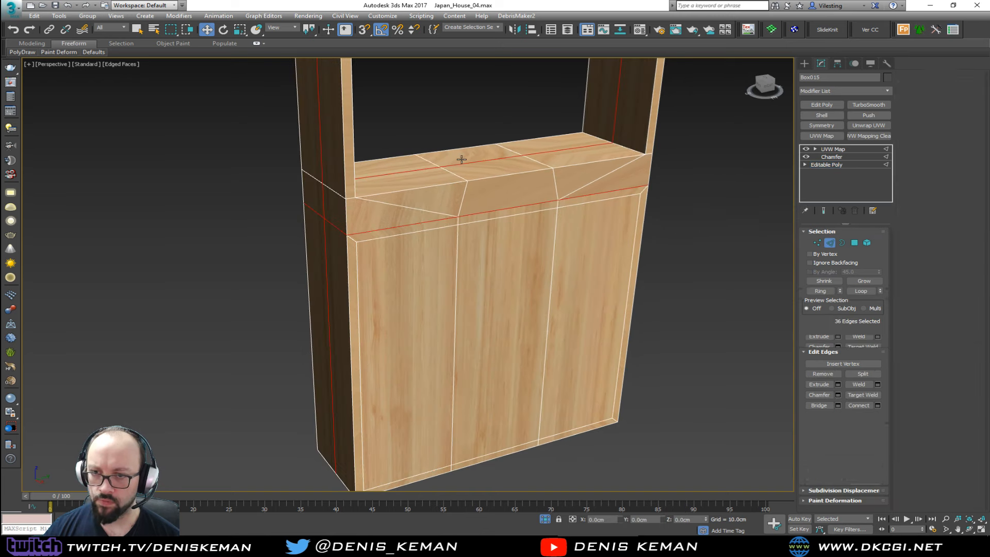
double_click(468, 164)
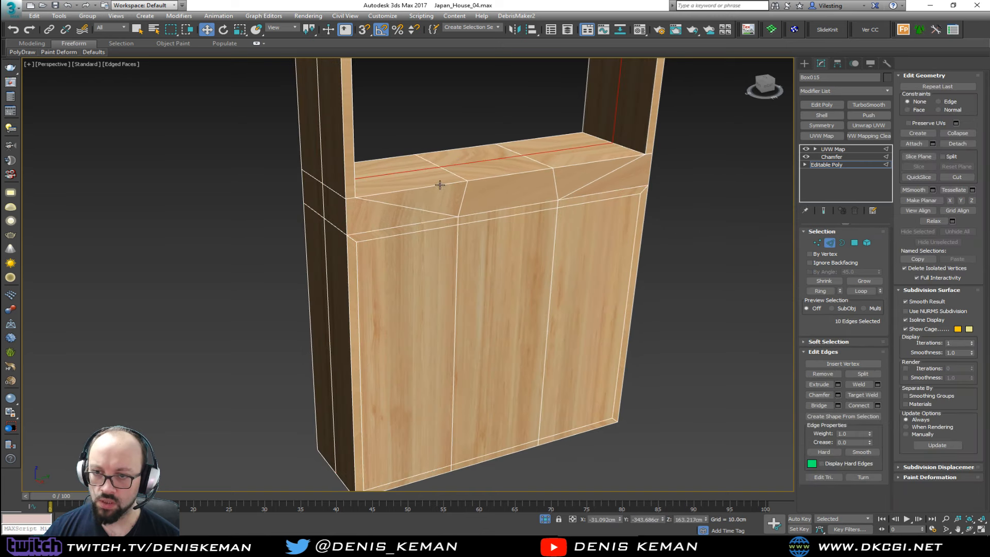
double_click(326, 208, "ctrl")
double_click(322, 208, "ctrl")
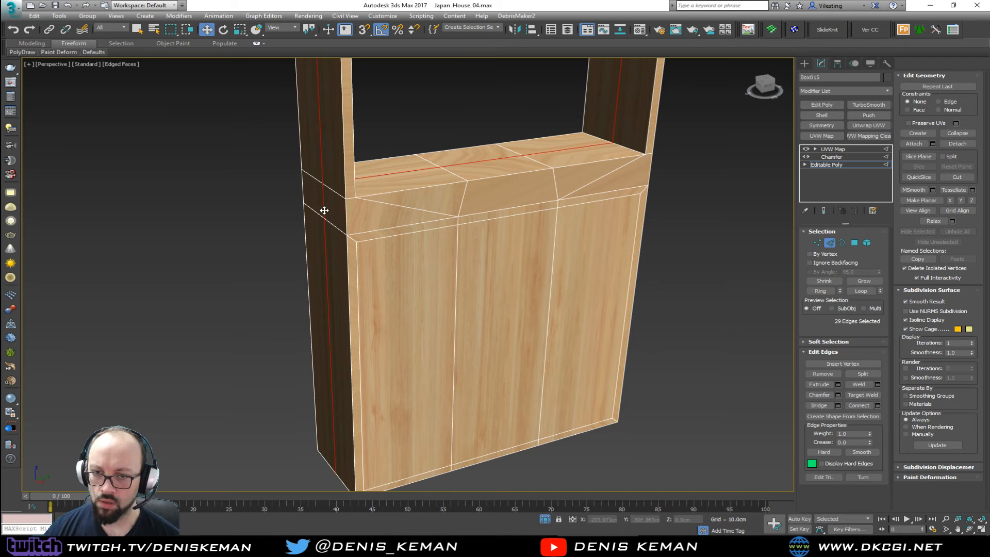
middle_click_drag(322, 209, 480, 222, "alt")
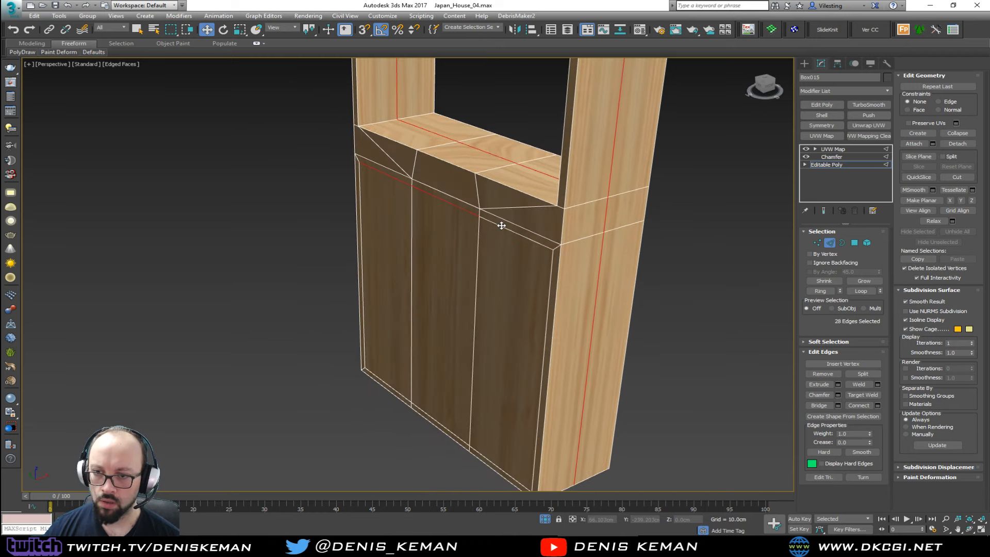
left_click(461, 210, "alt")
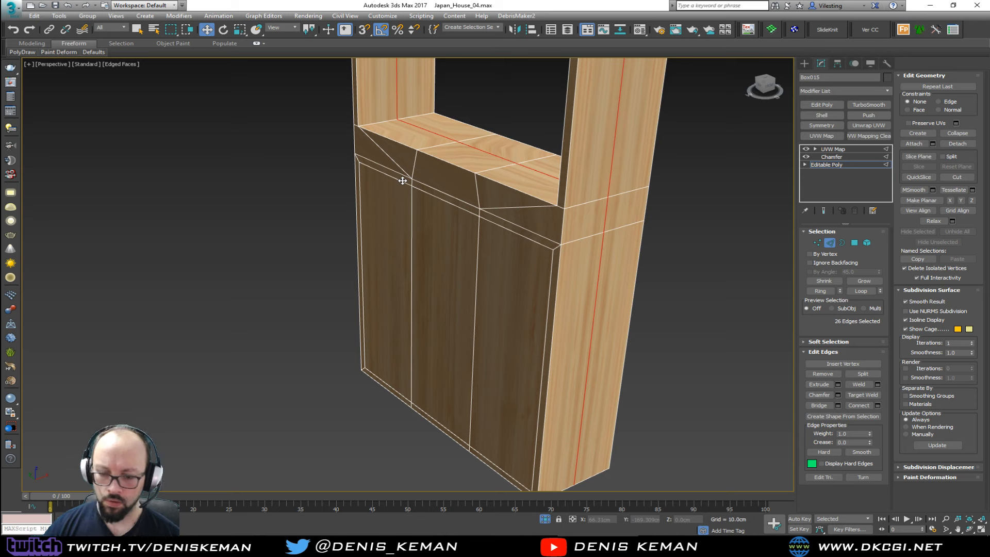
key("ctrl+d")
middle_click_drag(437, 188, 420, 223, "alt")
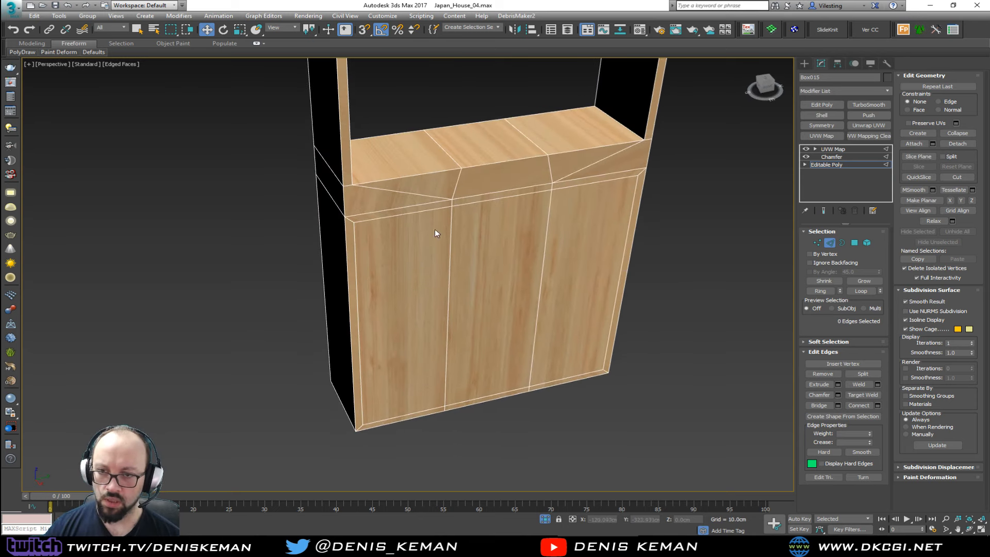
Extrude the three inset front faces deep into the lower cabinet to form an open compartment.
key("4")
left_click(570, 311, "ctrl")
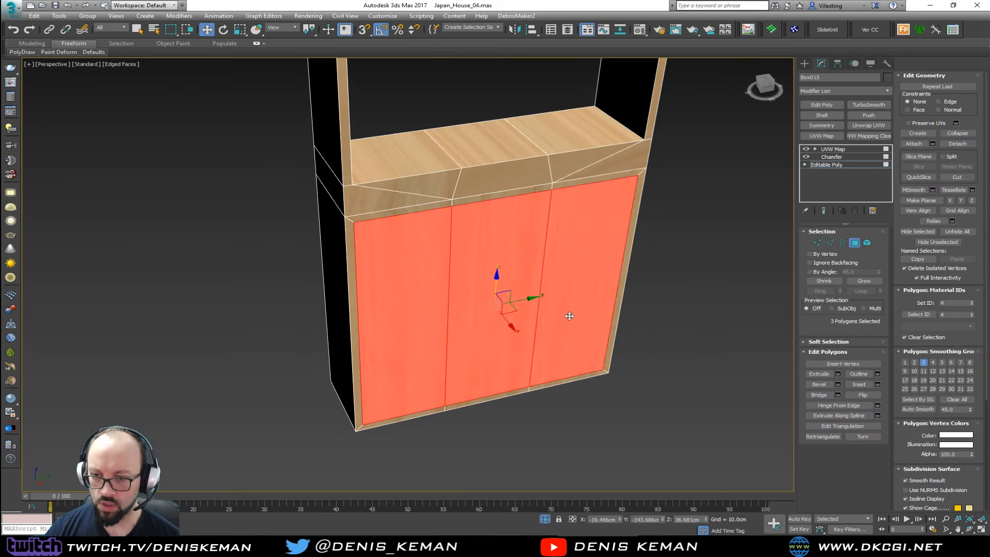
left_click(818, 374)
left_click_drag(508, 307, 523, 411)
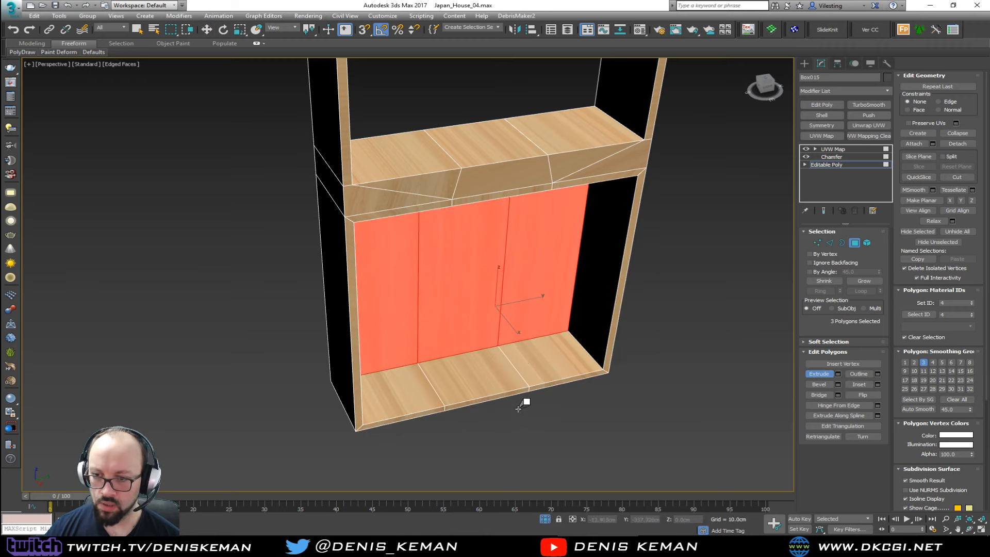
left_click(857, 242)
left_click(855, 242)
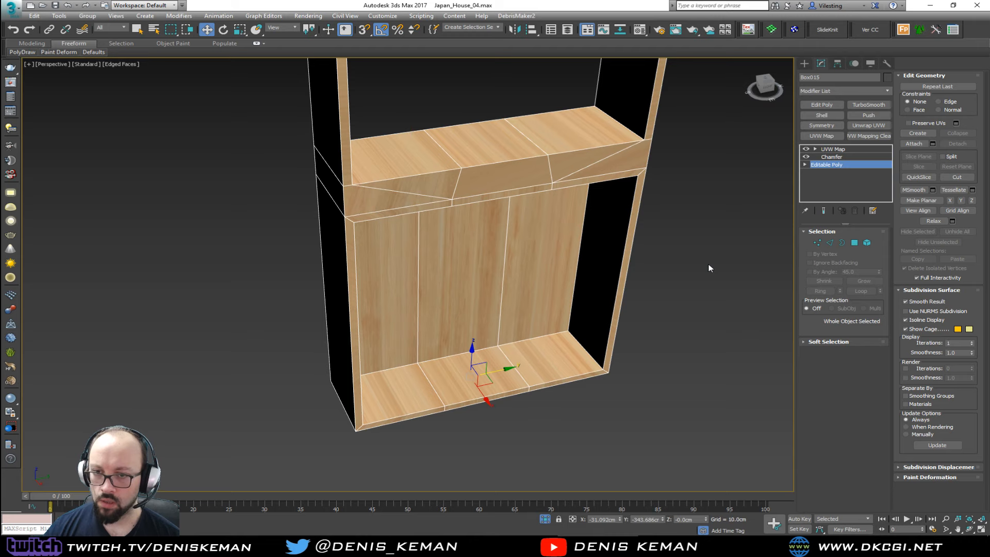
Deselect the cabinet and turn off the edged-faces display to inspect the hollowed lower body.
left_click(832, 149)
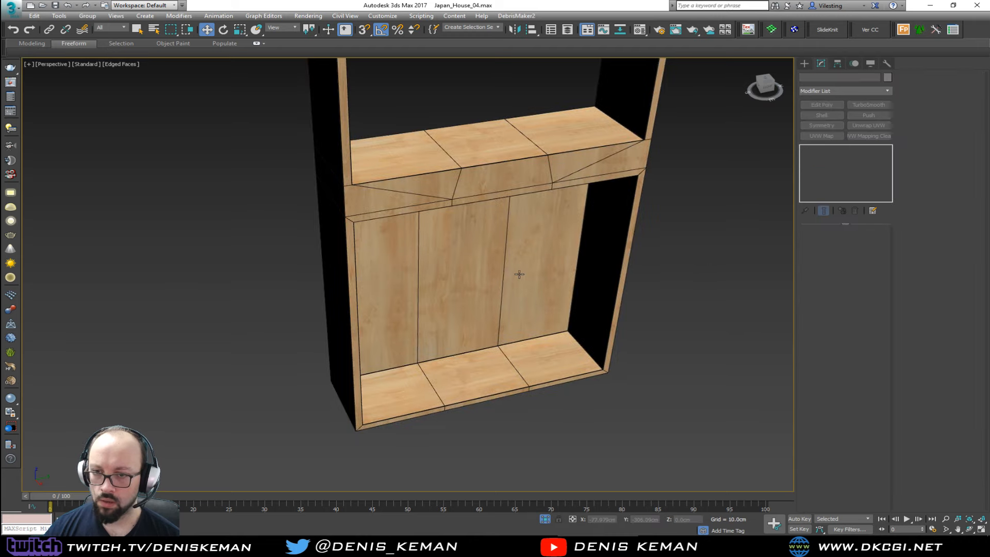
left_click(704, 252)
key("F4")
middle_click_drag(699, 256, 534, 368, "alt")
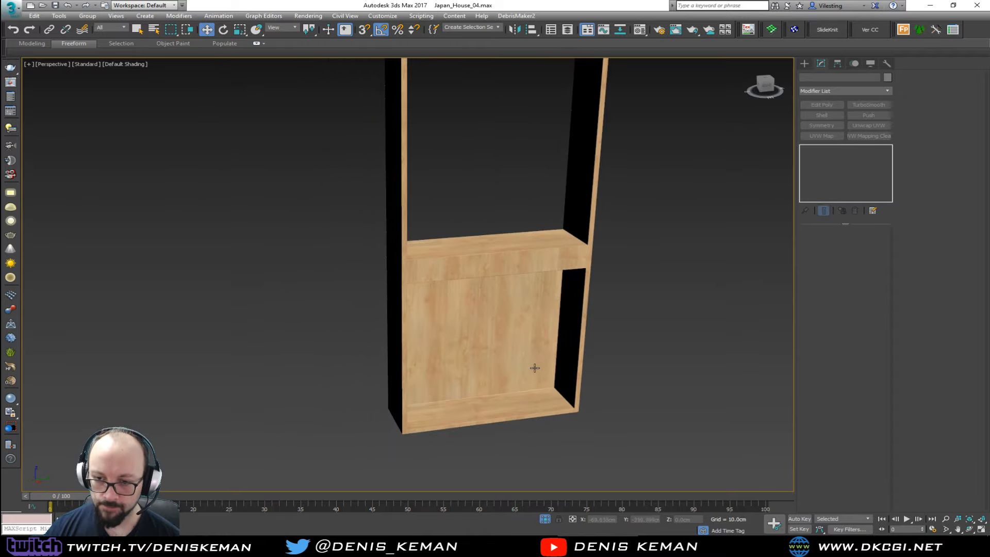
Detach the three floor polygons of the lower cabinet's open compartment as a clone.
scroll(531, 369, "up", 5)
key("F4")
scroll(518, 364, "down", 3)
left_click(492, 369)
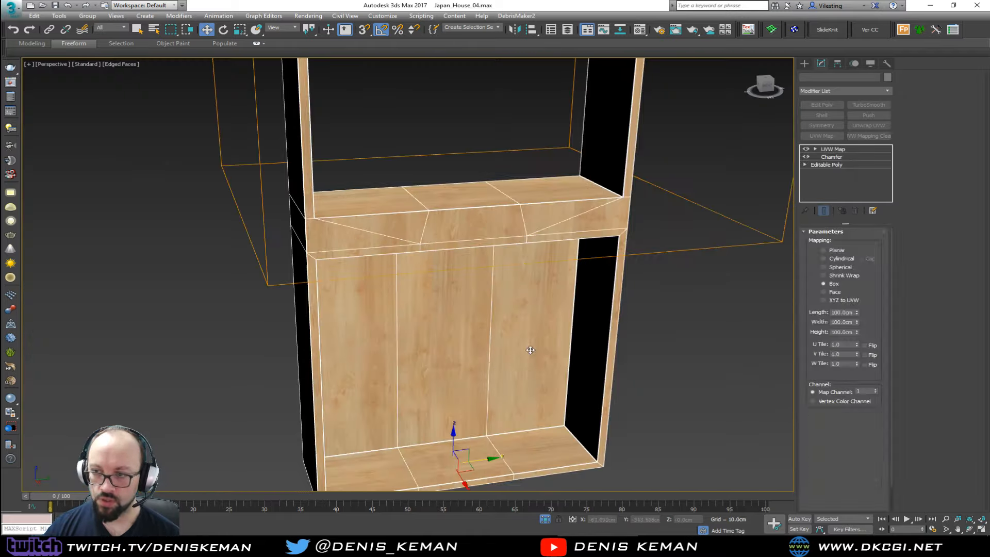
left_click(826, 163)
middle_click_drag(570, 427, 555, 388)
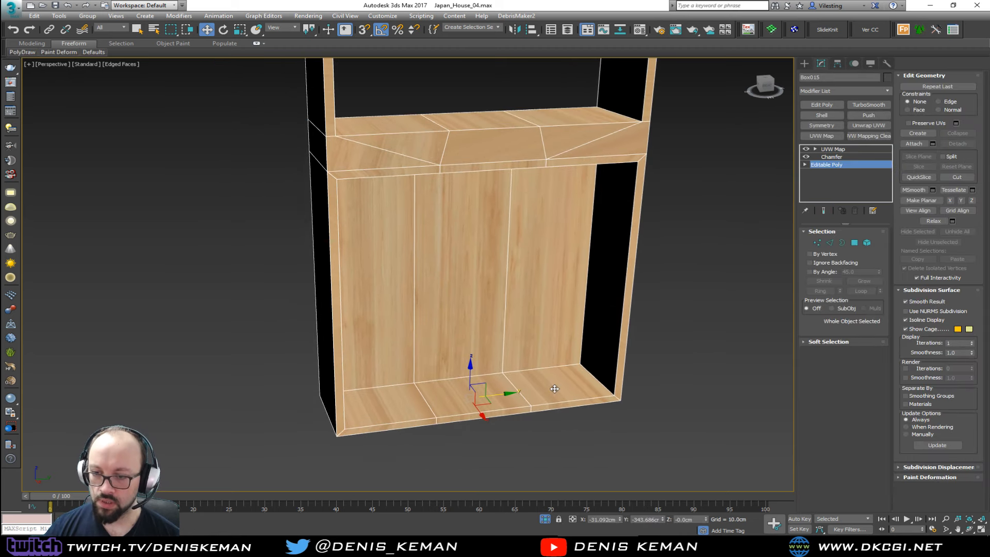
key("4")
left_click(554, 389)
left_click(442, 401, "ctrl")
left_click(393, 409, "ctrl")
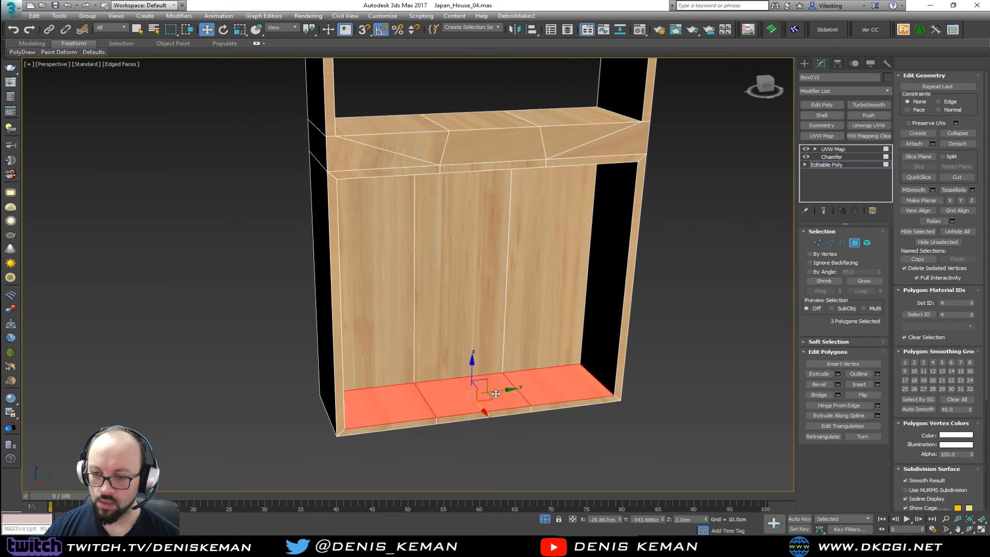
left_click(957, 143)
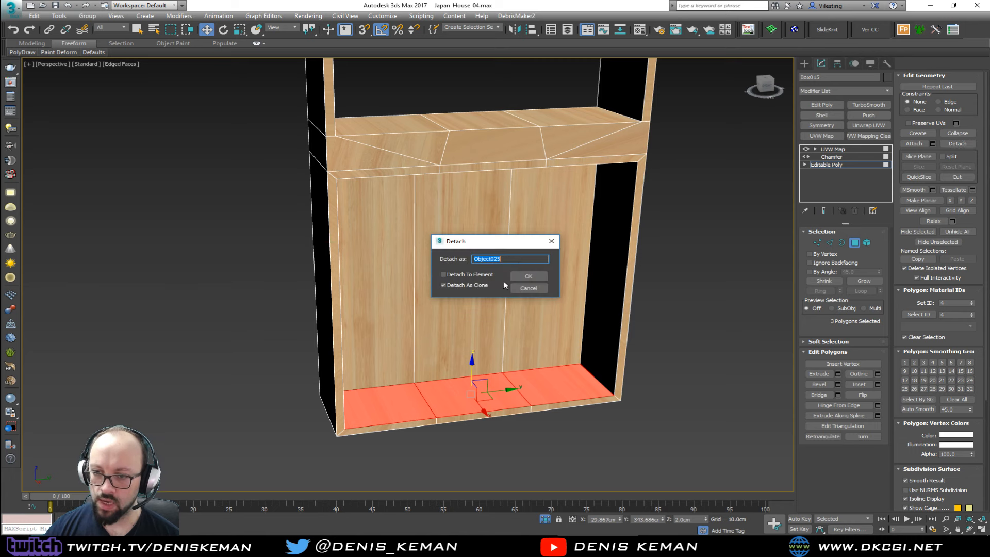
left_click(529, 275)
key("4")
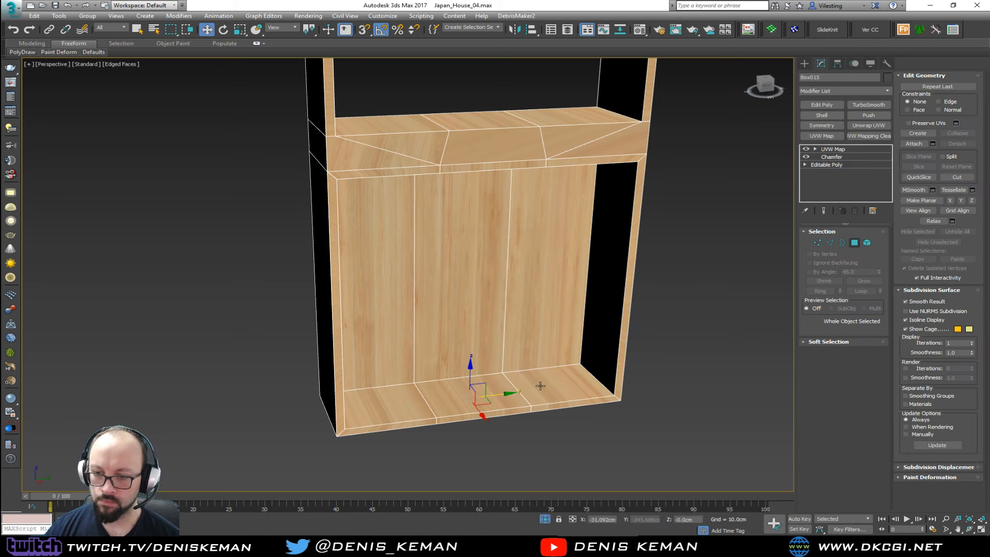
Raise the detached floor panel to a lower shelf position and clone one copy of it higher in the compartment.
left_click(475, 377)
left_click_drag(469, 376, 487, 237)
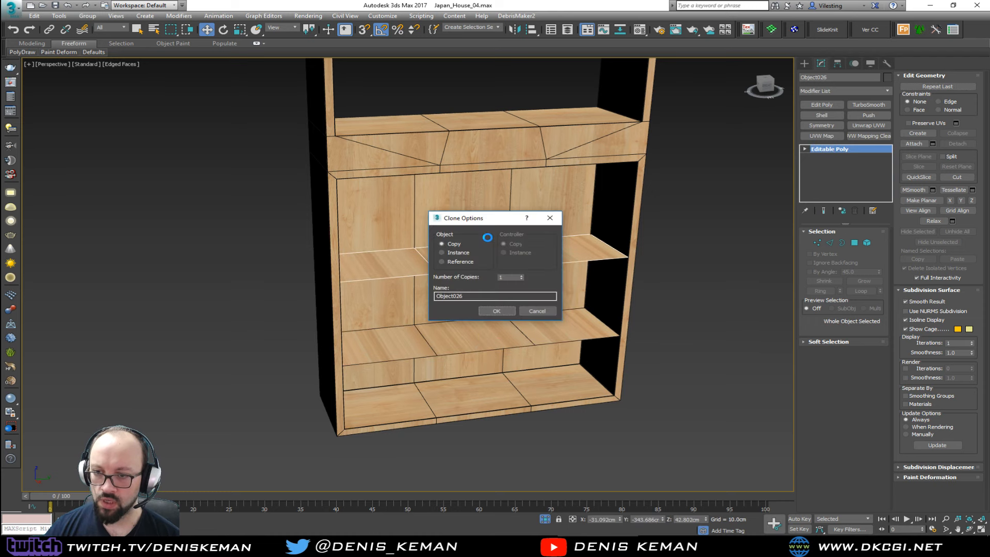
left_click(497, 310)
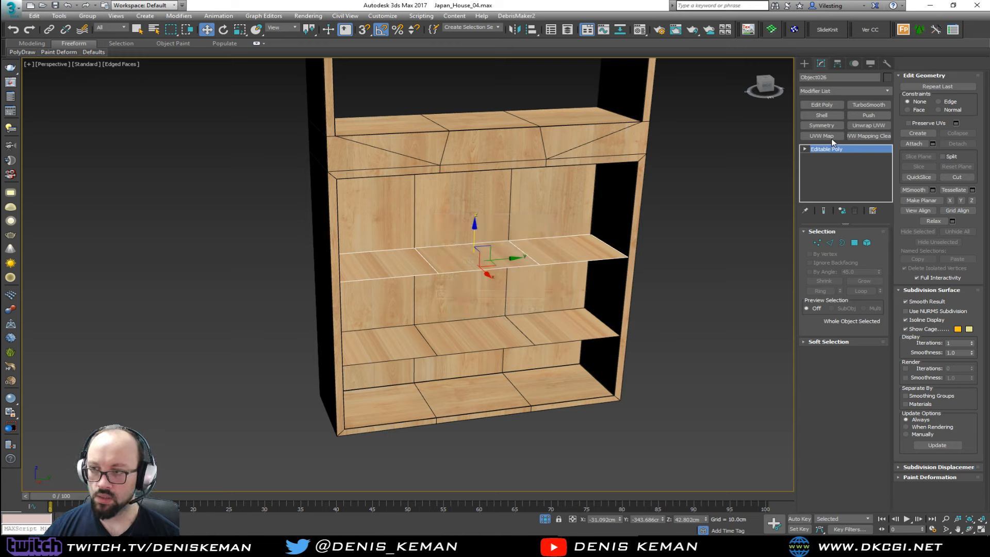
Thicken the upper shelf with a Shell modifier and add a Chamfer modifier with an amount of 0.1 cm.
left_click(824, 118)
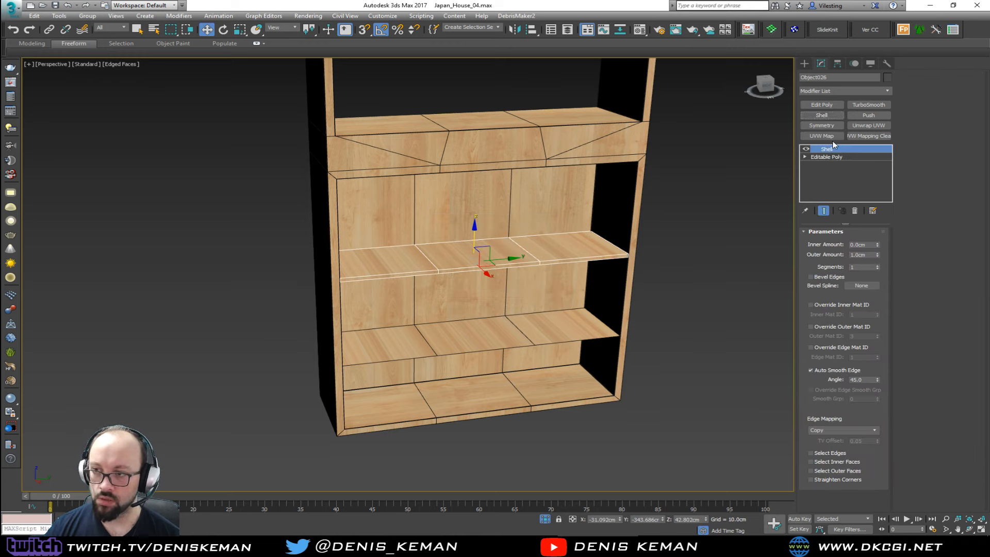
left_click(835, 92)
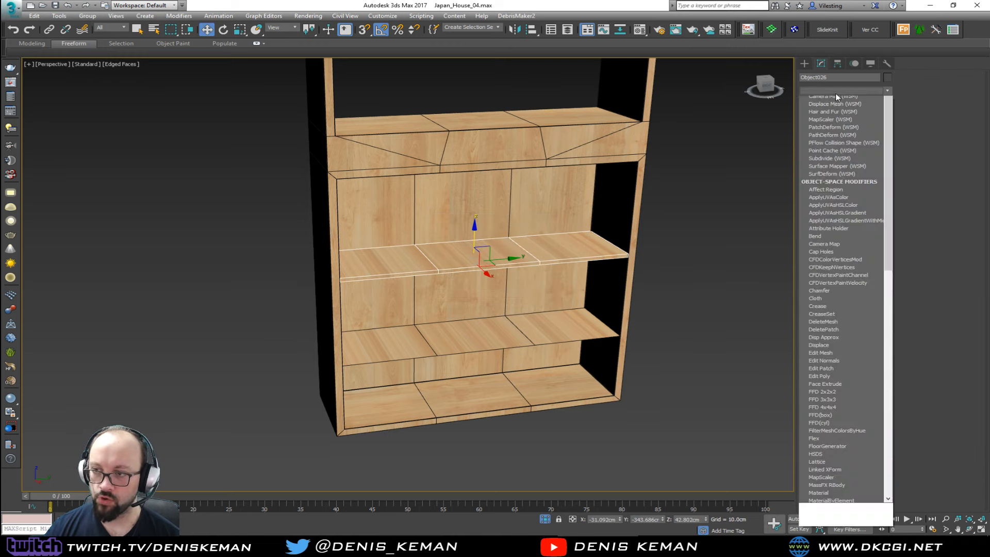
scroll(835, 103, "down", 7)
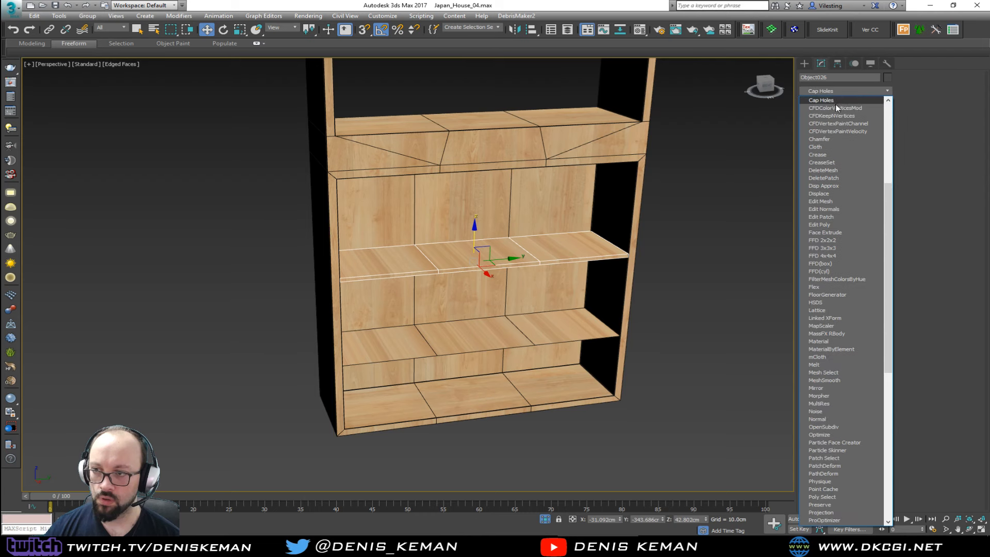
left_click(836, 138)
left_click_drag(861, 270, 783, 263)
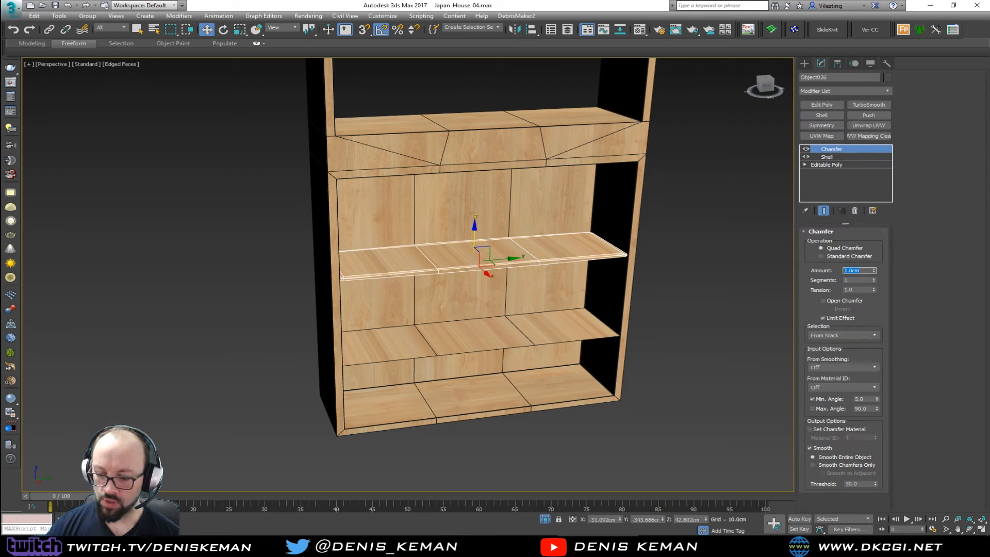
type("0.5")
key("Return")
scroll(469, 269, "up", 5)
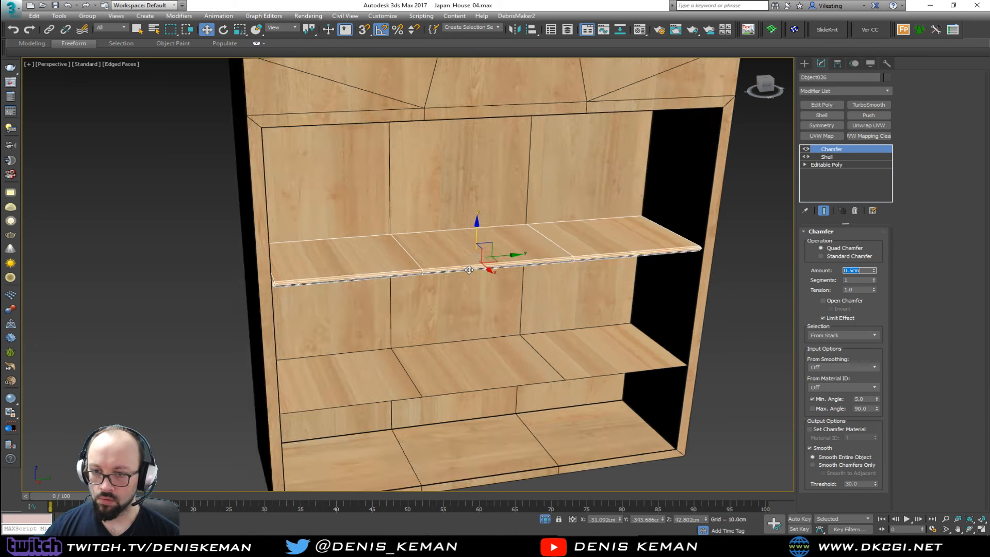
type("0.1")
key("Return")
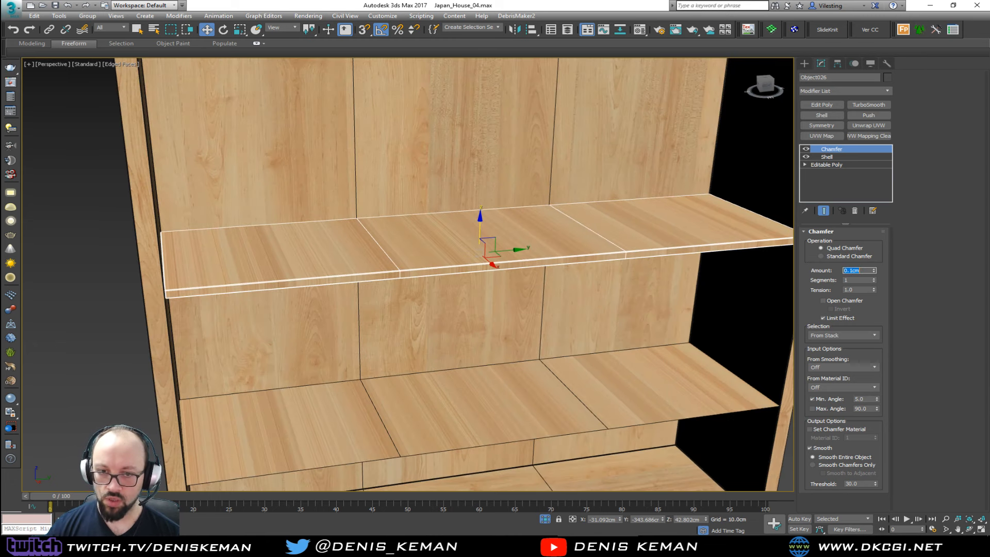
Remove the two dividing edges across the upper shelf in its base mesh.
left_click(837, 163)
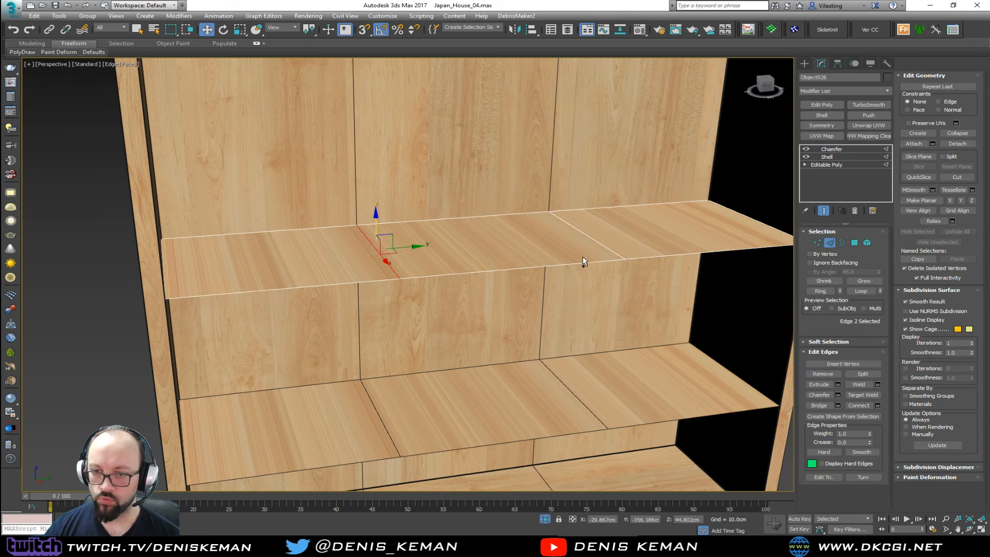
left_click(608, 251, "ctrl")
key("ctrl+d")
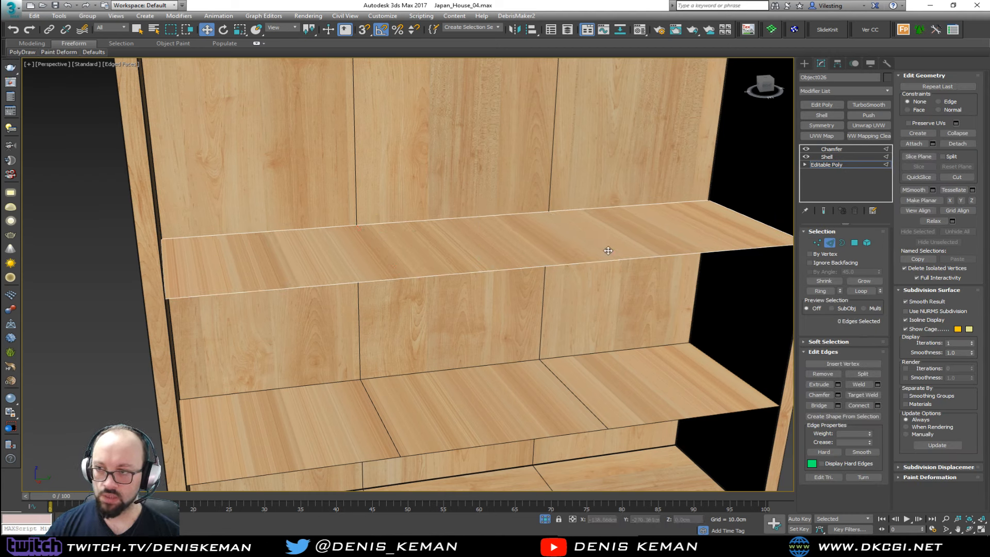
key("space")
key("2")
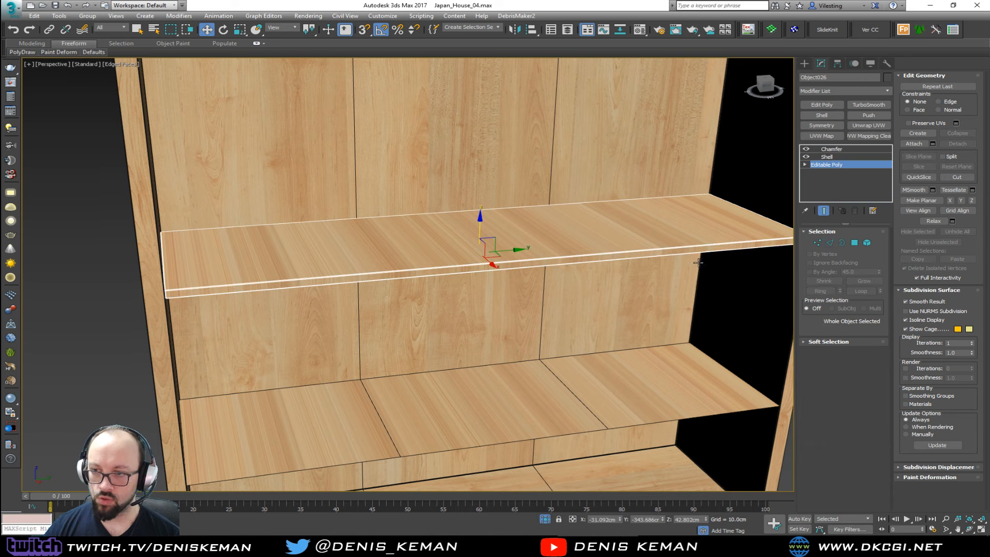
Apply a UVW Map with Box mapping to the upper shelf and set its length, width and height to 100 cm.
key("F4")
middle_click_drag(559, 342, 558, 274)
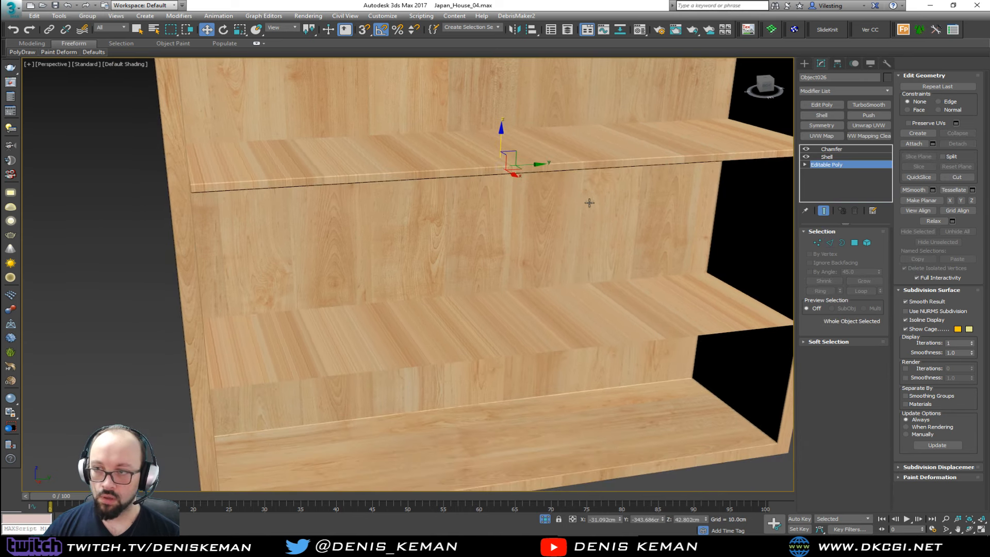
left_click(824, 136)
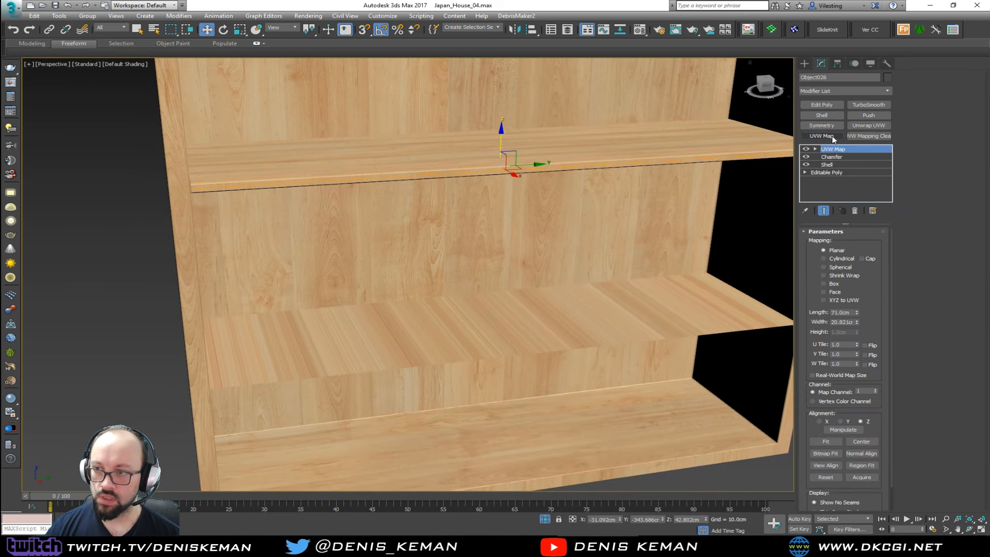
left_click(824, 284)
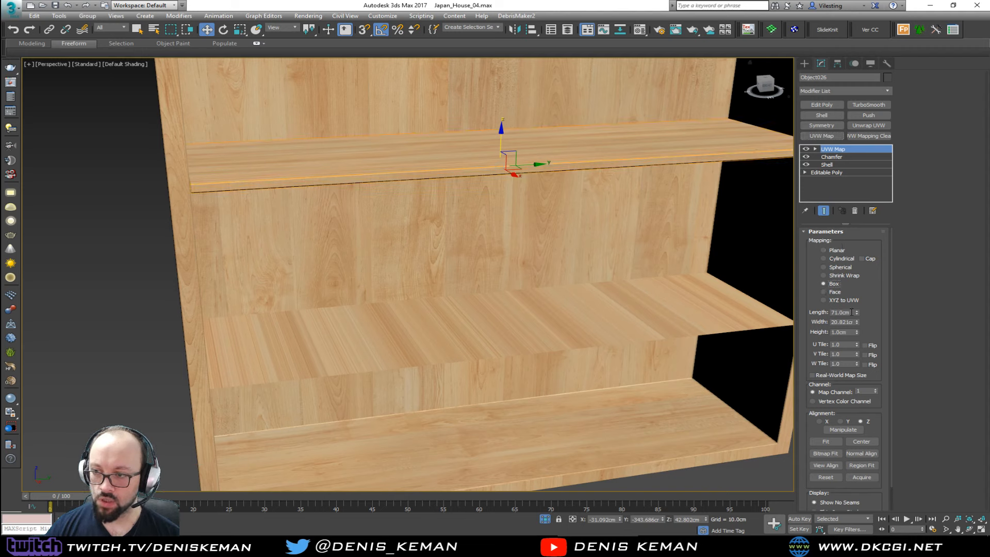
left_click(850, 312)
type("100")
key("Tab")
type("100")
key("Tab")
type("100")
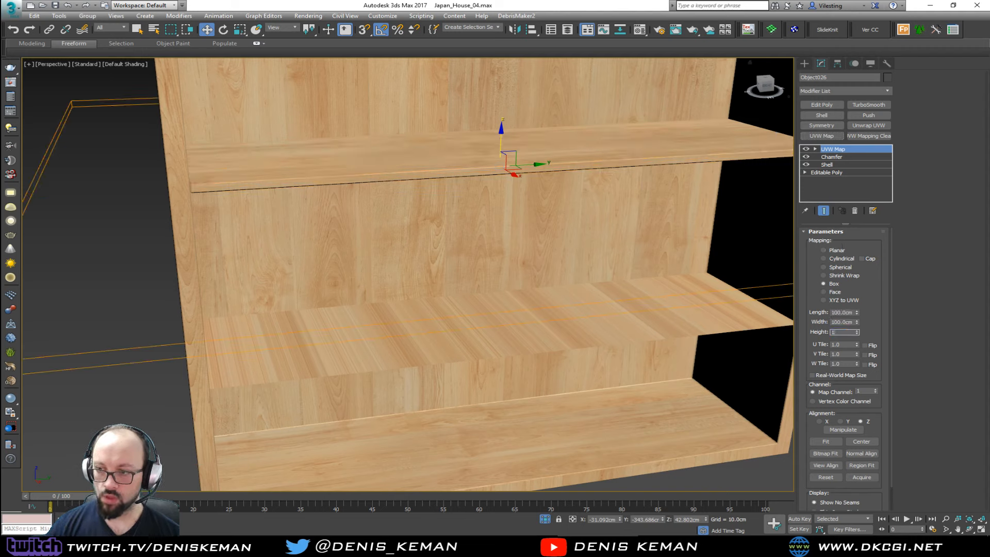
key("Return")
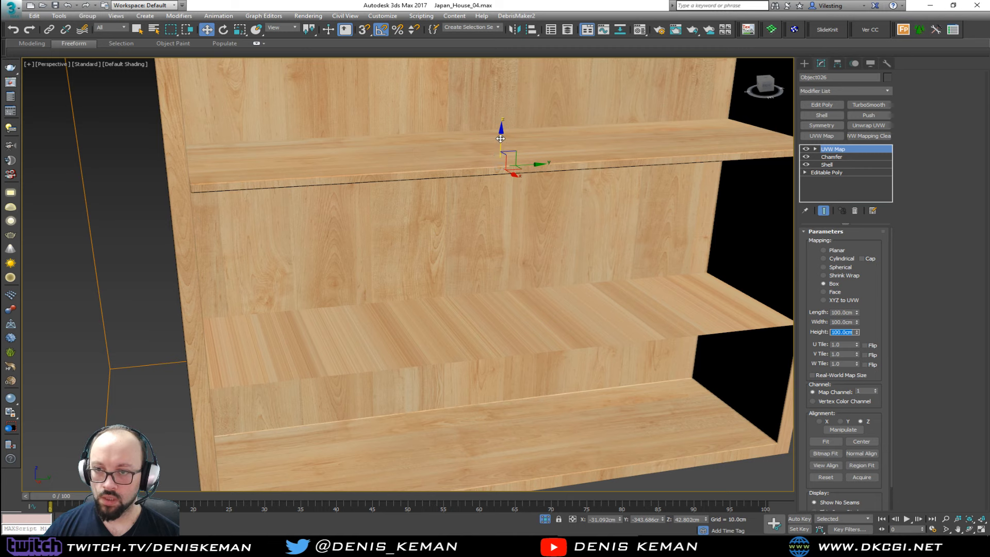
Copy the finished shelf down to the lower shelf position and delete the old flat panel there.
left_click_drag(500, 139, 499, 300, "shift")
left_click(496, 311)
middle_click_drag(494, 312, 306, 312, "alt")
left_click(306, 312)
key("F3")
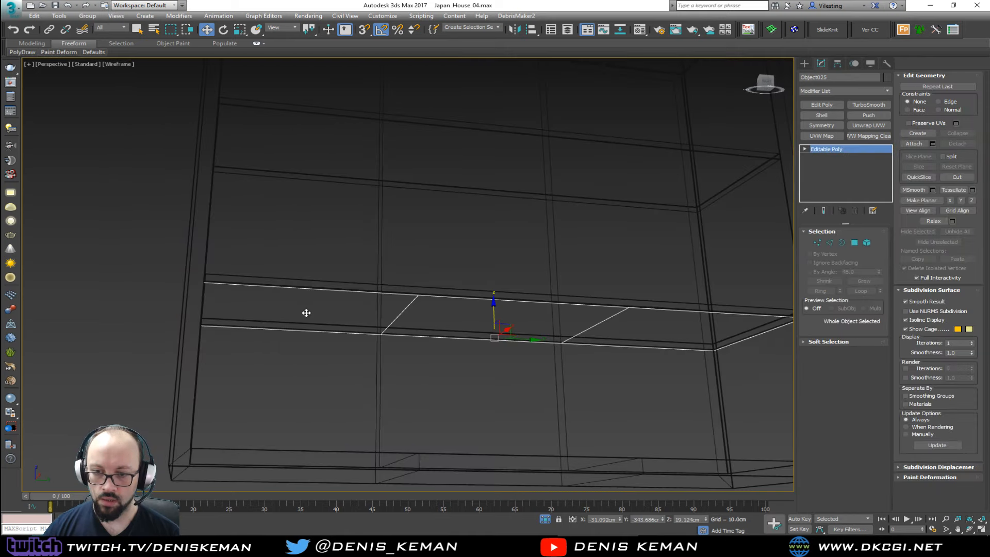
key("F3")
Move the two front vertices of the upper shelf back by -2 cm in X.
mouse_move(367, 261)
middle_mouse_down("alt")
mouse_move(323, 280)
mouse_move(342, 271)
mouse_move(320, 243)
middle_mouse_up("alt")
left_click(321, 243)
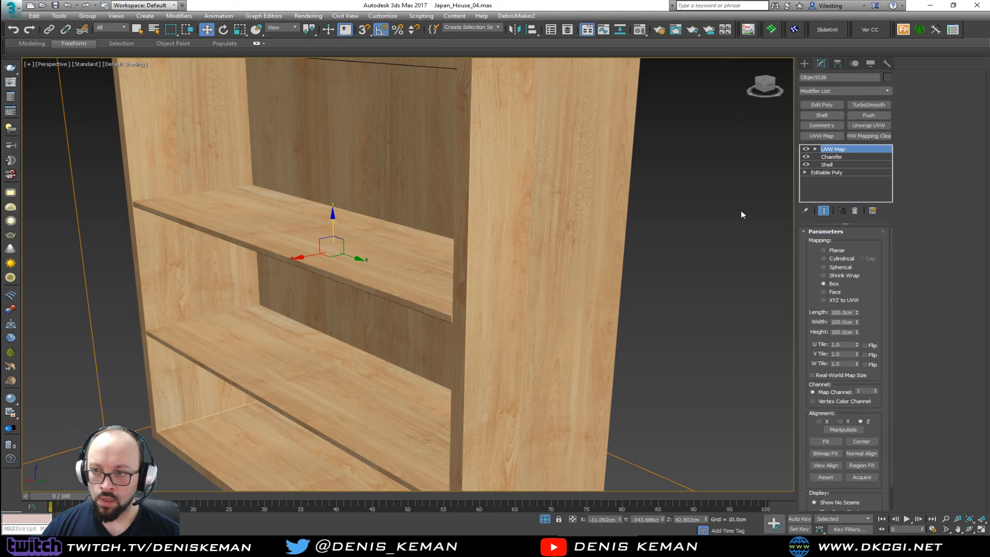
left_click(844, 173)
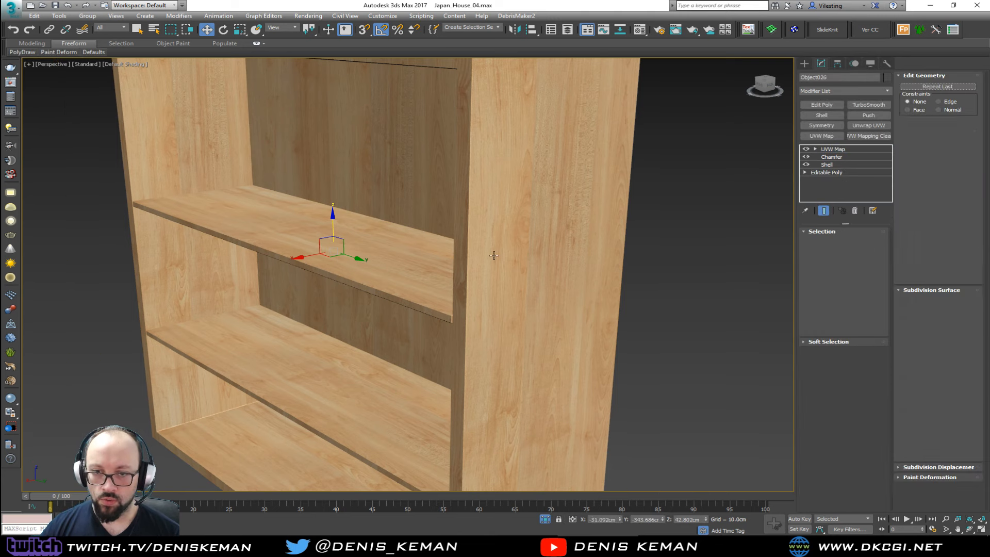
middle_click_drag(492, 254, 368, 244, "alt")
key("1")
key("F3")
left_click_drag(226, 339, 211, 347)
middle_click_drag(271, 324, 298, 330, "alt")
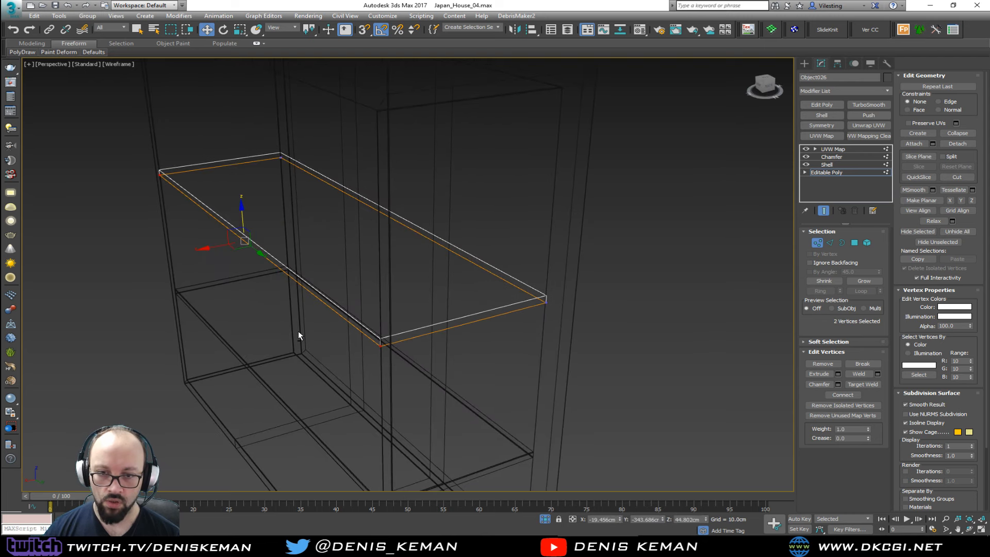
right_click(207, 30)
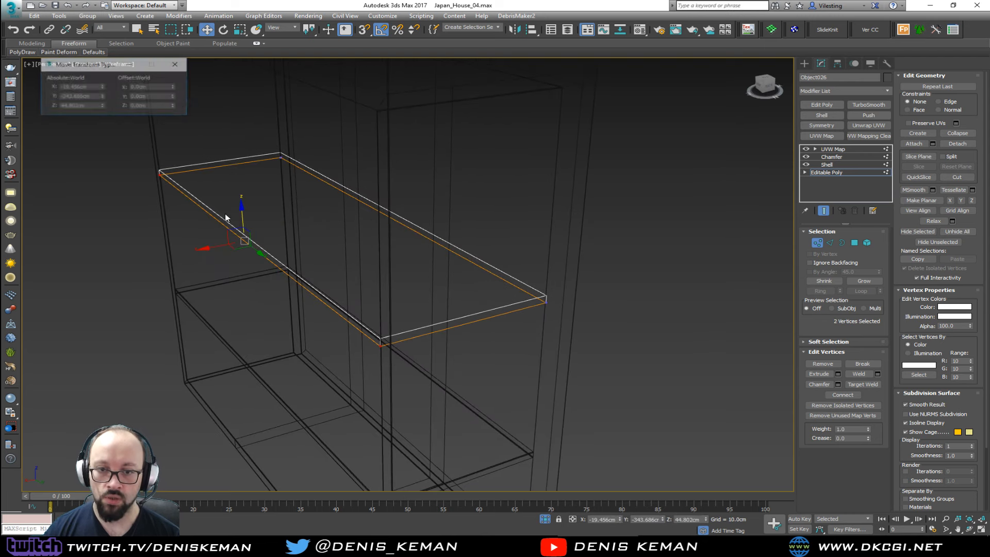
left_click(156, 87)
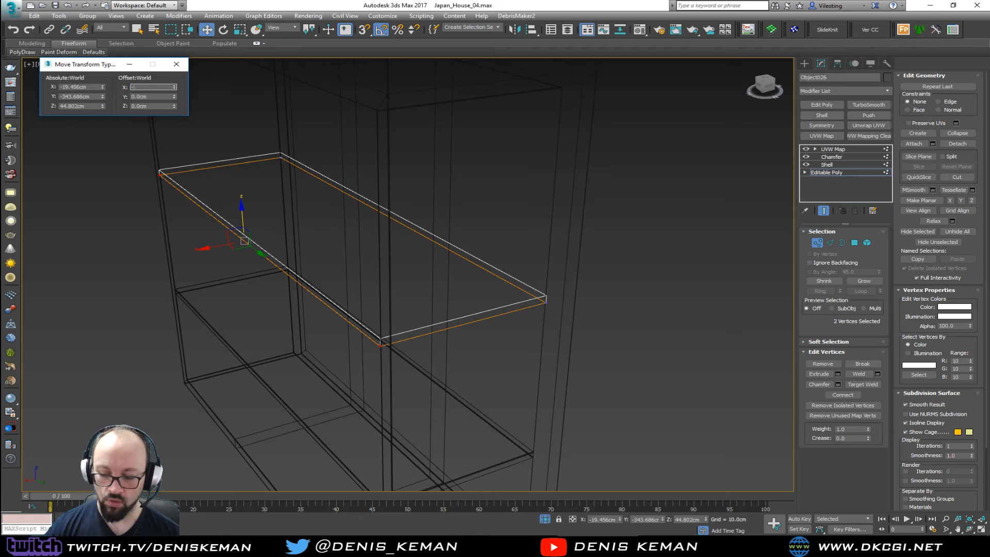
type("-2")
key("Return")
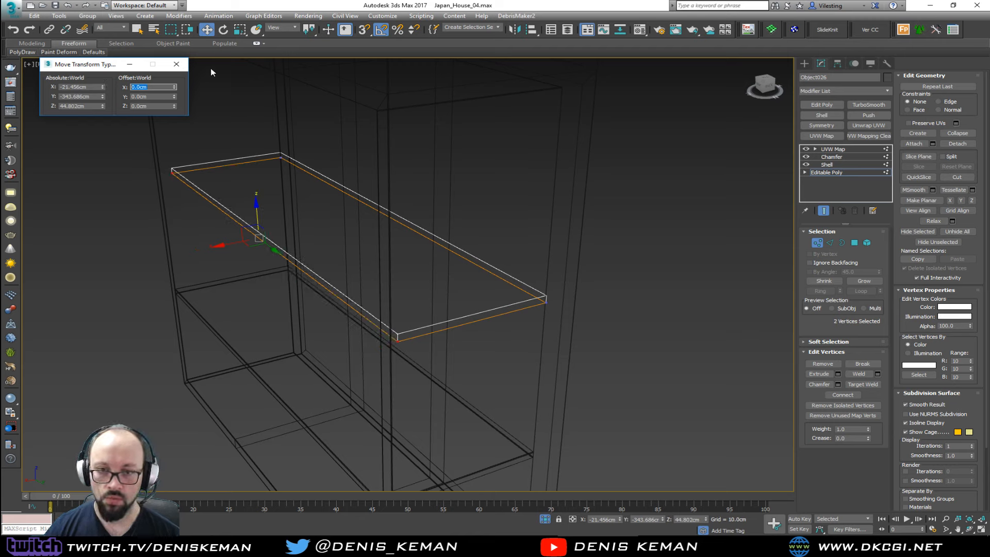
left_click(179, 65)
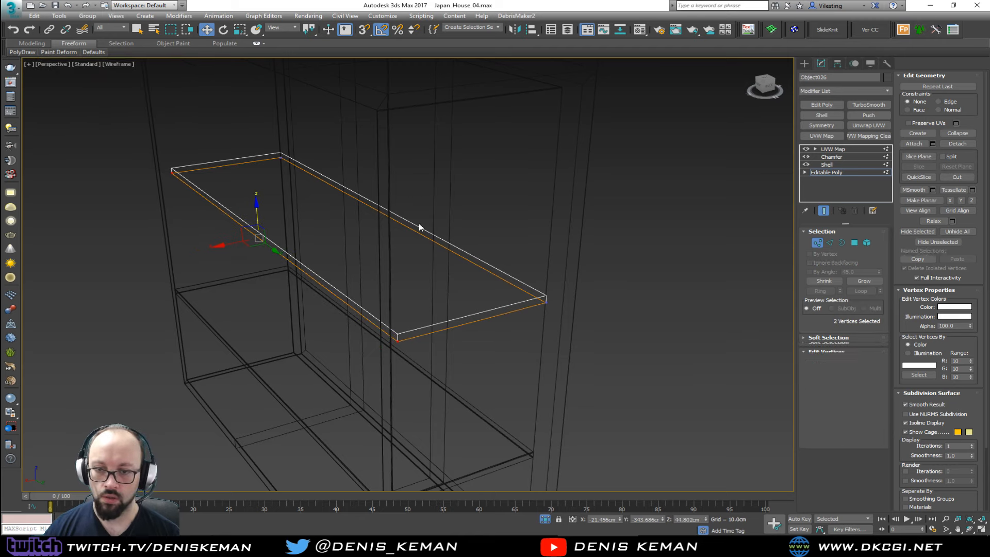
key("1")
left_click(514, 188)
key("F3")
Offset the lower shelf's two front vertices by -2 cm in X and return to the shaded view with nothing selected.
left_click(309, 382)
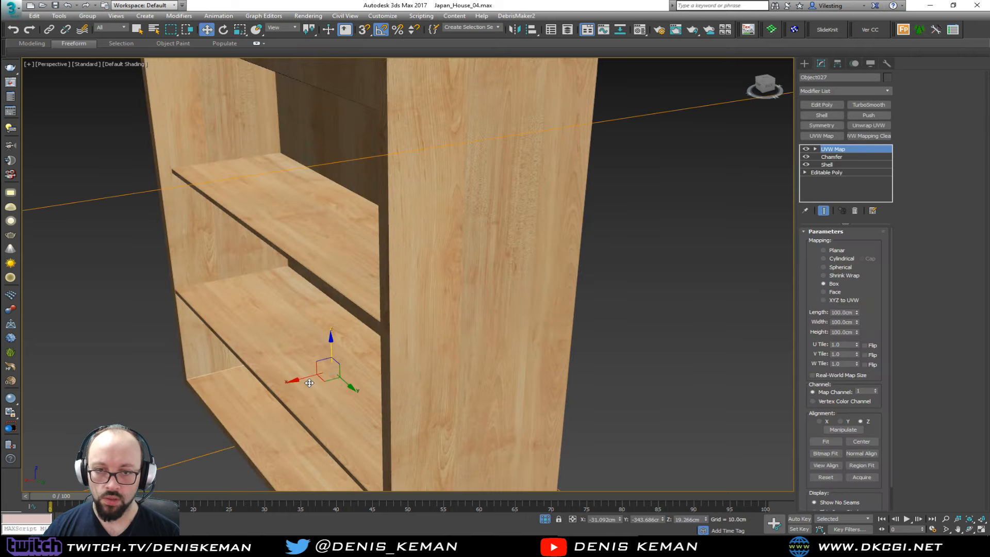
key("F3")
left_click(830, 174)
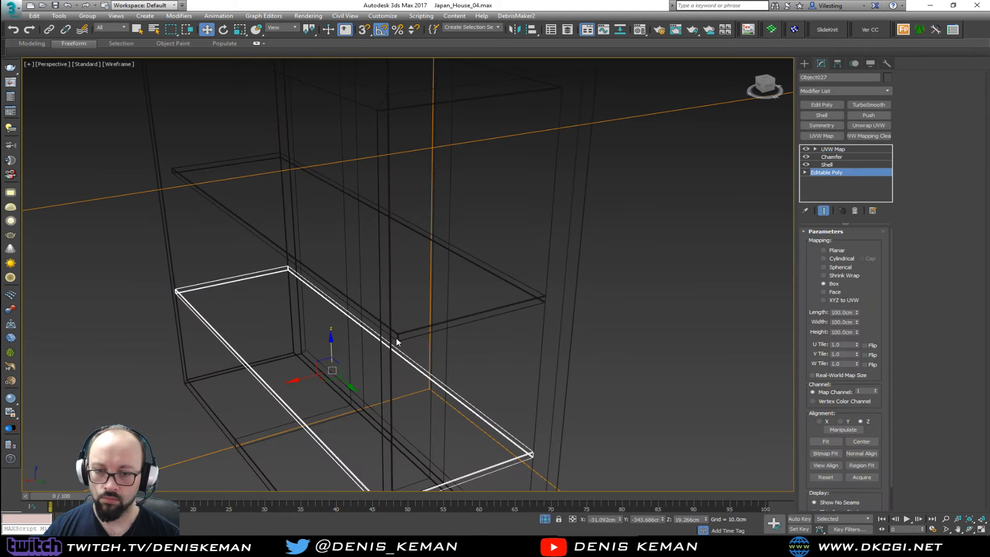
middle_click_drag(393, 342, 360, 168, "alt")
key("1")
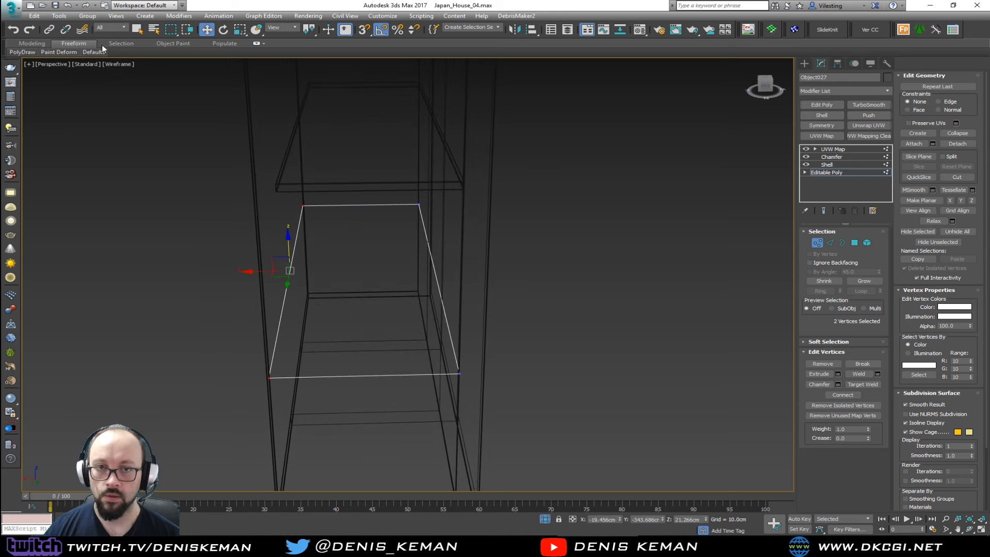
right_click(207, 30)
type("-")
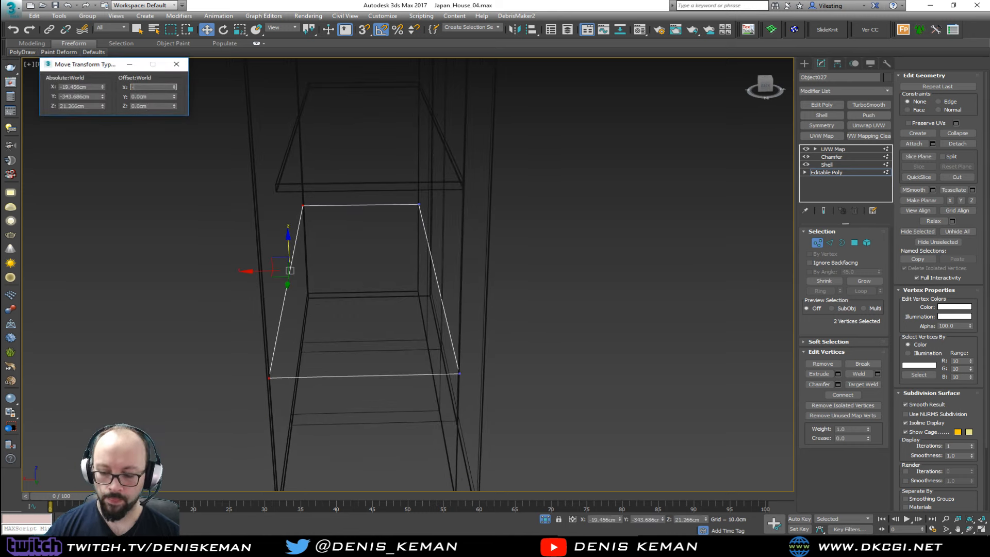
type("2")
key("Return")
left_click(811, 244)
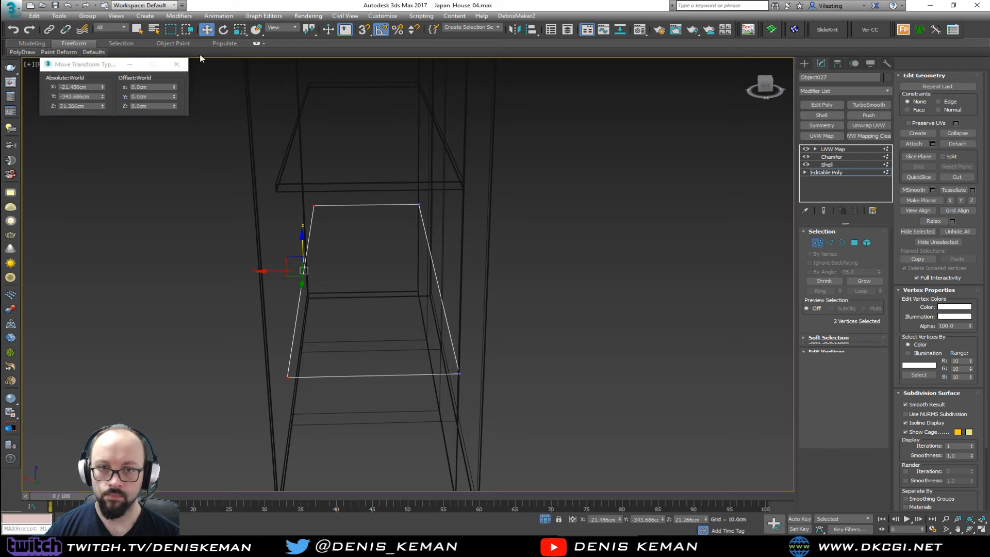
left_click(176, 64)
left_click(209, 175)
key("F3")
middle_click_drag(267, 210, 294, 284, "alt")
scroll(307, 259, "down", 4)
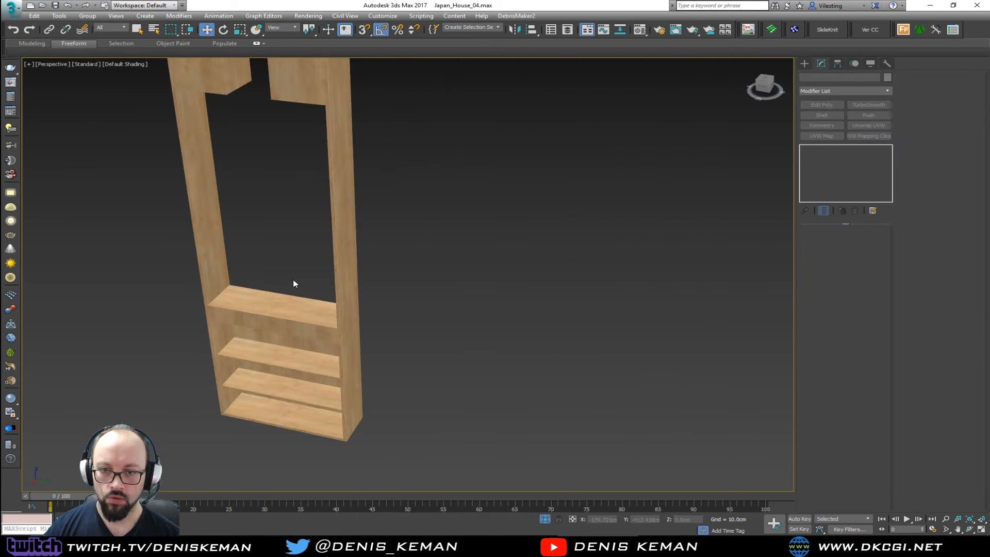
End the cabinet's isolation to bring the house back and examine the rebuilt cabinet beside the glazed one.
scroll(325, 216, "down", 2)
middle_click_drag(331, 215, 283, 257, "alt")
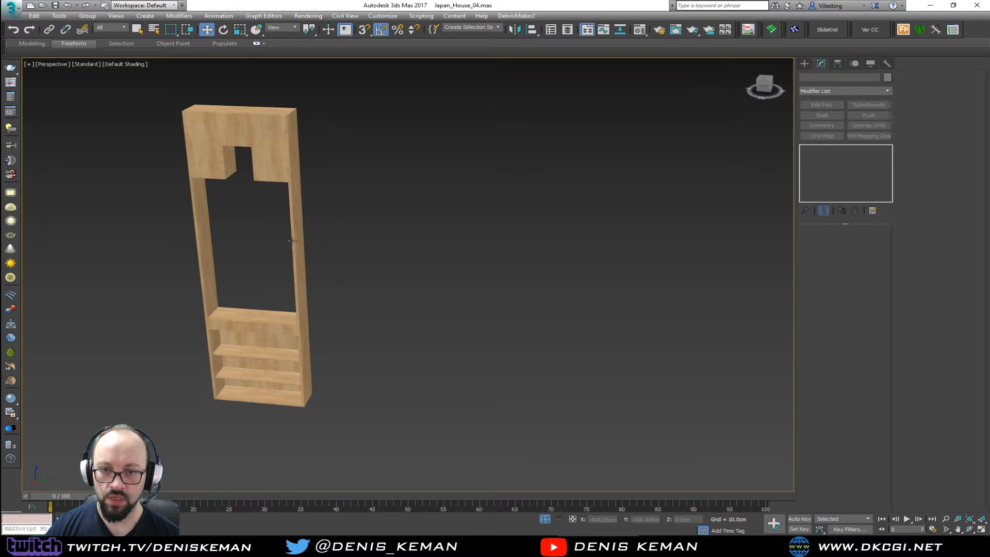
scroll(284, 285, "down", 2)
right_click(284, 282)
left_click(316, 209)
middle_click_drag(348, 250, 270, 309)
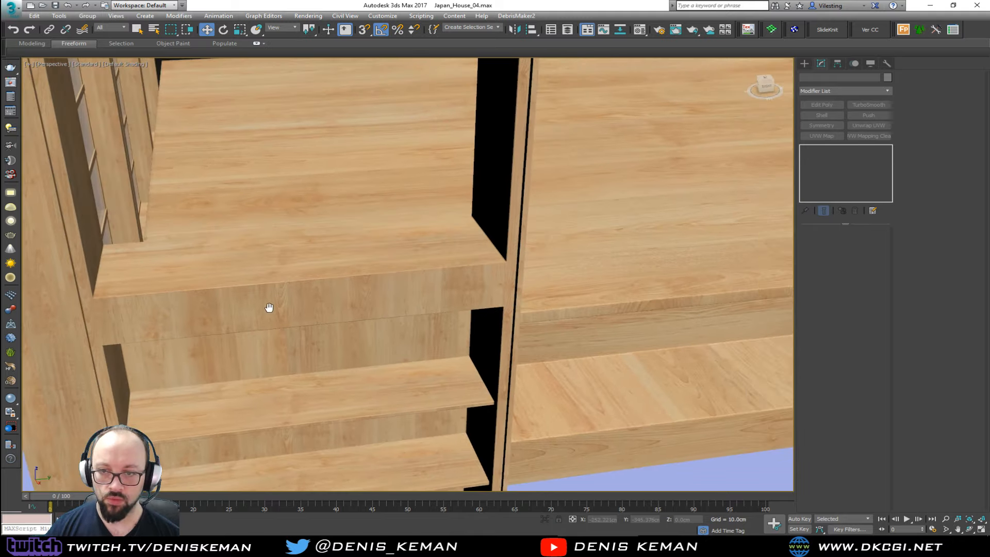
scroll(269, 309, "down", 4)
middle_click_drag(324, 253, 248, 290)
scroll(247, 291, "down", 1)
middle_click_drag(488, 282, 453, 284, "alt")
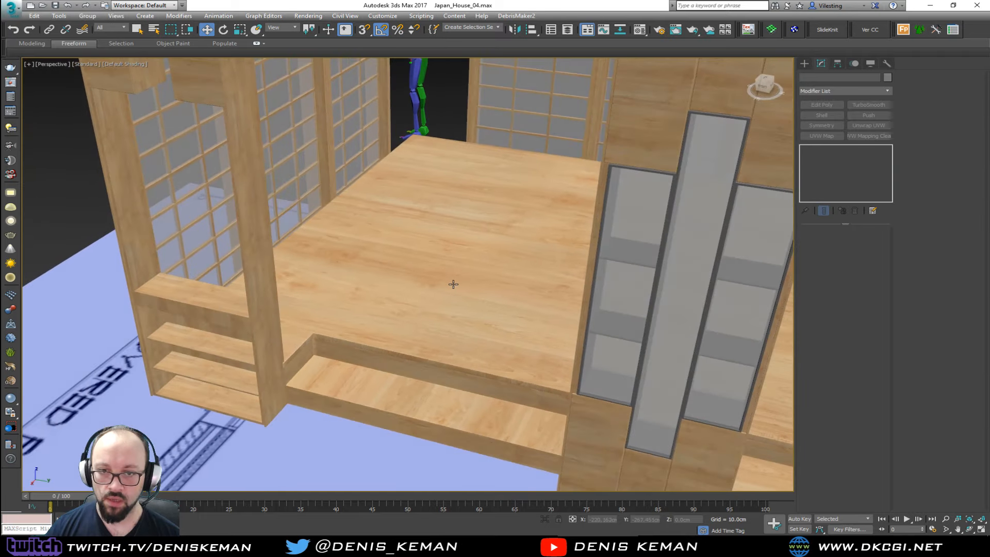
middle_click_drag(262, 190, 352, 202, "alt")
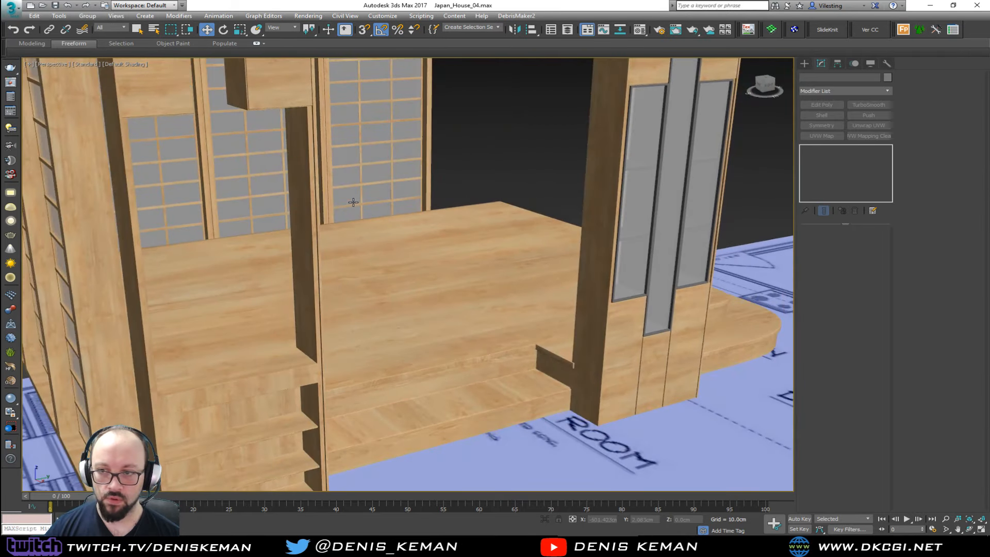
Show edged faces and copy the glazed cabinet's grey frame objects along Y to a spot beside the rebuilt cabinet.
key("F4")
left_click(672, 278)
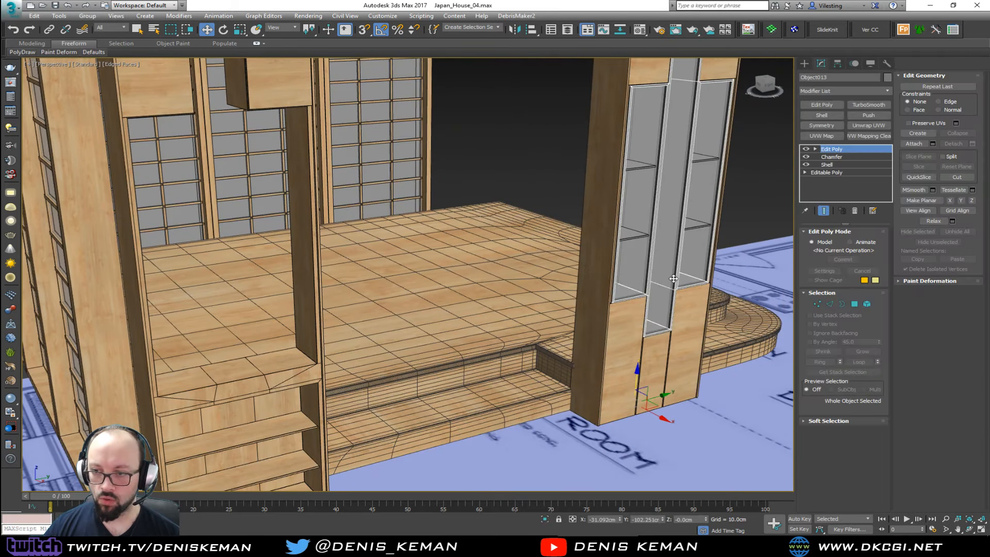
left_click(666, 288, "ctrl")
scroll(666, 289, "up", 2)
mouse_move(655, 288)
middle_mouse_down("alt")
mouse_move(718, 287)
mouse_move(652, 298)
middle_mouse_up("alt")
middle_click_drag(574, 301, 547, 286, "alt")
scroll(473, 308, "down", 3)
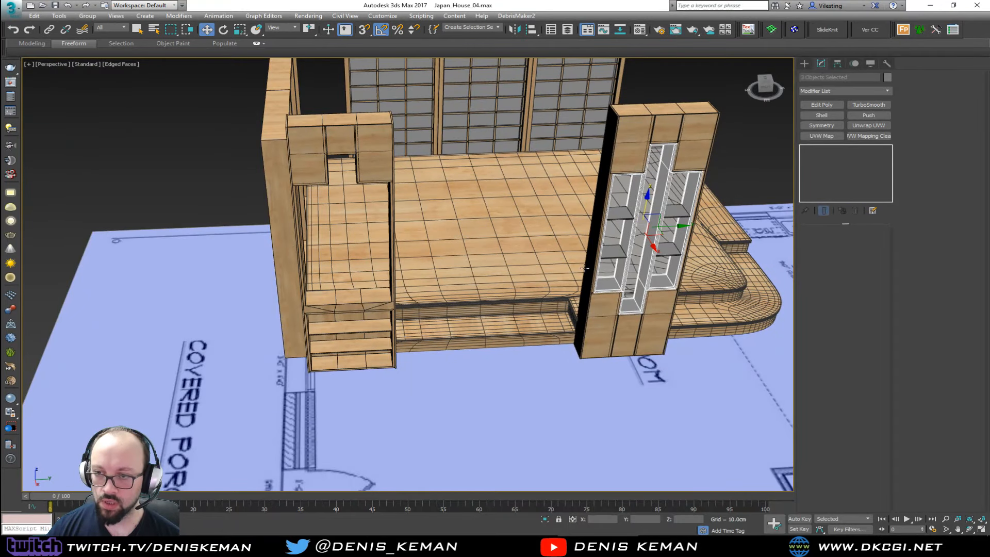
left_click_drag(676, 222, 471, 217, "shift")
left_click(507, 310)
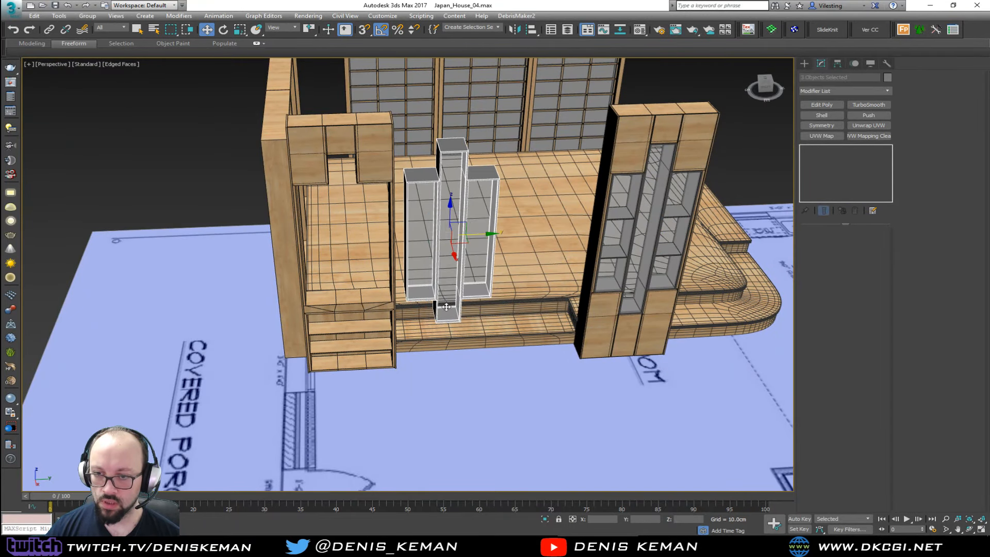
Isolate the copied frame objects and select the grey outline frame.
scroll(444, 303, "up", 6)
scroll(444, 304, "down", 4)
key("z")
middle_click_drag(444, 304, 418, 291, "alt")
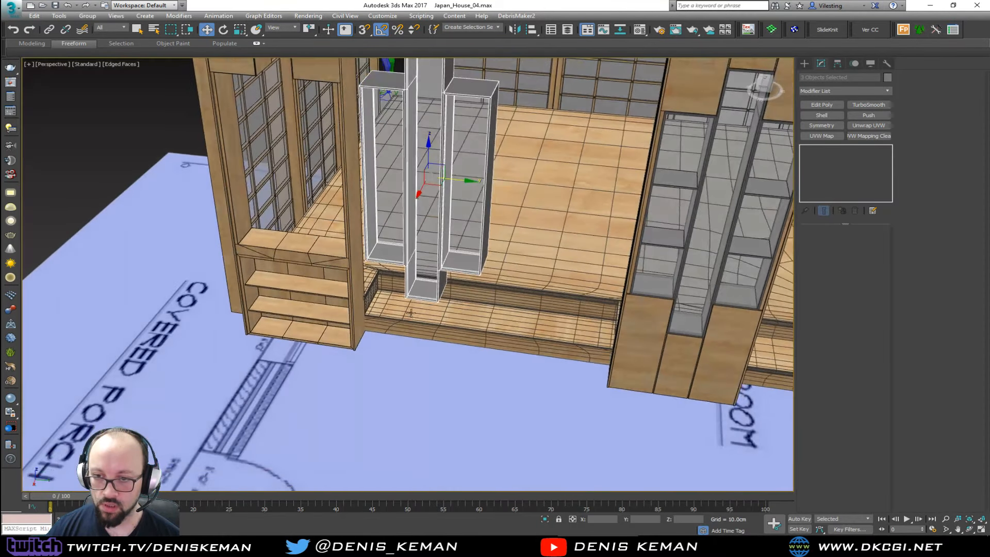
key("alt+q")
left_click(557, 392)
left_click(409, 404)
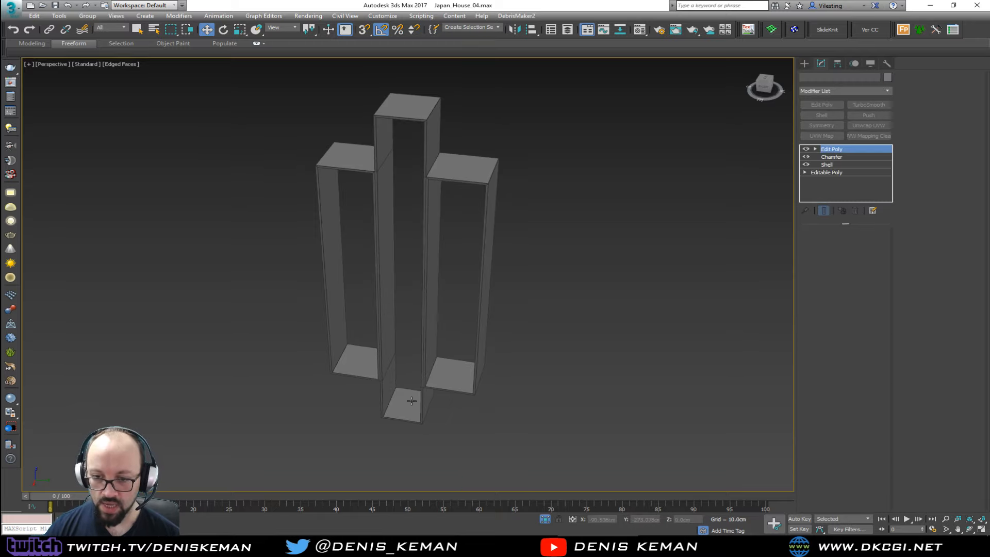
scroll(419, 414, "up", 5)
middle_click_drag(419, 413, 465, 277)
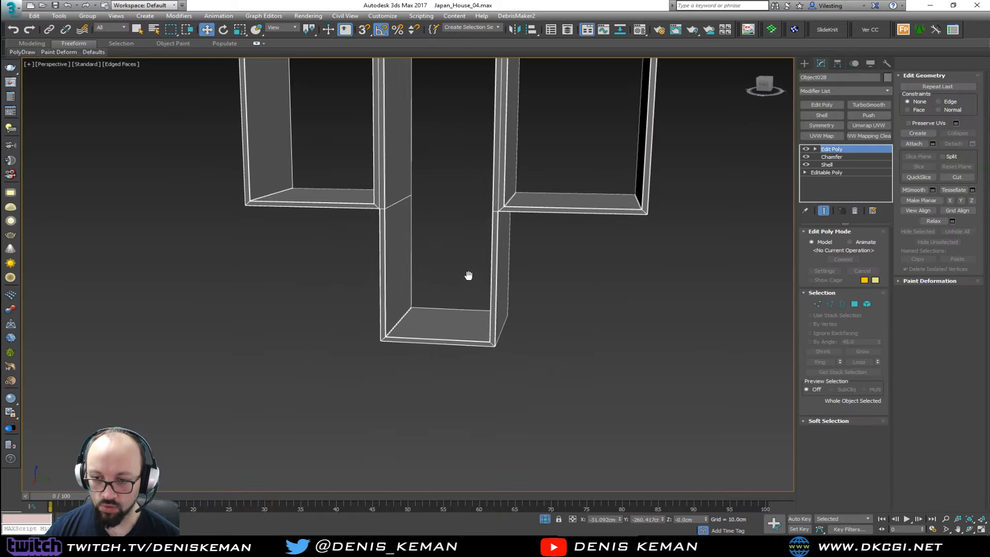
At the base Editable Poly level, delete the three polygons forming the middle section's extension below the side sections.
key("4")
key("4")
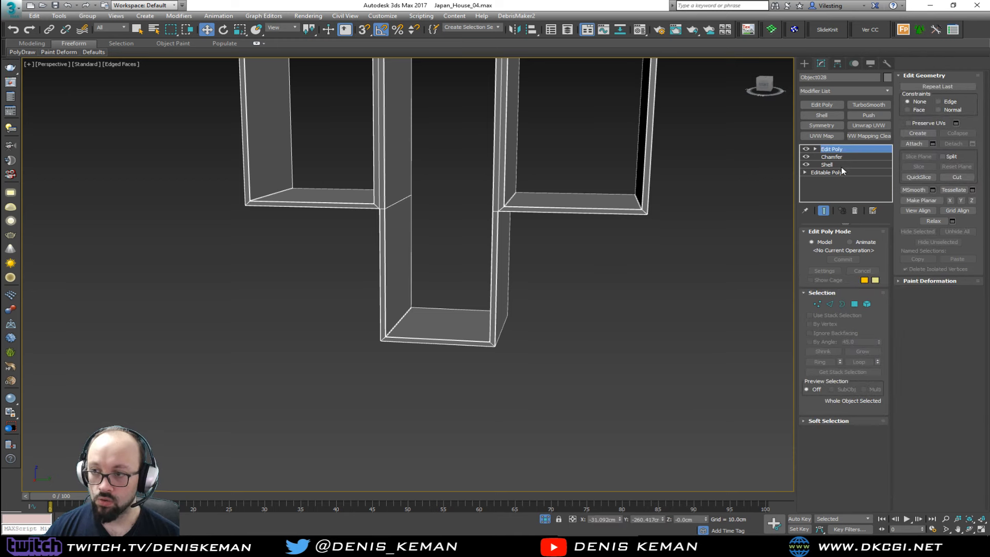
left_click(840, 171)
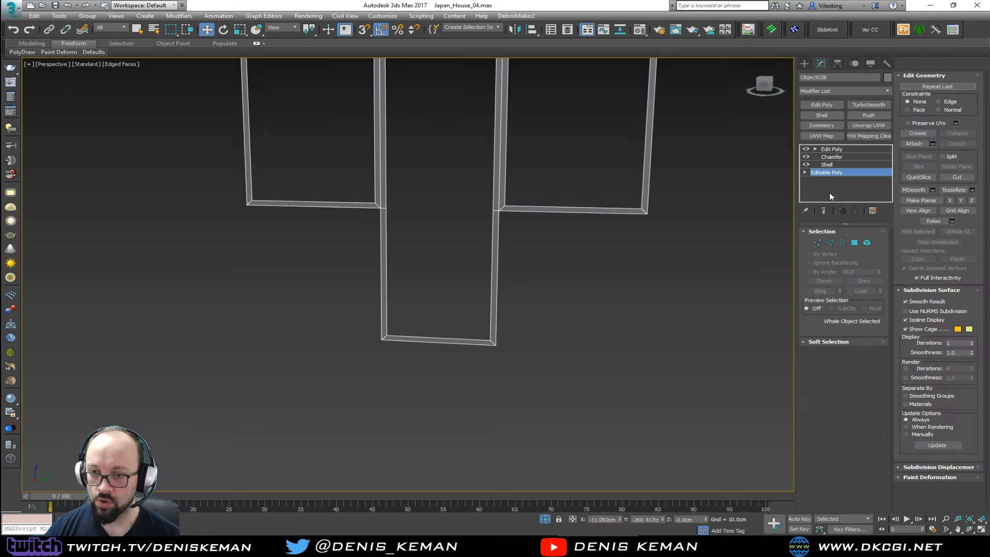
key("4")
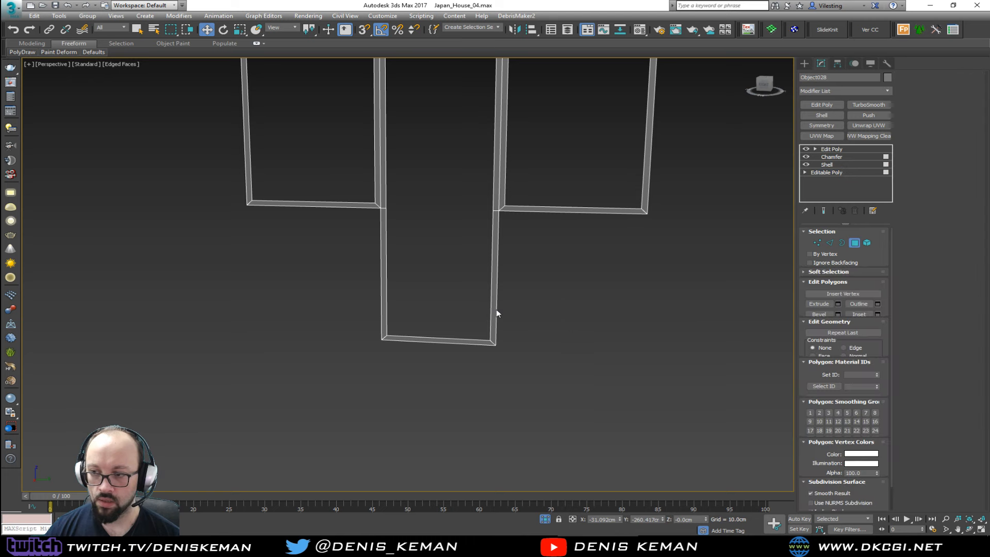
left_click_drag(558, 283, 225, 406)
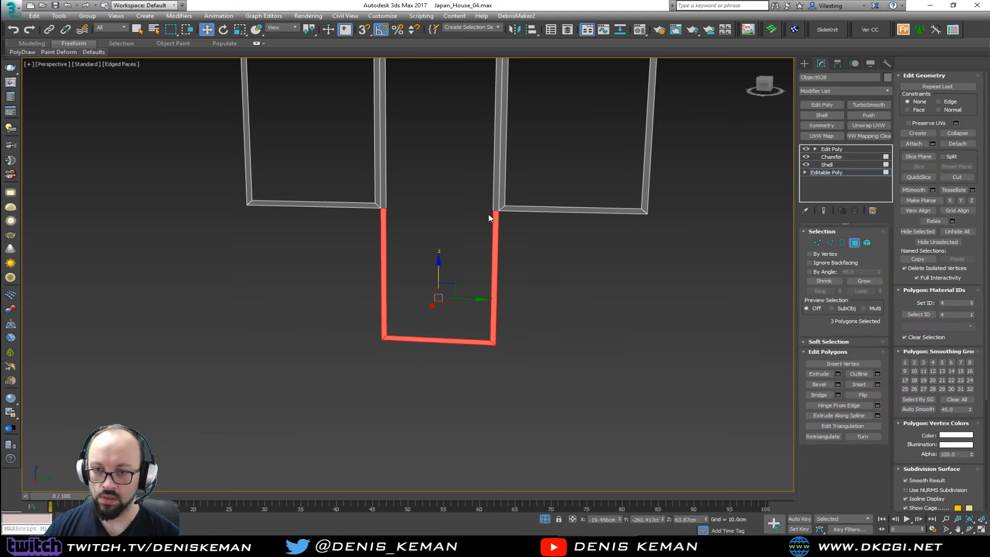
key("Delete")
Cut edges across the lower ends of the two middle posts and square off the left post's corner junction.
scroll(390, 201, "up", 3)
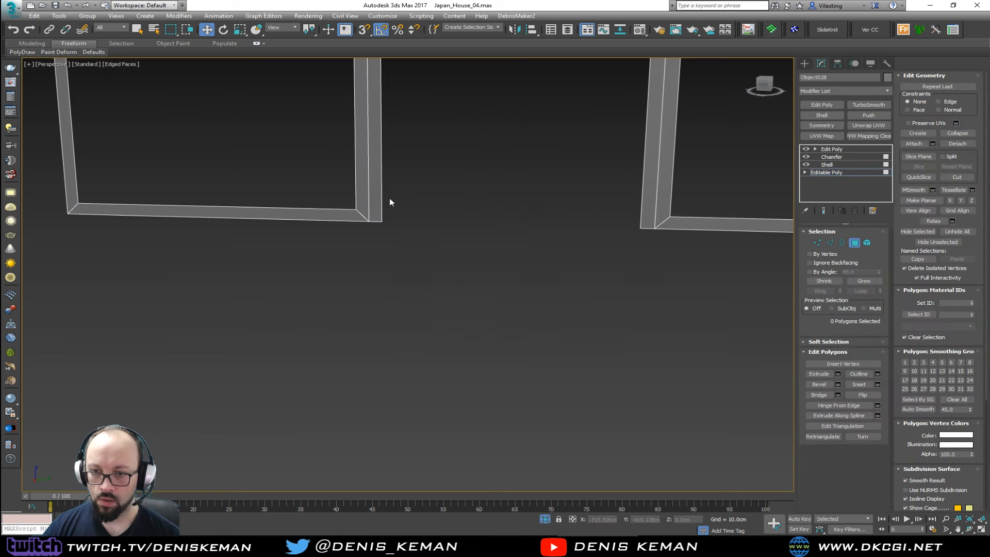
key("1")
key("alt+c")
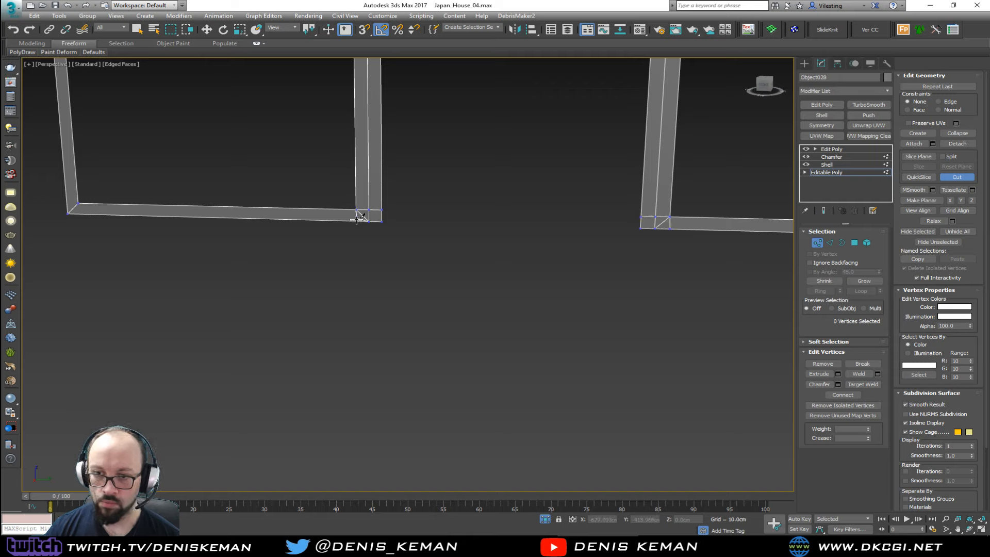
key("w")
mouse_move(401, 205)
left_mouse_down()
mouse_move(364, 225)
mouse_move(363, 207)
mouse_move(360, 215)
left_mouse_up()
key("s")
key("2")
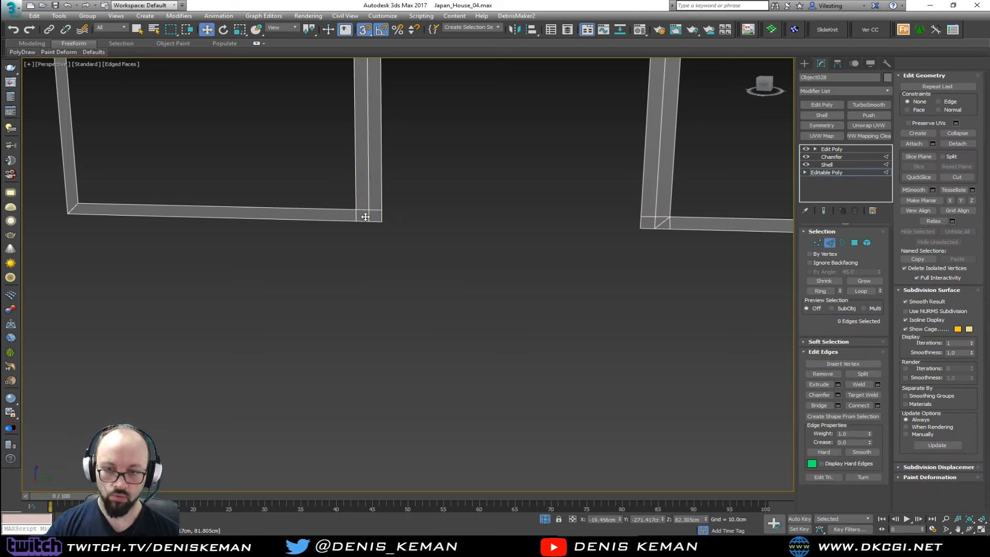
Cut a straight vertical edge through the right middle post's lower junction.
key("1")
left_click(670, 228)
left_click_drag(699, 233, 671, 211)
key("2")
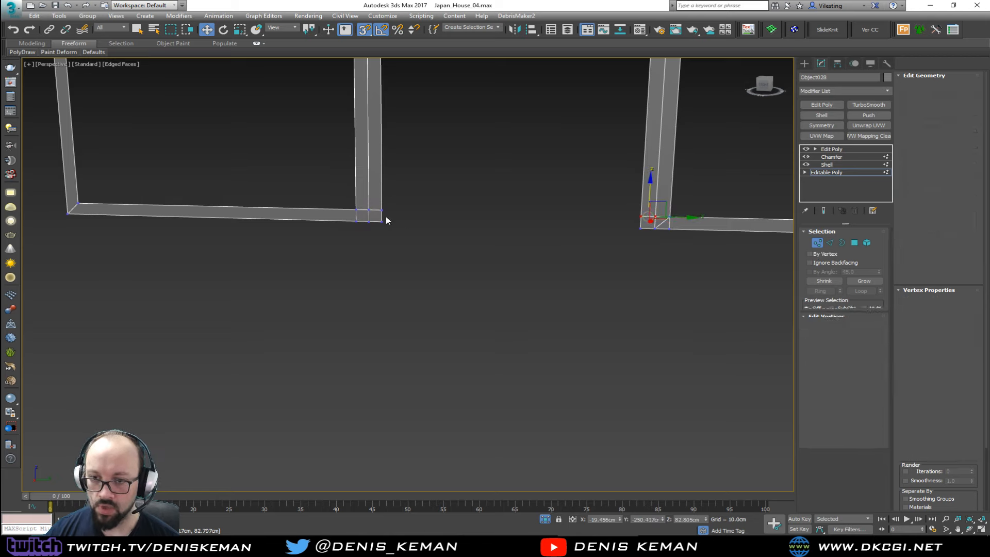
Bridge the two facing lower edges of the middle posts to close the bottom of the middle section.
left_click(381, 215)
left_click(640, 218, "ctrl")
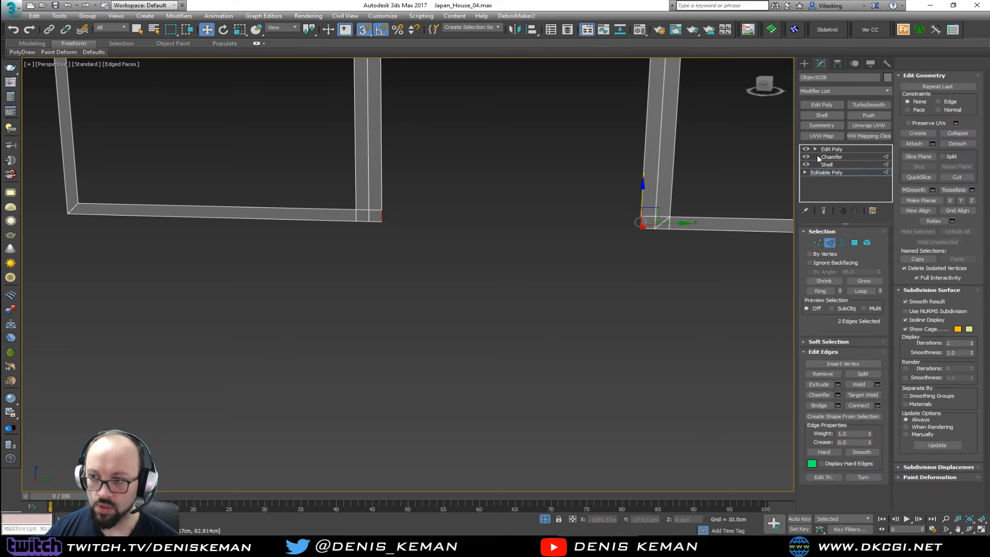
left_click(822, 406)
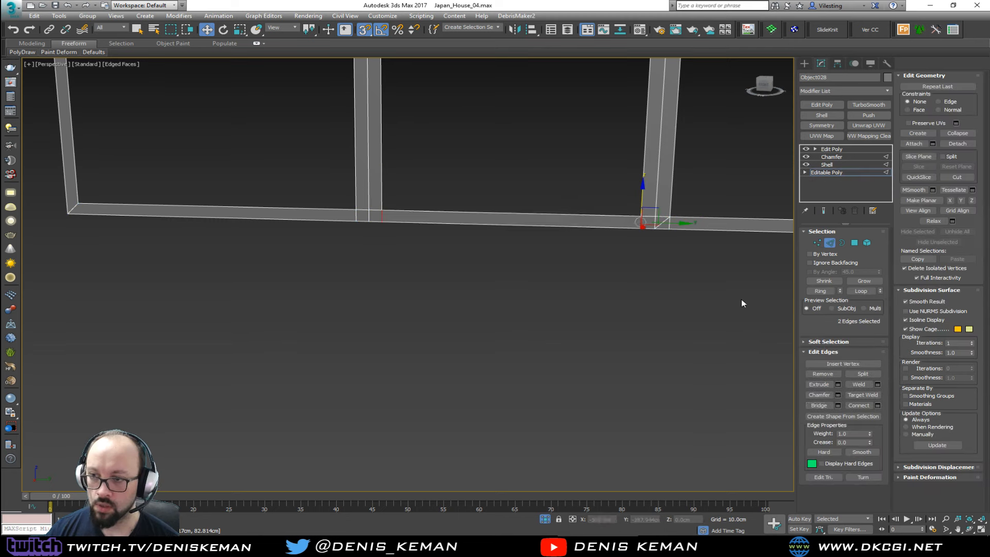
key("2")
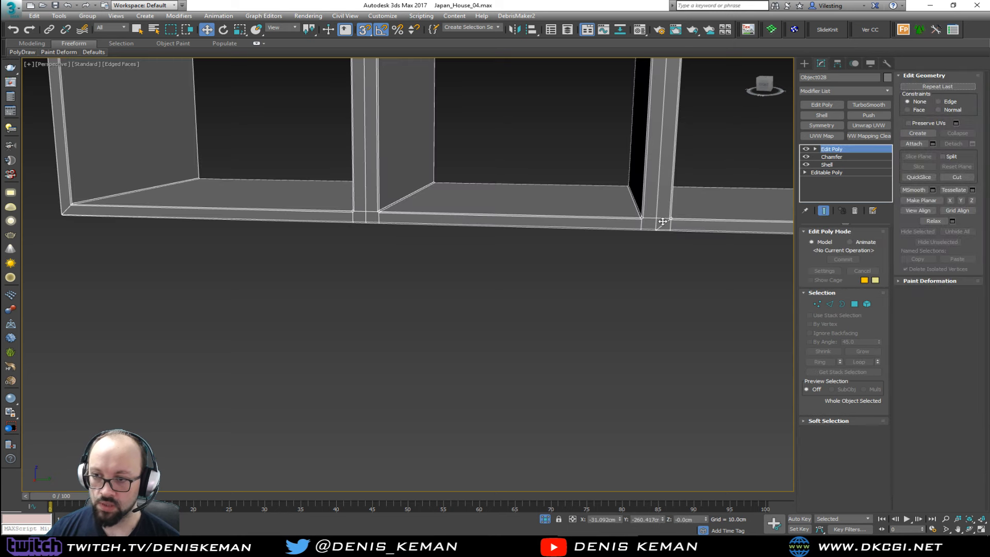
Remove the leftover diagonal edge at the right post's lower junction in the base Editable Poly and deselect the frame.
left_click(839, 174)
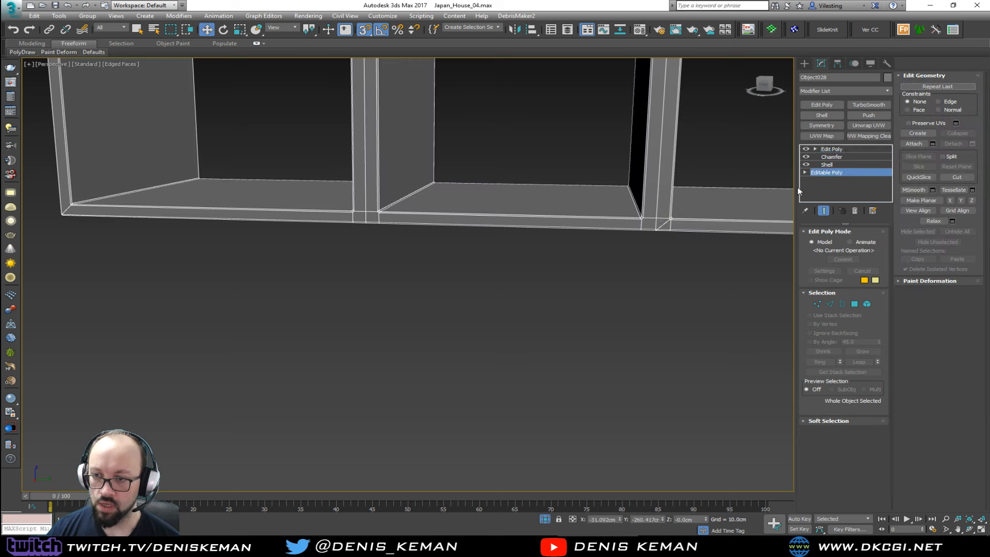
key("2")
left_click(662, 224)
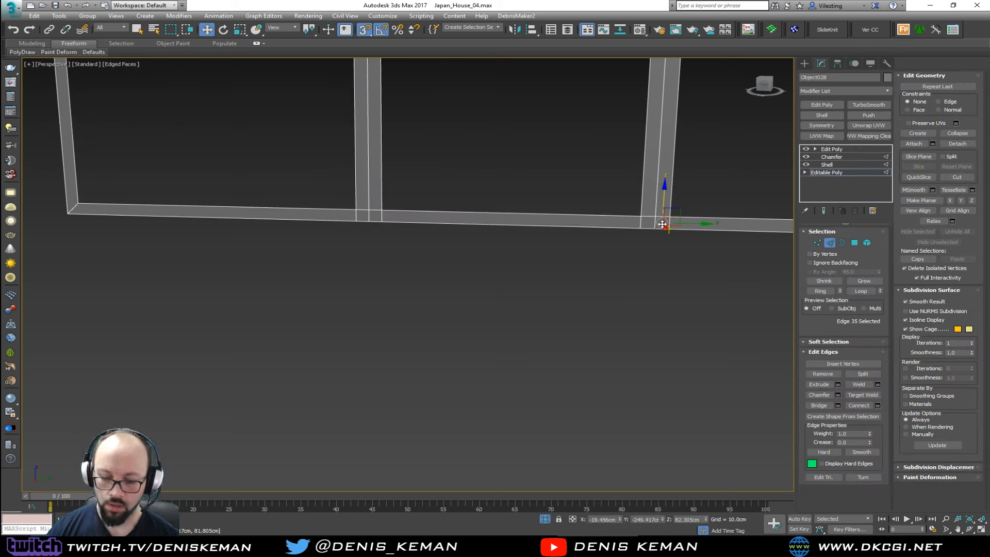
key("ctrl+d")
left_click(841, 172)
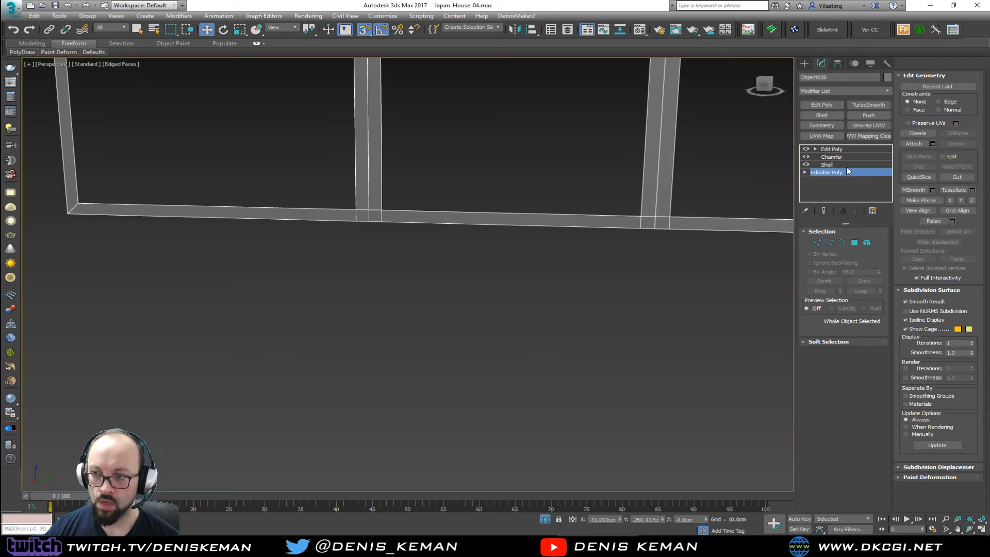
left_click(676, 315)
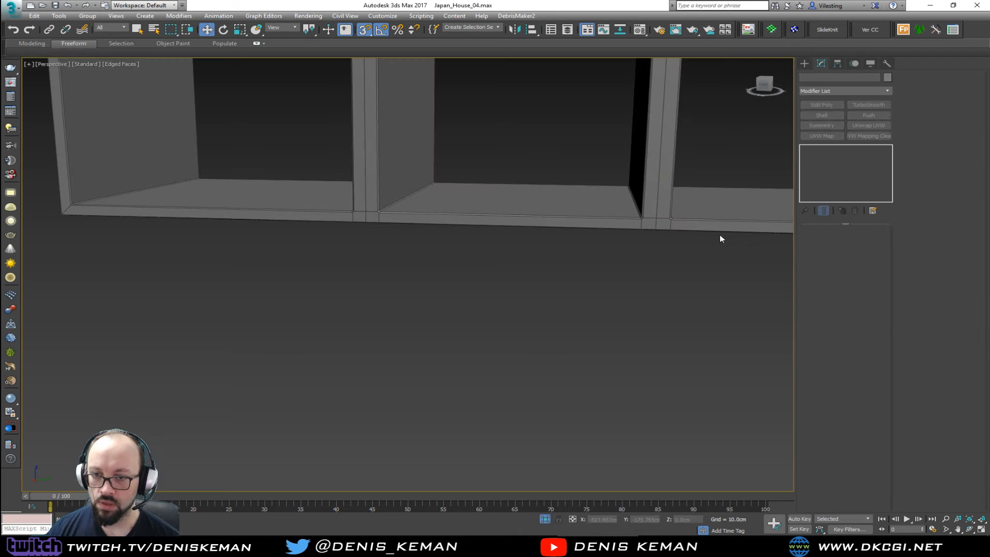
Switch back to shading without edges and end the frame's isolation to show the whole house.
scroll(614, 139, "up", 3)
mouse_move(613, 139)
middle_mouse_down()
mouse_move(548, 263)
mouse_move(484, 323)
middle_mouse_up()
scroll(549, 269, "down", 5)
key("F4")
scroll(483, 322, "down", 4)
mouse_move(483, 267)
middle_mouse_down("alt")
mouse_move(470, 302)
mouse_move(474, 273)
middle_mouse_up("alt")
scroll(470, 302, "down", 2)
right_click(472, 268)
left_click(492, 198)
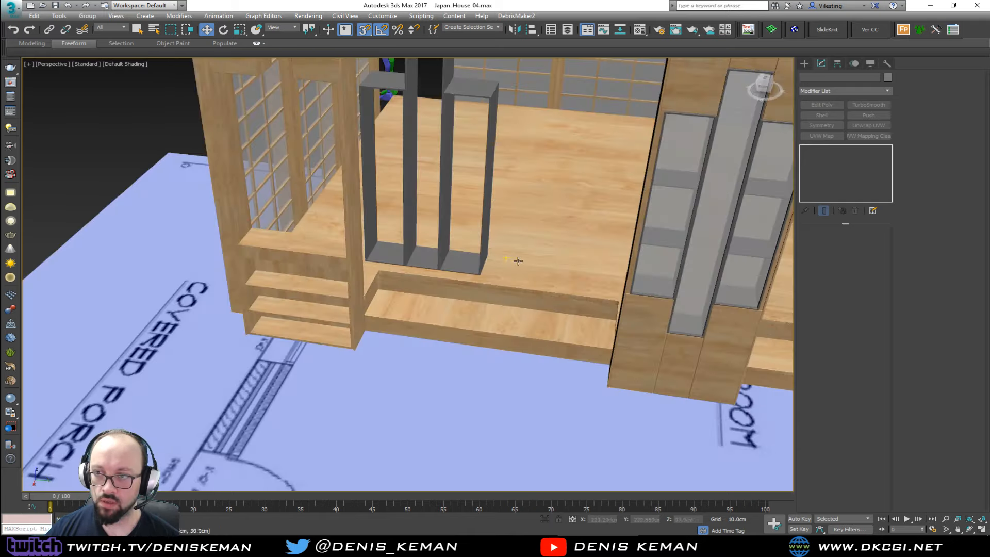
Move the edited frame along Y into the opening of the rebuilt cabinet.
middle_click_drag(565, 272, 546, 327, "alt")
left_click(433, 322)
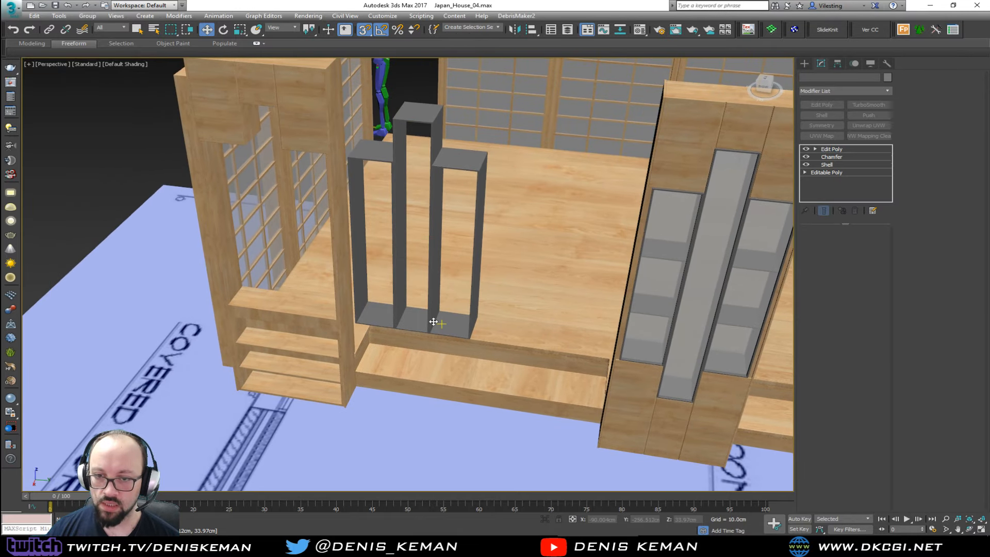
left_click_drag(447, 410, 327, 390)
key("z")
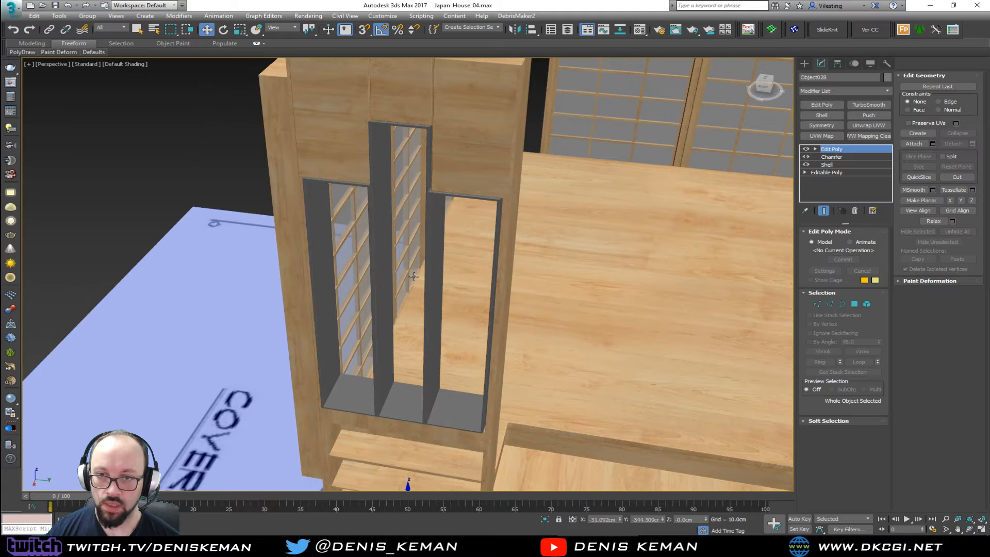
Check the frame's upper corner against the cabinet, then add the cabinet body to the selection and isolate both.
middle_click_drag(393, 305, 407, 261, "alt")
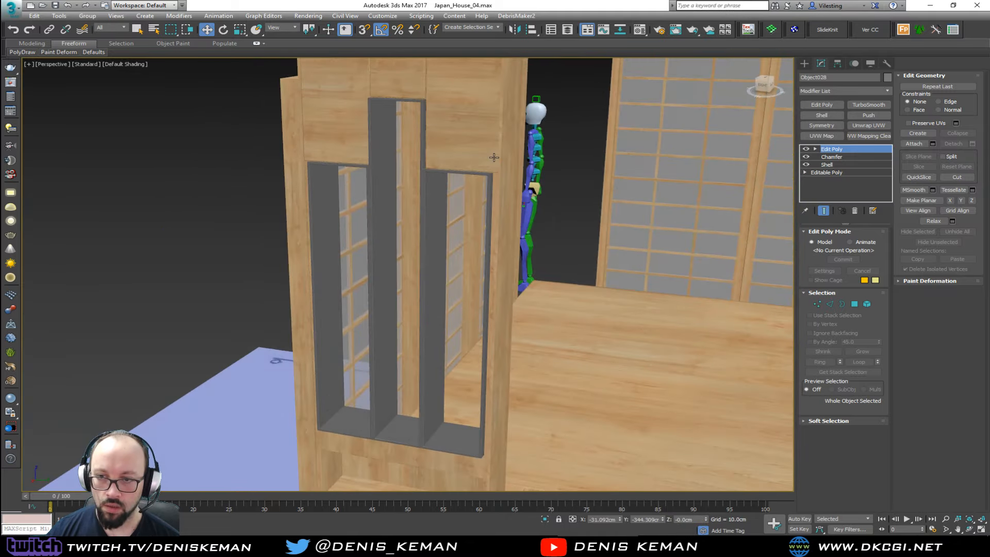
scroll(493, 157, "up", 10)
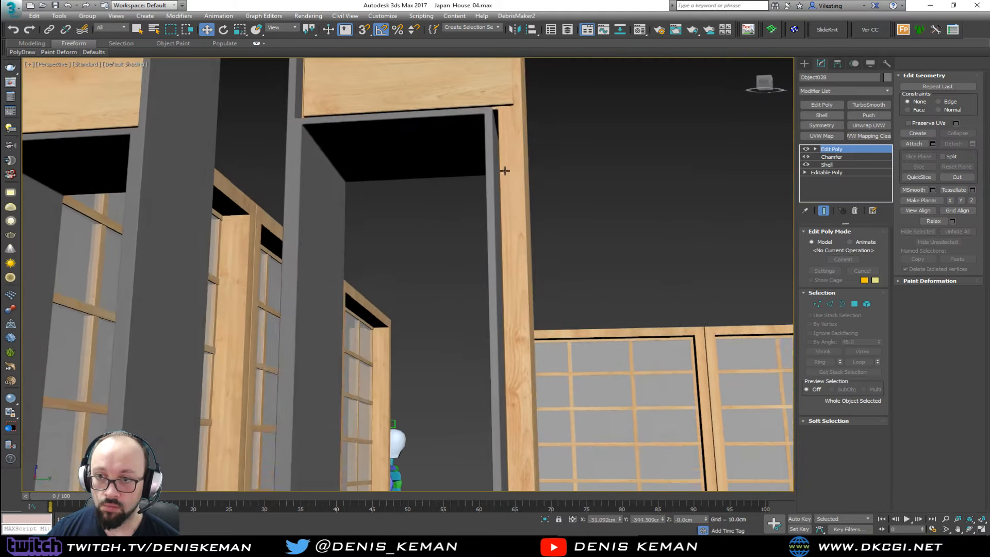
middle_click_drag(505, 170, 508, 194, "alt")
left_click(524, 184, "ctrl")
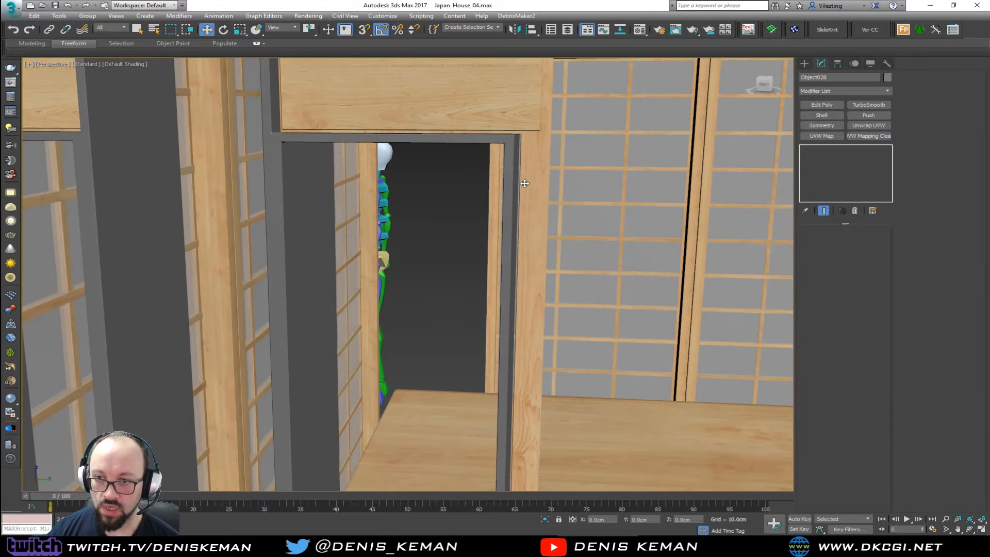
key("alt+q")
Select the frame in the Left view and examine how its upper corner fits the cabinet opening.
key("alt+w")
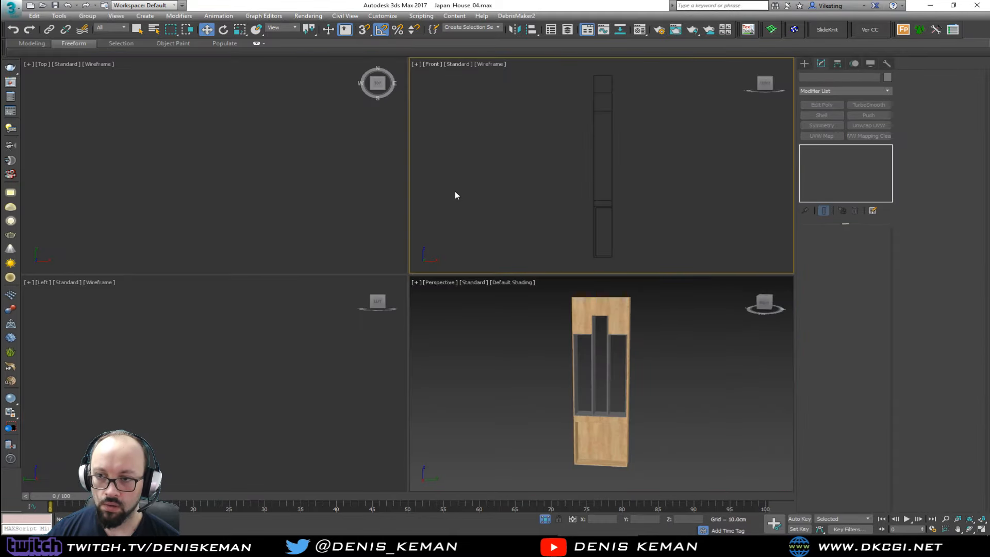
left_click(281, 301)
key("alt+w")
scroll(428, 166, "up", 6)
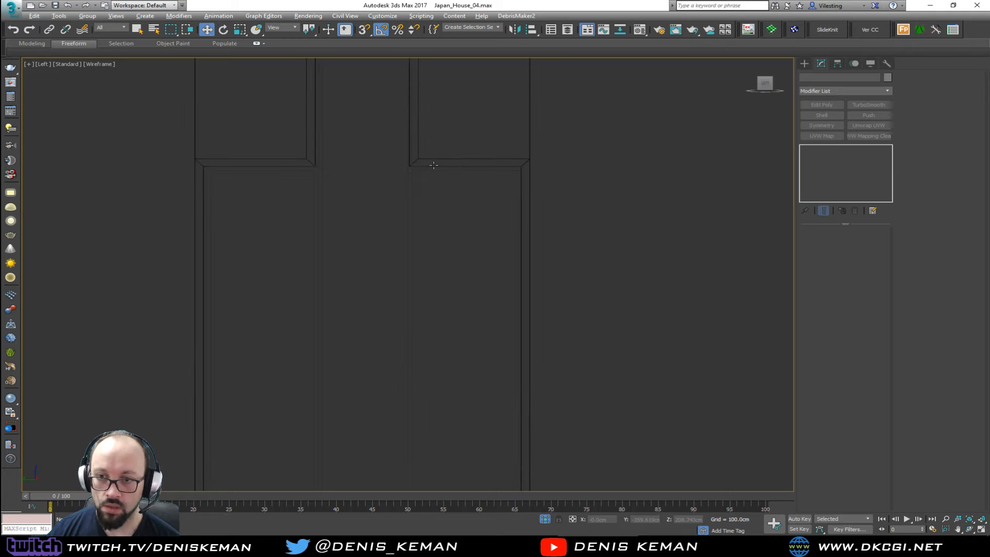
left_click(419, 177)
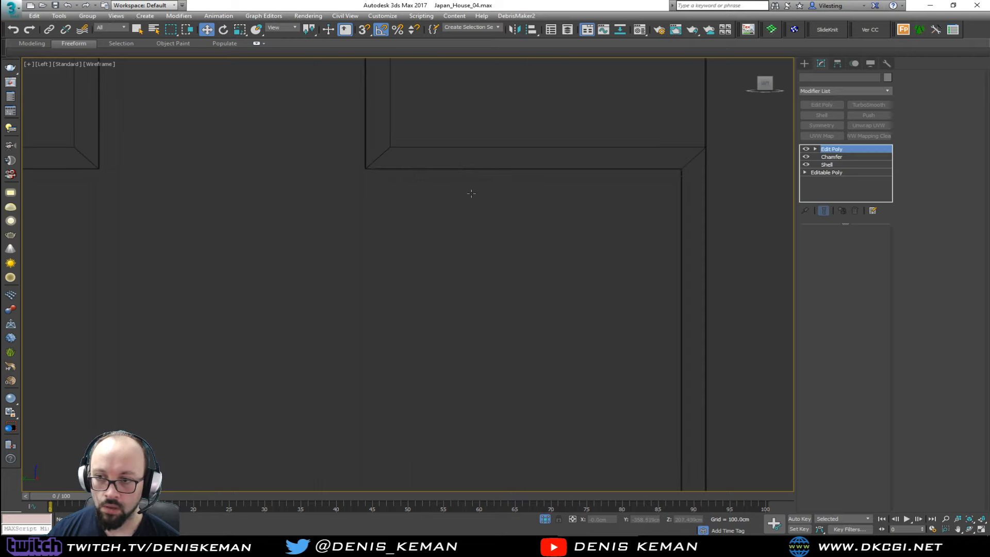
middle_click_drag(608, 223, 457, 261)
scroll(462, 261, "up", 2)
scroll(570, 215, "up", 2)
key("alt+w")
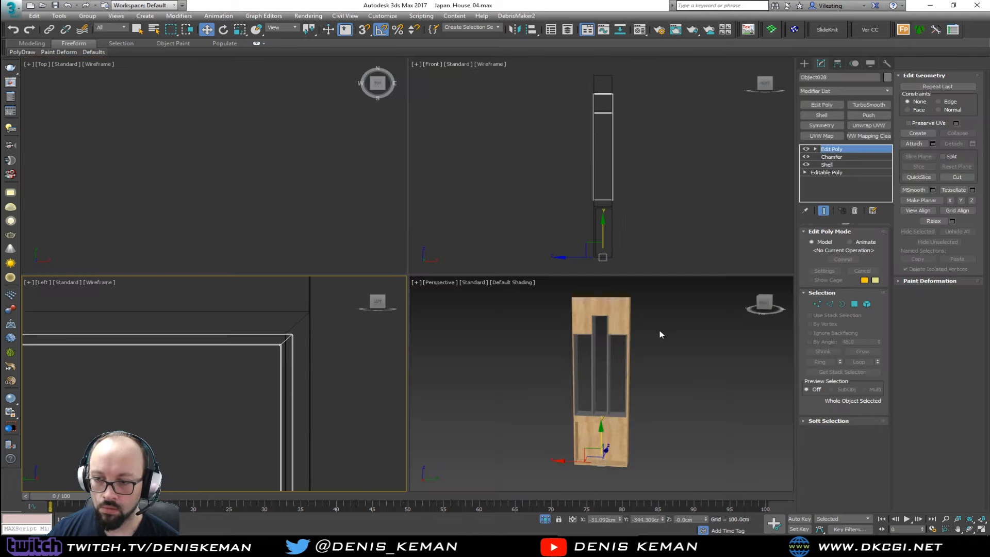
Center the frame's pivot on the object using Affect Pivot Only.
middle_click(660, 329)
key("alt+w")
scroll(463, 184, "up", 5)
scroll(462, 180, "up", 3)
middle_click_drag(441, 168, 468, 185, "alt")
scroll(468, 188, "down", 6)
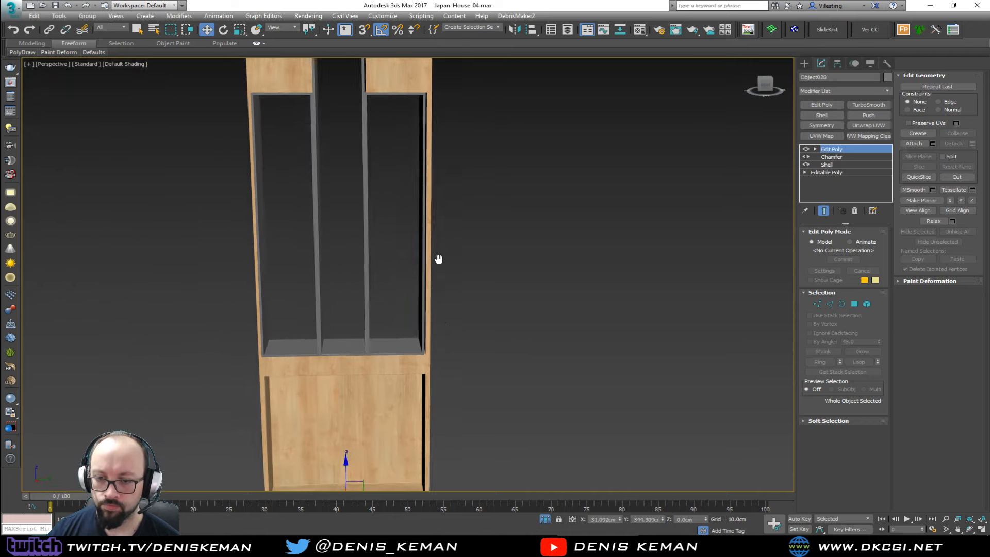
middle_click_drag(385, 163, 409, 371)
scroll(423, 310, "up", 3)
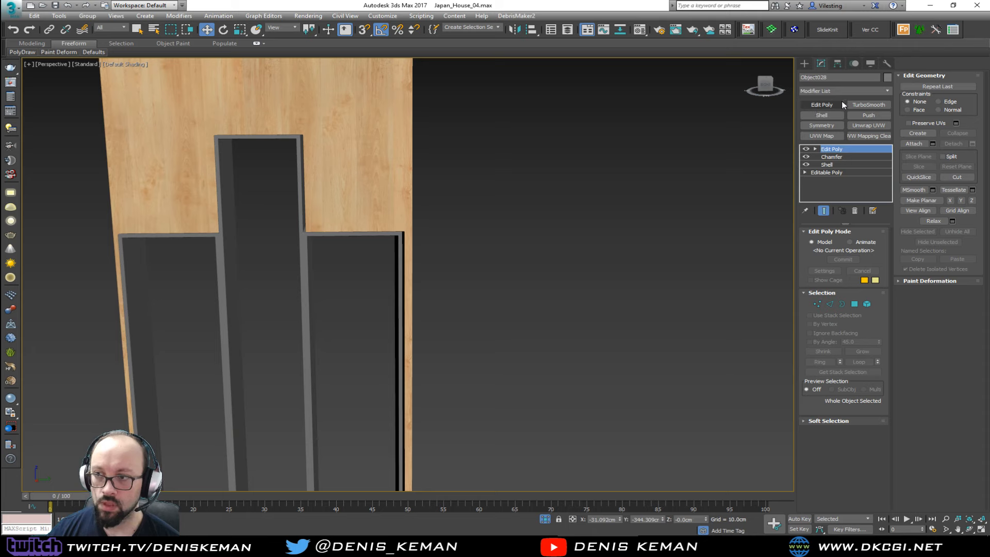
left_click(836, 62)
left_click(838, 124)
left_click(841, 173)
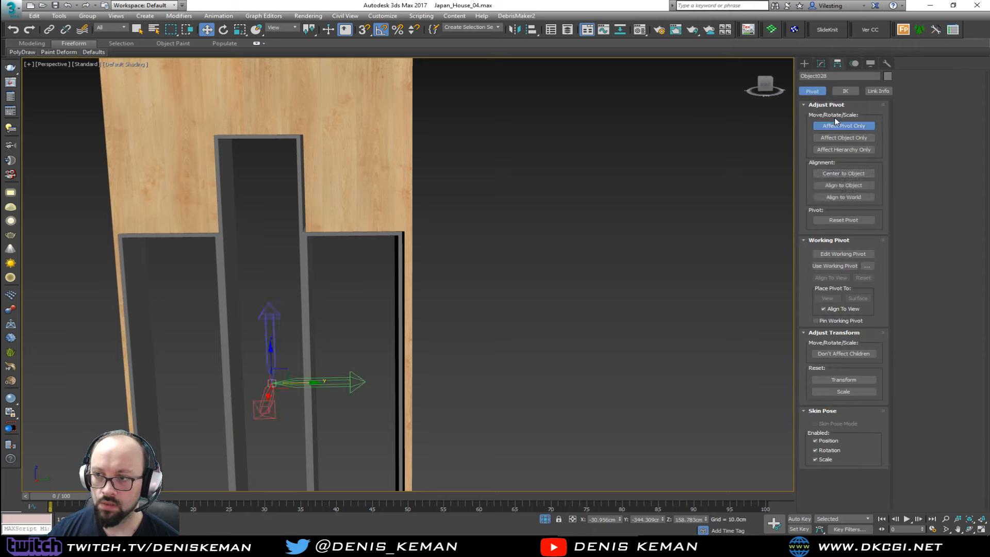
left_click(835, 123)
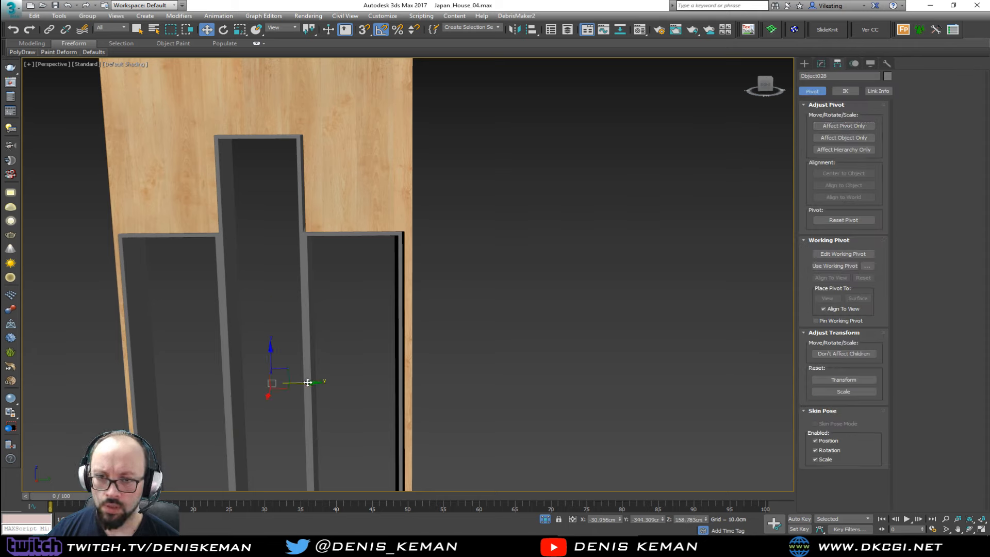
Nudge the frame slightly along Y within the cabinet opening and check its upper corners in the Left view.
left_click_drag(308, 383, 310, 382)
key("alt+w")
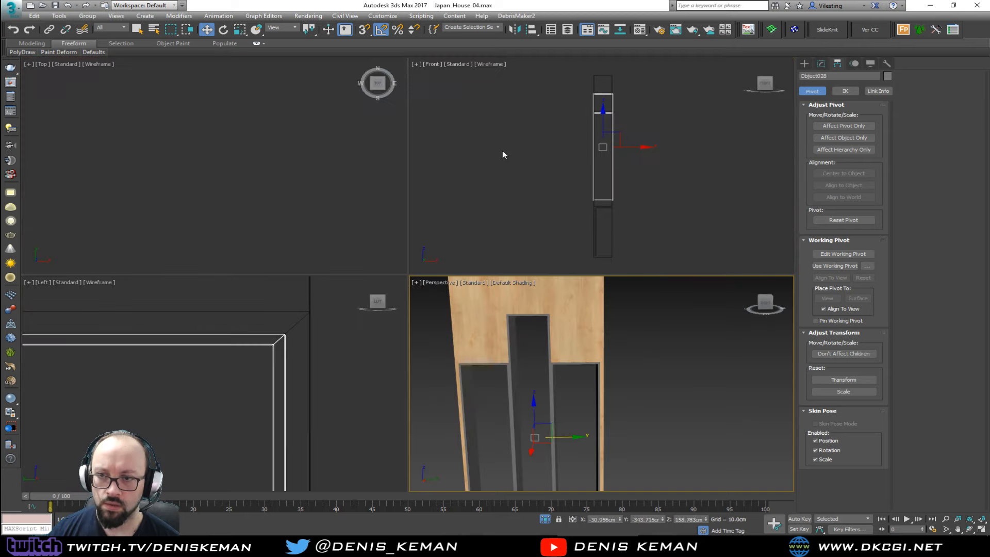
right_click(320, 369)
key("alt+w")
scroll(448, 258, "up", 10)
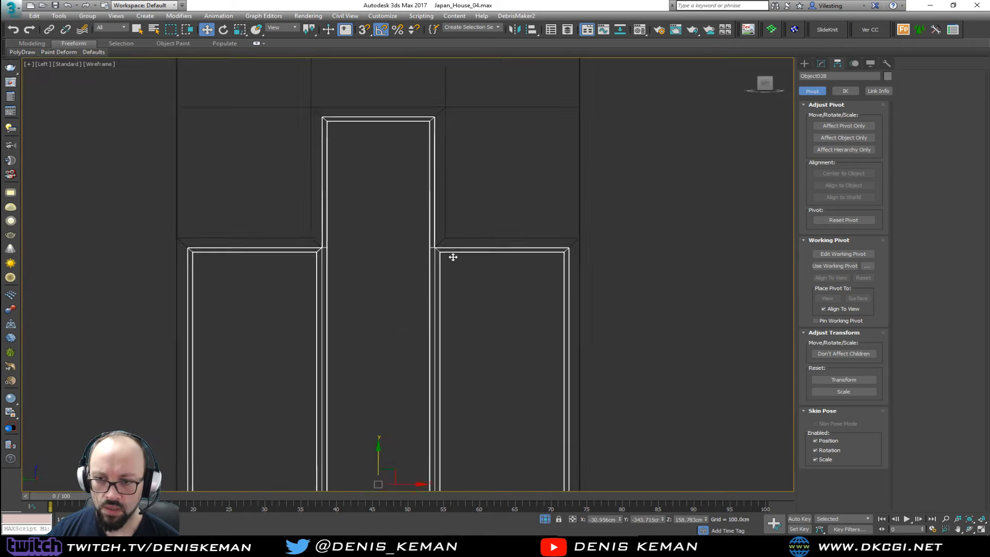
scroll(418, 241, "up", 3)
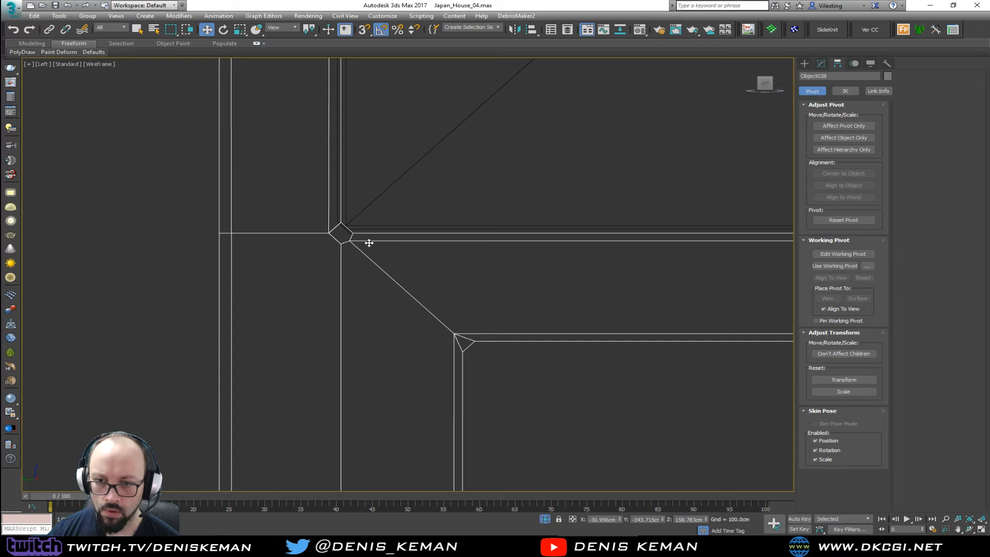
scroll(361, 245, "down", 5)
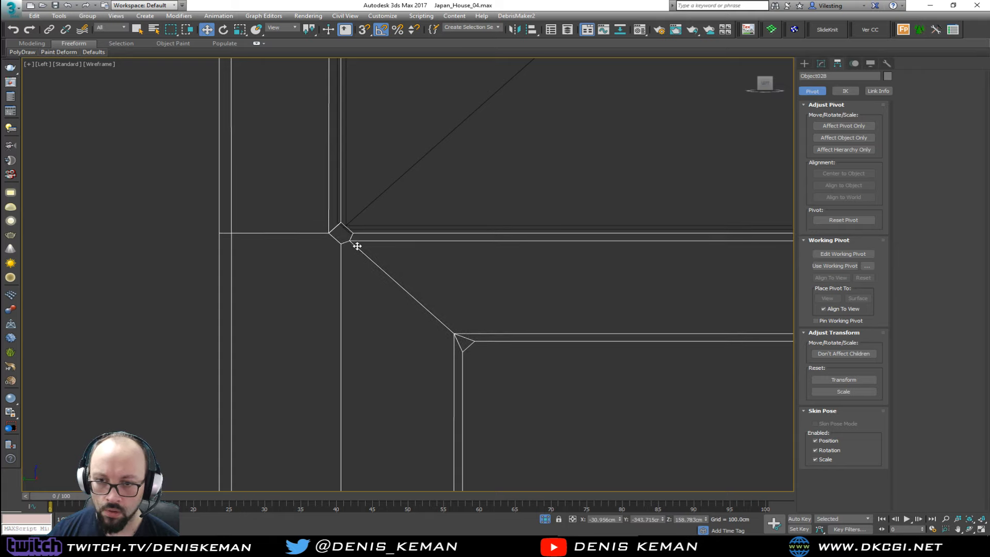
scroll(398, 325, "down", 6)
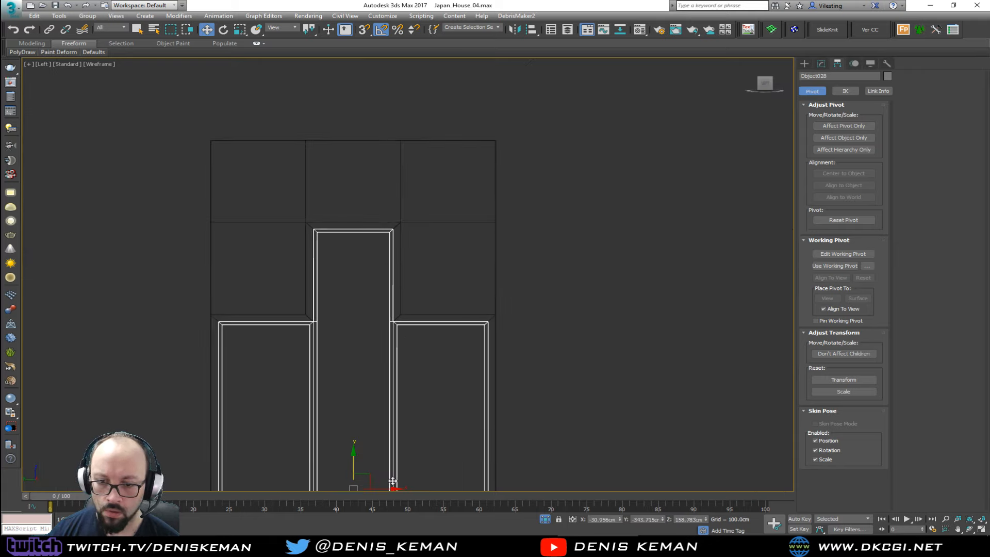
Align the frame along Y with the inner corner of the cabinet's stepped opening, using snapping.
scroll(393, 323, "up", 10)
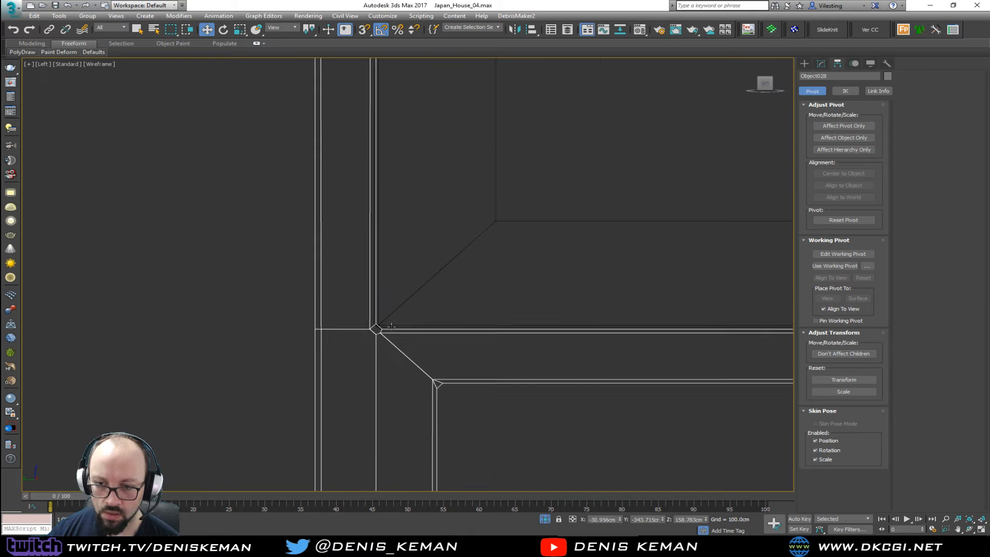
scroll(371, 346, "up", 3)
left_click_drag(367, 352, 345, 321)
scroll(345, 347, "up", 2)
key("s")
scroll(387, 345, "down", 7)
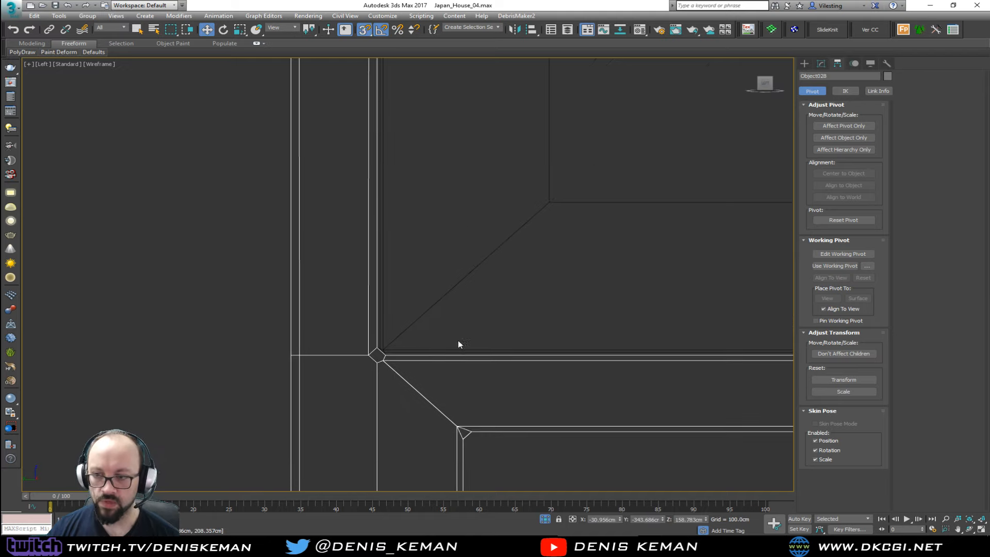
Turn off snapping, clear the selection and inspect the fitted frame in the Perspective view.
key("alt+w")
right_click(577, 398)
key("alt+w")
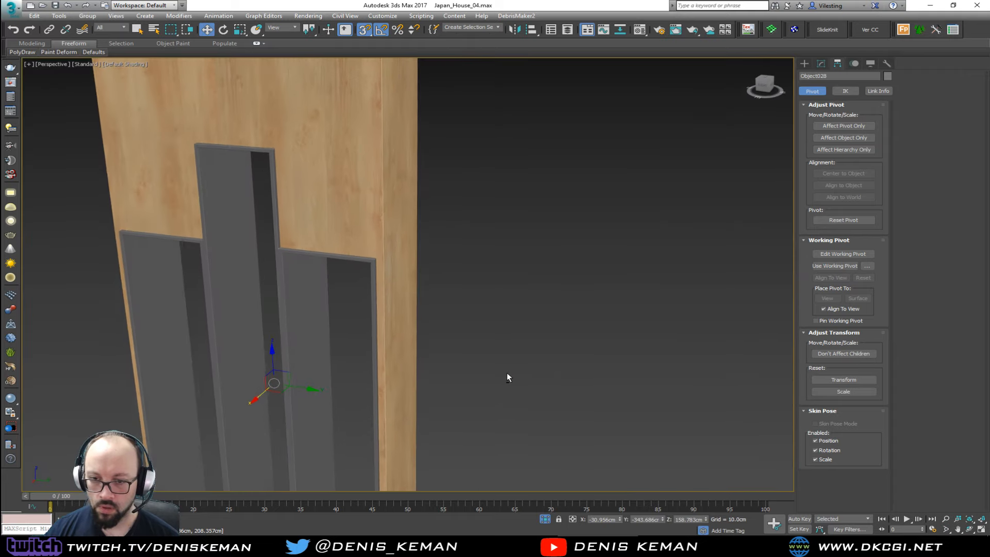
key("s")
left_click(500, 343)
middle_click_drag(500, 343, 573, 258)
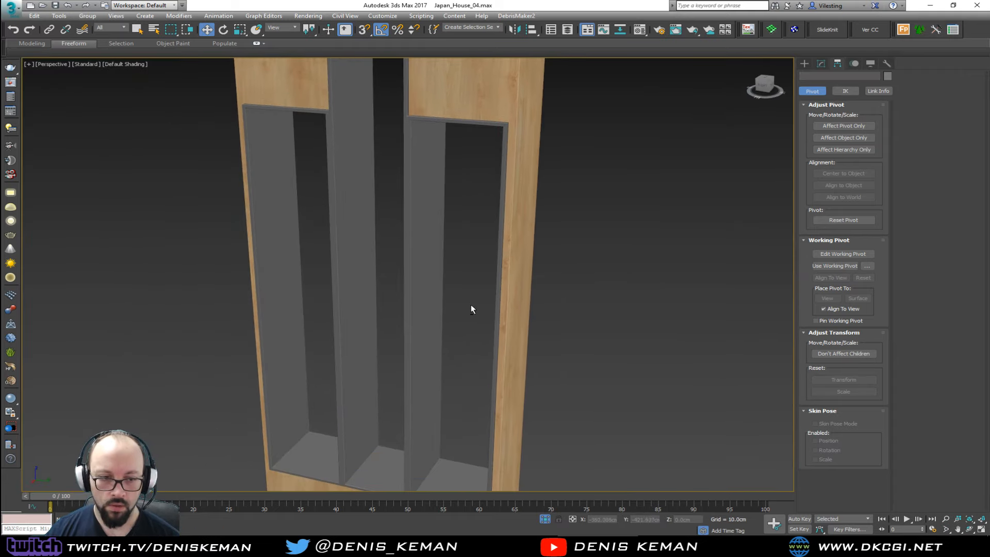
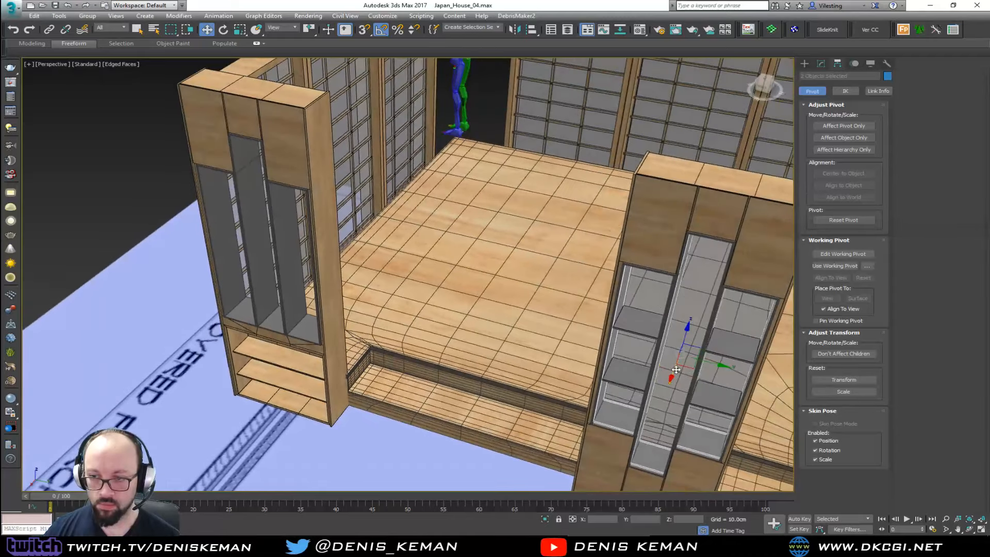
Clone the two selected glass panels of the glazed cabinet along Y onto the rebuilt cabinet's frame, using the Copy option.
mouse_move(703, 362)
left_mouse_down()
mouse_move(397, 330)
mouse_move(300, 297)
left_mouse_up()
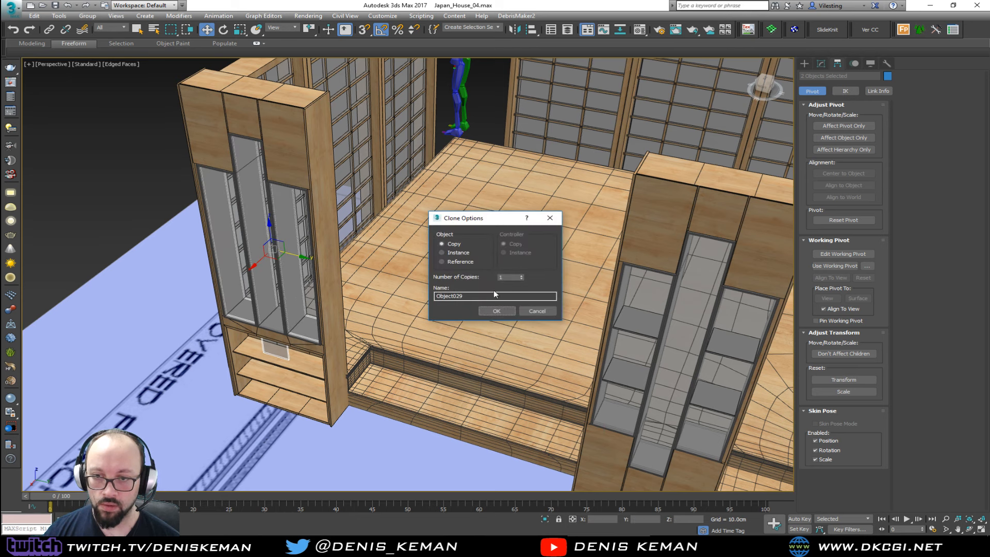
left_click(503, 311)
scroll(414, 414, "up", 3)
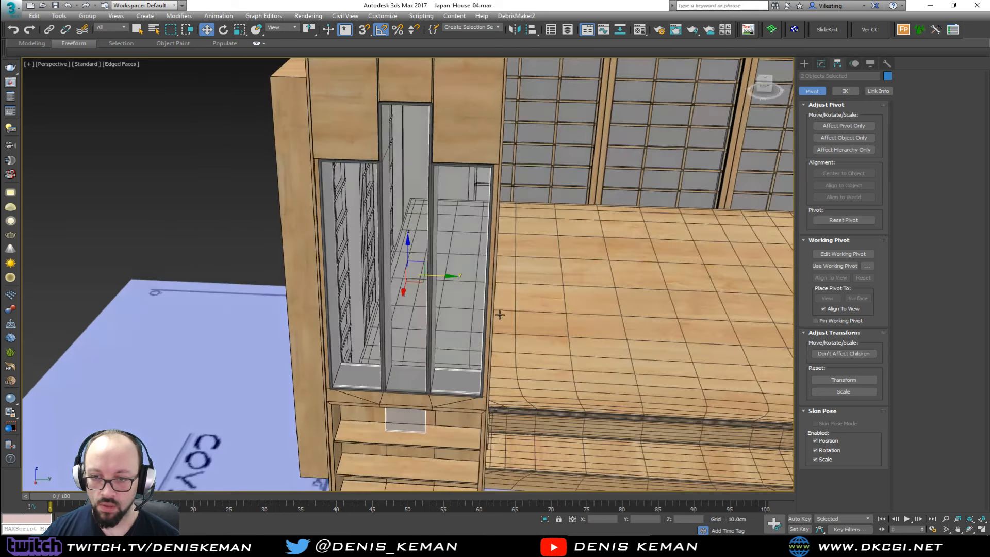
Raise the two lowest vertices of the front glass panel's middle section to the bottom bar of the frame.
left_click(414, 414)
scroll(414, 416, "up", 4)
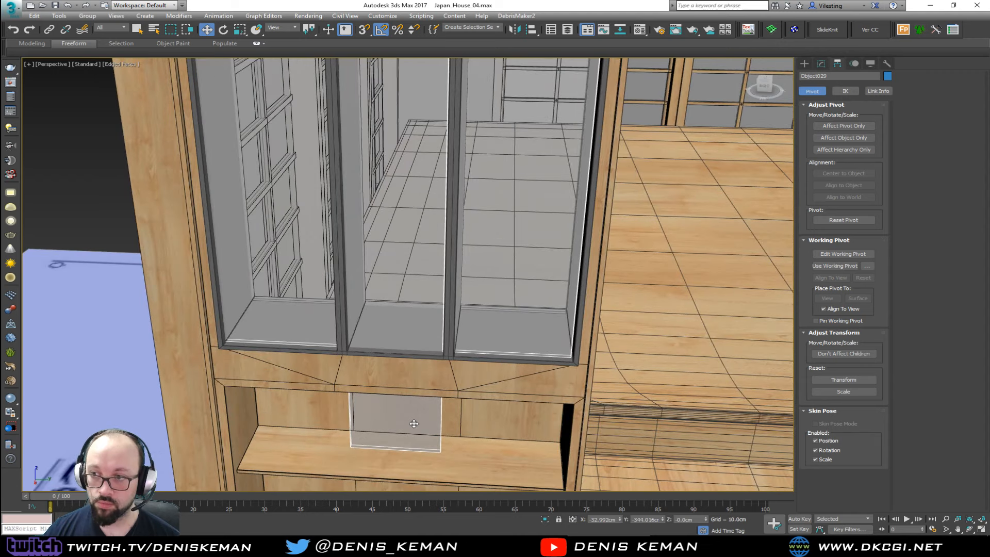
left_click(820, 66)
middle_click_drag(676, 208, 647, 196, "alt")
left_click(842, 159)
key("1")
middle_click_drag(477, 350, 529, 288)
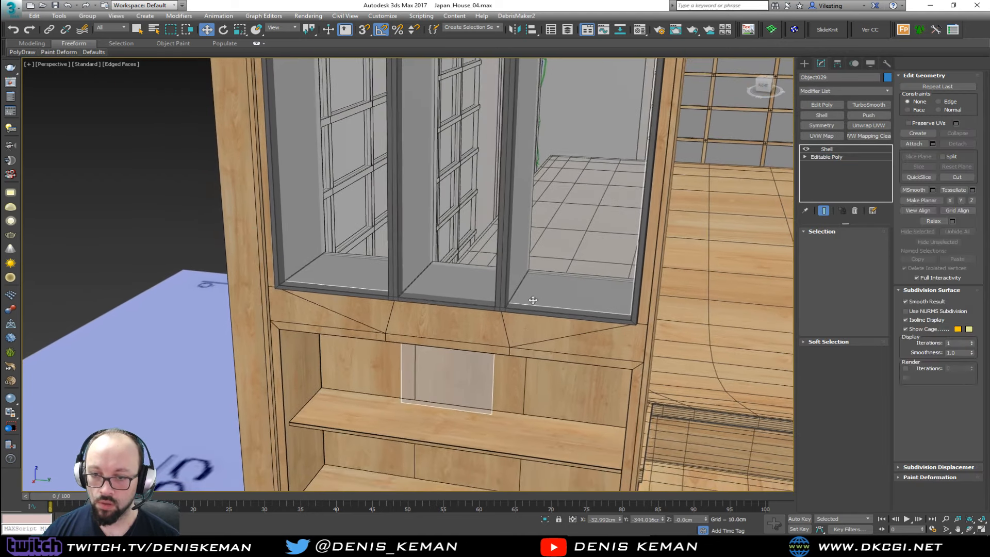
left_click_drag(504, 391, 392, 426)
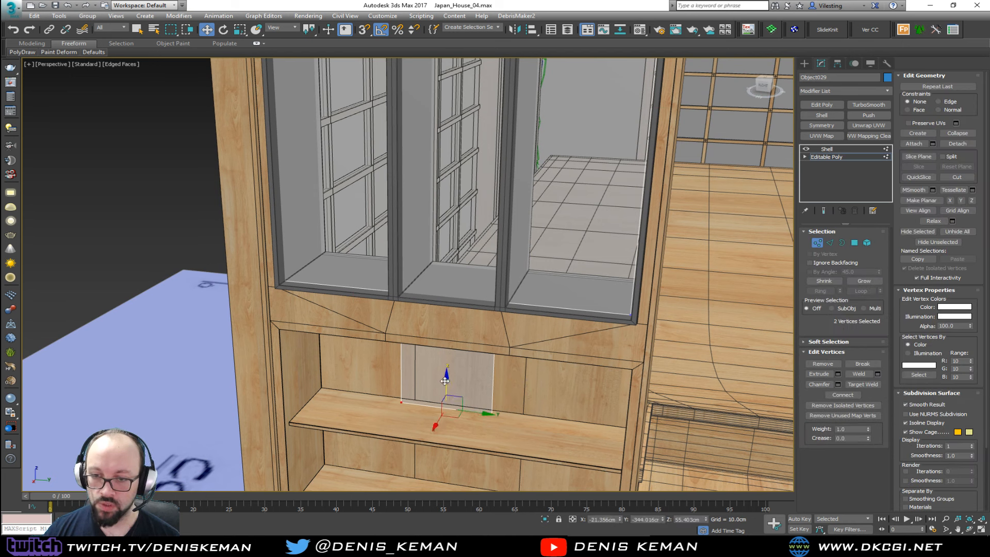
left_click_drag(445, 380, 470, 271)
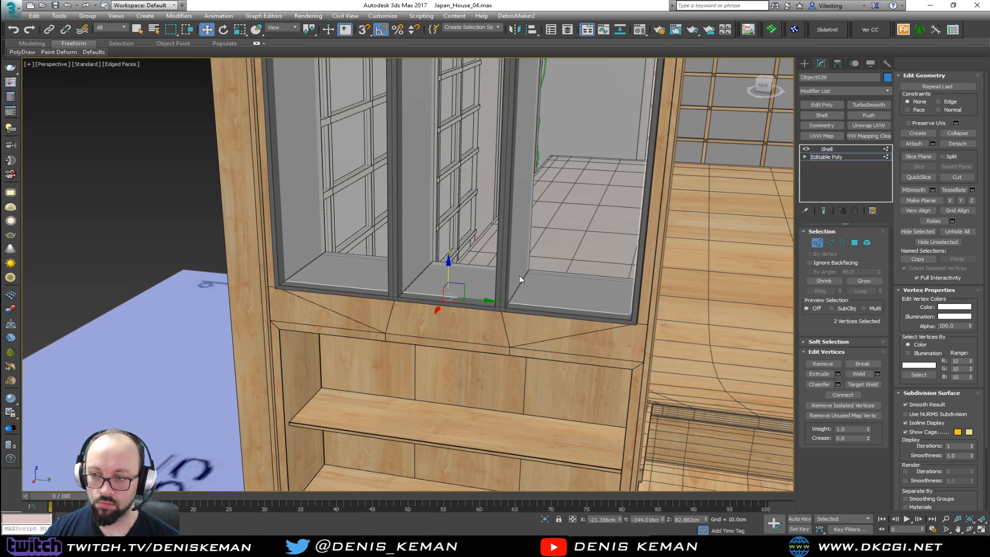
left_click(817, 243)
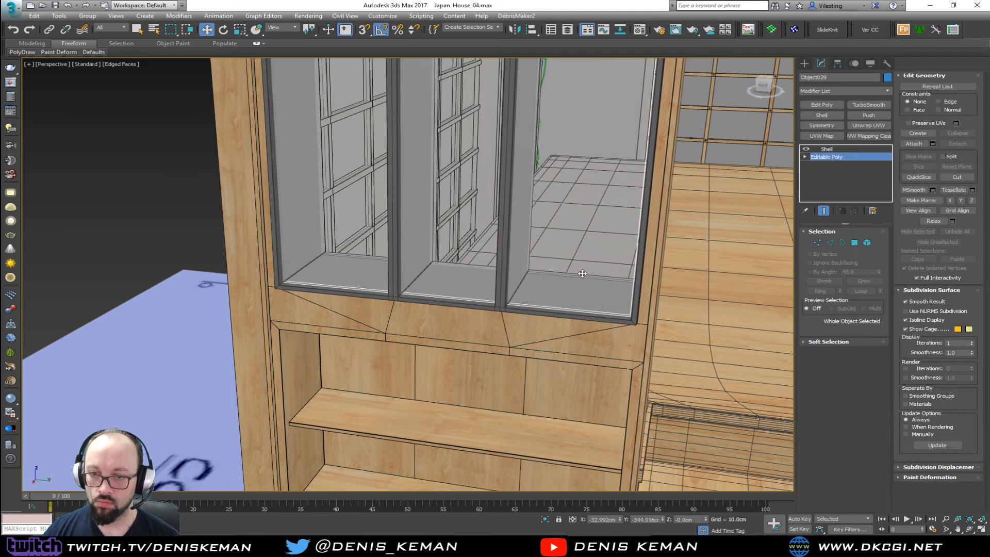
Raise the two lowest vertices of the rear glass panel's middle section to the bottom bar of the frame.
middle_click_drag(579, 296, 513, 292, "alt")
left_click(512, 292)
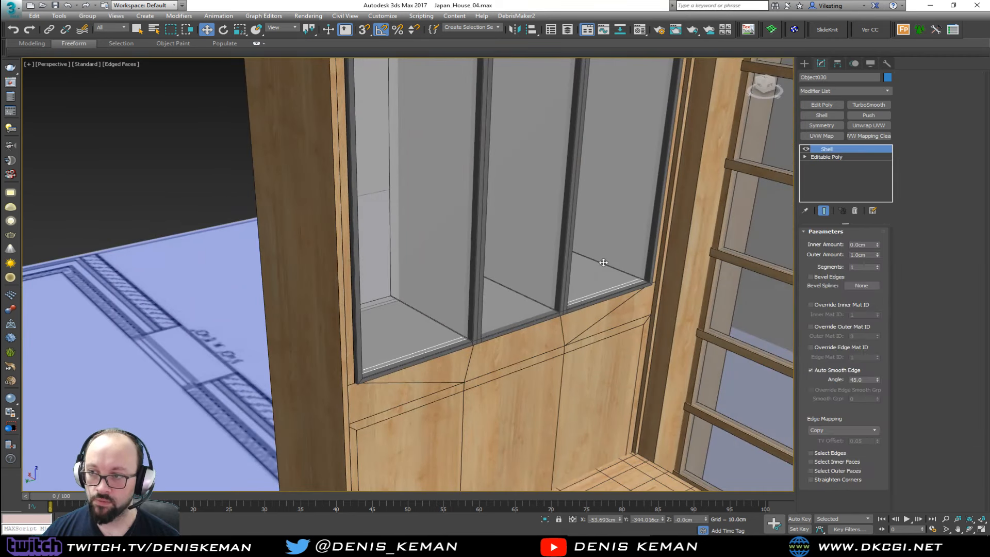
left_click(826, 159)
key("1")
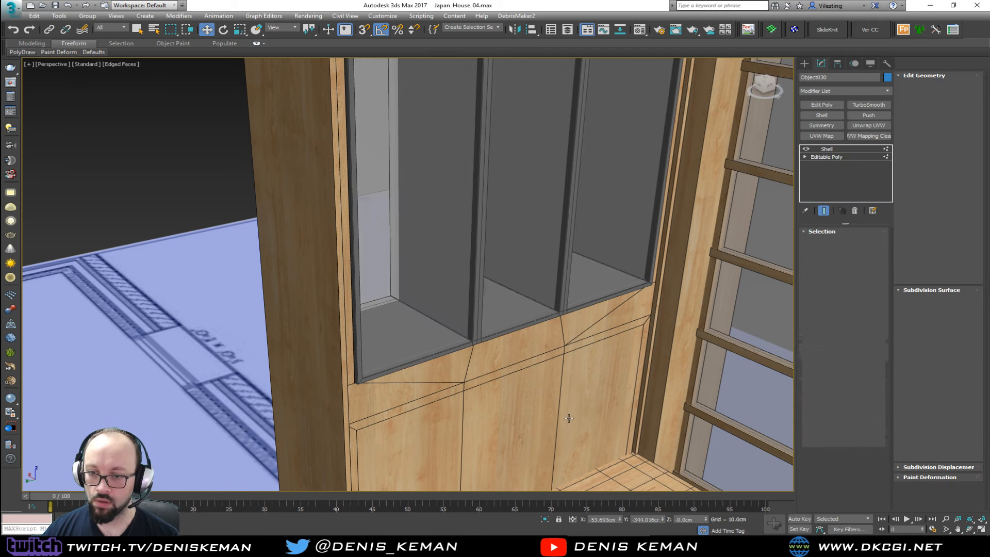
key("F3")
left_click_drag(469, 411, 471, 413)
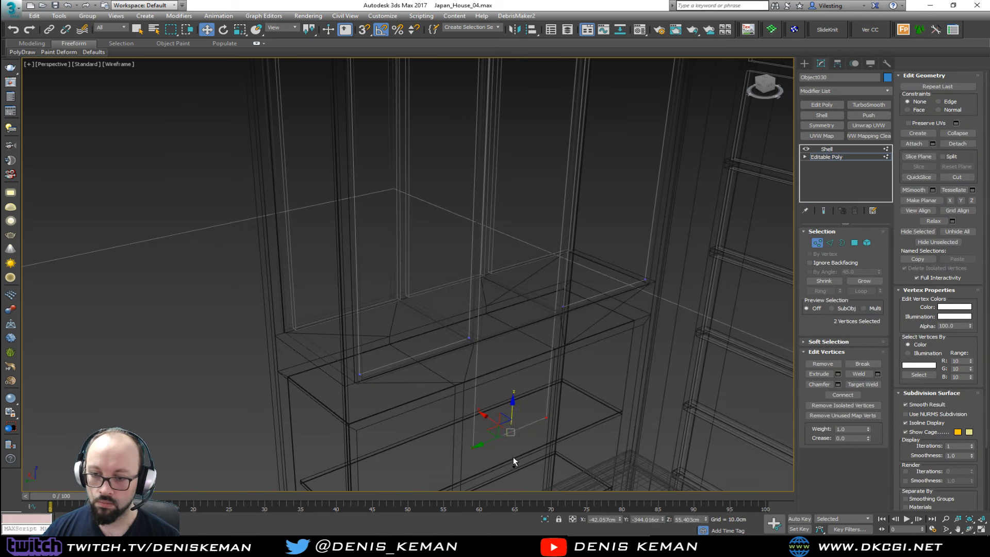
key("F3")
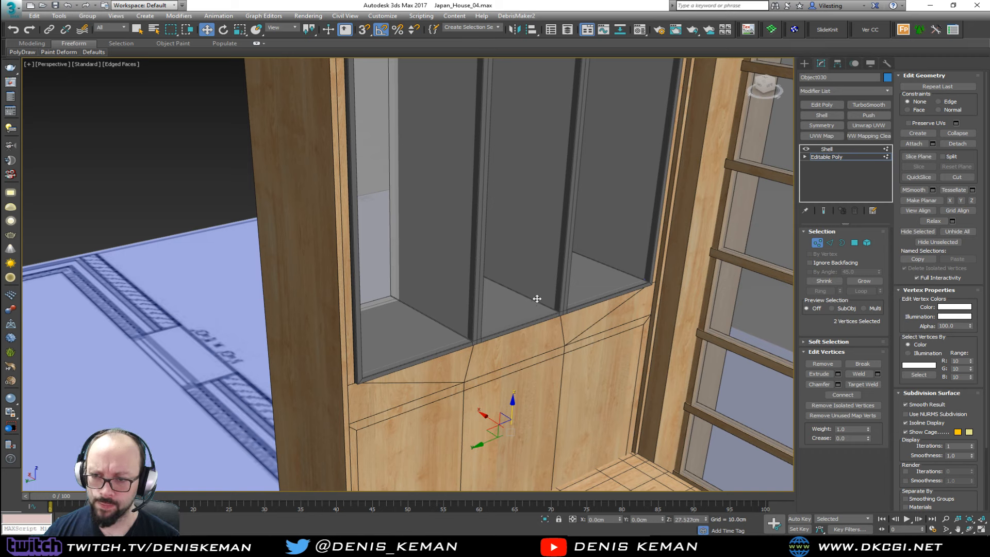
left_click_drag(537, 299, 537, 299)
left_click(816, 243)
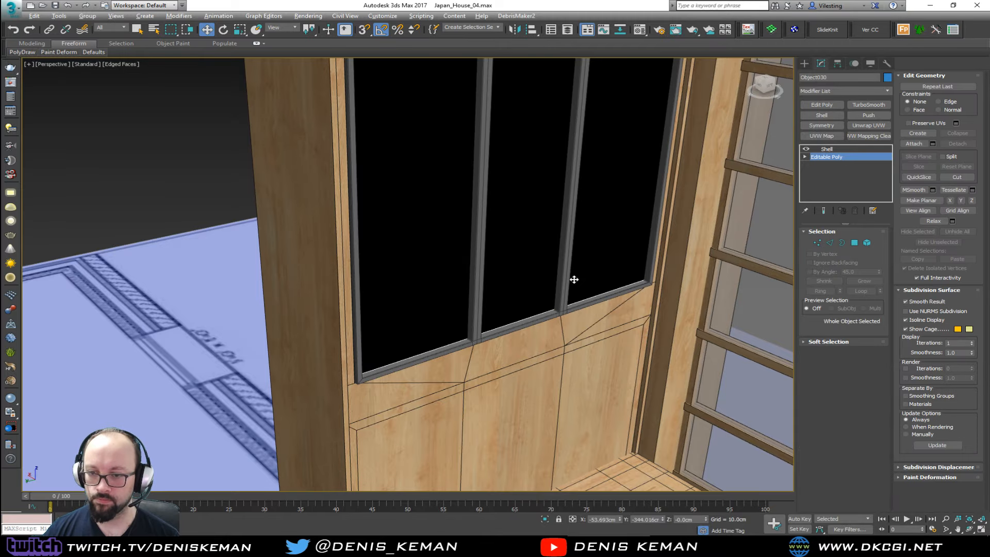
Clear the selection, switch to shading without edges and review both glazed cabinets.
middle_click_drag(587, 267, 471, 352, "alt")
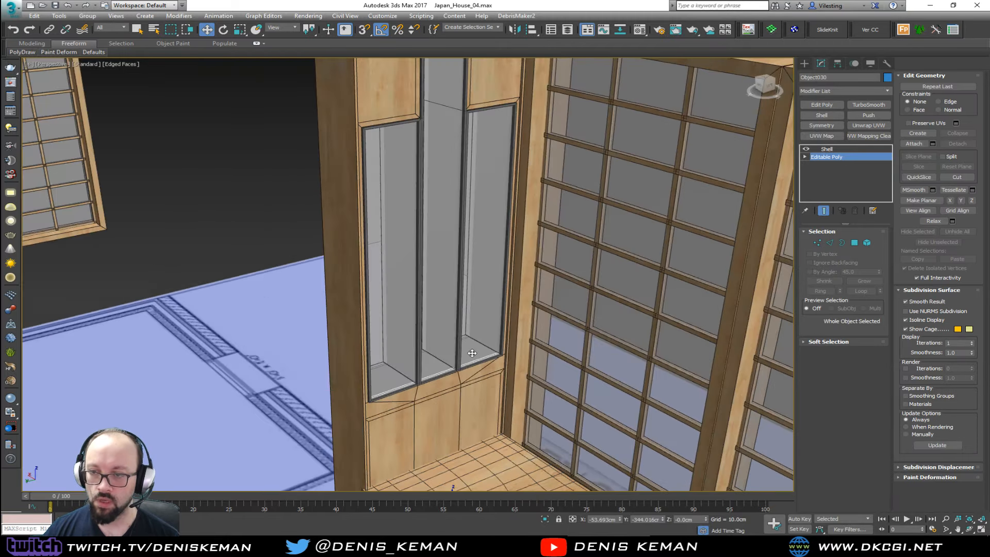
scroll(650, 221, "down", 3)
middle_click_drag(651, 221, 553, 289)
left_click(640, 172)
mouse_move(593, 207)
middle_mouse_down("alt")
mouse_move(660, 260)
mouse_move(703, 242)
mouse_move(570, 316)
mouse_move(353, 283)
mouse_move(368, 281)
middle_mouse_up("alt")
key("F4")
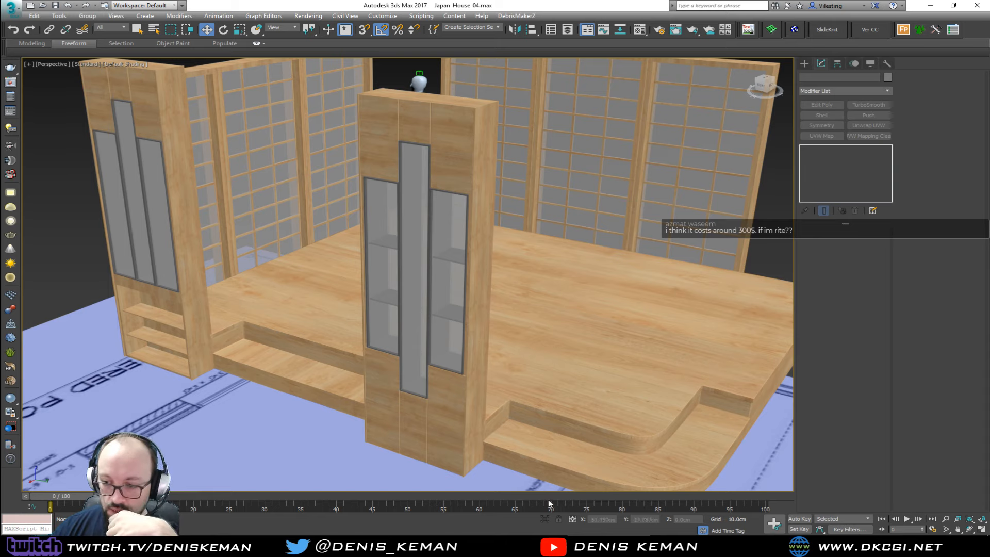
Close the Twitch Streams folder, bring up the Living_Room_Idea_01 photo in Windows Photo Viewer and move its window off the model.
key("alt+Tab")
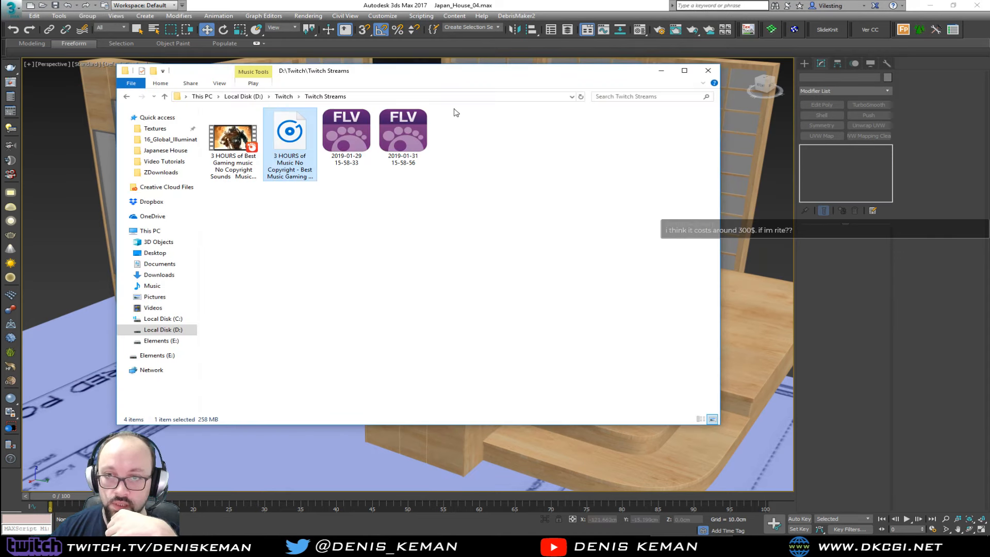
left_click(707, 71)
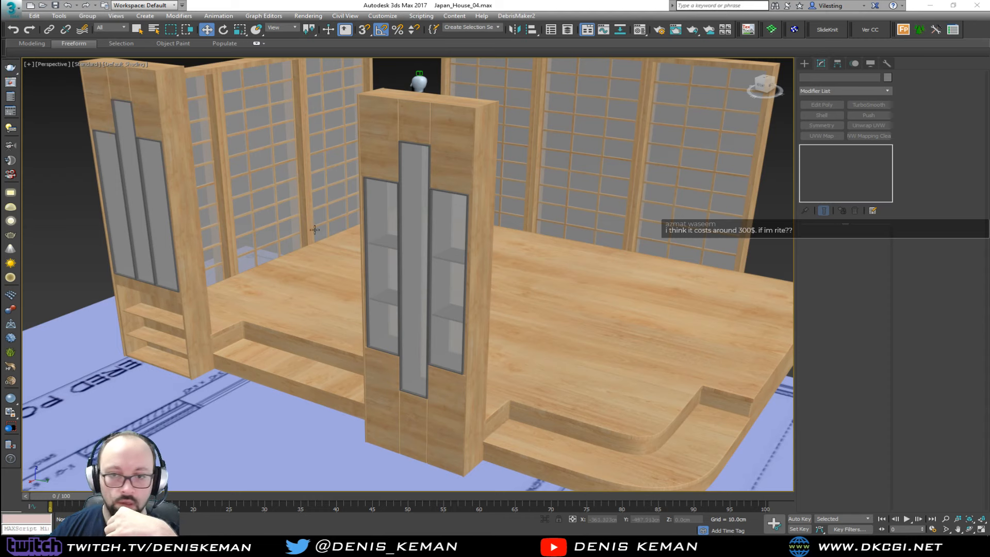
key("alt+Tab")
left_click_drag(494, 46, 715, 24)
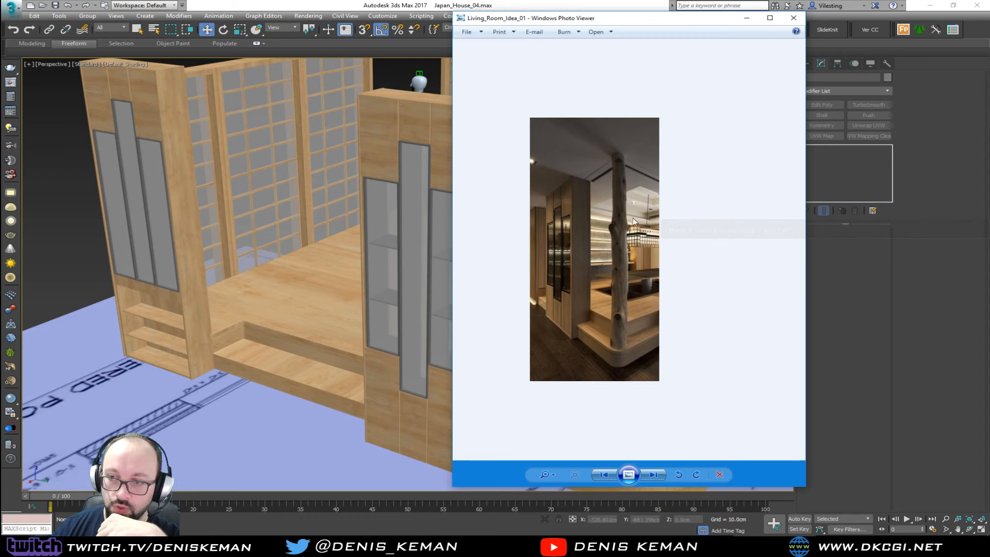
left_click_drag(666, 21, 0, 25)
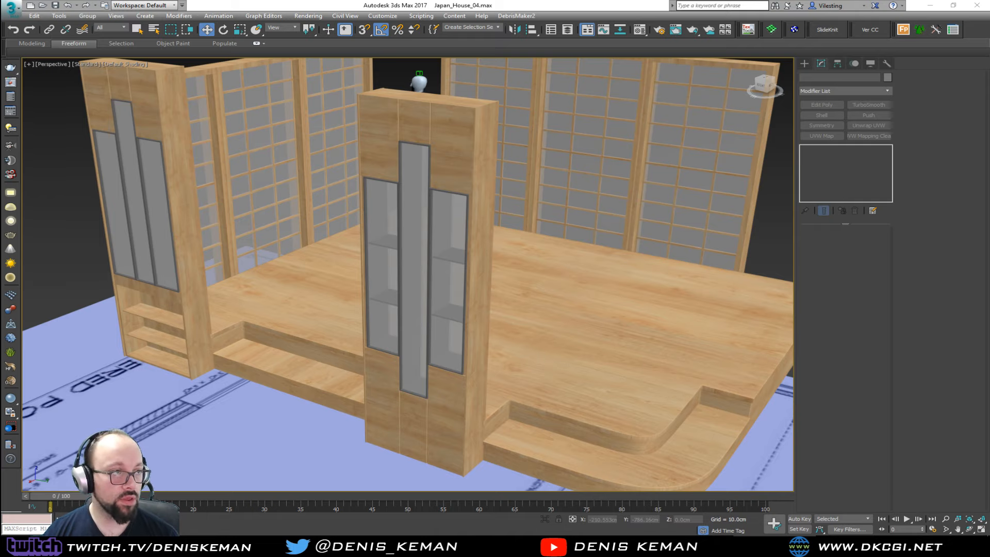
Unhide all objects of the house and inspect the cabinets and platform among the surrounding walls.
middle_click_drag(419, 319, 303, 326, "alt")
right_click(487, 314)
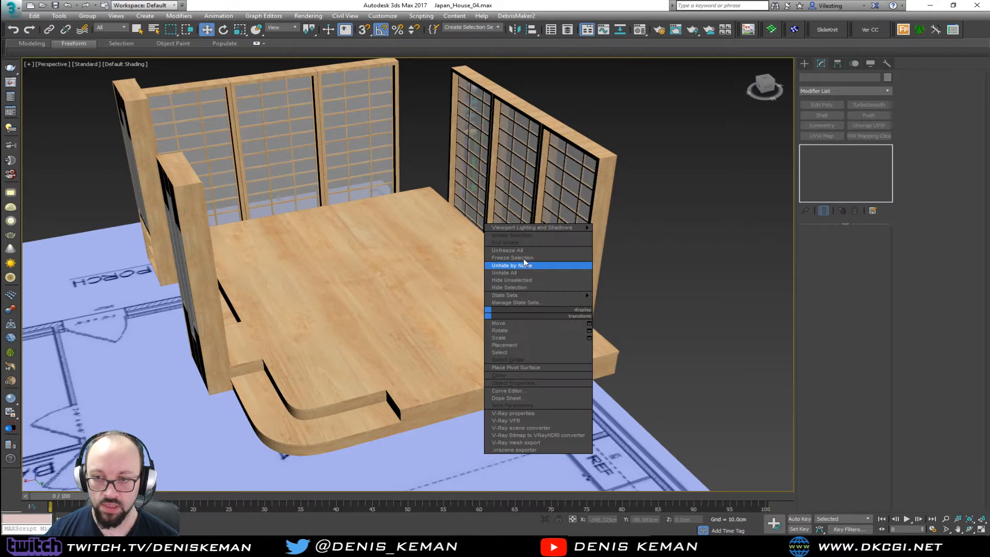
left_click(530, 271)
middle_click_drag(449, 339, 687, 244, "alt")
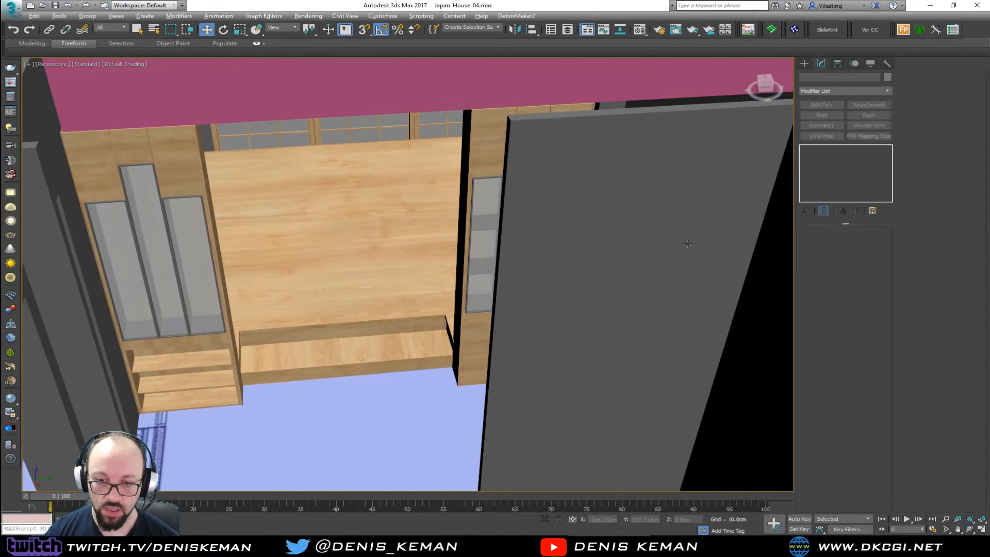
middle_click_drag(185, 378, 281, 380, "alt")
middle_click_drag(343, 290, 128, 351, "alt")
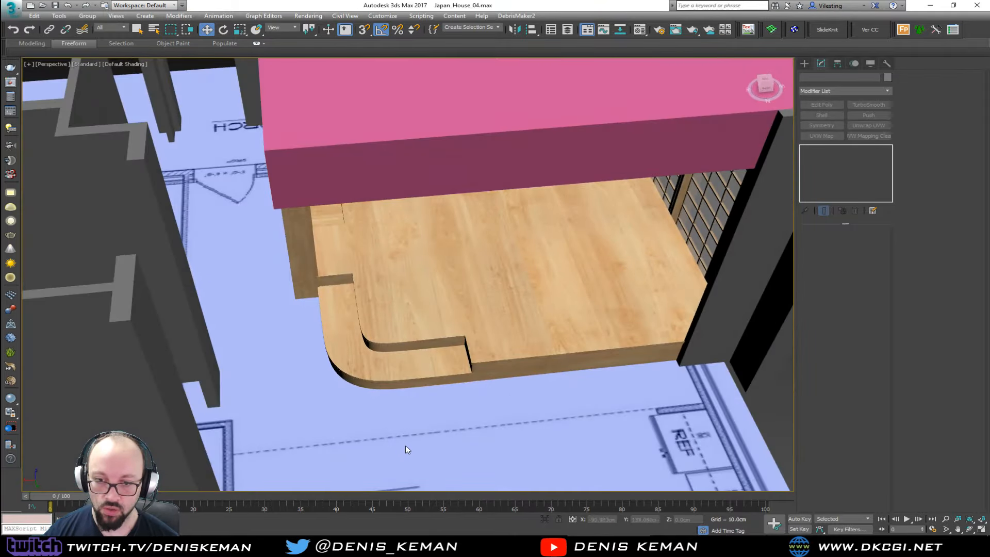
Move the six end vertices of the wall above Bath-2 back to about Y -35 cm, shortening the wall.
middle_click_drag(405, 449, 316, 317, "alt")
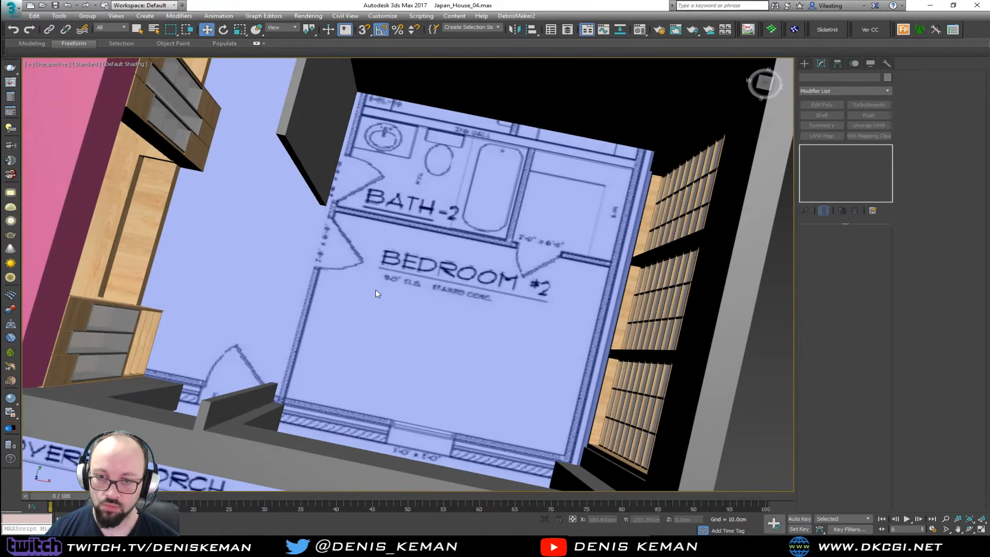
middle_click_drag(376, 290, 301, 277, "alt")
middle_click_drag(354, 215, 338, 304)
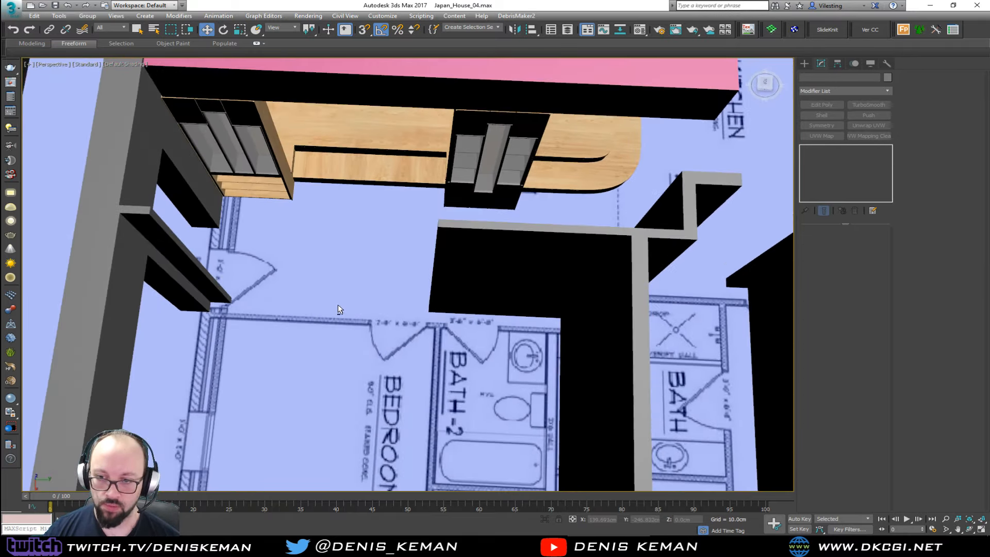
left_click(522, 308)
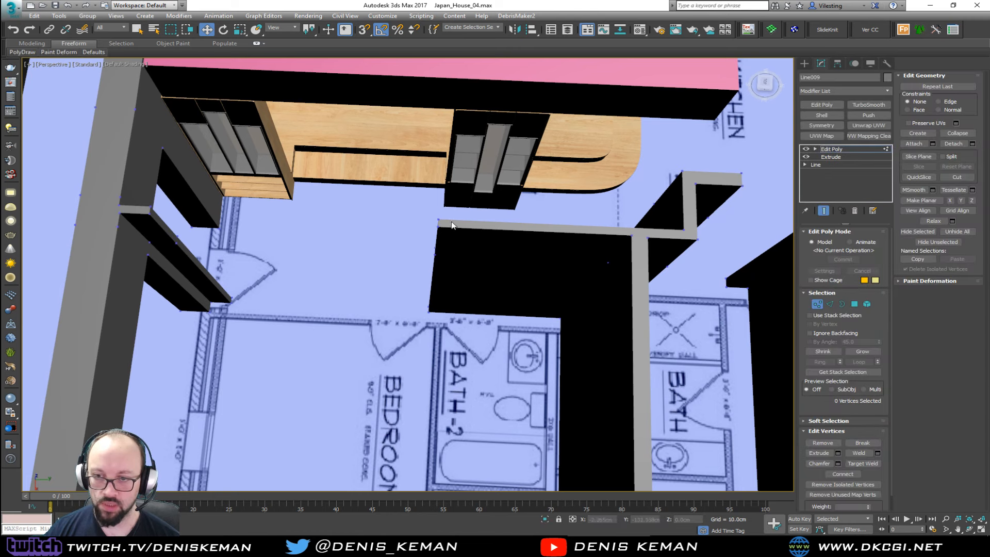
middle_click_drag(451, 222, 466, 264, "alt")
left_click_drag(465, 264, 404, 332)
middle_click_drag(459, 302, 383, 323)
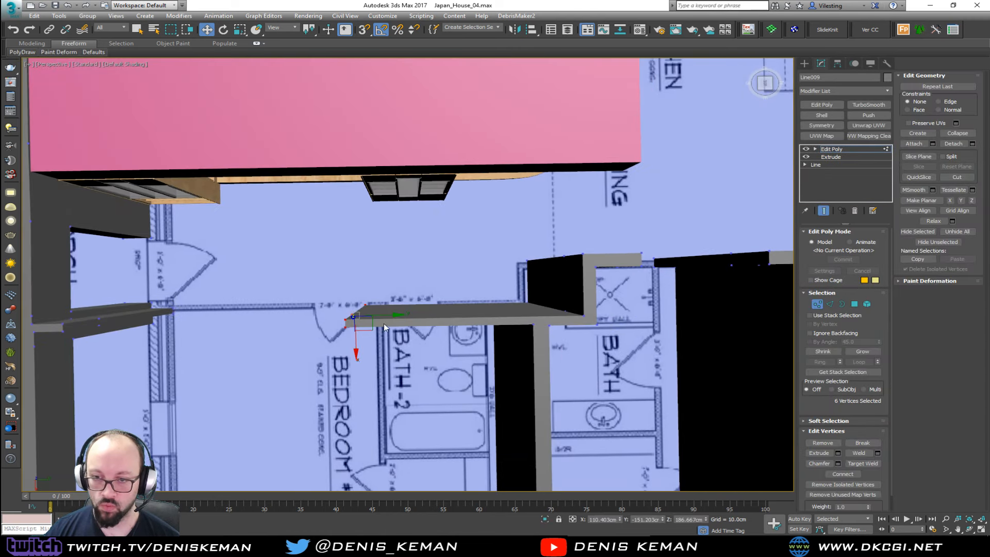
left_click_drag(384, 323, 520, 322)
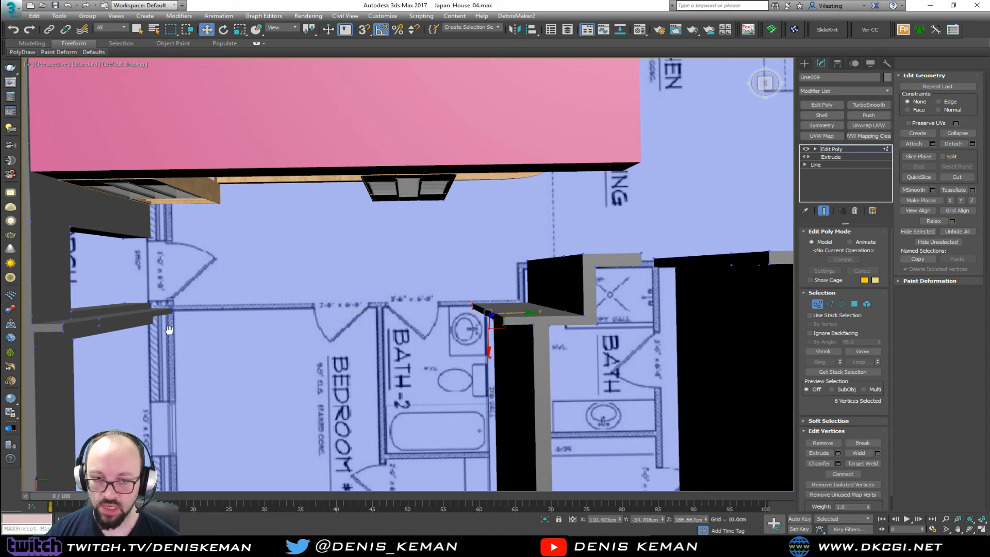
Extend the short stub wall by the covered porch along the Bedroom #2 line to about Y -299 cm.
middle_click_drag(168, 330, 404, 323)
left_click_drag(463, 281, 523, 313)
middle_click_drag(523, 313, 309, 285, "alt")
middle_click_drag(520, 377, 394, 385)
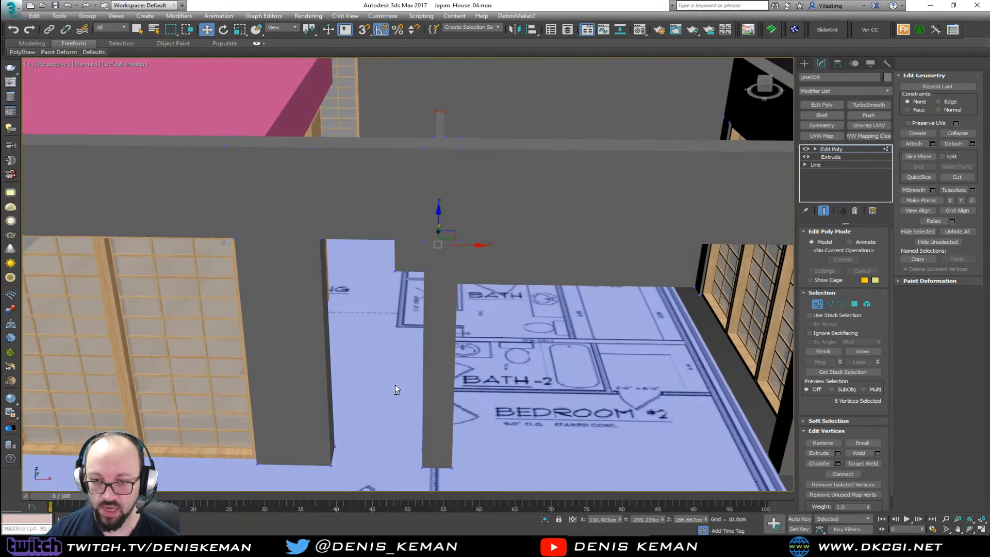
mouse_move(372, 439)
middle_mouse_down()
mouse_move(422, 388)
mouse_move(356, 450)
middle_mouse_up()
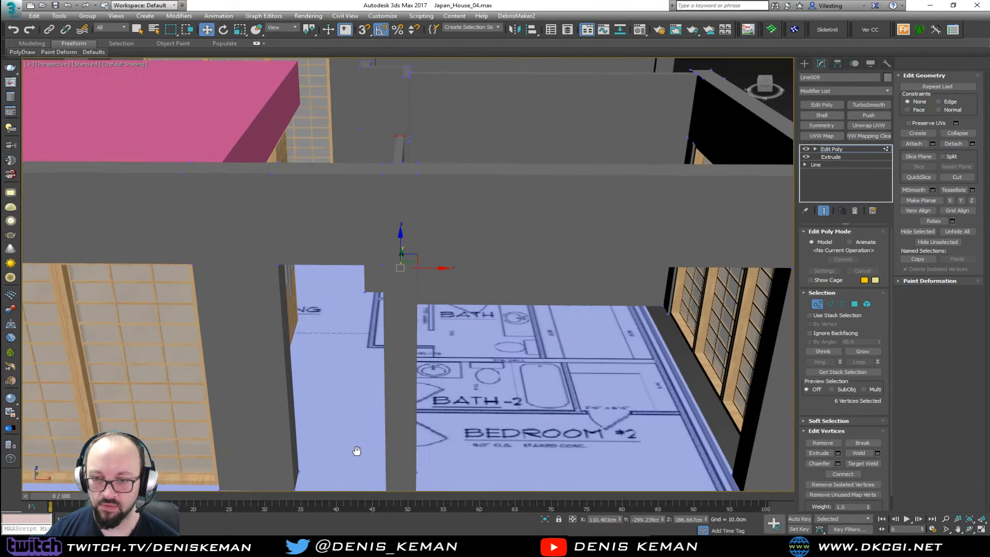
middle_click_drag(388, 403, 489, 391, "alt")
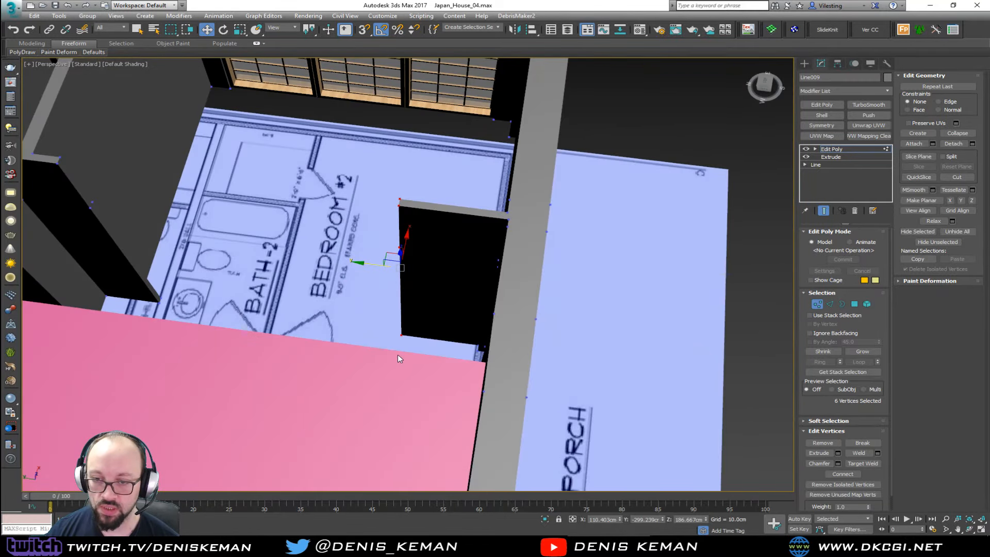
middle_click_drag(397, 356, 216, 350, "alt")
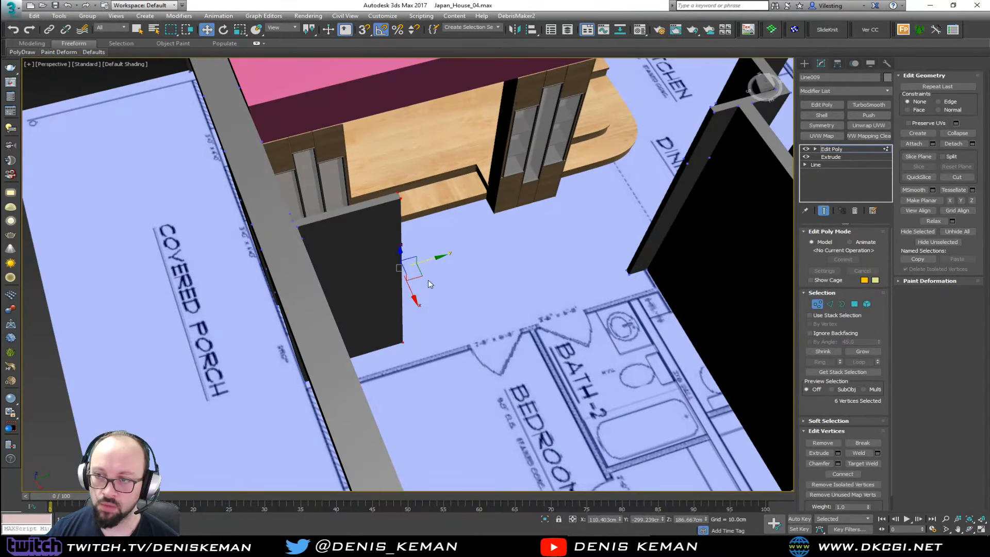
middle_click_drag(428, 284, 356, 309, "alt")
Bridge the upper end polygons of the two facing walls with a header above the opening and clear the selection.
key("4")
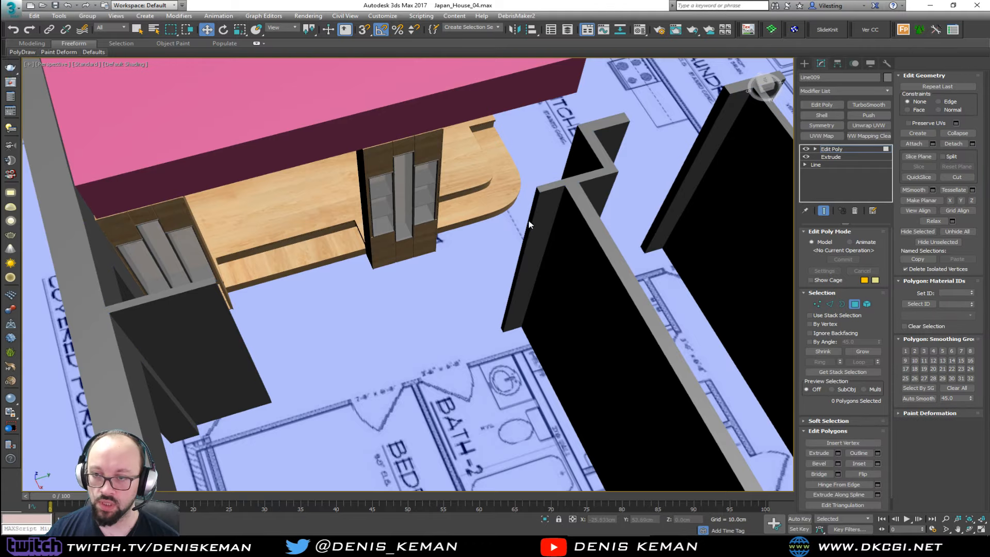
left_click(529, 223)
middle_click_drag(529, 223, 355, 250, "alt")
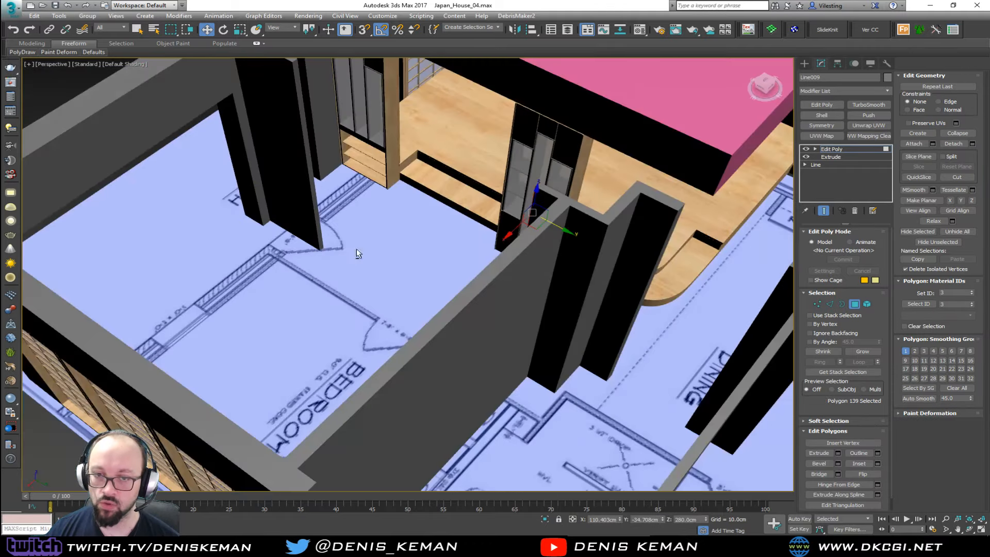
left_click(300, 97, "ctrl")
middle_click_drag(300, 96, 220, 218)
key("F4")
middle_click_drag(364, 268, 279, 219, "alt")
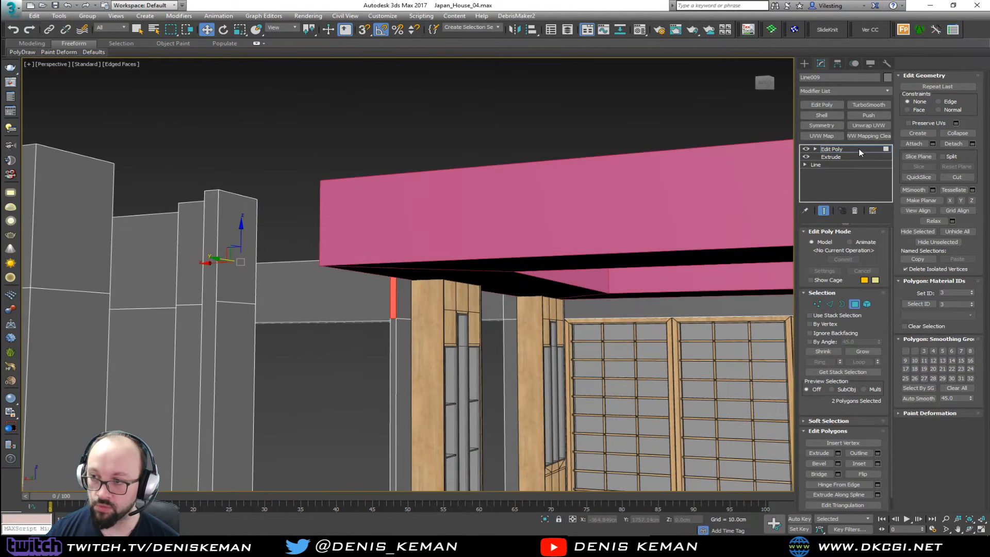
left_click(818, 473)
middle_click_drag(515, 289, 391, 250, "alt")
left_click(853, 304)
left_click(518, 410)
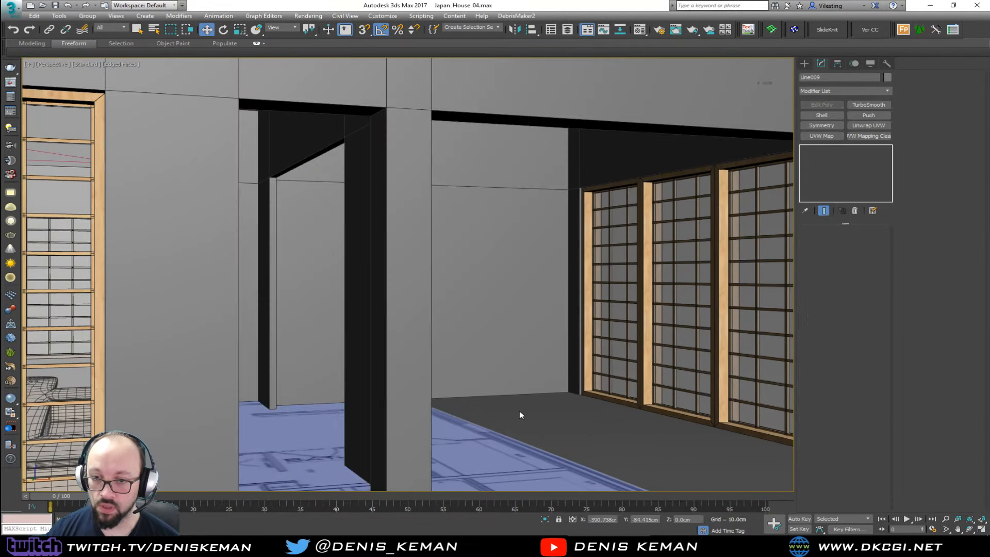
key("F4")
Examine the wall layout around the living area, Bedroom #2 and Bath-2 against the floor plan.
middle_click_drag(326, 251, 543, 285)
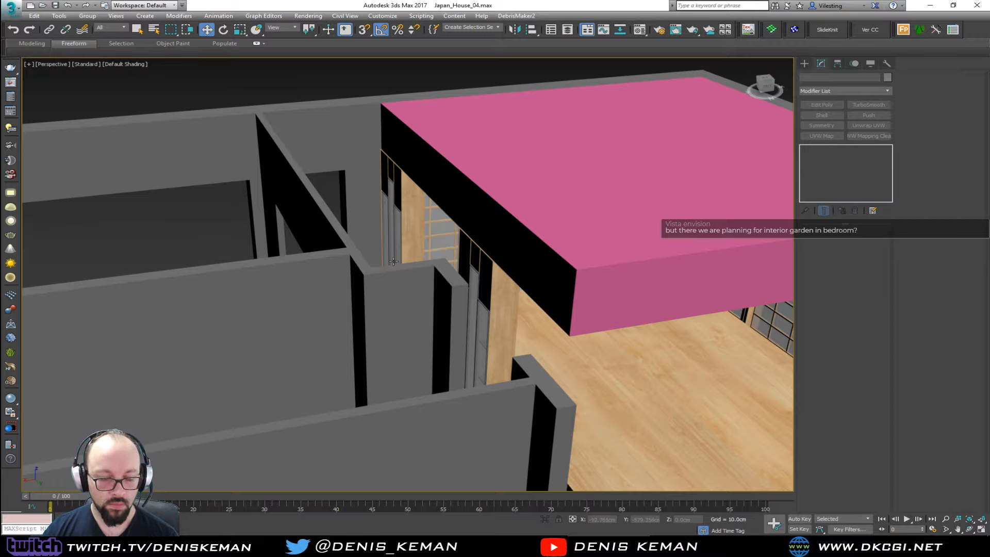
middle_click_drag(394, 261, 475, 153)
scroll(499, 261, "down", 4)
middle_click_drag(484, 304, 460, 280, "alt")
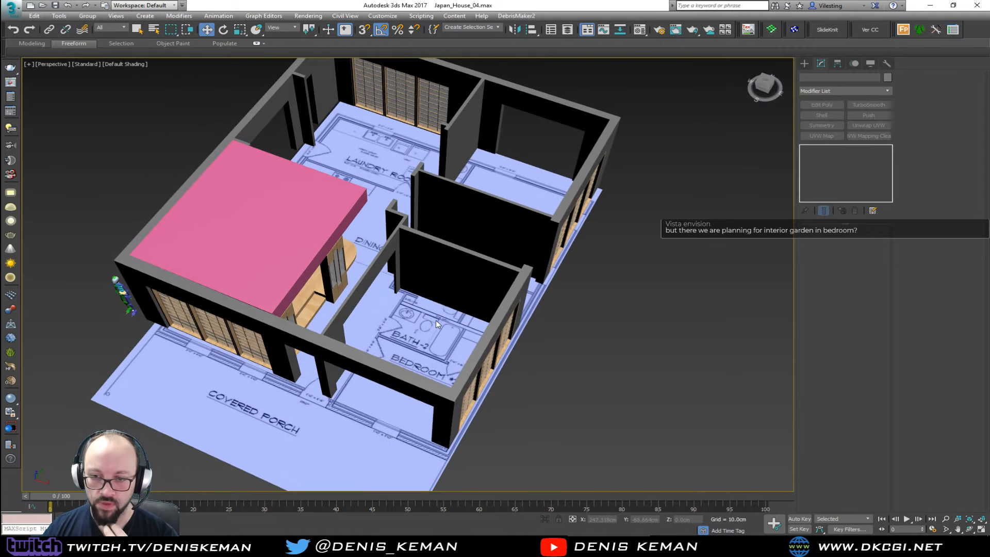
scroll(430, 332, "up", 3)
middle_click_drag(430, 333, 382, 339, "alt")
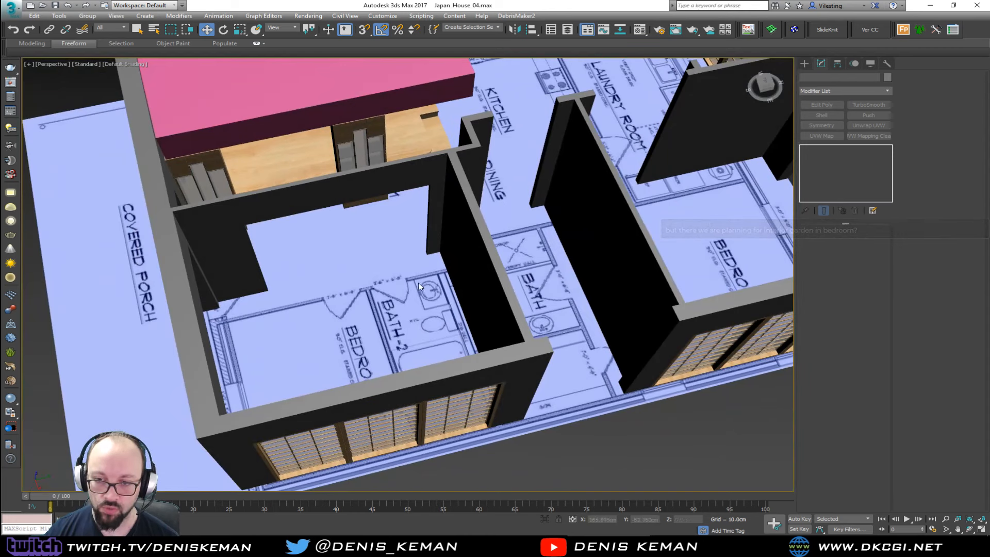
middle_click_drag(418, 287, 436, 270, "alt")
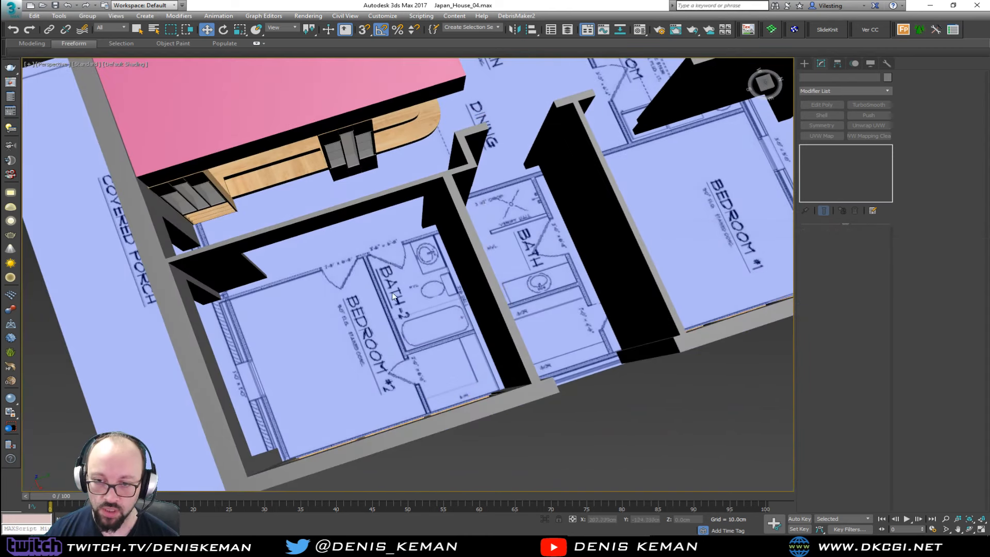
Narrow the opening under the header by moving its six Bath-2 side vertices to about Y -130 cm, then deselect the walls.
left_click(424, 215)
middle_click_drag(424, 243, 450, 308, "alt")
key("1")
key("F3")
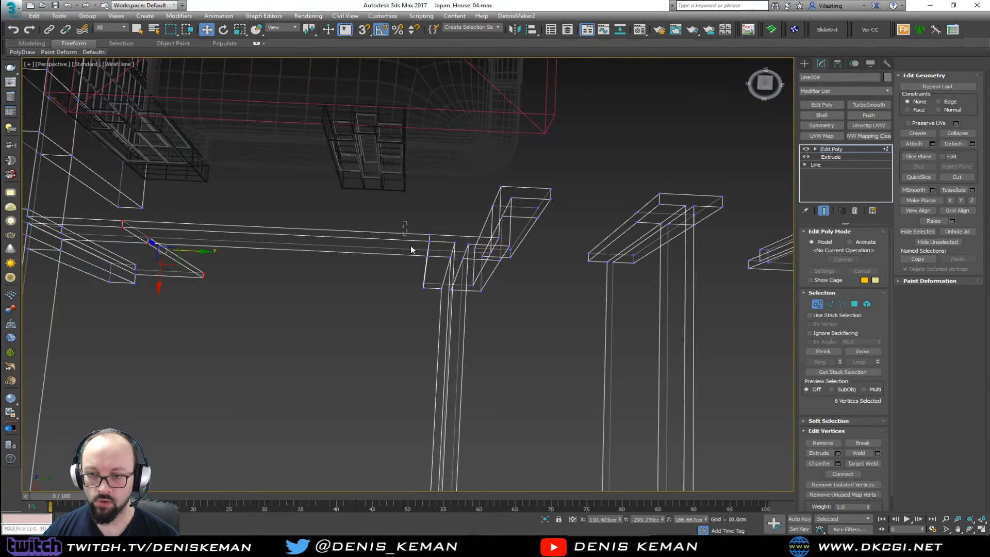
left_click_drag(435, 314, 435, 314)
key("F3")
left_click_drag(447, 263, 353, 272)
middle_click_drag(305, 273, 510, 309)
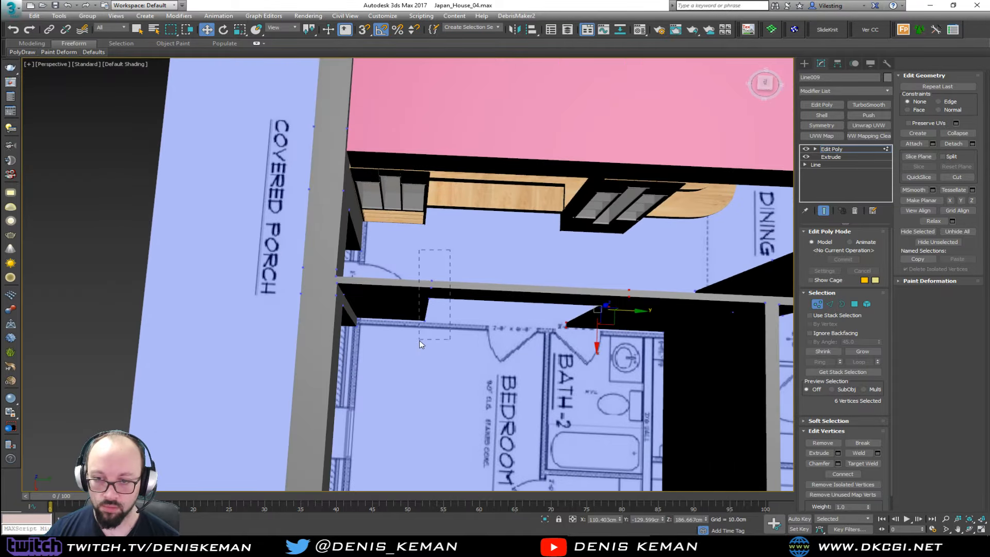
middle_click_drag(419, 340, 810, 297, "alt")
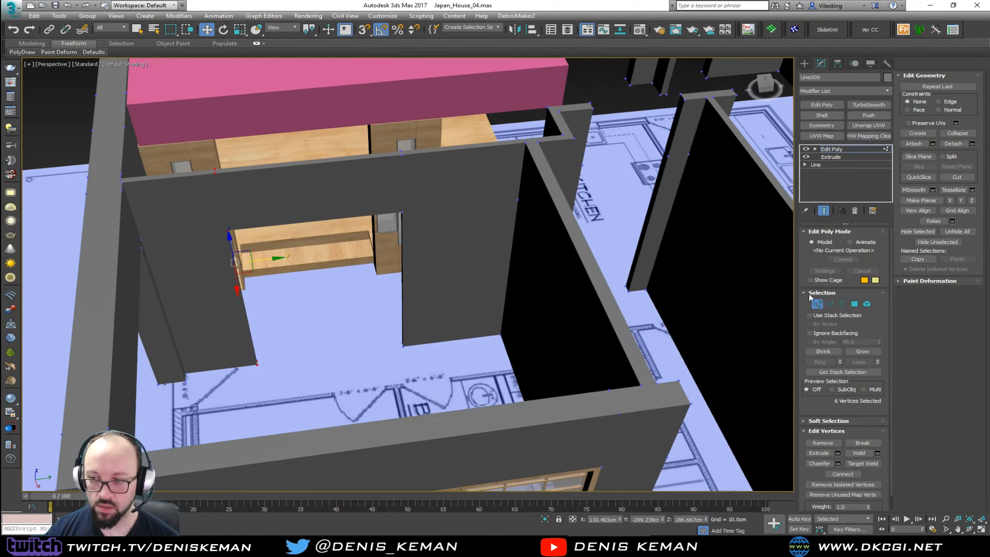
left_click(823, 304)
left_click(463, 376)
Change the object color of the pink recessed ceiling over the living room platform to grey.
middle_click_drag(463, 377, 478, 309, "alt")
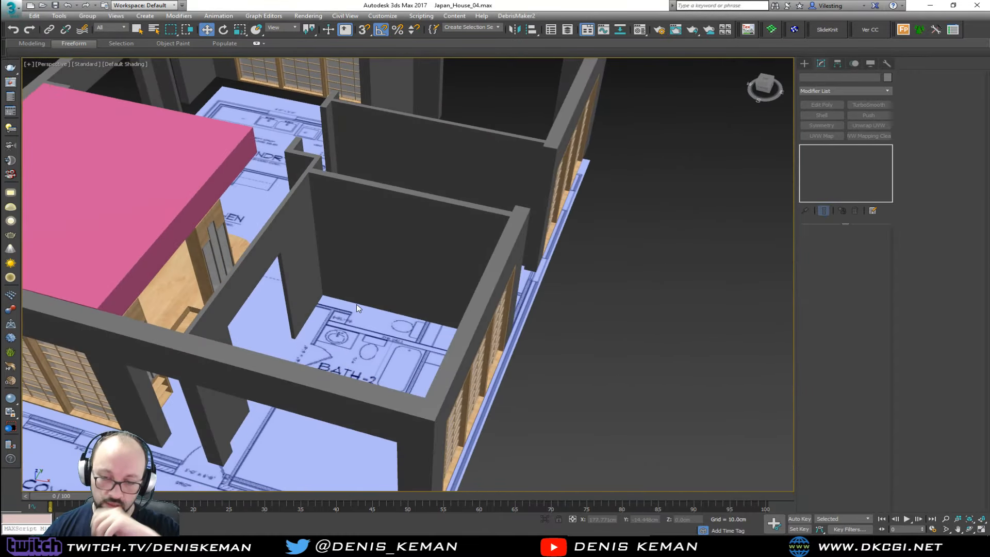
middle_click_drag(298, 249, 475, 295)
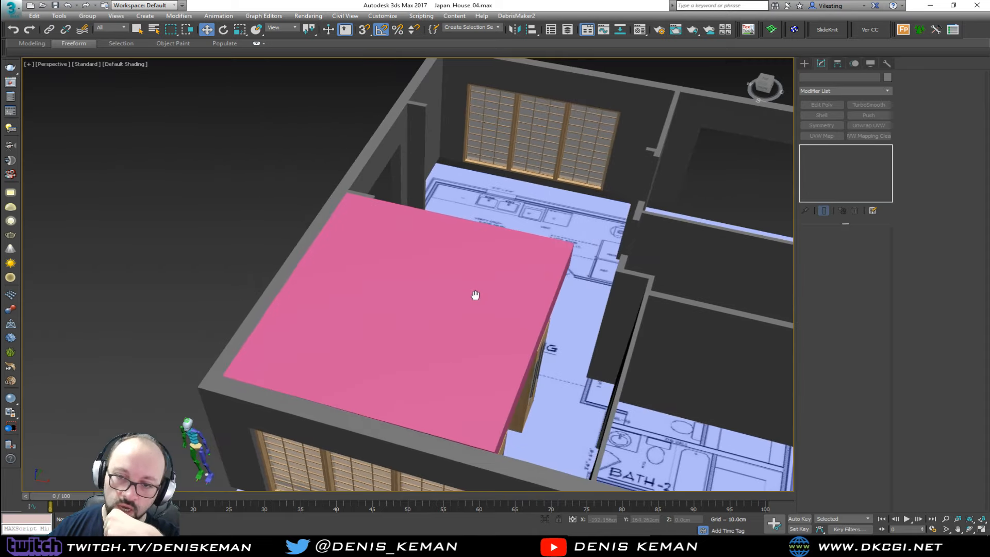
left_click(415, 311)
middle_click_drag(425, 332, 296, 307, "alt")
scroll(357, 356, "up", 3)
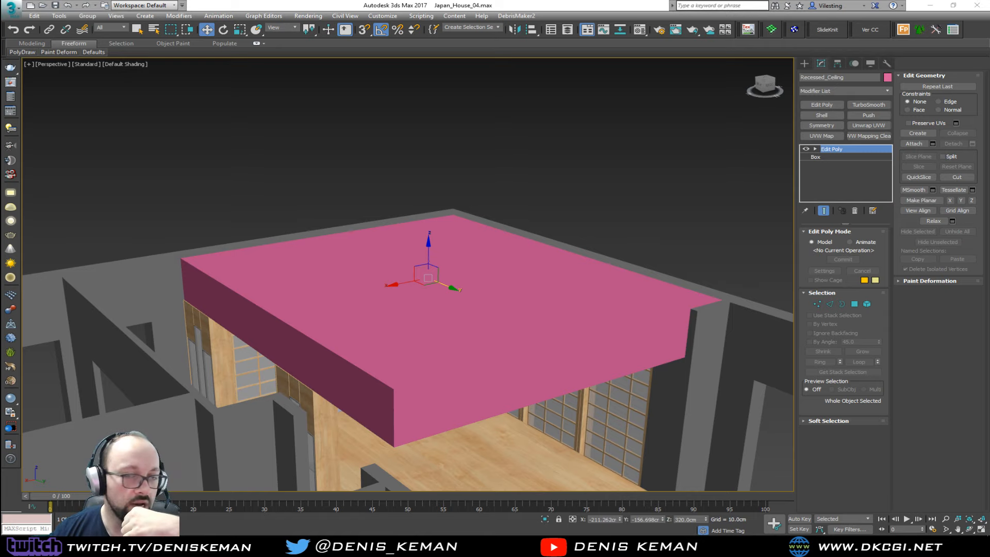
mouse_move(403, 349)
middle_mouse_down("alt")
mouse_move(310, 338)
mouse_move(283, 320)
mouse_move(277, 265)
mouse_move(365, 210)
mouse_move(361, 238)
mouse_move(357, 213)
mouse_move(363, 227)
middle_mouse_up("alt")
scroll(361, 238, "up", 3)
scroll(363, 230, "down", 2)
key("F4")
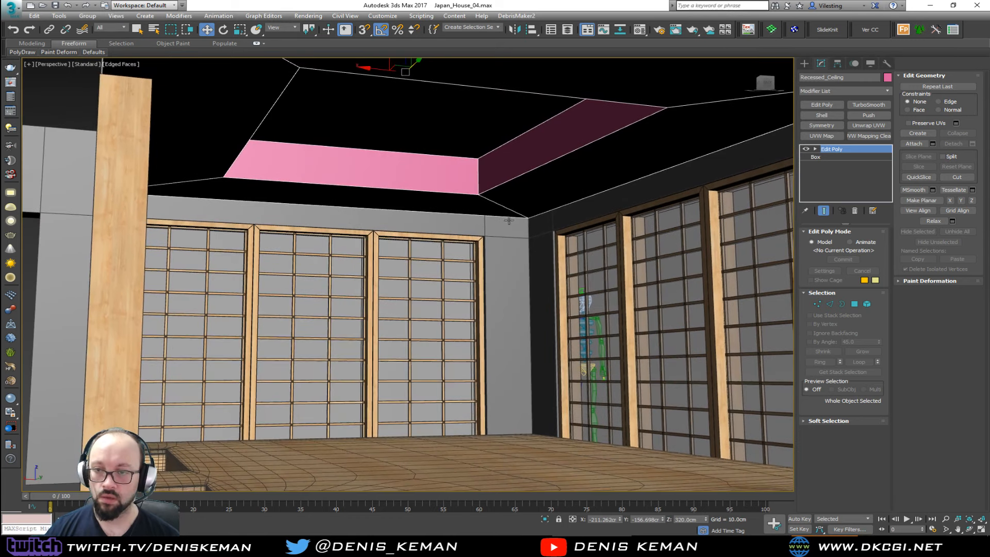
left_click(887, 76)
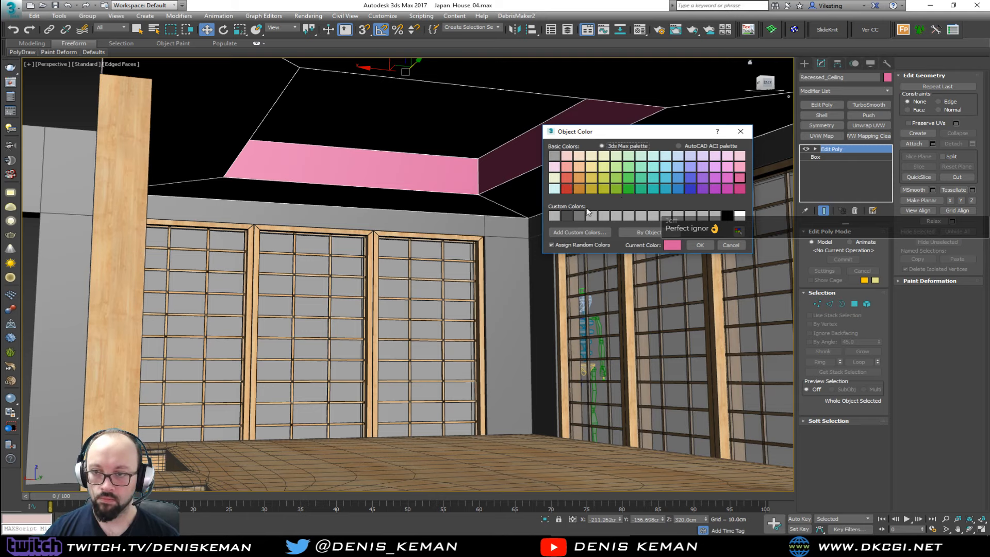
left_click(699, 245)
Check the recessed ceiling in wireframe and shaded display, deselect it and review the house from outside.
middle_click_drag(502, 193, 483, 226, "alt")
key("F3")
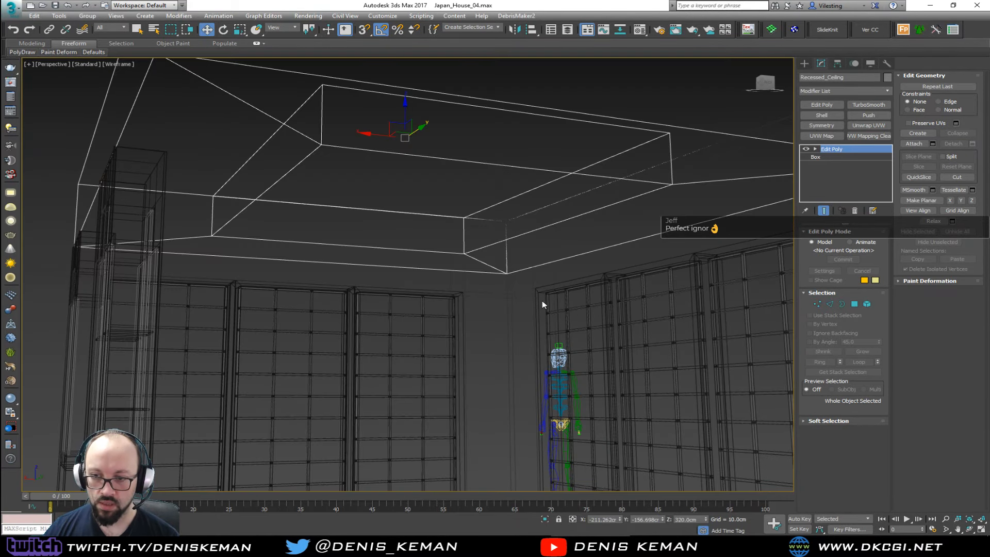
left_click(524, 284)
key("F3")
middle_click_drag(501, 298, 478, 264)
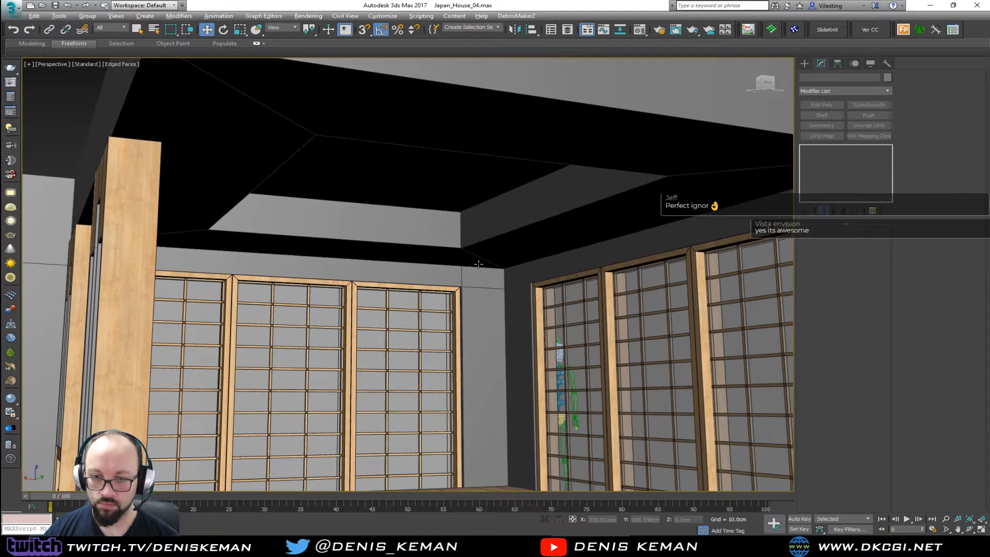
scroll(479, 264, "down", 5)
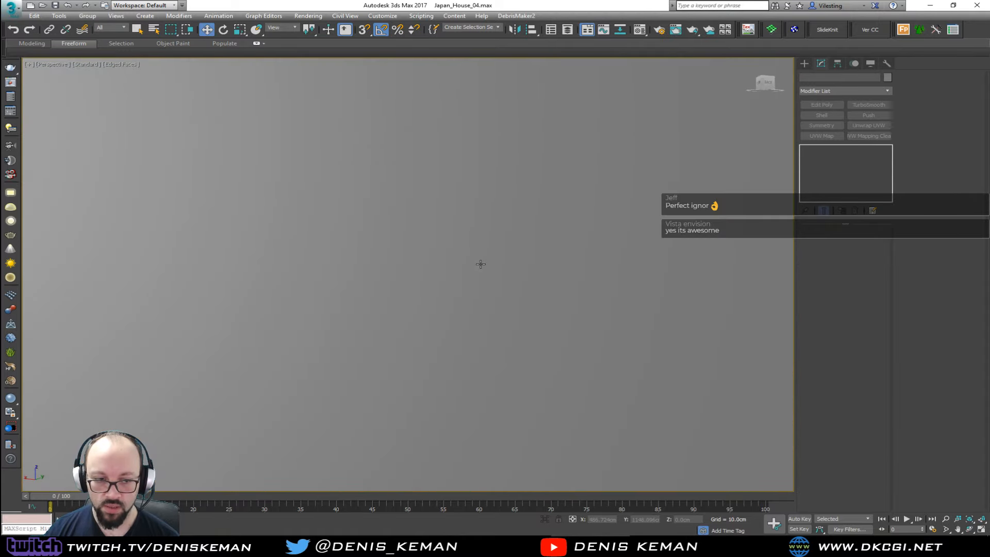
scroll(481, 263, "down", 3)
middle_click_drag(483, 272, 326, 169, "alt")
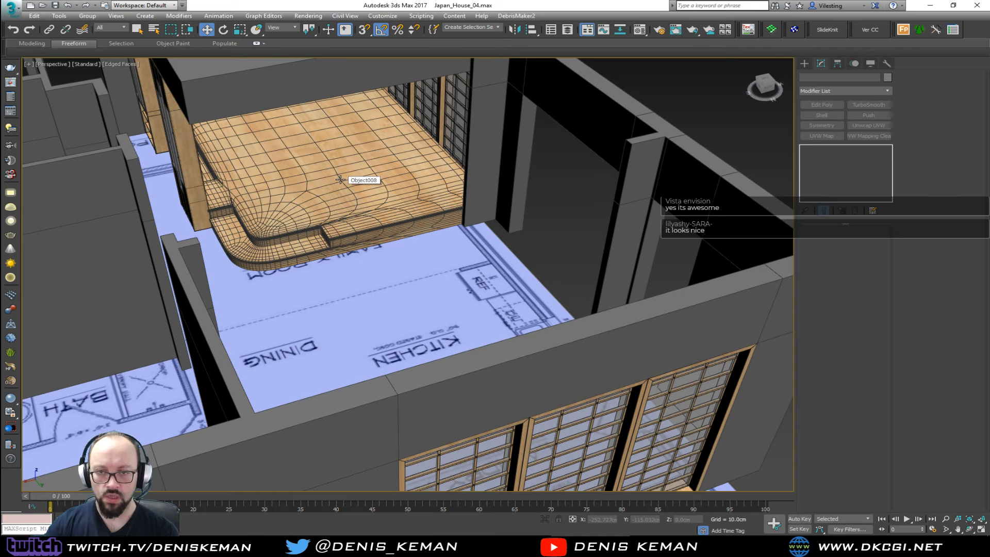
Switch to shading without edges and study the kitchen and laundry room layout on the floor plan.
scroll(340, 180, "up", 4)
key("F4")
mouse_move(340, 159)
middle_mouse_down()
mouse_move(366, 283)
mouse_move(367, 262)
mouse_move(440, 252)
mouse_move(622, 338)
mouse_move(282, 290)
middle_mouse_up()
scroll(282, 286, "down", 3)
mouse_move(345, 283)
middle_mouse_down("alt")
mouse_move(369, 286)
mouse_move(352, 293)
middle_mouse_up("alt")
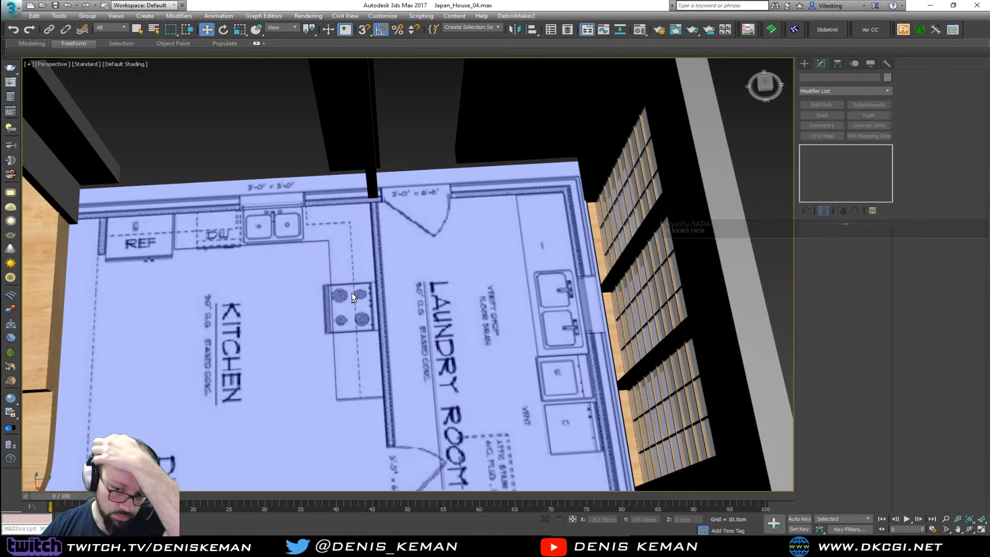
scroll(352, 293, "down", 2)
middle_click_drag(341, 308, 487, 243)
scroll(519, 289, "up", 1)
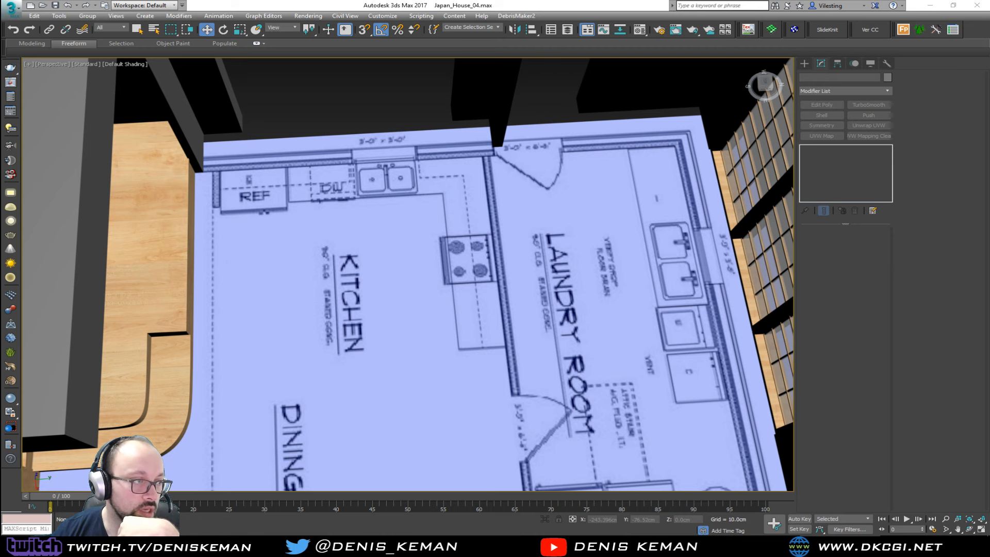
Bring up the Kitchen_Idea photo in Windows Photo Viewer, study it enlarged and move its window off the model.
left_click_drag(229, 86, 596, 51)
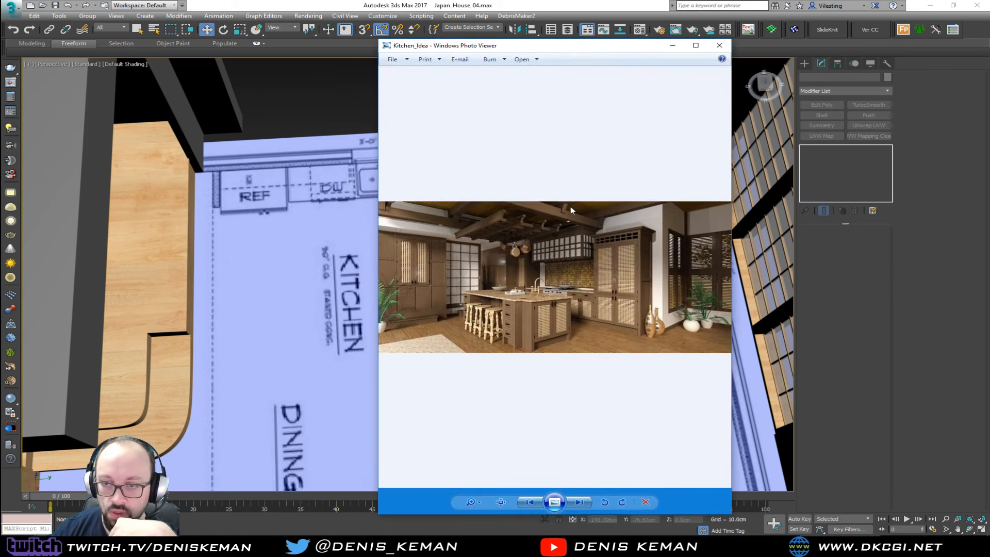
scroll(549, 308, "up", 3)
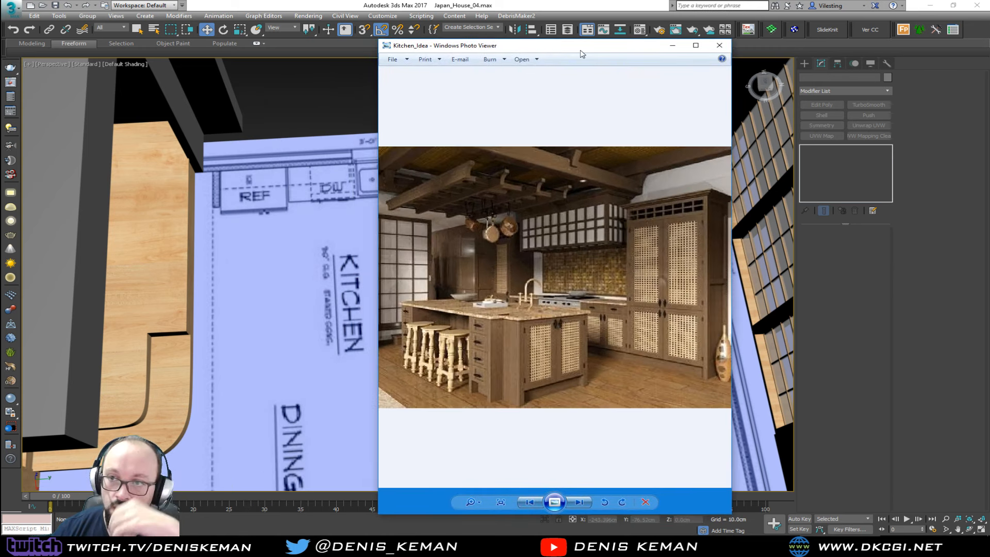
double_click(580, 50)
scroll(458, 276, "up", 2)
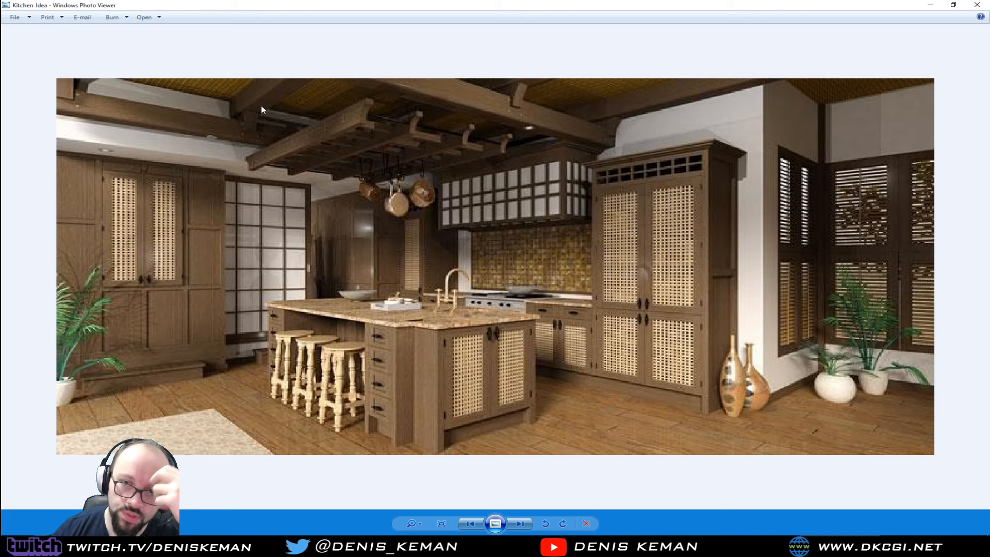
left_click_drag(445, 6, 989, 36)
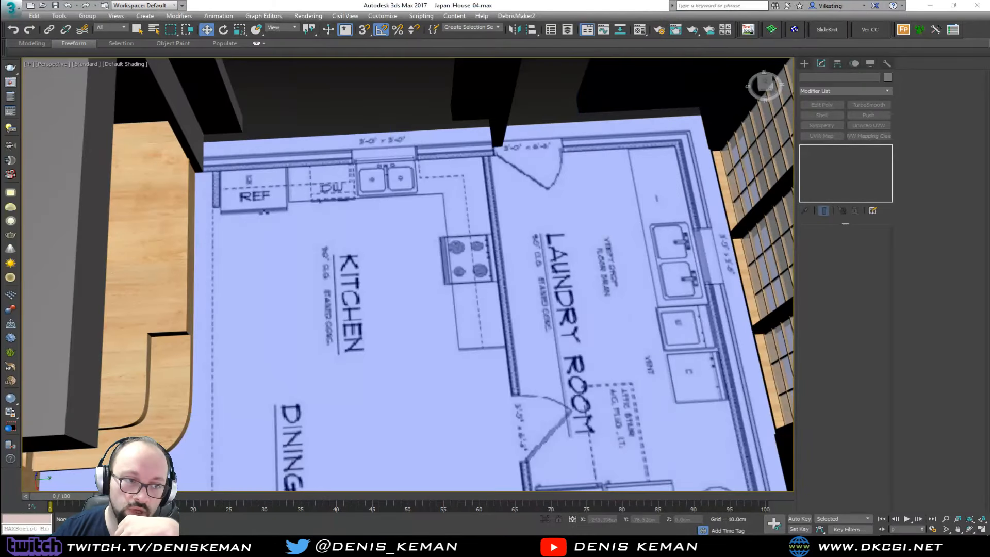
Bring the Kitchen_Idea photo back over the house model and examine its ceiling beams, hanging pot rack, island and cabinets.
middle_click_drag(445, 248, 531, 311)
middle_click_drag(439, 273, 371, 193, "alt")
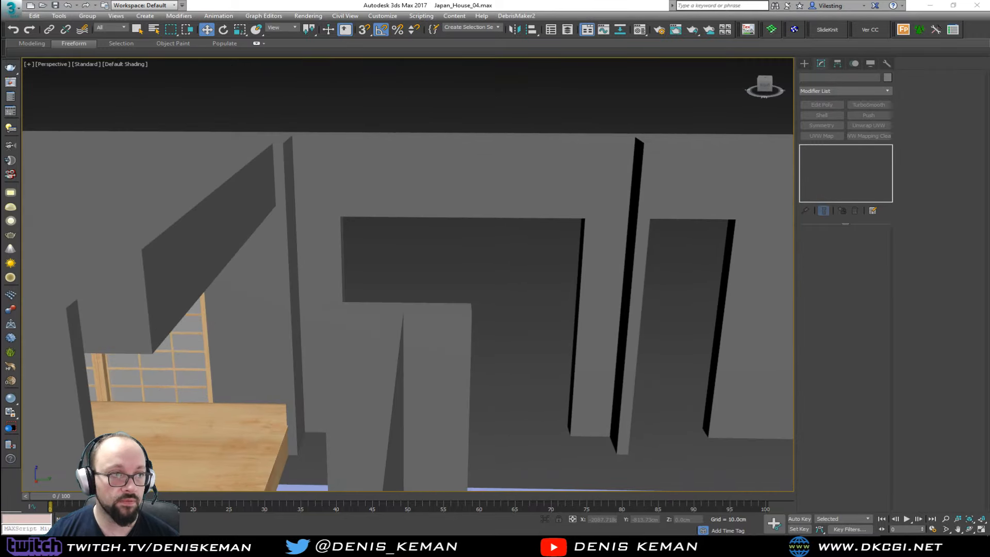
left_click_drag(989, 76, 621, 75)
left_click_drag(469, 168, 445, 248)
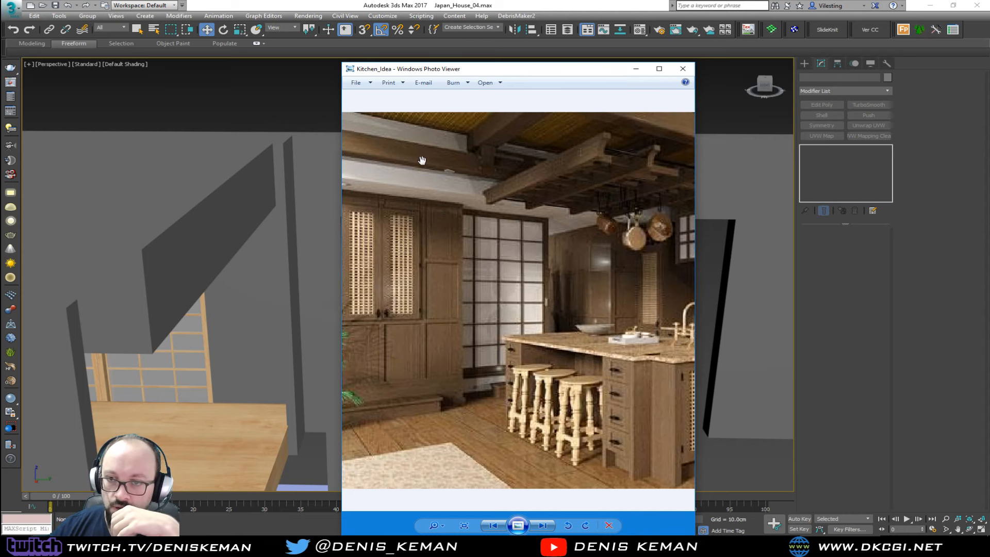
left_click_drag(568, 188, 490, 193)
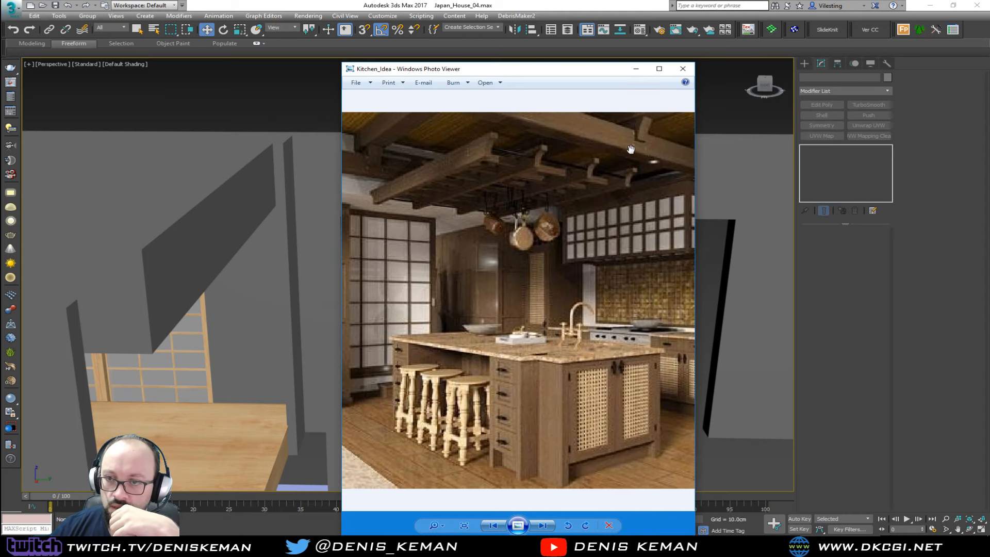
left_click_drag(673, 166, 527, 181)
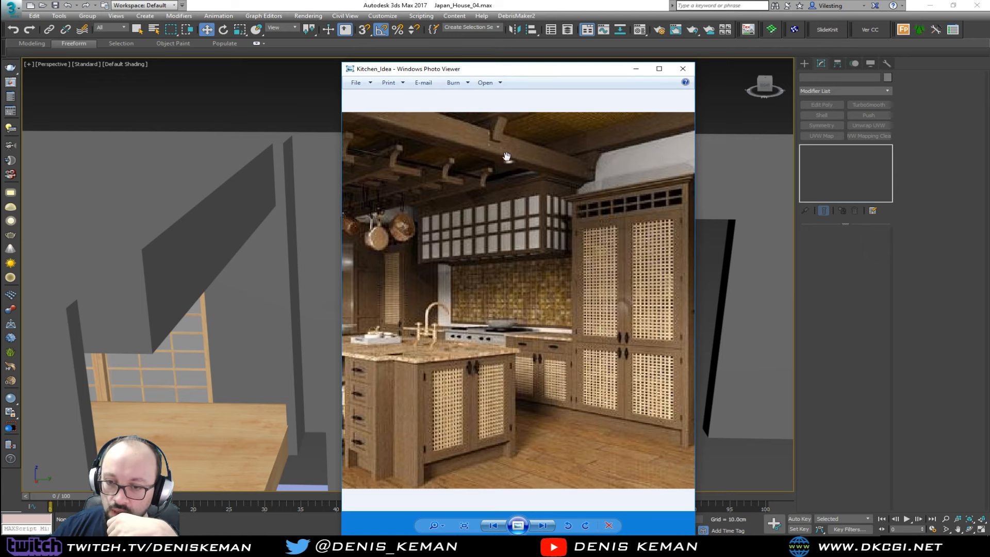
left_click_drag(425, 146, 571, 185)
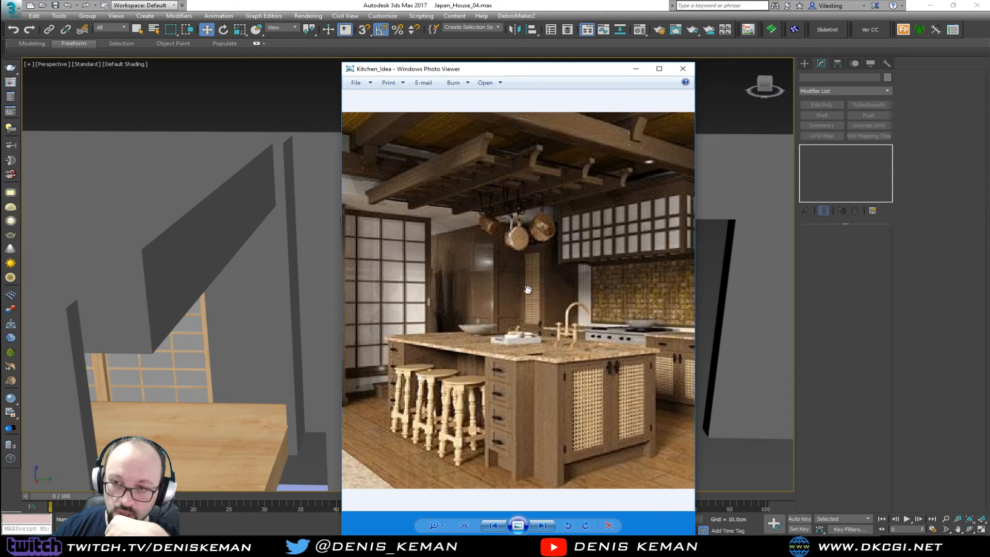
Reposition the Kitchen_Idea photo window and study the stove area and tall woven-front cabinet enlarged, ending on the wider kitchen view.
left_click_drag(535, 73, 0, 109)
left_click_drag(1, 31, 508, 54)
left_click_drag(547, 245, 405, 240)
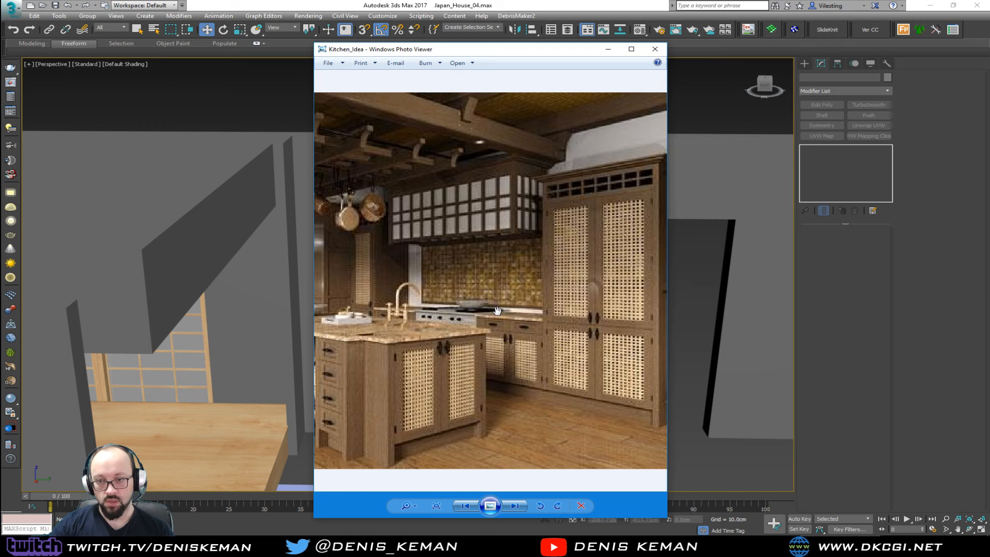
left_click_drag(491, 319, 435, 319)
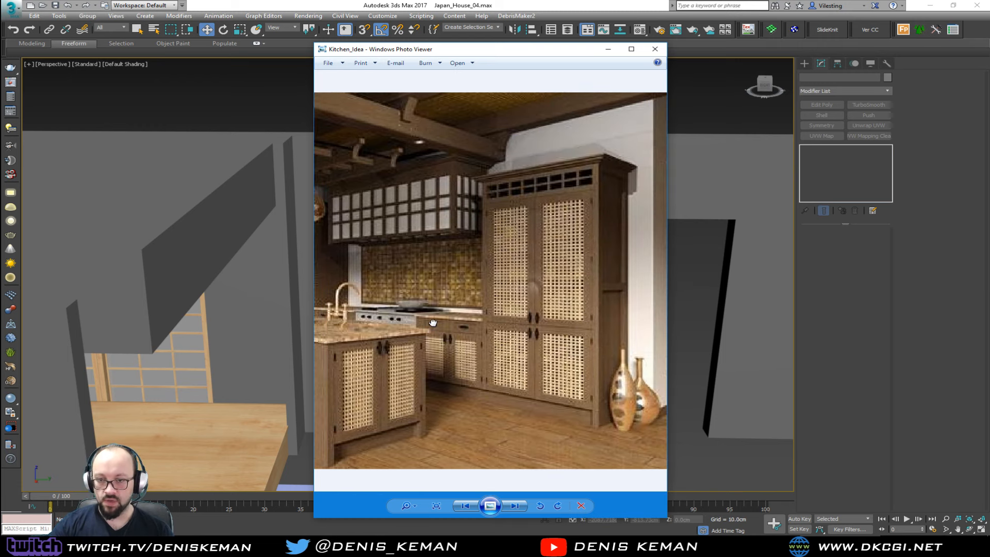
scroll(572, 227, "up", 2)
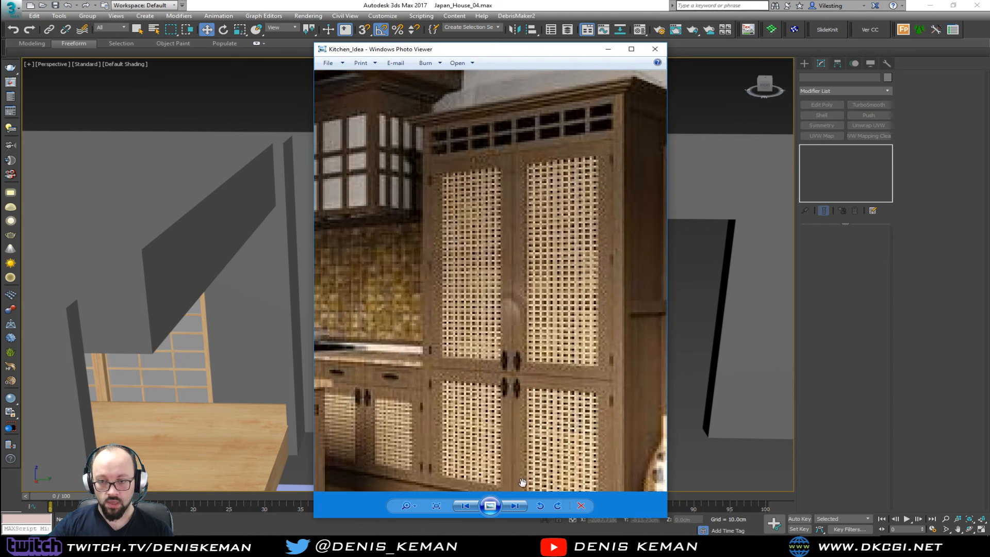
left_click_drag(370, 422, 668, 287)
scroll(411, 341, "down", 5)
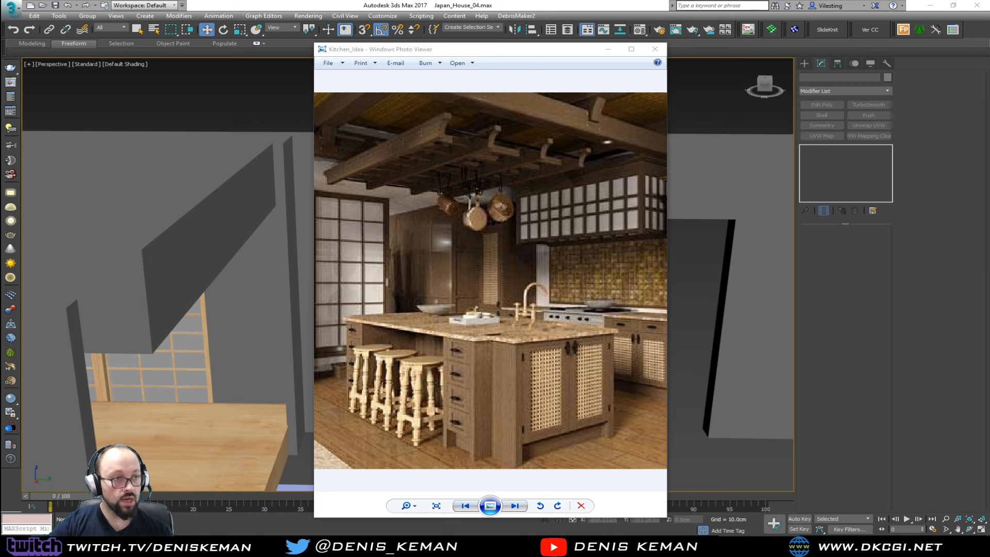
Bring the Discord window over the model to look at the interior reference images in the streaming_related channel.
left_click_drag(0, 54, 409, 63)
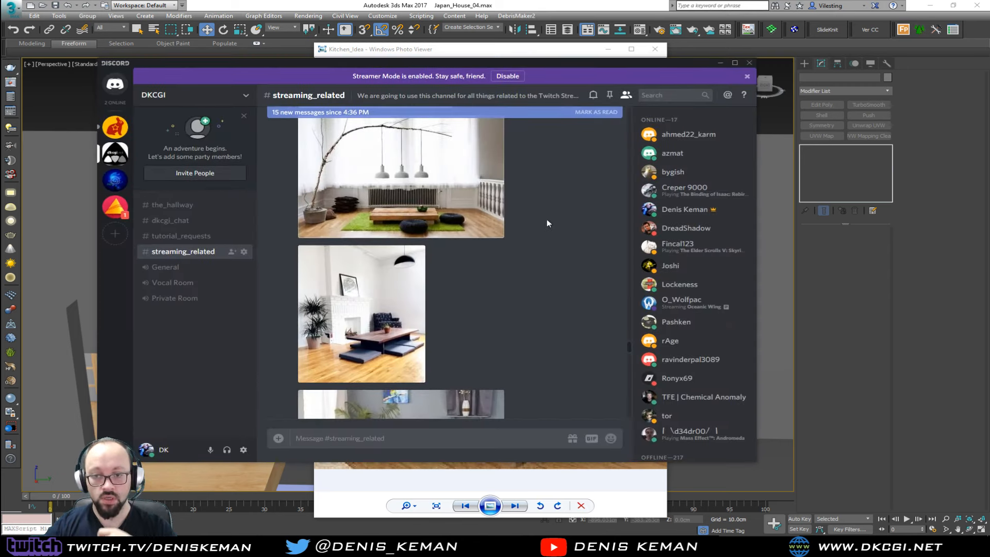
Review the posted Japanese furniture and room reference images in the streaming_related channel, and move the reference windows out of the modelling view.
scroll(524, 332, "down", 10)
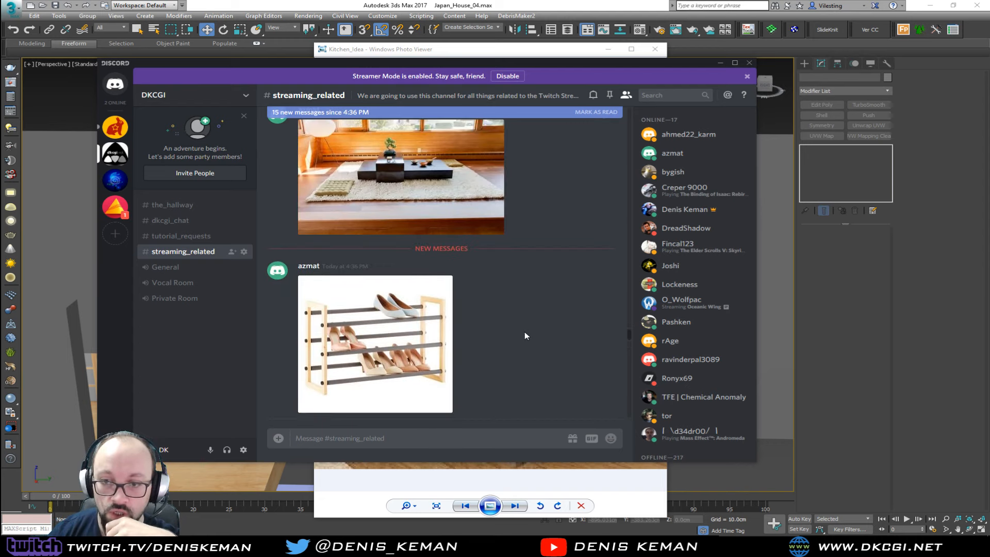
scroll(524, 332, "down", 12)
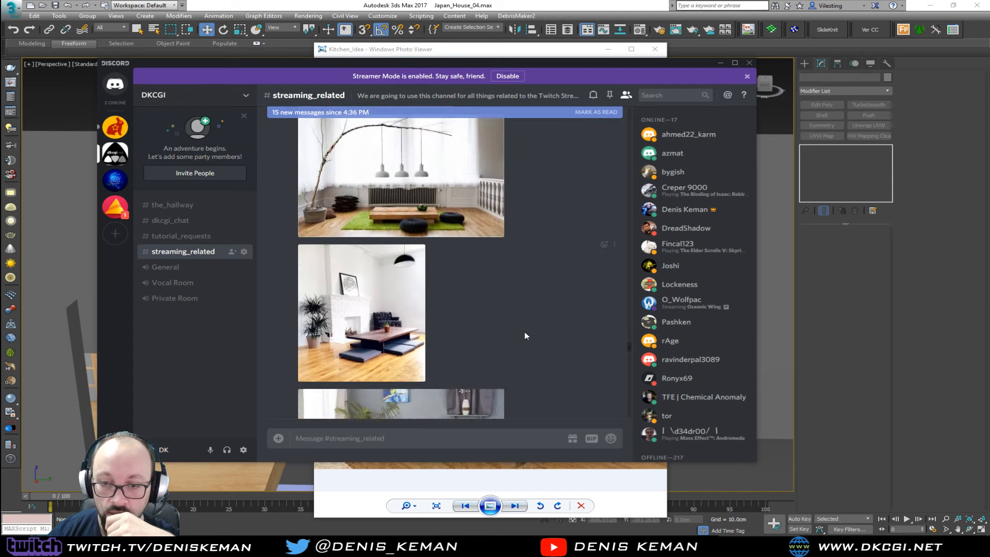
scroll(525, 333, "down", 5)
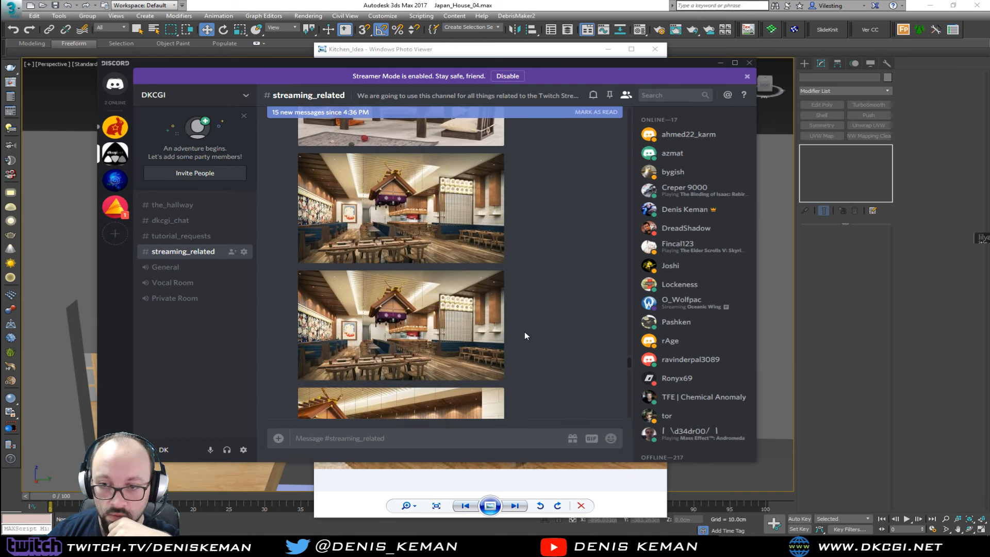
scroll(524, 332, "down", 3)
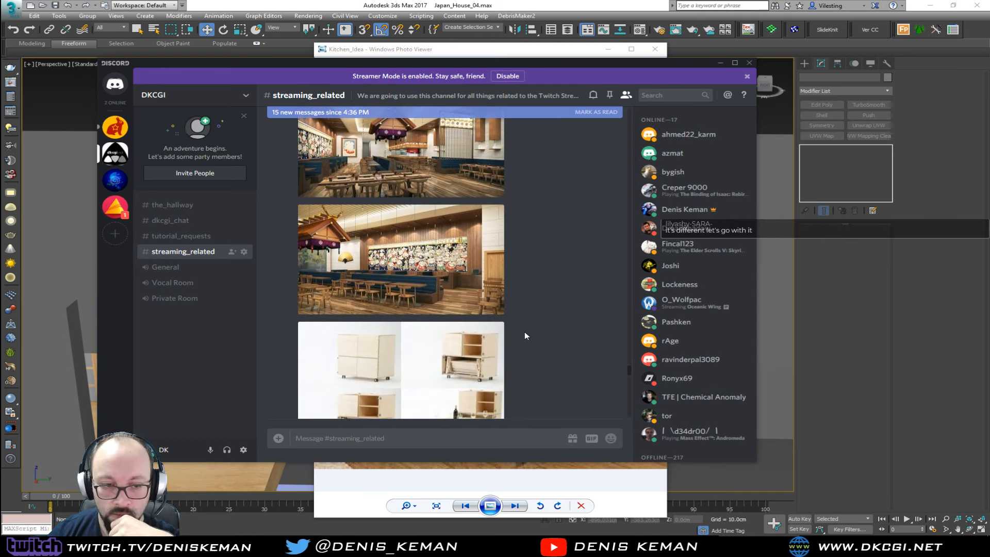
scroll(524, 336, "down", 1)
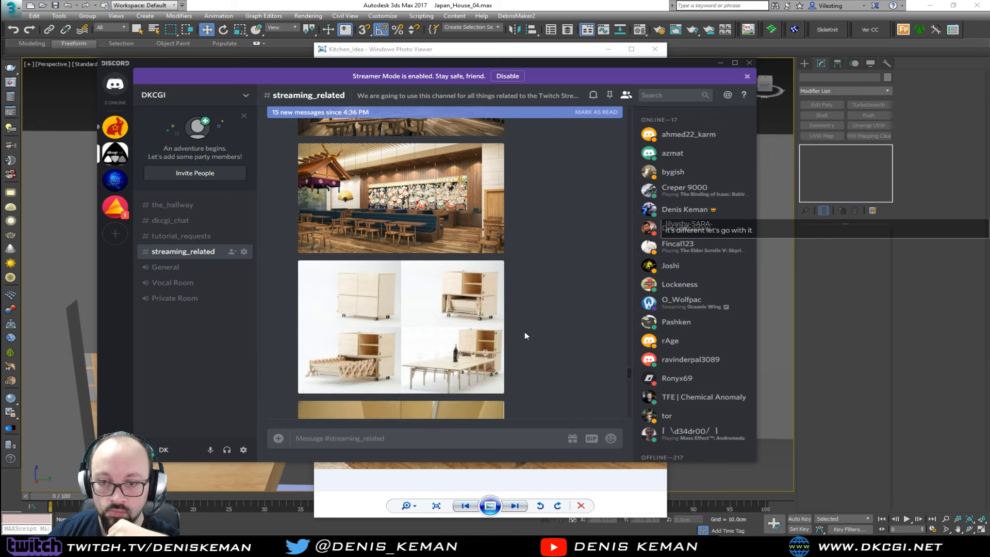
scroll(524, 336, "down", 4)
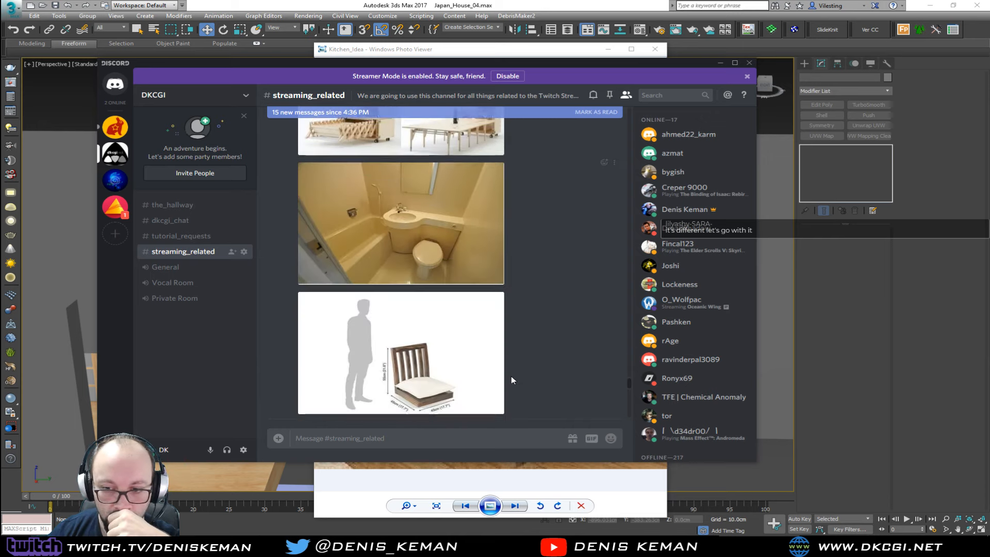
scroll(537, 295, "down", 8)
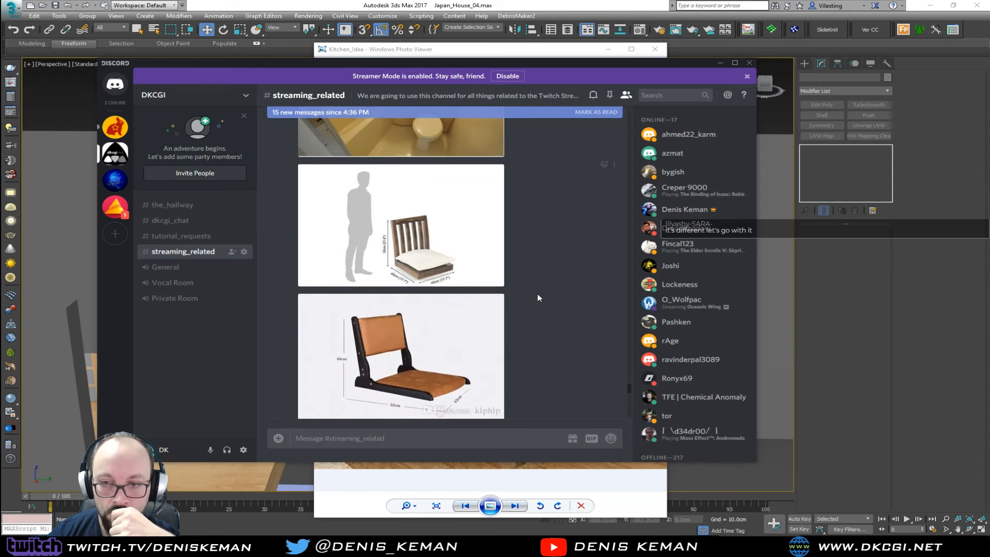
scroll(537, 293, "up", 3)
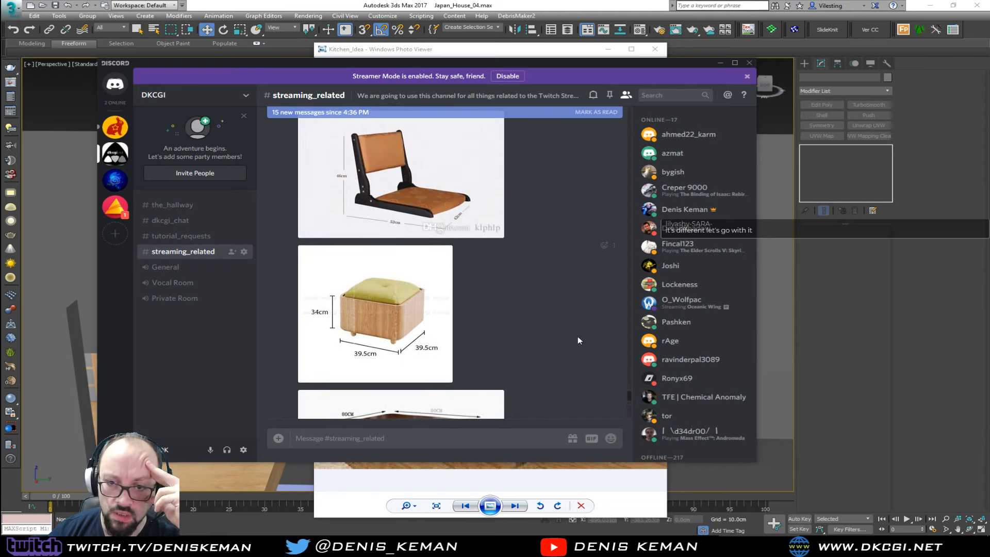
scroll(577, 337, "down", 3)
scroll(577, 340, "down", 4)
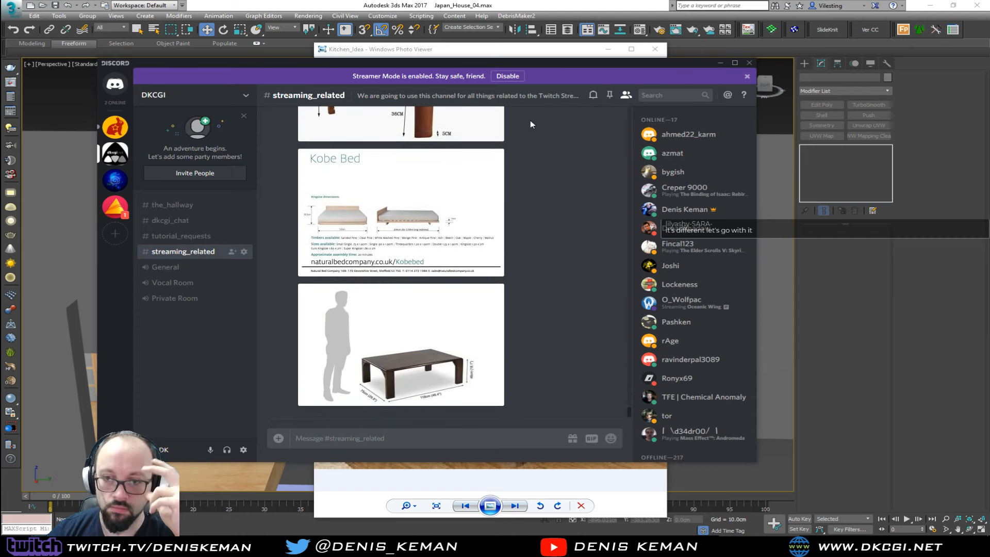
left_click_drag(563, 65, 989, 70)
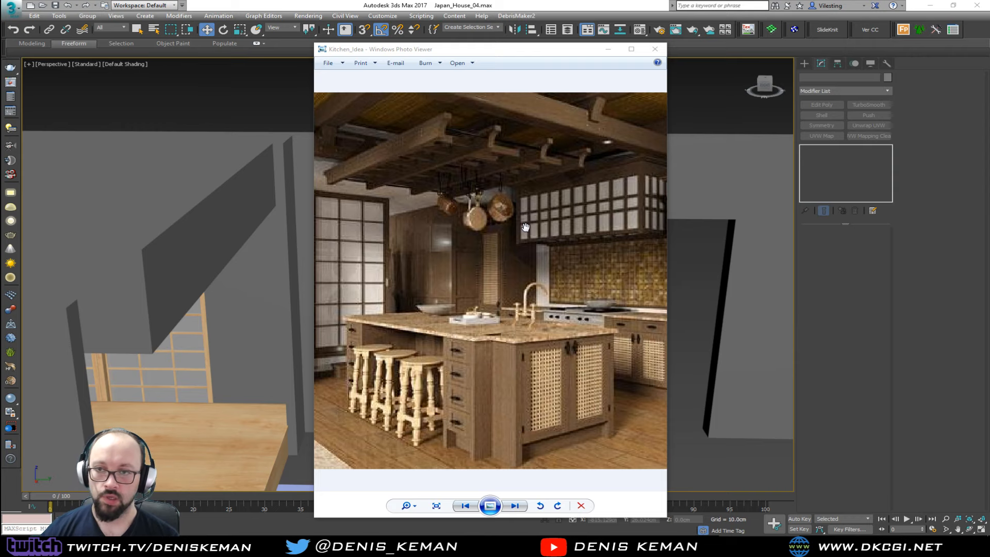
left_click_drag(518, 56, 989, 93)
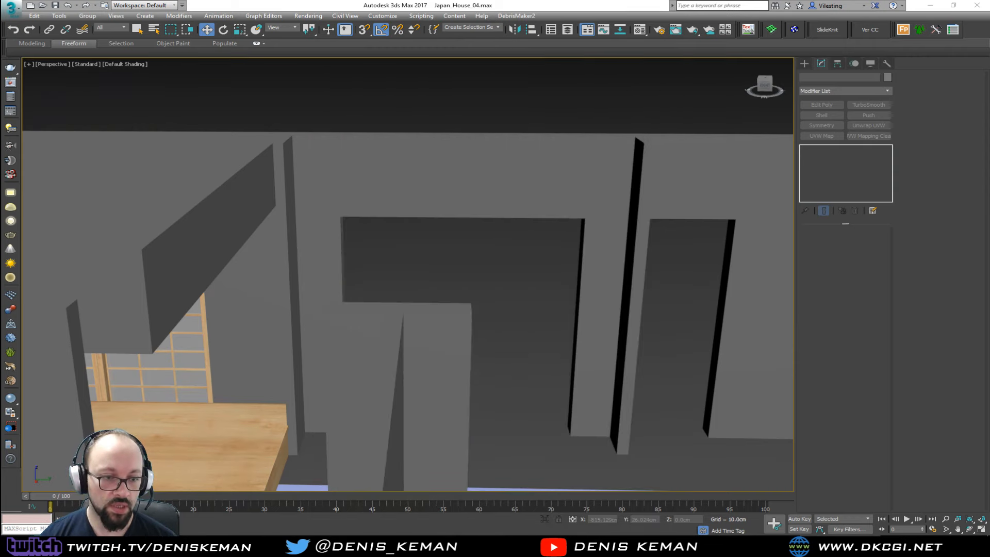
With edged faces shown, bridge the two upper end faces of the house walls to form a header between the laundry room and kitchen.
scroll(454, 327, "down", 2)
middle_click_drag(454, 327, 390, 346)
middle_click_drag(539, 354, 441, 306, "alt")
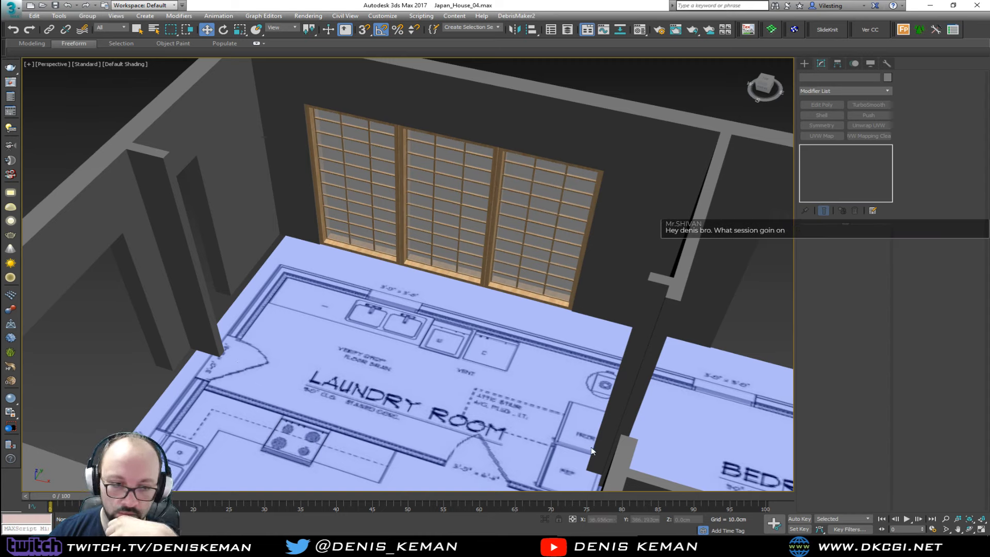
left_click(214, 331)
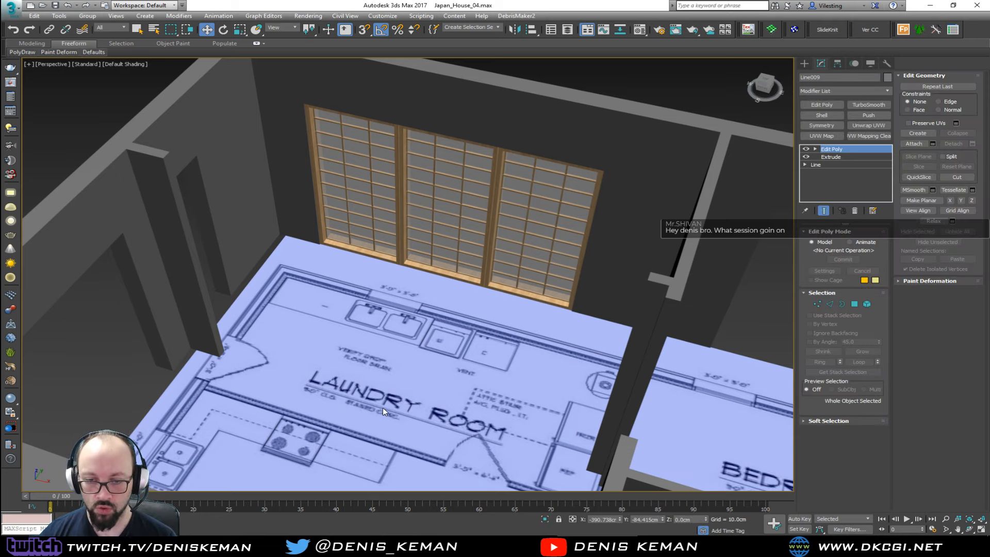
middle_click_drag(354, 391, 312, 395, "alt")
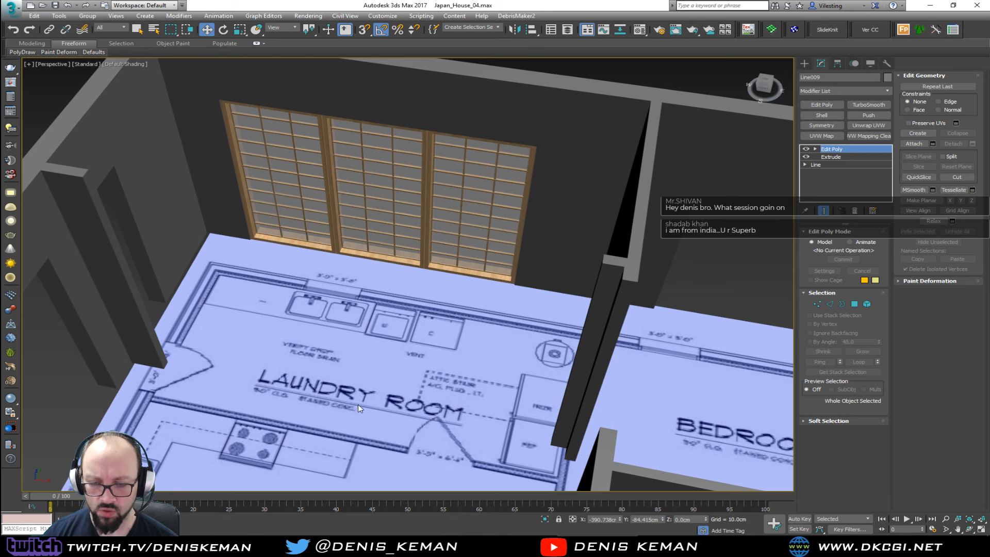
key("4")
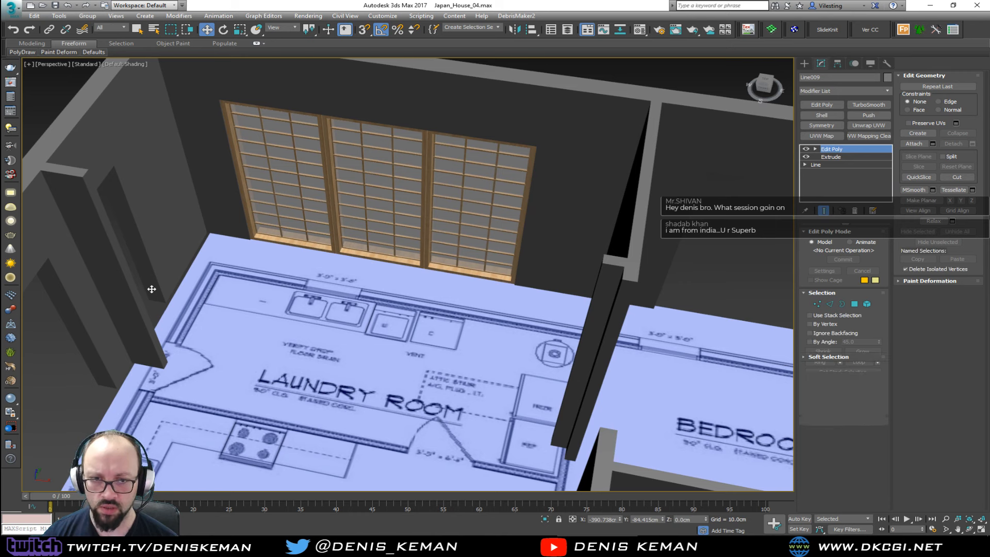
key("F4")
left_click(103, 215)
middle_click_drag(103, 216, 270, 238, "alt")
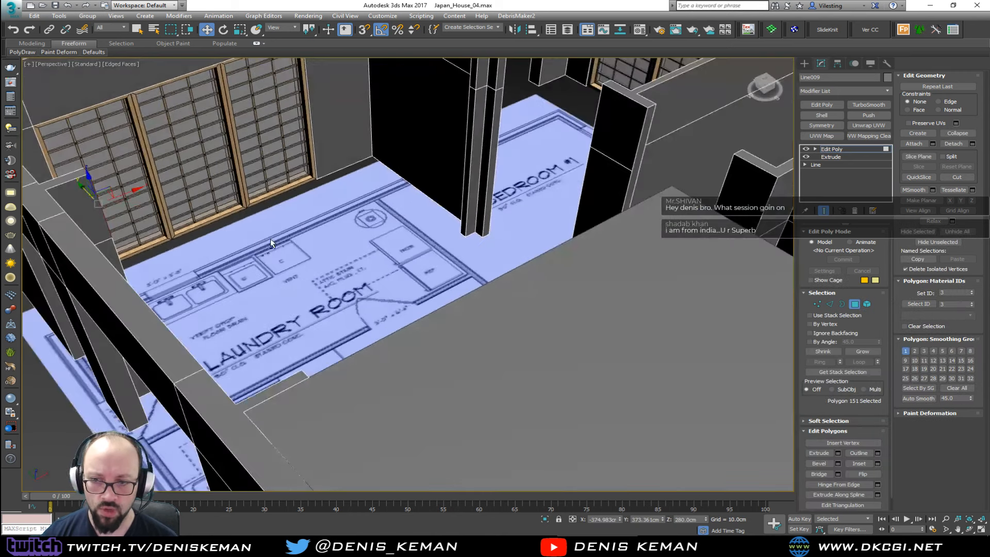
left_click(470, 83, "ctrl")
middle_click_drag(470, 83, 494, 87, "alt")
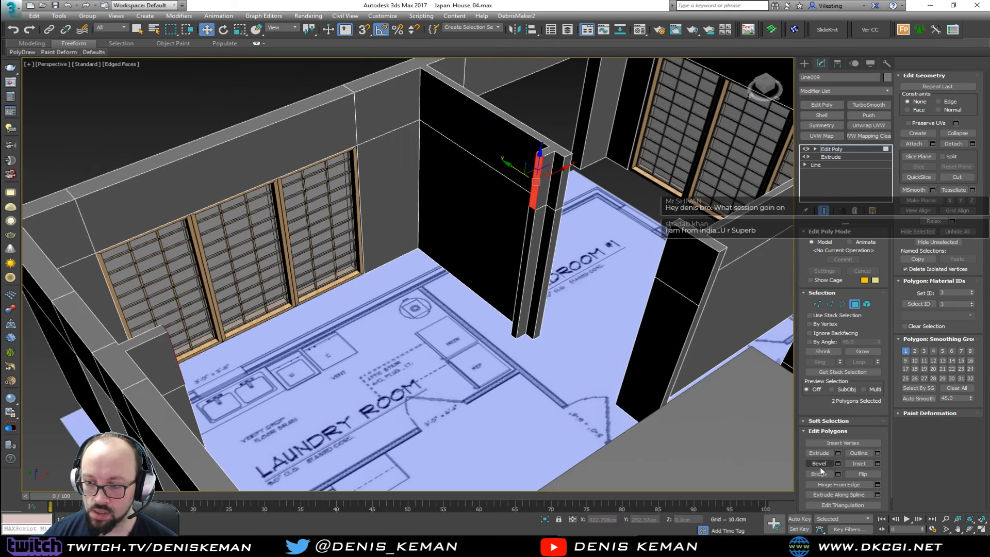
left_click(819, 473)
middle_click_drag(454, 299, 392, 278, "alt")
left_click(854, 304)
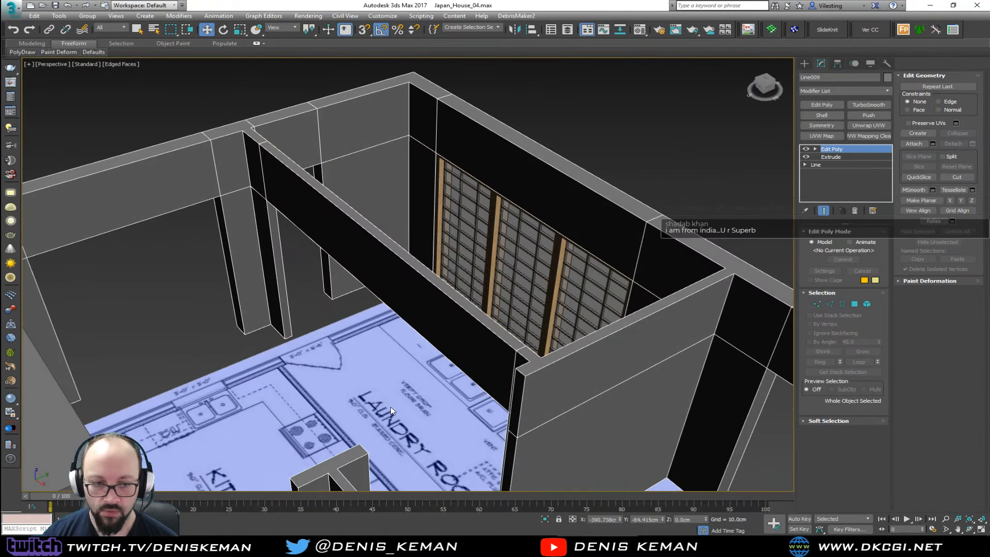
Examine the folding screen and wall details in the Mid_Idea reference image, and move the image out of the modelling view.
scroll(390, 406, "up", 2)
scroll(390, 406, "down", 1)
middle_click_drag(390, 405, 391, 360, "alt")
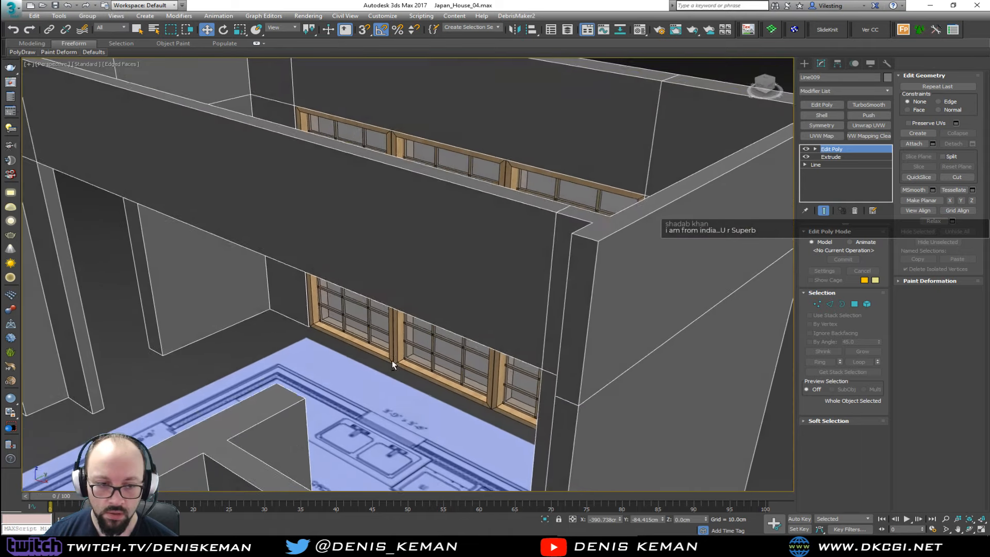
scroll(392, 360, "down", 1)
middle_click_drag(283, 359, 426, 394)
scroll(487, 346, "up", 3)
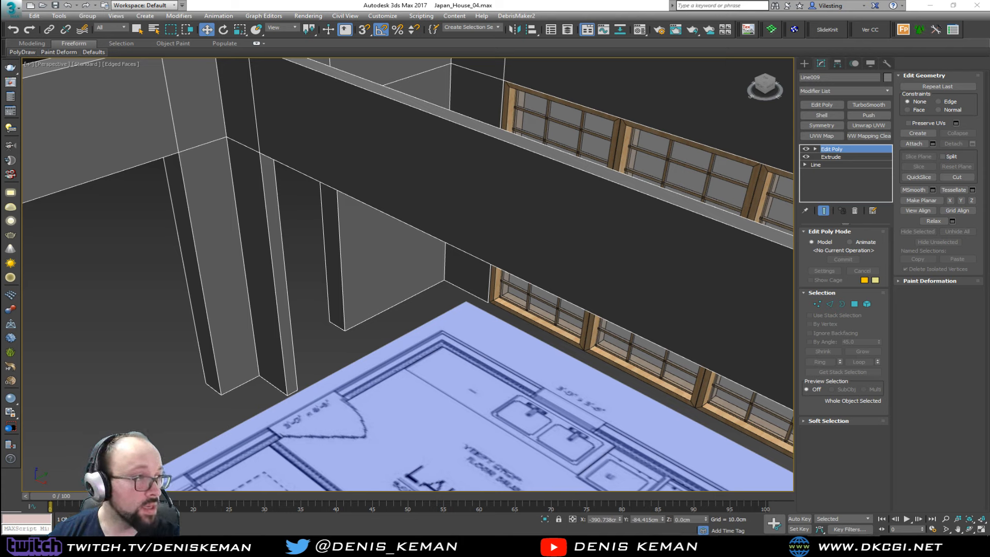
left_click_drag(1, 155, 557, 54)
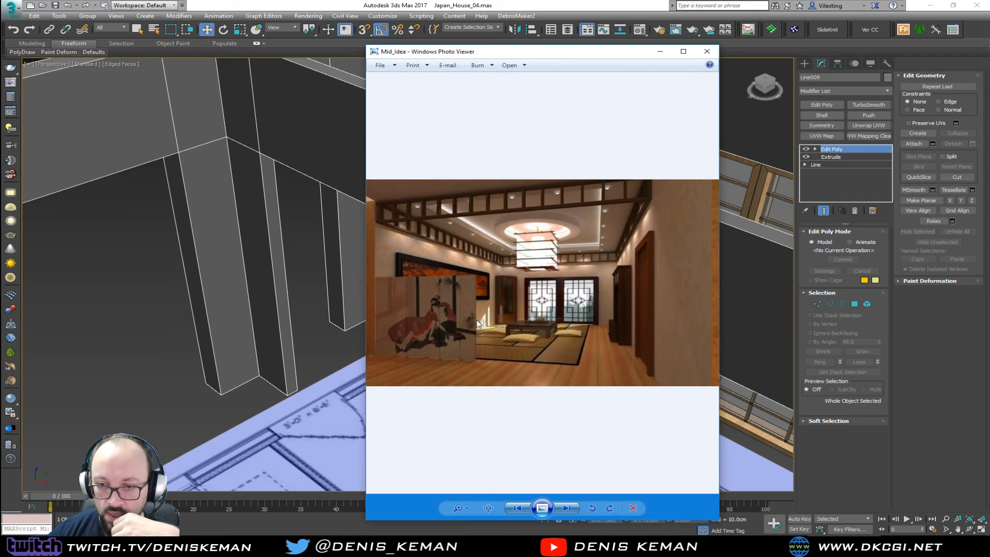
scroll(434, 318, "up", 2)
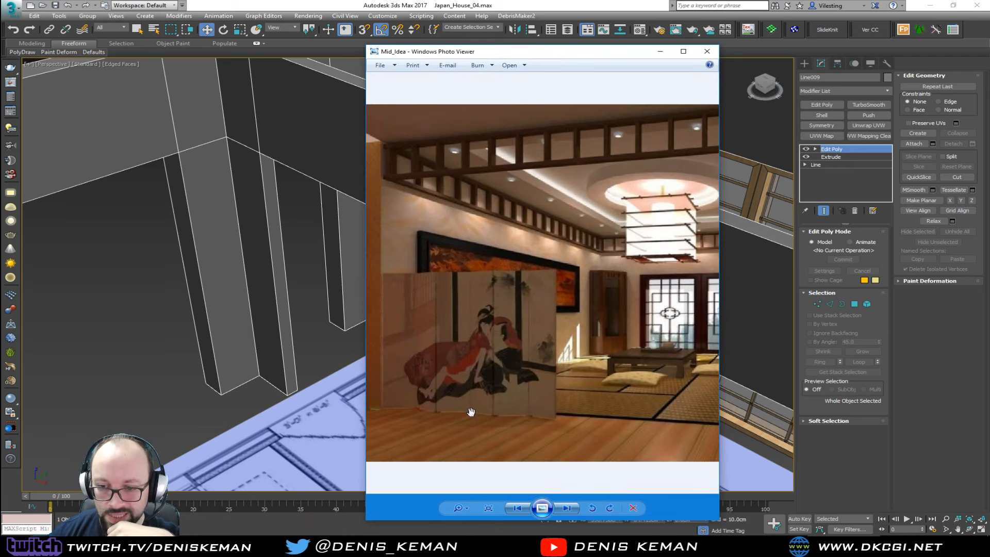
scroll(469, 411, "up", 1)
left_click_drag(469, 411, 557, 373)
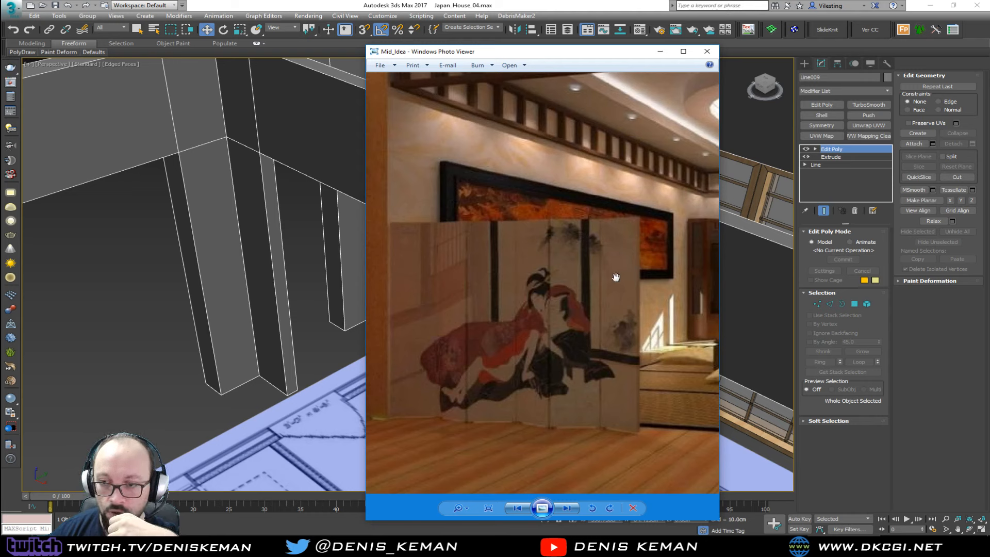
left_click_drag(623, 256, 623, 224)
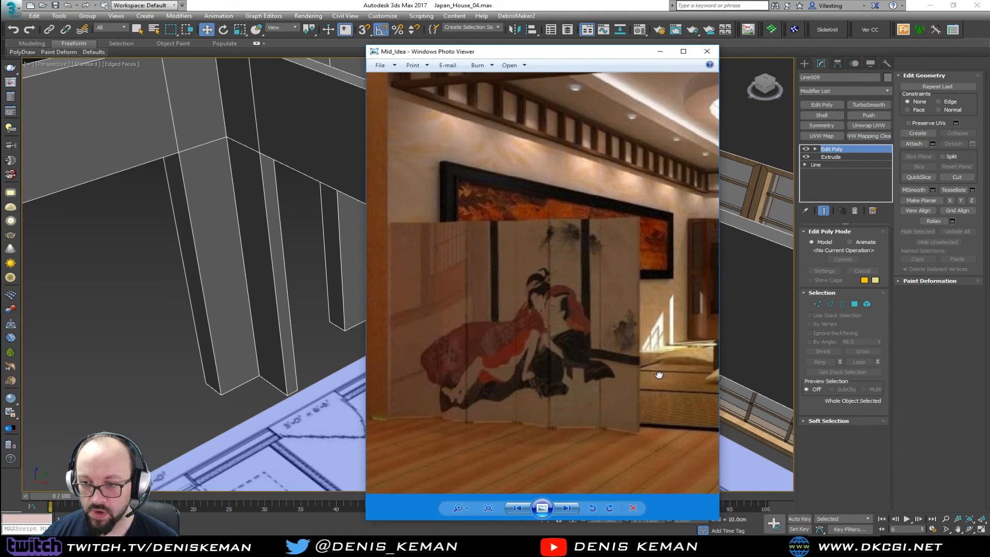
left_click_drag(658, 375, 666, 310)
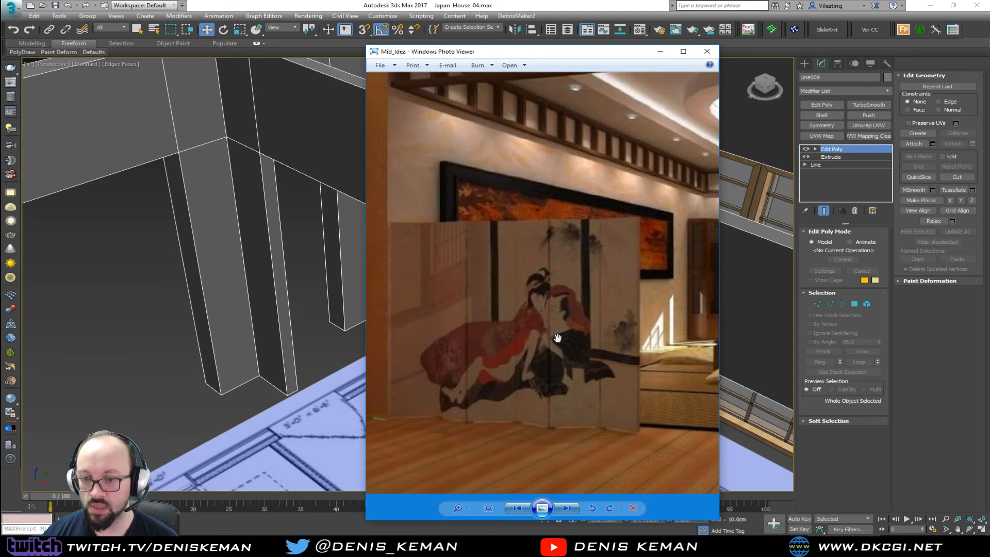
left_click_drag(574, 58, 989, 57)
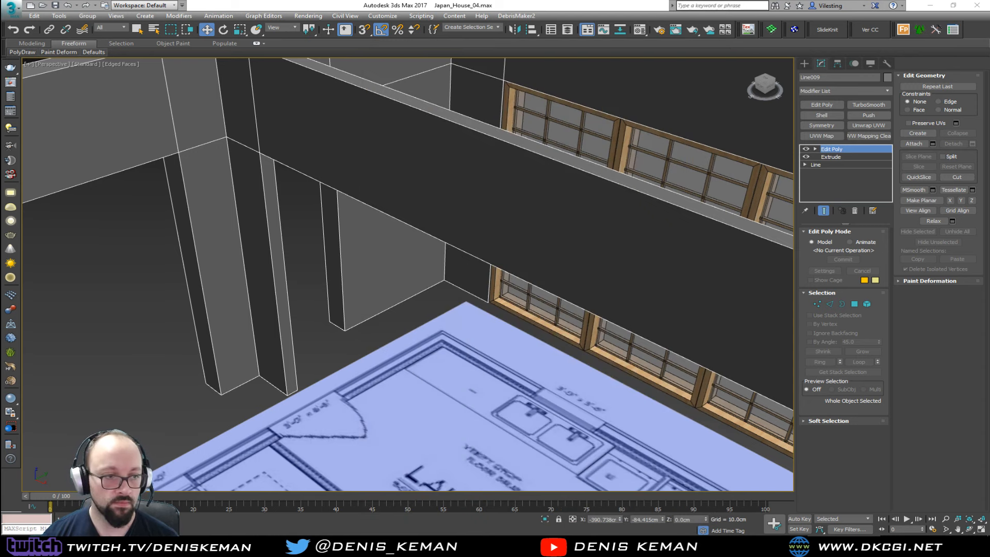
Add a second Edit Poly modifier on top of the house walls' modifier stack.
scroll(254, 255, "up", 4)
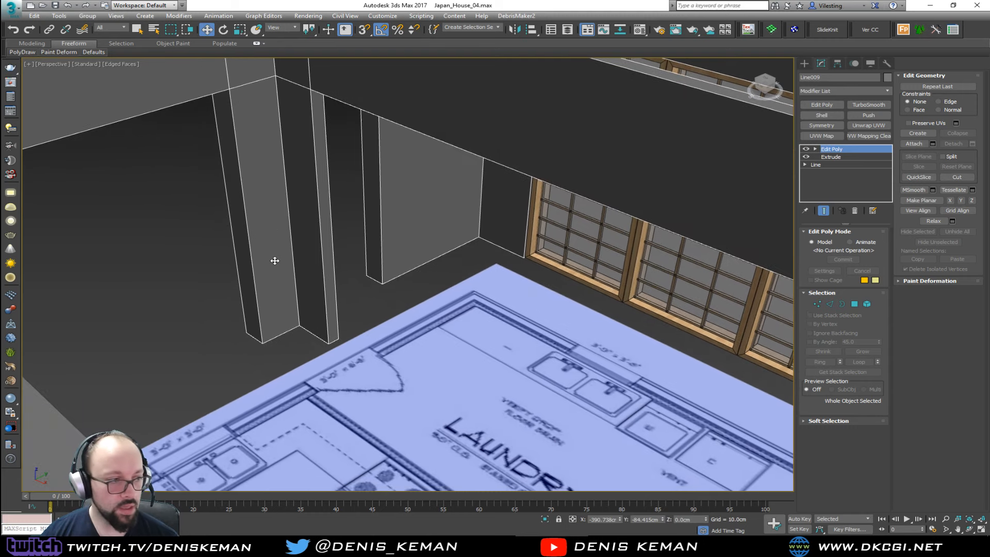
scroll(278, 268, "up", 4)
middle_click_drag(284, 285, 304, 327)
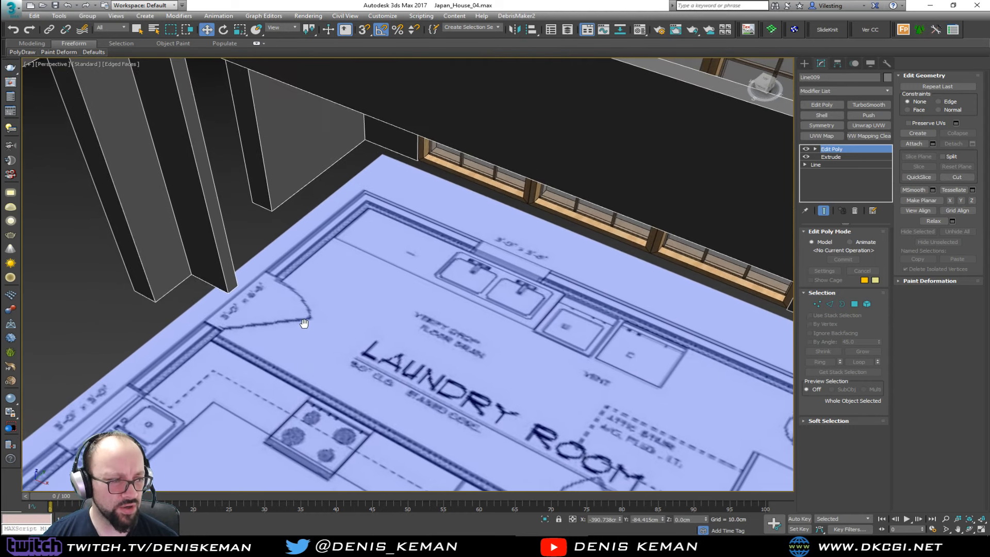
left_click(345, 345)
scroll(345, 349, "down", 8)
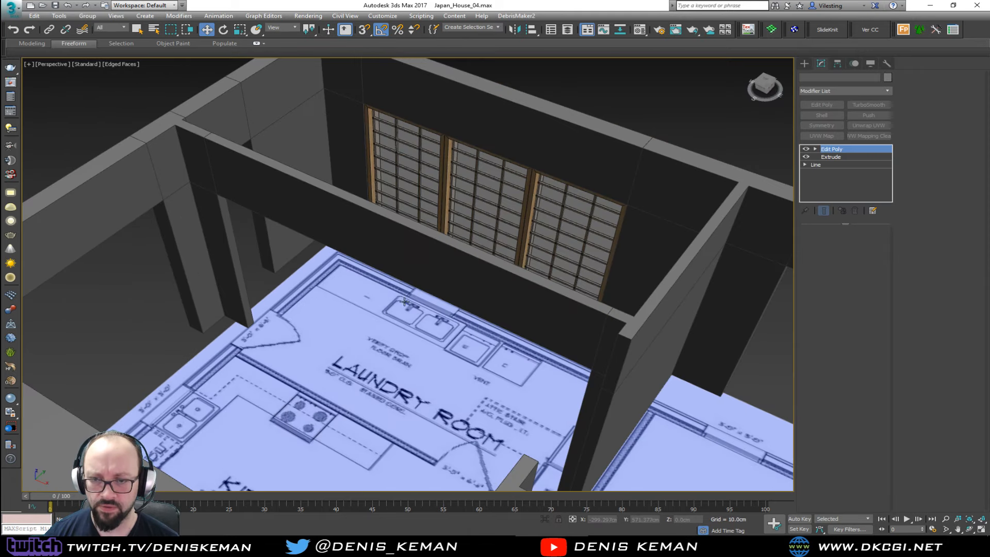
left_click(404, 302)
middle_click_drag(404, 301, 421, 308)
key("2")
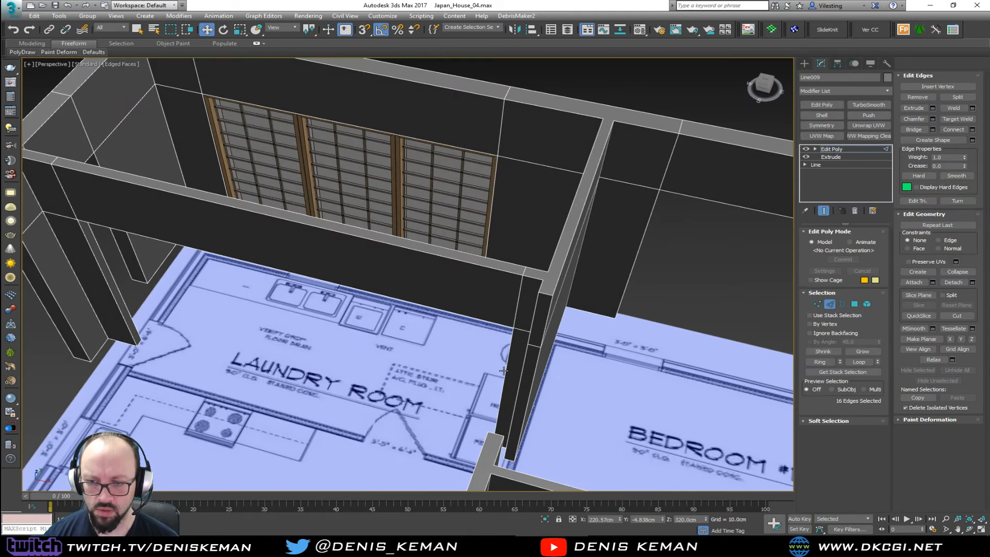
left_click(500, 368)
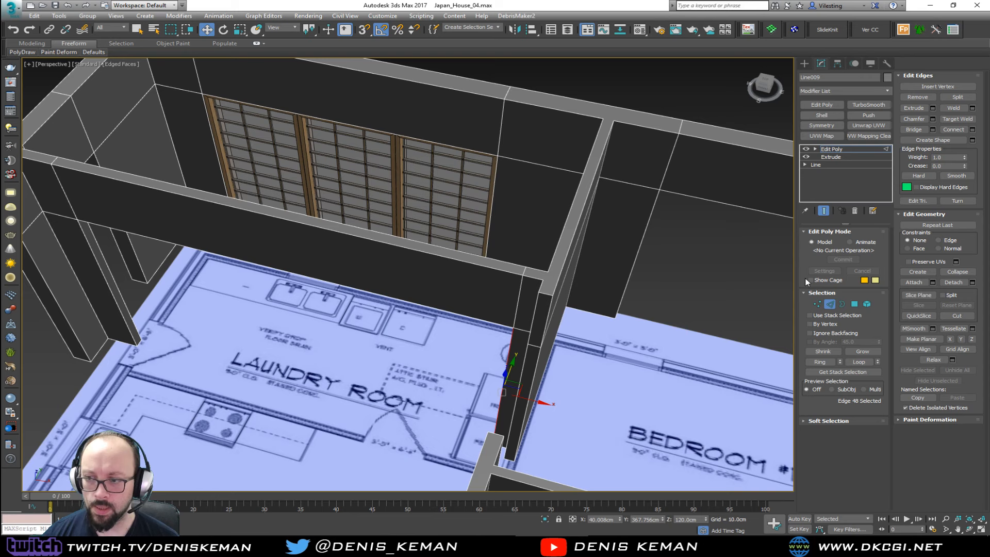
key("2")
left_click(830, 106)
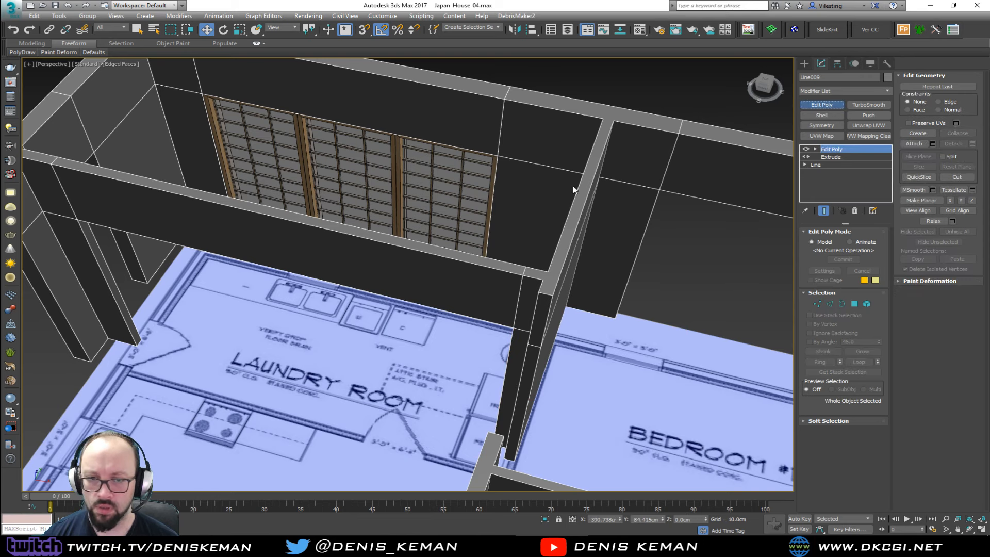
Bridge the two lower end faces beneath the header to fill the opening between the laundry room and kitchen.
key("4")
left_click(131, 322)
middle_click_drag(131, 322, 476, 255, "alt")
left_click(470, 247)
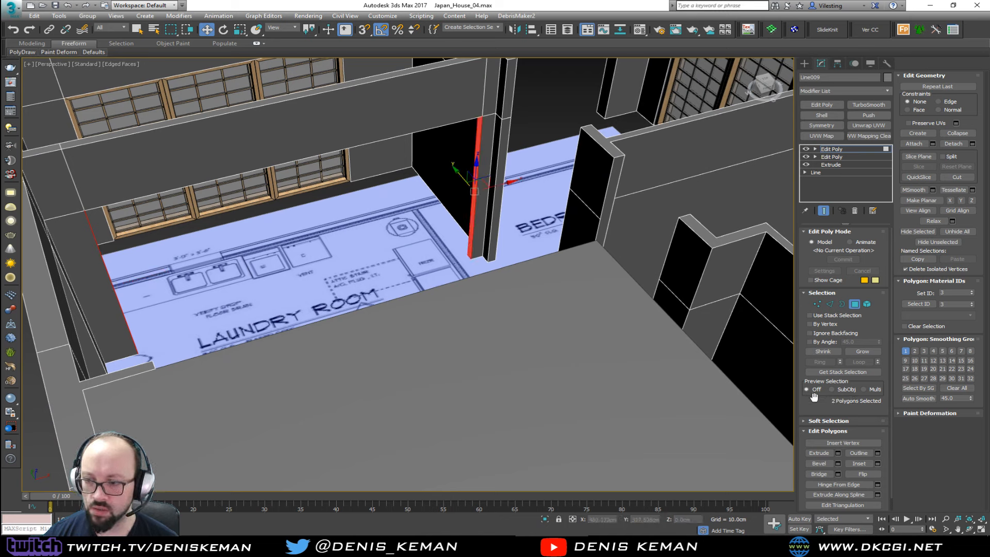
left_click(818, 472)
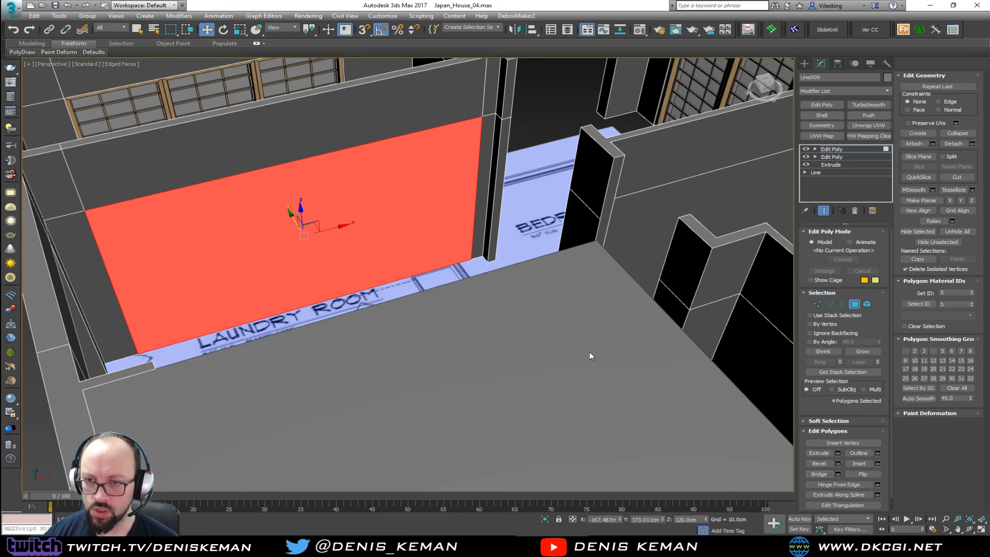
Detach the face filling the laundry room opening as a separate object, and remove the top Edit Poly modifier from the house walls.
left_click(973, 144)
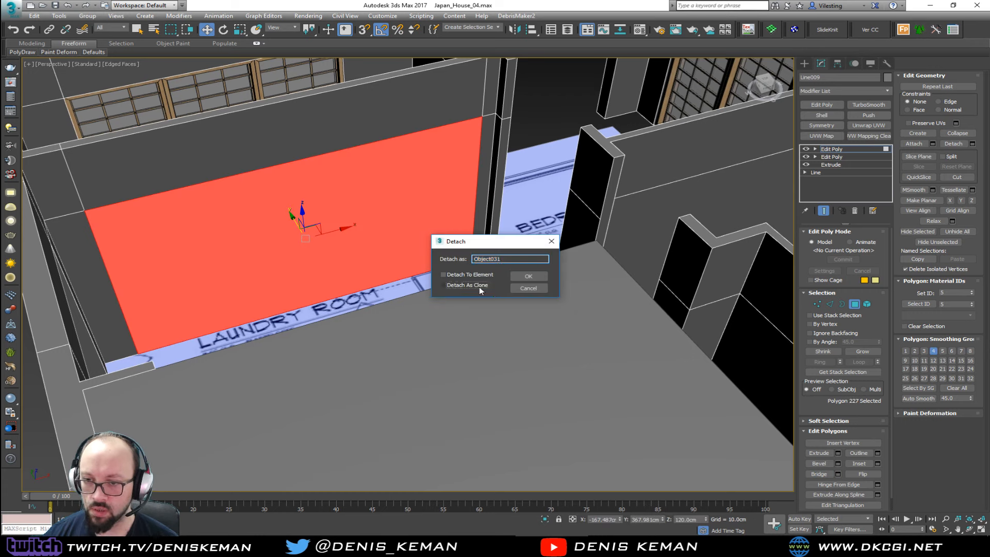
left_click(525, 277)
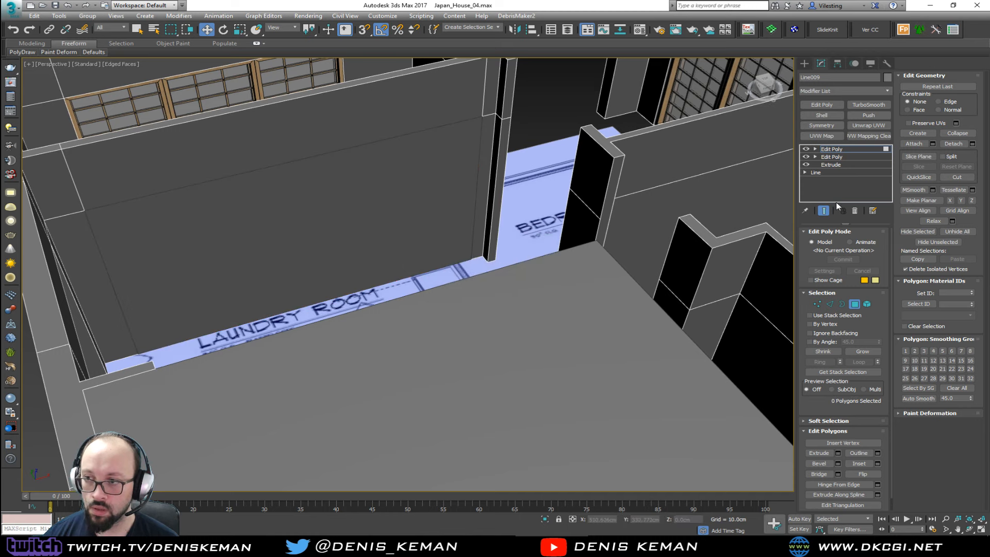
left_click(855, 211)
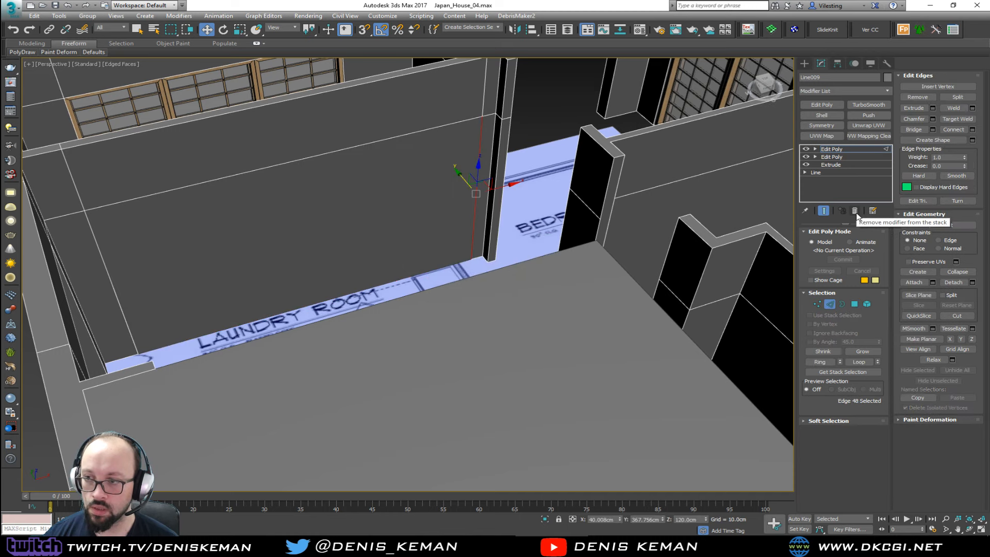
Connect the detached panel's upper and lower edges with 8 segments to divide it into vertical strips.
left_click(386, 226)
middle_click_drag(387, 227, 336, 286, "alt")
key("2")
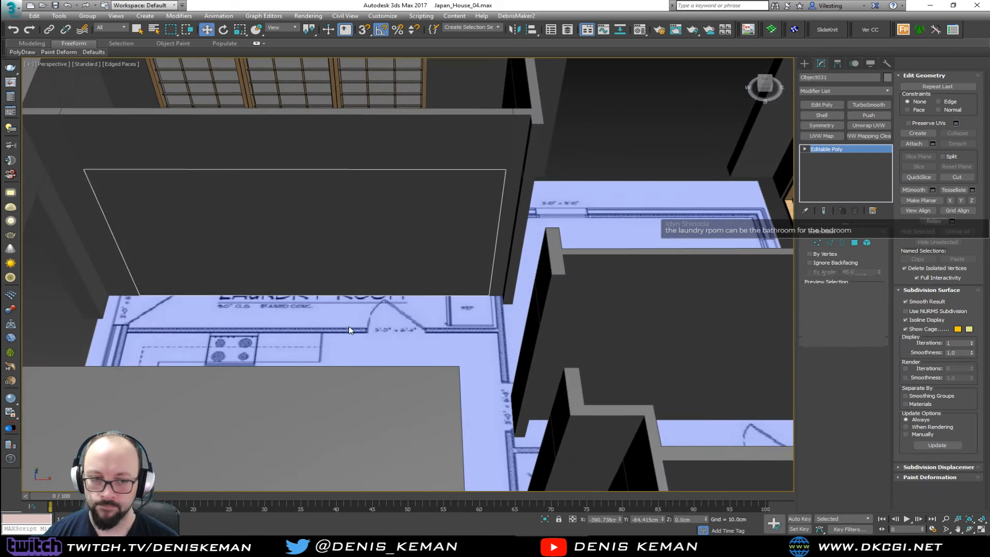
left_click_drag(338, 299, 314, 144)
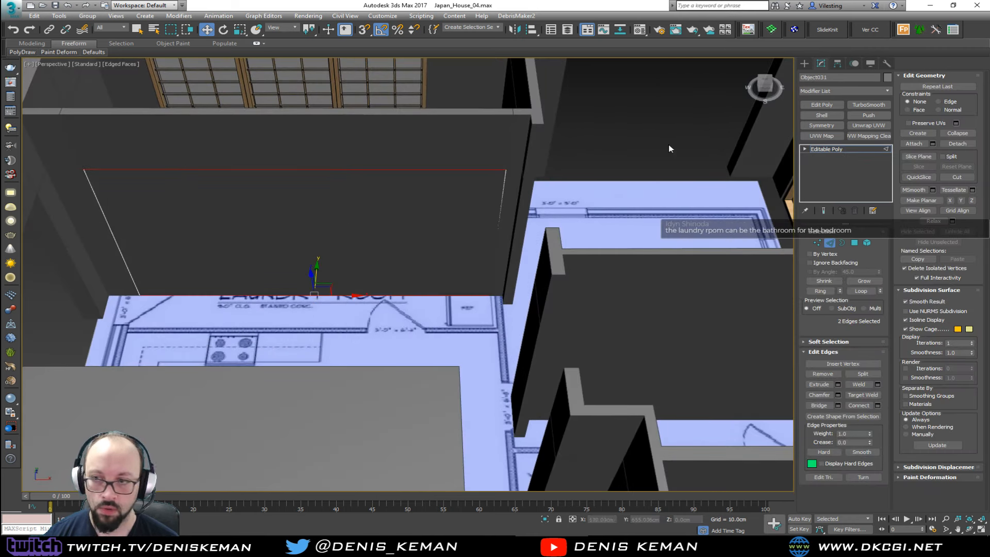
left_click(877, 405)
left_click_drag(416, 281, 417, 281)
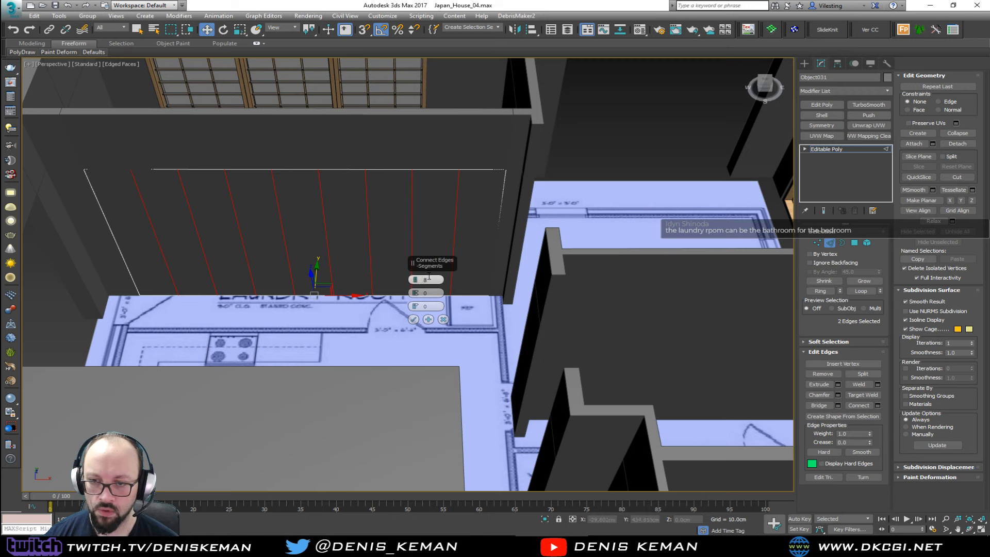
left_click(413, 320)
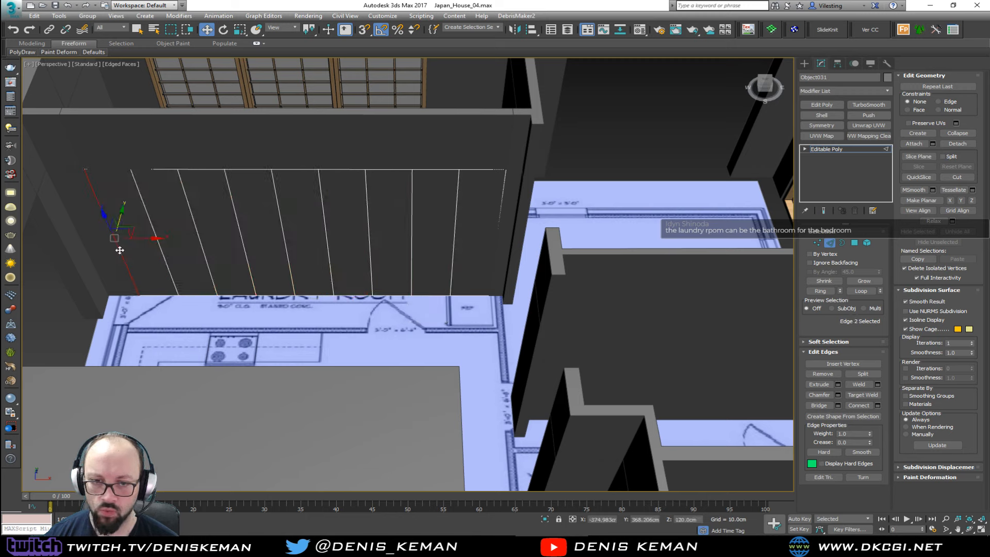
Move every second vertical edge of the panel perpendicular to its face to form shallow zigzag folds.
left_click(120, 251)
left_click(202, 252, "ctrl")
left_click(287, 255, "ctrl")
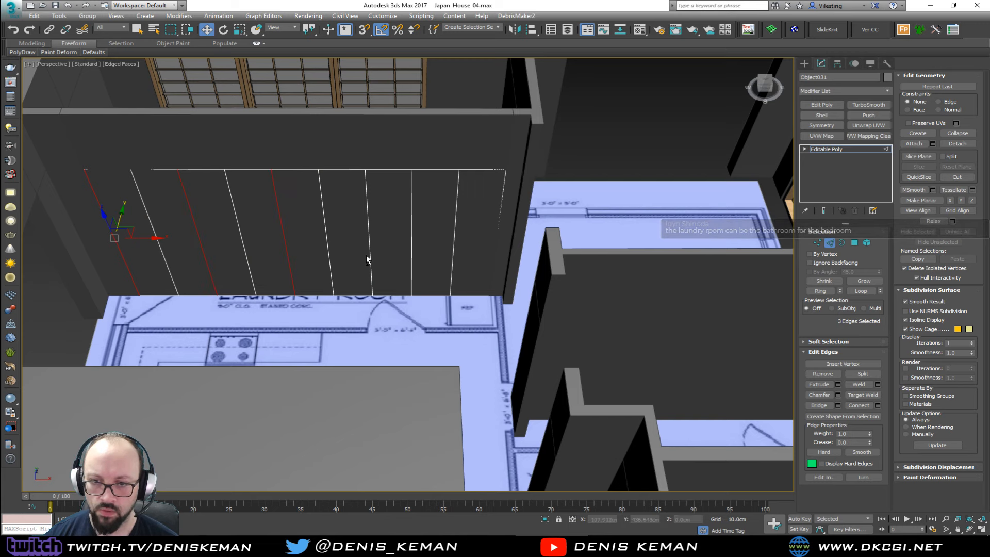
left_click(367, 255, "ctrl")
left_click(451, 254, "ctrl")
middle_click_drag(419, 255, 220, 203, "alt")
mouse_move(153, 173)
left_mouse_down()
mouse_move(169, 160)
mouse_move(162, 166)
left_mouse_up()
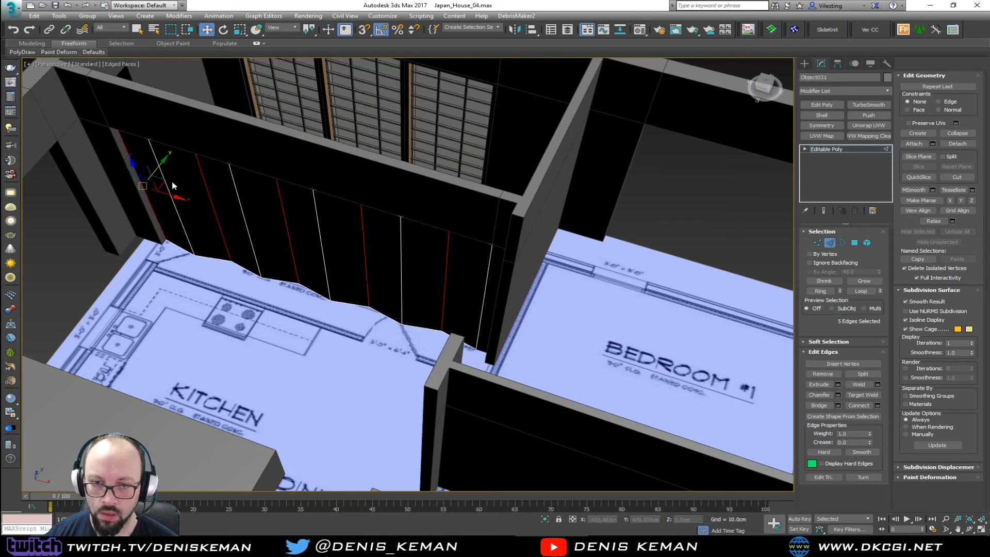
middle_click_drag(172, 186, 216, 212, "alt")
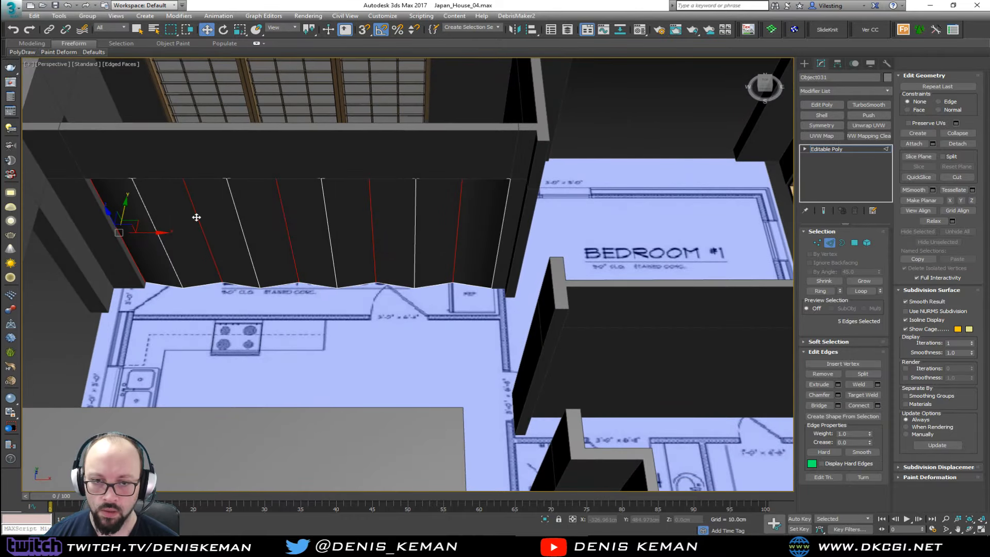
Centre the folding panel's pivot on the object and scale the panel to about 69% along X.
key("2")
key("q")
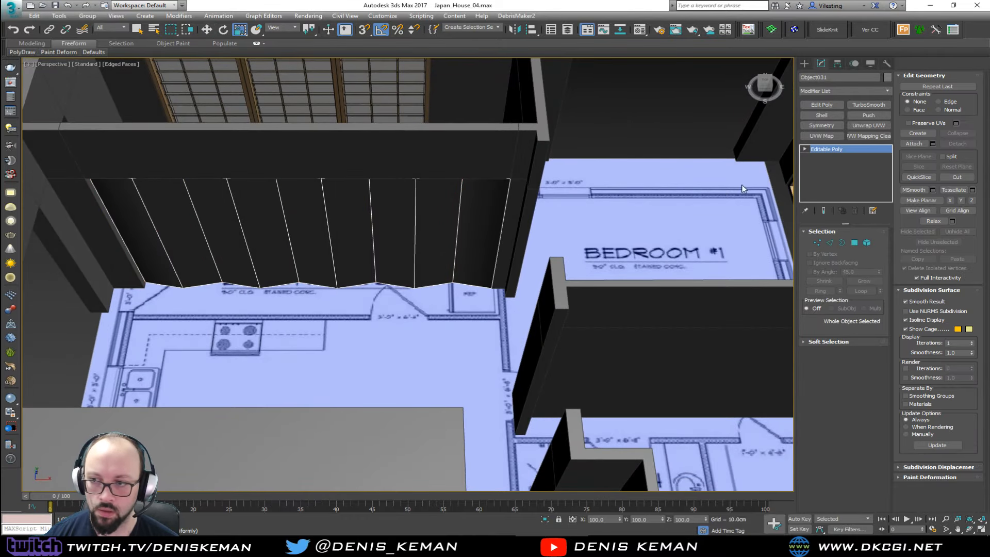
left_click(837, 63)
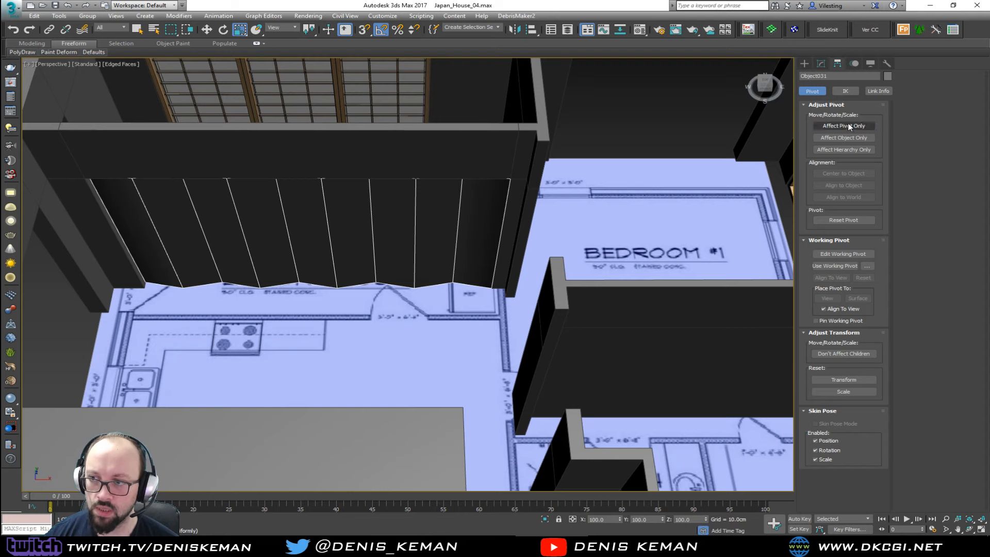
left_click(844, 125)
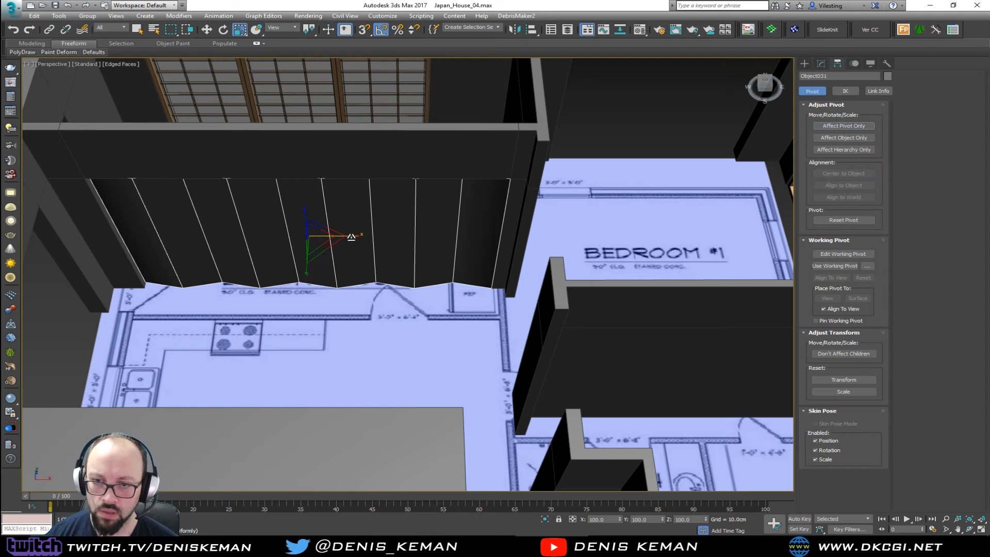
left_click_drag(351, 237, 334, 238)
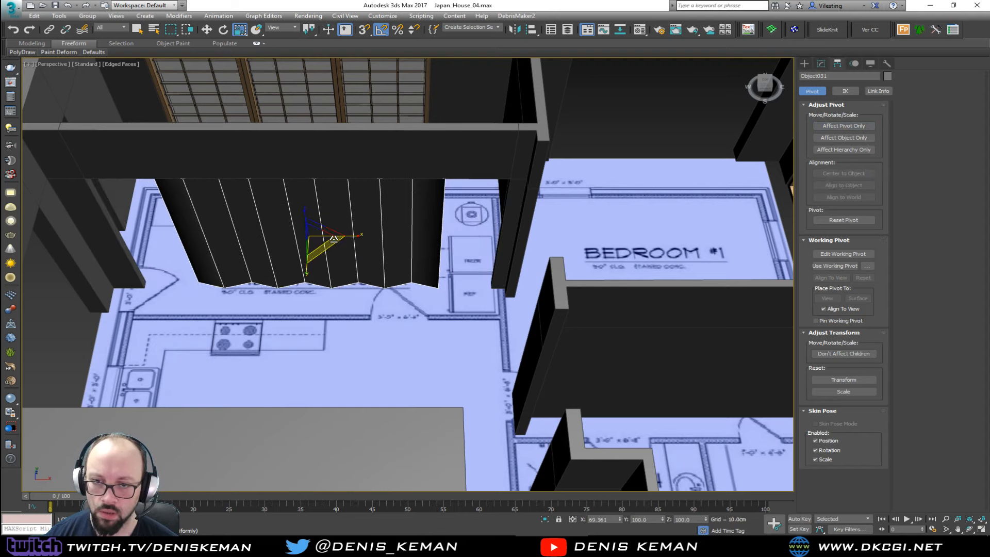
Move the folding panel along X until it meets the side wall at the end of the opening farther from Bedroom #1.
middle_click_drag(333, 238, 360, 234, "alt")
middle_click_drag(442, 263, 442, 294)
key("z")
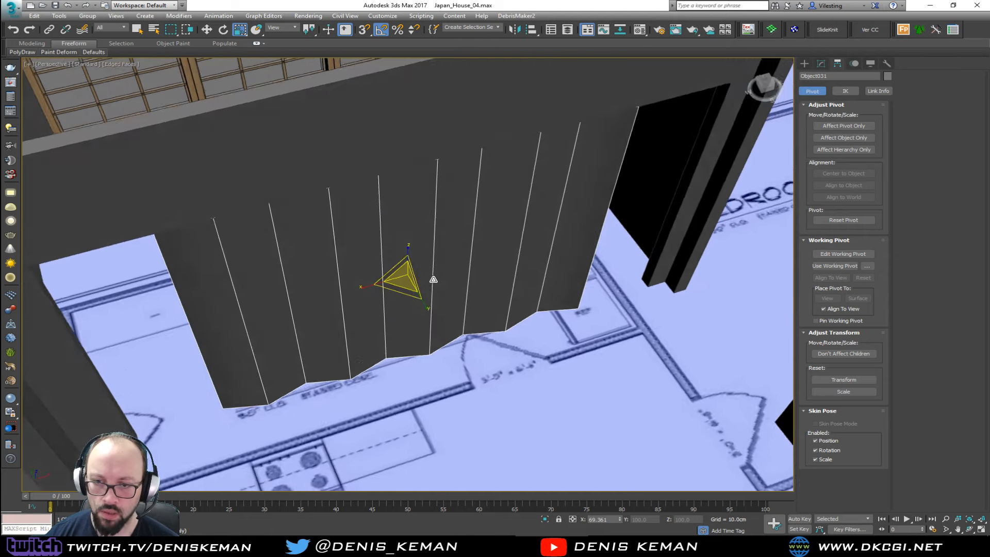
key("w")
left_click_drag(433, 278, 339, 282)
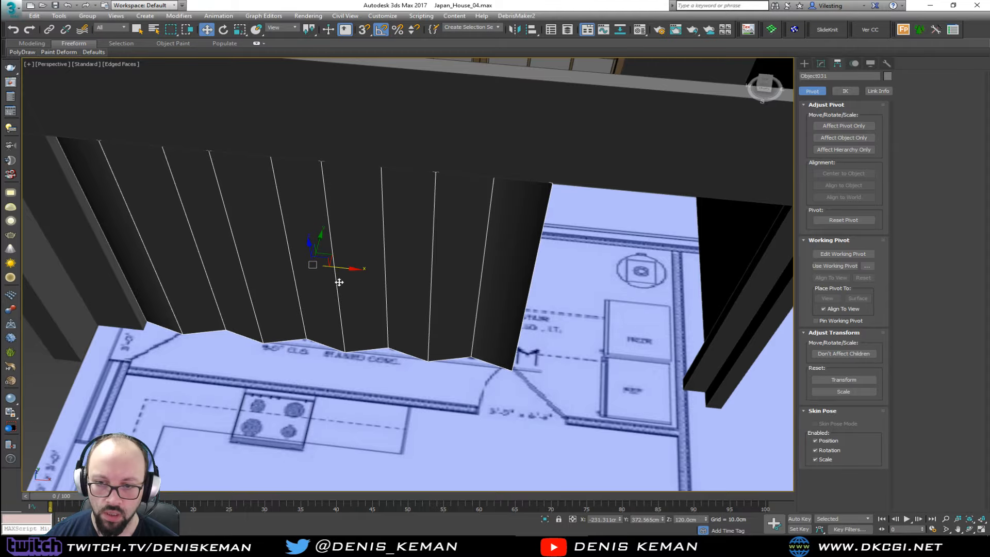
mouse_move(339, 282)
middle_mouse_down("alt")
mouse_move(302, 256)
mouse_move(320, 270)
mouse_move(316, 290)
mouse_move(312, 273)
mouse_move(332, 265)
middle_mouse_up("alt")
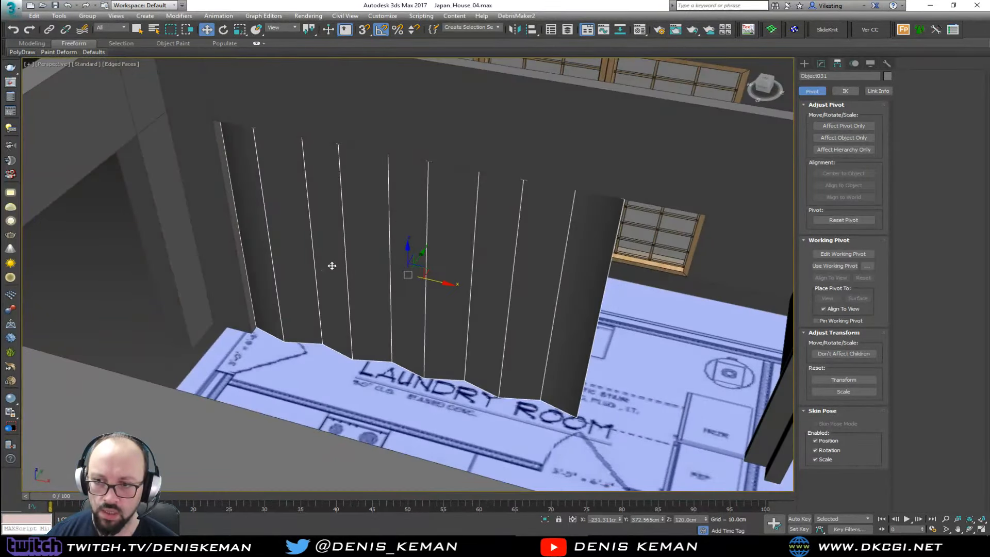
Select all edges of the folding panel and isolate the panel in the viewport.
left_click(821, 65)
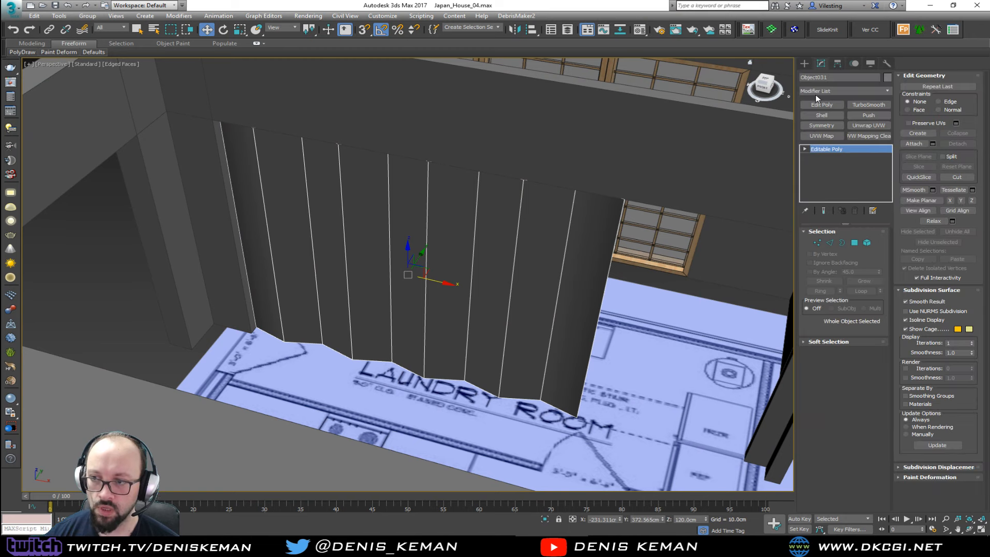
key("2")
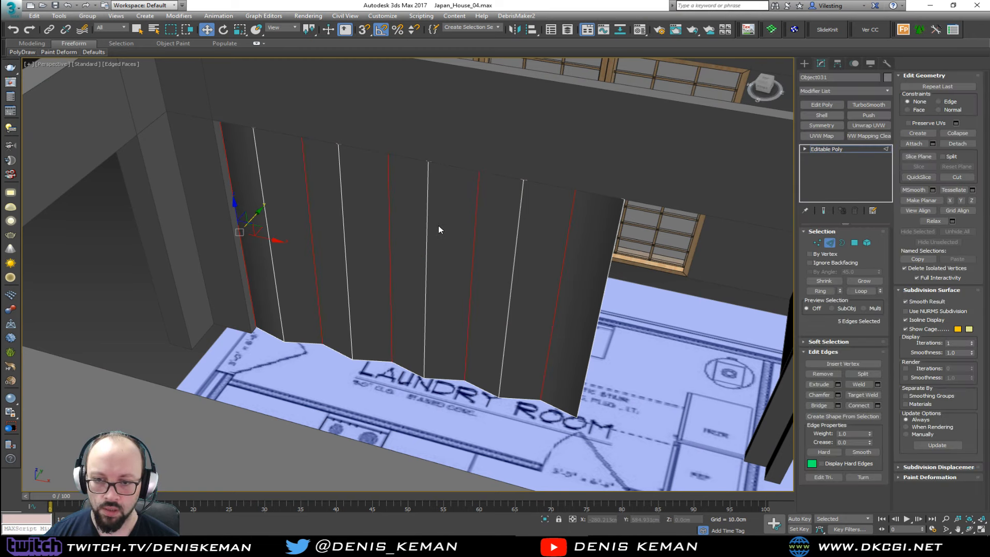
key("ctrl+a")
middle_click_drag(427, 227, 368, 260, "alt")
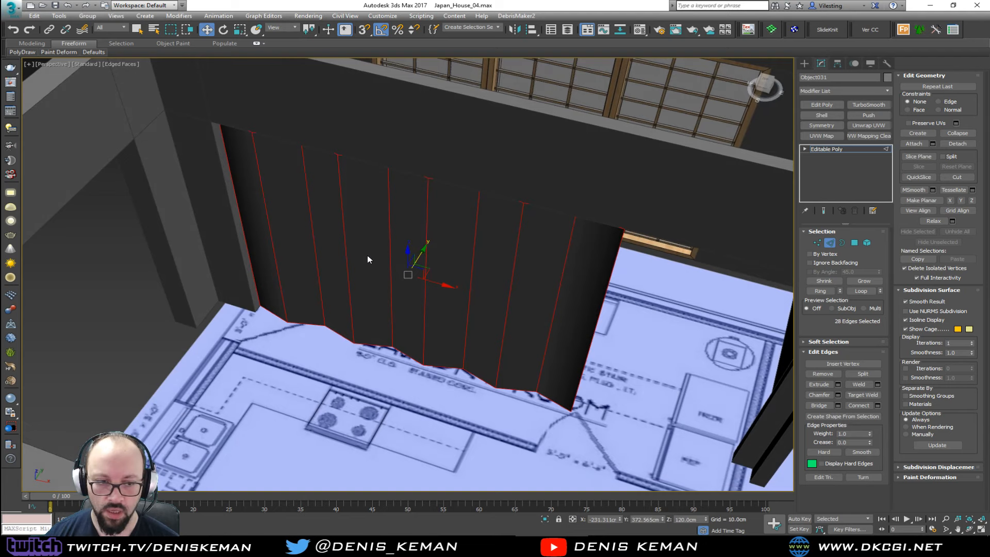
scroll(317, 301, "up", 3)
middle_click_drag(354, 219, 317, 285)
key("2")
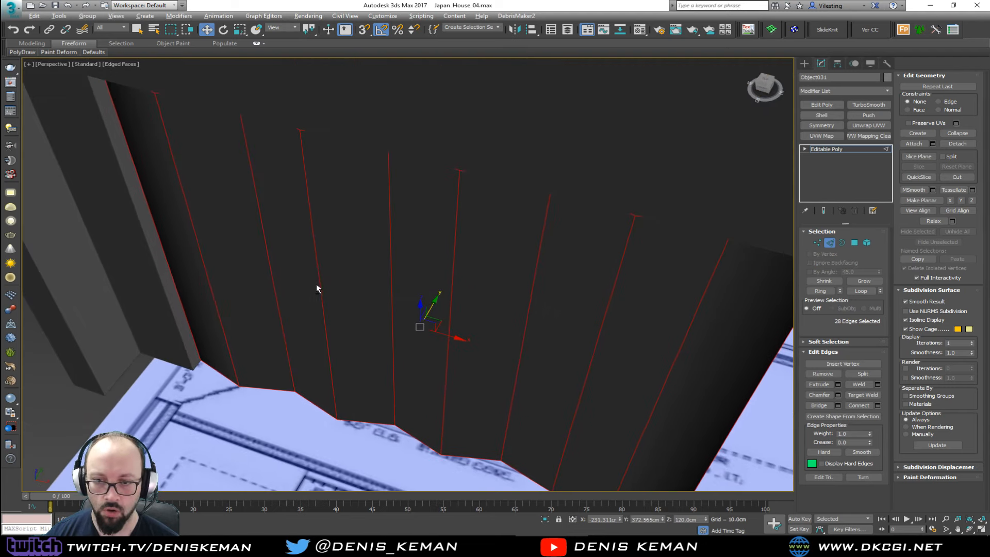
key("alt+q")
mouse_move(354, 250)
middle_mouse_down()
mouse_move(364, 262)
mouse_move(385, 228)
mouse_move(355, 256)
middle_mouse_up()
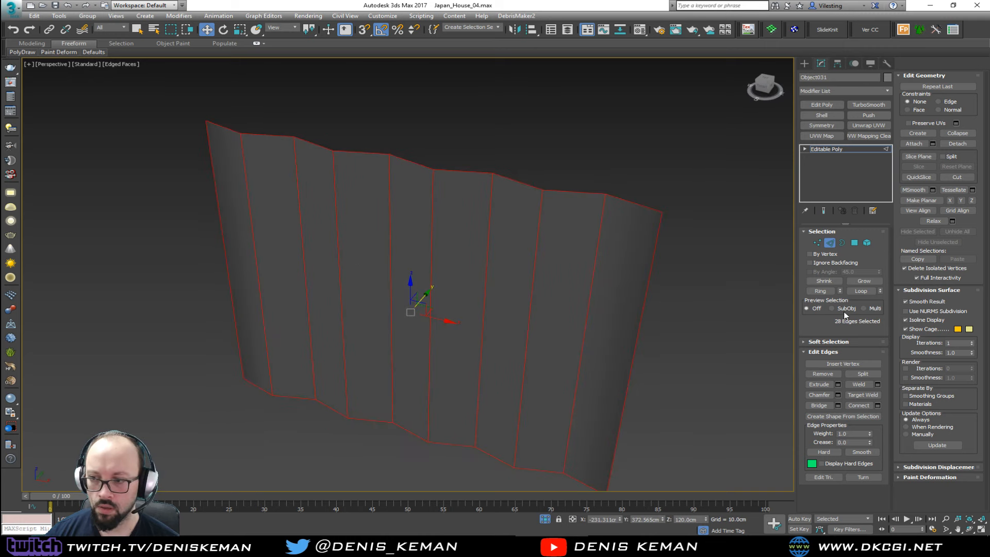
Clear the smoothing groups from all of the folding panel's polygons and turn off the edged faces display.
key("4")
key("ctrl+a")
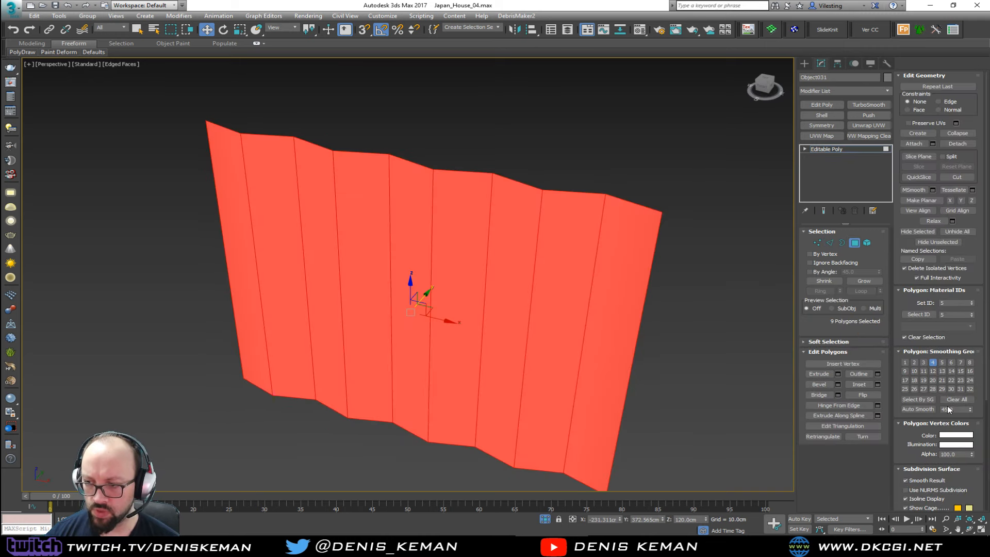
left_click(957, 398)
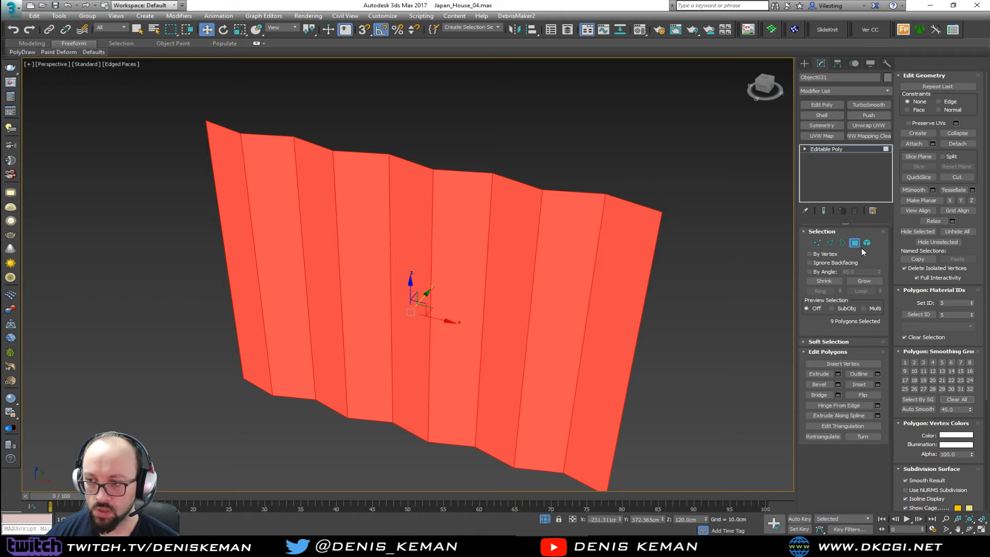
key("4")
left_click(559, 124)
key("F4")
mouse_move(549, 171)
middle_mouse_down("alt")
mouse_move(561, 224)
mouse_move(533, 229)
middle_mouse_up("alt")
left_click(533, 230)
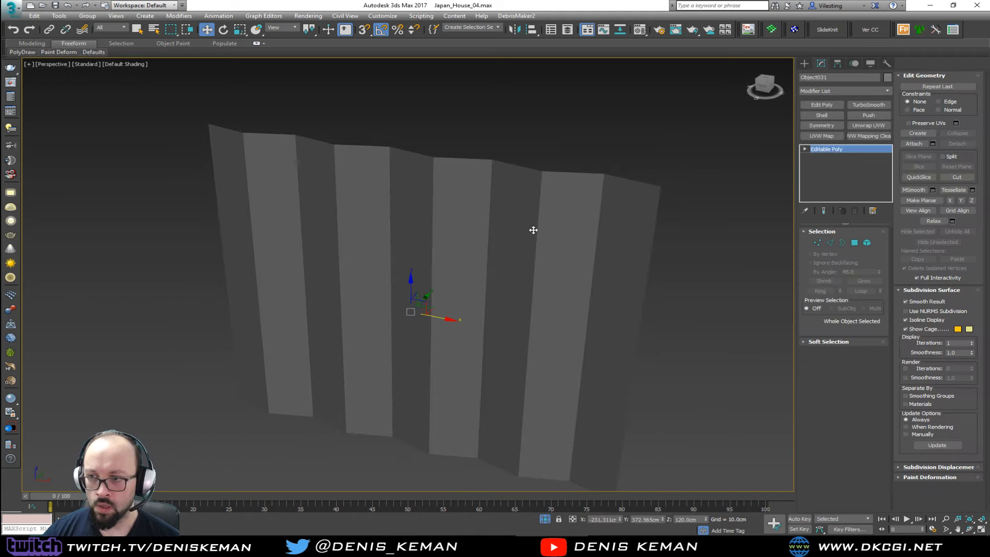
key("2")
key("ctrl+a")
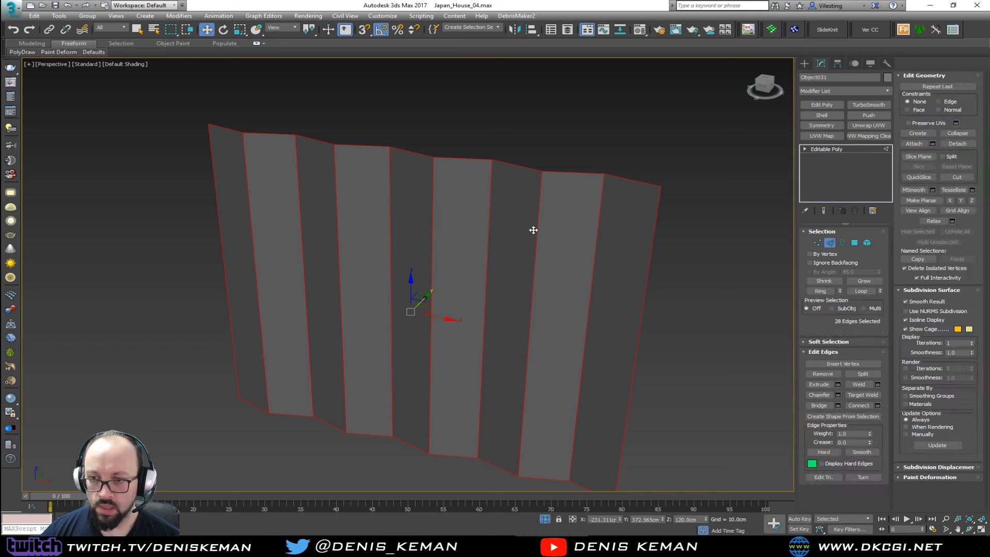
left_click(878, 414)
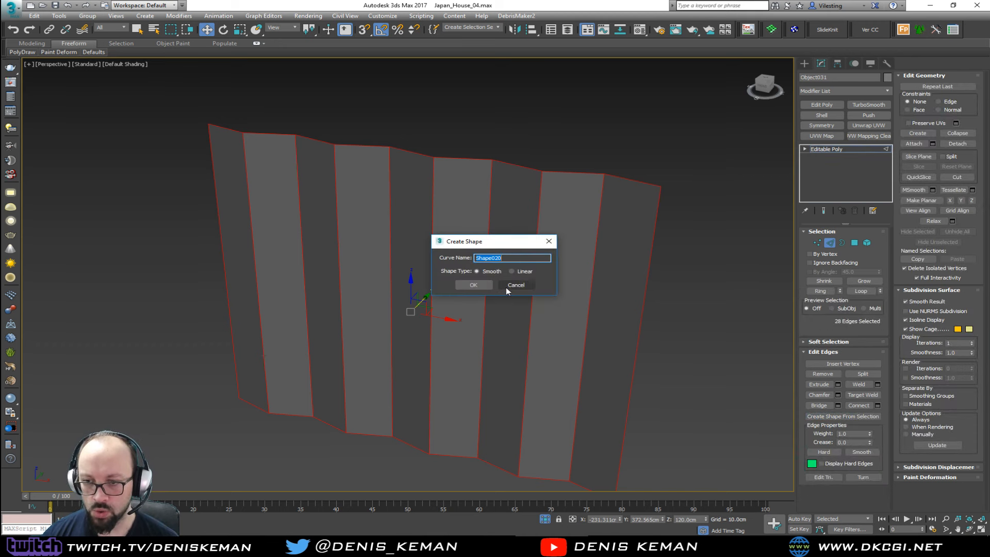
left_click(505, 287)
middle_click_drag(521, 308, 565, 297, "alt")
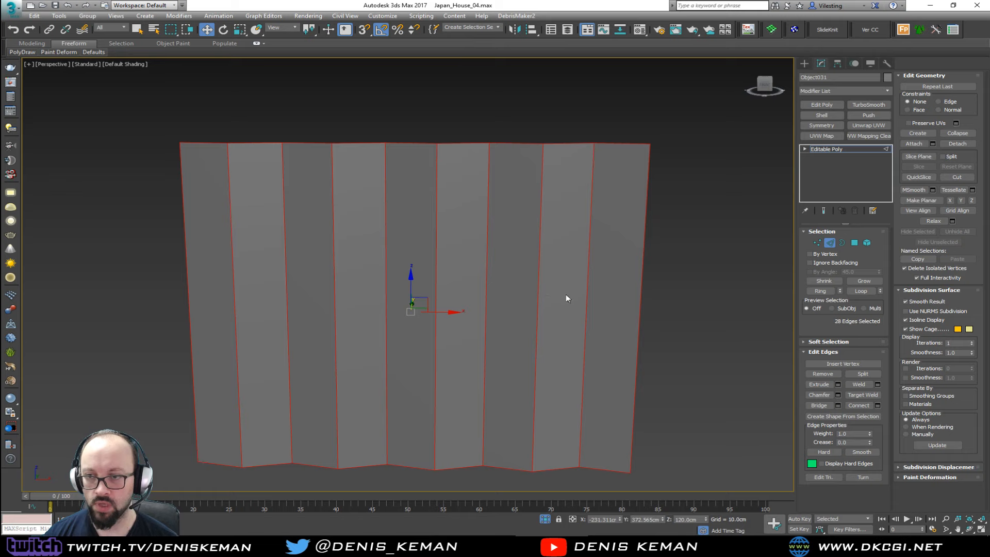
Create a linear shape from all the vertical edges of the folding panel.
left_click_drag(461, 270, 100, 269)
middle_click_drag(226, 271, 293, 289, "alt")
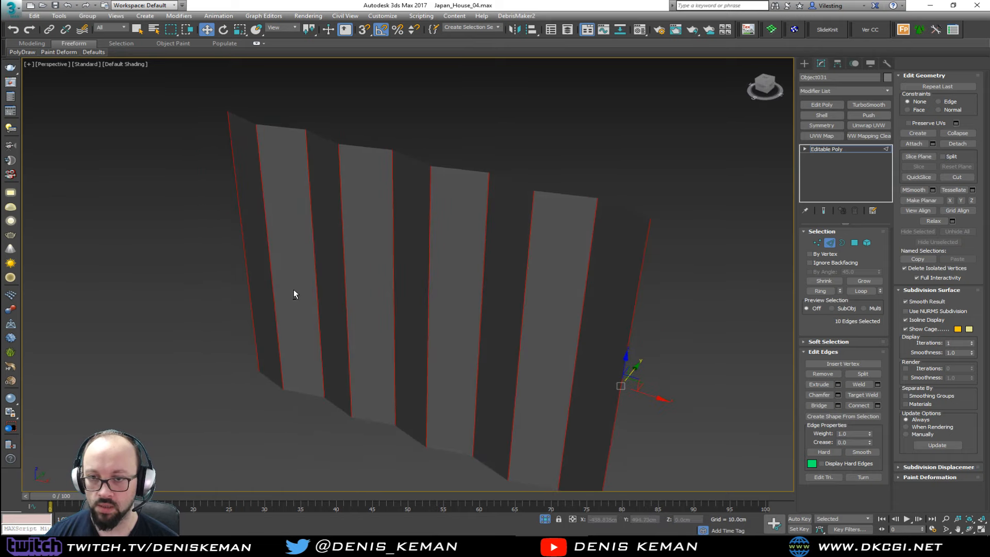
left_click(875, 418)
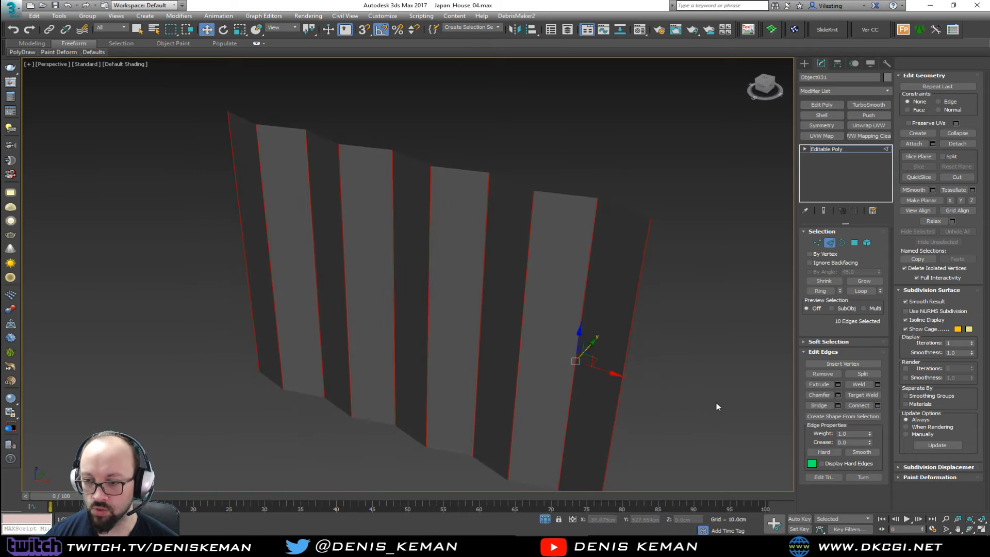
left_click(878, 415)
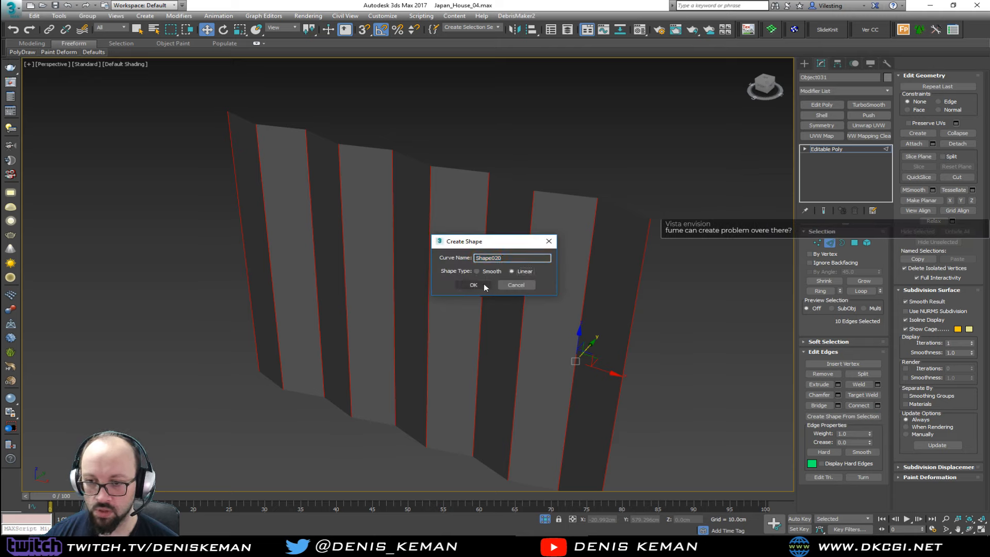
left_click(474, 285)
Create a separate linear shape from the folding panel's upper and lower zigzag borders.
double_click(554, 194)
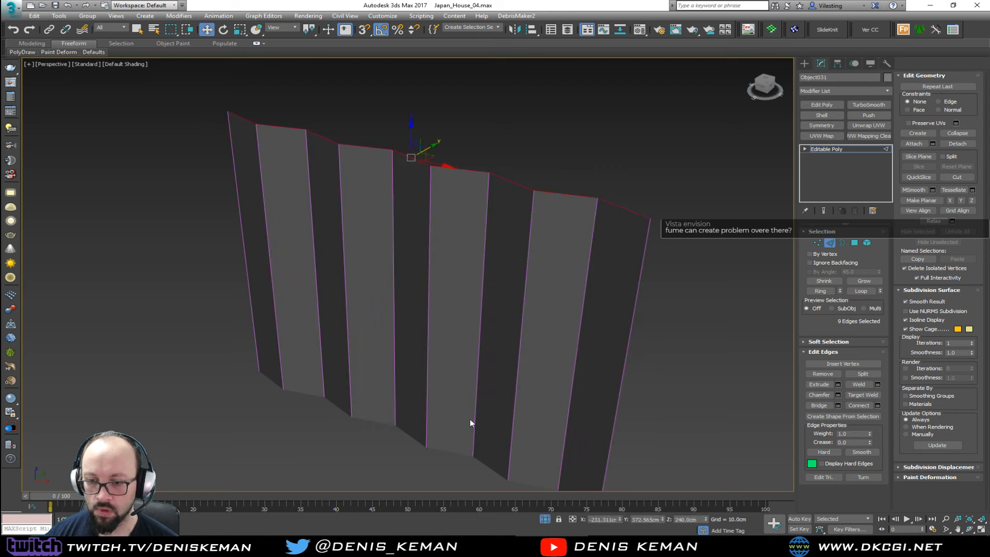
double_click(459, 452, "ctrl")
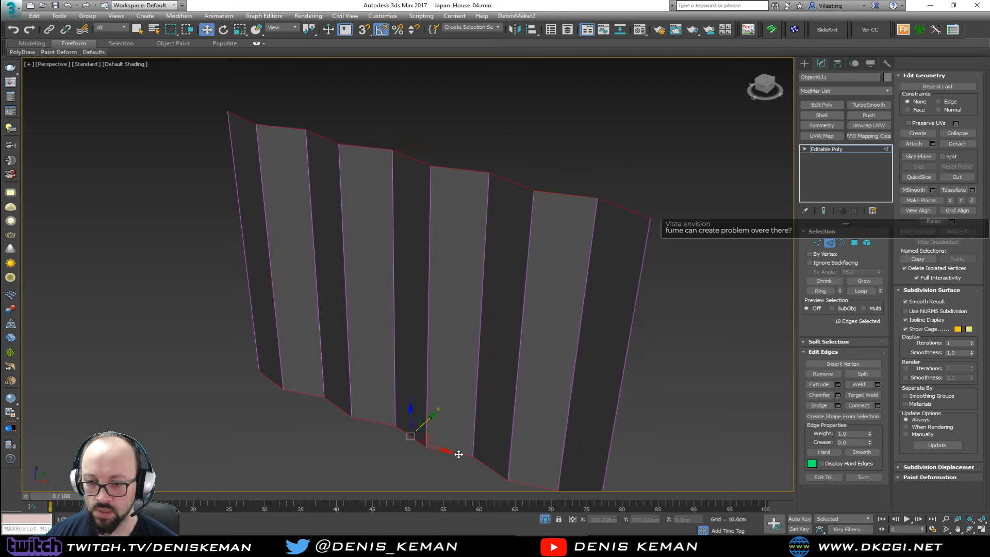
left_click(849, 418)
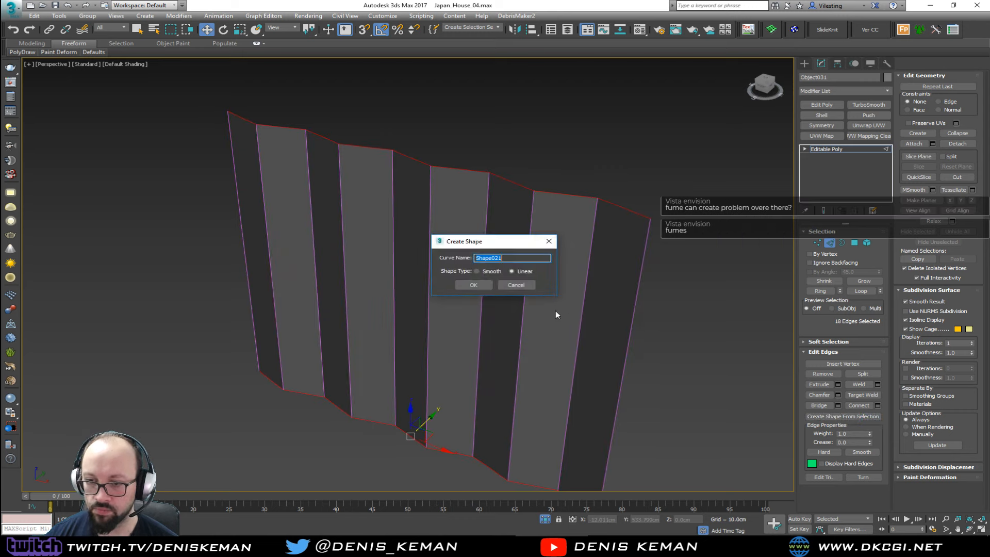
left_click(487, 285)
key("2")
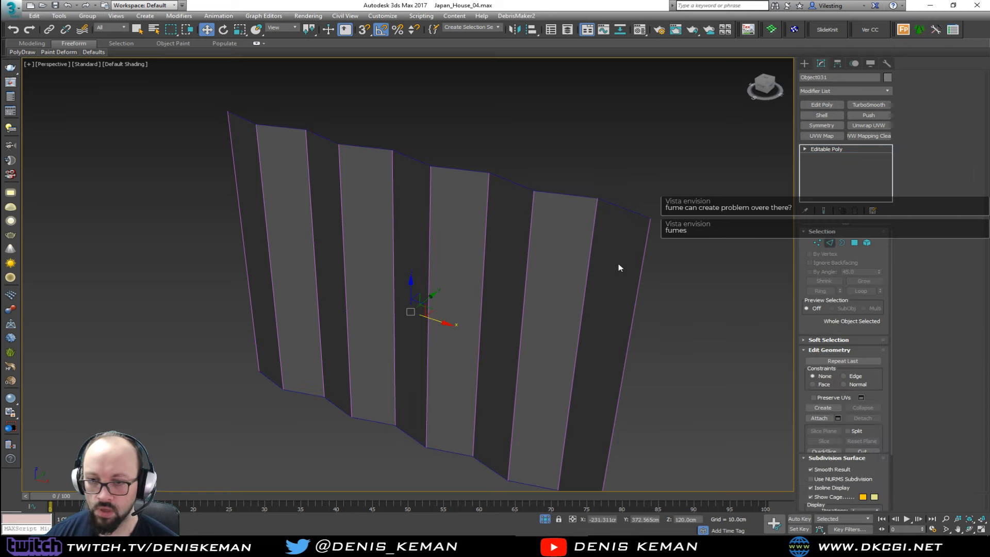
Switch the folding panel to edge sub-object editing.
middle_click_drag(503, 283, 526, 268, "alt")
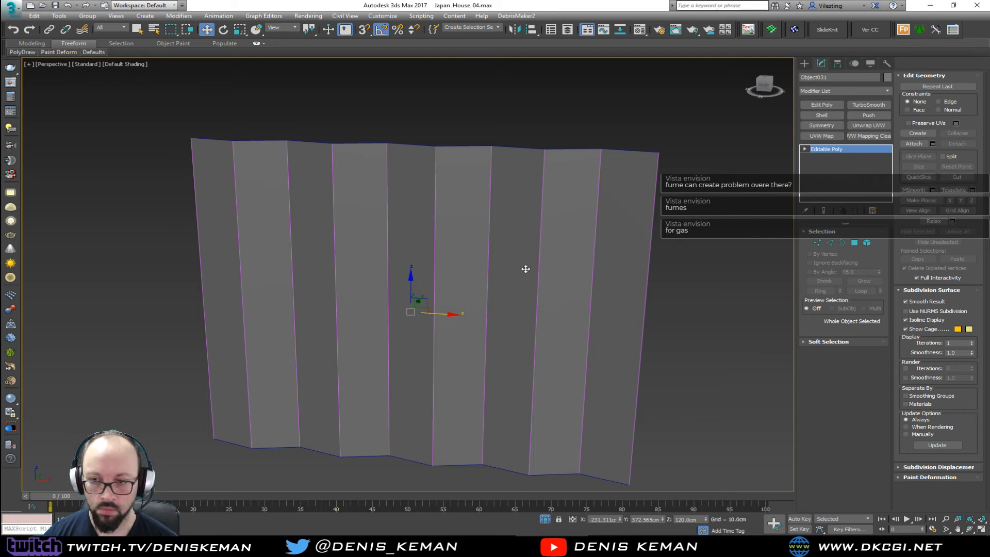
key("2")
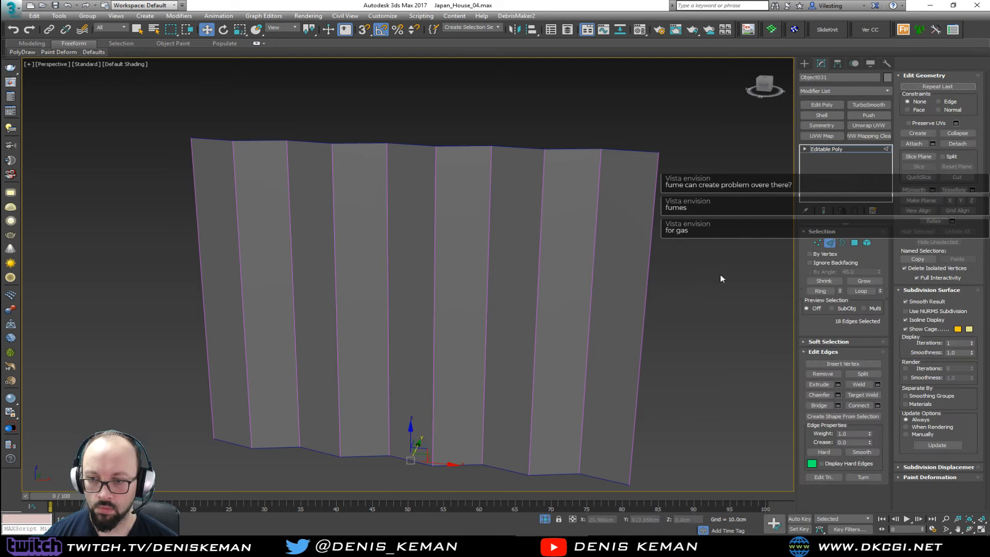
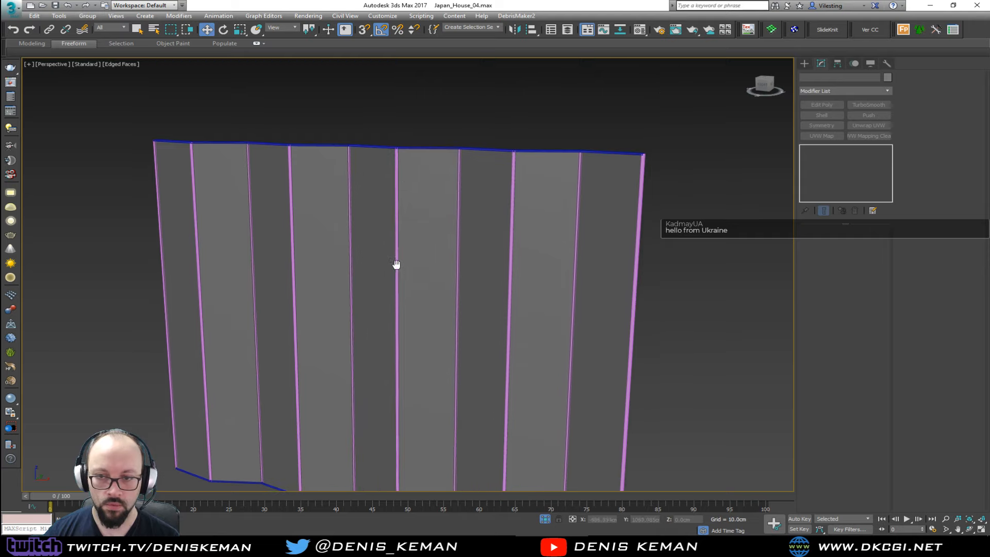
Give both frame shapes, the vertical posts and the zigzag borders, the same mid-grey custom object color.
scroll(399, 145, "up", 8)
key("F4")
left_click(389, 173)
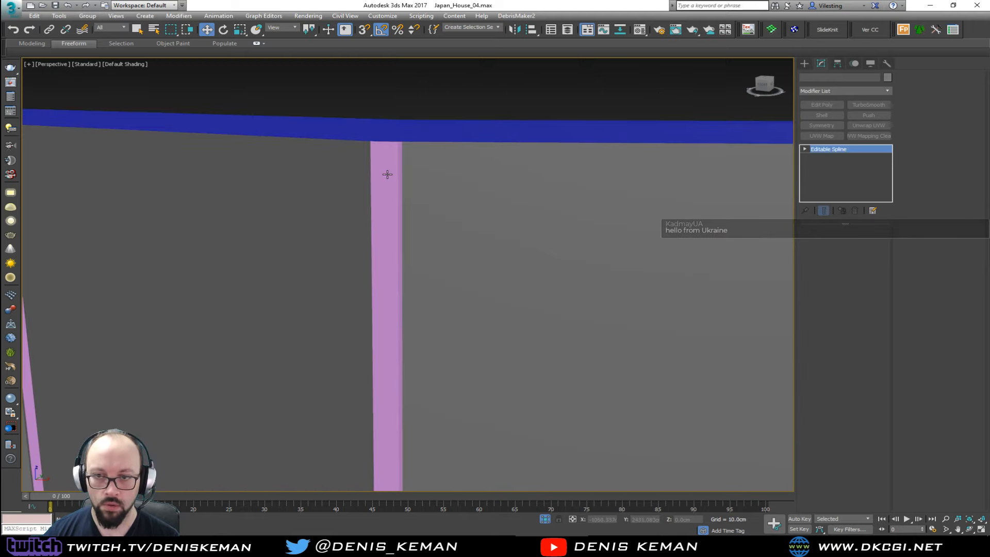
key("F4")
left_click(444, 135, "ctrl")
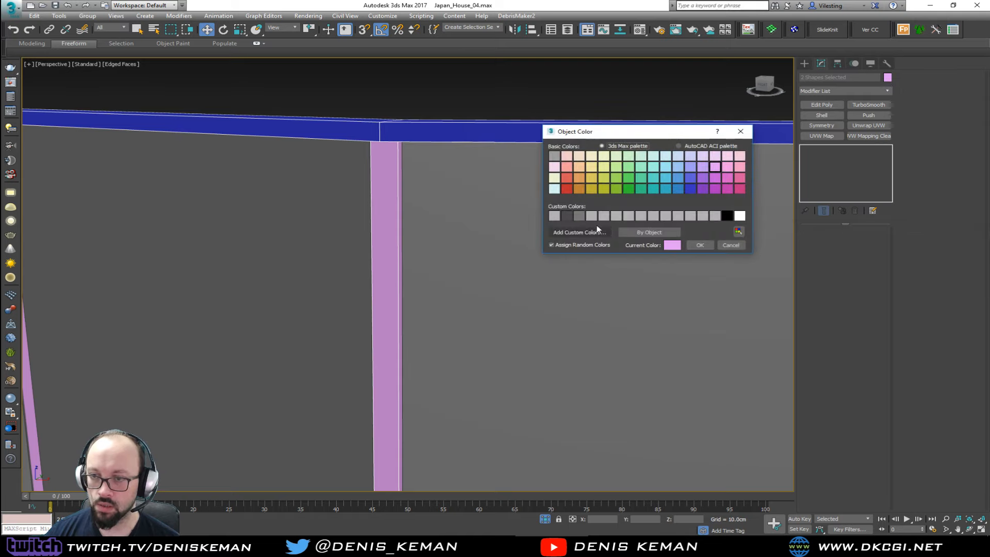
left_click(578, 217)
left_click(699, 244)
left_click(462, 210)
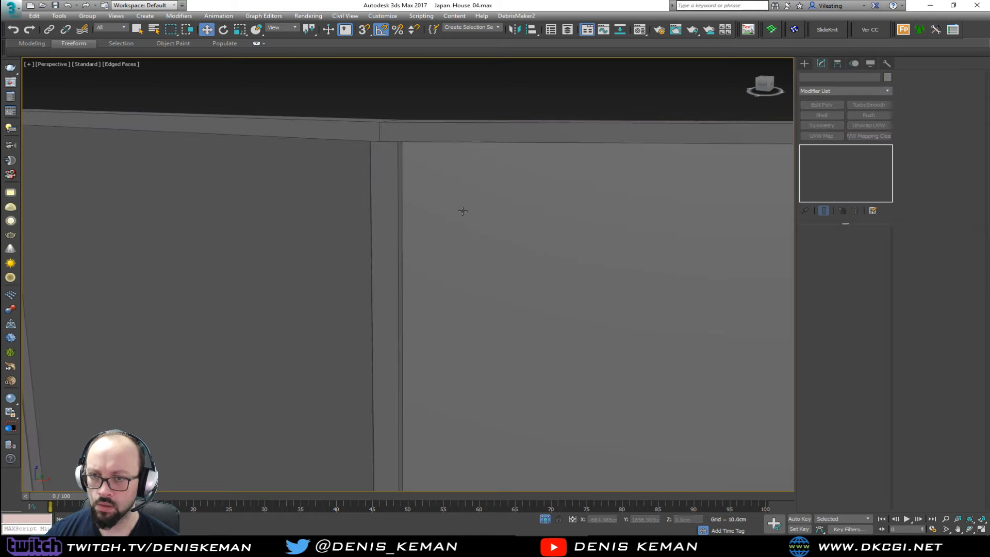
Set the folding panel's object color to the dark grey custom color and clear the selection.
left_click(887, 78)
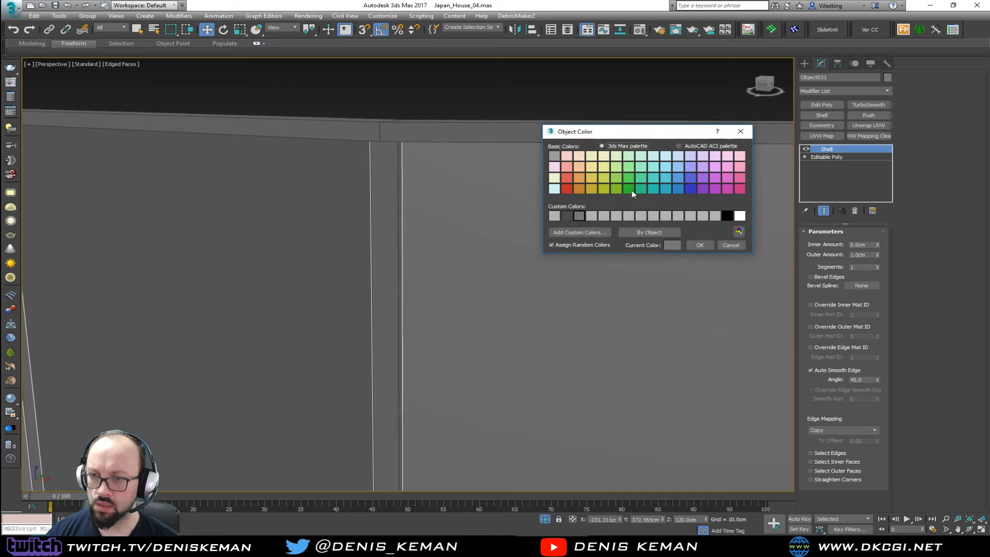
left_click(567, 214)
left_click(698, 244)
left_click(490, 104)
End the isolation so the folding screen is shown within the house model.
mouse_move(502, 178)
middle_mouse_down()
mouse_move(503, 154)
mouse_move(486, 171)
mouse_move(485, 124)
mouse_move(517, 156)
mouse_move(514, 171)
middle_mouse_up()
scroll(505, 154, "down", 3)
scroll(481, 172, "up", 3)
scroll(487, 127, "down", 6)
right_click(513, 170)
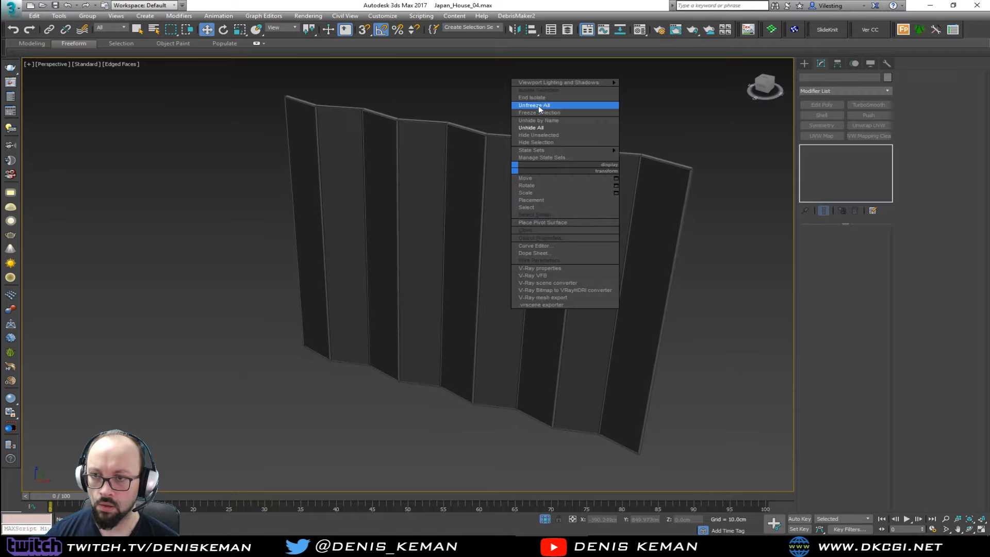
left_click(540, 97)
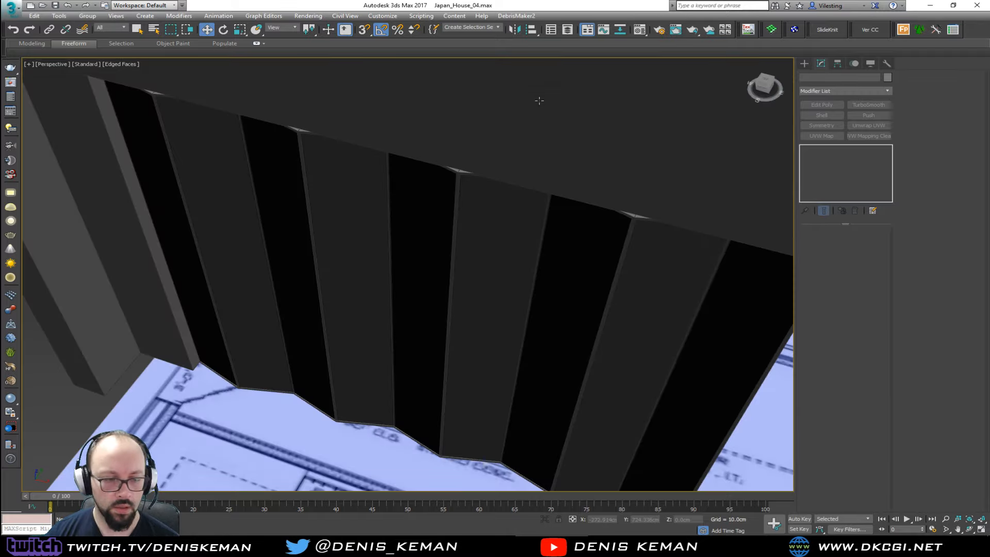
middle_click_drag(554, 203, 533, 237, "alt")
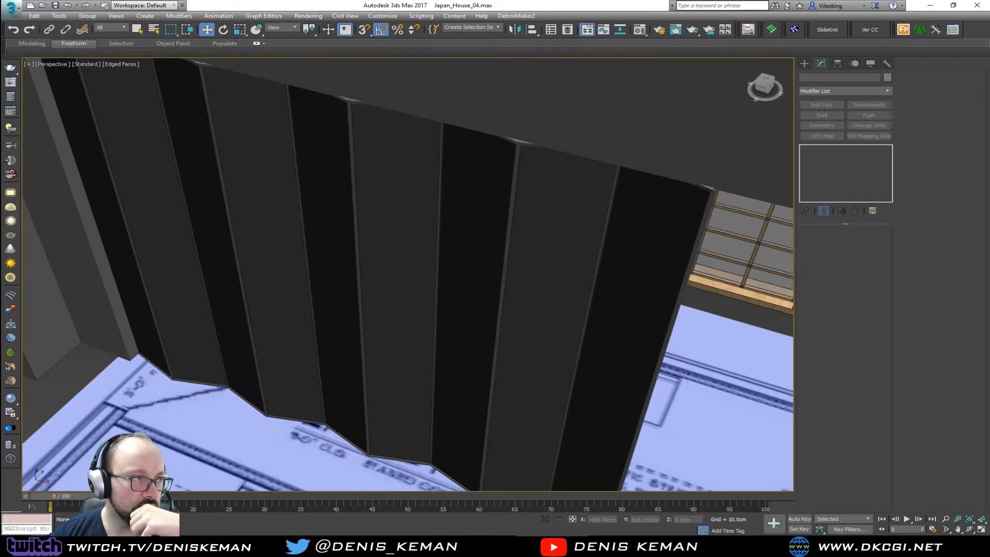
Examine the Mid_Idea reference photo of the folding screen, and inspect the modelled screen in its opening from both sides.
key("alt+Tab")
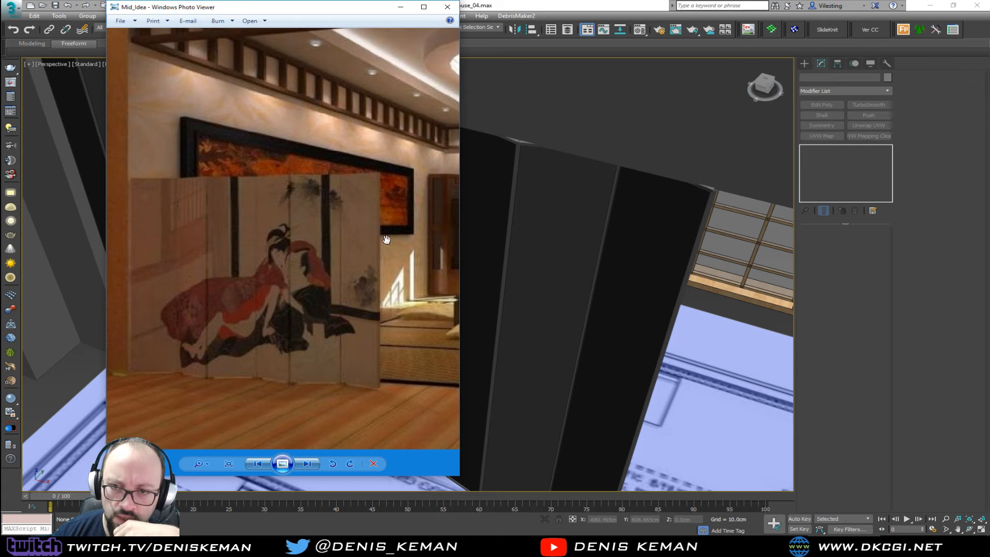
left_click_drag(305, 9, 0, 9)
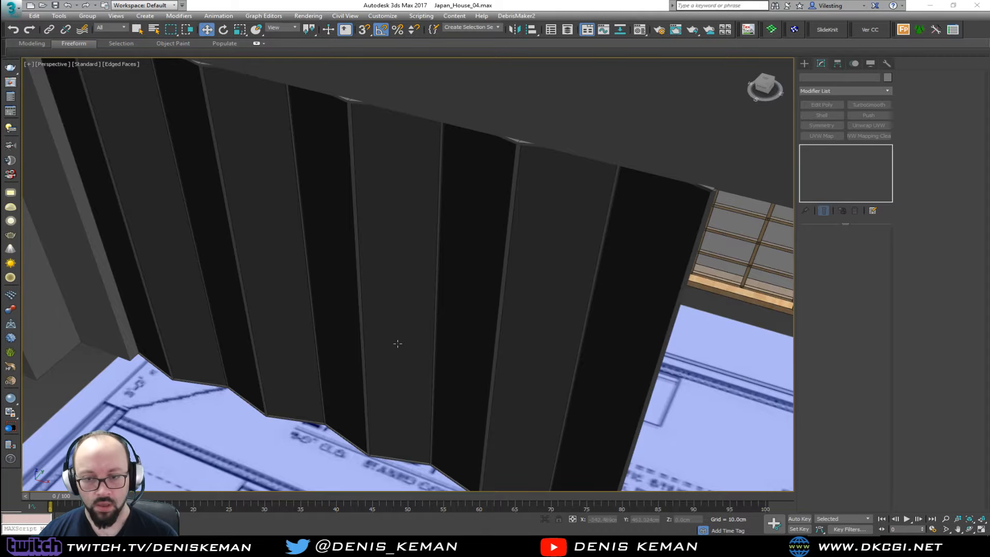
scroll(397, 343, "down", 5)
middle_click_drag(451, 316, 439, 294, "alt")
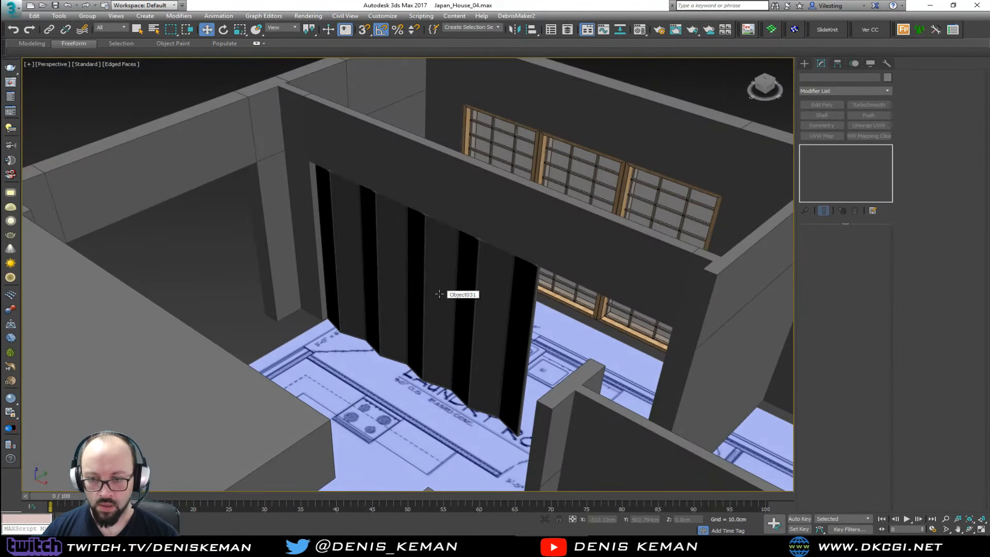
scroll(439, 294, "up", 2)
scroll(439, 293, "down", 2)
scroll(439, 294, "up", 4)
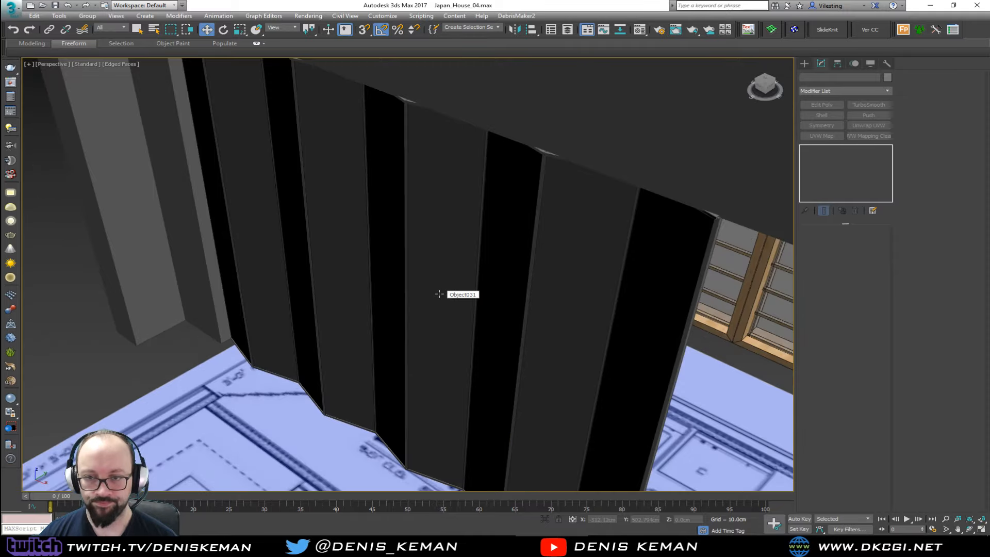
middle_click_drag(439, 295, 490, 291, "alt")
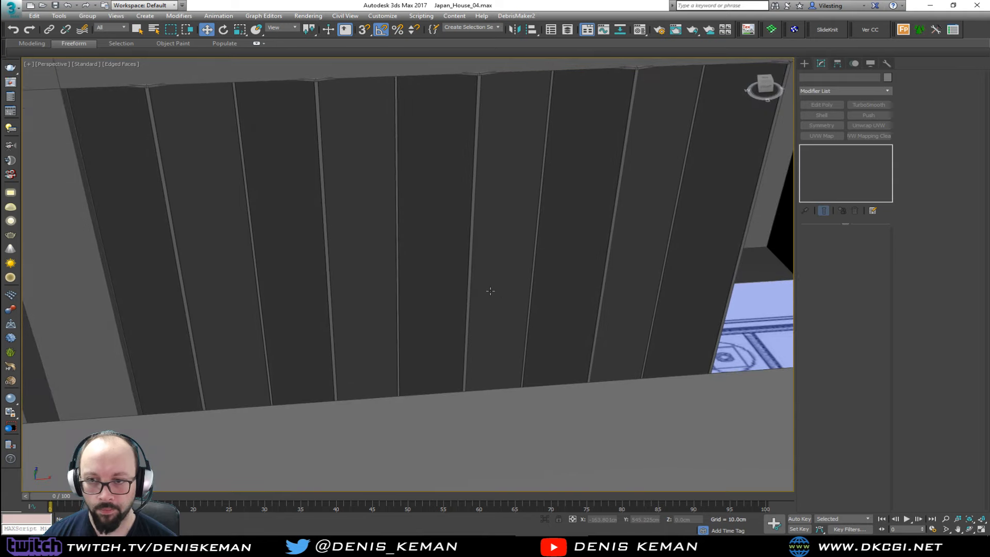
Select the folding panel and save the scene.
left_click(436, 262)
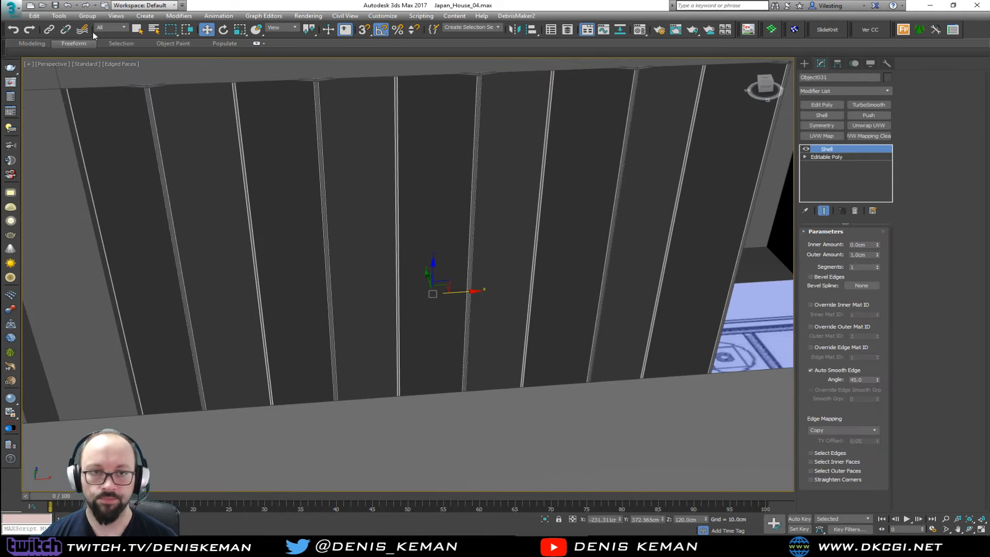
left_click(10, 7)
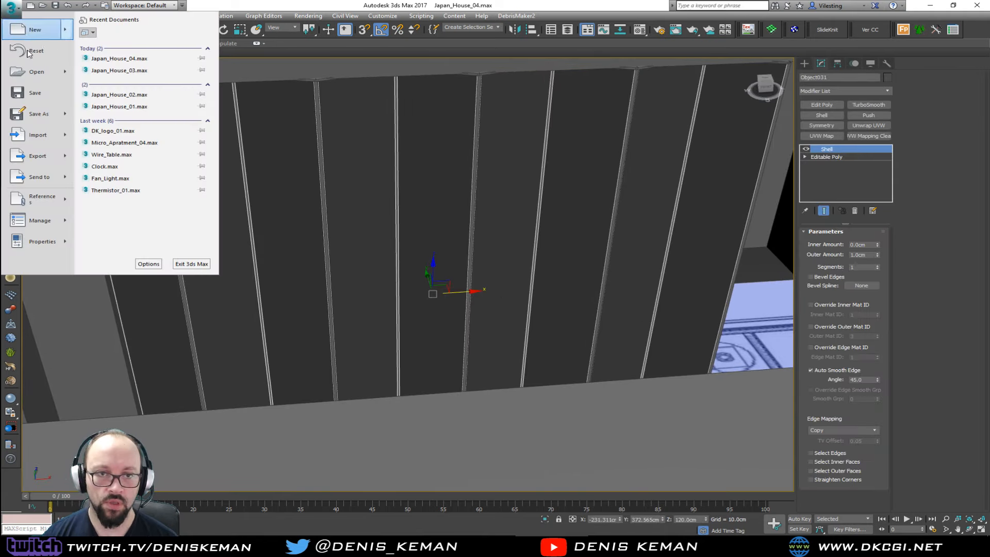
left_click(35, 95)
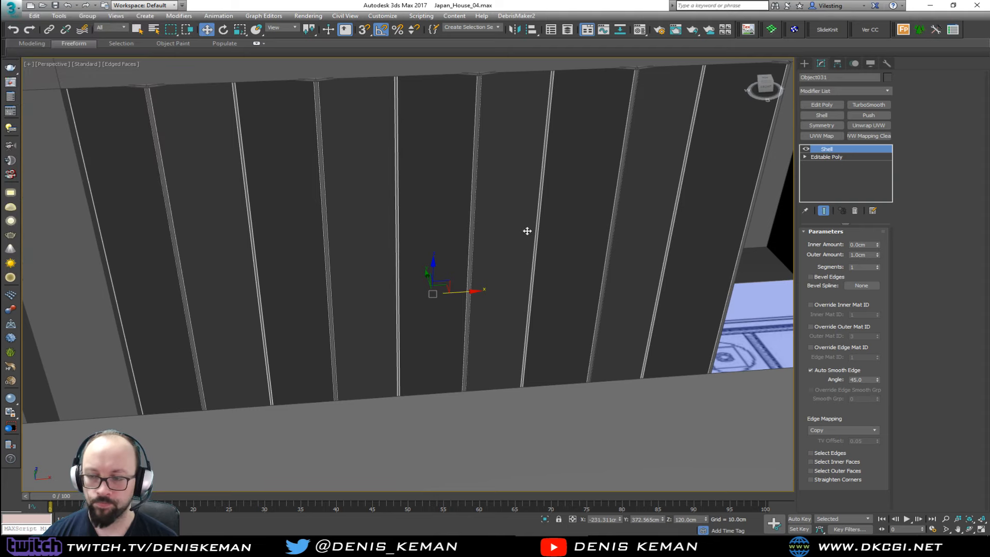
Isolate the folding panel and delete its Shell modifier, keeping only the Editable Poly.
middle_click_drag(527, 230, 537, 287)
key("alt+q")
middle_click_drag(496, 250, 570, 244, "alt")
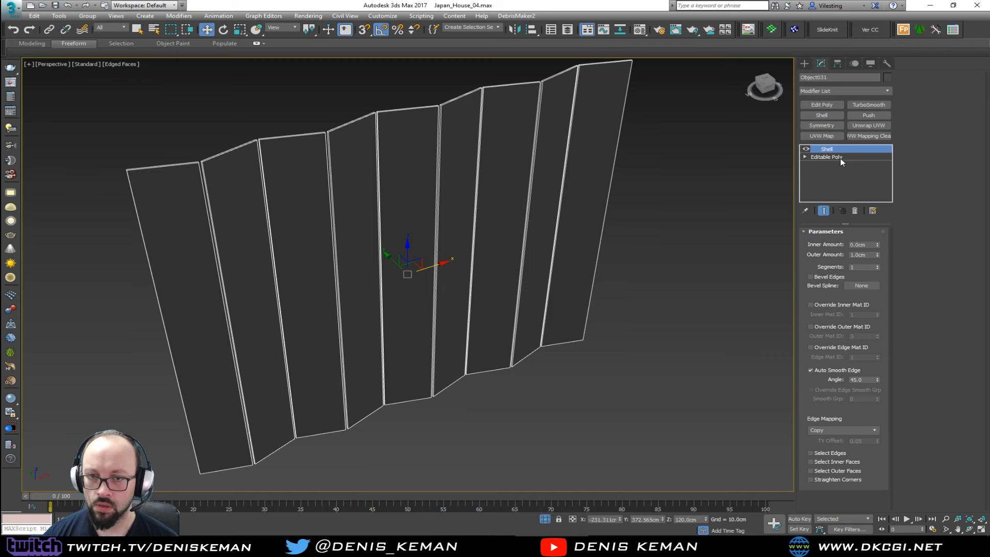
middle_click_drag(469, 196, 618, 225)
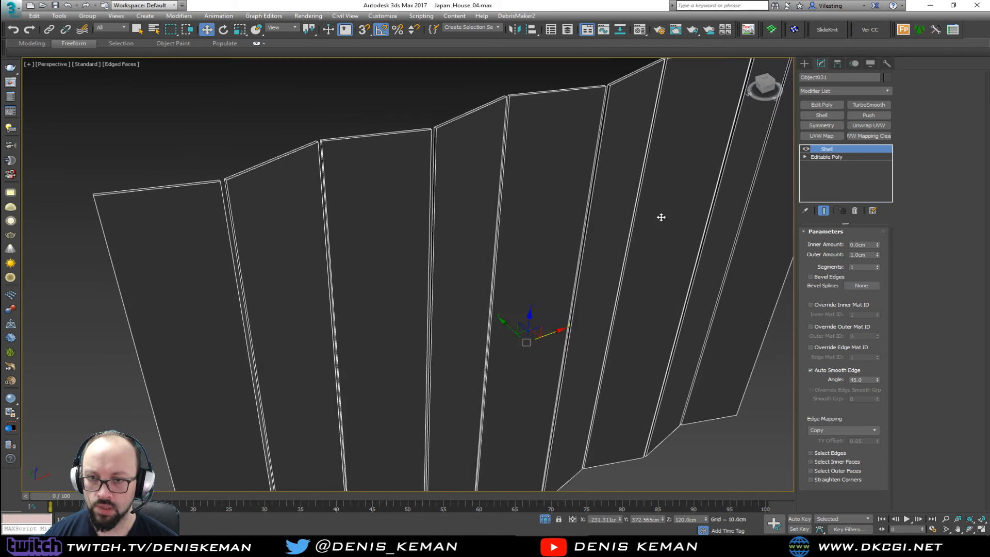
left_click(829, 158)
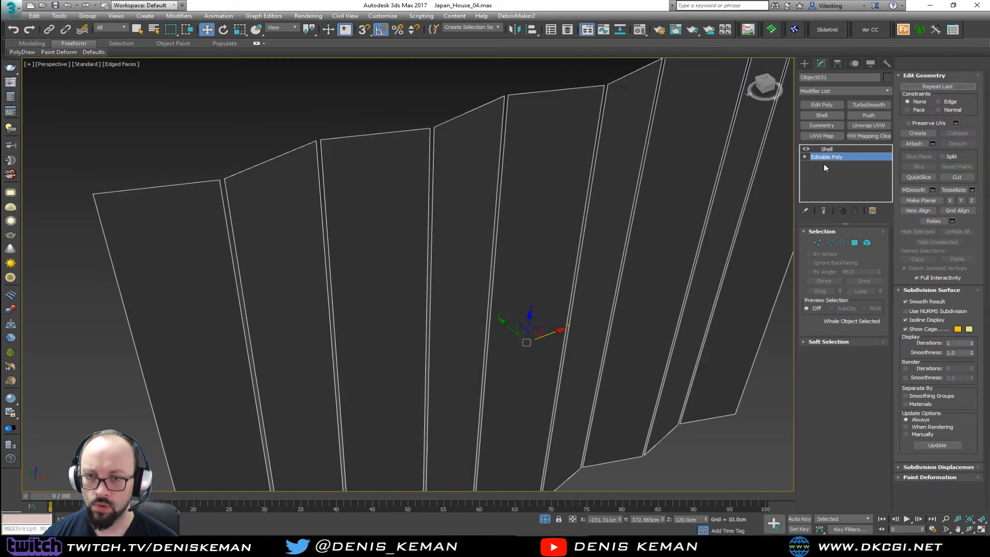
left_click(826, 149)
left_click(855, 211)
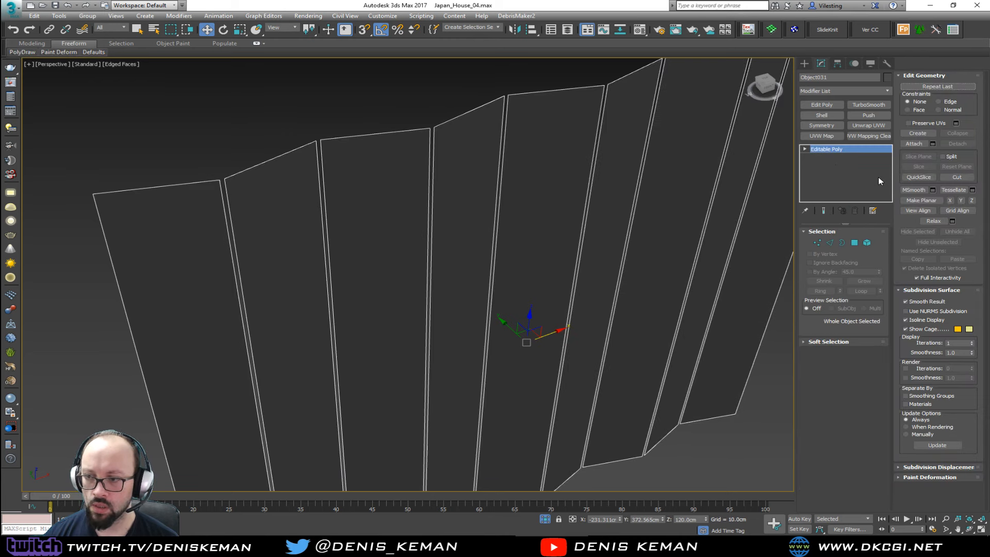
middle_click_drag(677, 229, 856, 150, "alt")
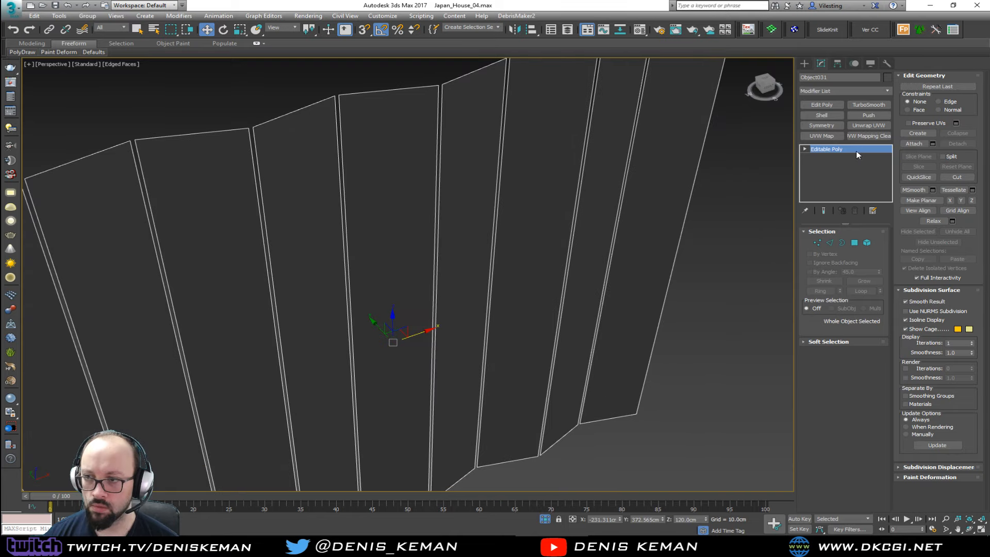
Add a planar UVW Map to the folding panel, align it to the Y axis and fit it to the panel.
left_click(821, 135)
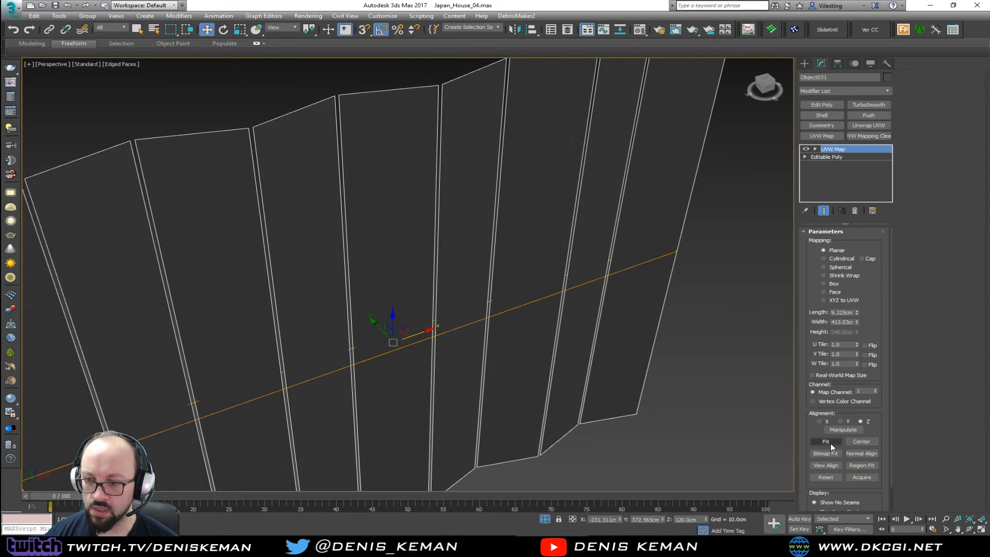
key("z")
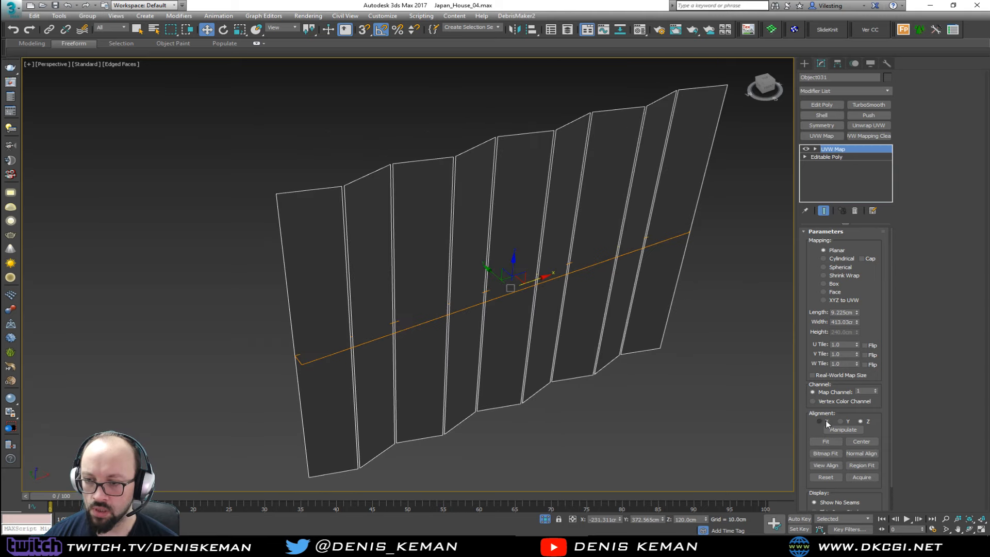
left_click(841, 421)
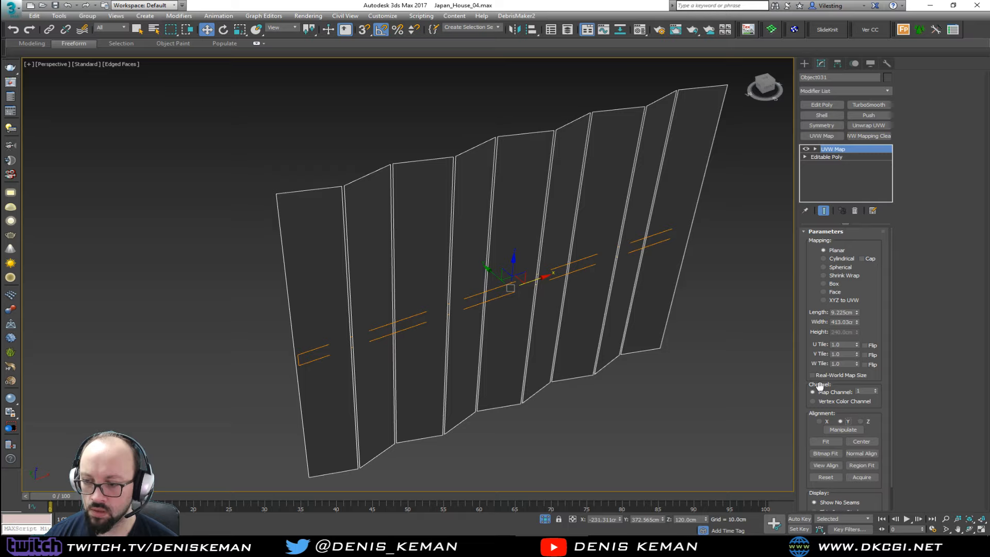
left_click(826, 440)
mouse_move(650, 309)
middle_mouse_down("alt")
mouse_move(581, 298)
mouse_move(577, 311)
mouse_move(632, 305)
middle_mouse_up("alt")
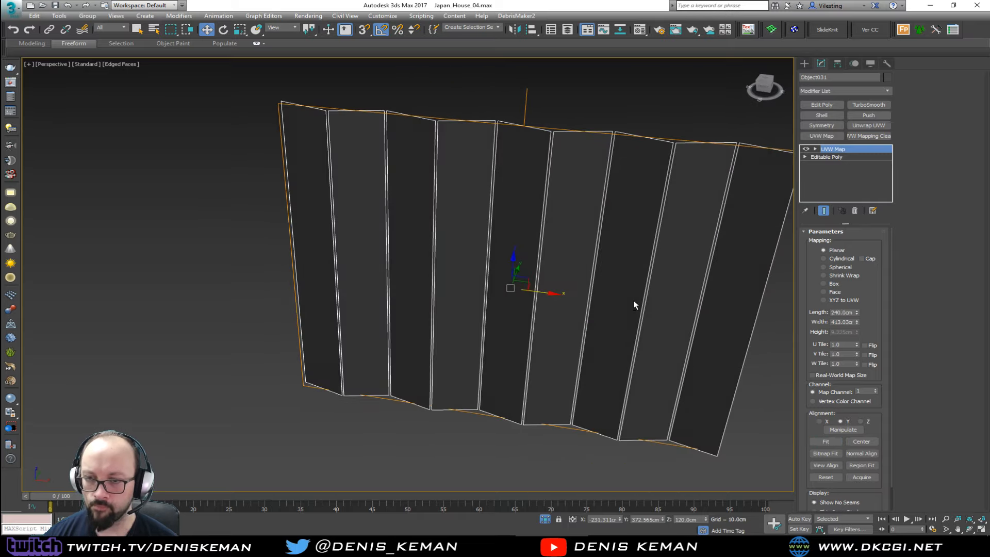
left_click(552, 103)
Open the Material Editor and bring up Bing image results for "japanese art" in the web browser.
key("m")
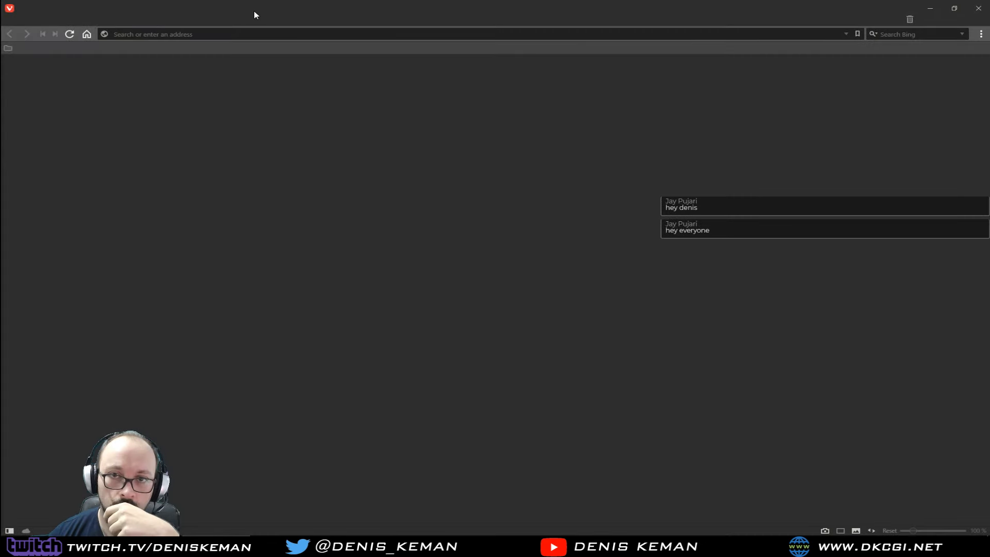
left_click_drag(255, 13, 0, 57)
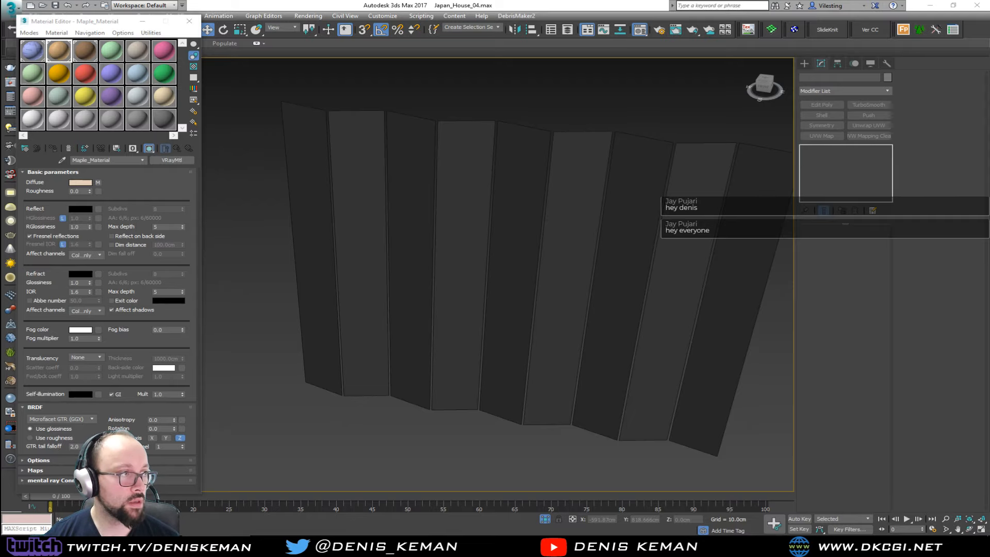
left_click_drag(1, 73, 366, 62)
double_click(365, 62)
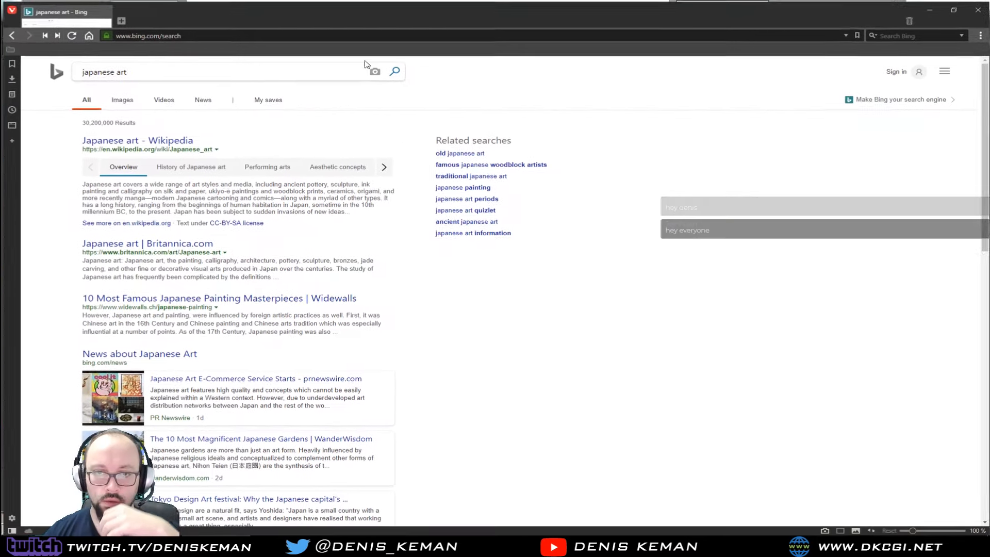
left_click(123, 97)
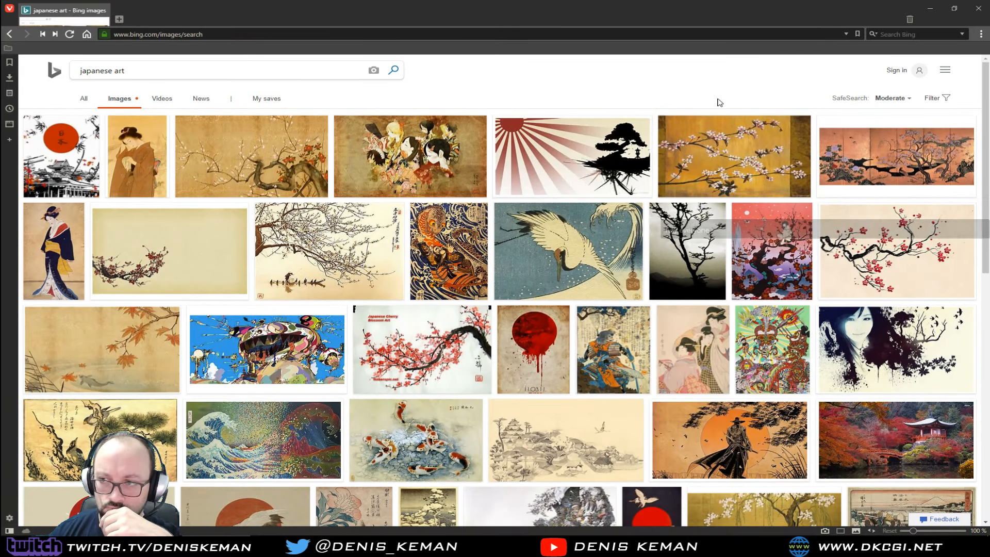
Preview the wide blossoming-tree screen painting and the orange samurai wallpaper as candidate artwork for the folding screen.
left_click(872, 159)
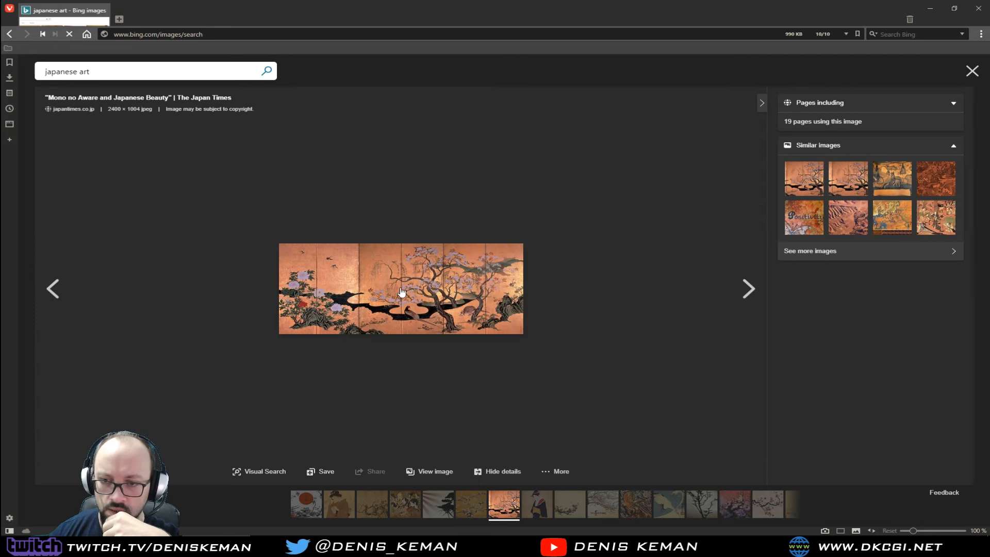
left_click(540, 208)
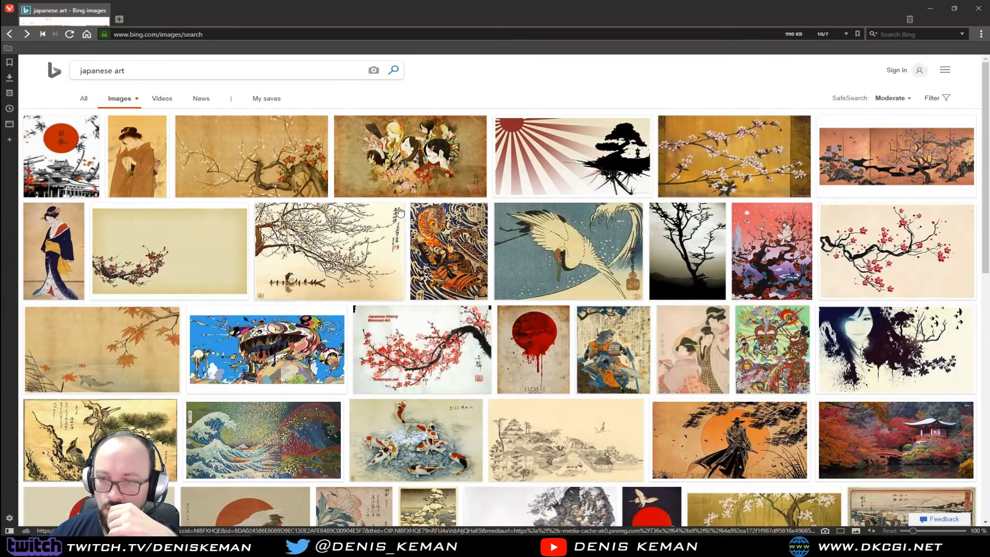
scroll(479, 303, "down", 5)
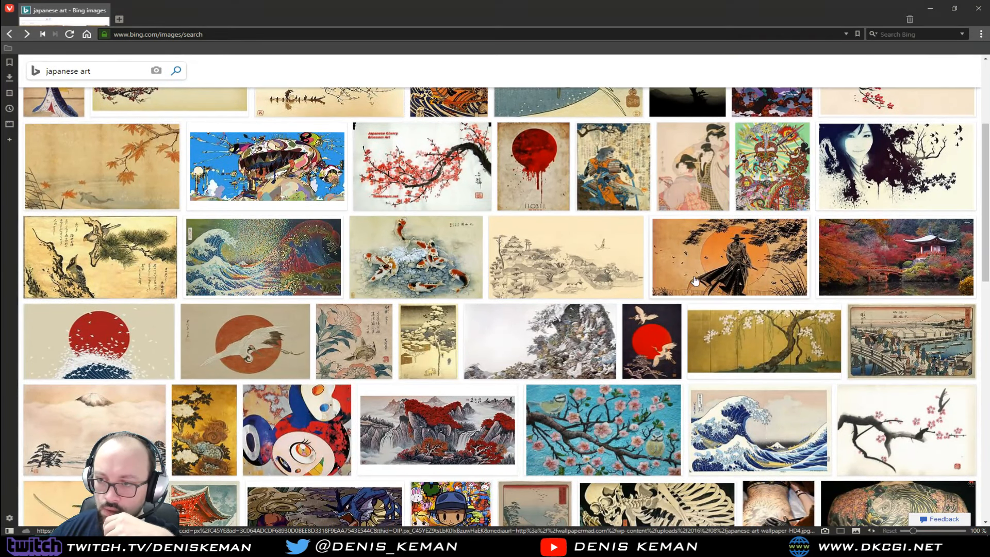
left_click(719, 255)
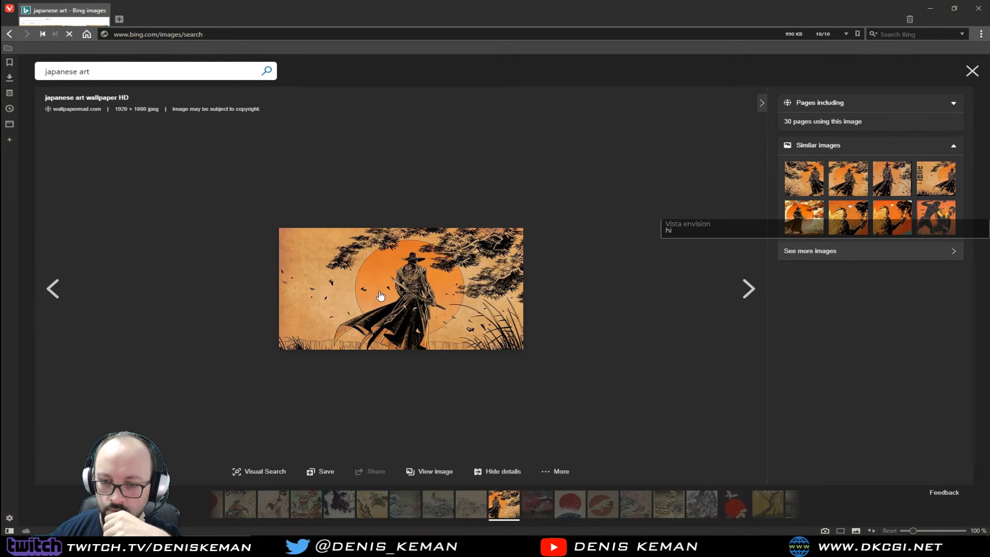
Try to open the orange samurai wallpaper at full size from its source site.
left_click(438, 471)
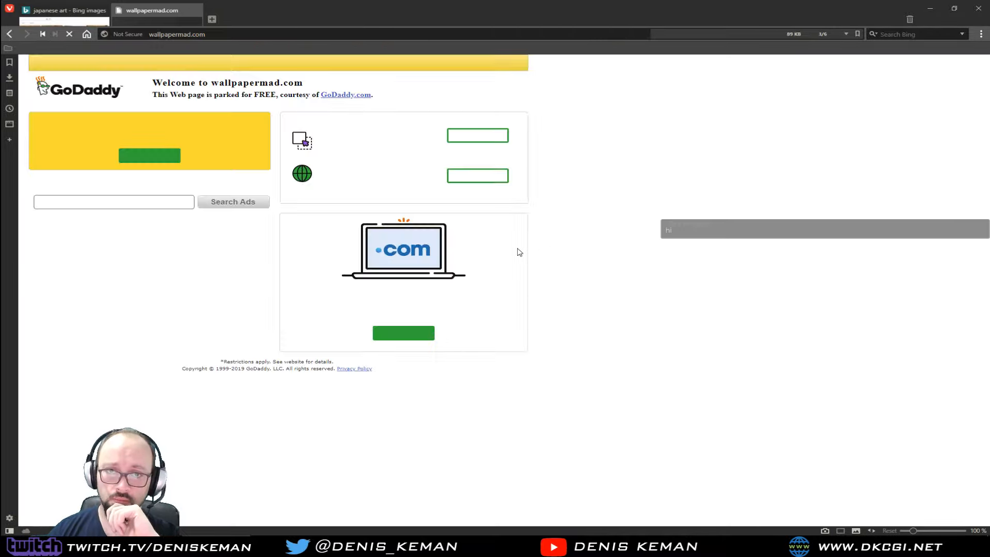
key("alt+Left")
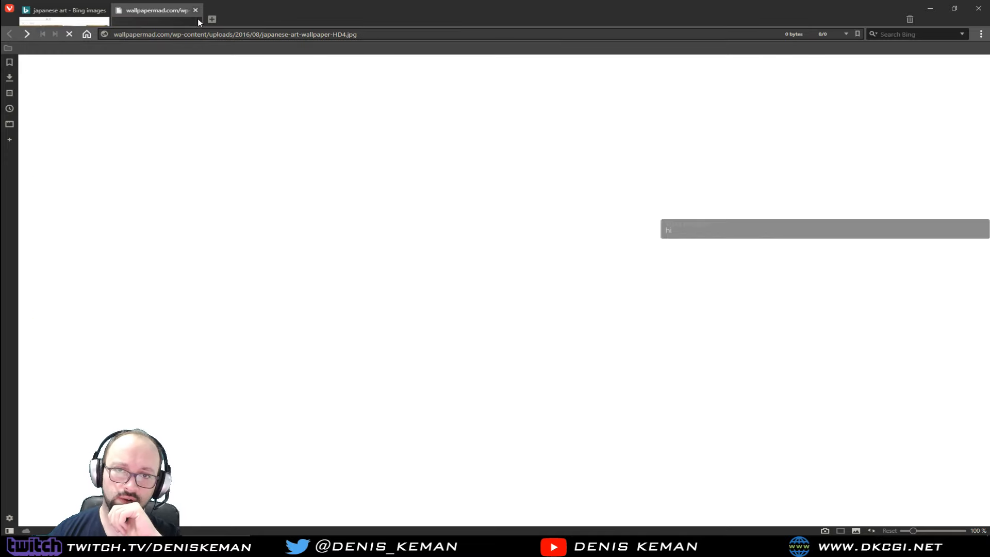
left_click(196, 10)
Try to copy the orange samurai wallpaper image for use in a separate browser tab.
right_click(426, 283)
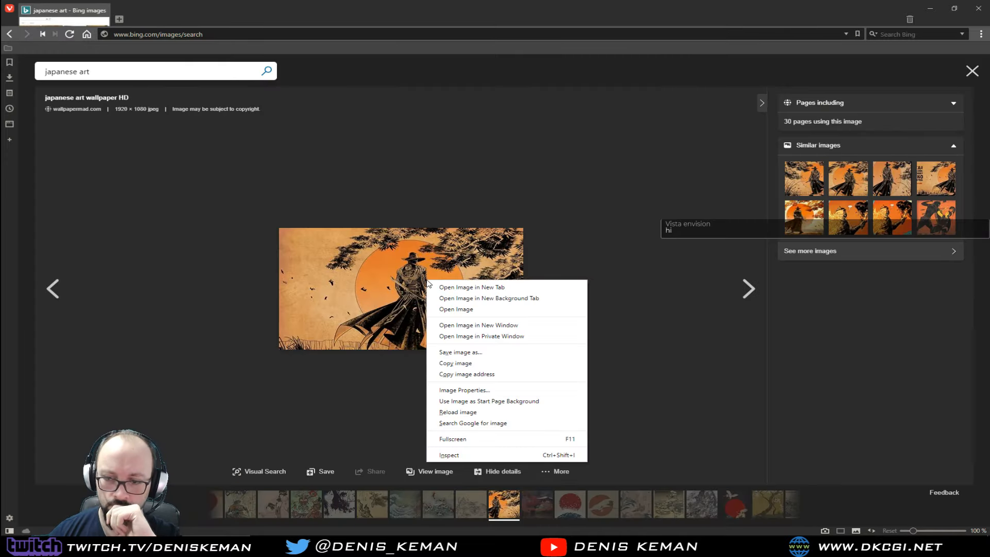
left_click(467, 364)
left_click(119, 19)
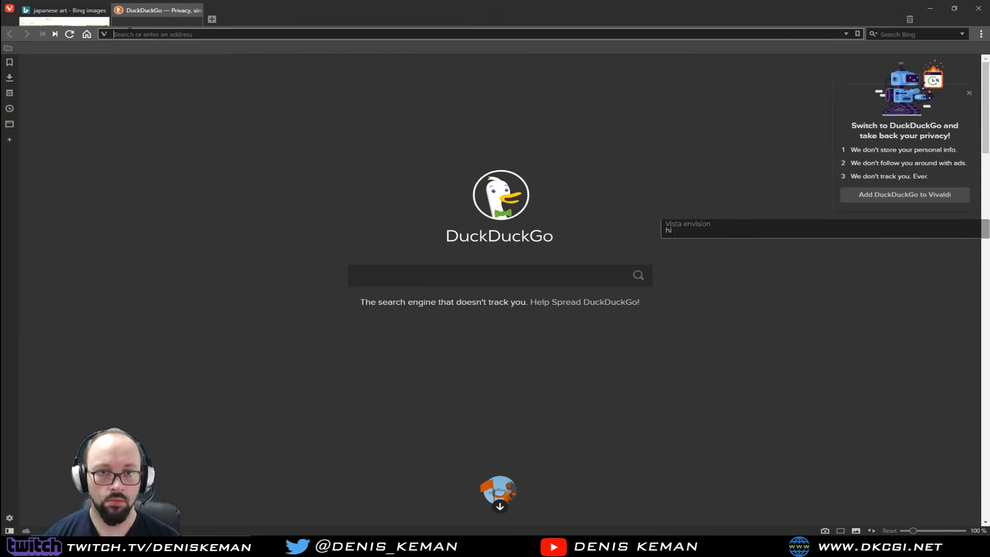
left_click(64, 11)
right_click(372, 267)
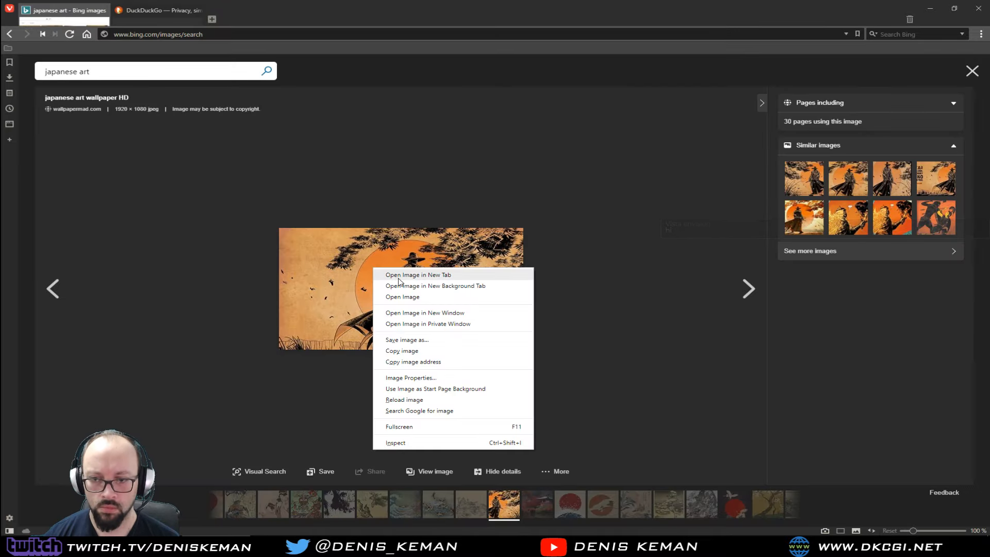
left_click(418, 352)
left_click(173, 9)
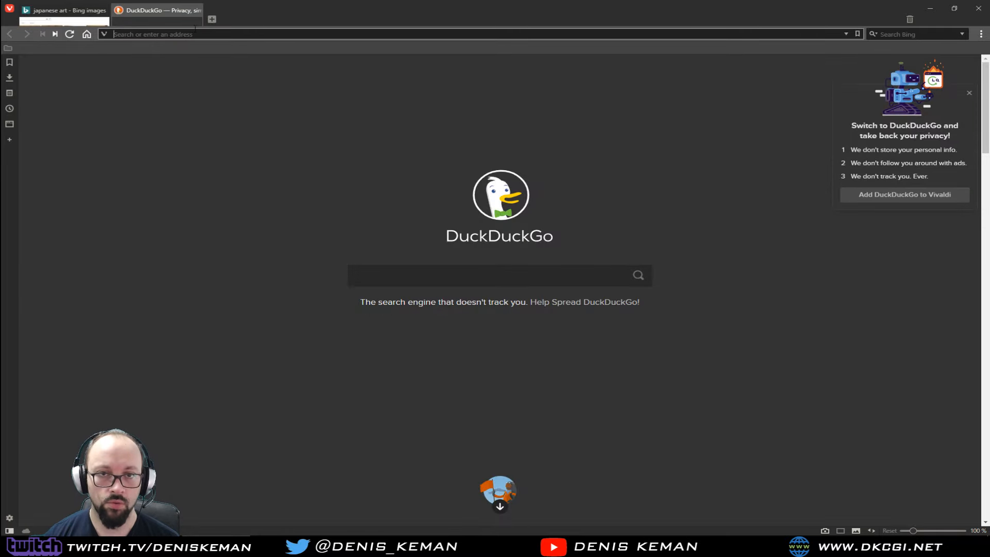
left_click(198, 11)
Find the misty Mount Fuji painting with pine trees in the Japanese art results and save it as Art_01.jpg.
left_click(484, 159)
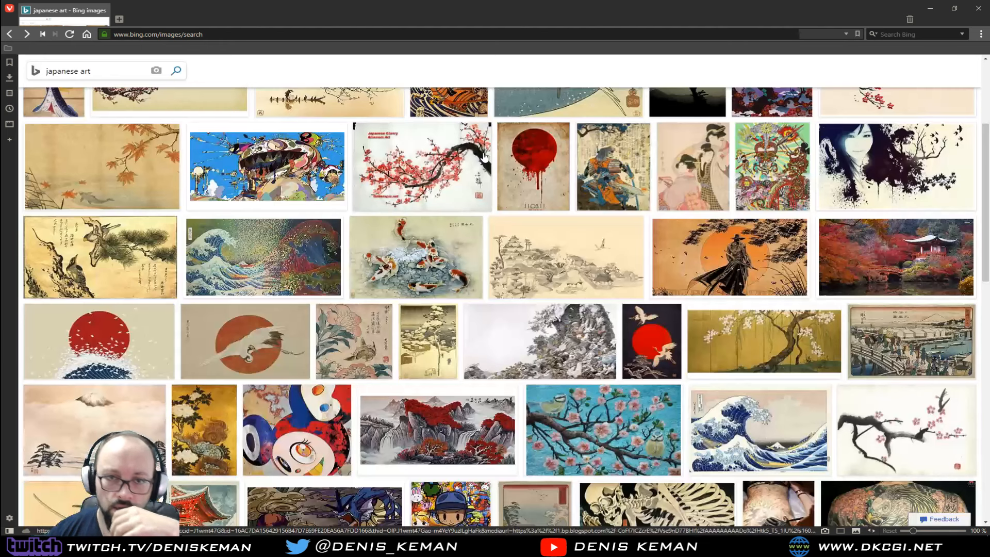
scroll(309, 315, "down", 3)
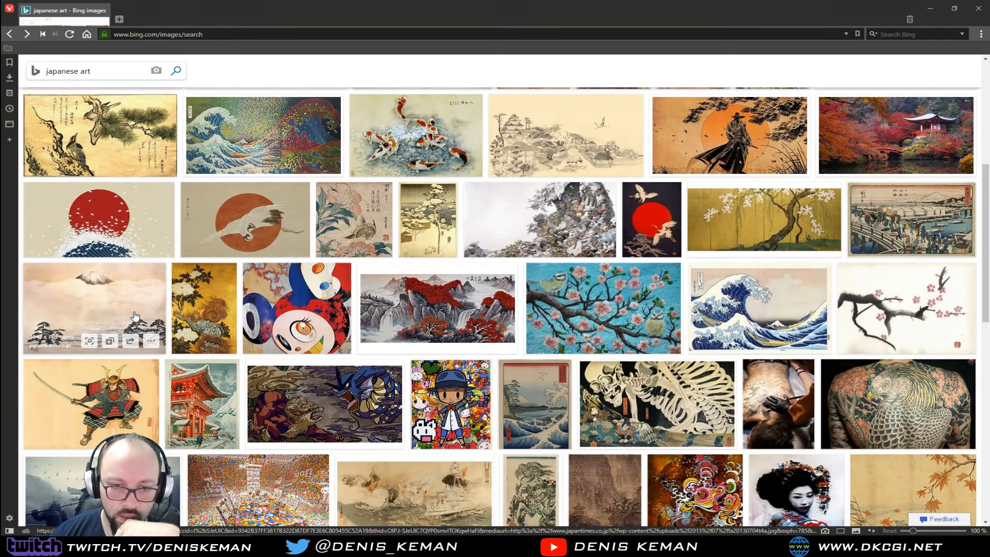
left_click(134, 315)
right_click(416, 288)
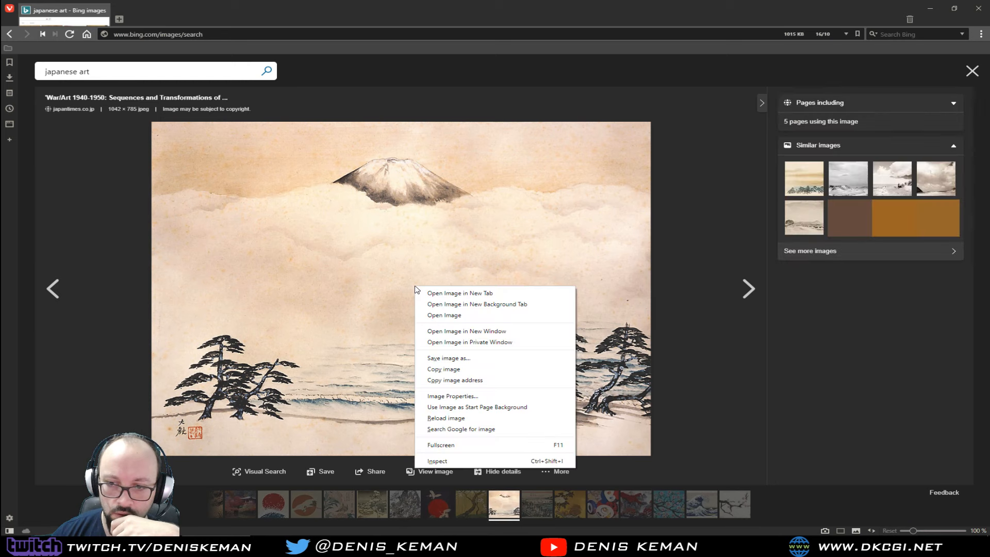
left_click(448, 357)
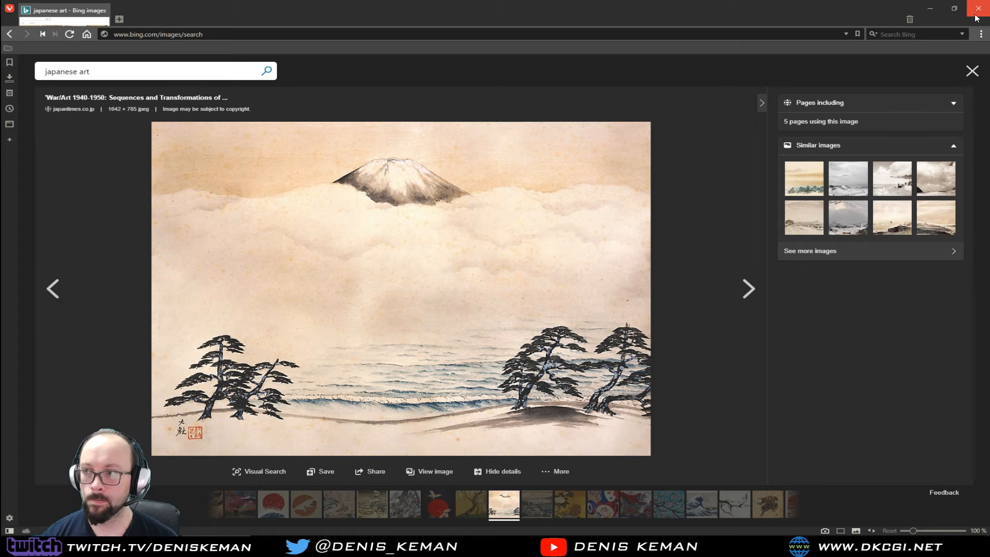
Switch to 3ds Max and assign the pale green Material #4 to the folding panel.
key("alt+Tab")
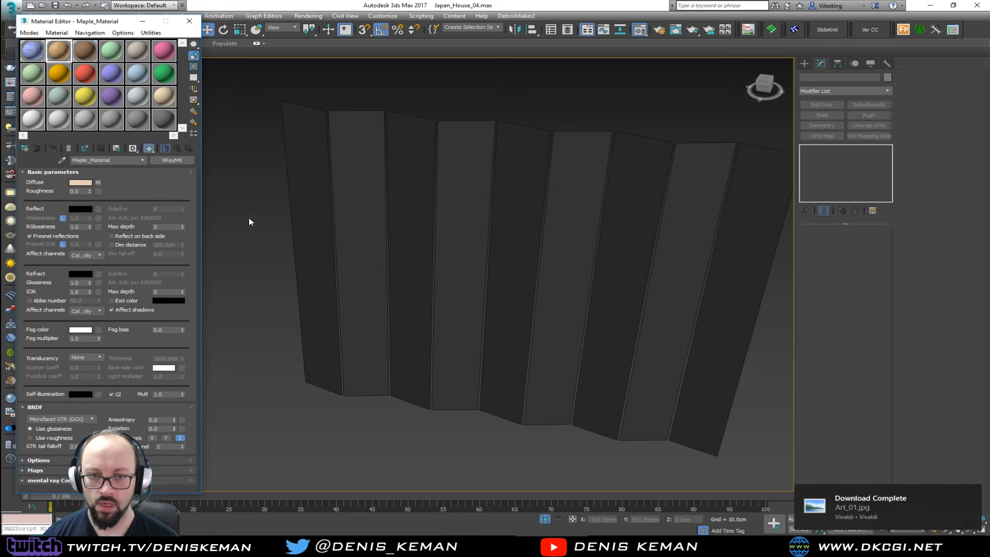
left_click(112, 55)
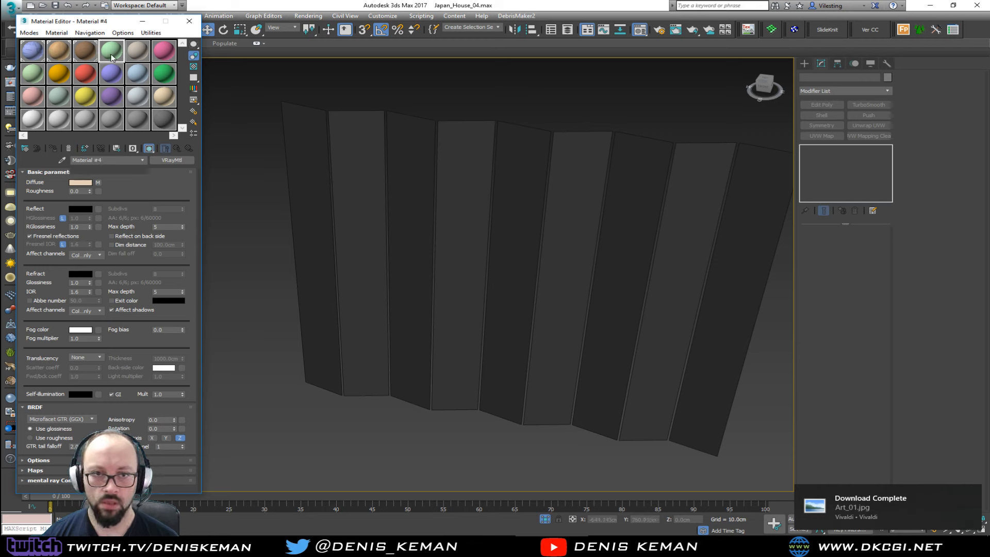
left_click(362, 185)
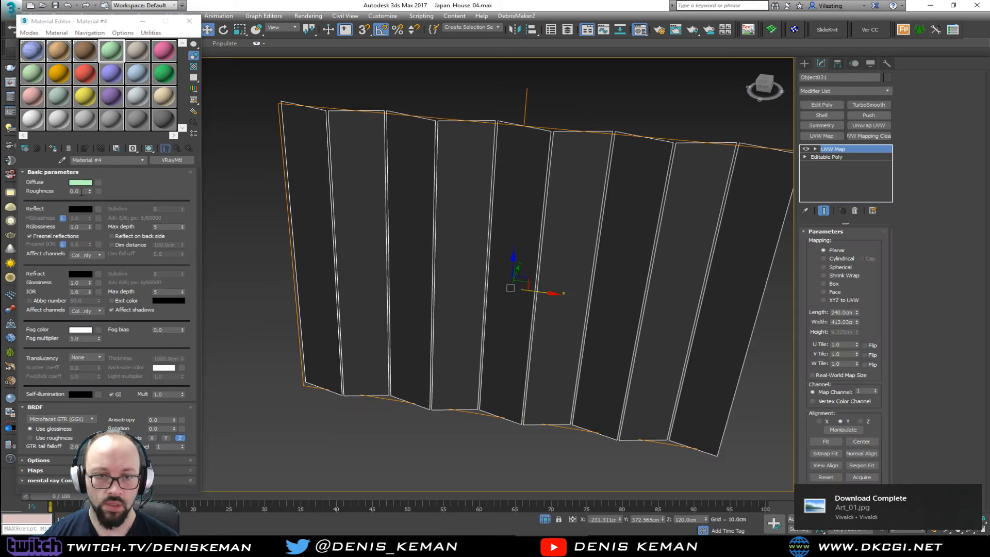
left_click(54, 148)
Apply the saved Mount Fuji painting as Material #4's diffuse map and show it on the panel in the viewport.
left_click(624, 544)
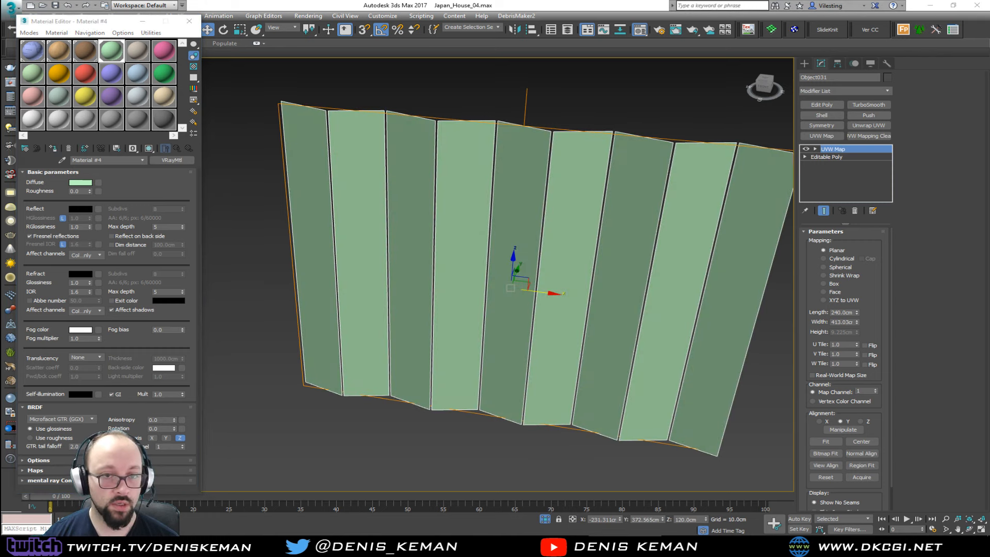
left_click(148, 149)
left_click(337, 438)
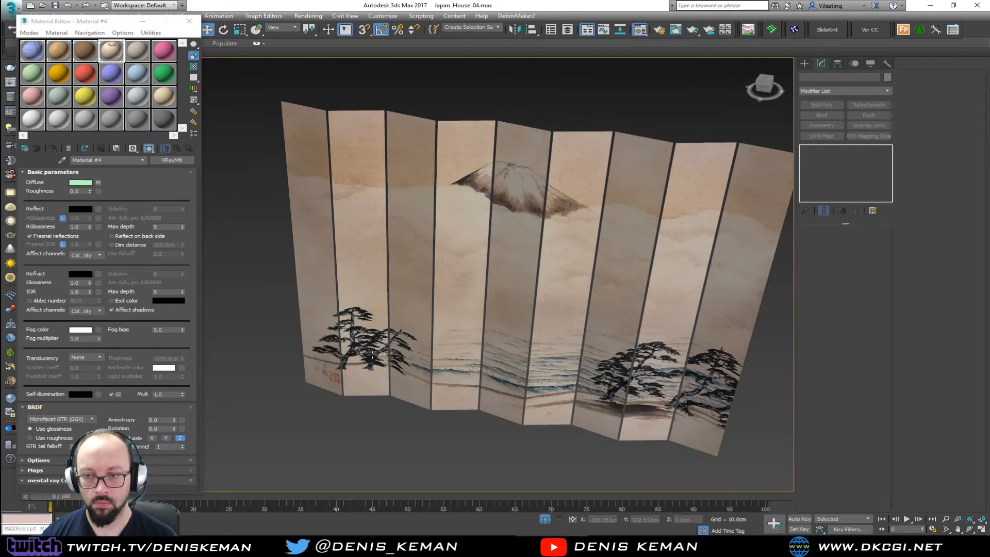
End the folding panel's isolation and close the Material Editor.
mouse_move(347, 378)
middle_mouse_down("alt")
mouse_move(396, 325)
mouse_move(370, 310)
mouse_move(349, 327)
middle_mouse_up("alt")
right_click(416, 270)
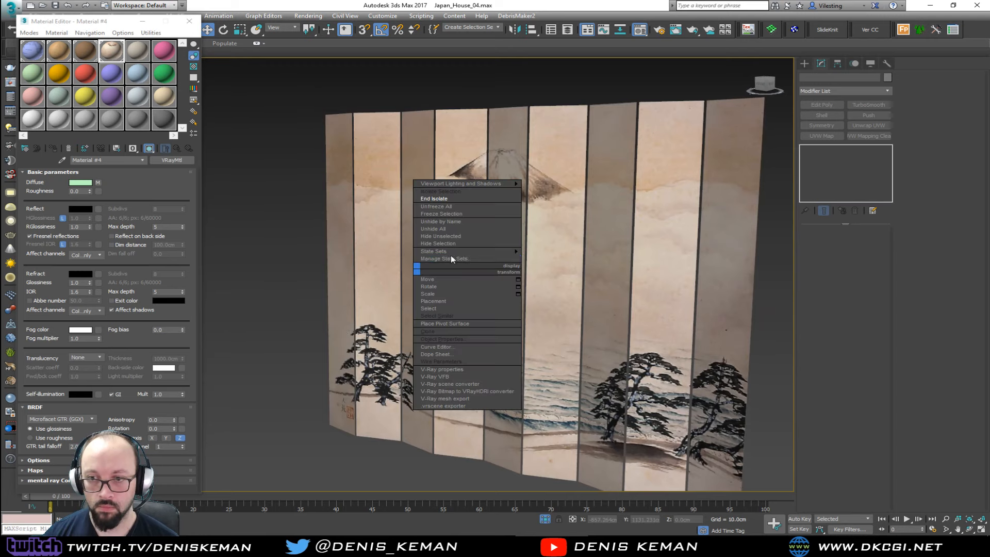
left_click(448, 201)
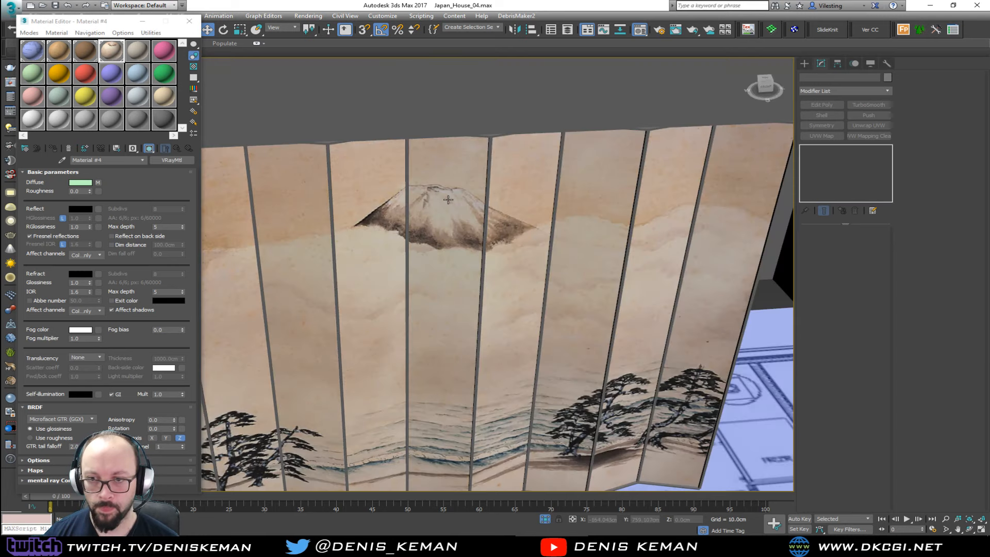
left_click(189, 21)
Examine the textured folding screen in place and the surrounding laundry room and kitchen walls.
middle_click_drag(320, 253, 335, 269, "alt")
scroll(356, 239, "up", 3)
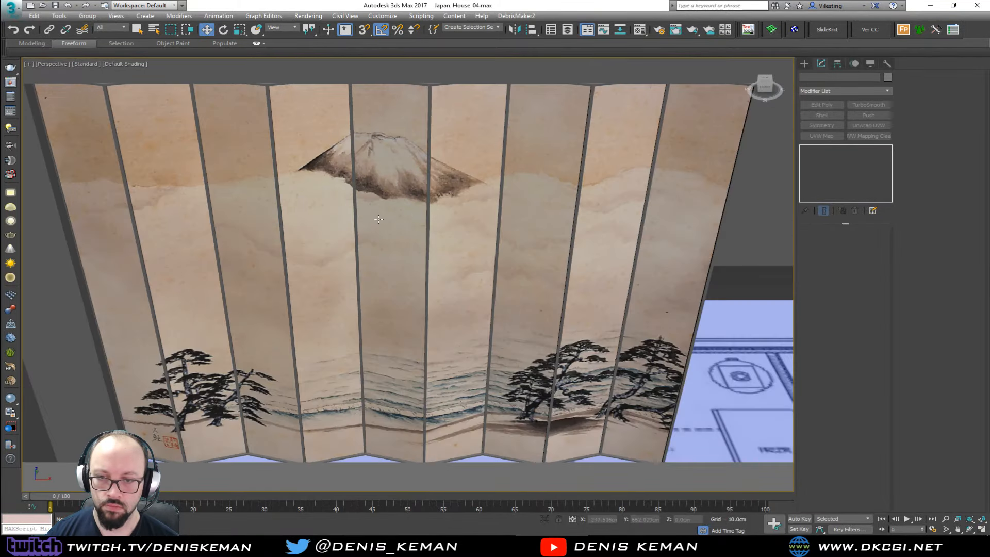
scroll(373, 285, "down", 3)
mouse_move(373, 286)
middle_mouse_down("alt")
mouse_move(335, 304)
mouse_move(323, 253)
mouse_move(351, 330)
mouse_move(362, 307)
mouse_move(320, 289)
mouse_move(314, 330)
mouse_move(288, 340)
middle_mouse_up("alt")
scroll(360, 343, "up", 4)
scroll(320, 289, "down", 4)
middle_click_drag(281, 227, 317, 234)
scroll(338, 287, "down", 3)
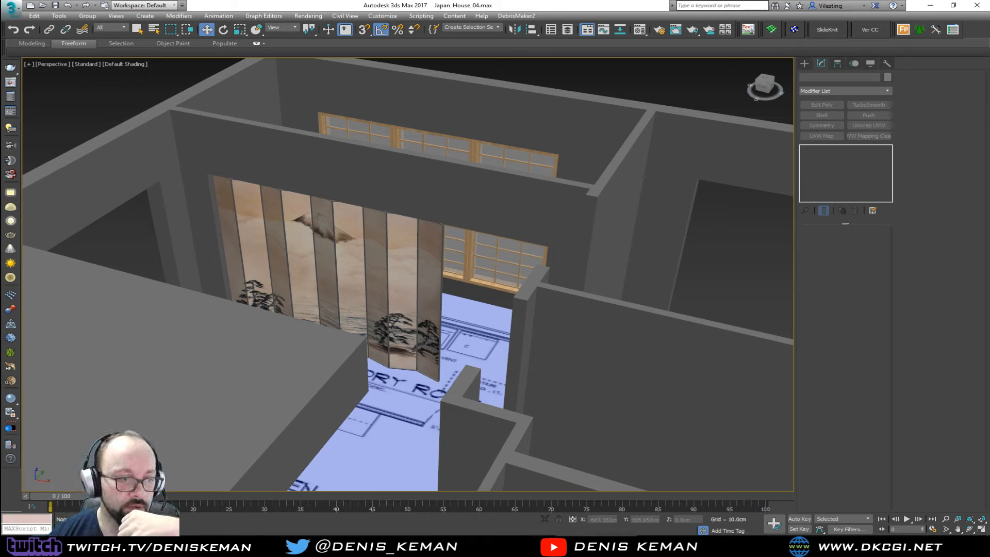
mouse_move(355, 292)
middle_mouse_down("alt")
mouse_move(334, 270)
mouse_move(294, 288)
mouse_move(428, 341)
mouse_move(444, 357)
mouse_move(420, 319)
mouse_move(379, 306)
mouse_move(263, 297)
mouse_move(253, 313)
mouse_move(427, 314)
mouse_move(338, 301)
middle_mouse_up("alt")
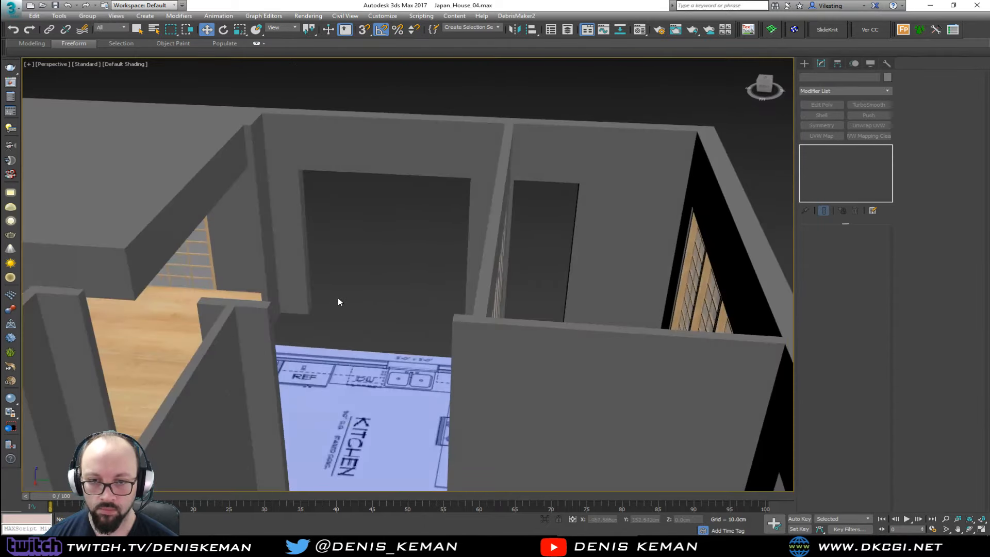
Turn on edged faces, isolate the house wall object and save the scene.
left_click(248, 164)
middle_click_drag(203, 185, 330, 271)
key("F4")
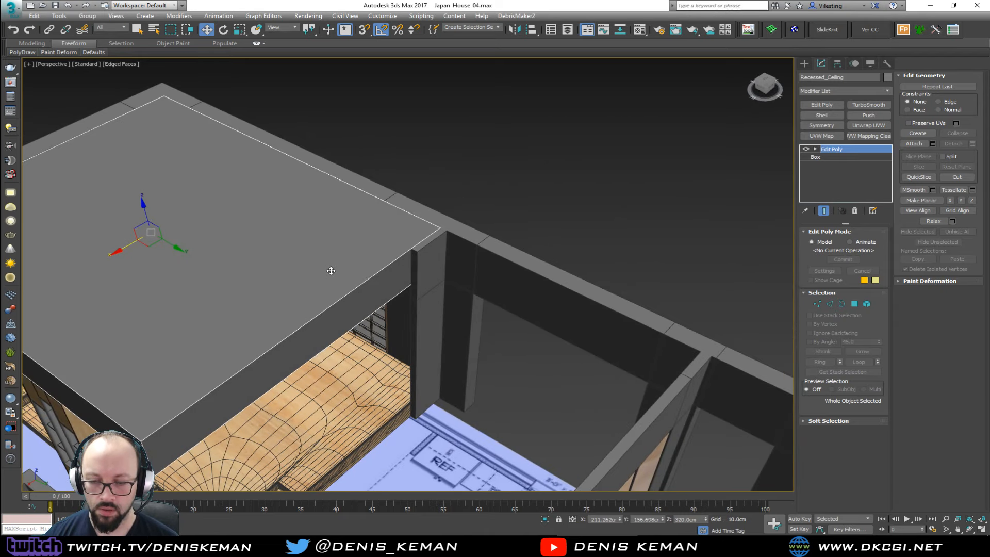
left_click(443, 362)
middle_click_drag(442, 362, 272, 312, "alt")
key("alt+q")
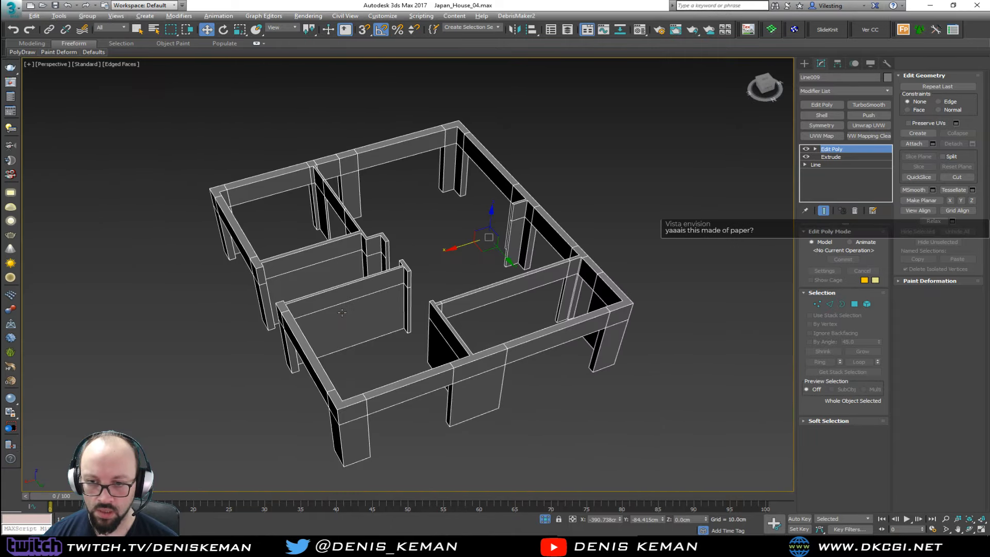
middle_click_drag(342, 312, 439, 298, "alt")
scroll(407, 311, "up", 5)
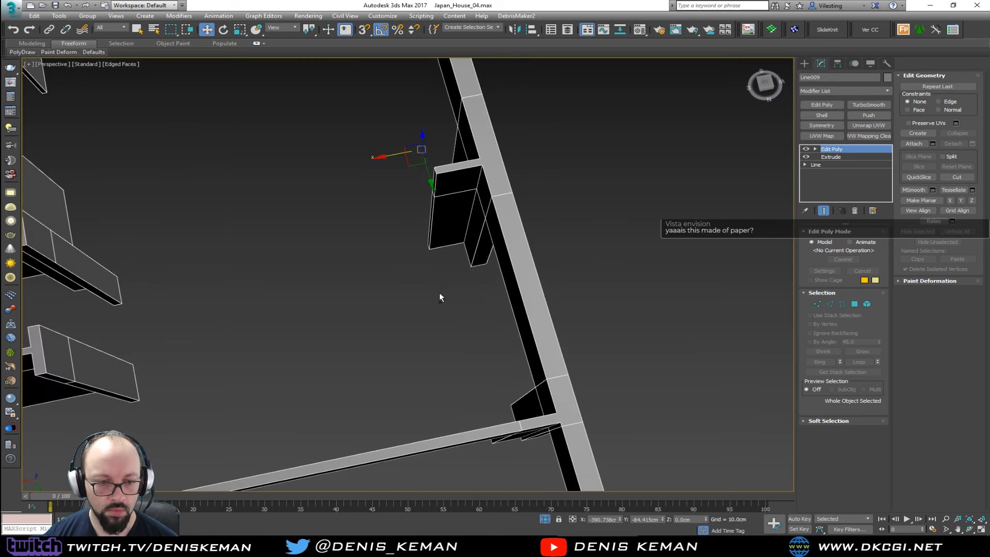
left_click(10, 7)
left_click(33, 93)
Bridge the edges across the narrow gap in the outer wall section and remove the leftover vertical edges.
middle_click_drag(428, 207, 247, 273, "alt")
key("2")
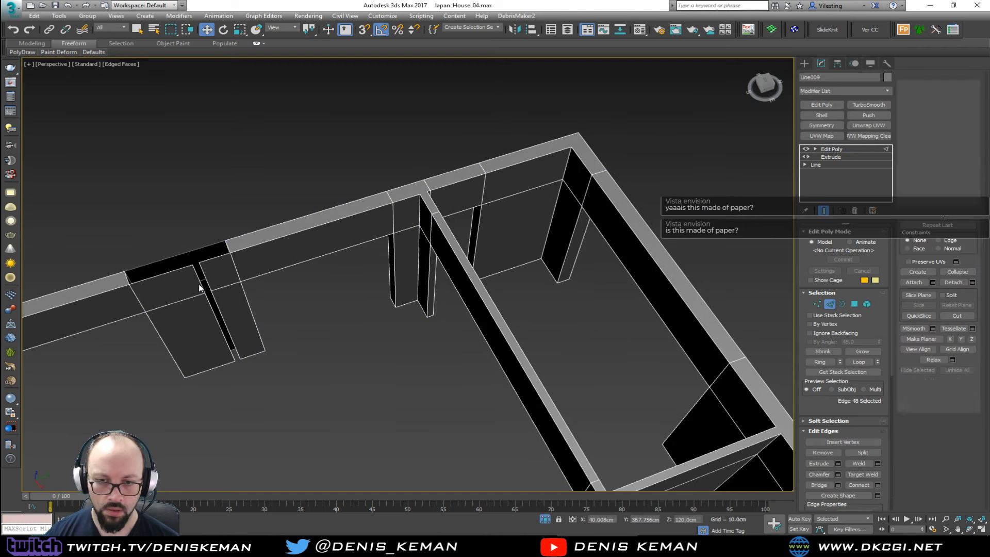
left_click(202, 282, "ctrl")
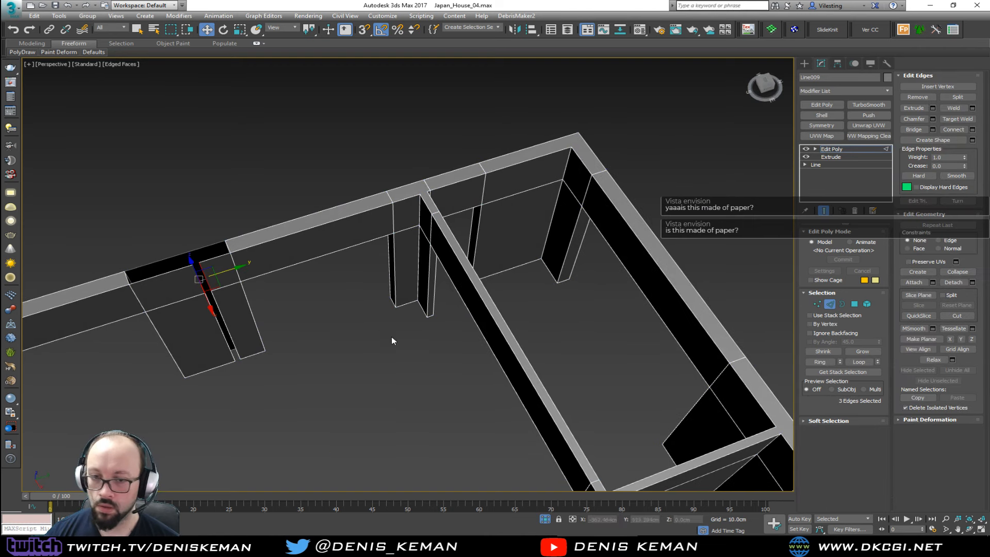
left_click(227, 332, "ctrl")
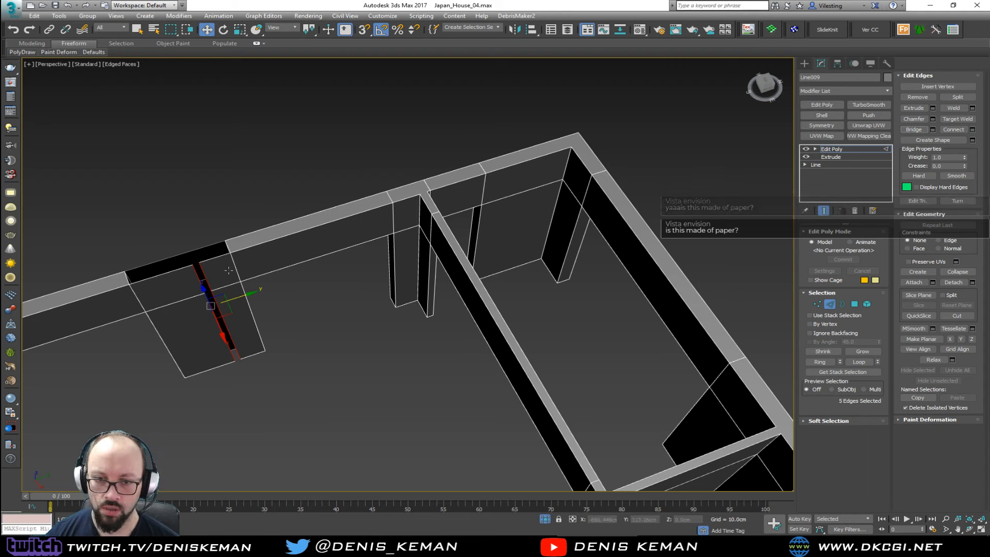
left_click(203, 279)
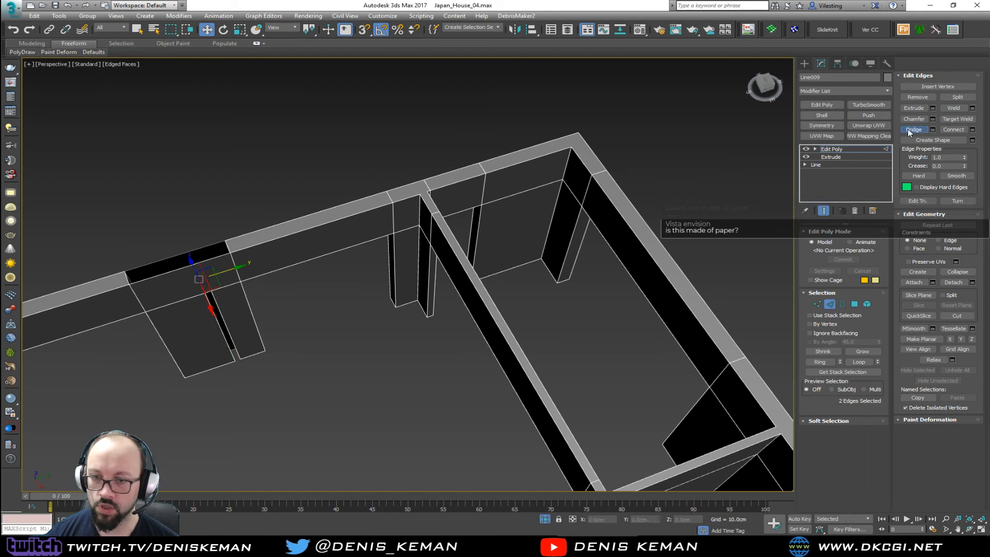
left_click(233, 340)
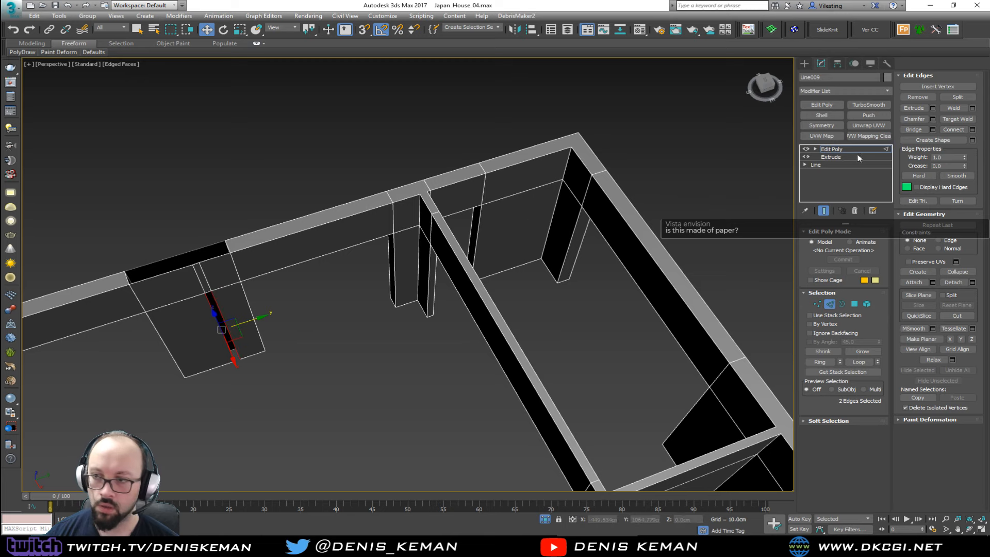
left_click(919, 133)
left_click(201, 283, "ctrl")
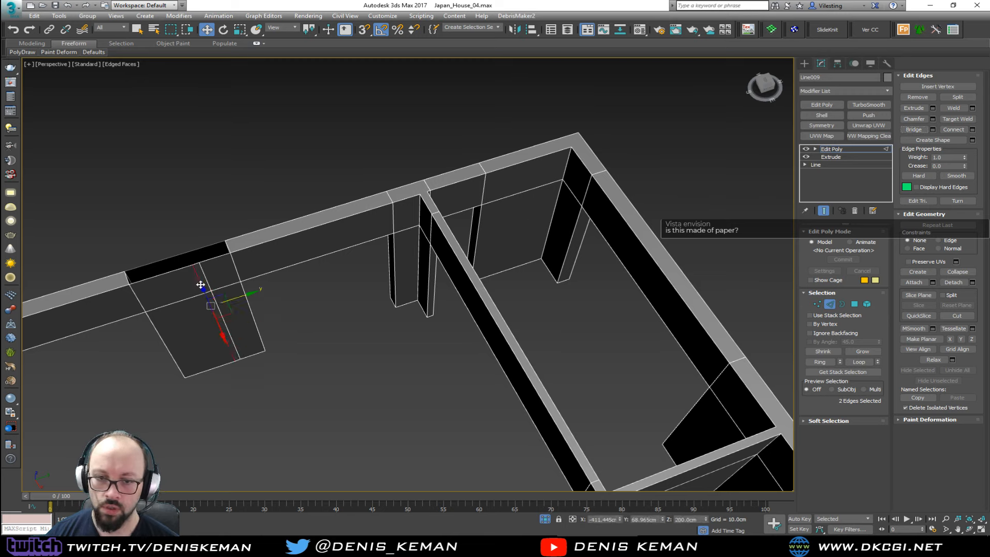
key("BackSpace")
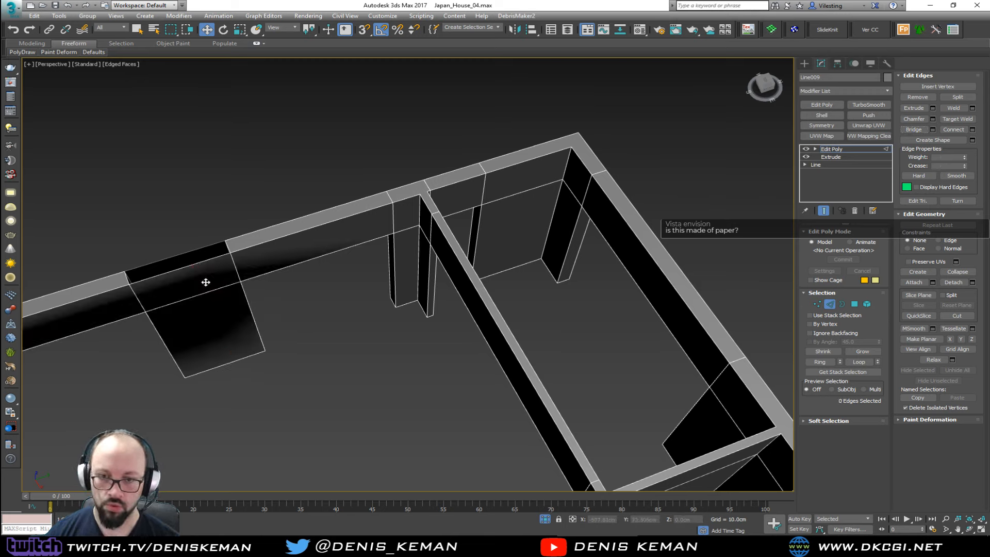
Cap the open border on top of the repaired wall section.
left_click(829, 305)
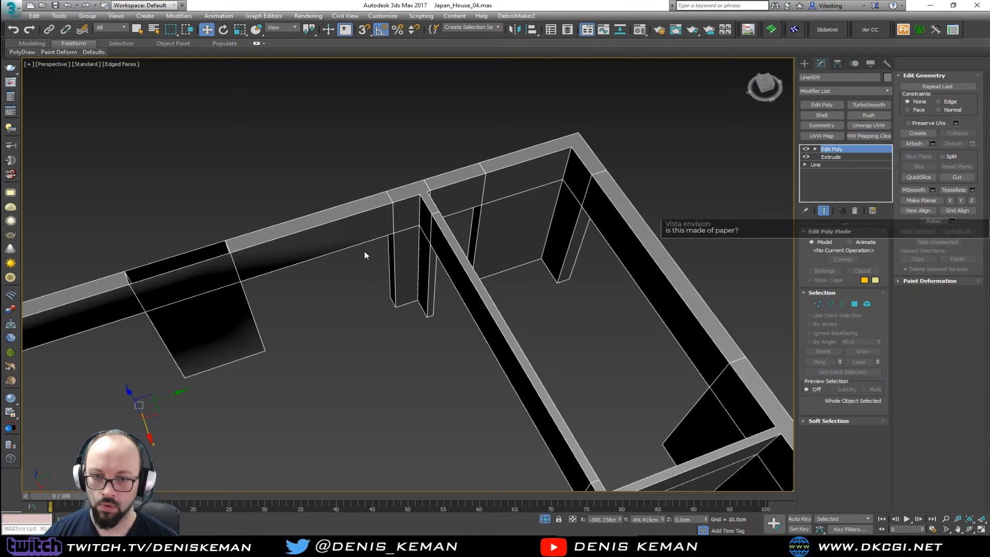
key("3")
left_click(209, 259)
middle_click_drag(209, 260, 726, 376, "alt")
left_click(865, 453)
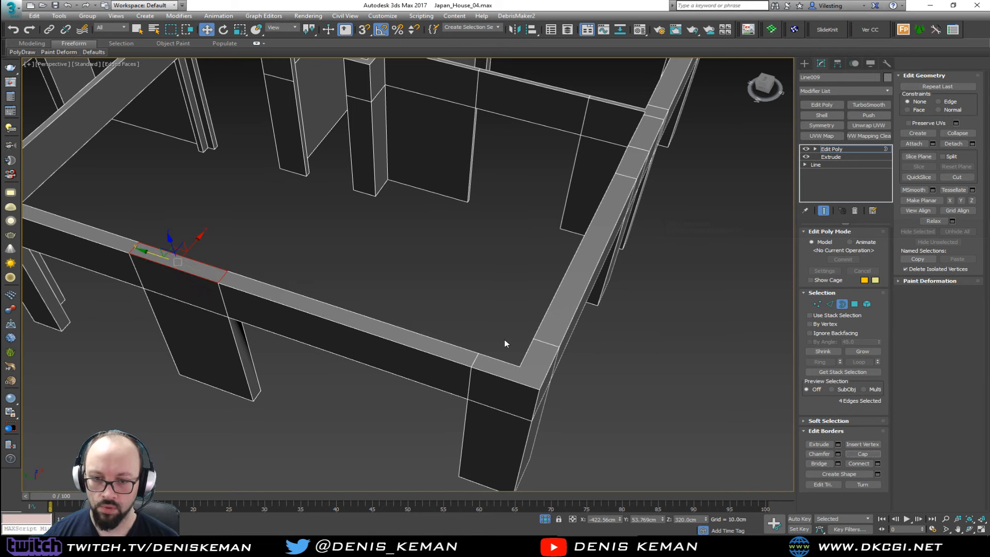
Clear the smoothing groups on all polygons of the wall object.
key("3")
key("4")
key("ctrl+a")
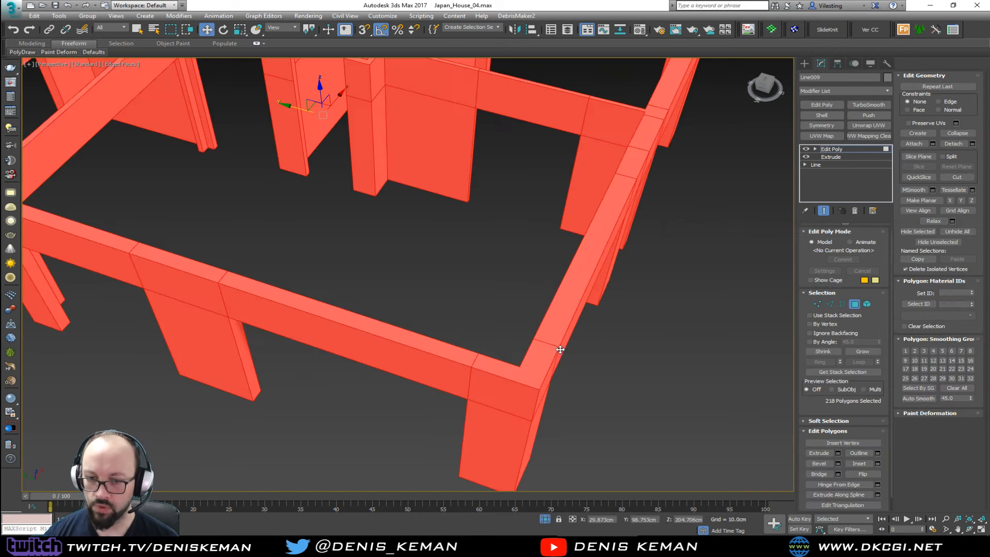
left_click(954, 388)
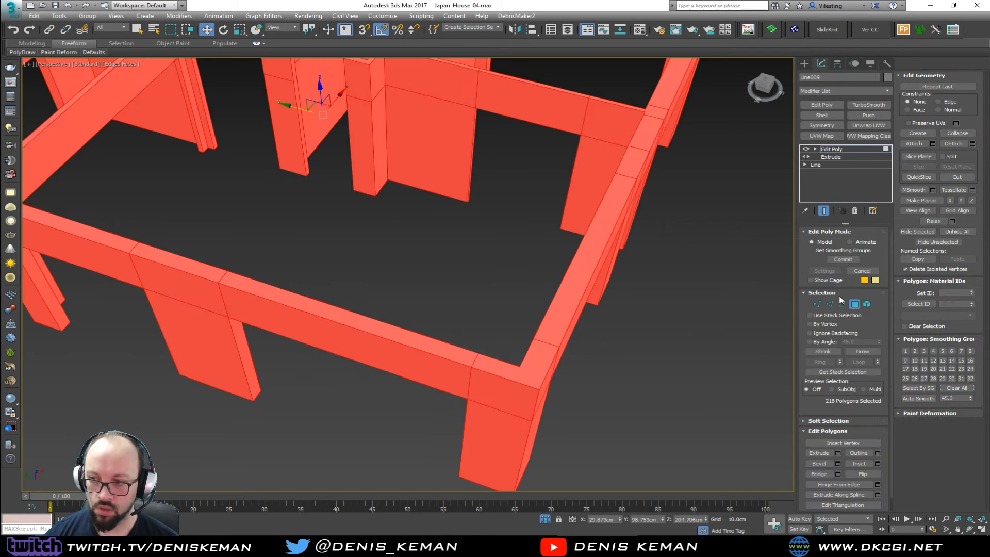
left_click(854, 304)
End the wall object's isolation to bring back the rest of the house.
middle_click_drag(361, 247, 351, 268, "alt")
right_click(376, 278)
left_click(421, 211)
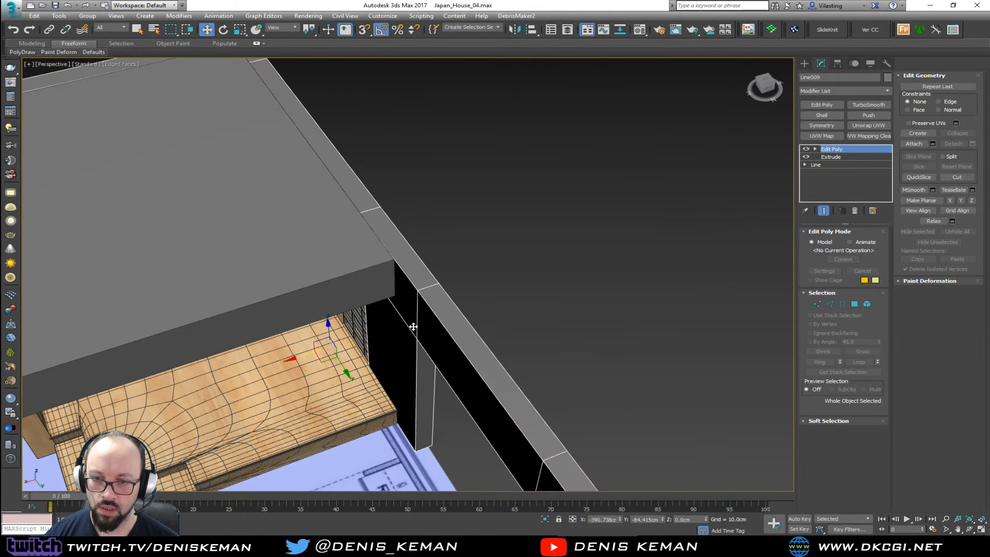
Hide the edge overlay and inspect the repaired outer wall around the kitchen opening from above.
middle_click_drag(413, 326, 606, 155, "alt")
left_click(540, 209)
mouse_move(539, 208)
middle_mouse_down("alt")
mouse_move(593, 196)
mouse_move(482, 209)
mouse_move(484, 191)
middle_mouse_up("alt")
key("F4")
middle_click_drag(423, 157, 401, 240)
mouse_move(325, 180)
middle_mouse_down("alt")
mouse_move(354, 179)
mouse_move(338, 187)
mouse_move(347, 194)
mouse_move(345, 184)
middle_mouse_up("alt")
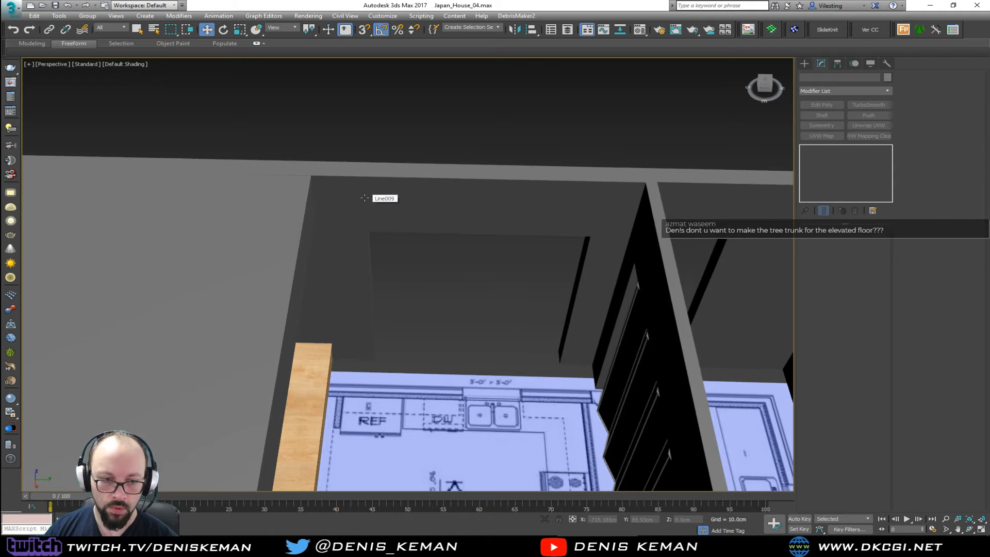
middle_click_drag(361, 262, 324, 220)
middle_click_drag(324, 220, 400, 221)
scroll(348, 359, "up", 2)
middle_click_drag(362, 278, 293, 363)
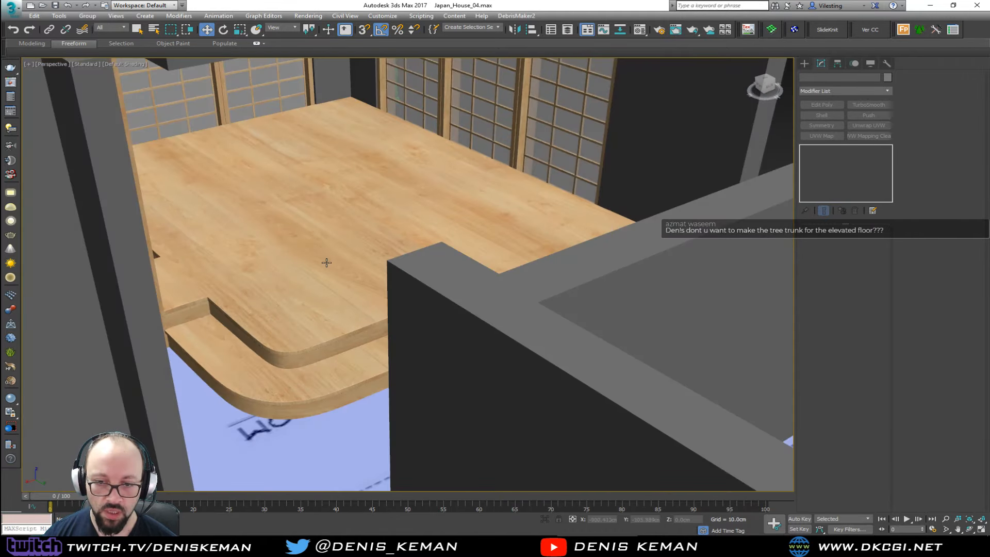
Examine the raised wooden floor with its curved step, the ceiling block above it and the adjoining kitchen area.
middle_click_drag(326, 262, 333, 322, "alt")
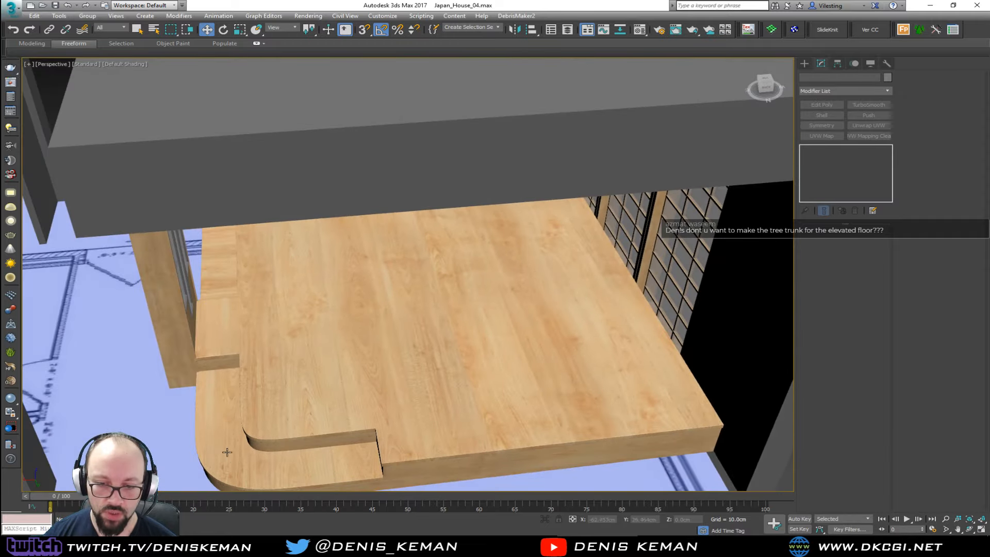
middle_click_drag(227, 452, 325, 320, "alt")
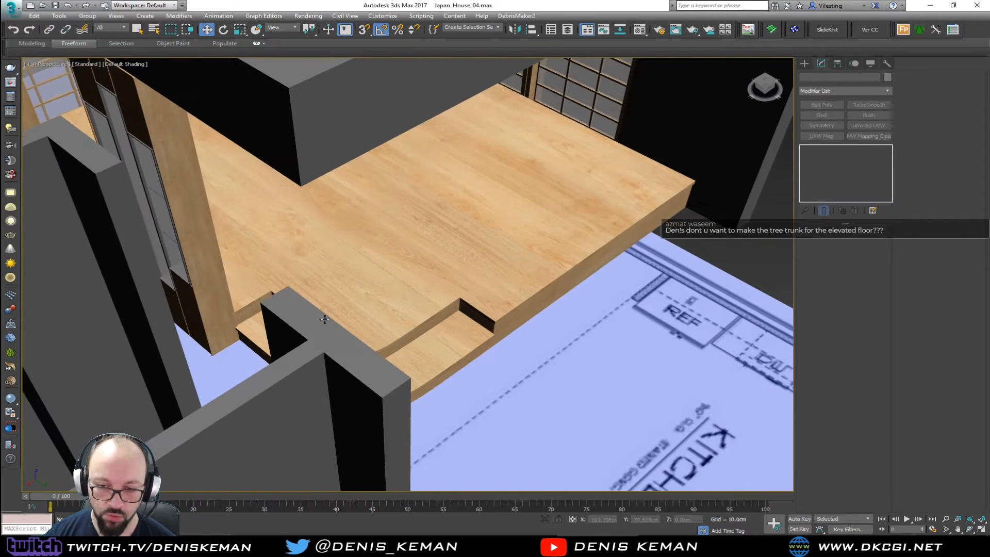
middle_click_drag(349, 359, 334, 361, "alt")
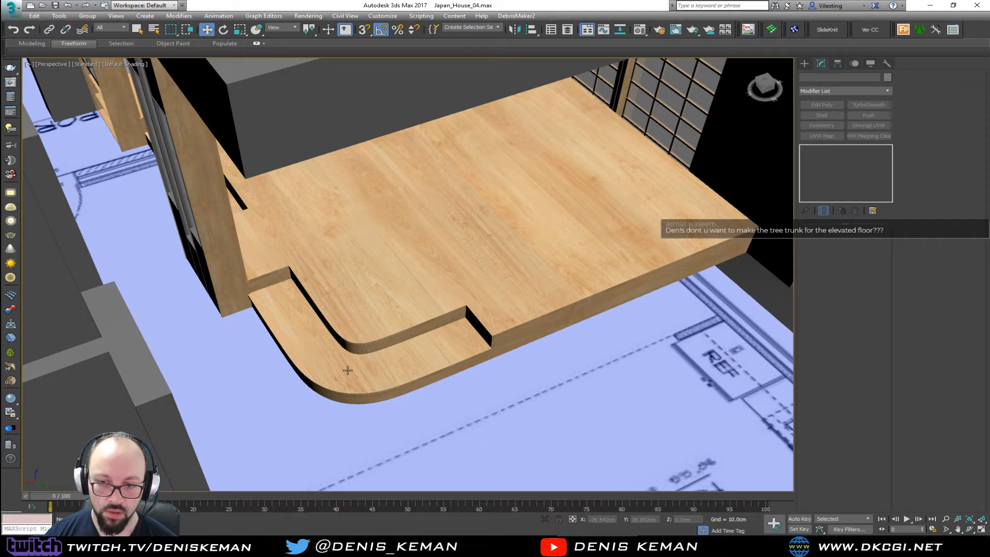
middle_click_drag(473, 435, 330, 183, "alt")
scroll(282, 259, "down", 3)
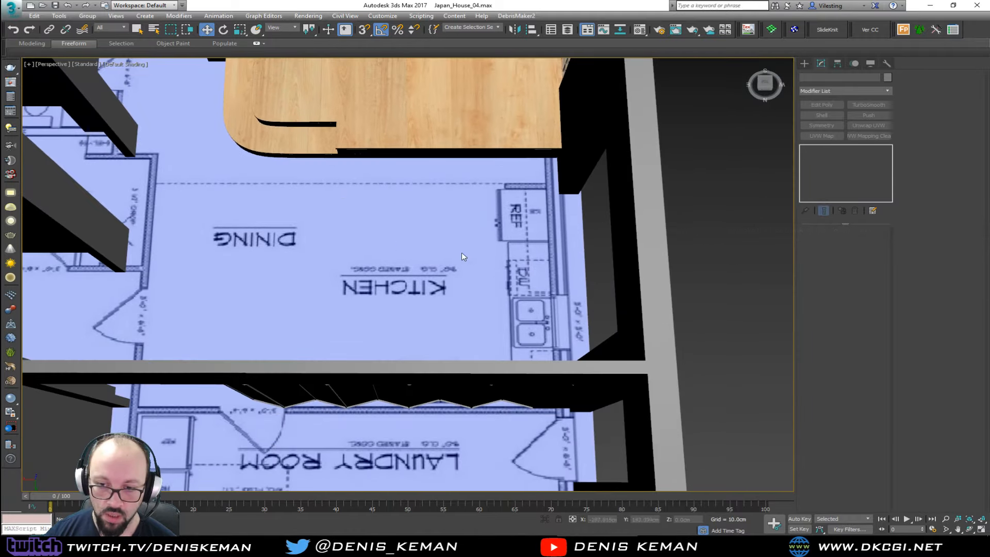
middle_click_drag(532, 212, 536, 205, "alt")
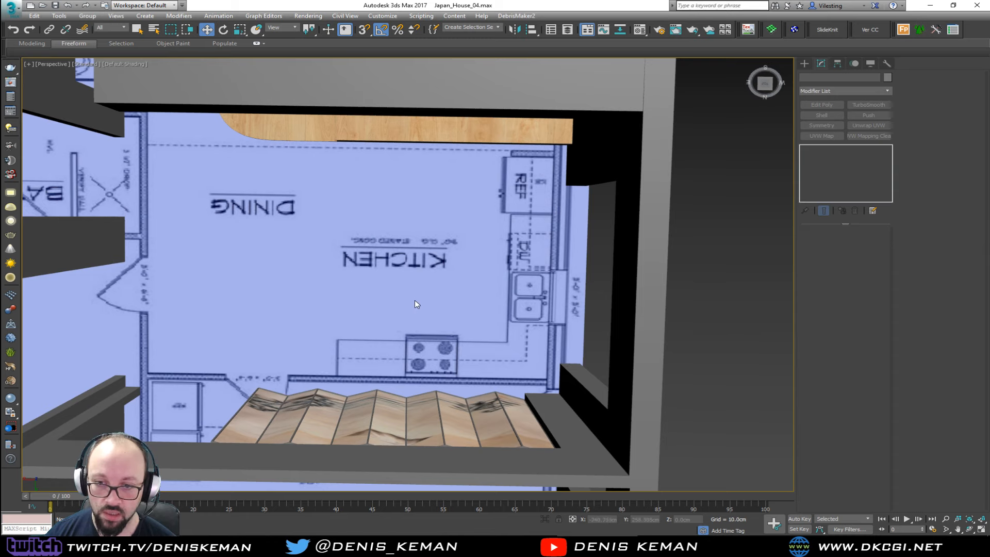
left_click_drag(0, 35, 0, 31)
middle_click_drag(271, 237, 285, 253, "alt")
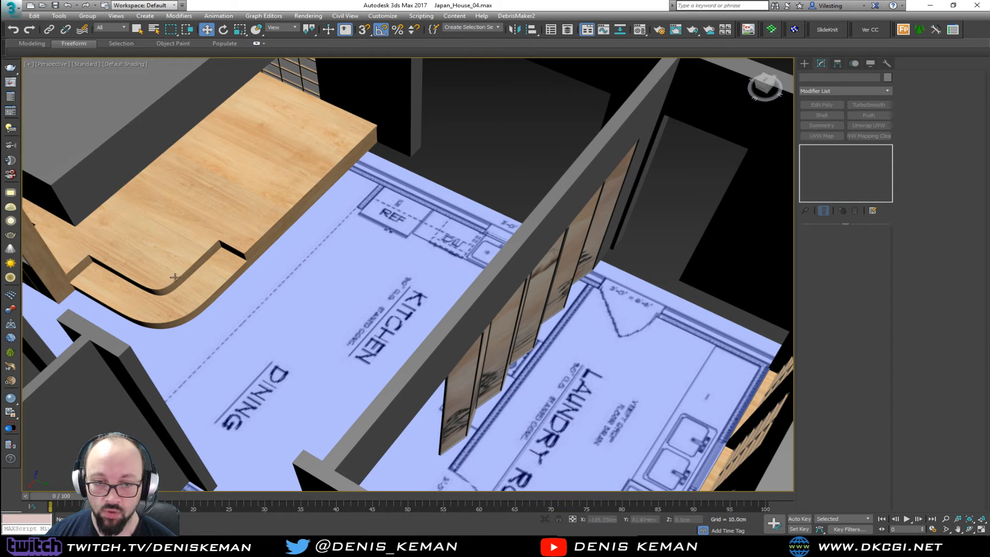
middle_click_drag(197, 286, 203, 268, "alt")
scroll(282, 246, "up", 5)
middle_click_drag(282, 247, 415, 281)
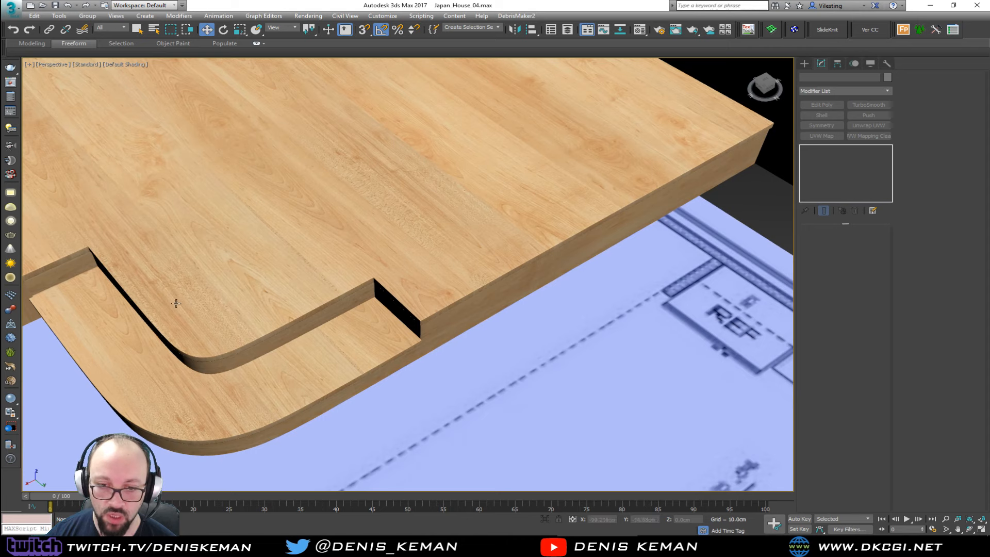
scroll(301, 316, "down", 5)
scroll(296, 327, "up", 2)
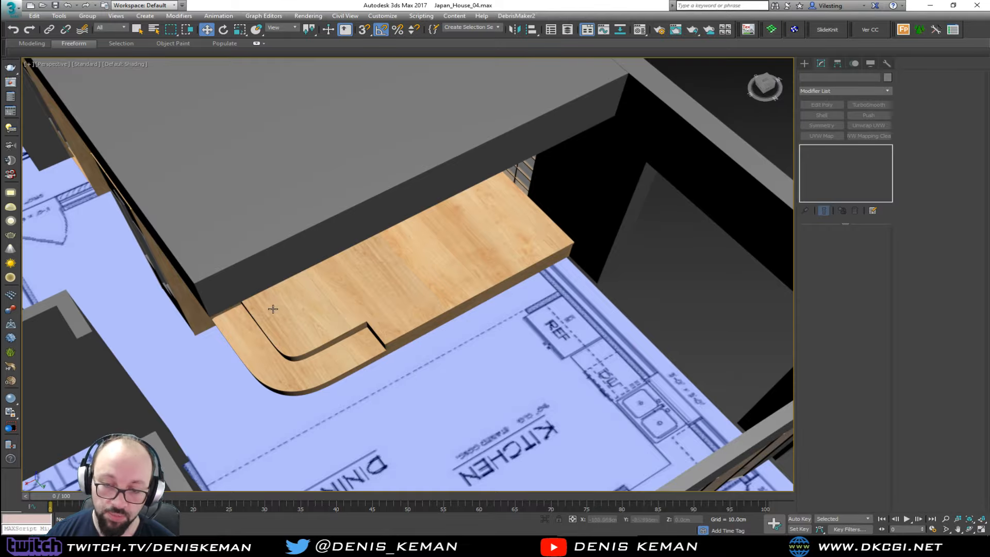
middle_click_drag(272, 309, 298, 330, "alt")
middle_click_drag(348, 273, 459, 278, "alt")
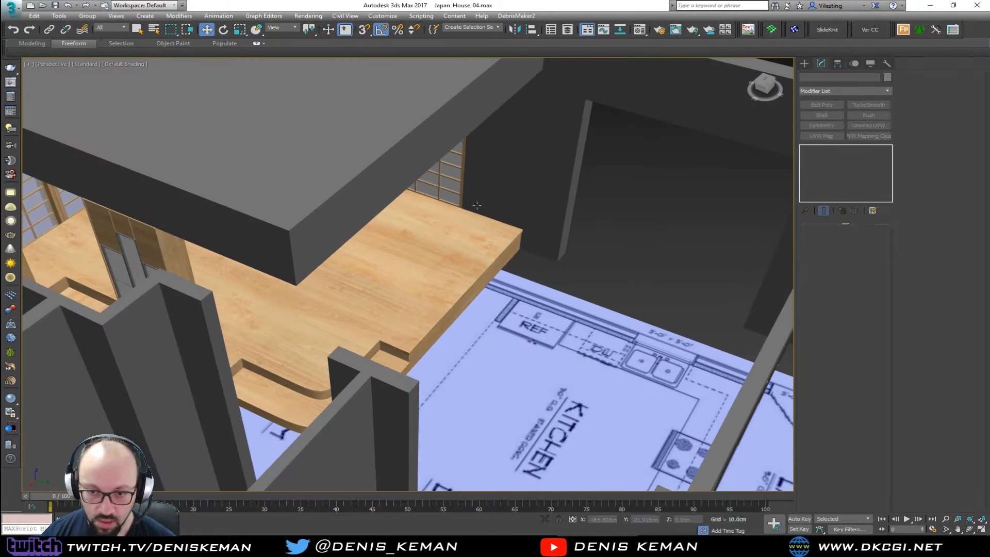
middle_click_drag(477, 205, 437, 281, "alt")
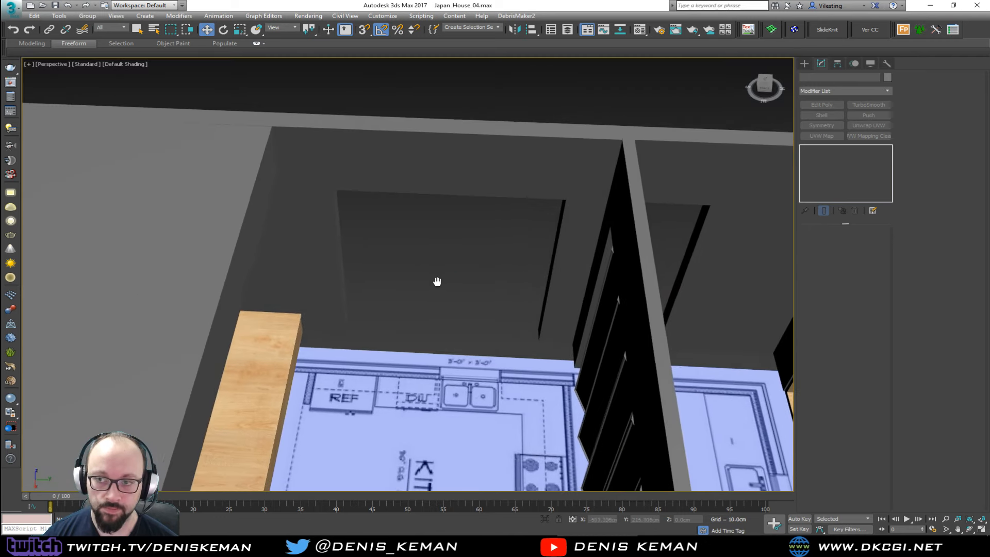
Show the edged faces and isolate the recessed ceiling together with the wall object.
left_click(275, 175)
key("F4")
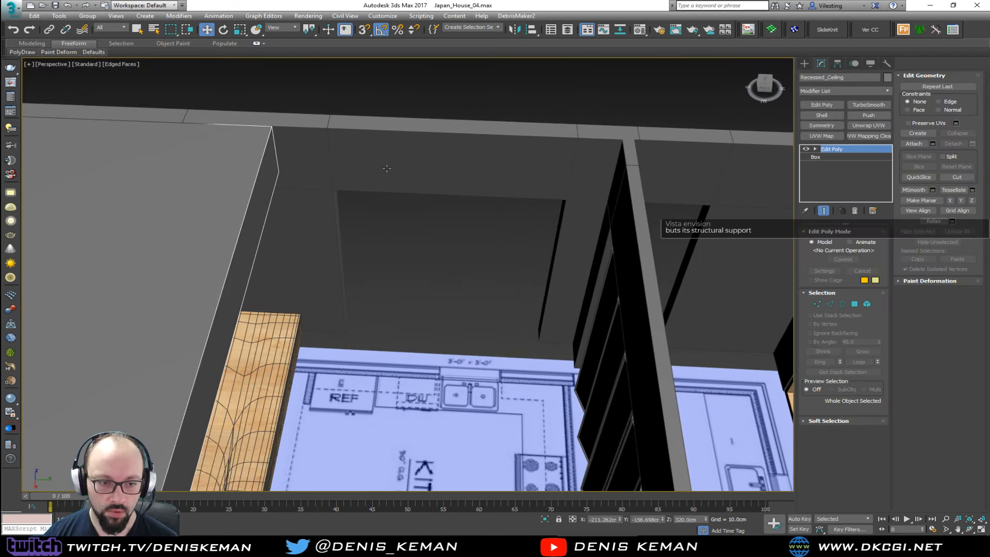
middle_click_drag(318, 254, 387, 205)
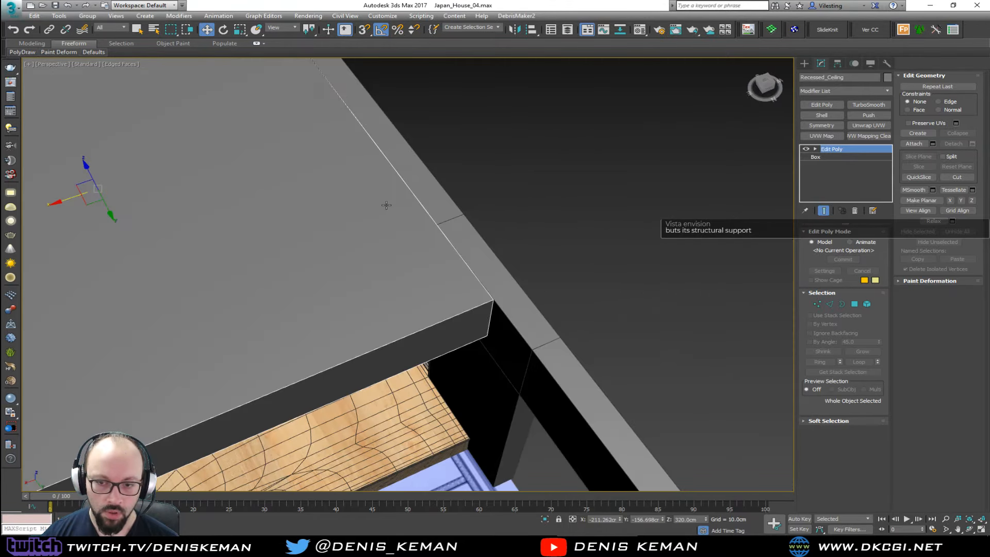
middle_click_drag(277, 262, 540, 116)
middle_click_drag(375, 320, 301, 253)
middle_click_drag(301, 253, 485, 253)
middle_click_drag(484, 252, 425, 248, "alt")
middle_click_drag(339, 221, 460, 208)
scroll(360, 200, "down", 3)
middle_click_drag(548, 111, 480, 203)
left_click(476, 140, "ctrl")
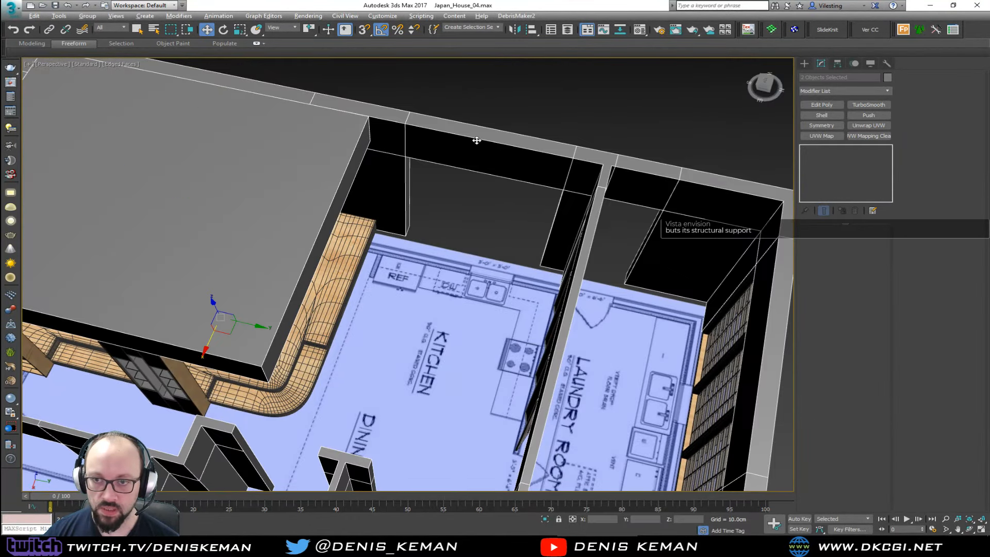
key("alt+q")
left_click(545, 119)
middle_click_drag(545, 119, 479, 164, "alt")
scroll(466, 166, "up", 5)
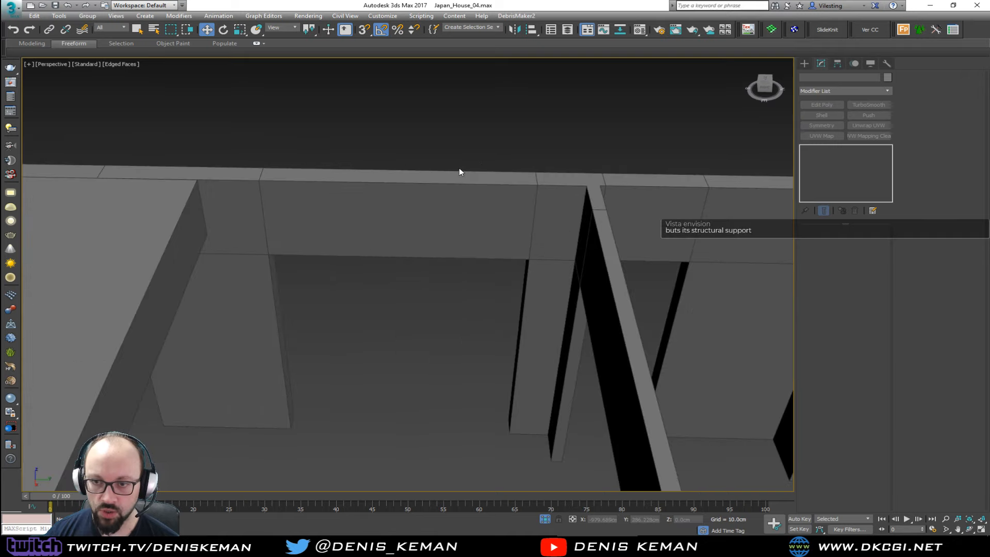
In a shaded top view, create a snapped box about 299 × 392 cm and 25 cm high between the partition wall and recessed ceiling.
key("alt+w")
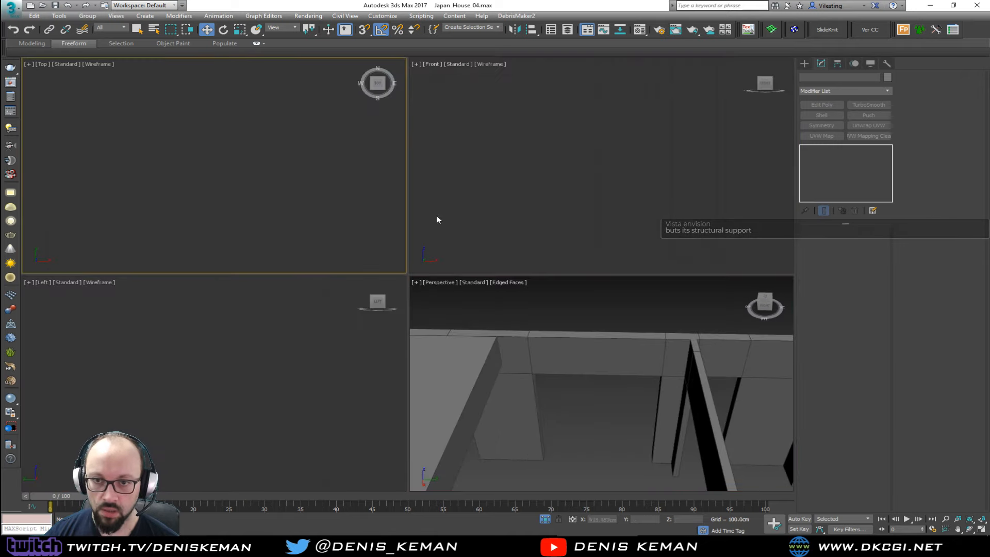
key("alt+w")
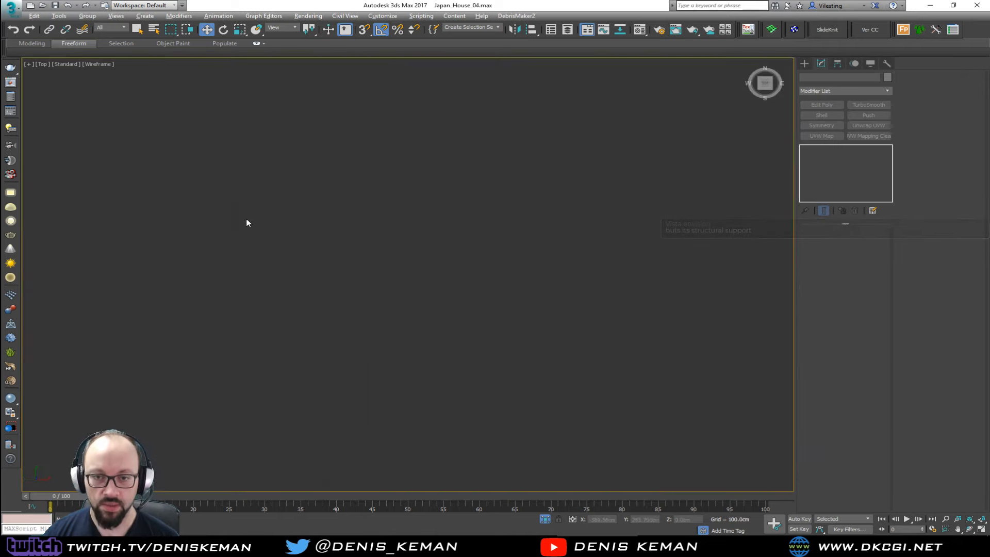
key("F3")
scroll(277, 208, "up", 4)
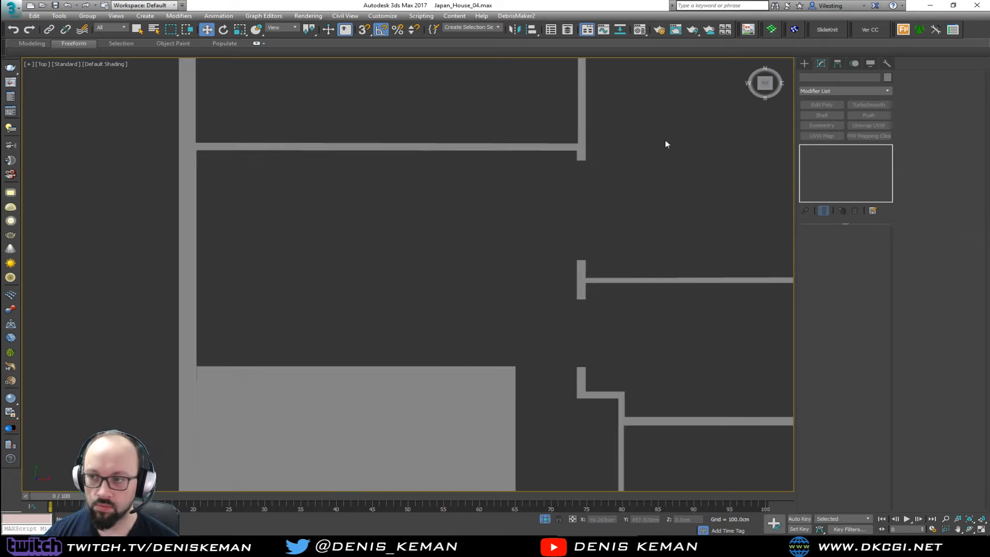
left_click(804, 62)
left_click(823, 119)
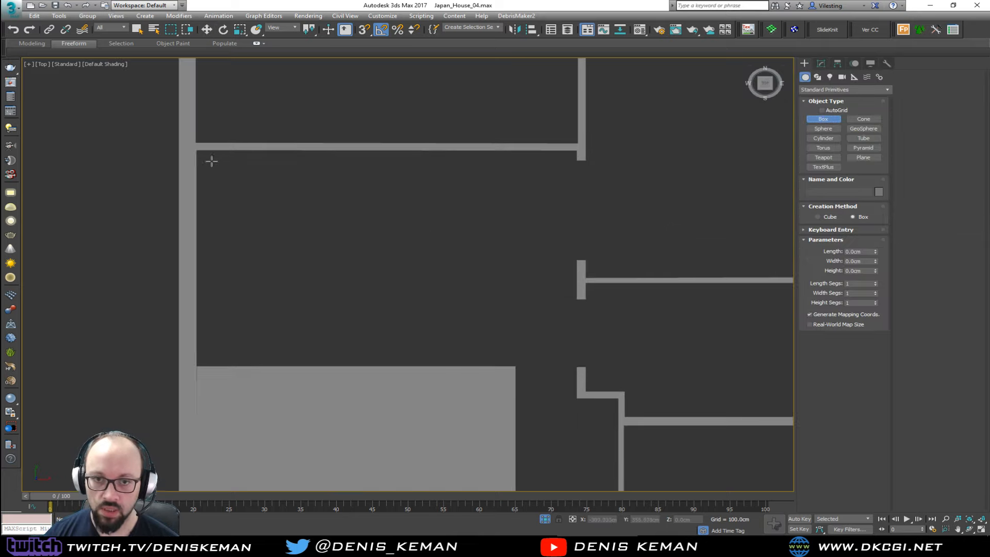
key("s")
mouse_move(197, 151)
left_mouse_down()
mouse_move(225, 359)
mouse_move(379, 349)
mouse_move(519, 362)
left_mouse_up()
key("s")
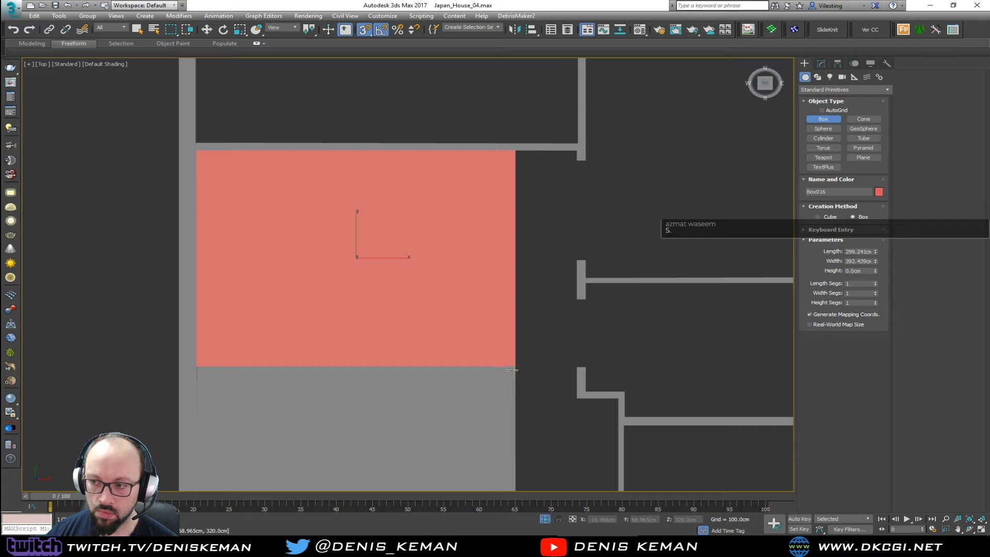
left_click_drag(521, 353, 522, 353)
key("s")
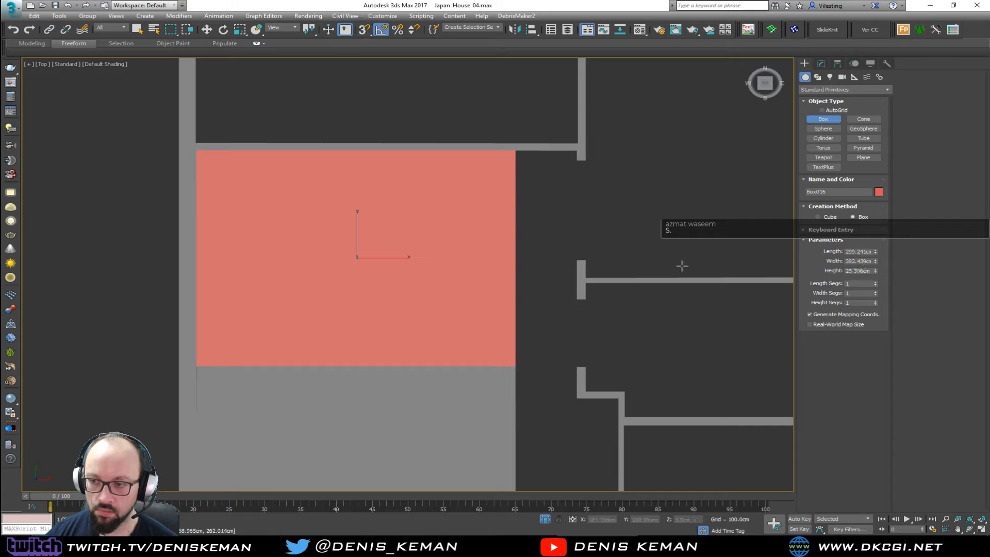
Set the new box's width to 30 cm to make it a ceiling beam.
left_click(821, 63)
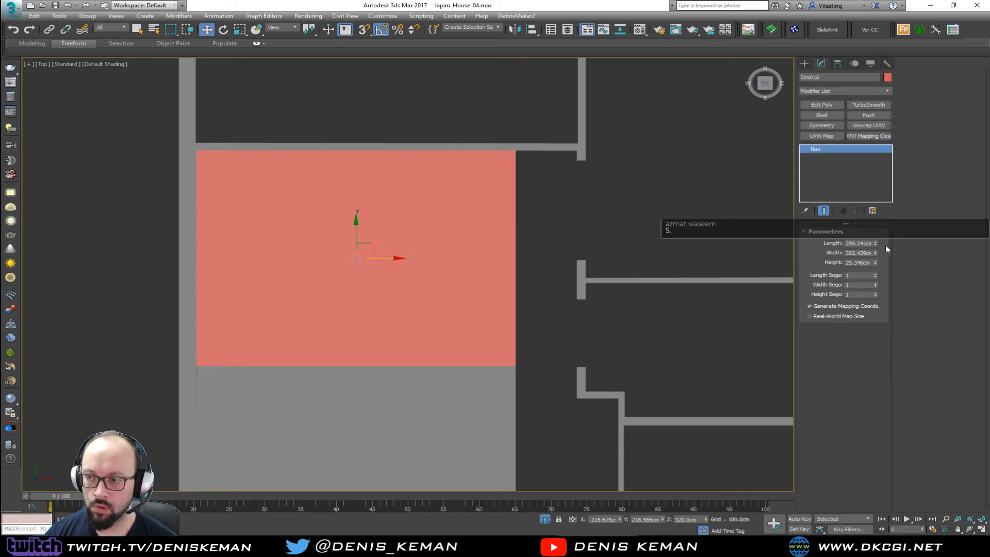
left_click_drag(874, 255, 861, 256)
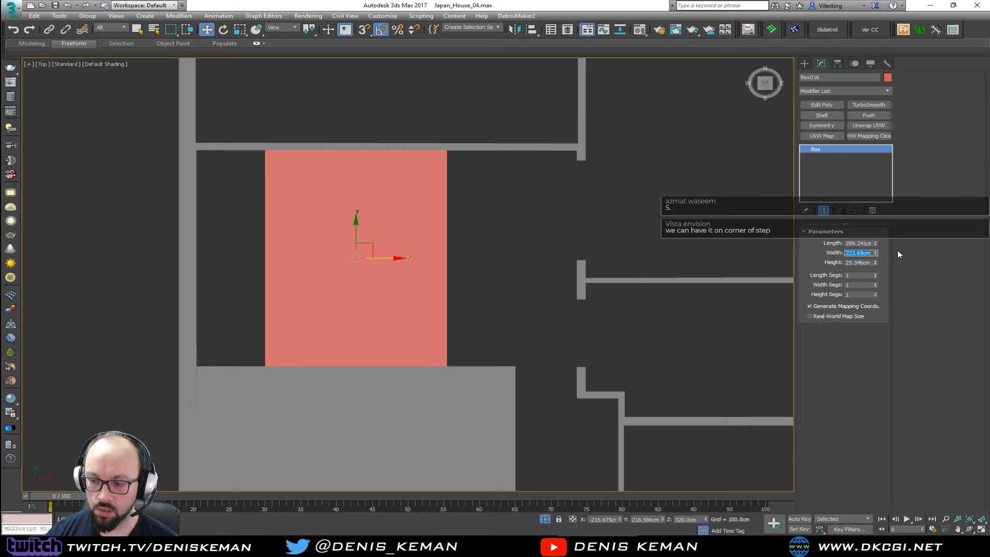
type("30")
key("Return")
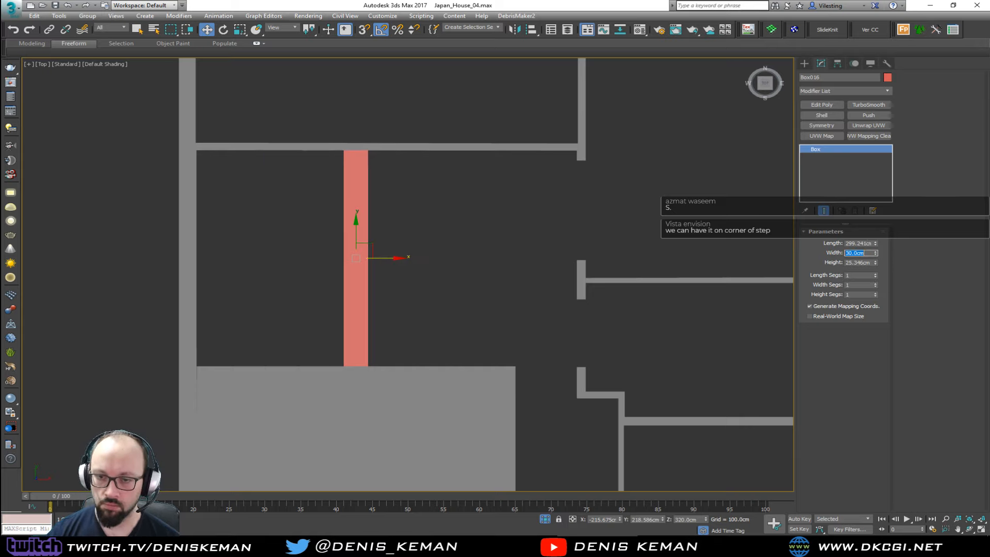
Move the beam along X and snap its long side against the inner face of the outer wall.
middle_click_drag(392, 209, 452, 250)
left_click_drag(448, 303, 329, 303)
scroll(273, 183, "up", 4)
key("s")
left_click_drag(296, 207, 237, 206)
key("alt+w")
middle_click(557, 345)
key("alt+w")
middle_click_drag(477, 323, 435, 218, "alt")
scroll(389, 212, "up", 3)
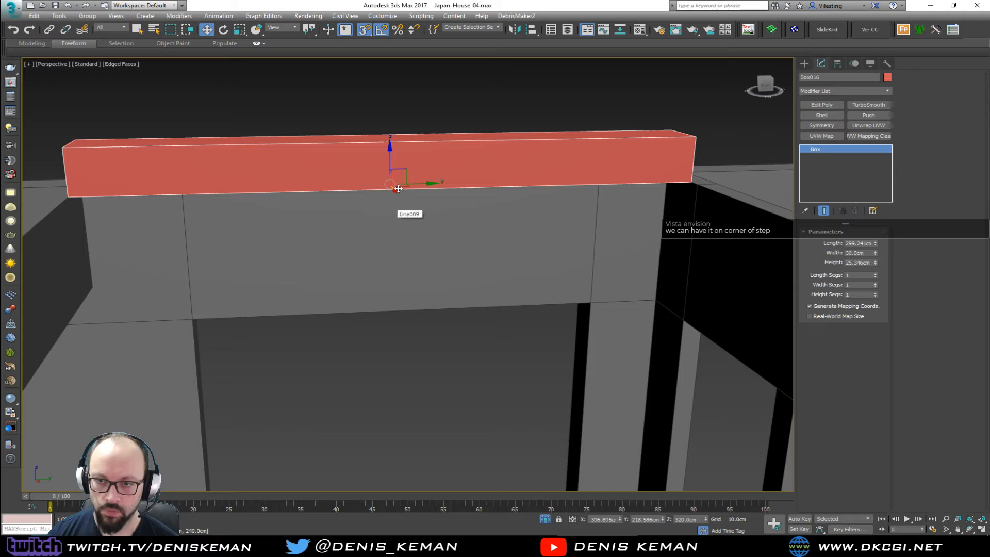
Lower the beam and snap its top face flush with the top of the walls.
key("s")
left_click_drag(388, 155, 386, 176)
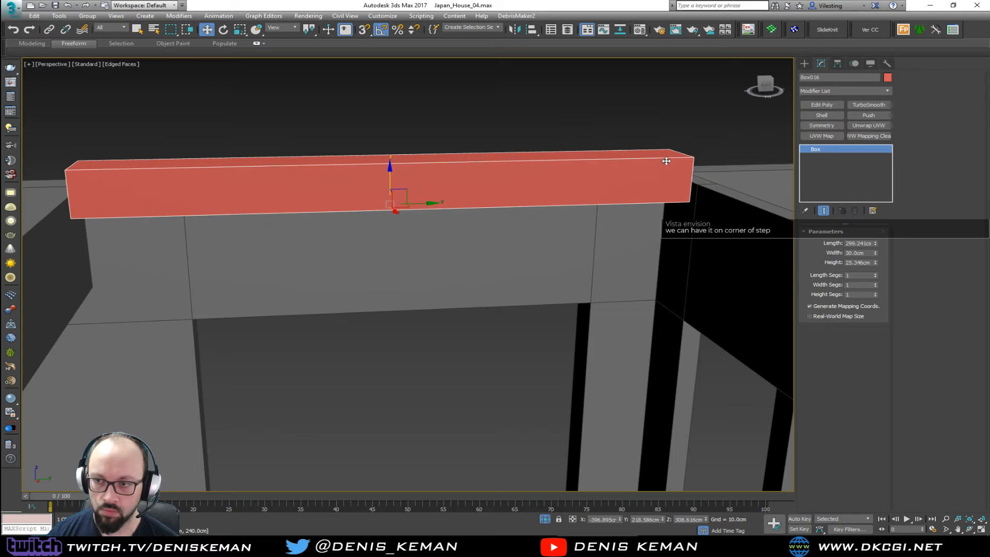
key("s")
left_click_drag(691, 159, 696, 184)
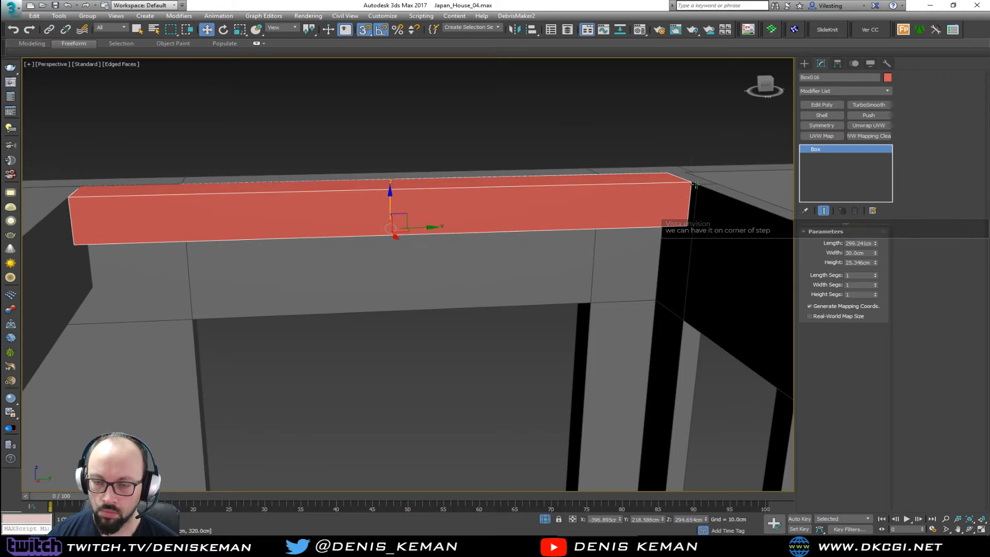
Move the beam about 26 cm along X away from the outer wall.
middle_click_drag(695, 185, 655, 231, "alt")
left_click_drag(430, 227, 474, 228)
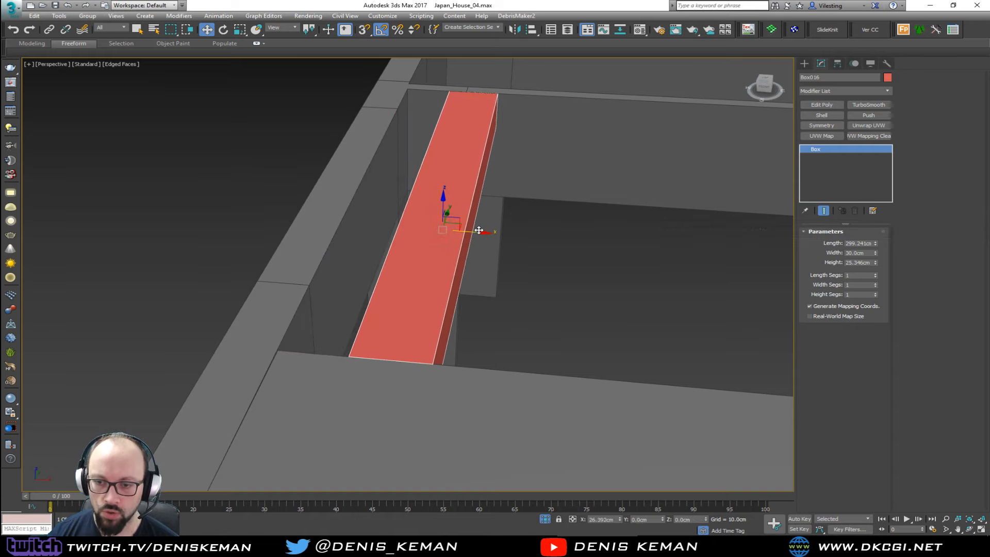
middle_click_drag(475, 228, 384, 241, "alt")
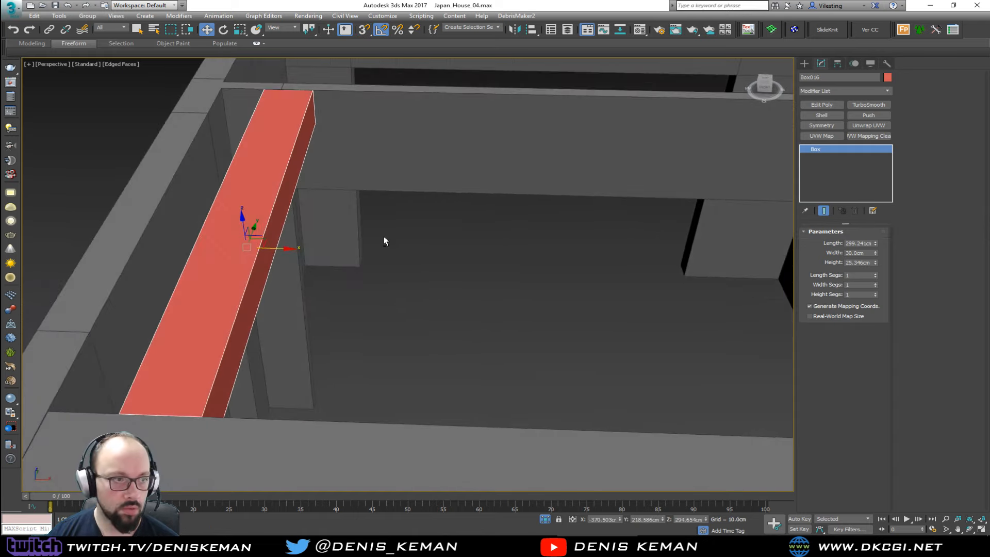
Make two copies of the beam spaced about 152 cm apart along X over the kitchen area.
scroll(284, 225, "down", 5)
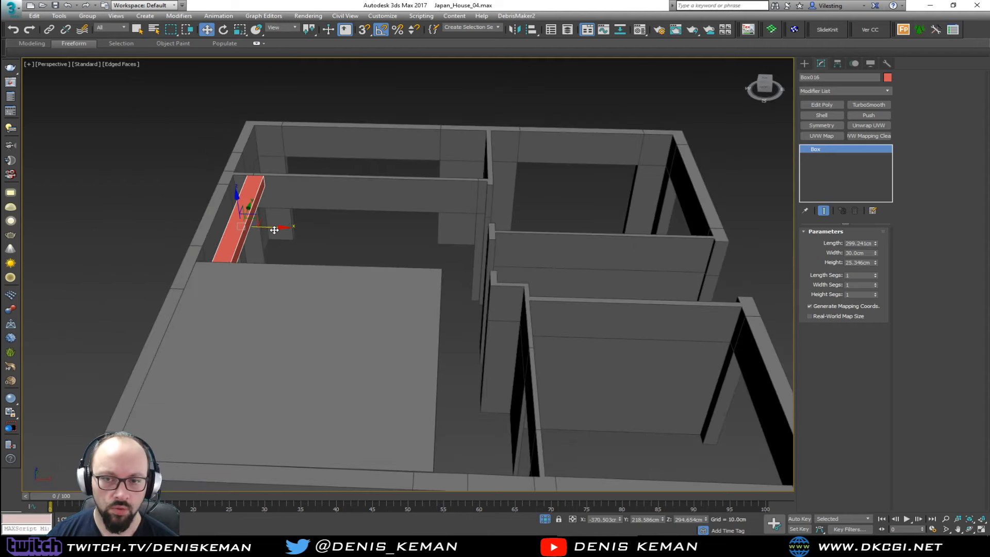
left_click_drag(274, 230, 361, 232, "shift")
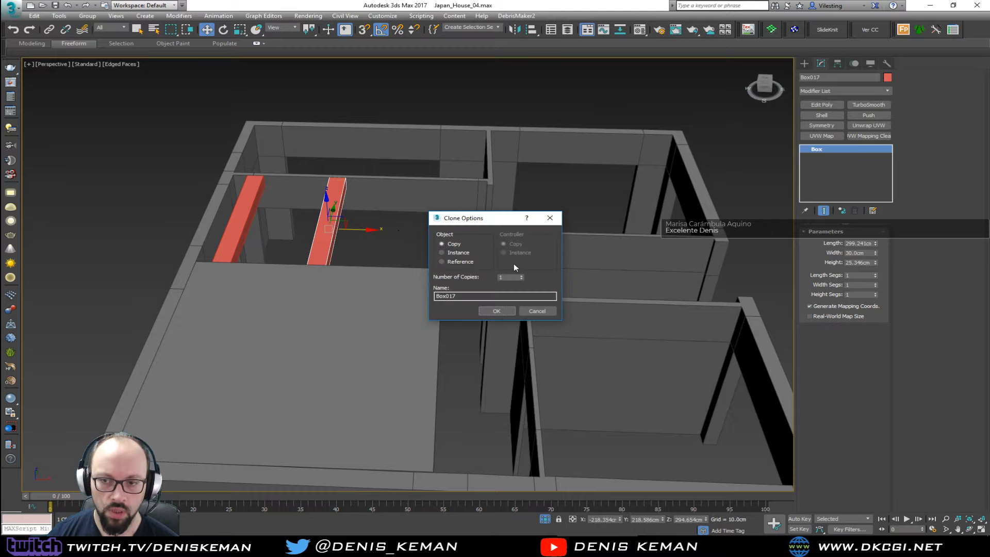
left_click(501, 311)
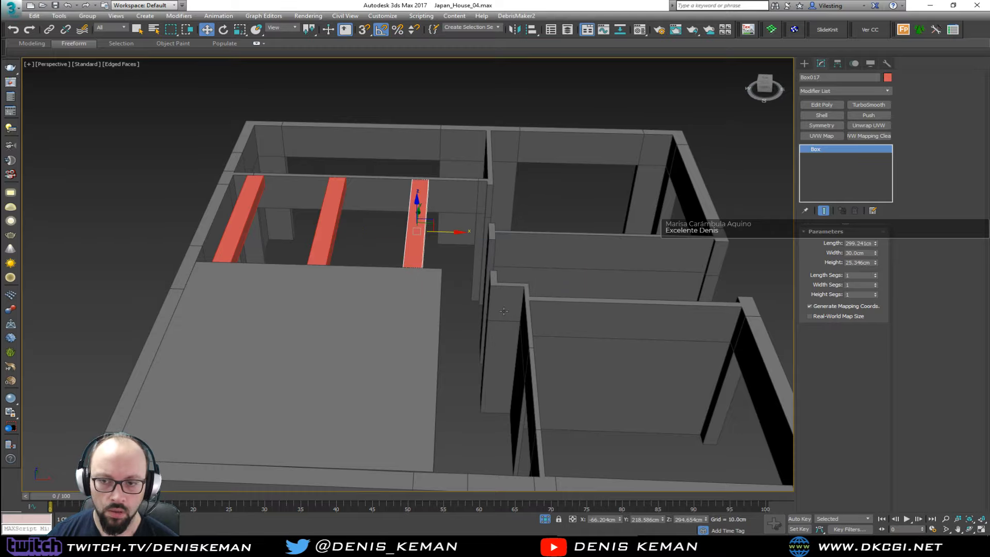
middle_click_drag(503, 311, 365, 239, "alt")
scroll(436, 223, "up", 3)
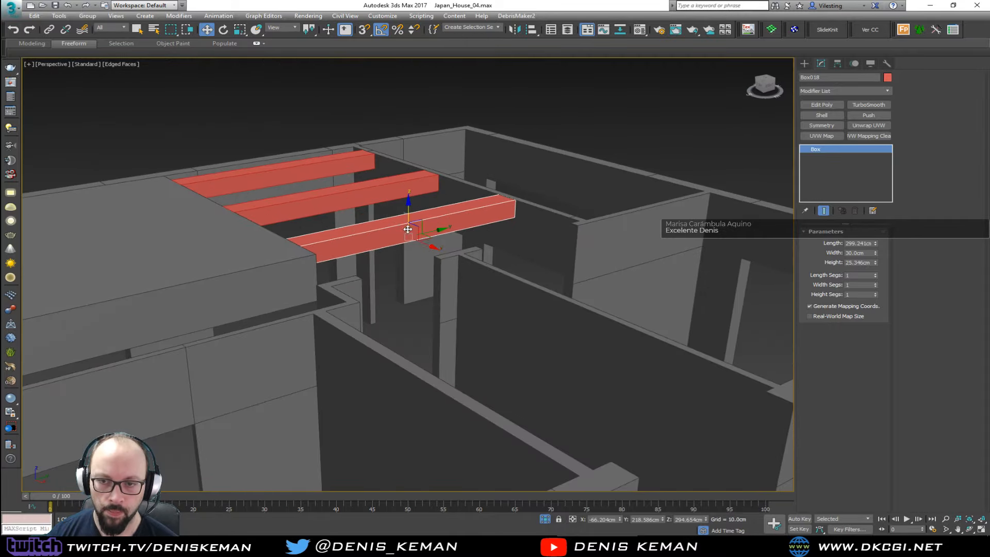
middle_click_drag(436, 223, 350, 249, "alt")
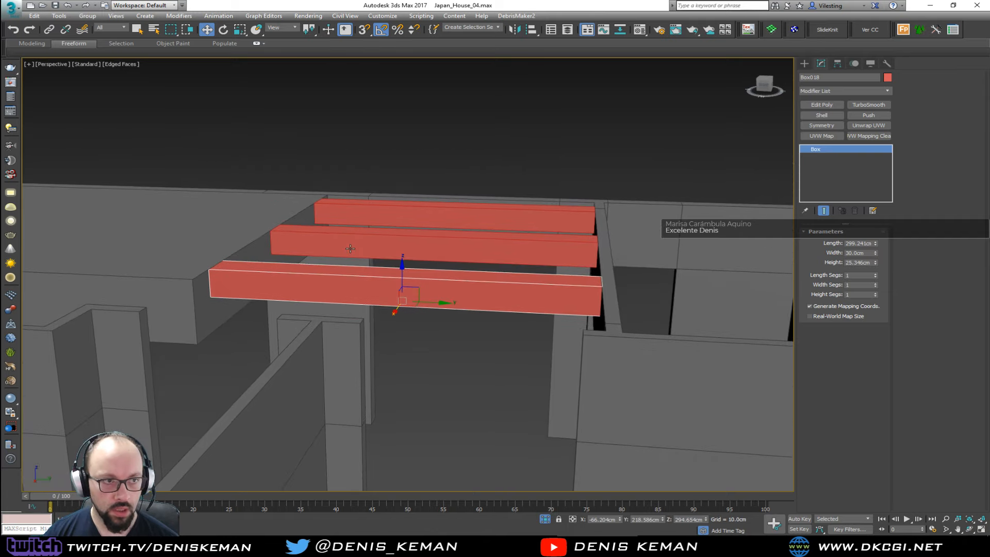
Select all three kitchen beams and lower them about 32 cm along Z.
left_click(426, 248)
left_click(454, 209, "ctrl")
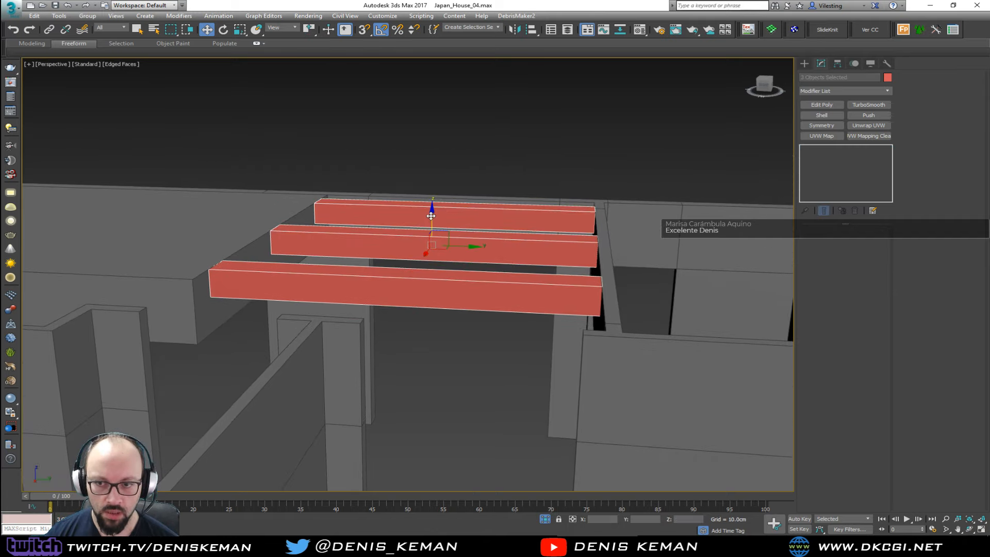
left_click_drag(431, 216, 429, 245)
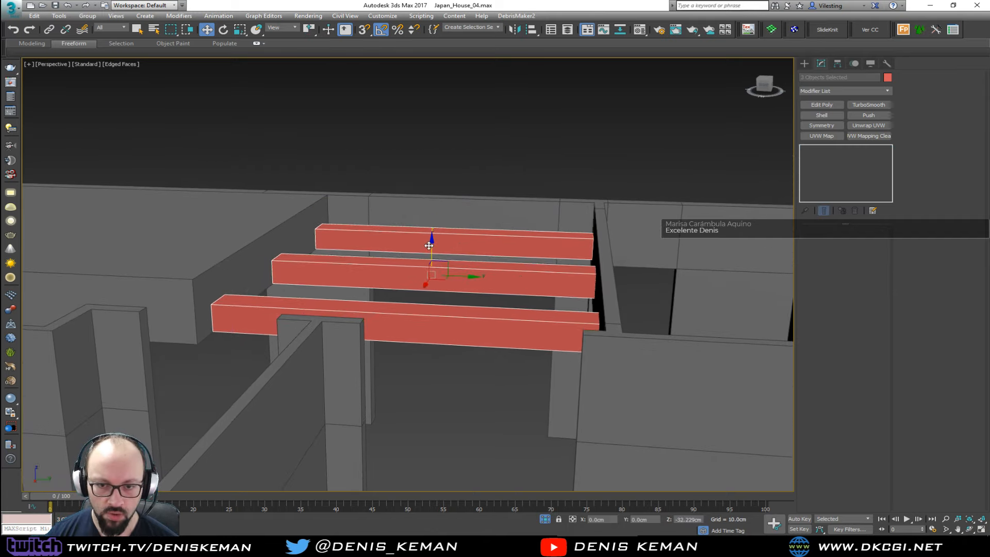
middle_click_drag(429, 245, 427, 270)
Make one copy of the beam farthest from the outer wall, rotated 90 degrees about Z as a cross beam.
left_click(458, 358)
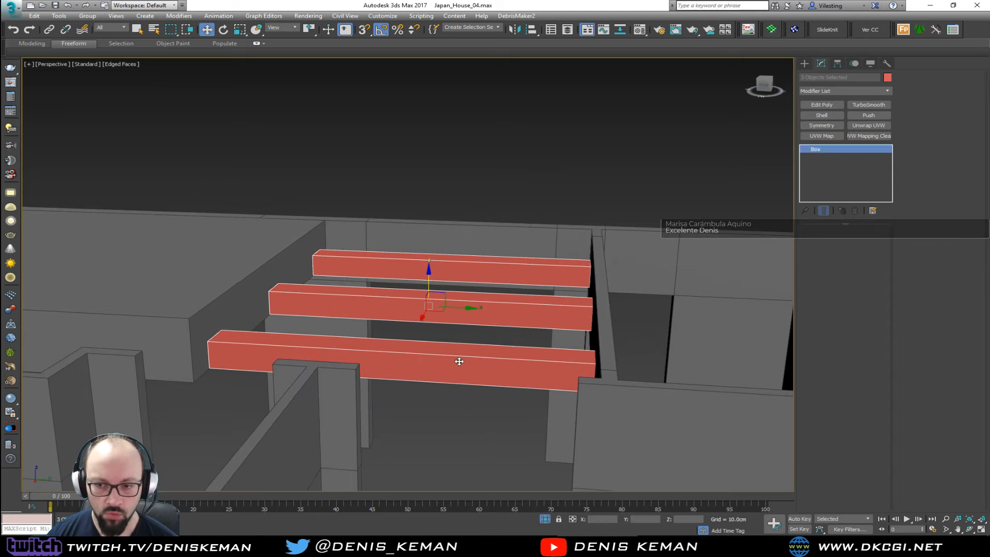
key("e")
left_click_drag(423, 384, 378, 398, "shift")
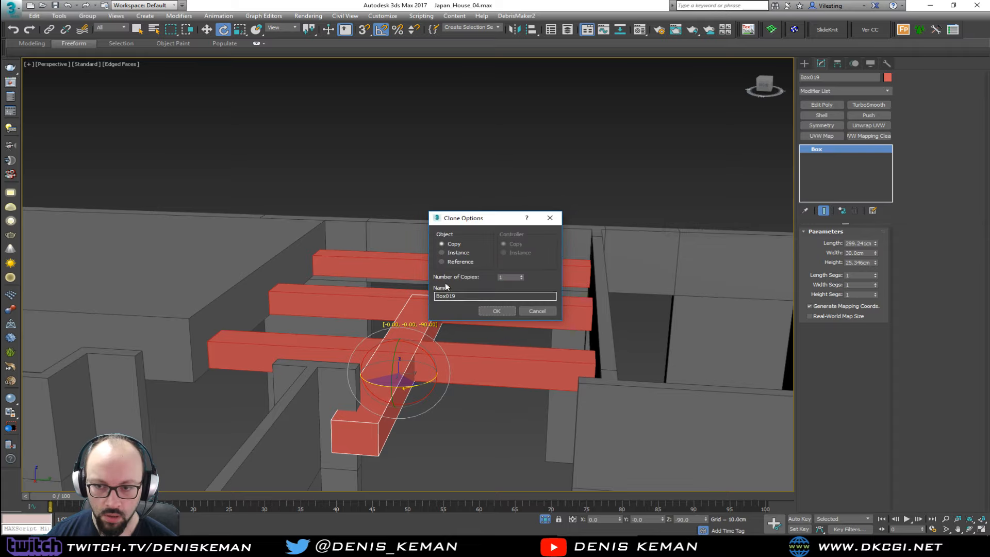
left_click(497, 311)
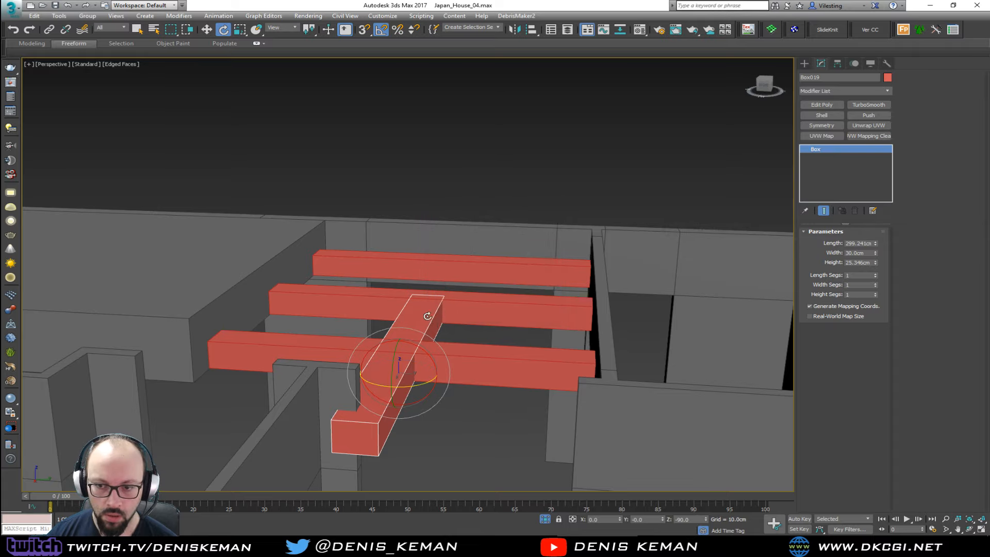
key("w")
Move the cross beam about 196 cm along X toward the outer wall and about 80 cm along Y toward the recessed ceiling.
middle_click_drag(420, 327, 360, 358, "alt")
scroll(303, 362, "down", 3)
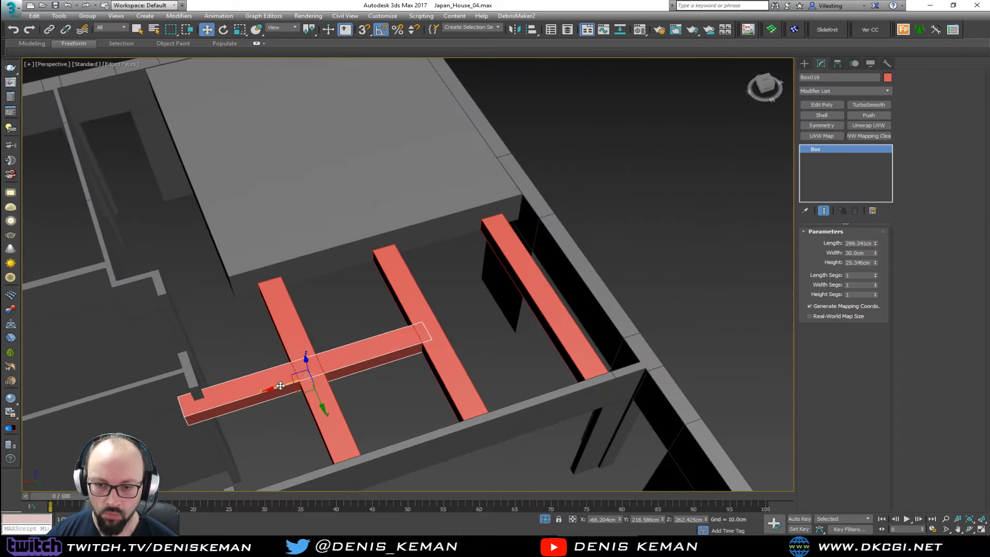
left_click_drag(280, 385, 441, 351)
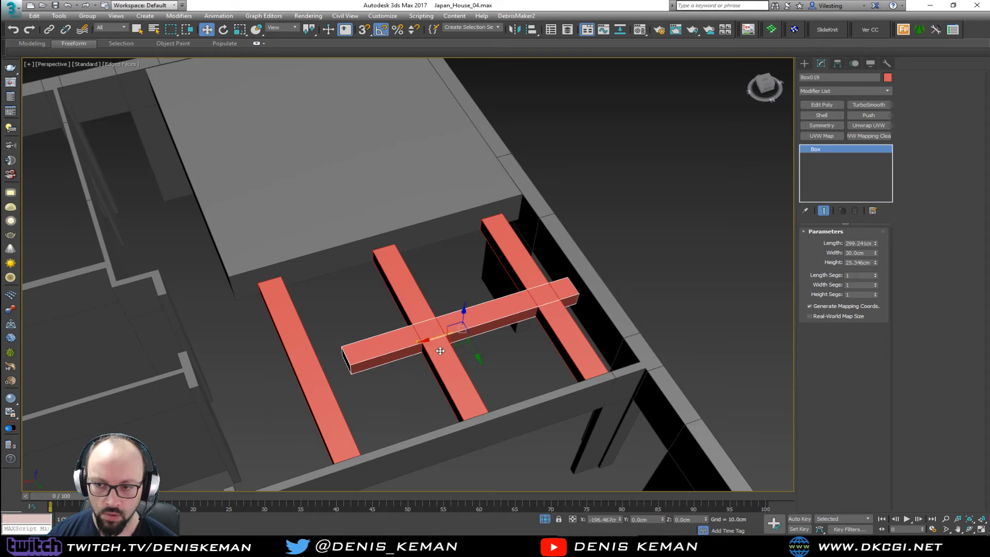
middle_click_drag(436, 348, 486, 336, "alt")
left_click_drag(485, 338, 420, 332)
middle_click_drag(419, 332, 369, 331, "alt")
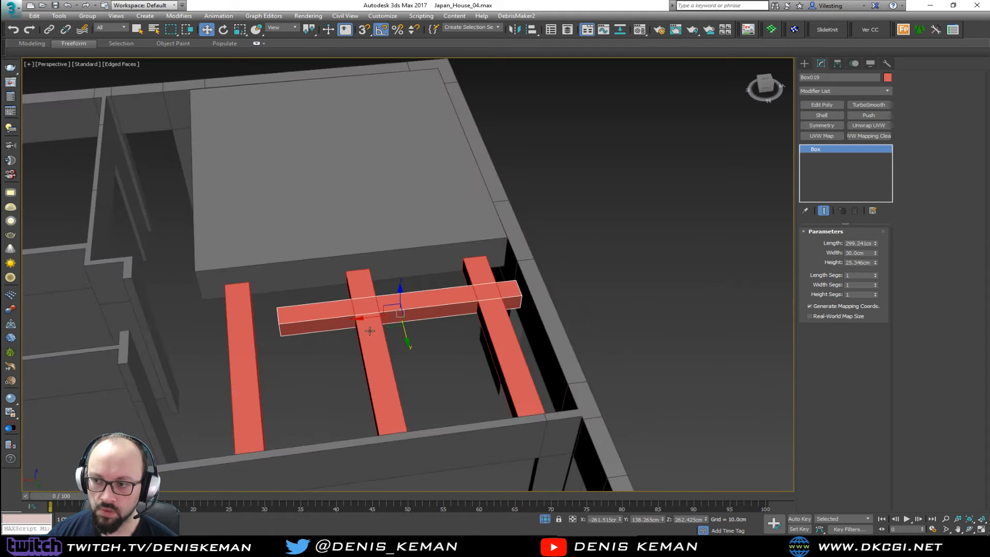
Lengthen the cross beam to about 407 cm and shift it about 52 cm along X so it spans all three beams.
left_click_drag(875, 240, 868, 225)
left_click_drag(392, 315, 342, 327)
middle_click_drag(341, 327, 510, 366, "alt")
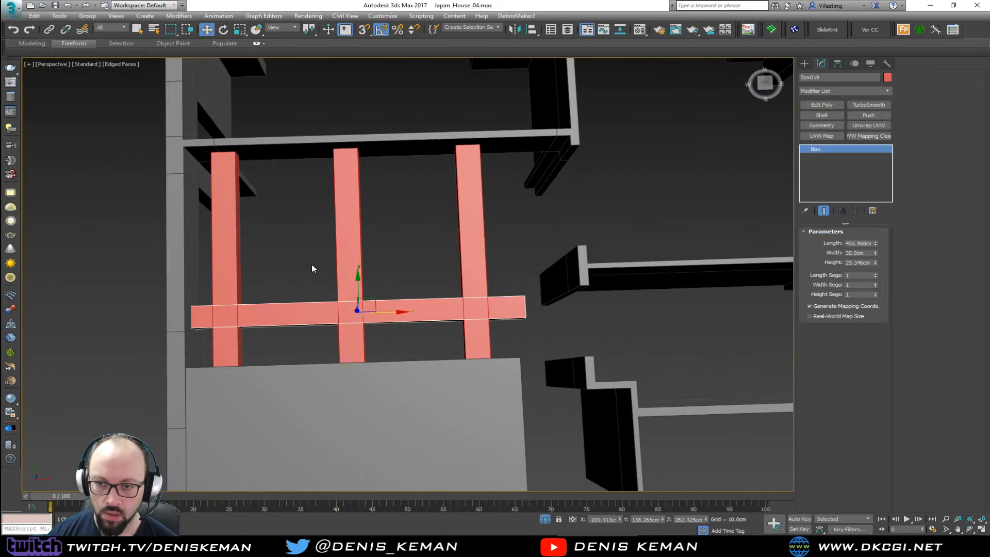
Select the three parallel beams and move them together about 17 cm along X away from the outer wall.
left_click(225, 232)
left_click(348, 235, "ctrl")
left_click(462, 244, "ctrl")
middle_click_drag(462, 244, 334, 257, "alt")
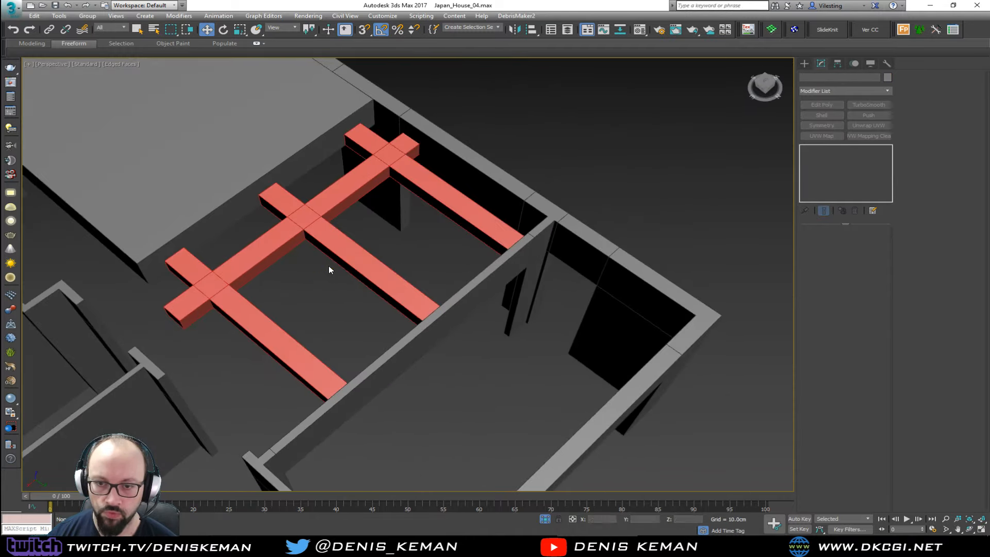
left_click_drag(328, 269, 326, 276)
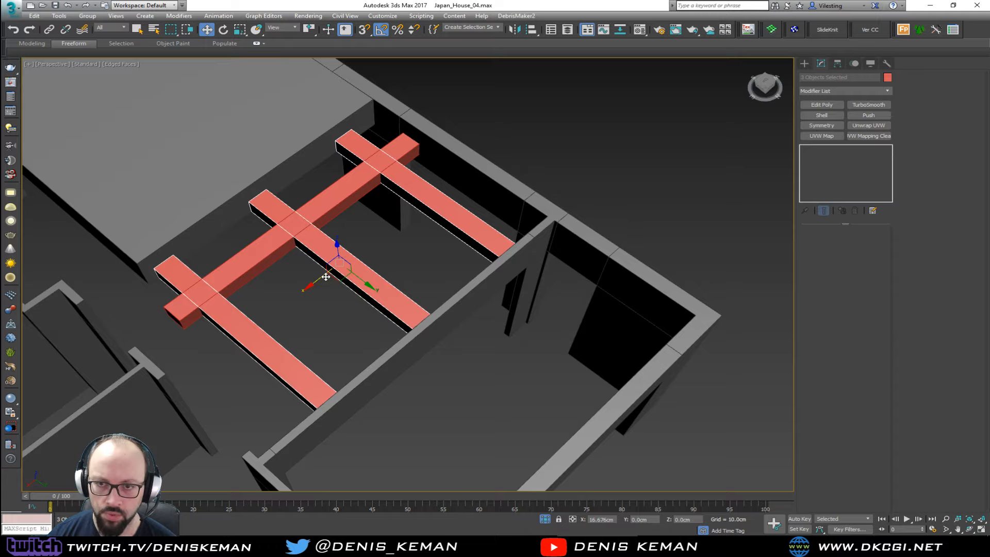
middle_click_drag(325, 274, 389, 229, "alt")
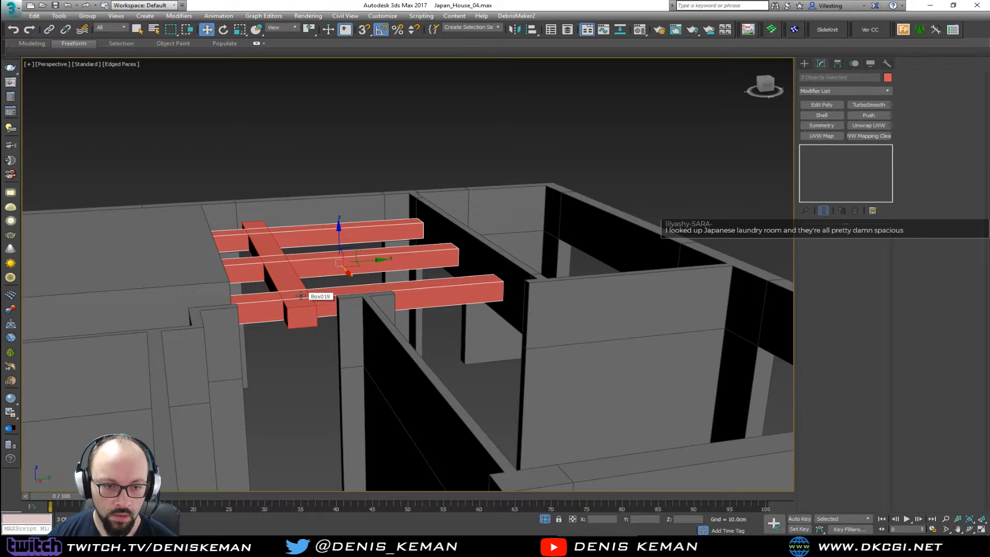
Raise the cross beam about 21 cm along Z so it rests partly above the three parallel beams.
scroll(301, 295, "up", 2)
middle_click_drag(380, 265, 218, 305)
middle_click_drag(318, 263, 232, 206, "alt")
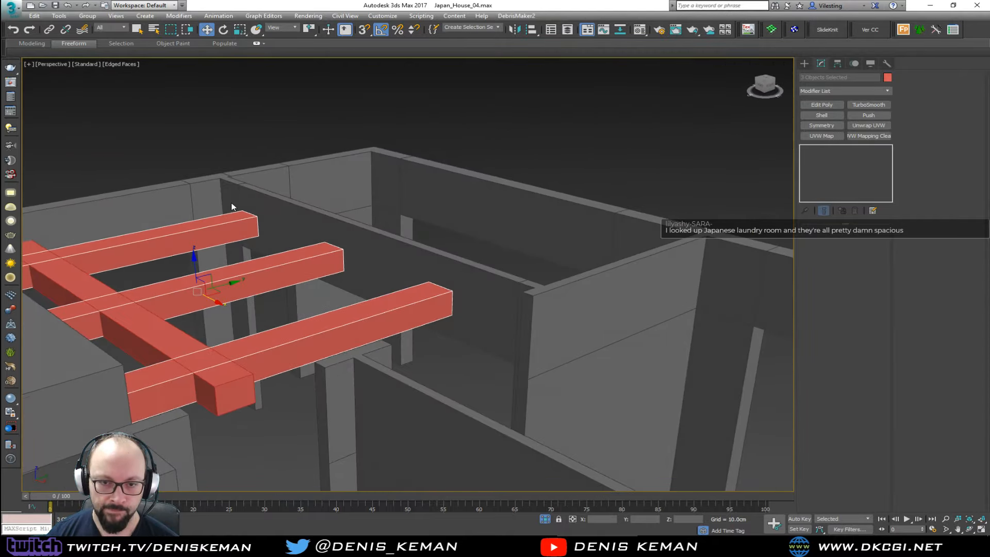
middle_click_drag(198, 244, 307, 253)
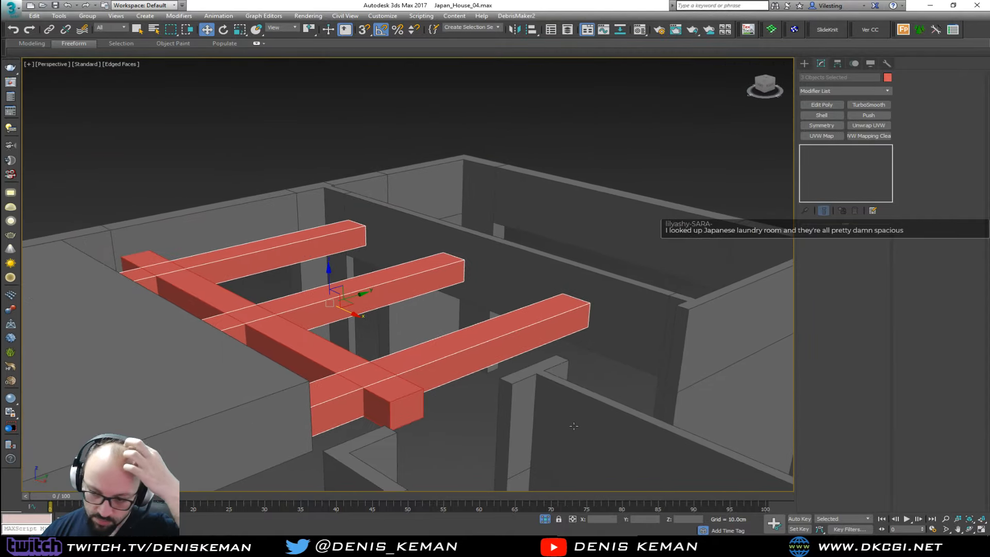
middle_click_drag(565, 358, 419, 327)
scroll(433, 271, "down", 2)
left_click(415, 386)
scroll(350, 356, "up", 2)
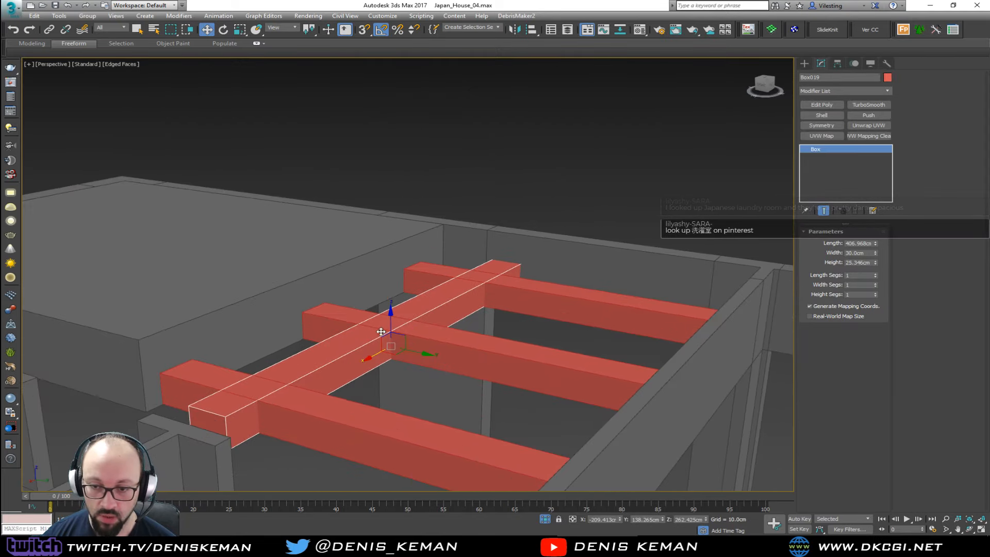
left_click_drag(391, 324, 396, 302)
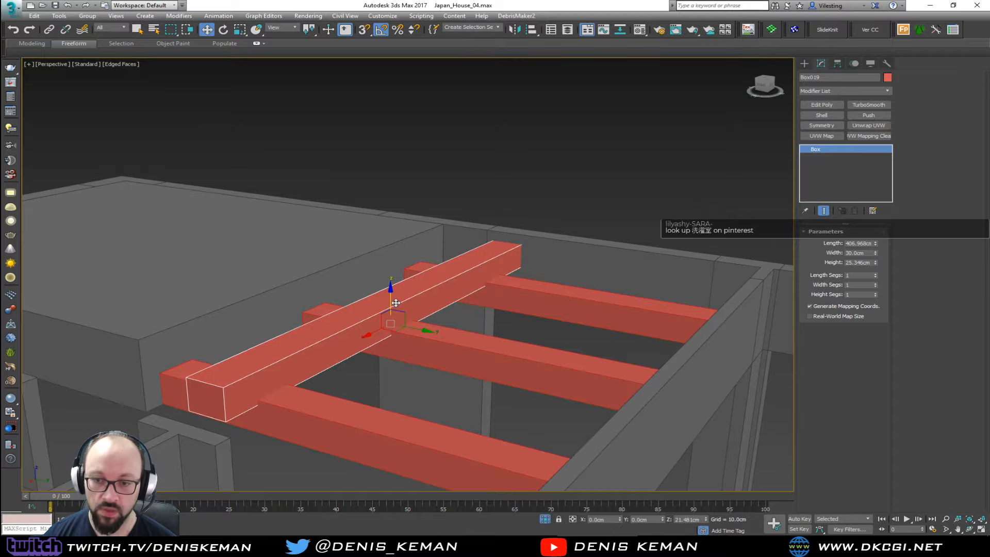
Move the cross beam about 52 cm along Y away from the recessed ceiling, in line with the wall post.
middle_click_drag(415, 323, 344, 321, "alt")
middle_click_drag(234, 316, 390, 327)
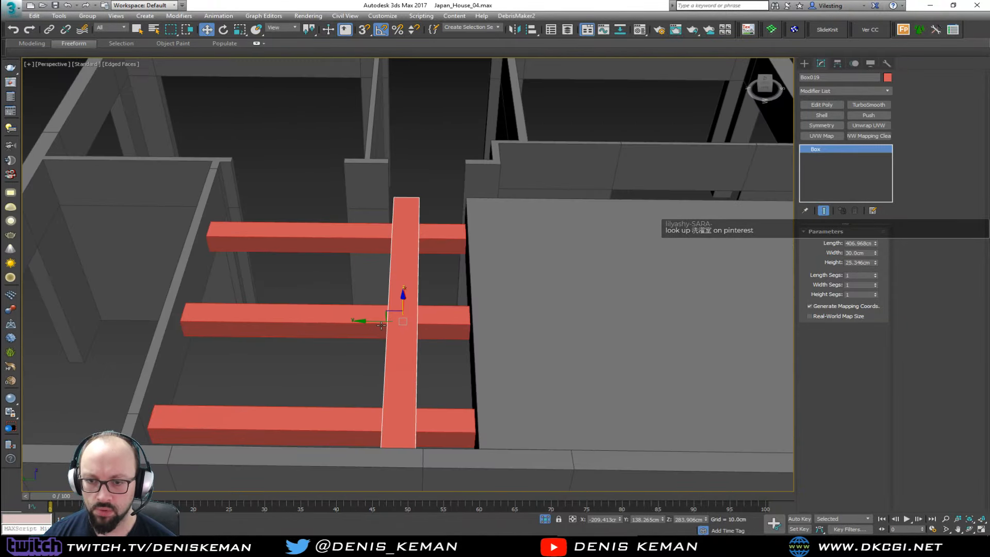
left_click_drag(381, 323, 330, 321)
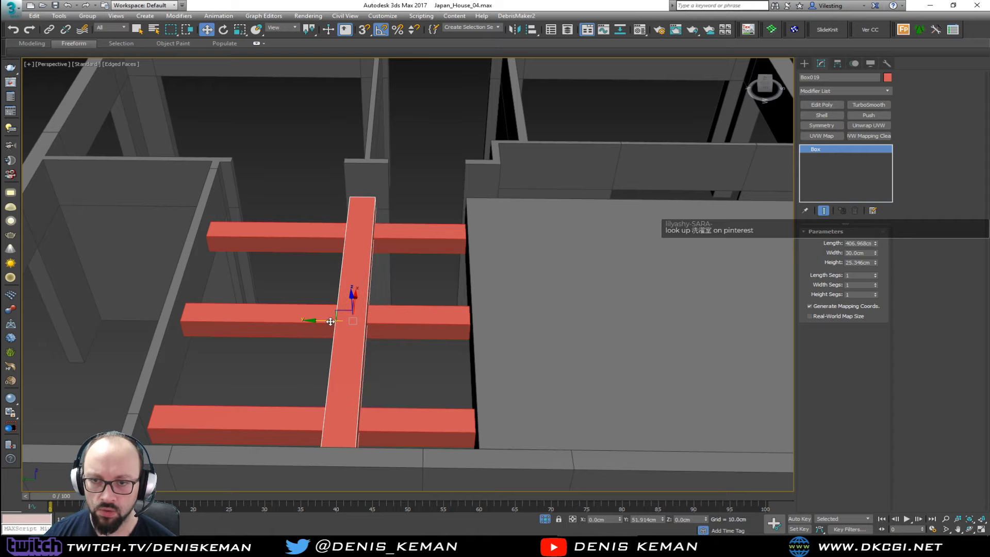
mouse_move(331, 322)
middle_mouse_down("alt")
mouse_move(335, 330)
mouse_move(343, 309)
middle_mouse_up("alt")
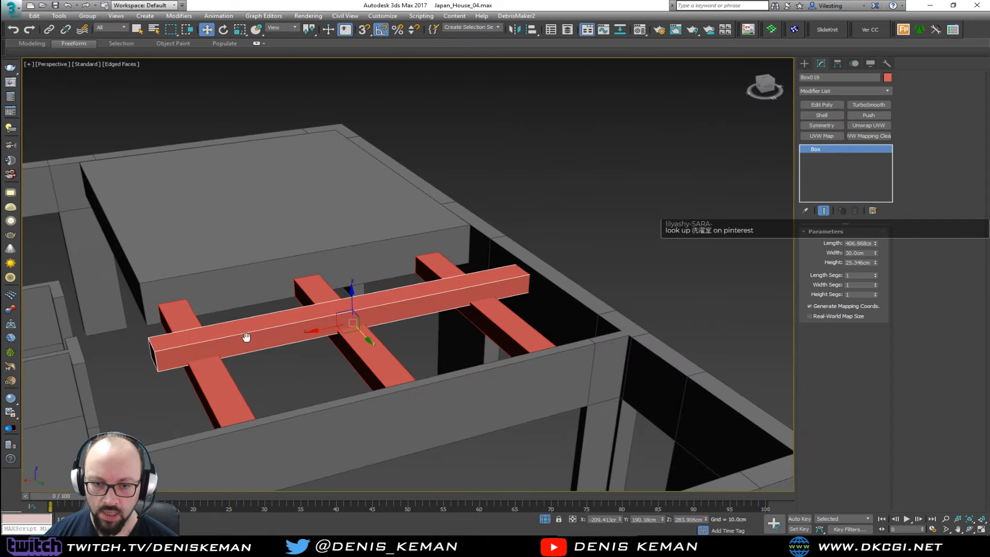
Add an Edit Poly modifier to the cross beam and extend its inner end vertices along X into the wall post.
left_click(816, 105)
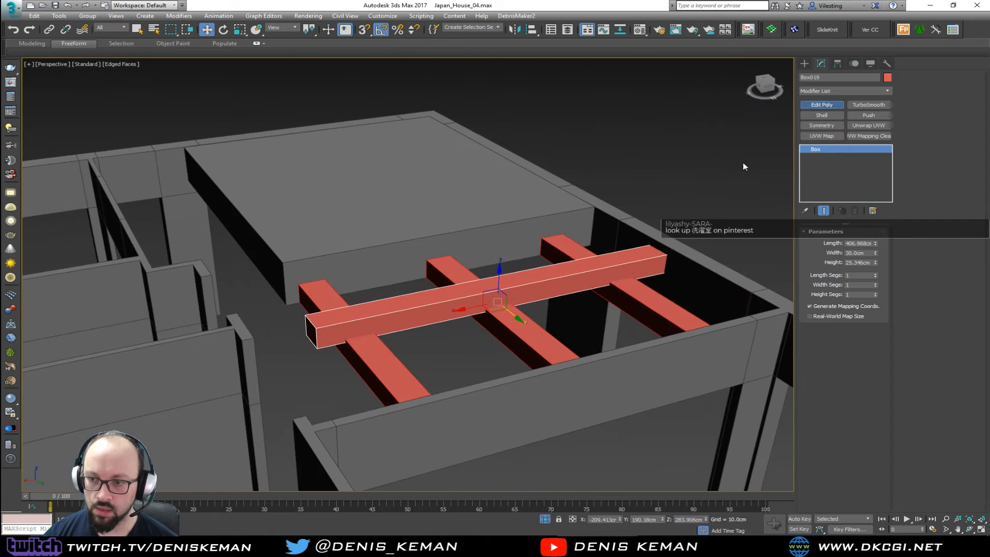
key("1")
left_click_drag(363, 281, 283, 377)
middle_click_drag(283, 377, 293, 354, "alt")
left_click_drag(277, 330, 218, 336)
middle_click_drag(218, 335, 399, 311, "alt")
scroll(261, 313, "up", 3)
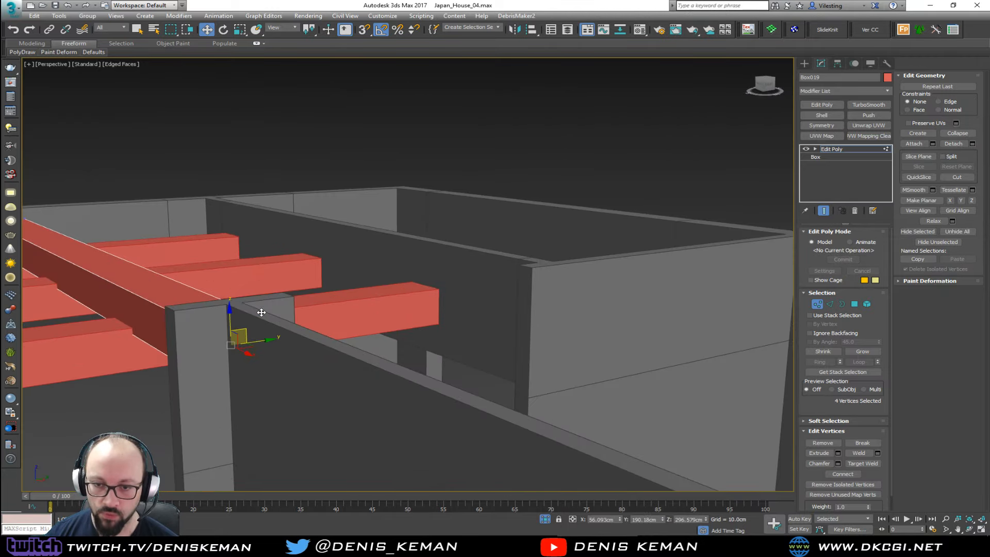
scroll(309, 320, "up", 3)
middle_click_drag(309, 320, 281, 294, "alt")
middle_click_drag(281, 293, 491, 375)
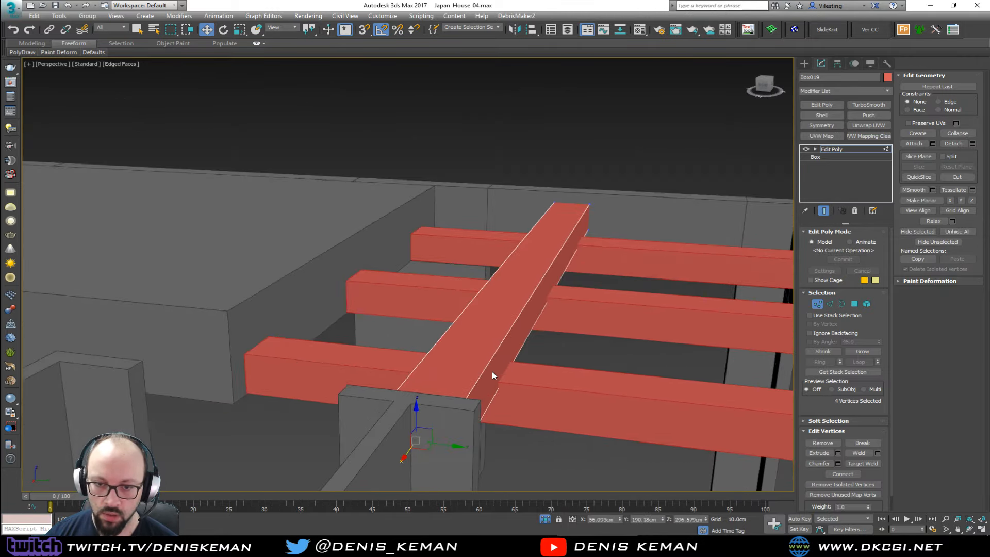
left_click(817, 304)
left_click(592, 139)
Select the three lower parallel beams and raise them about 2 cm along Z.
middle_click_drag(479, 328, 335, 238, "alt")
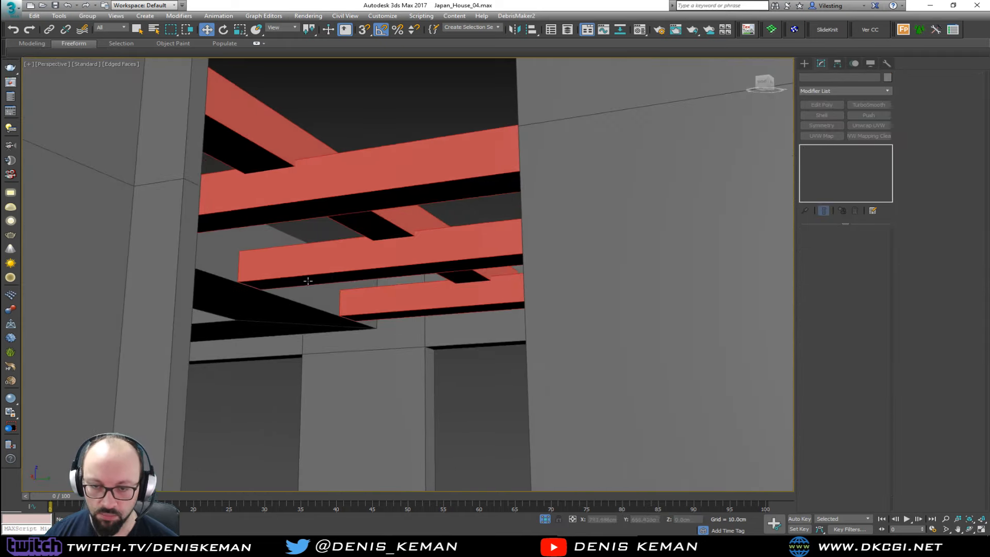
left_click(320, 190)
left_click(403, 260, "ctrl")
left_click(419, 302, "ctrl")
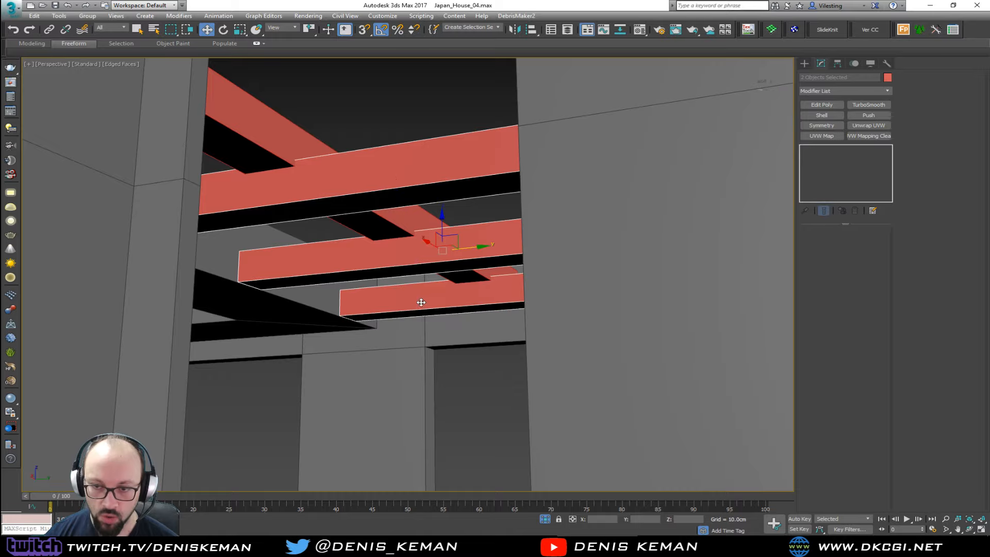
mouse_move(433, 242)
middle_mouse_down("alt")
mouse_move(440, 227)
mouse_move(416, 215)
mouse_move(442, 194)
mouse_move(471, 201)
mouse_move(435, 246)
mouse_move(391, 234)
mouse_move(437, 305)
mouse_move(350, 274)
mouse_move(432, 246)
middle_mouse_up("alt")
scroll(432, 246, "down", 2)
middle_click_drag(442, 281, 402, 260)
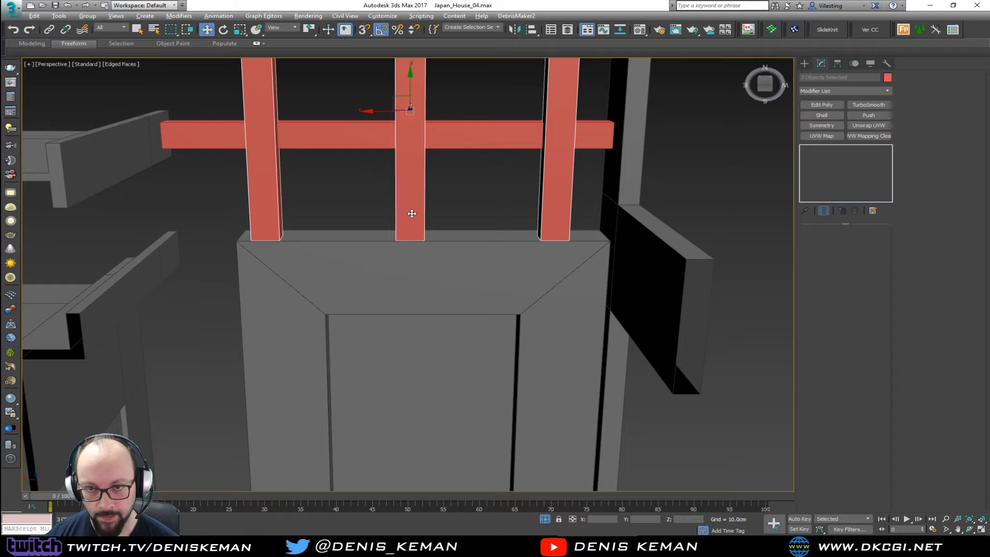
Move the beam farthest from the outer wall about 19 cm along X toward the middle beam, and nudge the middle beam to even the spacing.
middle_click_drag(411, 214, 475, 217, "alt")
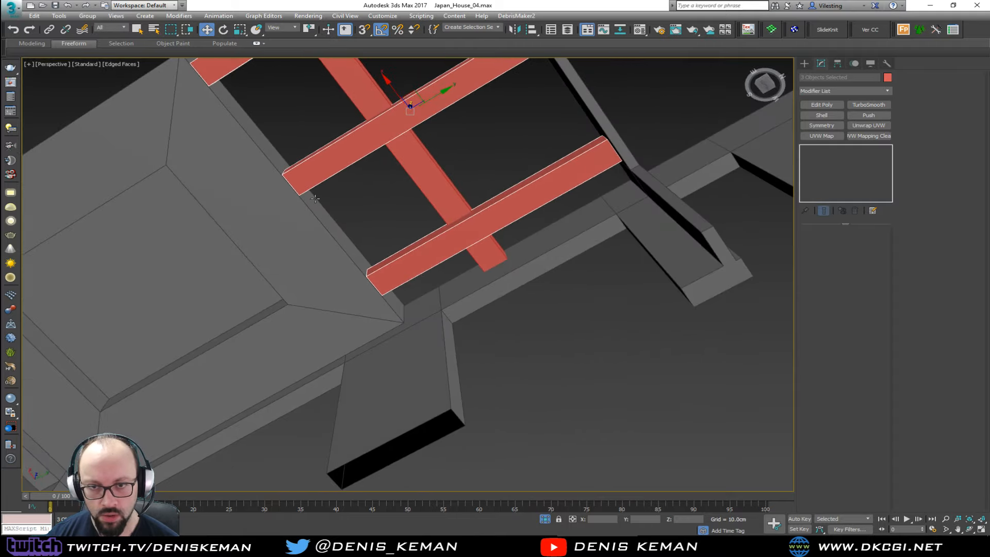
middle_click_drag(223, 212, 409, 193)
middle_click_drag(346, 186, 215, 268)
left_click(283, 118)
middle_click_drag(284, 118, 324, 203)
scroll(324, 202, "down", 3)
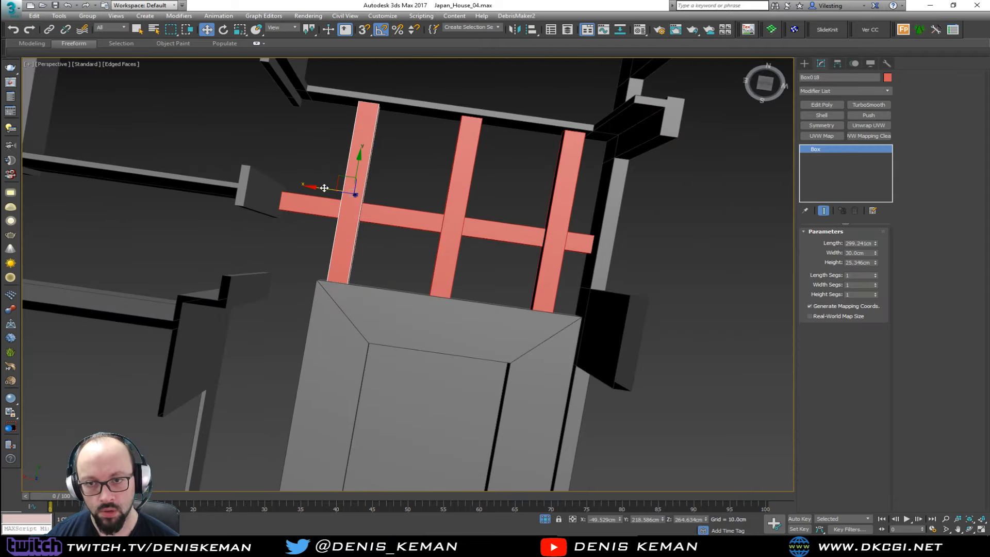
left_click_drag(323, 188, 337, 187)
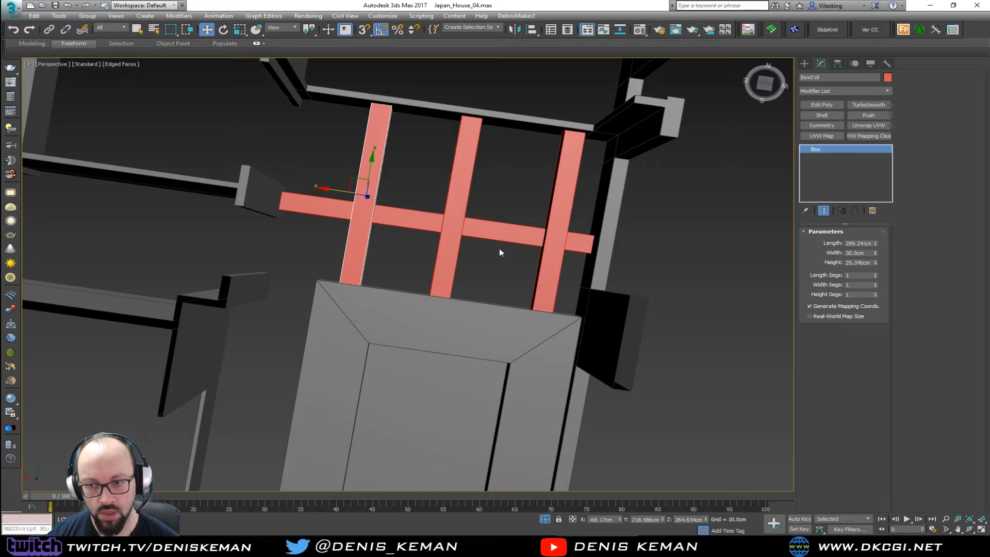
middle_click_drag(499, 252, 373, 247)
left_click(369, 234)
left_click_drag(345, 184, 353, 184)
middle_click_drag(353, 184, 400, 309, "alt")
left_click(400, 308)
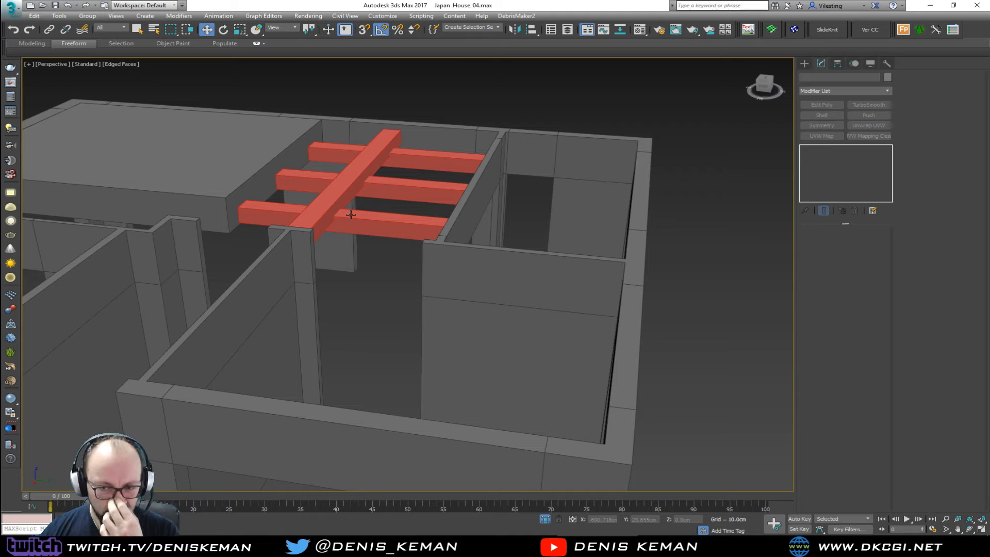
Examine the cross beam's joints with the lower beams from above and below, and compare them with the Kitchen_Idea reference photo.
left_click(351, 216)
scroll(327, 216, "up", 5)
middle_click_drag(367, 221, 343, 225, "alt")
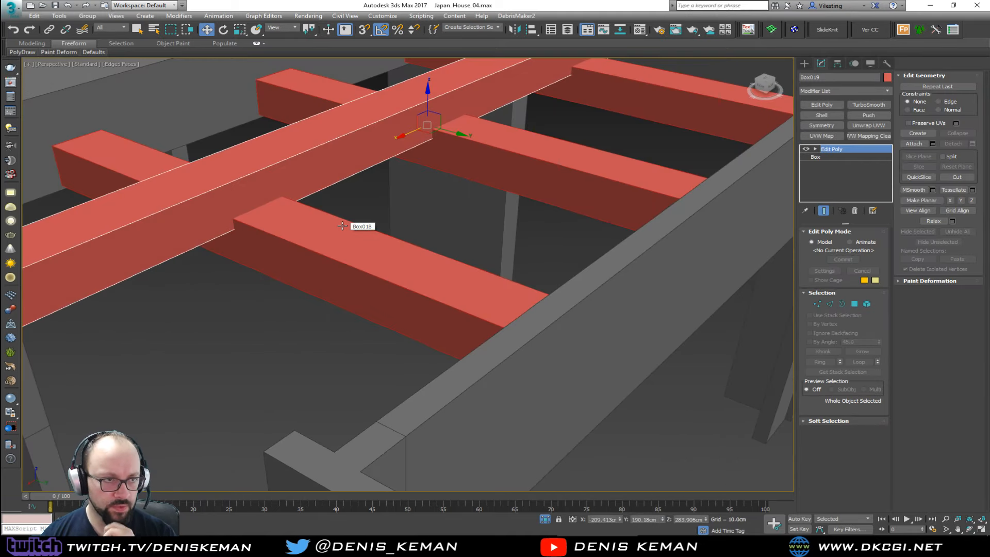
middle_click_drag(238, 236, 306, 333)
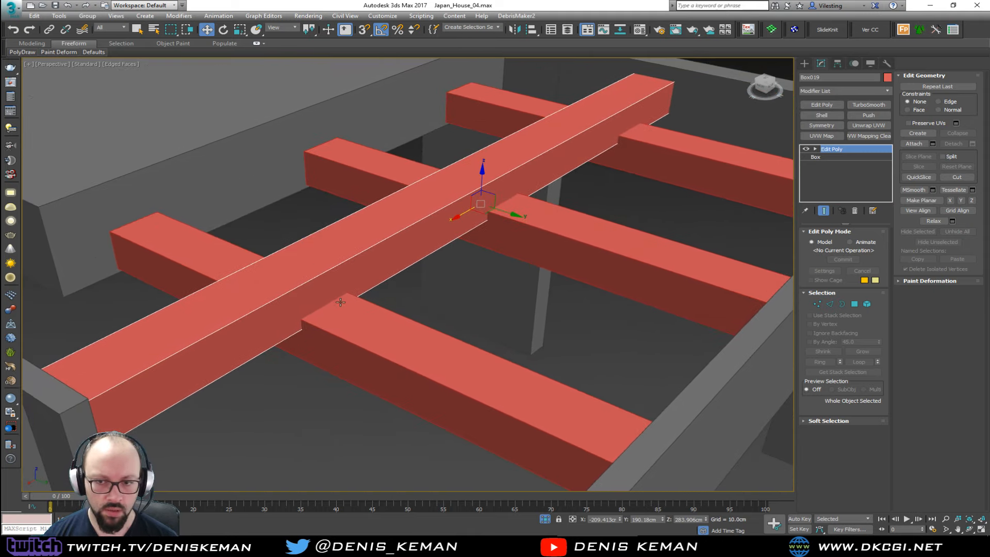
middle_click_drag(340, 302, 361, 313, "alt")
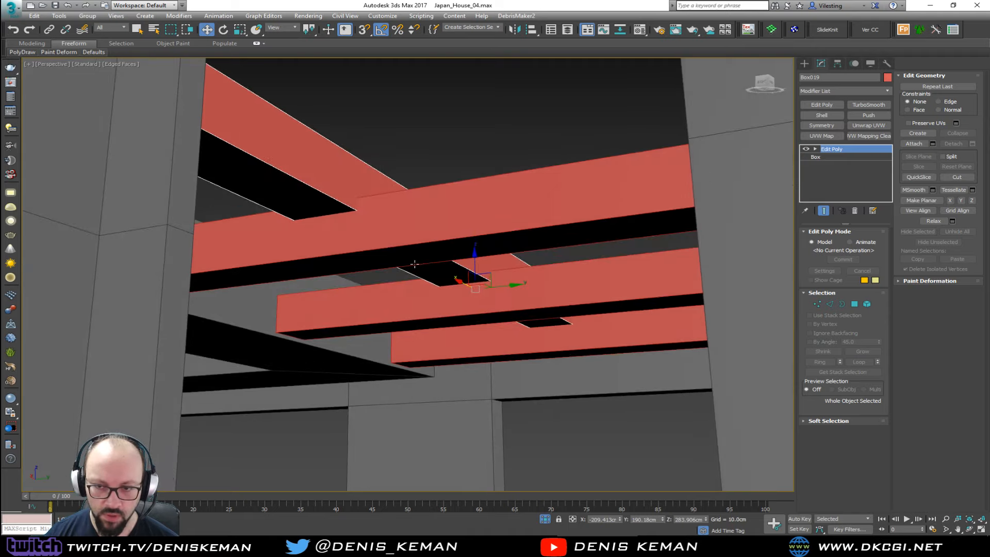
middle_click_drag(402, 371, 448, 340, "alt")
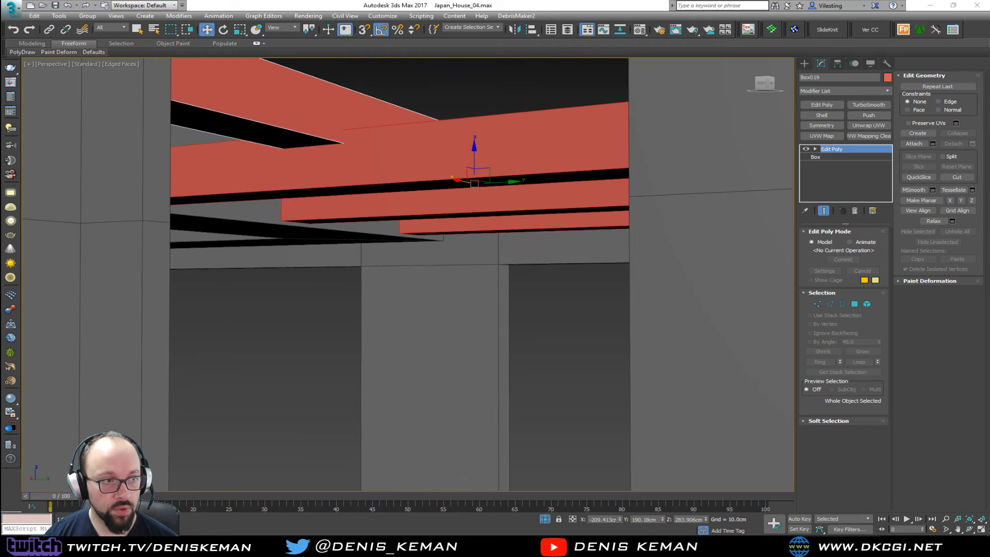
left_click_drag(0, 95, 522, 95)
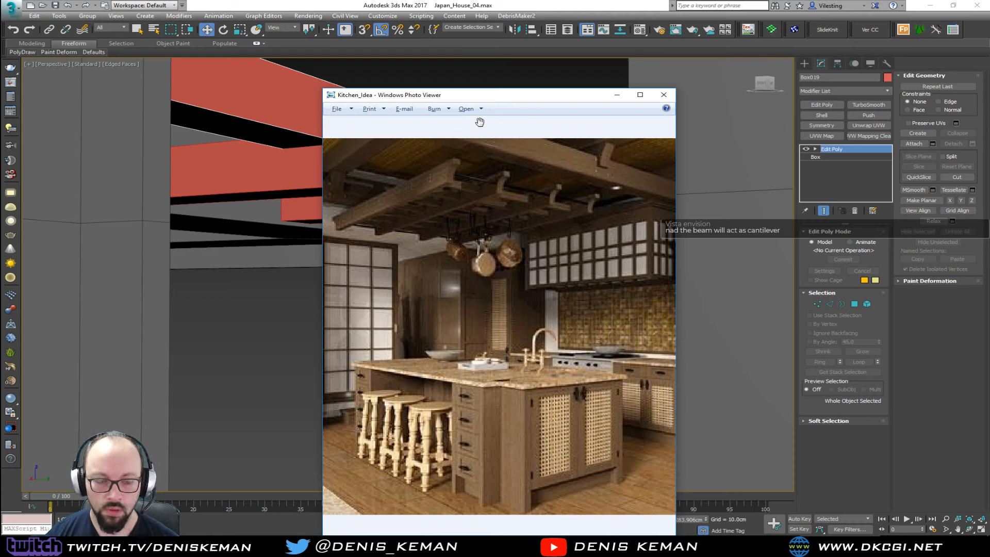
left_click_drag(470, 101, 989, 105)
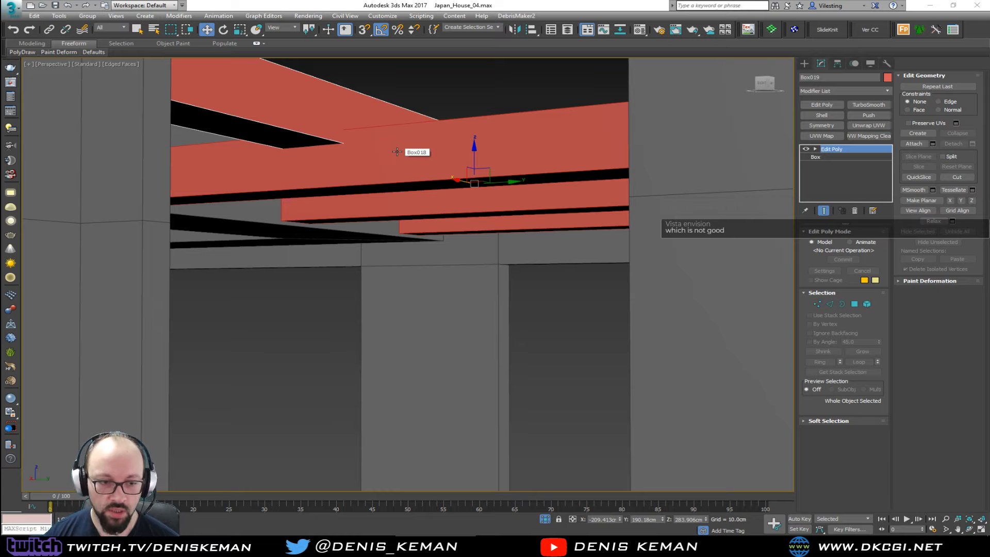
Switch to the web browser and run a DuckDuckGo image search for 洗濯室.
key("F1")
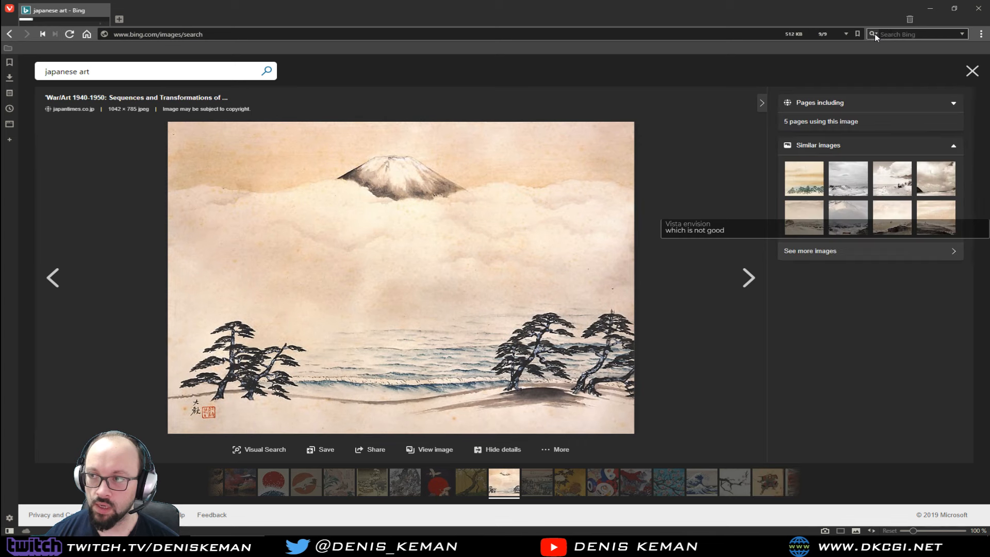
left_click(873, 34)
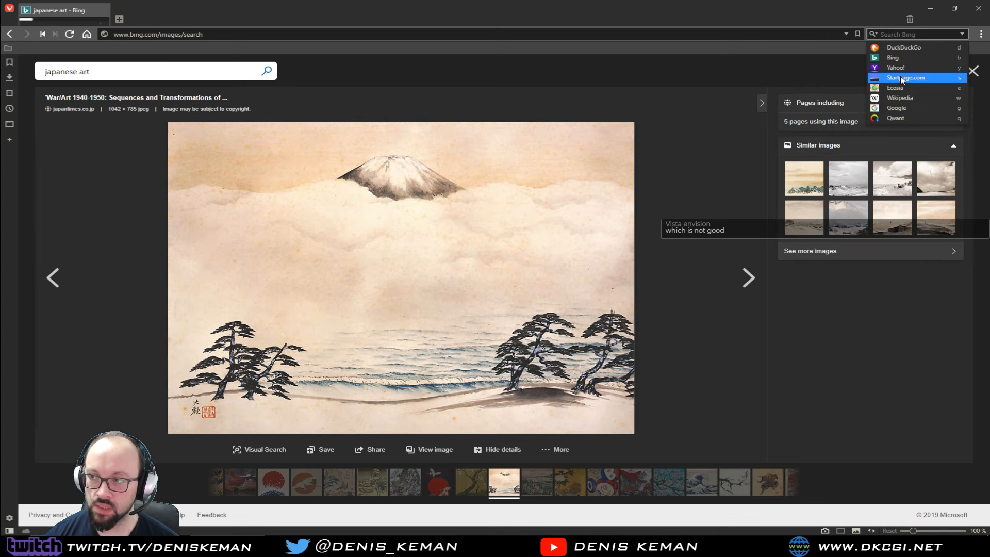
left_click(899, 47)
type("洗濯室")
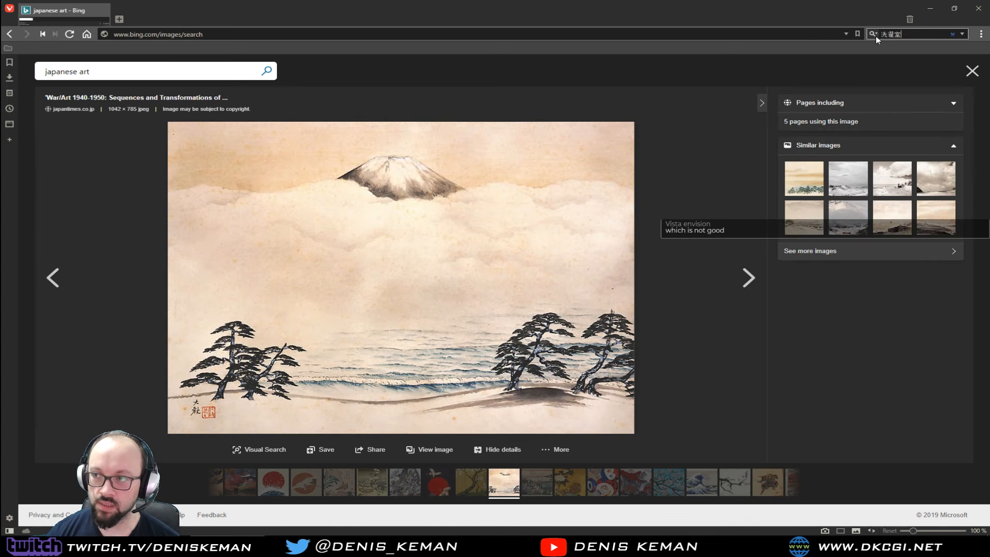
key("Return")
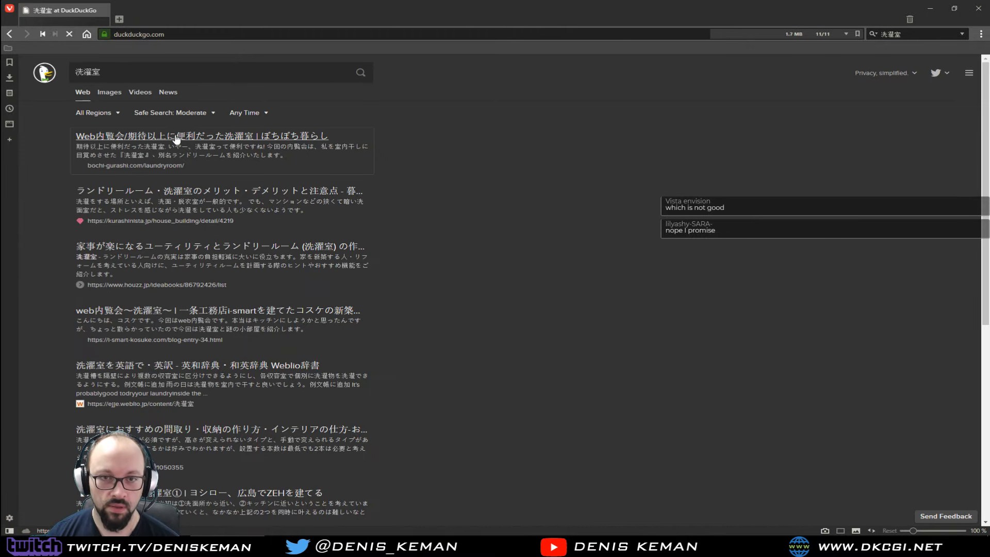
left_click(108, 93)
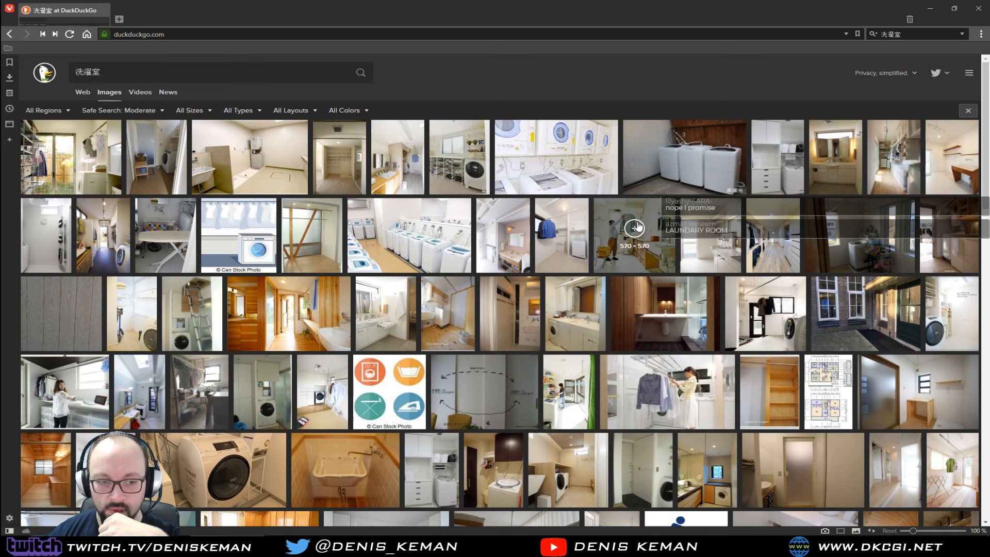
Examine the laundry room photos, enlarging the washing machine and long window interiors, and return to 3ds Max.
scroll(637, 227, "down", 2)
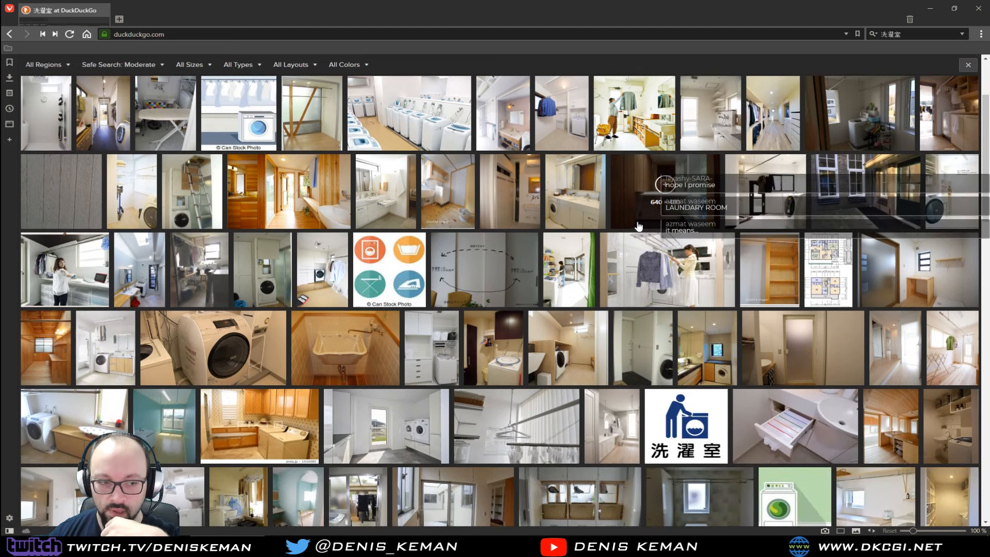
scroll(638, 226, "down", 1)
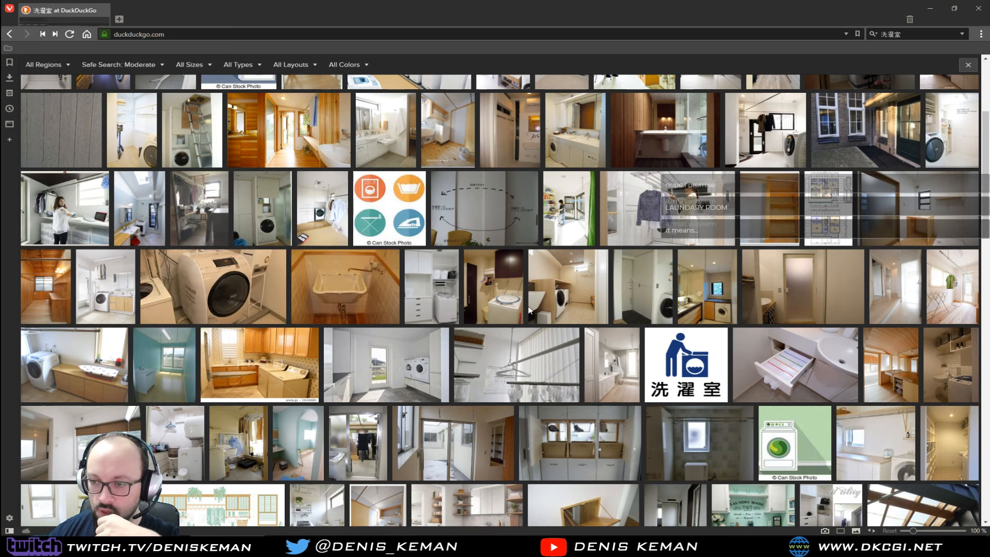
scroll(566, 315, "down", 3)
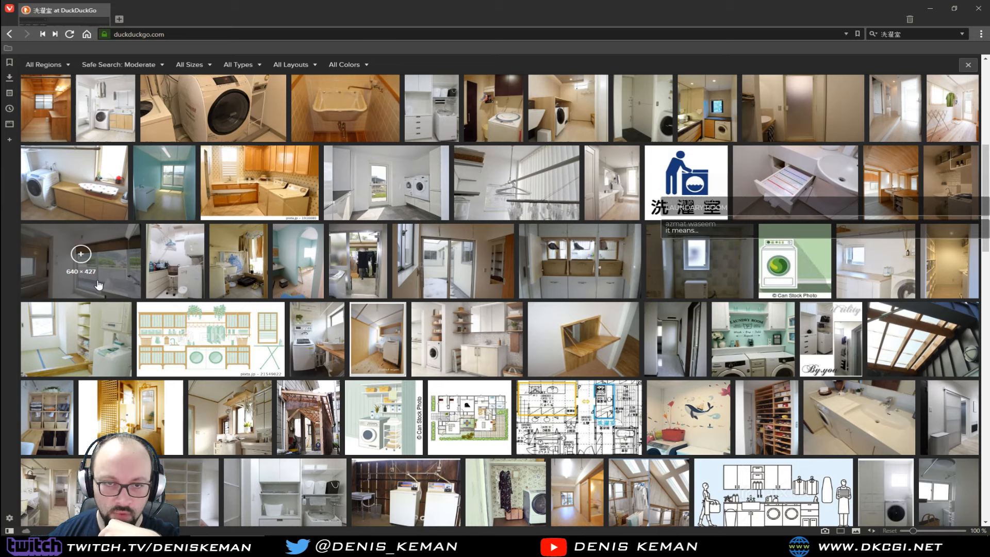
left_click(73, 200)
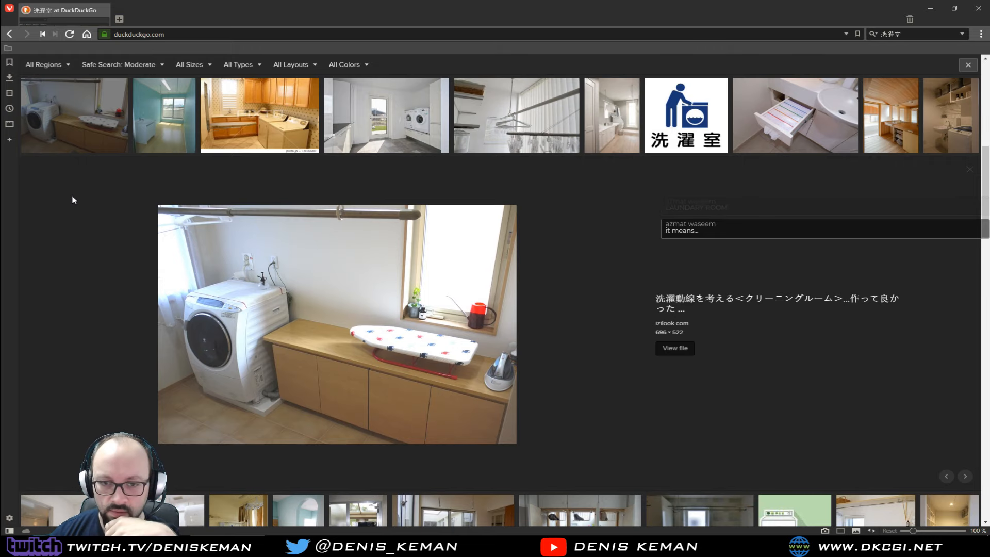
scroll(241, 294, "down", 2)
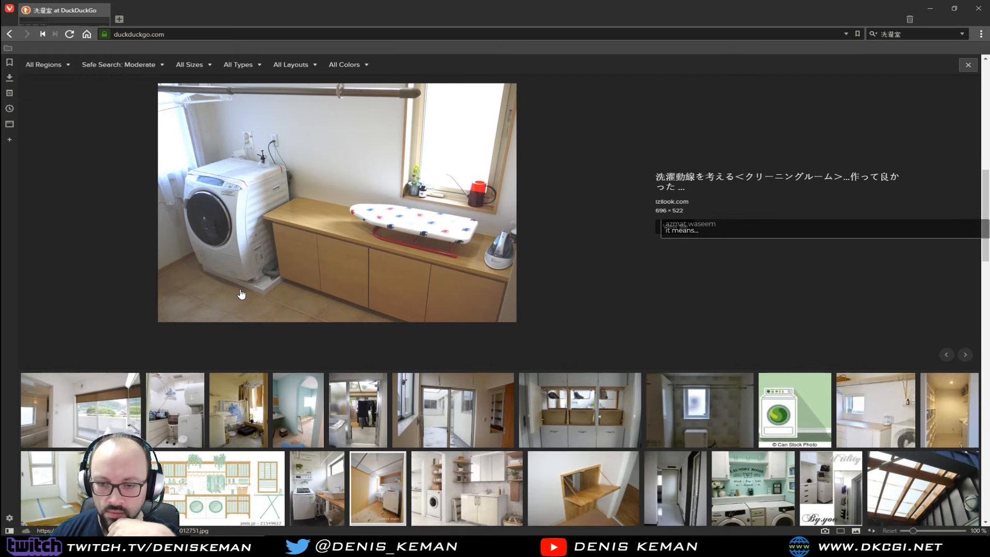
scroll(241, 294, "down", 1)
scroll(232, 335, "down", 1)
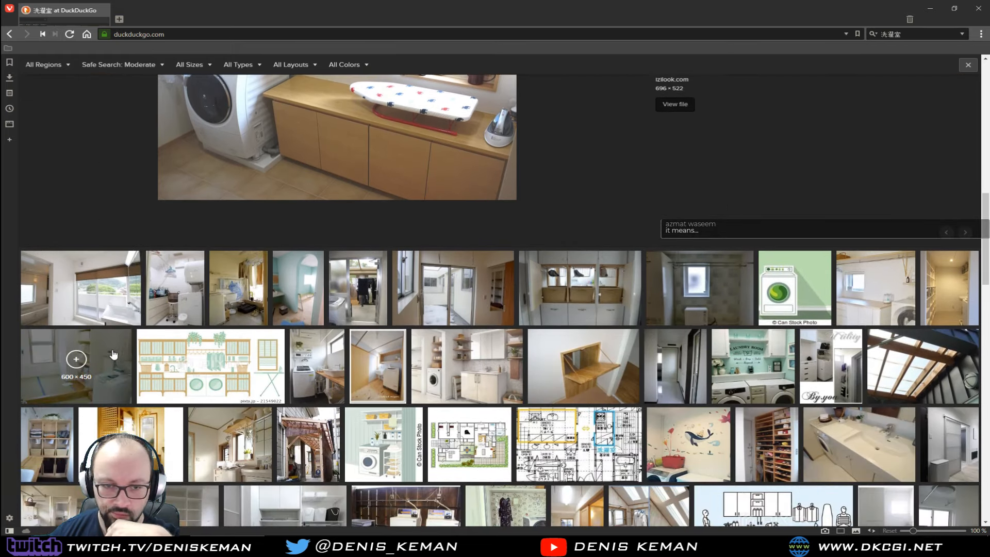
left_click(101, 305)
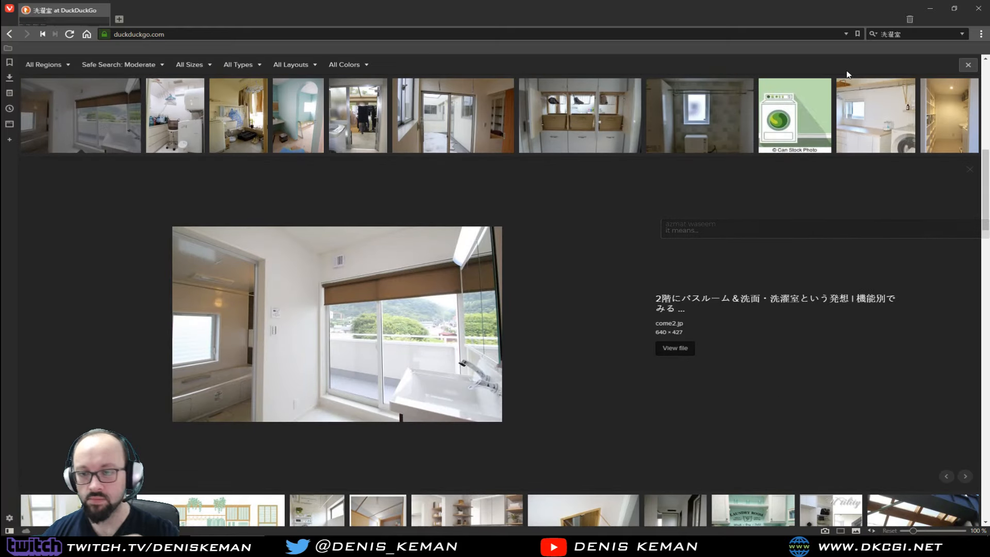
left_click(920, 12)
Deselect the cross beam and unhide the remaining house objects around the kitchen and raised platform.
left_click(534, 323)
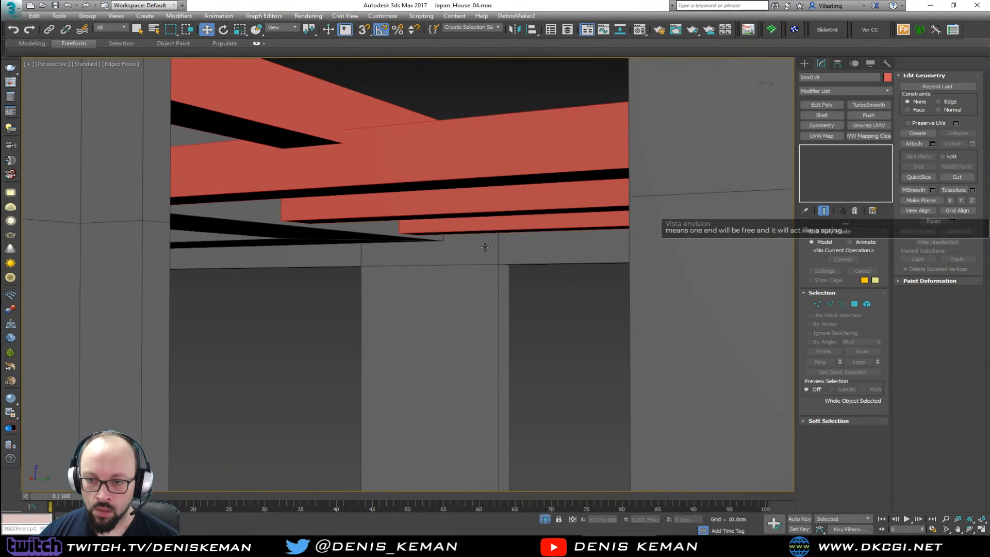
middle_click_drag(486, 248, 325, 300, "alt")
scroll(372, 209, "down", 5)
scroll(234, 277, "up", 6)
right_click(438, 301)
left_click(465, 229)
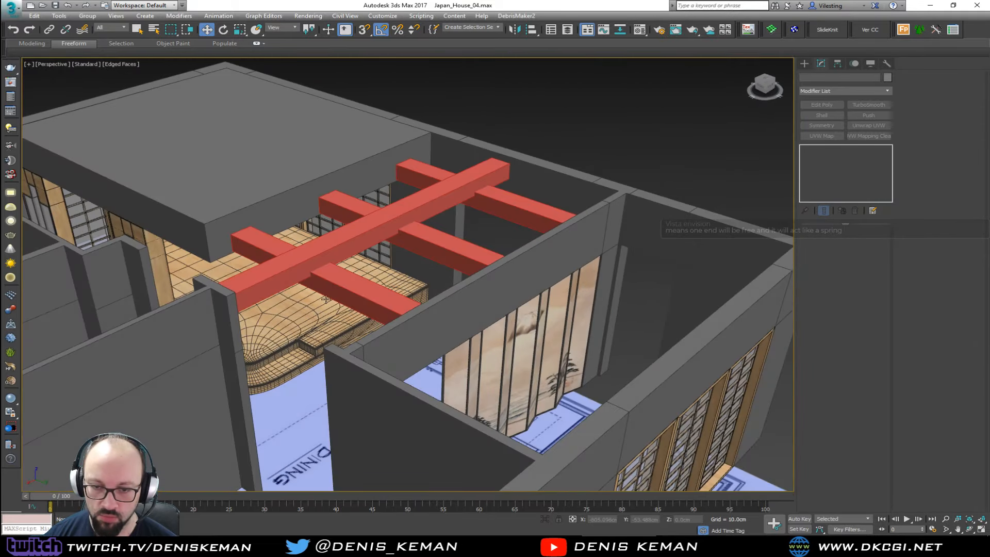
Create a vertical cylinder post with AutoGrid on the platform's rounded corner, about 11 cm in radius and 188 cm tall.
scroll(325, 300, "up", 5)
middle_click_drag(322, 346, 330, 268, "alt")
left_click(804, 63)
left_click(824, 138)
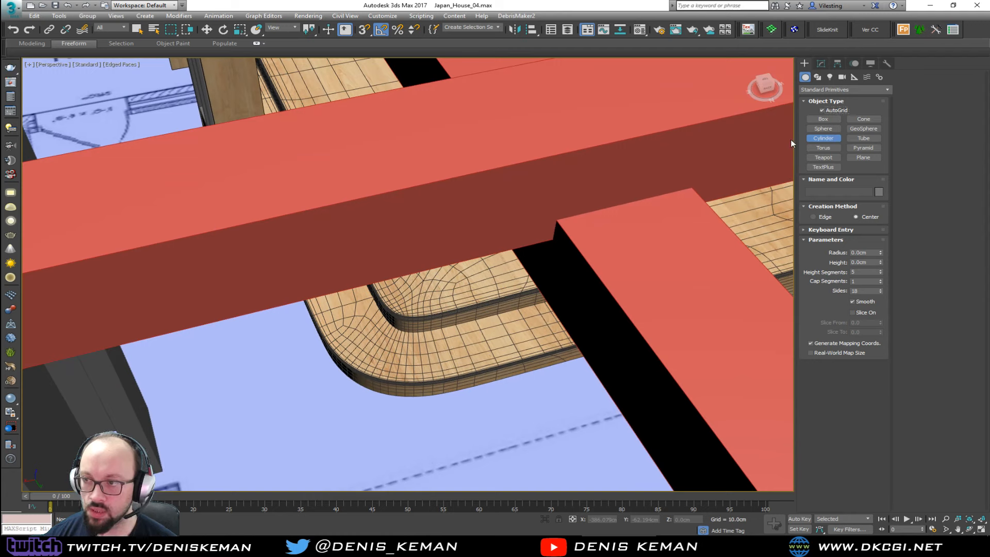
left_click_drag(390, 355, 409, 362)
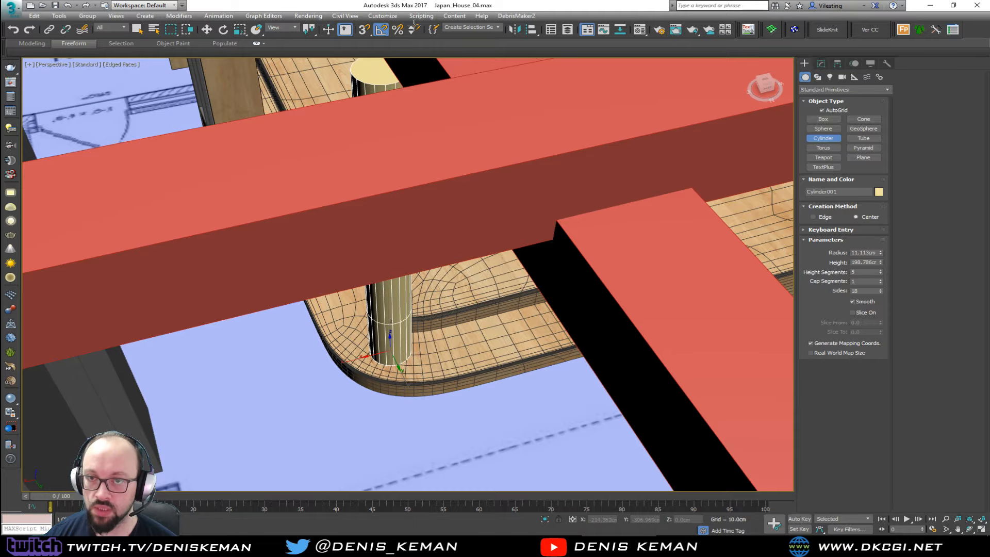
left_click(416, 159)
middle_click_drag(415, 160, 504, 247, "alt")
right_click(489, 254)
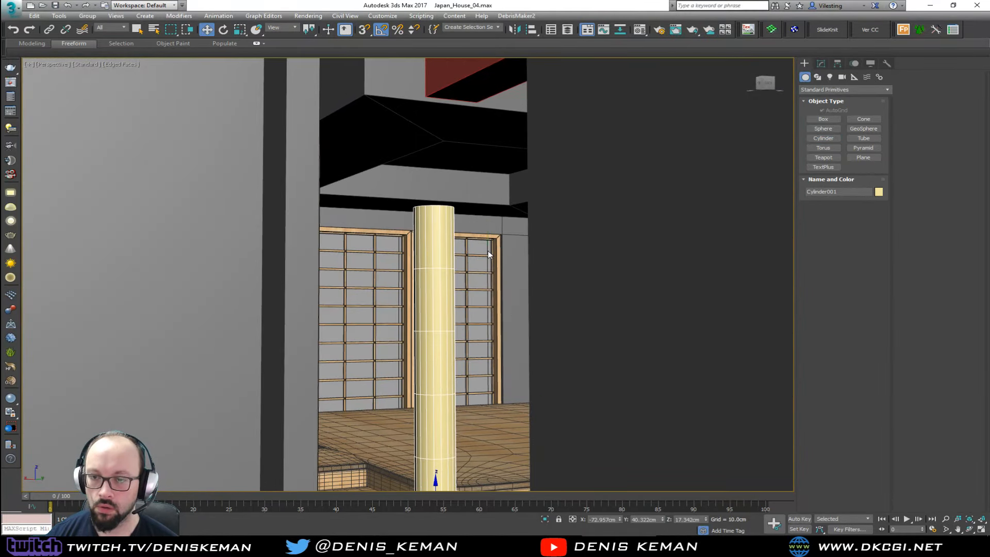
Set the post's height to about 252 cm and adjust its height segments to give evenly spaced divisions.
left_click(821, 64)
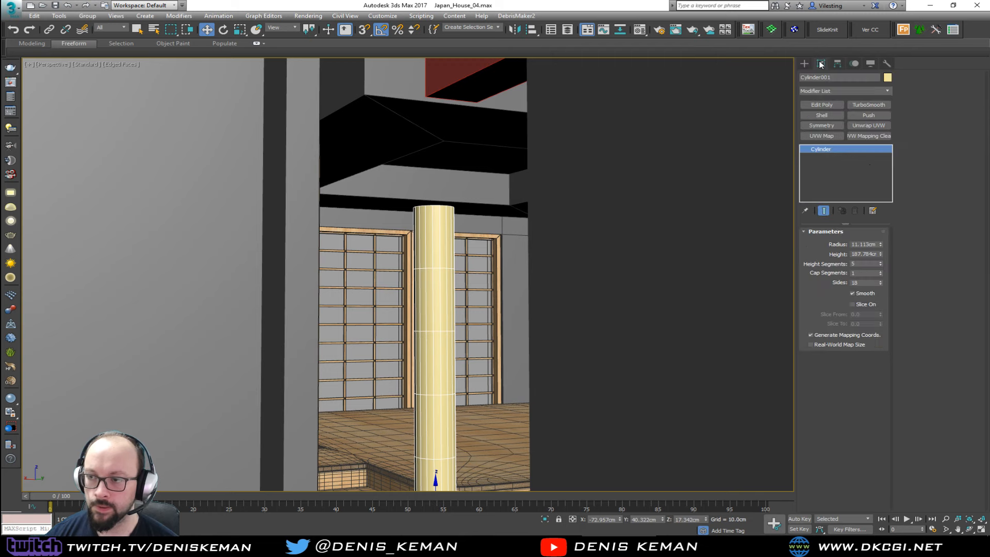
right_click(880, 263)
left_click_drag(880, 255, 880, 240)
middle_click_drag(541, 281, 490, 292, "alt")
scroll(490, 292, "up", 2)
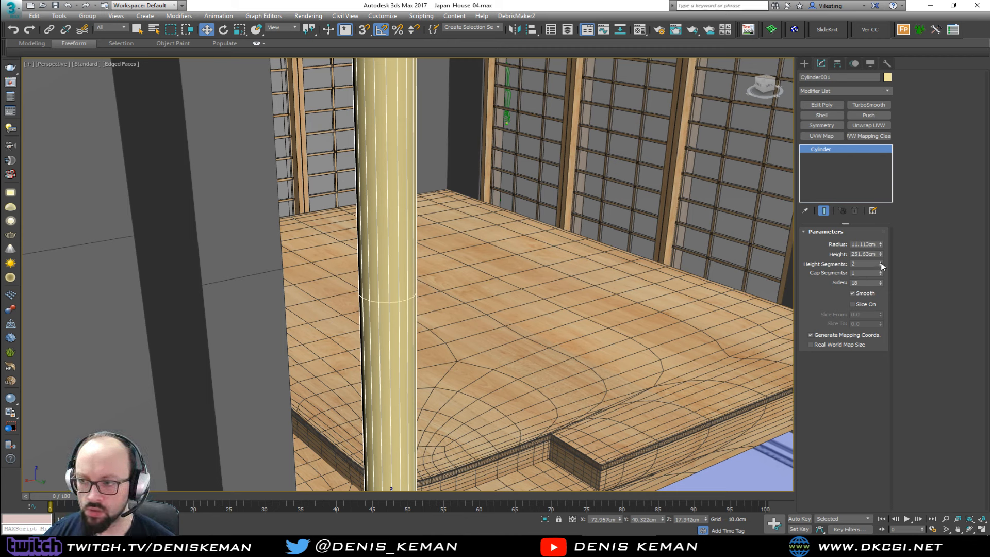
left_click_drag(881, 263, 880, 263)
Add an Edit Poly modifier to the post, isolate it, and delete its top and bottom cap polygons.
left_click(821, 104)
key("alt+q")
key("4")
left_click(407, 102)
middle_click_drag(435, 230, 433, 173, "alt")
left_click(418, 381, "ctrl")
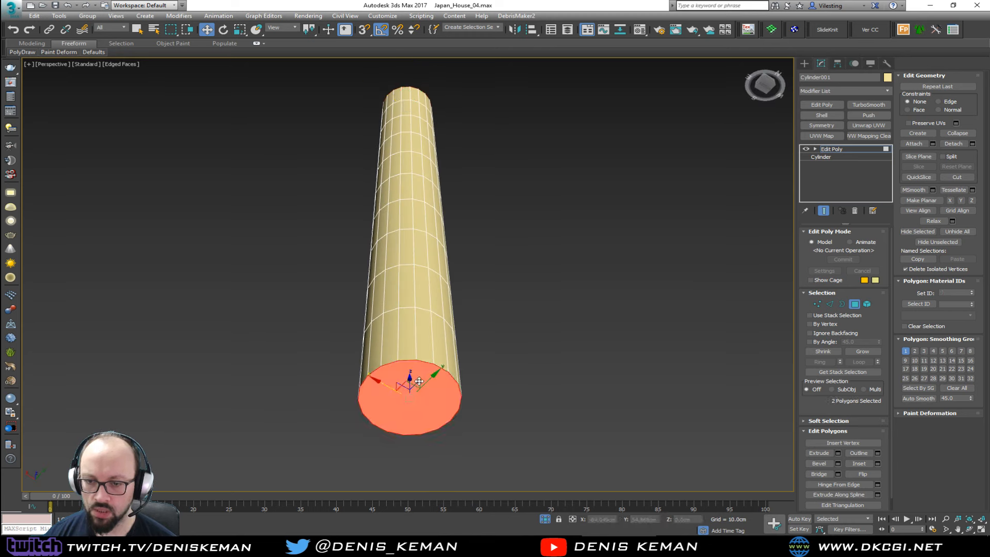
key("Delete")
key("4")
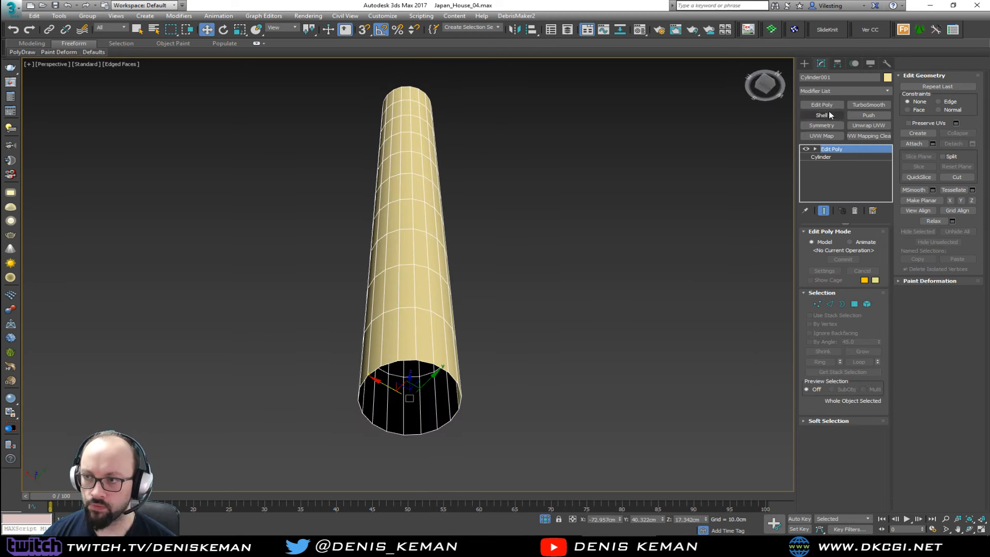
Add a TurboSmooth modifier and a Noise modifier to the open-ended post.
left_click(866, 104)
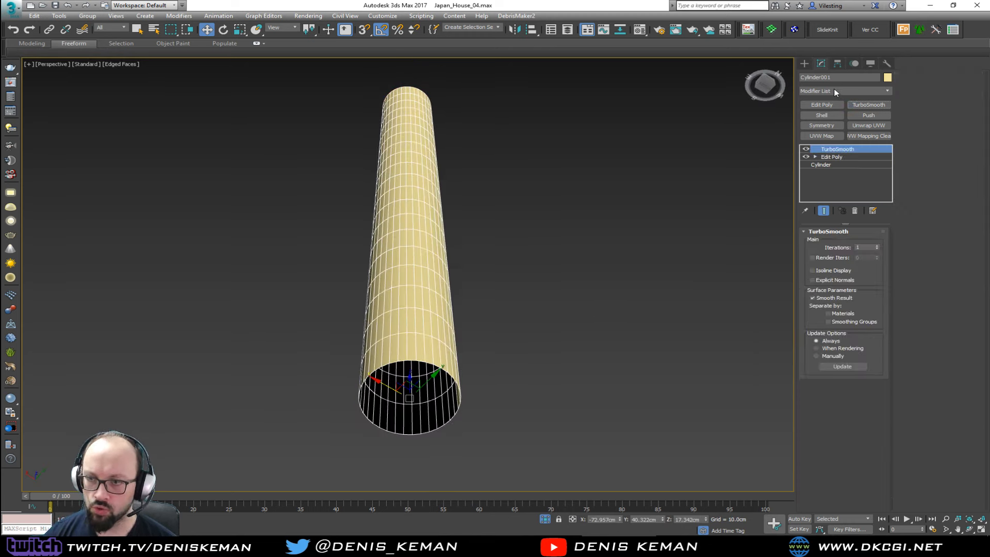
left_click(835, 91)
type("n")
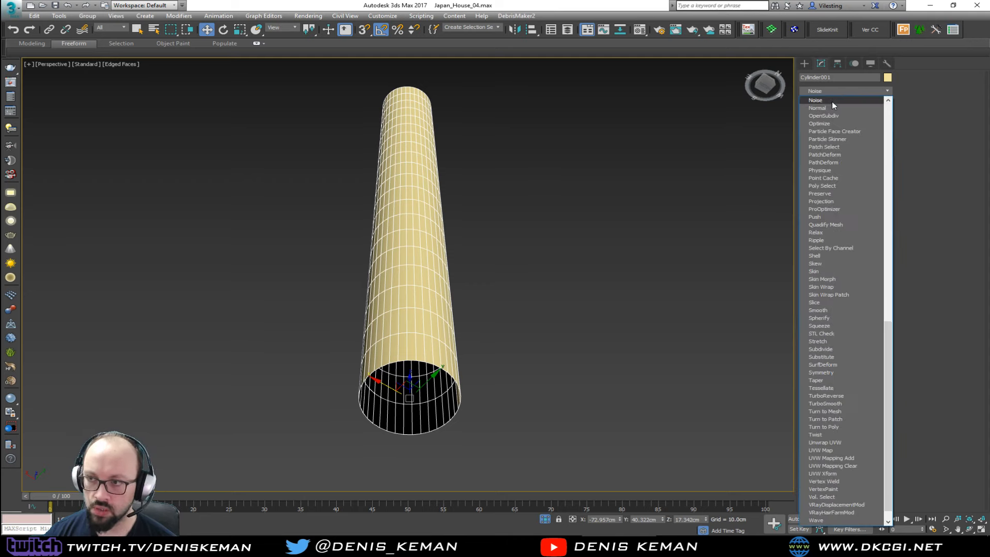
left_click(830, 101)
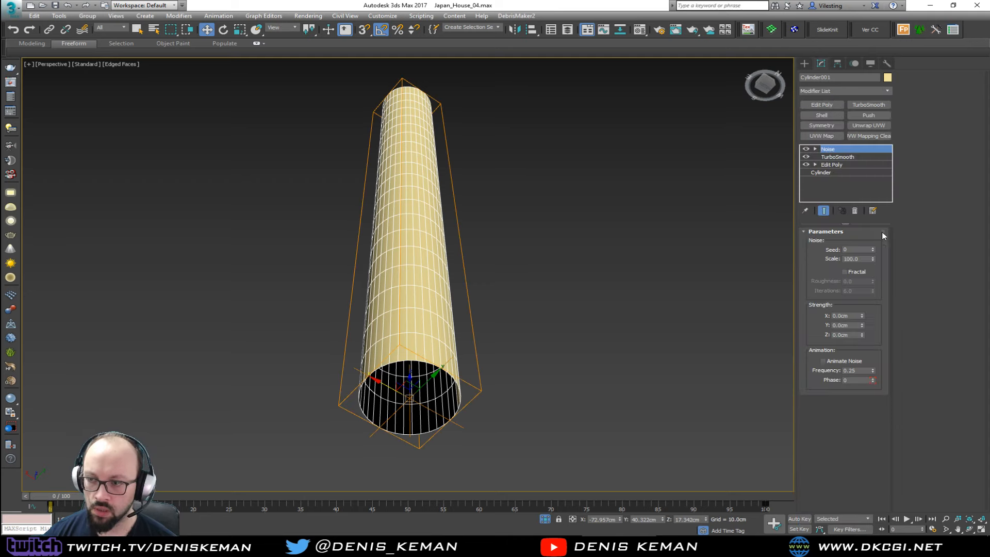
Enable Fractal noise with roughness 0.51 and set the strength to about X 4.14, Y 8.18 and Z 20.75 cm.
left_click(845, 271)
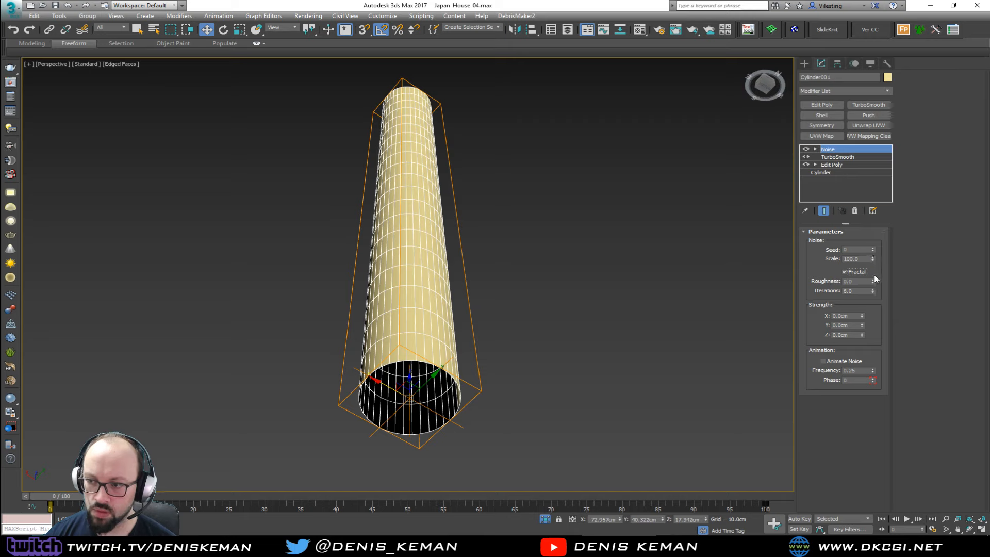
left_click_drag(872, 281, 872, 236)
left_click_drag(860, 316, 852, 146)
left_click_drag(861, 325, 814, 36)
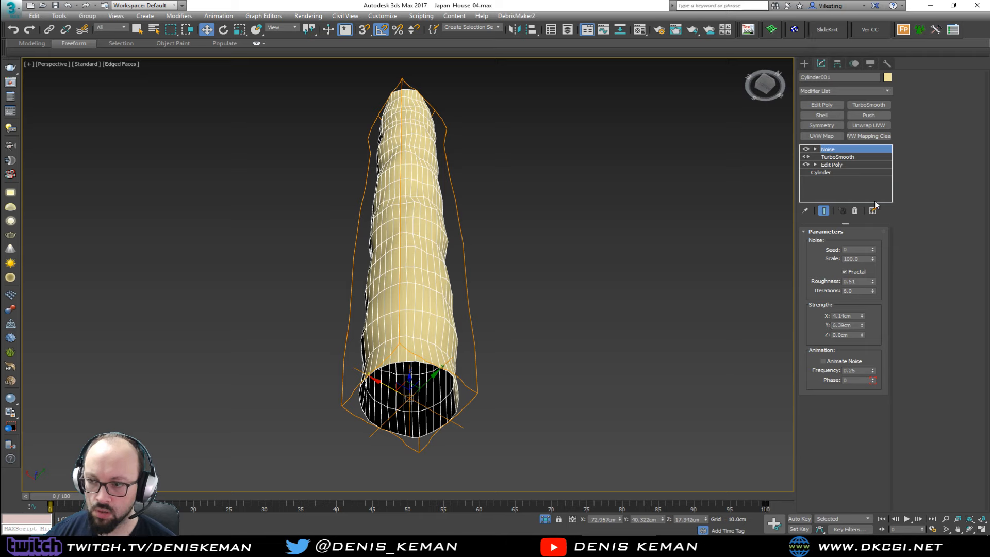
left_click_drag(862, 335, 845, 440)
left_click_drag(860, 324, 861, 311)
middle_click_drag(567, 314, 552, 328, "alt")
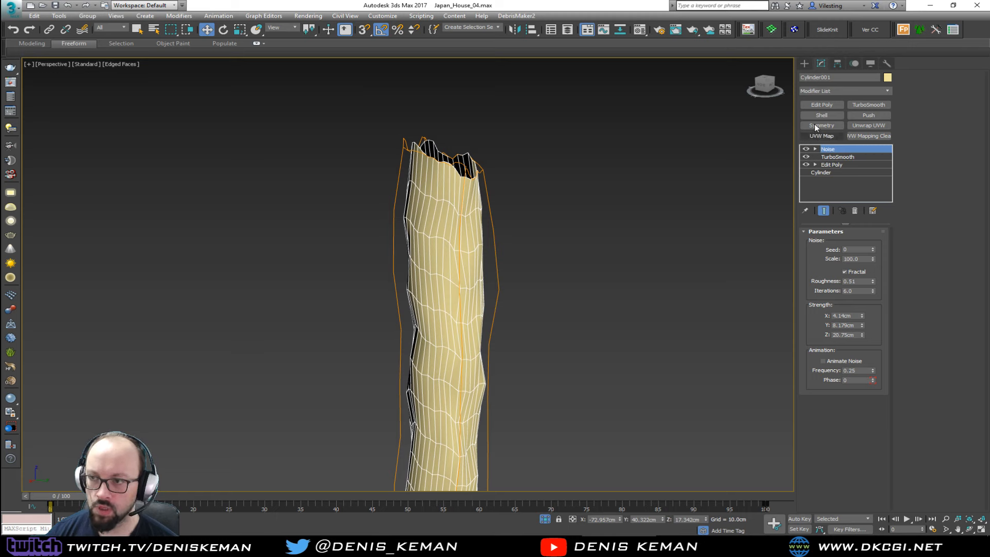
Add another Edit Poly modifier and flatten the post's top and bottom open borders with Make Planar along Z.
left_click(822, 105)
key("3")
left_click_drag(508, 130, 466, 160)
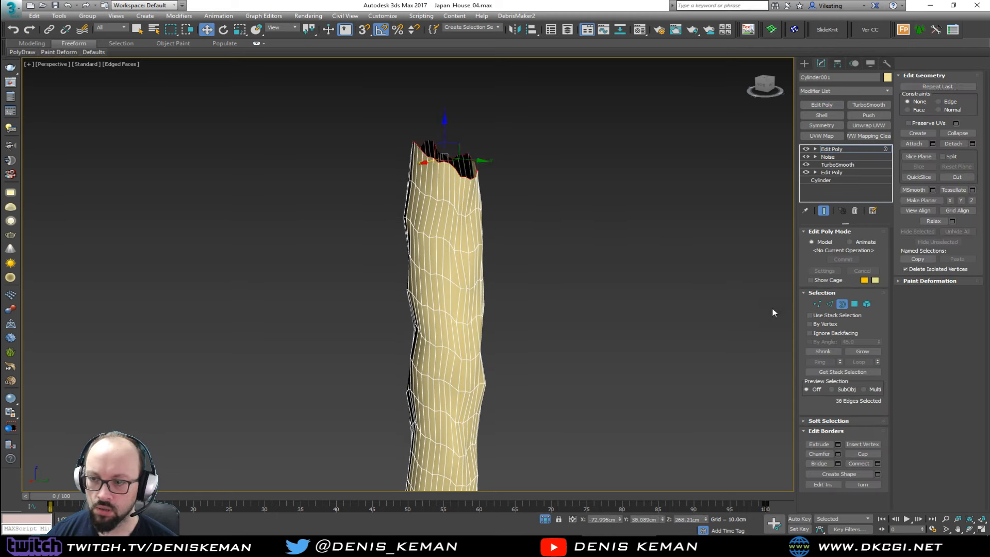
left_click(971, 200)
middle_click_drag(616, 310, 597, 21)
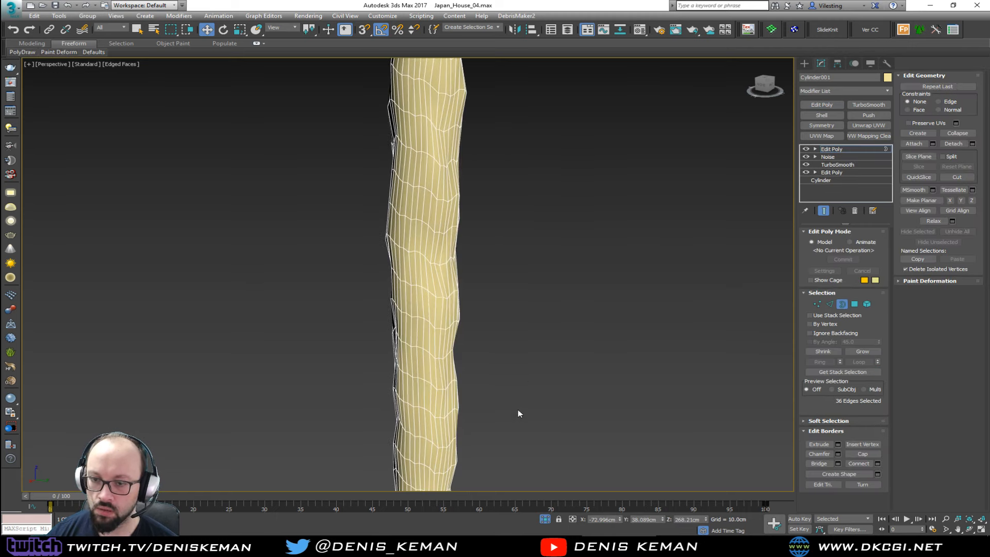
middle_click_drag(518, 412, 506, 268)
left_click_drag(476, 335, 419, 399)
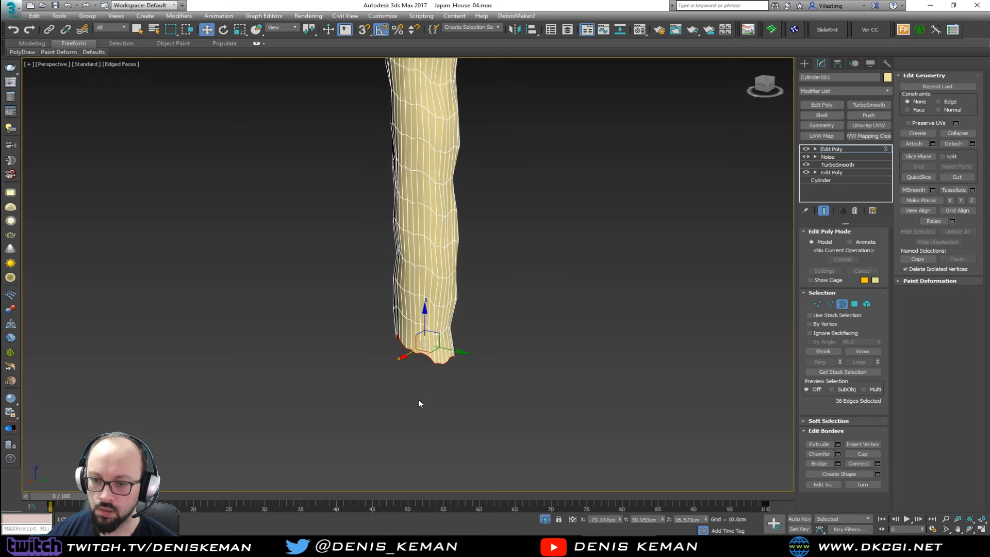
left_click(971, 200)
left_click(854, 149)
Add a second TurboSmooth modifier above the Edit Poly and inspect the irregular post without edged faces.
left_click(868, 104)
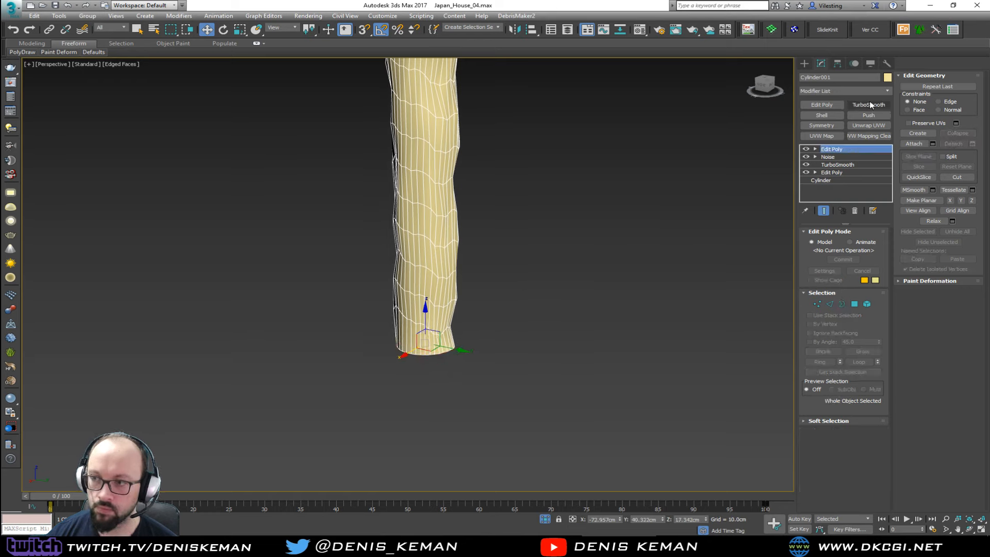
mouse_move(458, 150)
middle_mouse_down()
mouse_move(462, 274)
mouse_move(401, 276)
mouse_move(397, 299)
mouse_move(332, 266)
mouse_move(414, 253)
middle_mouse_up()
key("F4")
scroll(461, 269, "down", 5)
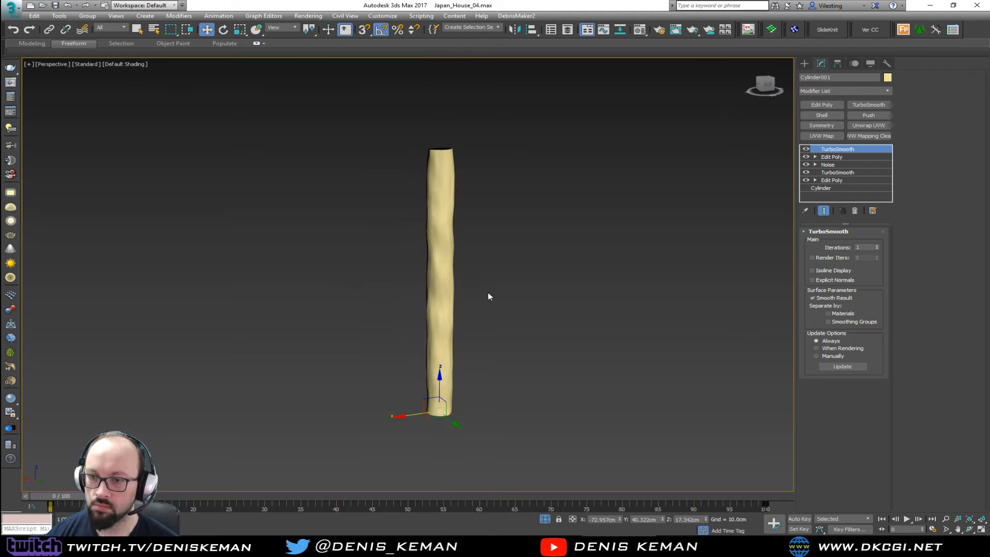
scroll(488, 292, "up", 4)
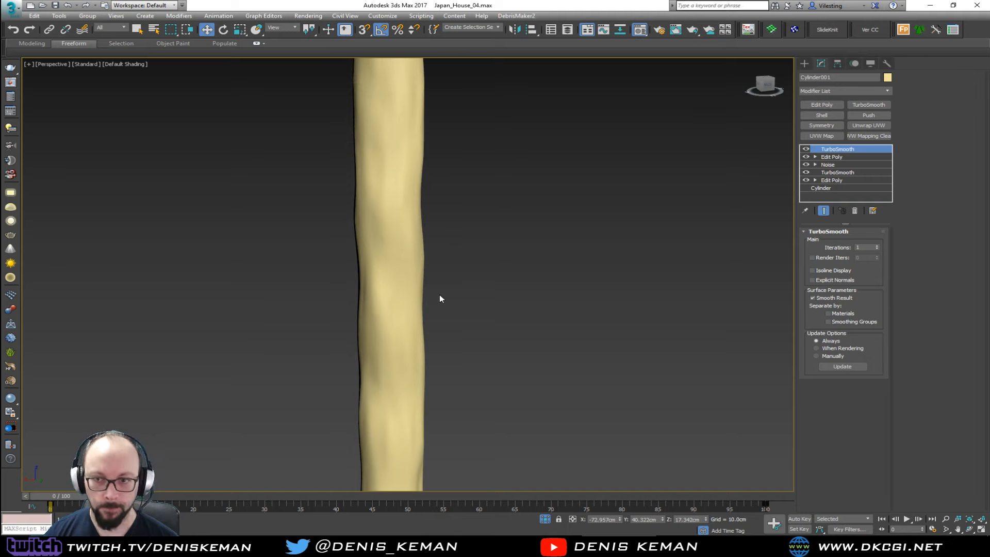
Assign the plain light beige VRayMtl material, Material #5, to the post.
key("m")
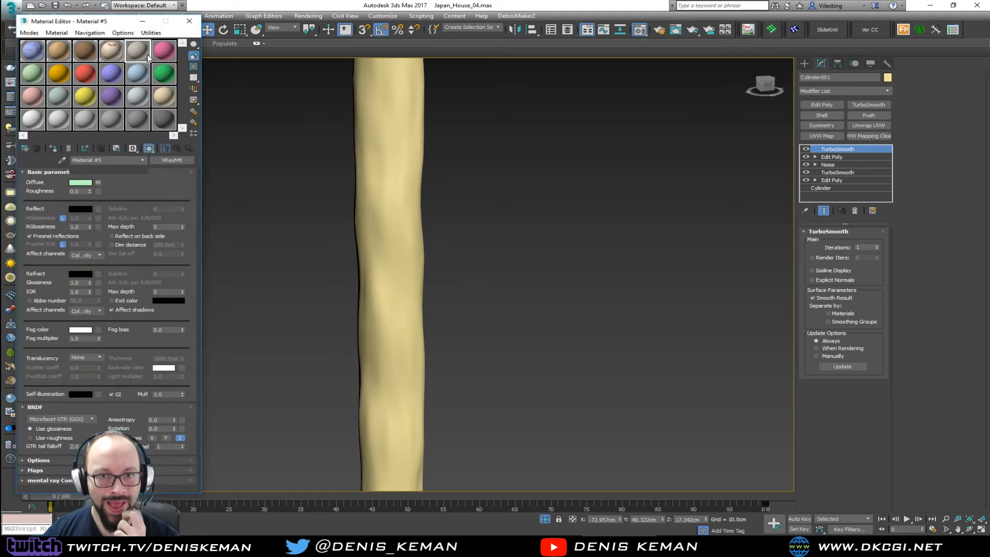
left_click(53, 148)
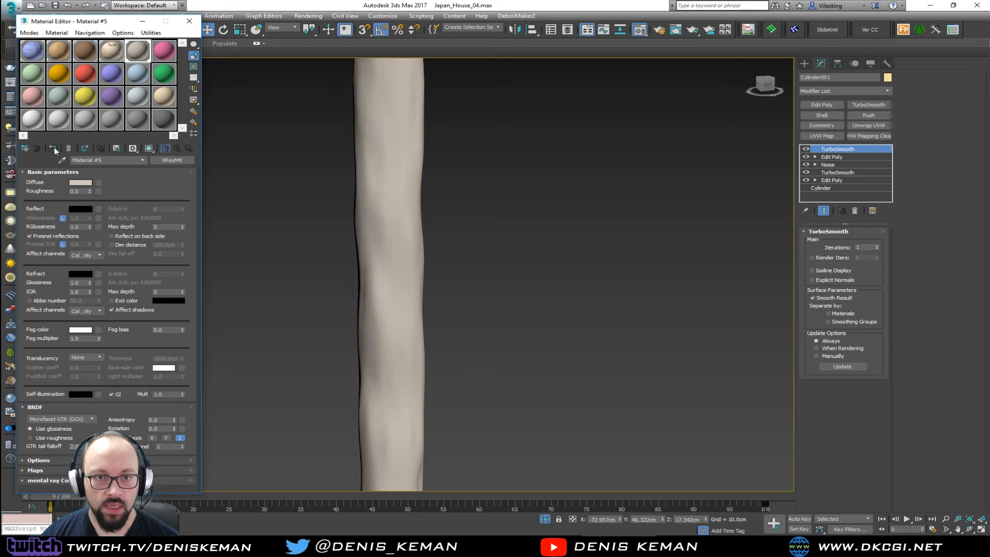
Replace the plain material on the post with the Maple_Material wood.
left_click(189, 21)
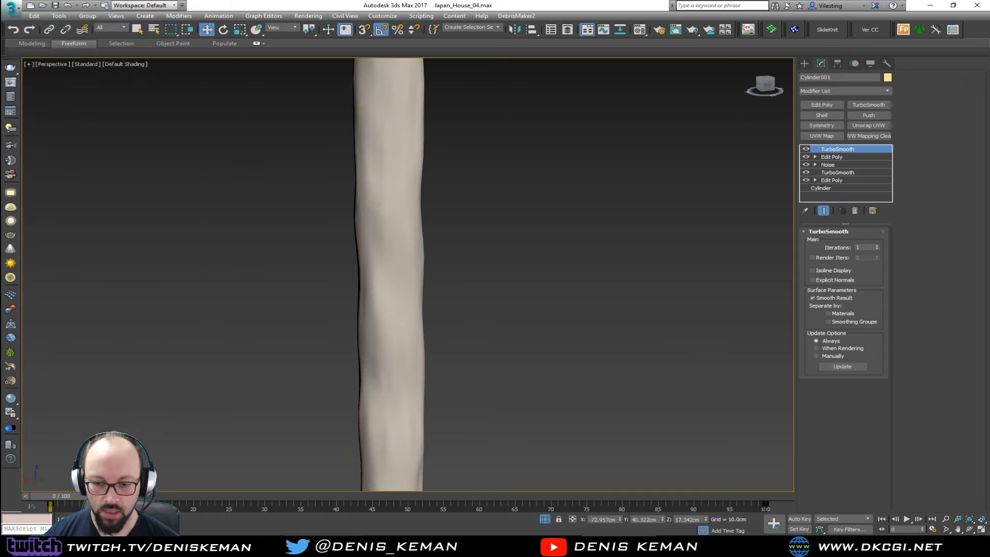
middle_click_drag(310, 260, 360, 322)
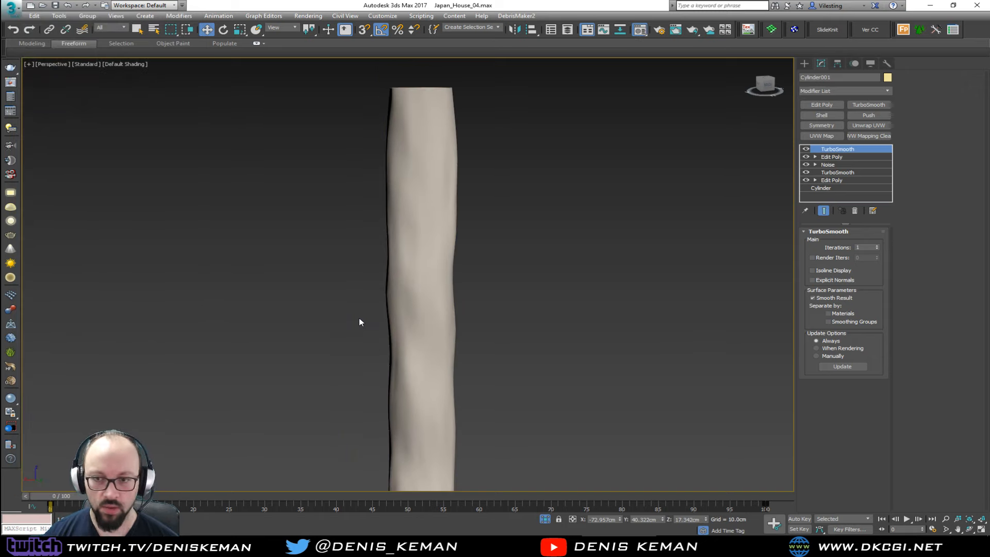
key("m")
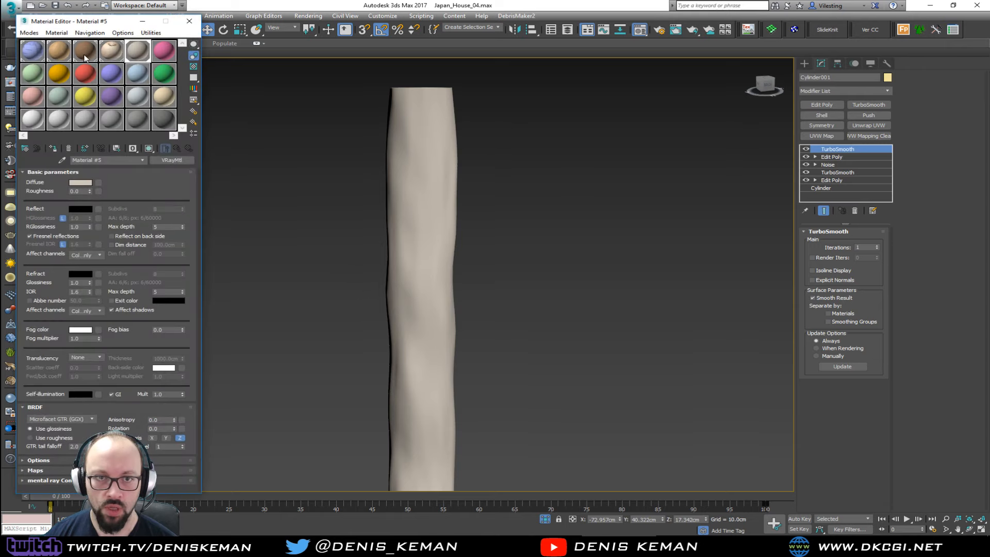
left_click(58, 52)
left_click(53, 148)
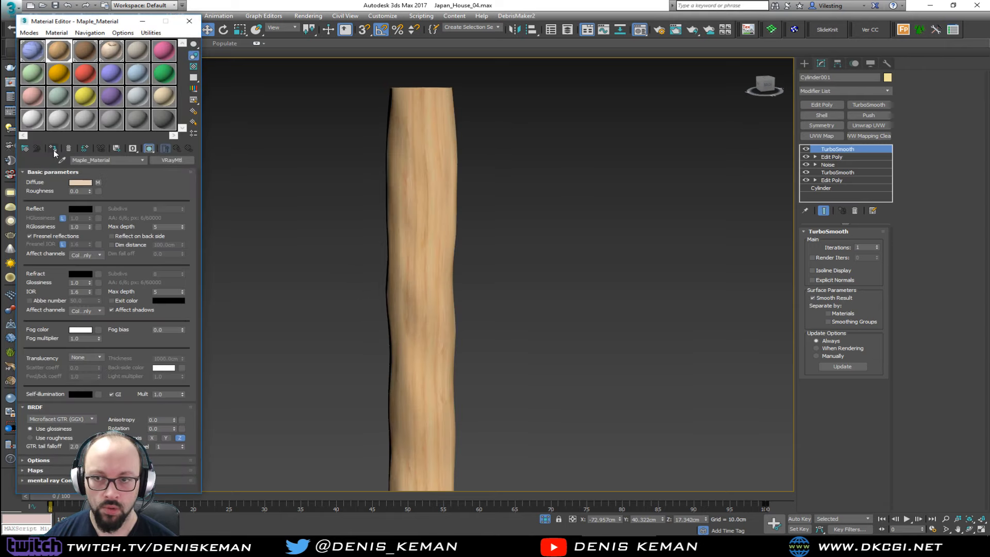
left_click(411, 280)
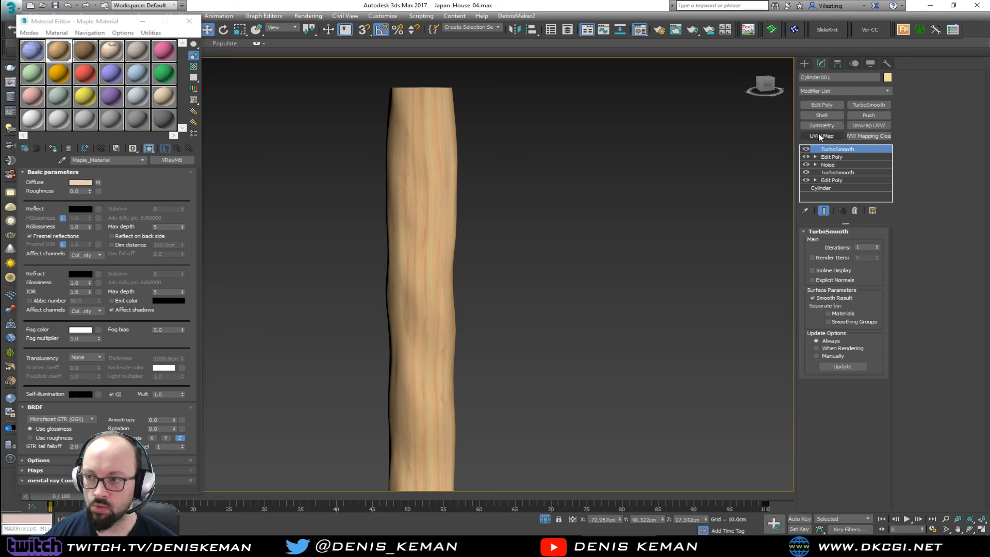
Add a UVW Map modifier with capped cylindrical mapping to the post and check the wood grain without edged faces.
left_click(821, 136)
left_click(836, 259)
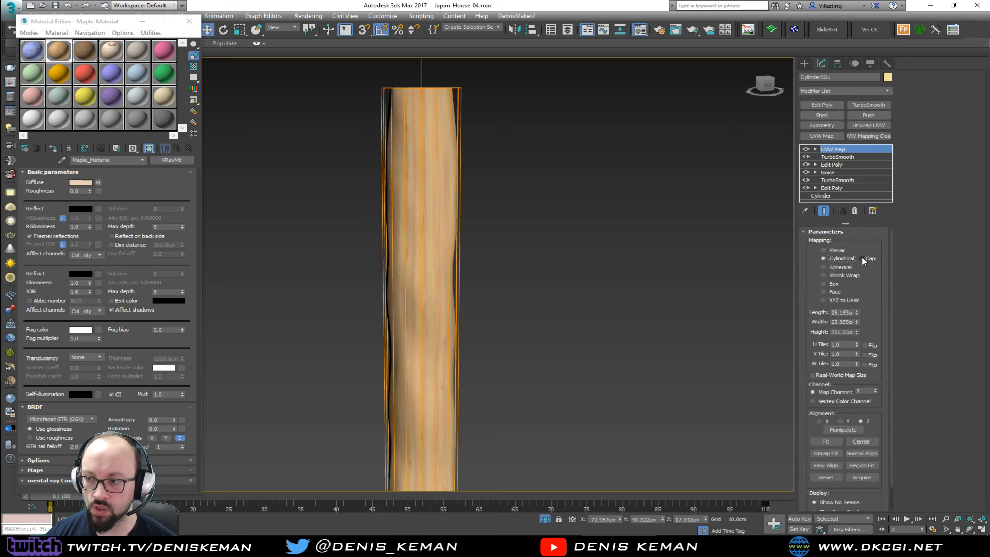
middle_click_drag(580, 201, 601, 196, "alt")
scroll(453, 310, "up", 5)
key("F4")
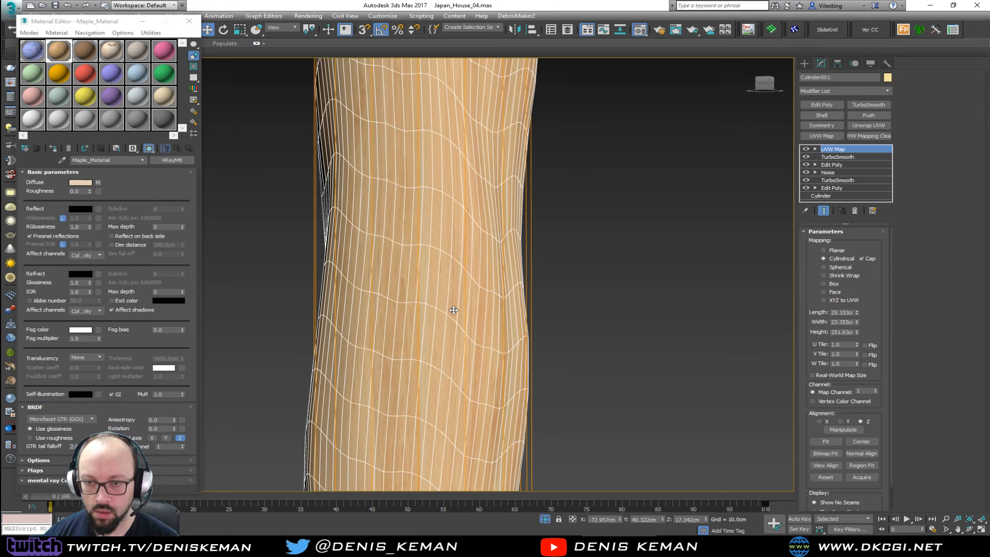
key("F4")
left_click(623, 277)
key("F4")
key("F4")
scroll(506, 276, "down", 8)
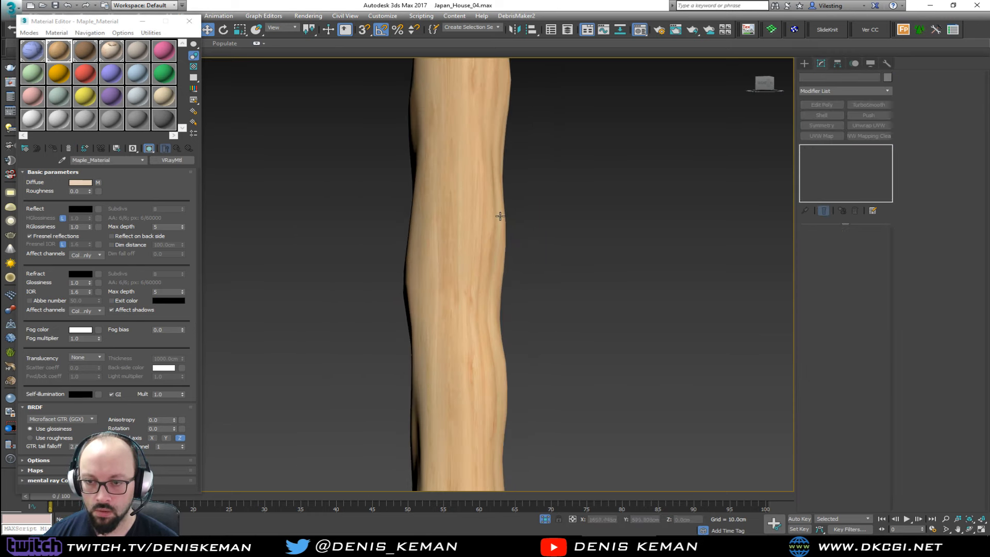
Enlarge the post's cylindrical mapping, setting its length to 60 cm and its width to 120 cm.
left_click(468, 240)
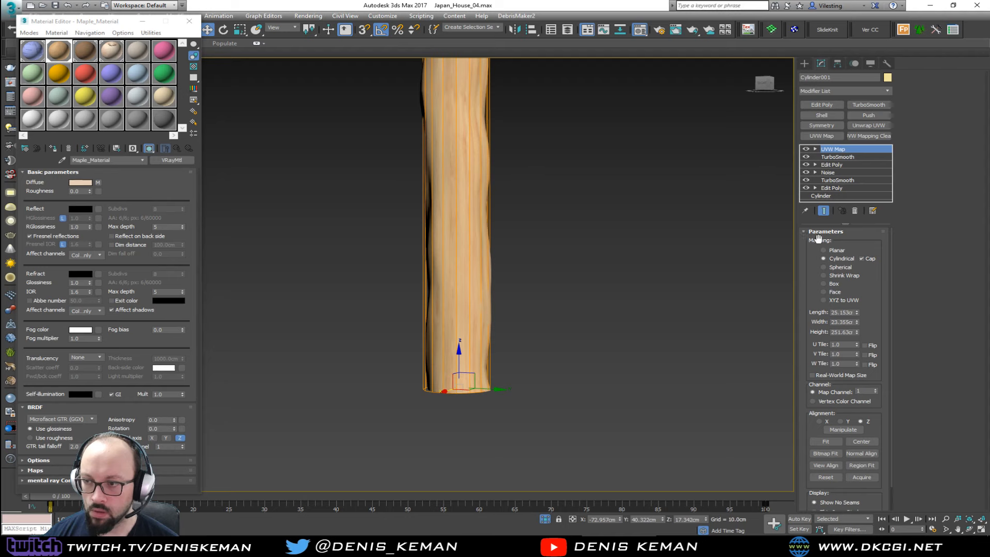
left_click_drag(857, 330, 573, 4)
right_click(856, 297)
scroll(472, 204, "up", 3)
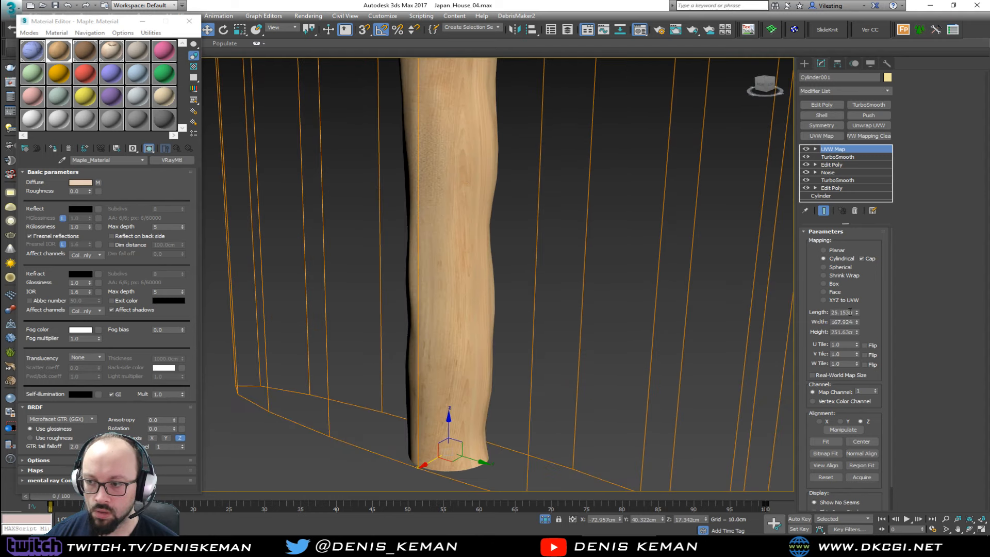
left_click_drag(857, 313, 856, 289)
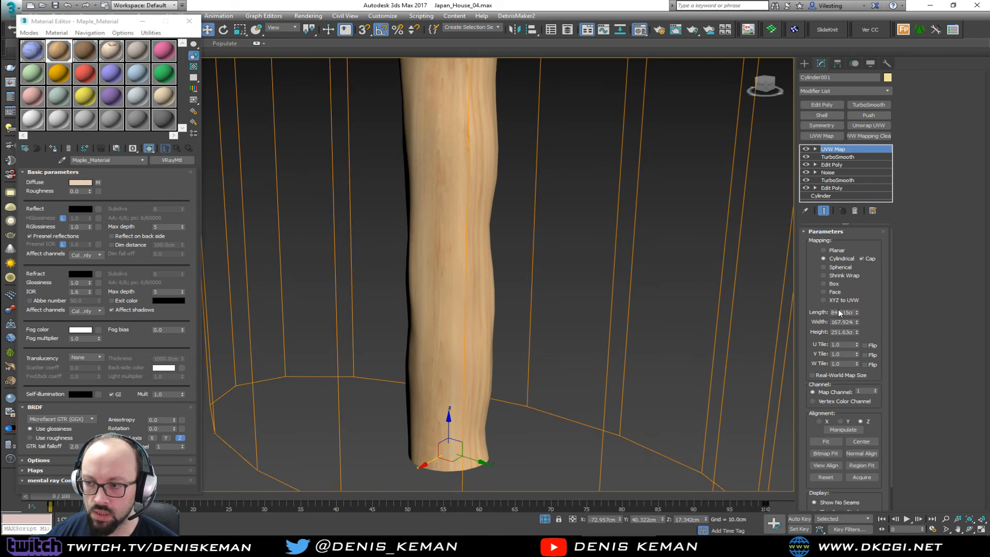
double_click(833, 312)
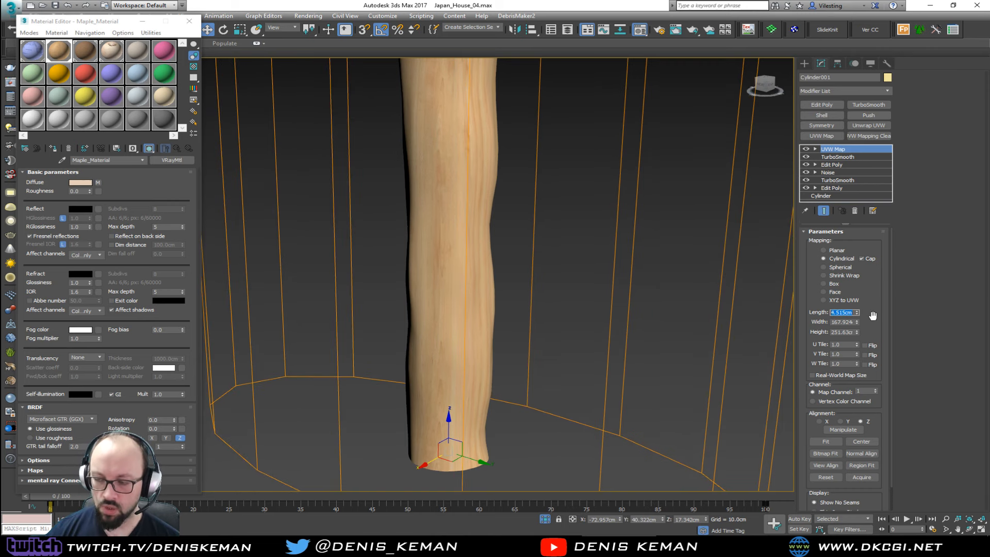
type("60")
key("Tab")
type("60")
key("Return")
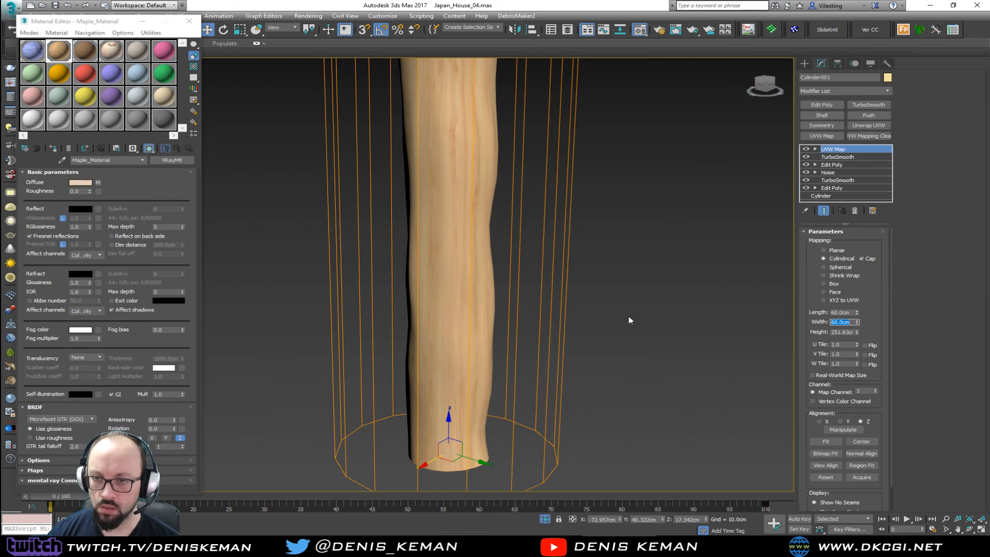
type("120")
key("Return")
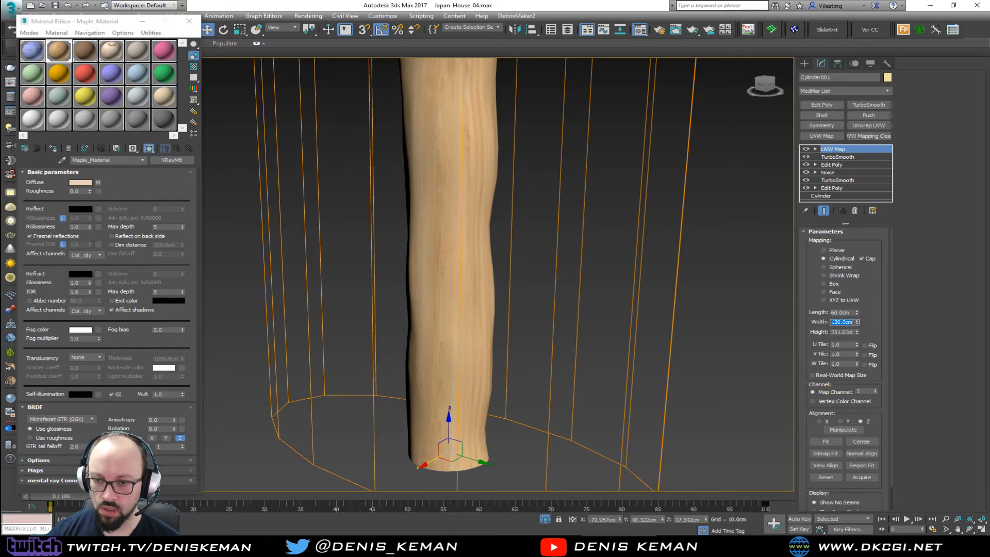
Check the remapped grain on the post, then deselect it and end isolation to bring back the whole house.
middle_click_drag(475, 280, 516, 260, "alt")
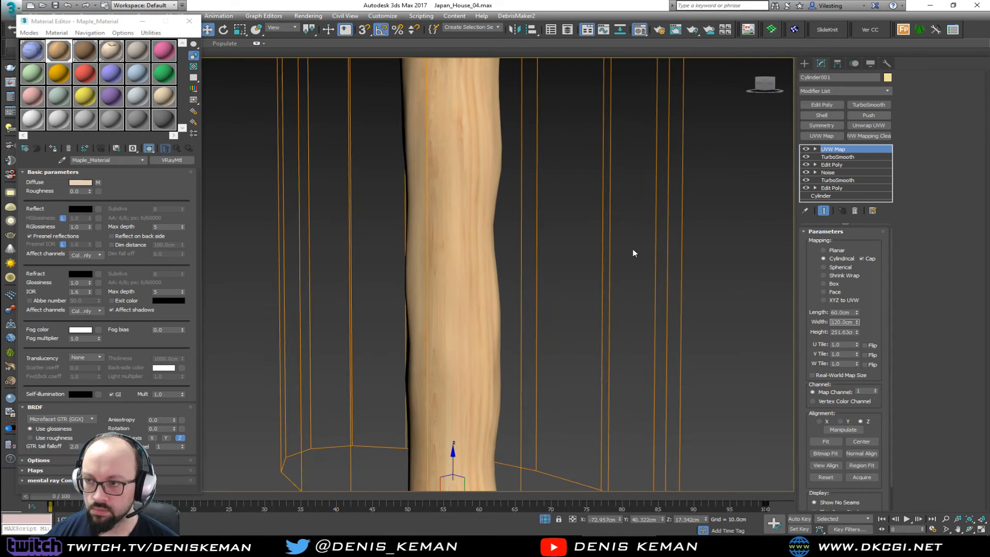
left_click(633, 248)
right_click(632, 249)
left_click(614, 198)
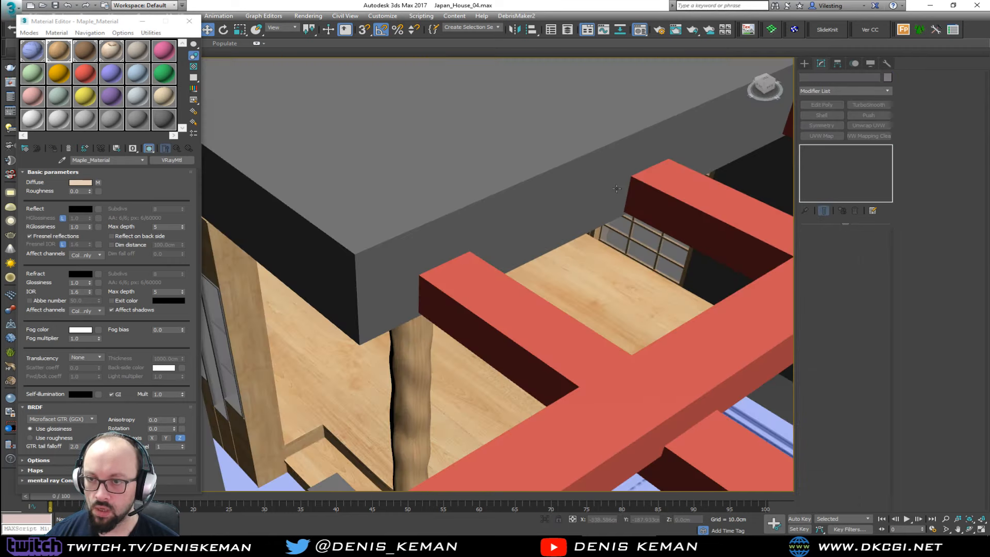
middle_click_drag(614, 198, 587, 127)
middle_click_drag(519, 260, 493, 212, "alt")
Hide the grey walls standing in front of the post and close the Material Editor.
left_click(489, 306)
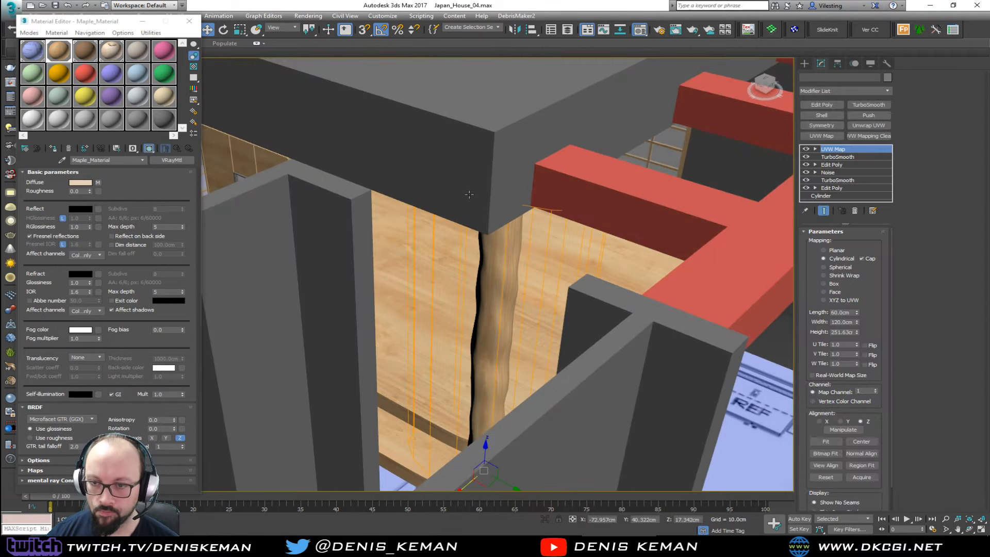
left_click(428, 393, "ctrl")
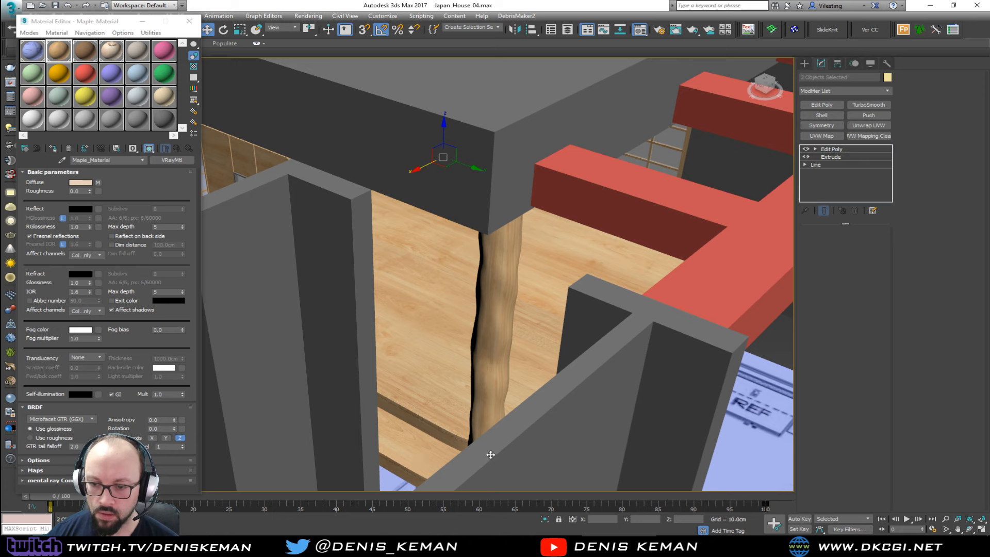
left_click(513, 386)
right_click(513, 387)
left_click(567, 362)
middle_click_drag(540, 421, 456, 379)
left_click(189, 21)
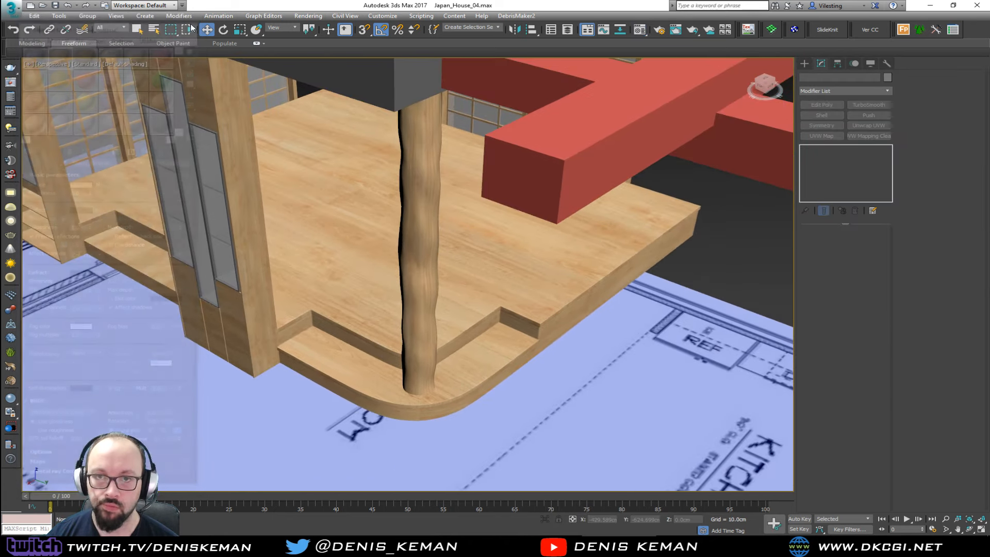
Select the post on the platform, show edged faces and add an Edit Poly modifier between its TurboSmooth and UVW Map.
mouse_move(335, 242)
middle_mouse_down("alt")
mouse_move(396, 278)
mouse_move(305, 212)
middle_mouse_up("alt")
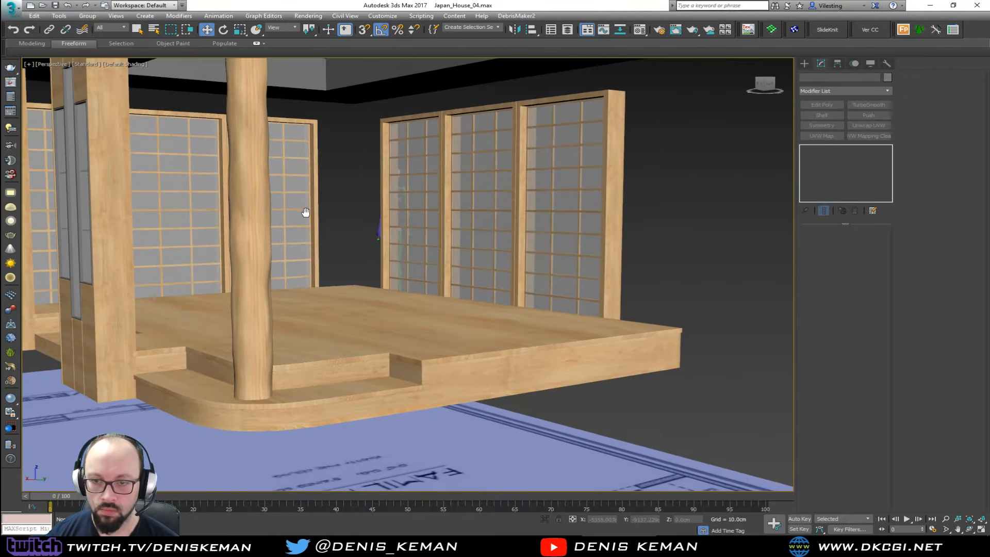
mouse_move(382, 254)
middle_mouse_down("alt")
mouse_move(354, 254)
mouse_move(392, 247)
mouse_move(403, 260)
mouse_move(358, 258)
mouse_move(413, 303)
mouse_move(416, 269)
middle_mouse_up("alt")
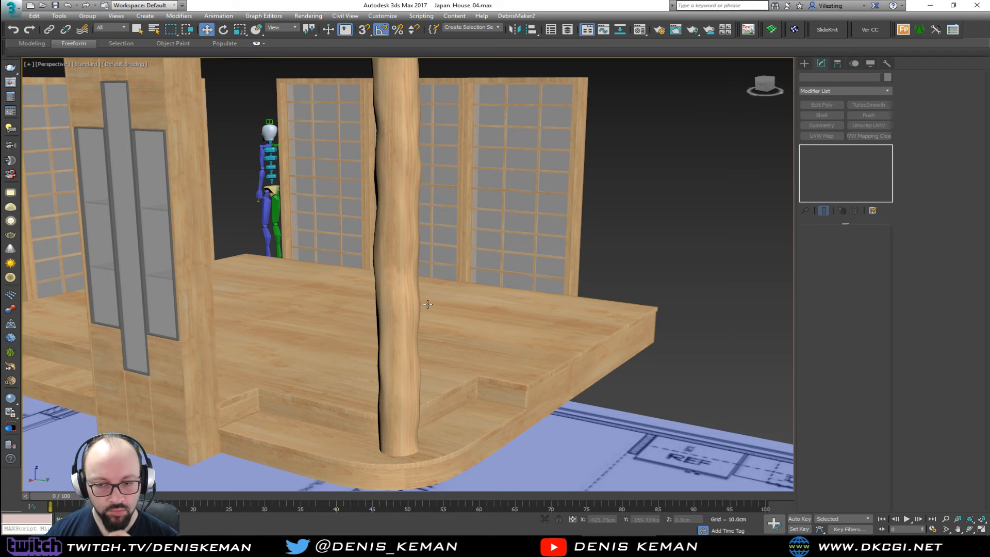
left_click(391, 445)
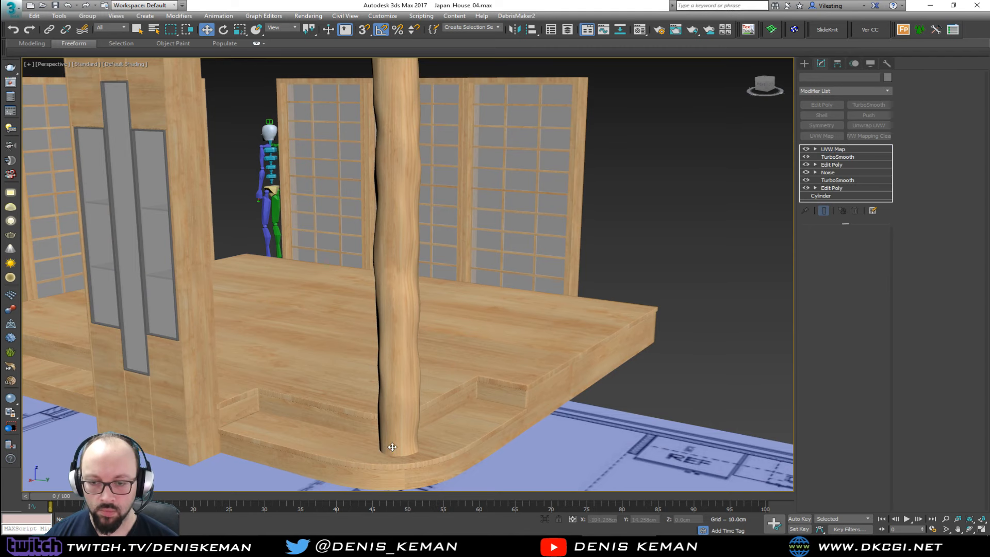
key("F4")
middle_click_drag(392, 448, 413, 365)
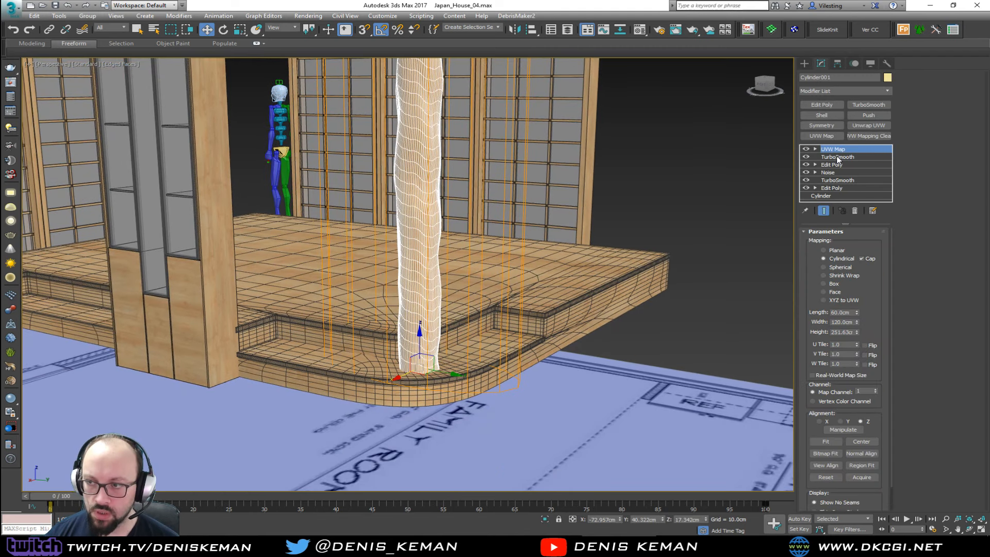
left_click(837, 157)
left_click(821, 105)
Select the post's bottom open border in wireframe and scale a copy outward to create a narrow flat ring.
key("3")
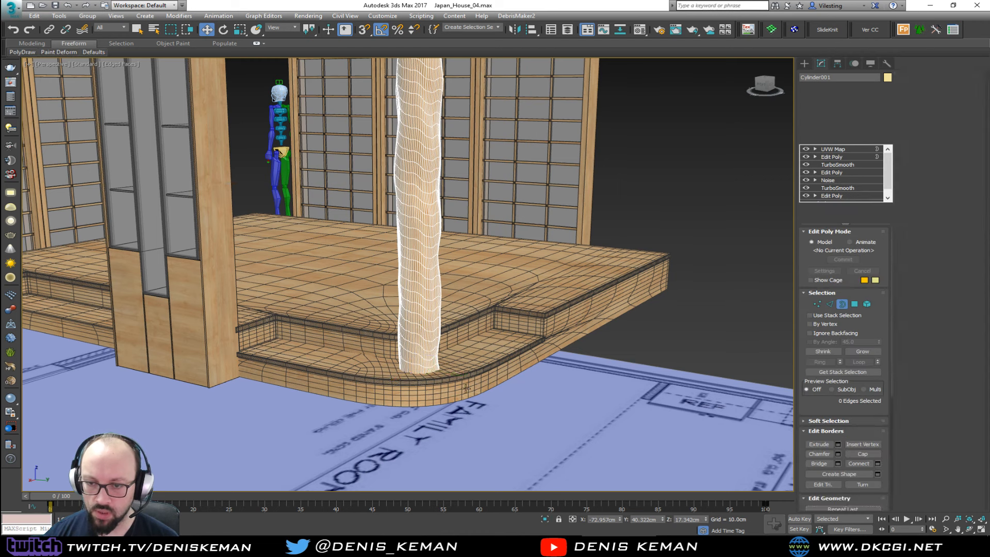
key("F3")
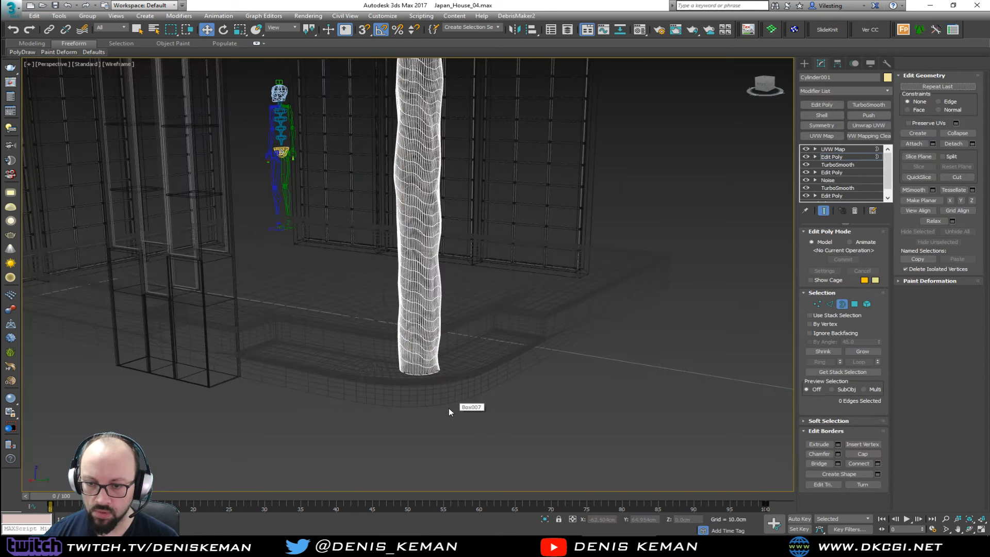
left_click(411, 371)
scroll(410, 369, "up", 5)
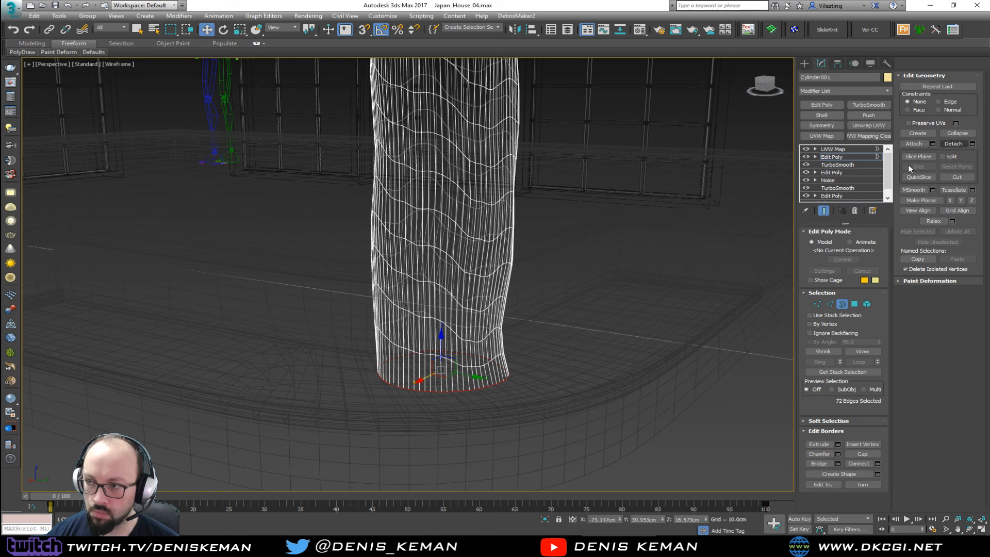
key("r")
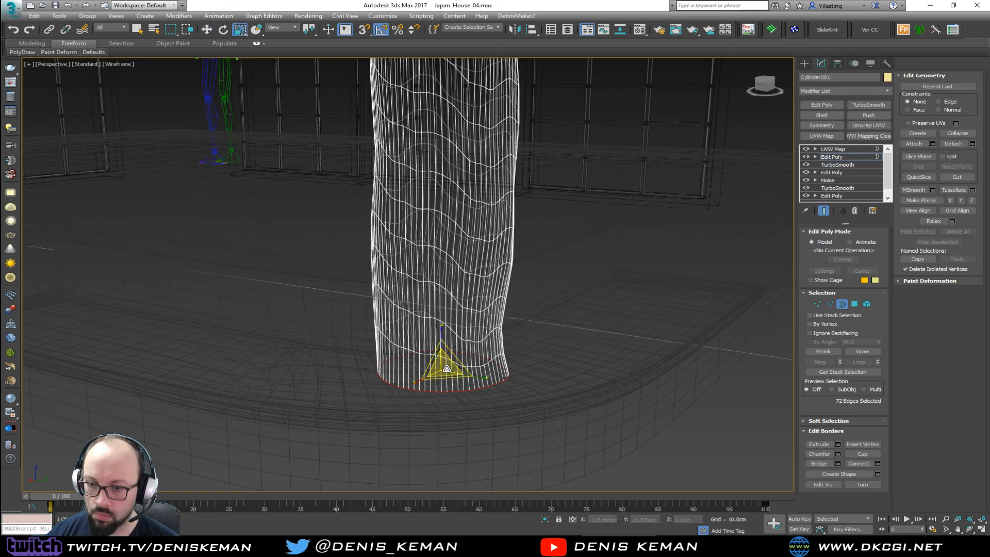
left_click_drag(446, 368, 446, 354, "shift")
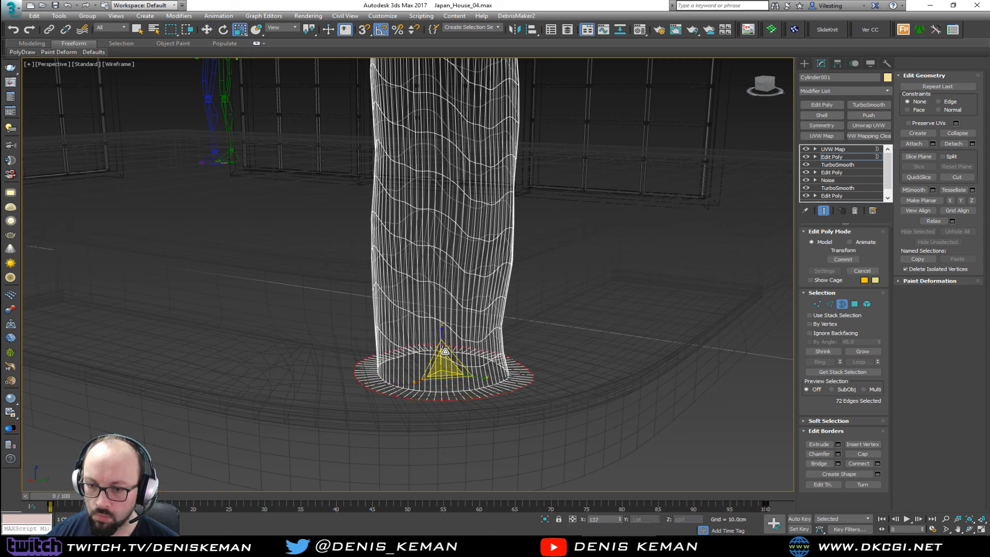
Select the ring's polygons and detach them from the post as the separate object Object032, with Detach As Clone off.
middle_click_drag(443, 357, 485, 374, "alt")
left_click(854, 303, "ctrl")
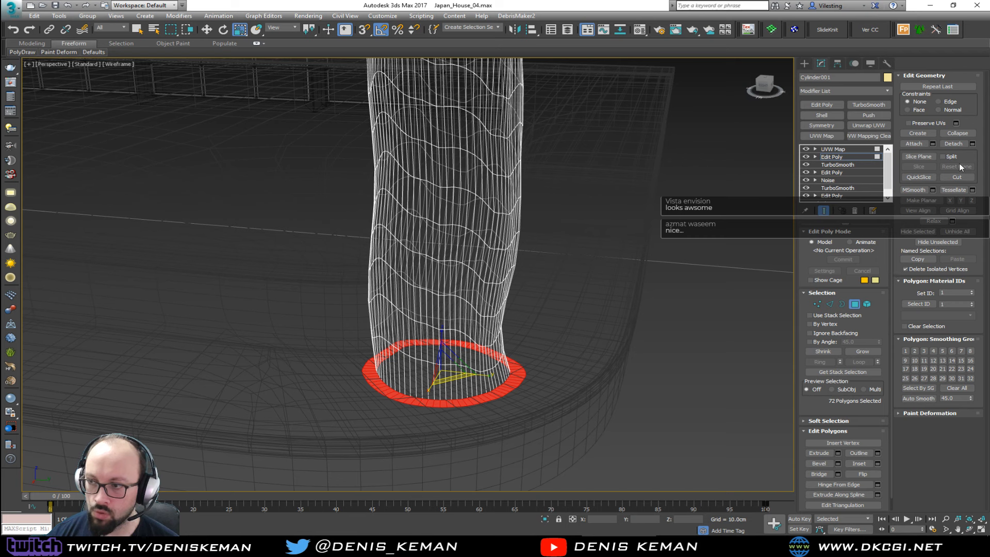
left_click(972, 144)
left_click(486, 287)
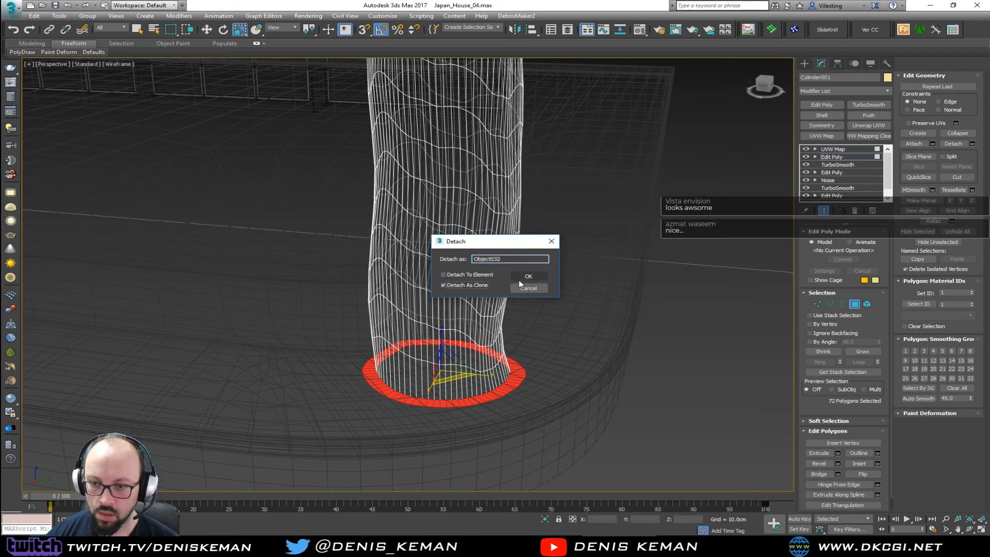
left_click(528, 278)
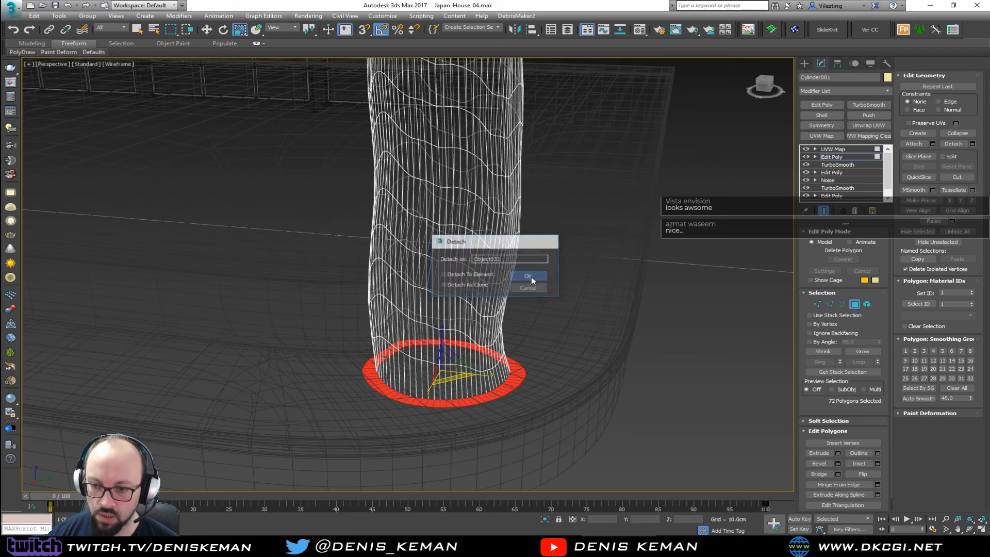
left_click(854, 304)
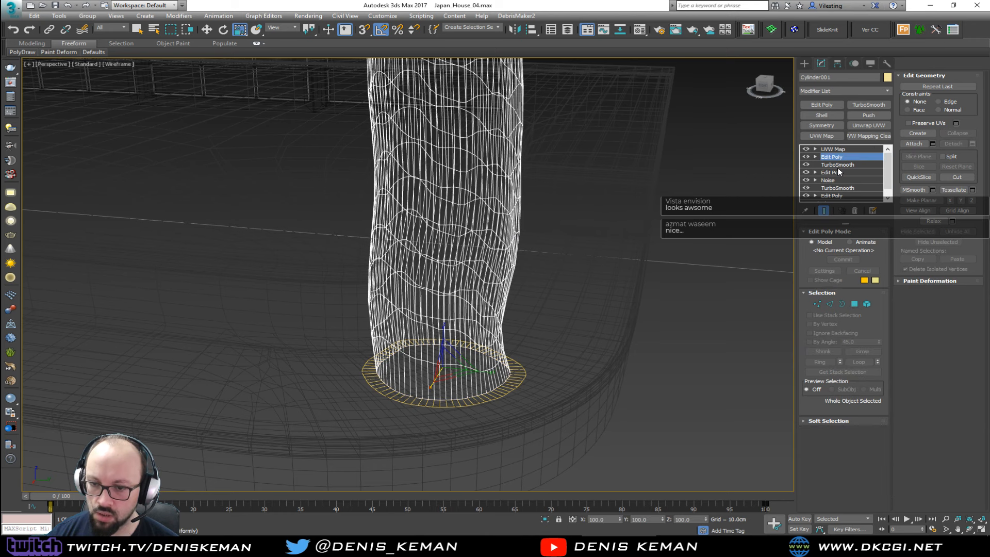
Raise the detached ring above the platform to about Z 19.17 cm in shaded view and select its outer border.
left_click(681, 350)
key("F3")
key("F3")
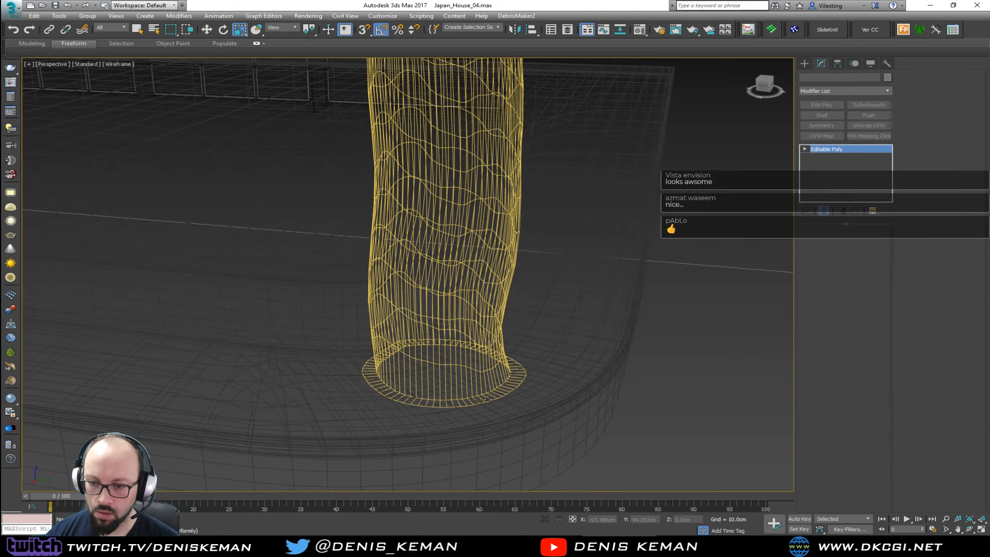
left_click(487, 397)
key("F3")
scroll(471, 391, "up", 3)
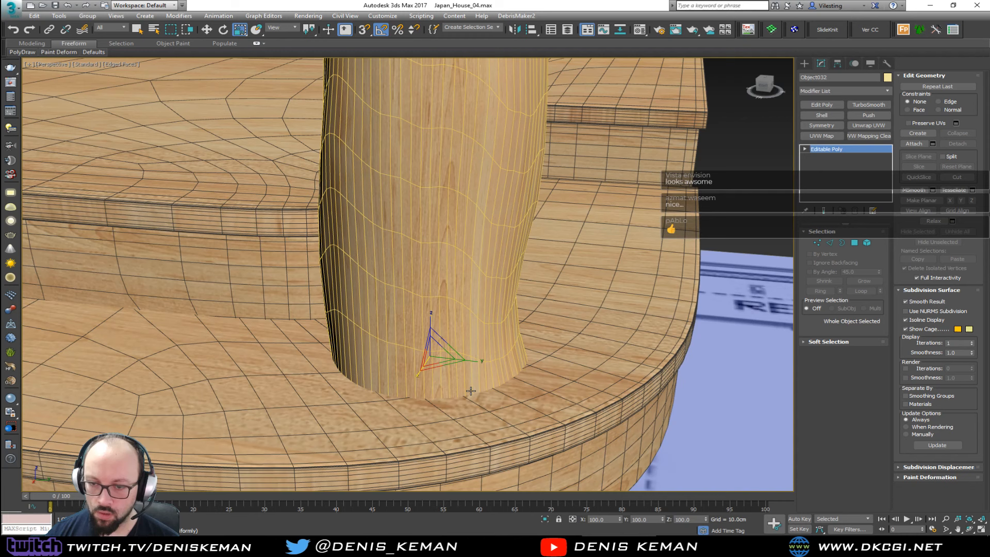
key("w")
left_click_drag(432, 338, 432, 315)
key("3")
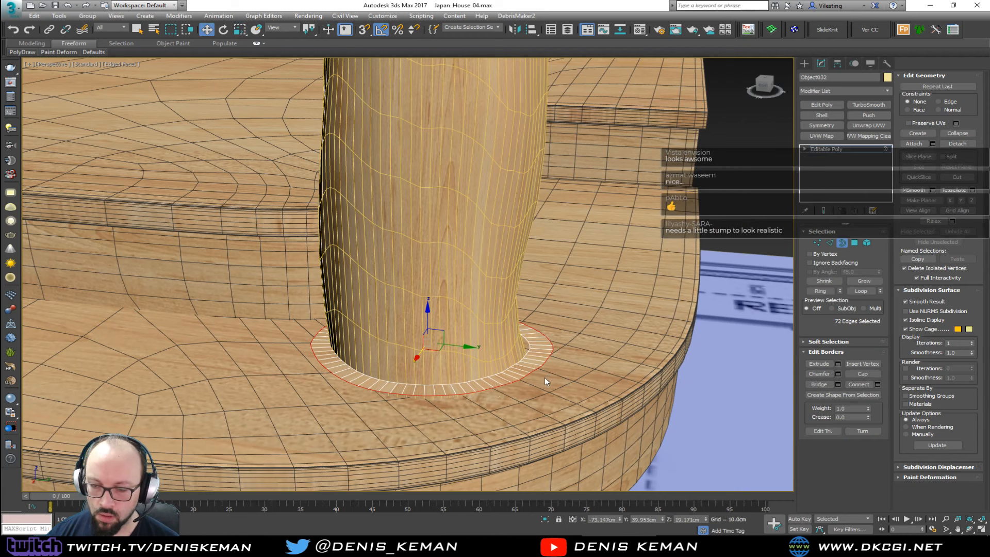
Even out the ring's selected outer border into a regular circle and leave border editing.
right_click(526, 379)
left_click(498, 440)
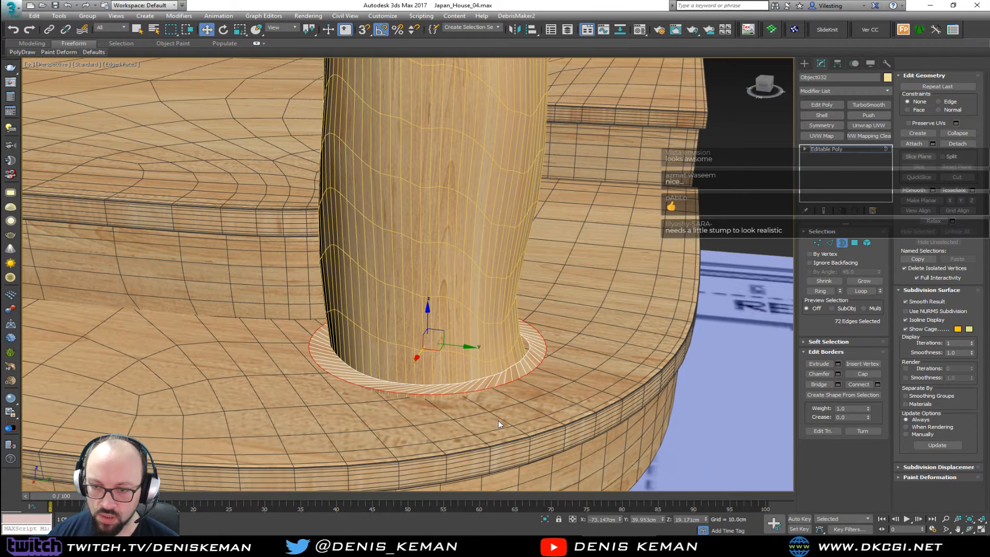
middle_click_drag(497, 419, 570, 376, "alt")
key("3")
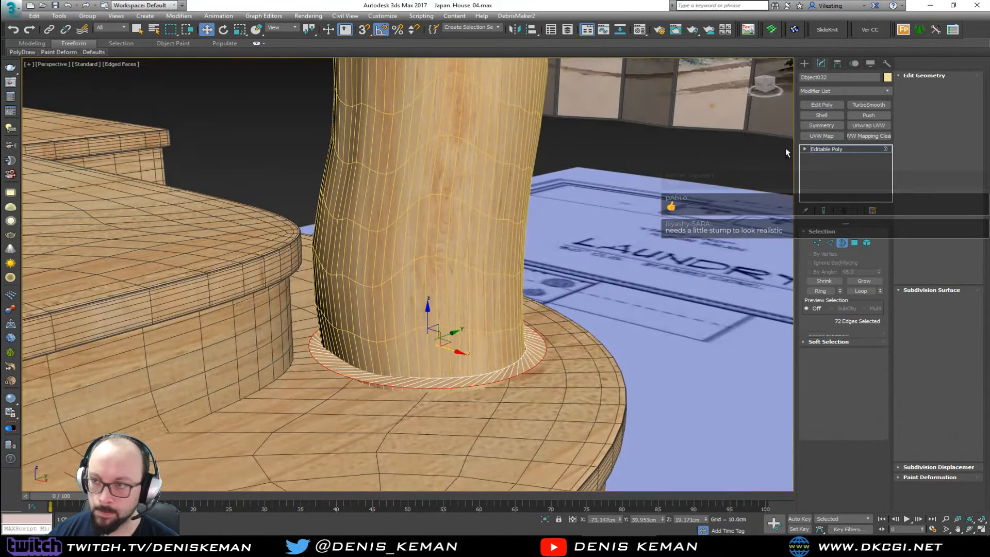
Thicken the ring with a Shell modifier using a 1.0 cm outer amount, and isolate the ring.
left_click(824, 115)
middle_click_drag(462, 341, 375, 361, "alt")
key("alt+q")
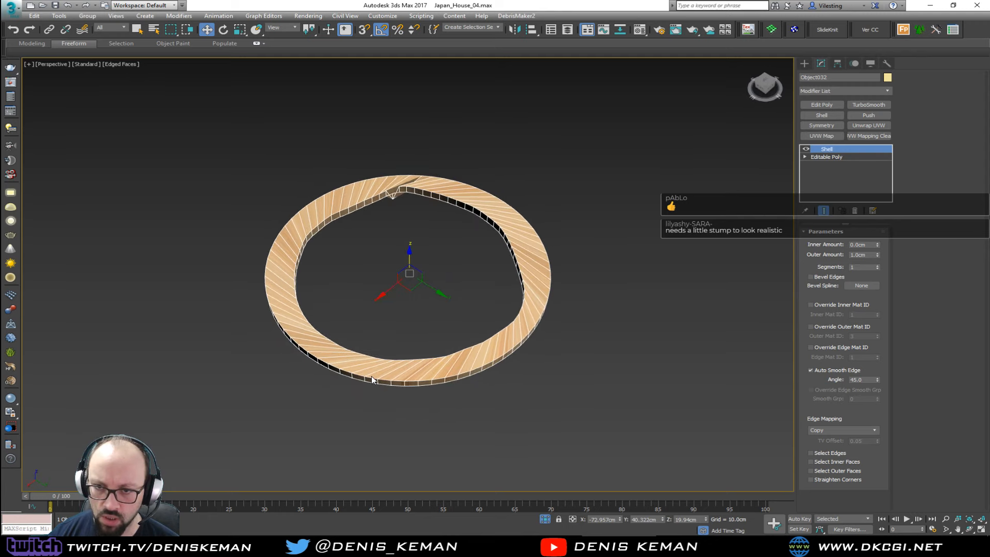
middle_click_drag(400, 213, 410, 260)
scroll(411, 260, "up", 3)
Return to the ring's Editable Poly level, select its inner border and even it out into a regular circle.
left_click(821, 158)
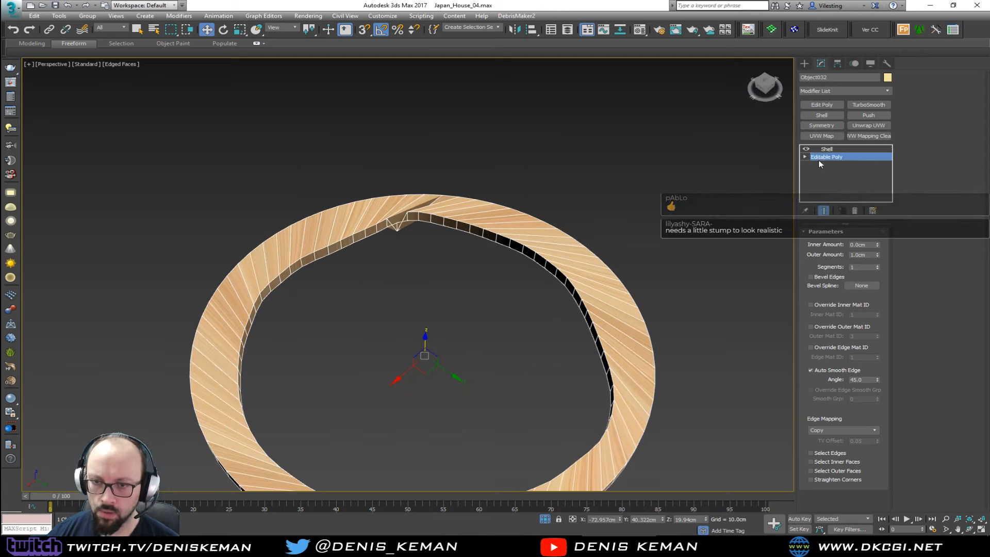
key("3")
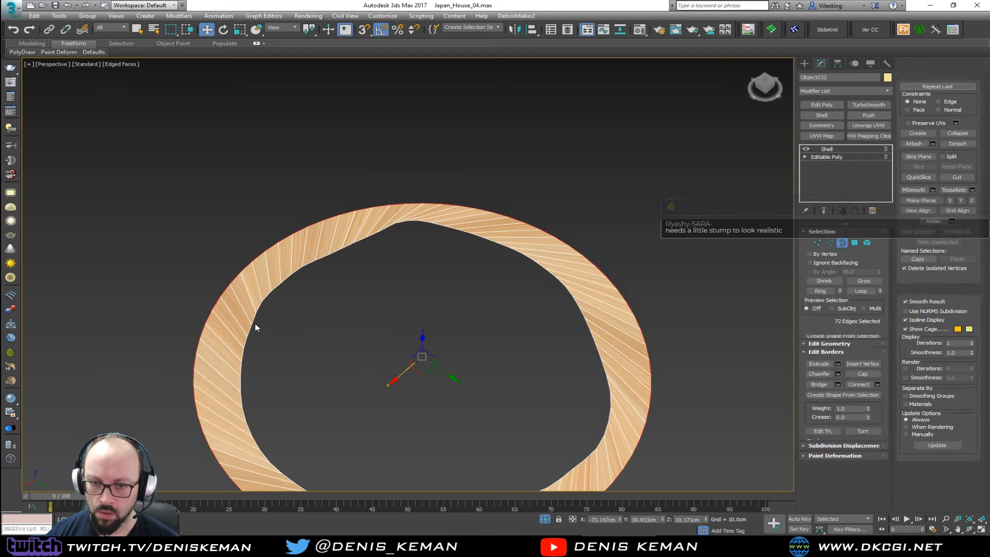
left_click(255, 323)
right_click(265, 326)
left_click(253, 386)
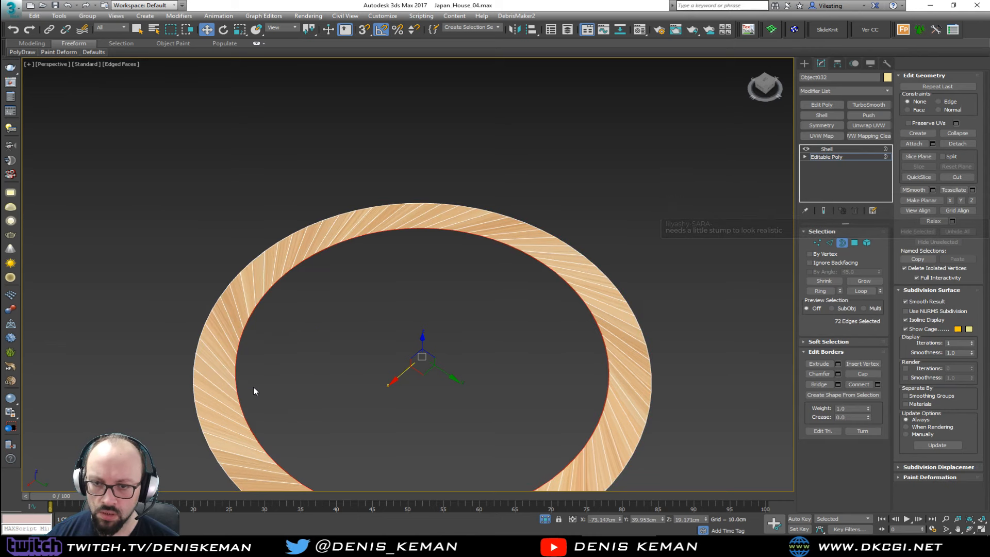
middle_click_drag(380, 347, 395, 273)
Rotate the ring's inner border -15 degrees about Z so its edges run straight outward, and leave border editing.
key("e")
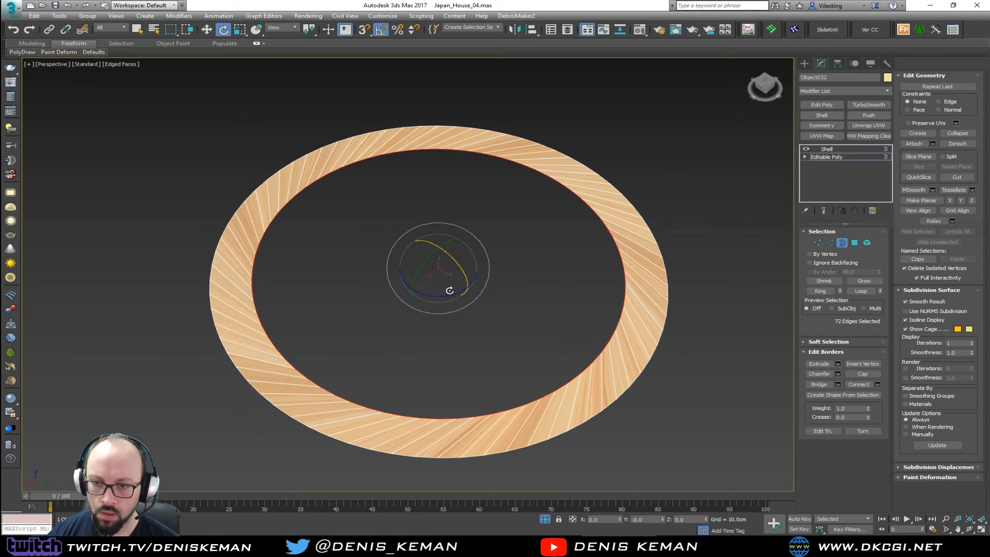
left_click_drag(447, 294, 442, 300)
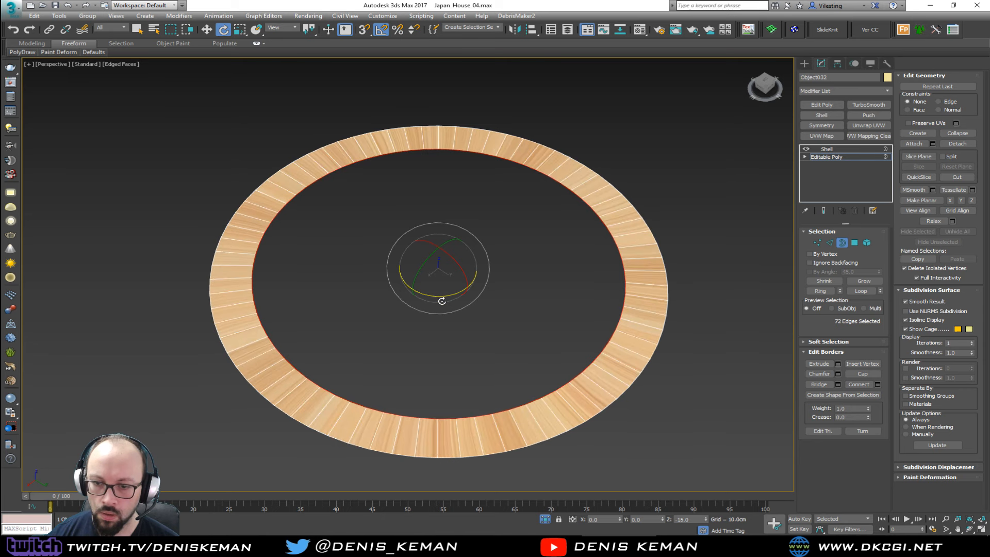
left_click(841, 243)
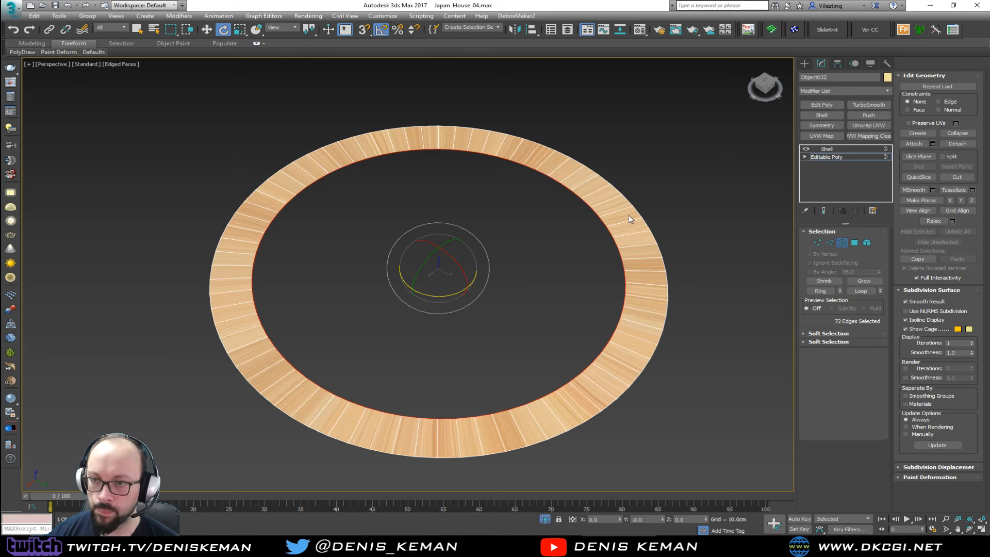
End the isolation and lower the ring about 2 cm so it sits on the platform around the post's foot.
right_click(656, 157)
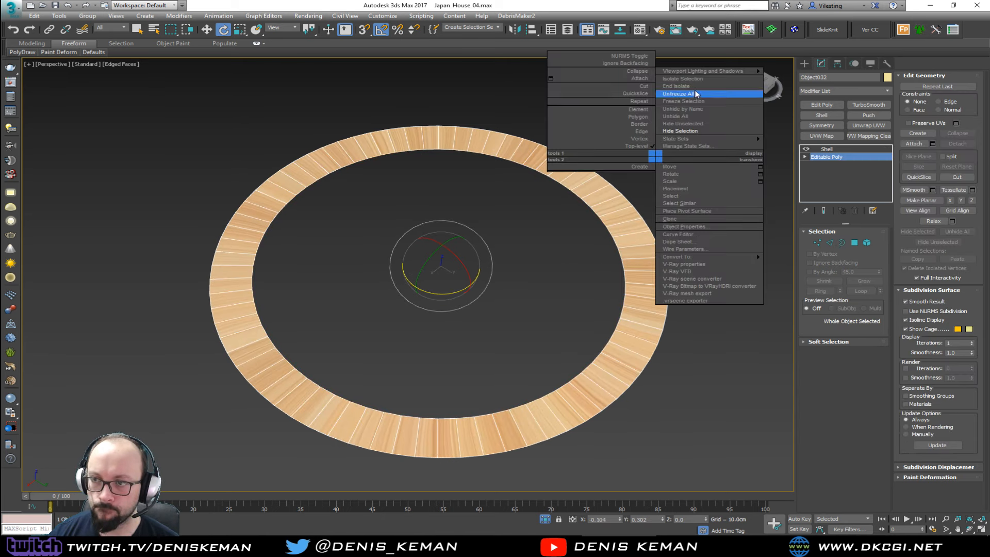
left_click(676, 86)
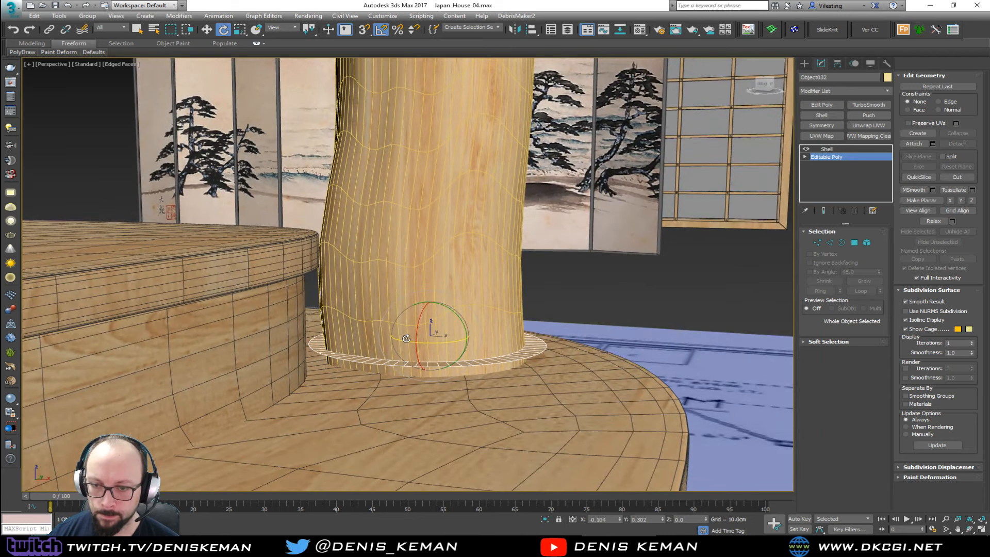
scroll(406, 338, "up", 2)
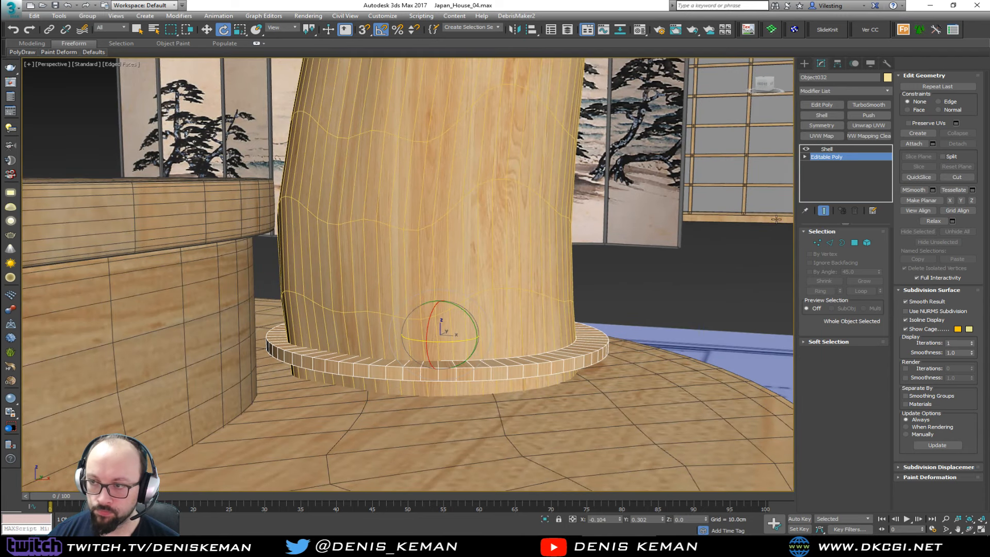
middle_click_drag(587, 296, 589, 274)
key("w")
left_click_drag(442, 292, 441, 315)
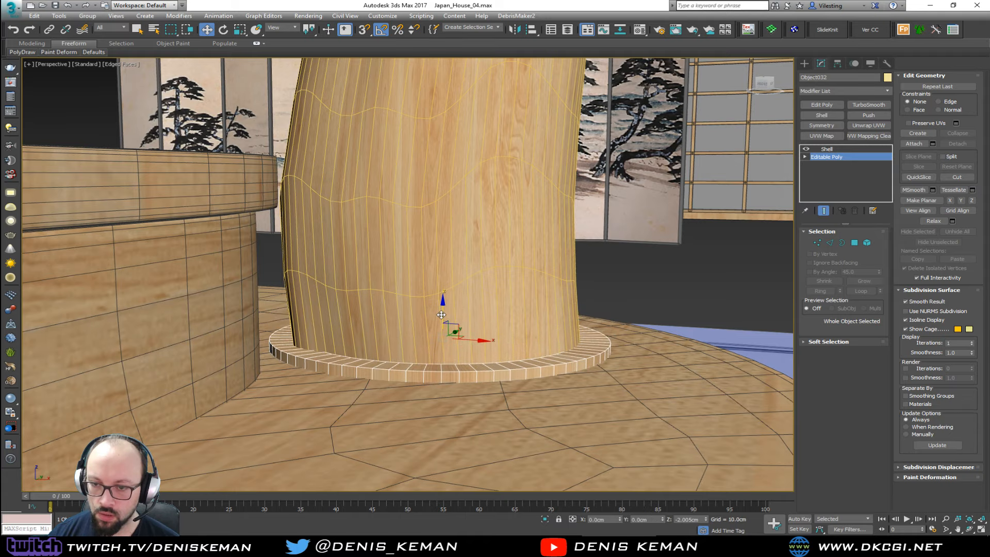
Try copying the base ring up to the top of the post as Object033, and delete the copy.
middle_click_drag(457, 317, 425, 381, "alt")
scroll(411, 237, "down", 3)
middle_click_drag(427, 290, 431, 417)
scroll(428, 372, "down", 3)
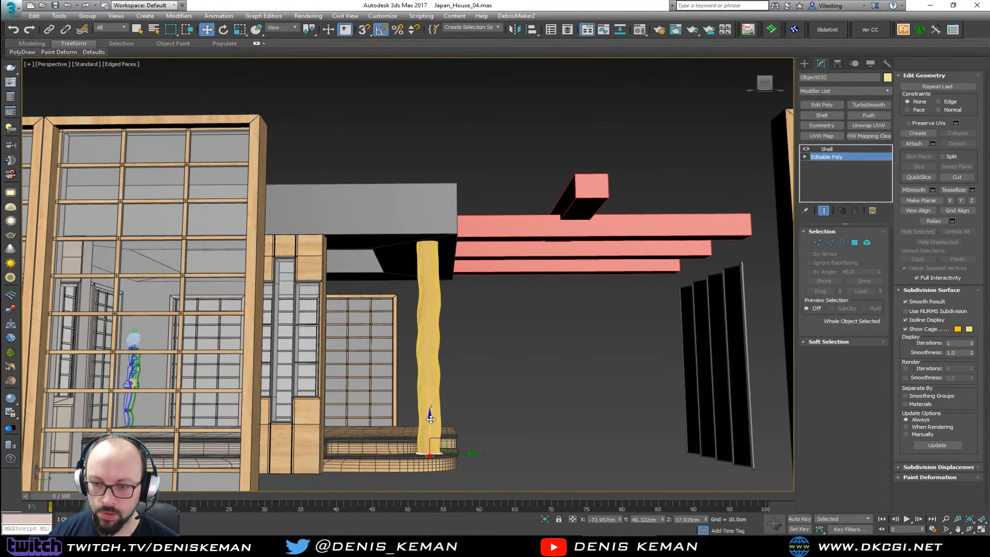
left_click(430, 415)
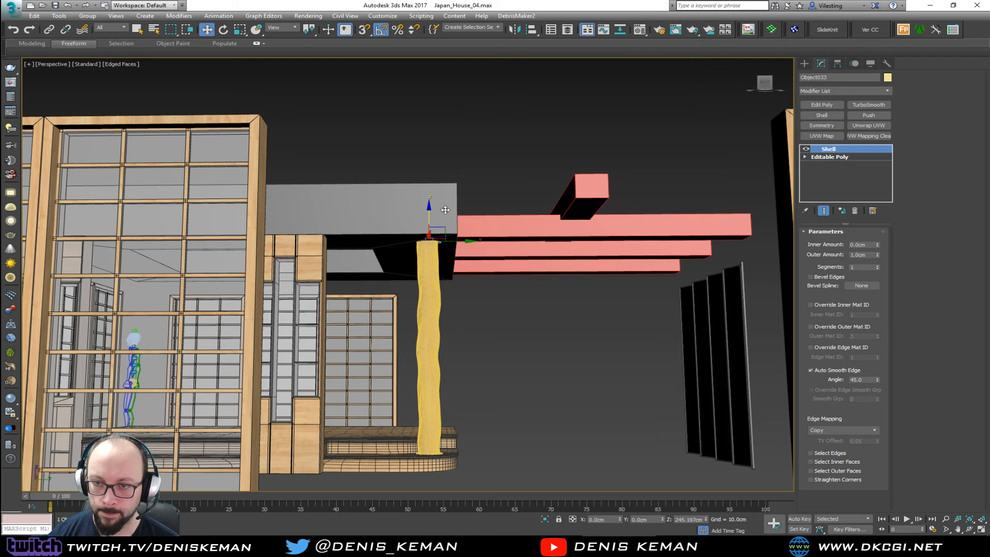
left_click_drag(445, 211, 444, 210, "shift")
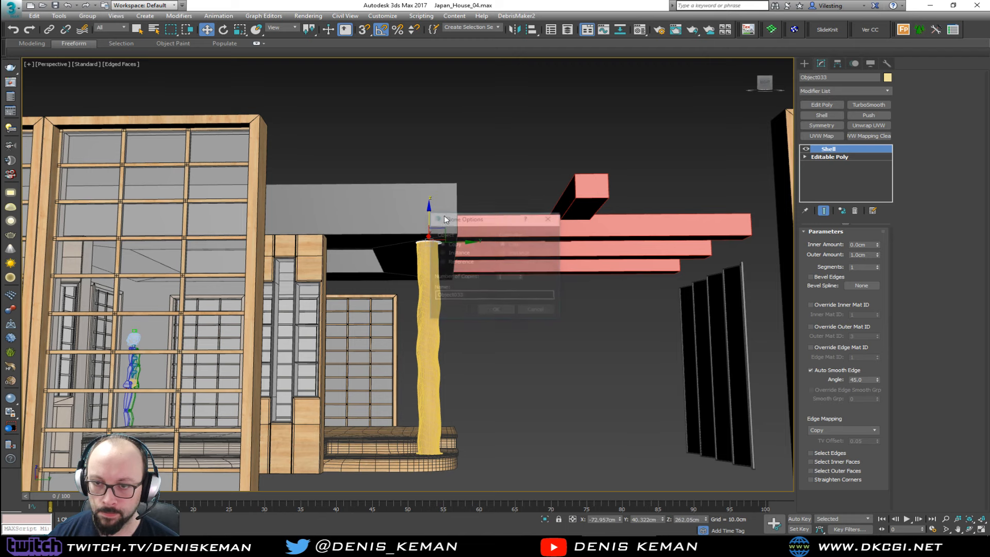
left_click(498, 310)
key("z")
middle_click_drag(461, 302, 348, 263, "alt")
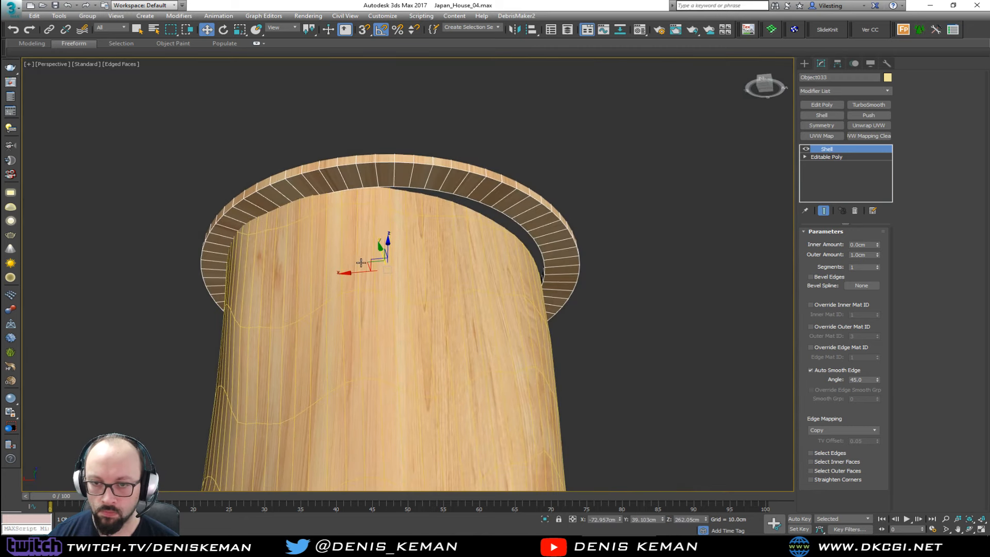
key("Delete")
In the post's upper Edit Poly, select the top open border in wireframe and scale a copy outward into a flat ring.
left_click(404, 283)
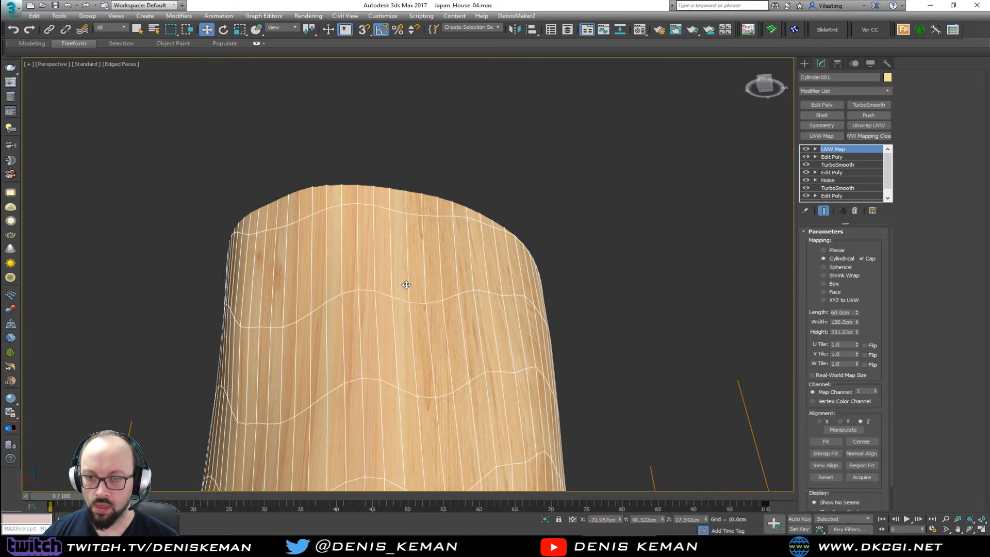
key("F3")
left_click(839, 158)
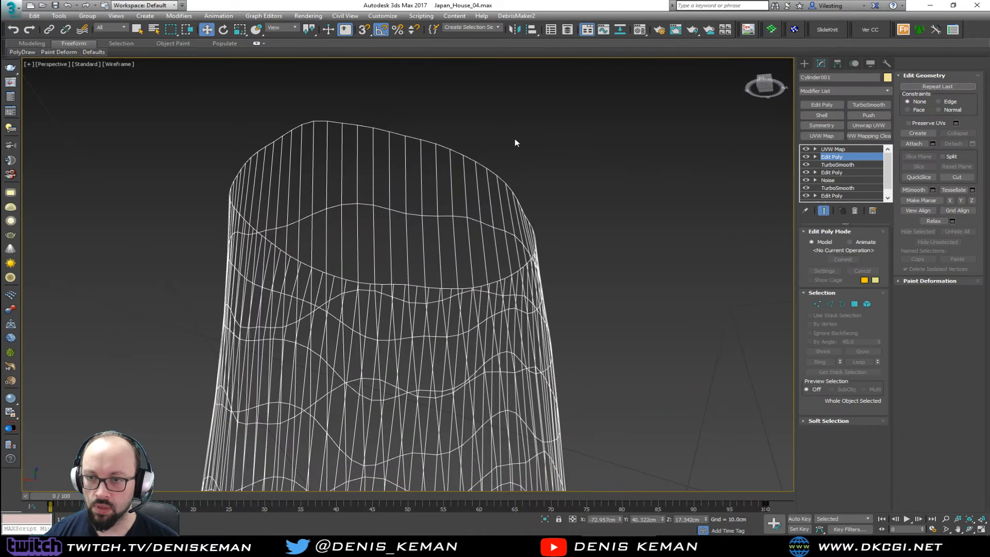
key("3")
middle_click_drag(442, 194, 432, 233, "alt")
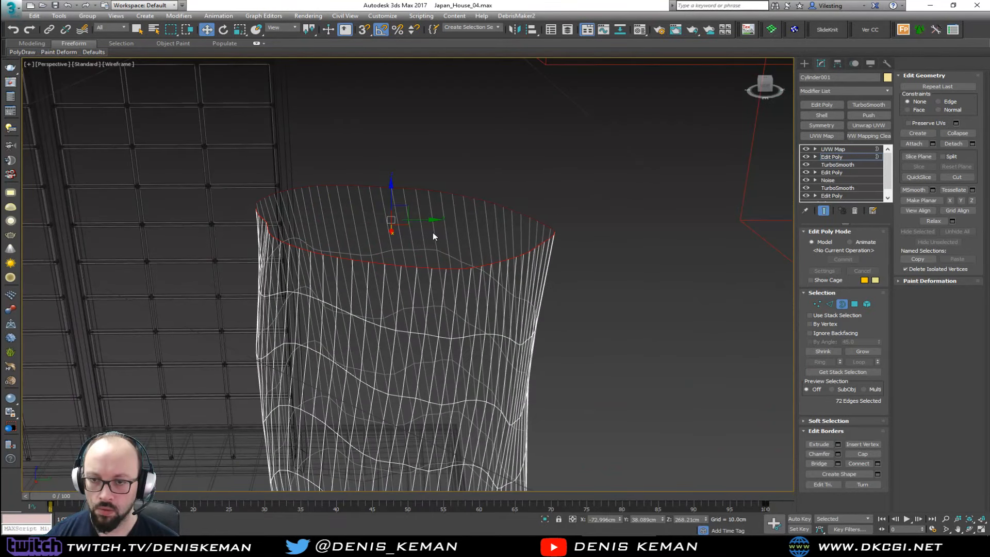
key("r")
left_click_drag(379, 207, 379, 196, "shift")
Select the top ring's polygons and detach them from the post as the separate object Object033.
left_click(854, 304, "ctrl")
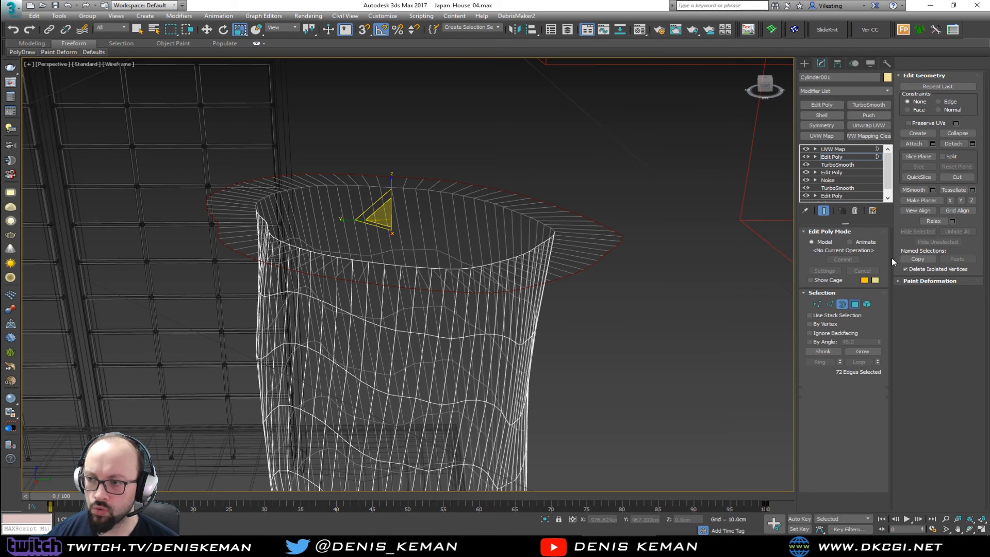
left_click(972, 145)
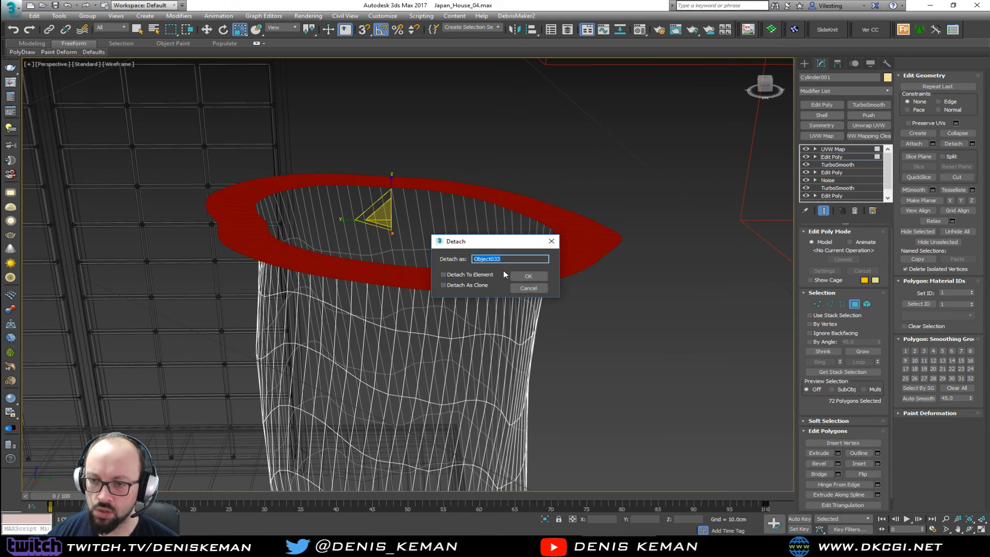
left_click(525, 278)
left_click(854, 304)
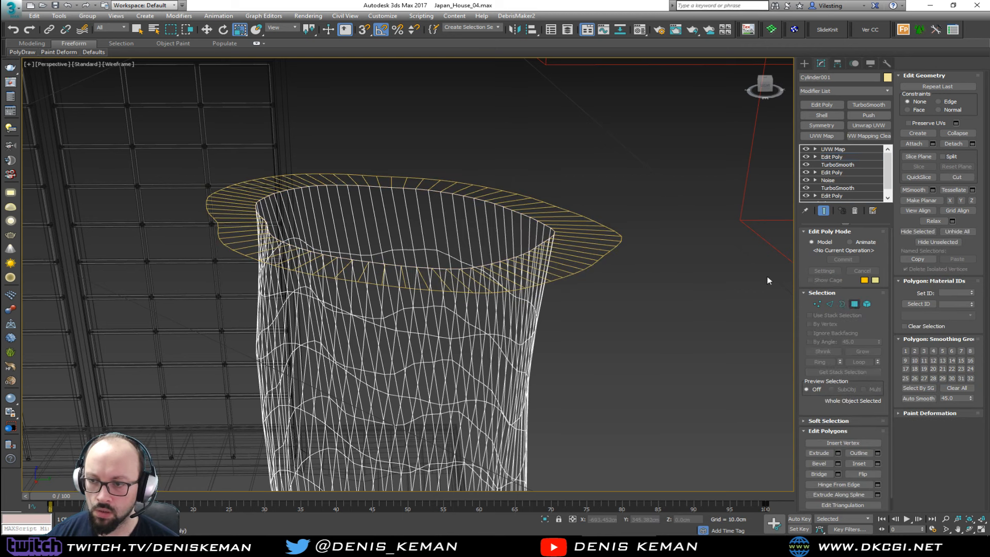
Select the detached top ring and even out its outer border into a regular circle.
left_click(609, 248)
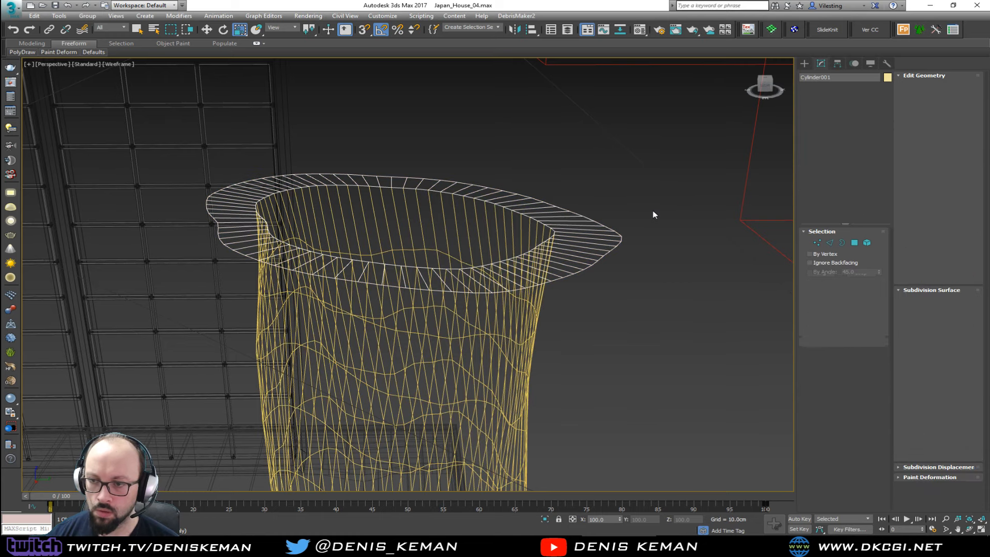
key("3")
left_click_drag(652, 210, 600, 258)
right_click(607, 233)
left_click(562, 281)
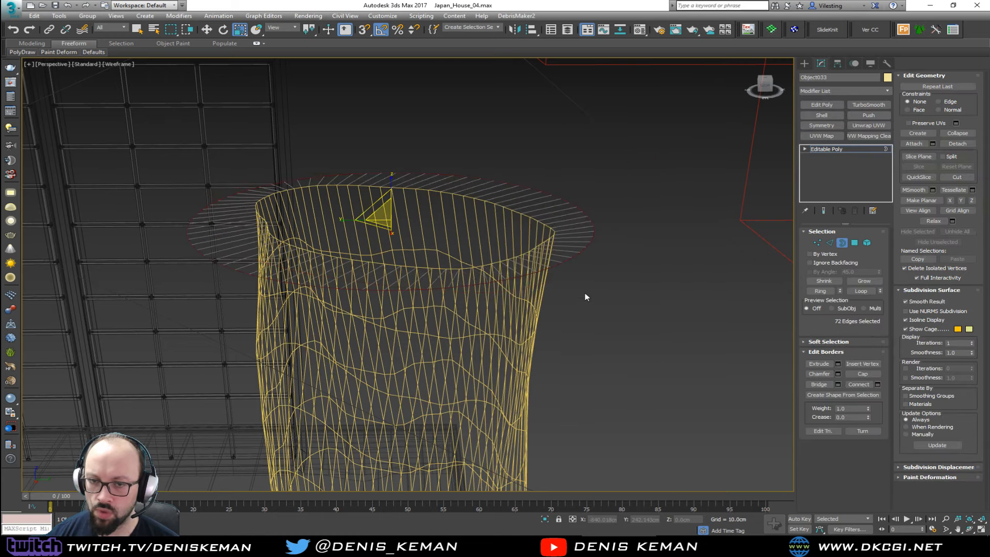
middle_click_drag(584, 297, 565, 261, "alt")
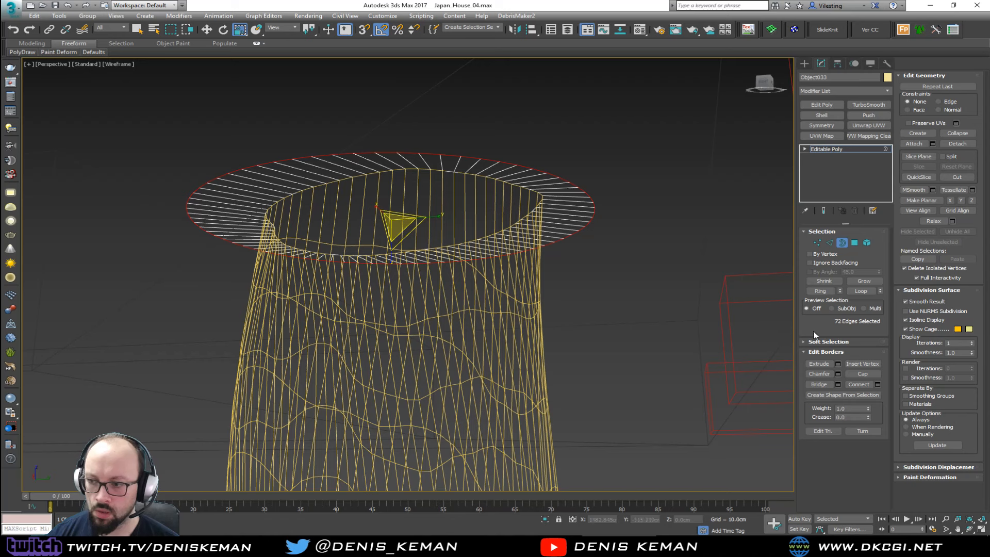
Leave border editing and thicken the top ring with a Shell modifier using a 1.0 cm outer amount.
left_click(843, 244)
left_click(827, 115)
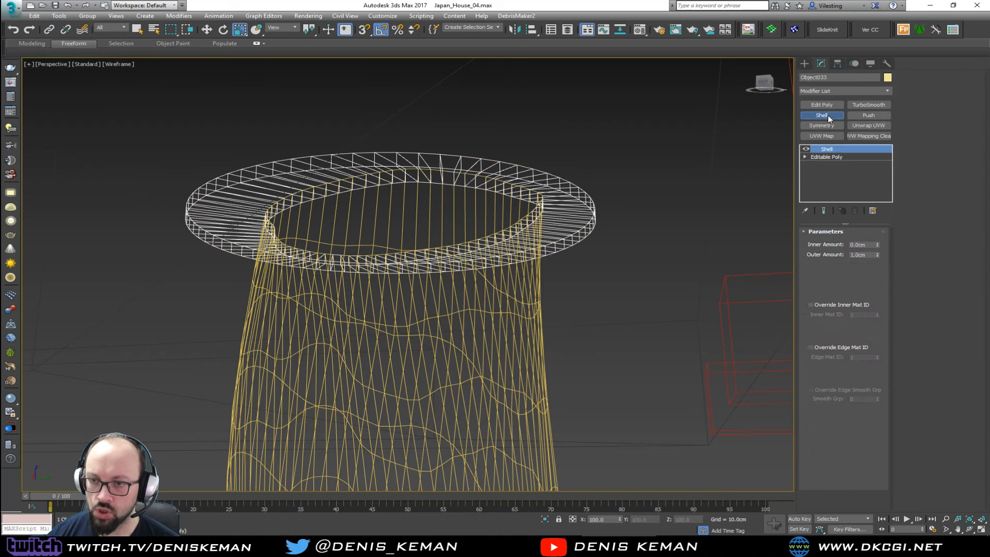
key("F3")
mouse_move(503, 269)
middle_mouse_down()
mouse_move(504, 164)
mouse_move(489, 189)
mouse_move(453, 201)
mouse_move(462, 190)
mouse_move(432, 177)
middle_mouse_up()
scroll(504, 163, "down", 2)
key("F3")
Center the top ring's pivot on the object and lower the ring about 5.9 cm along the post.
key("w")
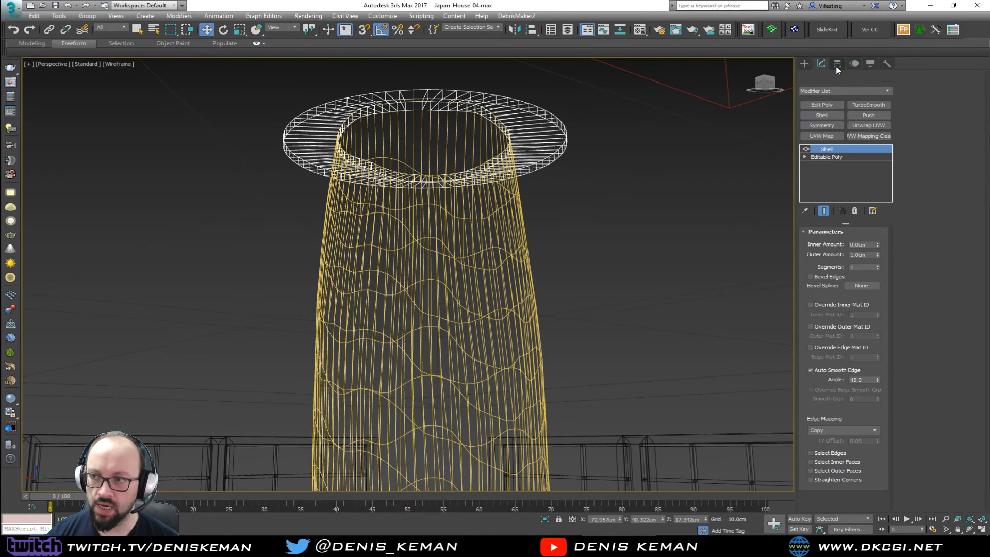
left_click(836, 64)
left_click(843, 128)
left_click(841, 173)
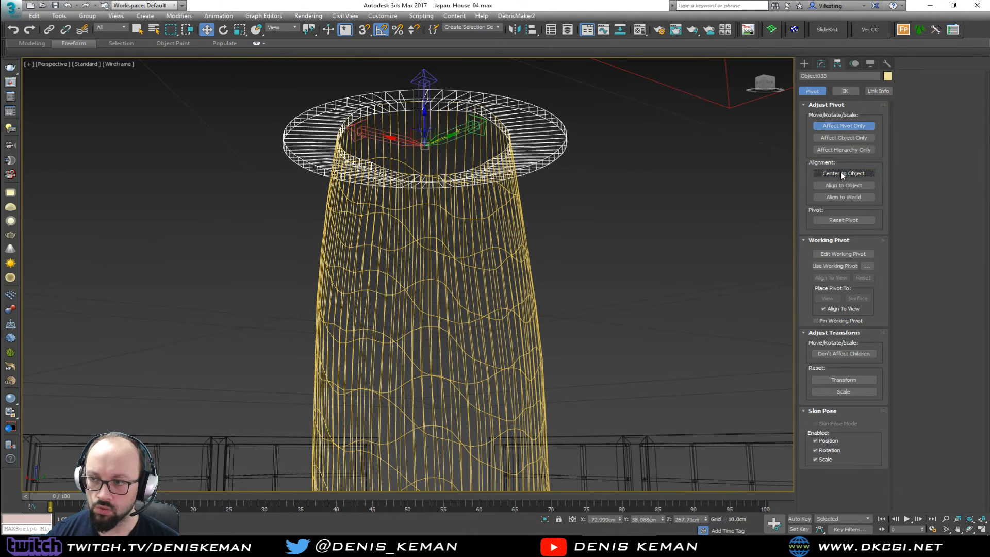
left_click(843, 126)
key("F3")
left_click_drag(424, 116, 413, 163)
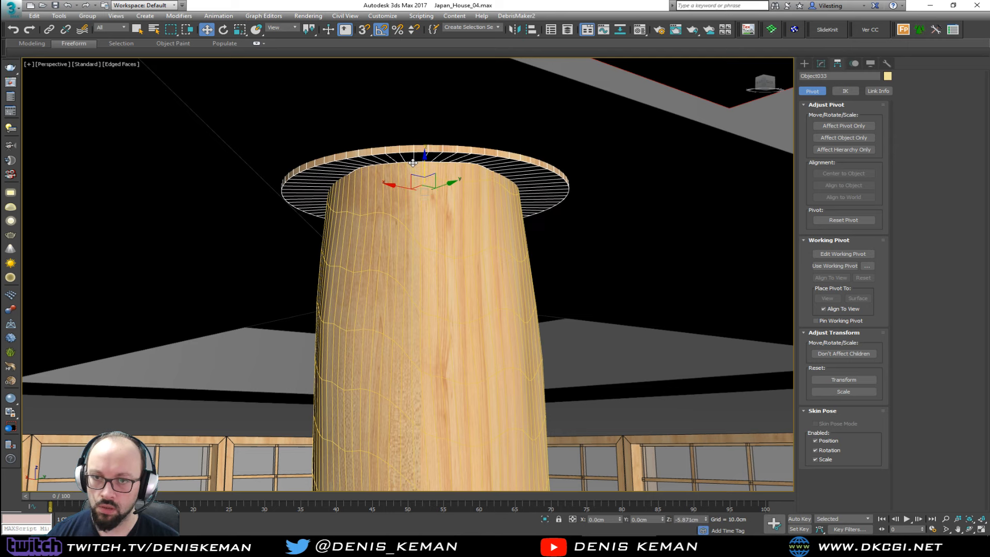
Add an Edit Poly modifier above the top ring's Shell and select the outer and inner edge loops of its underside.
left_click(820, 63)
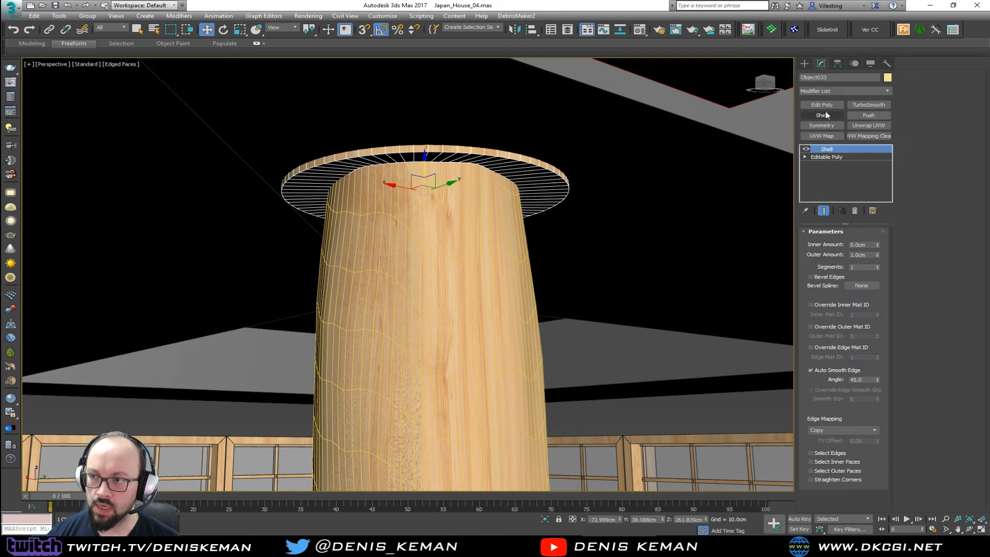
left_click(821, 105)
key("F3")
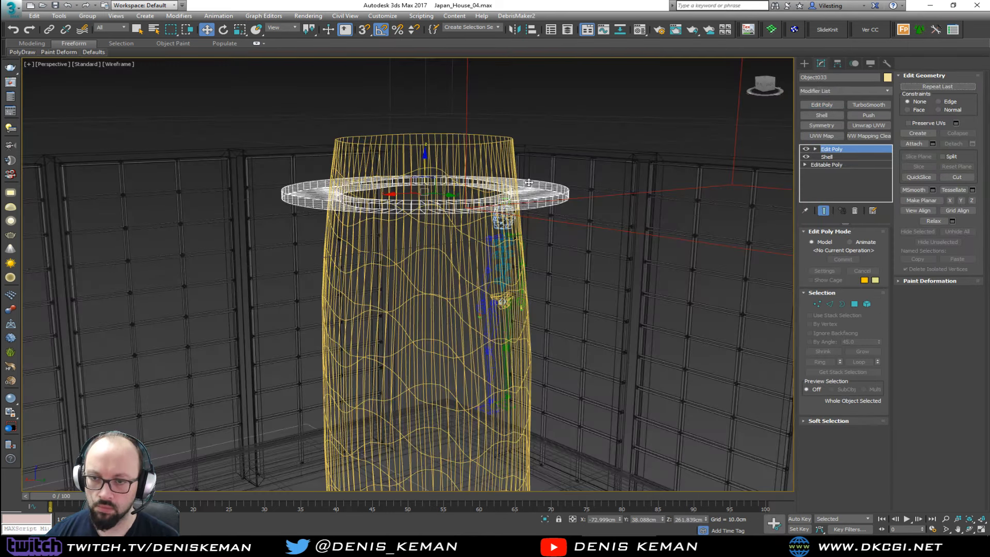
key("2")
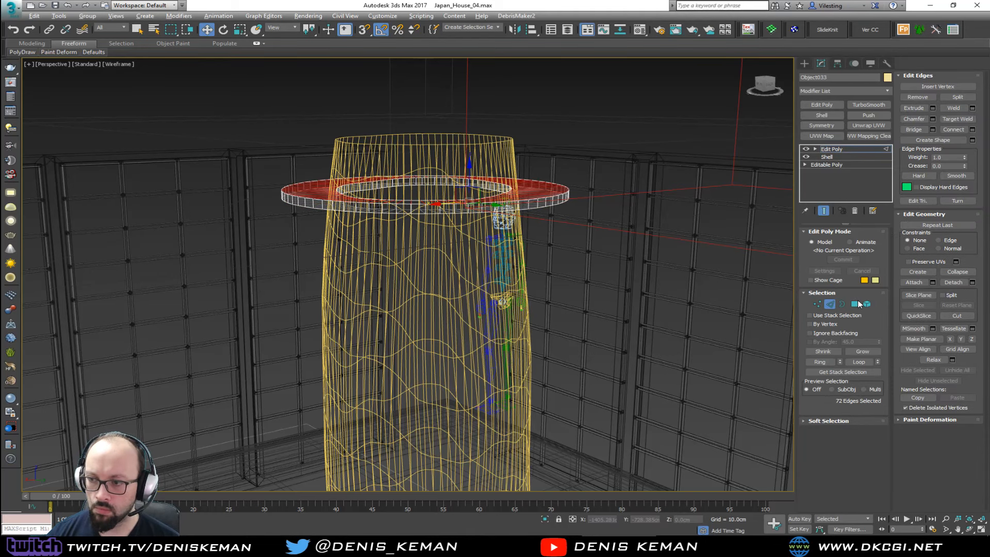
left_click(856, 304)
left_click(481, 214)
middle_click_drag(387, 212, 392, 189, "alt")
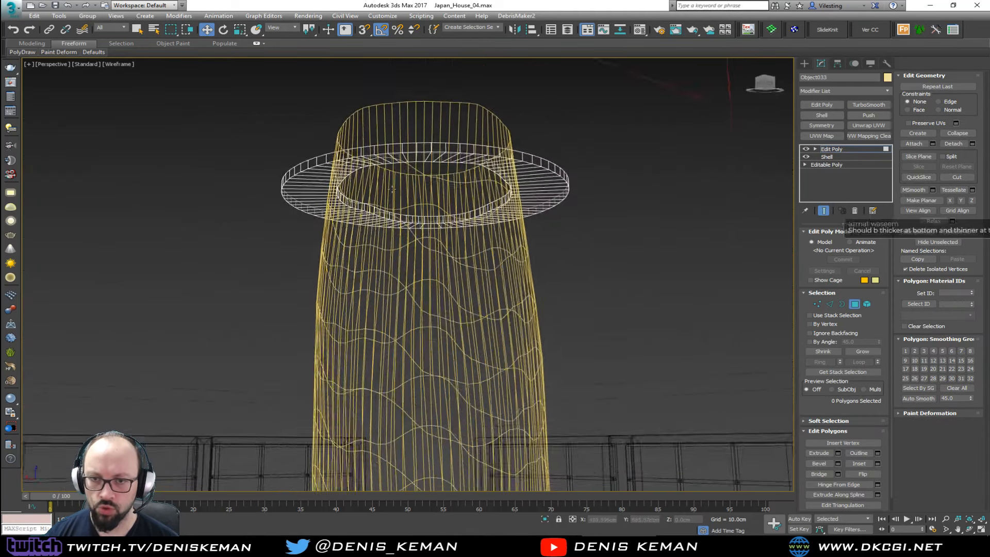
scroll(315, 154, "up", 5)
key("2")
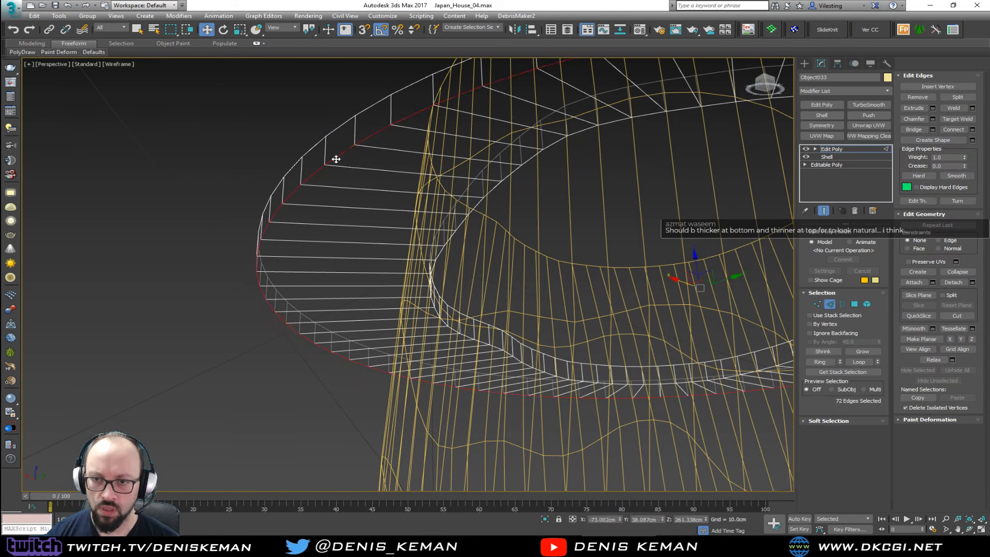
double_click(461, 228, "ctrl")
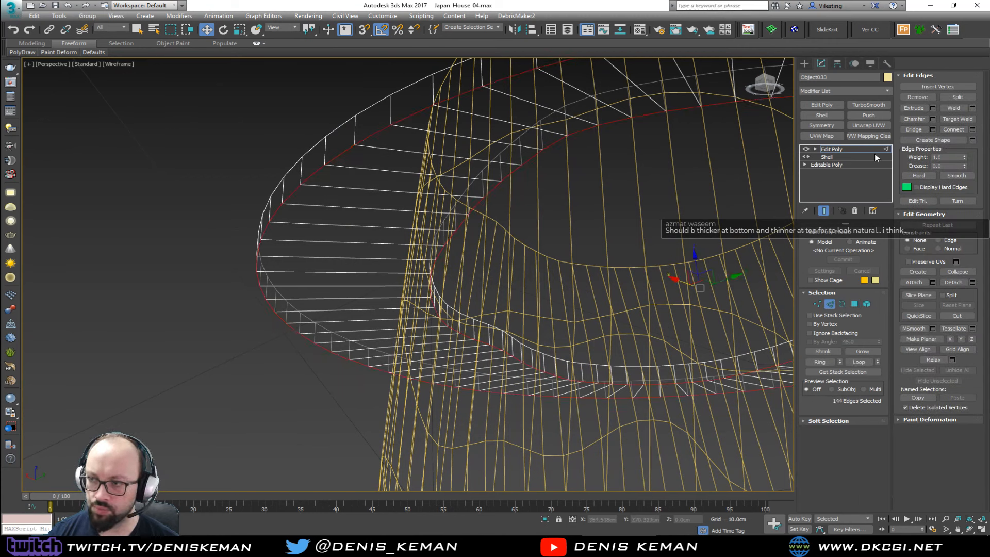
Chamfer the top ring's selected edge loops by 0.1 cm and leave edge editing.
left_click(932, 118)
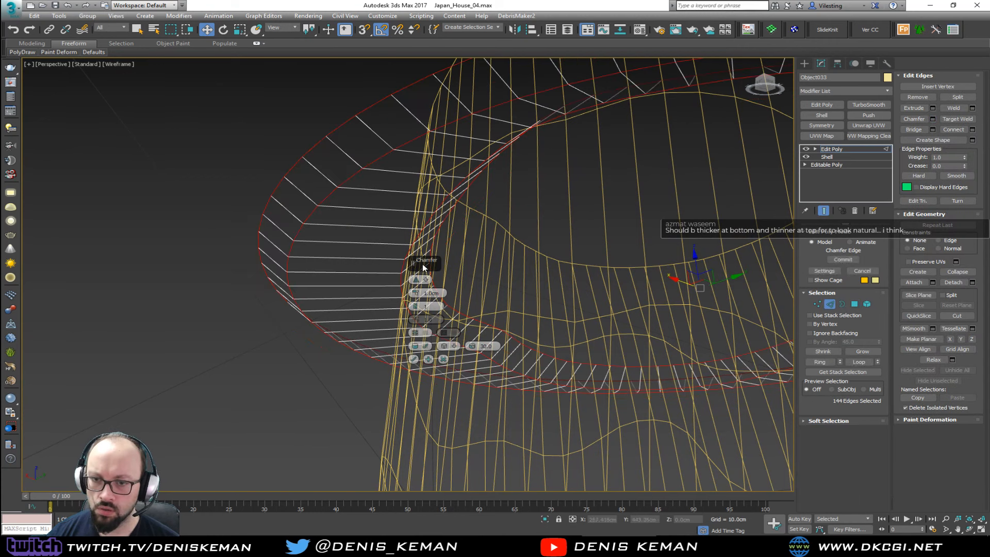
right_click(417, 292)
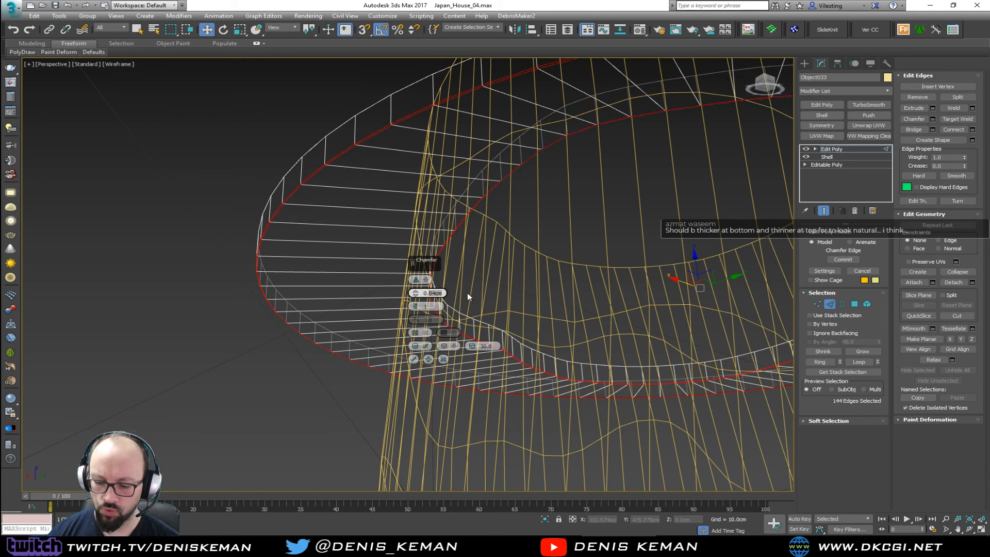
type("0.1")
key("Return")
left_click(414, 357)
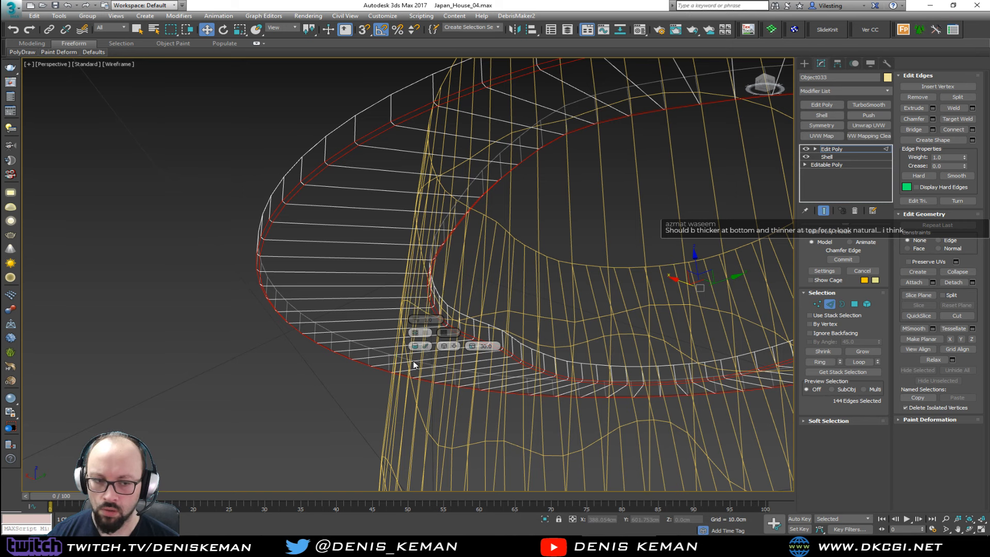
mouse_move(427, 304)
middle_mouse_down("alt")
mouse_move(421, 280)
mouse_move(376, 246)
middle_mouse_up("alt")
key("F3")
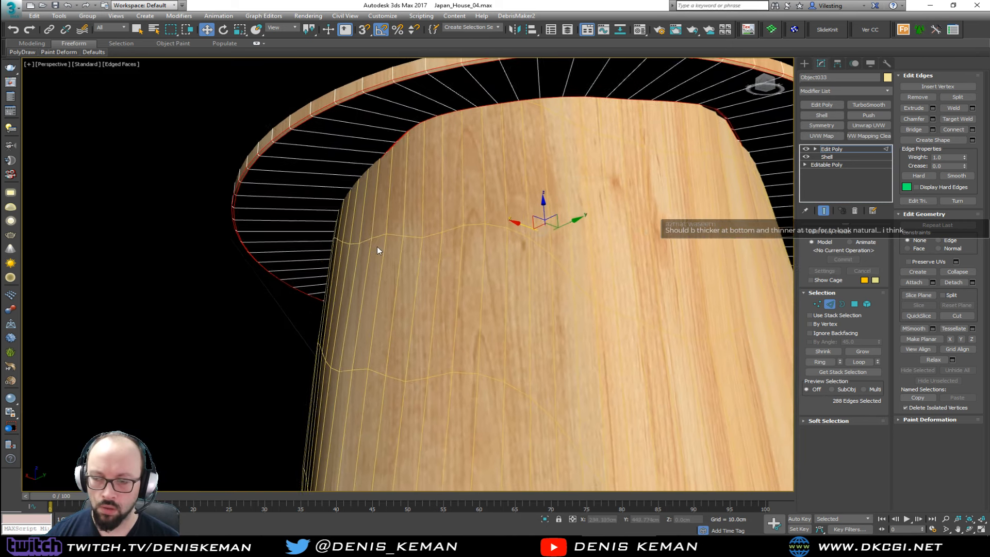
scroll(377, 246, "down", 2)
left_click(829, 306)
Lower the top ring about 1.3 cm along the post.
middle_click_drag(536, 281, 283, 205)
scroll(283, 205, "down", 4)
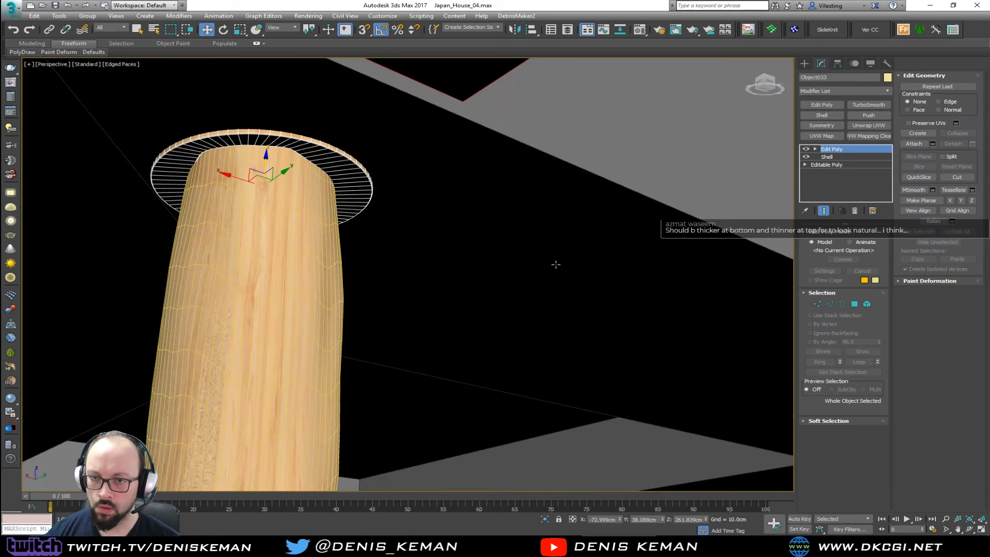
mouse_move(398, 184)
middle_mouse_down()
mouse_move(422, 261)
mouse_move(446, 195)
mouse_move(433, 172)
mouse_move(446, 219)
mouse_move(438, 113)
middle_mouse_up()
scroll(433, 257, "down", 1)
key("F3")
left_click(583, 203)
key("F3")
key("F4")
scroll(444, 201, "down", 1)
scroll(433, 207, "up", 3)
key("F4")
left_click(432, 207)
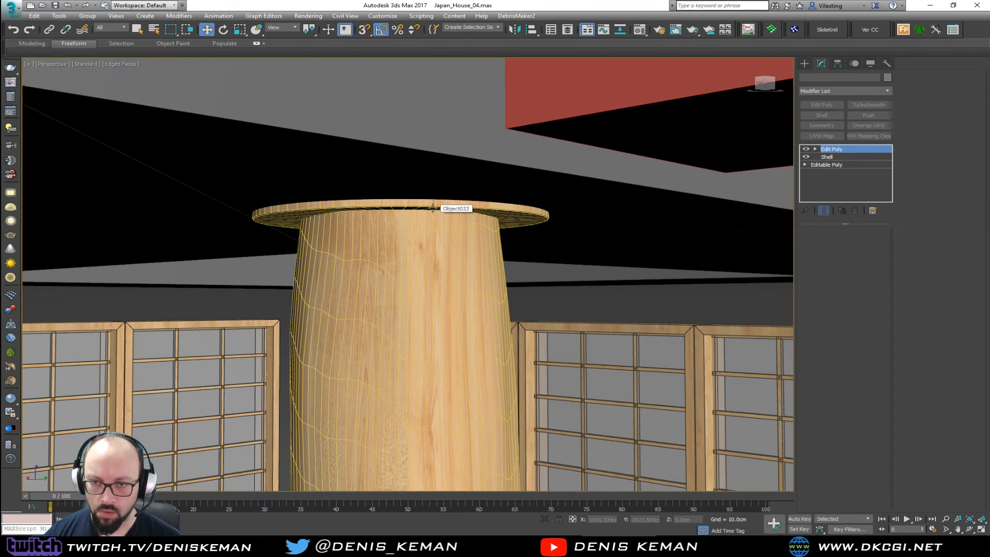
left_click_drag(397, 189, 397, 200)
Set the outer amount of the top ring's Shell to about 4.2 cm, raise the ring along the post and deselect it.
left_click(849, 156)
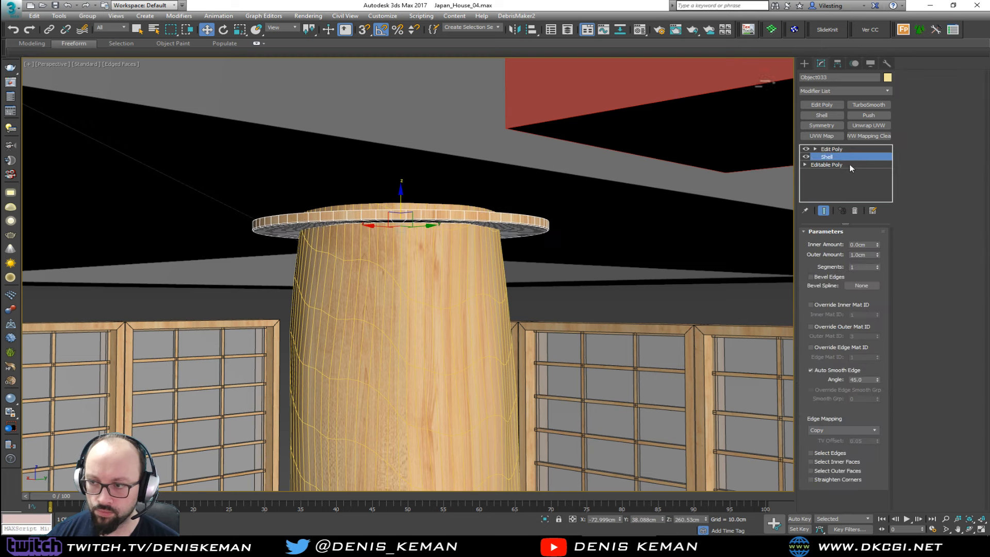
left_click_drag(877, 256, 886, 134)
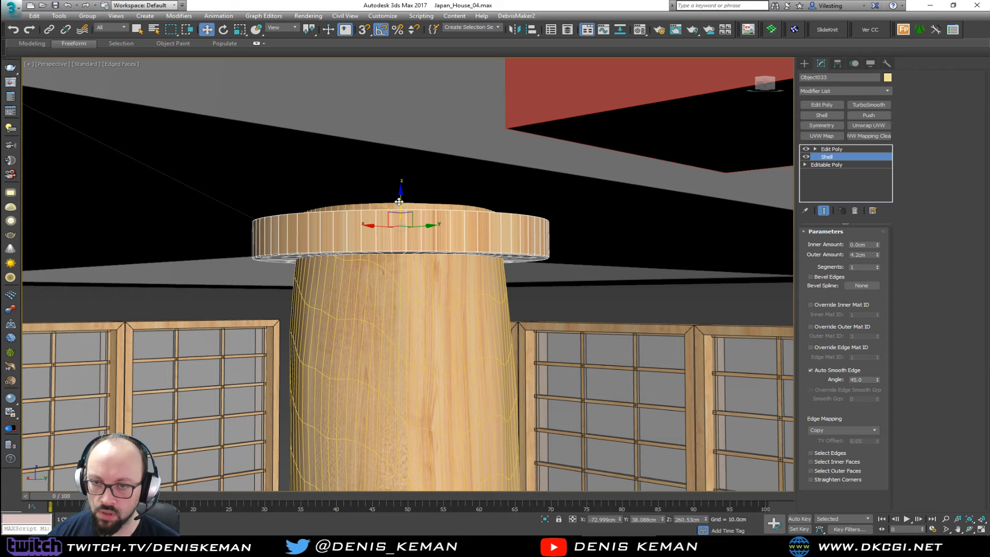
left_click_drag(399, 202, 405, 172)
middle_click_drag(405, 172, 458, 231, "alt")
key("F3")
left_click(533, 252)
left_click(532, 263)
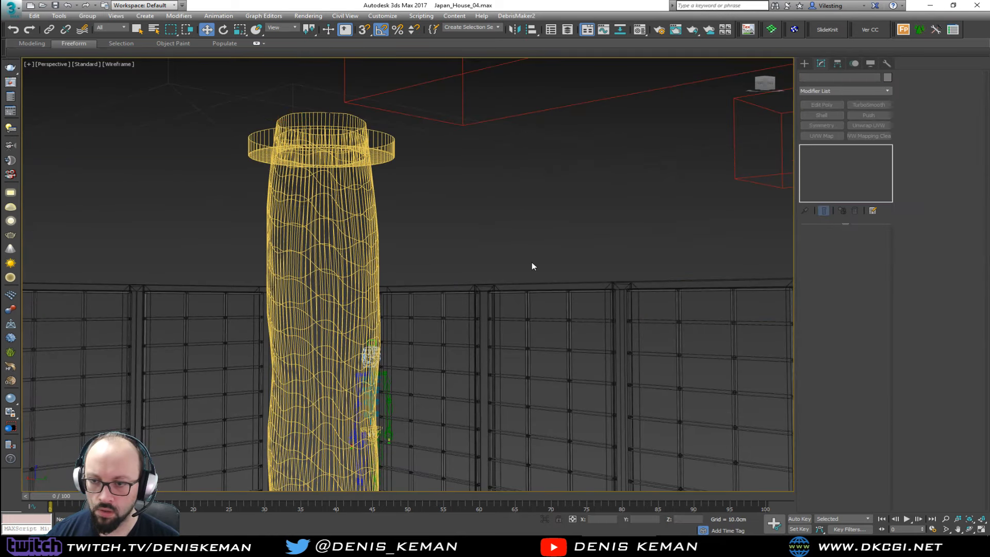
Select the ring at the post's base and thicken its Shell to an outer amount of about 2.69 cm.
key("F3")
scroll(457, 285, "down", 5)
mouse_move(457, 285)
middle_mouse_down()
mouse_move(443, 207)
mouse_move(443, 272)
middle_mouse_up()
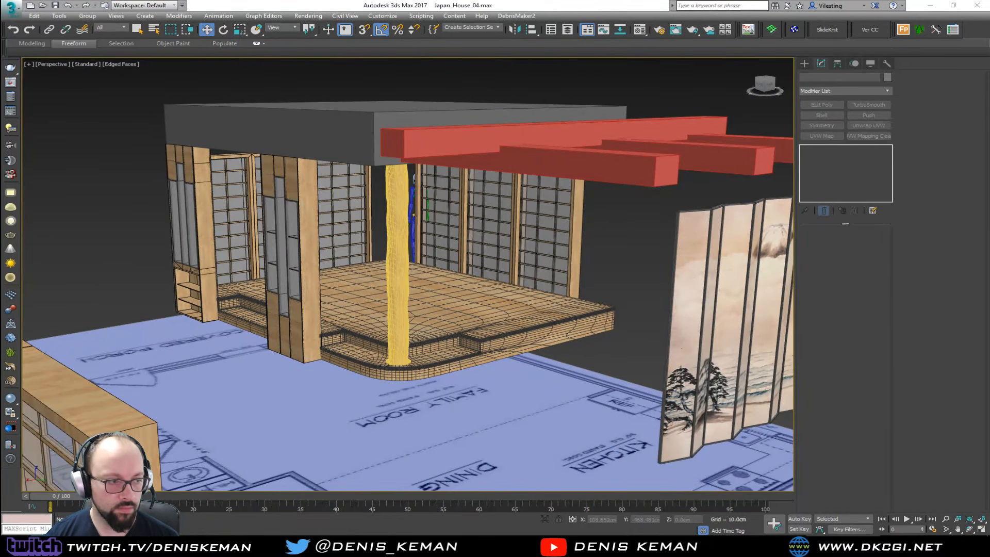
scroll(423, 339, "up", 5)
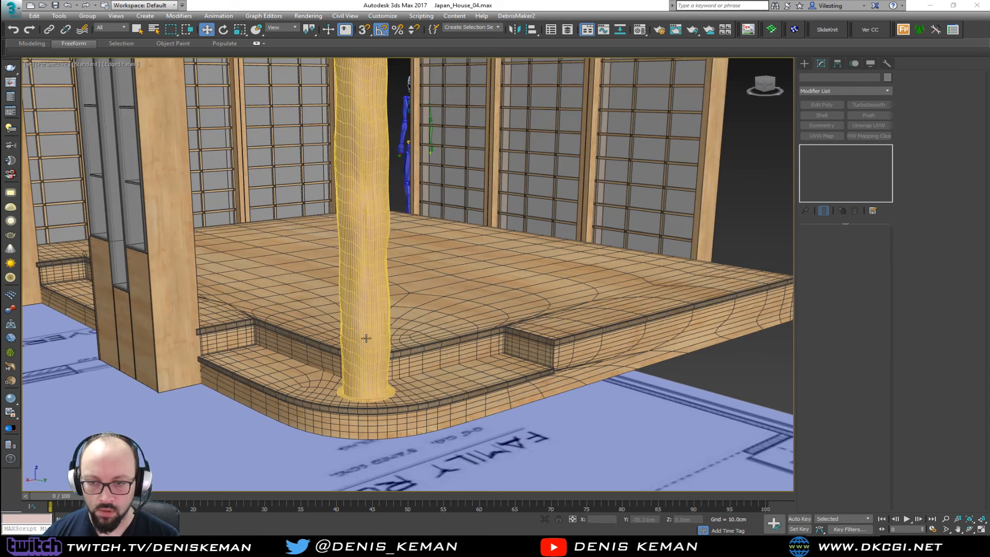
left_click(362, 339)
scroll(362, 338, "up", 6)
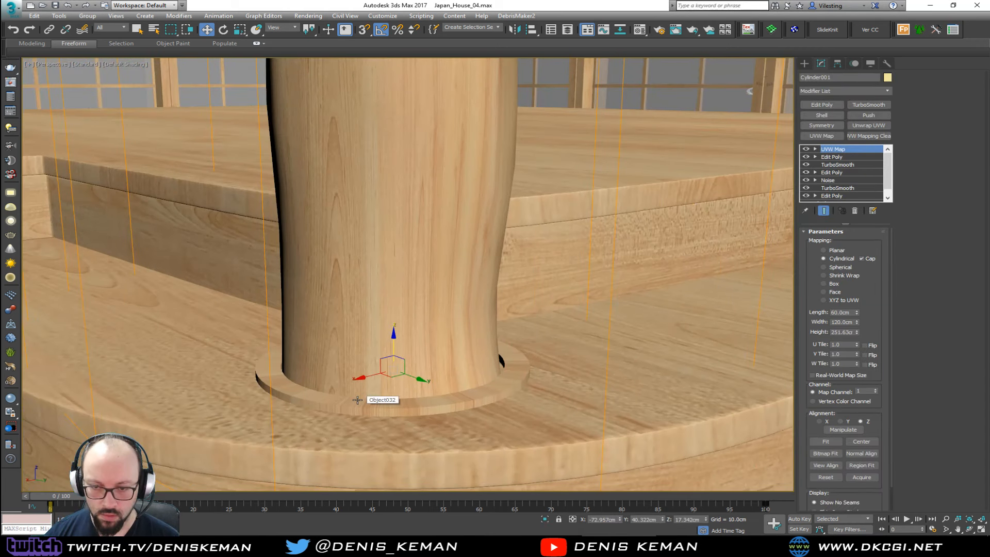
left_click(357, 406)
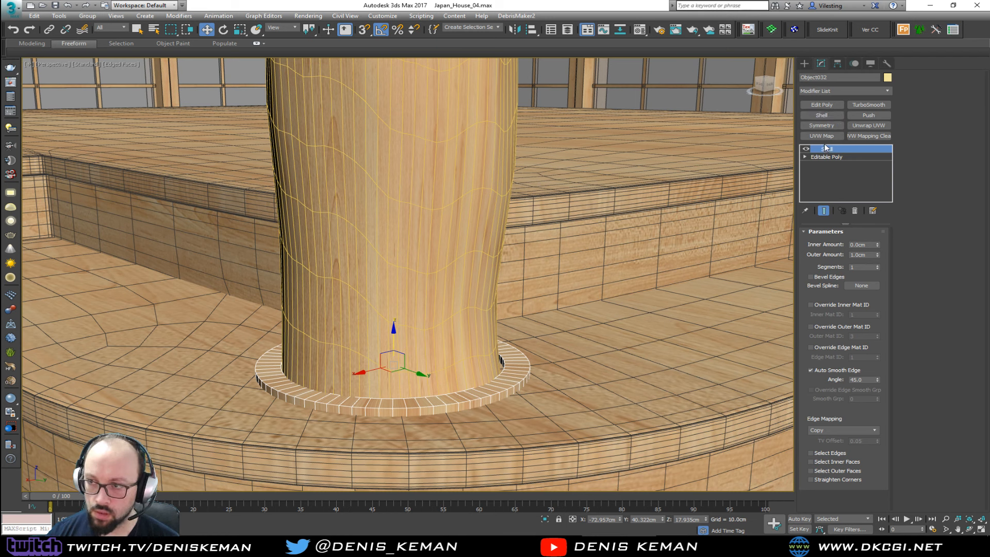
left_click_drag(878, 256, 878, 180)
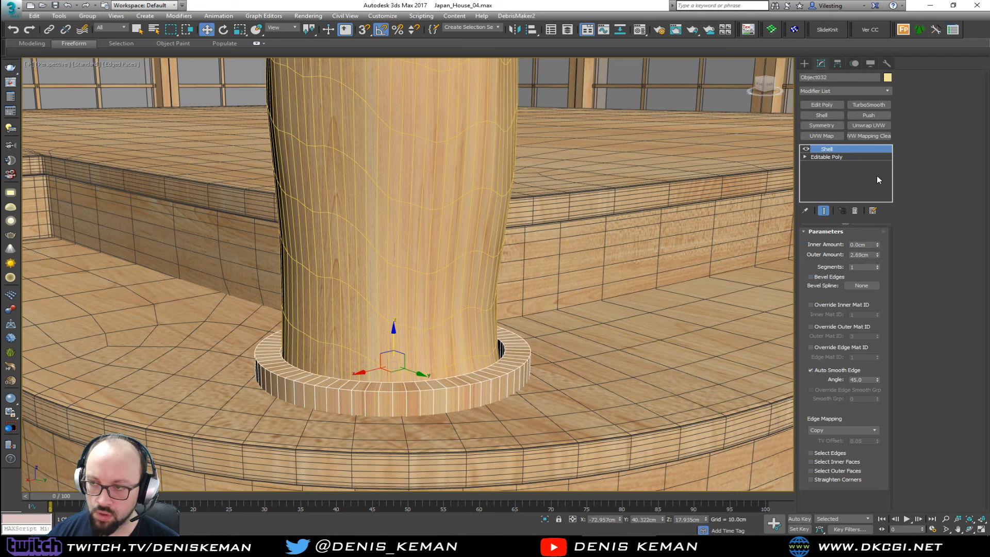
Add an Edit Poly modifier to the base ring and delete its underside faces by way of their radial edge ring.
left_click(821, 105)
key("F3")
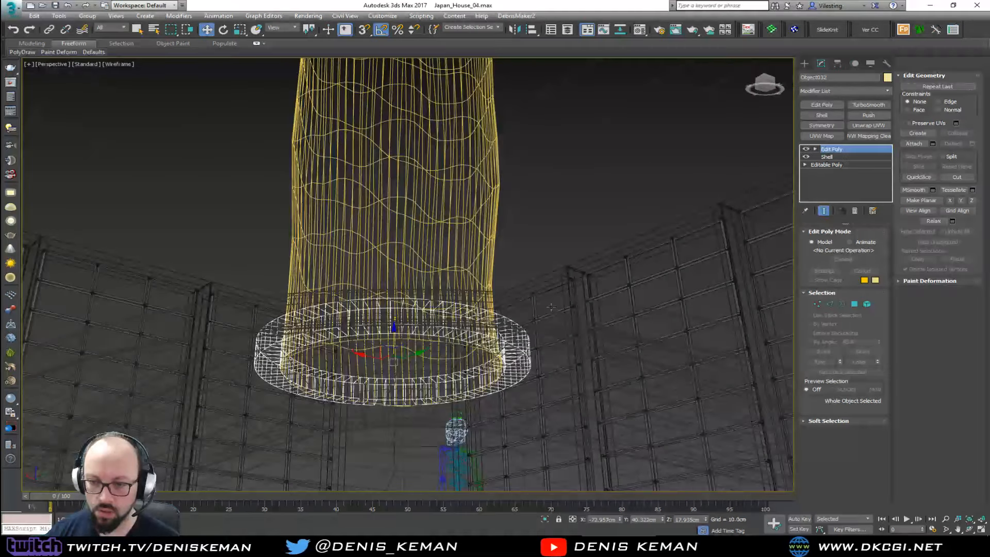
scroll(531, 355, "up", 3)
key("2")
left_click(521, 363)
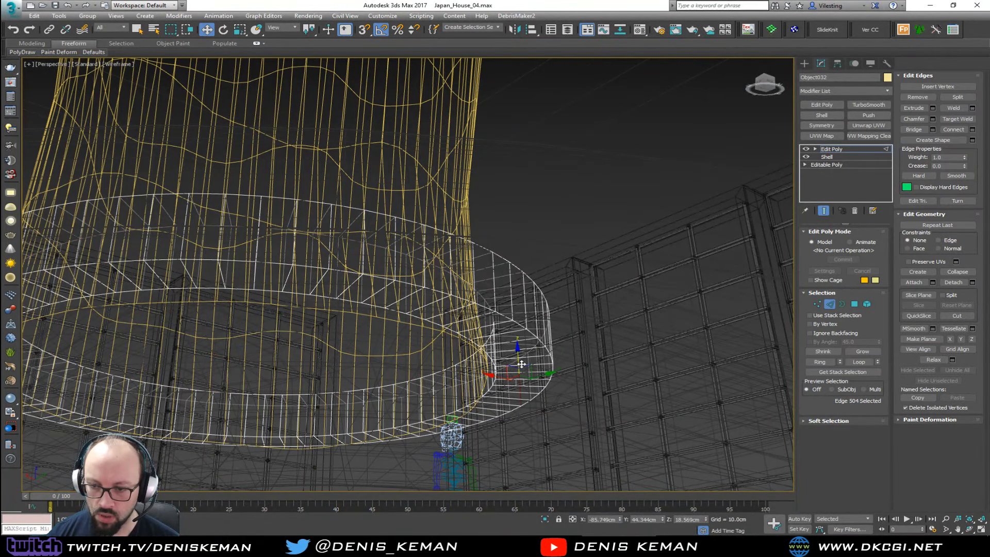
key("alt+r")
key("Delete")
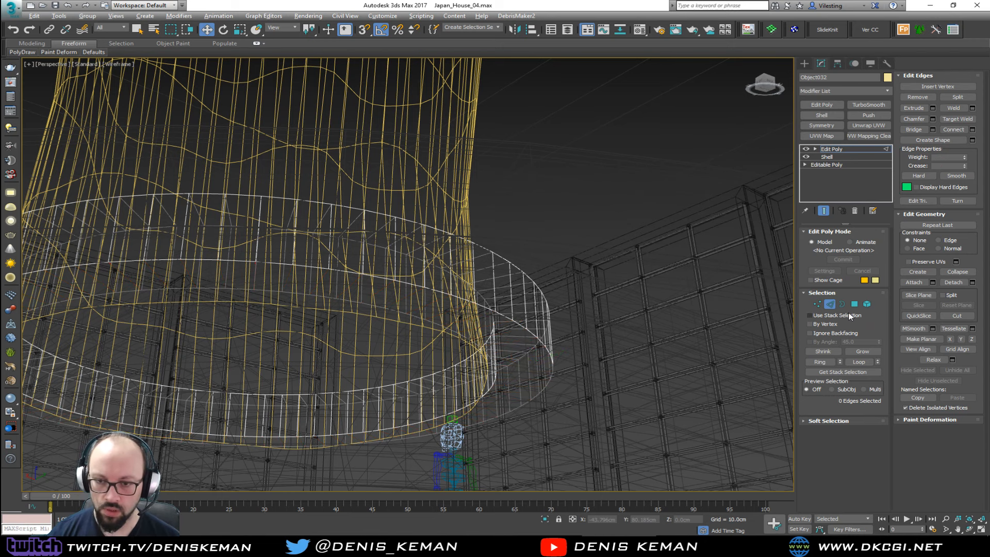
Chamfer the base ring's upper inner and outer edge loops by 0.2 cm and leave edge editing.
scroll(663, 284, "up", 3)
key("F3")
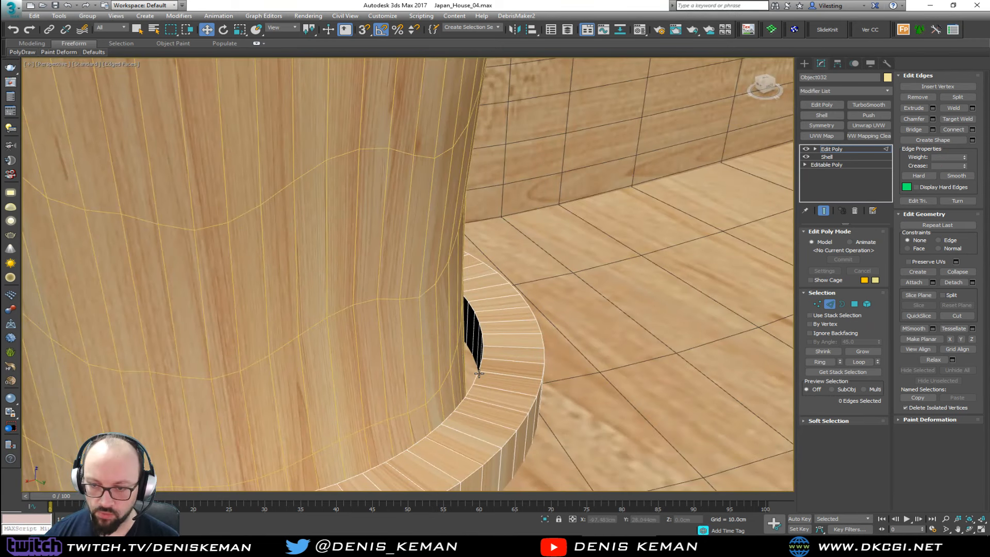
double_click(478, 376)
double_click(539, 390, "ctrl")
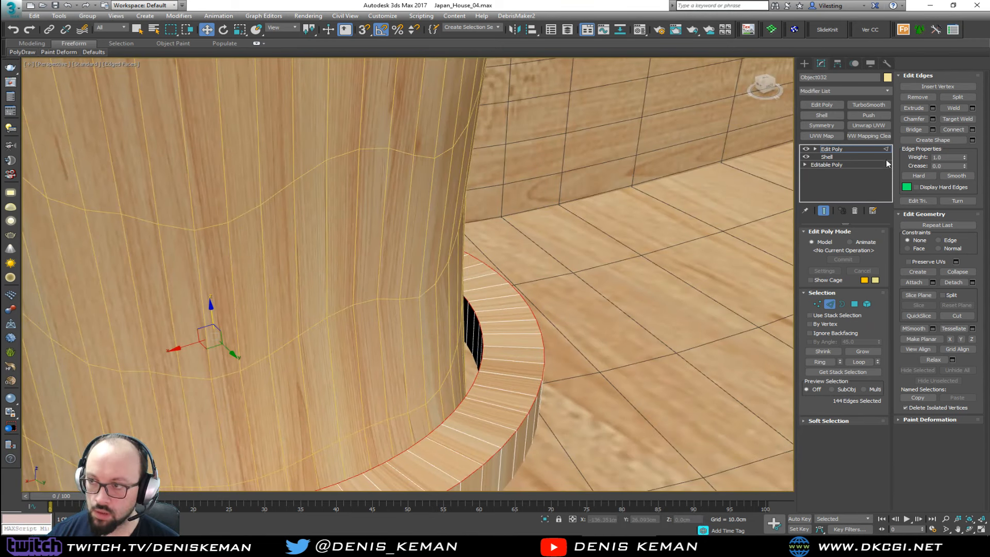
left_click(931, 118)
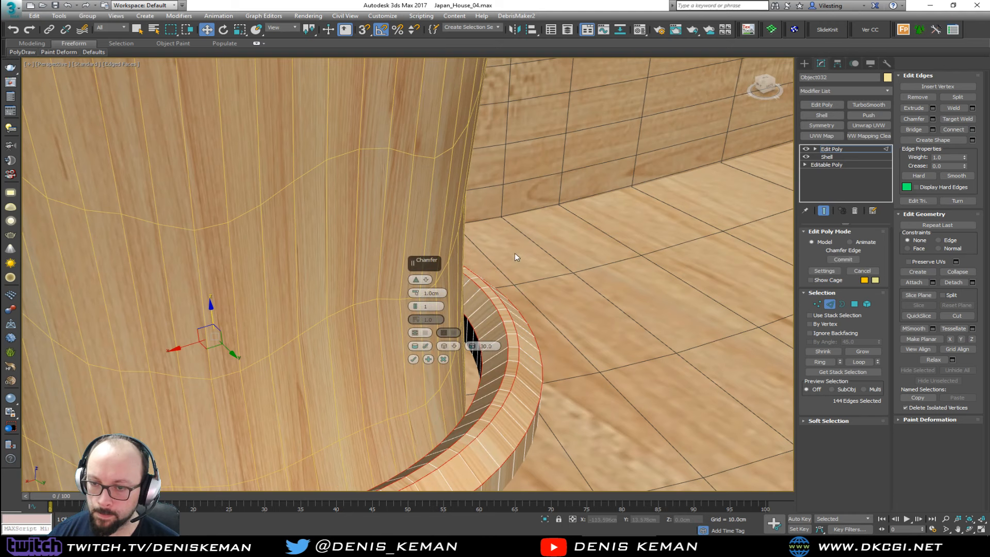
left_click_drag(418, 294, 448, 293)
type("2")
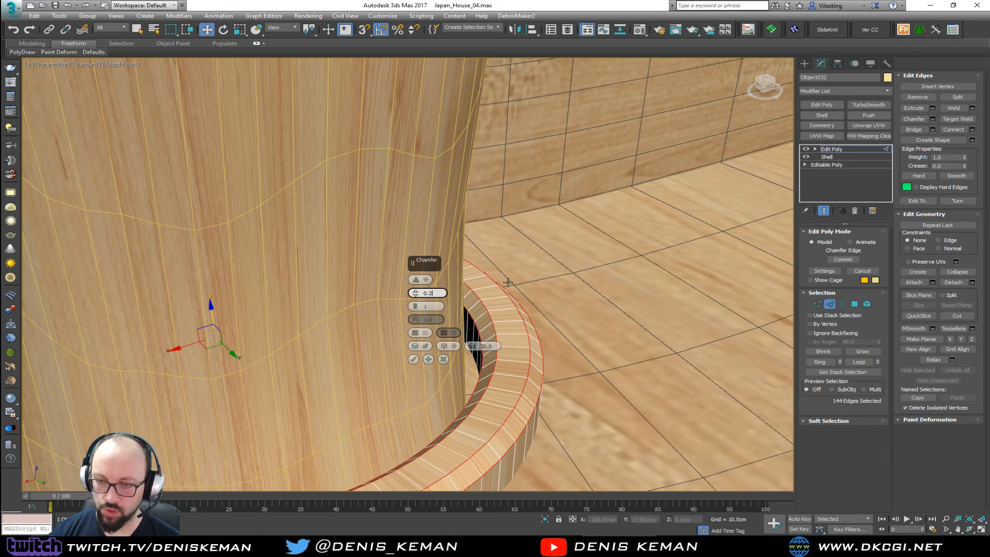
key("Return")
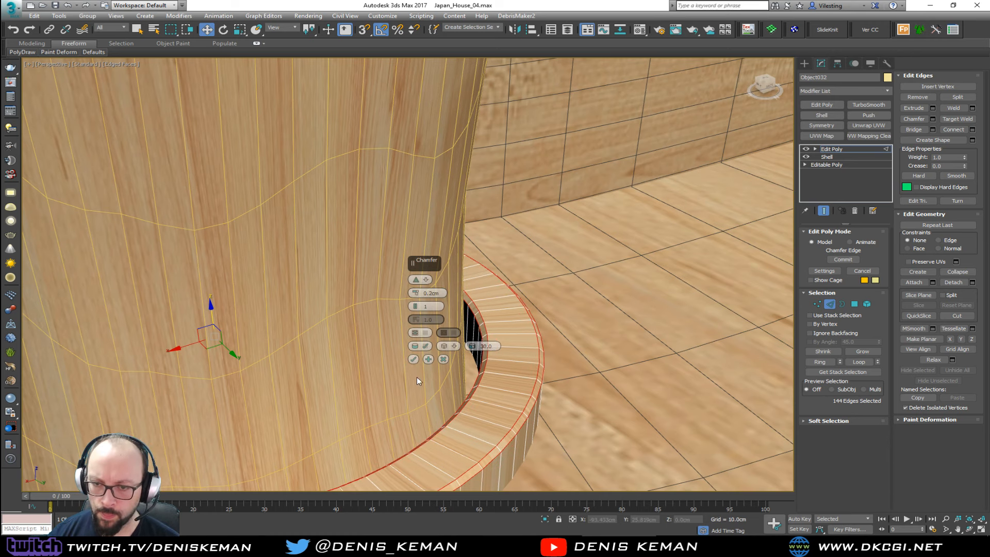
left_click(412, 359)
left_click(829, 305)
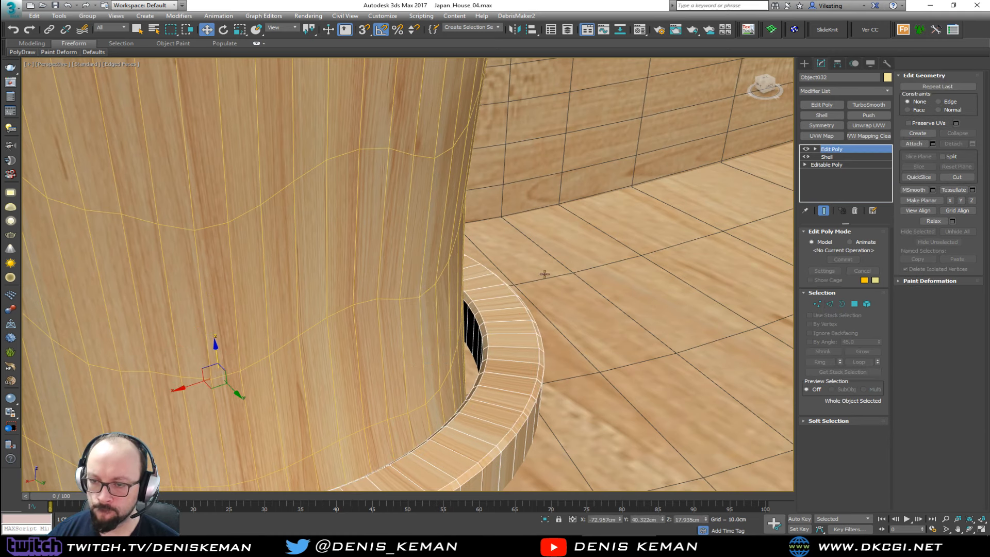
Add a UVW Map modifier to the base ring with cylindrical mapping and Cap enabled.
scroll(544, 273, "down", 5)
middle_click_drag(543, 273, 531, 209)
key("F3")
key("F3")
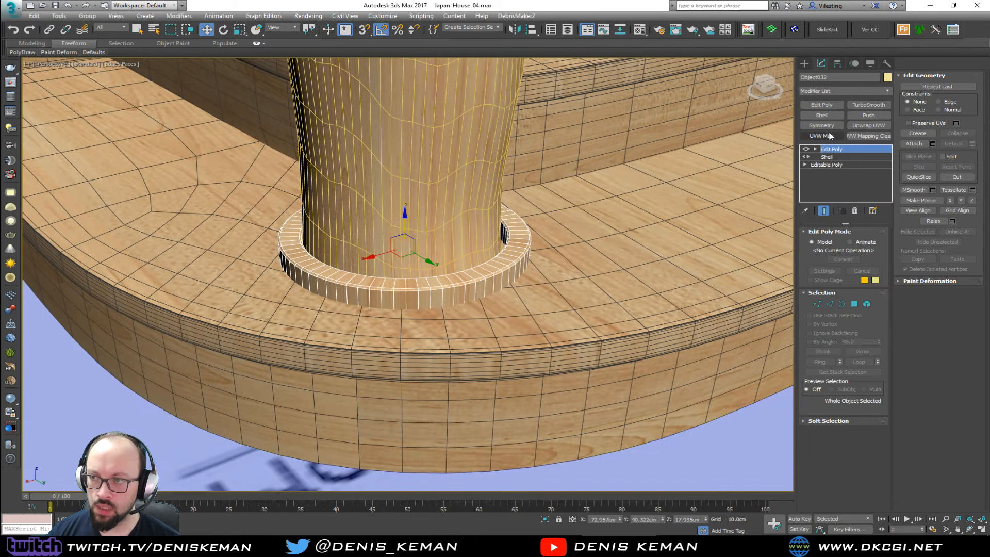
left_click(829, 136)
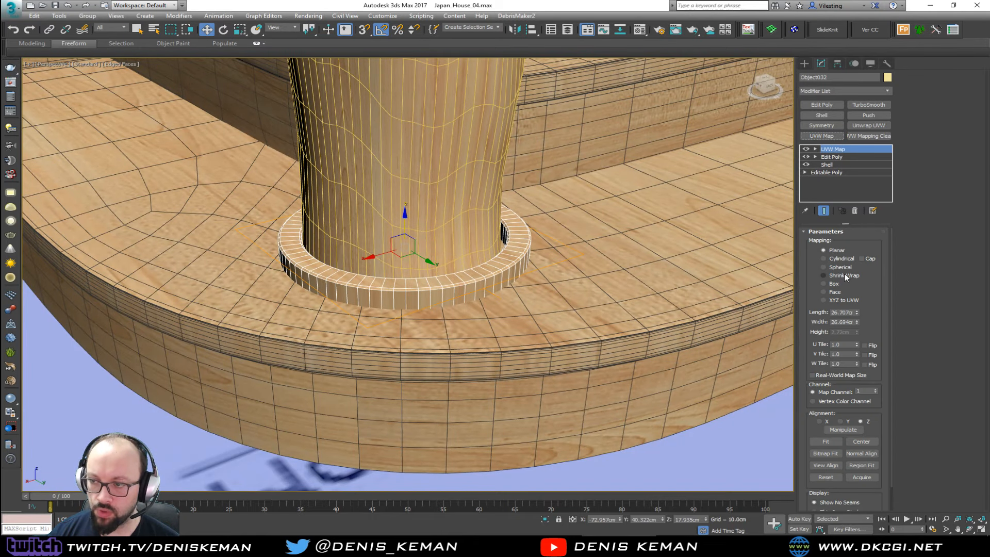
left_click(840, 267)
left_click(841, 262)
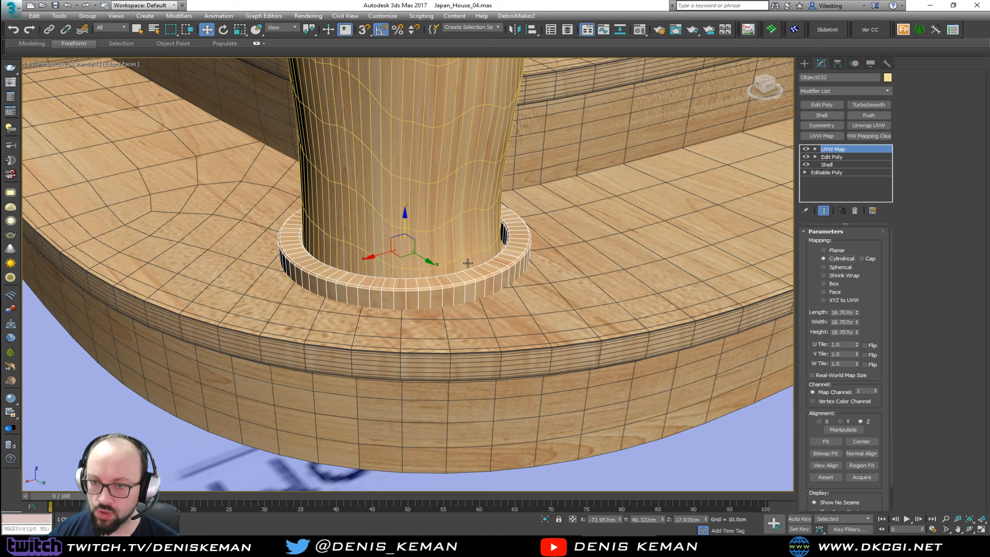
scroll(468, 263, "up", 2)
left_click(868, 258)
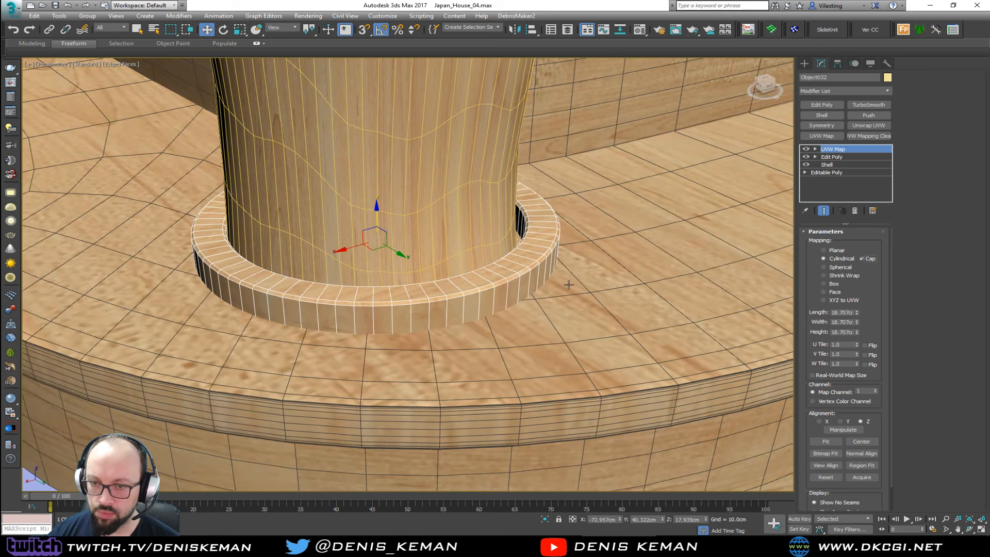
Fit the cylindrical mapping gizmo to the base ring's dimensions.
key("F3")
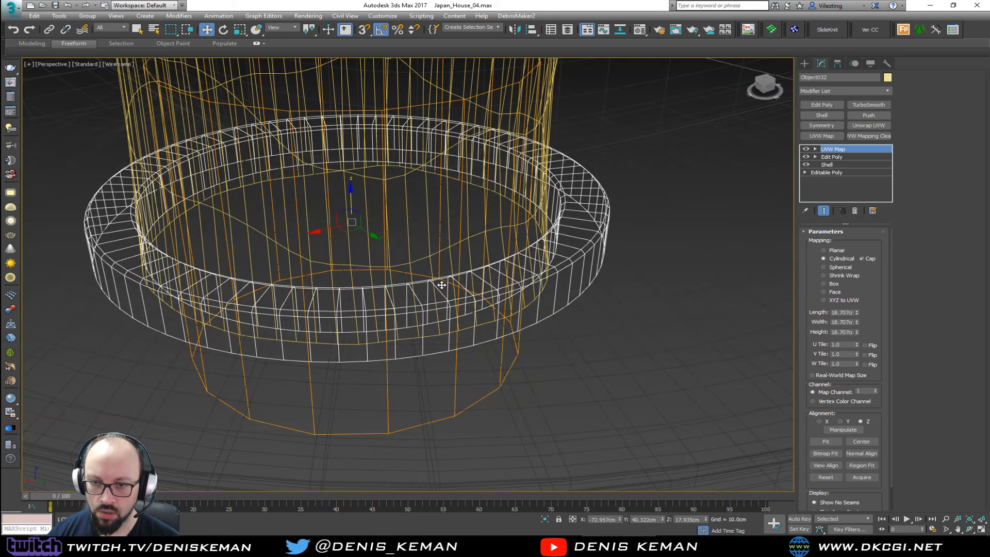
left_click(825, 441)
key("F3")
scroll(414, 225, "up", 4)
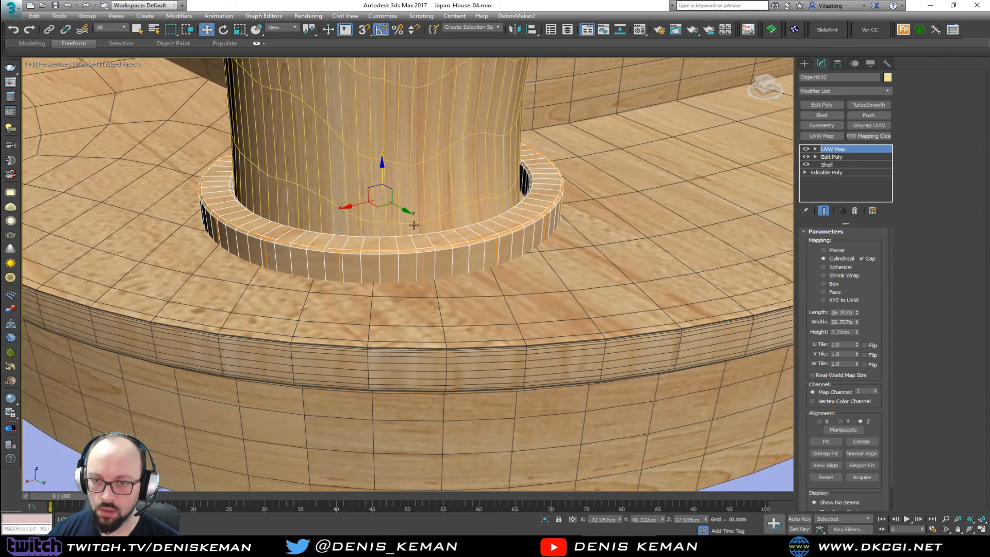
Finish adjusting the base ring's mapping gizmo and deselect the ring to check it with and without edge display.
key("1")
key("r")
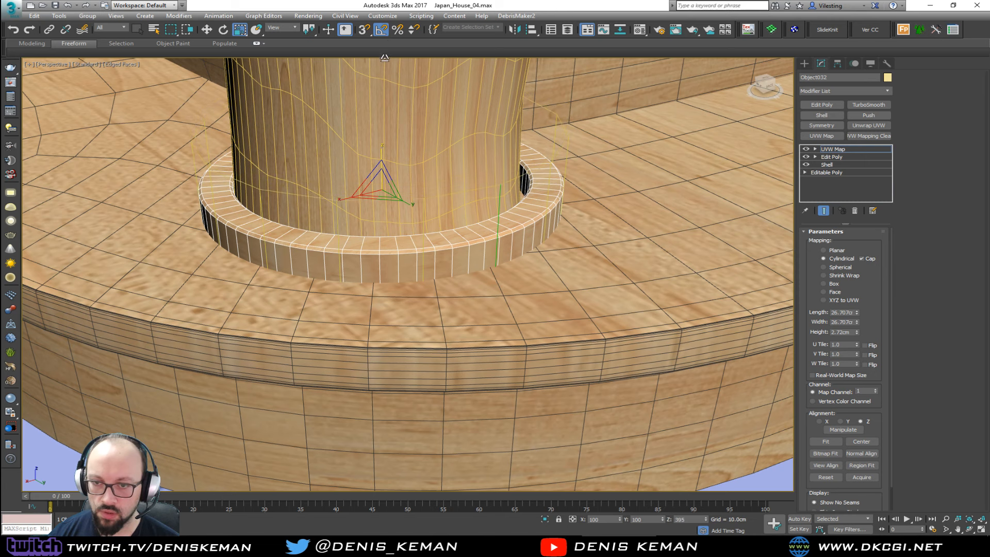
middle_click_drag(662, 309, 632, 268)
scroll(624, 283, "down", 3)
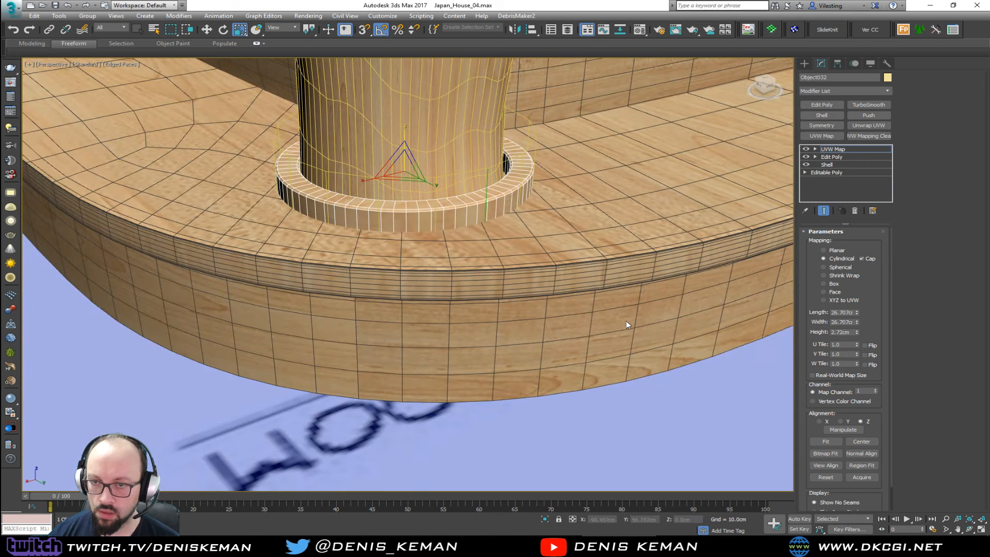
left_click(633, 410)
scroll(533, 287, "up", 4)
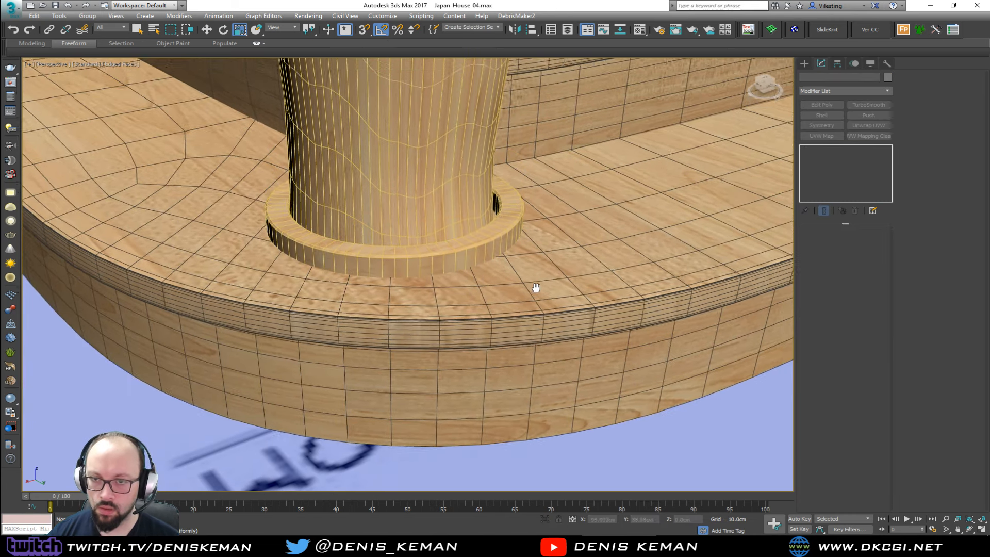
key("F4")
key("F4")
Assign a custom grey object color to the post and its base and top rings together, check it in wireframe, and deselect them.
left_click(455, 267)
left_click(454, 206, "ctrl")
middle_click_drag(454, 206, 445, 413)
scroll(433, 206, "down", 5)
left_click(424, 92, "ctrl")
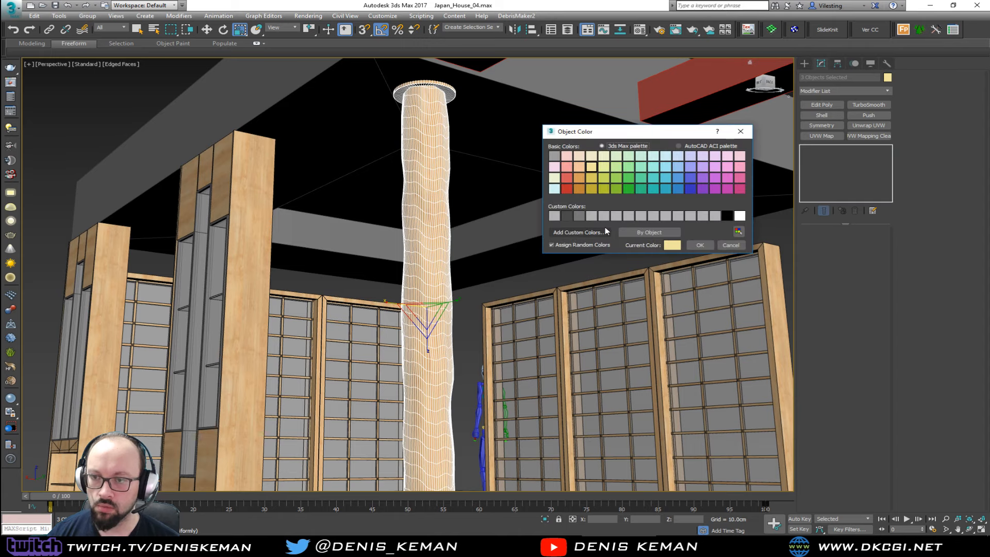
left_click(581, 215)
left_click(707, 250)
key("F3")
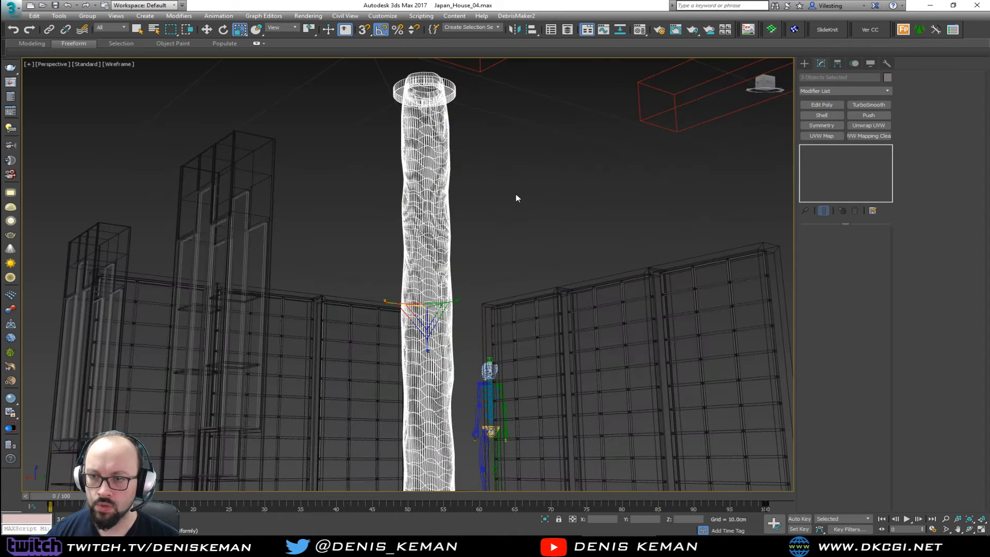
left_click(515, 194)
key("F3")
Examine the post with its rings from several sides of the room and compare its shape with the Living_Room_Idea_01 reference in Windows Photo Viewer.
mouse_move(566, 205)
middle_mouse_down("alt")
mouse_move(537, 241)
mouse_move(534, 275)
middle_mouse_up("alt")
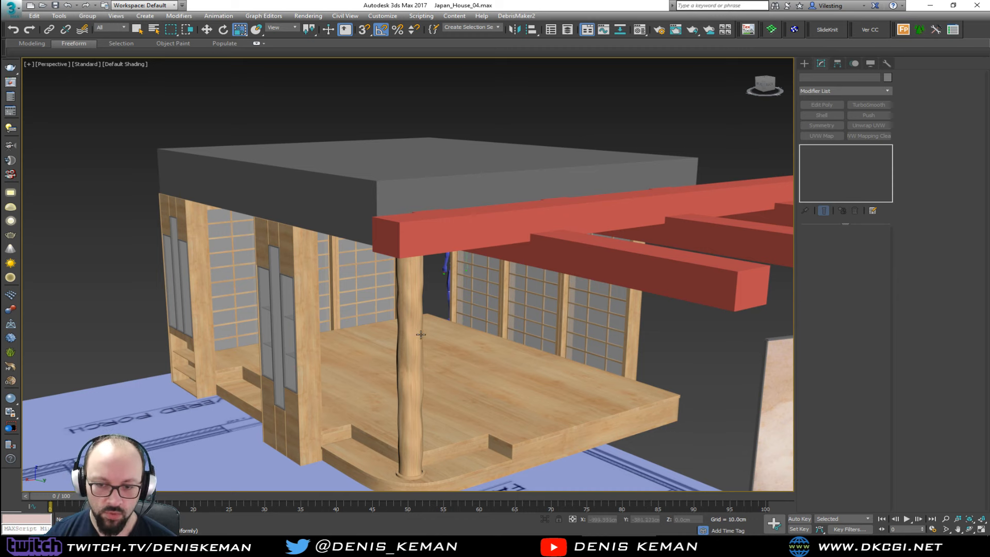
middle_click_drag(410, 336, 433, 235)
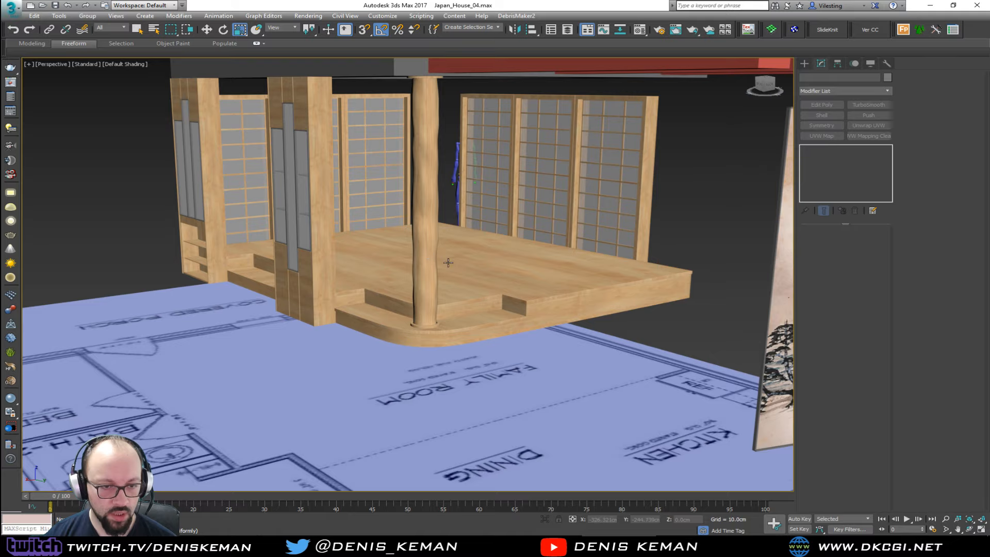
middle_click_drag(403, 207, 447, 276)
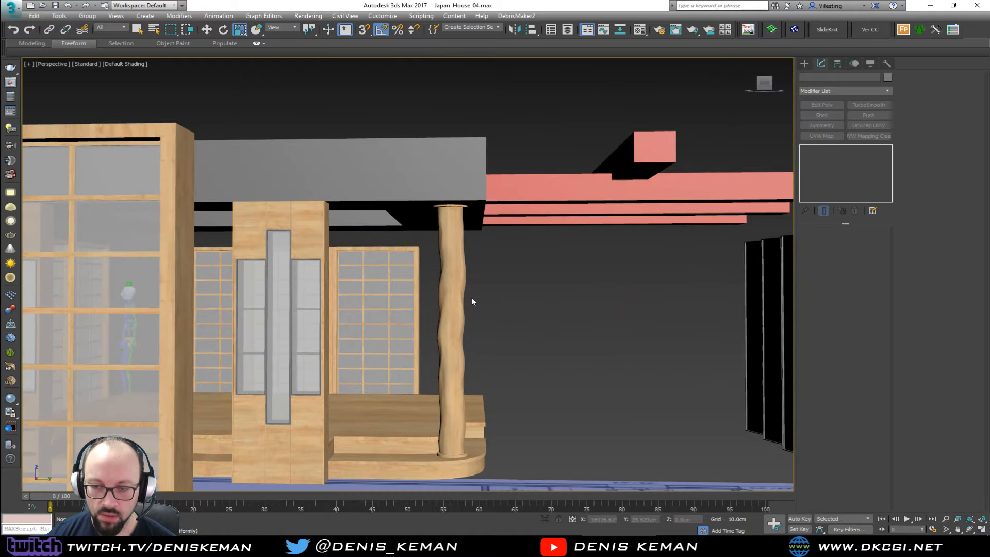
scroll(471, 297, "up", 3)
middle_click_drag(444, 223, 479, 235)
middle_click_drag(454, 335, 480, 307, "alt")
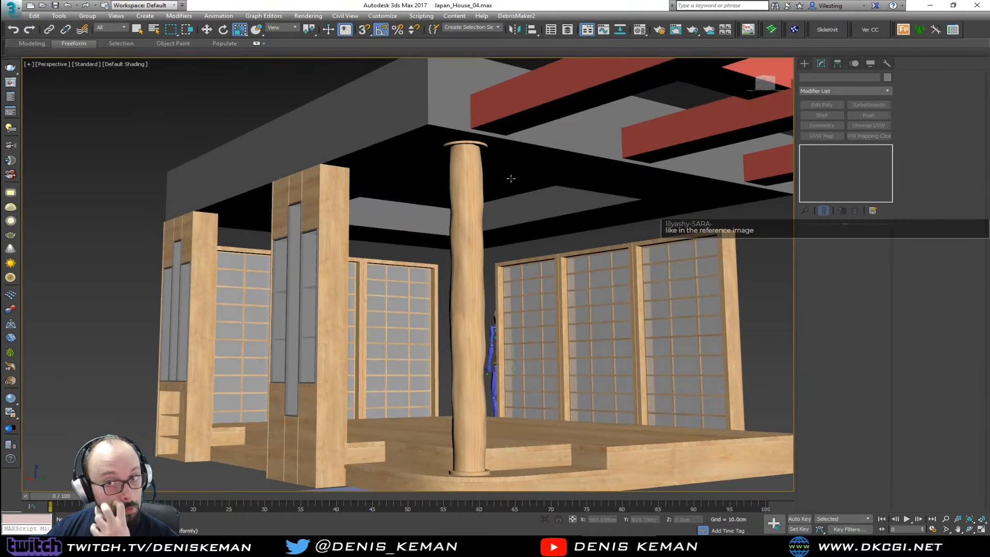
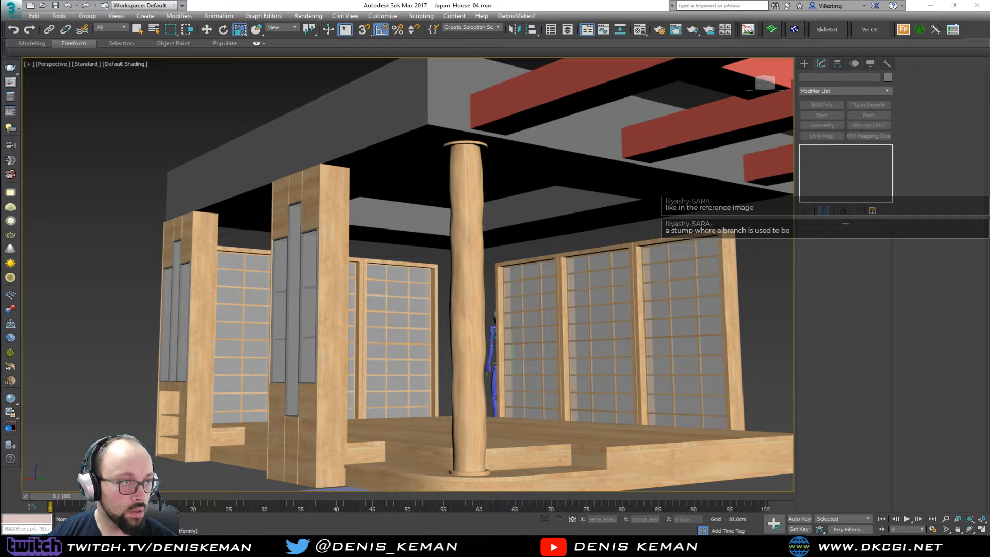
left_click_drag(552, 107, 652, 75)
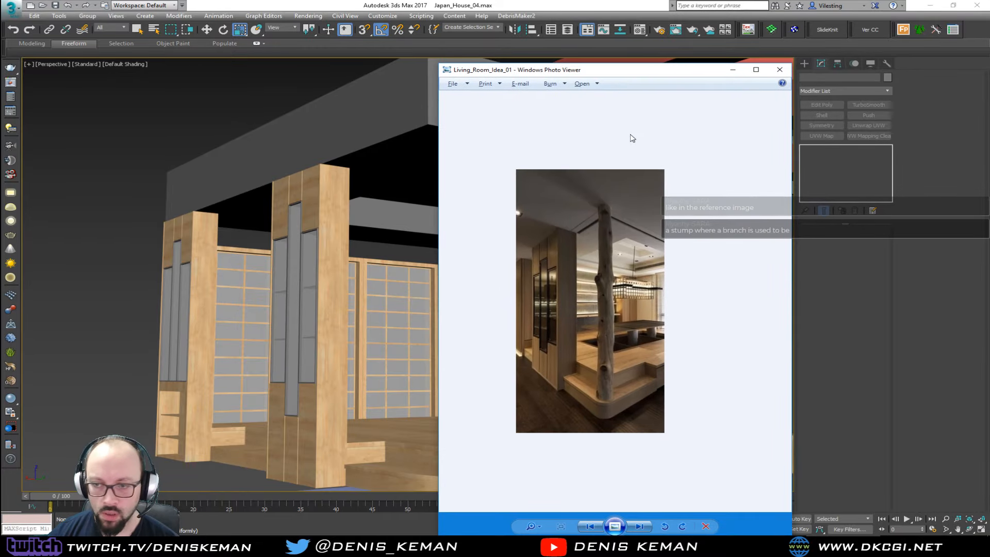
scroll(600, 340, "up", 3)
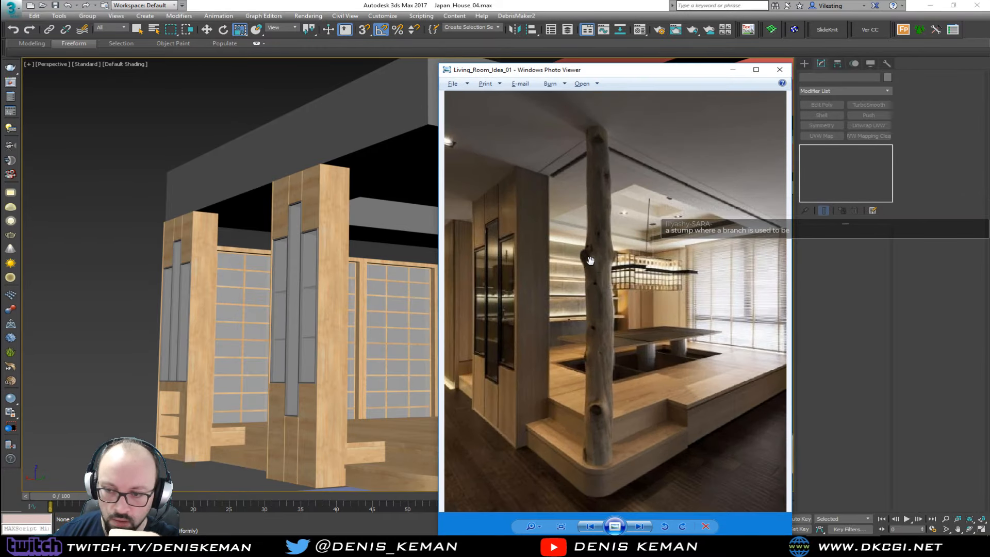
Close the reference photo and examine the log column's wood surface and the pergola beams around it.
left_click(779, 69)
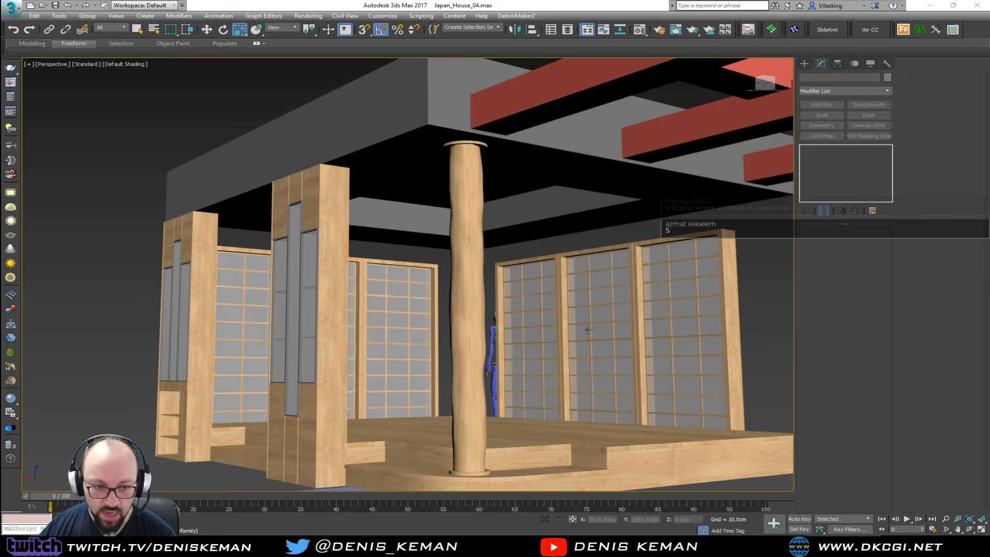
middle_click_drag(488, 292, 479, 315, "alt")
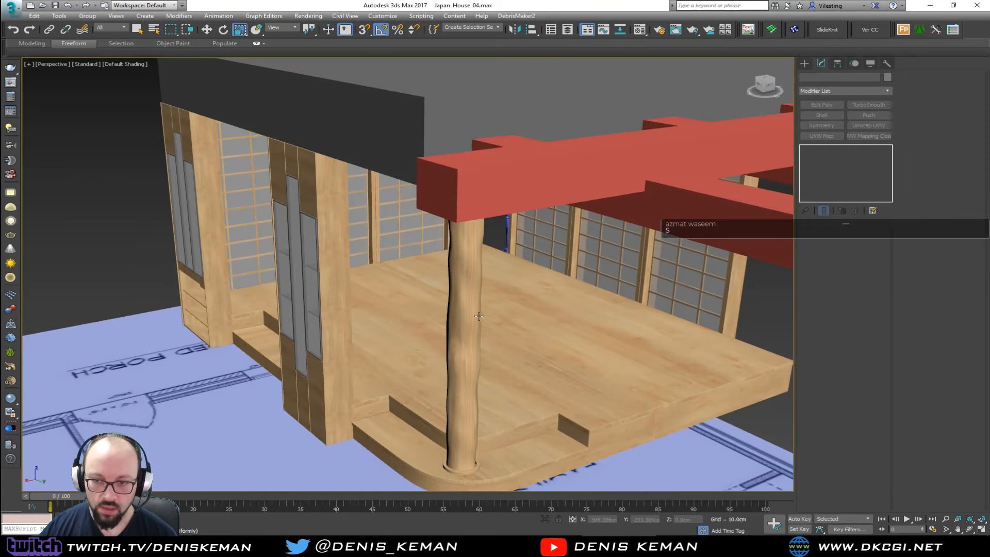
left_click(465, 298)
scroll(465, 297, "up", 3)
scroll(465, 296, "up", 2)
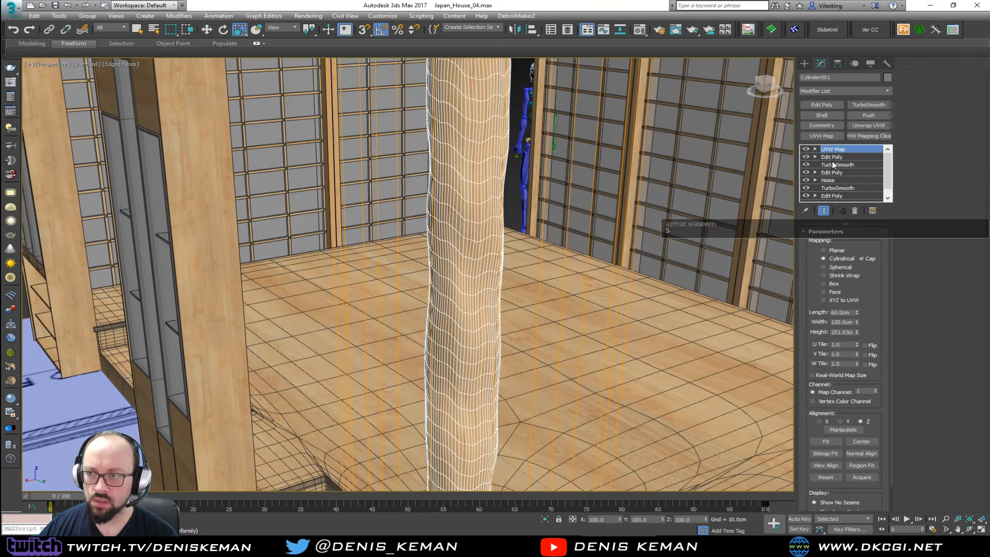
left_click(12, 6)
left_click(38, 91)
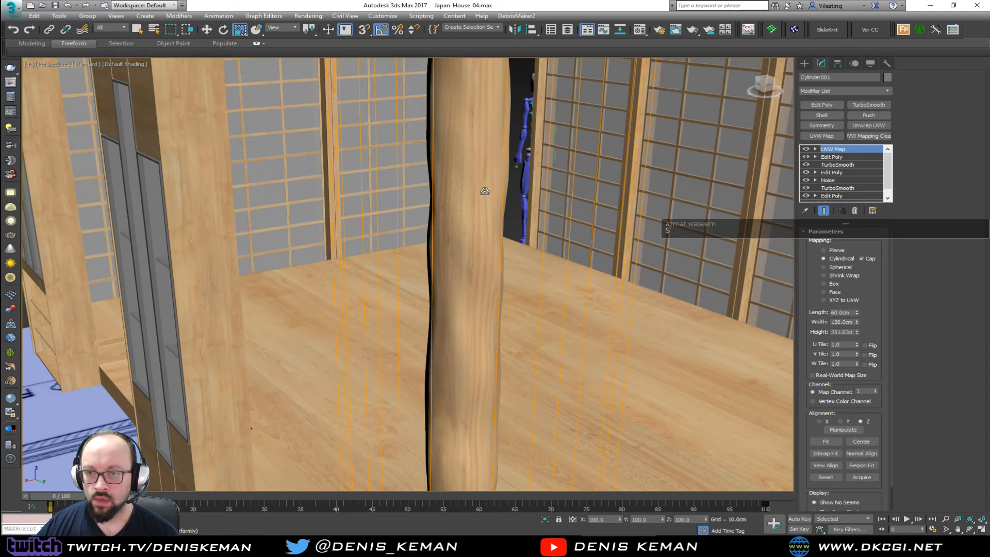
mouse_move(485, 190)
middle_mouse_down()
mouse_move(396, 193)
mouse_move(198, 139)
mouse_move(289, 162)
mouse_move(514, 271)
middle_mouse_up()
left_click(550, 212)
scroll(550, 213, "down", 5)
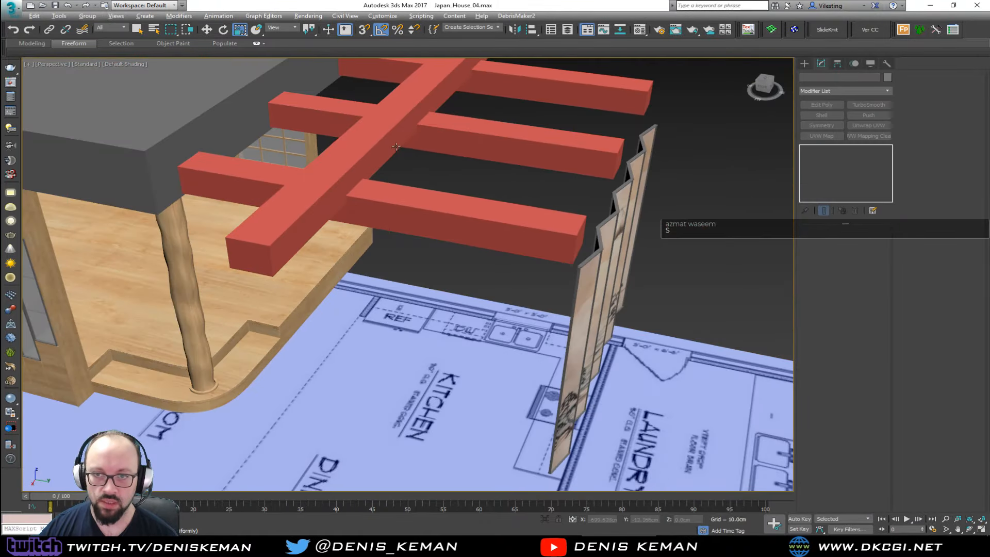
middle_click_drag(396, 147, 413, 118, "alt")
middle_click_drag(364, 144, 644, 180)
middle_click_drag(459, 194, 413, 212, "alt")
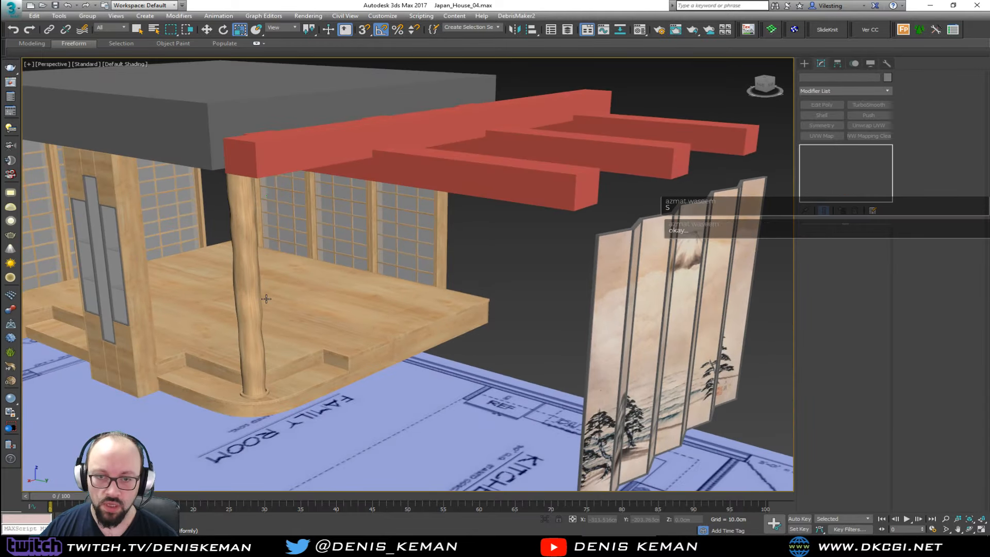
scroll(251, 261, "up", 6)
middle_click_drag(254, 258, 283, 295)
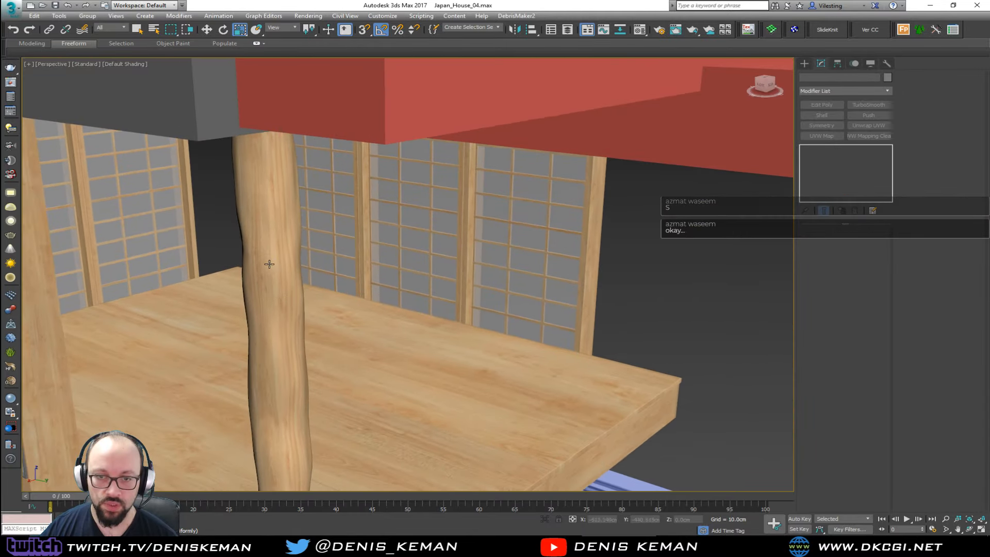
Insert two edge loops on the long pergola beam, one on each side of the first crossbeam.
scroll(378, 208, "down", 2)
middle_click_drag(378, 208, 287, 269)
left_click(415, 233)
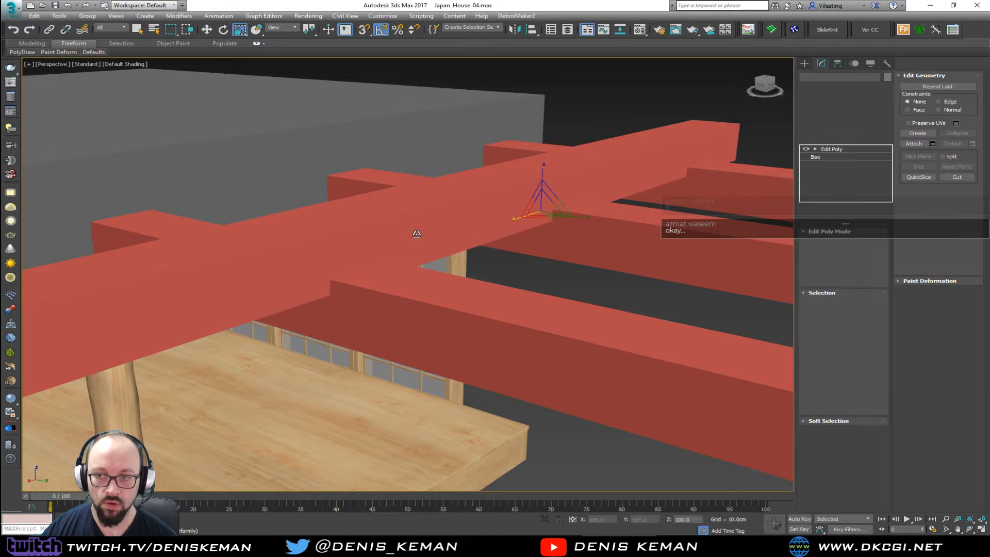
mouse_move(415, 232)
middle_mouse_down("alt")
mouse_move(409, 303)
mouse_move(404, 269)
mouse_move(417, 262)
mouse_move(426, 265)
mouse_move(409, 269)
mouse_move(473, 285)
mouse_move(302, 311)
middle_mouse_up("alt")
key("F4")
key("2")
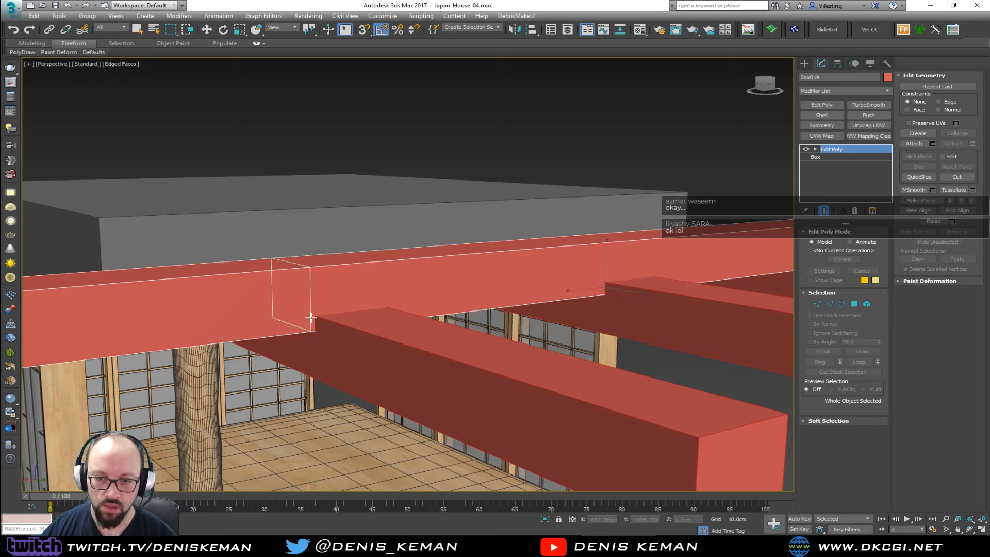
left_click(400, 299)
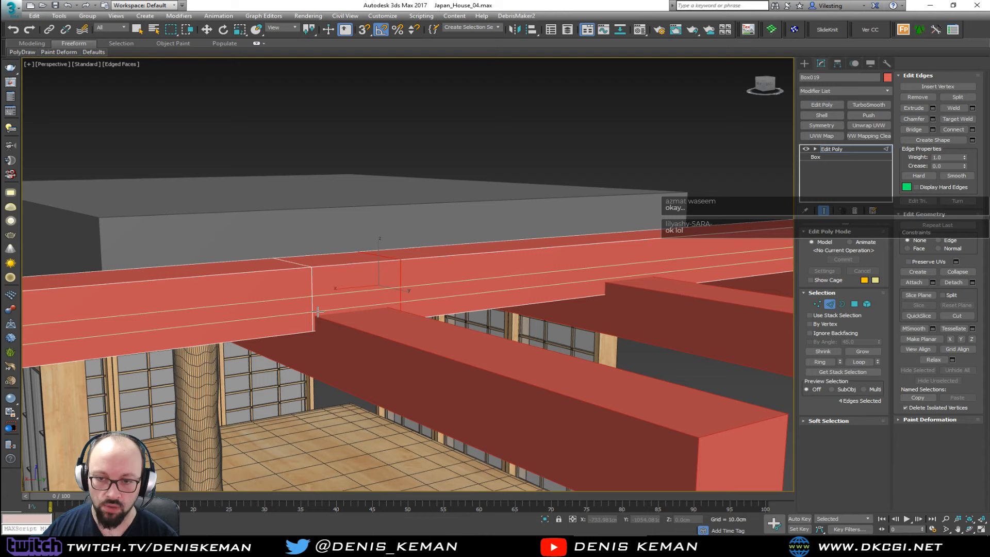
left_click(318, 310)
right_click(353, 307)
Nudge the edge loops on the long beam to align with the sides of the first crossbeam.
middle_click_drag(353, 306, 260, 322, "alt")
scroll(386, 302, "up", 2)
double_click(376, 300)
double_click(240, 308)
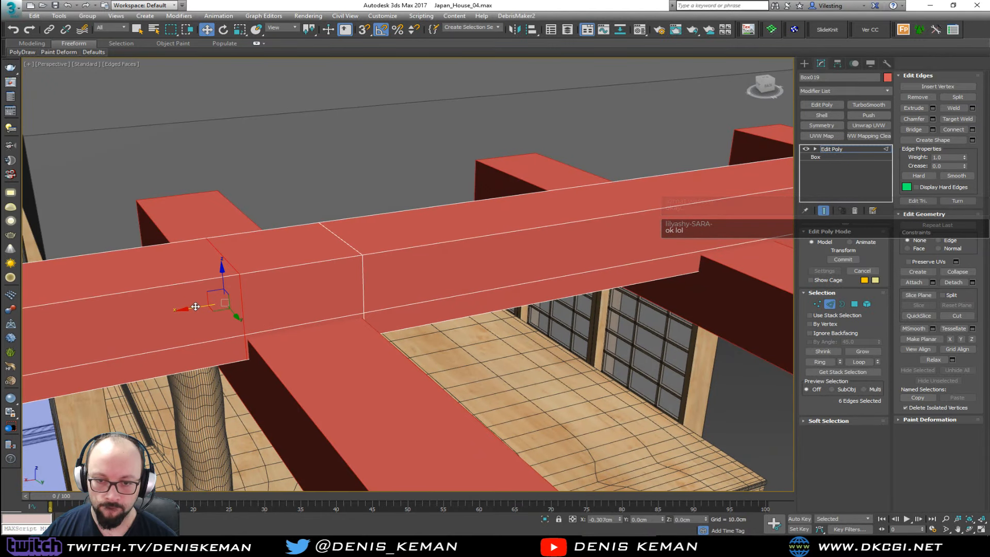
middle_click_drag(195, 307, 167, 269, "alt")
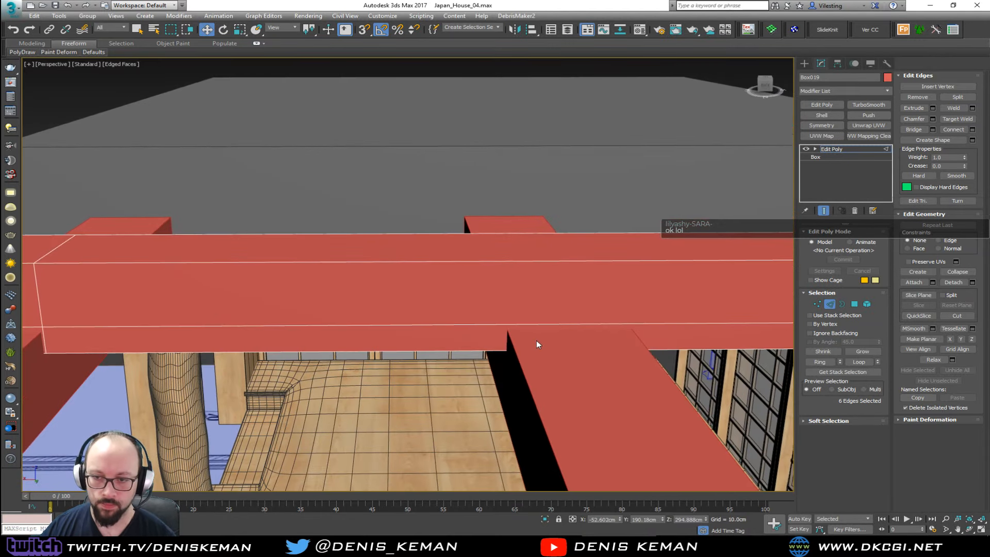
Insert edge loops on the long beam along both sides of the other two crossbeams.
left_click(506, 329)
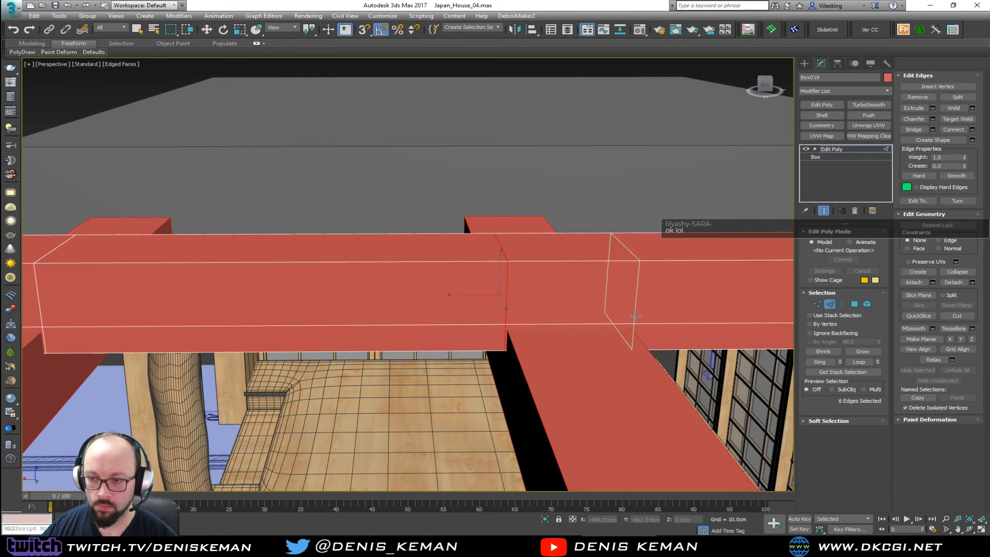
middle_click_drag(613, 317, 337, 332)
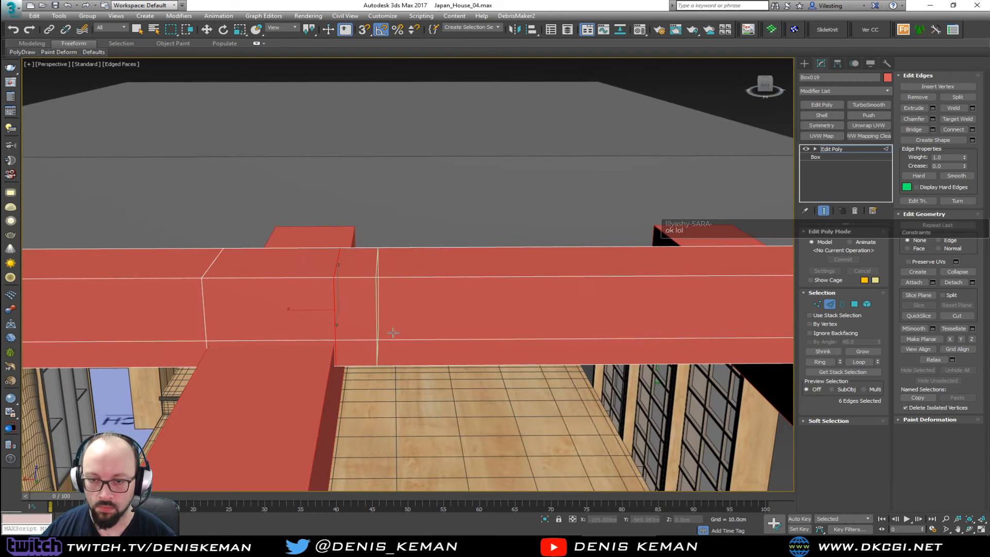
middle_click_drag(569, 329, 192, 351)
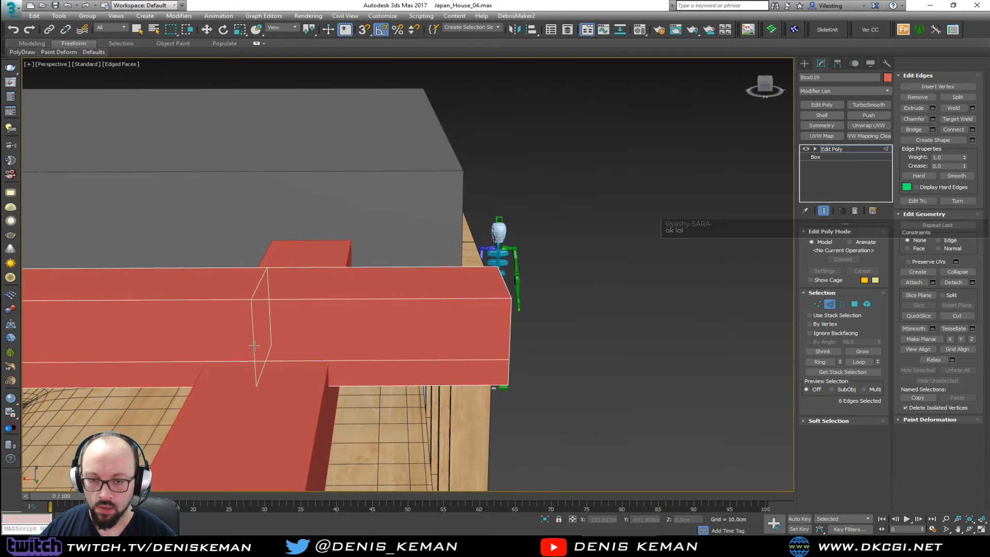
left_click(200, 354)
left_click(332, 355)
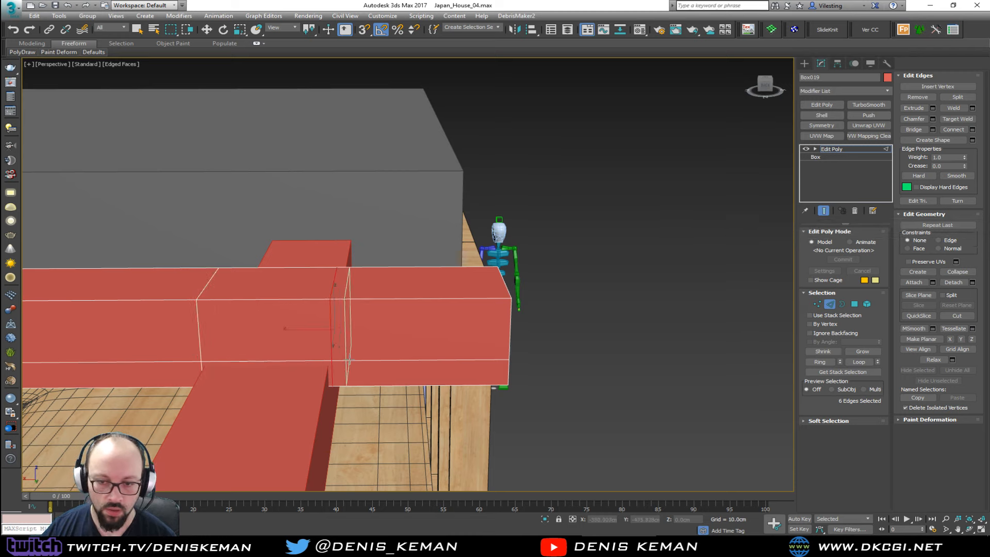
key("w")
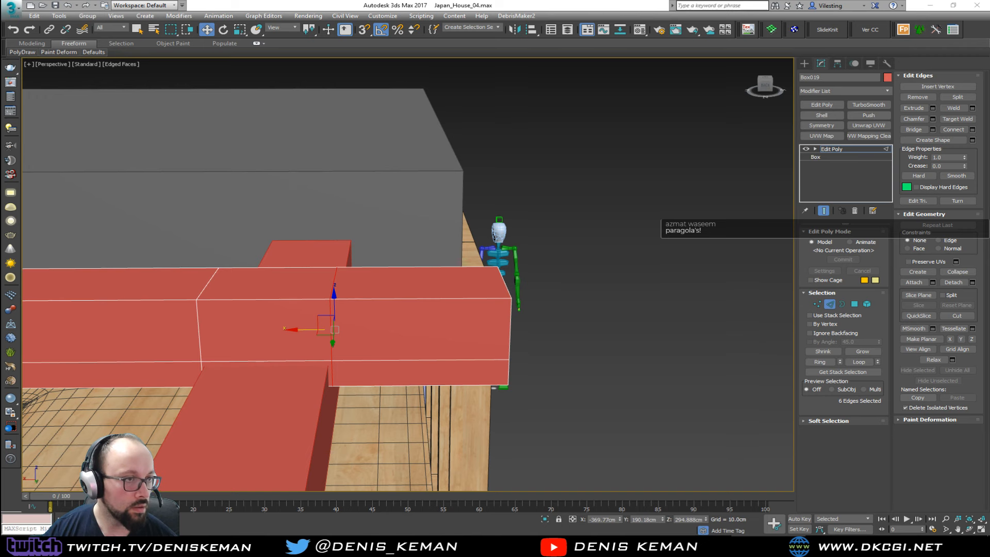
Switch to Discord, check the pergola picture in the streaming_related channel, and return to 3ds Max.
left_click_drag(0, 72, 743, 77)
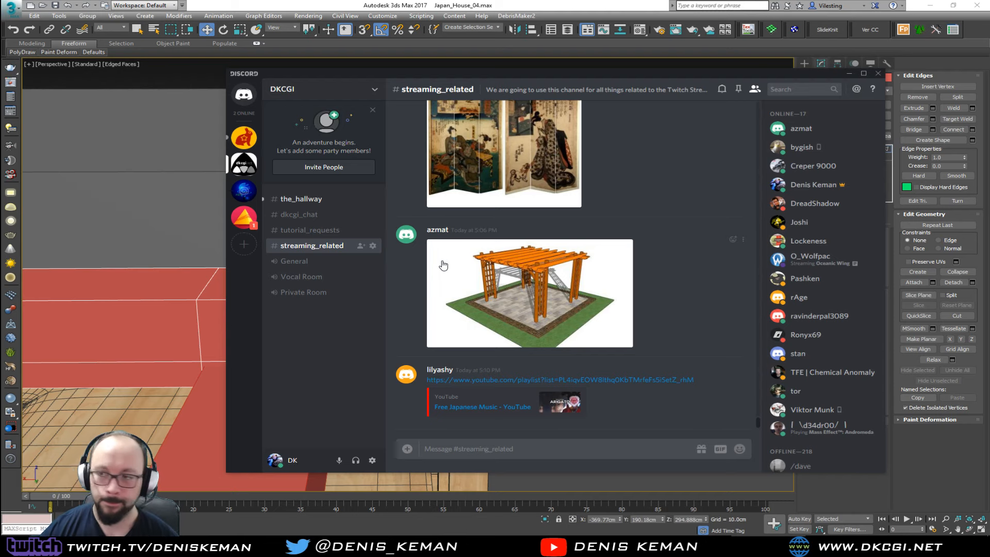
left_click(849, 74)
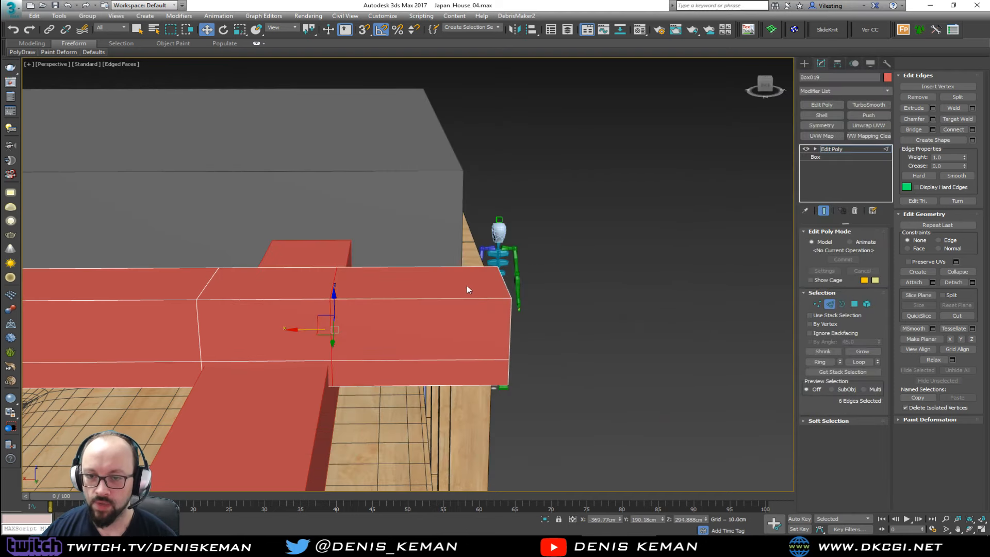
Isolate the long beam from the rest of the scene and enter polygon editing.
middle_click_drag(467, 286, 582, 244)
middle_click_drag(456, 271, 512, 289)
key("4")
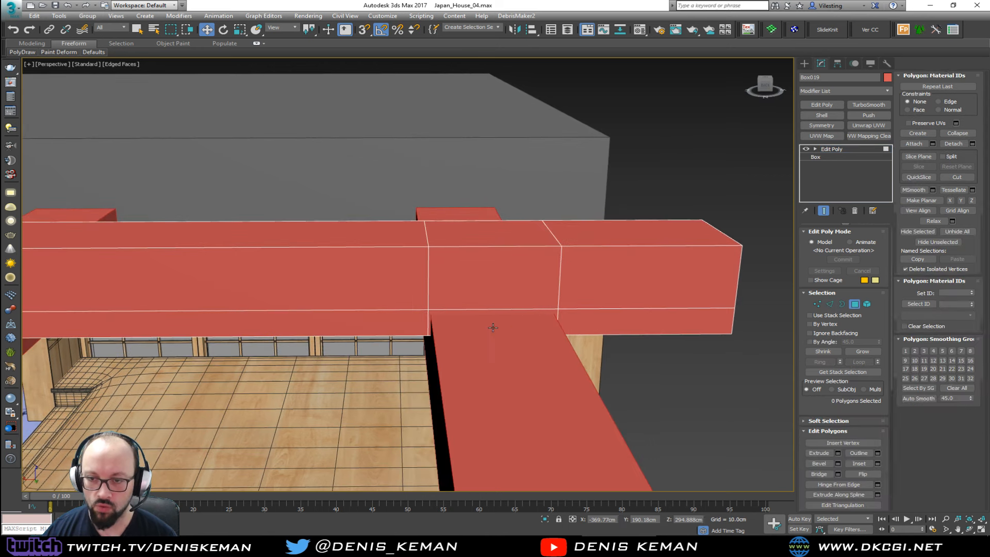
key("4")
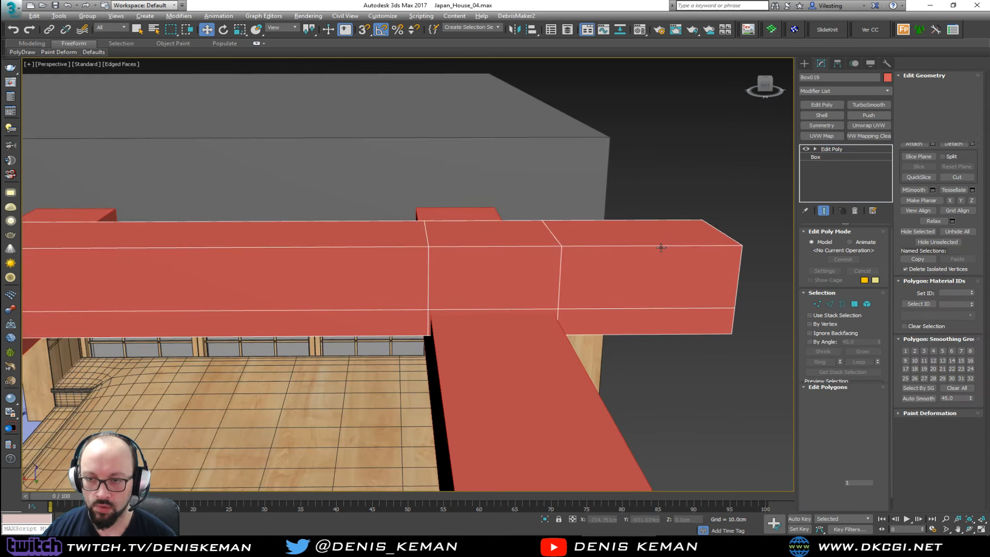
key("alt+q")
key("4")
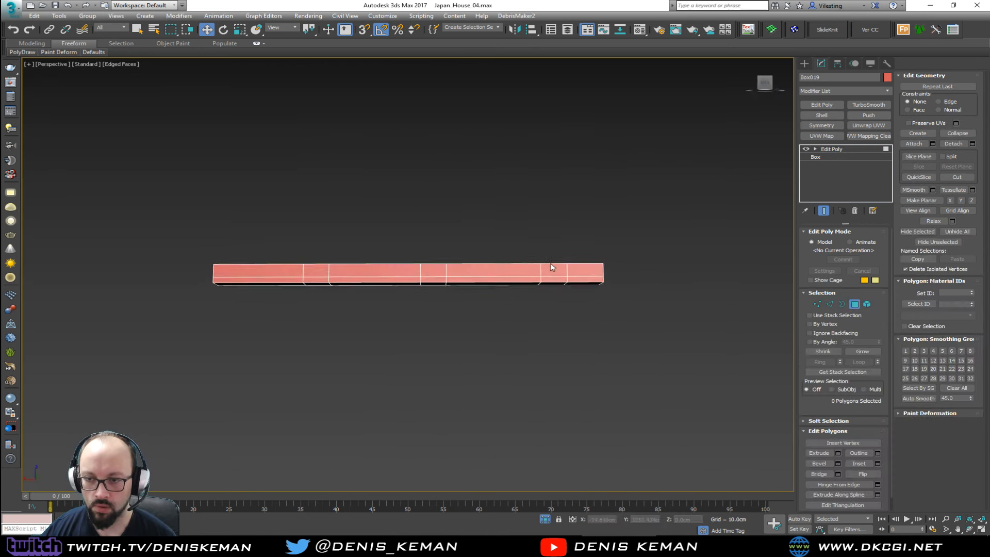
Delete the bottom faces and the lower strips of both side faces at the beam's three crossbeam intersections.
middle_click_drag(550, 266, 552, 256, "alt")
left_click(553, 271)
left_click(555, 265, "ctrl")
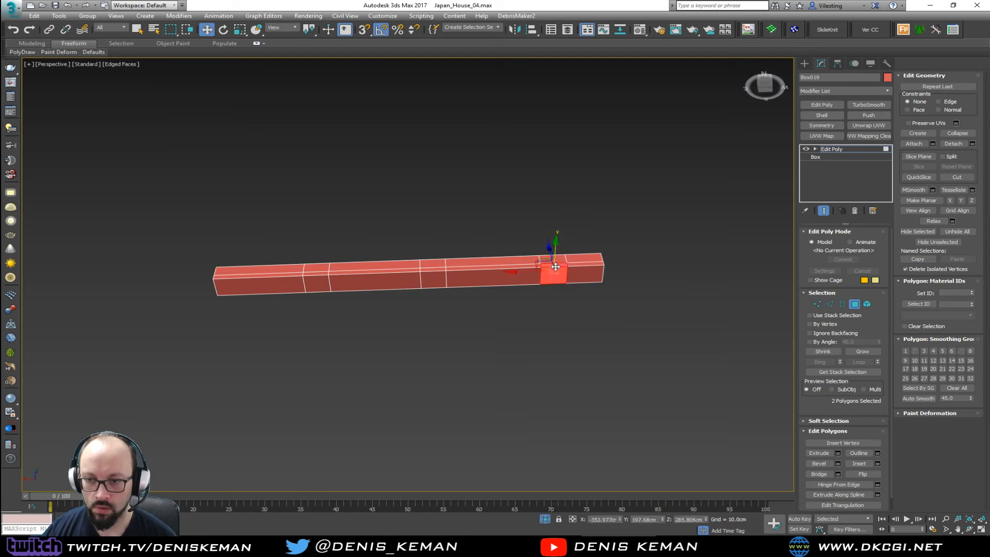
left_click(427, 269, "ctrl")
left_click(426, 277, "ctrl")
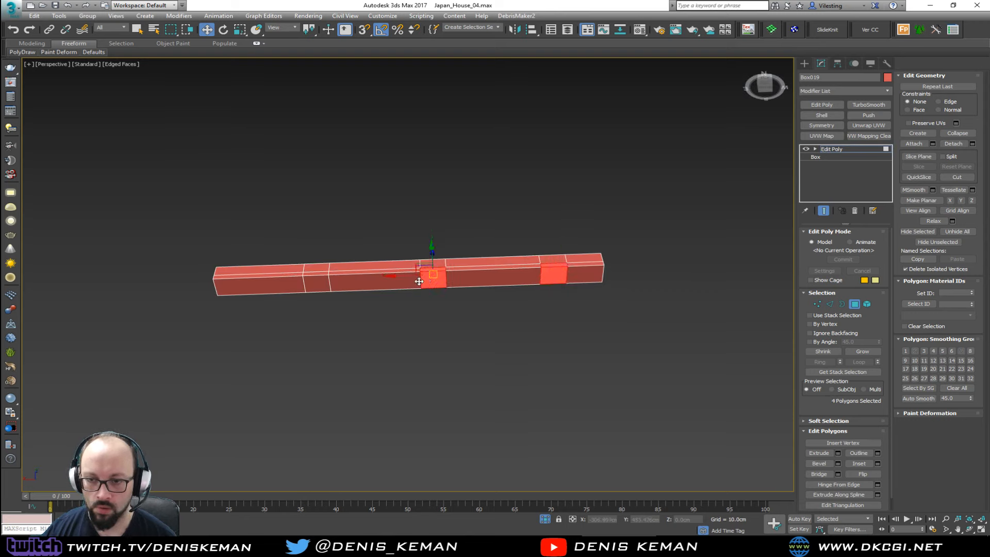
left_click(316, 273, "ctrl")
left_click(316, 278, "ctrl")
middle_click_drag(449, 281, 494, 307, "alt")
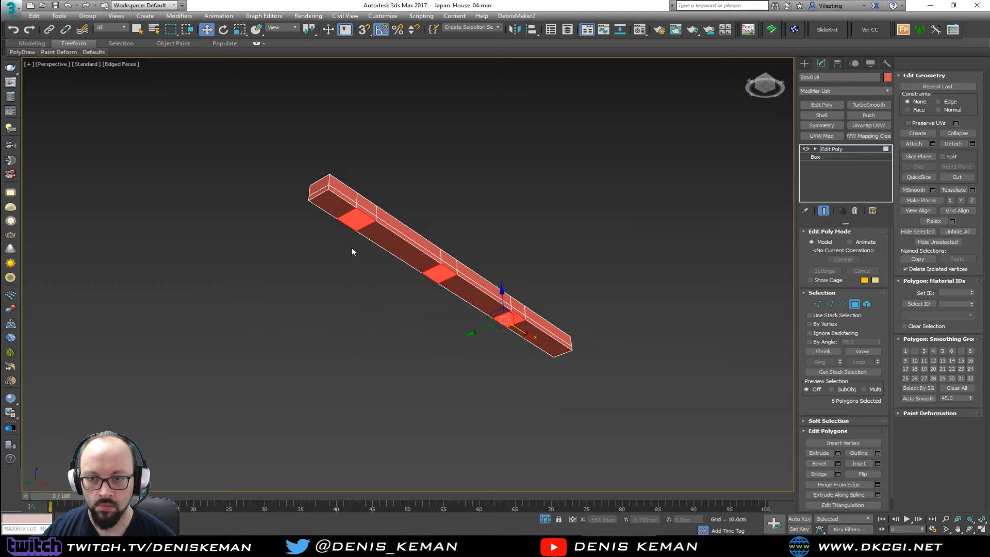
left_click(369, 215, "ctrl")
left_click(449, 269, "ctrl")
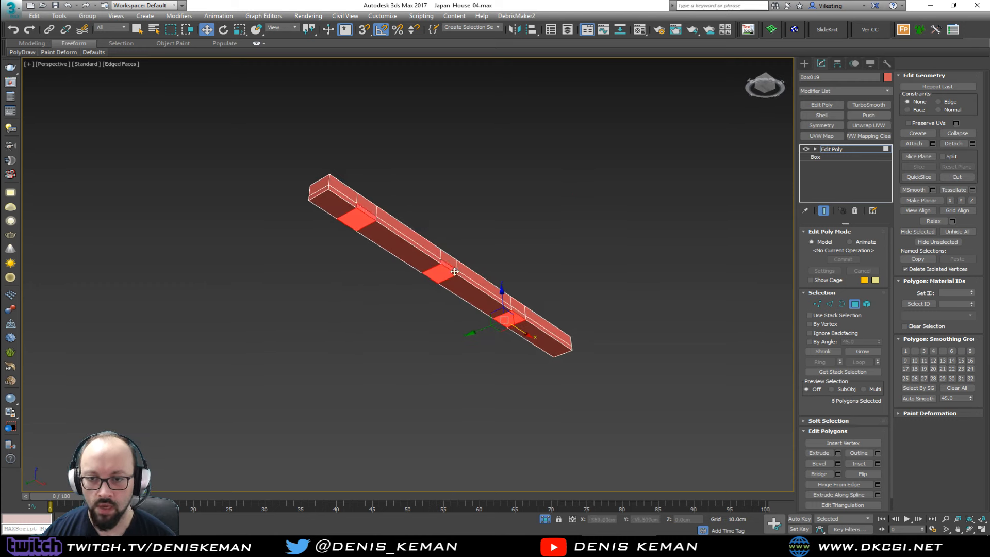
left_click(518, 312, "ctrl")
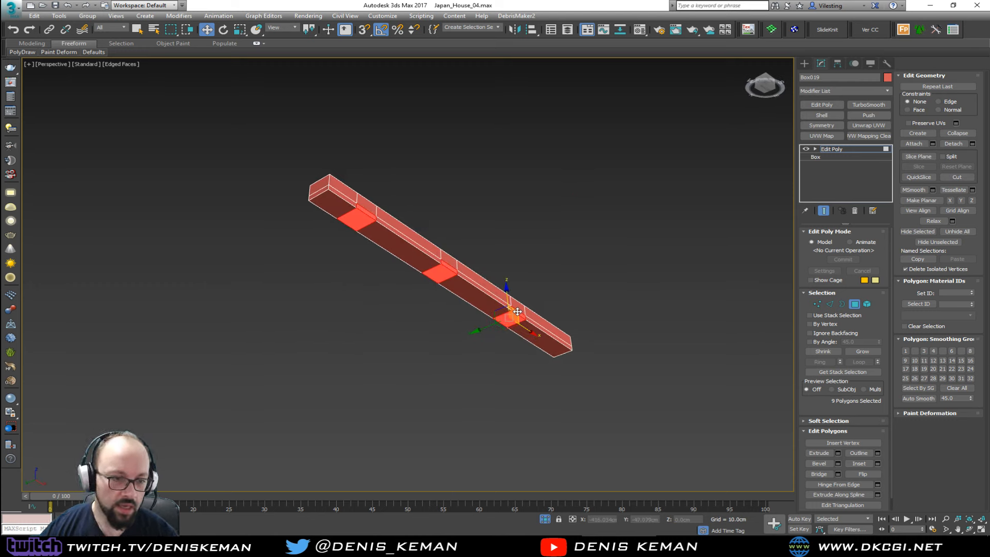
key("Delete")
scroll(458, 277, "up", 5)
key("3")
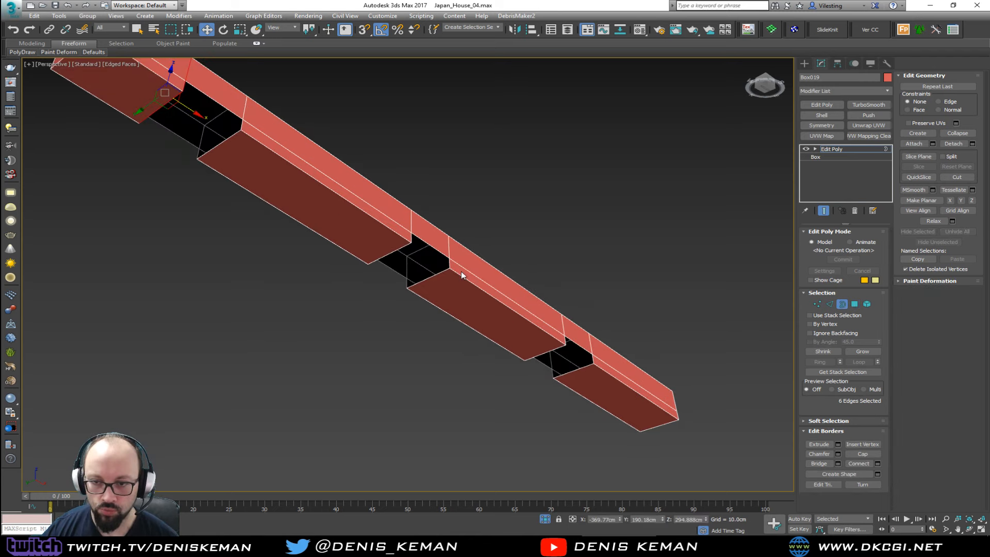
left_click(438, 252)
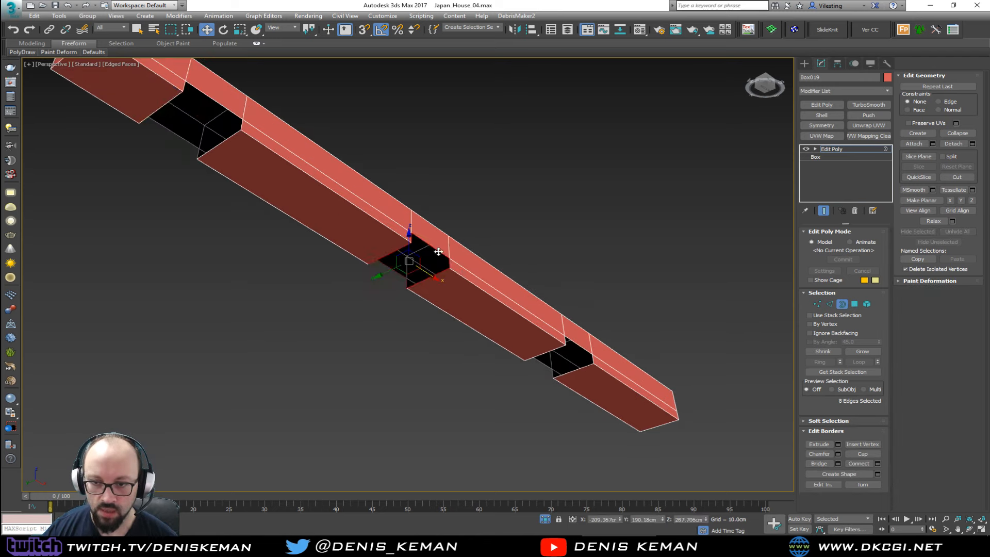
key("2")
left_click(398, 272, "ctrl")
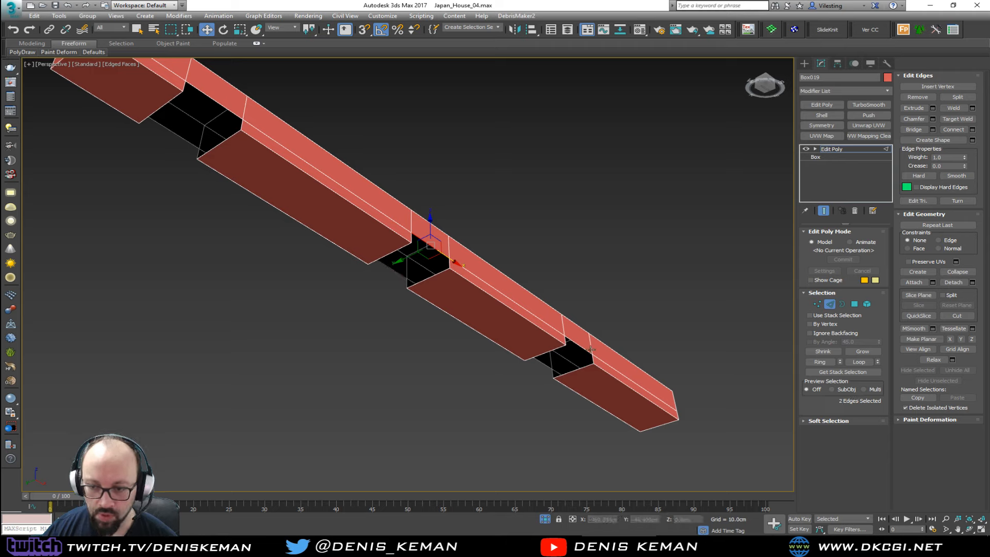
left_click(581, 349, "ctrl")
left_click(546, 367, "ctrl")
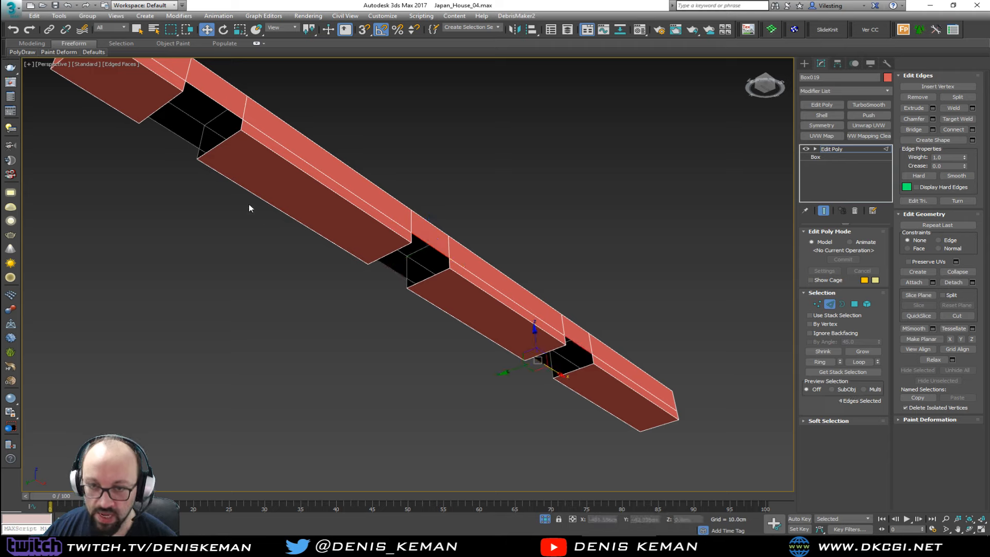
left_click(182, 139, "ctrl")
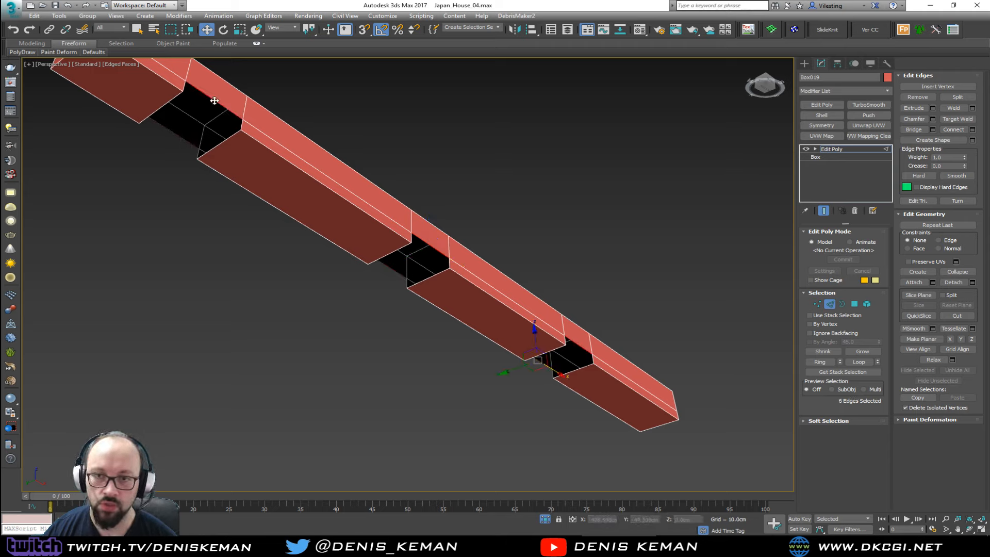
left_click(210, 101, "ctrl")
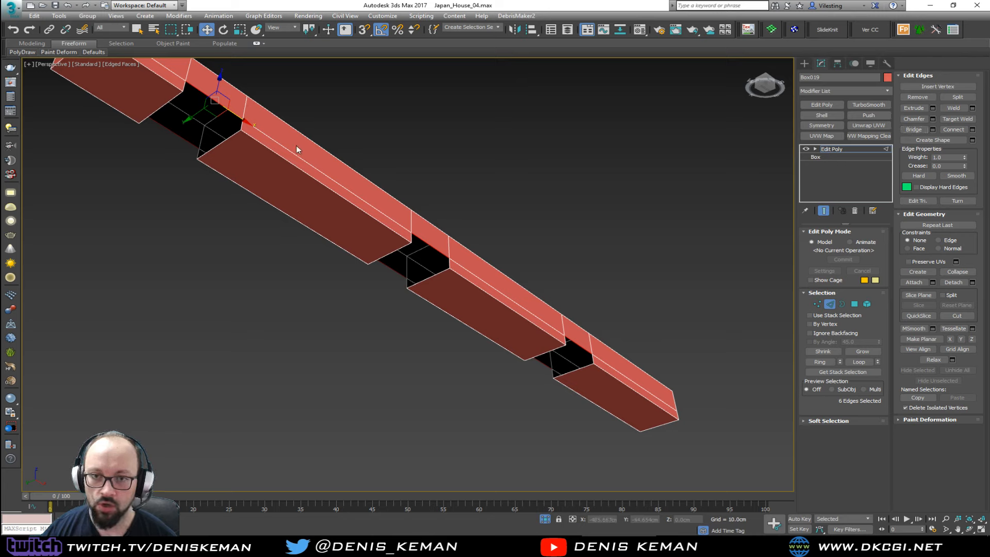
Bridge the opposite upper edges of each of the beam's three notches to close their recessed faces.
middle_click_drag(276, 166, 618, 153, "alt")
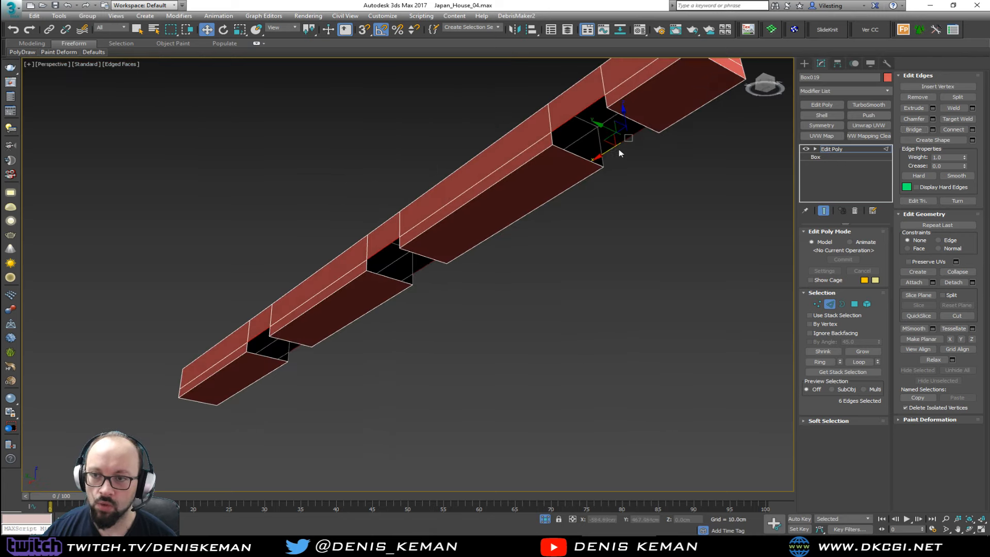
left_click(578, 120)
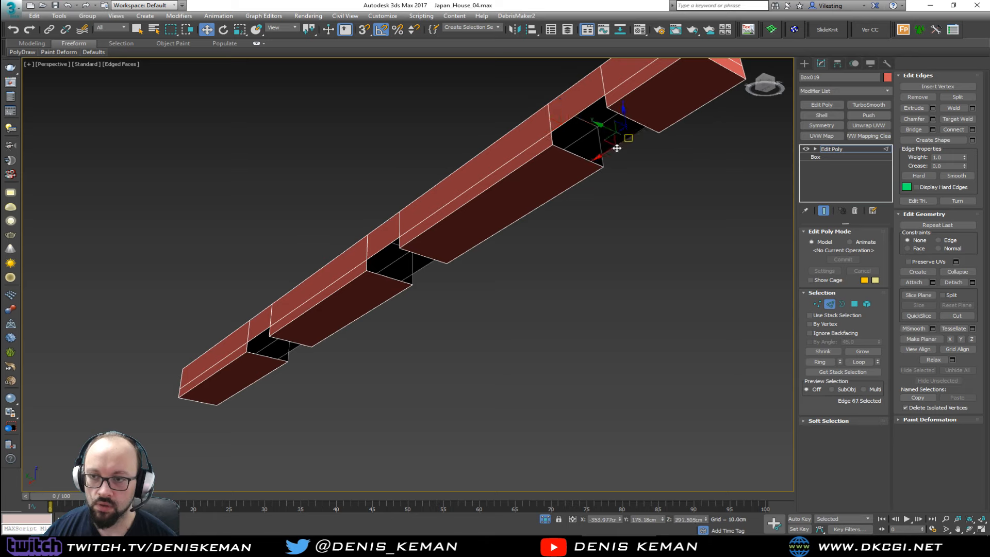
left_click(578, 120, "ctrl")
left_click(913, 129)
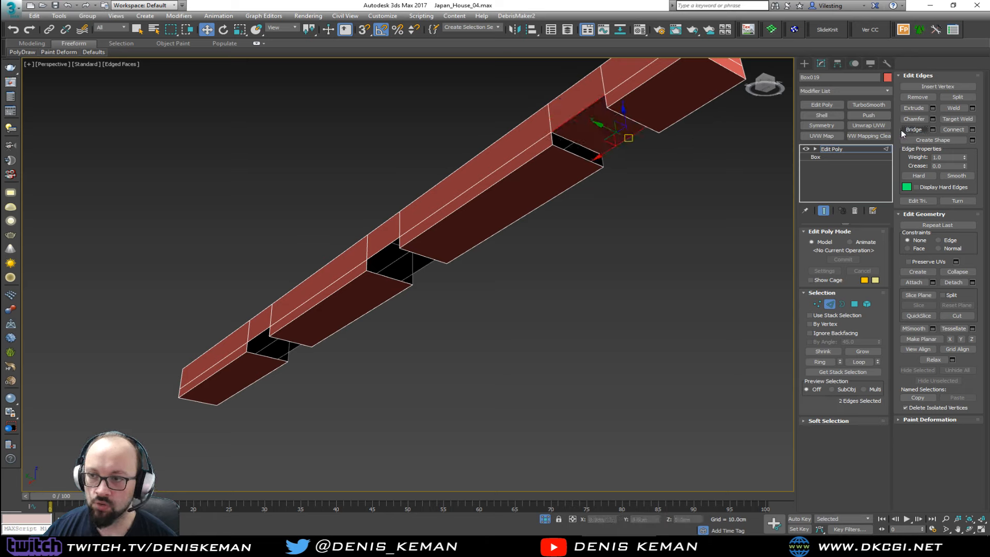
left_click(393, 243)
left_click(415, 267, "ctrl")
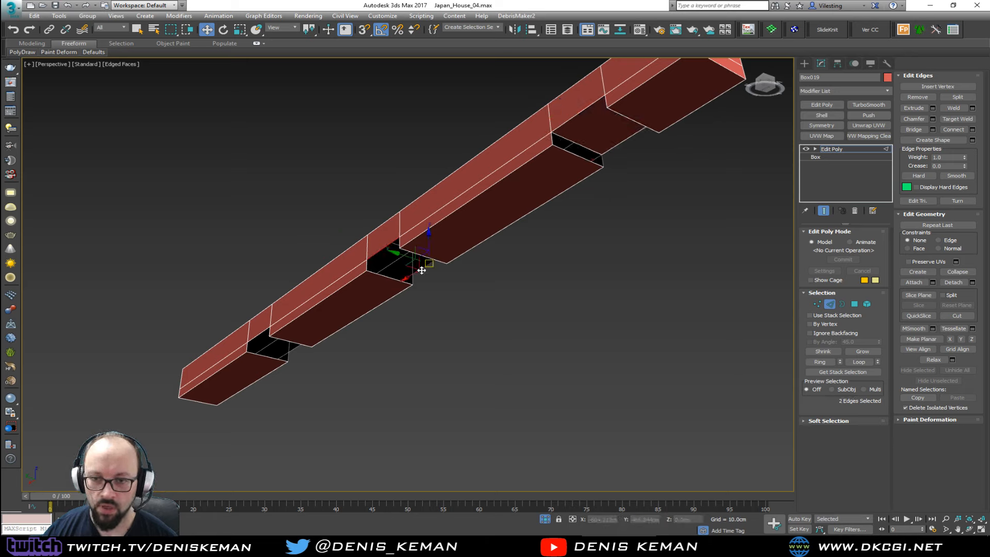
left_click(927, 132)
left_click(260, 337)
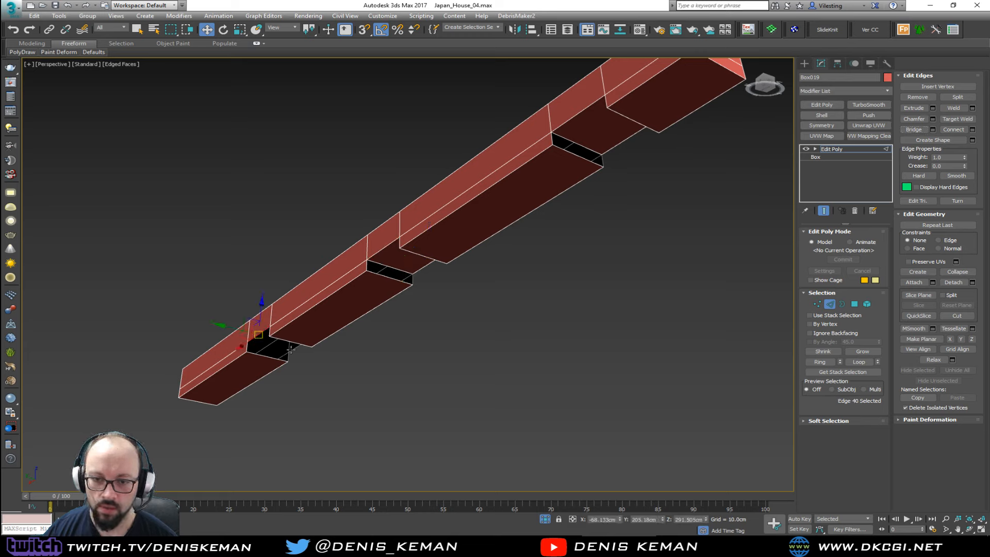
left_click(291, 349, "ctrl")
left_click(915, 129)
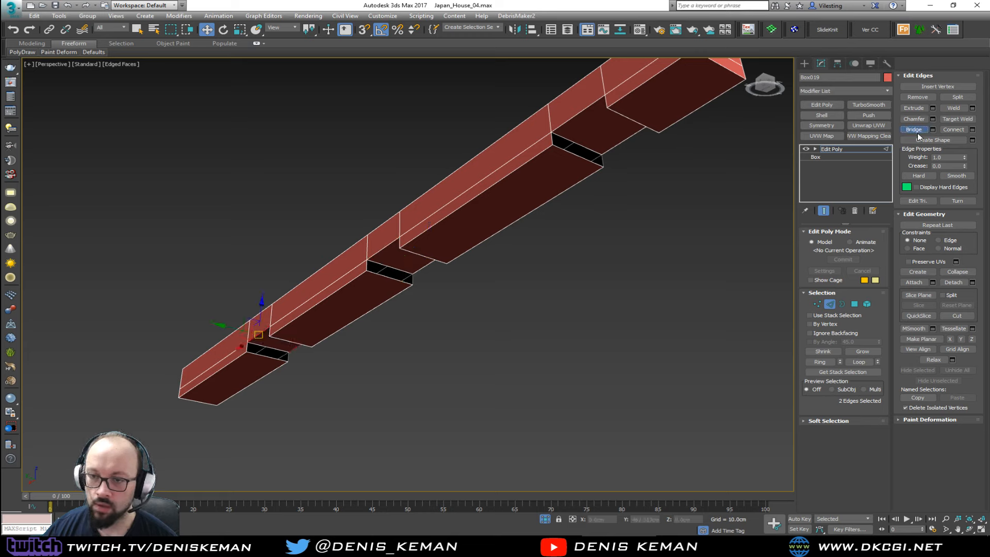
Cap all remaining open borders at the sides of the three notches and leave border editing.
left_click(617, 289)
key("3")
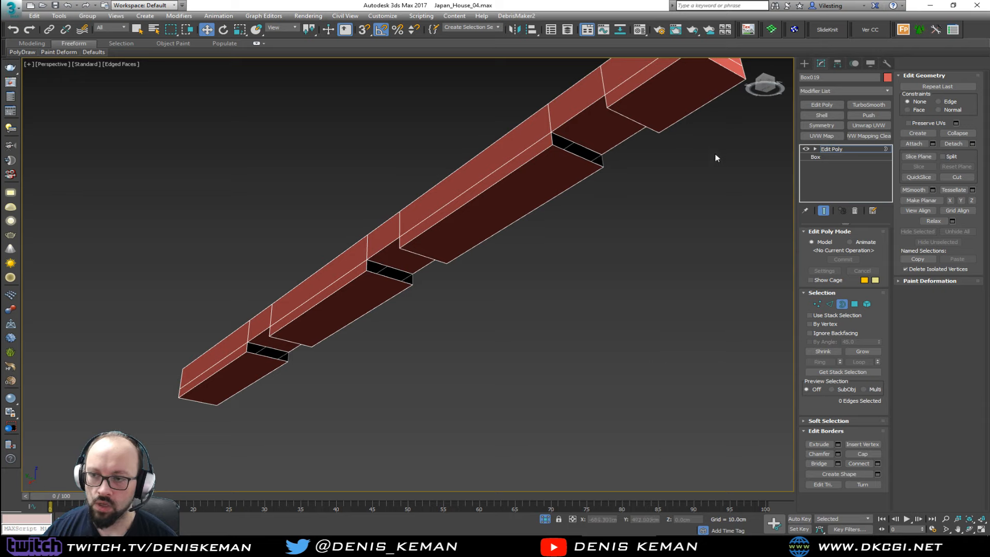
left_click_drag(709, 103, 205, 449)
left_click(863, 453)
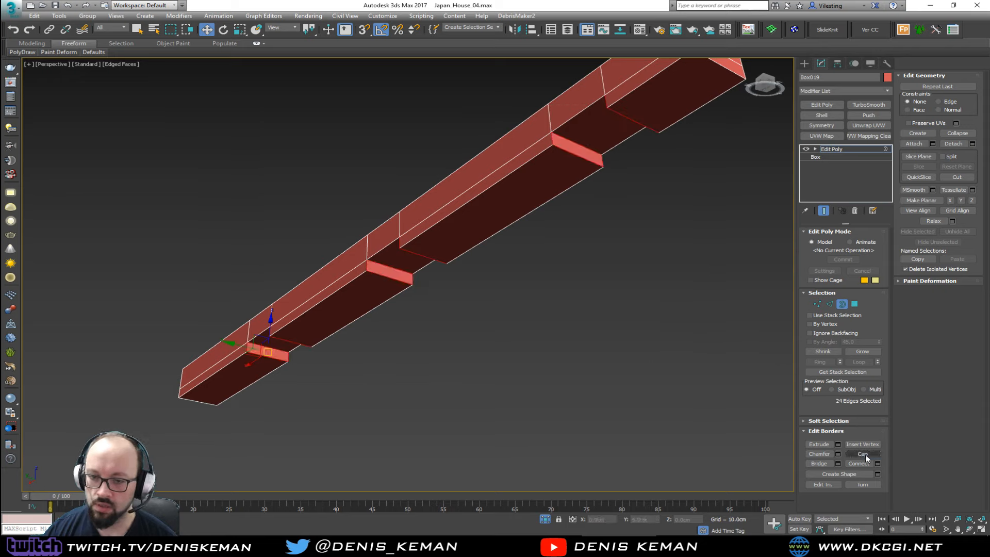
left_click(538, 366)
left_click(841, 304)
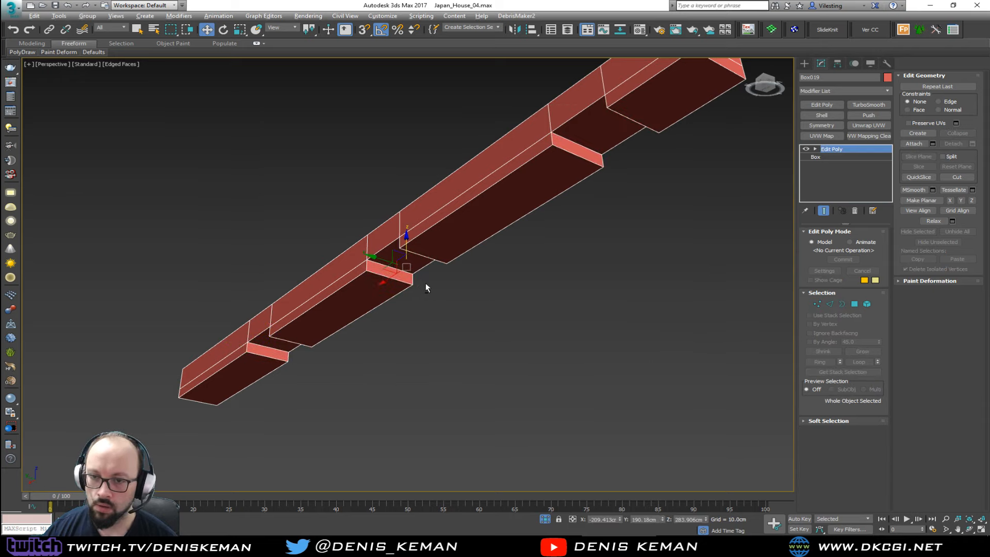
Add a Chamfer modifier to the notched long beam.
middle_click_drag(425, 283, 465, 279, "alt")
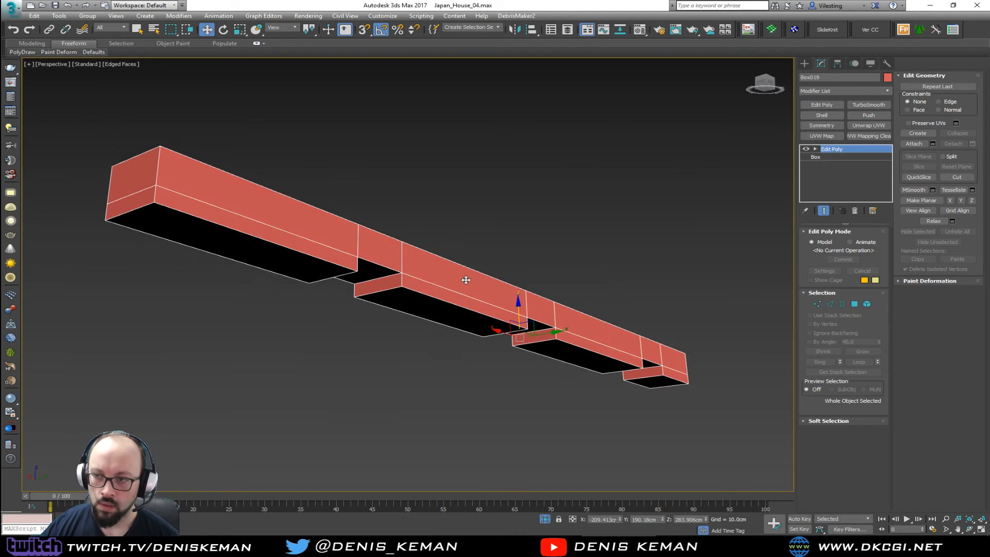
left_click(815, 90)
key("c")
key("c")
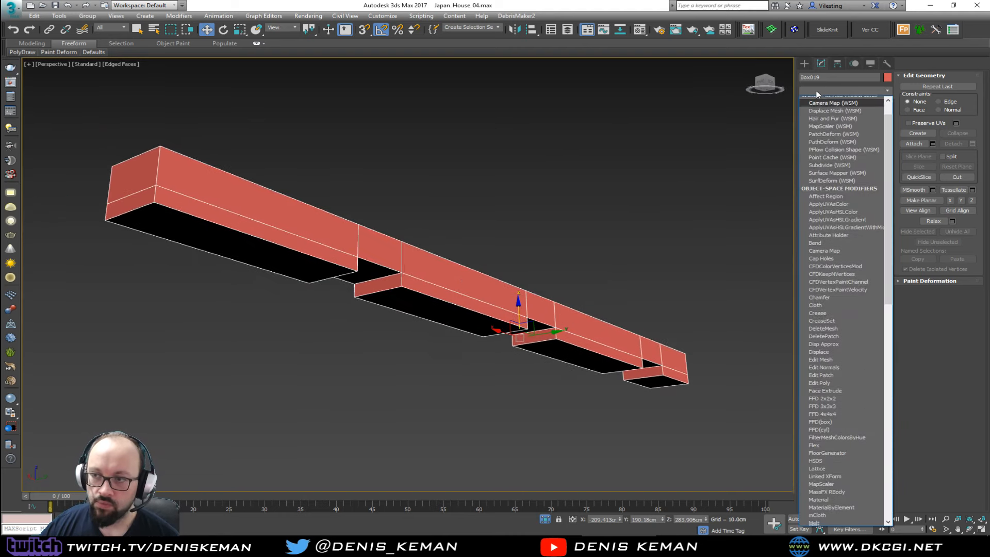
left_click(815, 147)
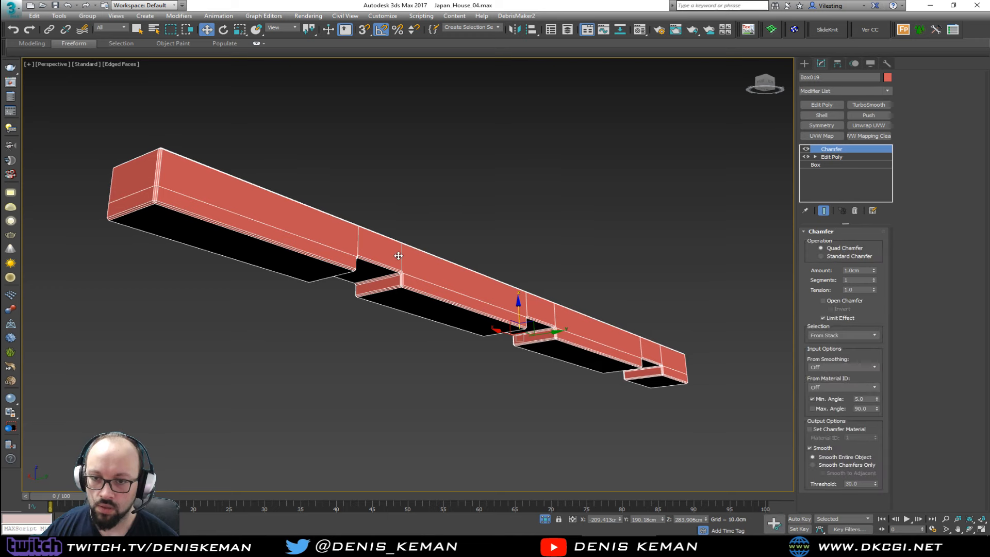
Switch the long beam's chamfer to Standard Chamfer and set its amount to 0.5 cm.
scroll(662, 301, "up", 2)
middle_click_drag(662, 302, 641, 287, "alt")
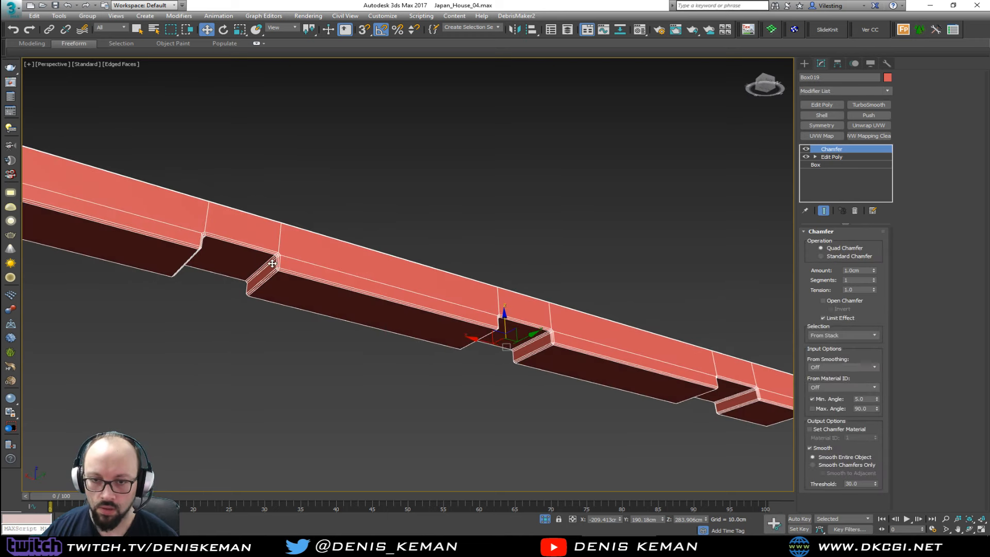
scroll(271, 263, "up", 5)
key("F4")
middle_click_drag(292, 263, 454, 281)
key("F4")
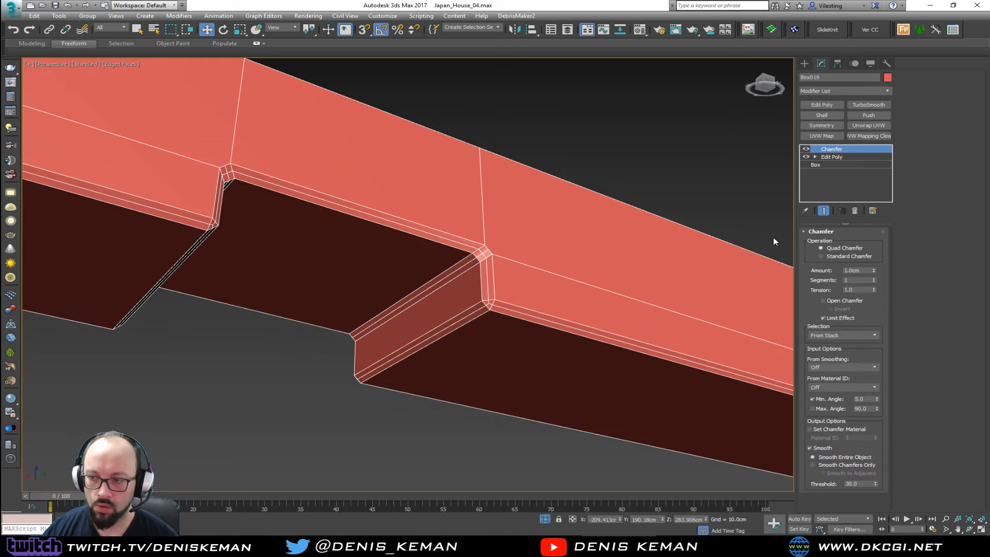
left_click(829, 256)
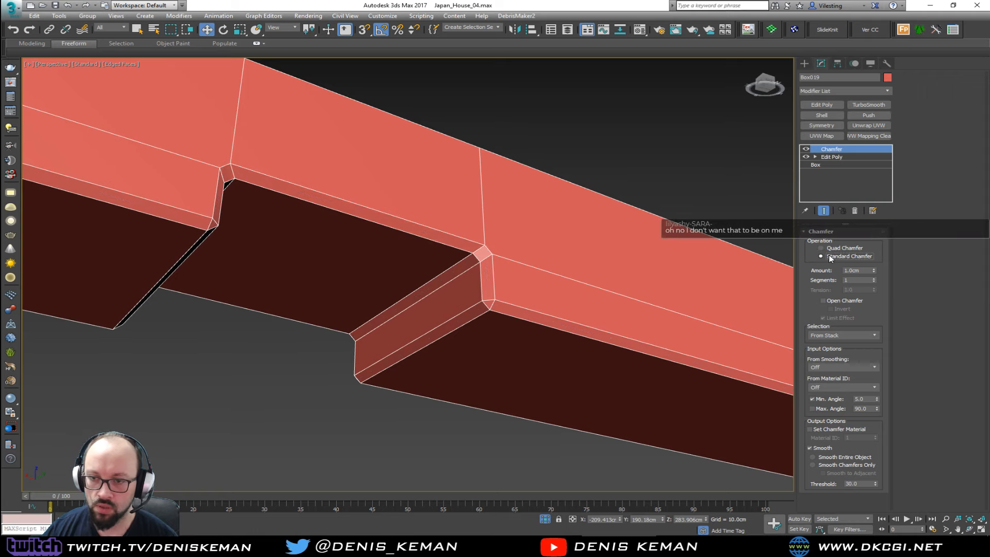
double_click(858, 270)
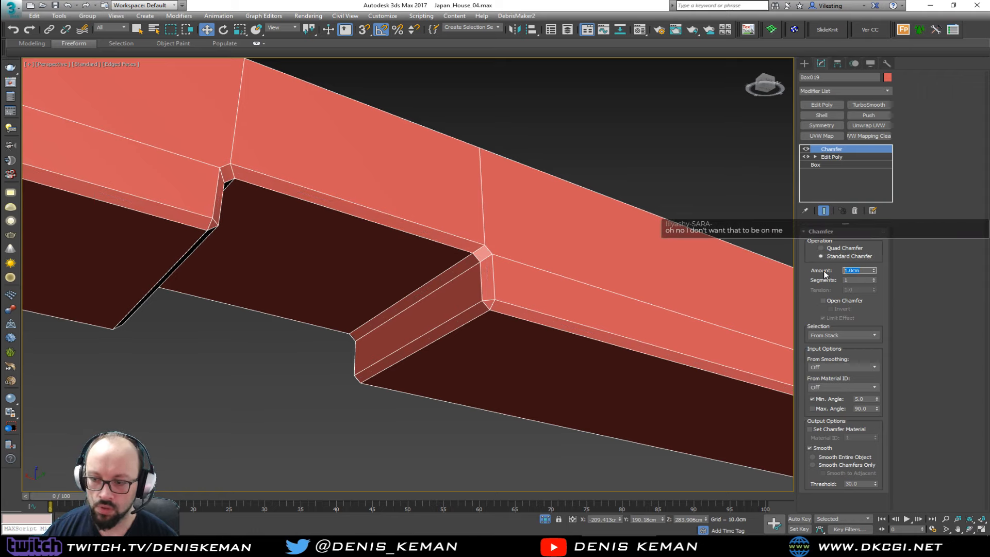
type("0.5")
key("Return")
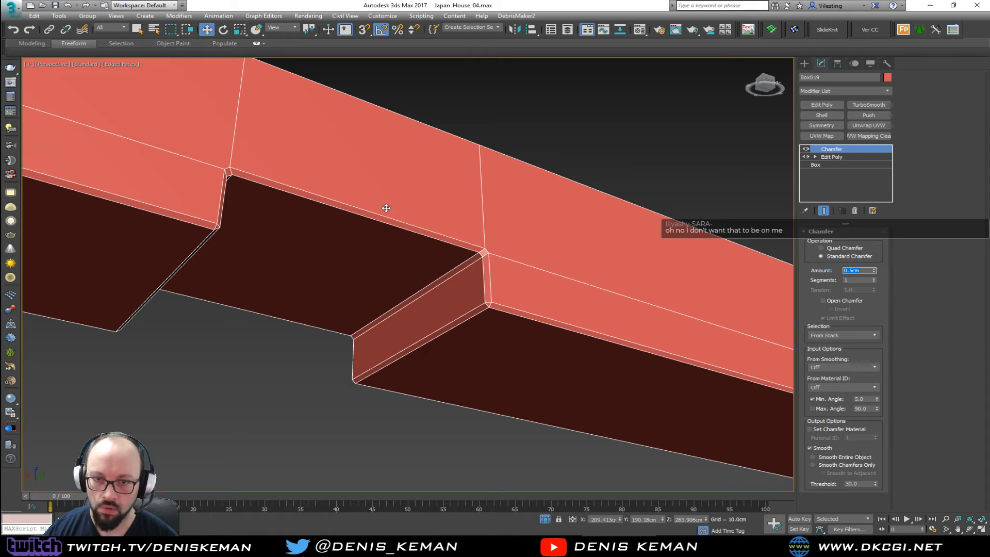
End the beam's isolation and check with edged faces off how its notches fit over the crossbeams.
mouse_move(385, 208)
middle_mouse_down()
mouse_move(420, 229)
mouse_move(533, 226)
middle_mouse_up()
key("F4")
scroll(533, 224, "down", 3)
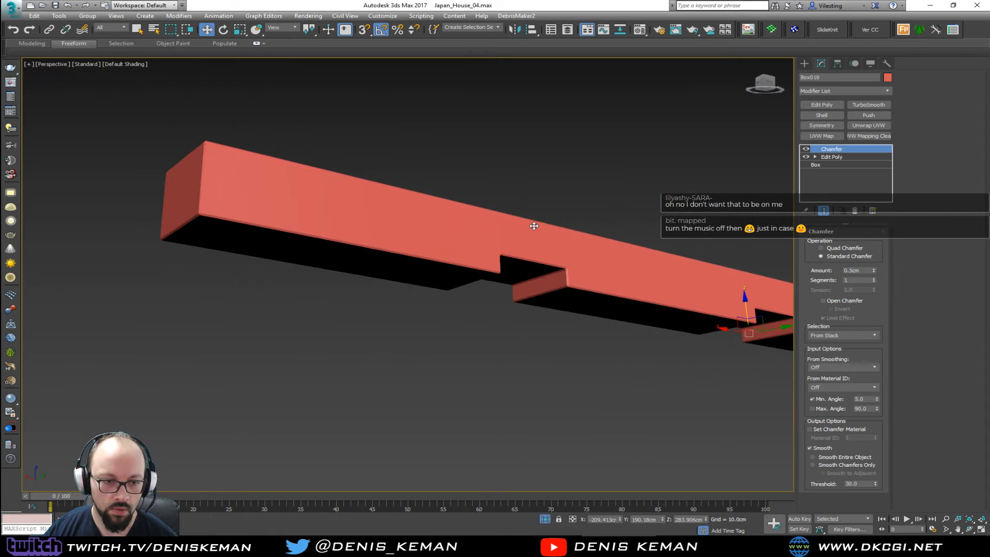
scroll(475, 205, "down", 4)
middle_click_drag(478, 202, 615, 319)
scroll(455, 234, "down", 4)
right_click(460, 202)
left_click(494, 131)
scroll(507, 216, "up", 3)
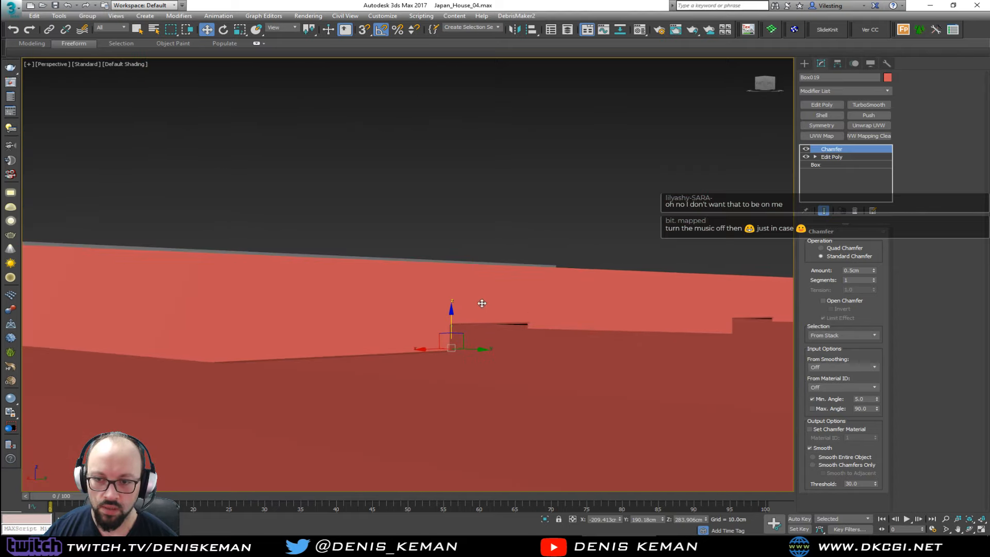
middle_click_drag(482, 302, 418, 302, "alt")
middle_click_drag(323, 260, 461, 267, "alt")
scroll(349, 302, "down", 2)
scroll(308, 290, "down", 3)
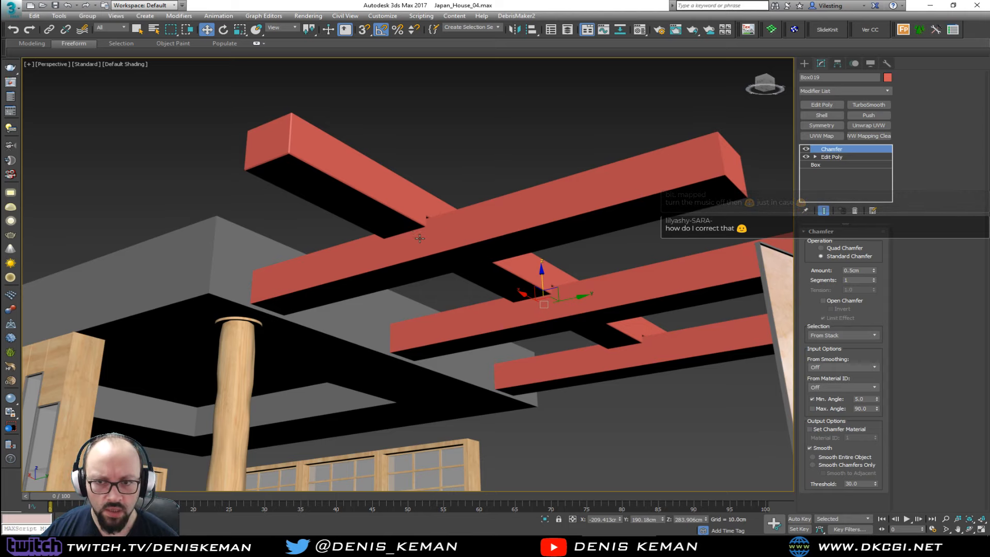
Turn edged faces back on, and add Edit Poly and Chamfer modifiers to the front crossbeam.
middle_click_drag(420, 233, 424, 238, "alt")
left_click(446, 256)
key("F4")
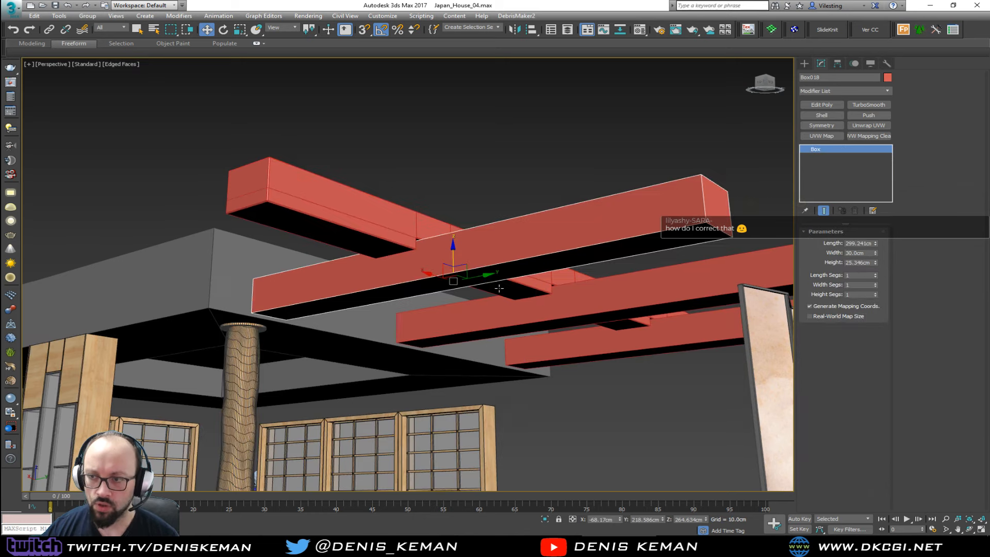
middle_click_drag(509, 289, 435, 295)
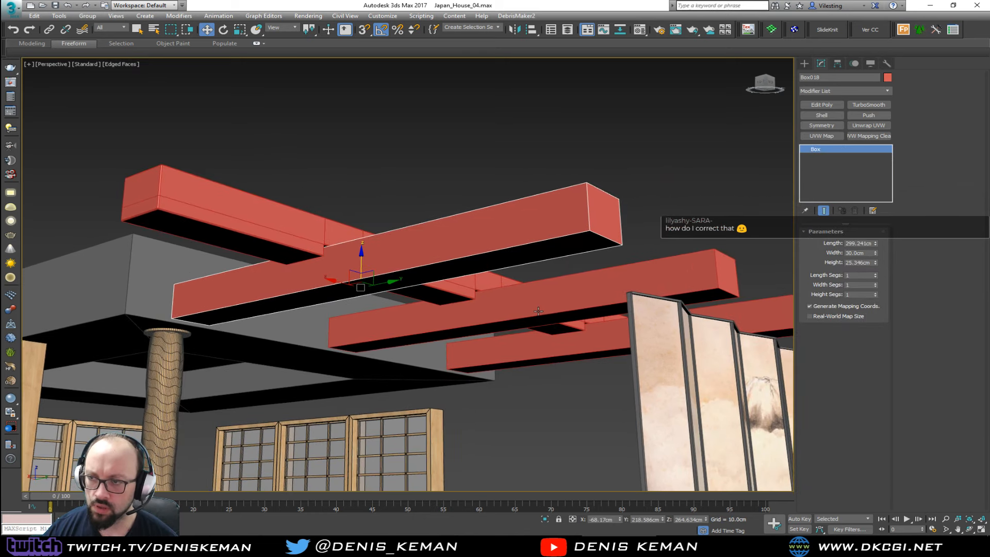
middle_click_drag(538, 311, 577, 299, "alt")
left_click(839, 105)
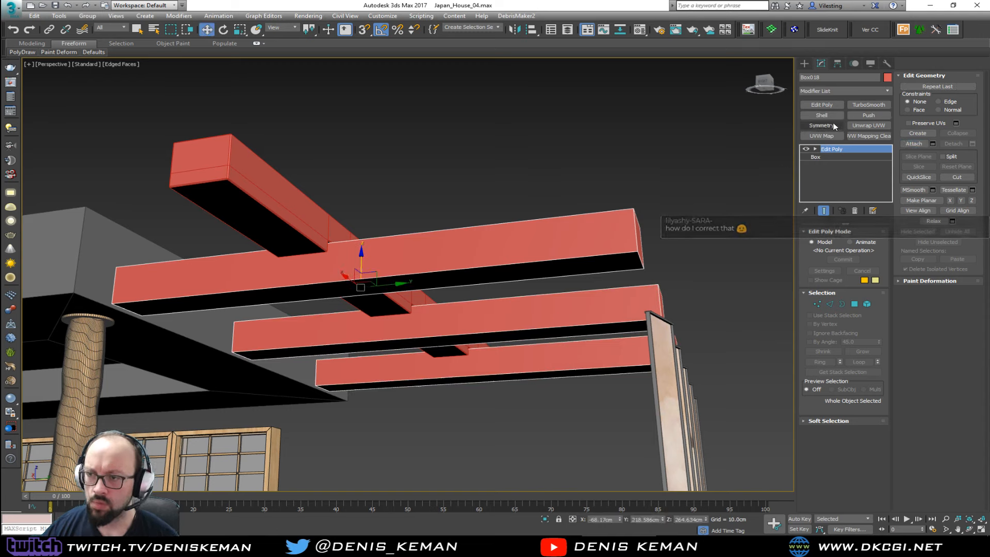
left_click(826, 91)
key("c")
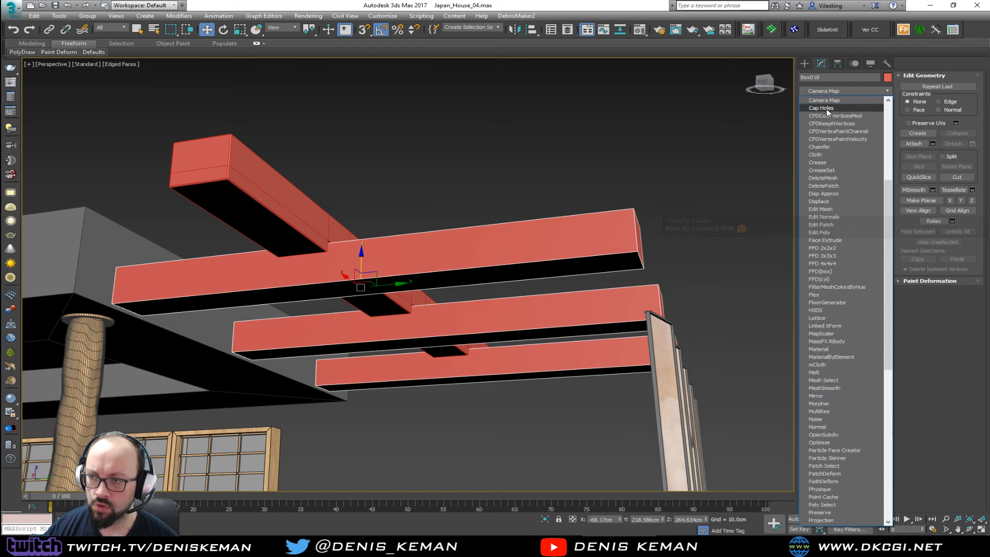
left_click(832, 146)
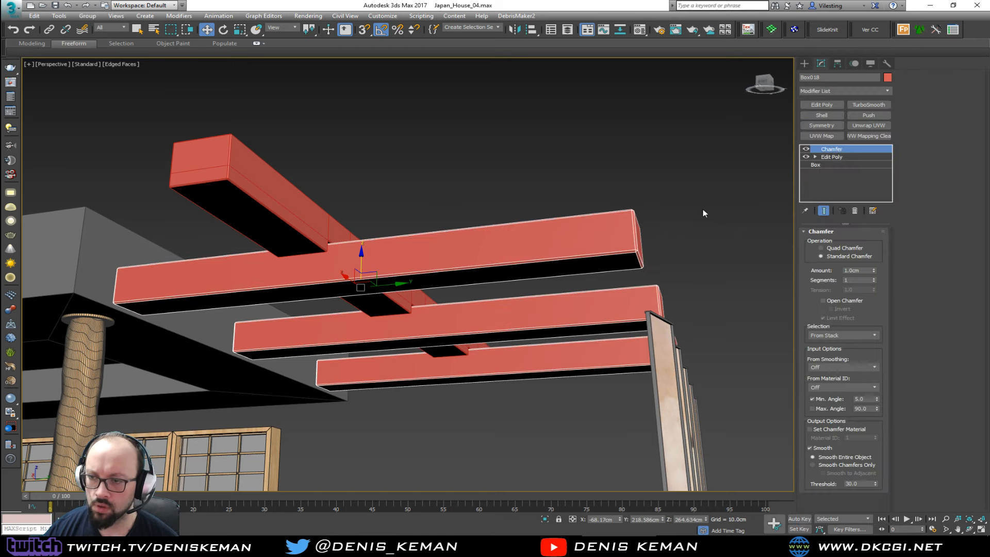
Check the long beam's chamfer settings and set the crossbeams' chamfer amount to 0.5 cm to match.
middle_click_drag(705, 212, 648, 244, "alt")
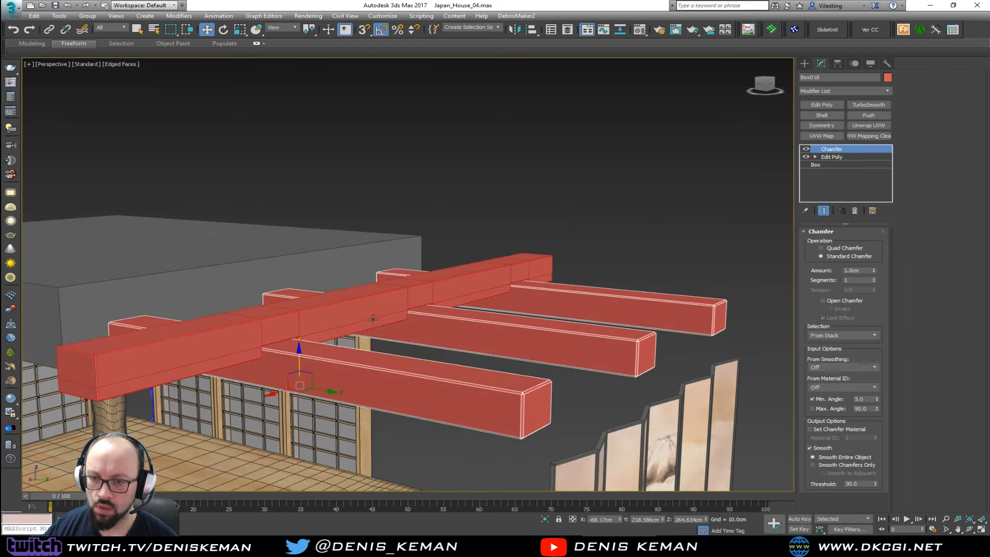
left_click(356, 325)
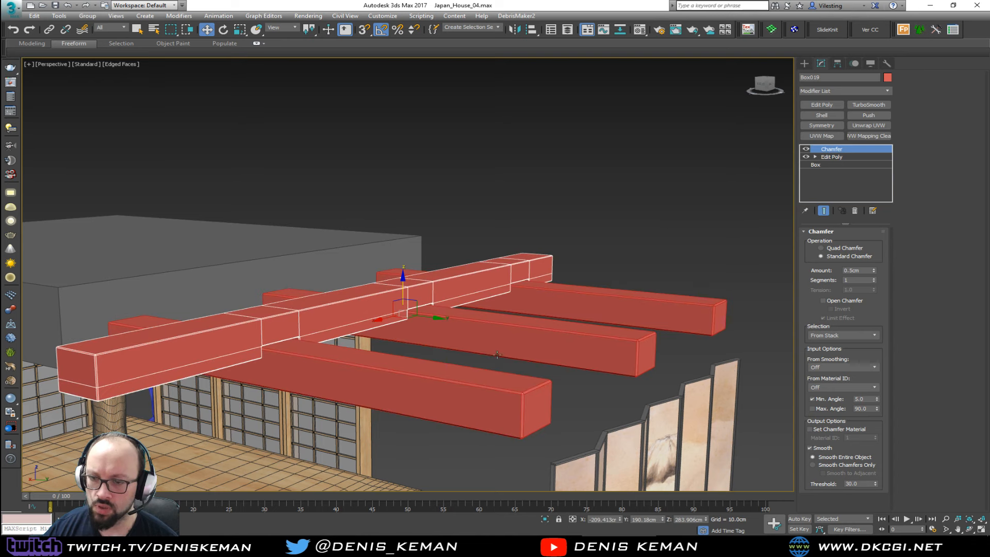
left_click(430, 405)
double_click(865, 270)
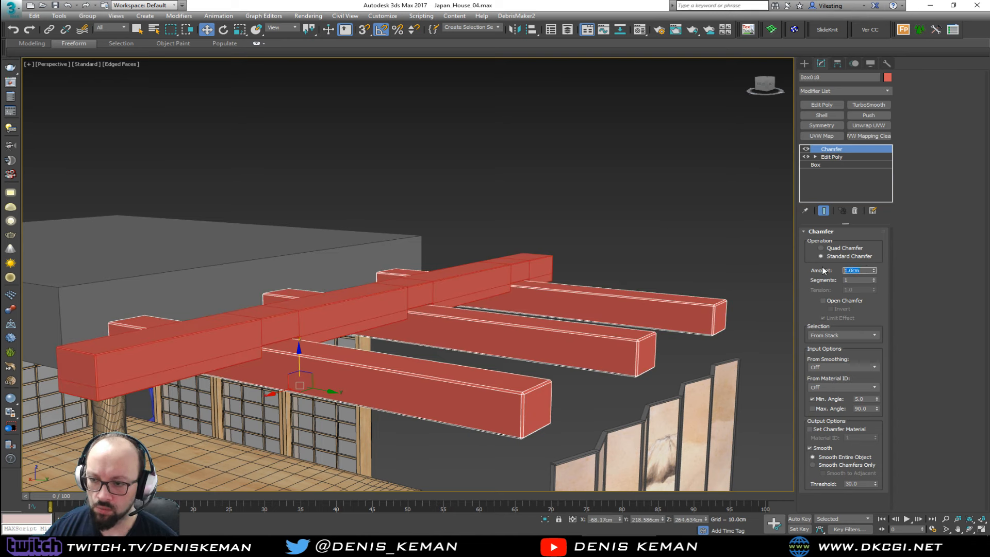
key("Return")
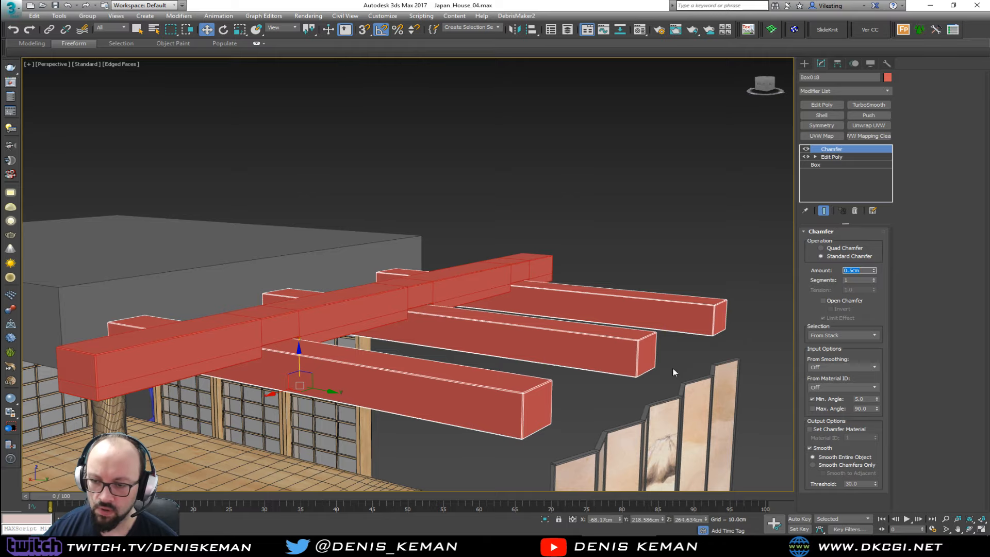
Select the long beam together with the crossbeams and change their object color to grey.
left_click(618, 404)
mouse_move(433, 348)
middle_mouse_down()
mouse_move(490, 307)
mouse_move(510, 265)
mouse_move(503, 272)
mouse_move(462, 221)
mouse_move(446, 185)
mouse_move(446, 228)
middle_mouse_up()
key("F4")
scroll(448, 200, "up", 4)
key("F4")
left_click(417, 219)
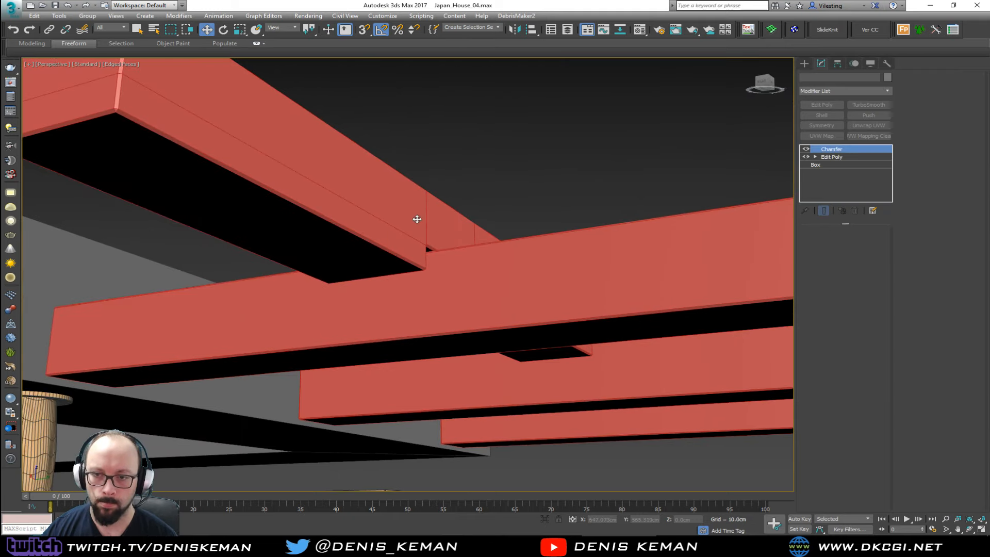
left_click(467, 280, "ctrl")
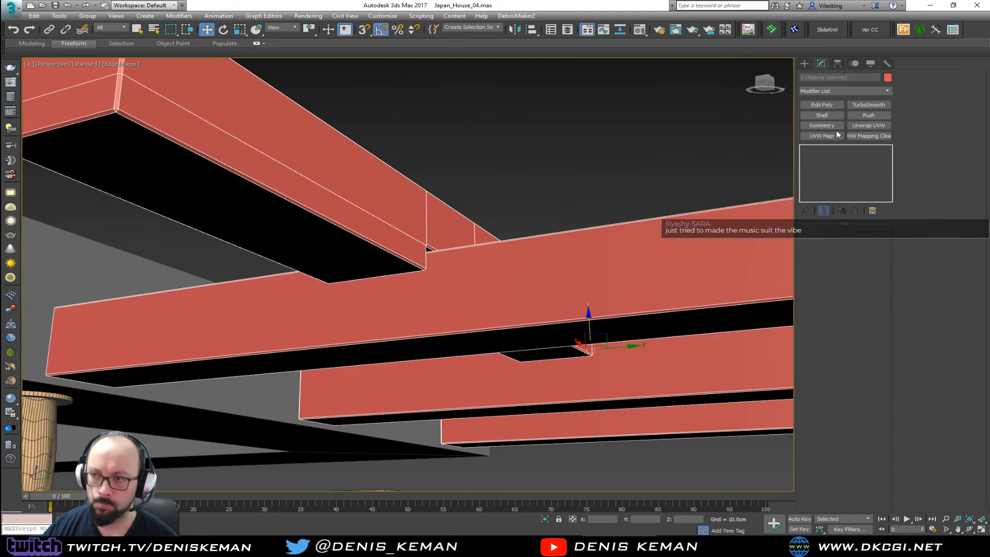
left_click(887, 78)
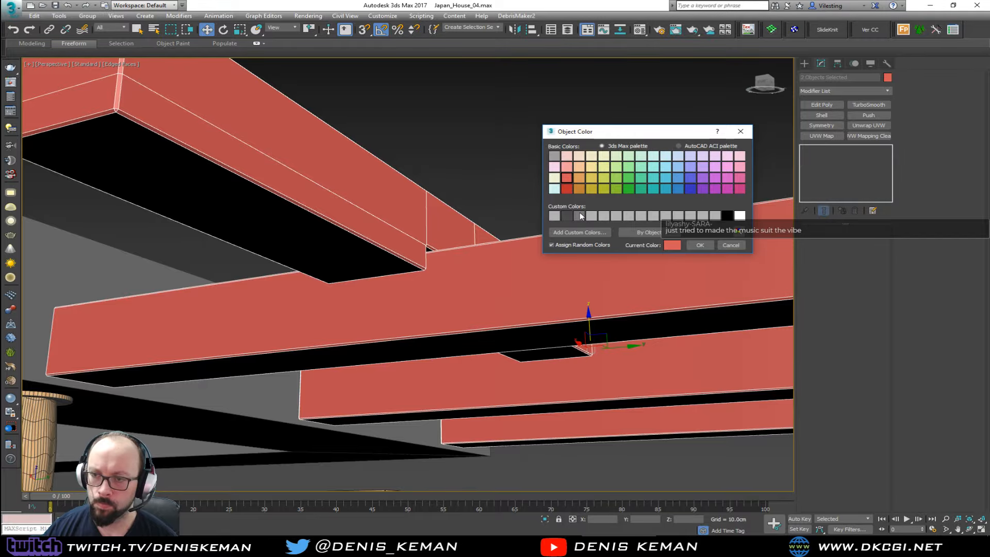
left_click(698, 245)
left_click(593, 153)
With edged faces off, end the isolation and unhide all objects of the house.
key("F4")
middle_click_drag(580, 212, 374, 227)
scroll(542, 215, "down", 4)
scroll(541, 215, "down", 5)
right_click(511, 242)
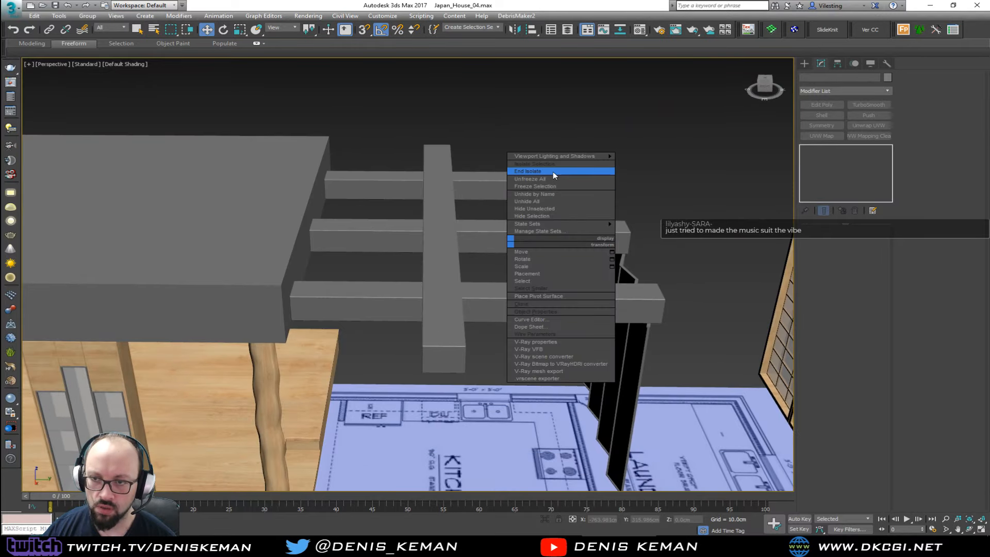
left_click(531, 171)
right_click(325, 264)
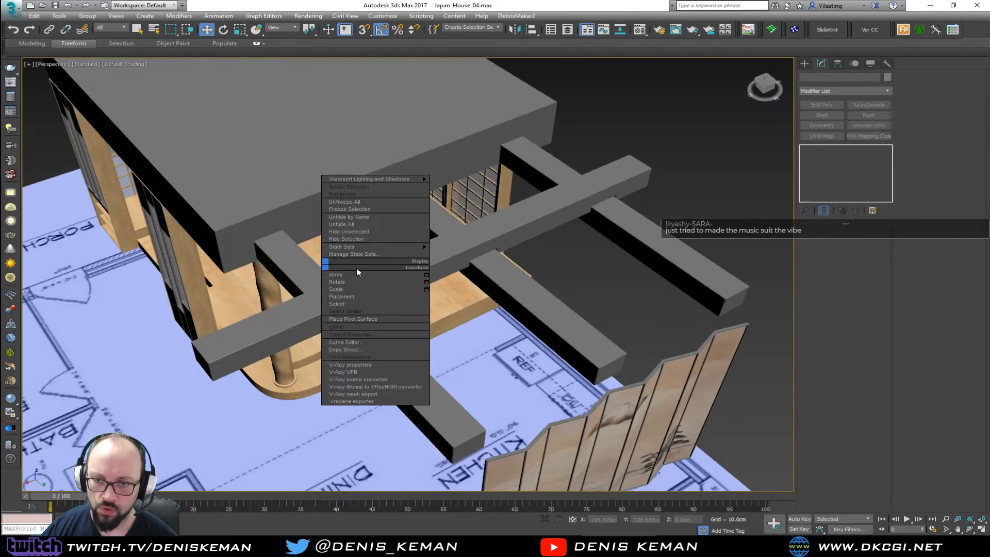
left_click(370, 225)
Move the long beam about 33 cm along Y toward the laundry room.
scroll(368, 263, "down", 3)
middle_click_drag(368, 263, 422, 292, "alt")
middle_click_drag(455, 237, 455, 264, "alt")
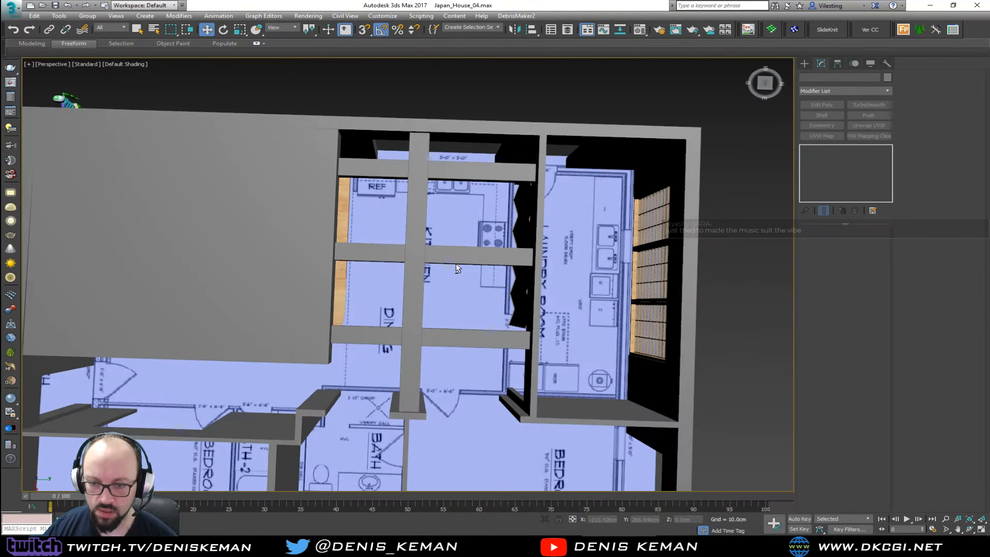
left_click(419, 289)
left_click_drag(434, 255, 458, 254)
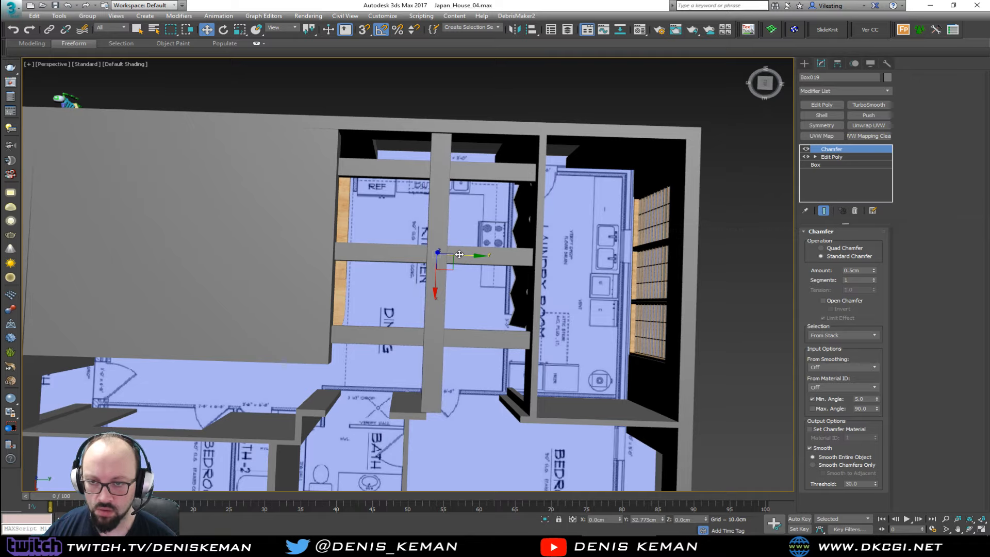
Widen the wall stub at the long beam's end by moving its laundry-side vertices about 28 cm along Y.
middle_click_drag(460, 254, 355, 265, "alt")
left_click(425, 229)
middle_click_drag(425, 229, 378, 190, "alt")
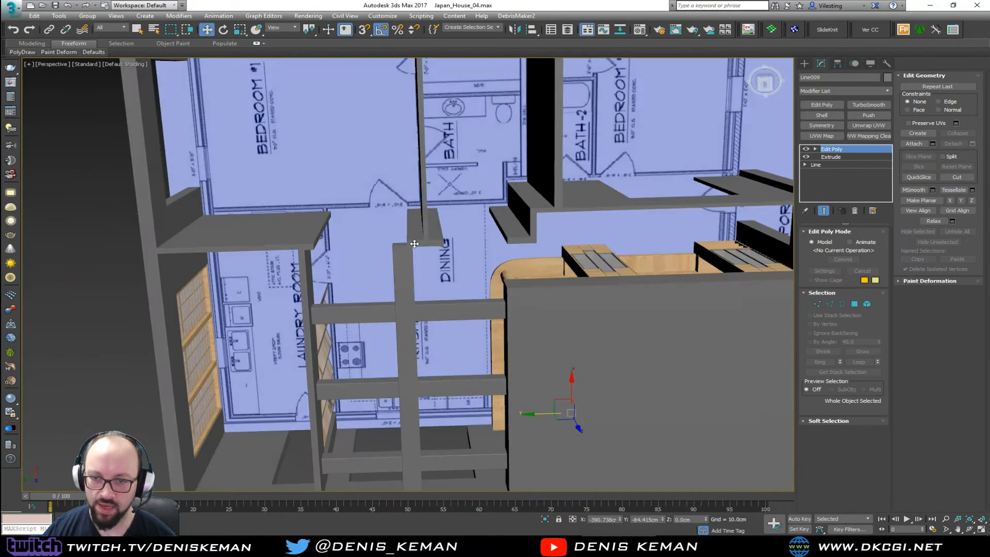
key("F3")
left_click_drag(410, 248, 411, 249)
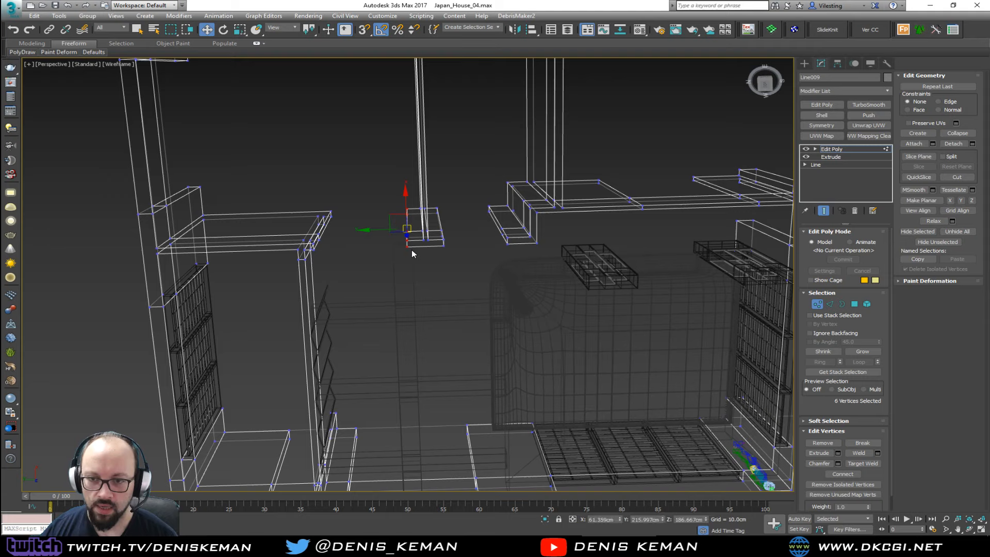
key("F3")
left_click_drag(383, 222, 362, 222)
Shift the thin wall between the bath and Bedroom #1 along Y toward the bedroom, using the vertices at both its ends.
middle_click_drag(362, 222, 537, 253, "alt")
middle_click_drag(309, 248, 332, 170)
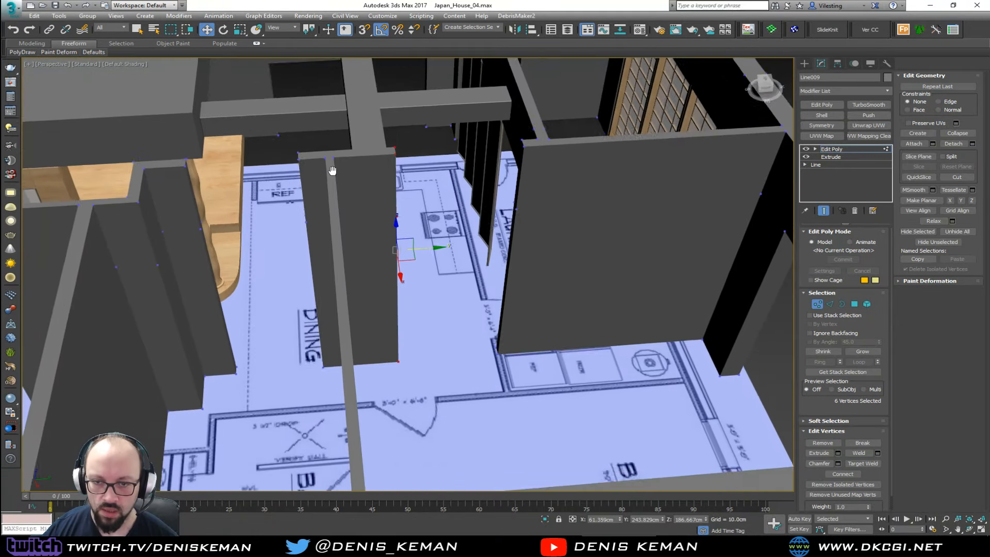
scroll(334, 175, "down", 3)
mouse_move(339, 213)
middle_mouse_down("alt")
mouse_move(358, 212)
mouse_move(403, 269)
mouse_move(405, 184)
middle_mouse_up("alt")
scroll(357, 225, "down", 1)
key("F3")
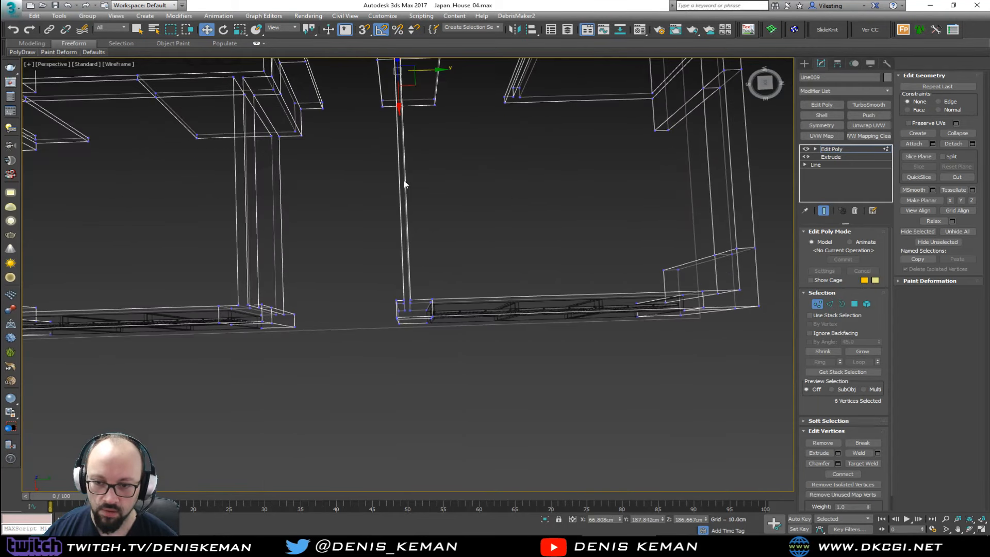
left_click_drag(417, 295, 402, 319, "ctrl")
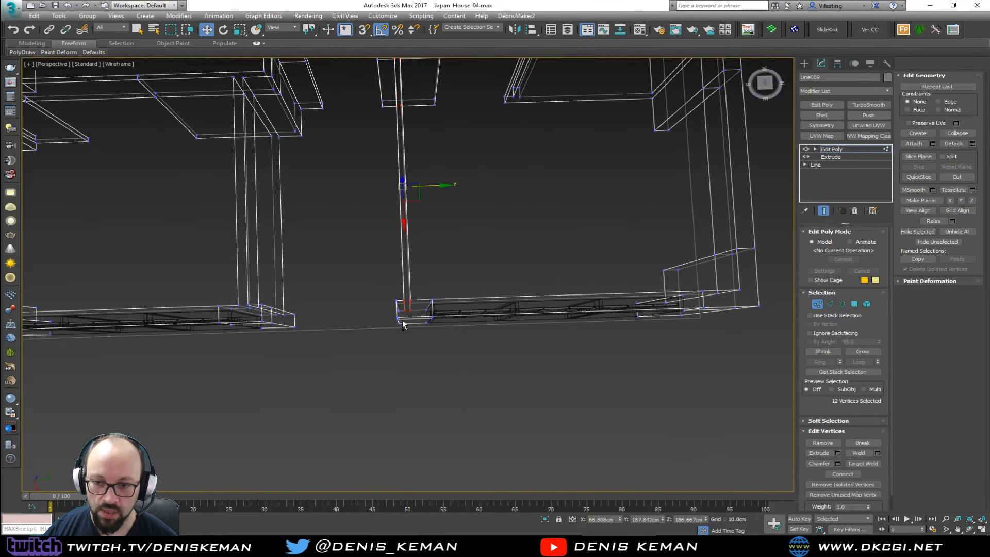
key("F3")
middle_click_drag(407, 241, 413, 273, "alt")
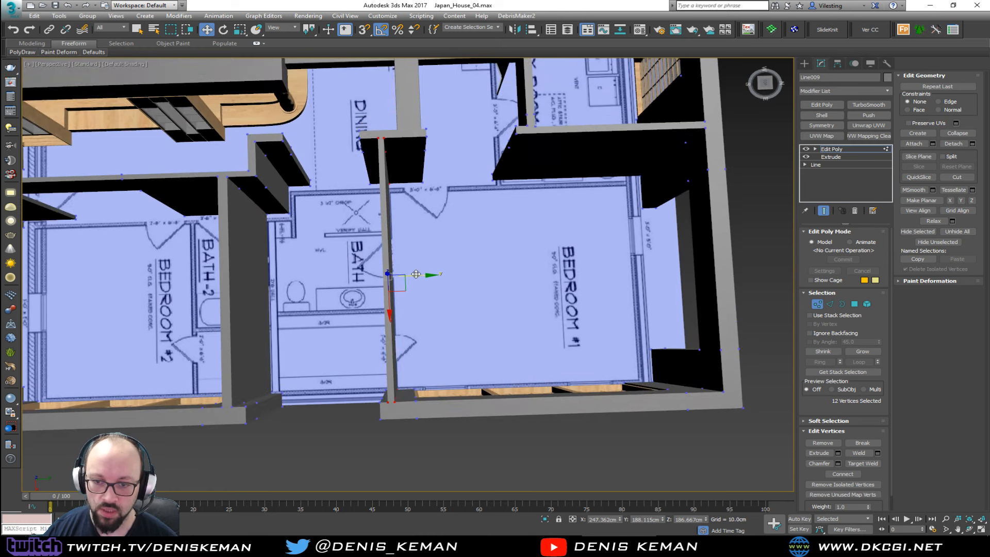
left_click_drag(416, 274, 433, 273)
middle_click_drag(433, 273, 416, 239, "alt")
key("1")
left_click(471, 216)
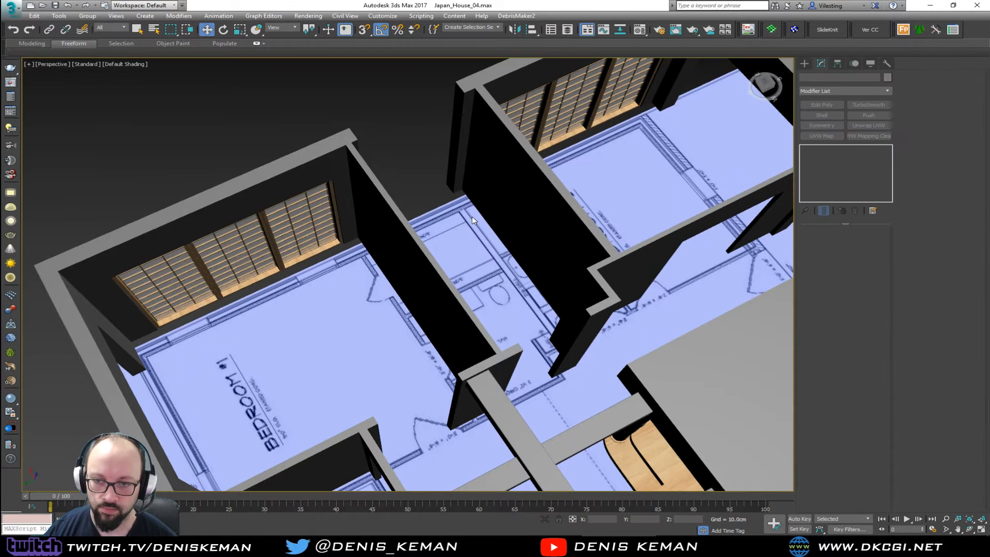
Move the long beam along Y, away from the laundry room, to about Y 190 cm.
middle_click_drag(472, 215, 367, 211, "alt")
middle_click_drag(367, 212, 409, 294)
left_click(421, 221)
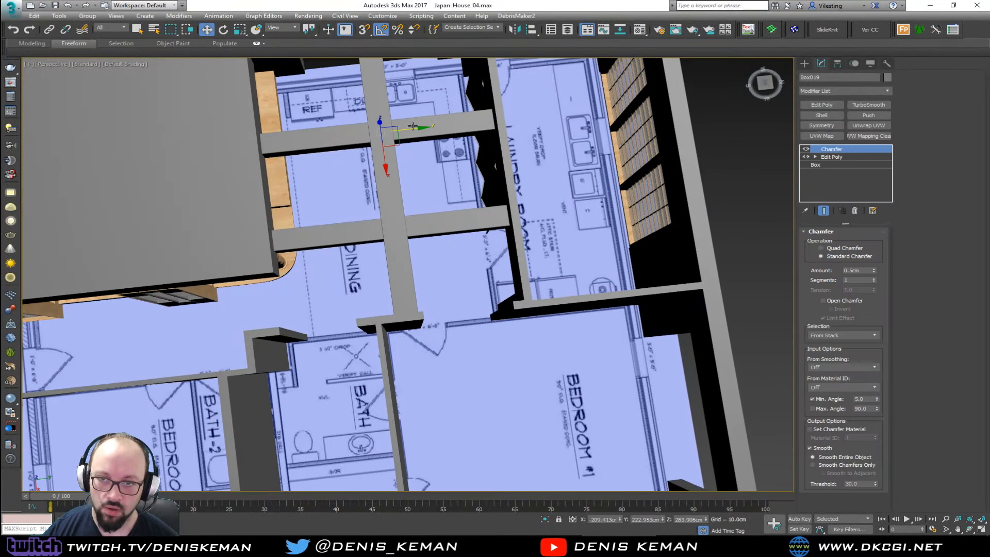
left_click_drag(412, 126, 387, 132)
middle_click_drag(388, 132, 226, 152, "alt")
middle_click_drag(313, 242, 435, 364, "alt")
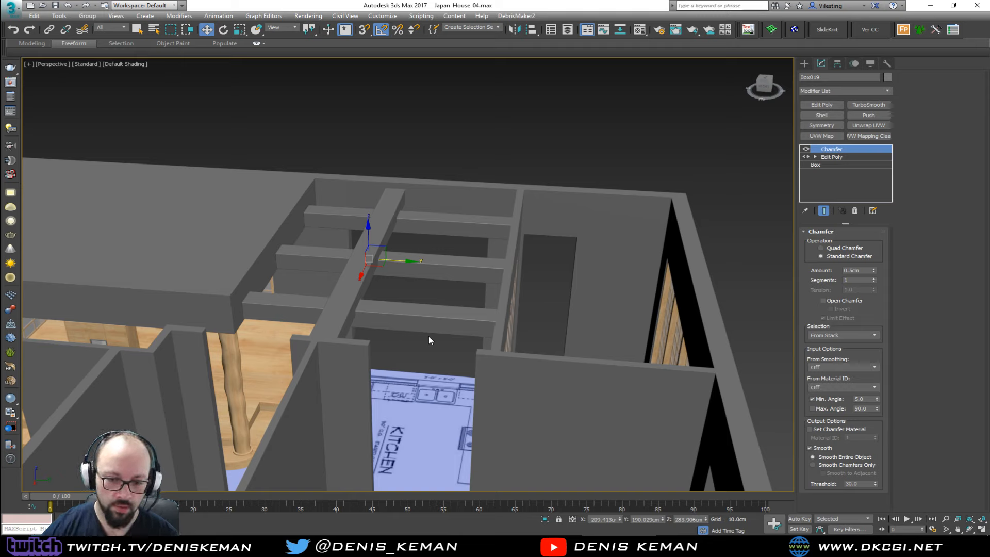
Open the Kitchen_Idea reference image and examine the shape of its ceiling beams and their ends up close.
mouse_move(228, 548)
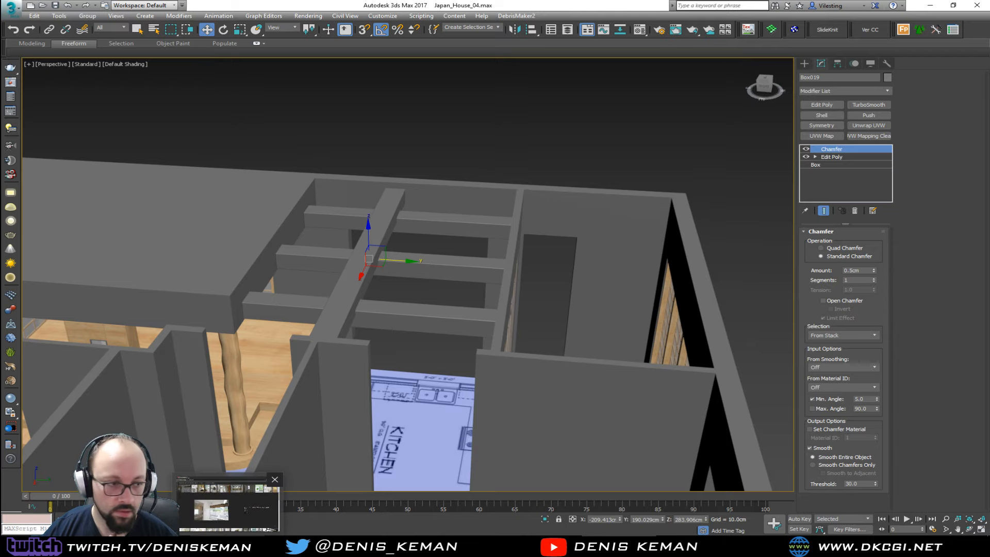
left_click(228, 505)
left_click(930, 7)
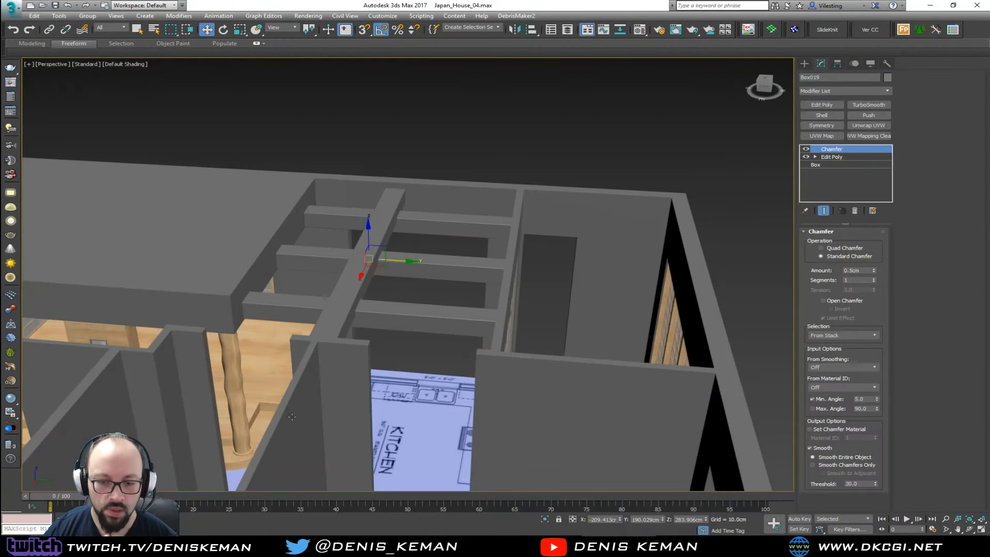
left_click(321, 547)
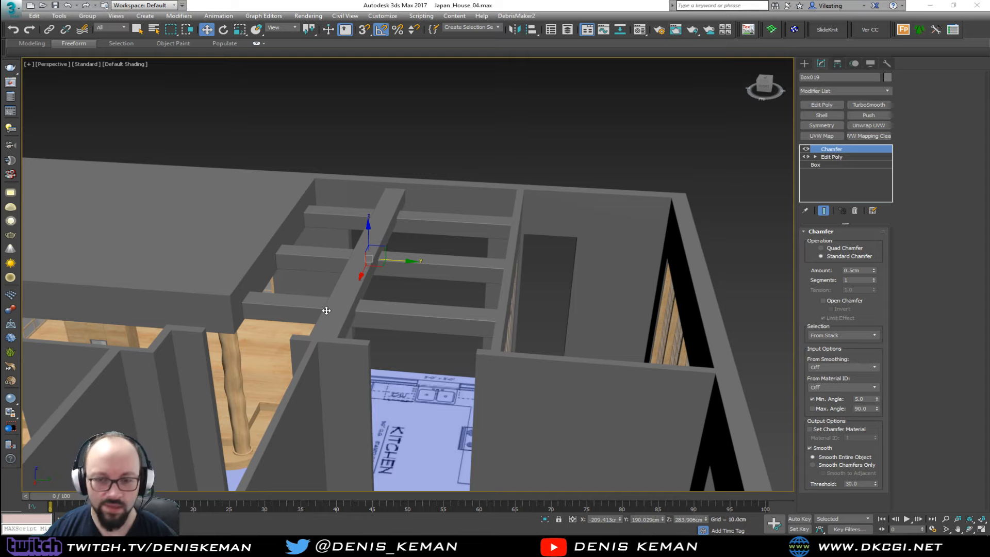
middle_click_drag(326, 310, 234, 240)
left_click(325, 211)
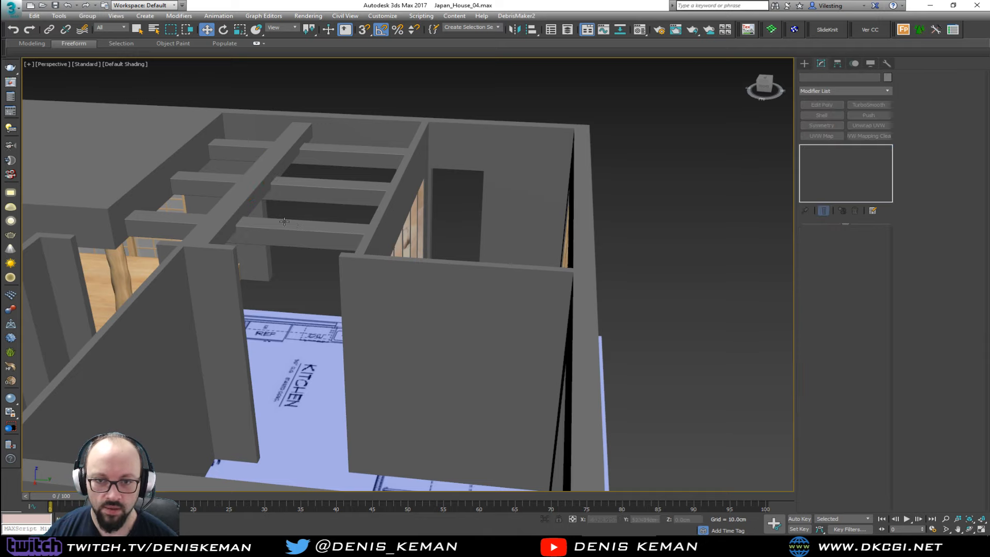
scroll(285, 258, "up", 10)
scroll(285, 258, "down", 10)
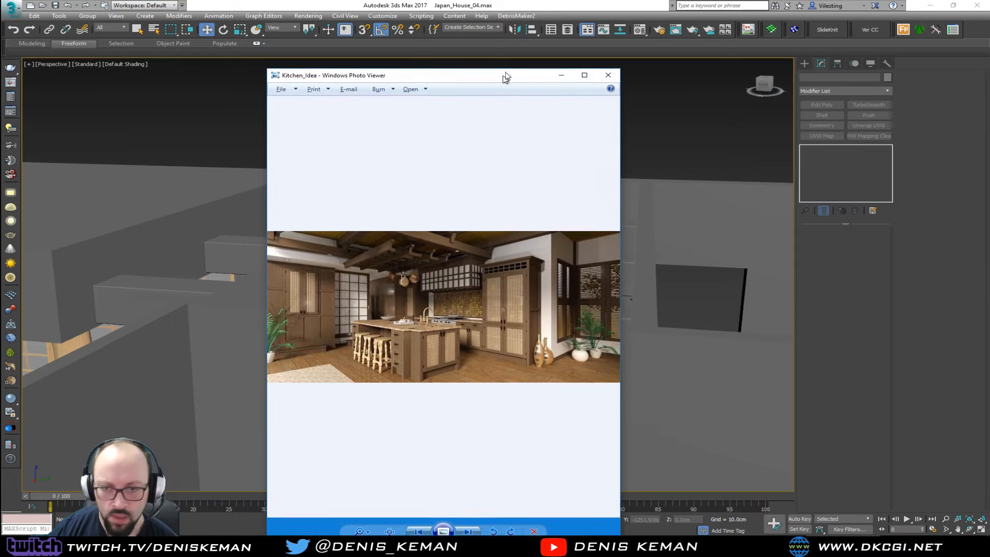
scroll(442, 234, "up", 2)
scroll(444, 208, "up", 4)
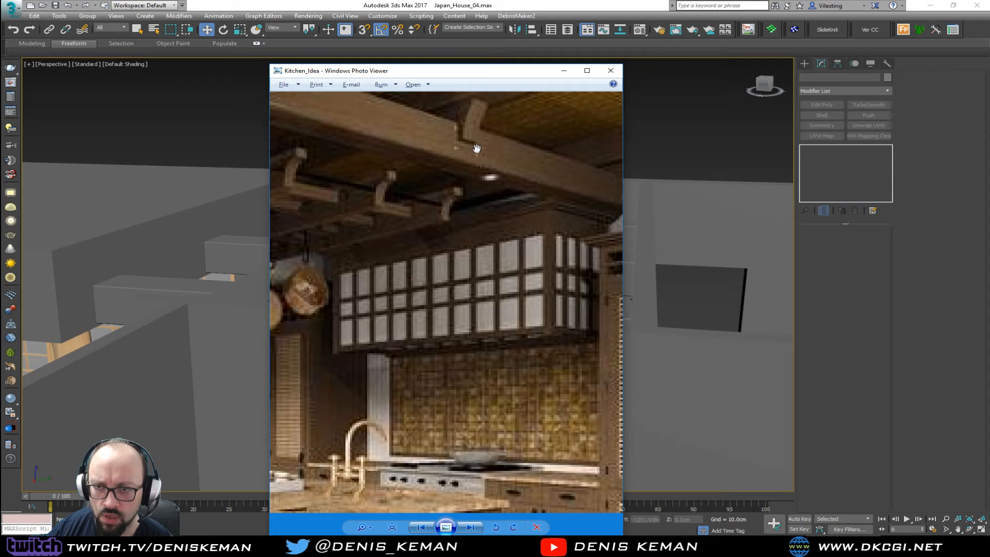
left_click_drag(478, 75, 0, 83)
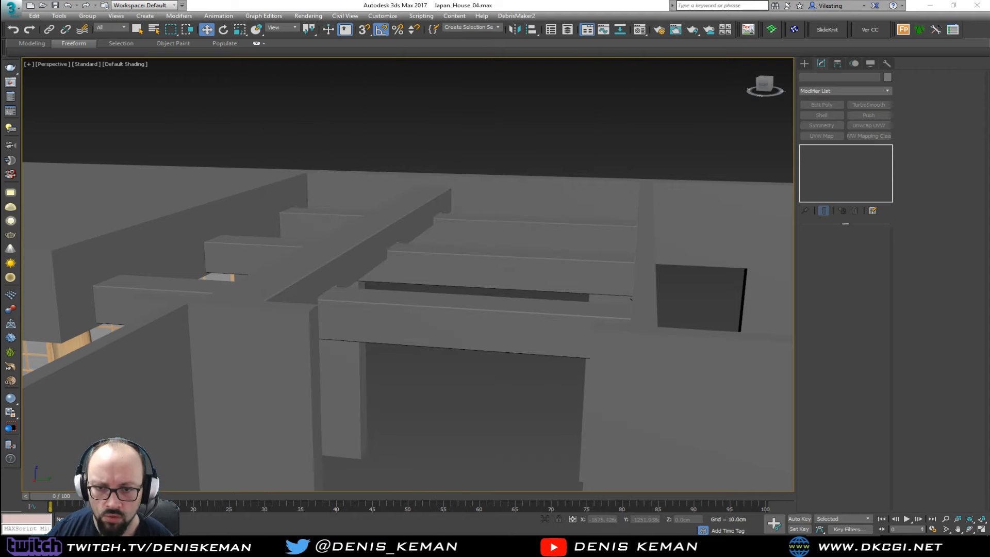
In the long beam's Edit Poly modifier, shorten the beam by pulling the end vertices at the wall stub inward along X.
middle_click_drag(328, 283, 401, 305)
middle_click_drag(228, 316, 531, 289)
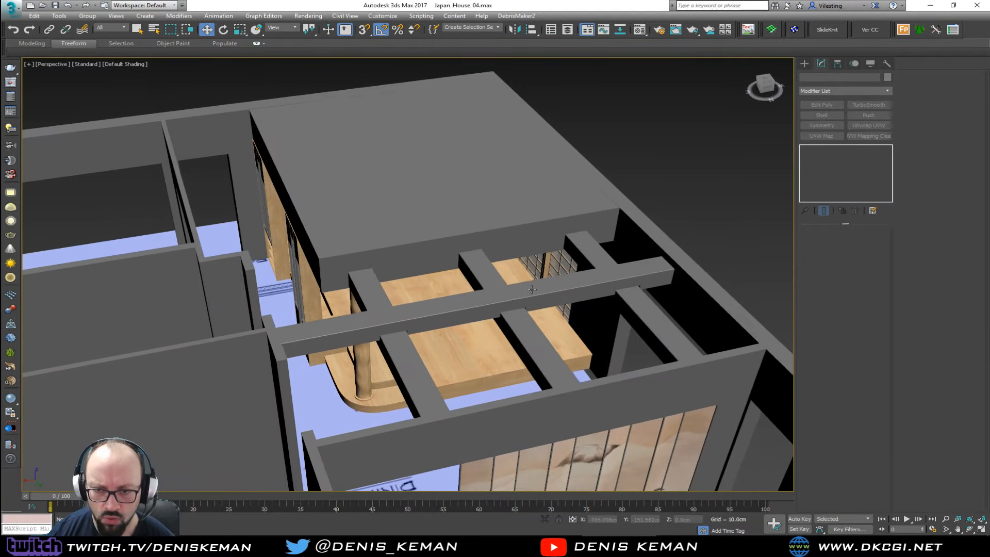
left_click(351, 329)
middle_click_drag(296, 369, 372, 335)
scroll(372, 335, "up", 2)
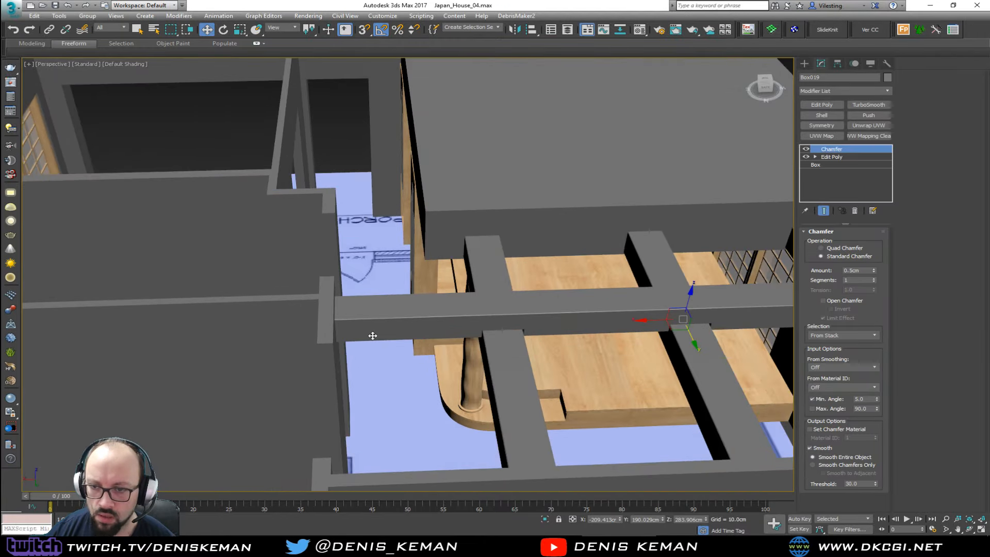
left_click(842, 163)
left_click(842, 158)
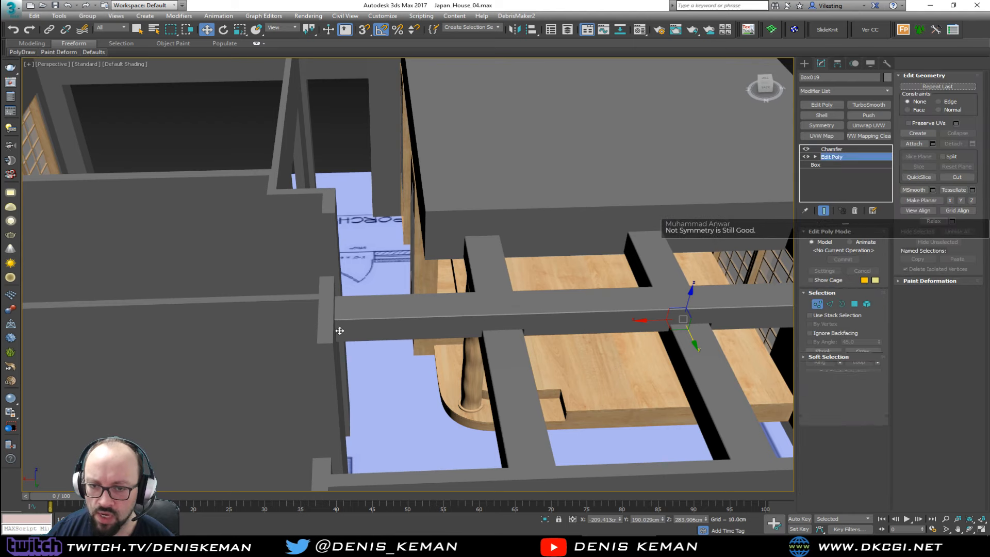
key("1")
left_click_drag(265, 243, 394, 361)
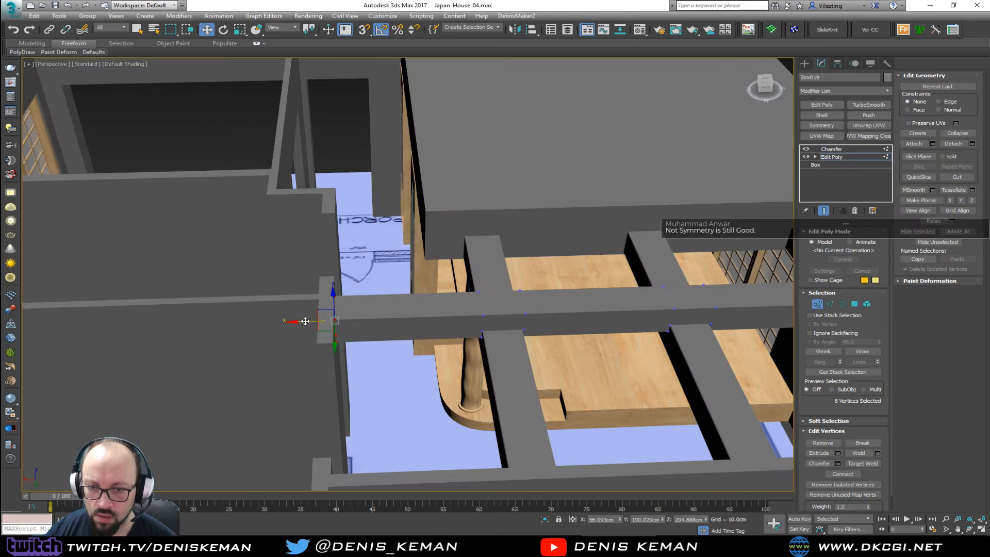
left_click_drag(305, 322, 435, 320)
Slant the shortened beam end by moving its two top vertices outward along X, with edged faces on.
key("z")
mouse_move(426, 330)
middle_mouse_down("alt")
mouse_move(507, 335)
mouse_move(453, 327)
mouse_move(510, 318)
mouse_move(497, 255)
middle_mouse_up("alt")
key("F4")
left_click_drag(441, 266, 438, 268)
middle_click_drag(438, 268, 476, 259, "alt")
left_click_drag(480, 258, 546, 262)
Try to insert a lengthwise edge loop along the sides of the long beam, and undo it.
middle_click_drag(465, 296, 526, 308)
key("alt+c")
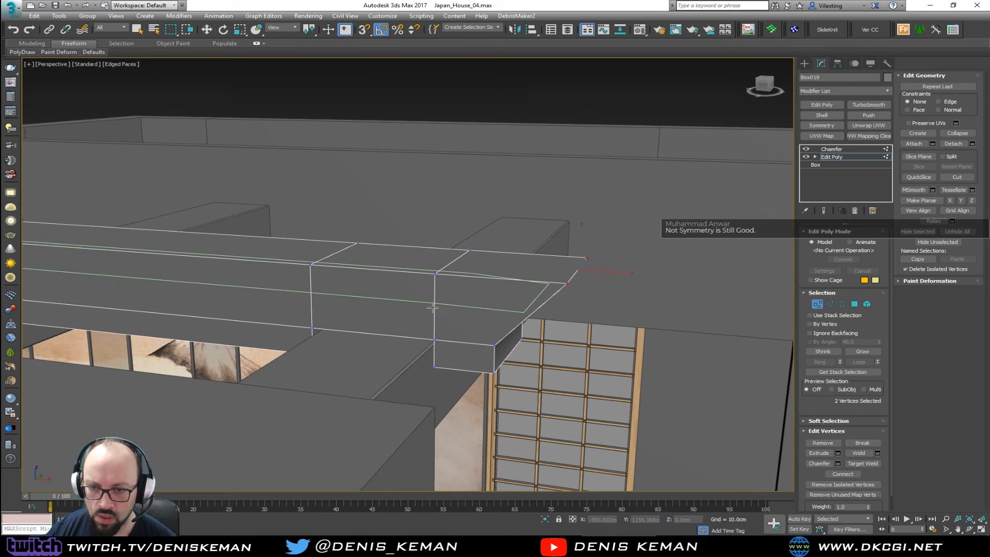
left_click(432, 307)
right_click(449, 313)
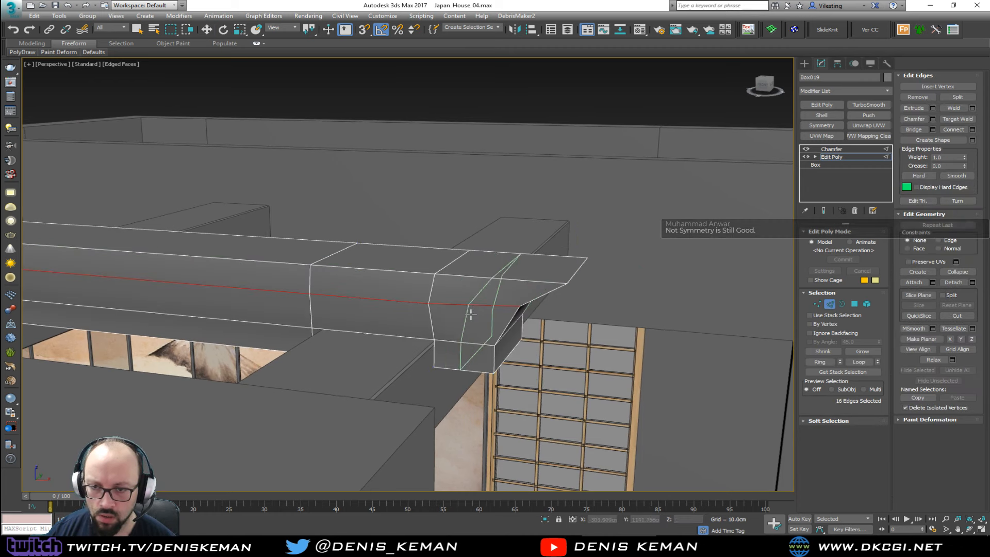
key("w")
middle_click_drag(482, 309, 388, 260, "alt")
key("ctrl+z")
Insert a lengthwise edge loop around the long beam between its top edge and the notches.
middle_click_drag(491, 330, 417, 293)
key("alt+c")
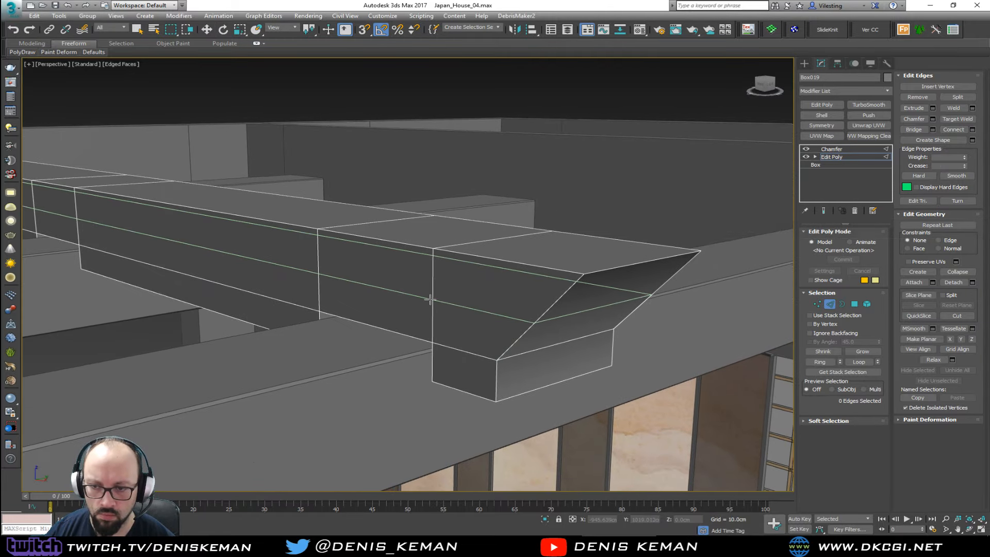
left_click(447, 299)
Bend the slanted beam end's profile by moving the new loop's vertices on the end face inward along X.
key("1")
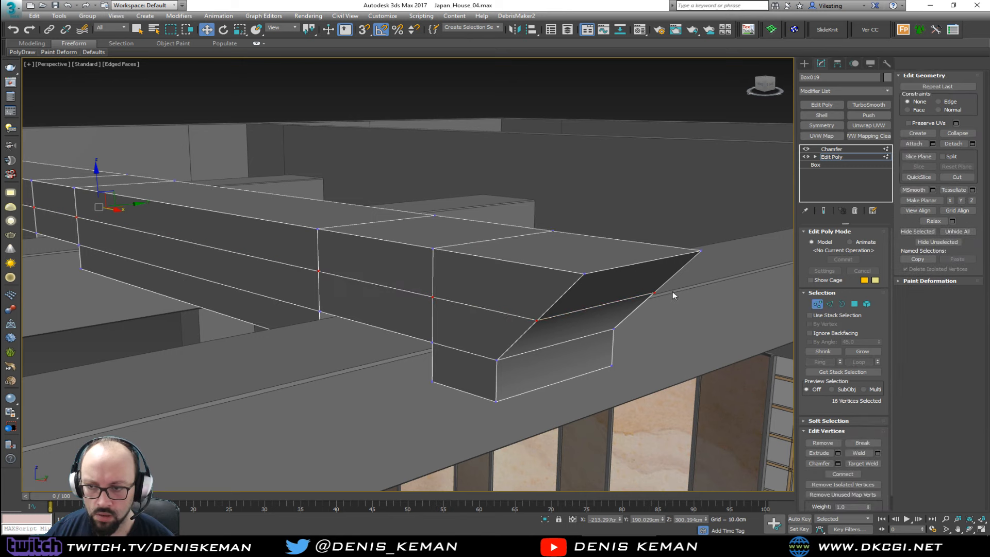
left_click(652, 294)
left_click(538, 321, "ctrl")
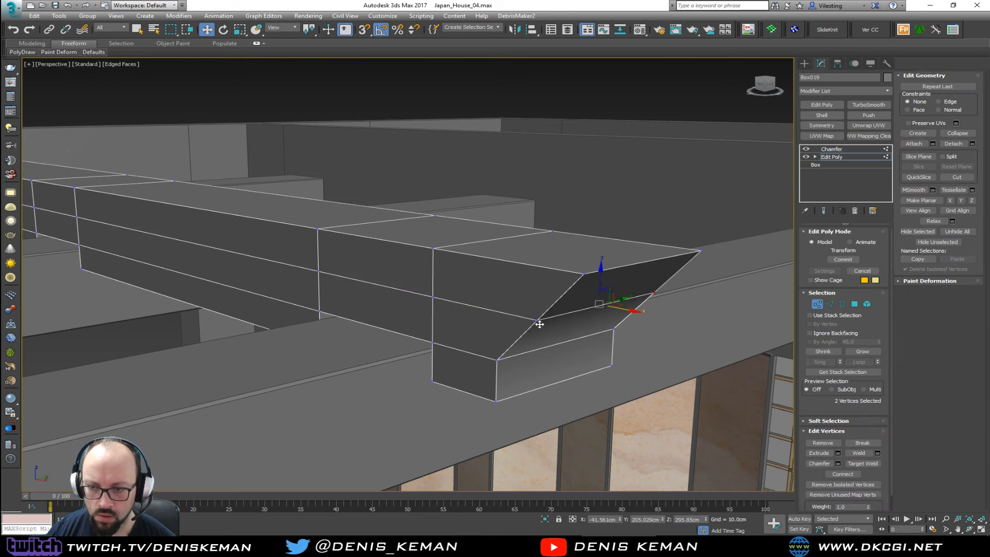
left_click(539, 322, "ctrl")
middle_click_drag(536, 323, 610, 309, "alt")
left_click_drag(611, 309, 594, 310)
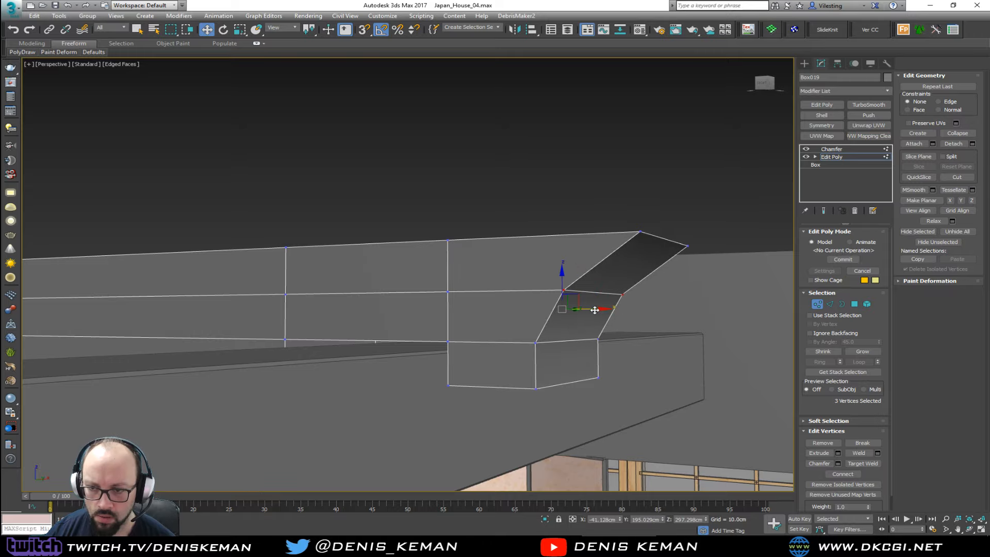
middle_click_drag(595, 309, 565, 321, "alt")
Set the beam's Chamfer modifier to a minimum angle of 50 and Quad Chamfer, with edged faces off.
left_click(816, 157)
left_click(848, 149)
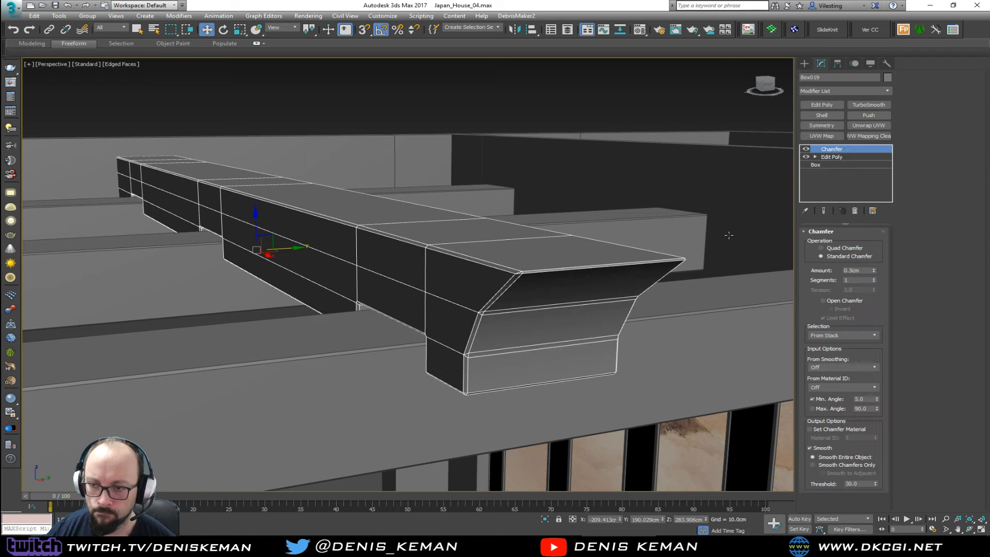
left_click(871, 399)
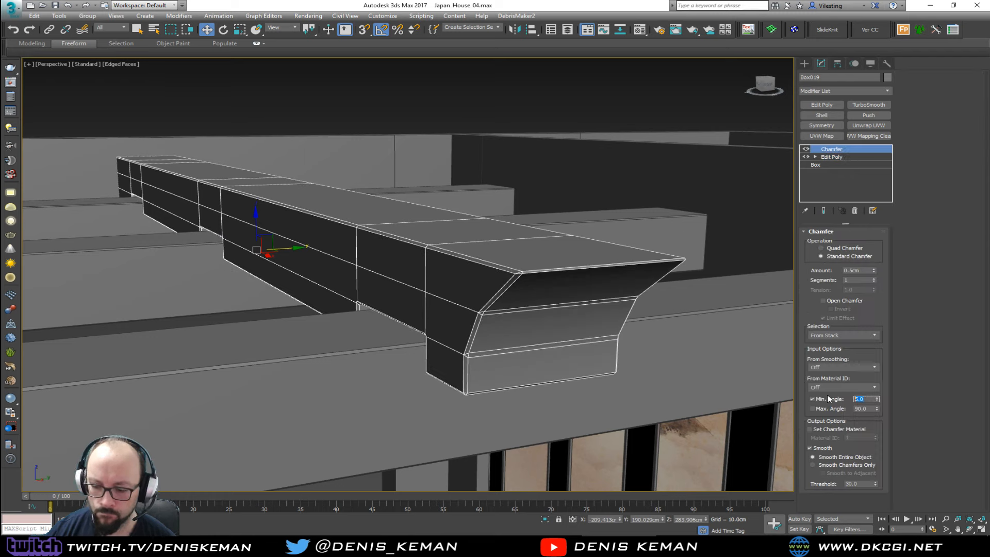
type("50")
key("Return")
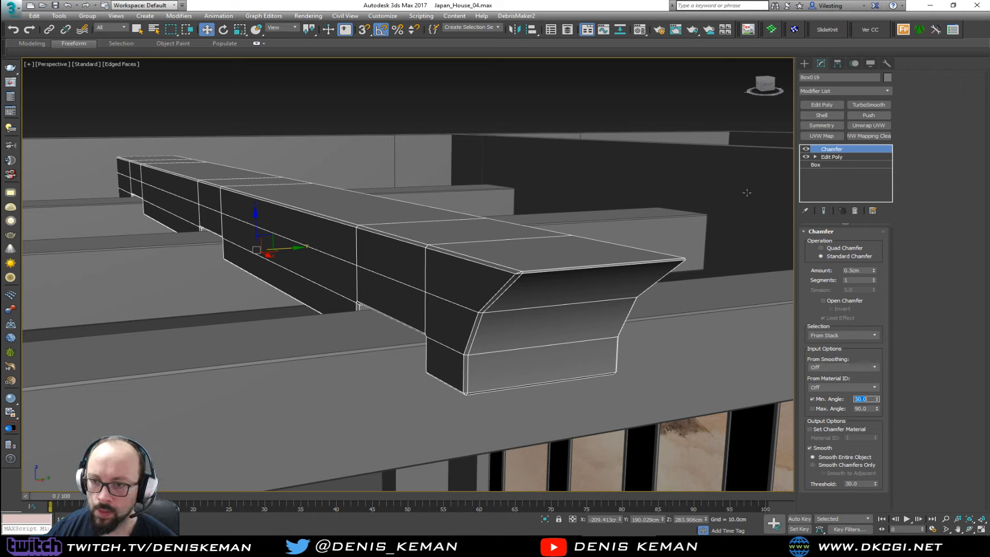
left_click(821, 248)
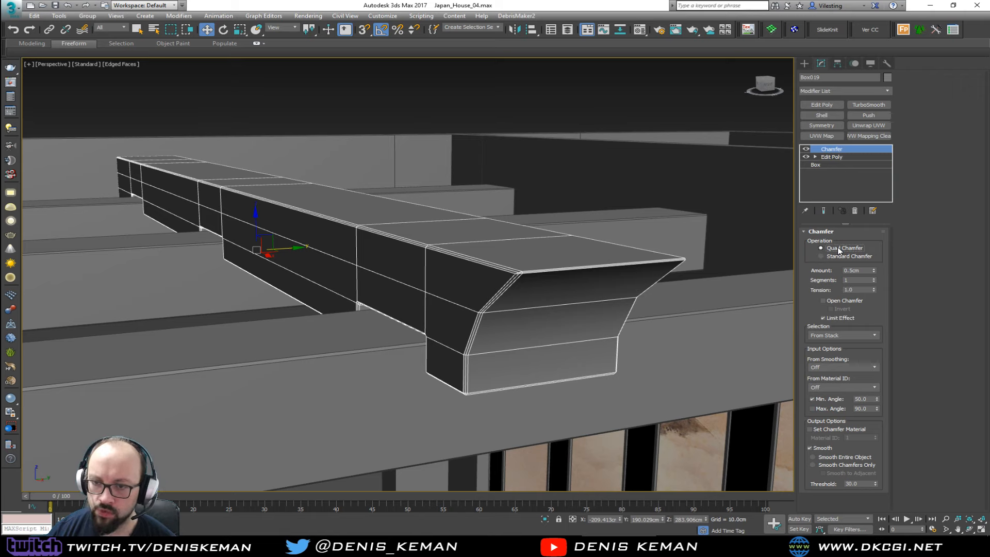
left_click(695, 188)
key("F4")
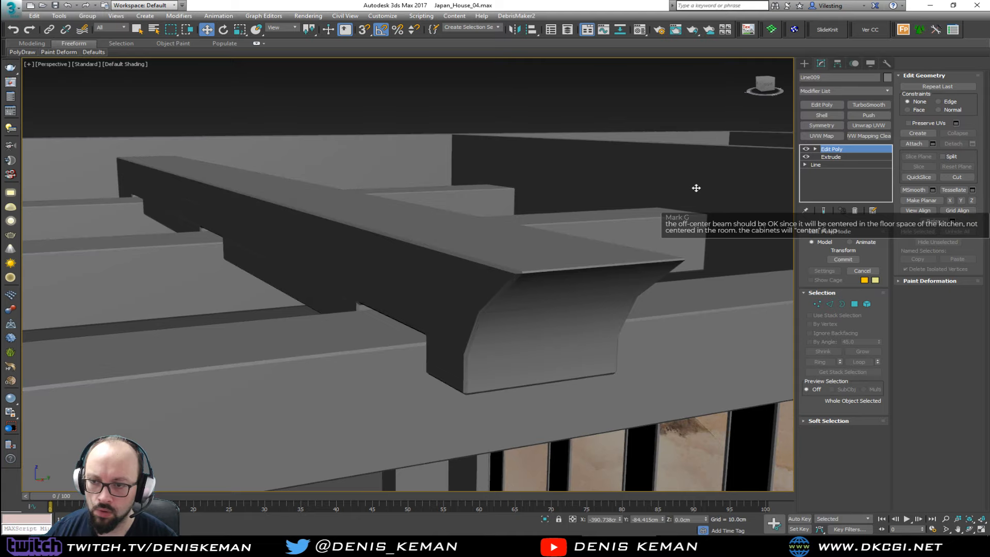
Clone the chamfered long beam once along Y as a copy, forming a second parallel beam over the crossbeams.
scroll(541, 243, "down", 3)
middle_click_drag(533, 245, 342, 243, "alt")
scroll(474, 258, "down", 4)
left_click(391, 264)
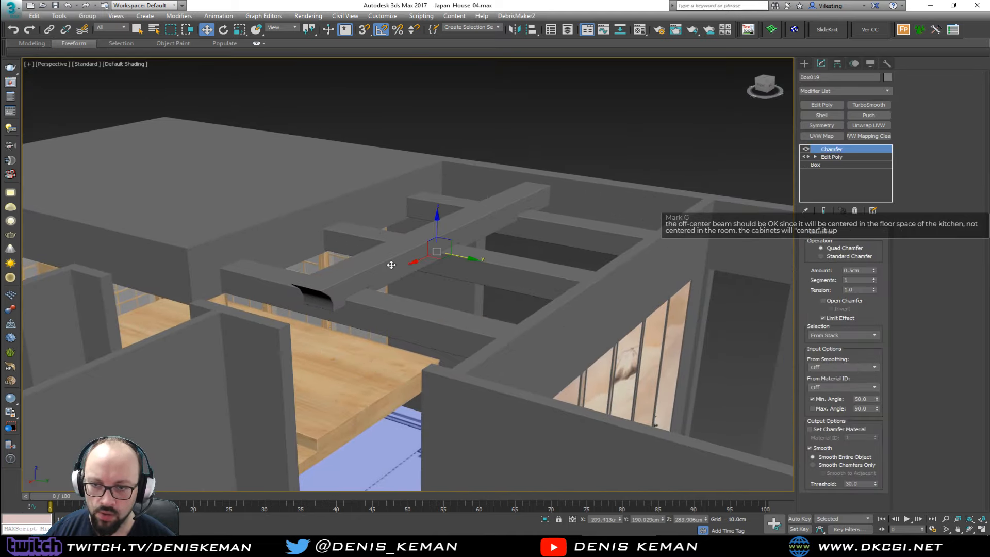
middle_click_drag(391, 265, 472, 267, "alt")
mouse_move(480, 252)
left_mouse_down()
mouse_move(431, 252)
mouse_move(591, 265)
left_mouse_up()
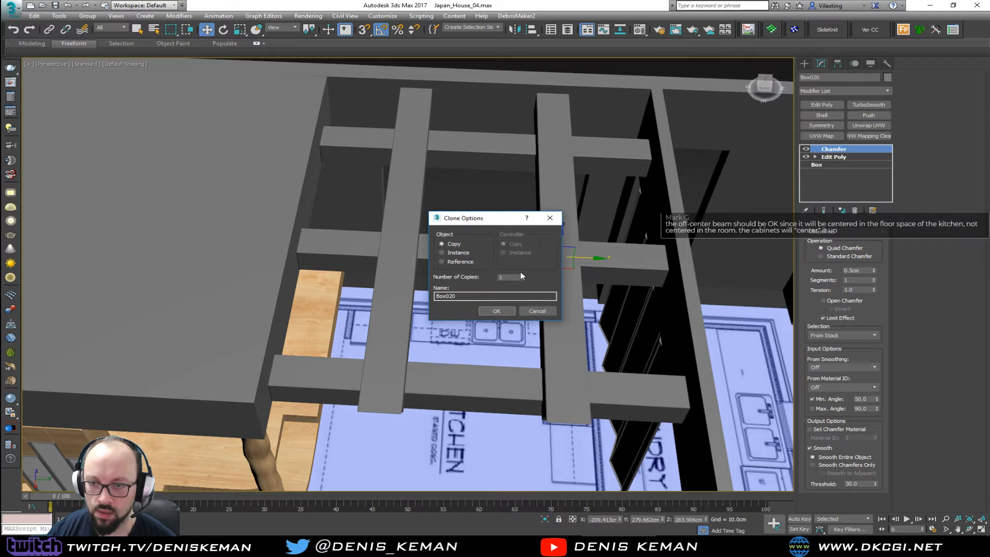
left_click(494, 308)
left_click(491, 223)
scroll(477, 229, "down", 3)
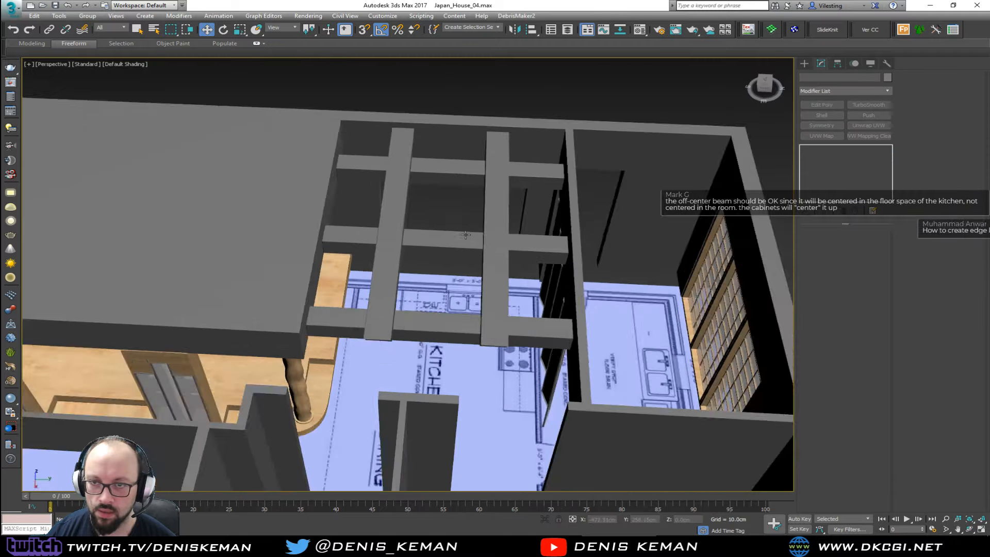
Insert two more lengthwise edge loops around the original long beam, one above and one below the existing middle loop.
middle_click_drag(466, 235, 419, 212, "alt")
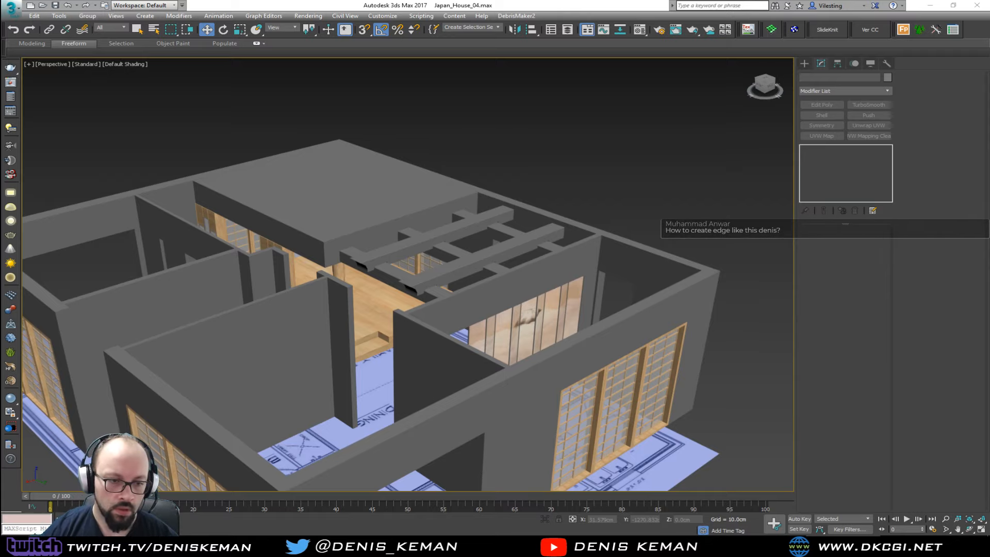
scroll(398, 280, "up", 10)
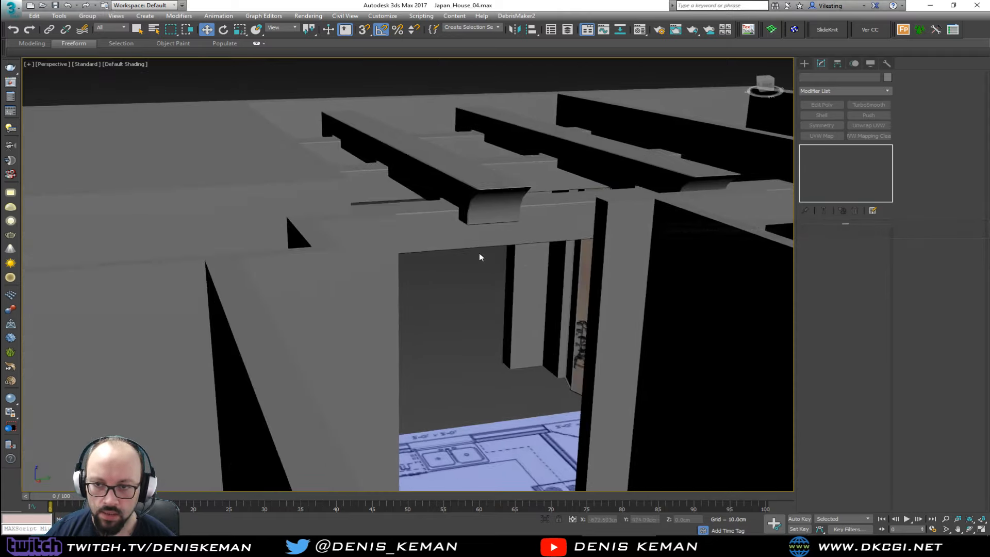
middle_click_drag(479, 257, 438, 273, "alt")
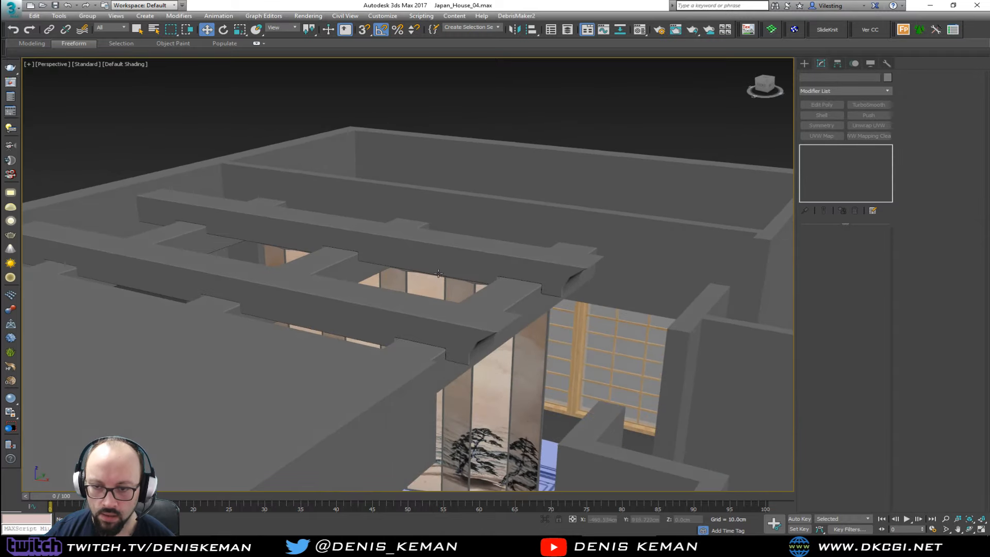
scroll(487, 345, "up", 4)
key("F4")
left_click(454, 335)
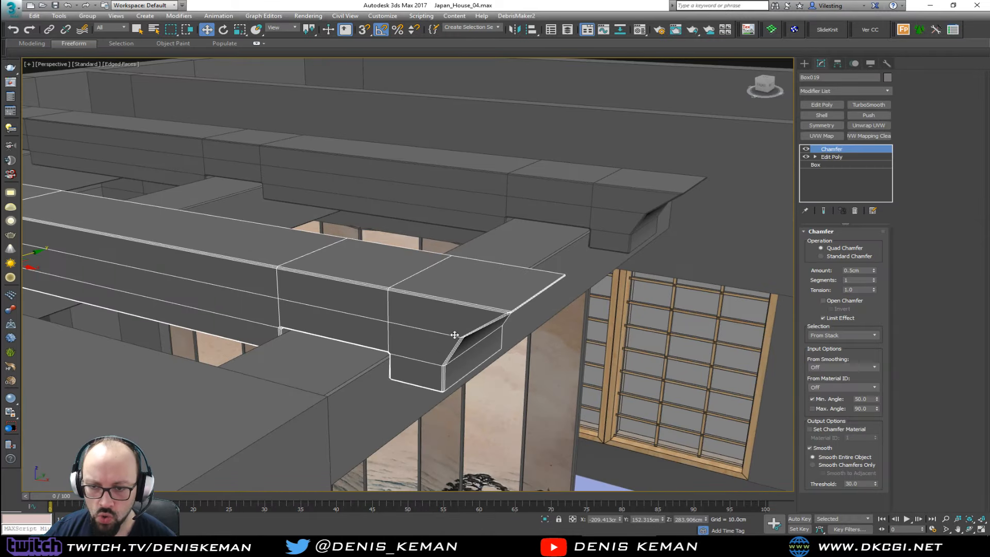
middle_click_drag(454, 335, 567, 335)
left_click(831, 157)
key("alt+s")
left_click(540, 318)
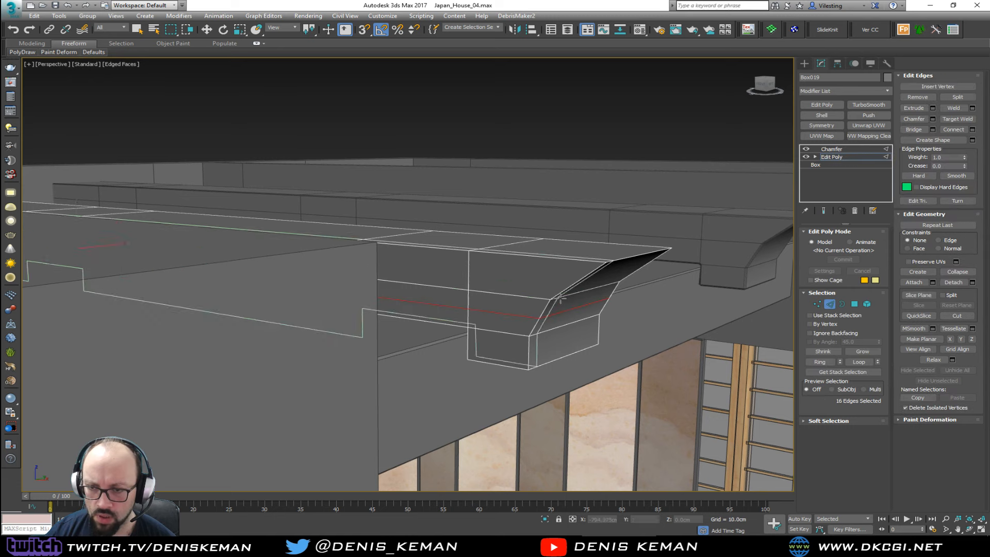
key("w")
Round the beam end's profile by applying Set Flow to its lower, upper and middle cross edges in turn.
left_click(584, 305)
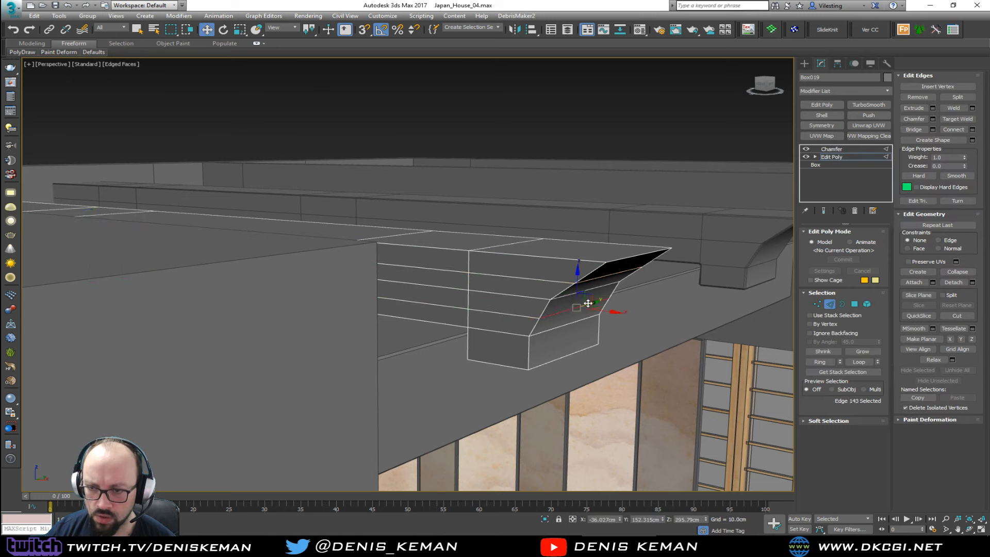
left_click(256, 43)
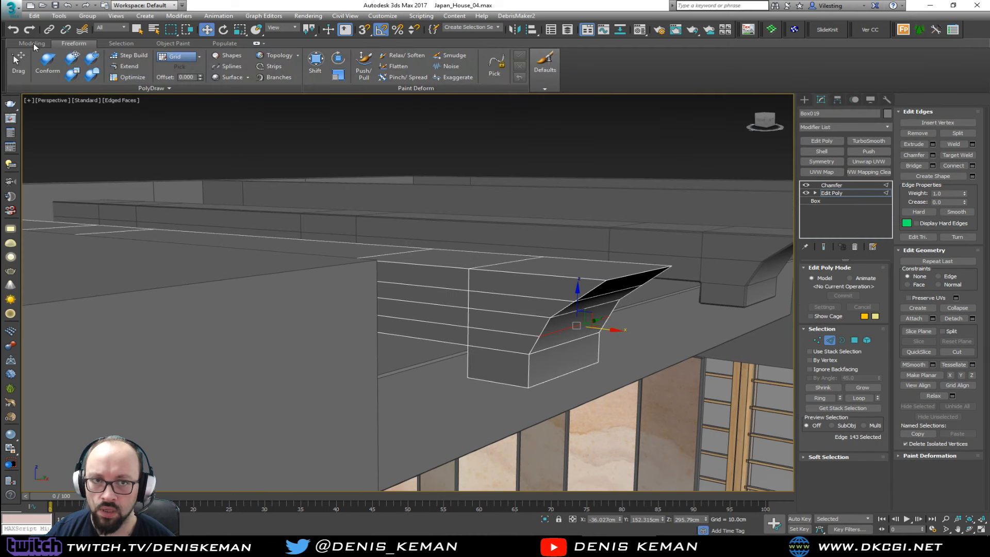
left_click(33, 43)
left_click(717, 81)
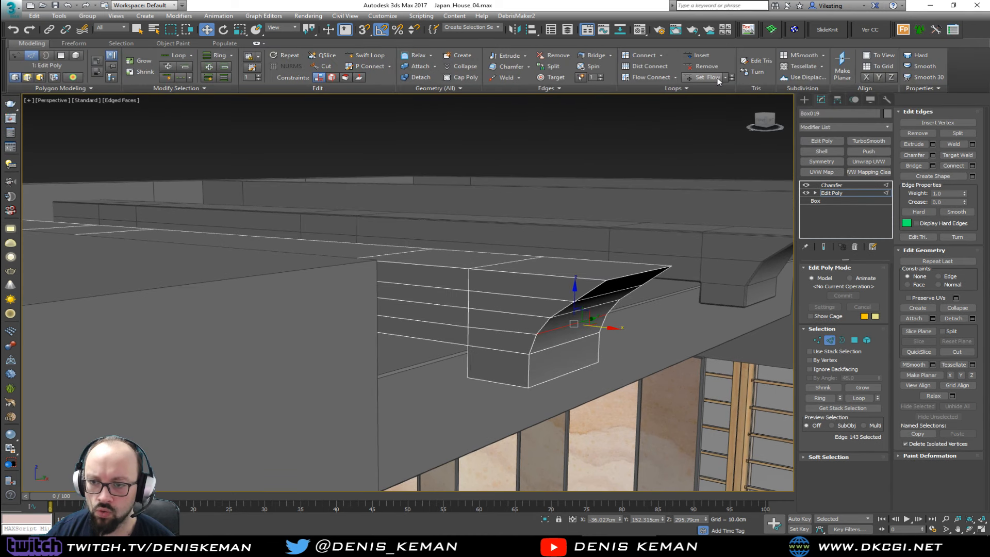
left_click(609, 293)
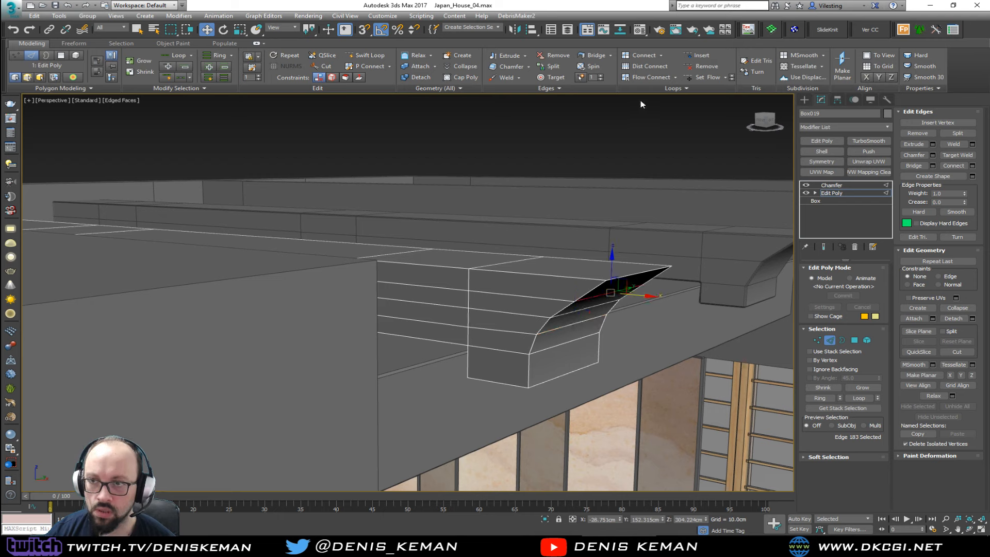
left_click(712, 77)
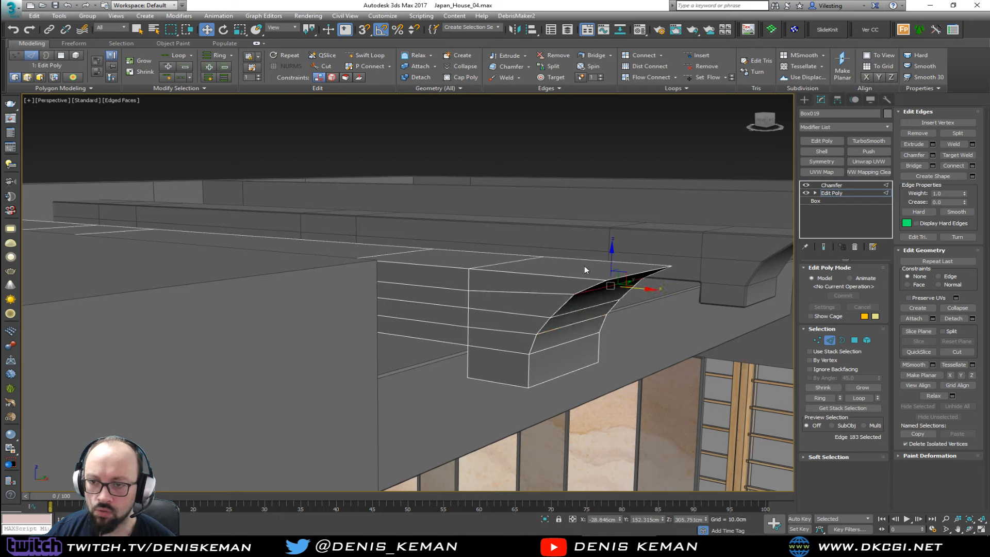
left_click(585, 306)
left_click(710, 78)
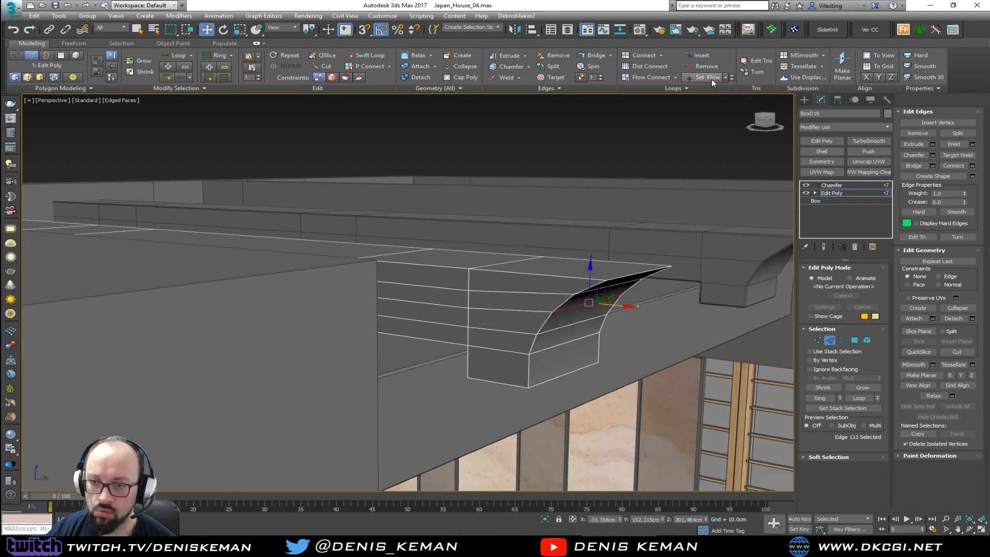
middle_click_drag(573, 223, 685, 262, "alt")
left_click(829, 339)
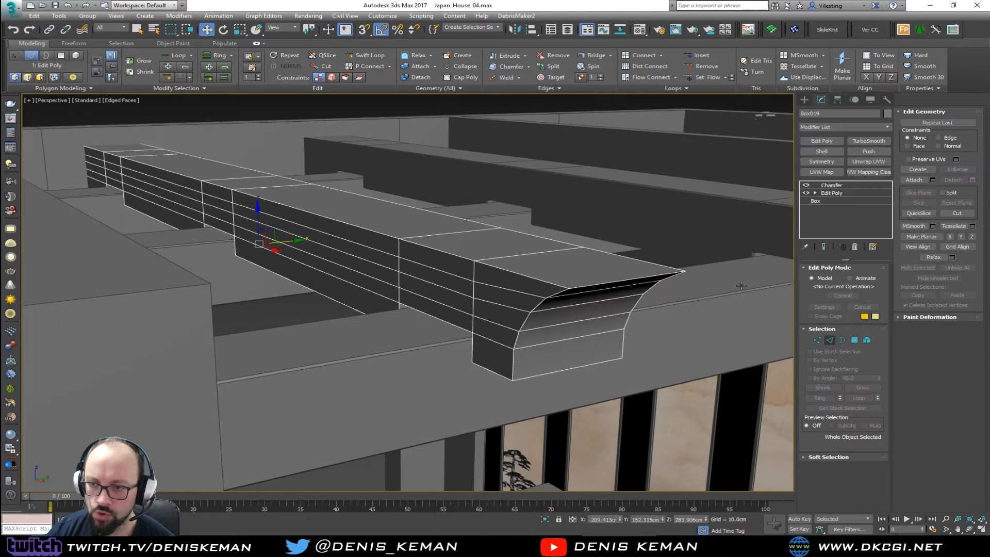
left_click(292, 115)
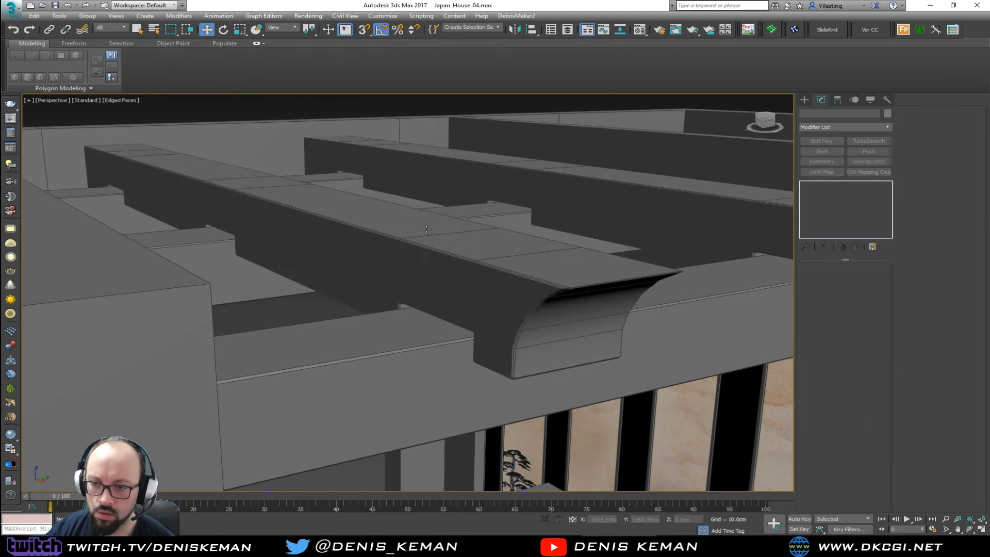
Delete the outdated second beam and replace it with one copy of the rounded beam, cloned along Y.
key("F4")
left_click(563, 308)
key("F4")
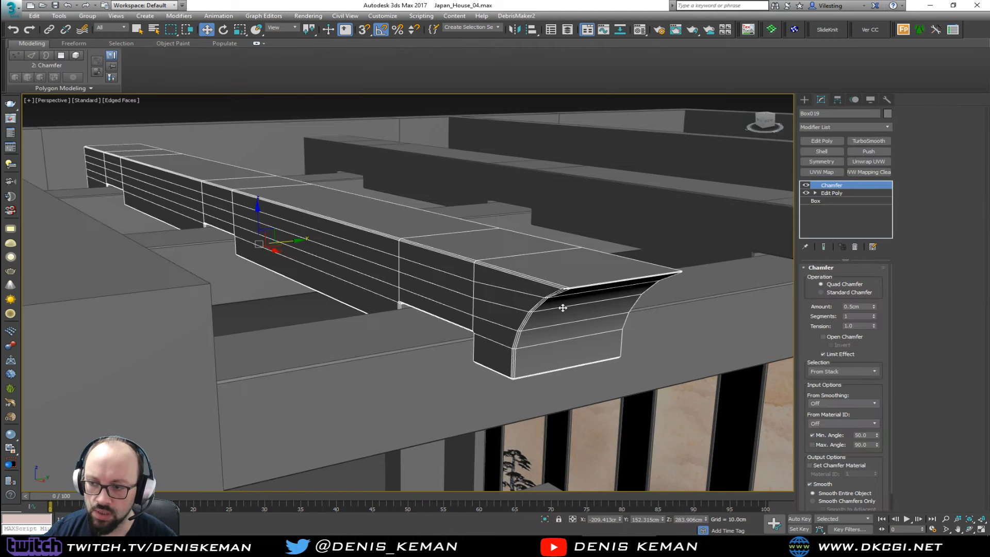
scroll(454, 233, "down", 4)
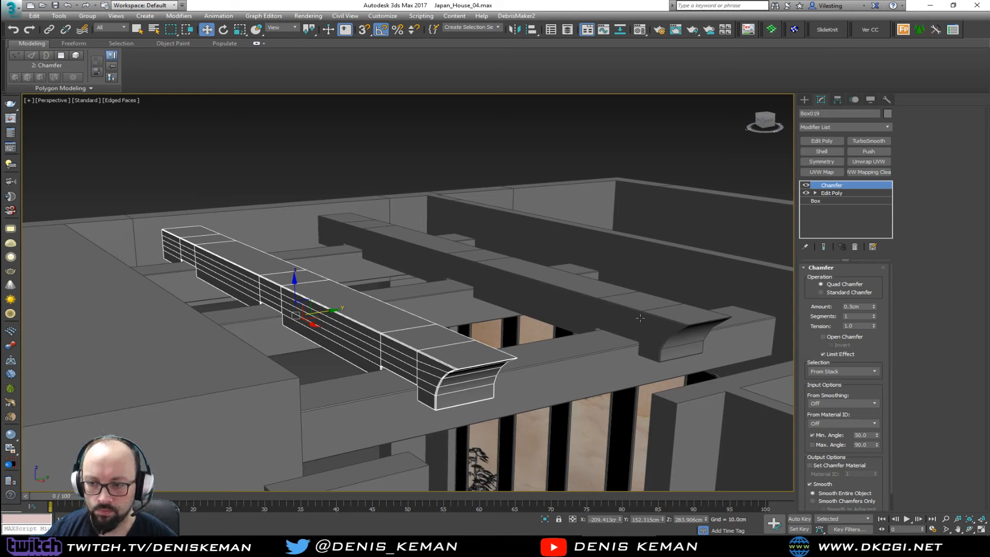
left_click(640, 318)
key("Delete")
left_click(307, 306)
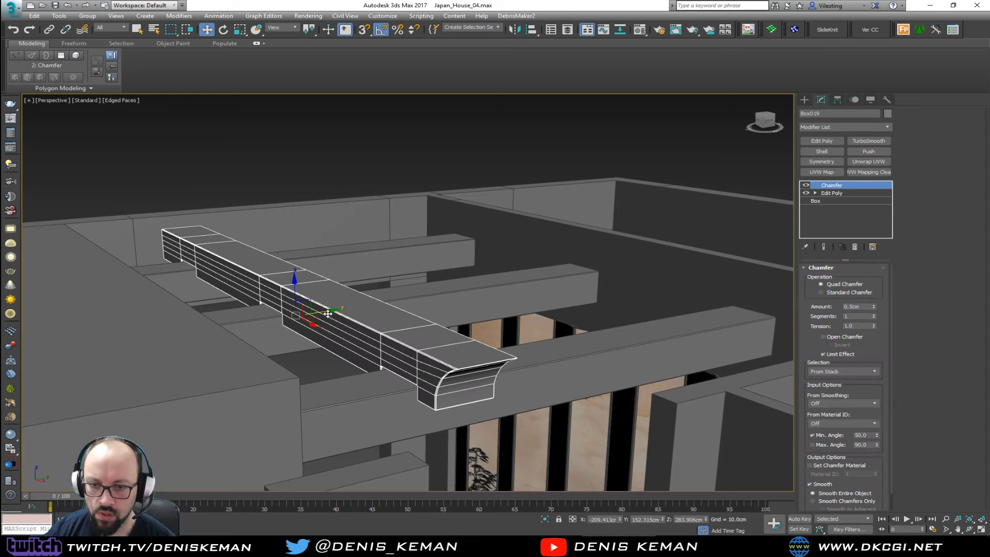
mouse_move(328, 313)
left_mouse_down("shift")
mouse_move(410, 299)
mouse_move(494, 305)
left_mouse_up("shift")
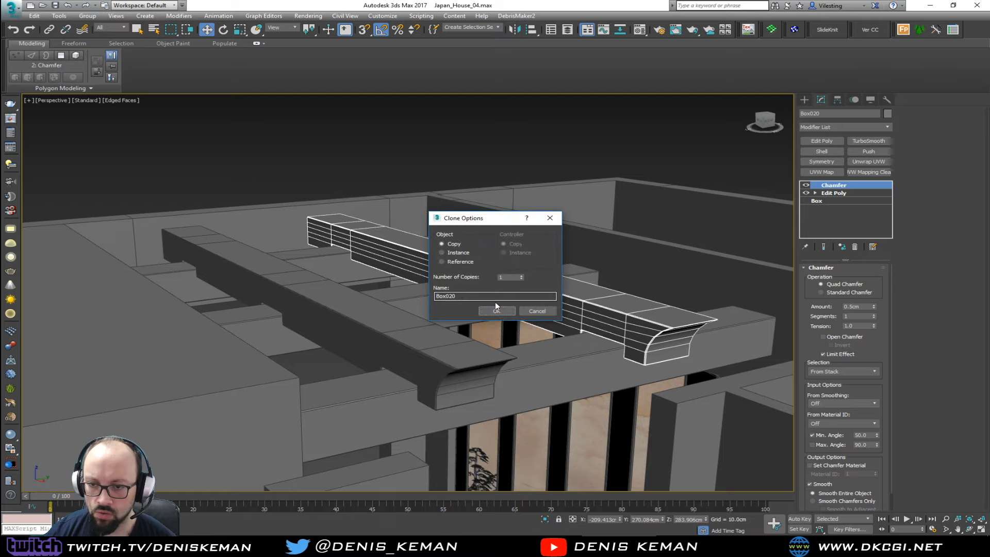
left_click(496, 310)
left_click(410, 180)
Examine the rounded ends and edge loops of both long beams from below and from the side.
mouse_move(407, 191)
middle_mouse_down("alt")
mouse_move(426, 263)
mouse_move(373, 262)
middle_mouse_up("alt")
scroll(315, 318, "up", 3)
key("F4")
mouse_move(320, 311)
middle_mouse_down()
mouse_move(369, 367)
mouse_move(366, 354)
mouse_move(332, 353)
middle_mouse_up()
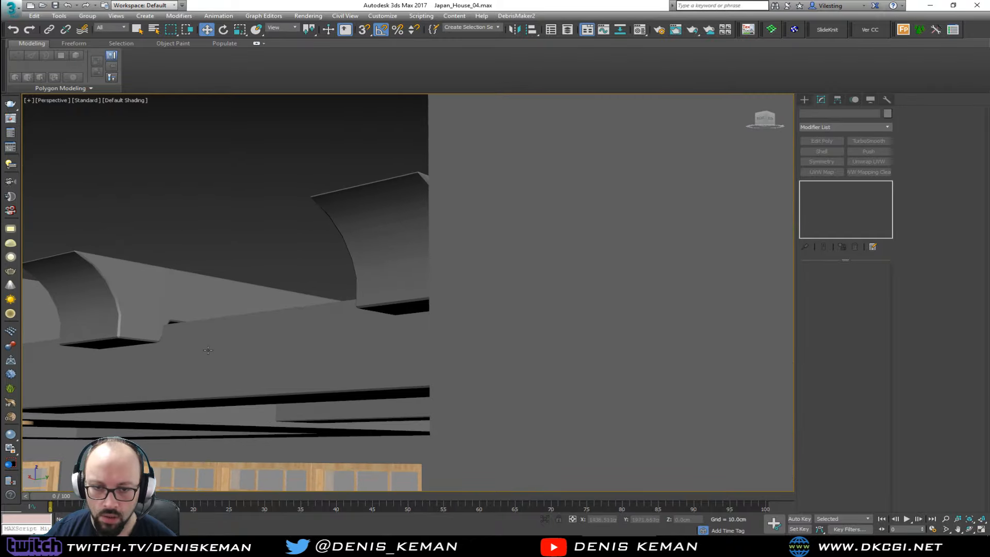
scroll(207, 350, "up", 3)
key("F4")
left_click(135, 243)
middle_click_drag(136, 243, 412, 294)
scroll(598, 234, "down", 3)
scroll(586, 243, "down", 1)
scroll(576, 286, "up", 1)
scroll(577, 286, "down", 2)
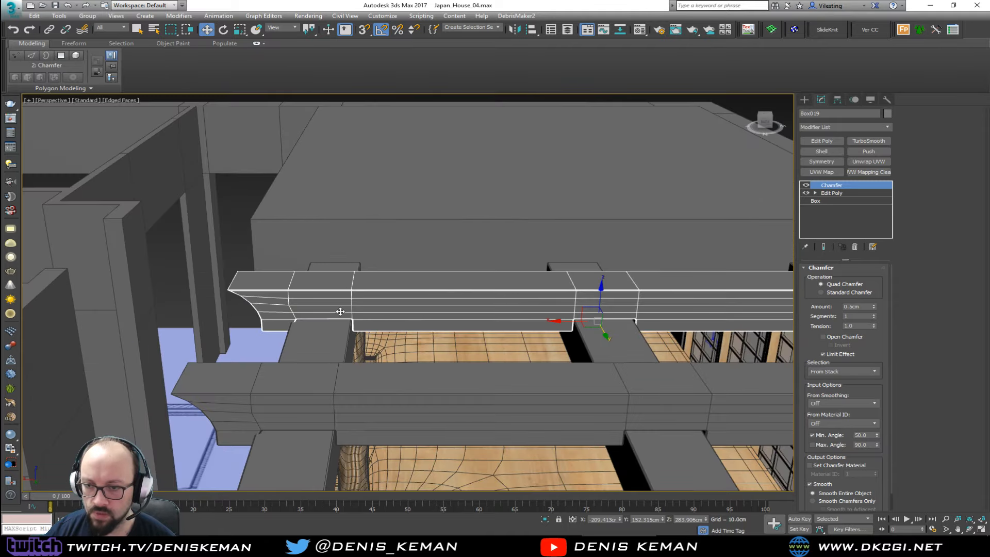
Straighten the skewed vertex loop beside the original beam's end notch with Make Planar along X.
middle_click_drag(340, 312, 495, 301)
scroll(474, 301, "up", 5)
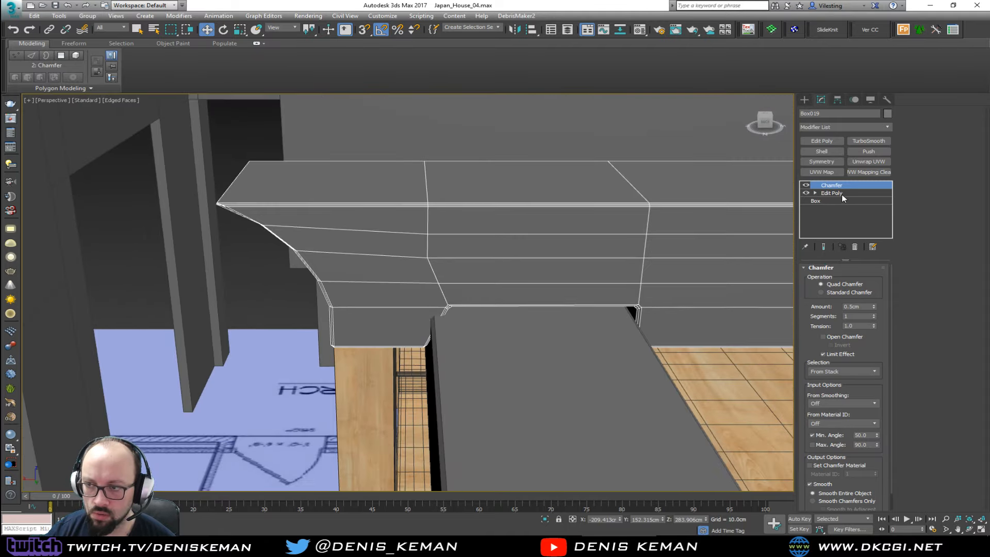
left_click(842, 195)
key("1")
key("F3")
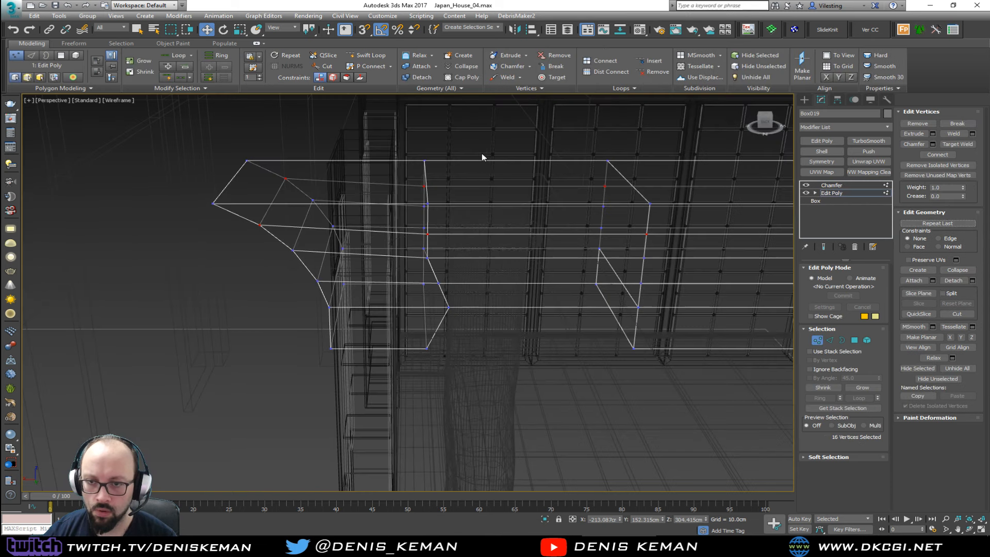
left_click(448, 305, "shift")
key("F3")
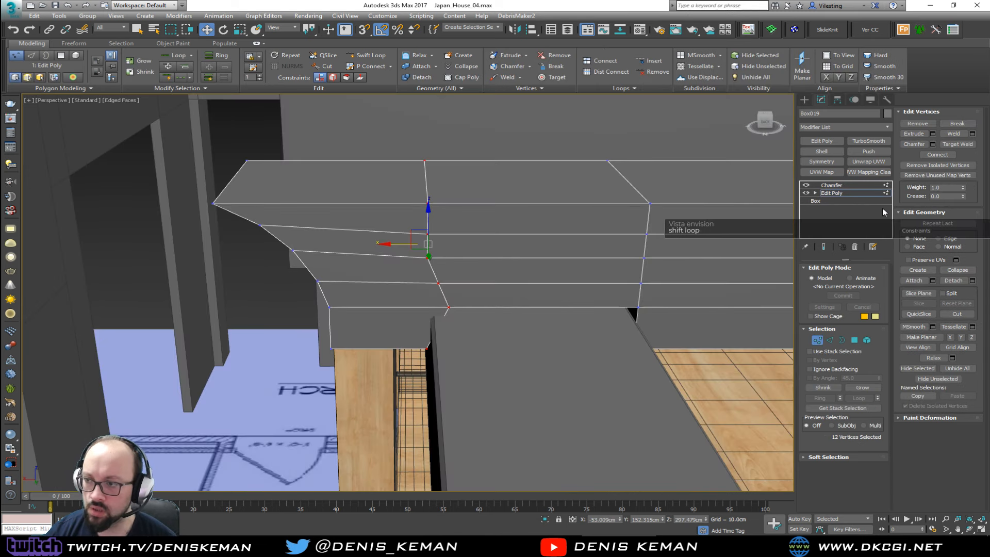
left_click(949, 337)
middle_click_drag(464, 258, 567, 258, "alt")
left_click(816, 340)
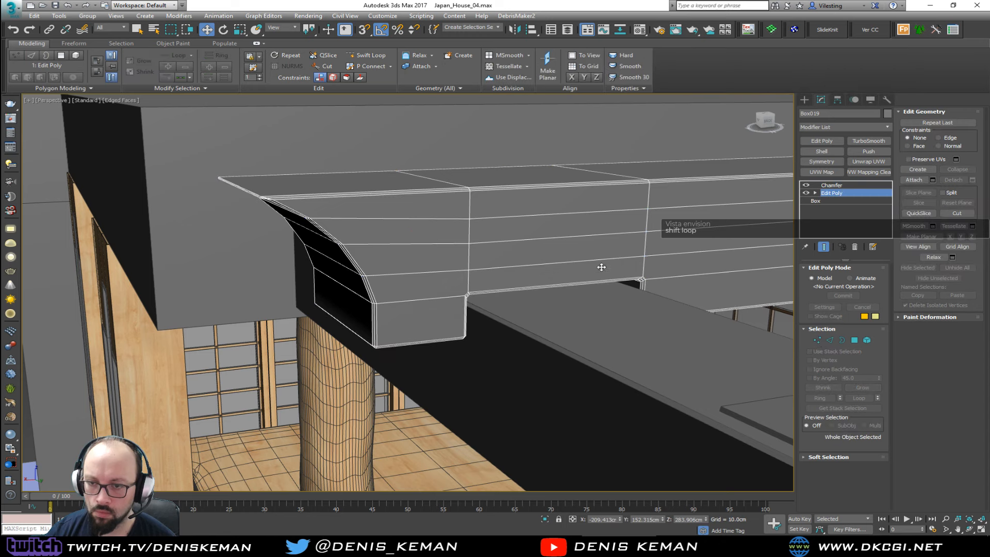
key("F3")
left_click(411, 153)
key("F3")
Straighten the skewed vertex loop beside the second long beam's end notch with Make Planar along Y.
middle_click_drag(531, 225, 381, 209)
scroll(381, 209, "down", 5)
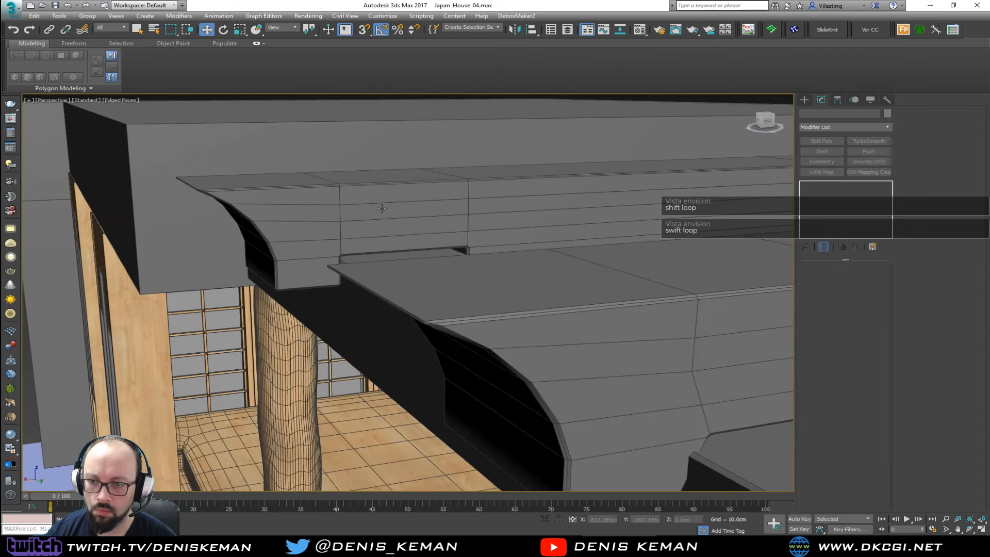
key("F4")
left_click(476, 269)
key("F4")
middle_click_drag(483, 274, 460, 273, "alt")
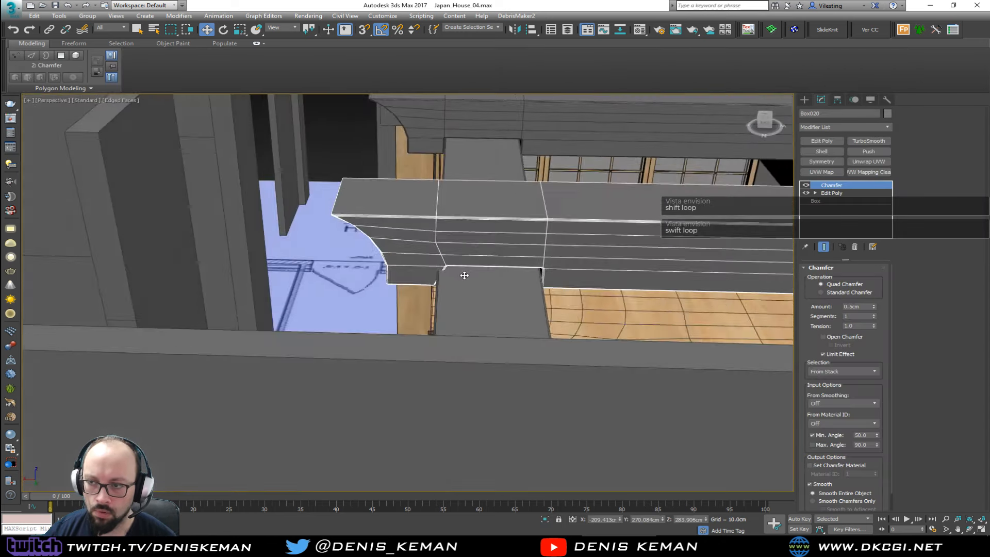
key("z")
left_click(842, 193)
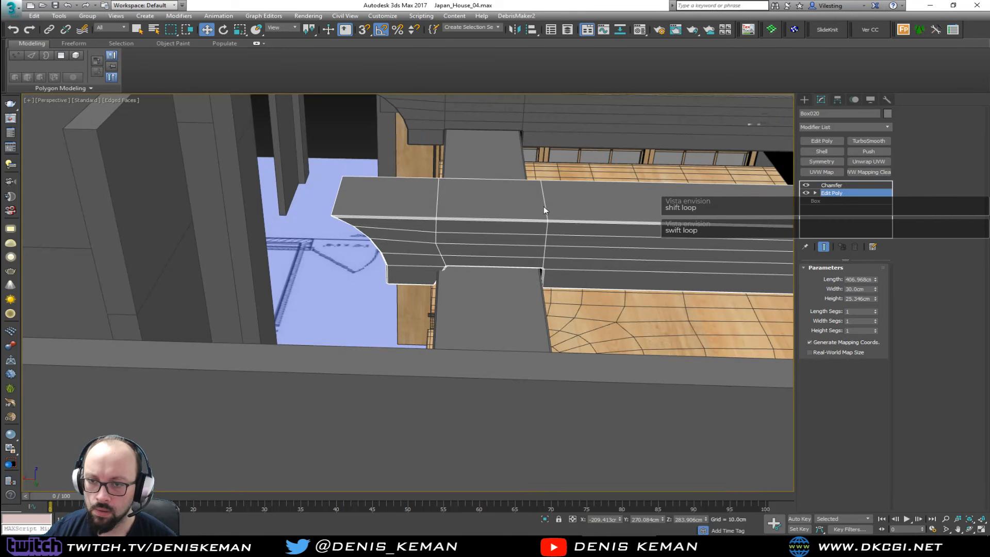
key("1")
key("F3")
left_click_drag(472, 161, 413, 311)
key("ctrl+e")
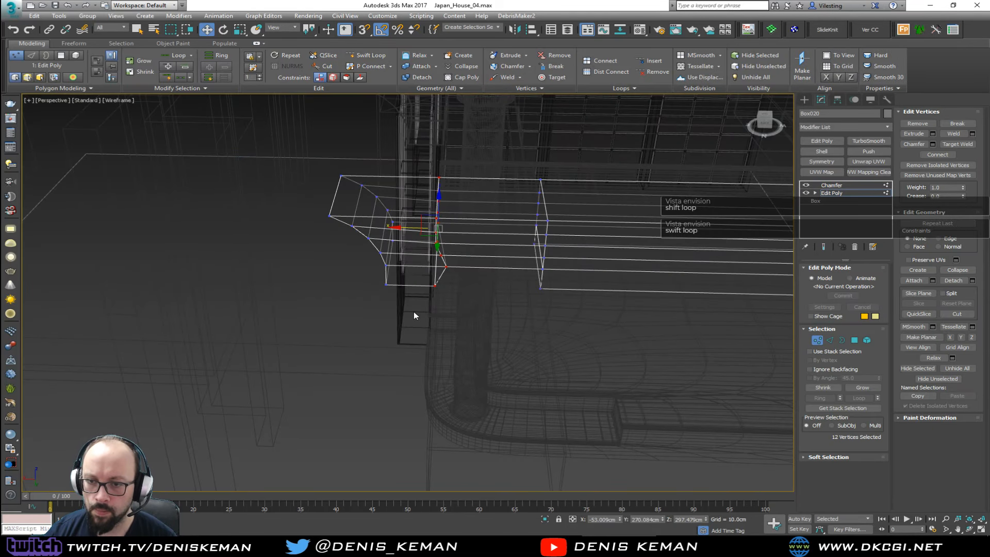
left_click(962, 337)
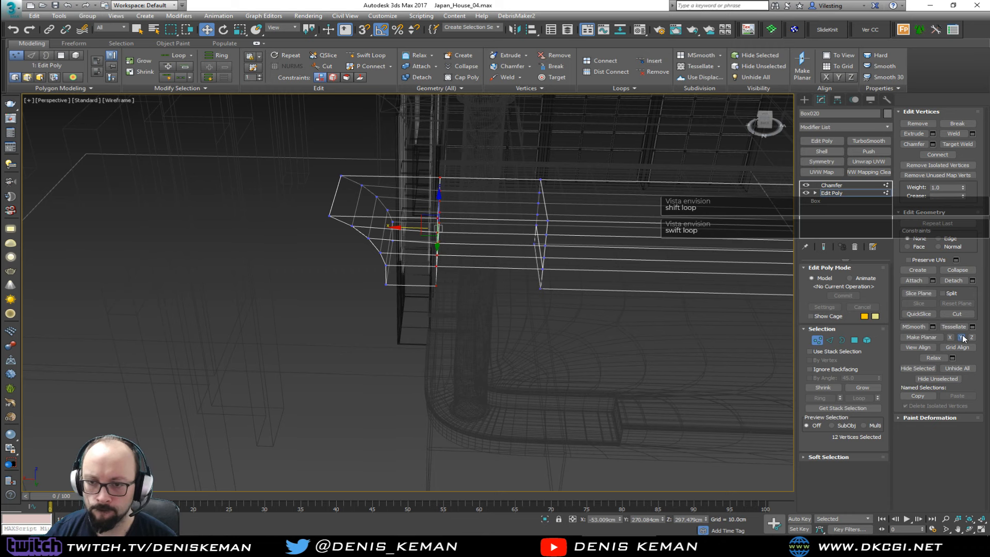
key("F3")
scroll(450, 242, "up", 3)
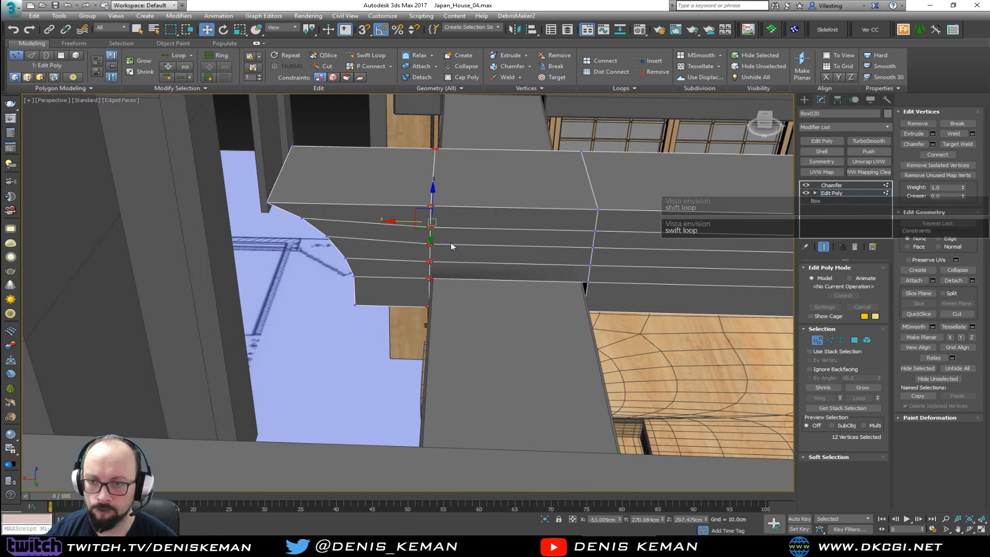
left_click(818, 342)
key("F3")
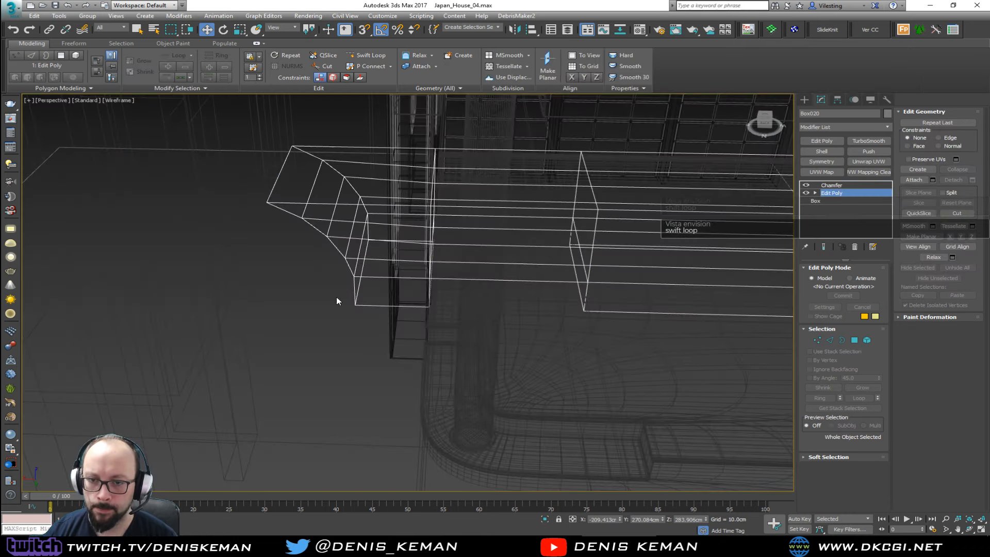
left_click(336, 301)
key("F3")
key("F4")
scroll(549, 206, "down", 3)
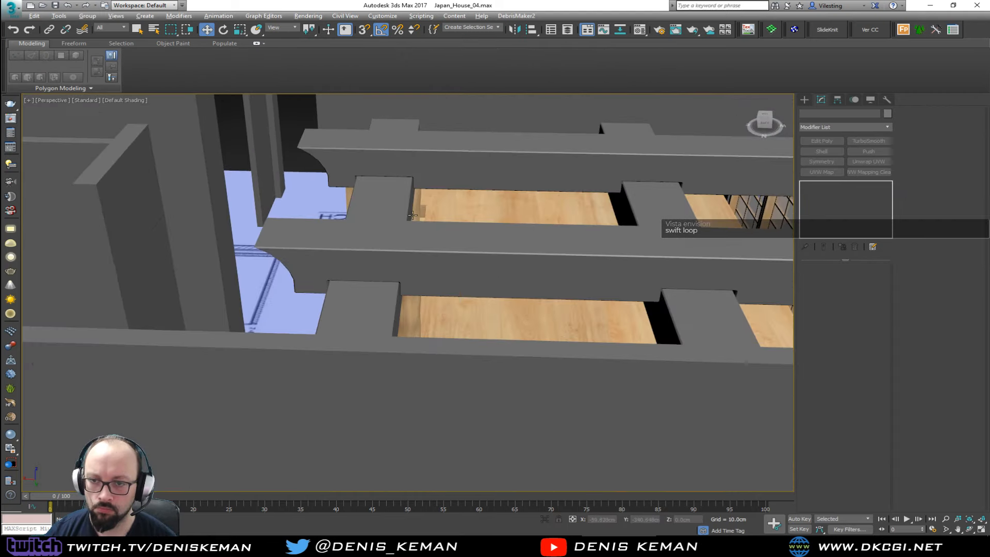
Add a UVW Map modifier with Box mapping to the original long beam, setting length, width and height to 100 cm.
mouse_move(592, 204)
middle_mouse_down("alt")
mouse_move(471, 204)
mouse_move(489, 192)
mouse_move(453, 214)
middle_mouse_up("alt")
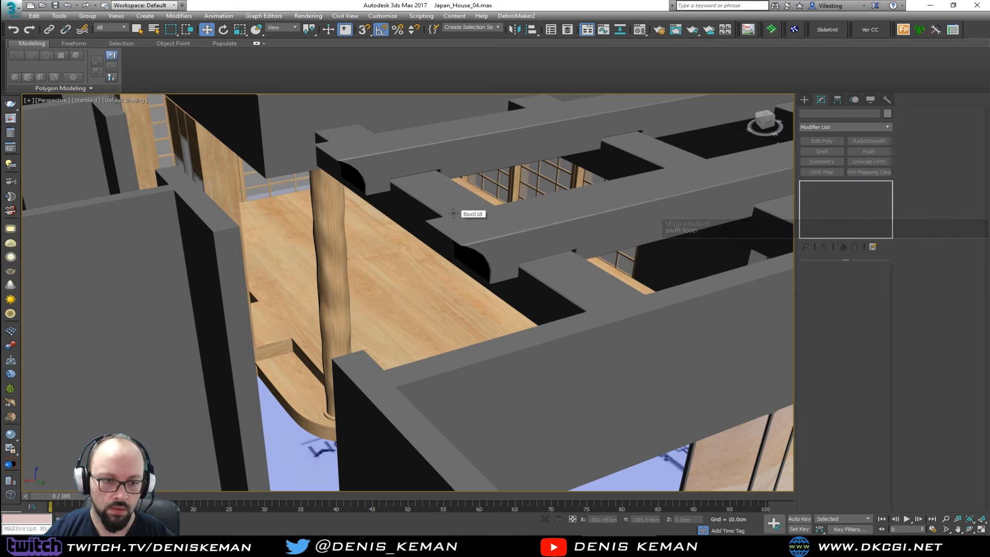
middle_click_drag(453, 214, 293, 225, "alt")
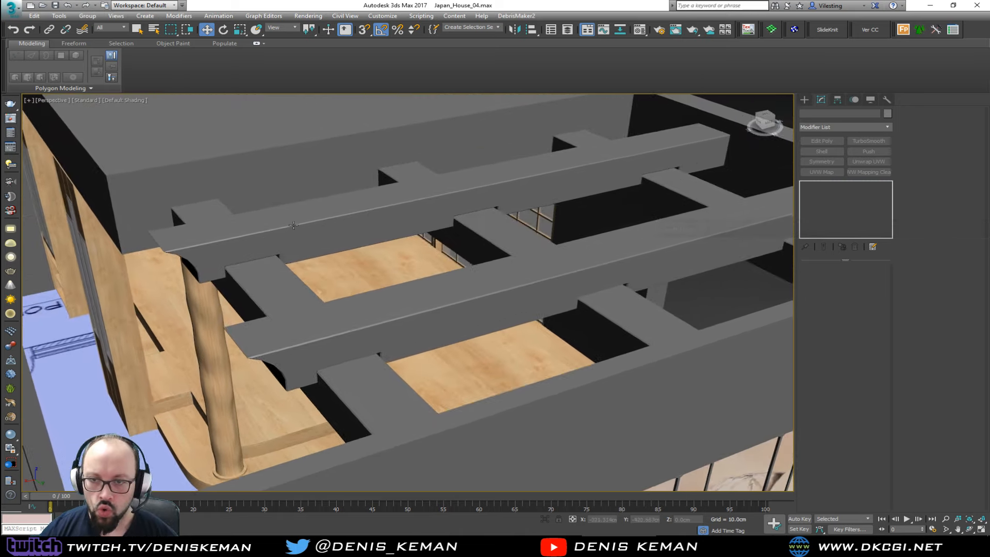
left_click(298, 221)
key("F4")
left_click(821, 172)
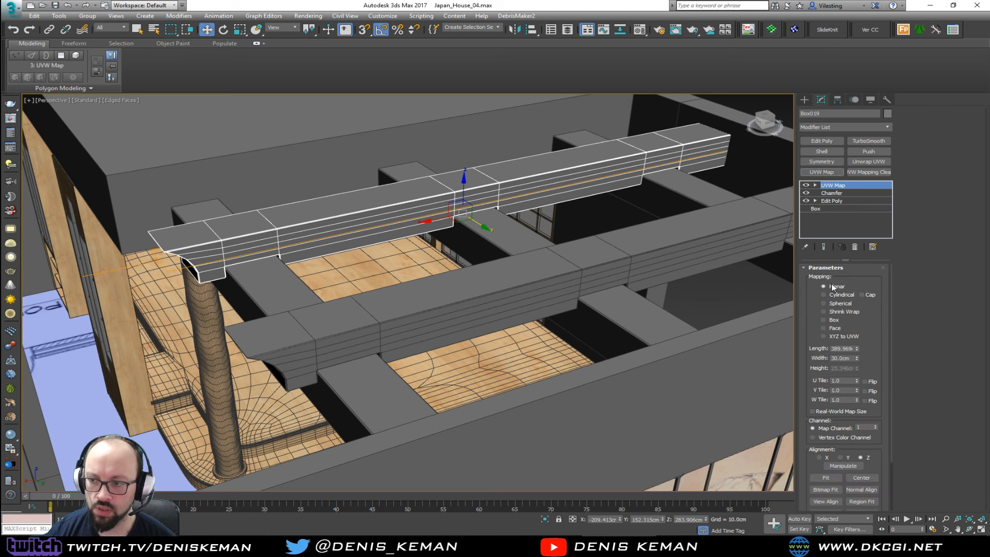
left_click(823, 320)
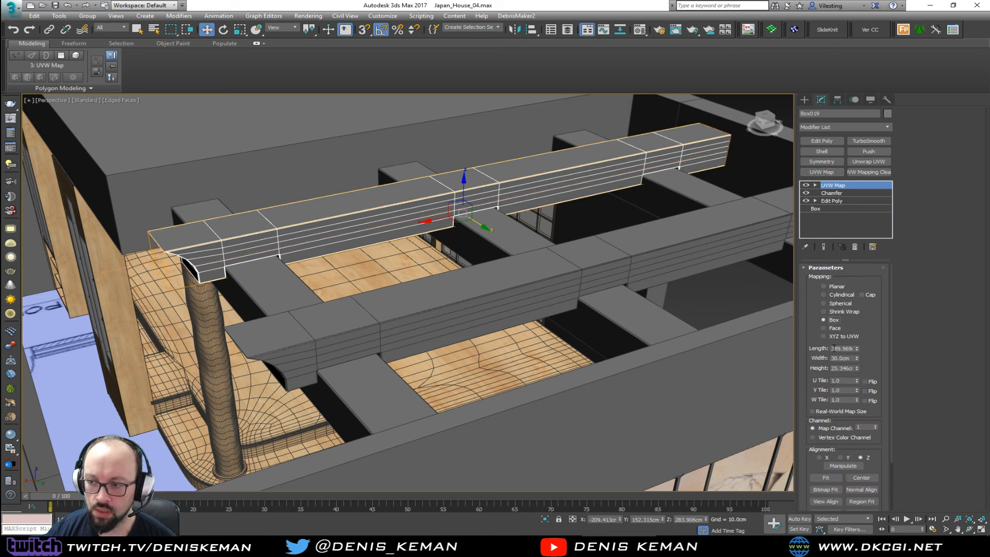
type("100")
key("Tab")
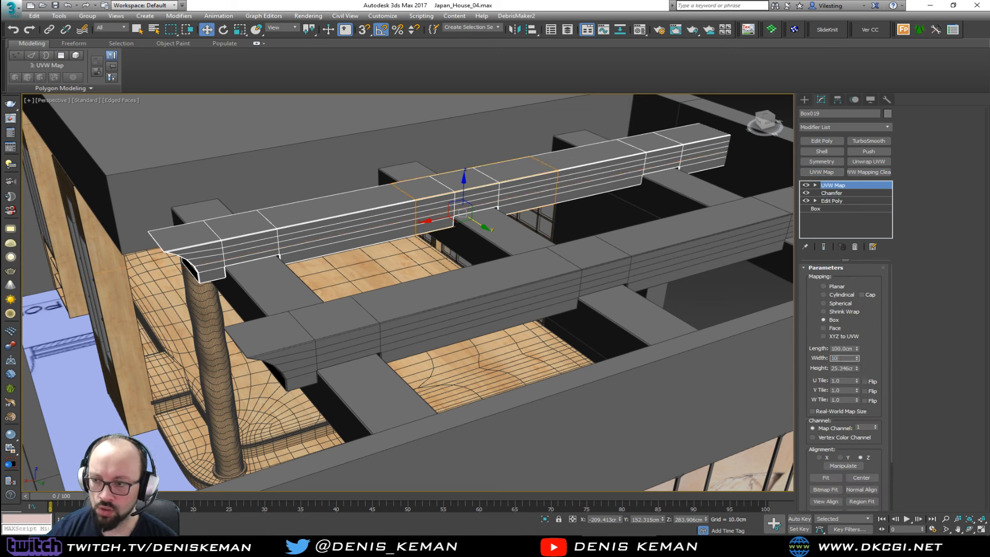
type("100")
key("Tab")
type("100")
key("Return")
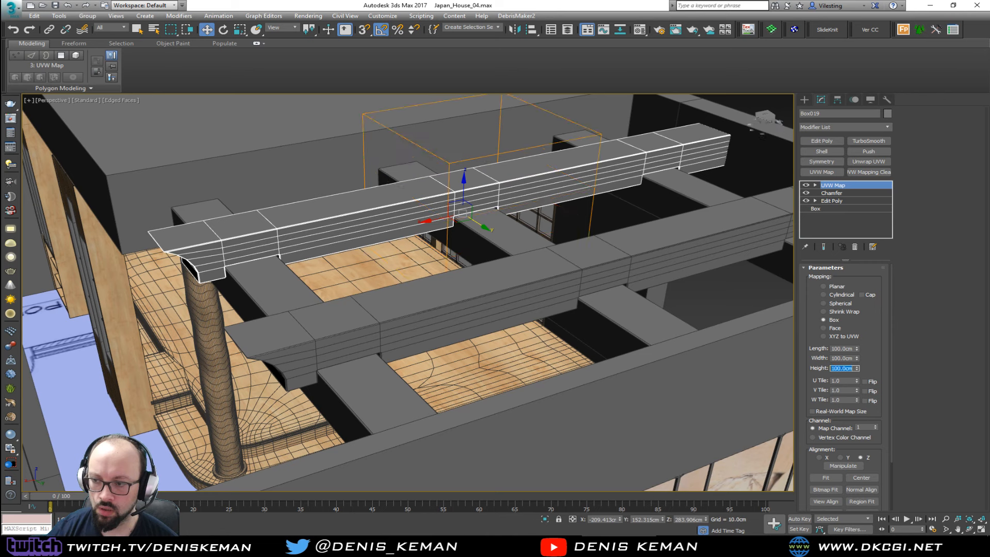
Copy the original long beam's UVW Map modifier onto the second long beam and the cross beams.
right_click(846, 187)
left_click(861, 196)
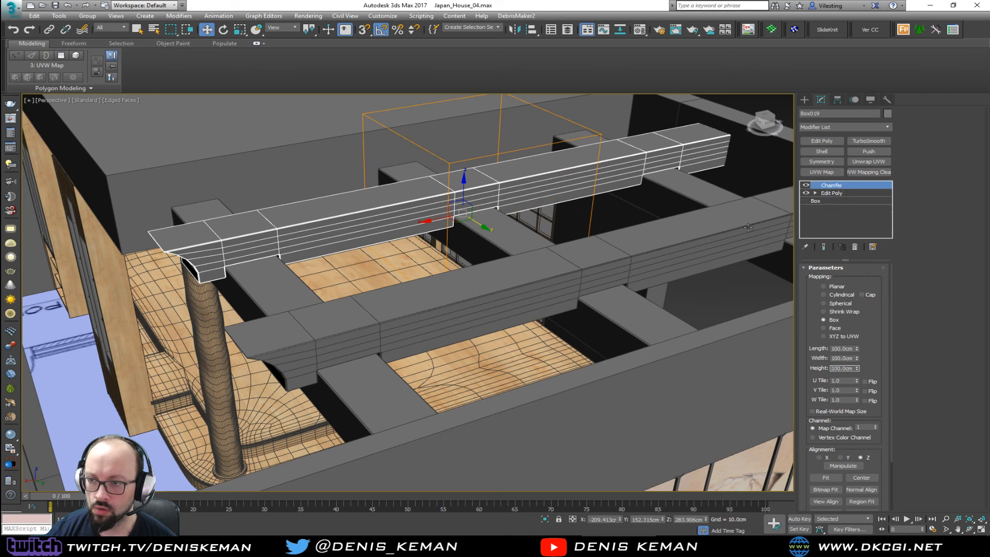
left_click(747, 227)
right_click(842, 186)
left_click(863, 233)
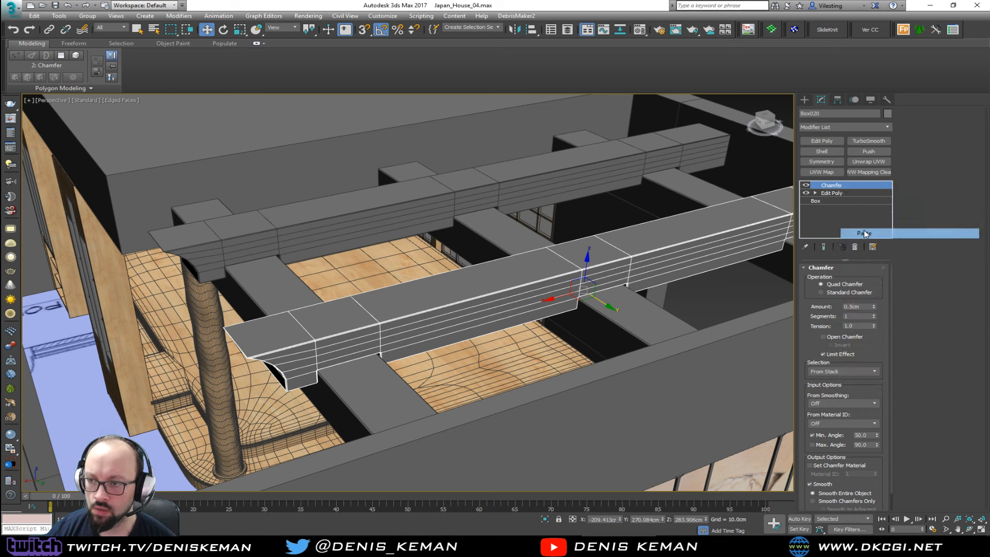
left_click(407, 395)
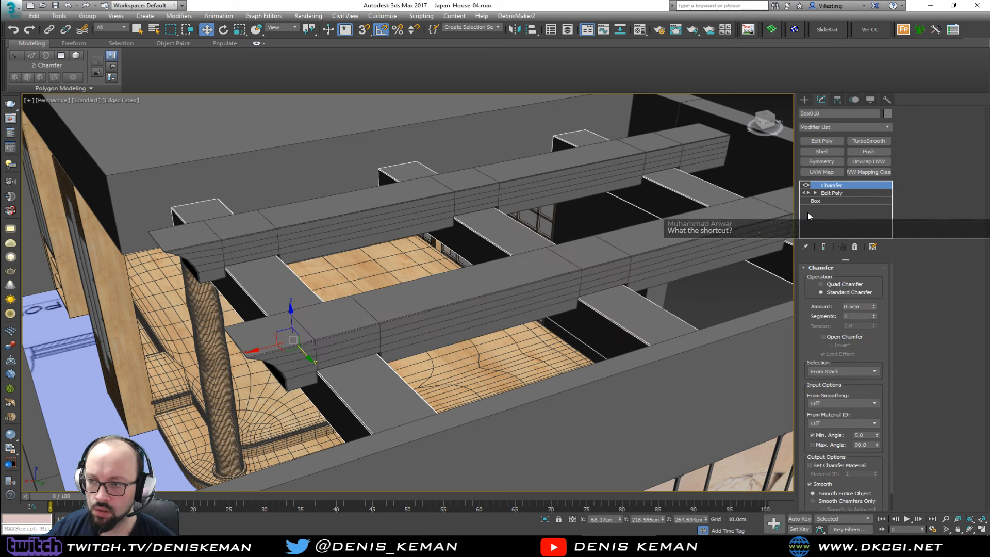
right_click(834, 185)
left_click(869, 233)
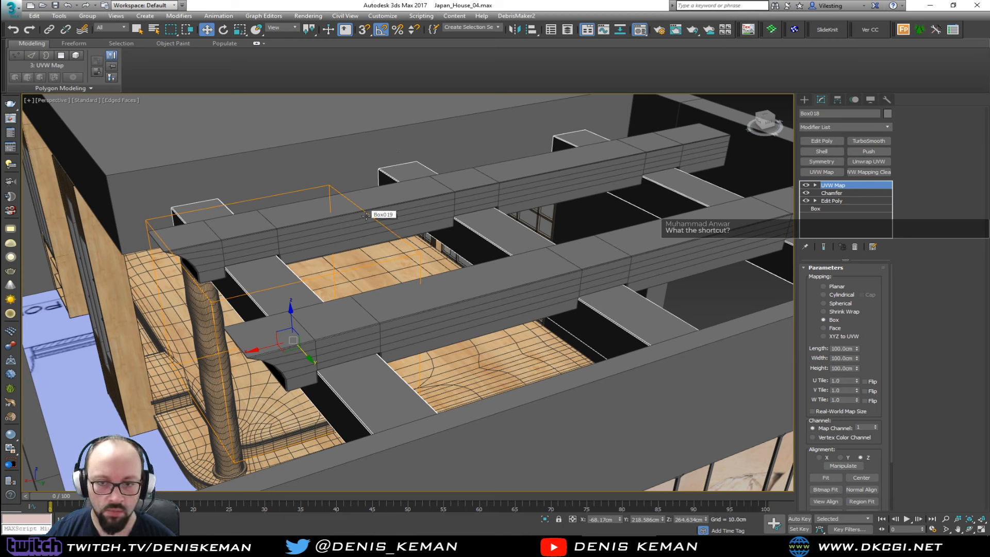
Assign Maple_Material to the cross beams and both long beams.
key("m")
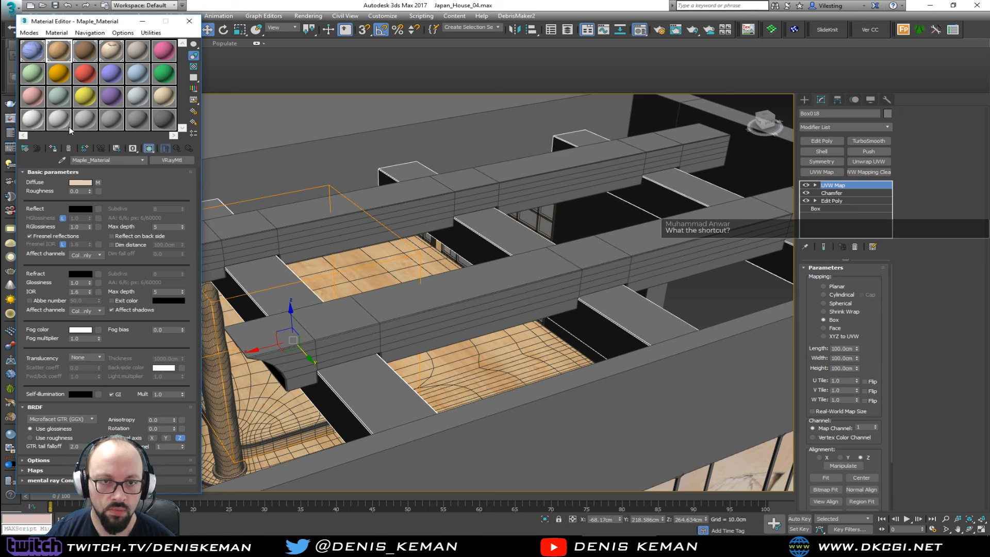
left_click(53, 147)
left_click(431, 330)
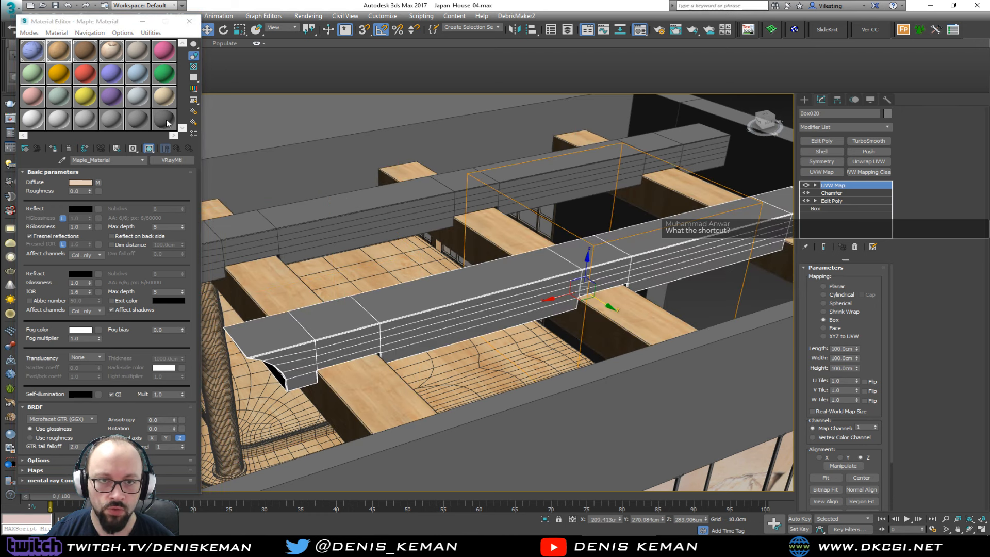
left_click(55, 150)
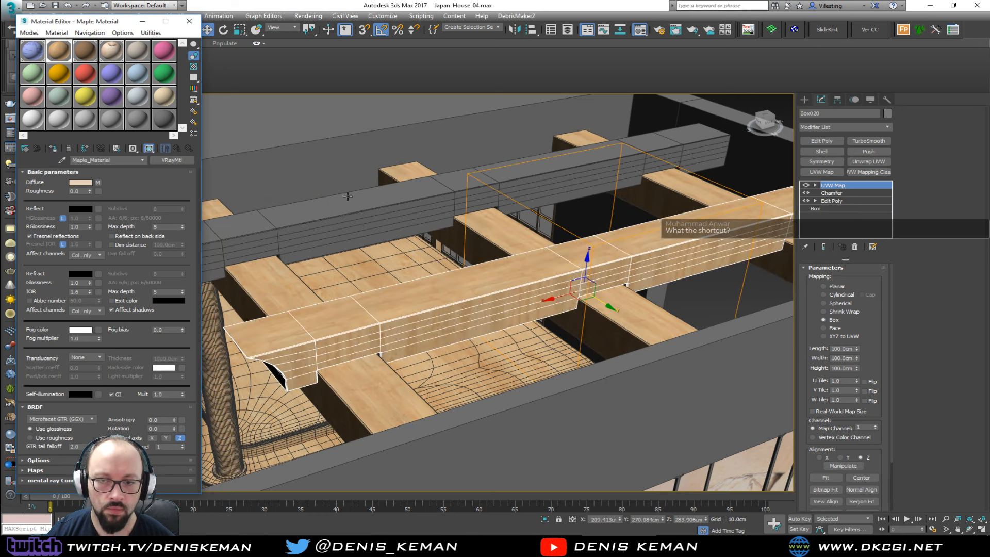
left_click(375, 216)
left_click(54, 150)
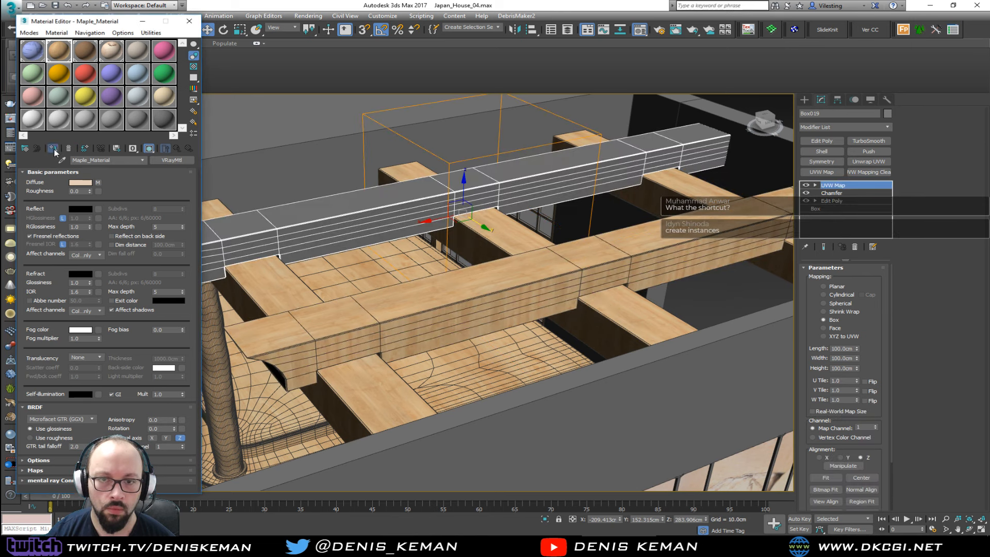
left_click(189, 22)
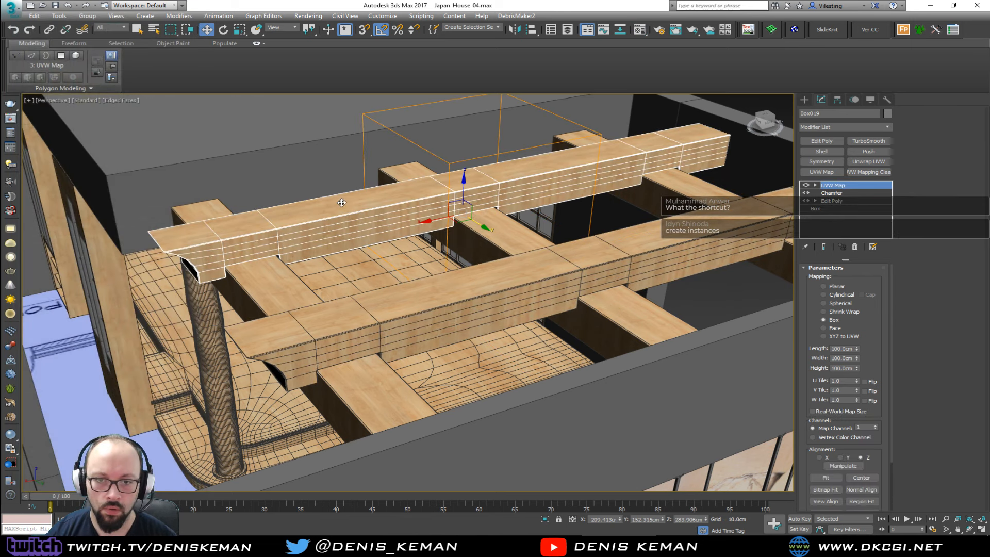
Examine the wood texture and rounded ends of the pergola beams from above and below, without edges shown.
scroll(342, 203, "down", 3)
key("F3")
left_click(655, 159)
key("F3")
key("F4")
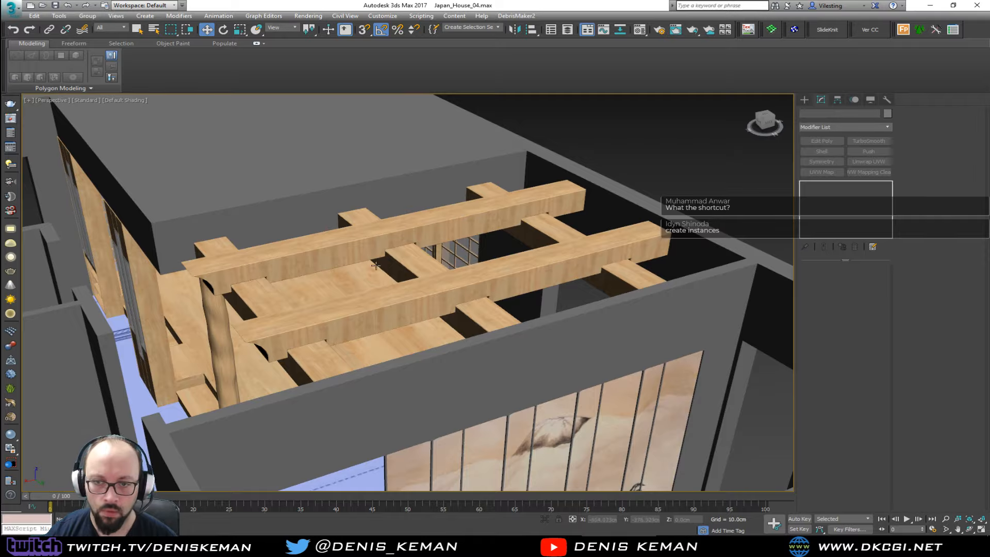
scroll(375, 265, "up", 10)
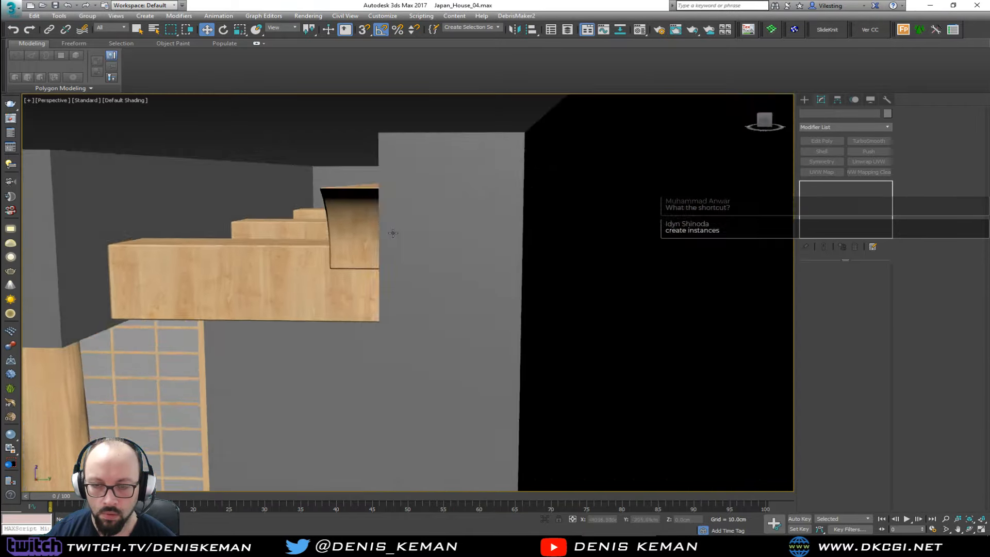
scroll(376, 216, "up", 10)
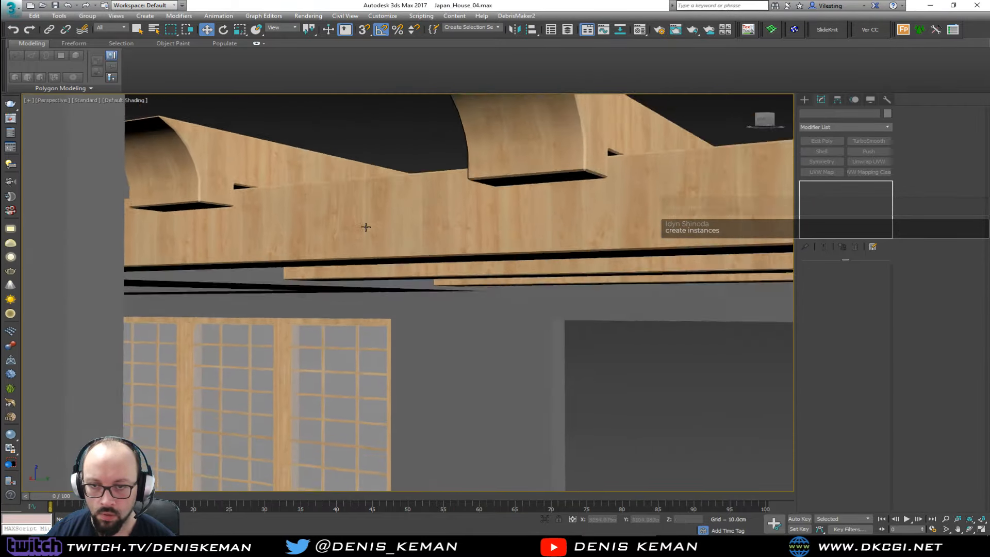
scroll(366, 226, "down", 8)
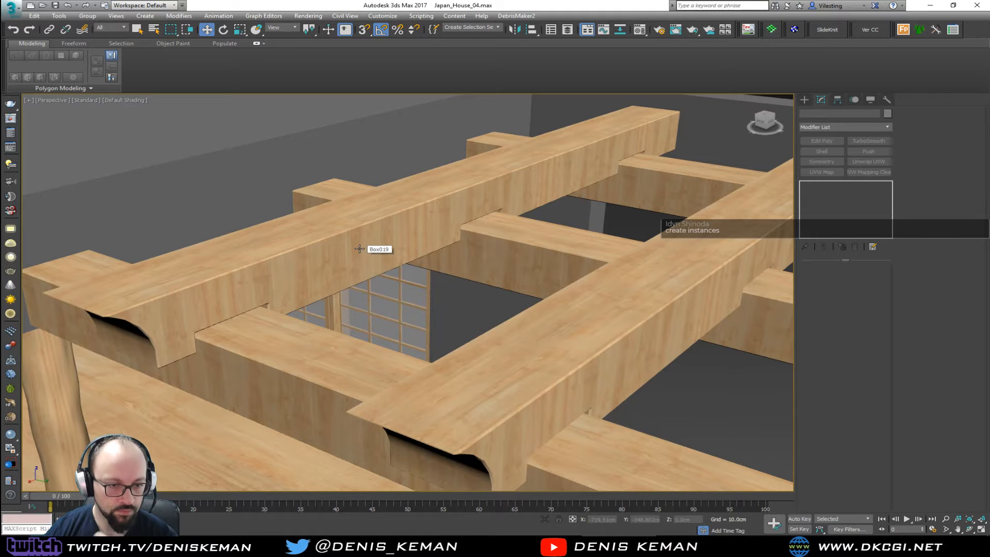
scroll(424, 228, "down", 4)
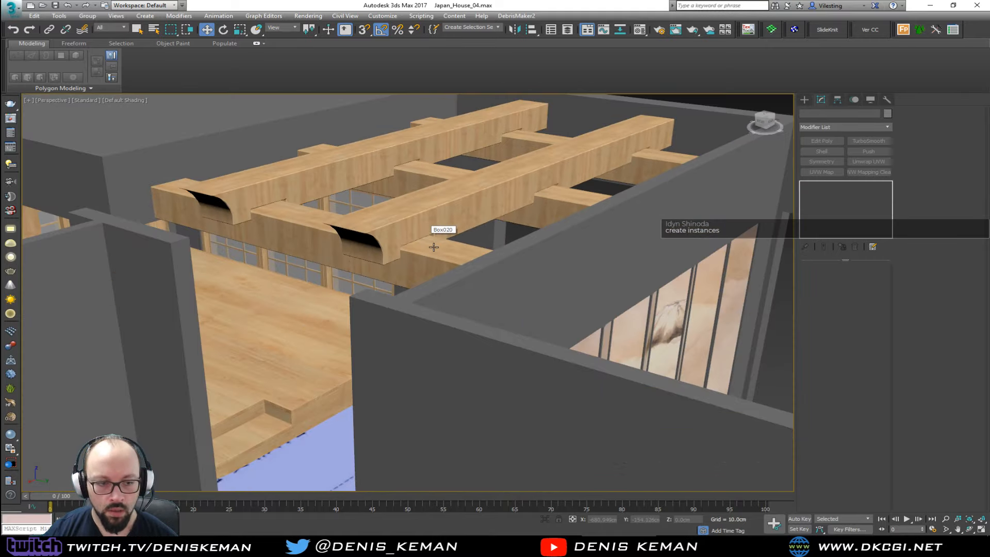
scroll(454, 237, "up", 3)
middle_click_drag(468, 249, 405, 249, "alt")
Hide the house's wall object to expose the pergola and the floor plan beneath it.
left_click(384, 203)
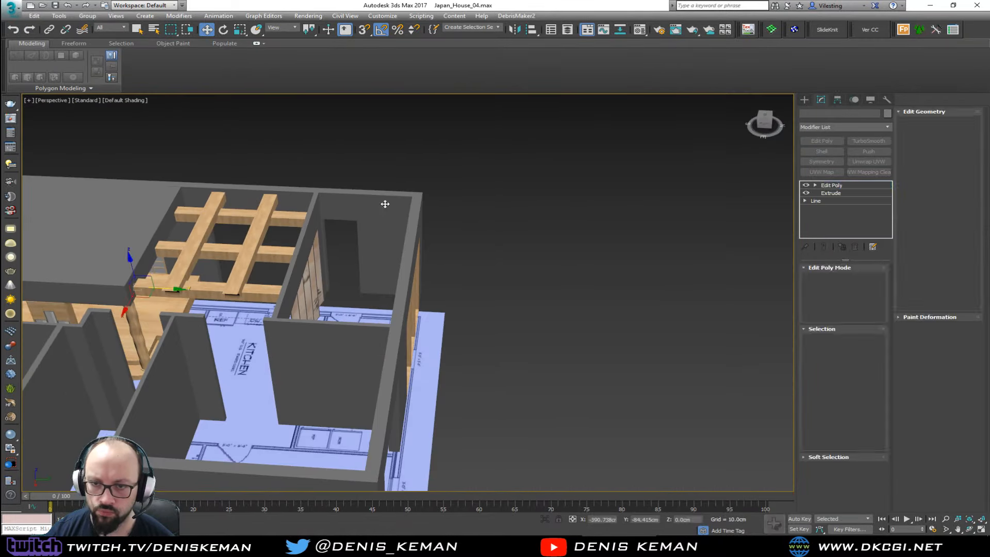
right_click(383, 204)
left_click(433, 178)
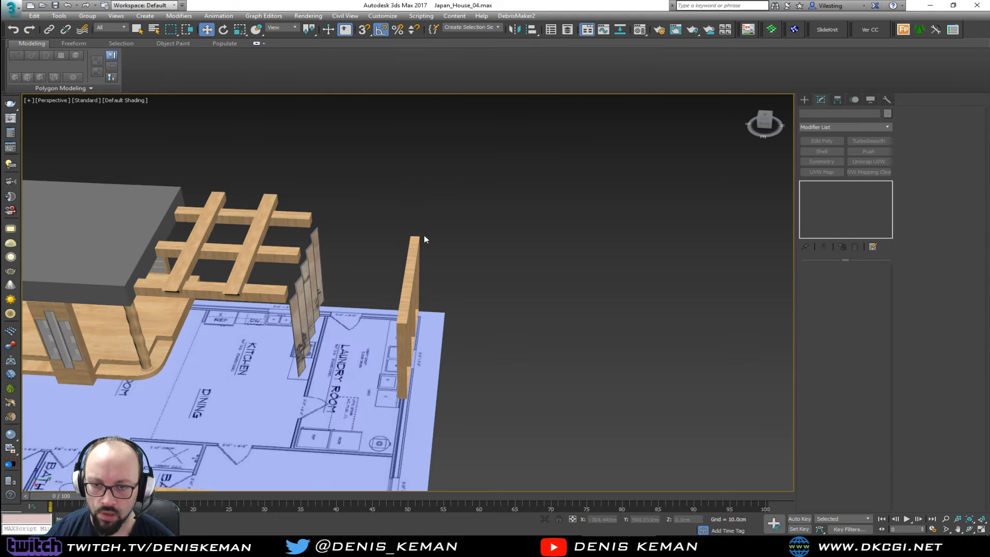
middle_click_drag(424, 235, 462, 245, "alt")
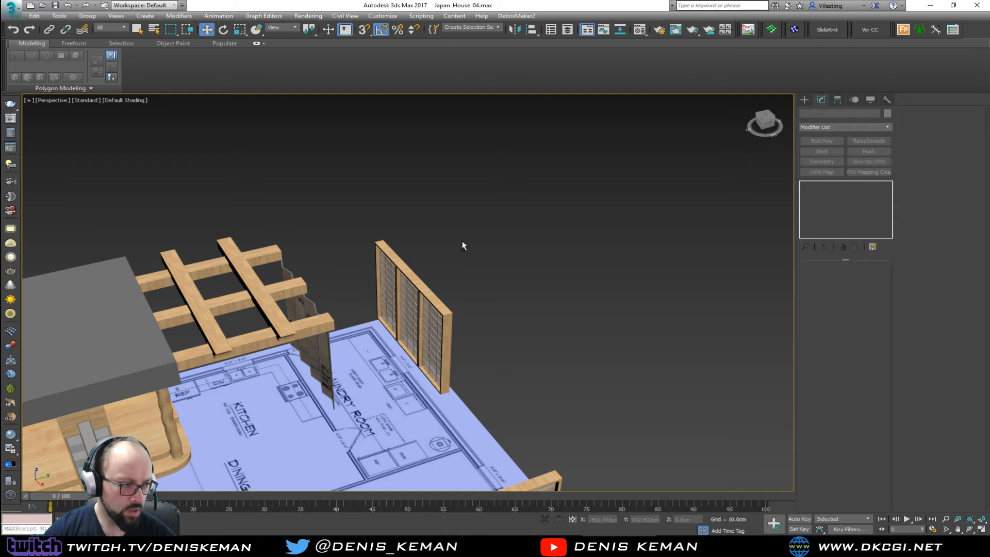
Examine the ceiling beams and cabinets in the Kitchen_Idea reference in Windows Photo Viewer, and return to the pergola in 3ds Max.
left_click_drag(989, 21, 482, 19)
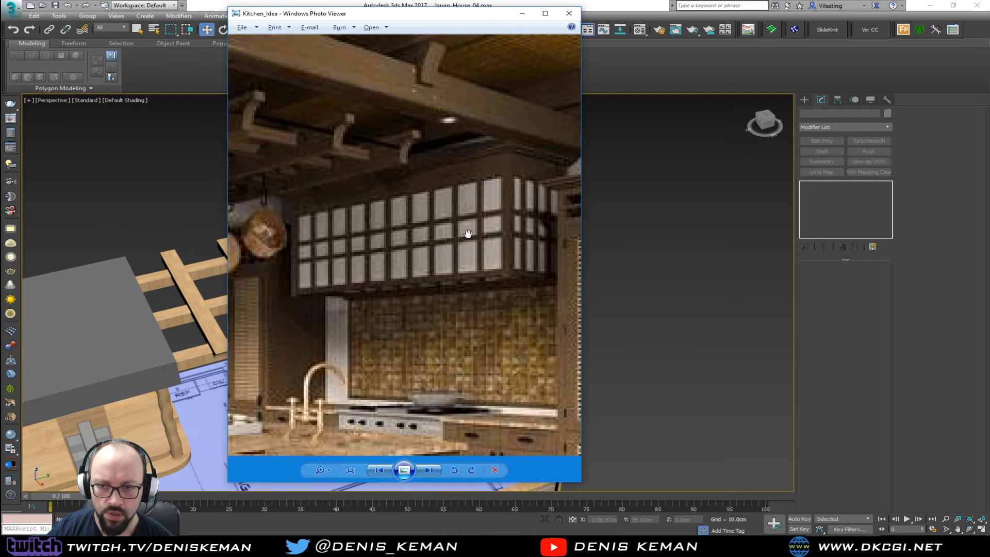
left_click_drag(491, 343, 431, 309)
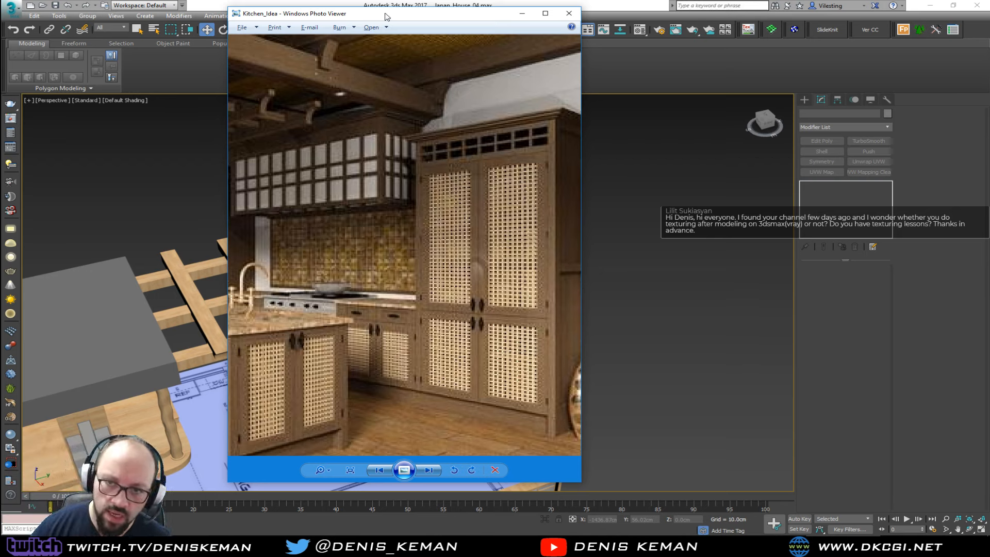
left_click_drag(387, 17, 0, 34)
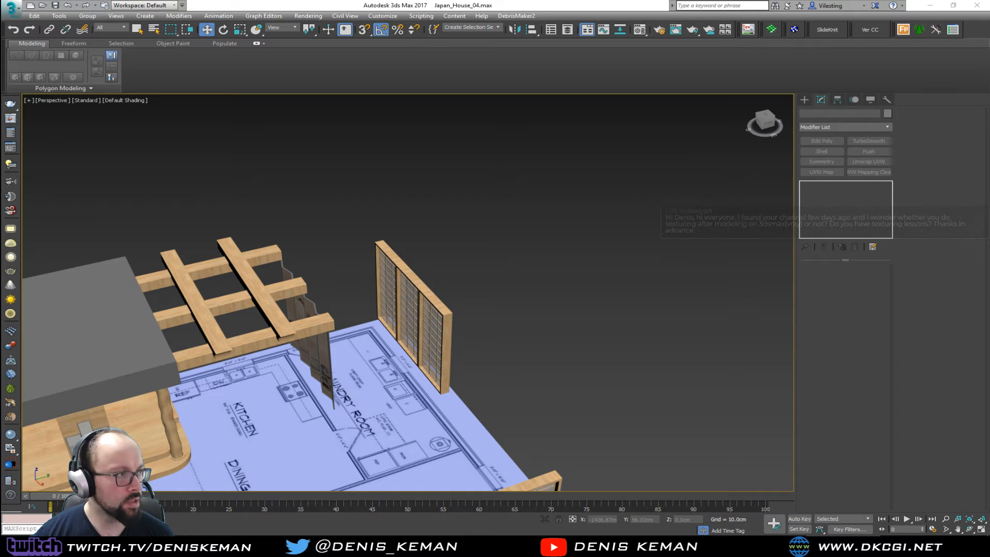
middle_click_drag(348, 206, 315, 238, "alt")
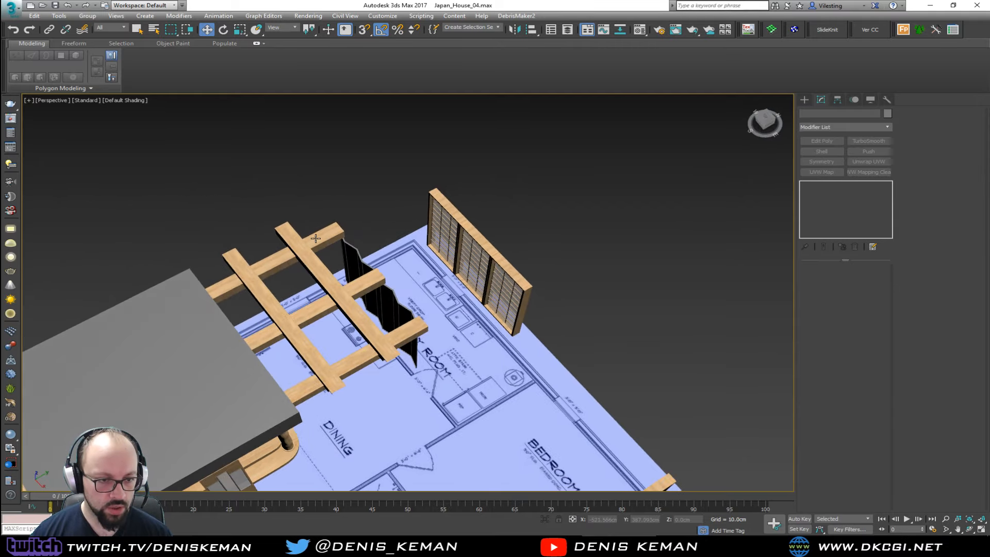
Examine the pergola beams, their rounded ends, the folding screen and the shoji panels from above and from several sides.
scroll(315, 239, "up", 5)
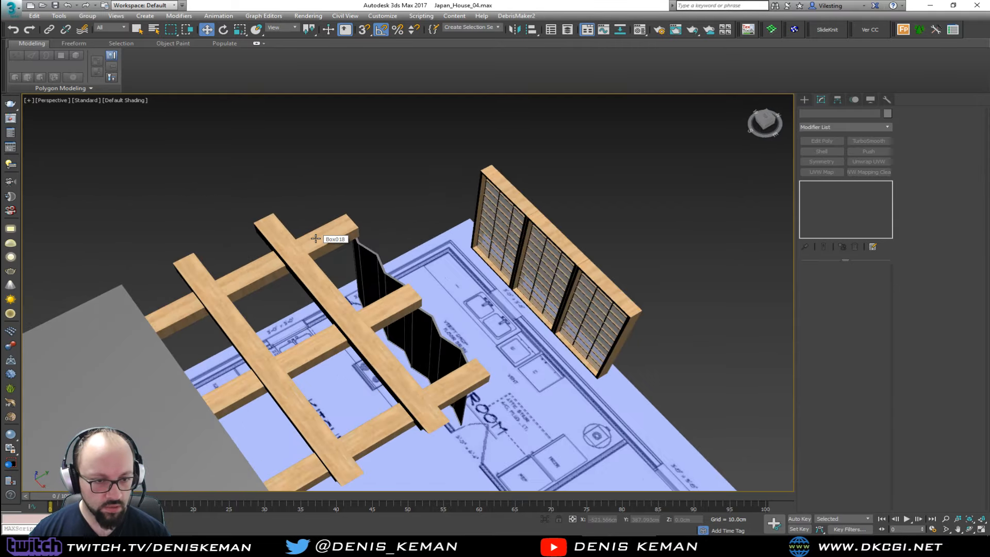
middle_click_drag(357, 281, 441, 265, "alt")
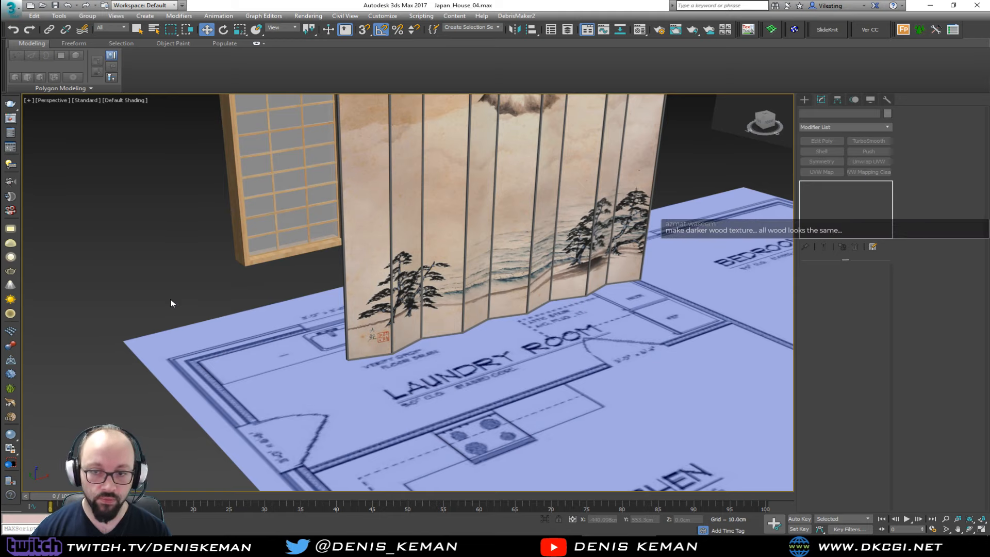
middle_click_drag(310, 294, 289, 329)
scroll(289, 329, "down", 5)
mouse_move(356, 293)
middle_mouse_down("alt")
mouse_move(276, 322)
mouse_move(249, 317)
mouse_move(286, 304)
middle_mouse_up("alt")
scroll(374, 300, "up", 10)
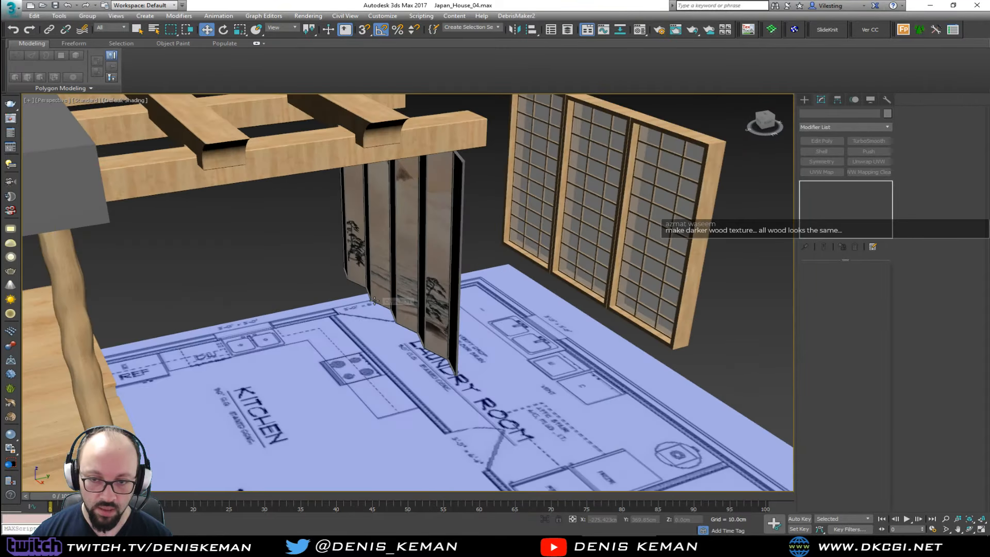
middle_click_drag(298, 231, 306, 329)
scroll(306, 329, "down", 5)
middle_click_drag(296, 279, 461, 238, "alt")
middle_click_drag(416, 149, 414, 129, "alt")
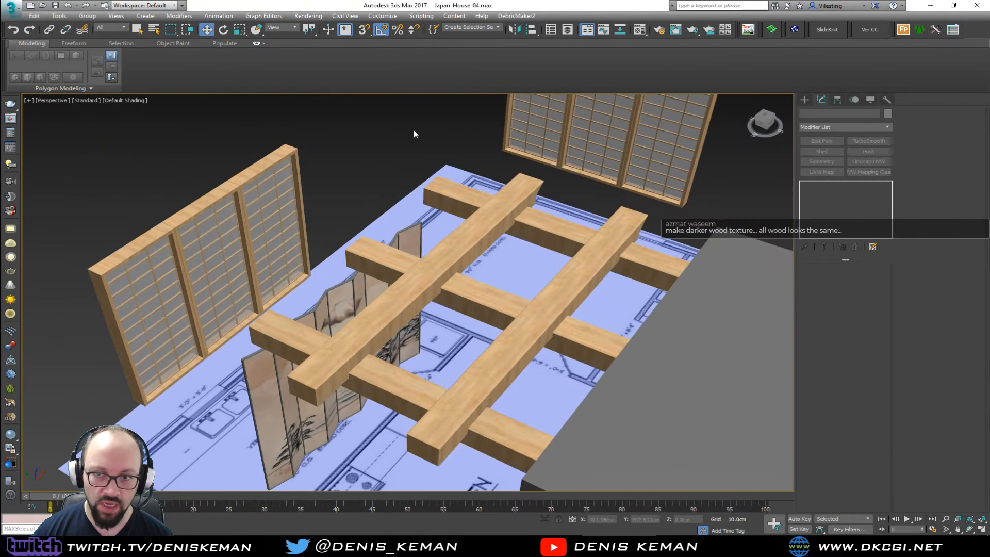
middle_click_drag(401, 198, 251, 189, "alt")
scroll(297, 314, "up", 3)
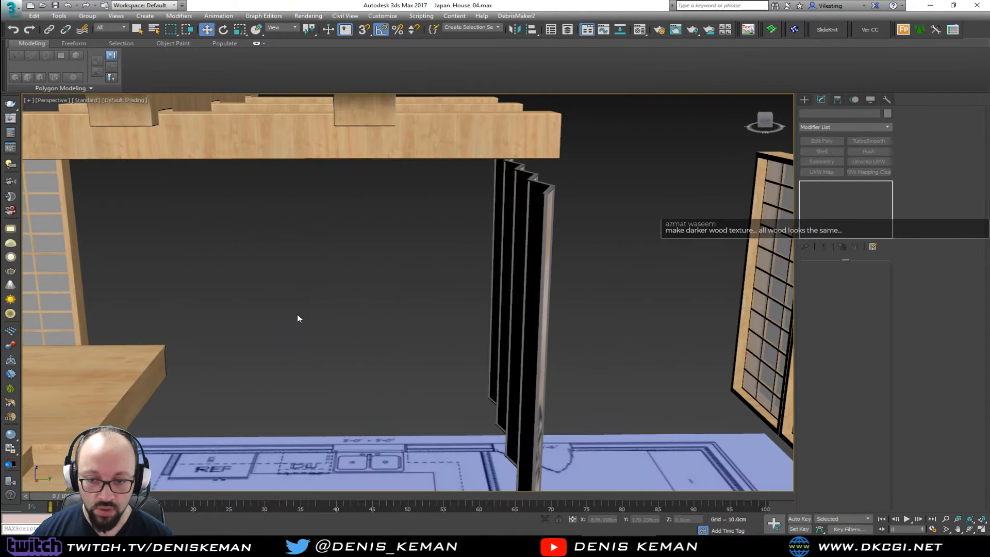
scroll(358, 283, "up", 4)
middle_click_drag(375, 285, 56, 349, "alt")
scroll(289, 262, "up", 3)
middle_click_drag(309, 289, 413, 350)
scroll(427, 353, "down", 5)
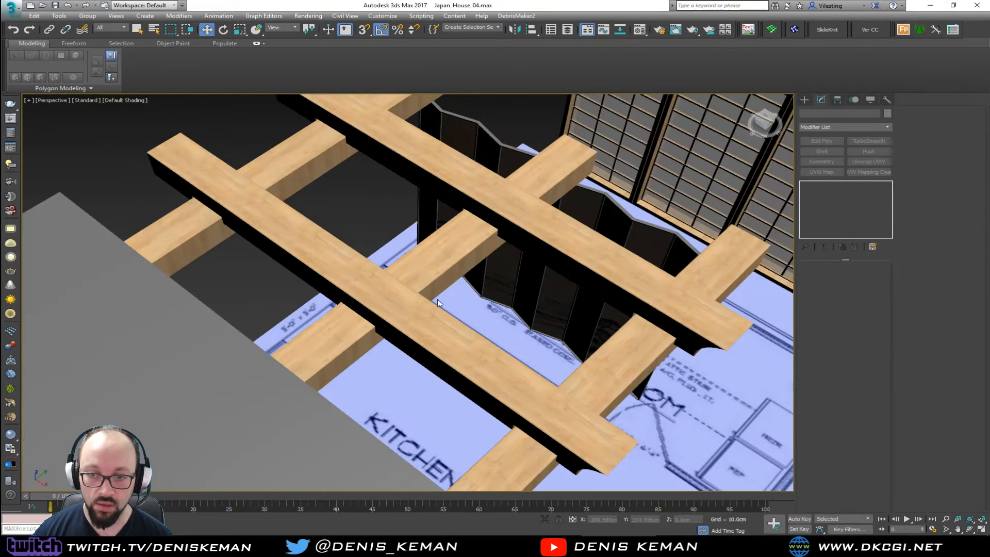
middle_click_drag(437, 299, 528, 289, "alt")
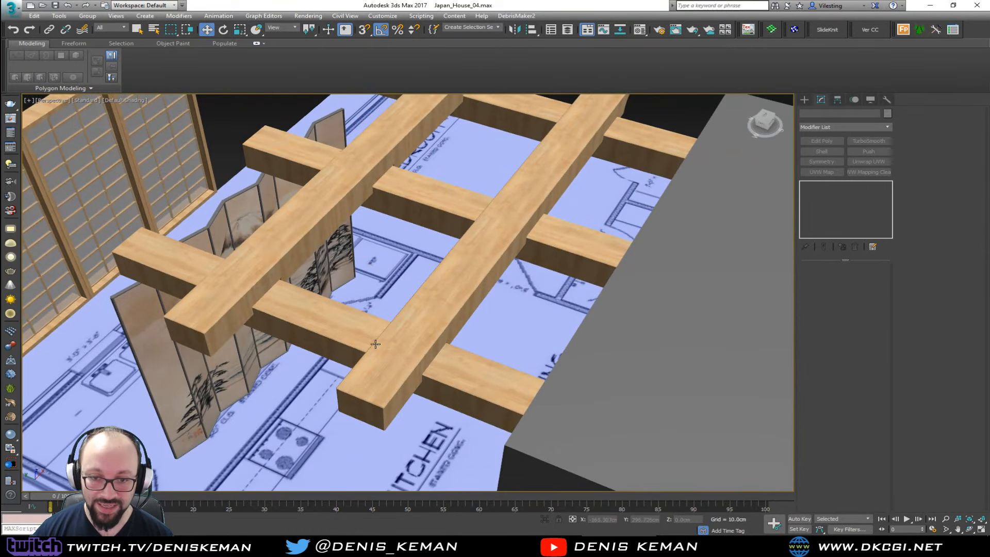
middle_click_drag(375, 343, 397, 293)
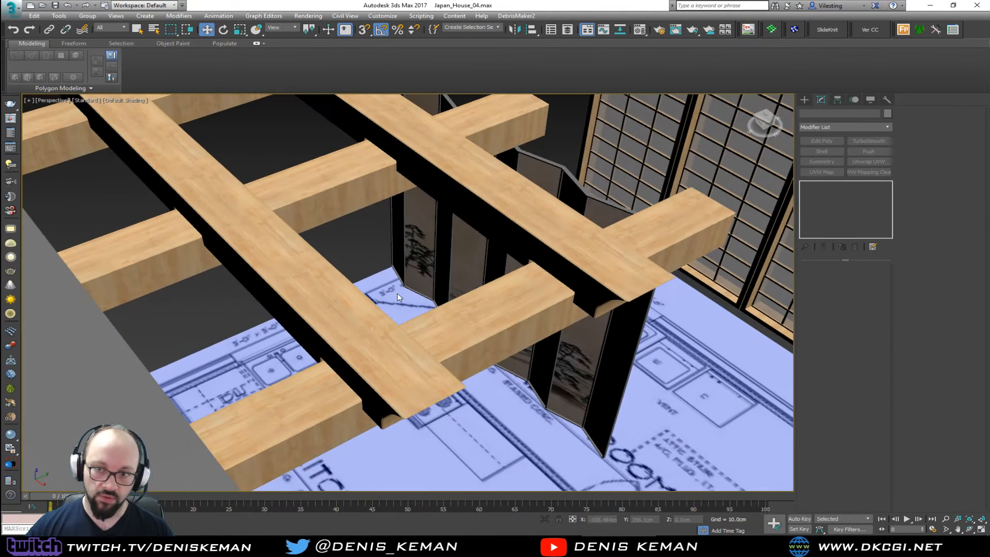
middle_click_drag(396, 293, 402, 316, "alt")
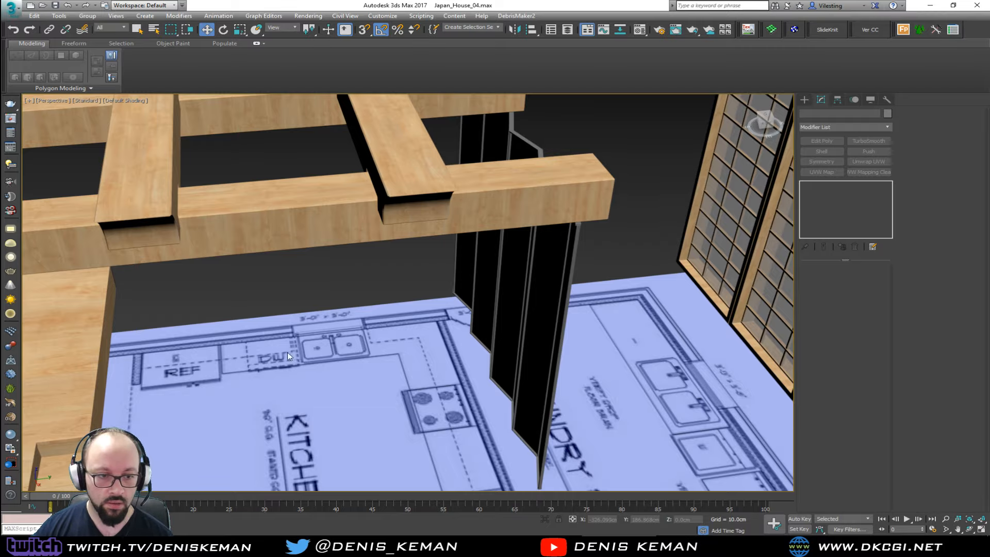
Examine the kitchen area of the floor plan beneath the pergola and compare it with the Kitchen_Idea reference in Windows Photo Viewer.
middle_click_drag(232, 313, 341, 320)
scroll(369, 318, "down", 3)
scroll(342, 320, "up", 10)
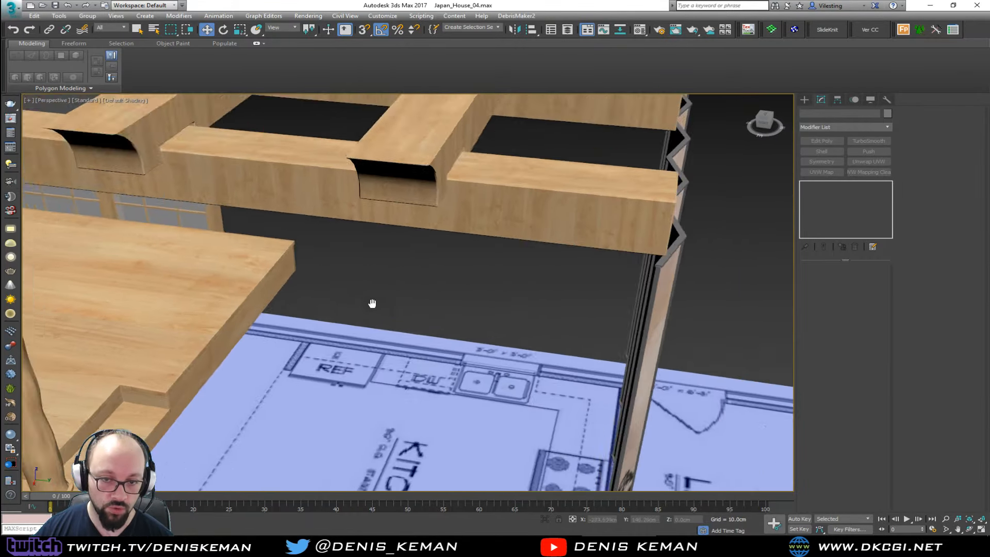
scroll(435, 335, "up", 10)
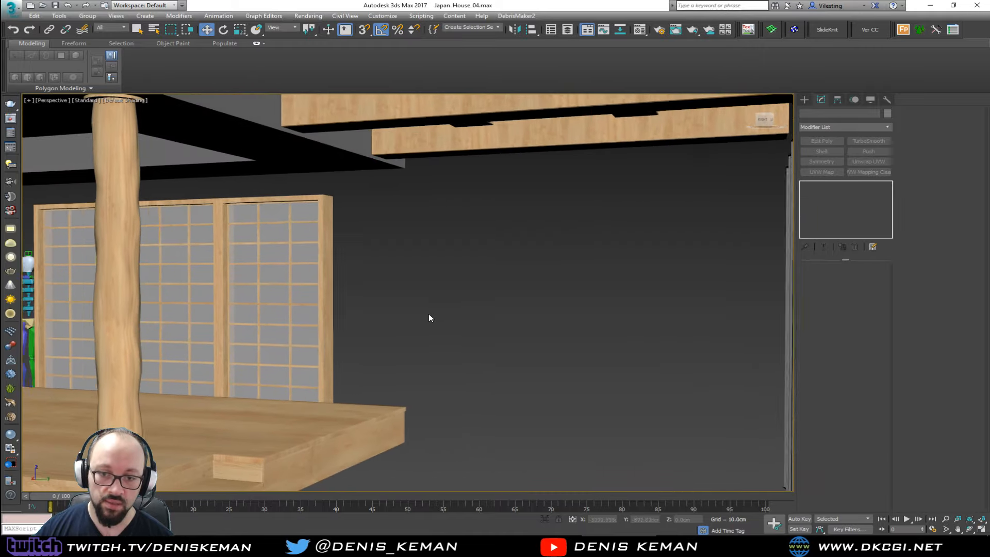
mouse_move(425, 312)
middle_mouse_down("alt")
mouse_move(438, 306)
mouse_move(486, 321)
mouse_move(431, 338)
mouse_move(369, 308)
mouse_move(444, 303)
mouse_move(435, 316)
mouse_move(447, 334)
mouse_move(433, 309)
mouse_move(417, 321)
middle_mouse_up("alt")
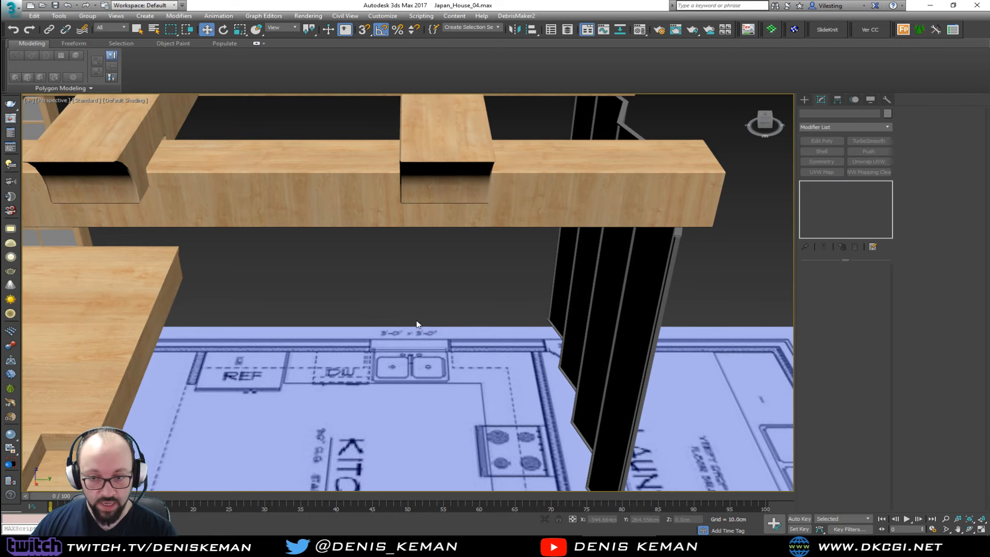
middle_click_drag(425, 361, 401, 285)
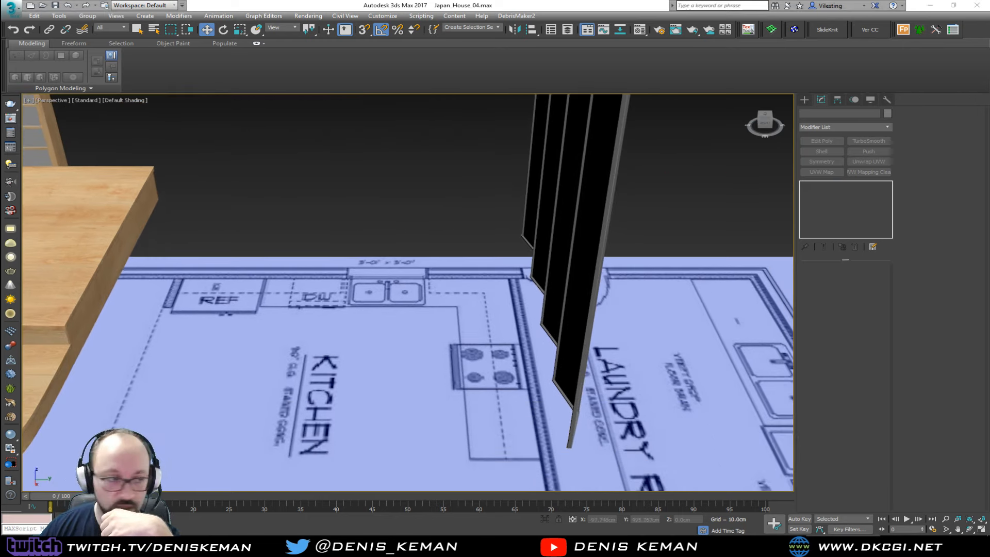
left_click_drag(0, 41, 509, 39)
left_click_drag(435, 273, 553, 176)
scroll(452, 277, "down", 1)
scroll(452, 277, "down", 2)
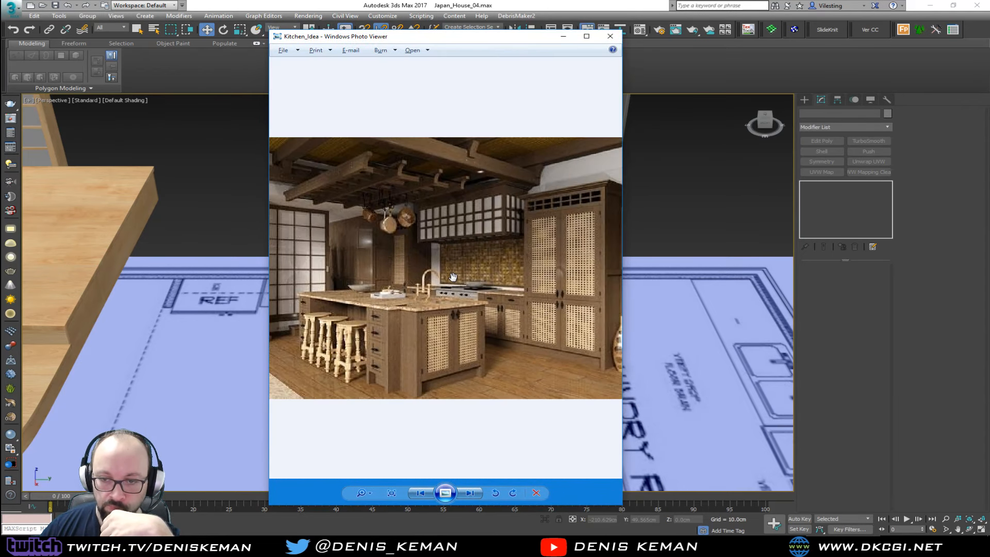
left_click_drag(451, 40, 0, 41)
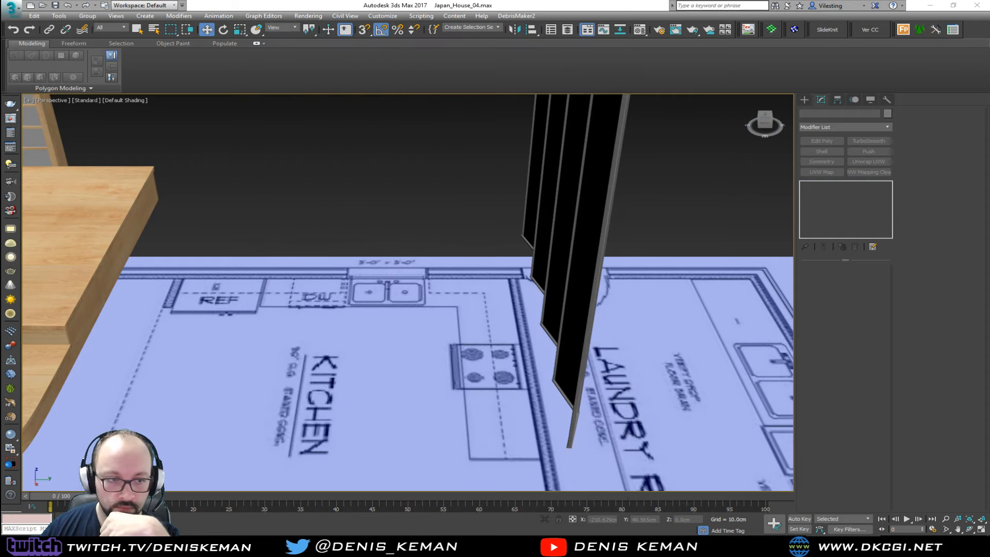
Rename all the pergola beam objects in 3ds Max with the base name Kitchen_Beams, numbered from 0 in steps of 1.
middle_click_drag(381, 294, 388, 333)
scroll(388, 333, "down", 10)
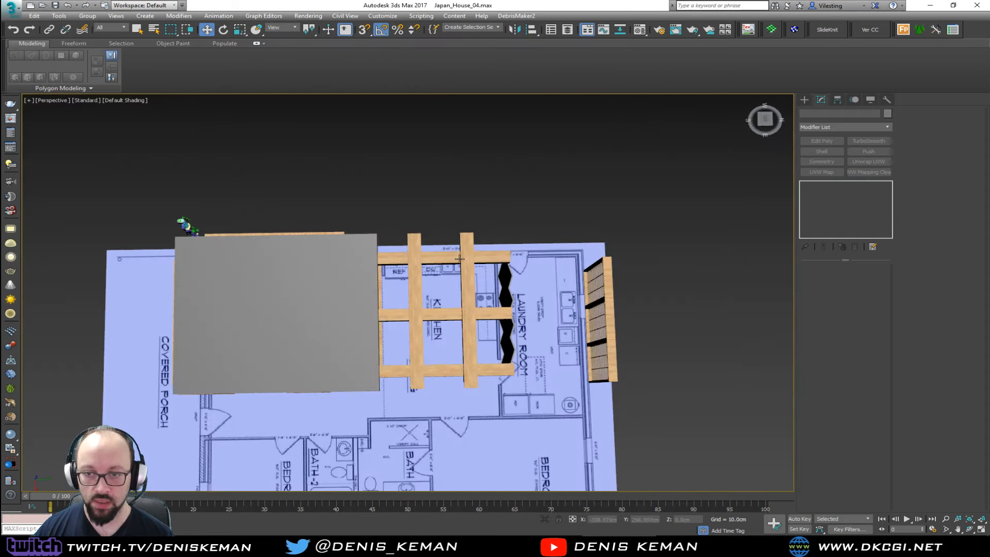
left_click(469, 277)
scroll(449, 290, "up", 5)
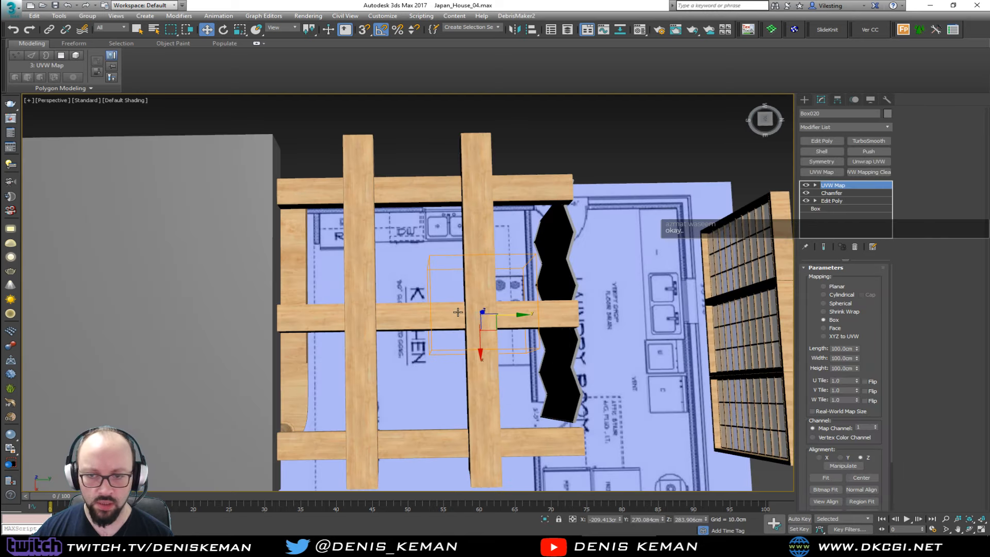
left_click(501, 173)
left_click_drag(501, 167, 342, 473)
key("F3")
key("F3")
left_click(85, 16)
mouse_move(67, 18)
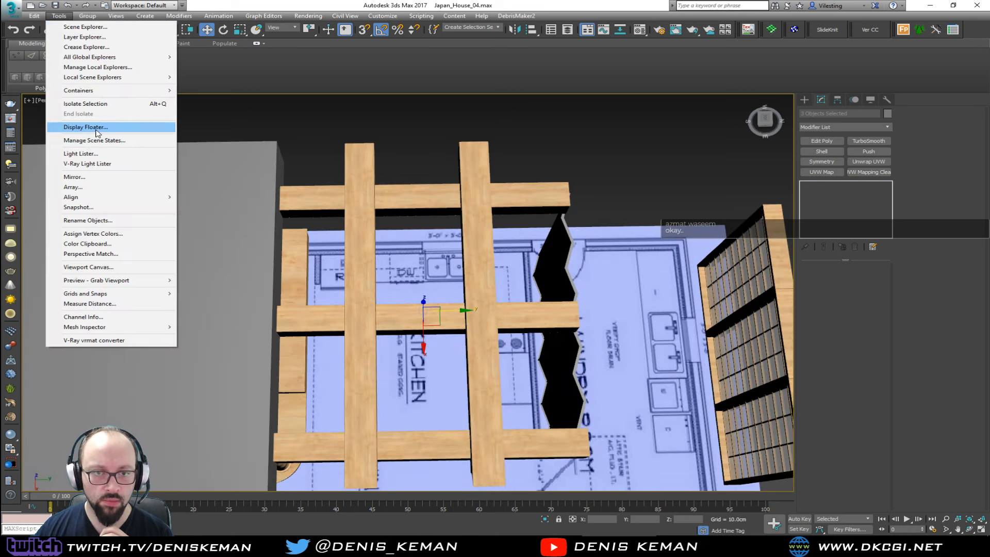
left_click(106, 220)
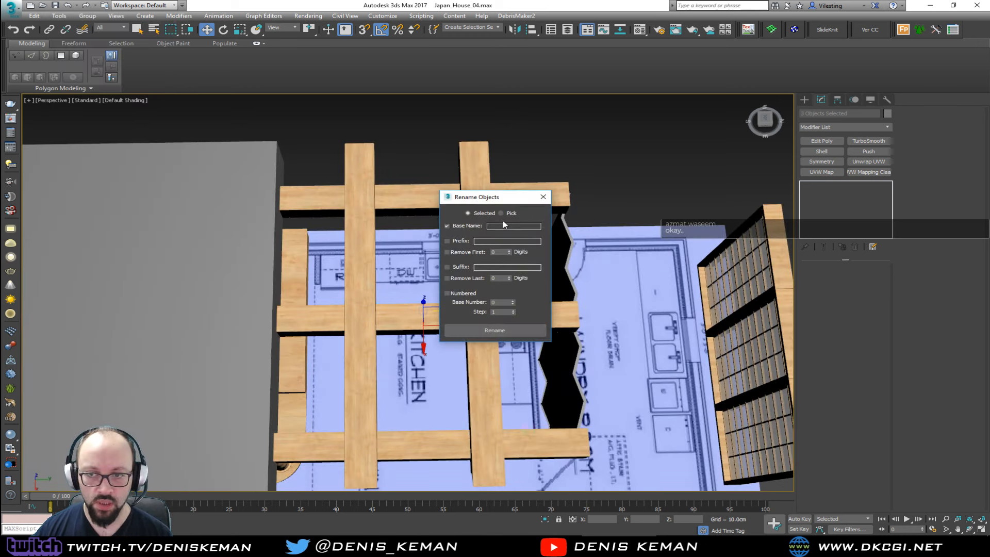
left_click(498, 227)
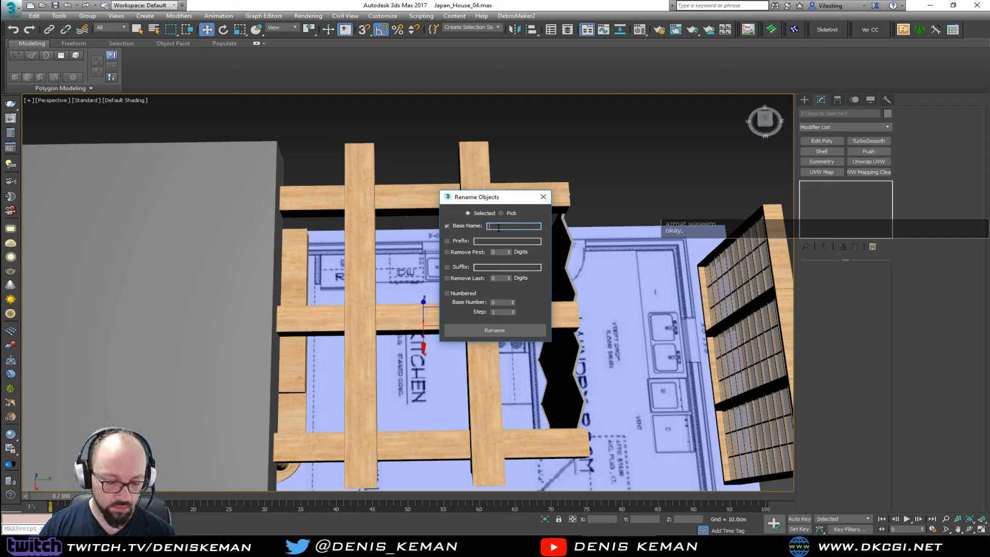
type("Kitchen_")
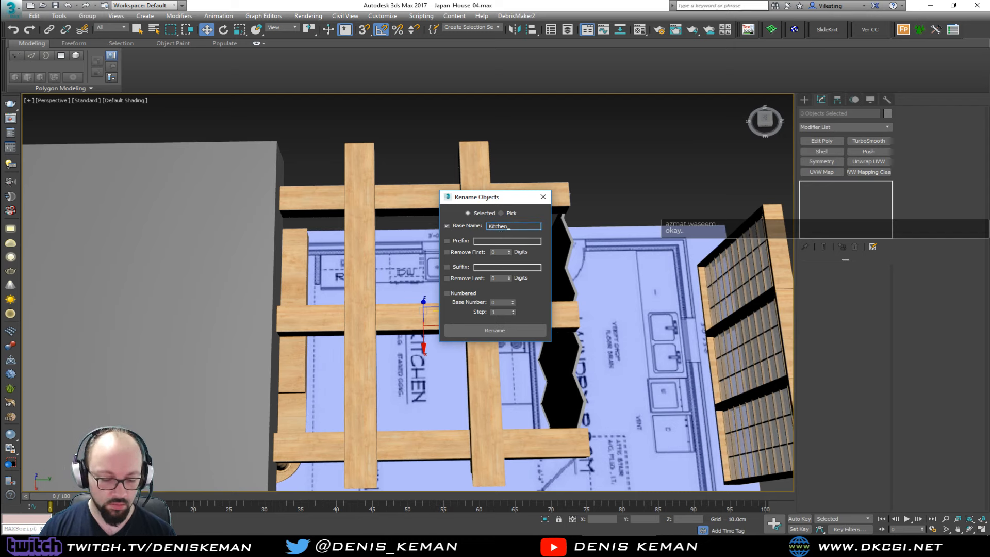
type("Beams")
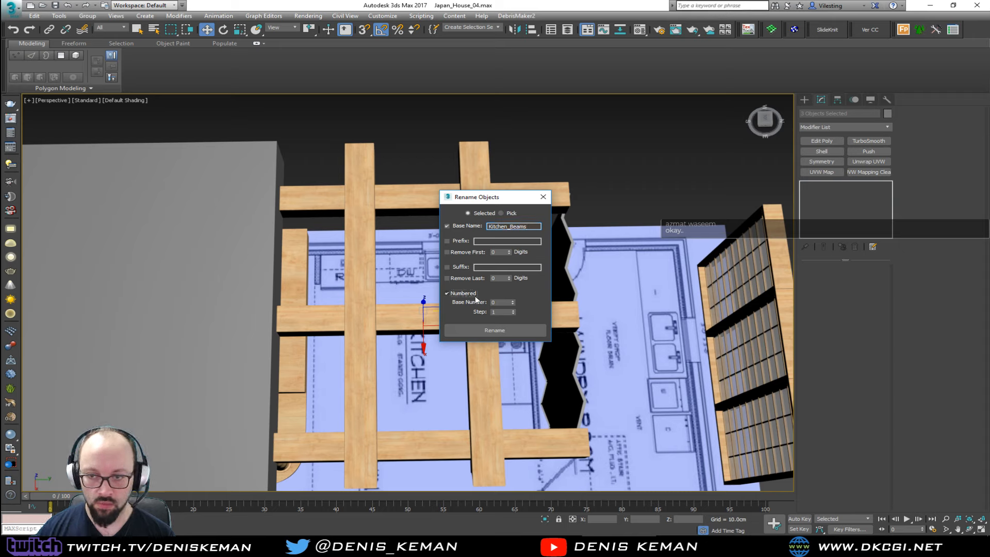
left_click(500, 304)
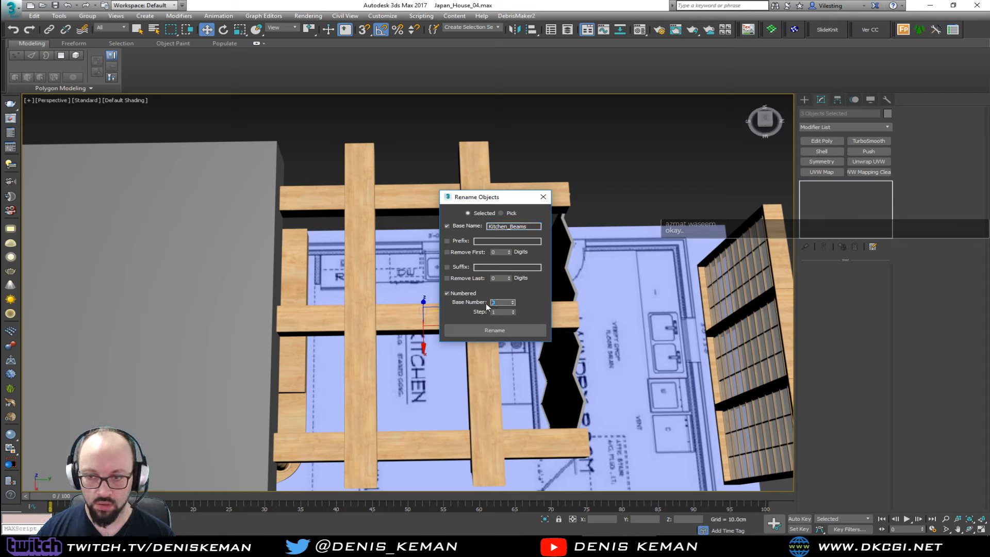
left_click(493, 330)
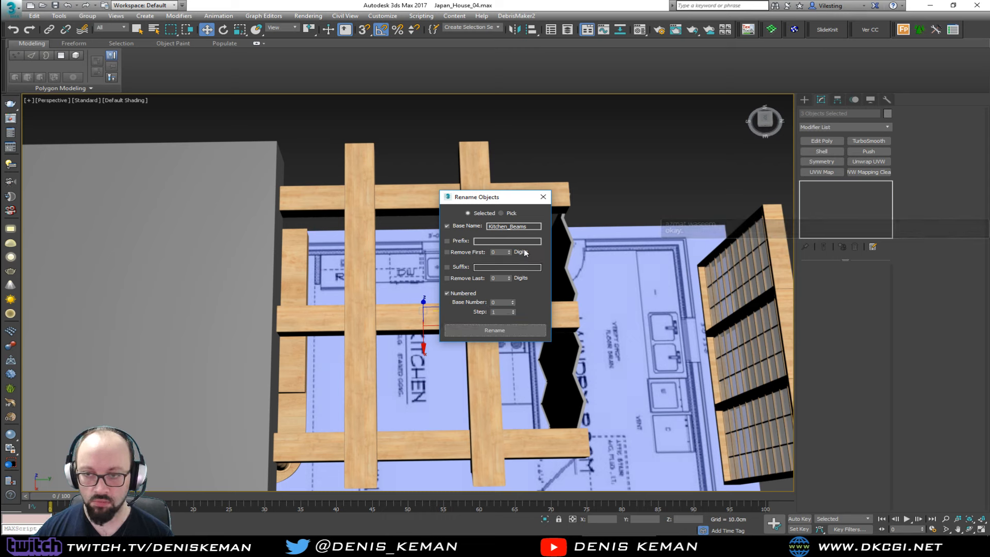
left_click(542, 197)
left_click(506, 201)
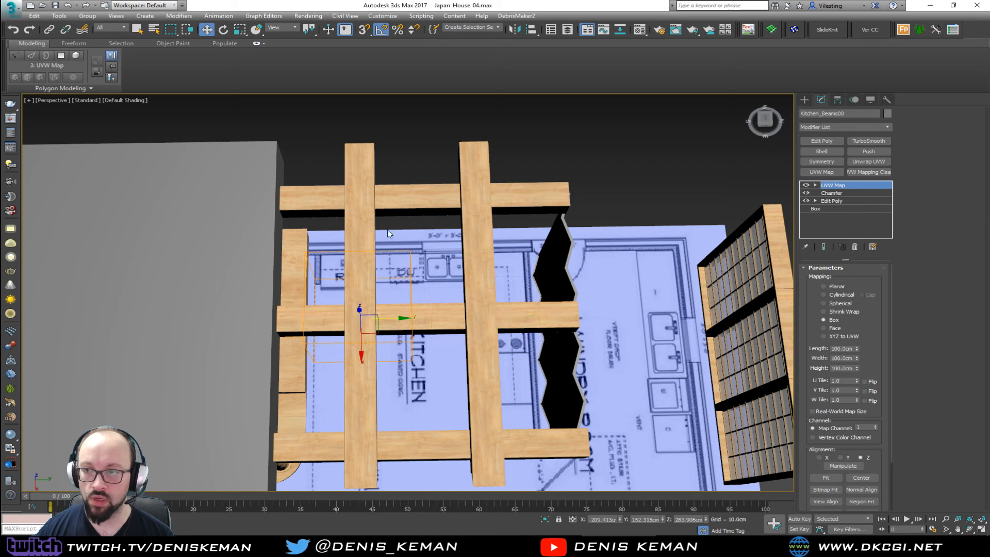
Put the pergola beam objects on a new layer named Kitchen_Room.
left_click(416, 152)
left_click_drag(337, 143, 492, 245)
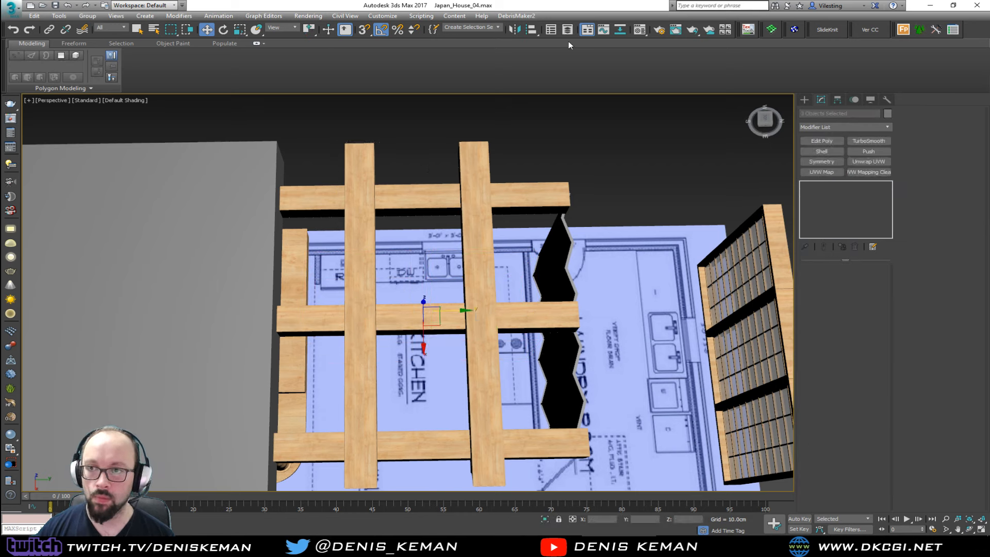
left_click(568, 33)
left_click_drag(144, 82, 137, 124)
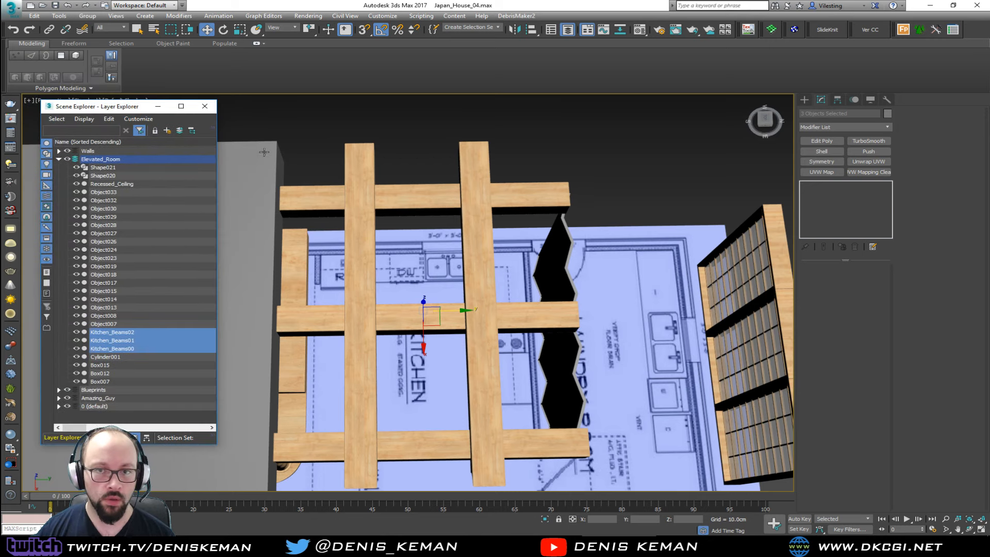
left_click(171, 132)
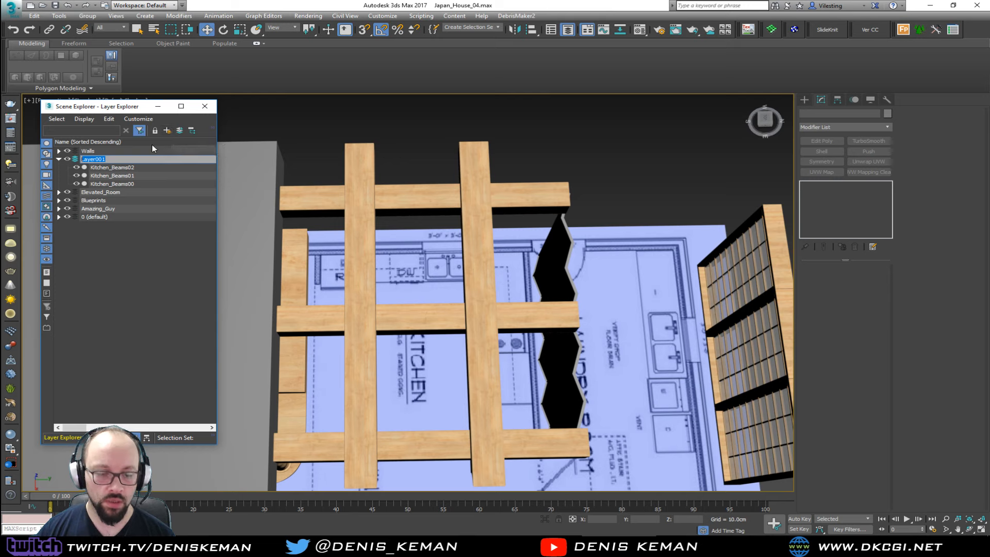
type("Kitche")
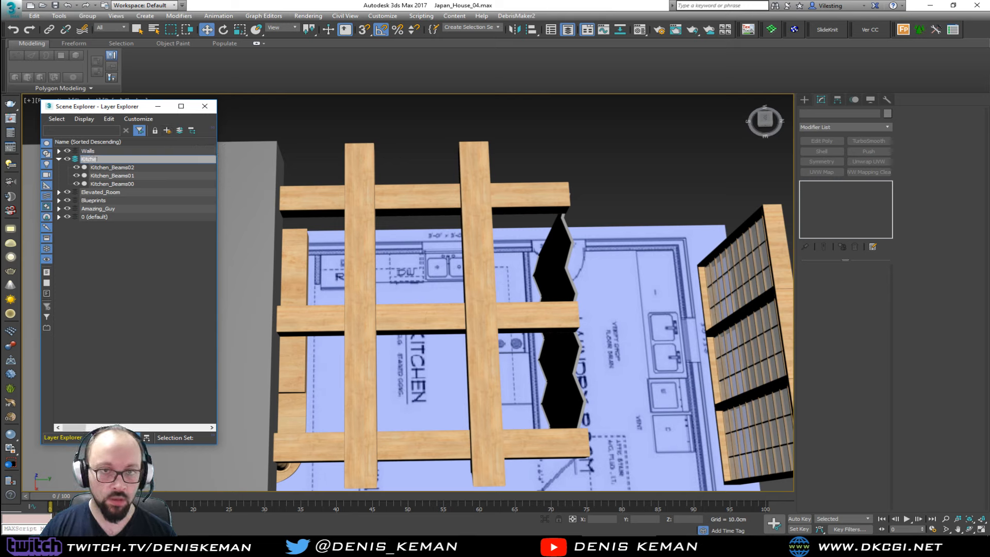
type("n_Room")
key("Return")
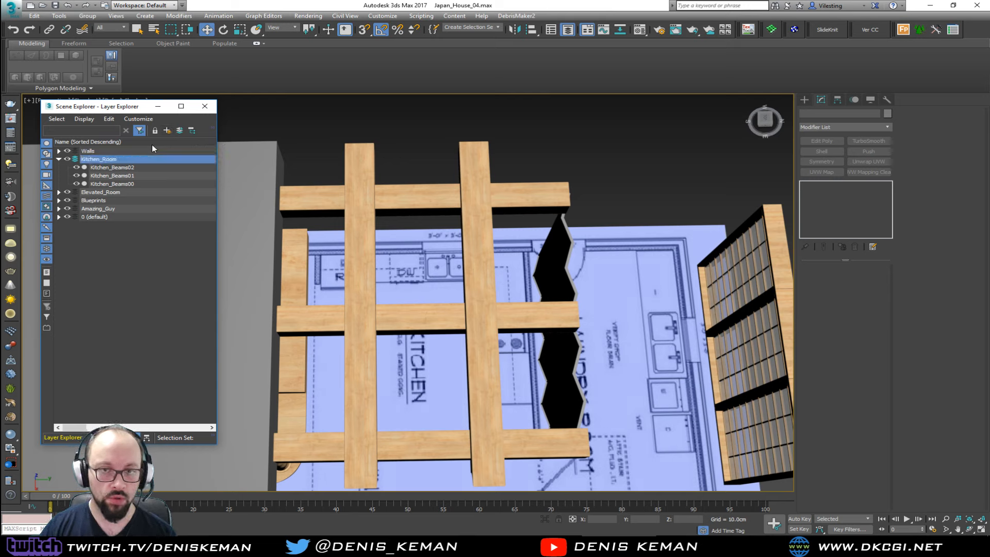
left_click(539, 156)
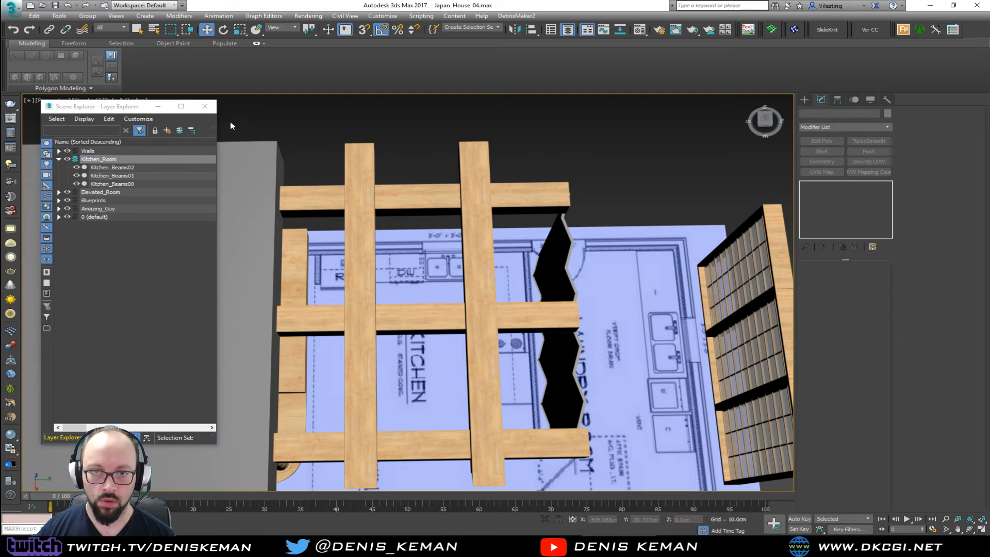
middle_click_drag(285, 179, 471, 259, "alt")
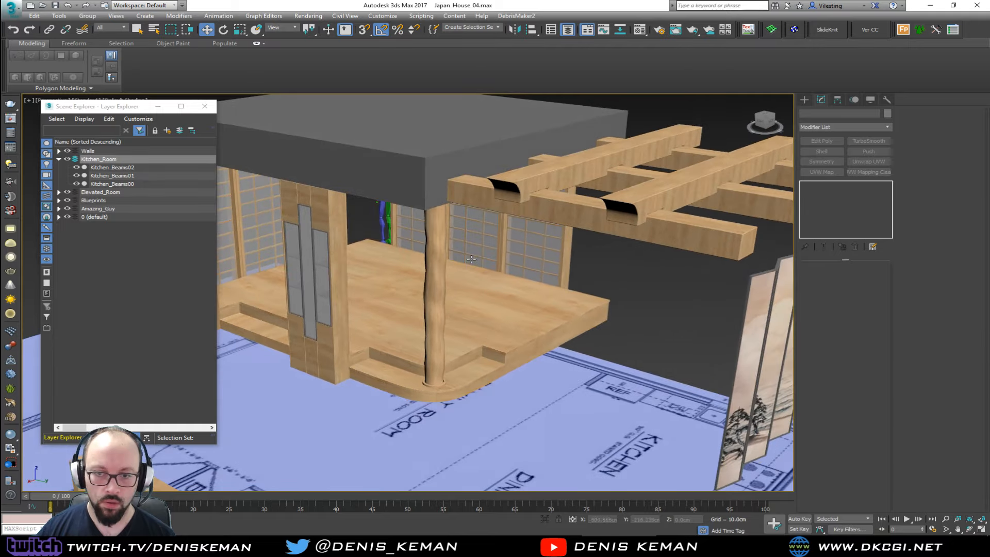
left_click(205, 107)
Hide the three Kitchen_Beams objects on the Kitchen_Room layer and collapse the modeling ribbon.
middle_click_drag(463, 304, 407, 385, "alt")
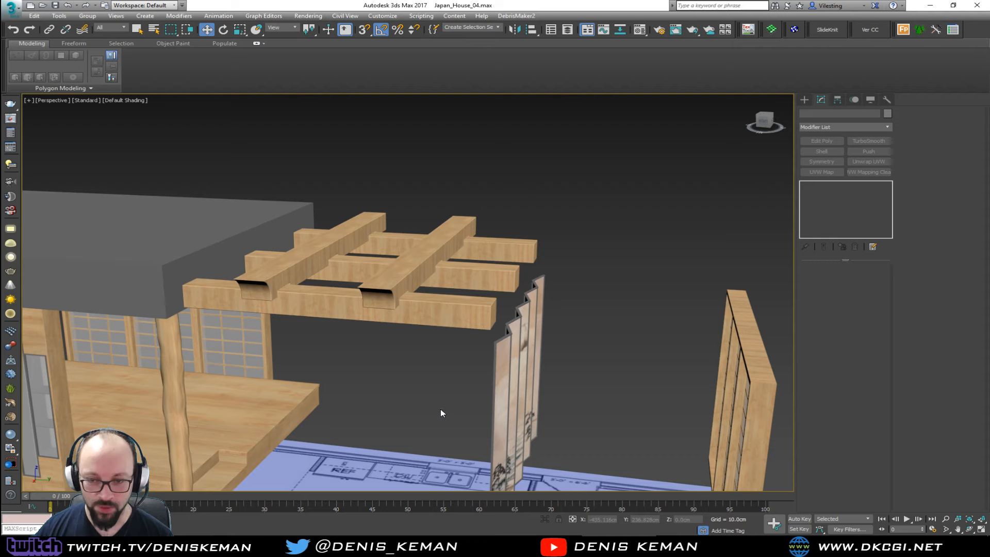
scroll(436, 325, "up", 3)
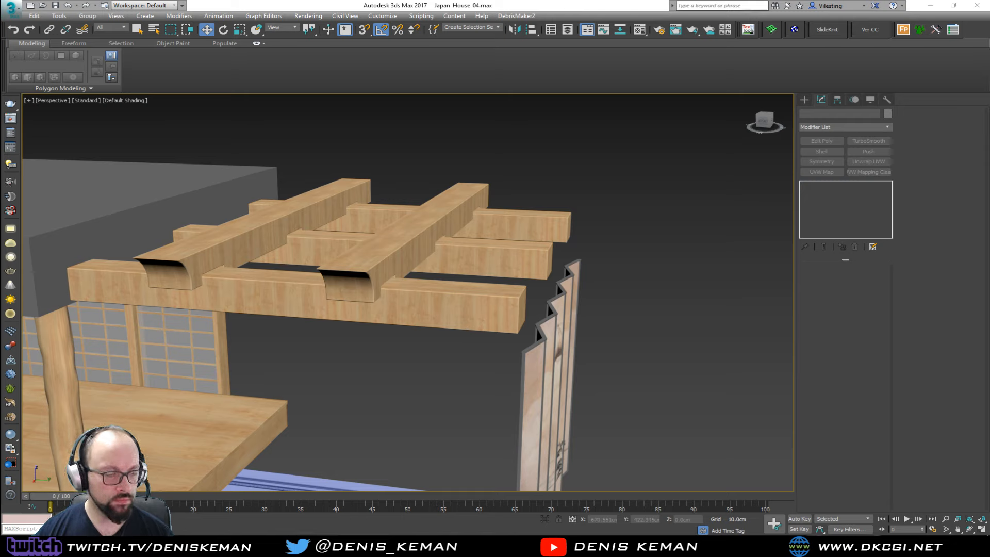
left_click(429, 318)
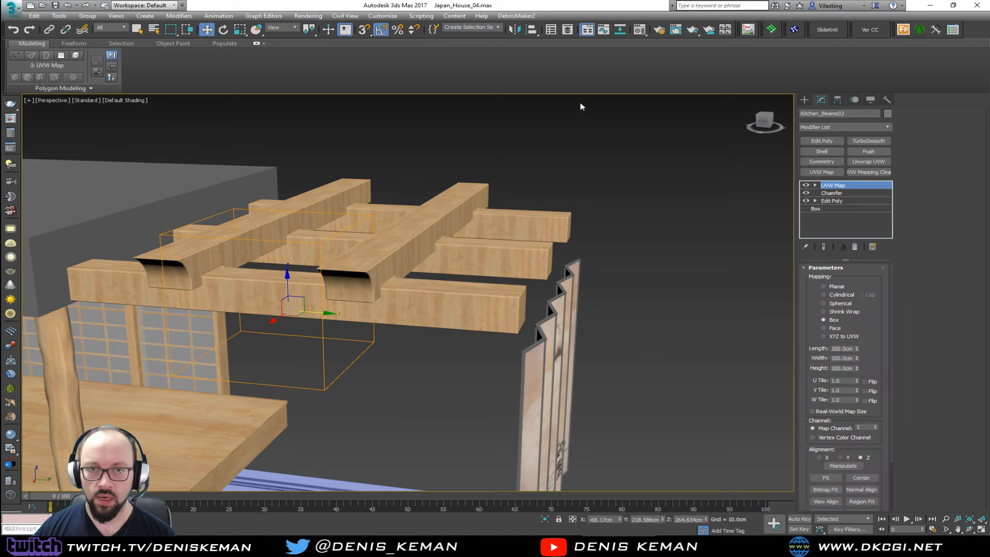
left_click(256, 44)
left_click(566, 31)
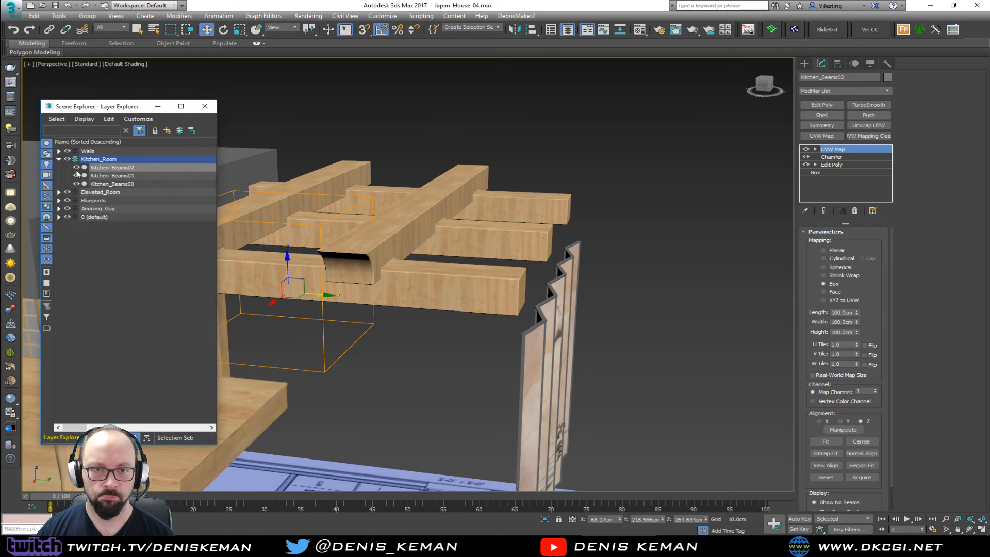
left_click_drag(76, 167, 75, 183)
left_click(340, 256)
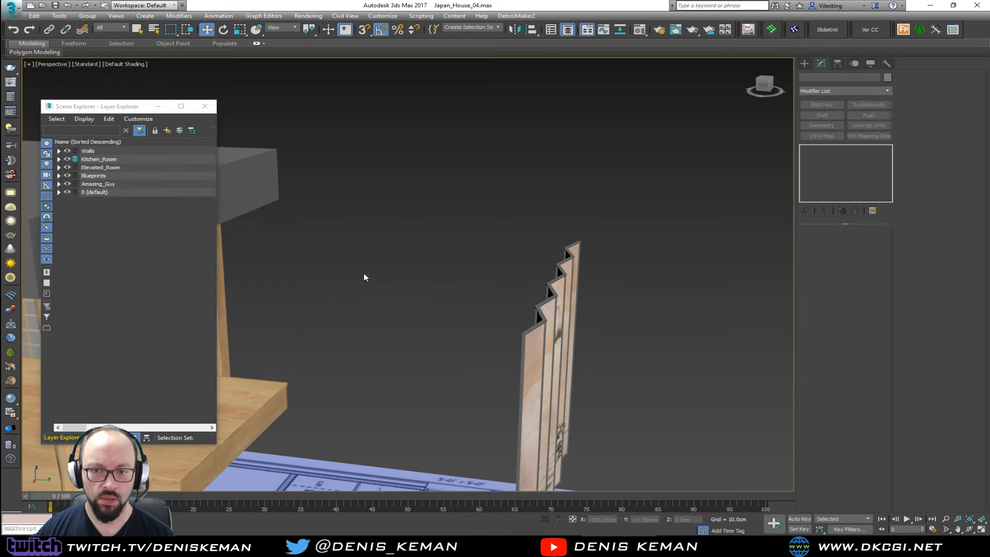
Examine the L-shaped counter outline, stove and sink in the kitchen area of the floor plan from above.
middle_click_drag(363, 273, 378, 329, "alt")
key("alt+w")
middle_click(350, 208)
key("z")
key("alt+w")
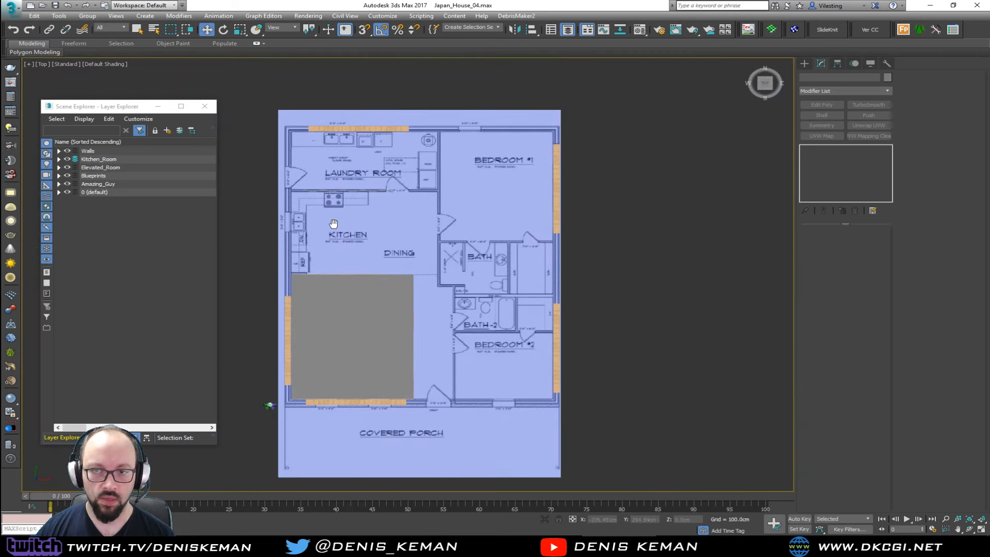
scroll(327, 219, "up", 8)
middle_click_drag(327, 219, 461, 251)
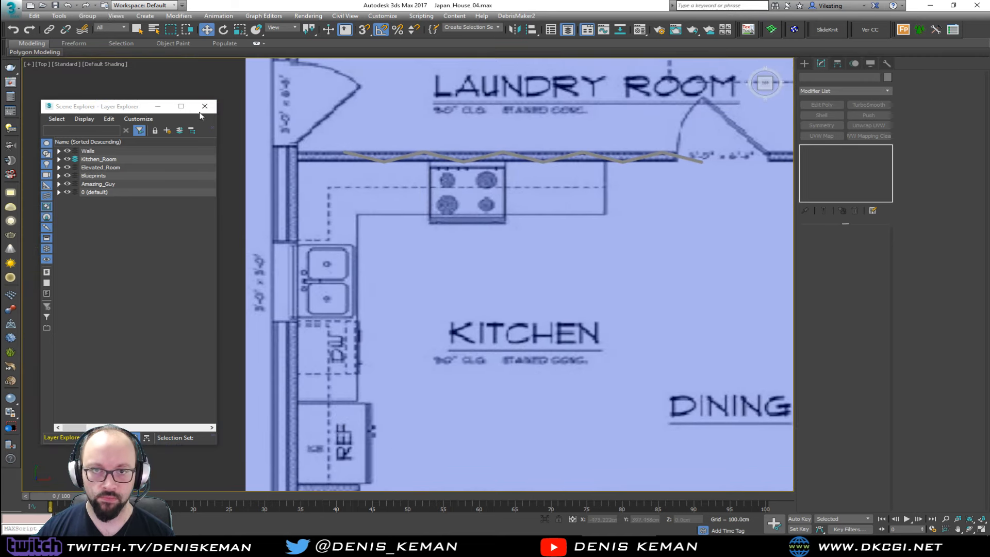
left_click_drag(150, 107, 0, 89)
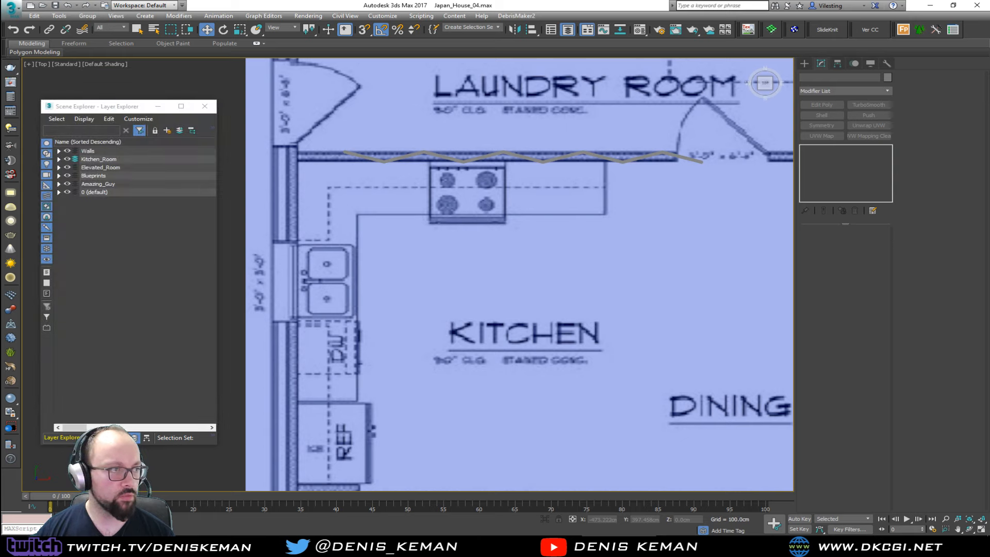
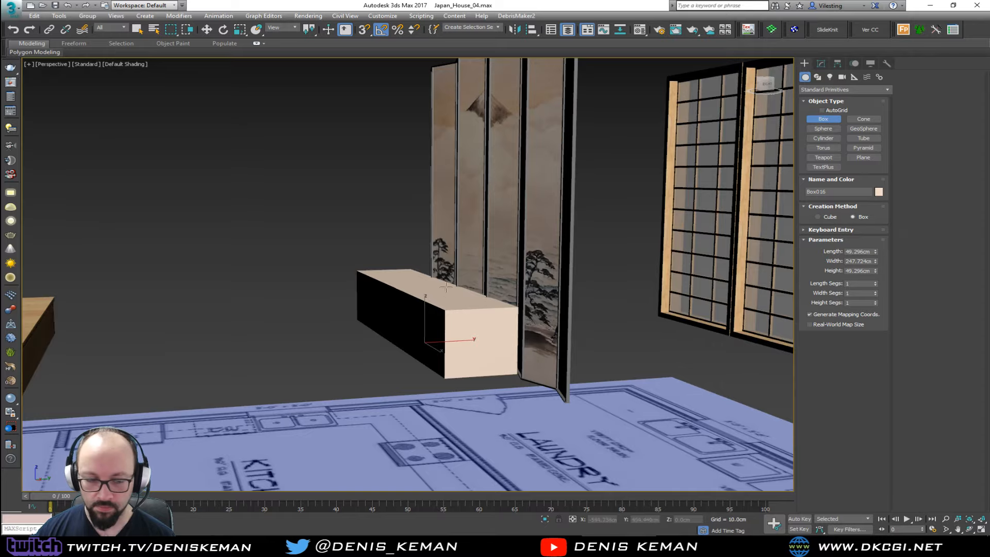
Frame the counter box over the floor plan from above and add an Edit Poly modifier to it.
key("alt+w")
middle_click(389, 170)
key("z")
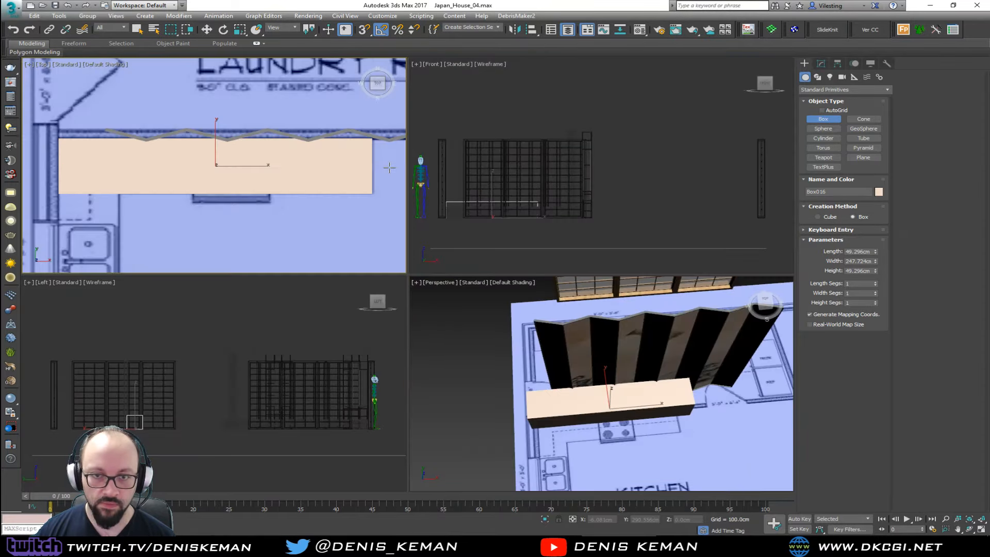
key("alt+w")
middle_click_drag(245, 210, 464, 190)
key("w")
key("F3")
key("F3")
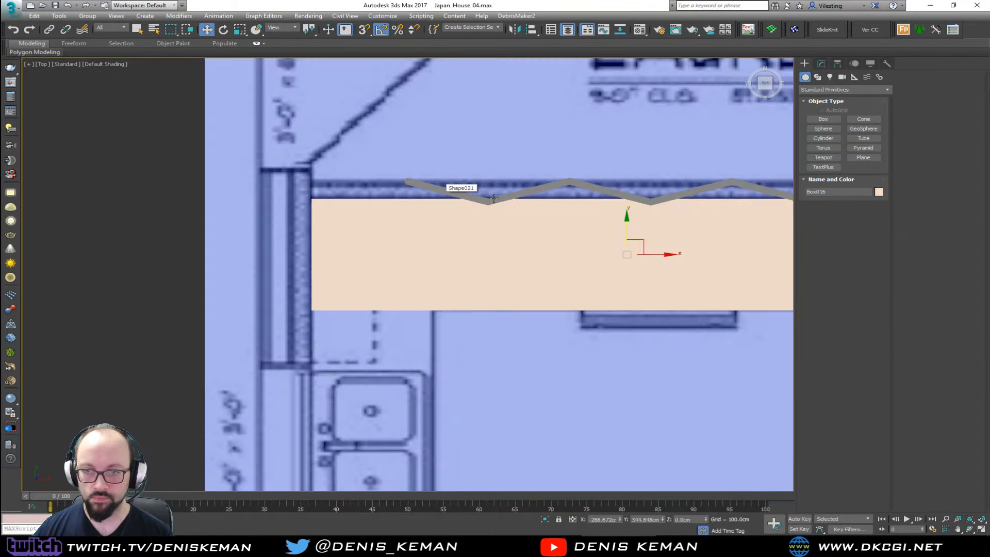
left_click(822, 64)
left_click(821, 105)
Add a dividing edge across the counter box, aligned with the front line of the sink counter on the plan.
middle_click_drag(516, 258, 498, 182)
key("F4")
key("2")
left_click_drag(647, 178, 453, 178)
left_click(830, 306)
Set the counter box's base height to 90 cm.
left_click(837, 156)
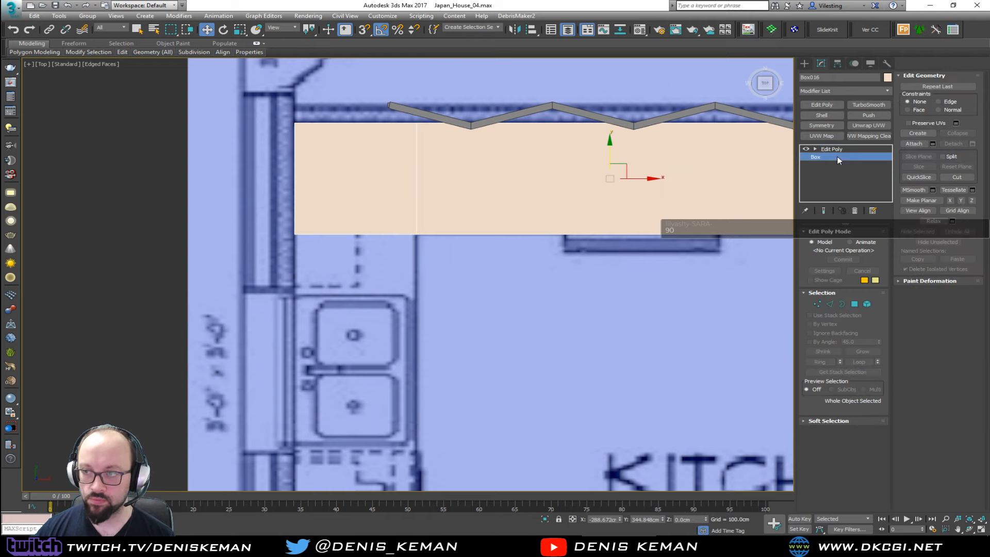
left_click(847, 263)
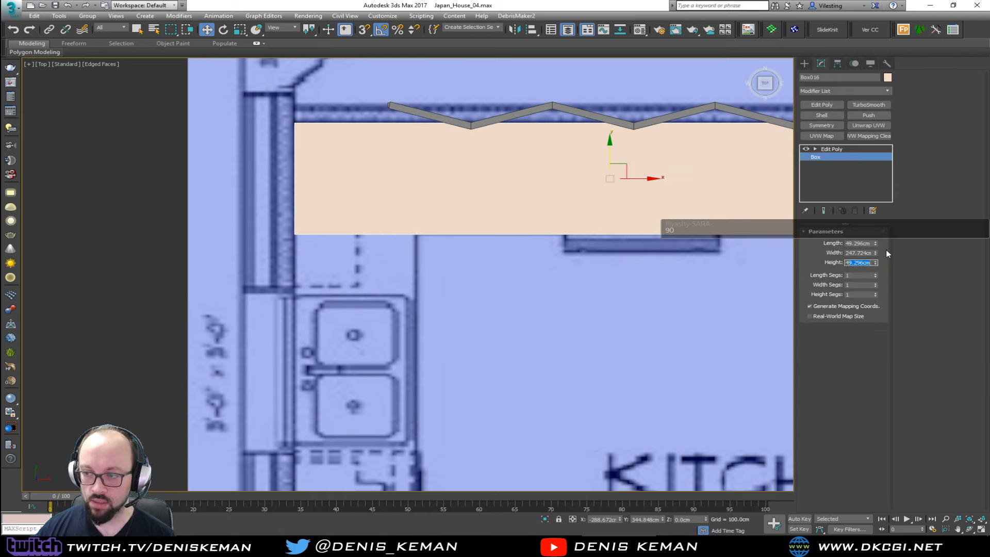
type("90")
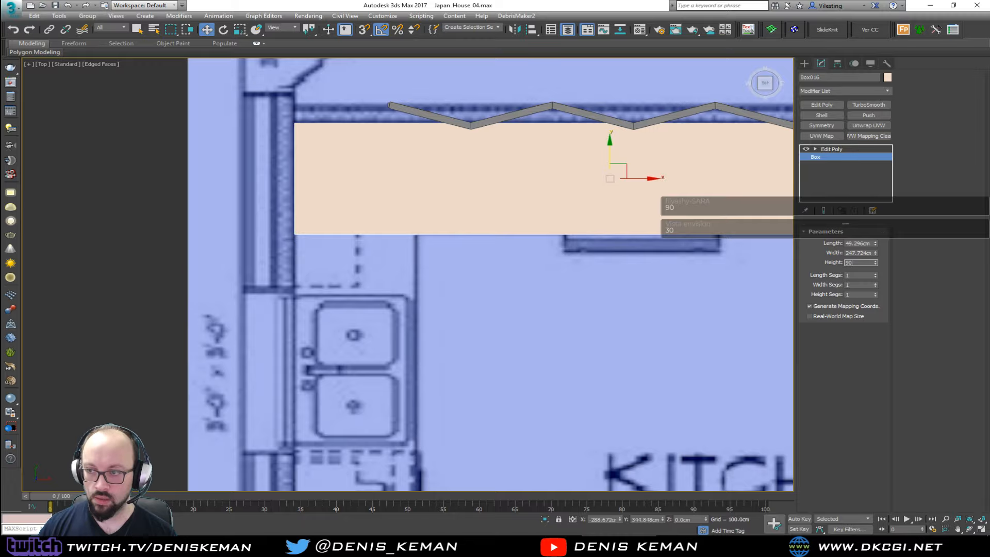
key("Return")
Extrude the front face of the counter's corner section towards the sink area to start the L-shaped second leg.
middle_click_drag(463, 210, 423, 252)
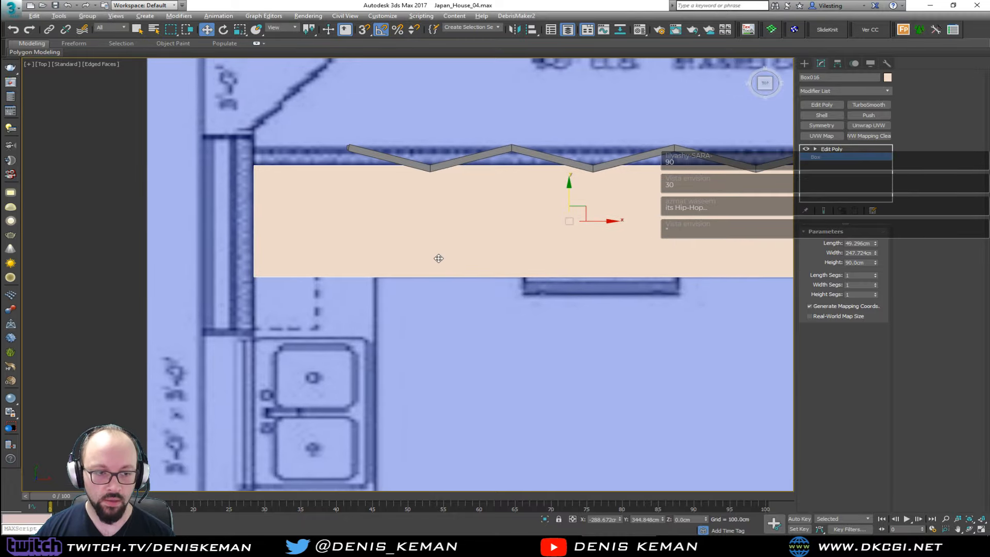
key("alt+w")
middle_click_drag(454, 339, 449, 335, "alt")
key("alt+w")
mouse_move(422, 299)
middle_mouse_down("alt")
mouse_move(396, 274)
mouse_move(380, 237)
mouse_move(381, 251)
mouse_move(453, 276)
mouse_move(397, 319)
mouse_move(436, 308)
mouse_move(416, 345)
middle_mouse_up("alt")
key("F4")
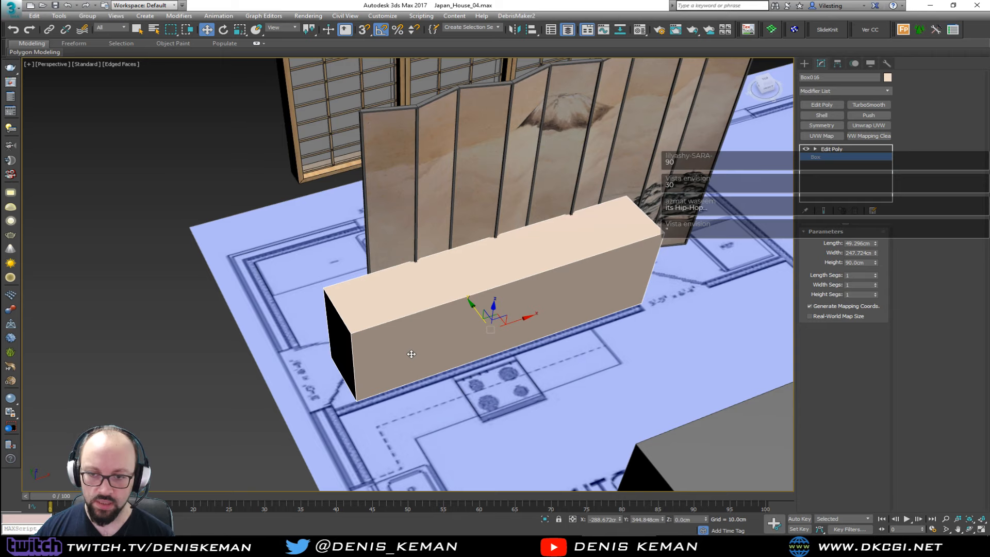
left_click(832, 149)
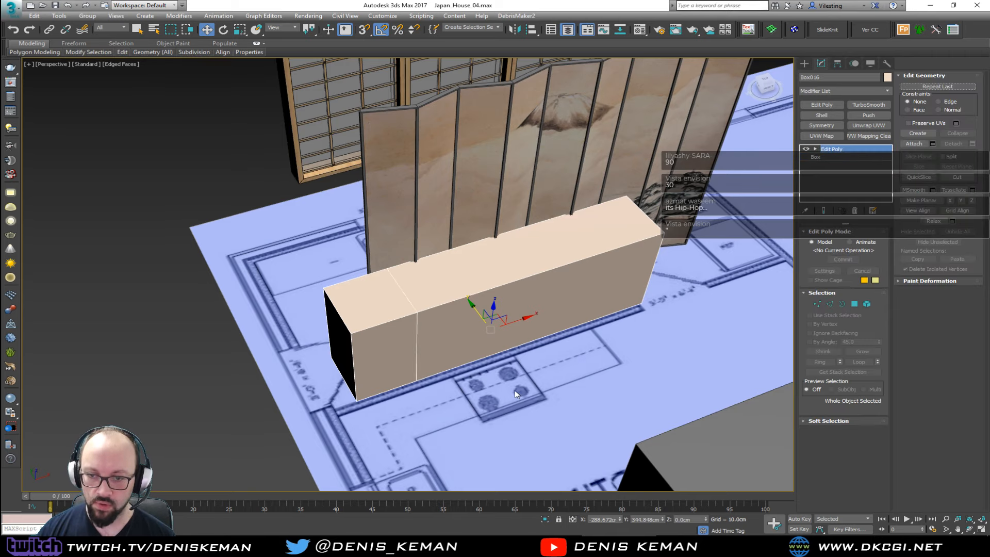
left_click(364, 359)
middle_click_drag(365, 360, 494, 286, "alt")
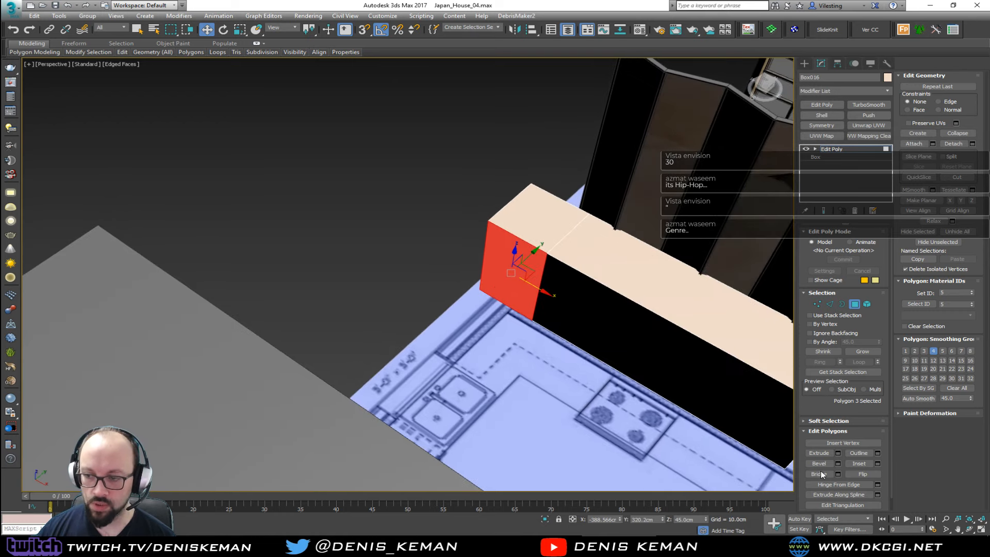
left_click(819, 452)
left_click_drag(521, 287, 503, 148)
key("w")
left_click_drag(495, 283, 402, 350)
middle_click_drag(402, 350, 409, 317, "alt")
Extend the second counter leg's end face to the refrigerator outline on the plan and leave polygon editing.
key("alt+w")
key("alt+w")
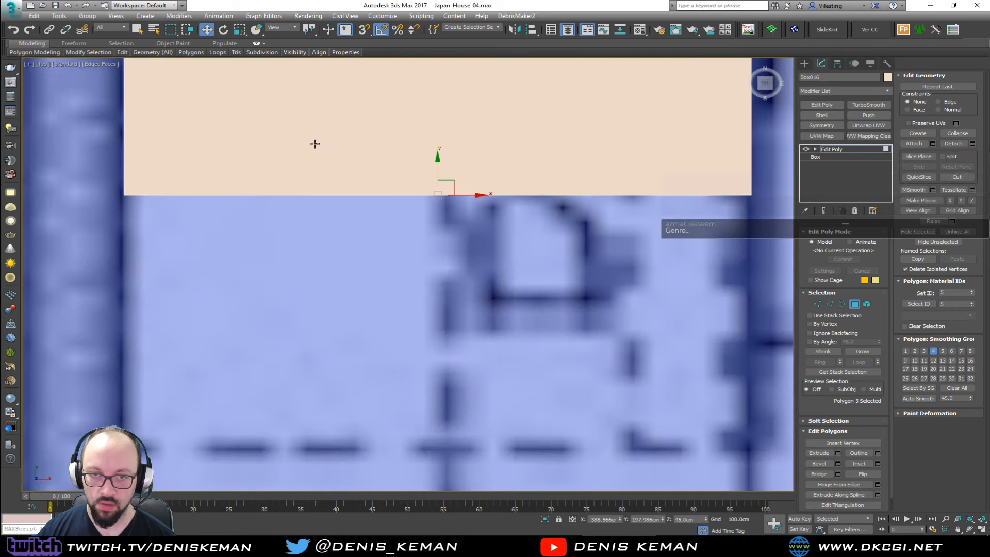
scroll(320, 196, "up", 6)
left_click_drag(343, 162, 332, 250)
scroll(342, 282, "down", 4)
key("alt+w")
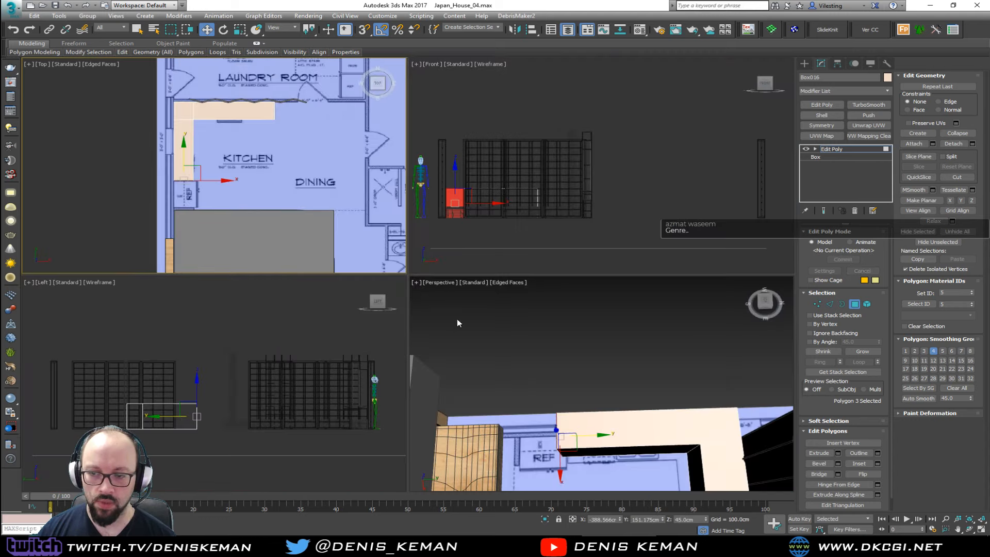
right_click(544, 403)
key("alt+w")
mouse_move(380, 276)
middle_mouse_down("alt")
mouse_move(383, 259)
mouse_move(371, 244)
mouse_move(388, 264)
mouse_move(378, 282)
middle_mouse_up("alt")
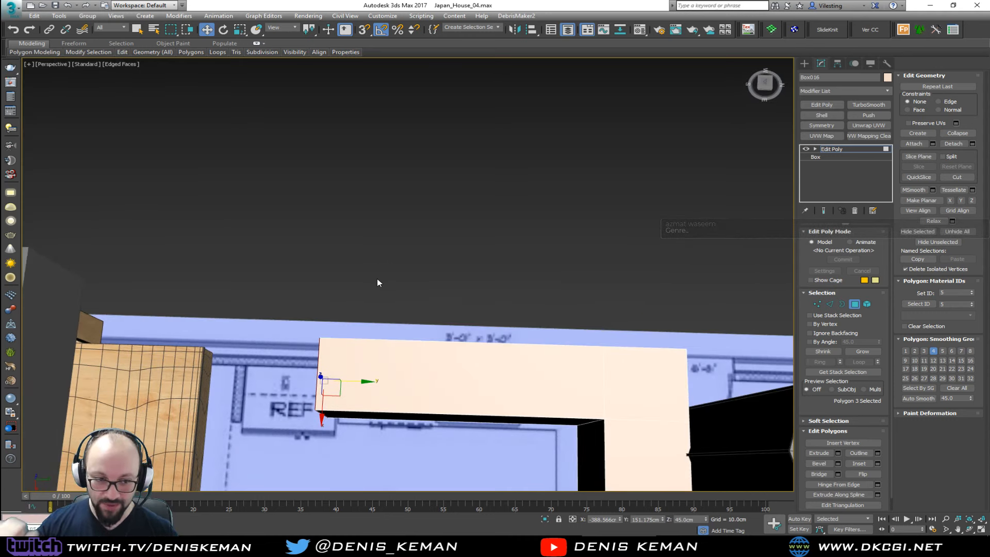
left_click(853, 302)
middle_click_drag(414, 248, 420, 180, "alt")
middle_click_drag(396, 364, 376, 368, "alt")
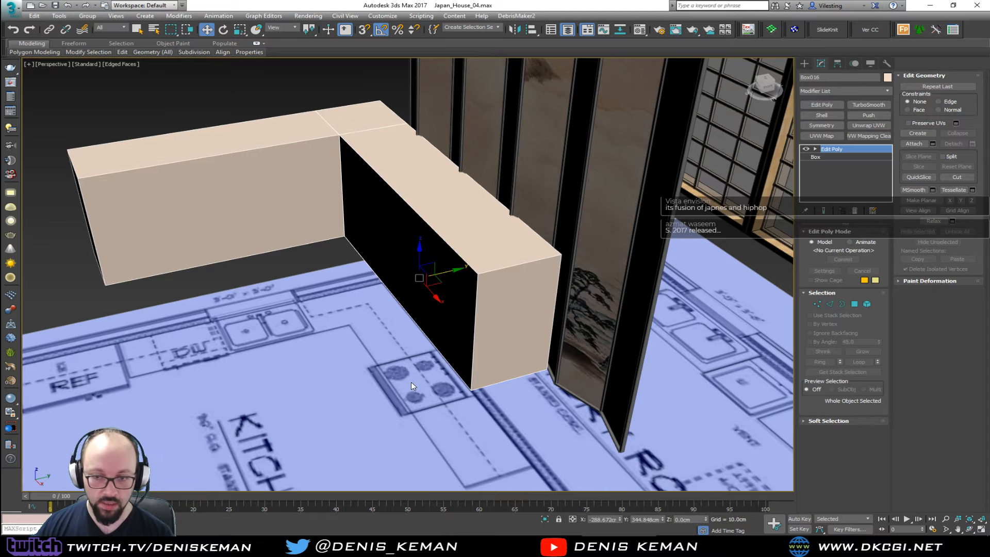
Move the folding screen along Y so it stands clear of the counter's back side.
scroll(410, 381, "up", 3)
middle_click_drag(410, 381, 658, 249, "alt")
left_click_drag(567, 270, 566, 273)
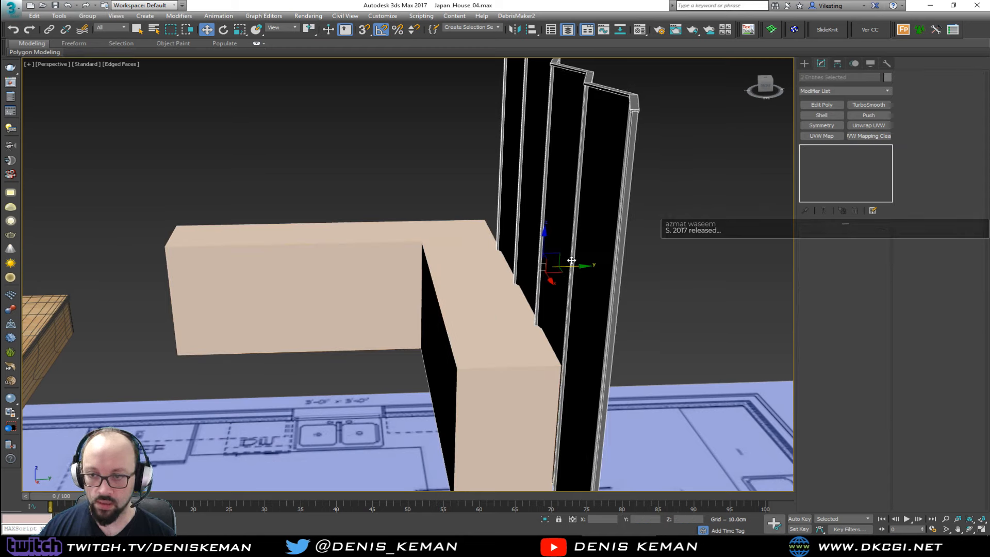
left_click_drag(576, 267, 582, 266)
mouse_move(582, 266)
middle_mouse_down("alt")
mouse_move(569, 276)
mouse_move(611, 273)
mouse_move(517, 248)
middle_mouse_up("alt")
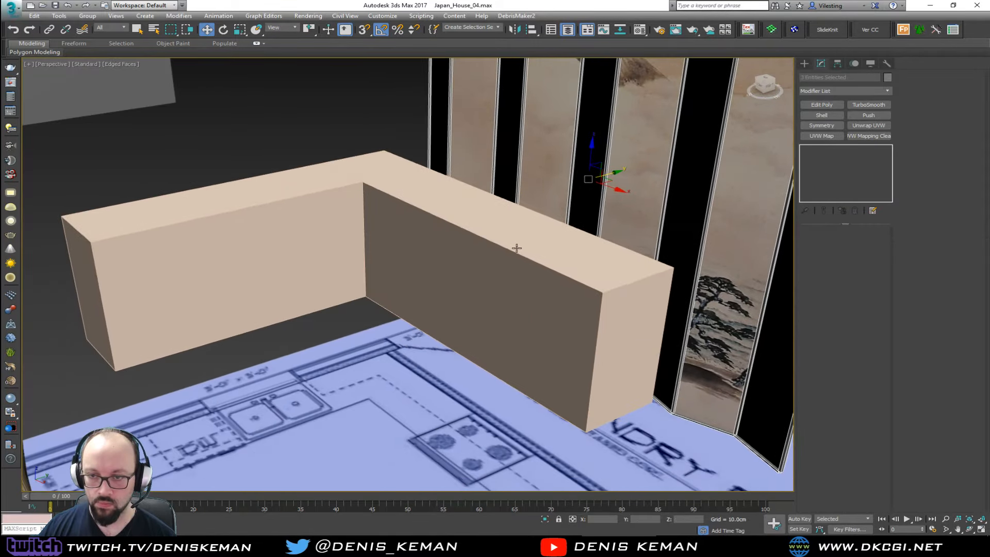
left_click(435, 368)
scroll(468, 293, "down", 3)
mouse_move(468, 293)
middle_mouse_down("alt")
mouse_move(393, 296)
mouse_move(380, 340)
mouse_move(406, 344)
mouse_move(556, 260)
mouse_move(429, 265)
mouse_move(415, 285)
mouse_move(429, 264)
mouse_move(476, 277)
middle_mouse_up("alt")
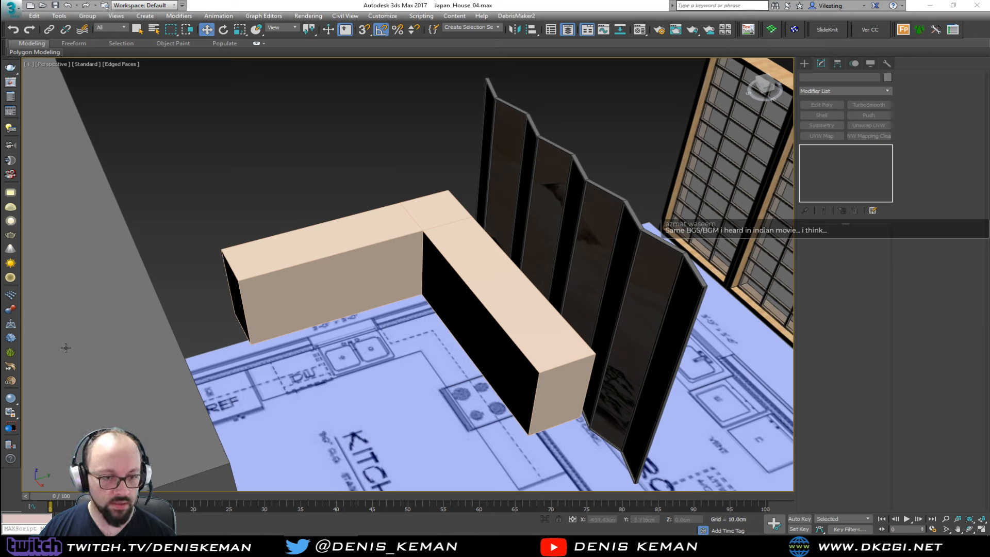
Save the Japanese house scene and open the recent file Micro_Apratment_04.max.
left_click(216, 198)
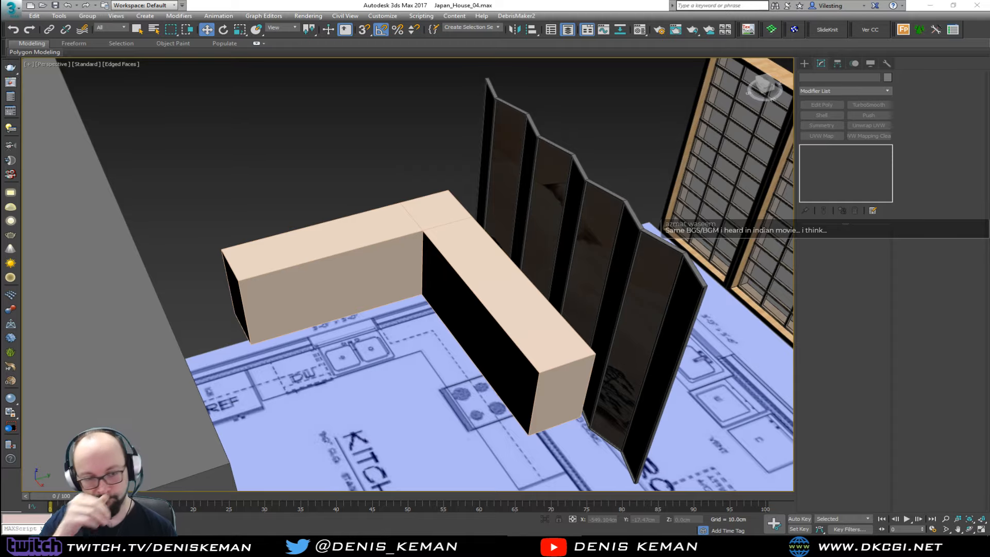
mouse_move(279, 342)
middle_mouse_down()
mouse_move(424, 266)
mouse_move(325, 246)
mouse_move(371, 304)
mouse_move(400, 277)
mouse_move(396, 288)
middle_mouse_up()
scroll(372, 304, "down", 3)
key("F4")
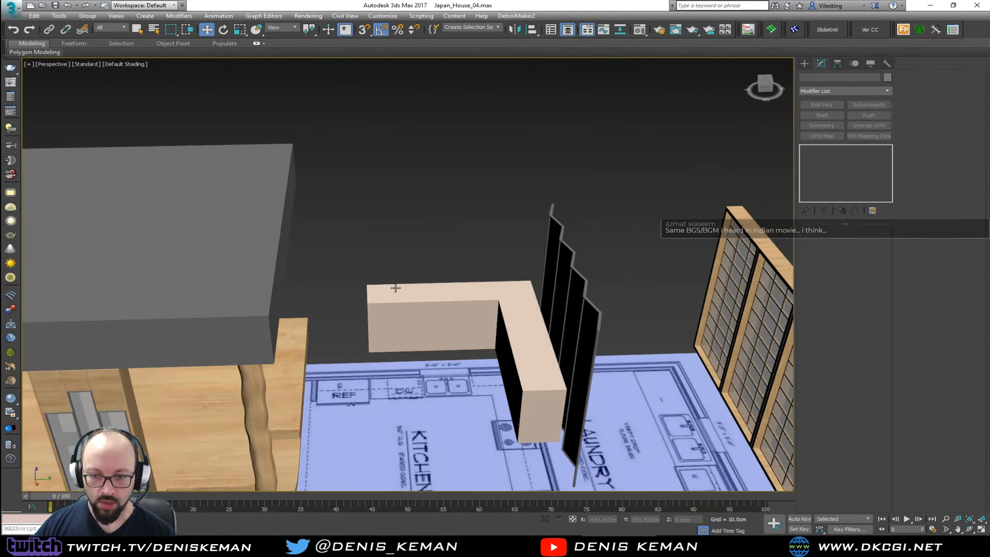
left_click(10, 7)
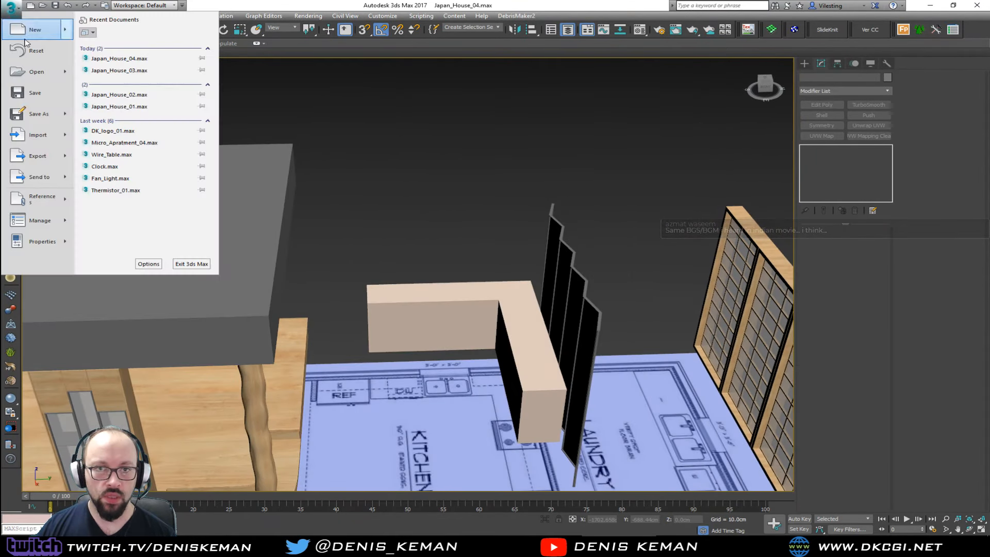
left_click(33, 92)
left_click(12, 8)
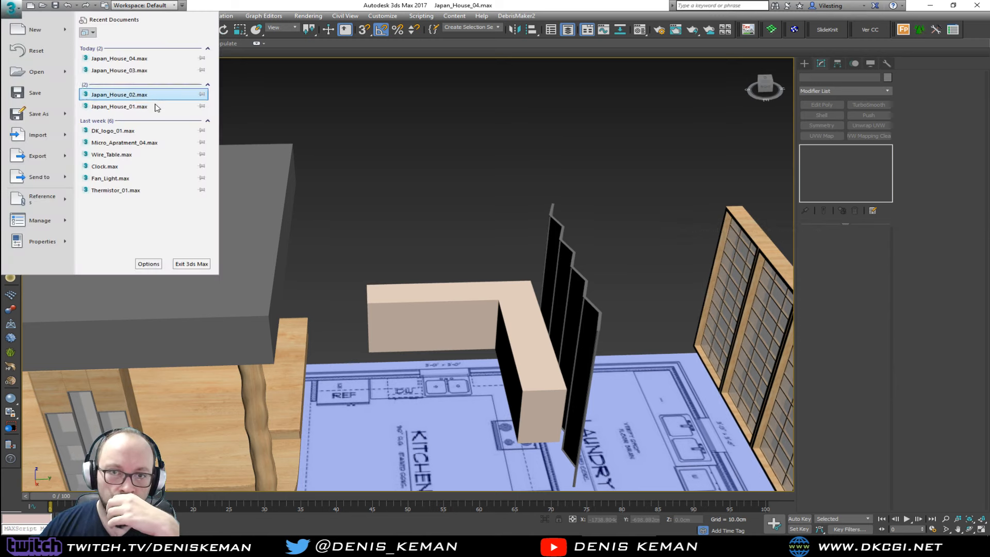
left_click(146, 142)
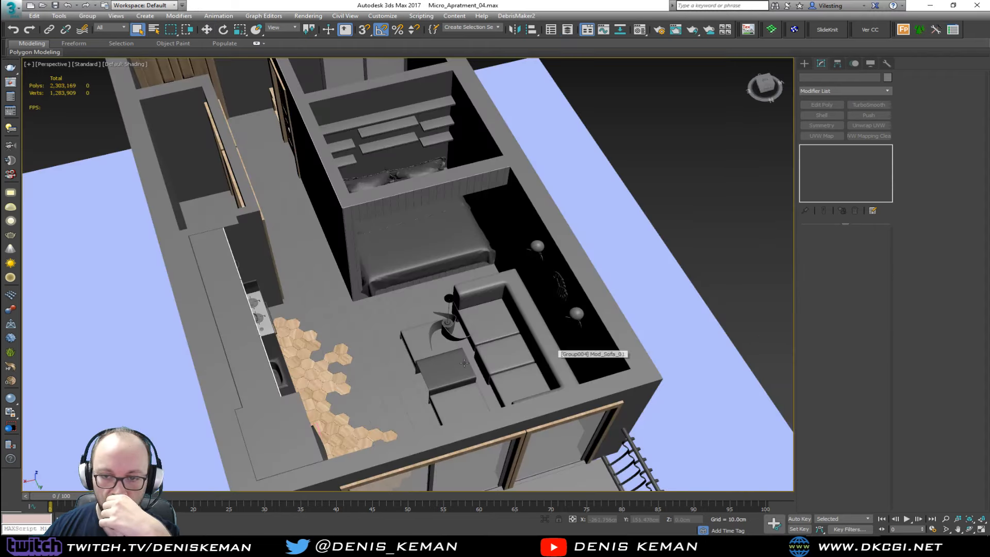
Examine the micro apartment's kitchen sink, gas hob and grouped Oven up close, with their wireframe edges shown.
middle_click_drag(407, 331, 484, 334)
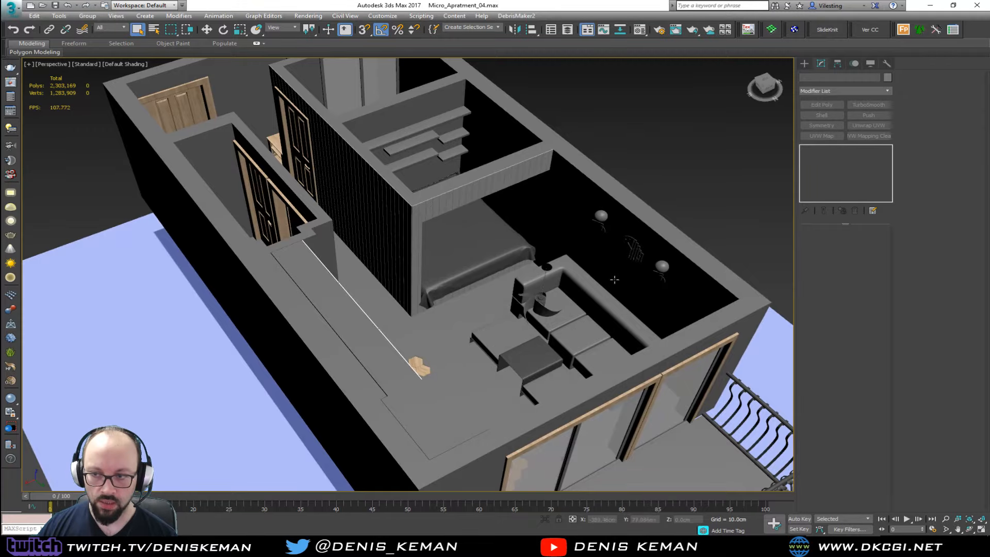
scroll(630, 269, "up", 4)
middle_click_drag(391, 263, 629, 377)
middle_click_drag(511, 327, 617, 268, "alt")
scroll(629, 330, "up", 4)
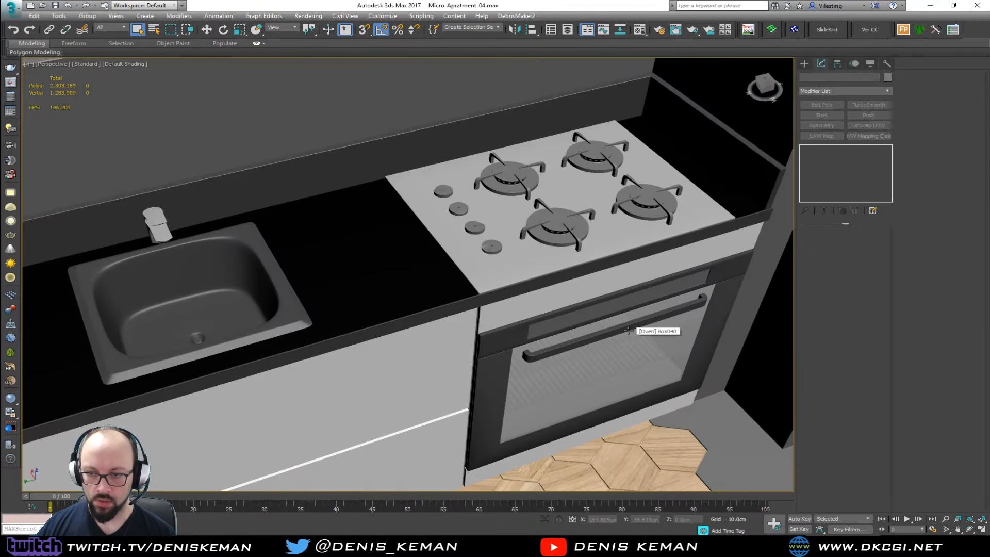
middle_click_drag(628, 330, 453, 289, "alt")
key("F4")
scroll(388, 307, "up", 3)
left_click(301, 324)
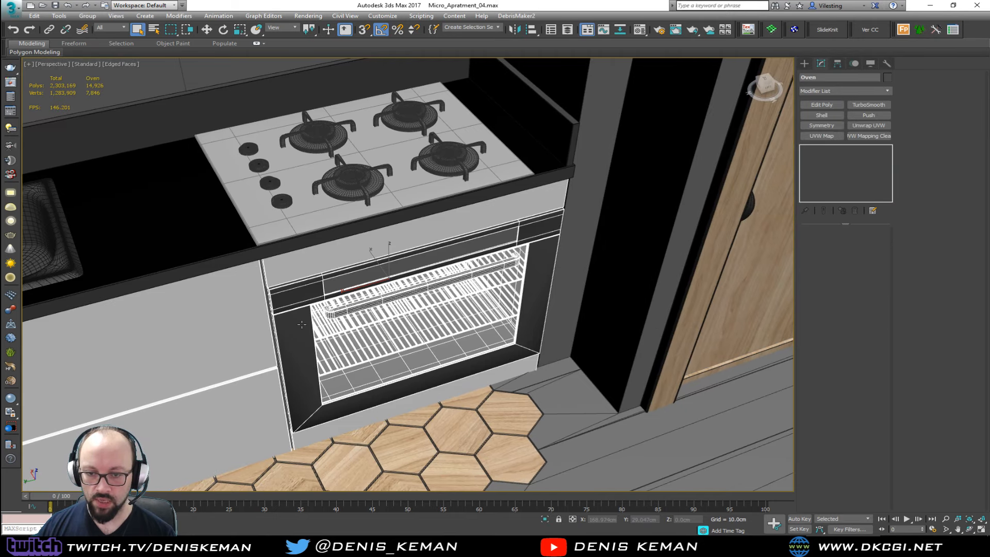
key("F3")
key("F3")
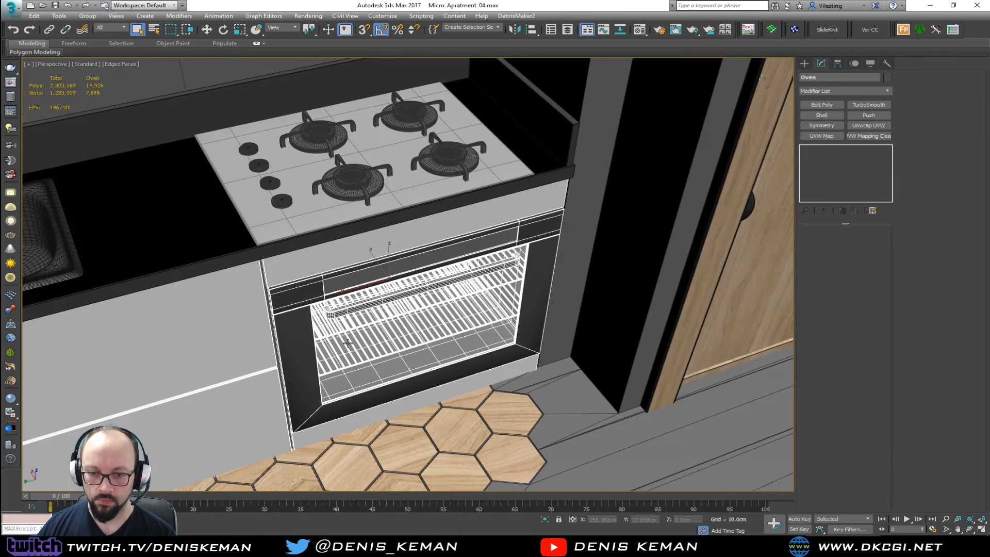
Try to move the Oven group out of its cabinet, undoing the move.
scroll(427, 323, "down", 3)
key("w")
left_click_drag(427, 324, 528, 414)
key("ctrl+z")
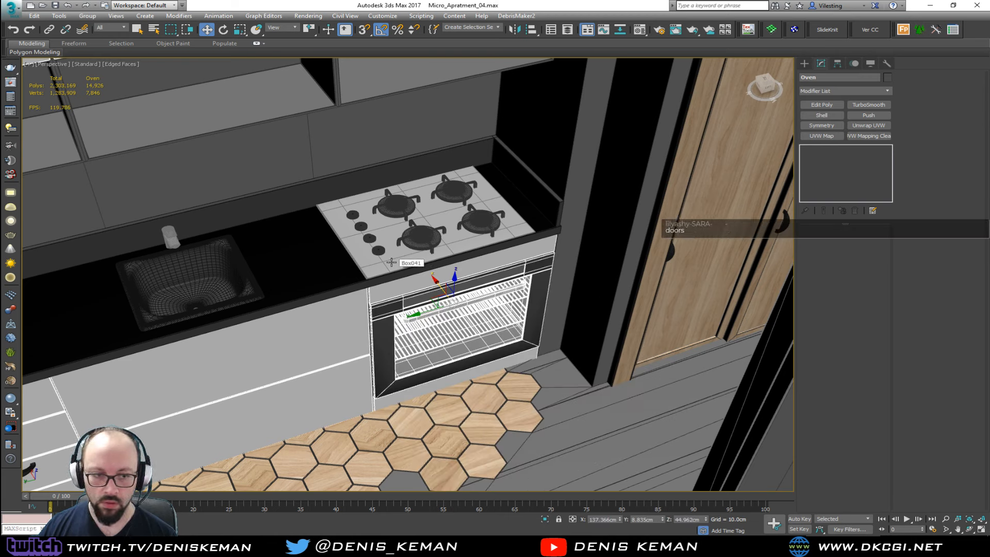
Add the gas hob's plate and its four control knobs to the Oven selection.
scroll(389, 261, "up", 6)
left_click(342, 233, "ctrl")
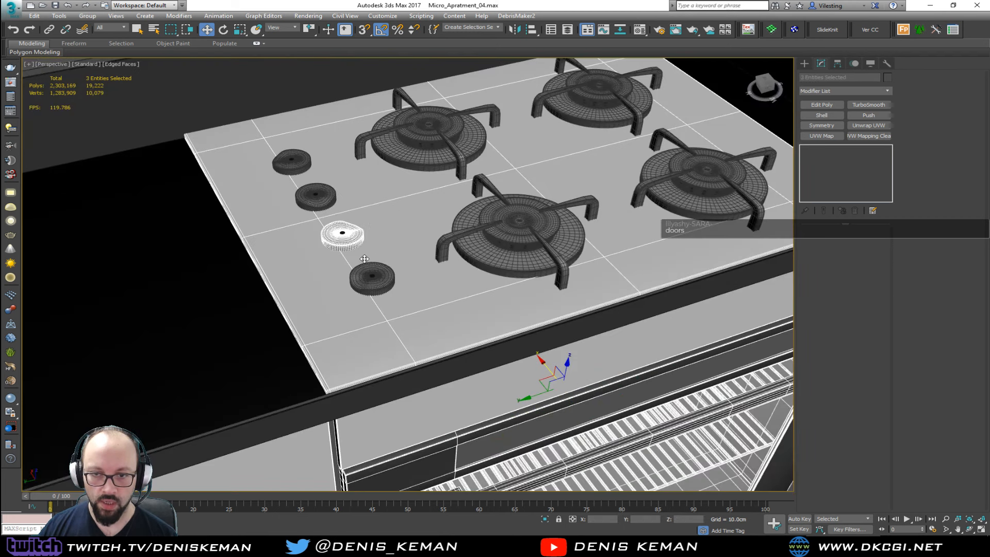
left_click(372, 276, "ctrl")
left_click(314, 192, "ctrl")
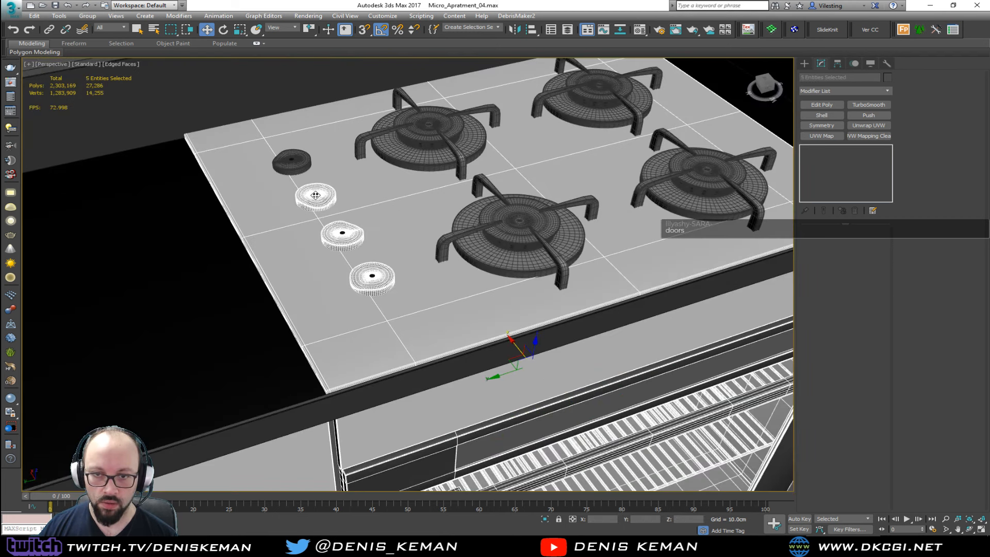
left_click(343, 232, "ctrl")
left_click(373, 276, "ctrl")
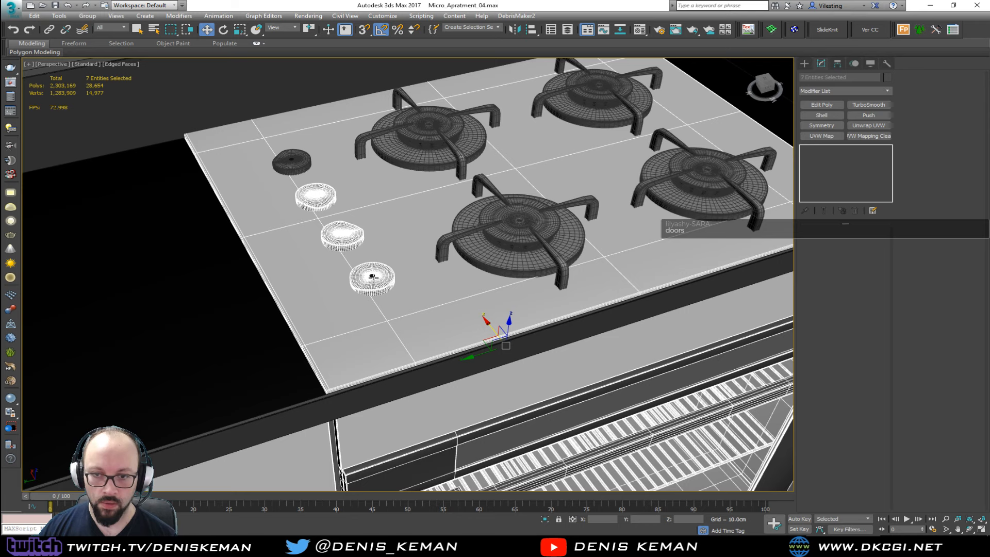
left_click(372, 276, "ctrl")
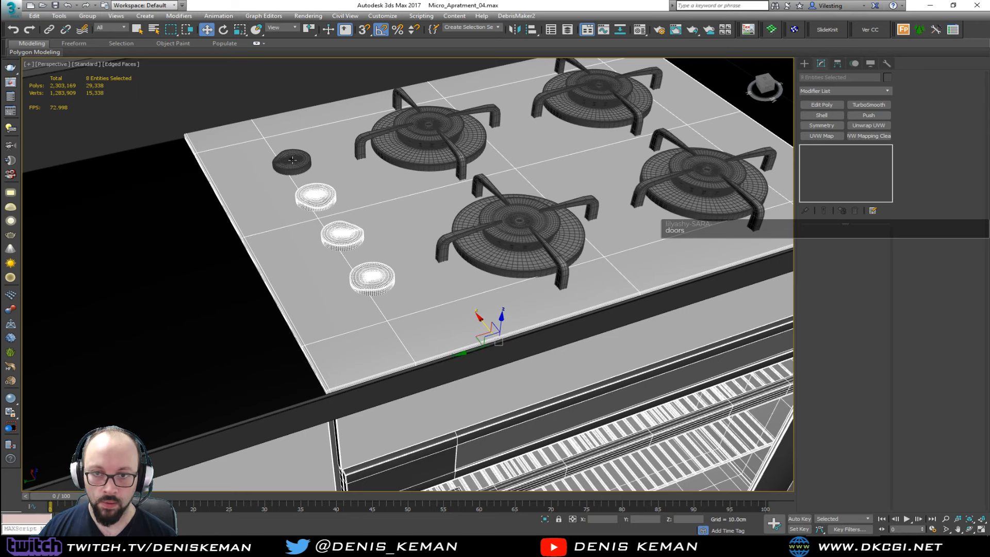
left_click(293, 161, "ctrl")
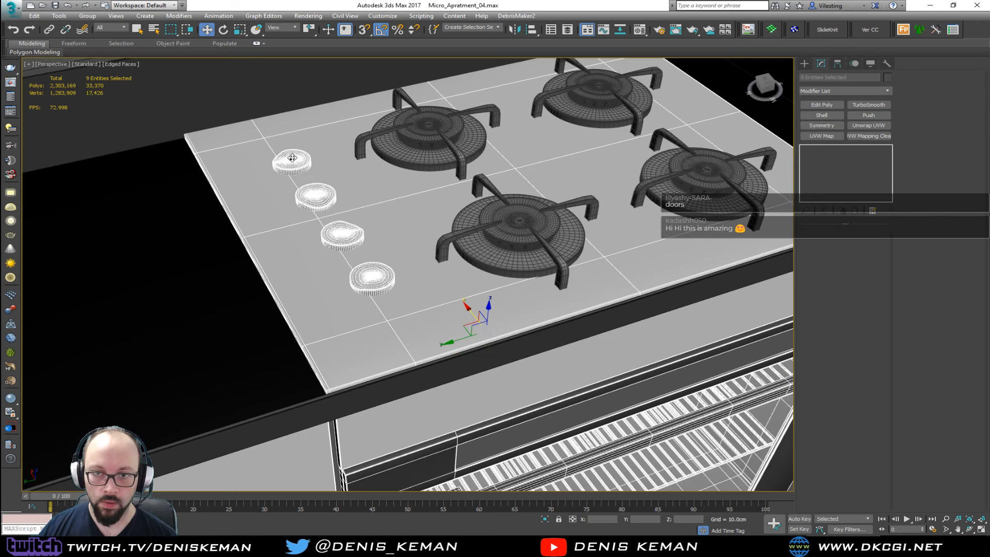
Extend the selection with the two burners nearest the knobs, including their pan-support arms.
scroll(287, 157, "up", 5)
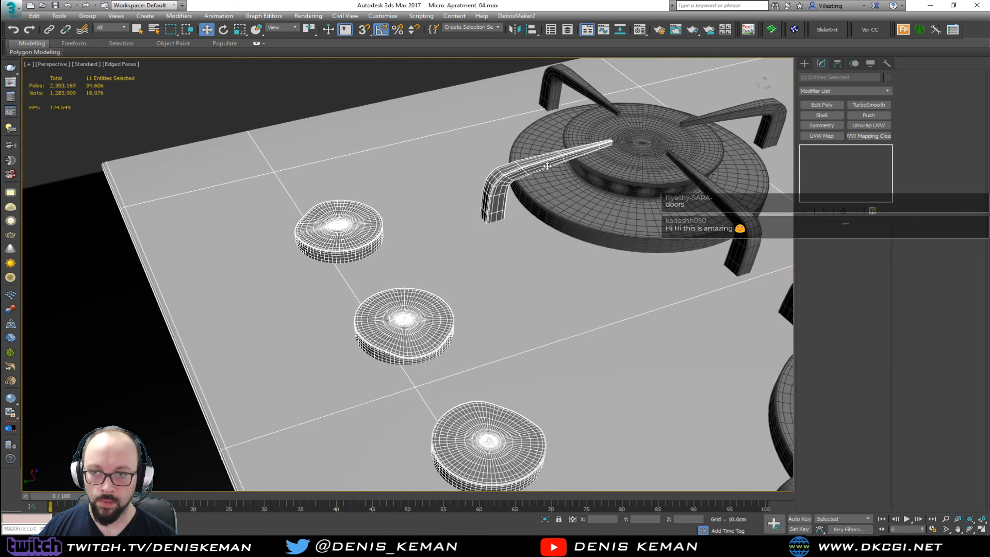
left_click(605, 174, "ctrl")
left_click(594, 101, "ctrl")
left_click(704, 118, "ctrl")
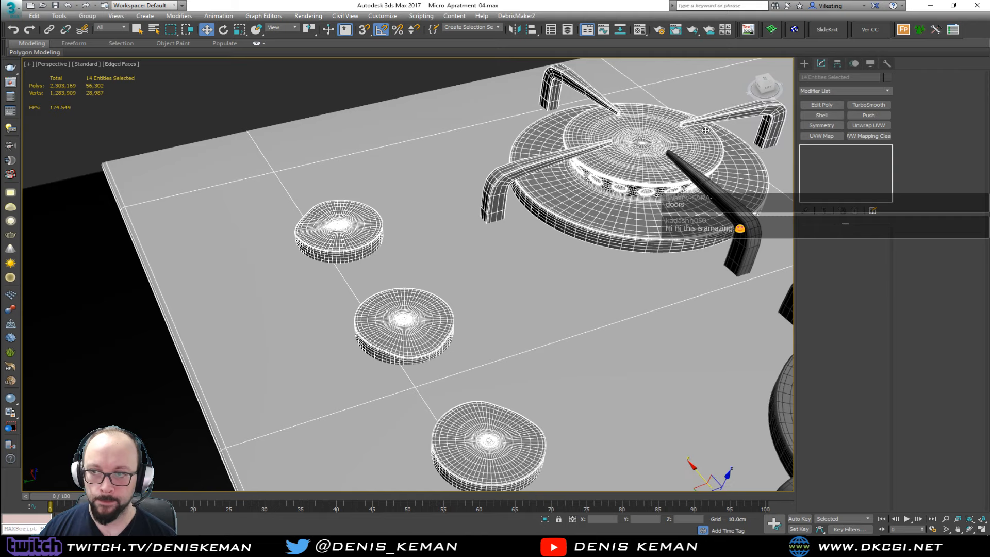
left_click(712, 179, "ctrl")
middle_click_drag(727, 206, 320, 205)
scroll(320, 205, "down", 3)
left_click(343, 269, "ctrl")
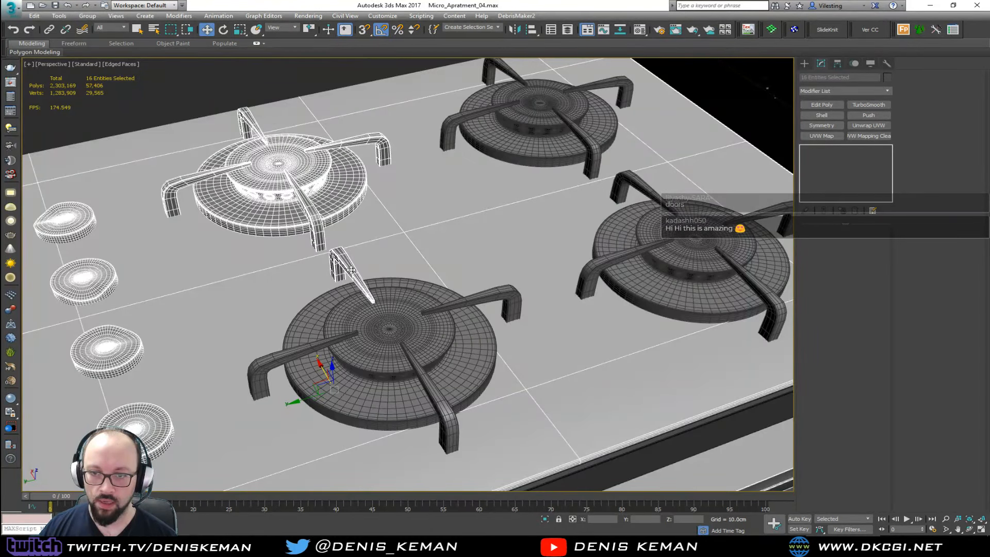
left_click(453, 371, "ctrl")
left_click(278, 372, "ctrl")
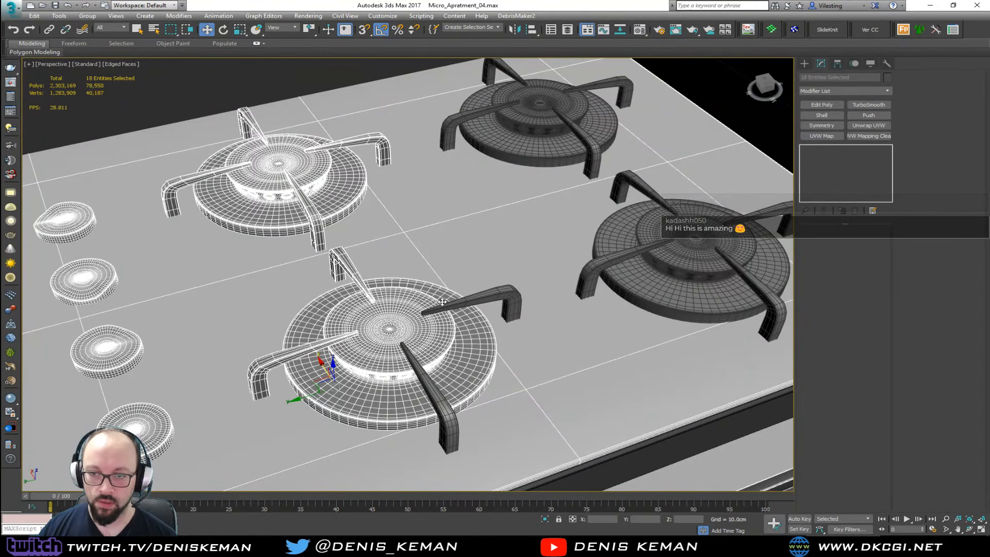
Add the remaining hob parts and the two far burners to the selection in wireframe view.
scroll(442, 301, "down", 10)
key("F3")
key("q")
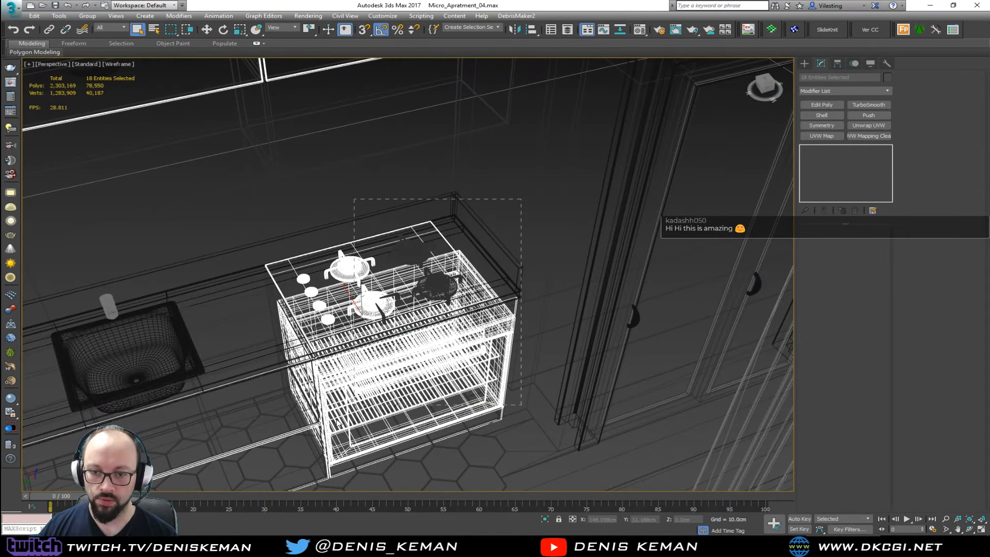
left_click_drag(337, 420, 265, 474)
middle_click_drag(264, 474, 351, 373)
scroll(361, 366, "down", 3)
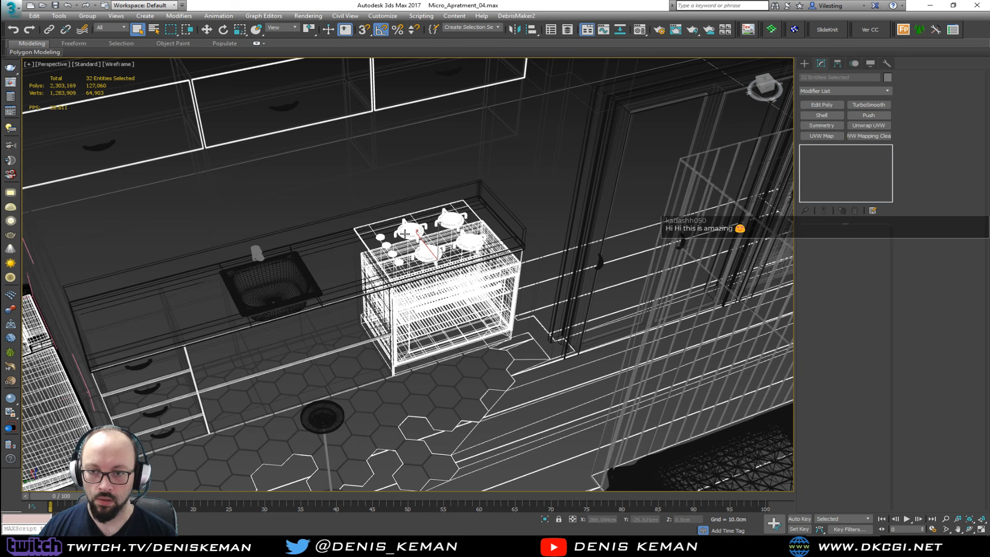
Try to move the selected oven and hob out of the cabinet in shaded view.
key("F3")
key("w")
left_click_drag(444, 272, 503, 344)
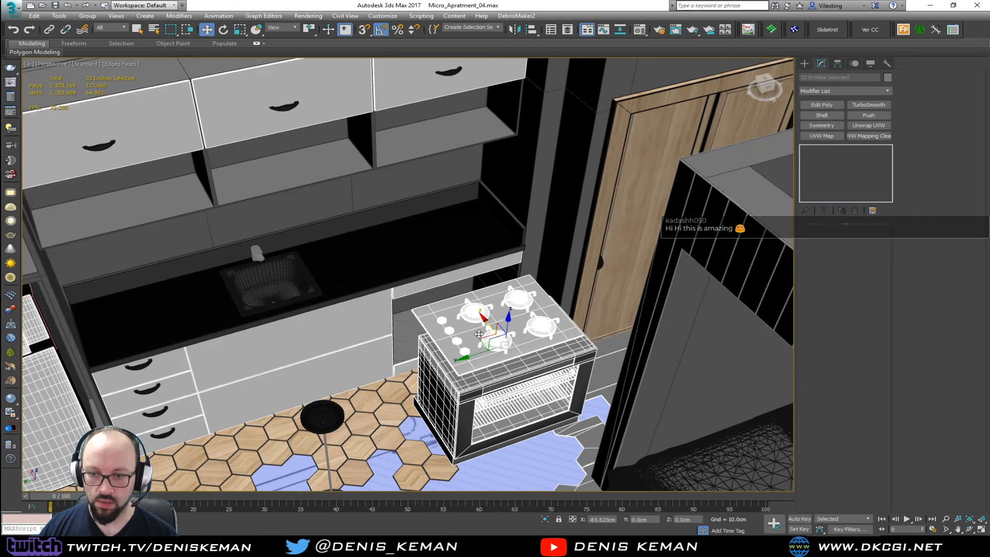
key("ctrl+z")
Remove the wooden floor from the selection and move the oven and hob along X to outside the apartment.
middle_click_drag(540, 475, 549, 411)
left_click(576, 432, "alt")
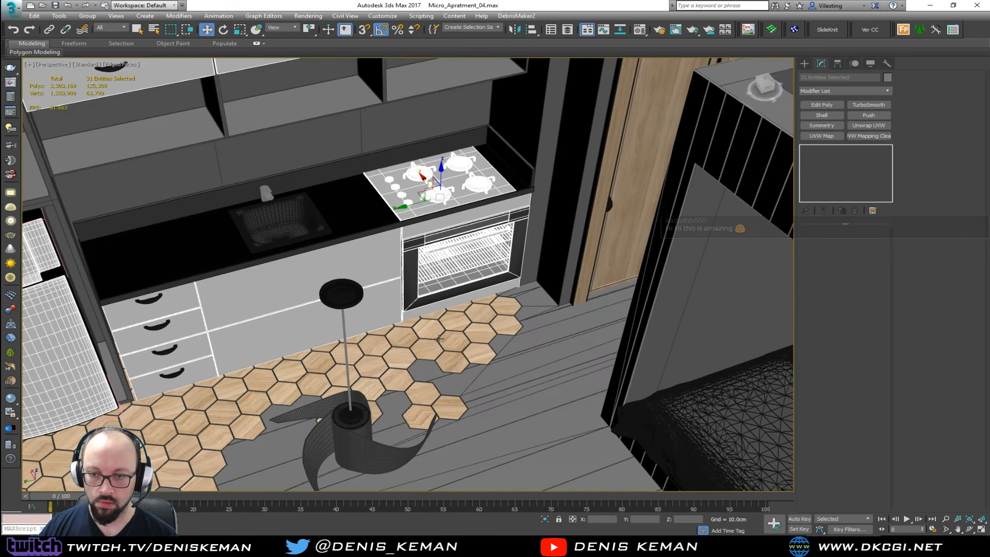
left_click_drag(427, 183, 530, 301)
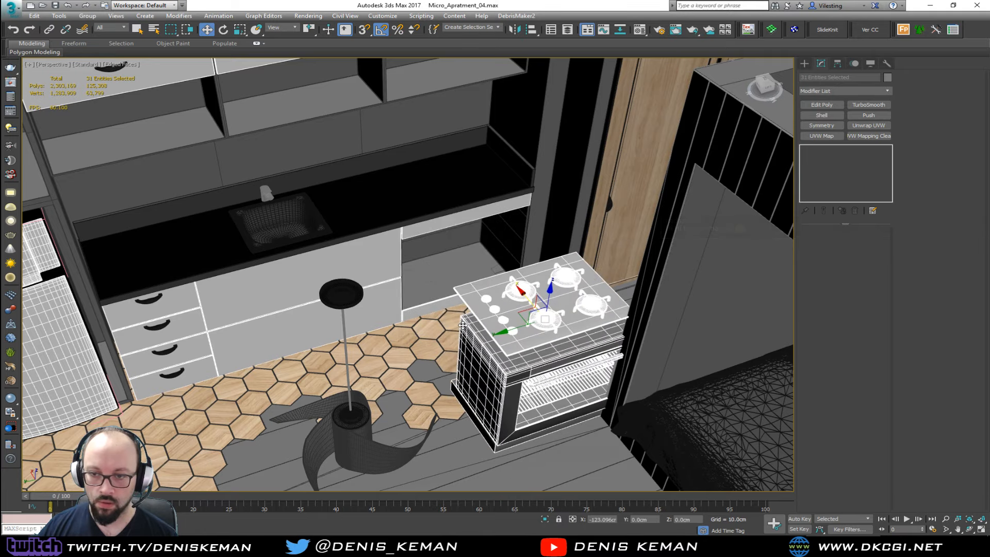
middle_click_drag(461, 320, 523, 353)
scroll(467, 342, "down", 5)
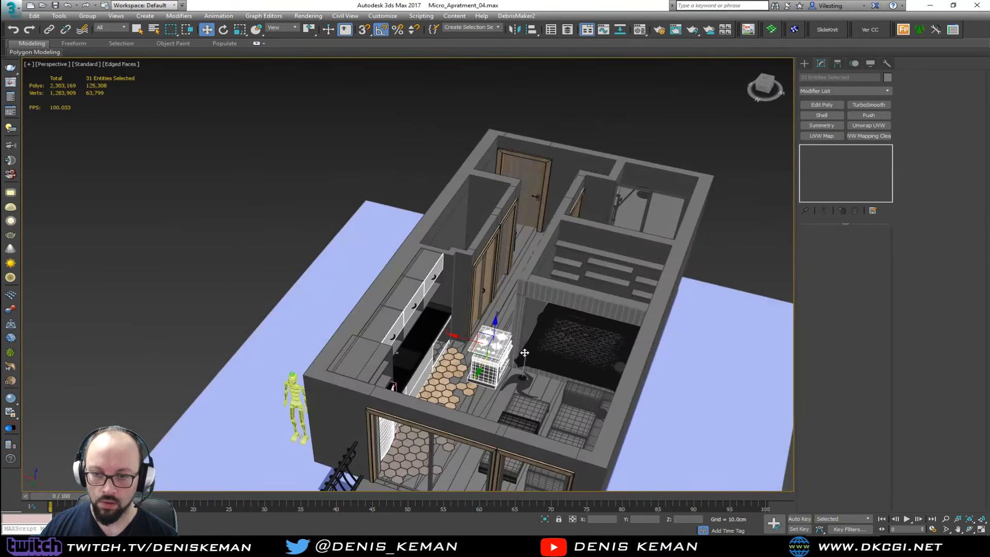
left_click_drag(453, 336, 154, 250)
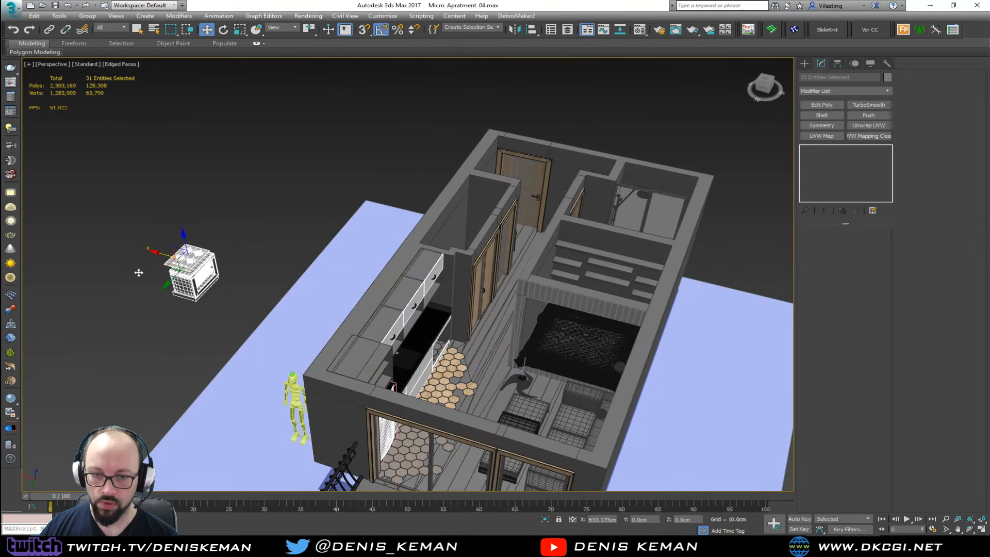
left_click(155, 352)
Select the refrigerator's parts in wireframe view and move them along X out of the apartment, near the oven.
middle_click_drag(154, 353, 164, 369, "alt")
middle_click_drag(260, 370, 351, 340, "alt")
middle_click_drag(351, 340, 420, 325)
key("F3")
scroll(381, 281, "up", 5)
scroll(356, 247, "up", 2)
middle_click_drag(356, 248, 441, 300)
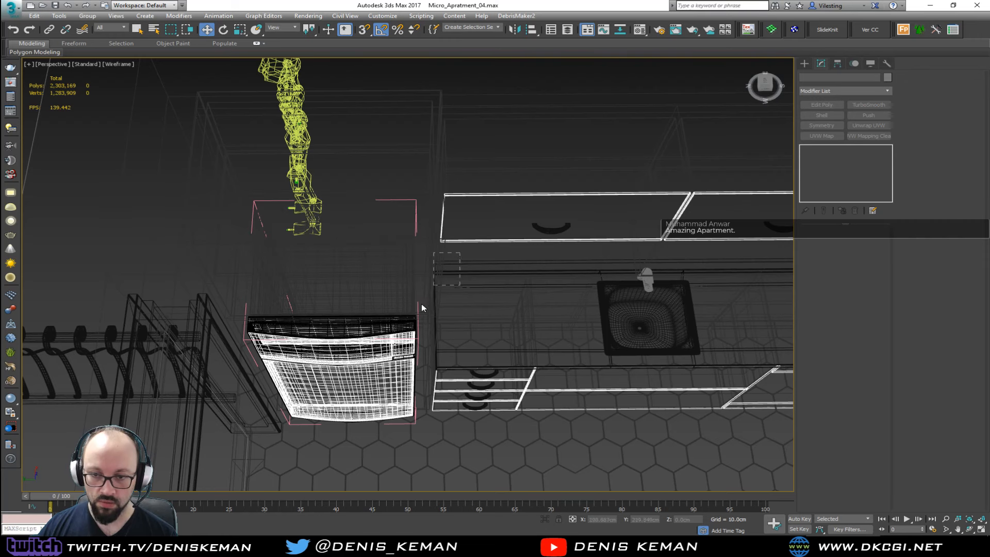
left_click_drag(240, 451, 570, 448)
scroll(484, 307, "down", 6)
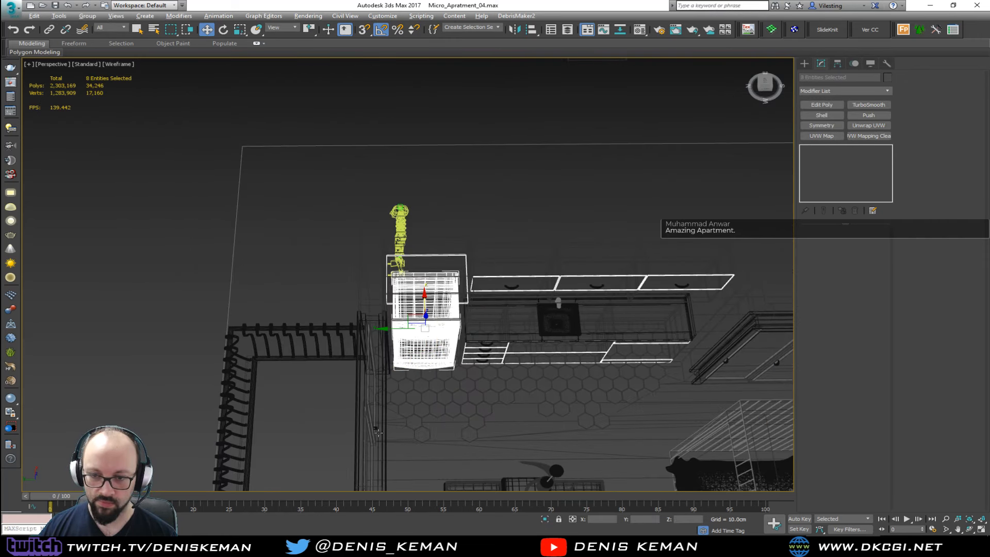
middle_click_drag(378, 432, 407, 333, "alt")
key("F3")
left_click_drag(403, 331, 89, 351)
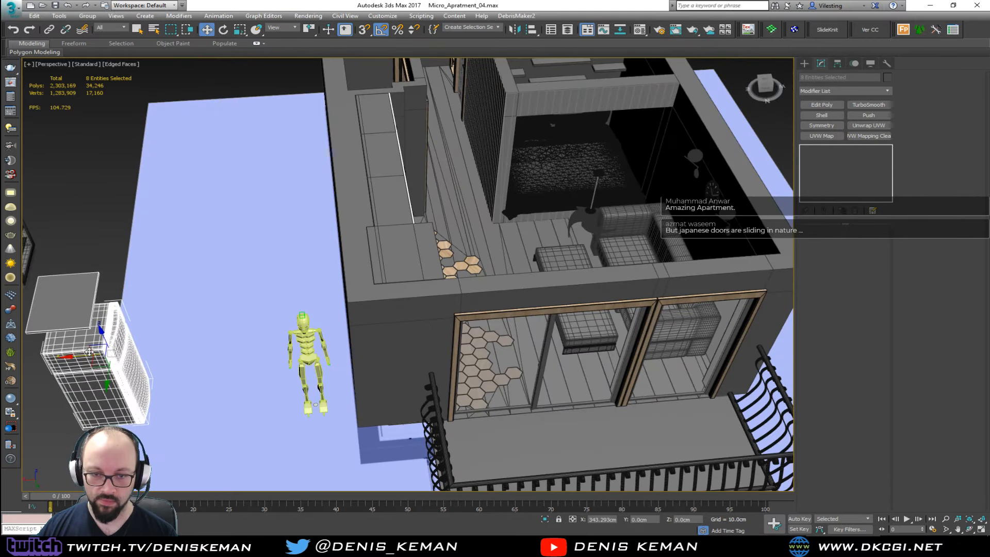
Move the refrigerator clear of the flat panel that came with it and delete the panel.
middle_click_drag(93, 351, 220, 338)
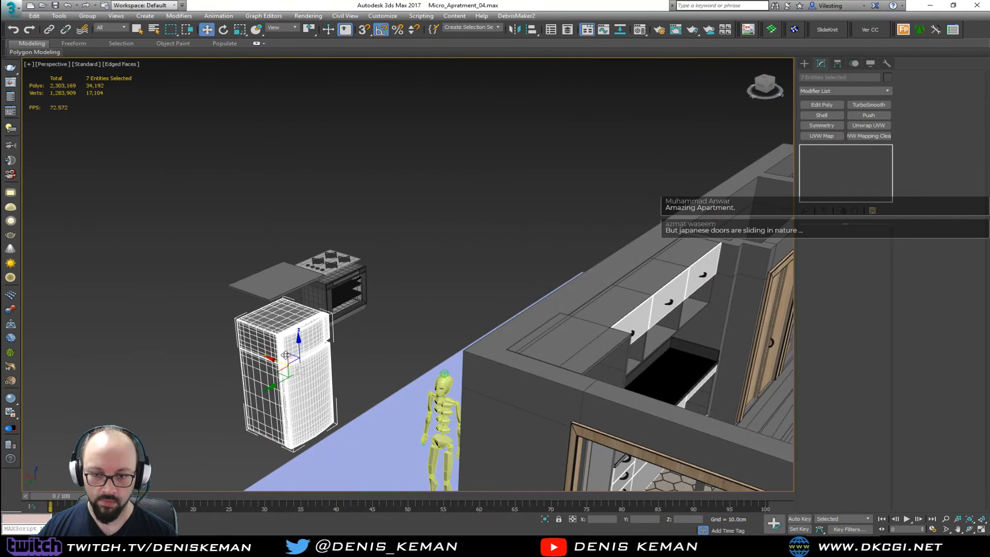
left_click_drag(277, 362, 200, 330)
middle_click_drag(289, 324, 351, 335, "alt")
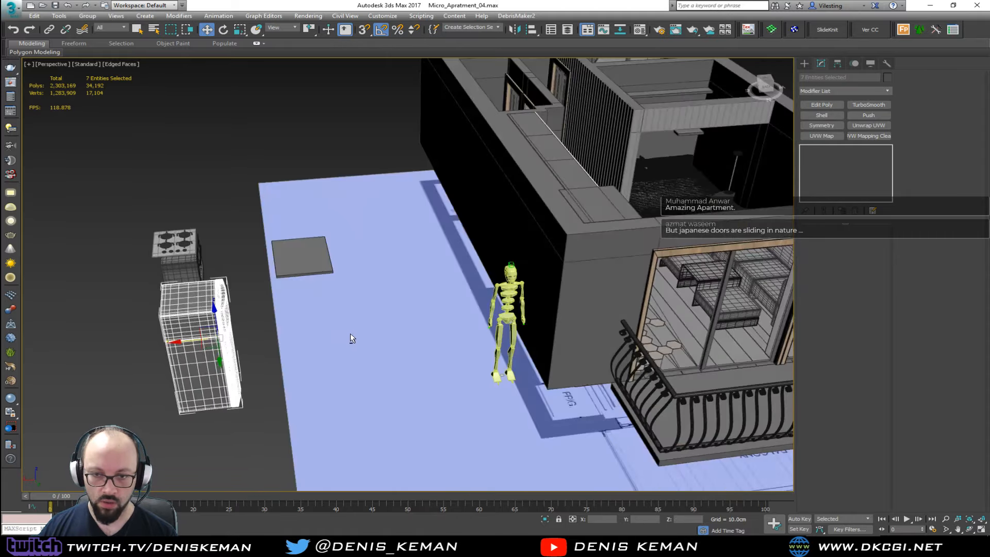
left_click_drag(379, 213, 293, 282)
key("Delete")
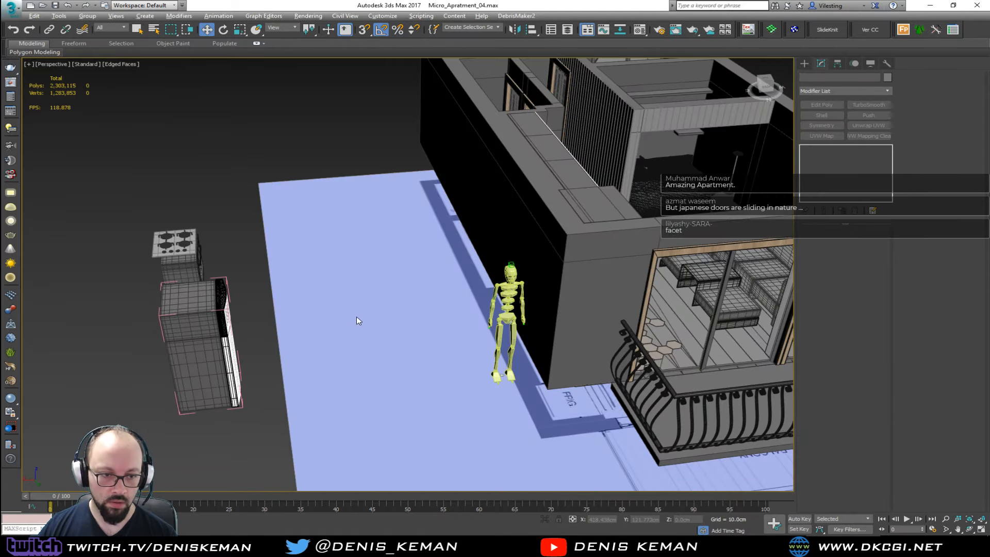
Select the kitchen sink basin Plane001 and display the scene in wireframe.
middle_click_drag(357, 317, 150, 269, "alt")
scroll(281, 321, "up", 5)
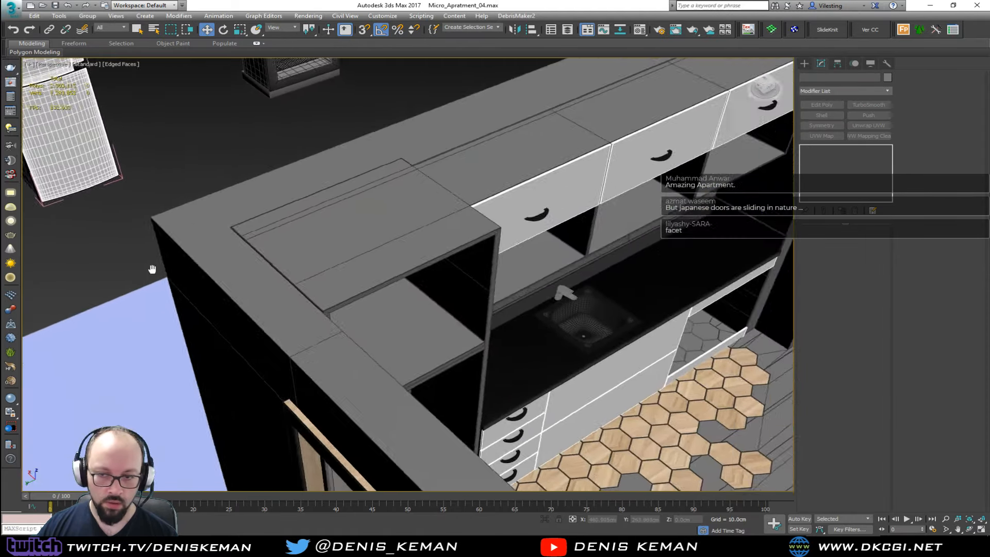
middle_click_drag(407, 318, 242, 294)
middle_click_drag(456, 333, 372, 342)
scroll(337, 297, "up", 10)
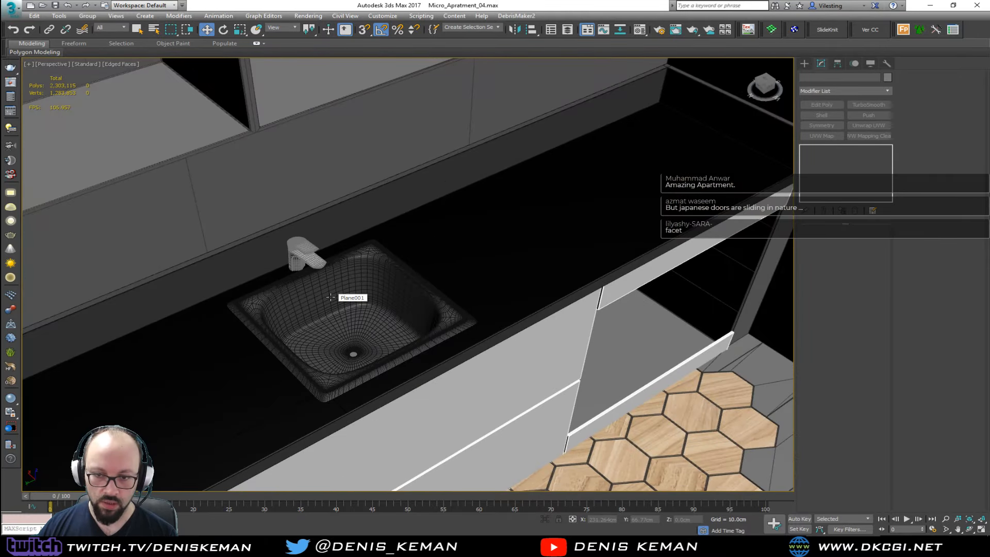
left_click(332, 297)
key("F4")
key("F3")
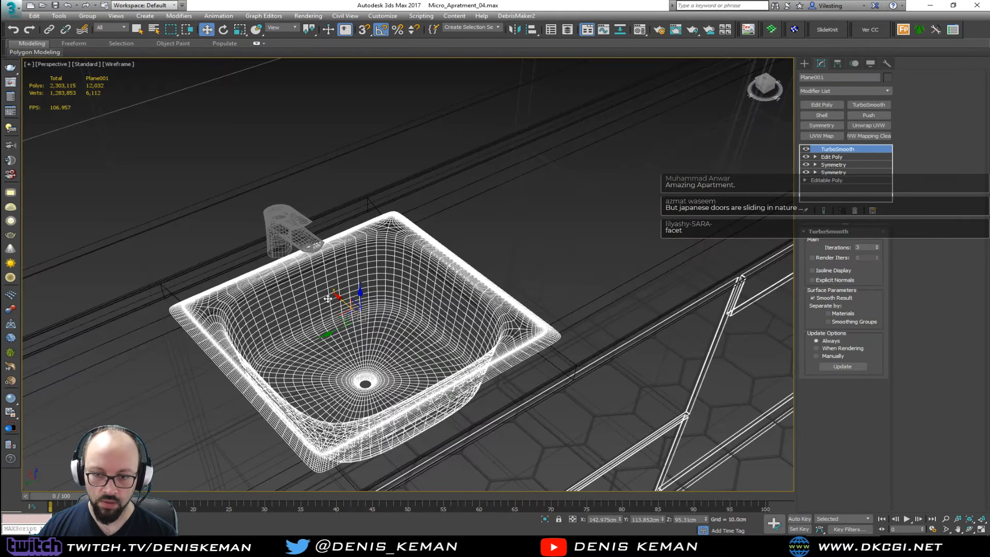
Add the faucet's body, handle and outlet to the sink selection.
left_click(306, 246, "ctrl")
scroll(306, 246, "up", 5)
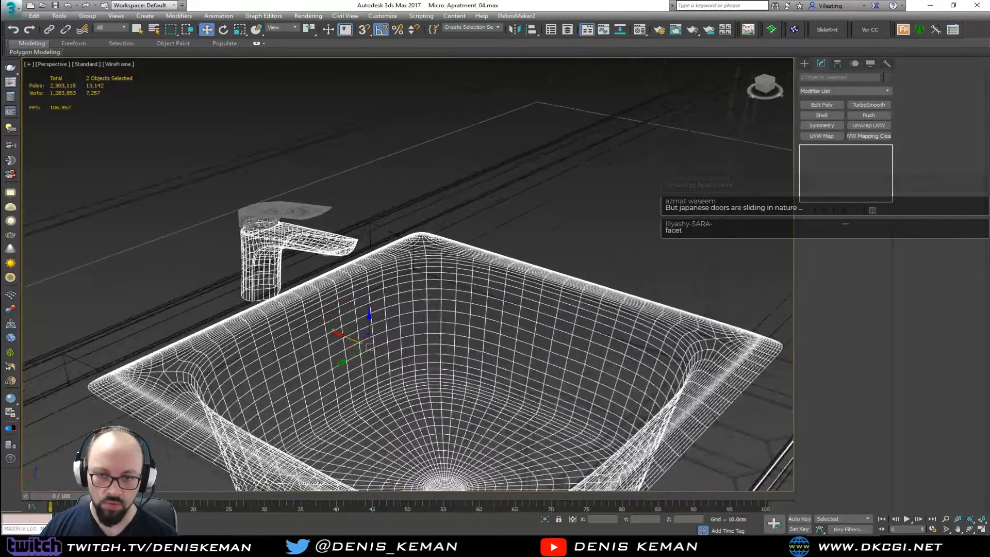
scroll(260, 226, "up", 3)
left_click(262, 218, "ctrl")
scroll(328, 280, "up", 5)
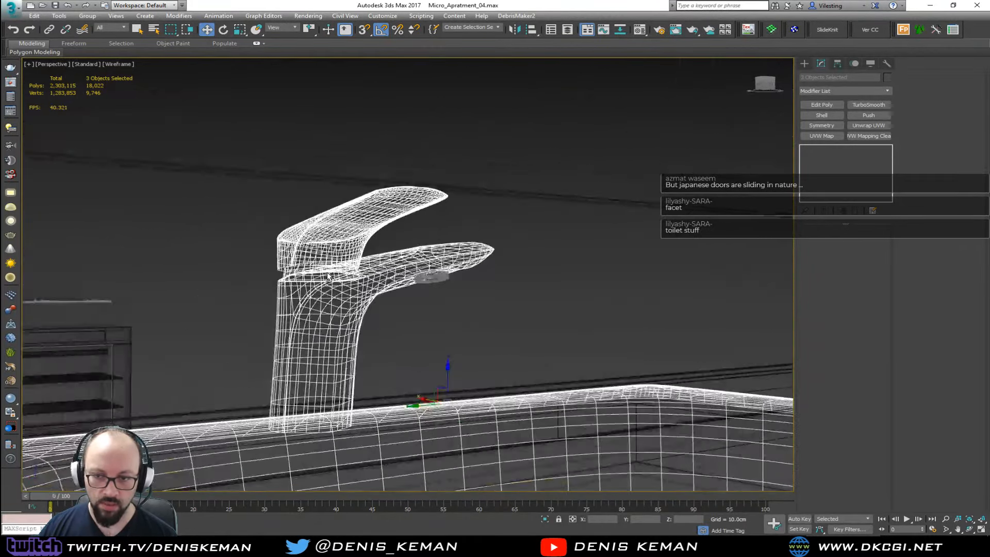
scroll(416, 302, "down", 3)
middle_click_drag(453, 313, 530, 356, "alt")
Try to clone the sink and faucet to a spot outside beside the oven.
scroll(423, 353, "down", 3)
scroll(423, 353, "down", 4)
left_click_drag(456, 340, 161, 280)
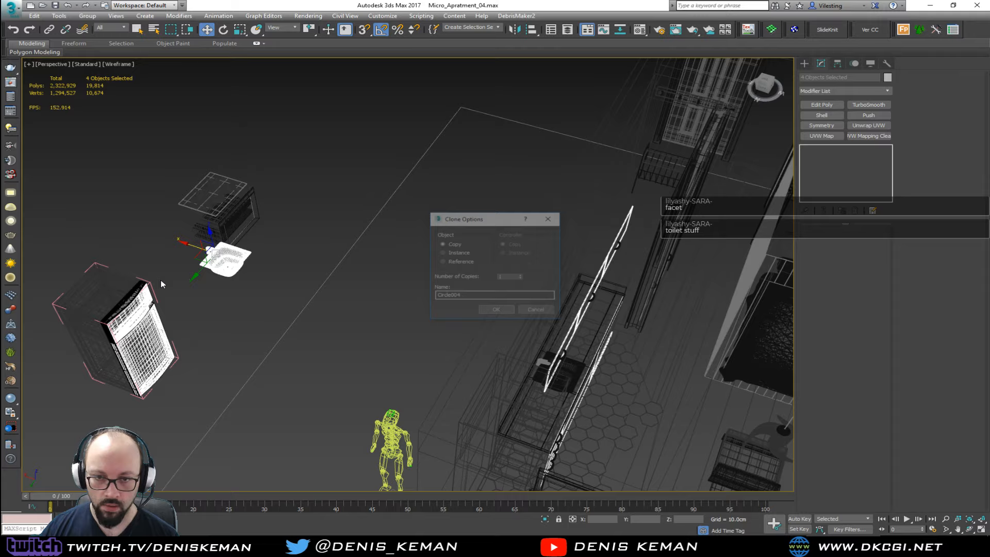
left_click(537, 312)
Move the sink and faucet along X out of the apartment to stand beside the oven.
scroll(558, 373, "up", 3)
middle_click_drag(558, 373, 527, 274, "alt")
scroll(522, 343, "up", 5)
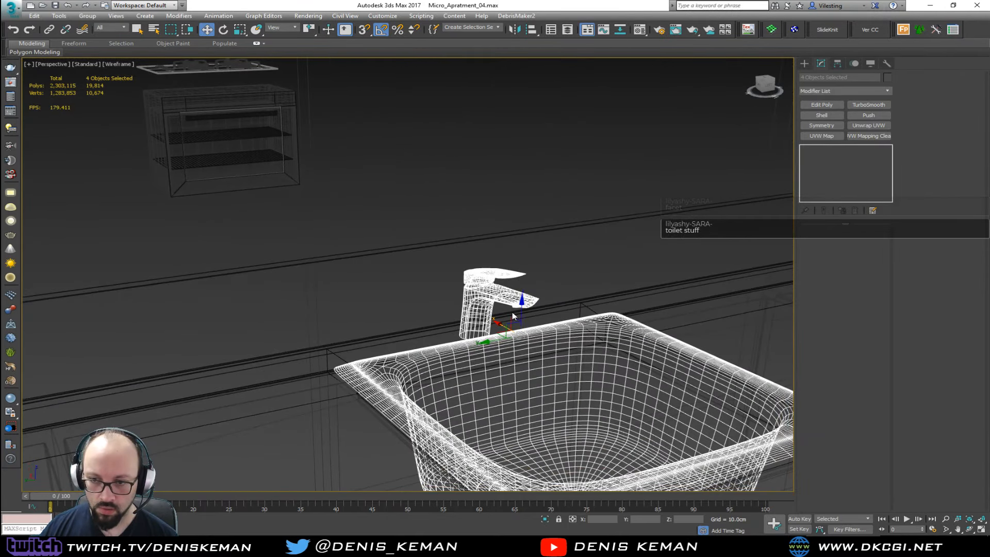
scroll(503, 325, "down", 10)
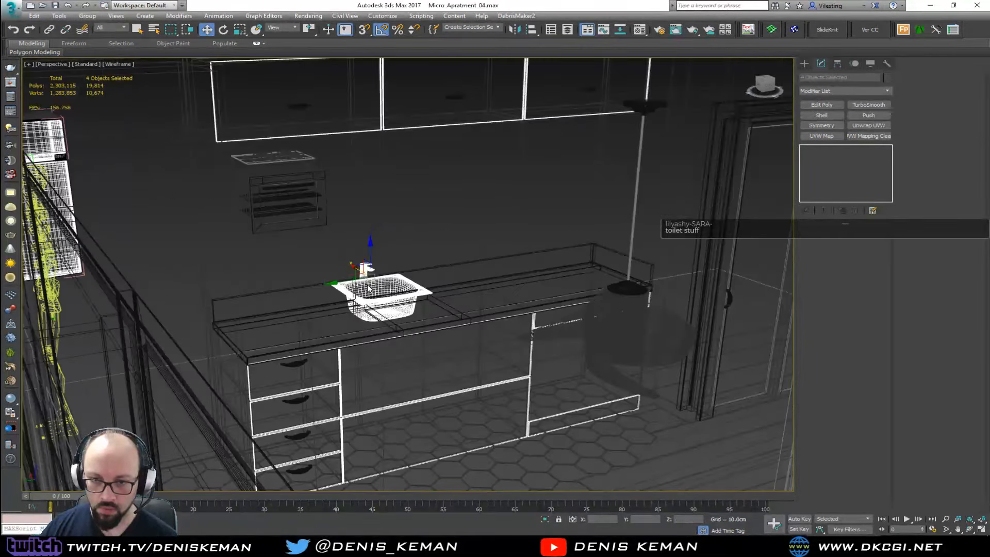
middle_click_drag(361, 309, 341, 299, "alt")
left_click_drag(339, 283, 38, 305)
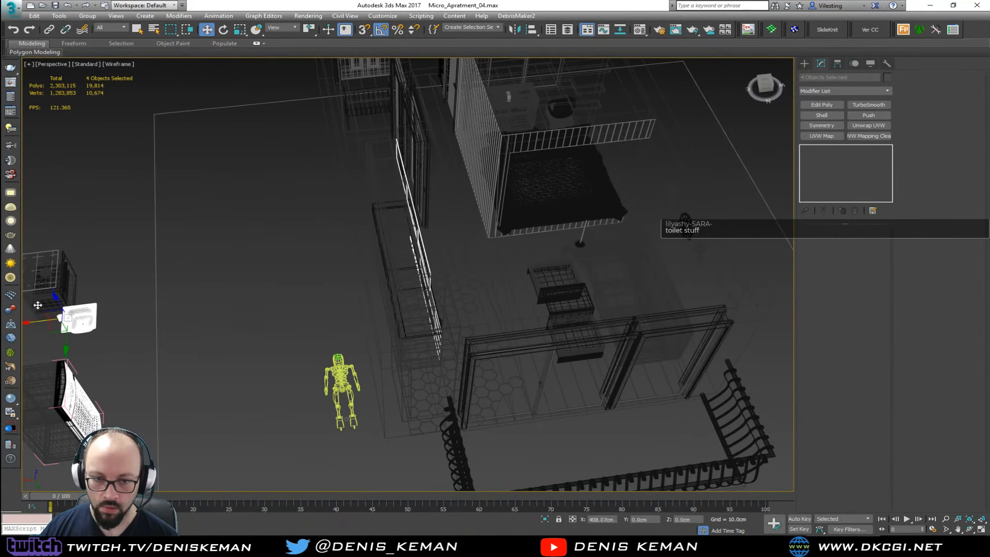
left_click(194, 308)
Select the wooden wardrobe doors together with their frame and move them along X outside the apartment.
key("F3")
mouse_move(212, 312)
middle_mouse_down("alt")
mouse_move(211, 302)
mouse_move(190, 306)
middle_mouse_up("alt")
middle_click_drag(383, 270, 170, 294)
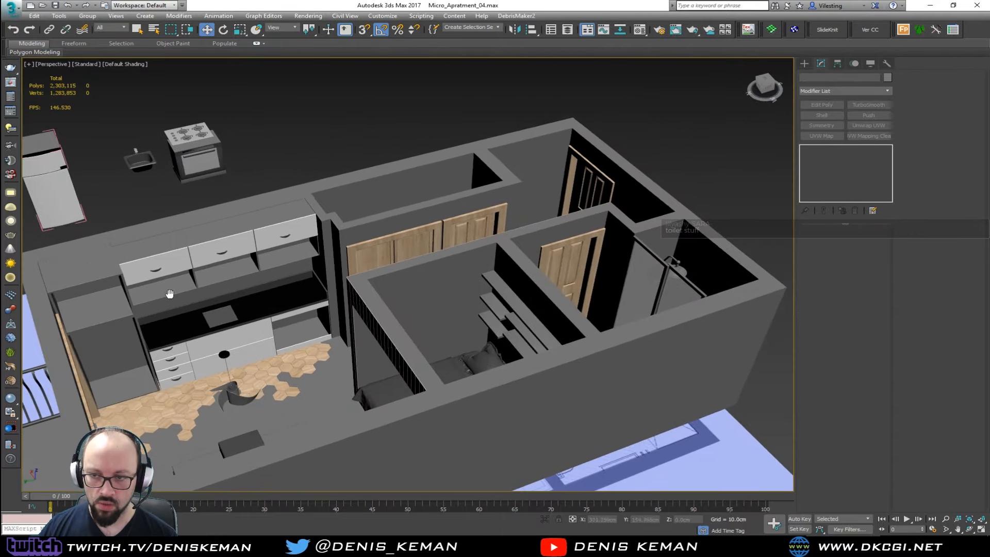
middle_click_drag(411, 293, 497, 269, "alt")
scroll(496, 268, "up", 8)
left_click(268, 304)
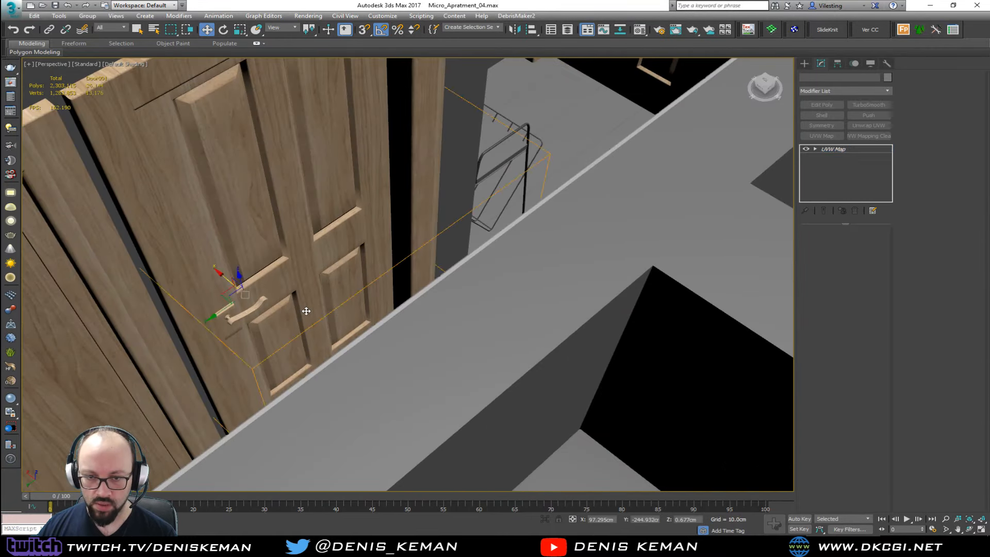
key("F3")
scroll(268, 304, "down", 5)
mouse_move(268, 304)
middle_mouse_down()
mouse_move(609, 305)
mouse_move(355, 265)
middle_mouse_up()
left_click(339, 223, "ctrl")
key("F3")
middle_click_drag(339, 223, 558, 257)
scroll(570, 271, "down", 5)
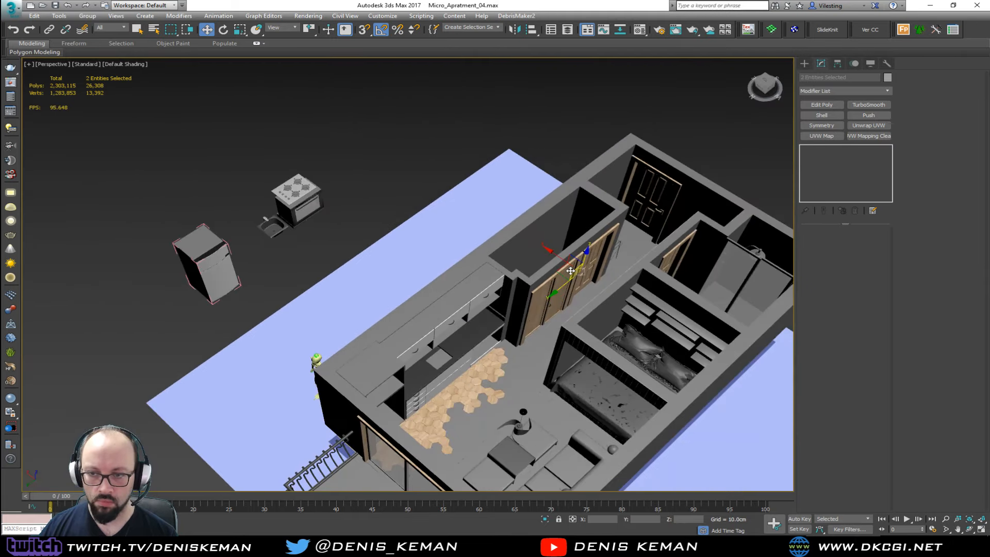
left_click_drag(227, 233, 325, 164)
left_click(390, 236)
Select the bathroom's shower door frames and a glass pane together as one selection.
middle_click_drag(452, 241, 228, 267)
scroll(298, 340, "up", 4)
mouse_move(298, 340)
middle_mouse_down("alt")
mouse_move(660, 287)
mouse_move(473, 288)
middle_mouse_up("alt")
key("F3")
key("F3")
left_click(473, 288)
key("F3")
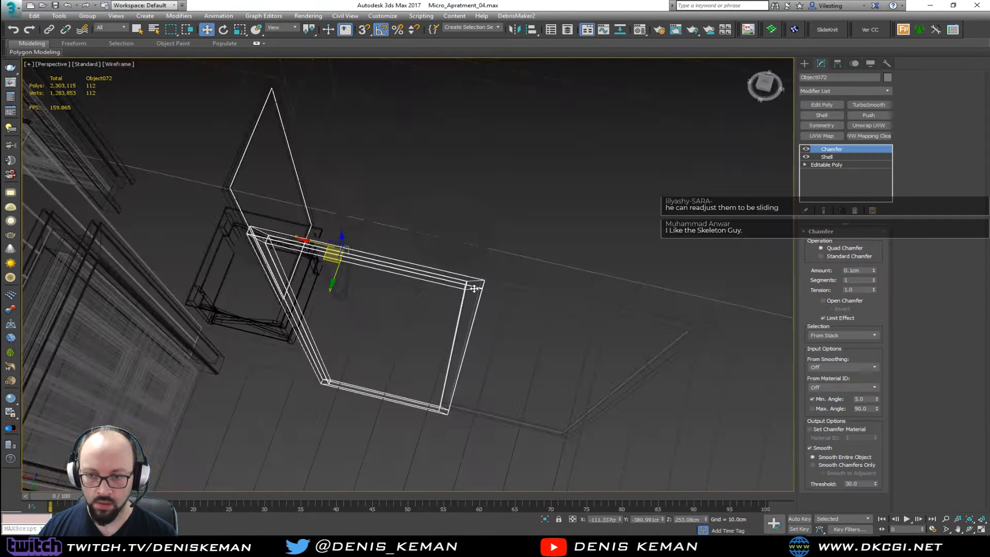
key("F3")
left_click(495, 288, "ctrl")
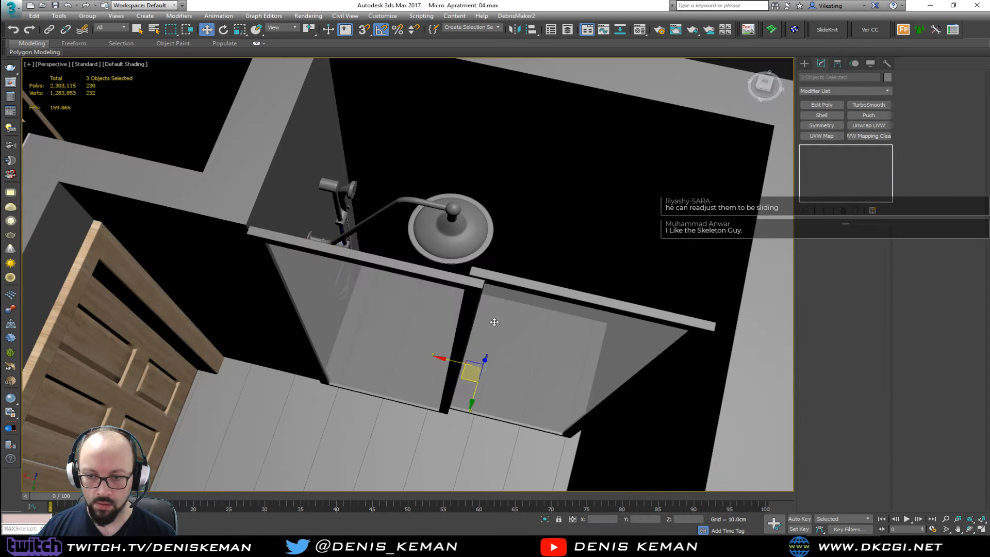
Add the remaining shower glass pane to the selection and move the shower doors outside the apartment, beyond the wooden doors.
scroll(452, 325, "down", 5)
middle_click_drag(359, 311, 531, 207)
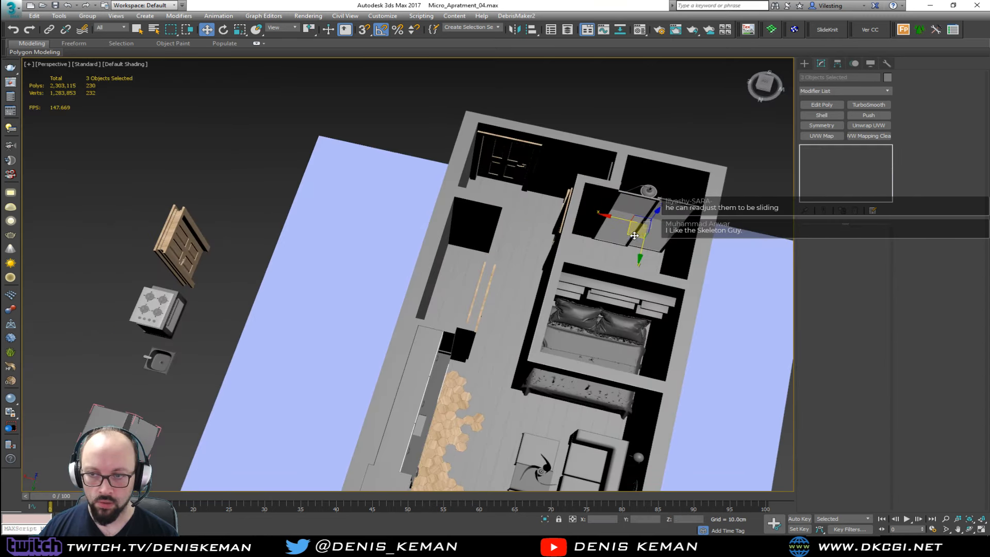
key("e")
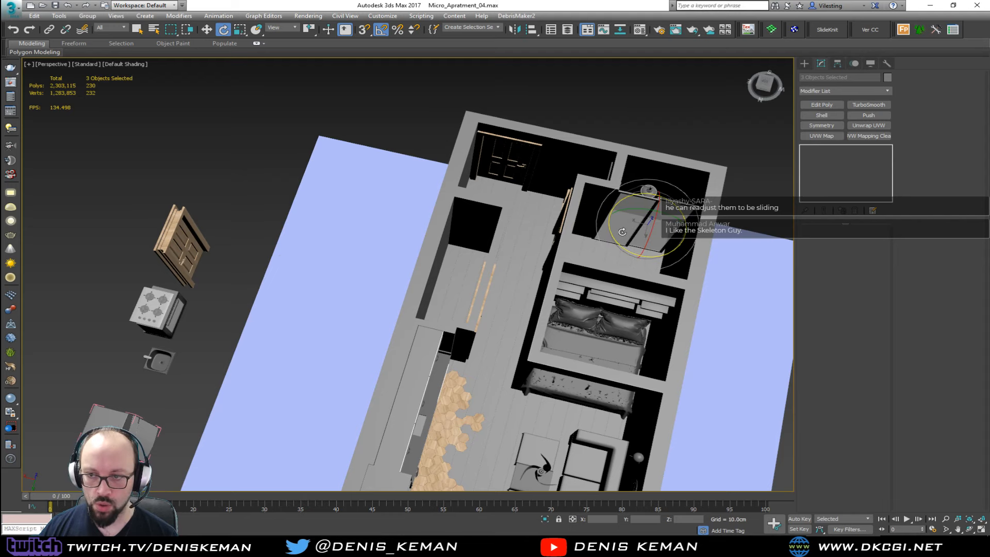
left_click(622, 232, "ctrl")
key("w")
middle_click_drag(589, 220, 596, 234)
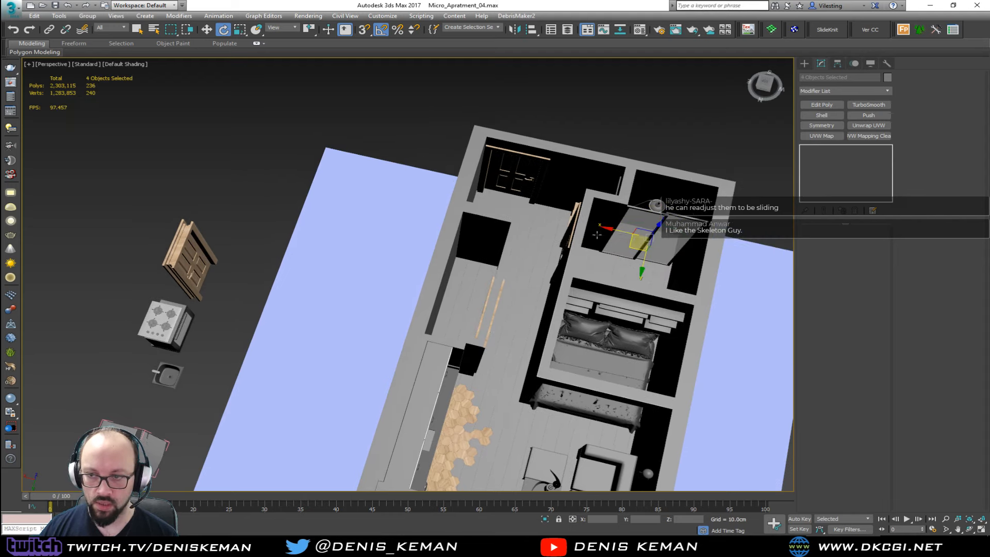
left_click_drag(631, 250, 216, 227)
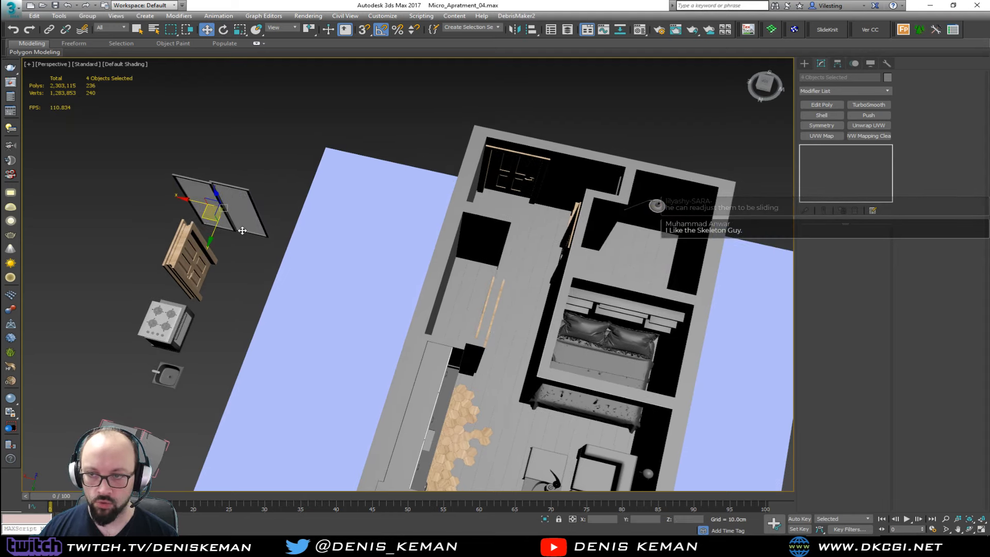
left_click(486, 244)
Examine the bathroom's shower head, hand shower, washbasin cabinet and toilet for reusable pieces.
middle_click_drag(486, 244, 227, 219, "alt")
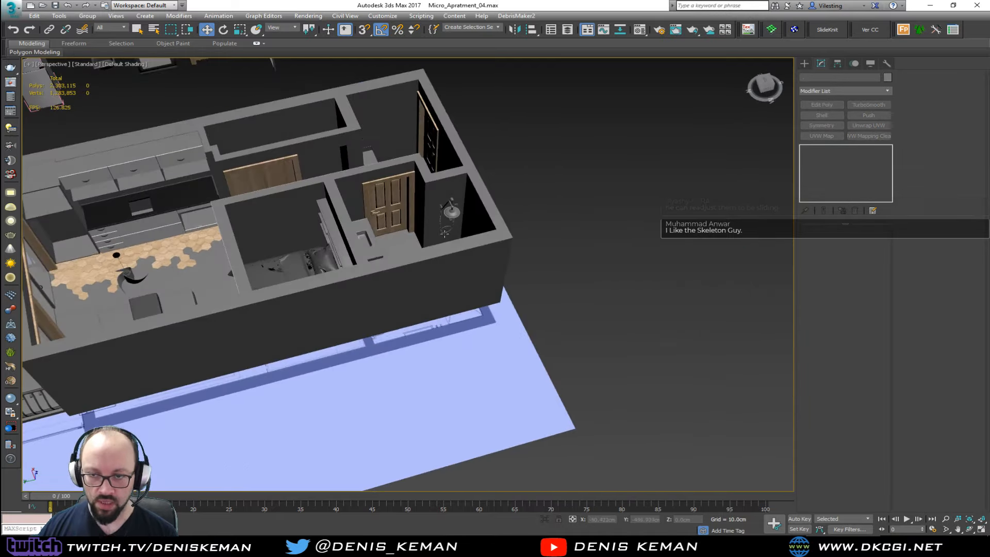
scroll(445, 233, "up", 10)
middle_click_drag(452, 210, 412, 252, "alt")
scroll(406, 231, "down", 3)
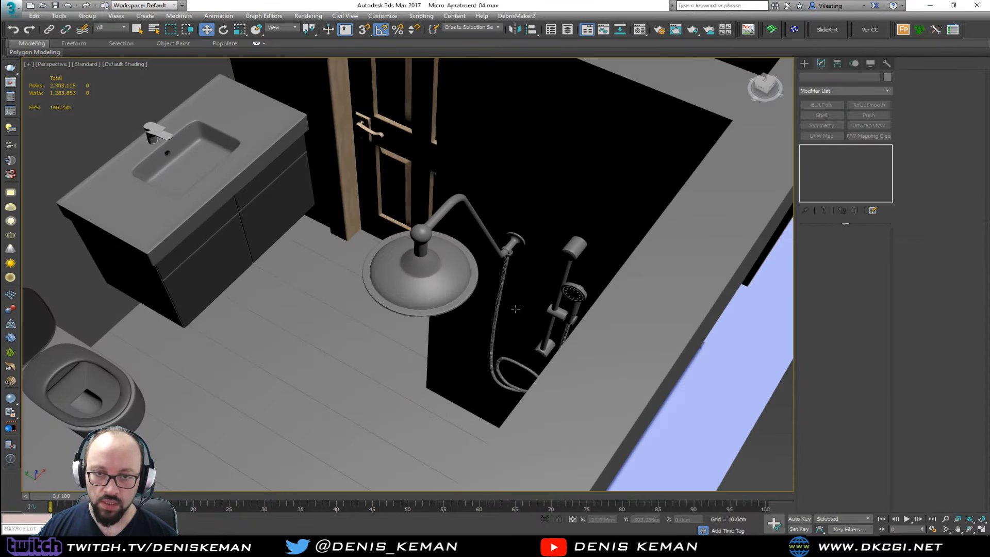
middle_click_drag(170, 226, 431, 319)
scroll(431, 319, "down", 5)
middle_click_drag(454, 286, 403, 310, "alt")
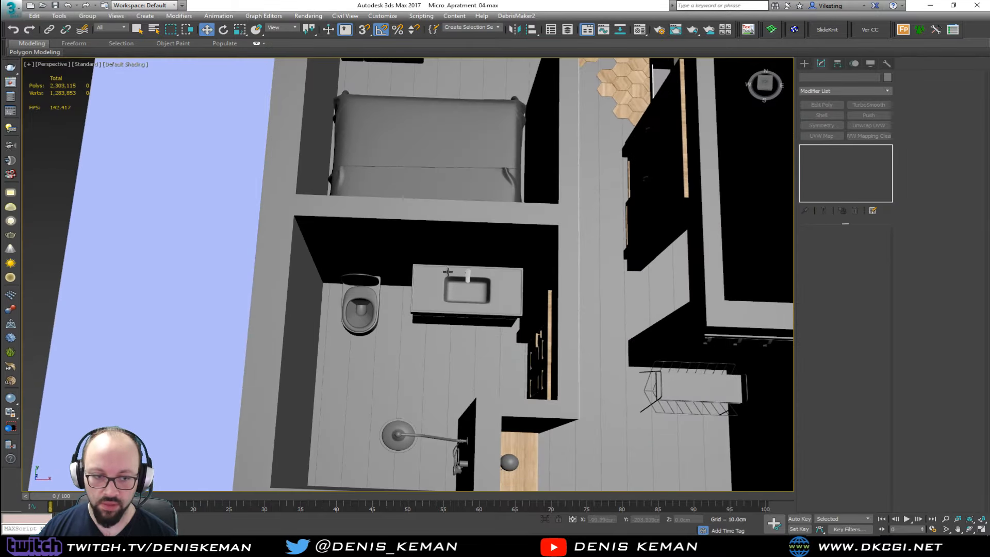
middle_click_drag(447, 271, 397, 297)
middle_click_drag(368, 228, 512, 215)
scroll(369, 254, "down", 4)
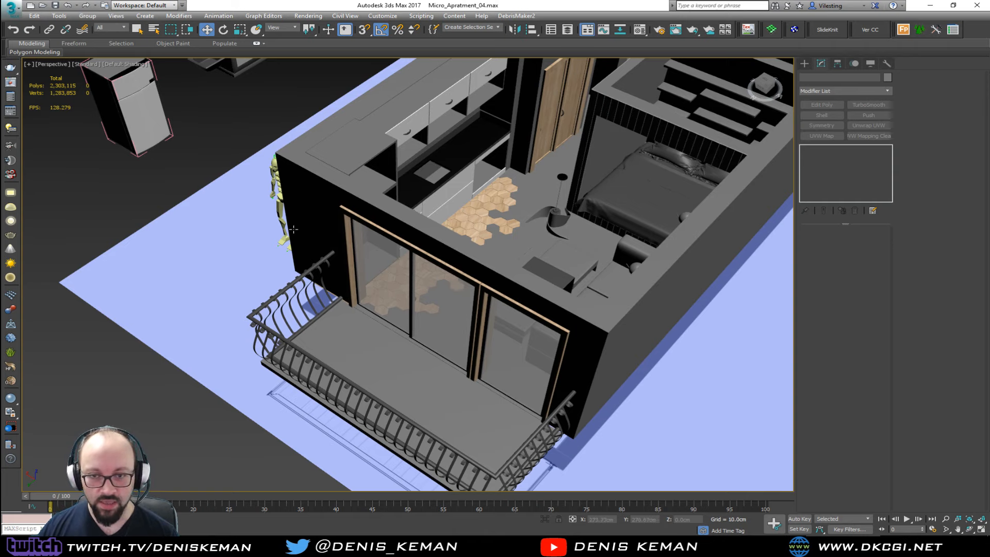
Examine the skeleton figure standing outside the apartment next to the balcony.
middle_click_drag(293, 229, 324, 224, "alt")
middle_click_drag(251, 242, 437, 298)
scroll(490, 306, "up", 6)
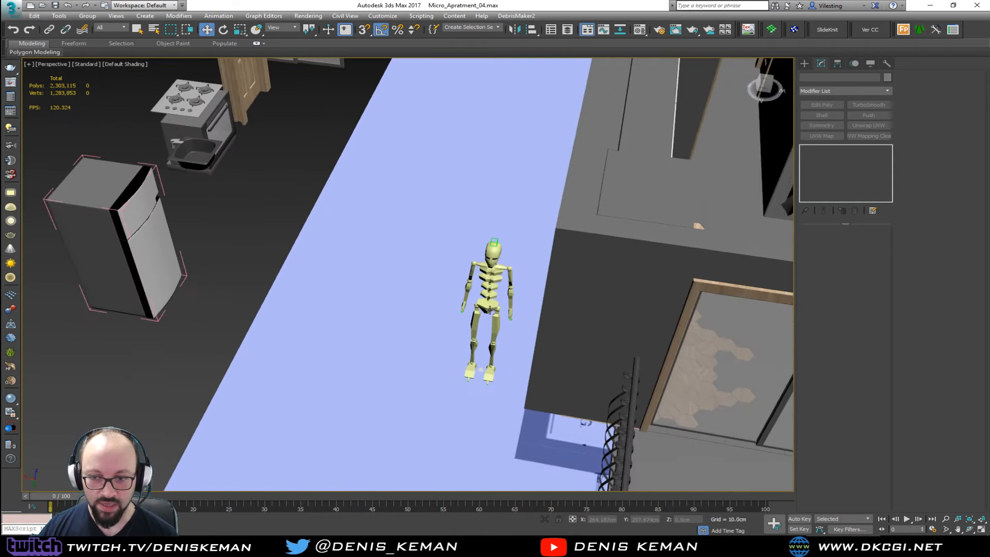
middle_click_drag(510, 306, 427, 264, "alt")
scroll(428, 282, "down", 5)
middle_click_drag(428, 180, 235, 280)
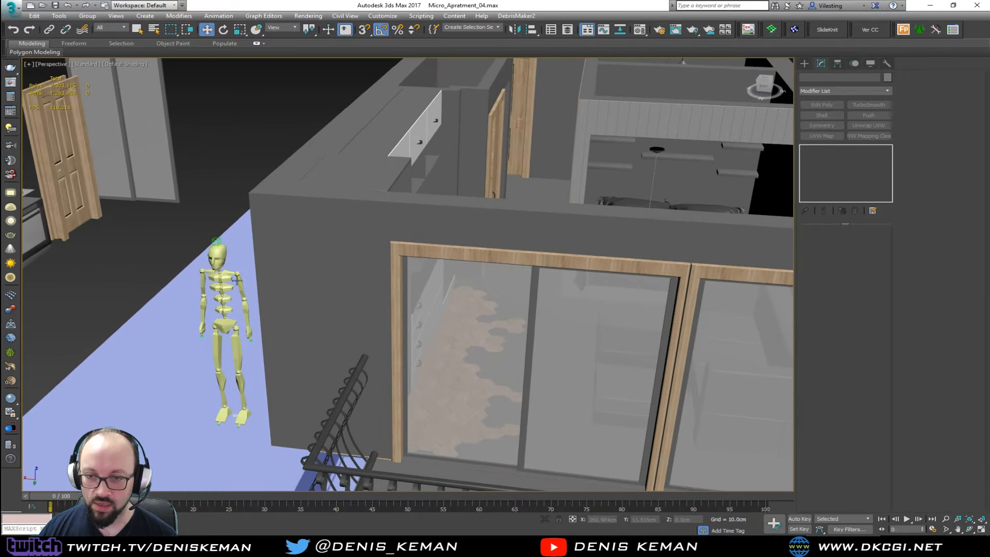
Inspect the kitchen cabinets and the wire table in the hallway up close.
middle_click_drag(342, 242, 267, 261, "alt")
middle_click_drag(488, 279, 270, 294)
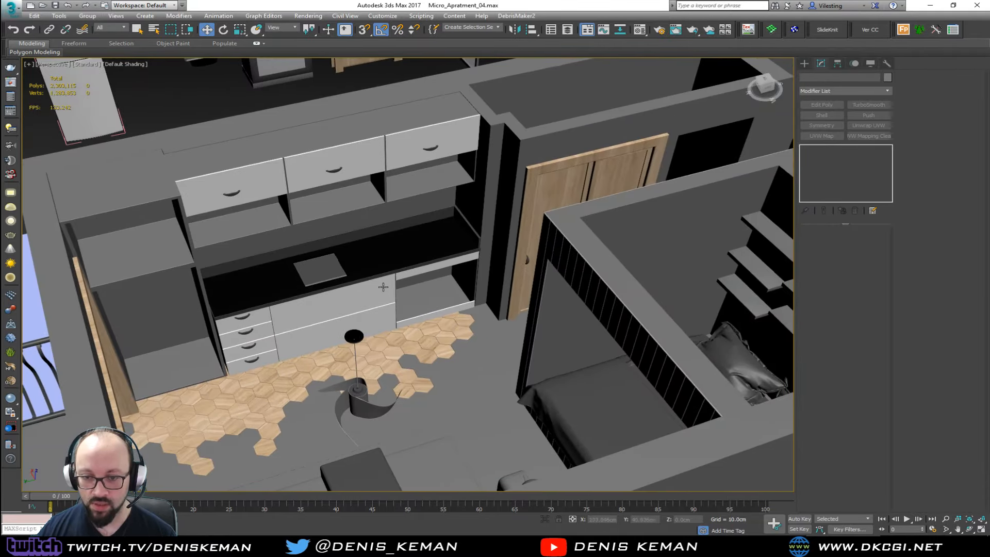
middle_click_drag(382, 285, 253, 360)
middle_click_drag(449, 316, 387, 324, "alt")
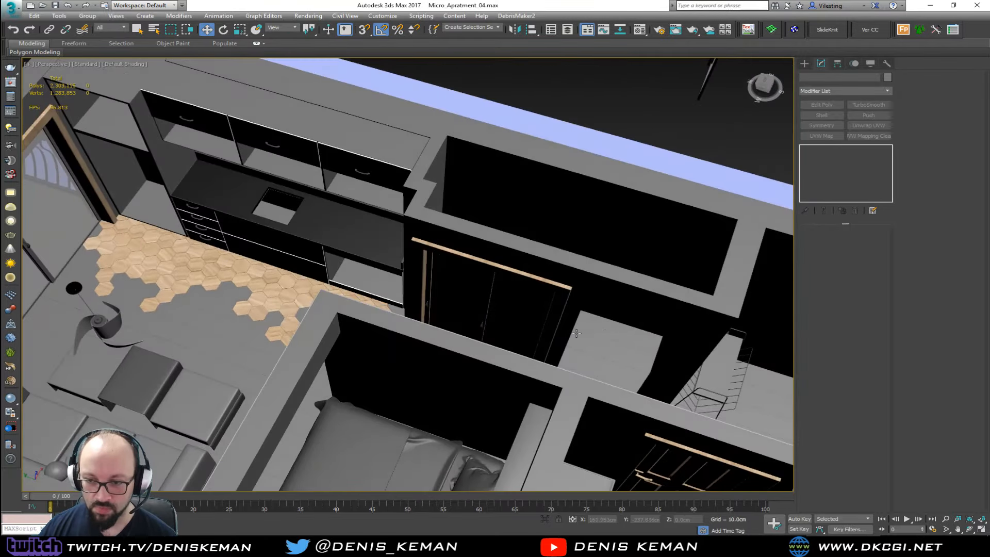
middle_click_drag(685, 364, 343, 290)
scroll(412, 327, "up", 3)
scroll(413, 327, "up", 4)
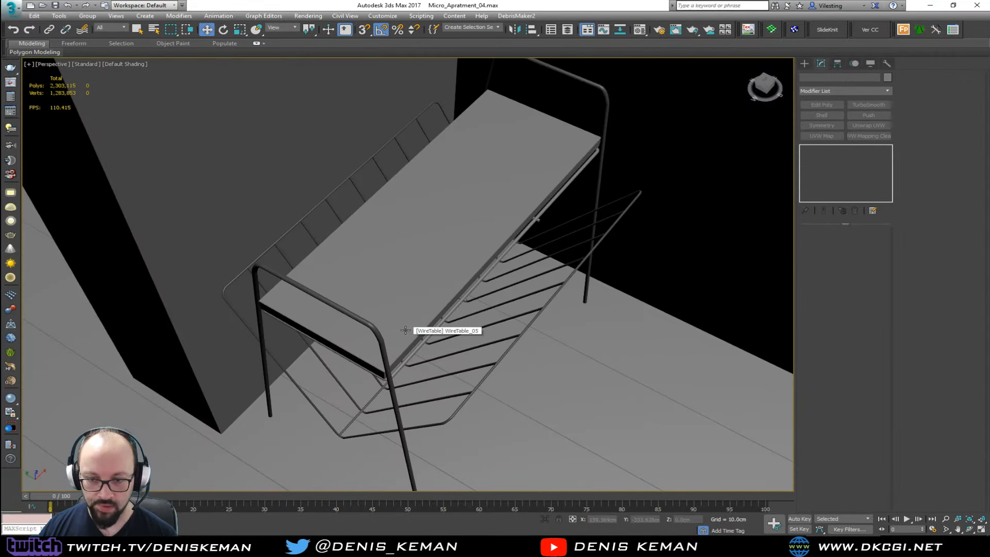
scroll(406, 327, "up", 6)
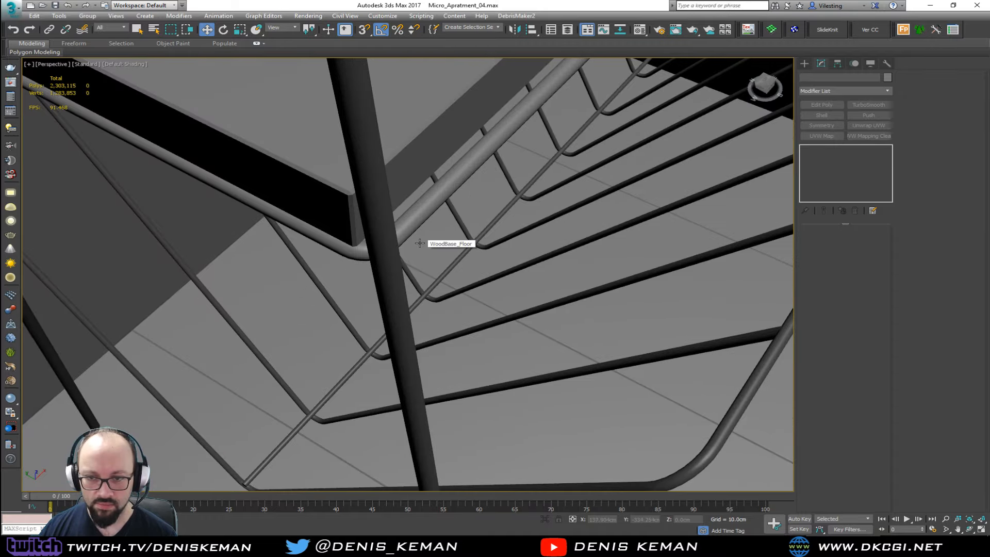
scroll(419, 243, "down", 10)
Select the bathroom washbasin cabinet and the toilet and move them outside the apartment beside the fridge.
mouse_move(389, 253)
middle_mouse_down("alt")
mouse_move(423, 254)
mouse_move(427, 272)
mouse_move(491, 309)
middle_mouse_up("alt")
key("F3")
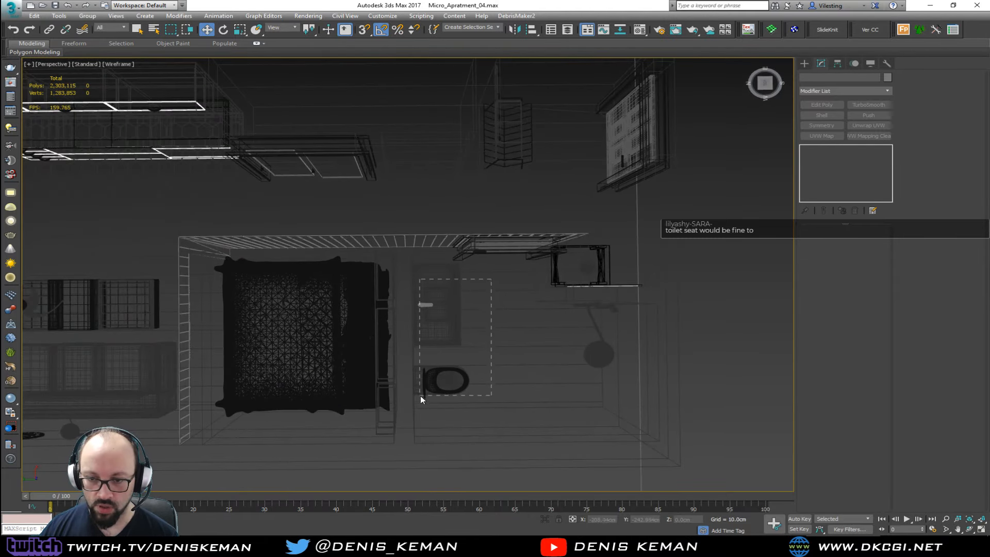
left_click_drag(420, 395, 419, 395)
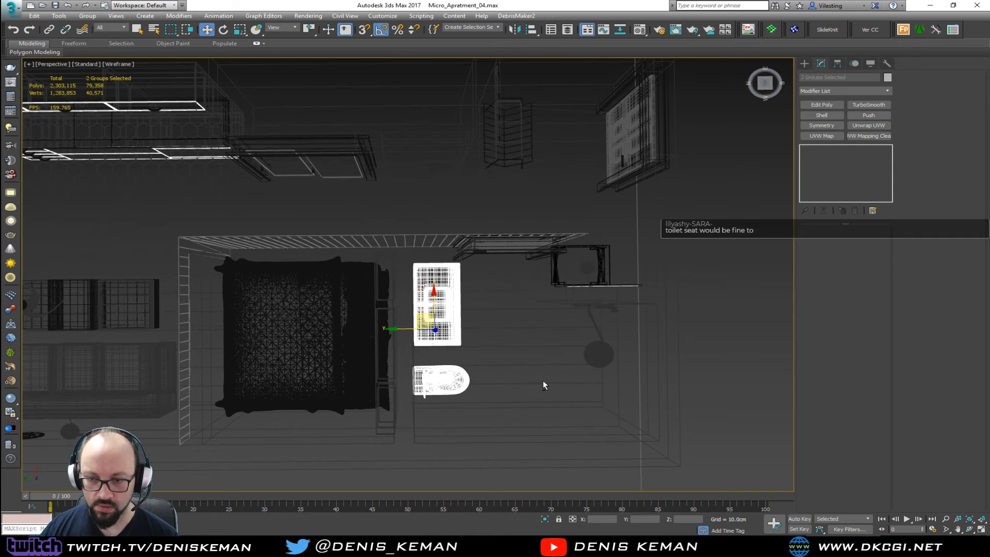
scroll(533, 267, "down", 6)
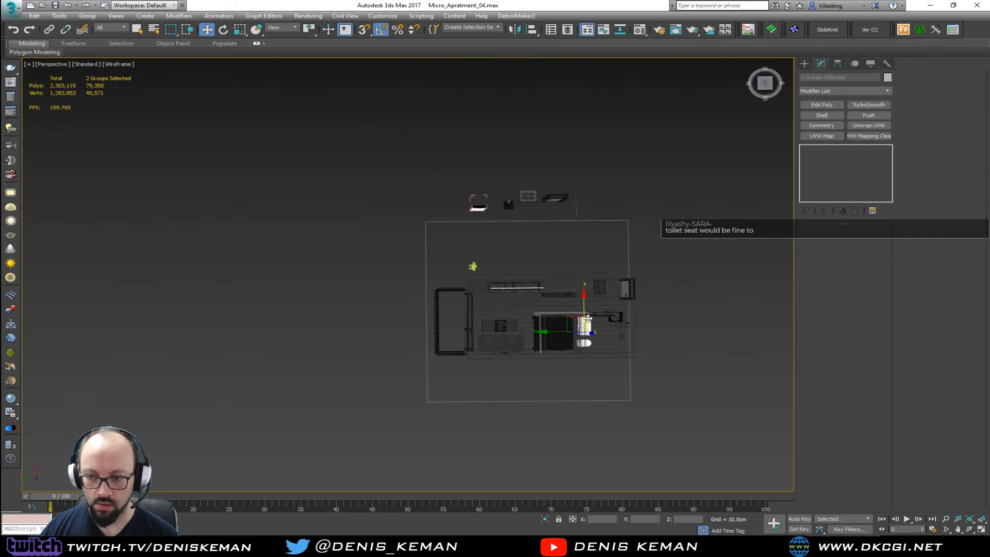
left_click_drag(573, 318, 456, 237)
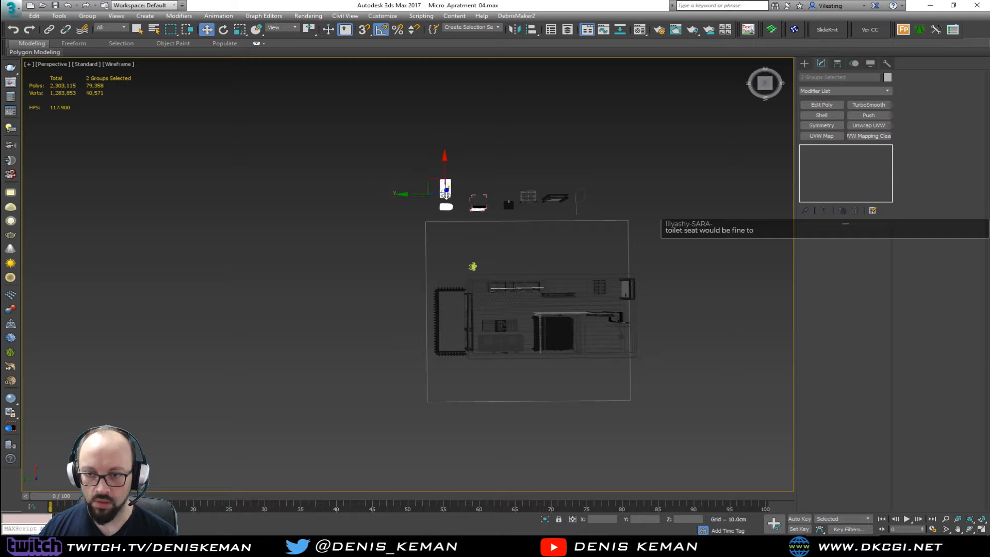
Rotate the washbasin cabinet and toilet -90 degrees about Z and reposition them behind the fridge, next to the sink.
key("e")
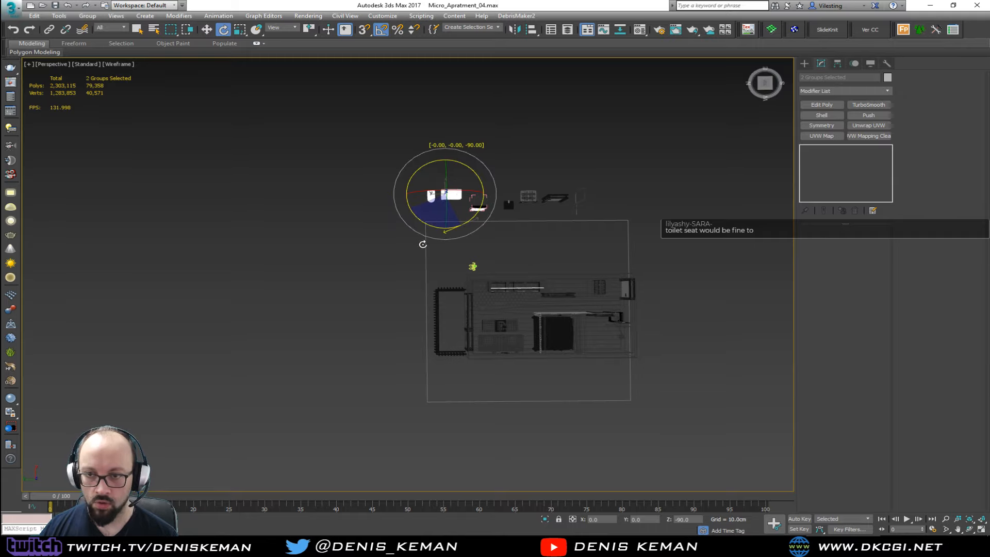
key("F3")
middle_click_drag(423, 244, 519, 209, "alt")
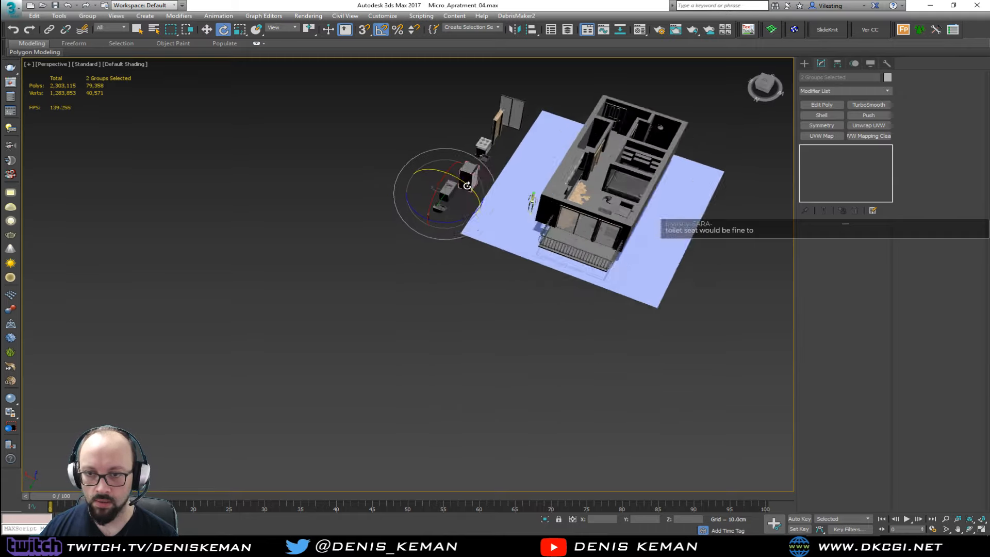
scroll(466, 185, "up", 4)
middle_click_drag(468, 188, 388, 344)
key("w")
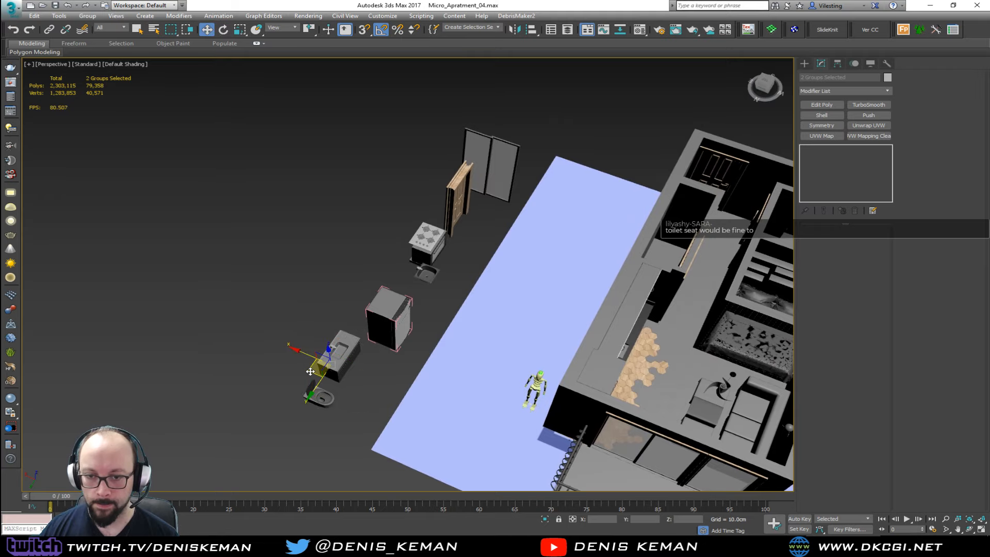
left_click_drag(310, 371, 337, 266)
left_click(426, 300)
Look over the kitchen, bedroom and living area for further reusable objects.
middle_click_drag(426, 300, 357, 341, "alt")
scroll(357, 340, "up", 5)
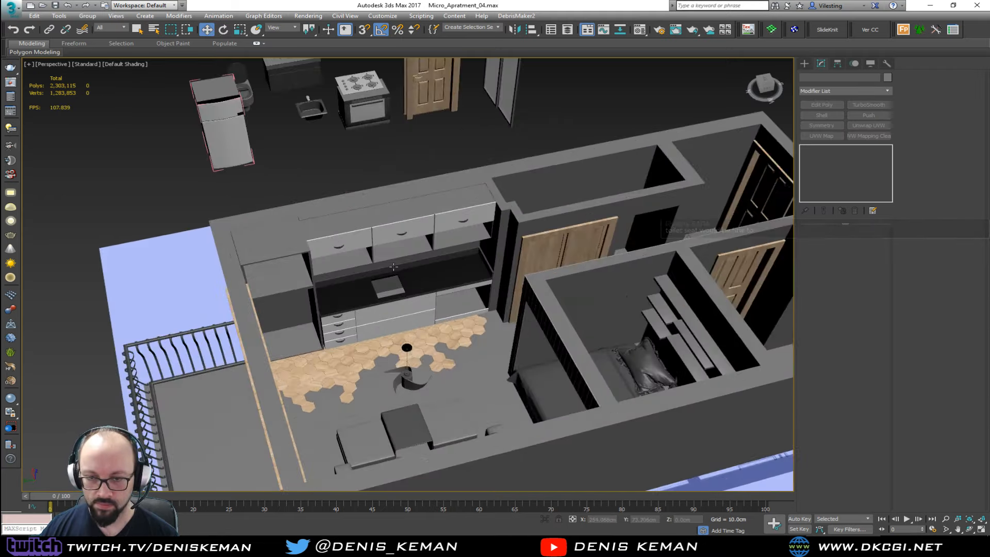
middle_click_drag(423, 299, 189, 240)
scroll(189, 241, "down", 3)
middle_click_drag(330, 261, 13, 264, "alt")
middle_click_drag(281, 286, 494, 241)
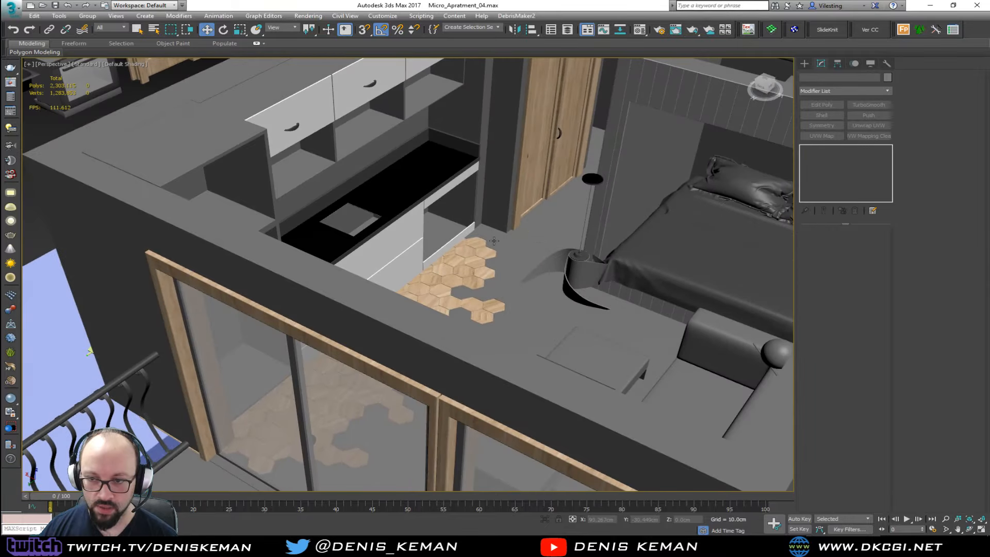
middle_click_drag(596, 268, 492, 294)
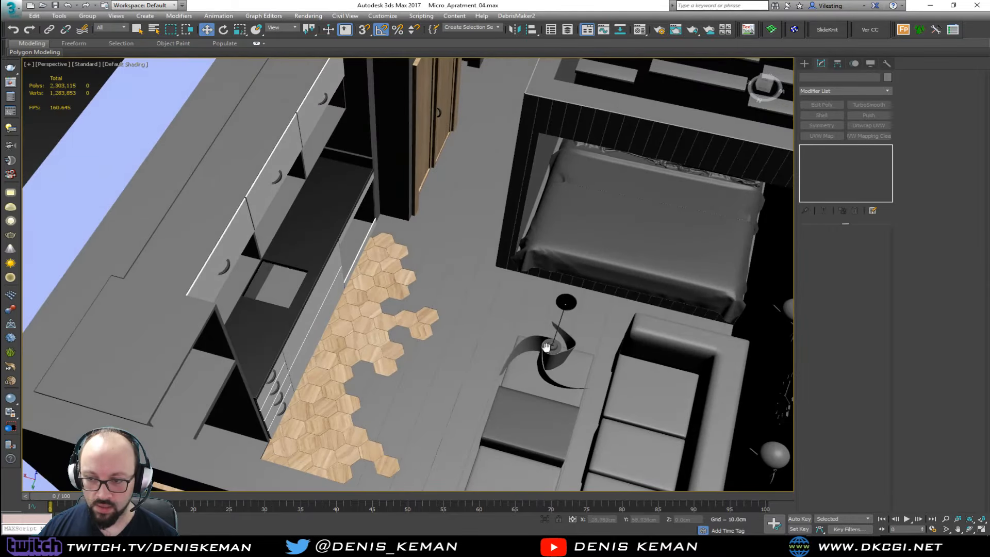
Inspect the wall clock up close and review the whole apartment beside the extracted items.
middle_click_drag(546, 346, 400, 292)
middle_click_drag(400, 291, 407, 316, "alt")
scroll(519, 211, "up", 3)
scroll(498, 228, "up", 9)
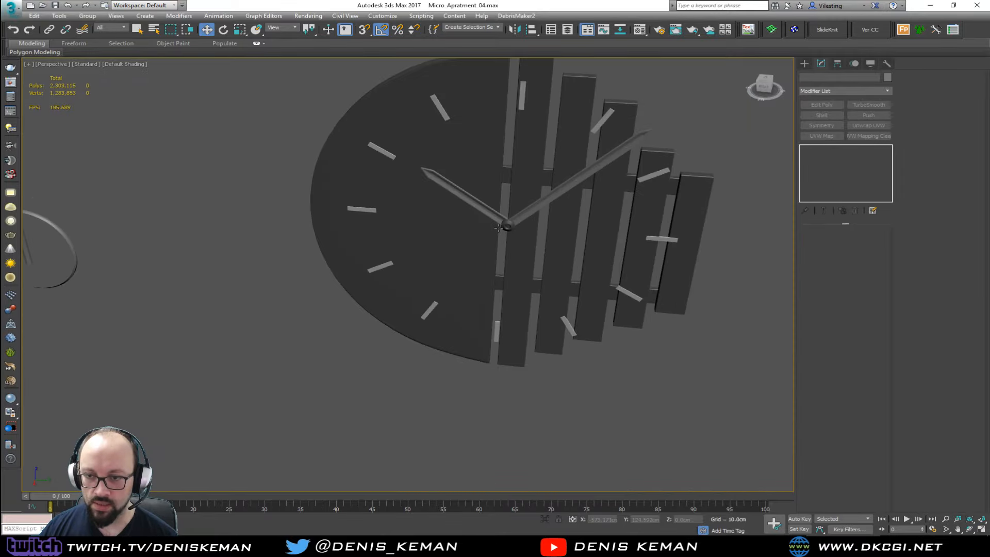
scroll(499, 227, "down", 10)
middle_click_drag(498, 227, 609, 145)
middle_click_drag(608, 145, 471, 218, "alt")
scroll(471, 218, "down", 8)
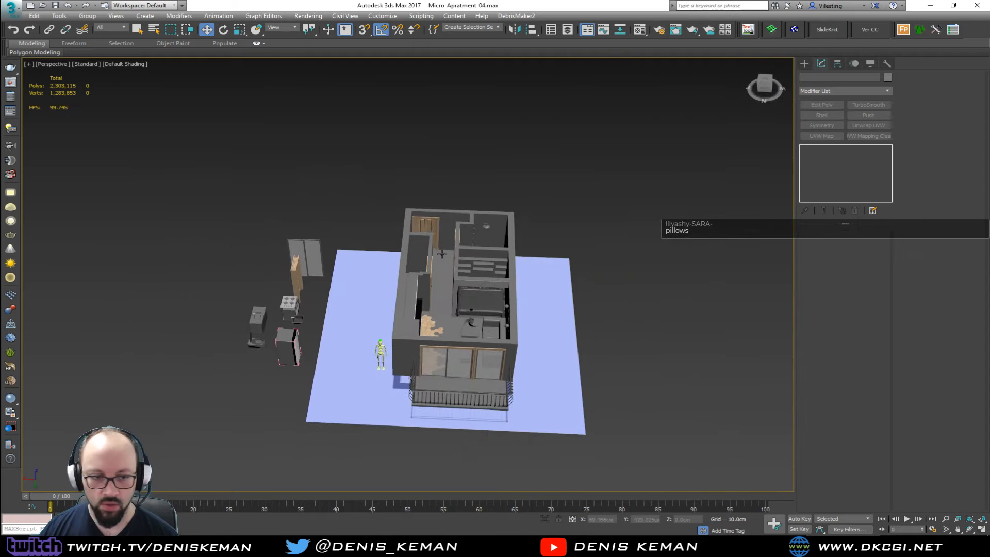
scroll(500, 313, "up", 10)
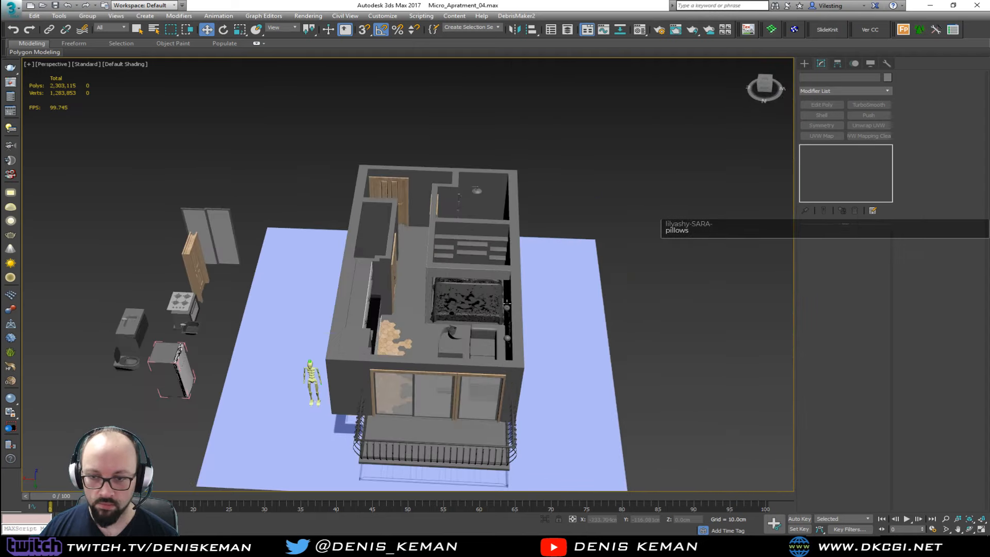
scroll(440, 236, "down", 10)
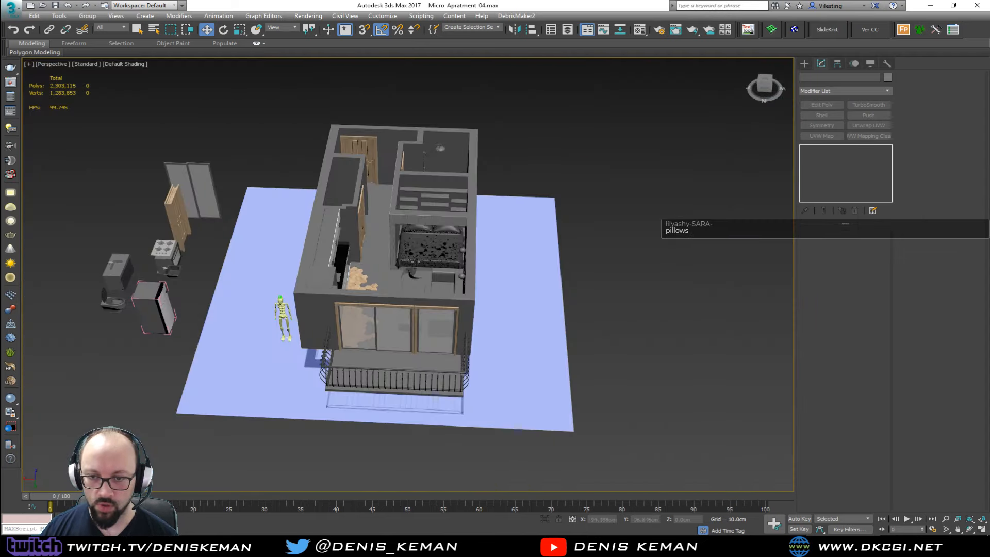
Unhide all hidden objects in the apartment scene.
right_click(439, 299)
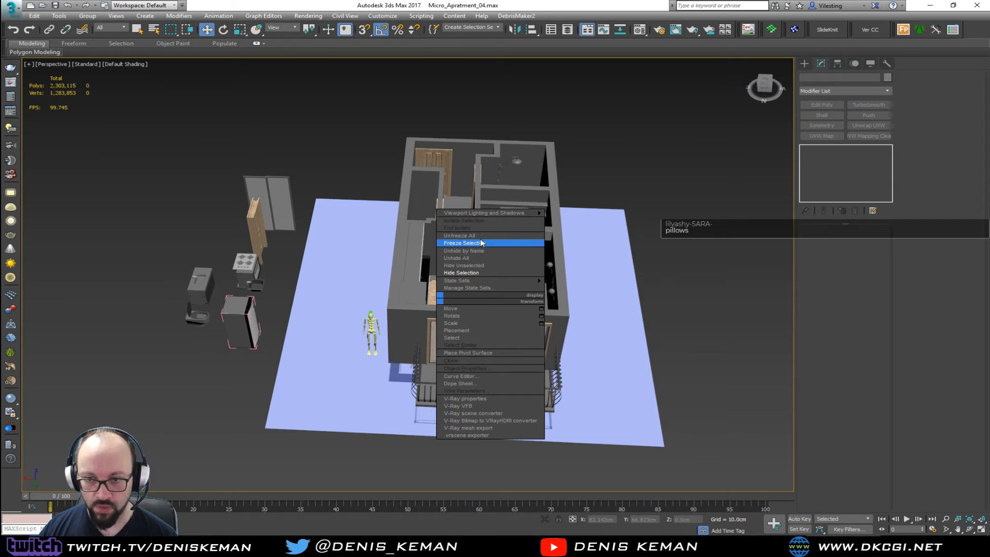
left_click(467, 257)
right_click(467, 255)
left_click(492, 220)
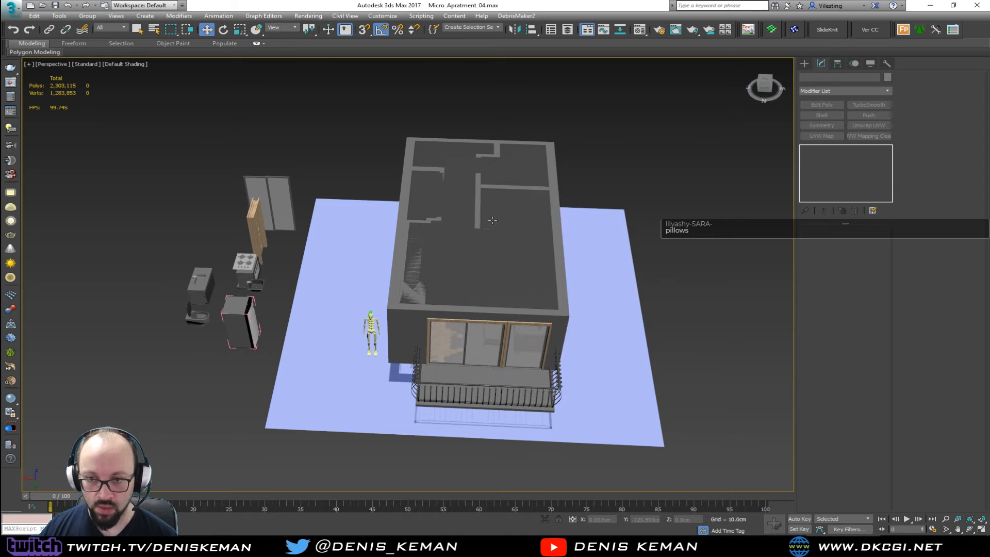
Select the whole apartment with its ground plane and skeleton figure, excluding the extracted items, and delete it.
left_click_drag(313, 499, 314, 499)
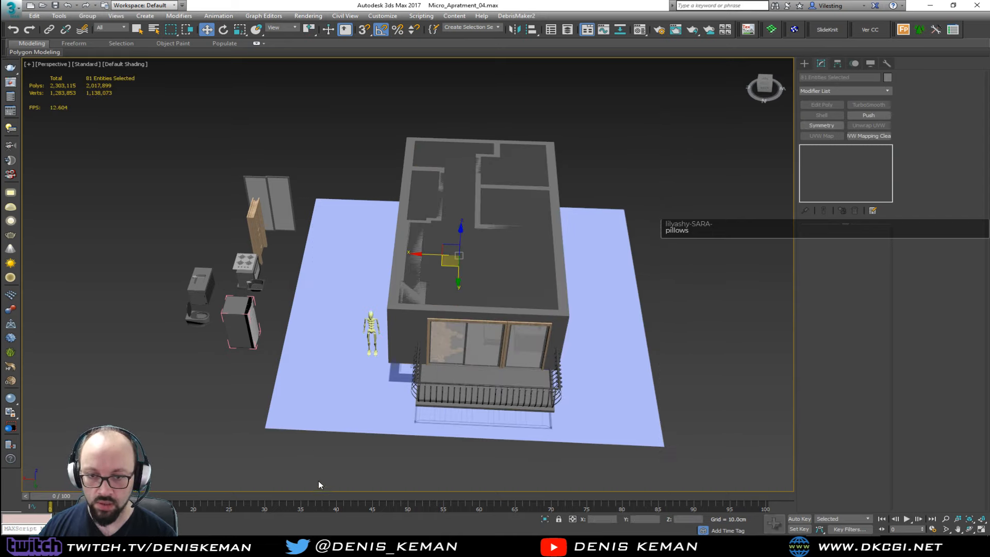
key("Delete")
left_click(6, 7)
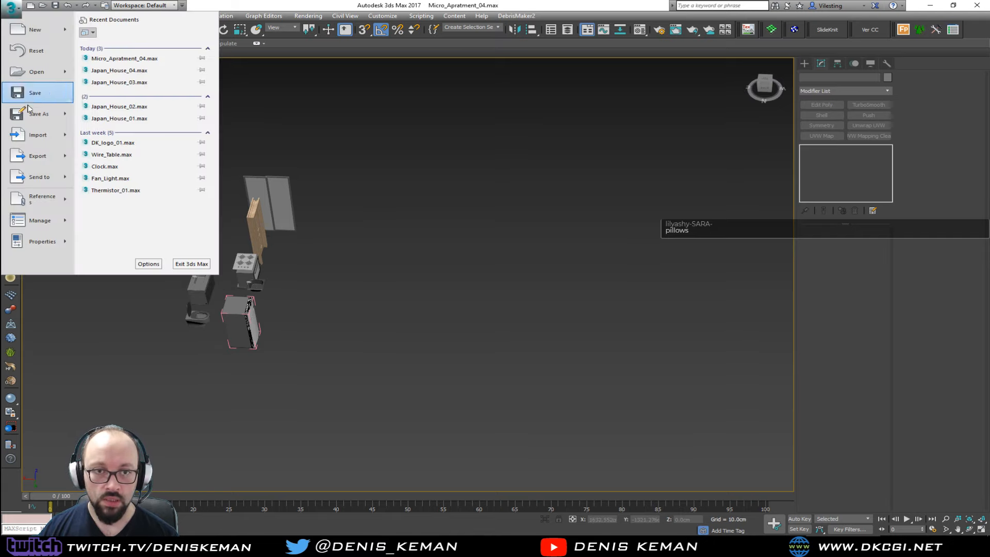
key("Escape")
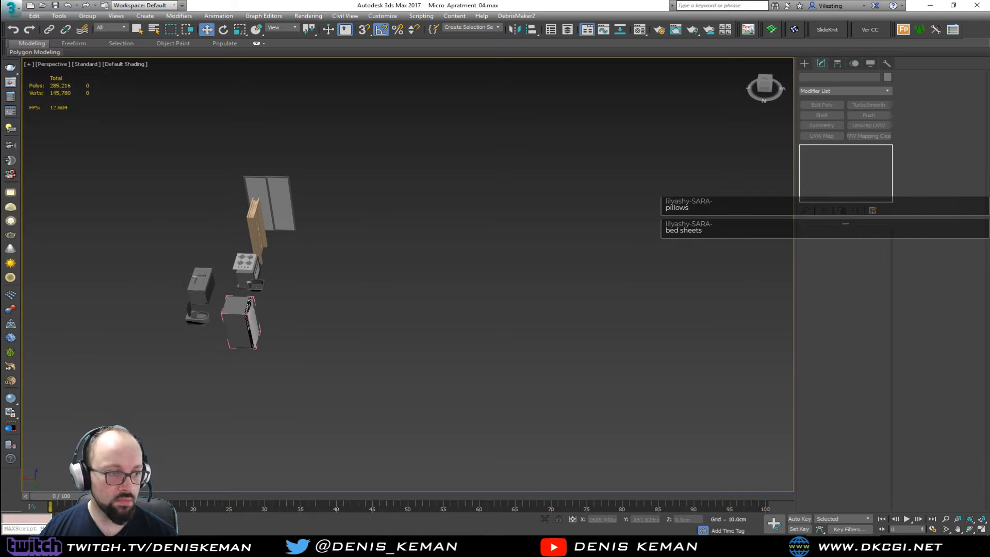
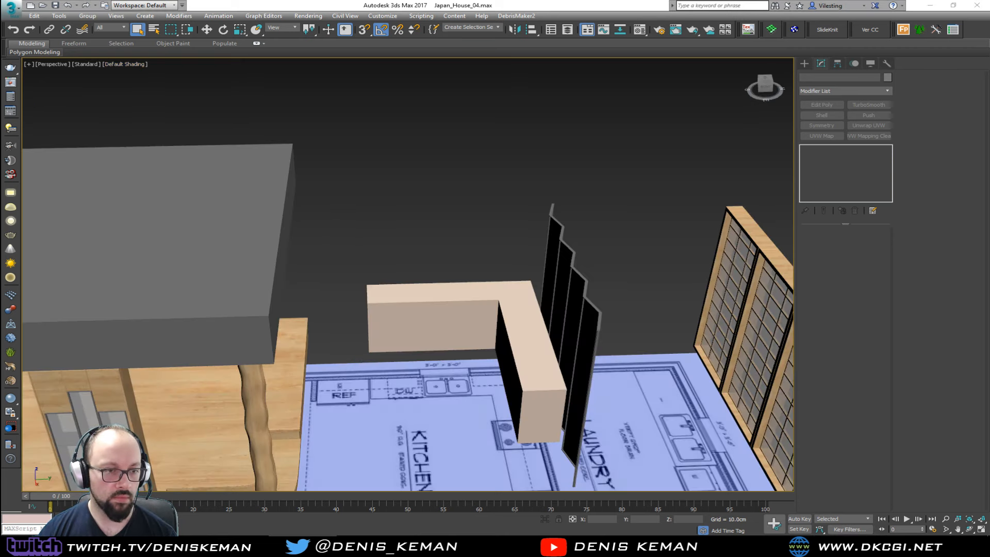
Merge the extracted appliances, sinks, doors and bathroom fixtures into the Japanese house scene, placing them beside the floor plan.
scroll(402, 298, "down", 8)
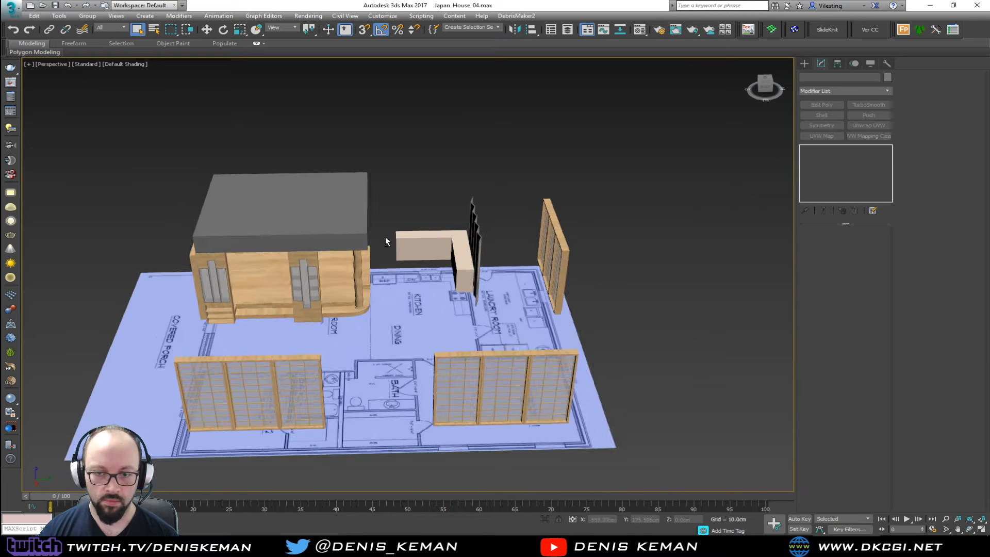
middle_click_drag(387, 237, 25, 76, "alt")
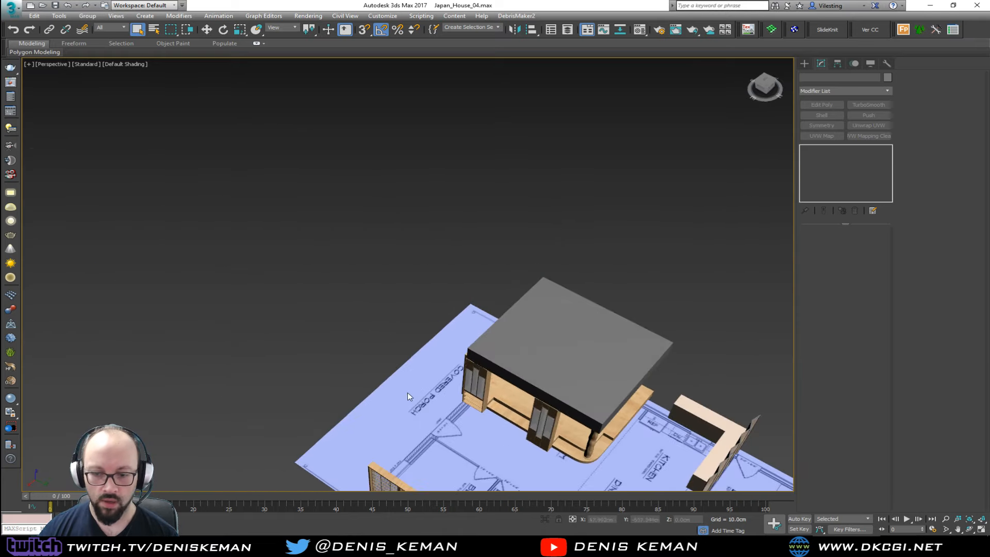
left_click(645, 541)
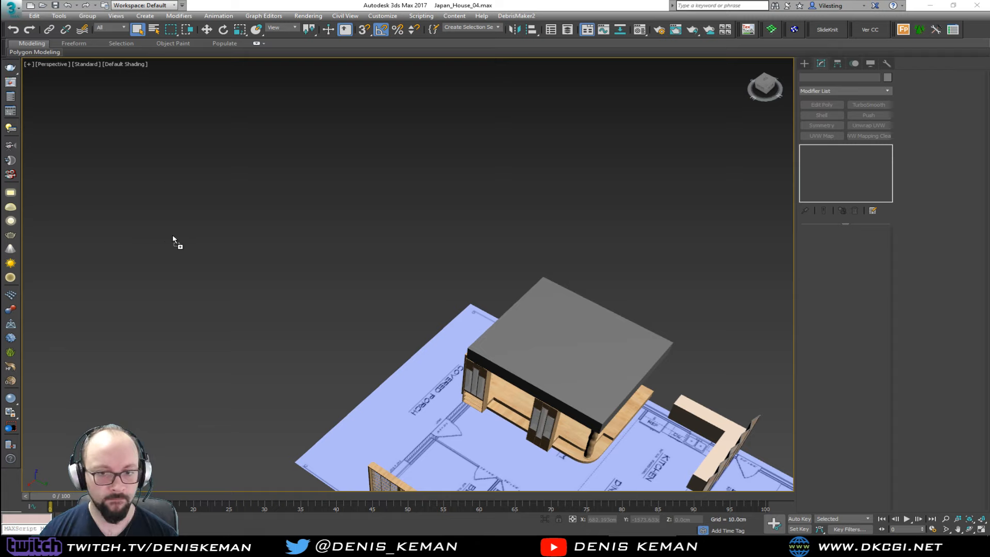
left_click_drag(173, 238, 261, 254)
left_click(289, 266)
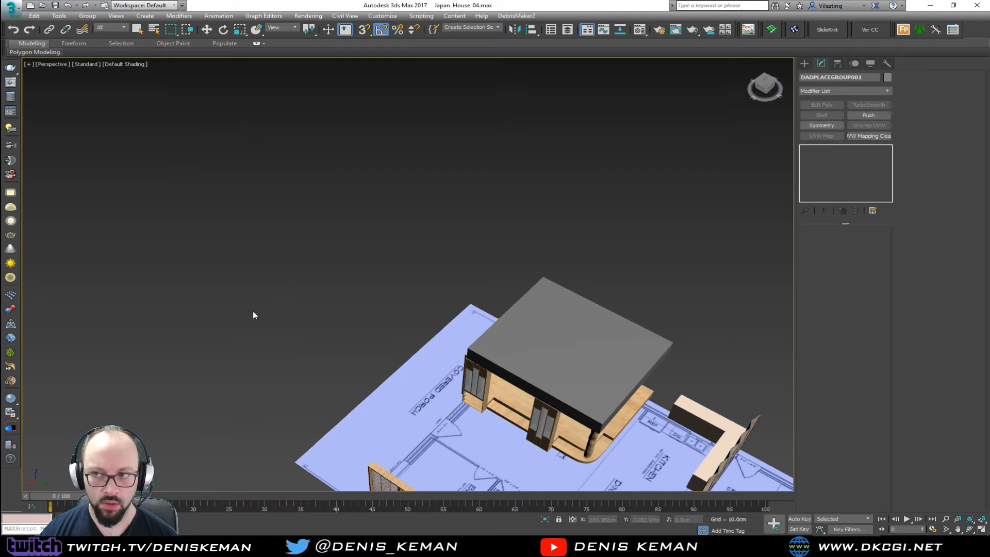
key("w")
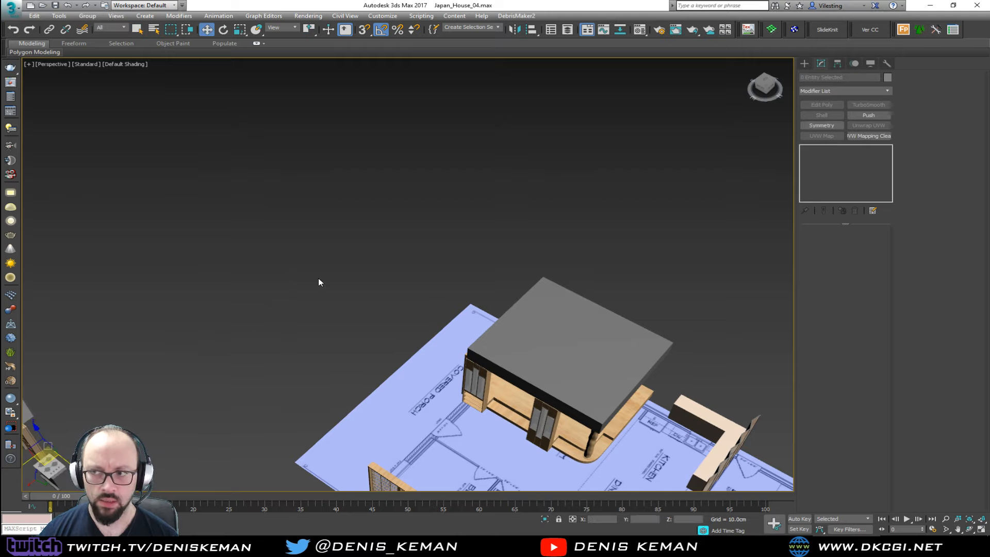
middle_click_drag(318, 277, 554, 62)
scroll(449, 173, "down", 2)
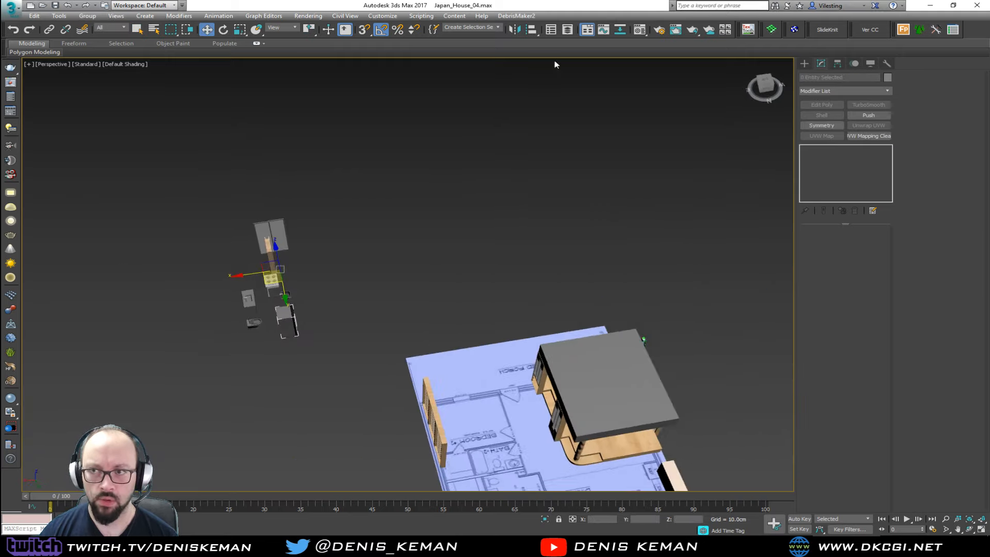
Create a new layer named Imported_Stuff containing the merged objects, and collapse it in the layer list.
left_click(567, 30)
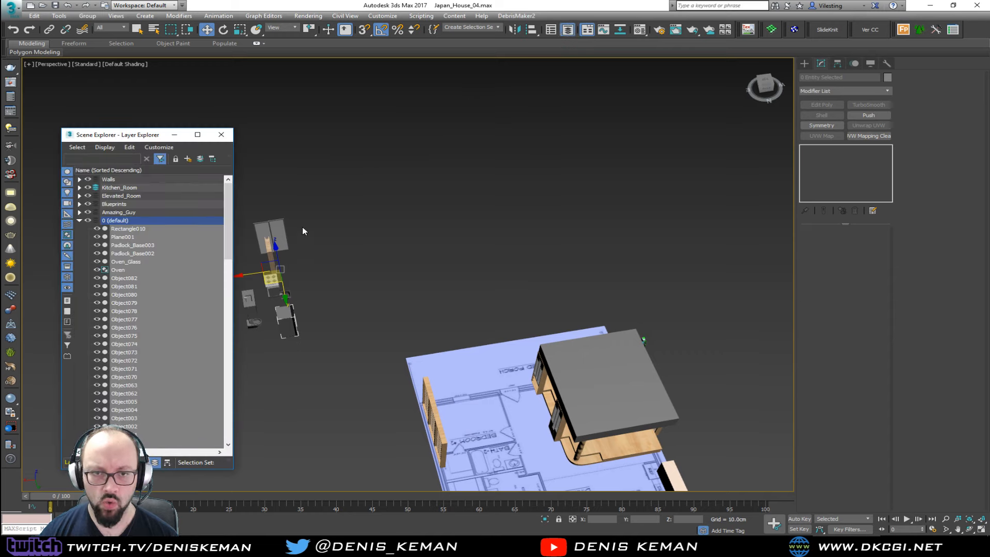
left_click(188, 159)
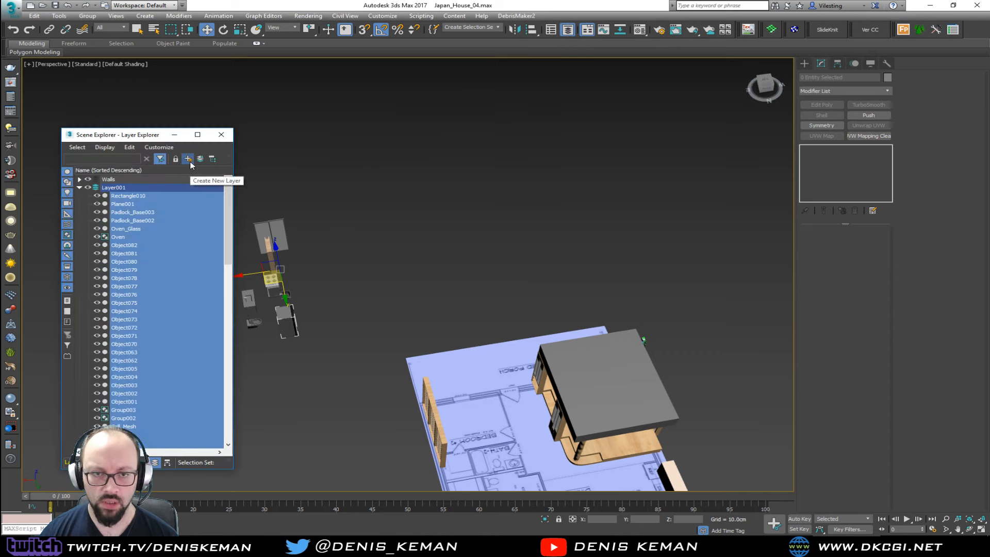
type("Impor")
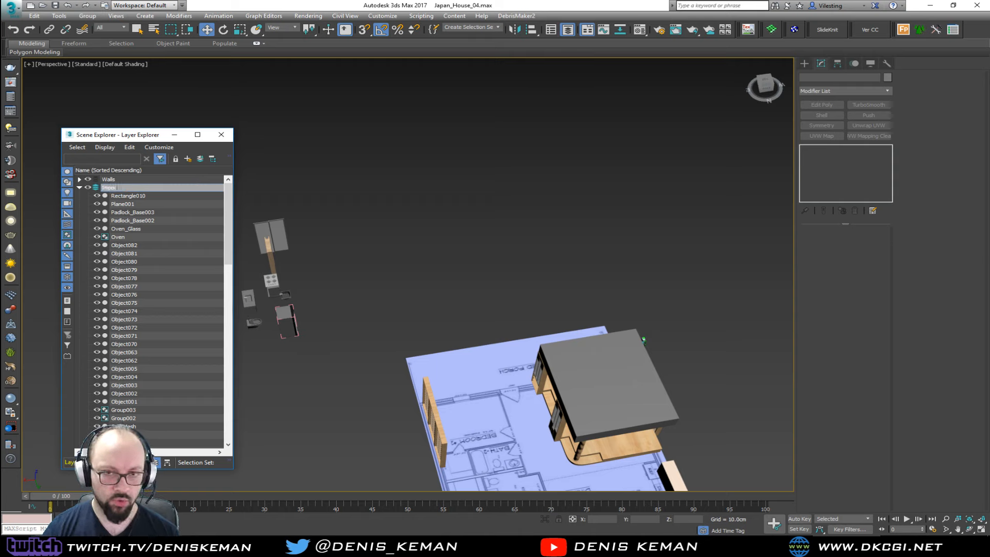
type("ted_Stuff")
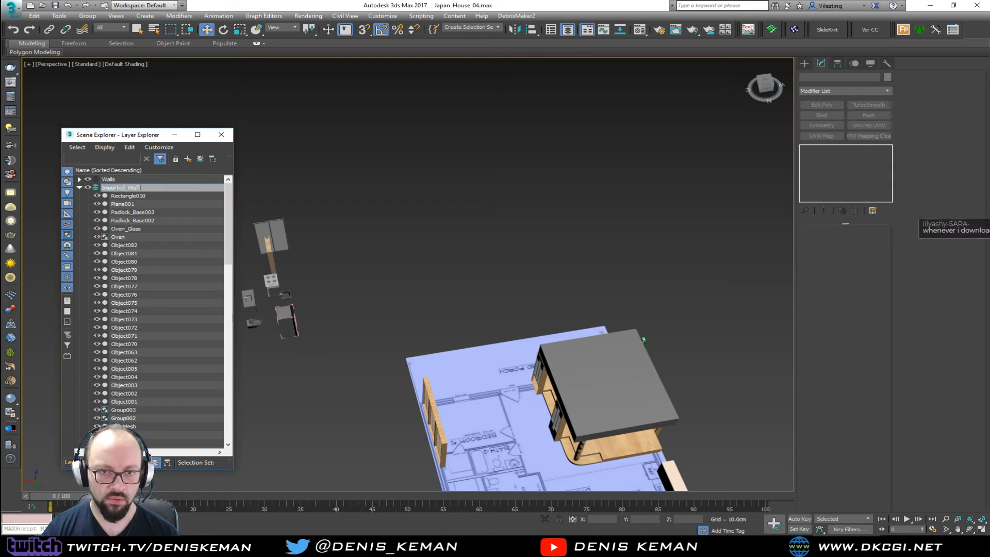
key("Return")
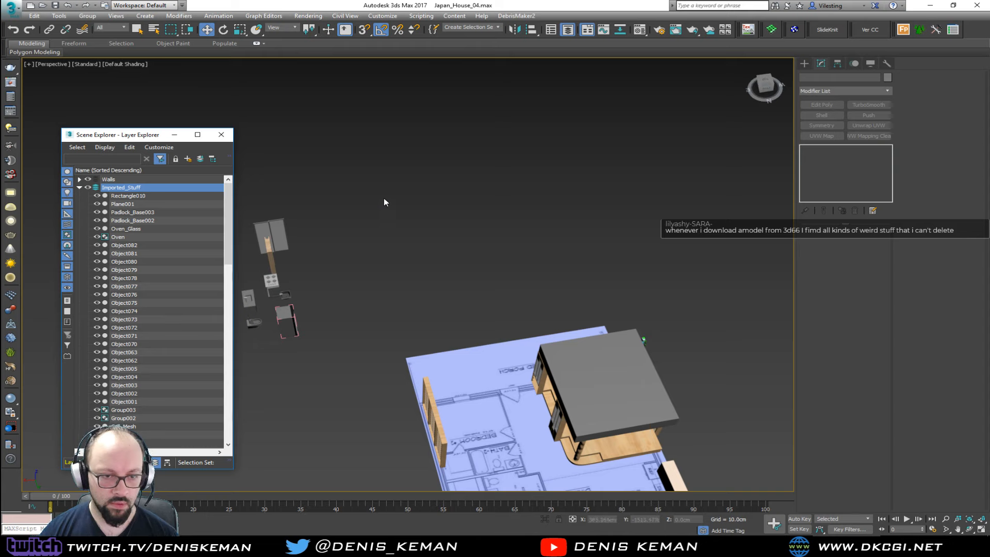
left_click(380, 176)
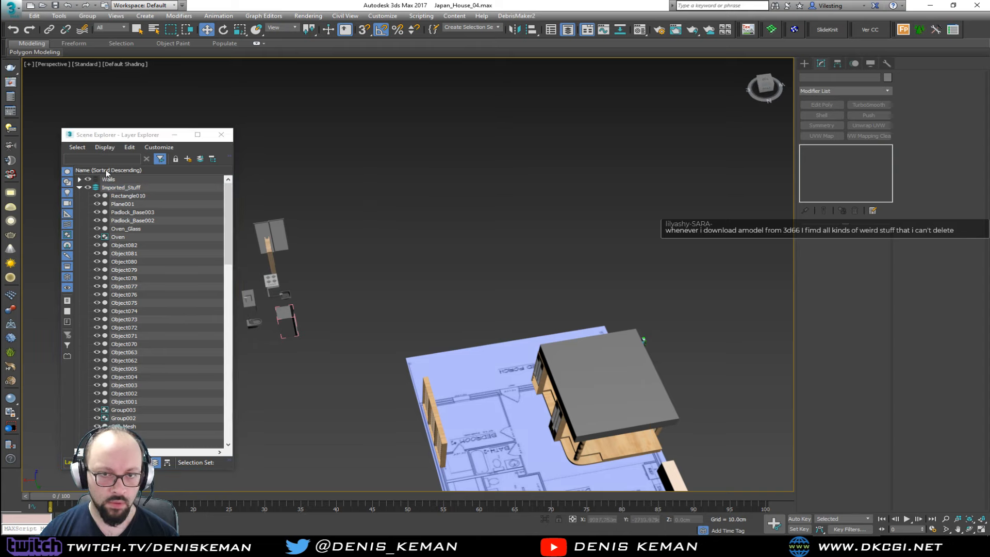
left_click(79, 188)
left_click(221, 135)
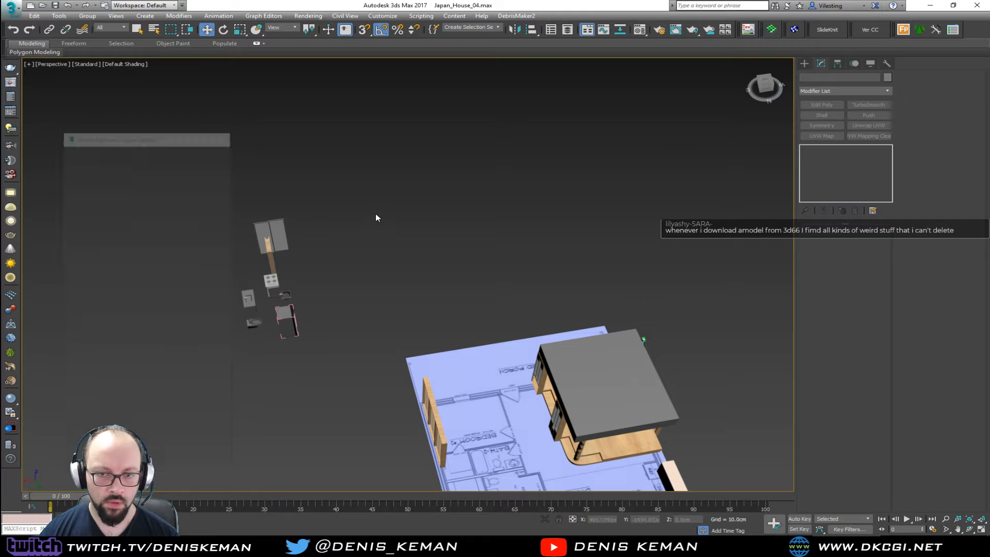
Select the open fridge group among the imported items and close the group.
middle_click_drag(358, 241, 353, 156, "alt")
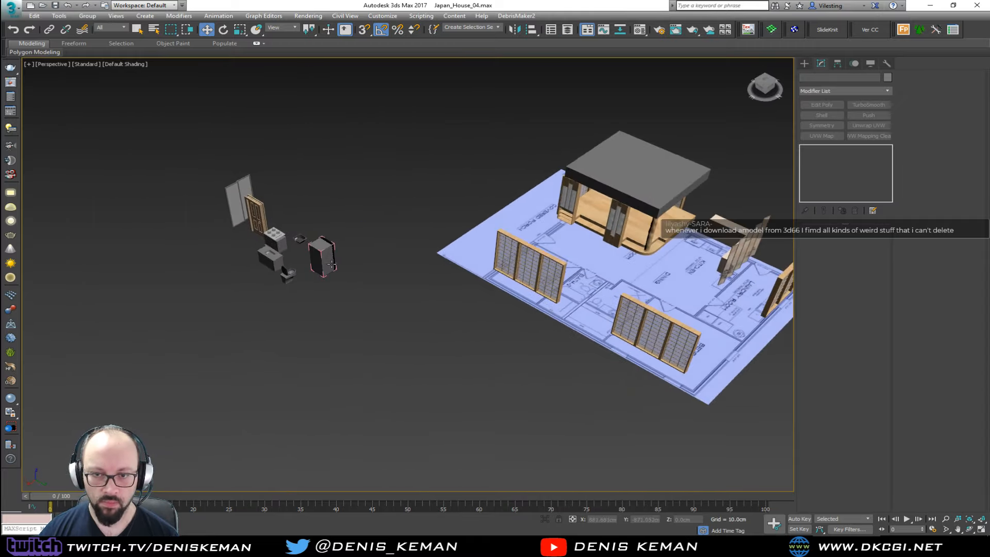
scroll(332, 265, "up", 5)
left_click_drag(373, 181, 342, 253)
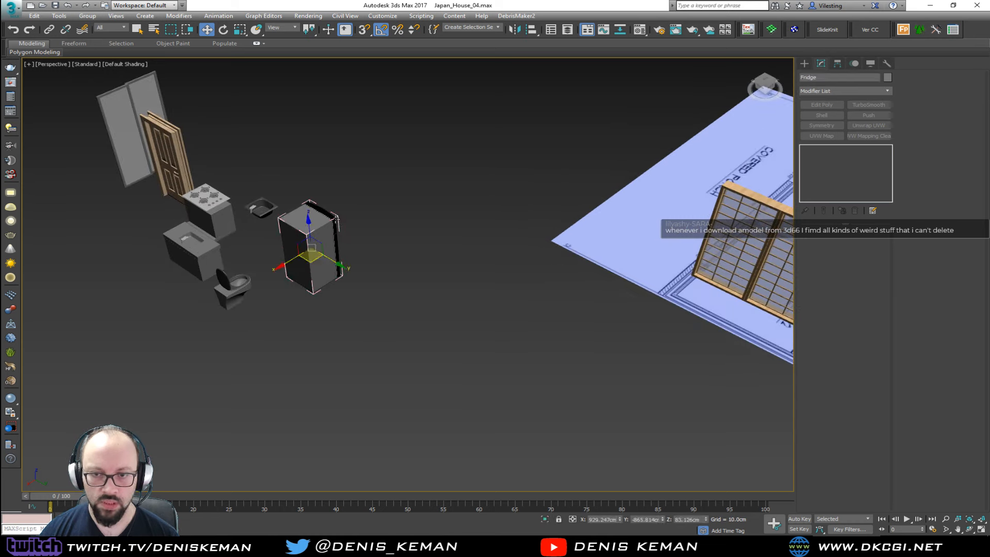
left_click(87, 16)
left_click(106, 70)
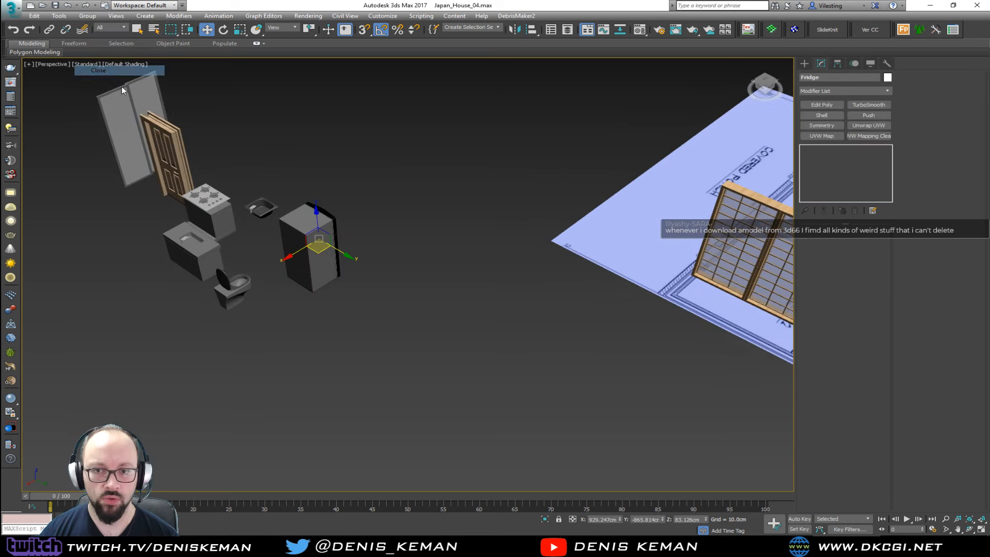
Move the fridge across the floor plan into the kitchen, between the elevated room and the counter.
left_click_drag(326, 250, 654, 245)
middle_click_drag(694, 188, 218, 285)
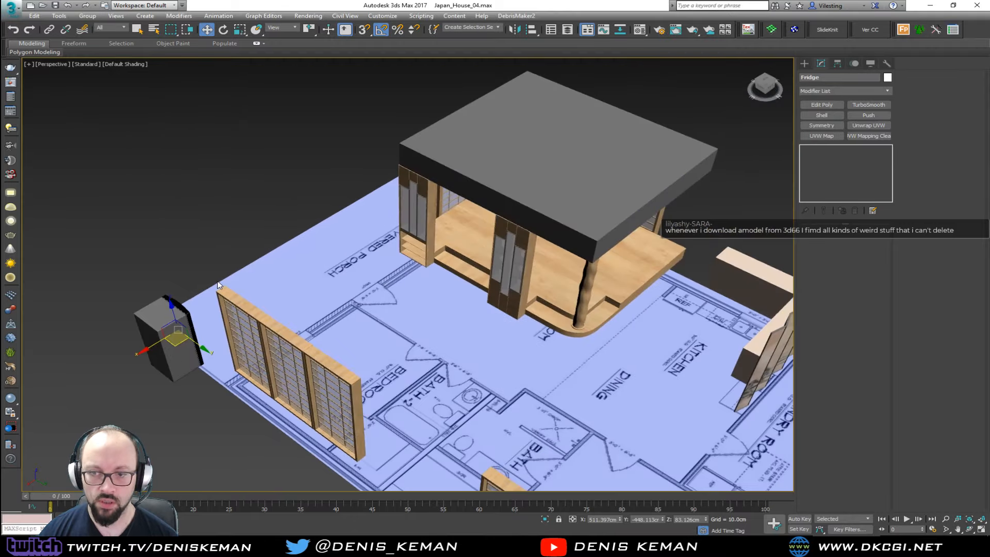
scroll(217, 286, "down", 3)
left_click_drag(194, 324, 538, 278)
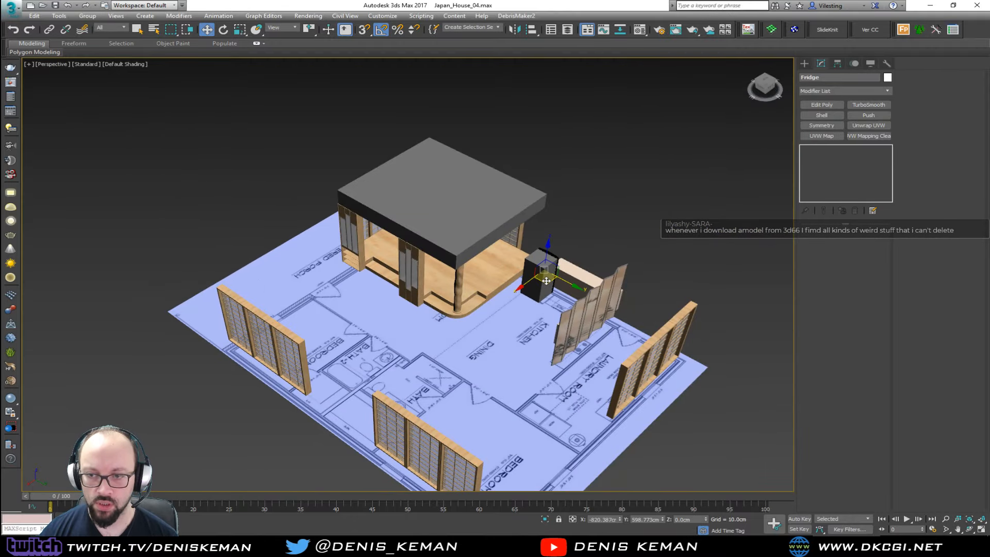
Rotate the fridge so its doors face into the kitchen, and shift it back behind the REF mark.
scroll(515, 289, "up", 10)
middle_click_drag(415, 307, 434, 315, "alt")
key("e")
left_click_drag(440, 273, 345, 278)
key("w")
middle_click_drag(416, 296, 436, 269, "alt")
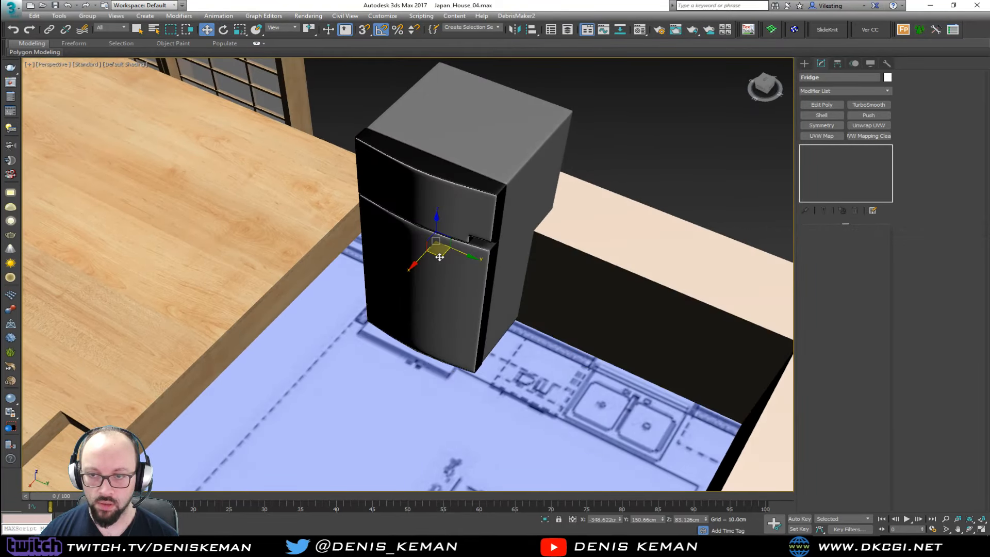
left_click_drag(439, 256, 397, 216)
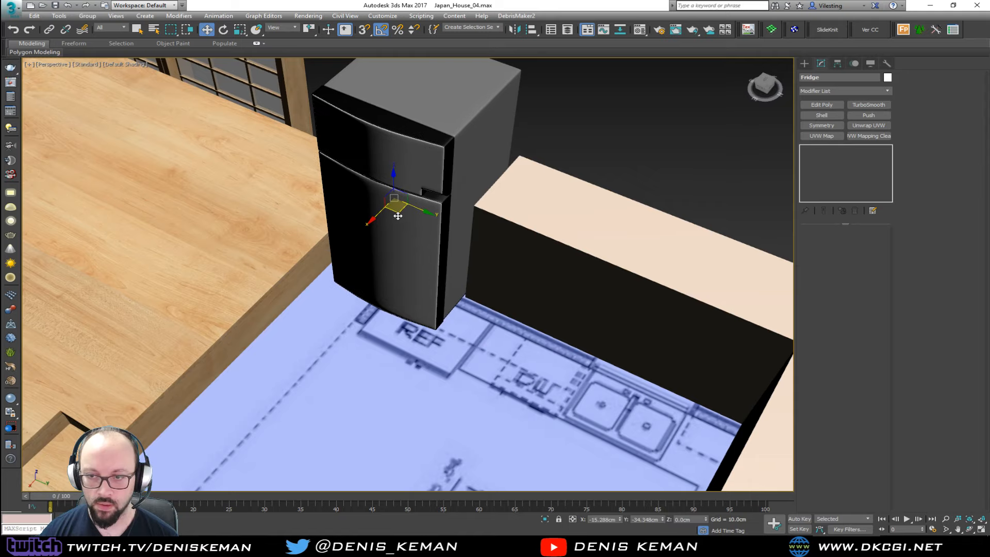
In the top view, align the fridge's back with the kitchen wall line and its side with the elevated room's edge.
middle_click_drag(397, 216, 327, 225, "alt")
key("alt+w")
right_click(205, 216)
key("z")
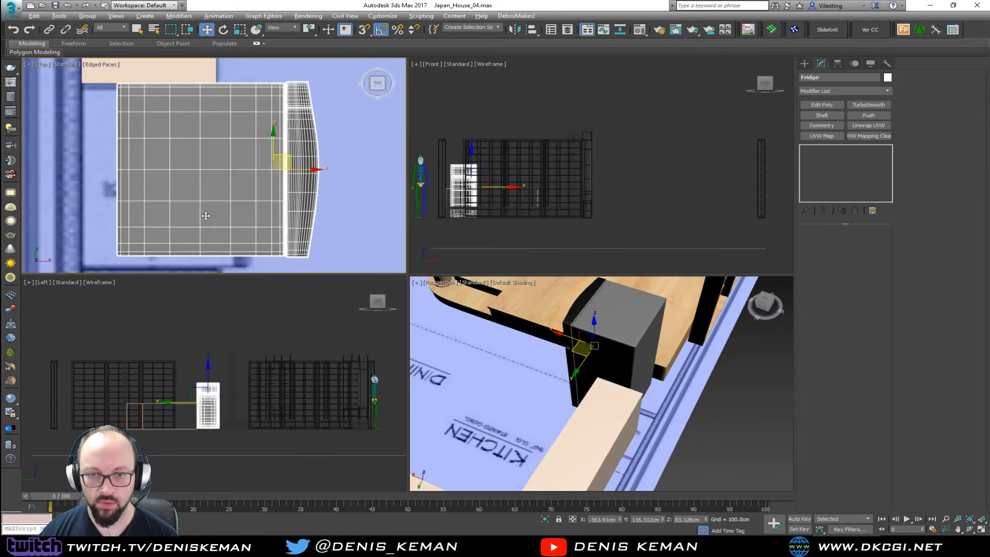
key("alt+w")
scroll(413, 285, "down", 4)
middle_click_drag(413, 285, 448, 226)
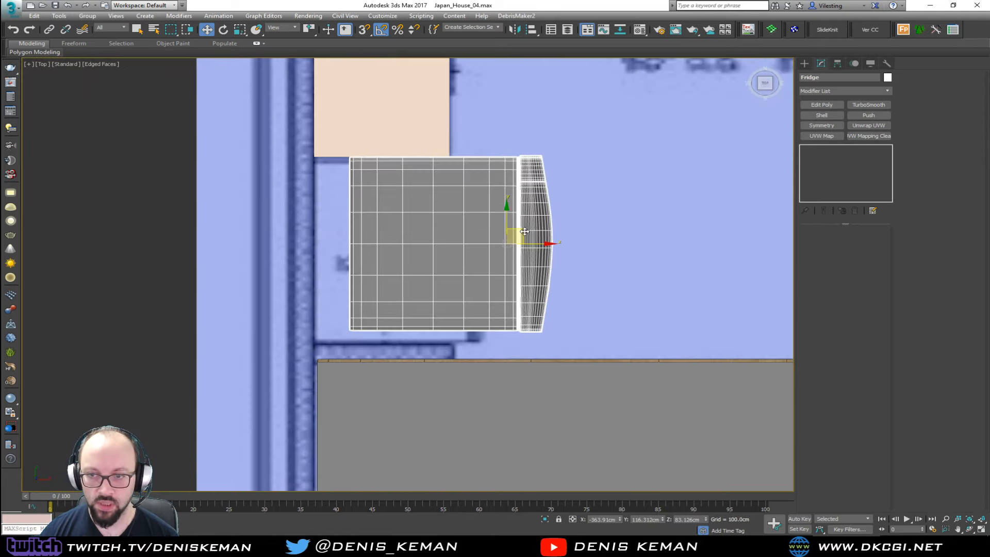
left_click_drag(524, 231, 469, 238)
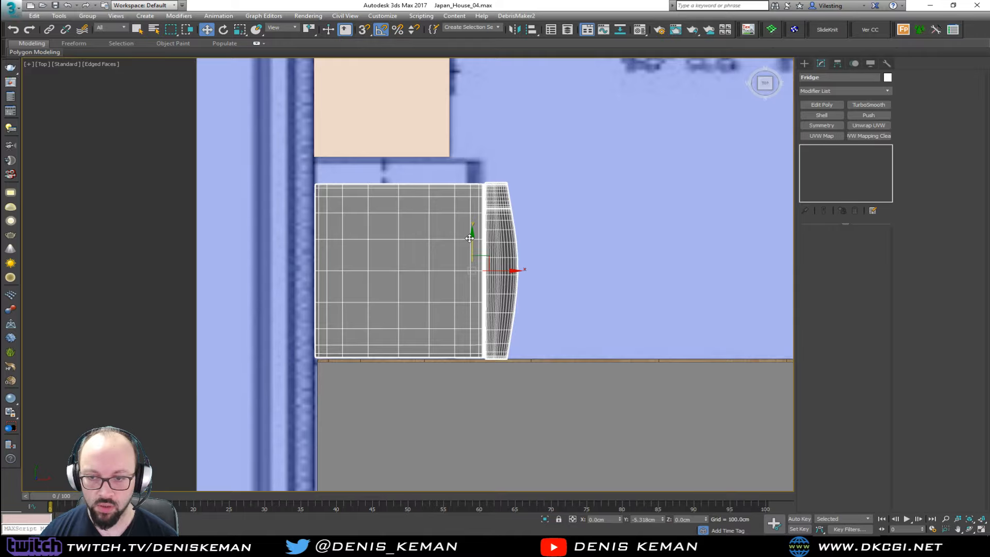
Nudge the fridge along the wall toward the counter to fit the gap beside the elevated room.
key("alt+w")
right_click(541, 288)
key("alt+w")
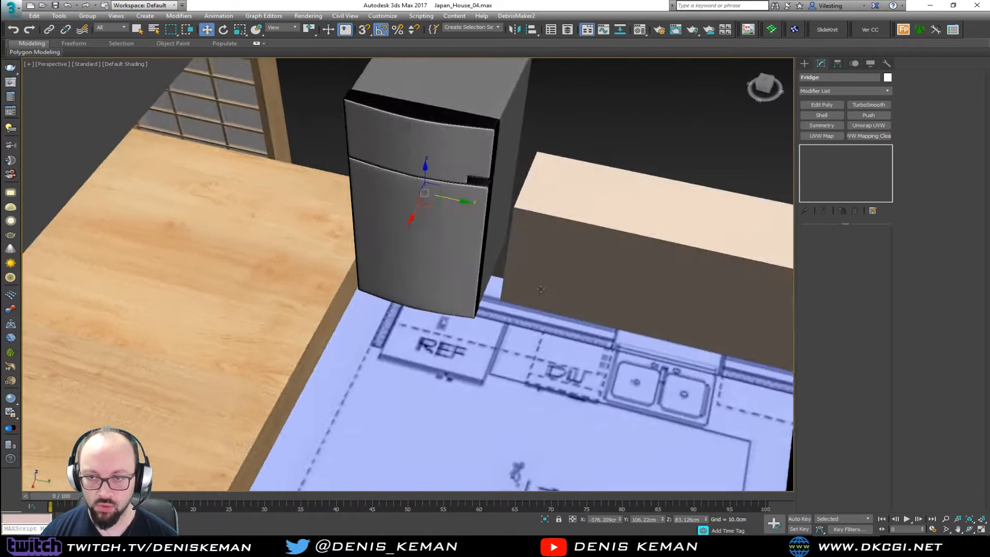
middle_click_drag(541, 289, 557, 268, "alt")
scroll(521, 253, "down", 4)
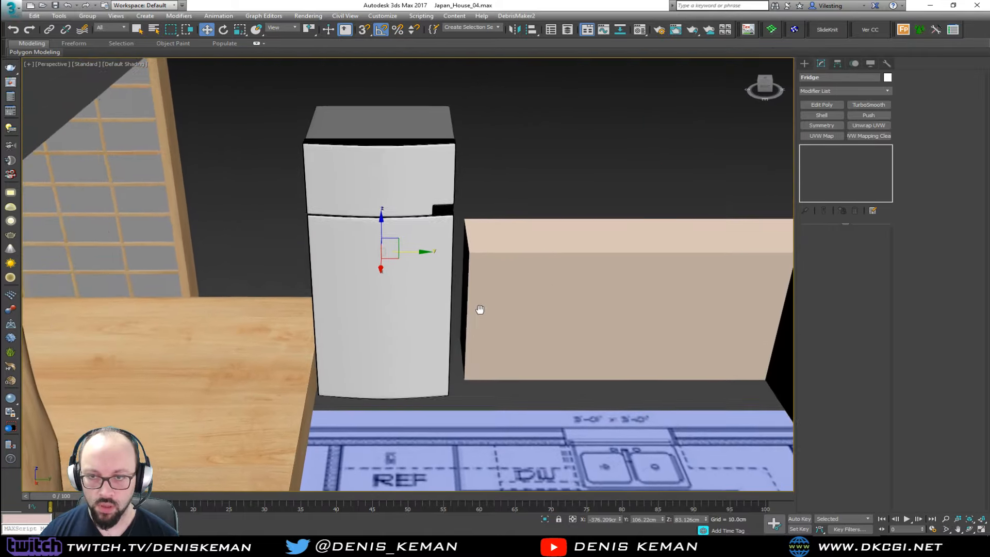
left_click_drag(417, 255, 430, 254)
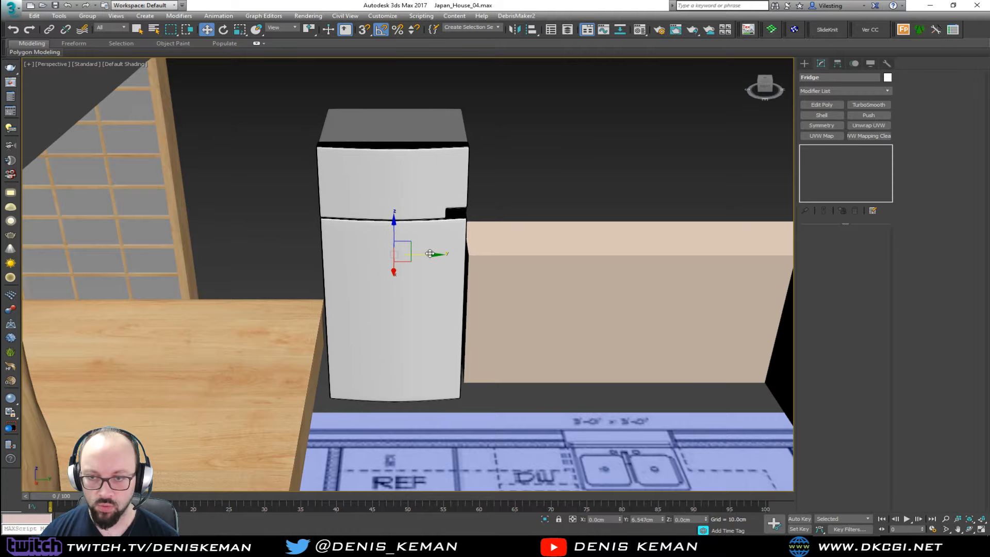
middle_click_drag(431, 352, 404, 393, "alt")
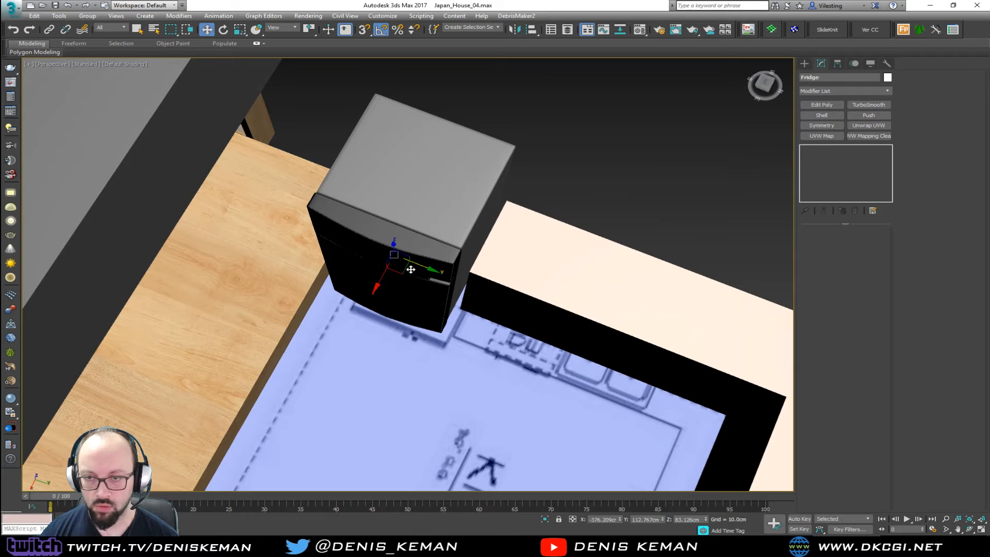
left_click_drag(414, 268, 428, 265)
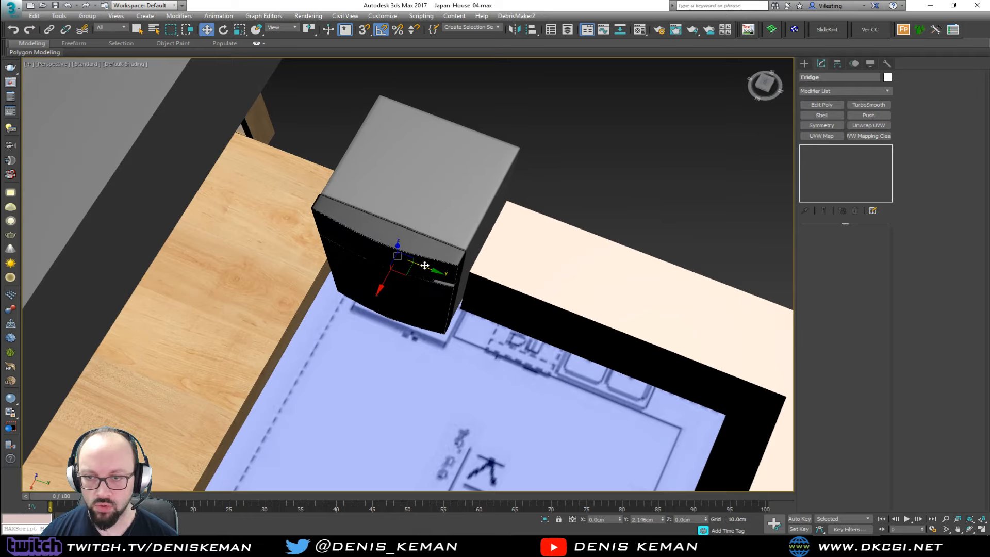
middle_click_drag(428, 265, 389, 349, "alt")
Select the remaining imported doors, oven, sinks and toilet, and move them close to the bedroom side of the floor plan.
left_click(540, 228)
scroll(442, 312, "down", 4)
key("z")
scroll(276, 304, "up", 5)
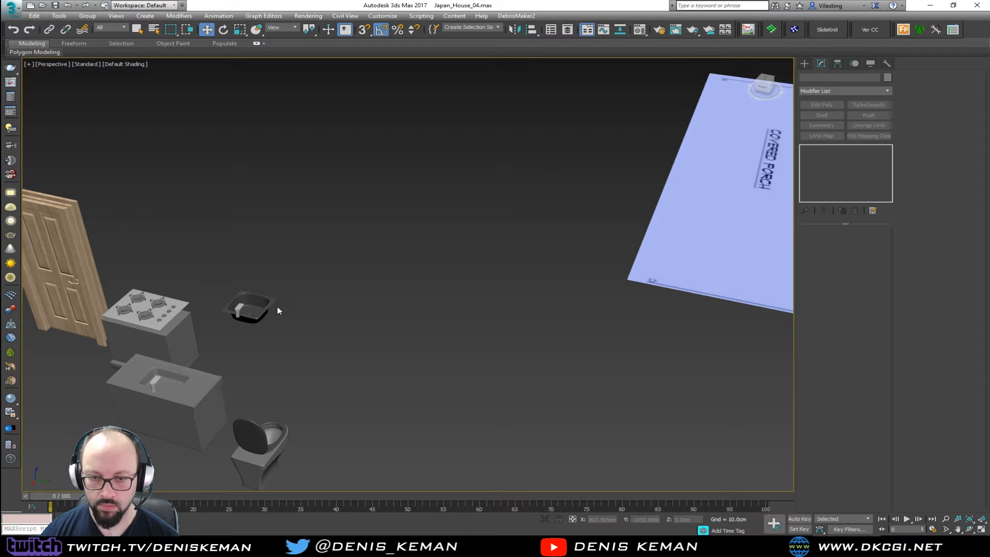
scroll(277, 306, "down", 3)
left_click_drag(154, 420, 154, 419)
middle_click_drag(154, 420, 43, 436)
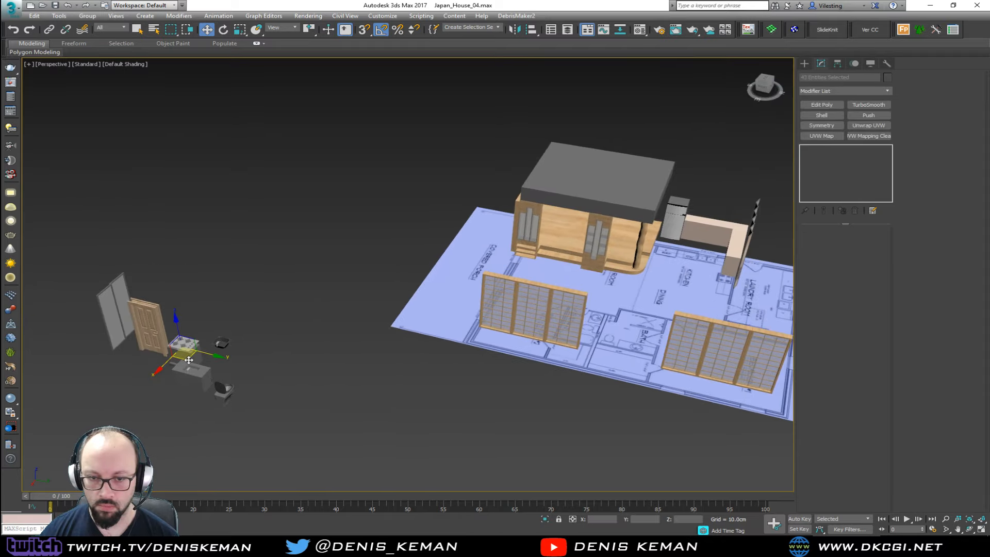
left_click_drag(201, 371, 606, 425)
left_click(707, 403)
Select the oven with all its parts and move it to the short arm of the kitchen counter.
middle_click_drag(696, 405, 449, 391)
middle_click_drag(449, 392, 510, 367, "alt")
scroll(456, 354, "up", 5)
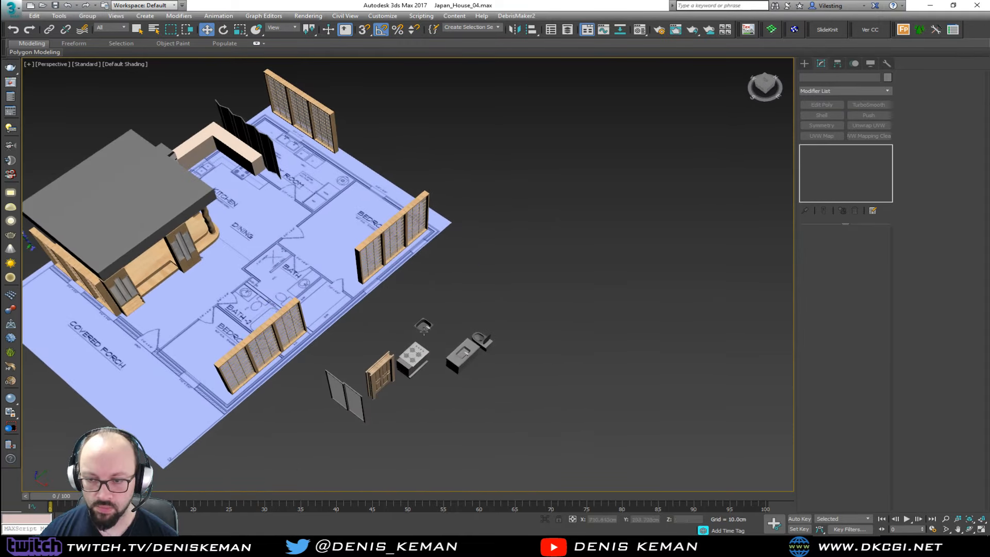
left_click_drag(350, 418, 350, 418)
middle_click_drag(351, 418, 642, 371, "alt")
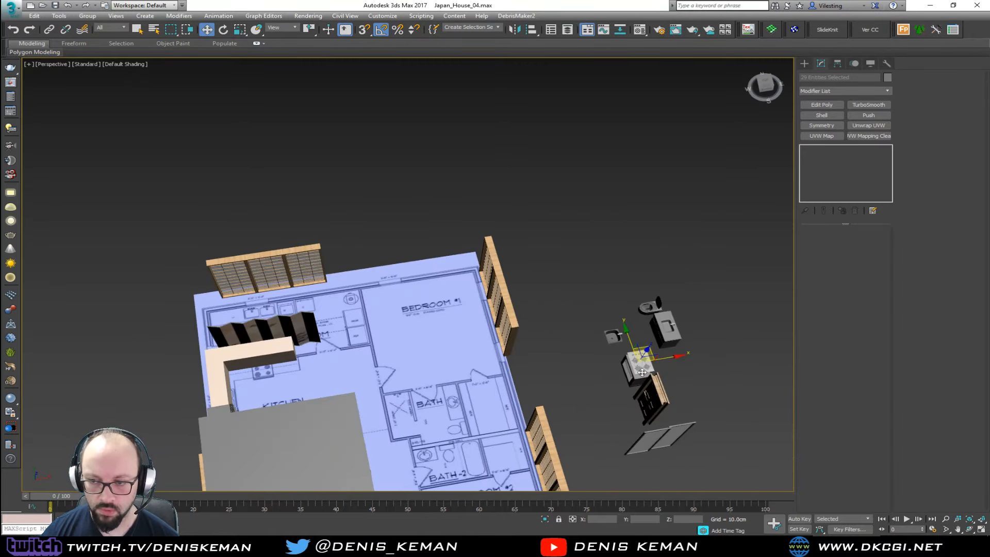
left_click_drag(651, 350, 329, 347)
key("z")
middle_click_drag(329, 348, 392, 371, "alt")
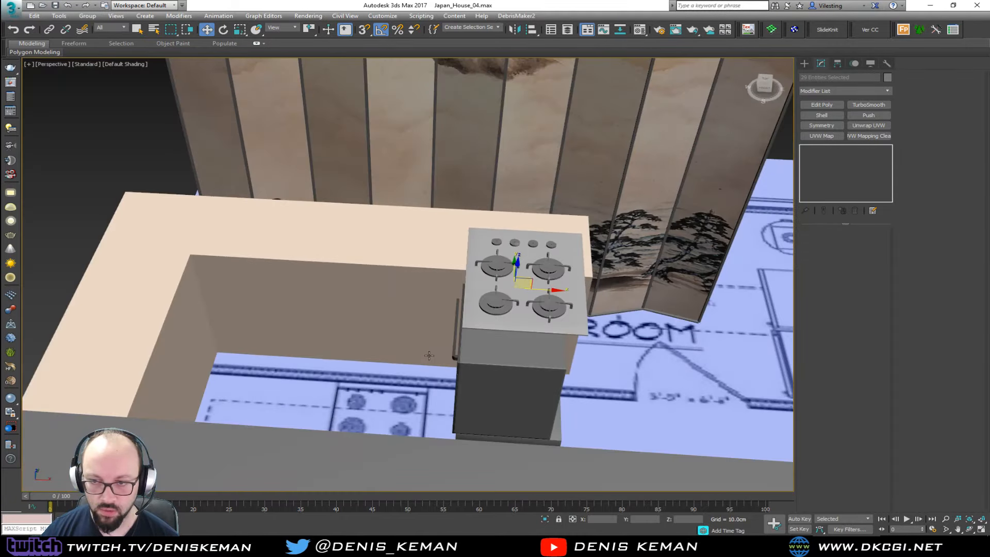
Rotate the oven so its door faces the inside of the kitchen.
key("e")
left_click_drag(521, 314, 424, 289)
key("w")
middle_click_drag(424, 312, 424, 338, "alt")
key("alt+w")
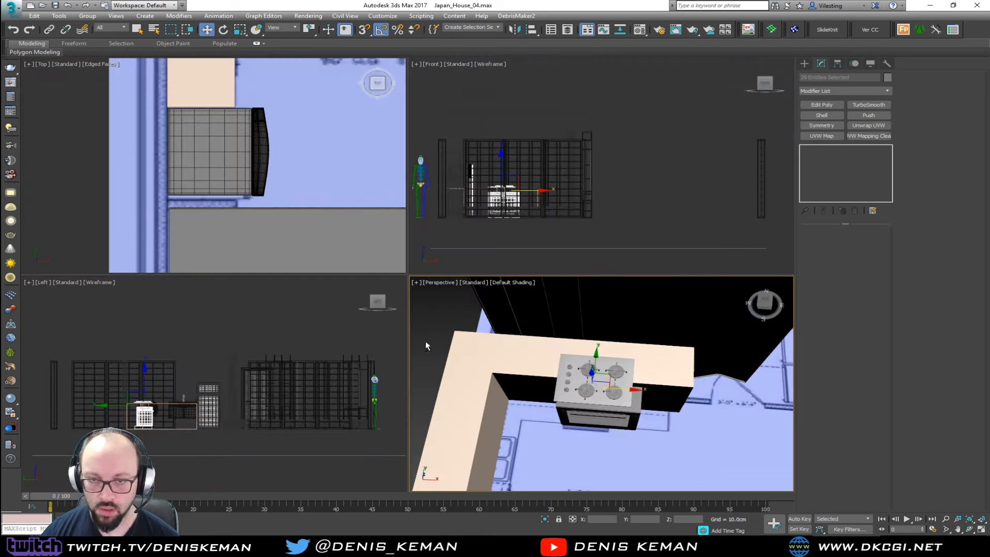
Frame the oven in the top view and make the kitchen counter see-through.
right_click(290, 232)
key("z")
key("alt+w")
scroll(356, 210, "down", 4)
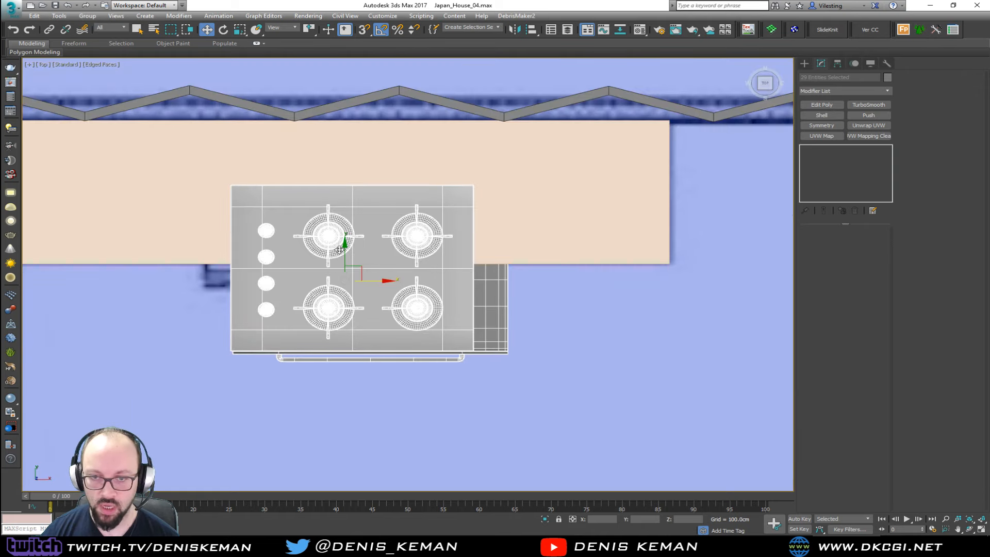
middle_click_drag(339, 250, 373, 263)
left_click(191, 242)
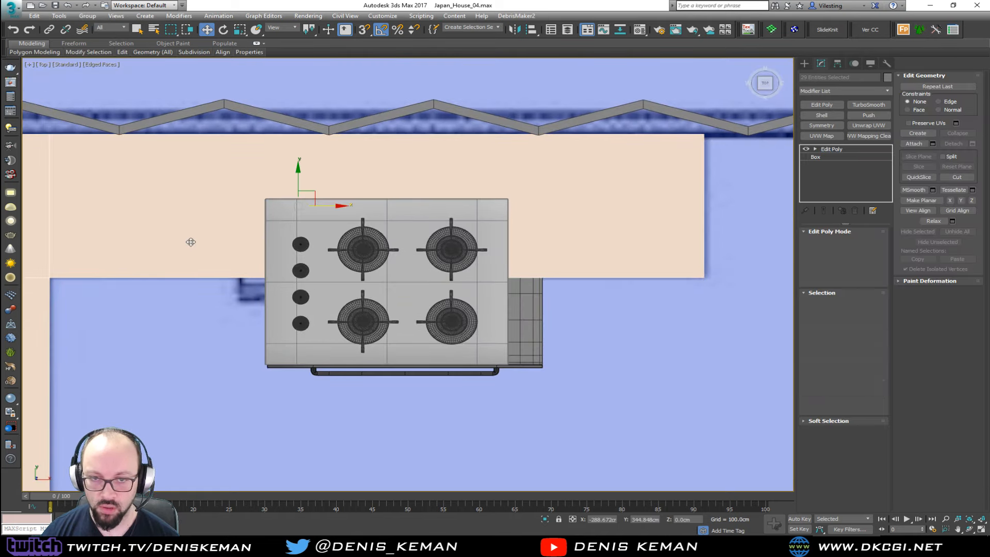
key("alt+x")
Select every oven and hob part in wireframe, excluding the counter, and group them as Stove.
key("F3")
left_click(230, 308)
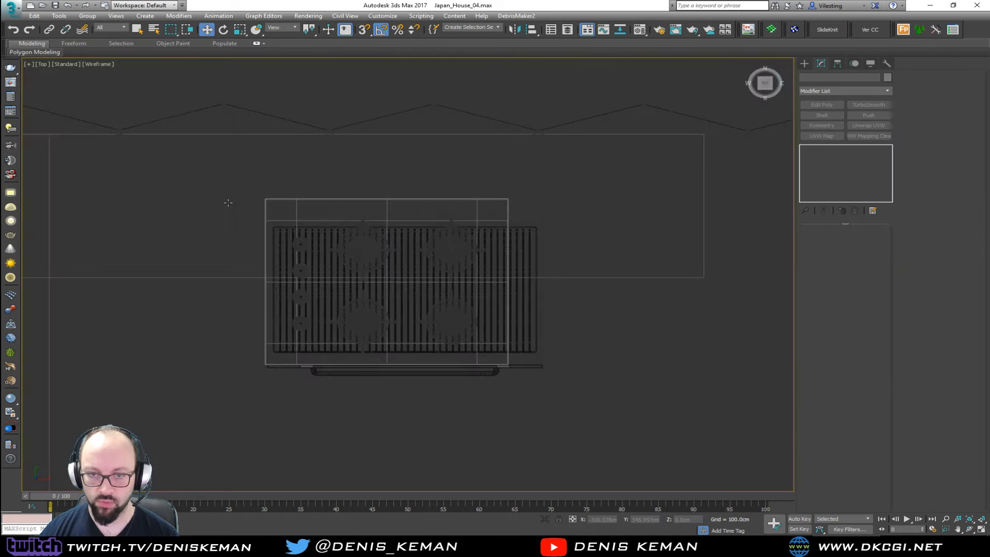
left_click_drag(580, 378, 609, 403)
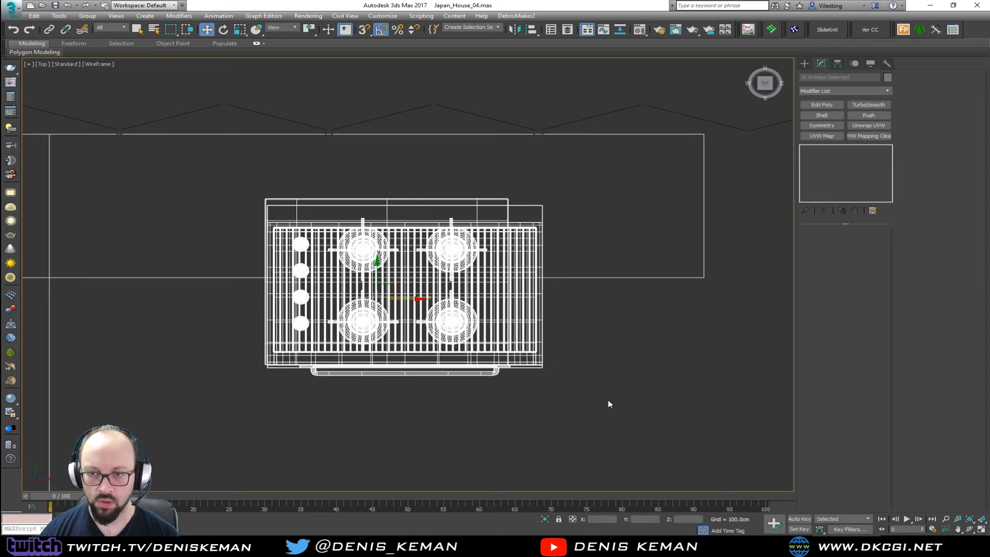
left_click_drag(692, 346, 593, 256, "alt")
left_click(87, 15)
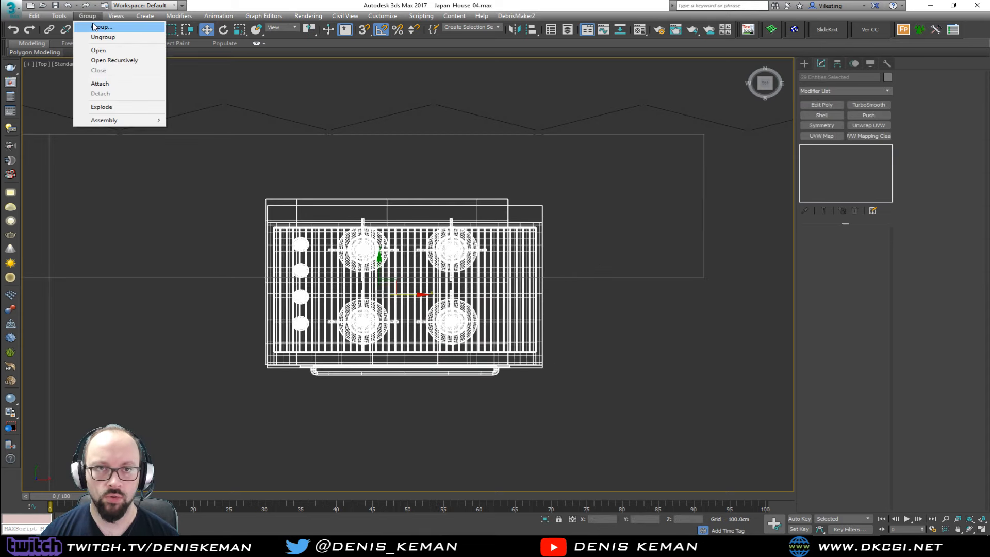
left_click(96, 27)
type("Stove")
key("Return")
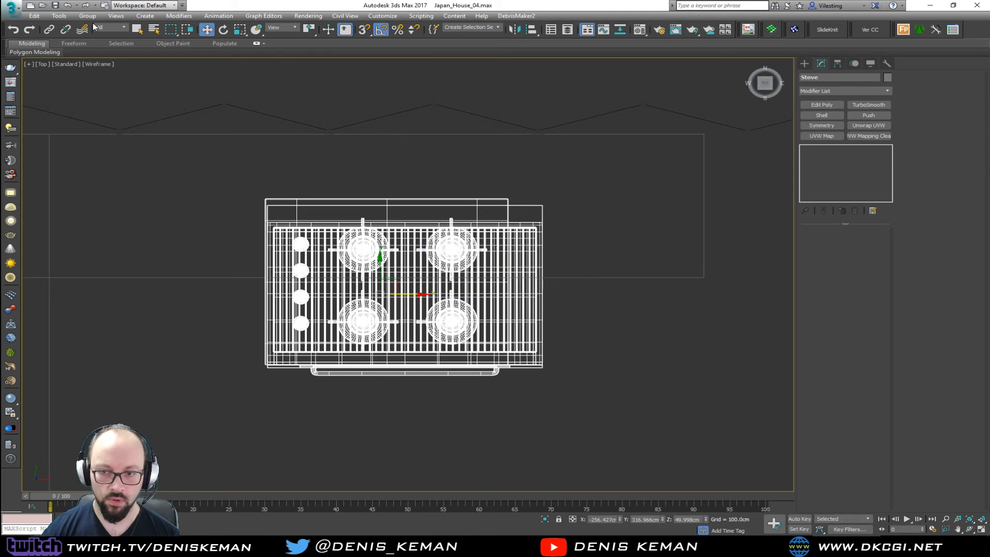
Move the Stove group onto the counter's short arm, with the hob's rear edge aligned to the counter's back edge.
middle_click_drag(376, 280, 425, 269)
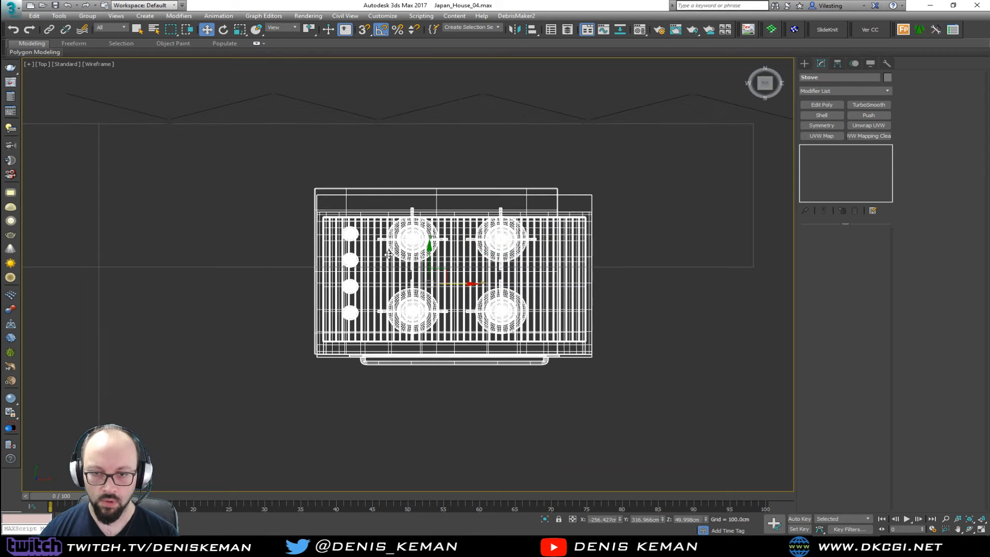
key("F3")
left_click_drag(454, 286, 380, 194)
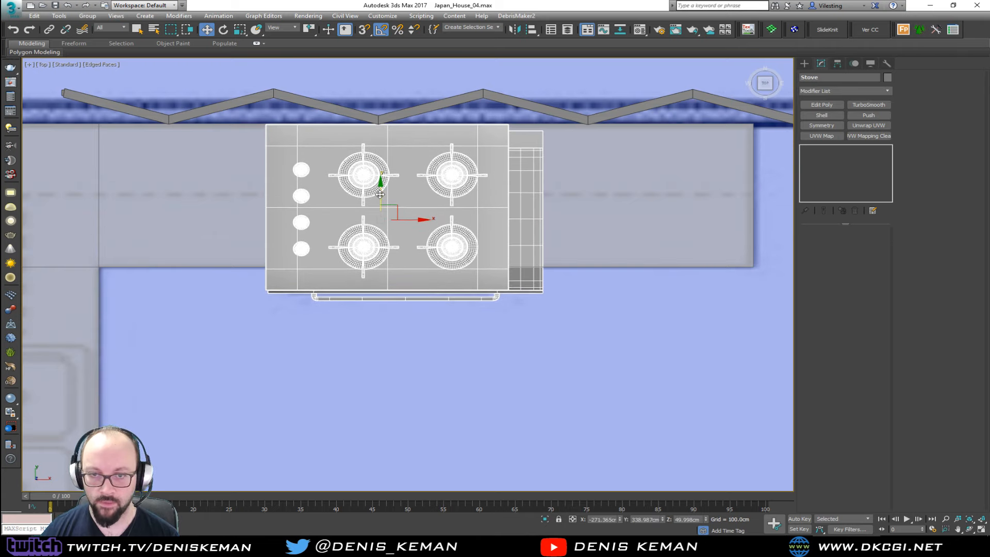
Offset the inner front polygon of the counter's short arm by -7.5 cm in Y to reach the oven front.
key("alt+w")
right_click(535, 316)
key("alt+w")
middle_click_drag(535, 316, 384, 281, "alt")
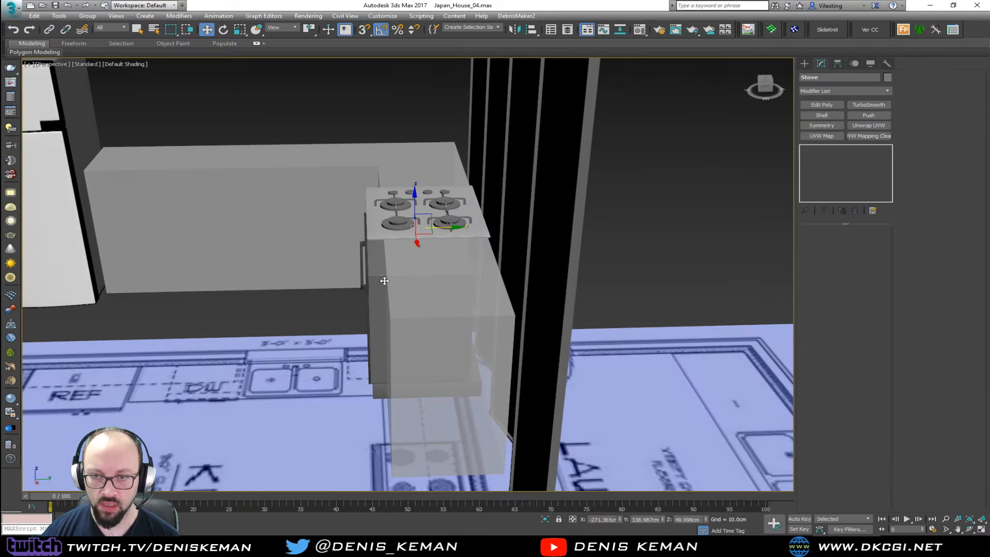
left_click(457, 326)
key("4")
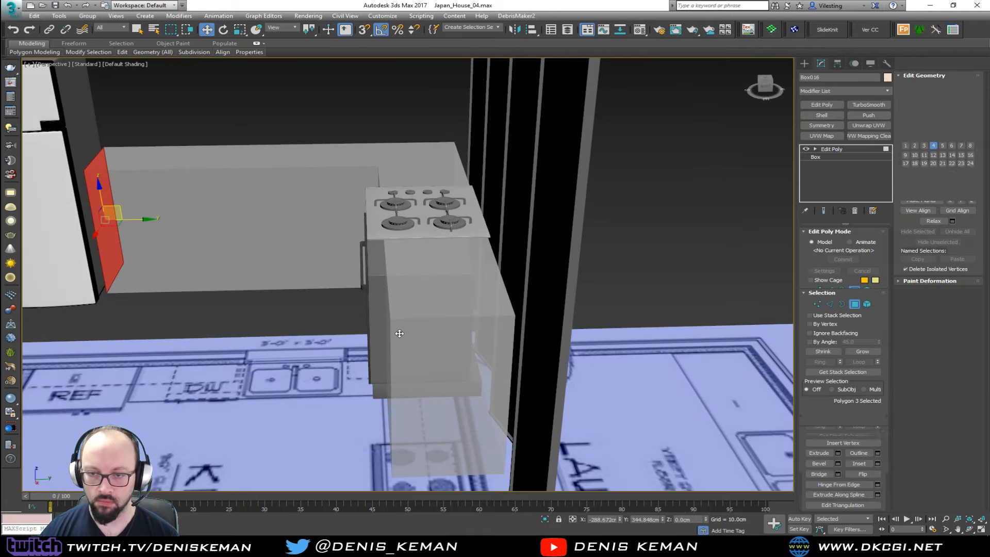
left_click(399, 333)
middle_click_drag(398, 333, 432, 337, "alt")
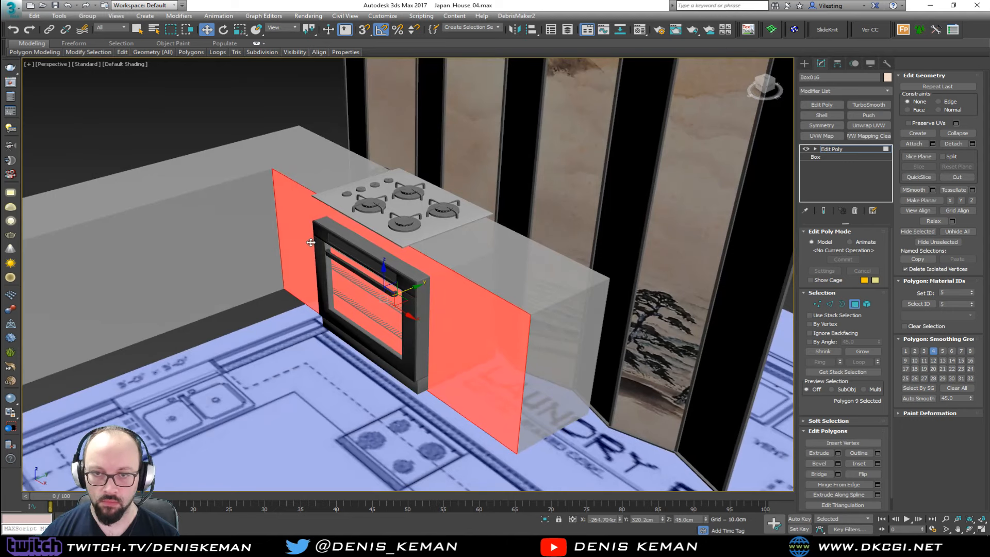
middle_click_drag(311, 243, 323, 257, "alt")
left_click_drag(418, 294, 403, 301)
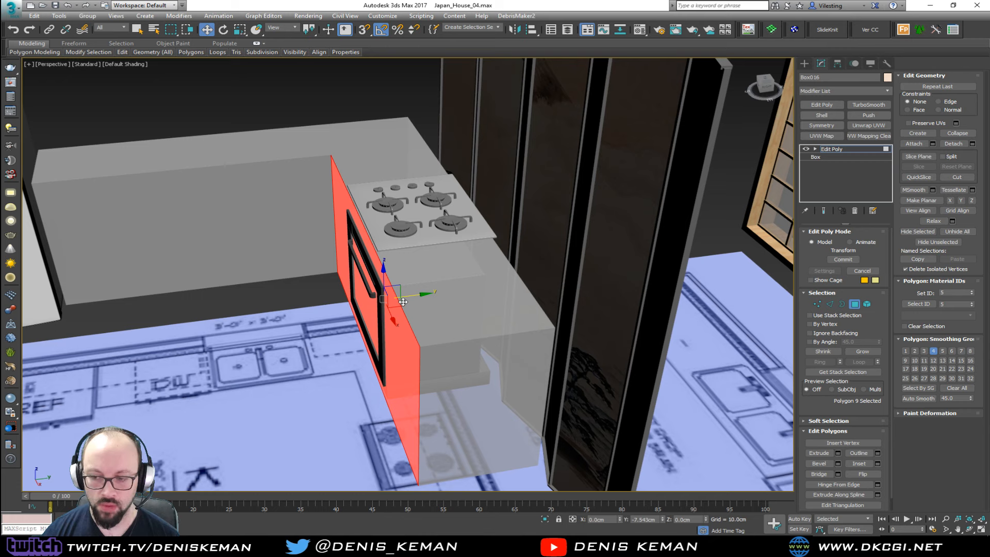
right_click(403, 302)
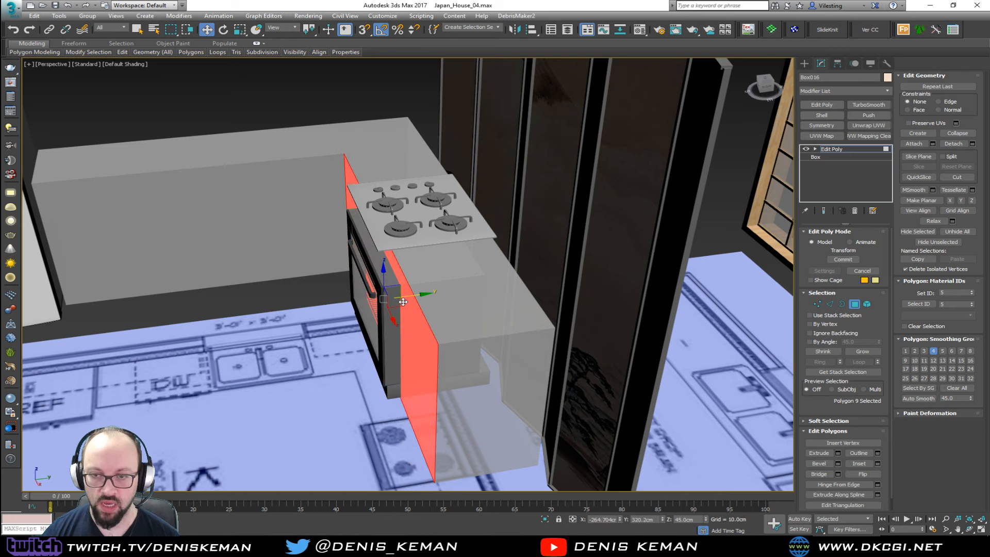
right_click(203, 31)
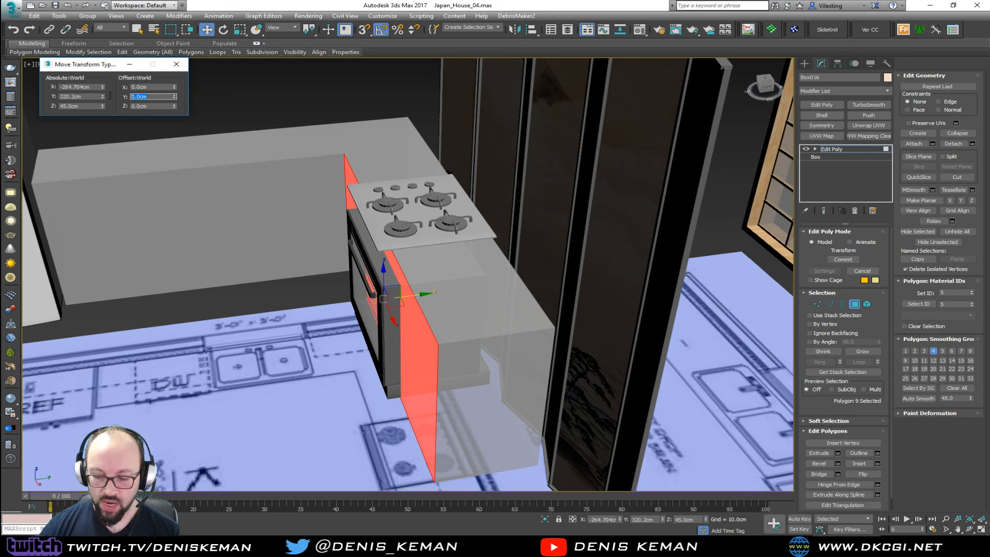
type("-7")
key("Return")
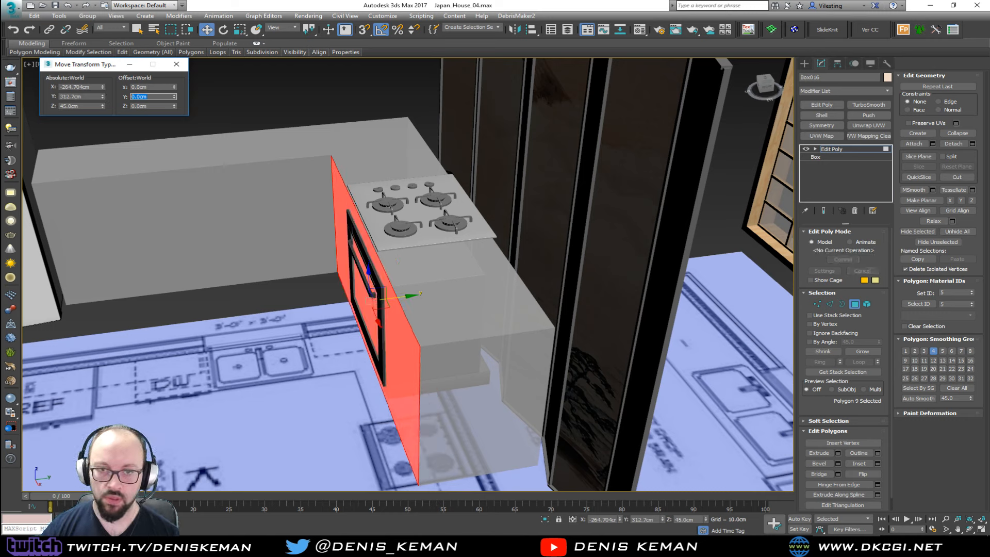
Offset the inner front polygon of the counter's long arm by 7.5 cm in X and leave polygon editing.
left_click(185, 206)
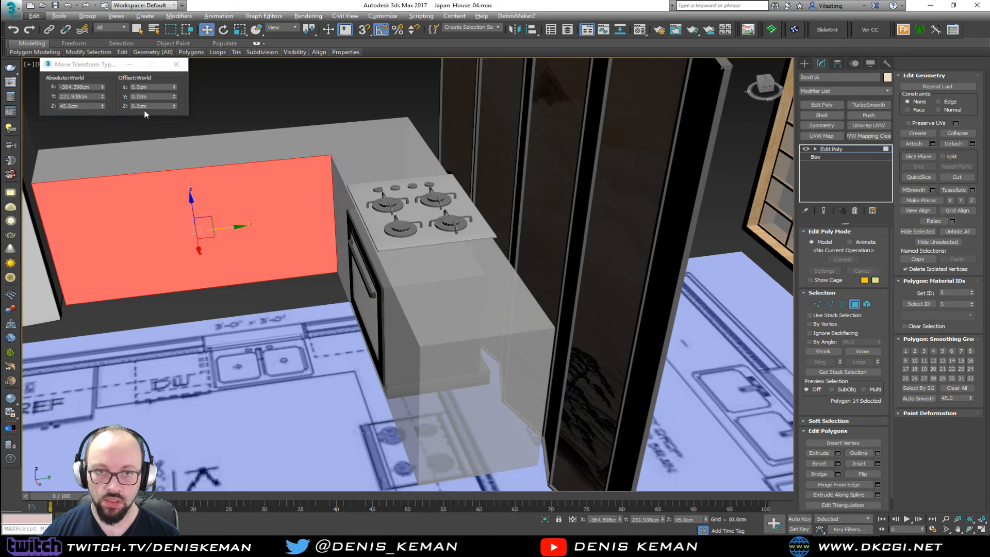
left_click(156, 87)
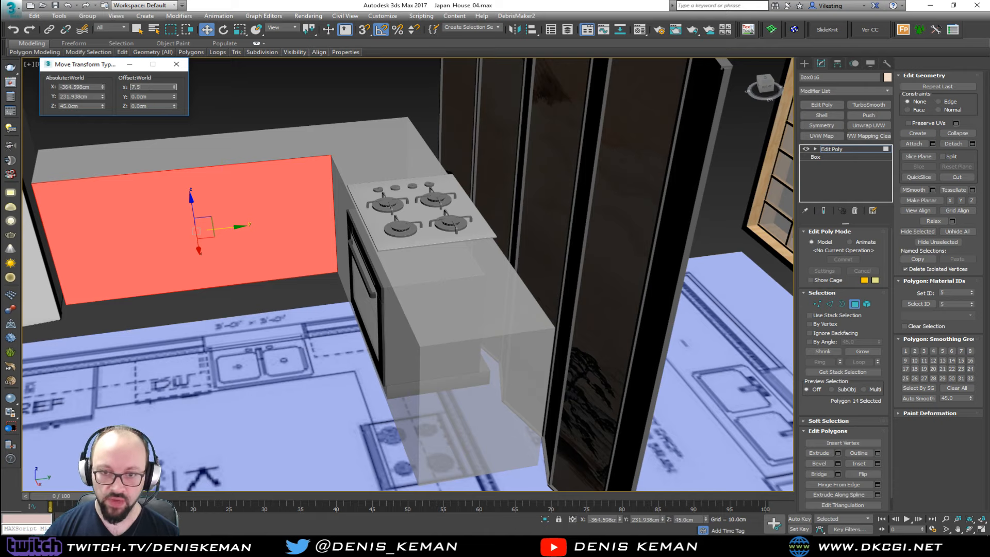
key("Return")
middle_click_drag(235, 188, 280, 228, "alt")
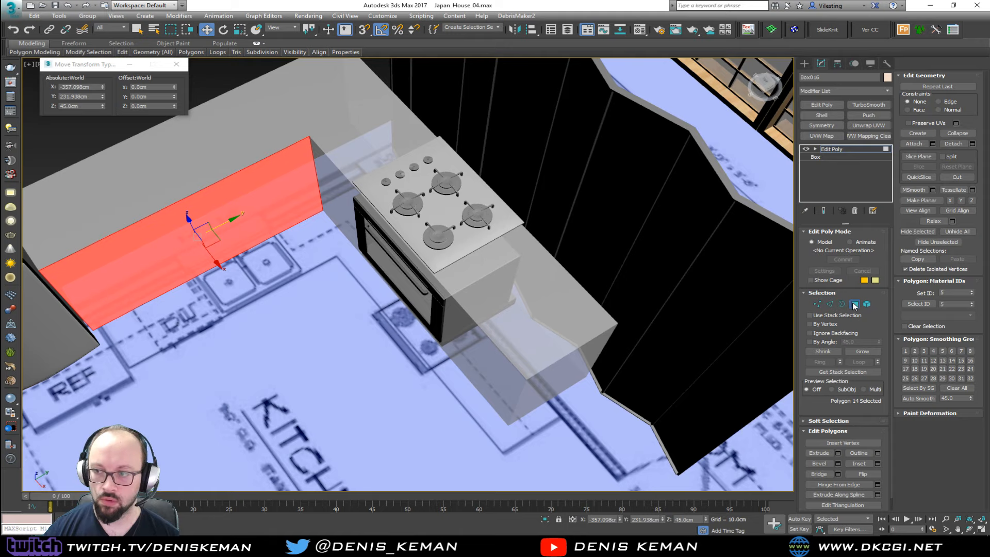
left_click(854, 304)
Examine how the hob and oven sit in the see-through counter, with the stove selected and edged faces shown.
middle_click_drag(587, 270, 394, 219)
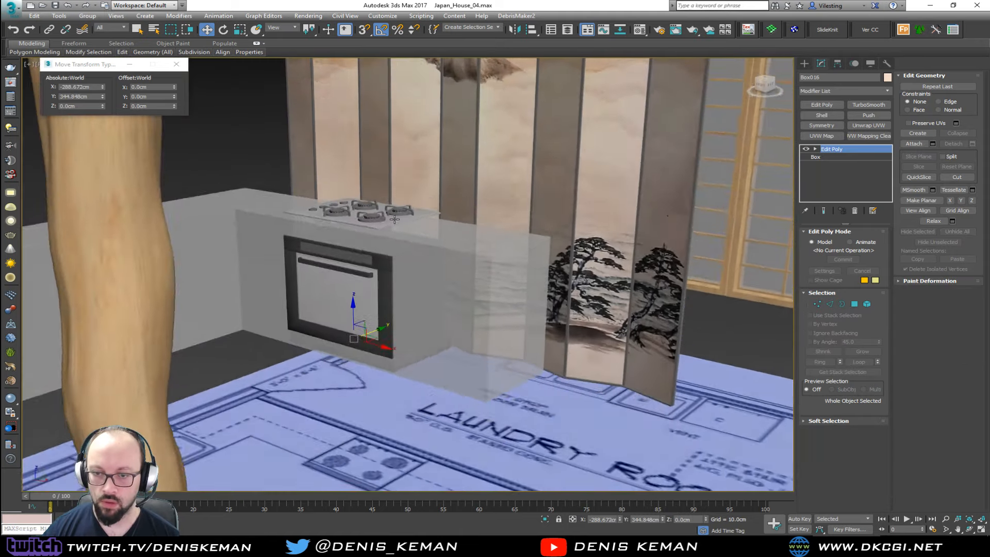
scroll(394, 226, "up", 8)
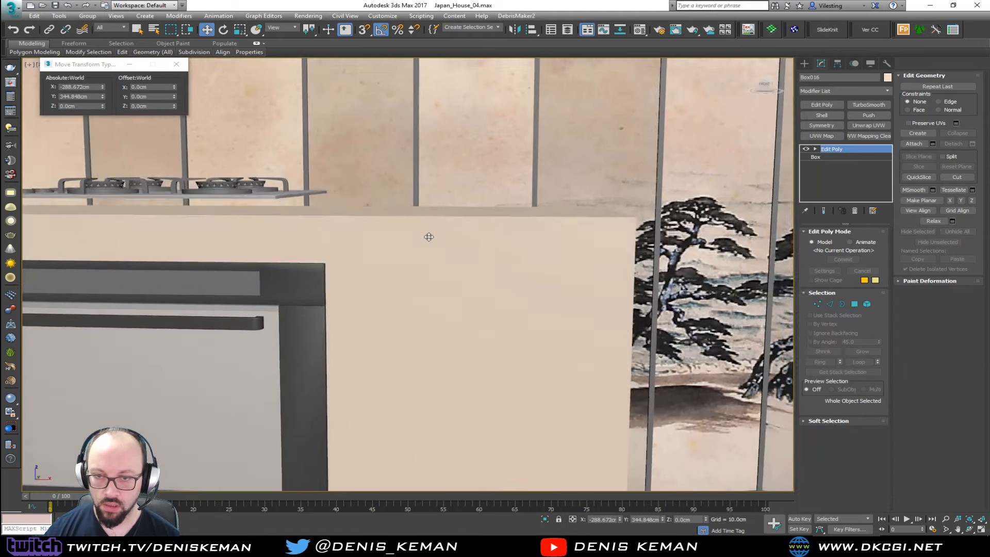
scroll(429, 237, "down", 3)
key("alt+x")
middle_click_drag(428, 237, 422, 260, "alt")
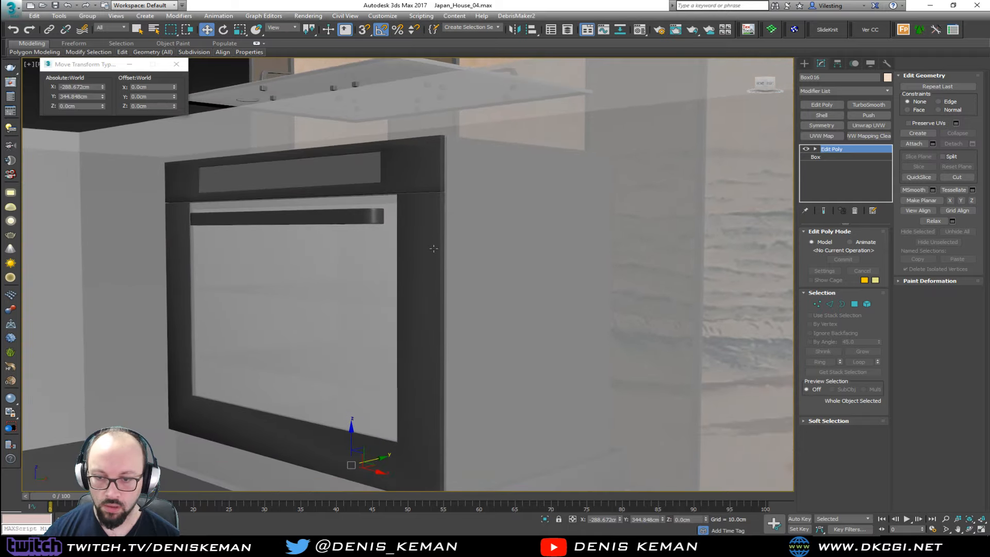
scroll(446, 253, "down", 3)
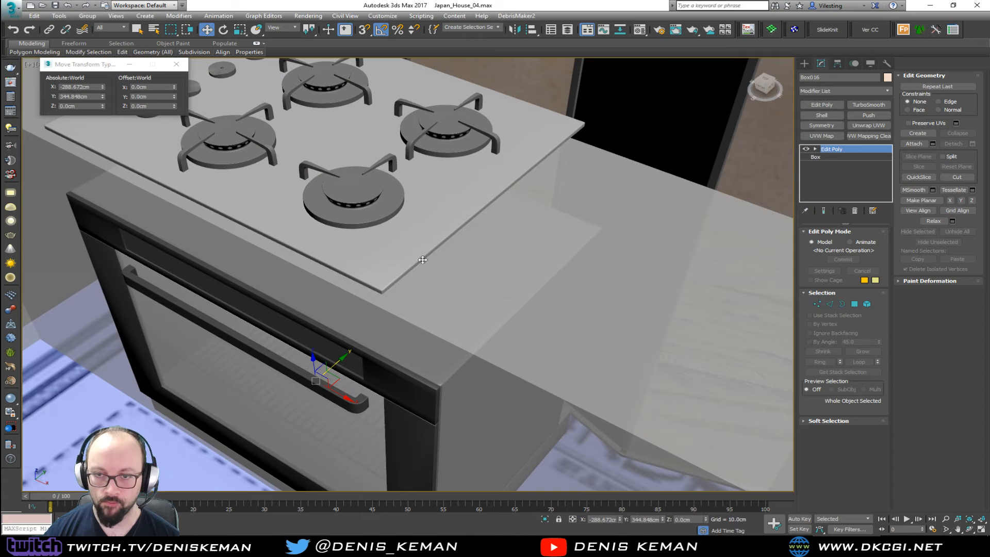
middle_click_drag(392, 214, 431, 223, "alt")
left_click(407, 256)
key("F4")
left_click(178, 65)
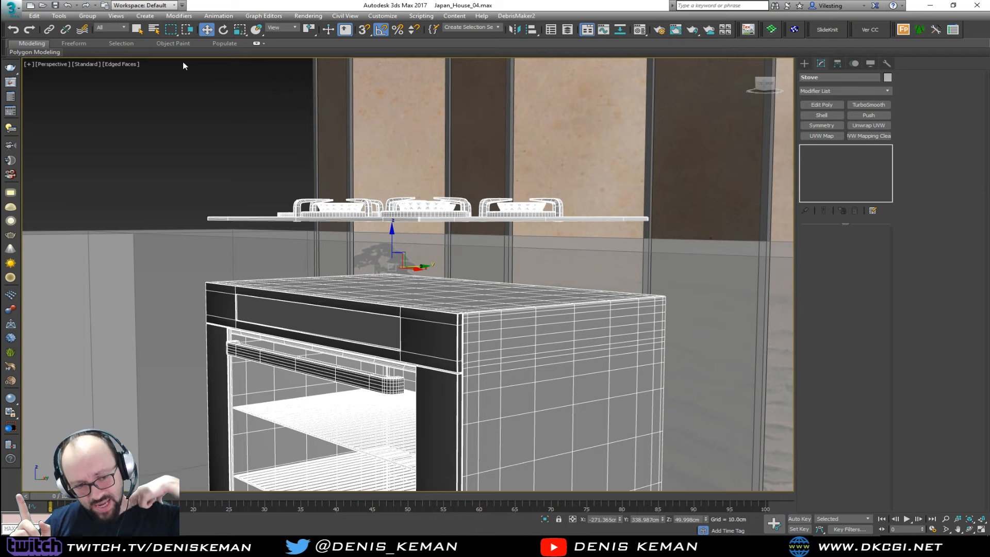
Select the kitchen counter and turn off its see-through display.
left_click(221, 266)
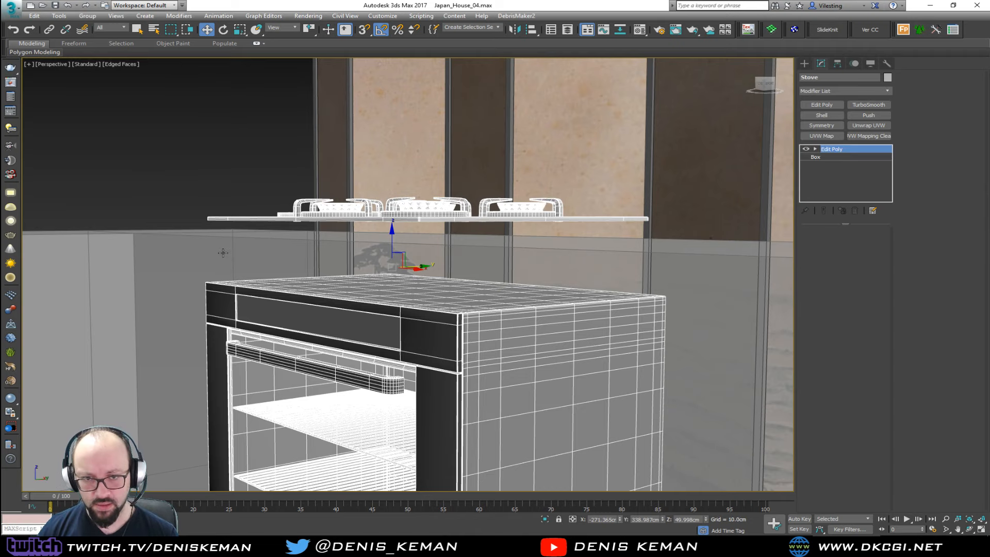
middle_click_drag(224, 252, 187, 258, "alt")
key("alt+x")
scroll(252, 93, "down", 4)
middle_click_drag(252, 93, 313, 207)
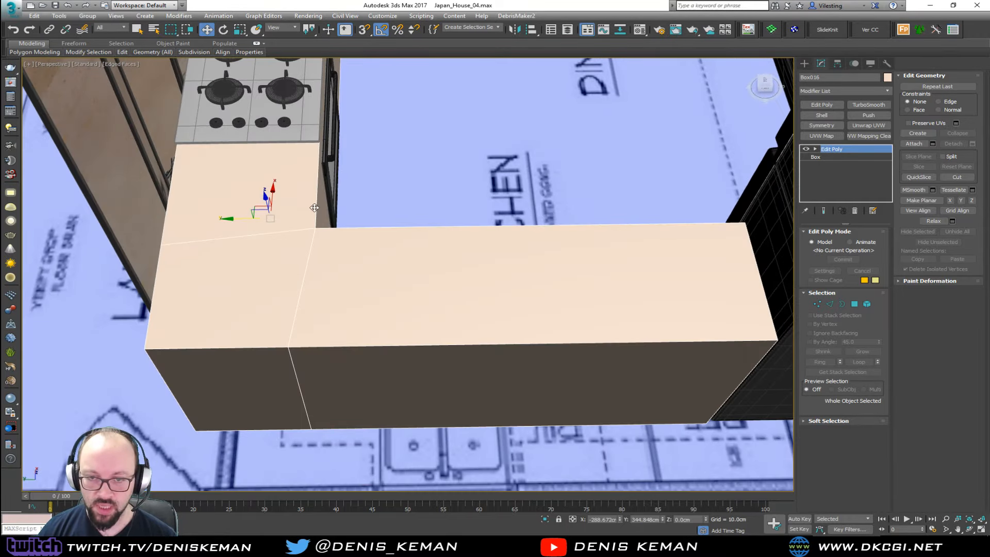
Shift the outer vertex pair of the countertop's corner seam about 7.6 cm along Y, toward alignment with the inner corner.
middle_click_drag(354, 265, 444, 276, "alt")
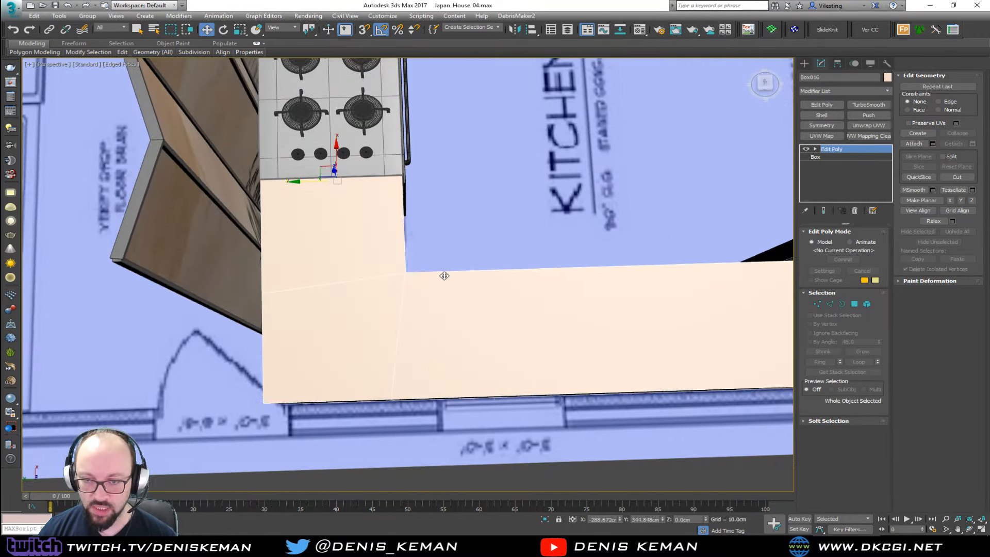
key("1")
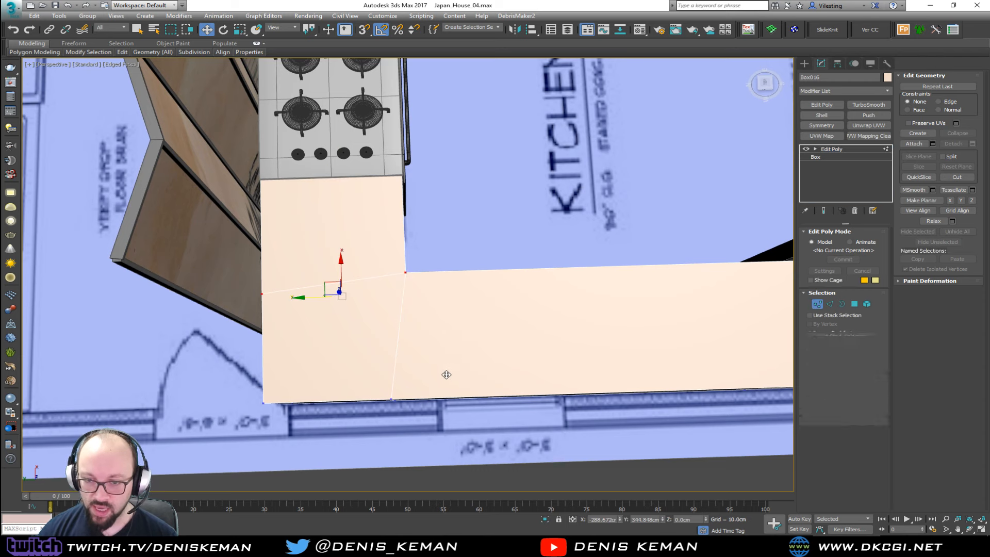
key("F3")
left_click_drag(360, 431, 361, 422)
key("F3")
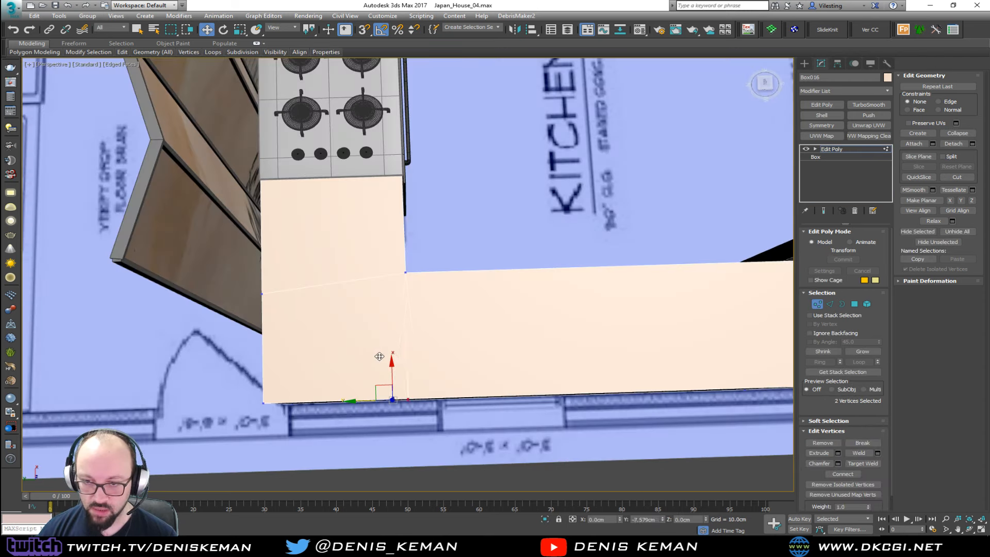
Snap the vertex pair on the counter's screen side level with the inner corner to straighten the second seam.
key("s")
middle_click_drag(353, 293, 452, 338)
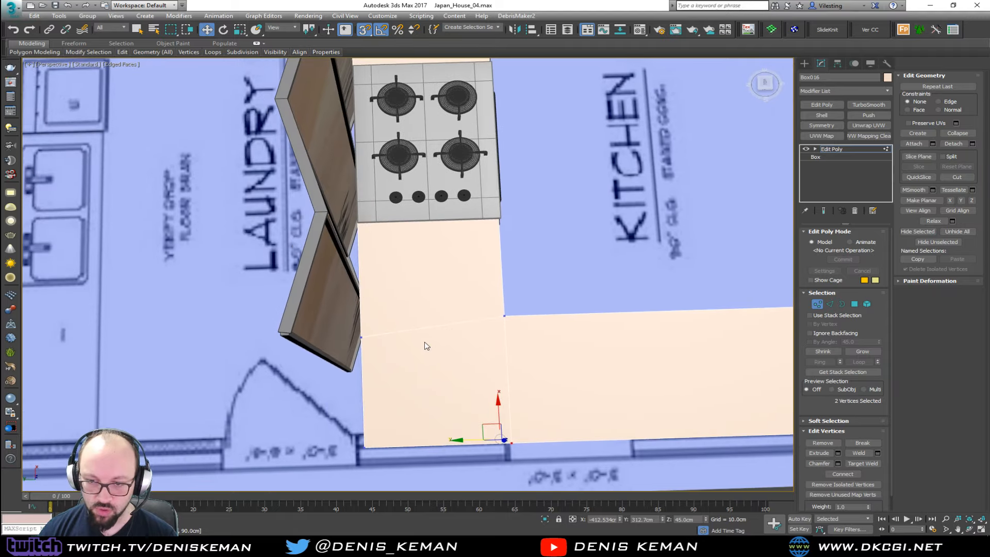
key("F3")
left_click_drag(422, 274, 309, 380)
key("F3")
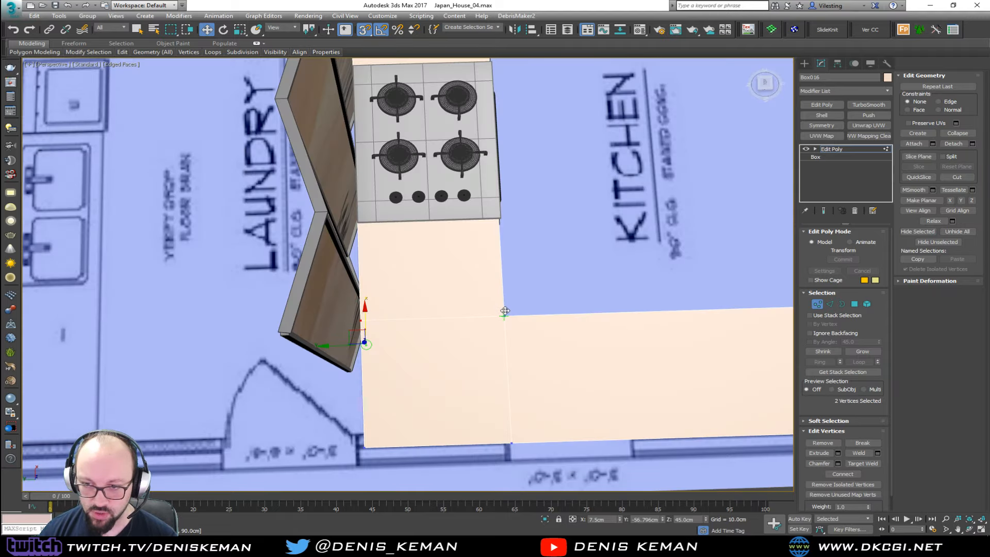
middle_click_drag(364, 313, 379, 296, "alt")
key("1")
Open the Stove group so its individual parts can be edited.
left_click(353, 250)
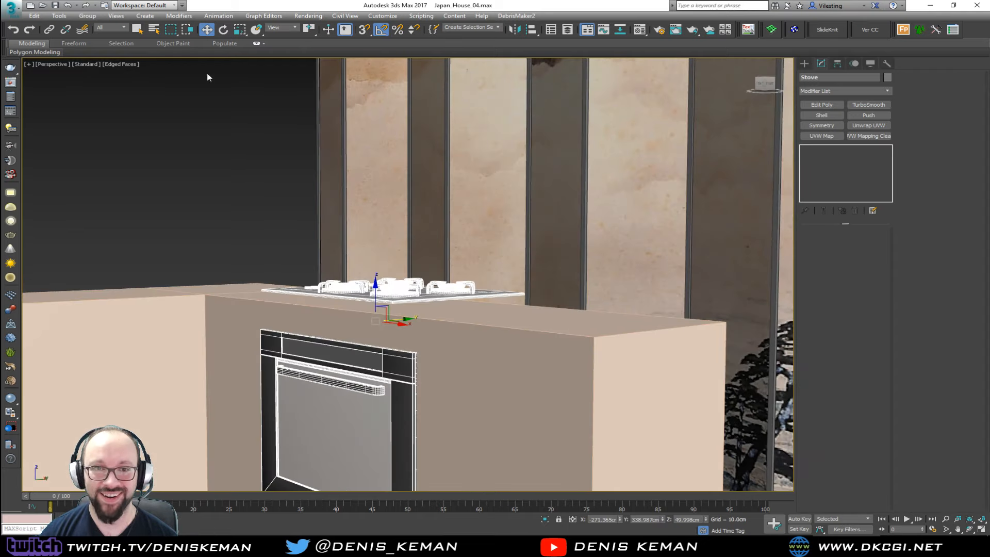
left_click(88, 16)
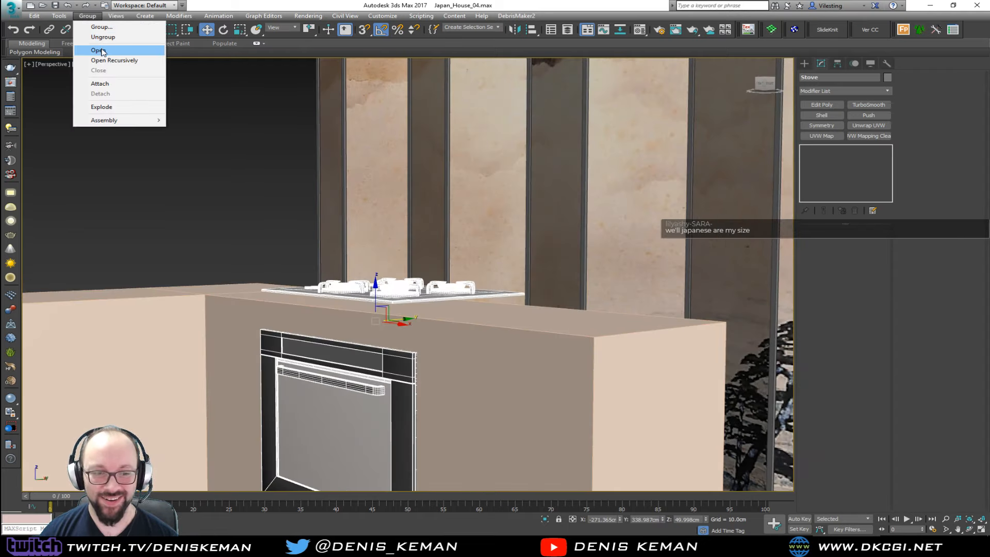
left_click(98, 50)
Select the cooktop plate with its burners and knobs, excluding the counter and the surrounding objects.
middle_click_drag(263, 252, 228, 191, "alt")
key("F3")
scroll(306, 192, "up", 3)
scroll(252, 183, "down", 3)
left_click(278, 192)
left_click(234, 158)
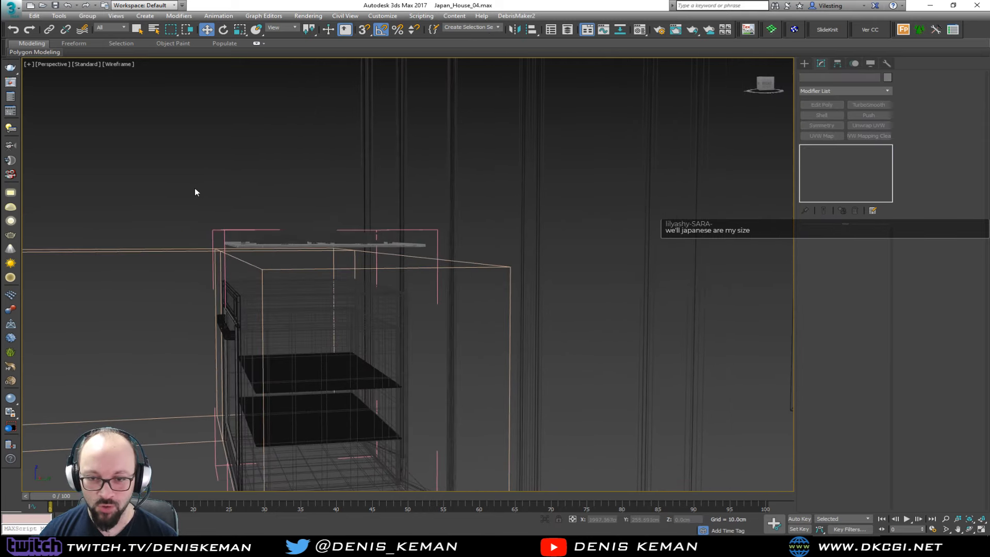
left_click_drag(456, 268, 552, 253)
left_click_drag(499, 295, 498, 296, "alt")
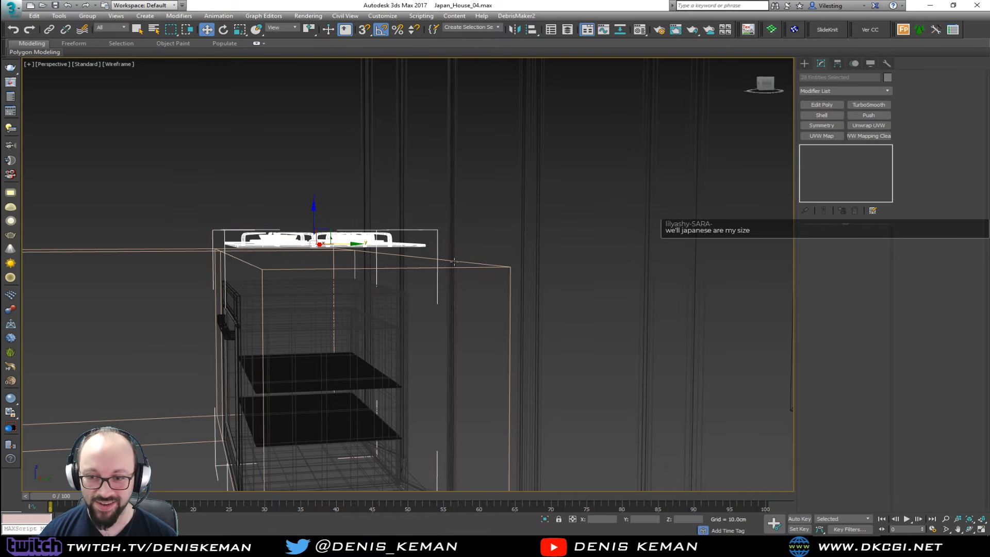
middle_click_drag(438, 216, 484, 227, "alt")
left_click_drag(479, 267, 479, 267, "alt")
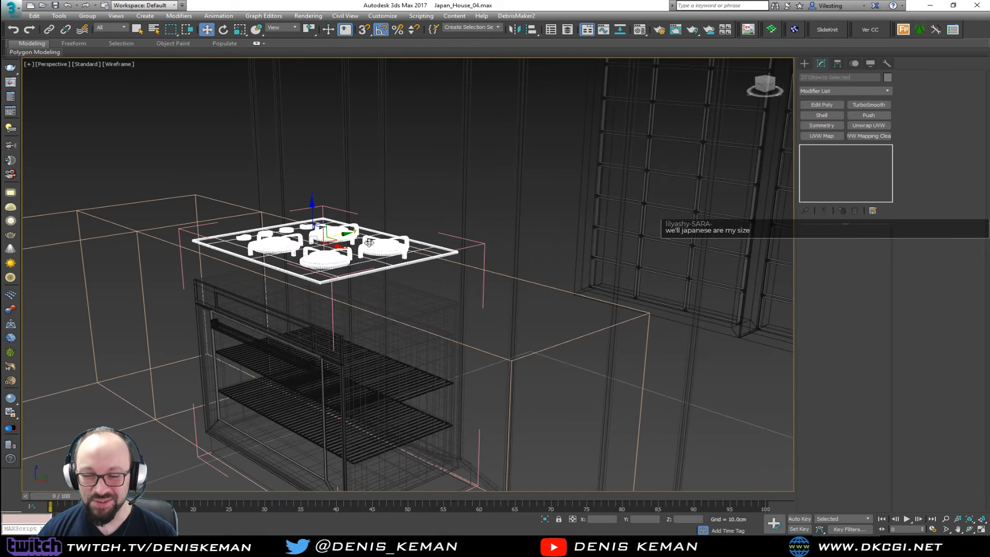
Lower the cooktop onto the countertop and shift it along Y toward the folding screen.
key("F3")
scroll(315, 200, "up", 3)
middle_click_drag(315, 200, 309, 215, "alt")
left_click_drag(323, 184, 329, 207)
middle_click_drag(330, 207, 364, 216, "alt")
left_click_drag(415, 224, 434, 222)
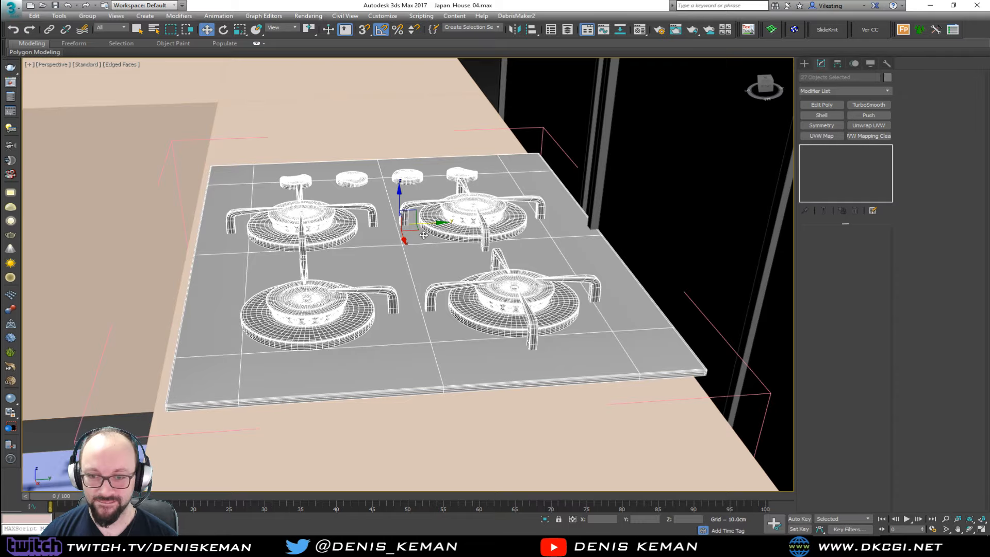
middle_click_drag(423, 235, 493, 273, "alt")
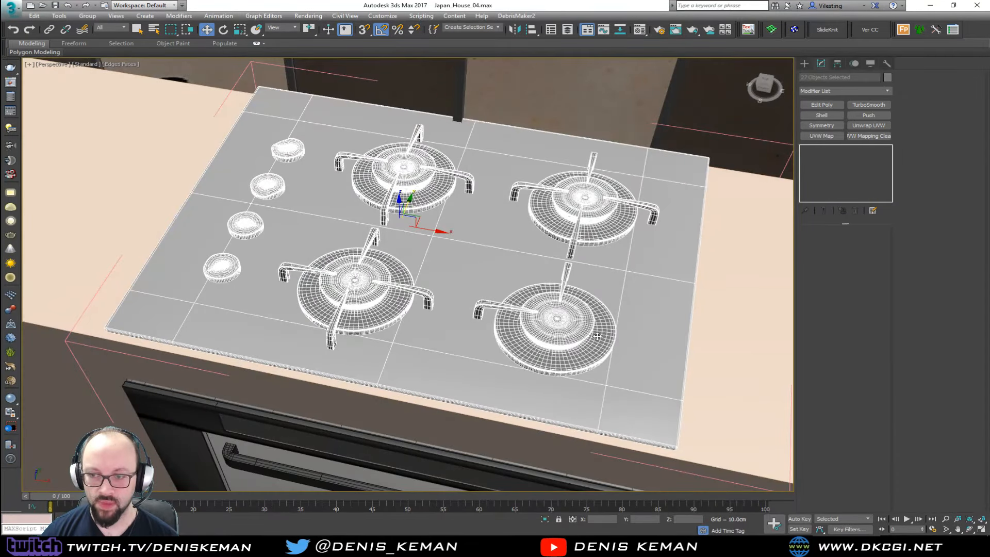
middle_click_drag(597, 336, 468, 290, "alt")
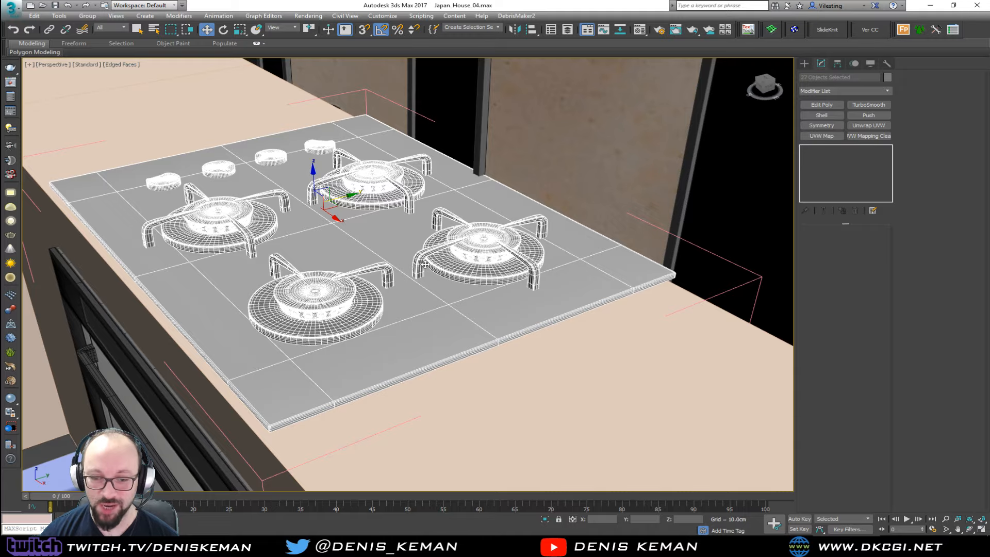
mouse_move(424, 264)
middle_mouse_down("alt")
mouse_move(395, 284)
mouse_move(432, 261)
middle_mouse_up("alt")
Narrow the cooktop plate in Edit Poly by moving its screen-side edge vertices inward along Y.
left_click(546, 347)
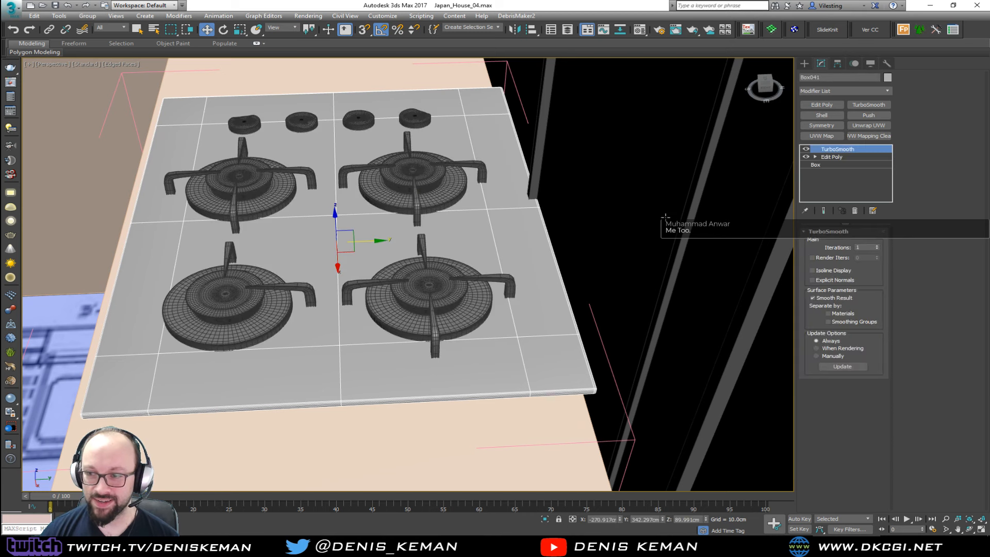
left_click(823, 157)
middle_click_drag(579, 212, 463, 205)
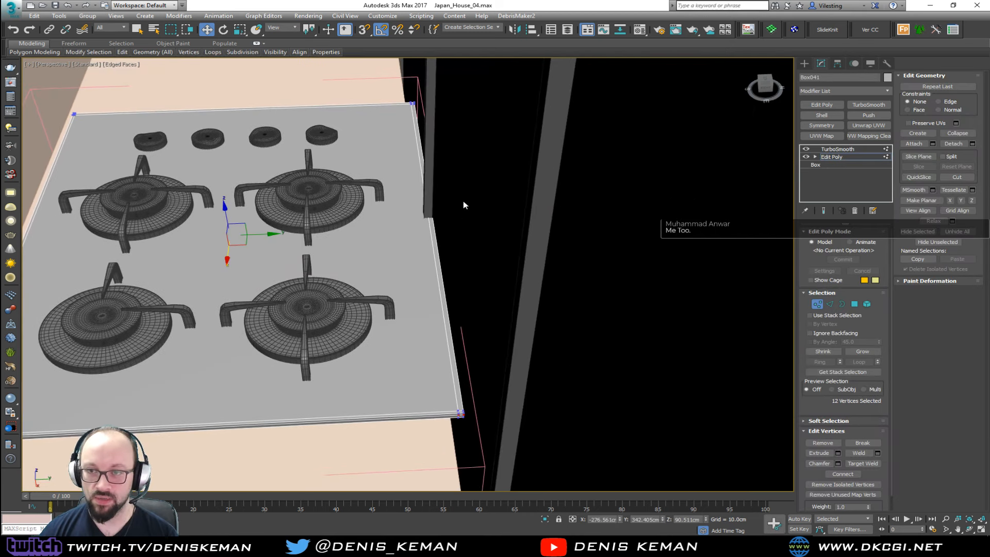
key("F3")
left_click_drag(384, 441, 384, 439)
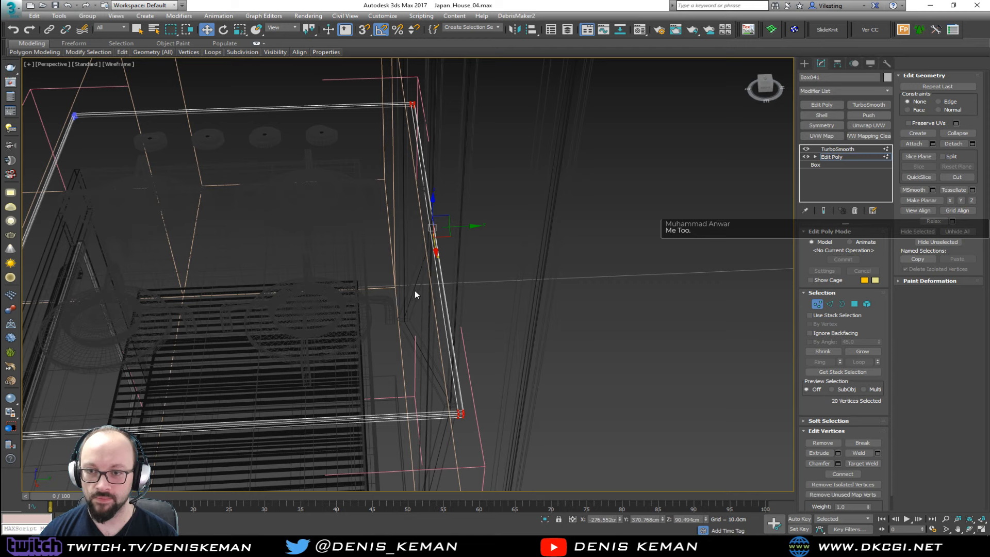
key("F3")
left_click_drag(460, 230, 433, 227)
left_click(819, 303)
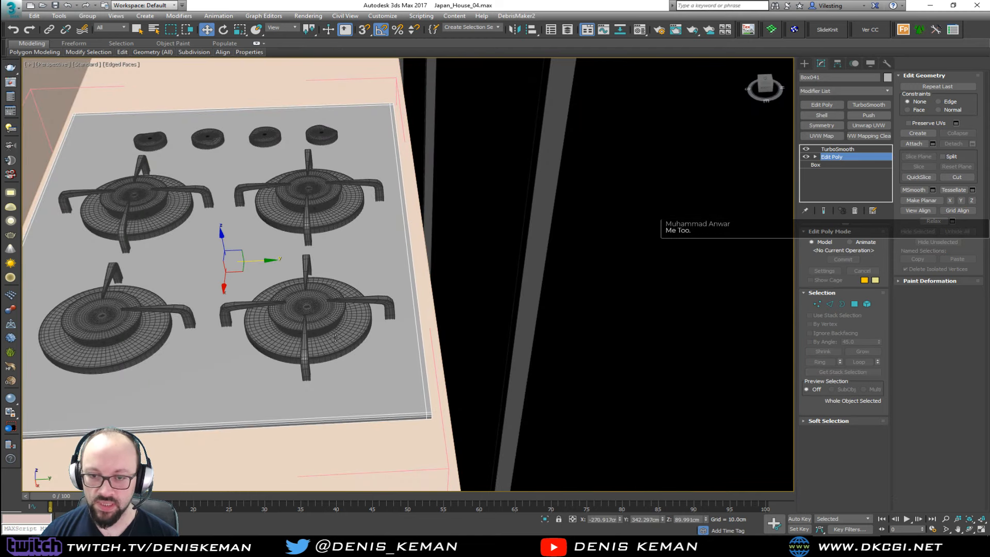
left_click(305, 360)
left_click(386, 308, "ctrl")
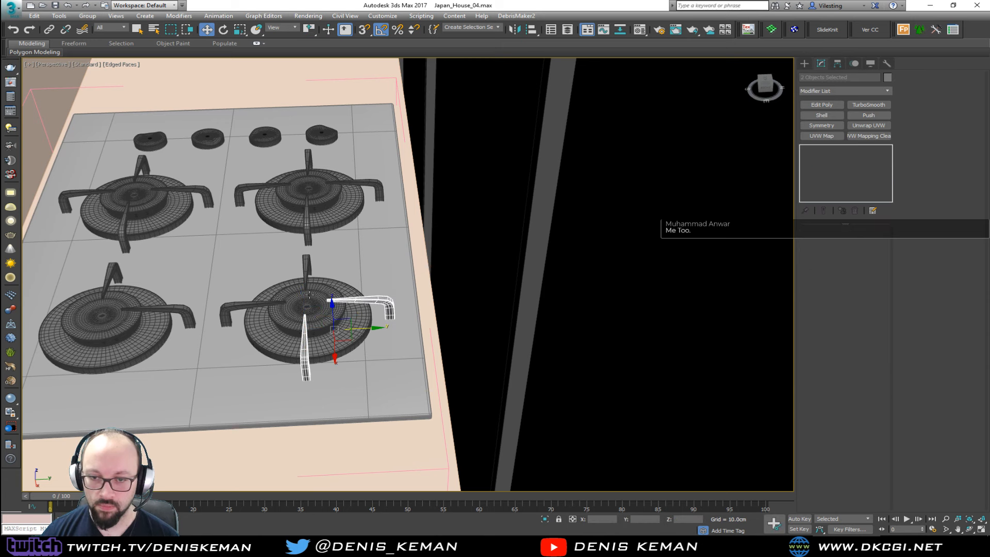
middle_click_drag(386, 308, 501, 312)
left_click_drag(530, 326, 366, 331)
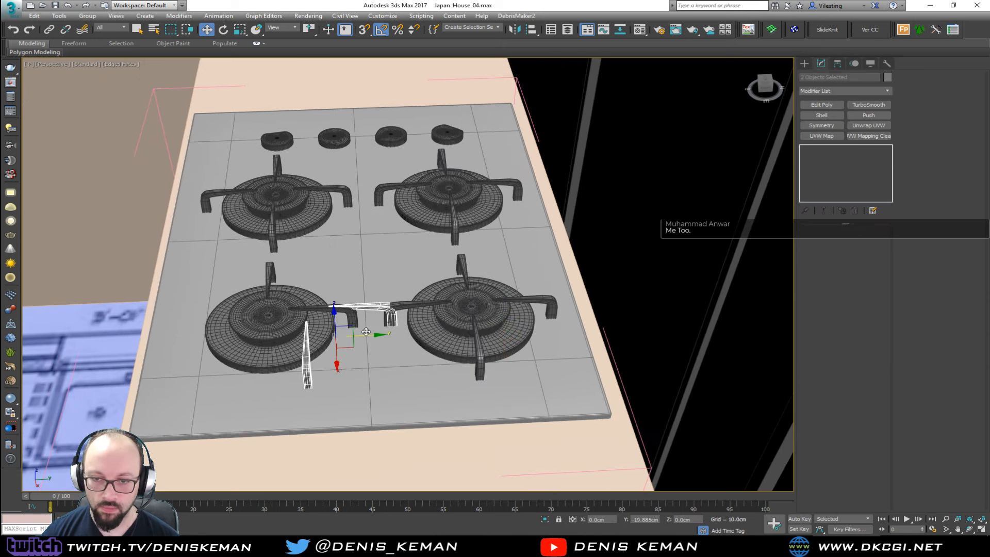
left_click(531, 312)
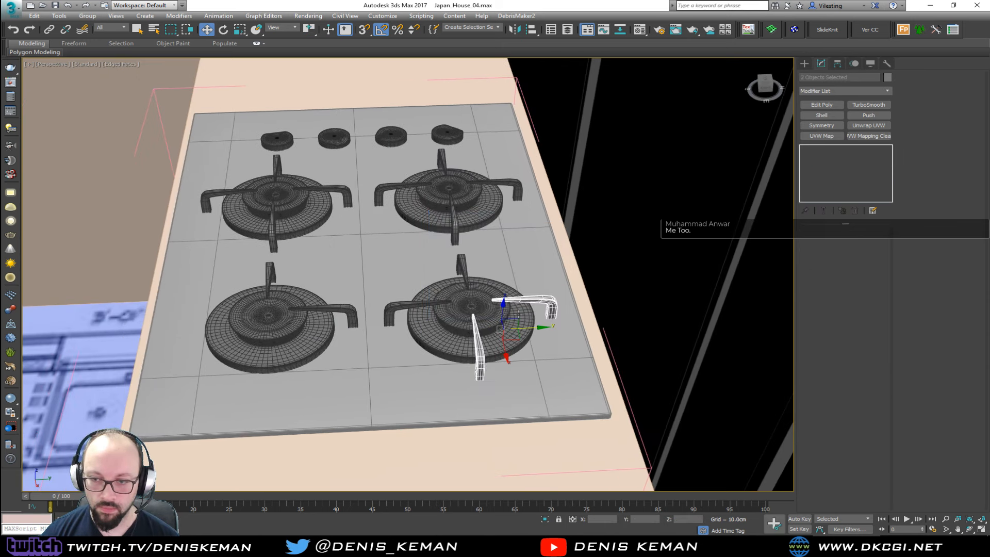
Copy two pan support arms from the complete burner farthest from the knobs to the neighbouring burner missing two arms.
left_click(414, 305)
left_click(478, 345, "ctrl")
mouse_move(473, 330)
left_mouse_down("shift")
mouse_move(268, 332)
mouse_move(276, 333)
left_mouse_up("shift")
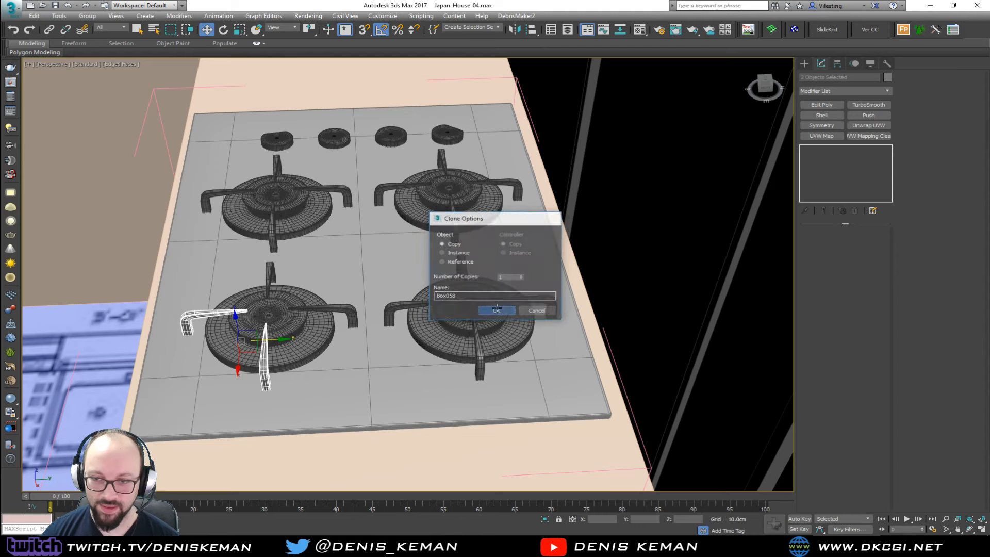
left_click(496, 311)
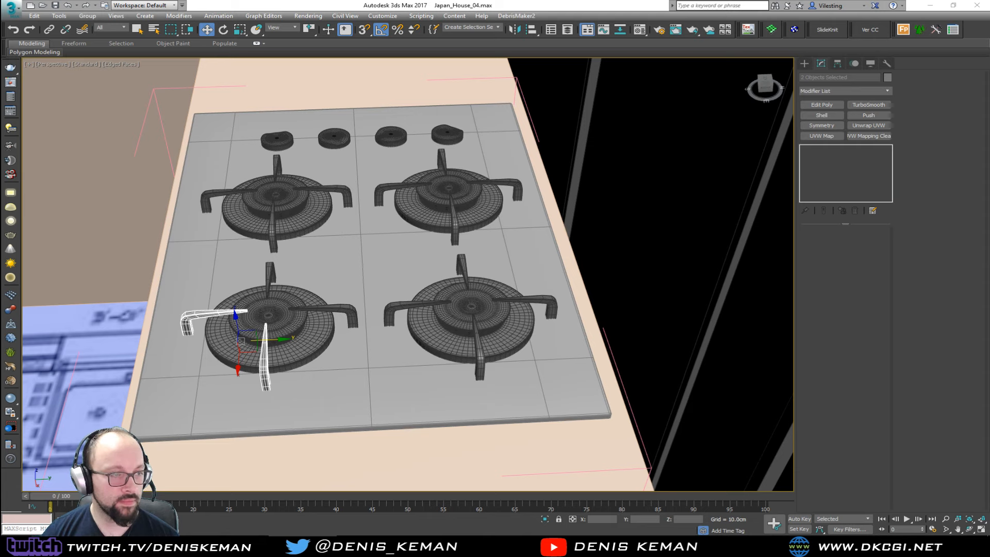
middle_click_drag(297, 293, 363, 307)
scroll(365, 302, "down", 5)
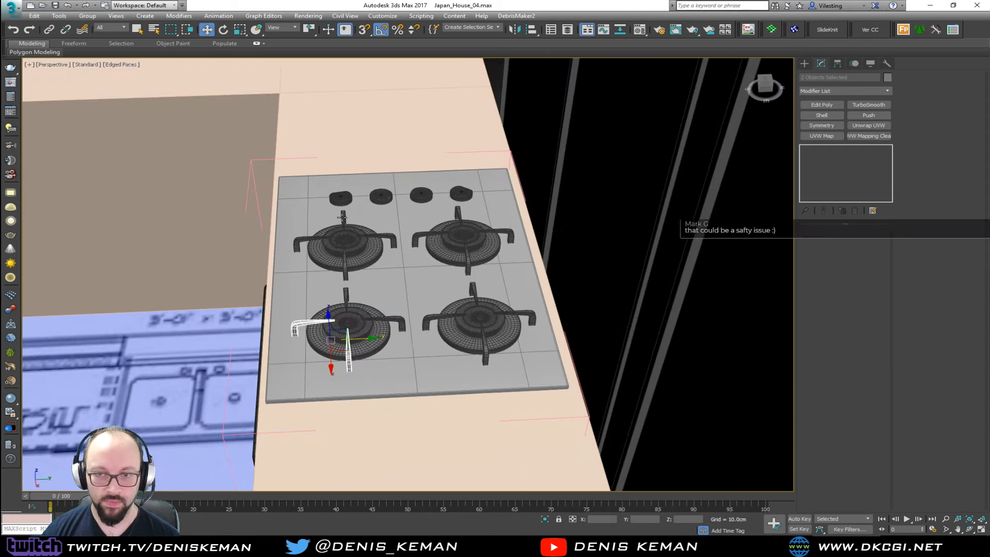
left_click(240, 336)
key("F3")
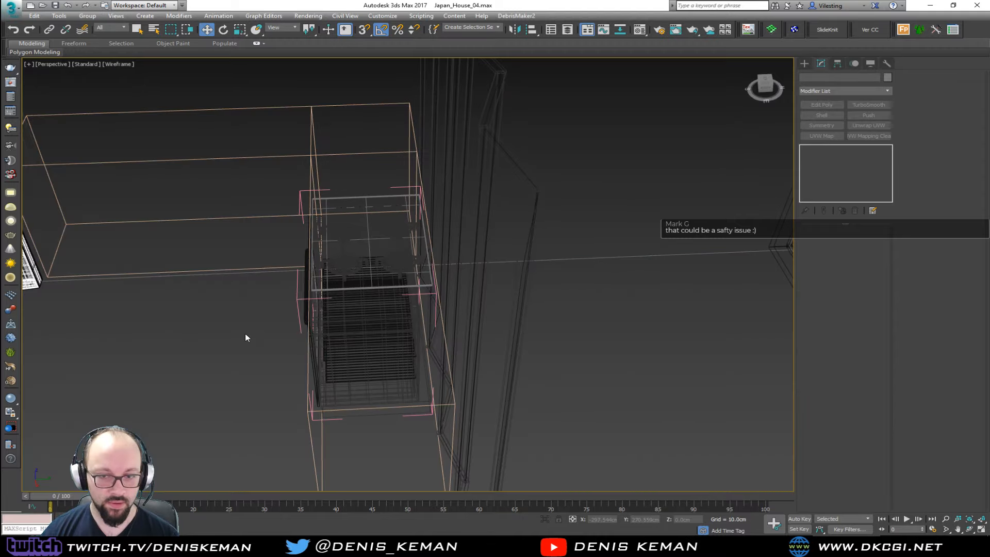
key("F3")
Select the complete cooktop with all burners, arms and knobs, excluding the oven, counter and folding screen.
mouse_move(341, 306)
middle_mouse_down("alt")
mouse_move(408, 287)
mouse_move(455, 296)
middle_mouse_up("alt")
middle_click_drag(583, 260, 393, 236)
scroll(400, 241, "up", 3)
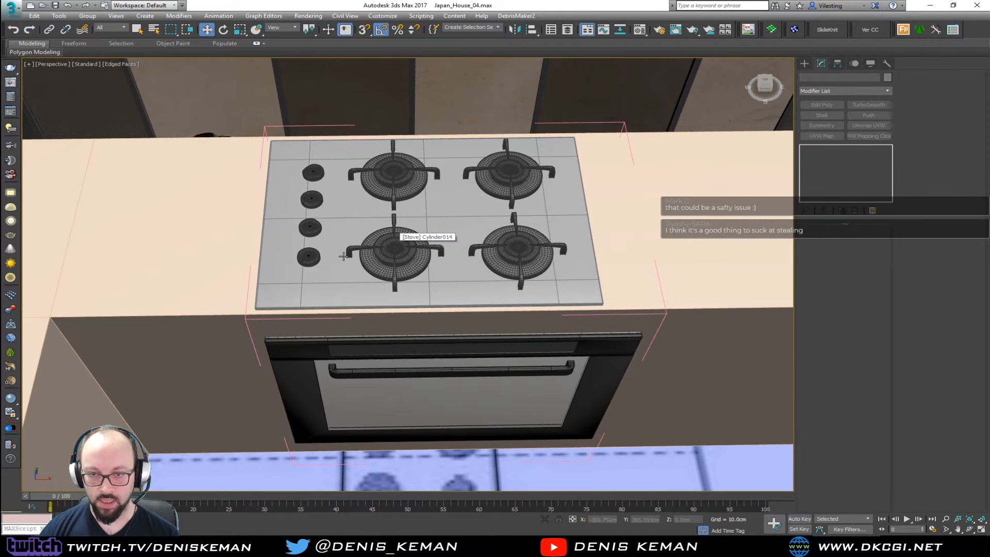
left_click(343, 256)
key("F3")
left_click(230, 118)
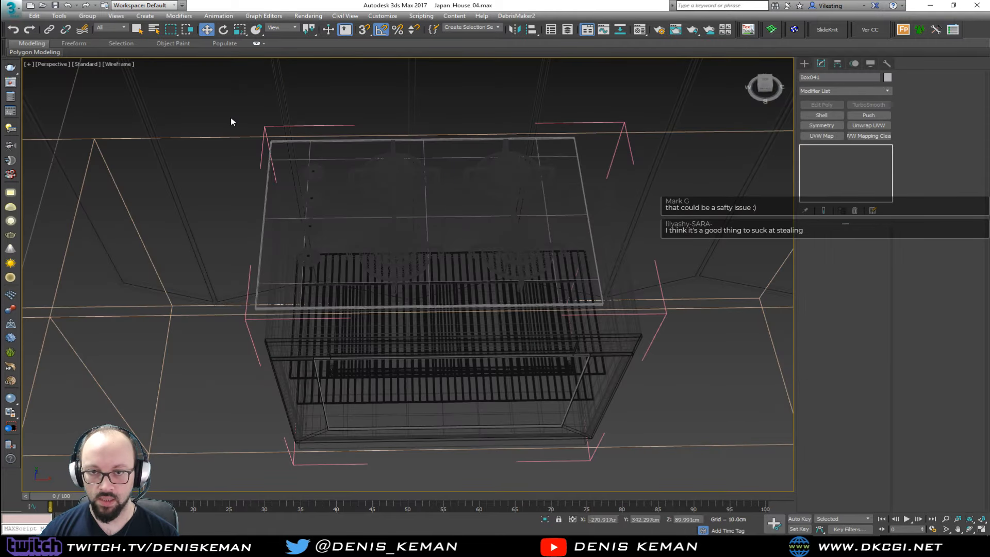
left_click_drag(239, 115, 665, 340)
scroll(651, 298, "down", 3)
middle_click_drag(652, 298, 590, 301)
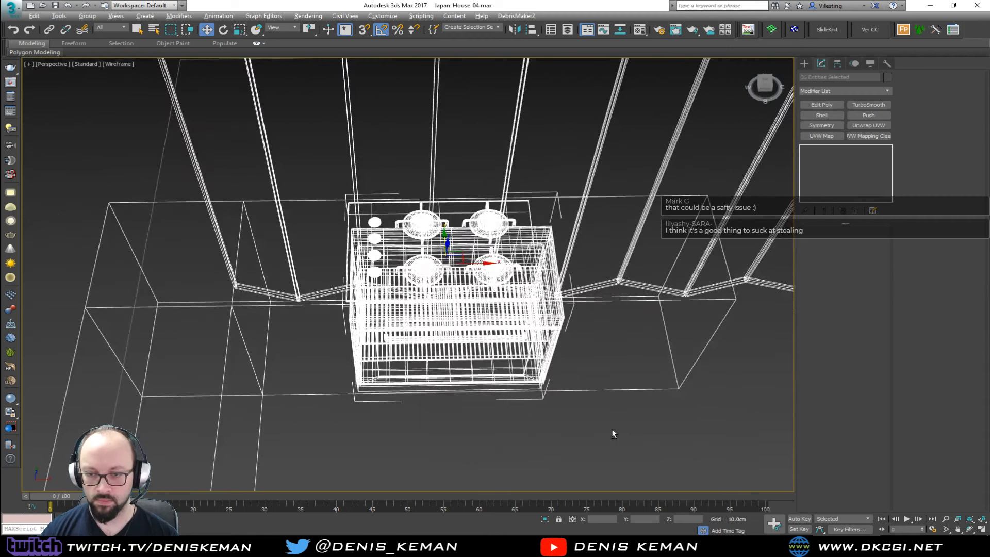
left_click_drag(314, 349, 314, 350, "alt")
middle_click_drag(763, 341, 634, 335)
left_click_drag(634, 336, 475, 213, "alt")
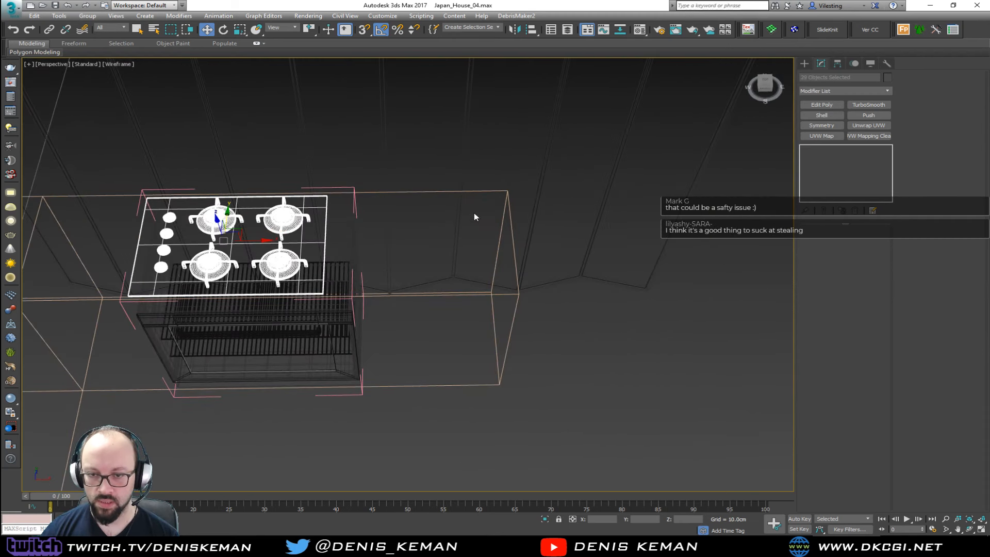
Move the selected cooktop about 5.8 cm along X to centre it above the oven.
middle_click_drag(474, 213, 476, 184, "alt")
key("z")
key("F3")
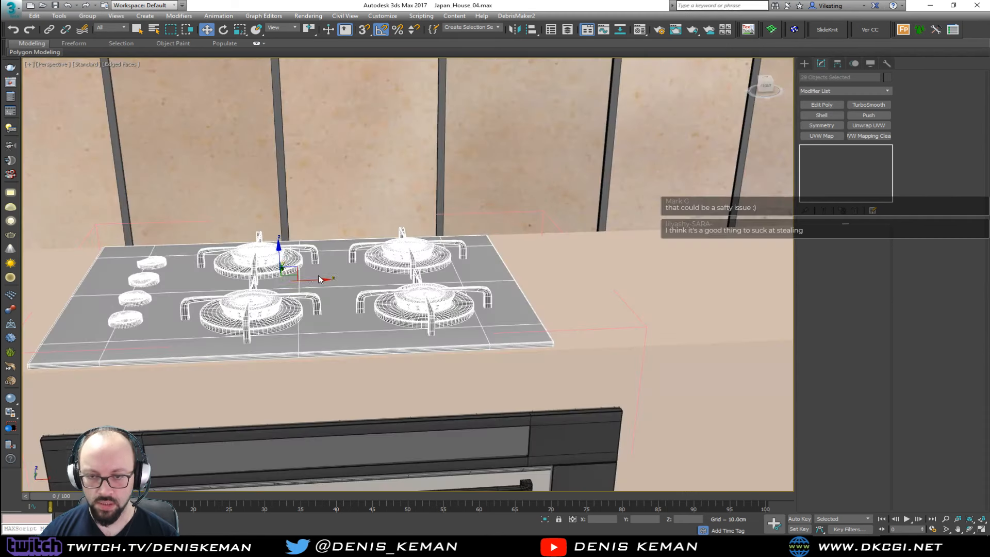
left_click_drag(308, 278, 342, 276)
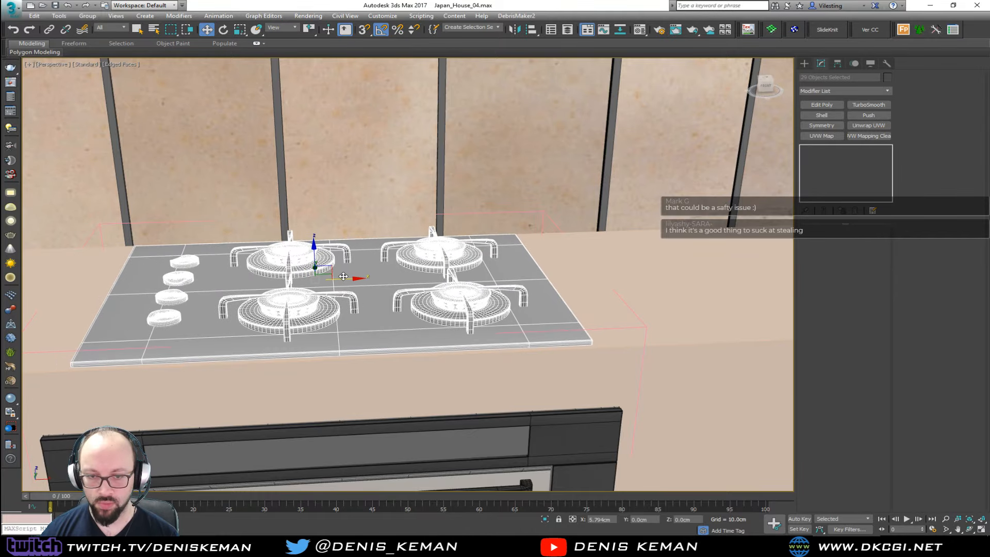
middle_click_drag(342, 276, 385, 277, "alt")
scroll(457, 284, "up", 4)
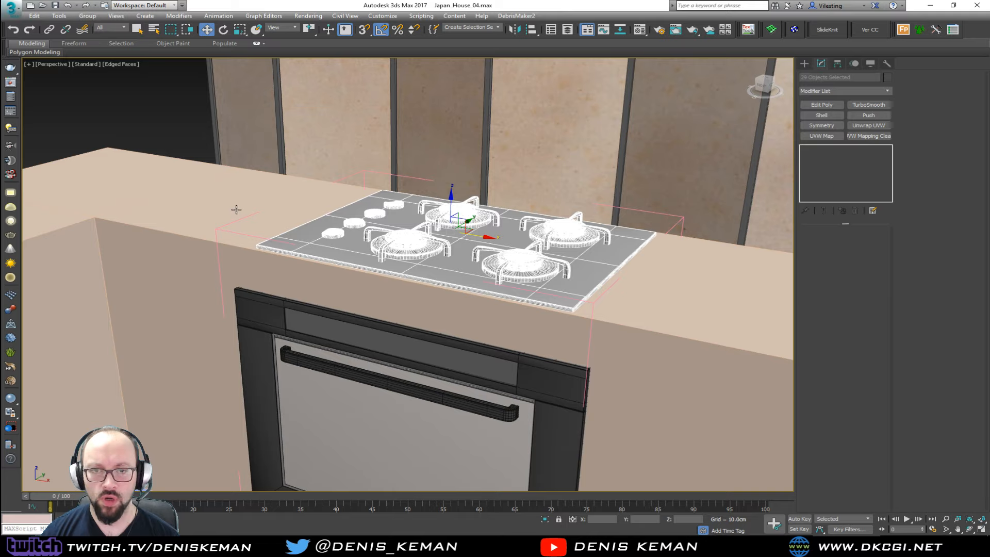
Select every cooktop and oven part together, excluding the folding screen and the counter.
left_click(218, 229)
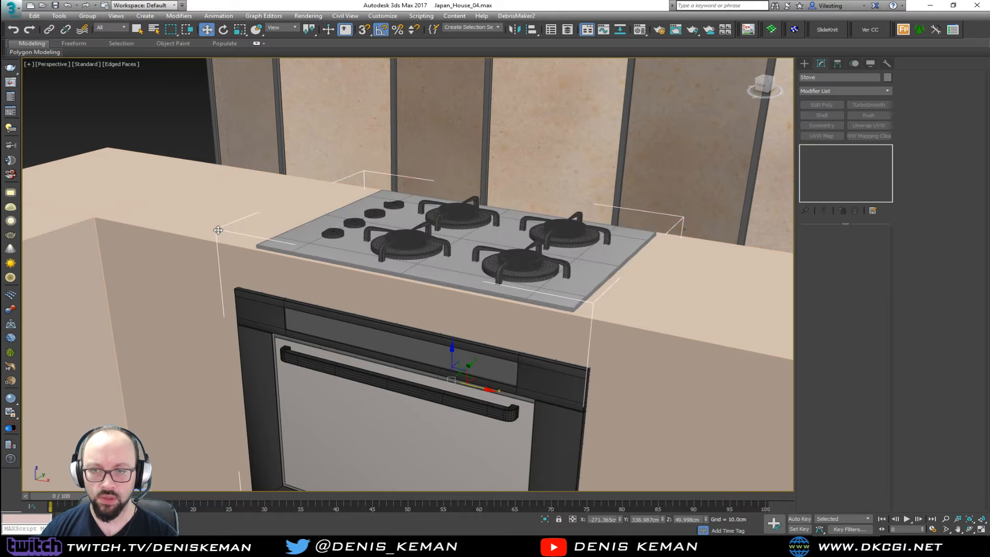
left_click(218, 229, "alt")
middle_click_drag(218, 230, 244, 163, "alt")
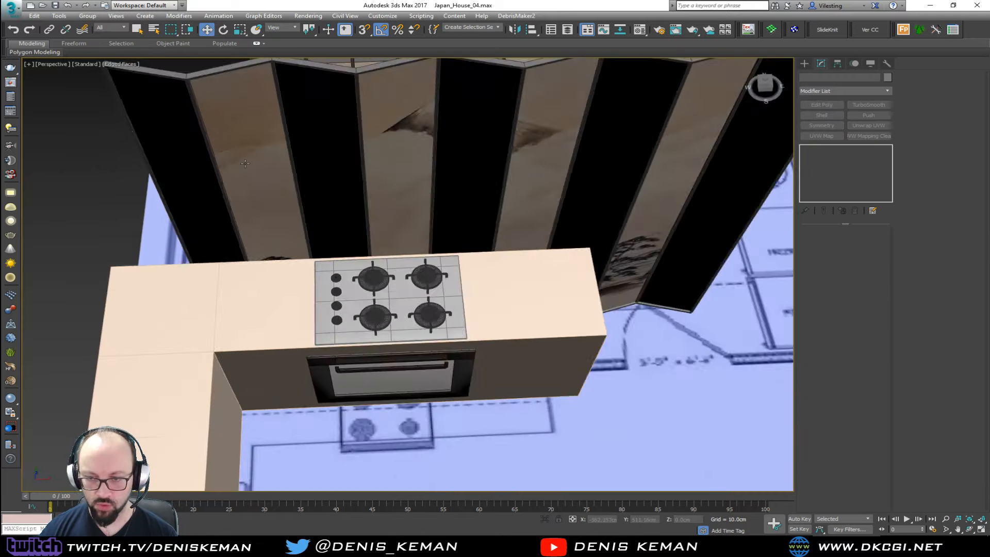
scroll(245, 163, "down", 2)
key("F3")
left_click_drag(264, 213, 263, 213)
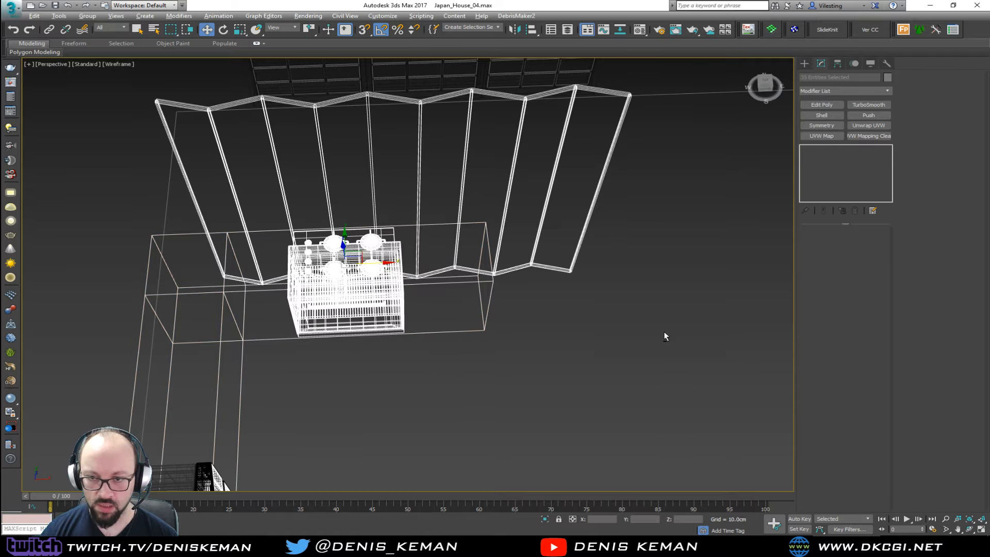
left_click_drag(453, 177, 453, 177, "alt")
middle_click_drag(442, 209, 376, 177, "alt")
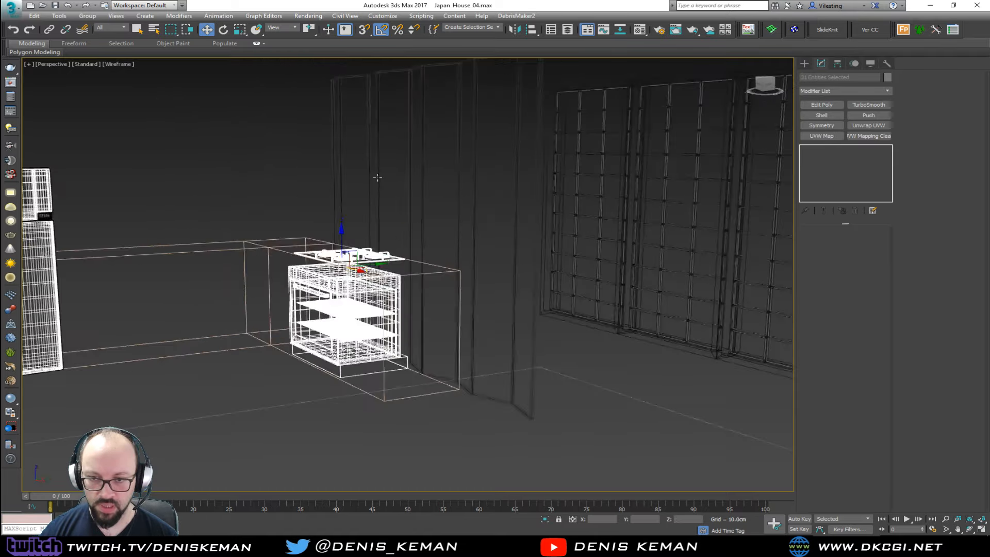
scroll(323, 260, "up", 3)
key("F3")
left_click_drag(362, 250, 364, 99)
right_click(363, 99)
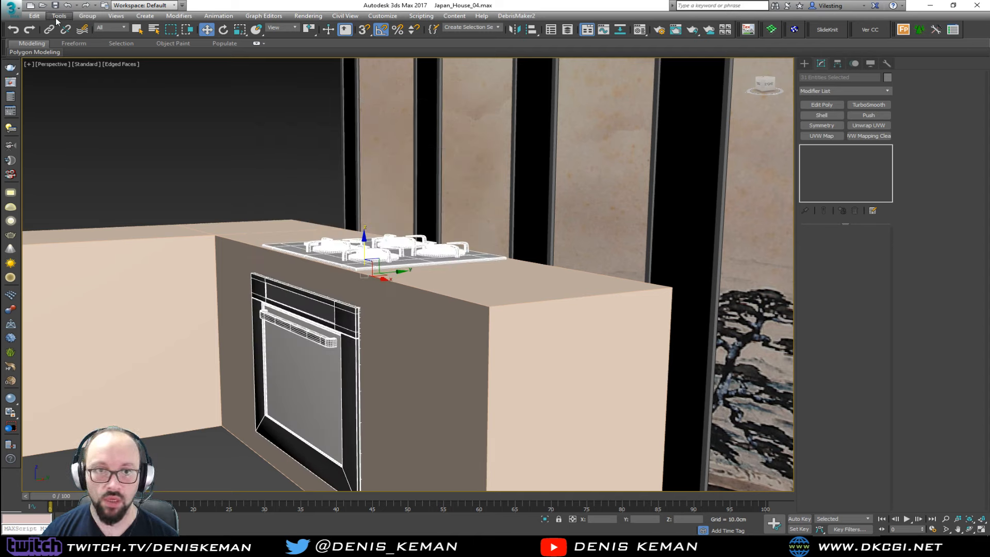
Group the selected cooktop and oven parts under the name Stove.
left_click(87, 16)
left_click(89, 23)
type("St")
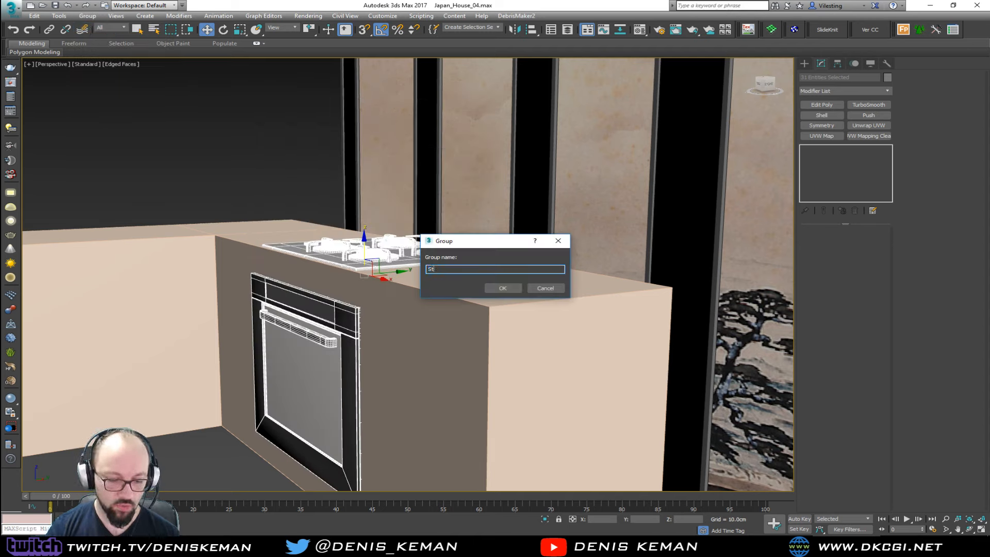
type("ove")
key("Return")
middle_click_drag(330, 273, 429, 309, "alt")
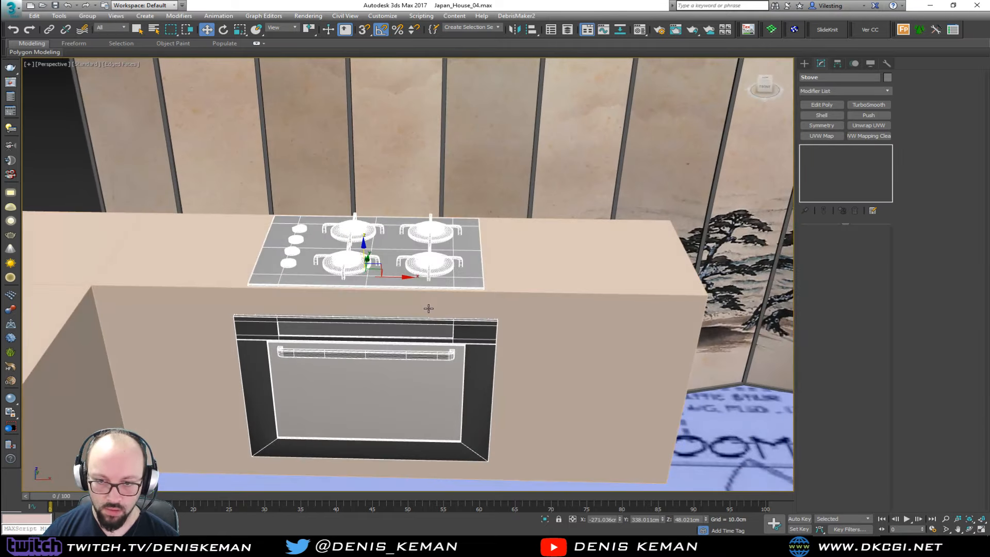
Add two vertical Swift Loop edge loops to the counter, one along each side of the oven.
left_click(510, 314)
scroll(510, 312, "up", 5)
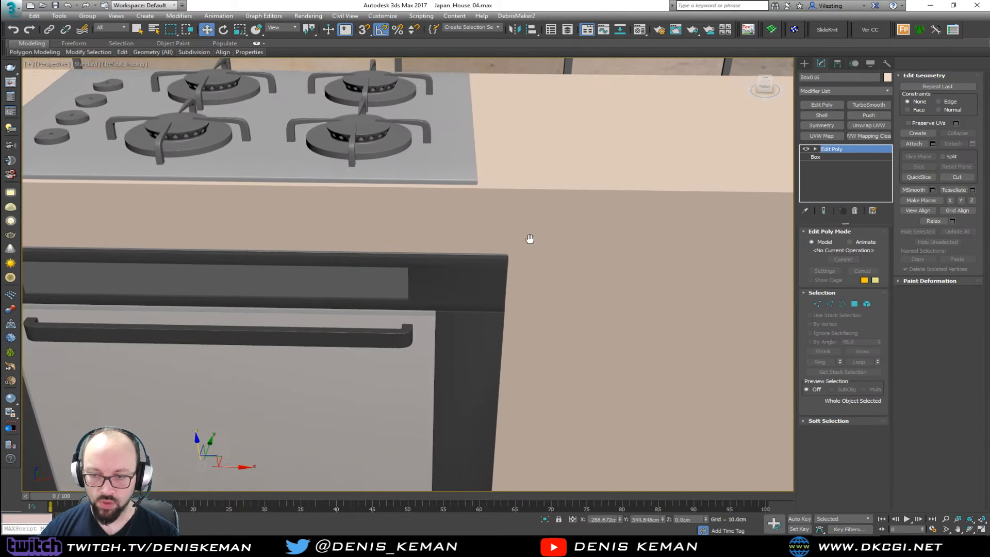
scroll(493, 274, "down", 6)
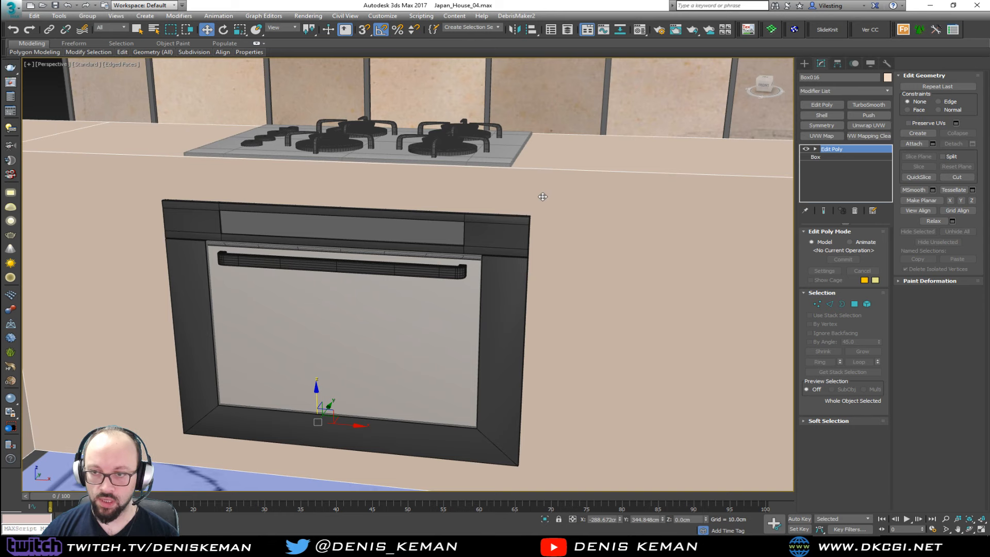
key("alt+1")
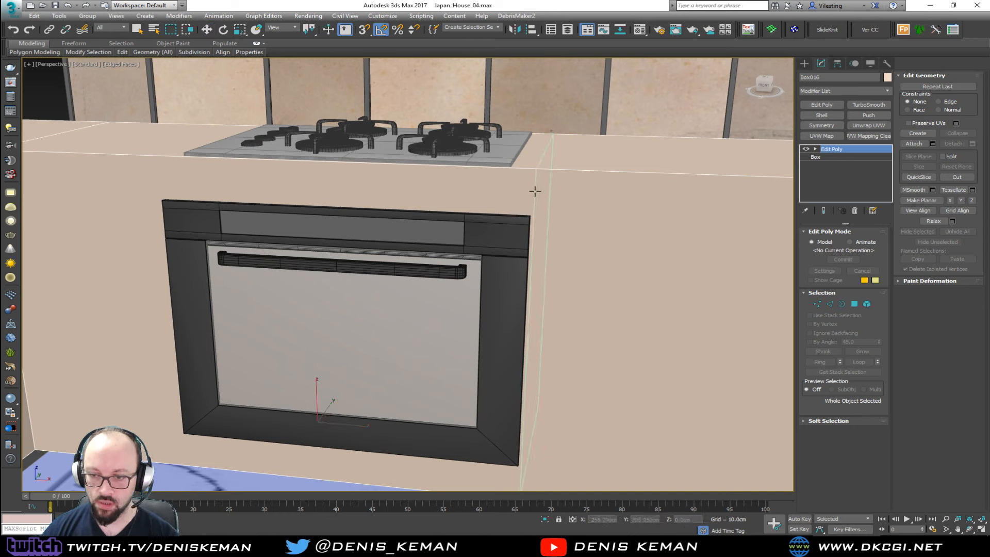
left_click(534, 191)
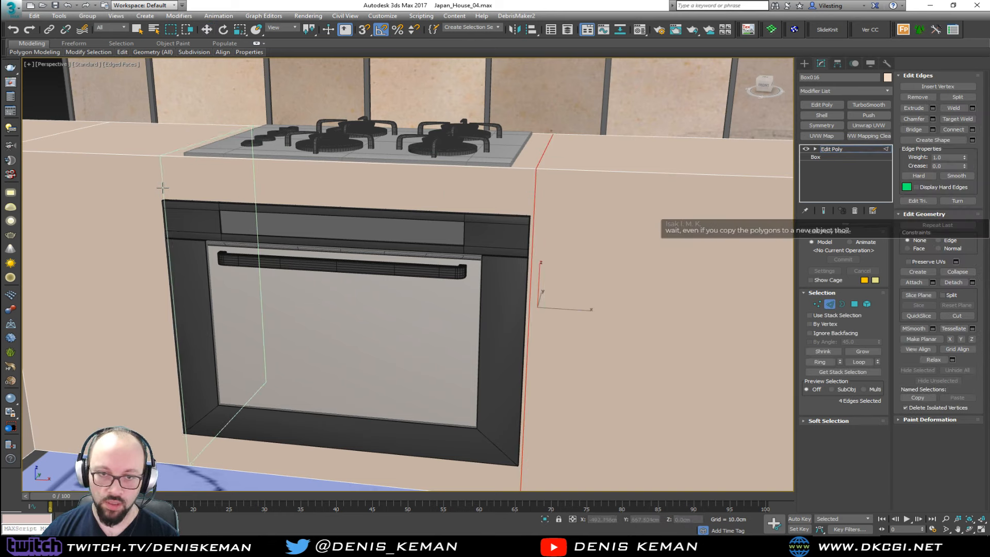
left_click(162, 189)
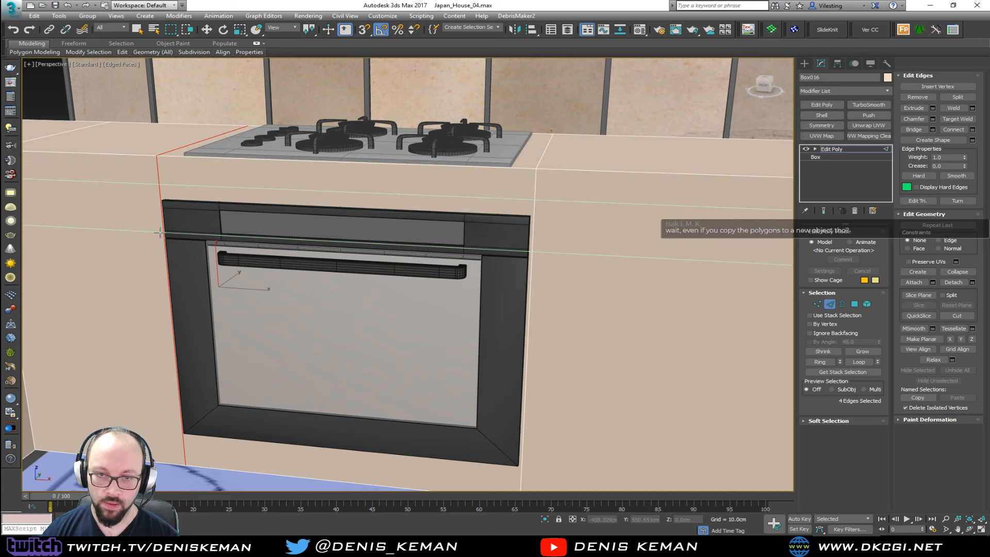
Add two horizontal Swift Loop edge loops to the counter, level with the oven's upper and lower edges.
left_click(163, 198)
key("w")
middle_click_drag(295, 275, 312, 149)
scroll(222, 324, "up", 3)
key("alt+1")
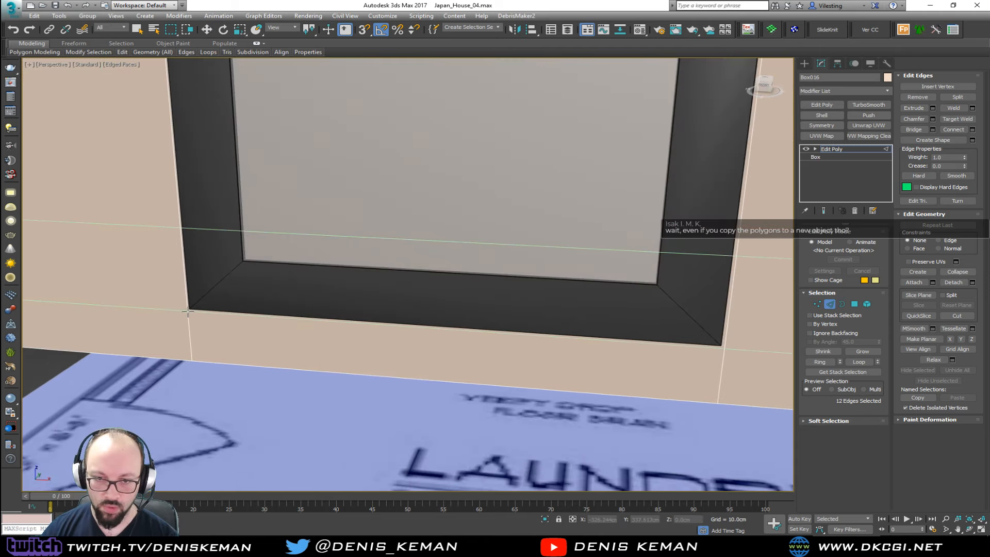
middle_click_drag(216, 317, 101, 230, "alt")
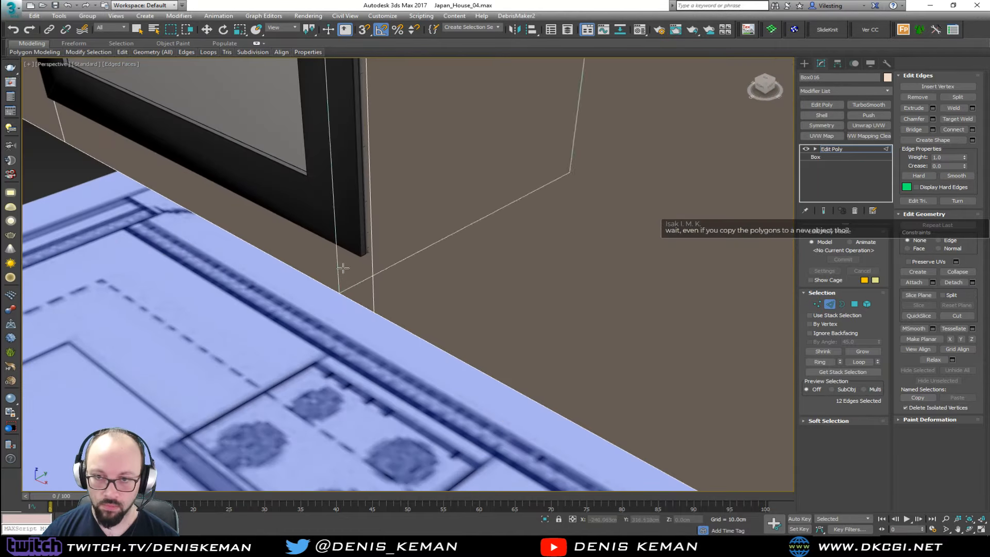
left_click(366, 248)
right_click(369, 239)
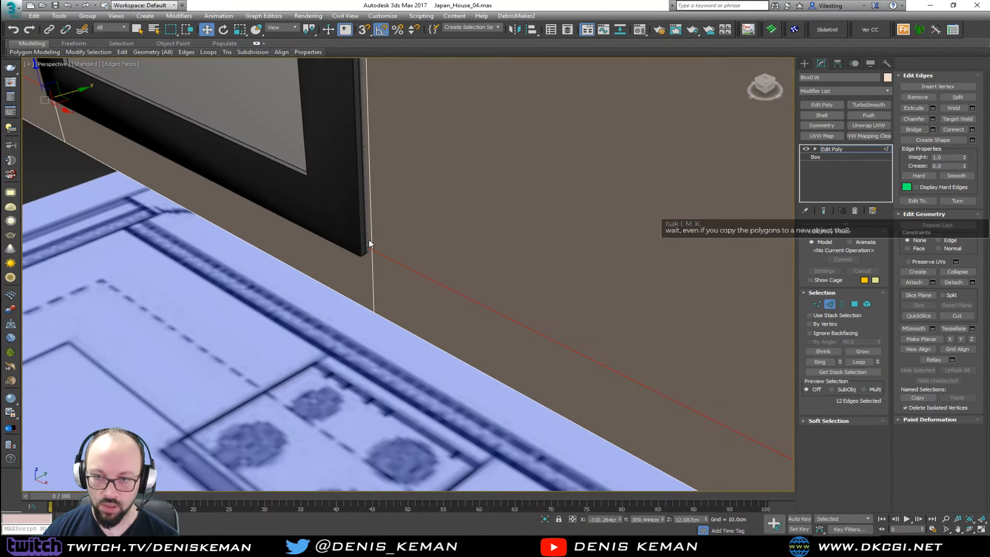
Cut an opening through the counter for the oven by bridging the matching front and back polygons between the new loops.
key("4")
left_click(360, 202)
scroll(374, 203, "down", 3)
middle_click_drag(374, 203, 219, 265)
key("F3")
left_click(291, 270, "ctrl")
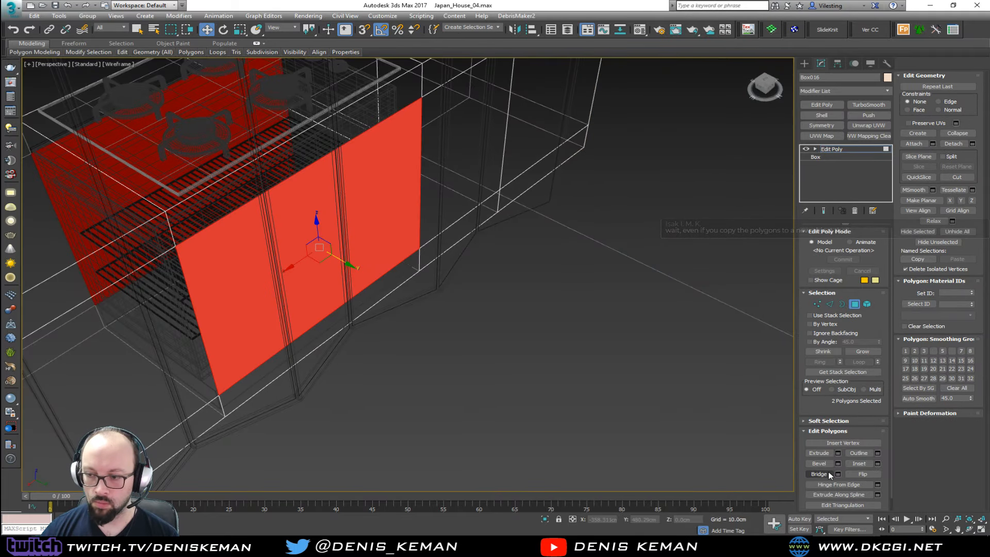
left_click(829, 472)
key("F3")
mouse_move(376, 252)
middle_mouse_down("alt")
mouse_move(434, 252)
mouse_move(504, 234)
mouse_move(505, 221)
middle_mouse_up("alt")
left_click(854, 303)
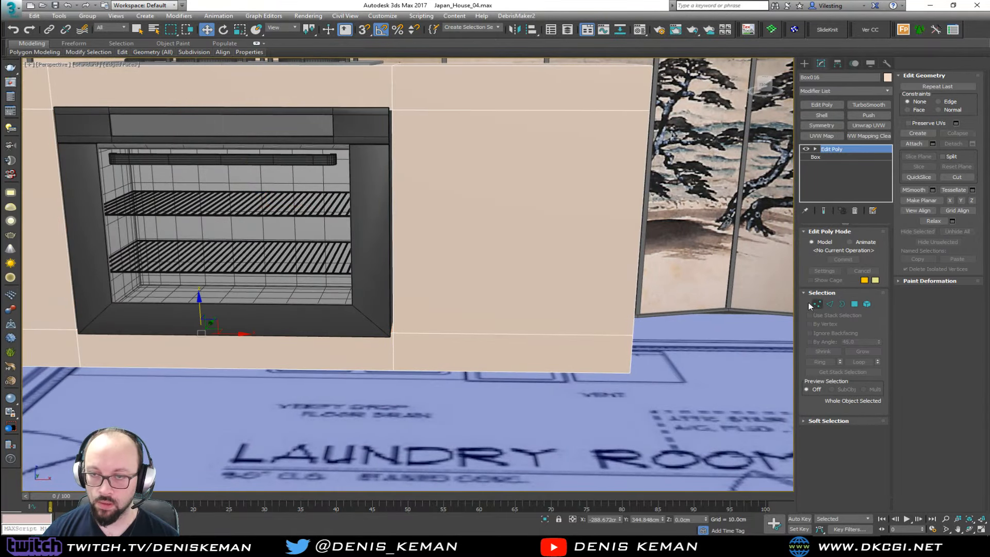
Shift the vertex columns on both sides of the oven opening slightly inward along X to fit the oven frame.
middle_click_drag(389, 203, 433, 294)
key("1")
key("F3")
middle_click_drag(474, 188, 481, 121)
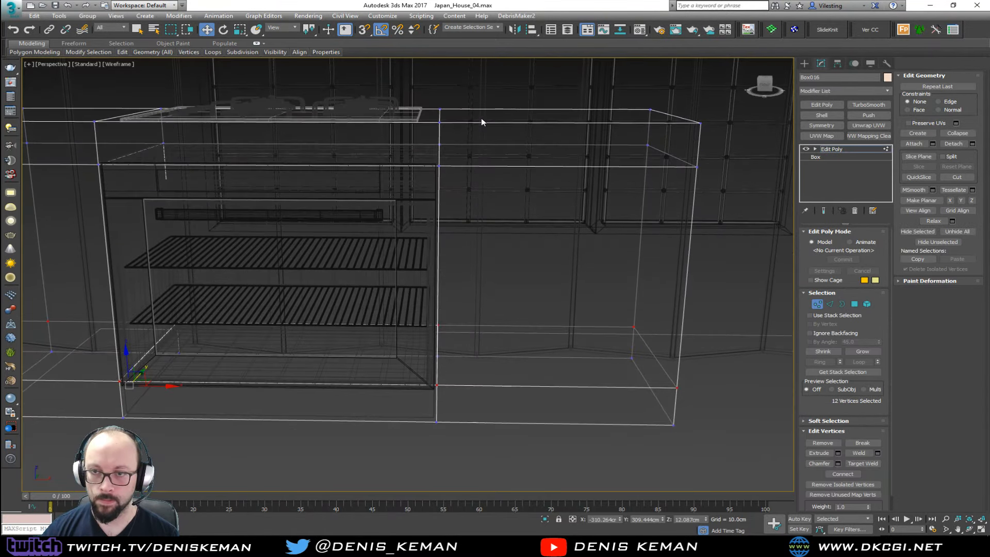
left_click_drag(446, 363, 400, 460)
key("F3")
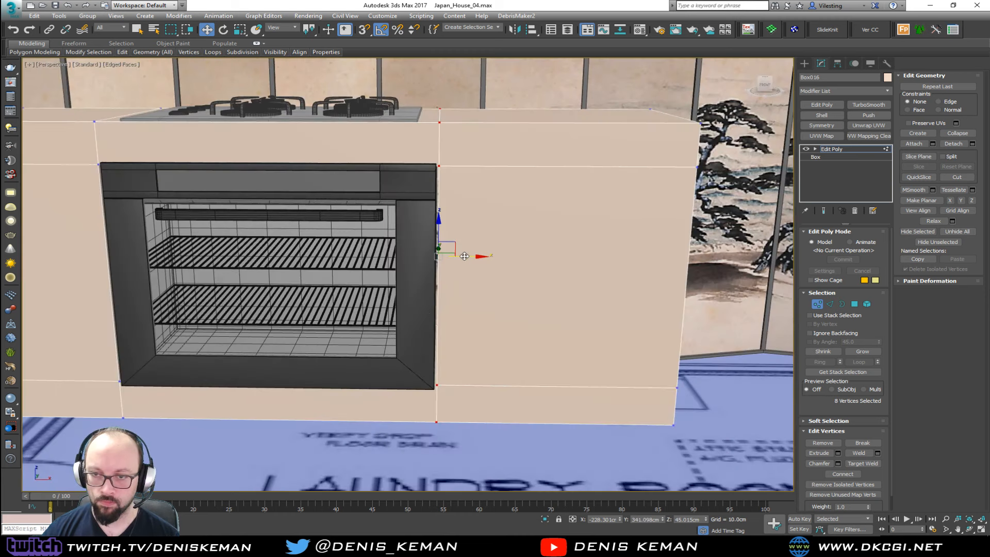
left_click_drag(464, 256, 457, 256)
middle_click_drag(205, 215, 486, 232)
left_click_drag(487, 89, 346, 489)
left_click_drag(407, 269, 413, 269)
middle_click_drag(416, 274, 385, 283, "alt")
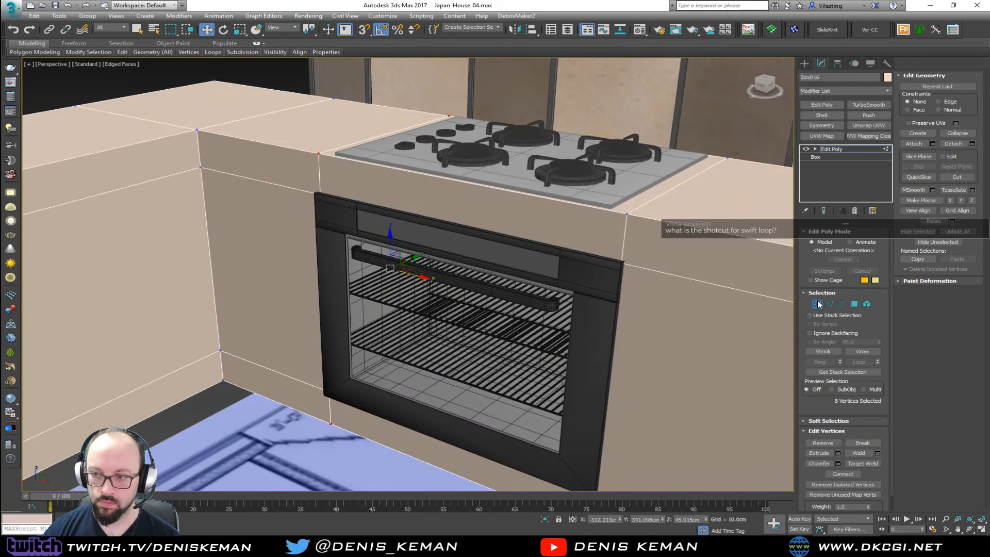
Leave vertex editing, deselect the counter and turn off the edged-faces display.
middle_click_drag(501, 353, 371, 304)
key("1")
left_click(373, 413)
key("F3")
key("F3")
key("F4")
scroll(355, 323, "down", 3)
scroll(403, 304, "down", 5)
scroll(371, 304, "up", 3)
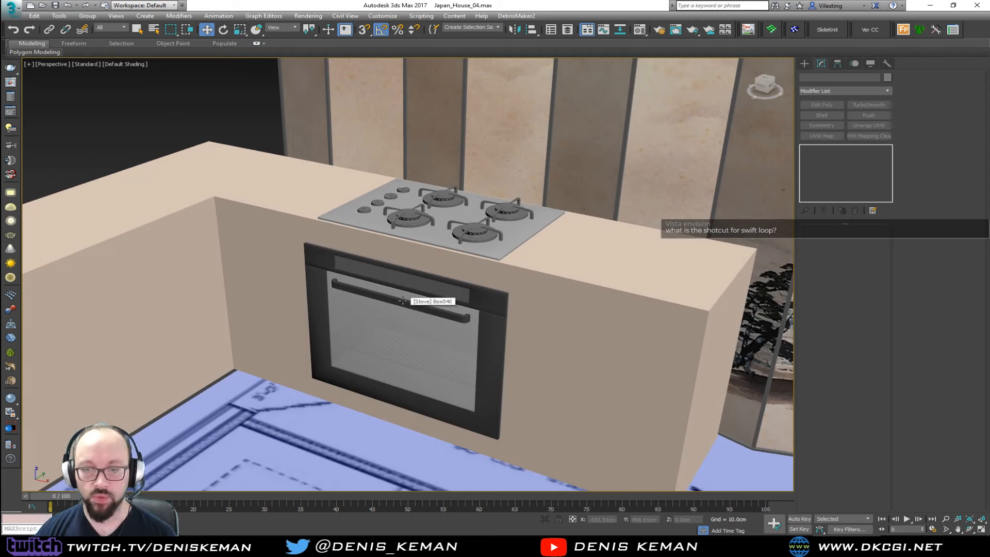
Expand the modeling ribbon with the counter selected to show the Swift Loop tool, and deselect the counter.
left_click(545, 288)
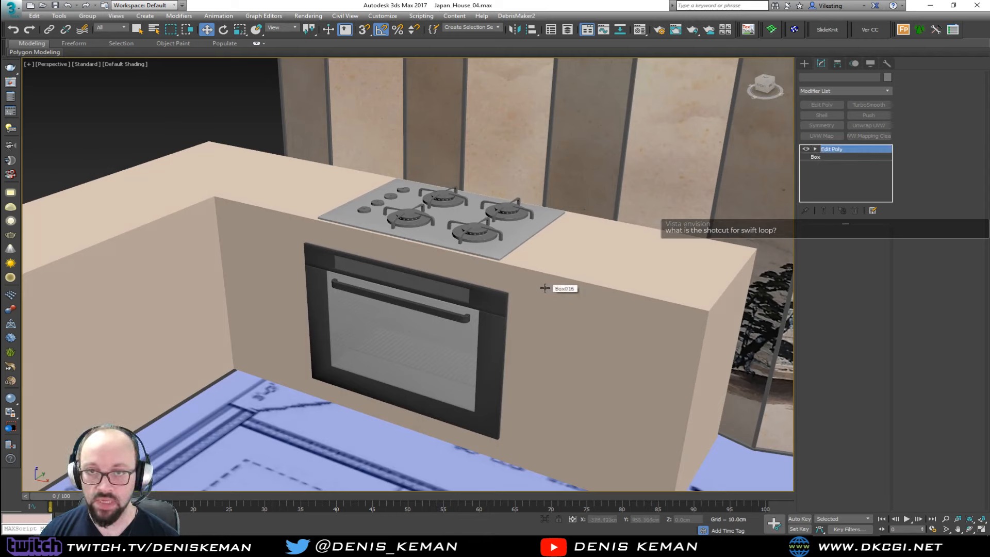
left_click(256, 44)
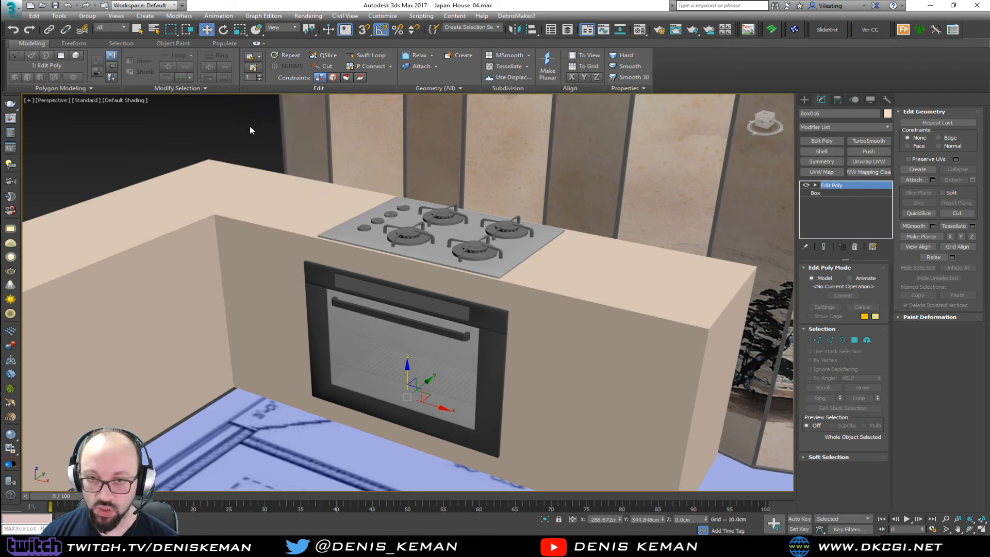
left_click(237, 145)
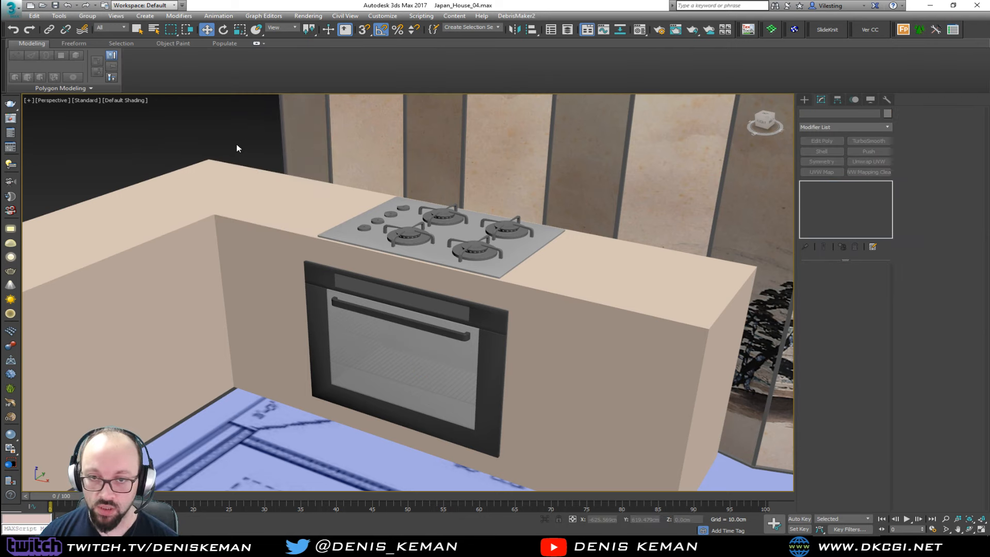
Check the NumPad 0 hotkey assignment in the keyboard customization and find the Swift Loop action in the command list.
left_click(383, 16)
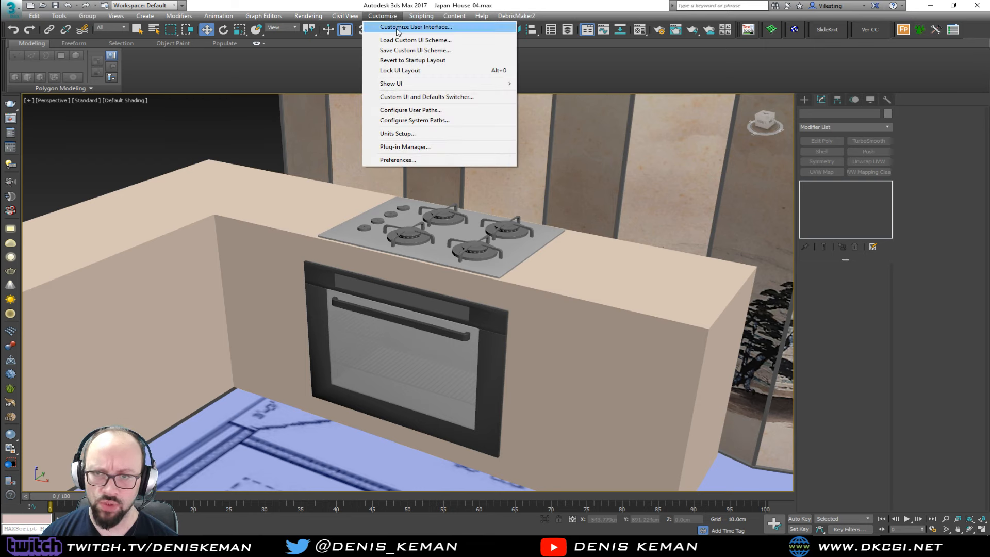
left_click(397, 28)
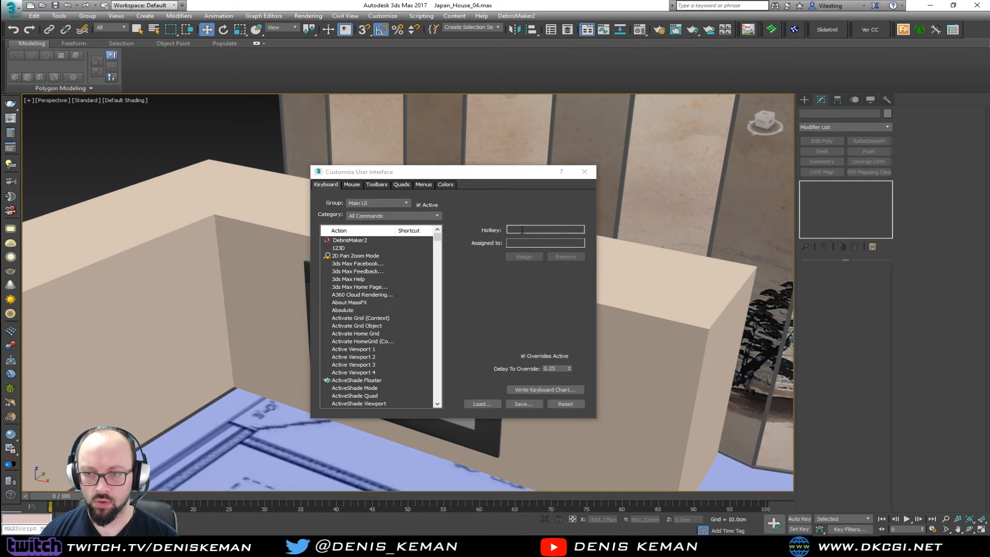
key("KP_0")
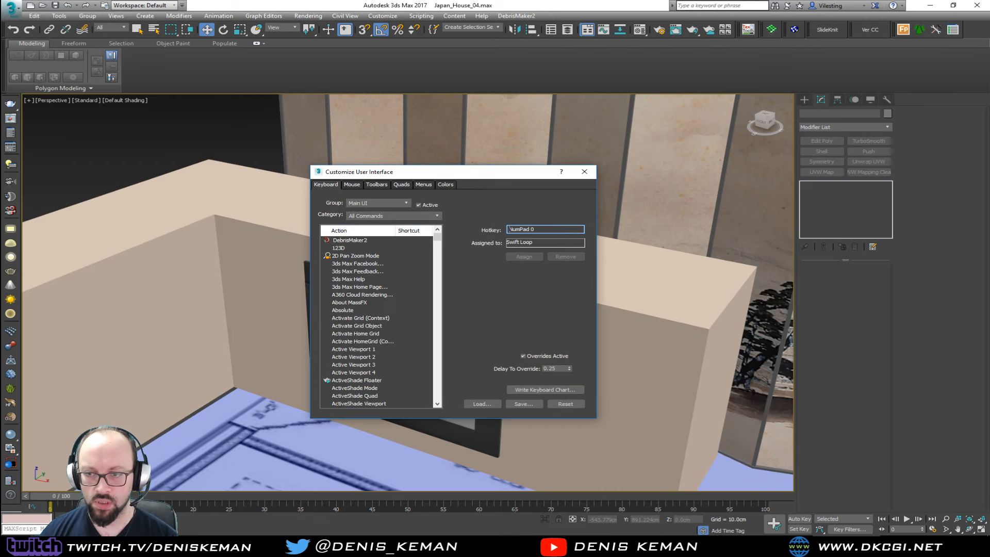
left_click(375, 287)
type("swi")
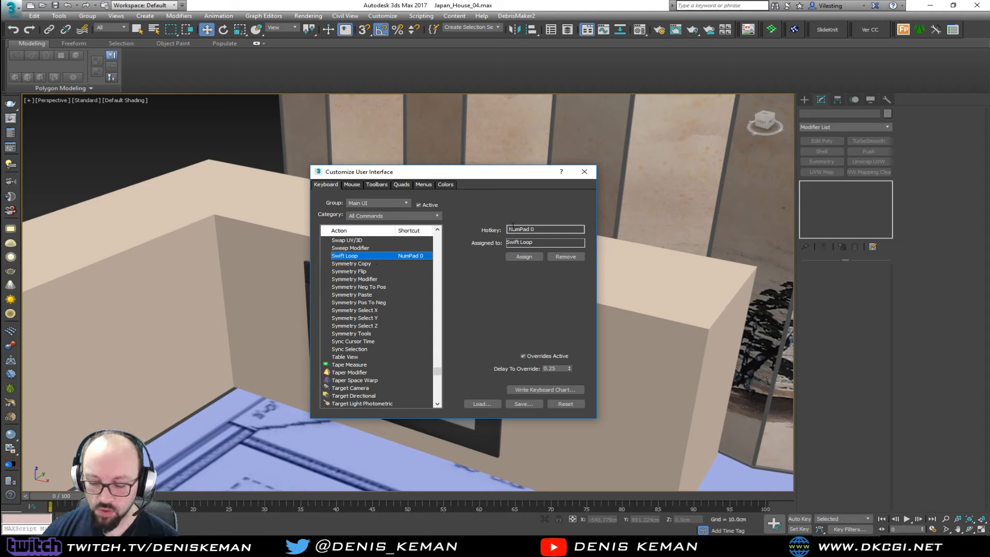
left_click(583, 171)
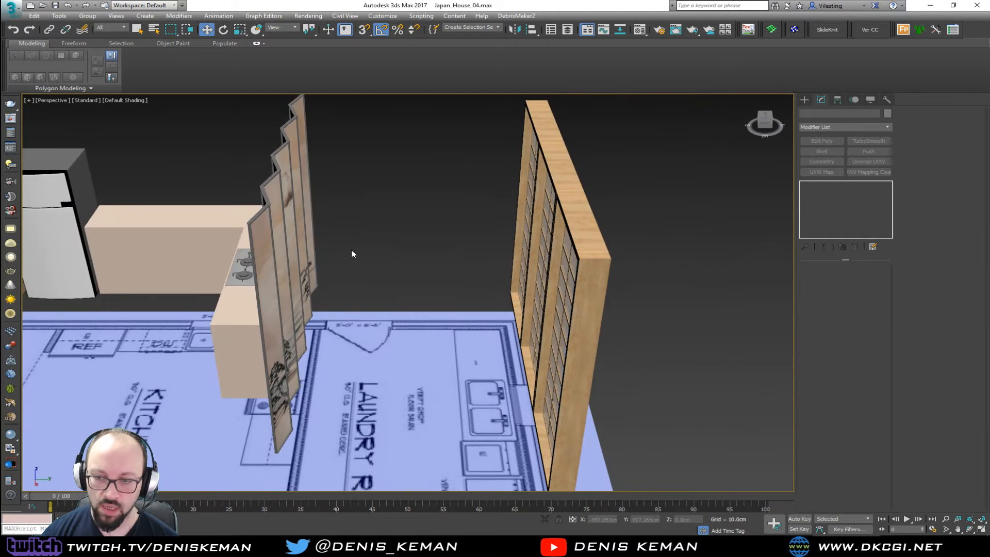
Place the four-object sink and tap from the bathroom vanity at the kitchen counter, offset about -1106 cm in X and 65 cm in Y.
middle_click_drag(351, 253, 476, 280, "alt")
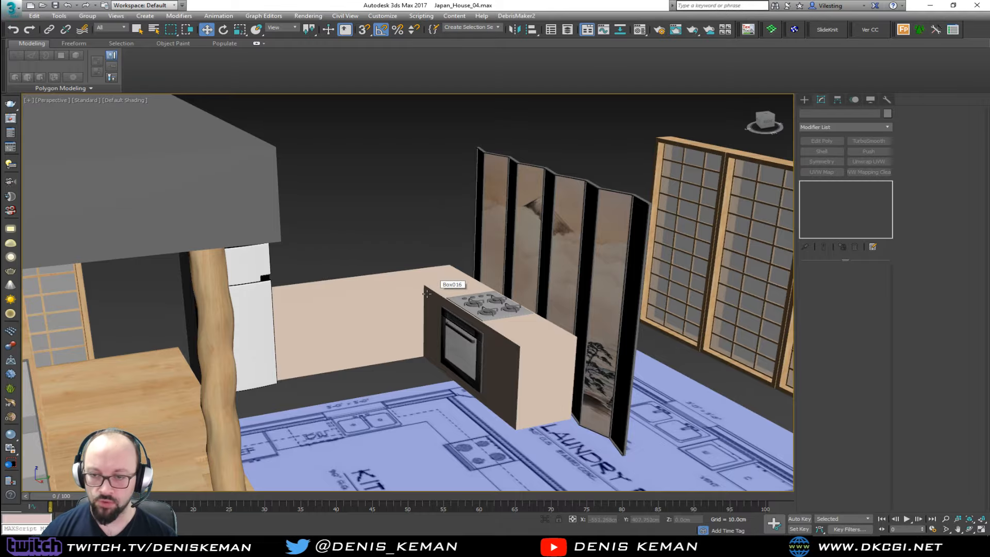
scroll(427, 294, "up", 3)
scroll(423, 277, "up", 1)
middle_click_drag(423, 277, 301, 355)
middle_click_drag(304, 273, 468, 102, "alt")
scroll(392, 227, "down", 5)
scroll(469, 108, "down", 3)
middle_click_drag(469, 222, 438, 221, "alt")
left_click_drag(365, 272, 335, 294)
middle_click_drag(400, 225, 355, 309)
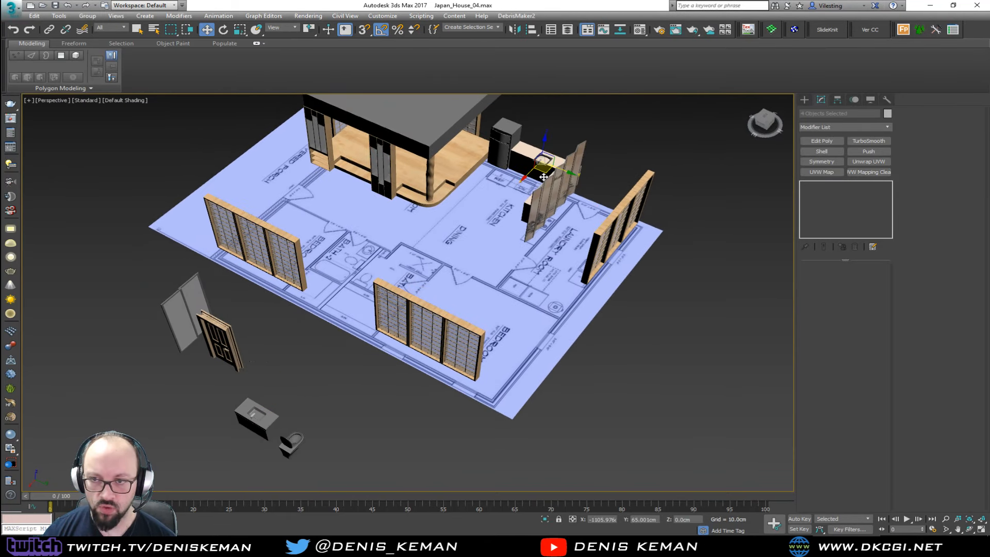
Rotate the sink and tap 180° about Z so the basin faces the opposite way.
key("z")
scroll(544, 183, "up", 1)
middle_click_drag(542, 180, 556, 169, "alt")
key("e")
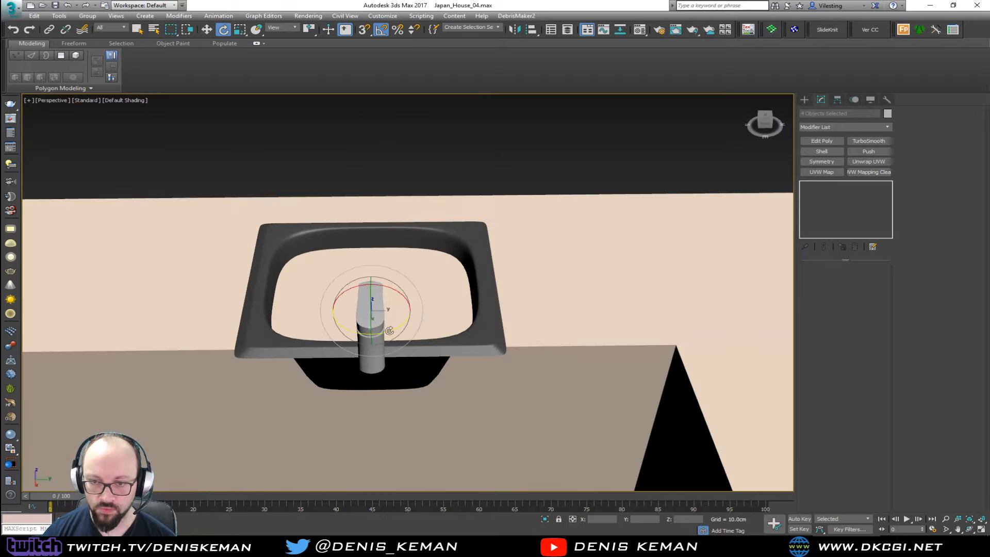
left_click_drag(383, 332, 475, 320)
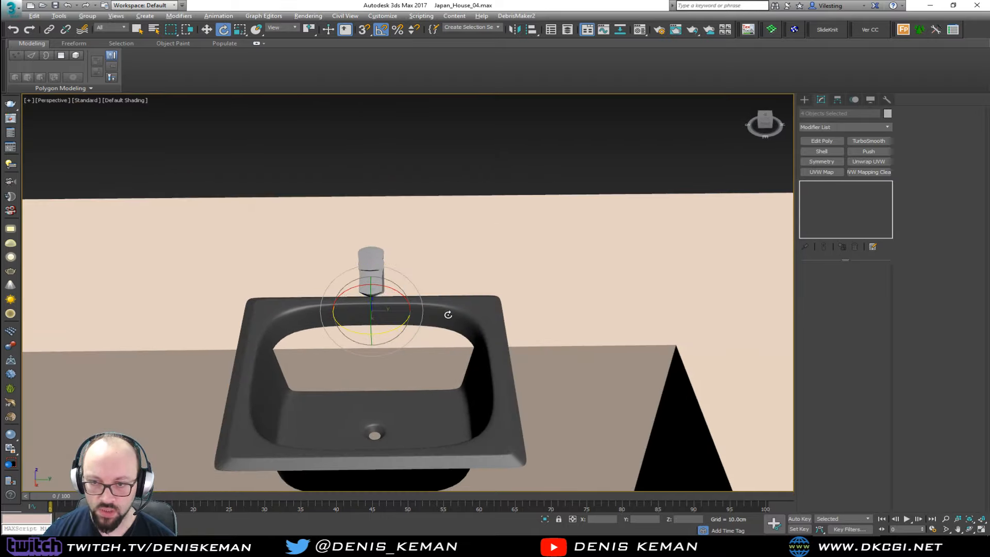
middle_click_drag(451, 316, 416, 323, "alt")
Move the sink and tap about -36.7 cm along X so the tap sits near the counter's back edge.
key("w")
left_click_drag(415, 324, 198, 308)
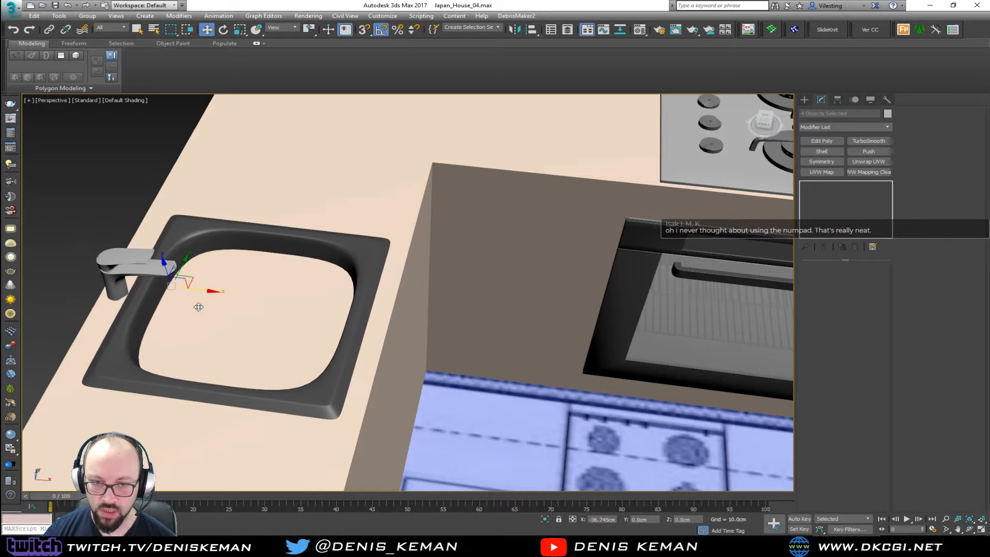
middle_click_drag(199, 308, 212, 257, "alt")
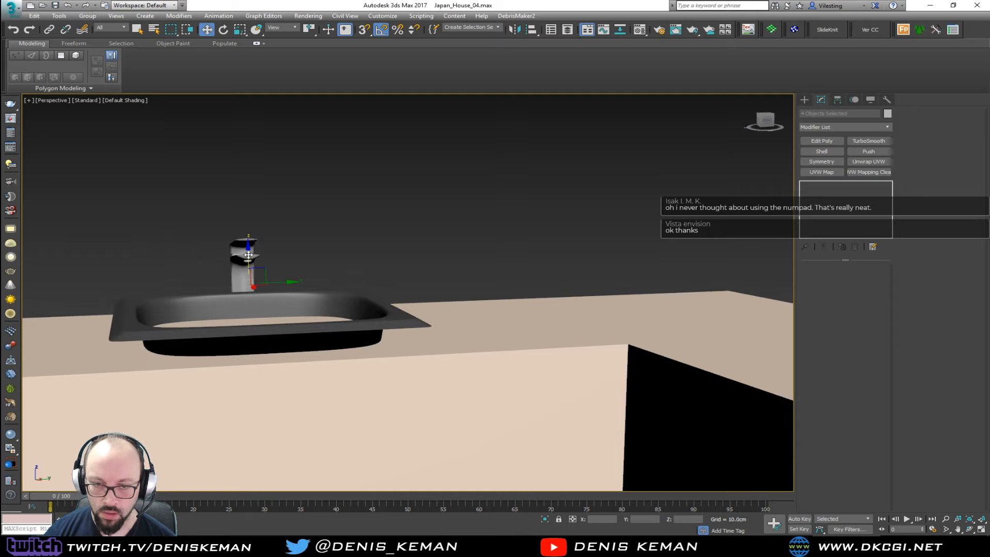
Lower the sink and tap along Z so the basin rim rests on the kitchen countertop.
left_click_drag(248, 254, 245, 271)
left_click(389, 233)
middle_click_drag(389, 233, 355, 329, "alt")
key("z")
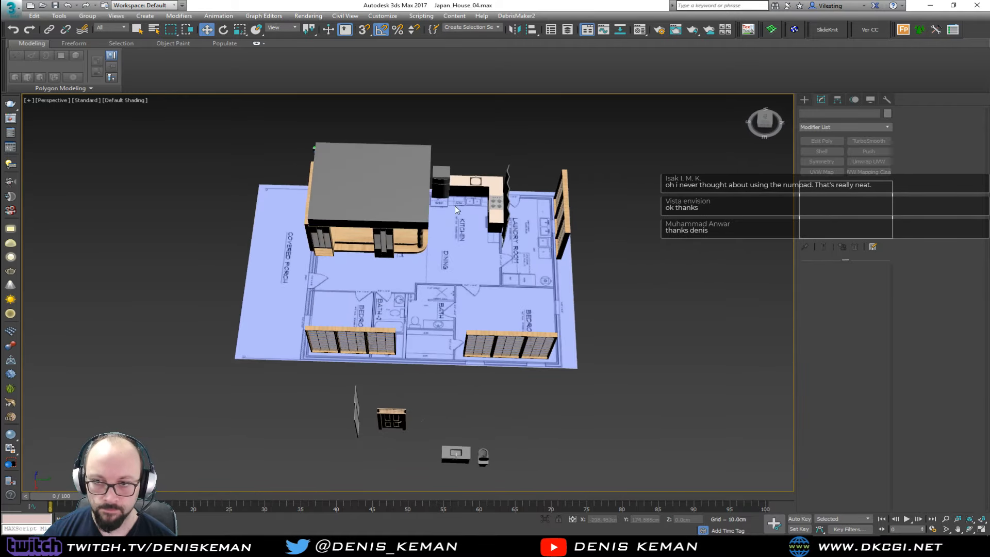
Select the L-shaped kitchen counter and turn on edged-faces shading.
left_click(466, 191)
key("z")
scroll(431, 175, "up", 4)
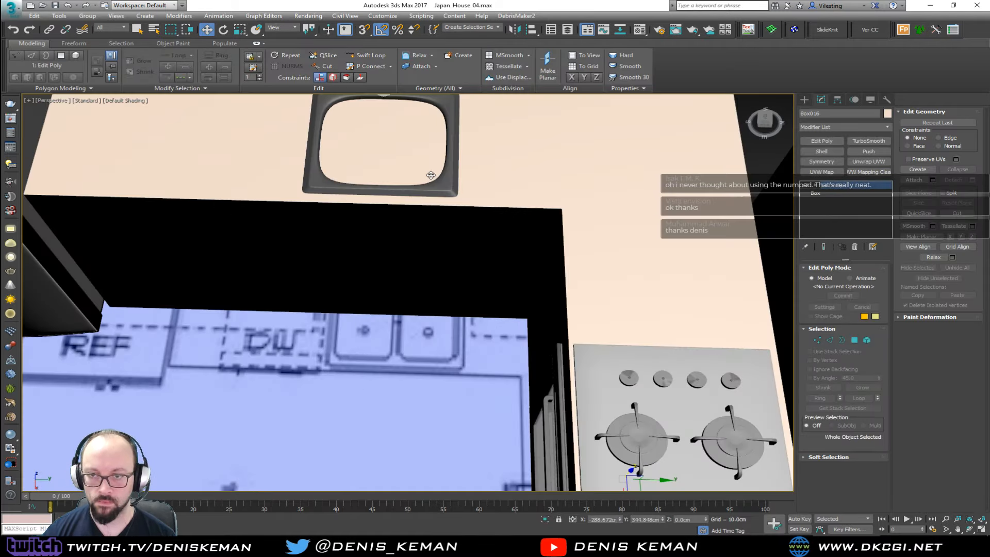
key("F4")
mouse_move(431, 175)
middle_mouse_down()
mouse_move(441, 293)
mouse_move(442, 268)
middle_mouse_up()
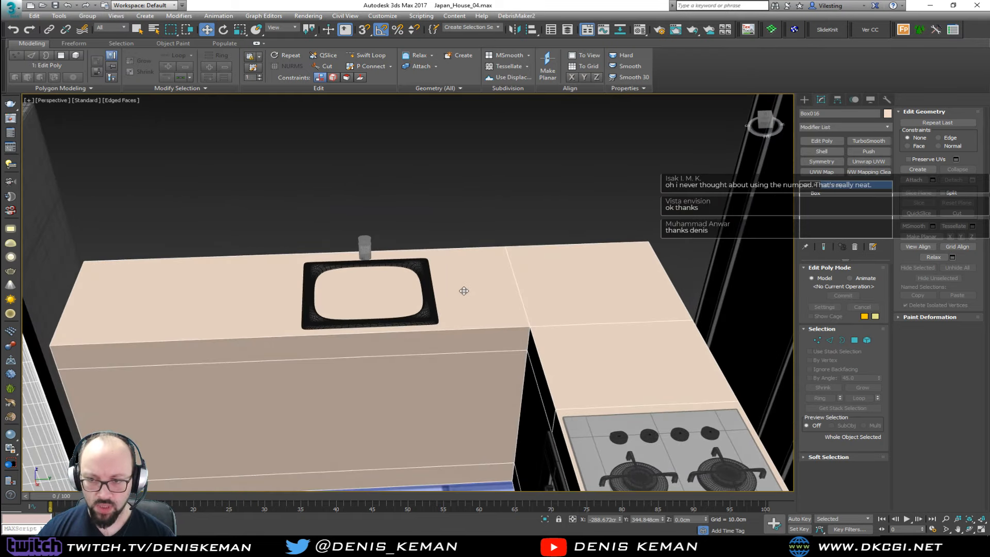
Connect the lengthwise edges of the counter's sink side with 2 segments, splitting it into three equal sections.
middle_click_drag(464, 290, 522, 225)
scroll(516, 221, "up", 2)
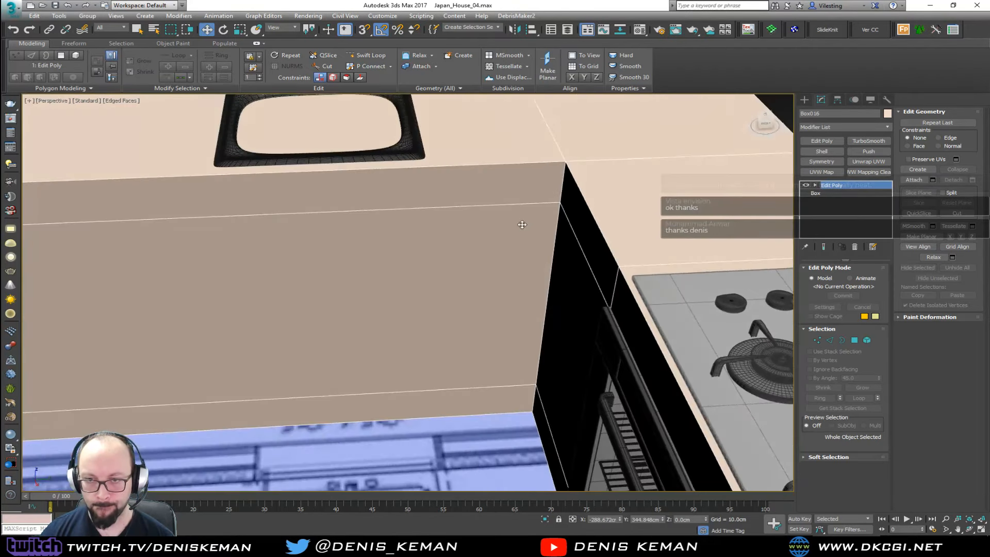
scroll(521, 224, "down", 6)
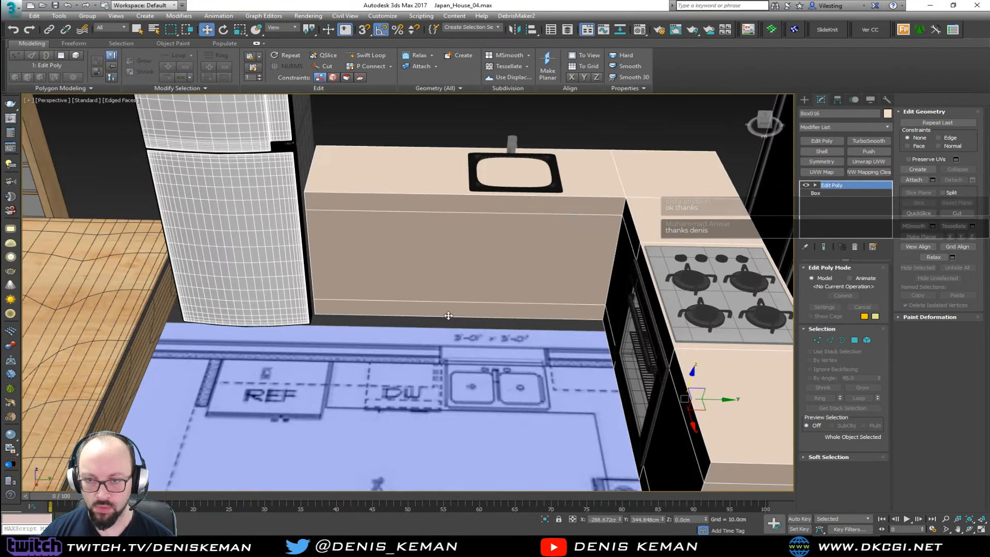
key("2")
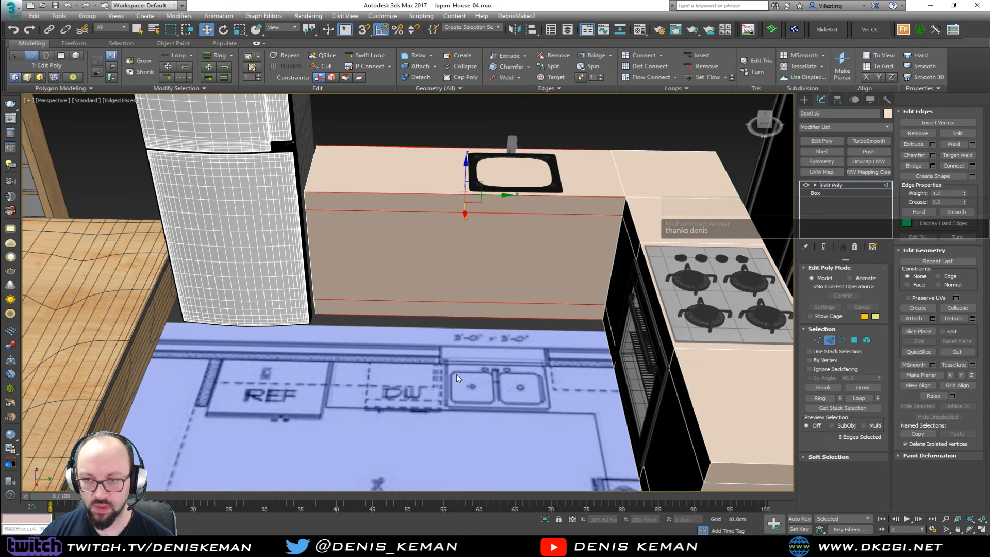
left_click(971, 166)
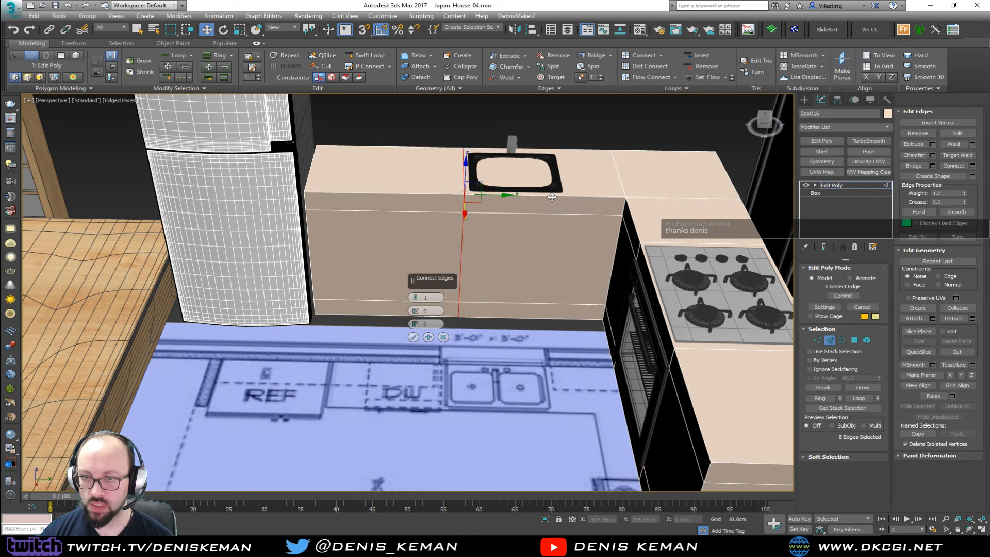
left_click_drag(418, 296, 418, 292)
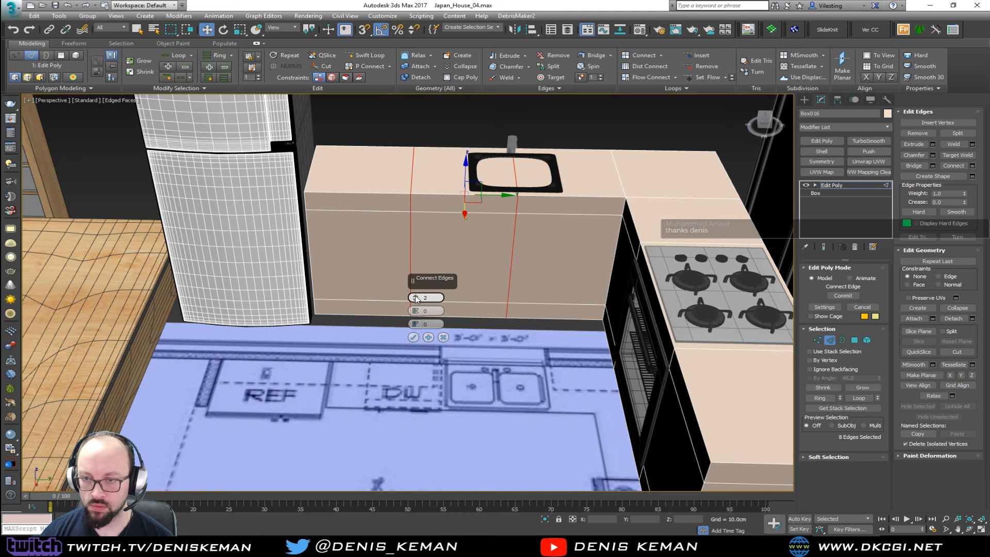
left_click(413, 337)
Select the four front polygons below the upper strip in the two outer sections of the counter's sink side.
middle_click_drag(463, 287, 464, 261, "alt")
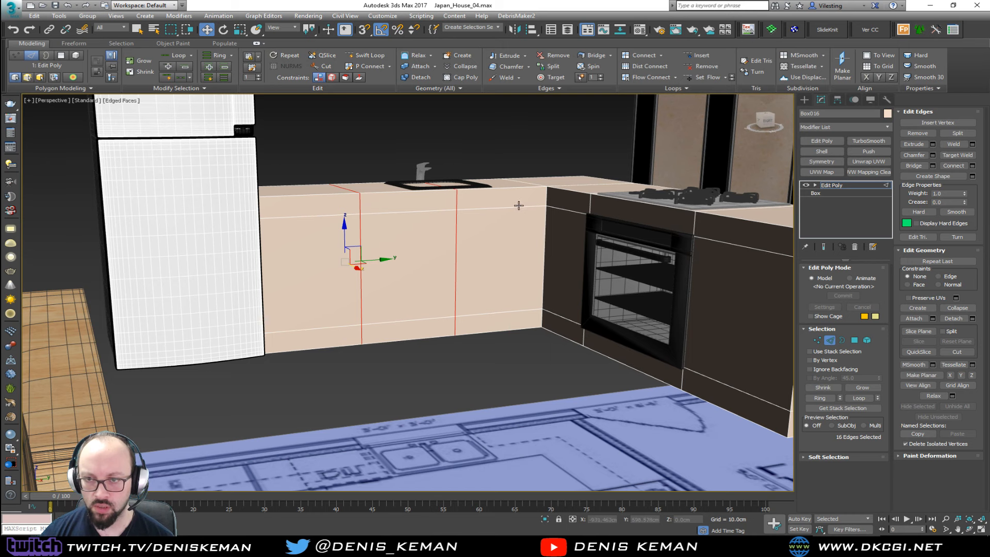
middle_click_drag(518, 205, 353, 205)
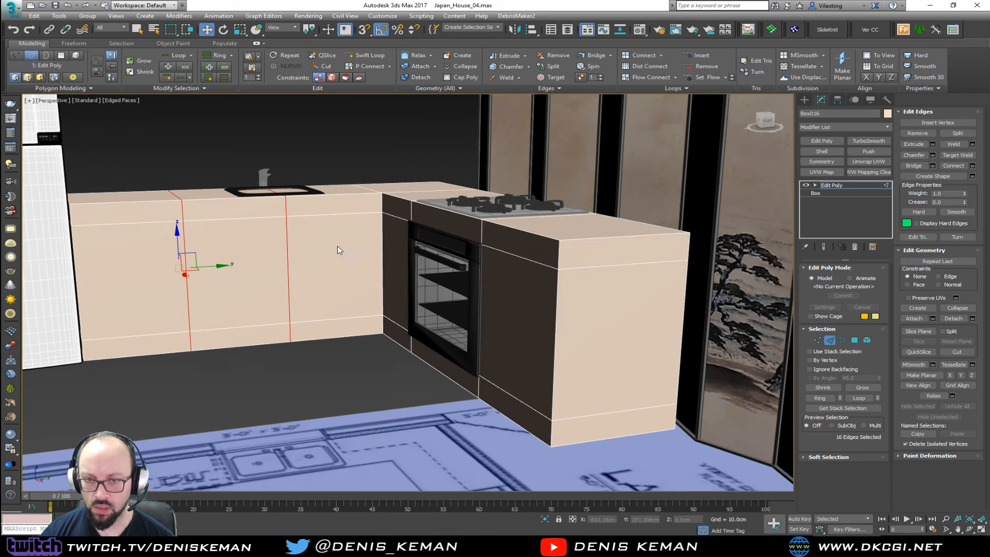
middle_click_drag(375, 228, 457, 318, "alt")
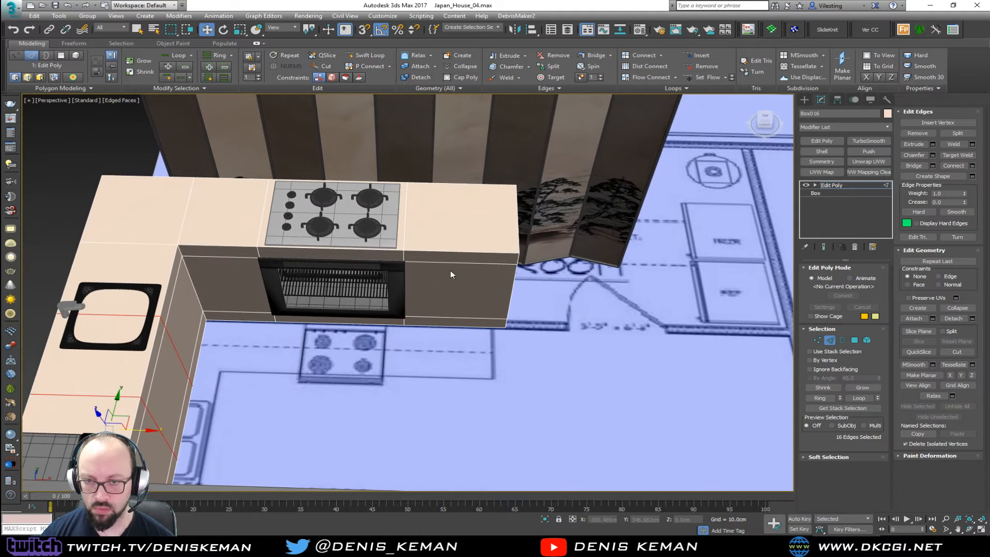
middle_click_drag(287, 284, 405, 225, "alt")
scroll(422, 274, "up", 4)
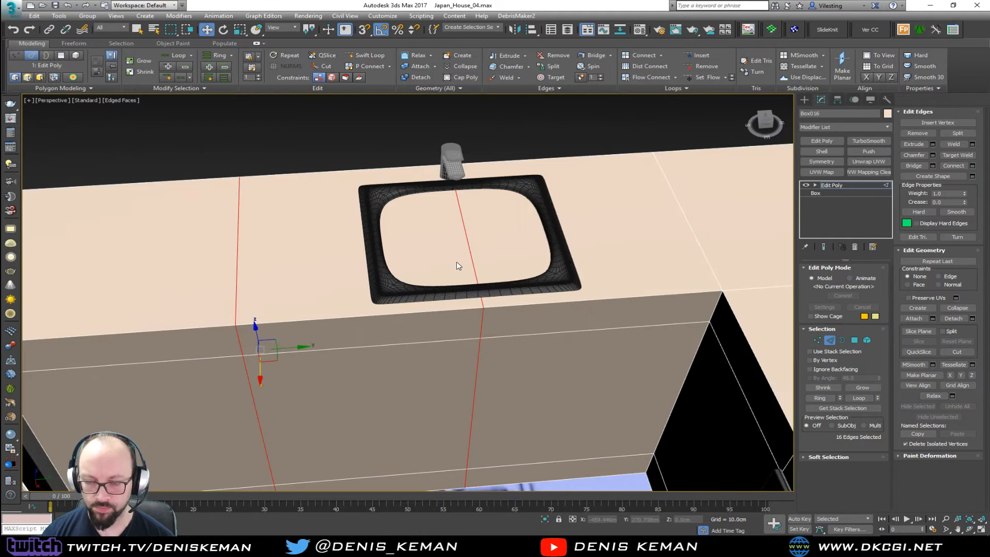
scroll(441, 266, "up", 2)
middle_click_drag(441, 267, 482, 208, "alt")
key("4")
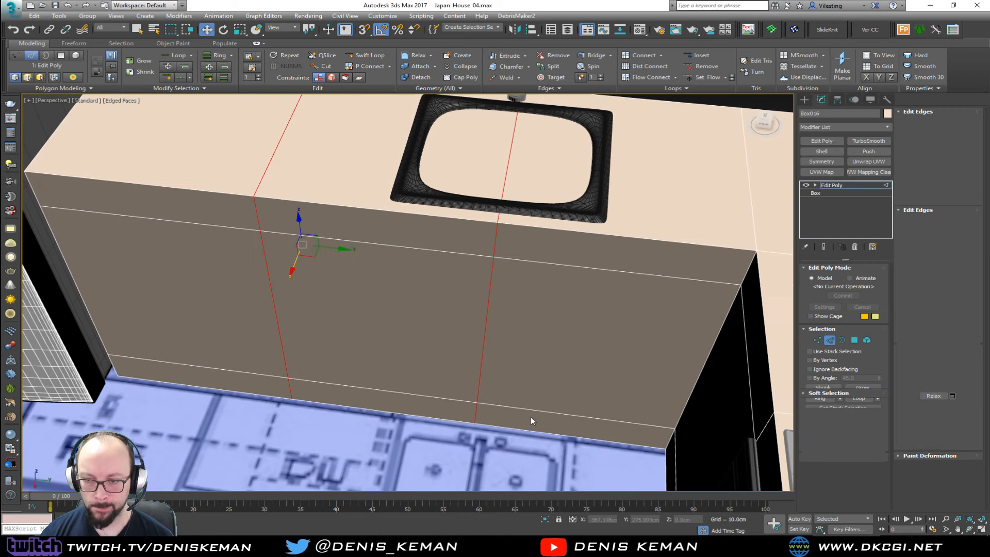
left_click(531, 416)
left_click(530, 386, "ctrl")
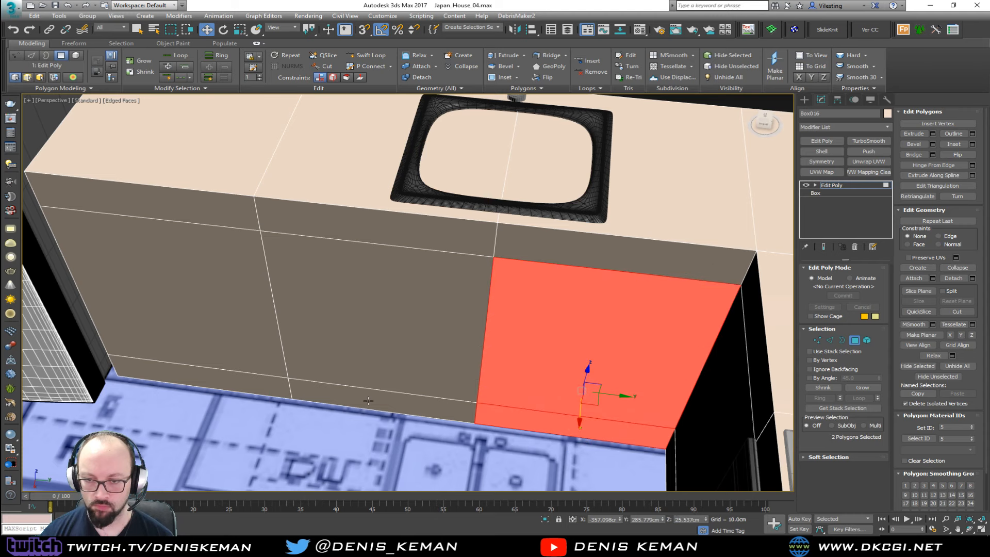
left_click(218, 377, "ctrl")
left_click(219, 364, "ctrl")
middle_click_drag(219, 364, 369, 351, "alt")
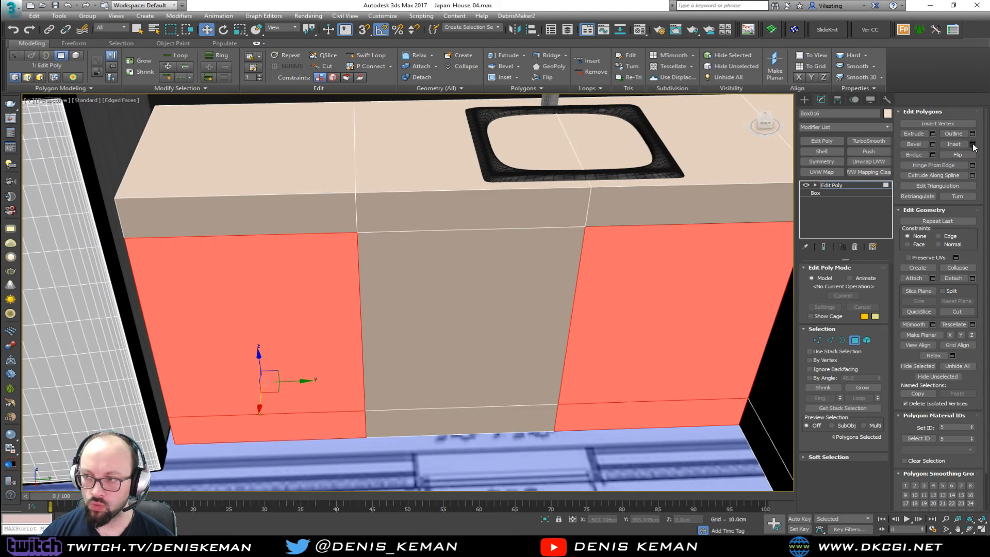
Add a second Edit Poly modifier to the counter in polygon mode and collapse the modeling ribbon.
left_click(851, 186)
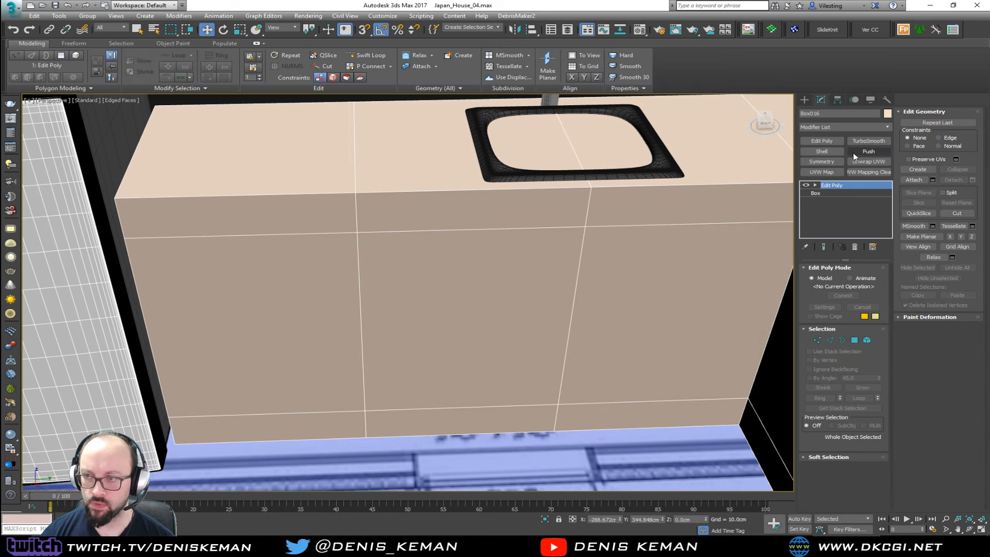
left_click(823, 141)
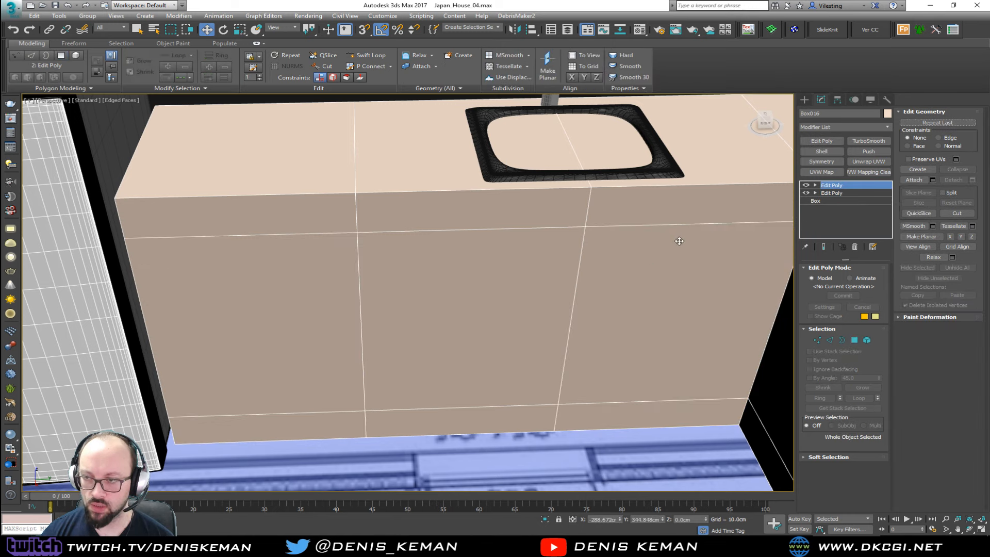
key("4")
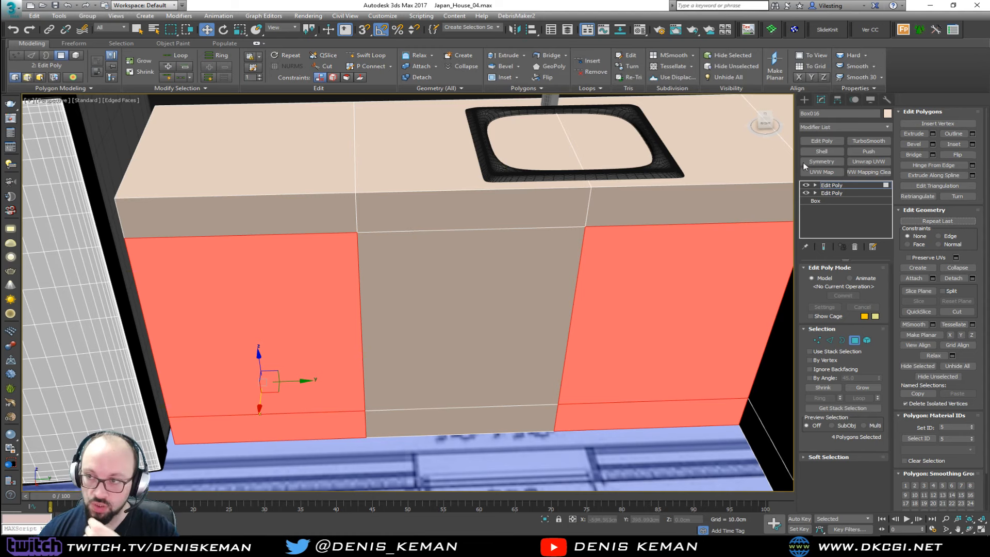
left_click(257, 44)
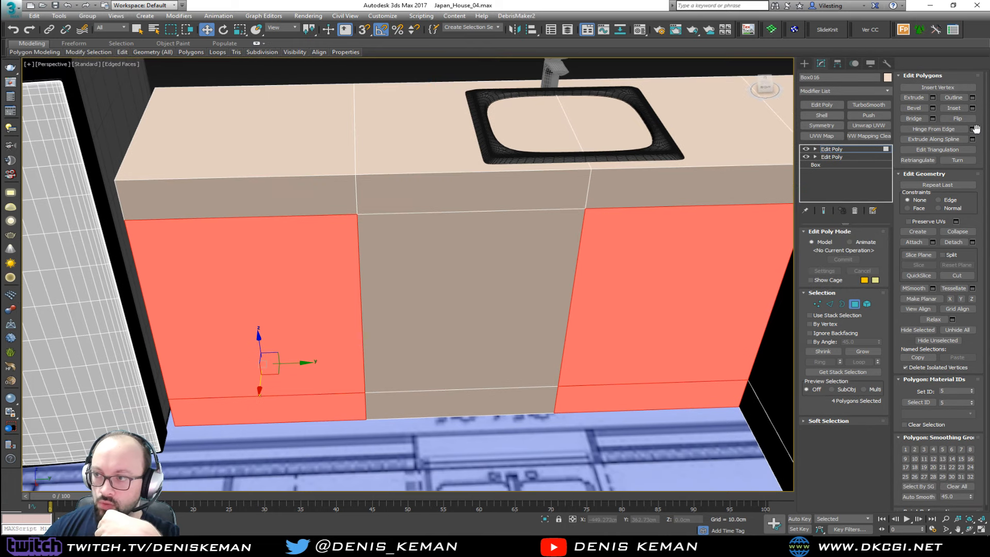
Inset the front polygons of the two outer sections by 1 cm as groups.
left_click(972, 108)
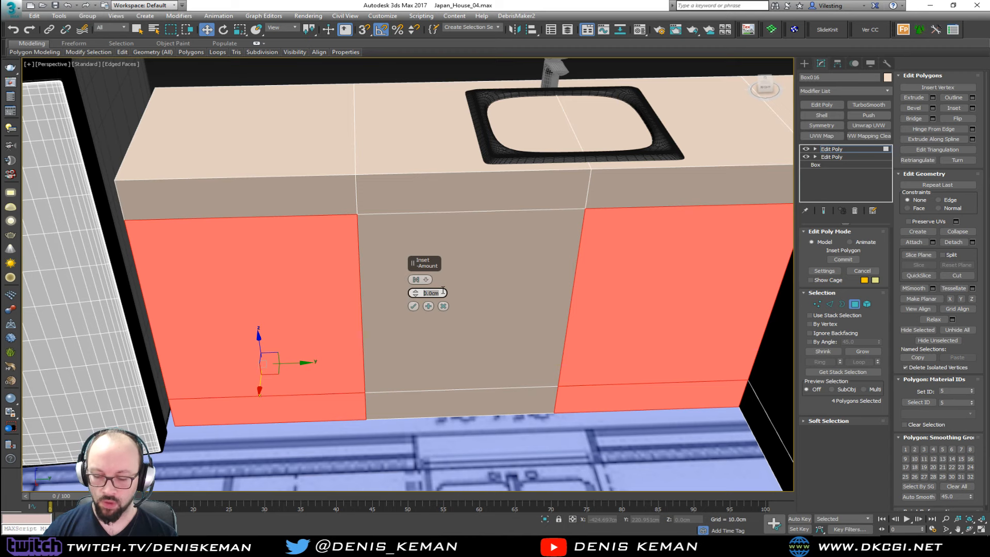
key("Escape")
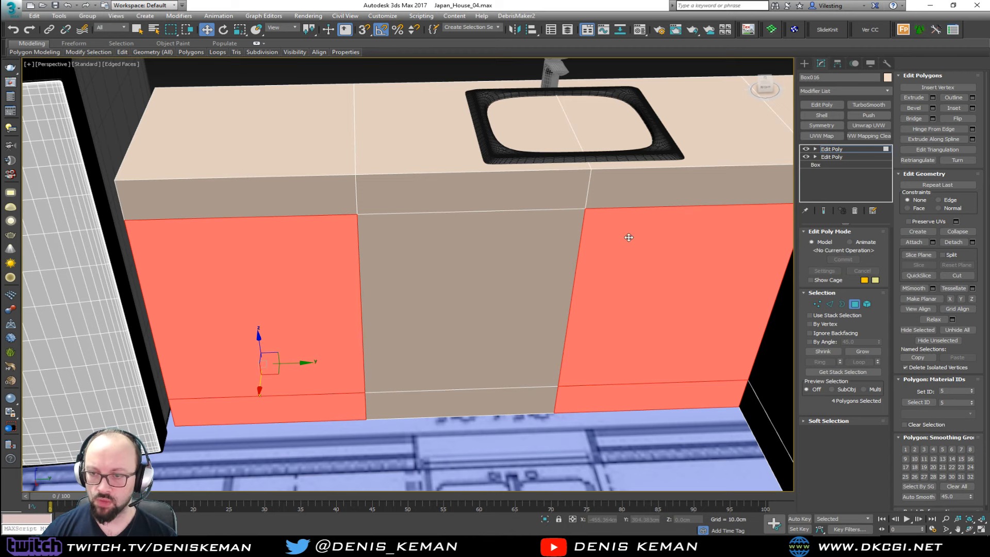
middle_click_drag(628, 237, 523, 214)
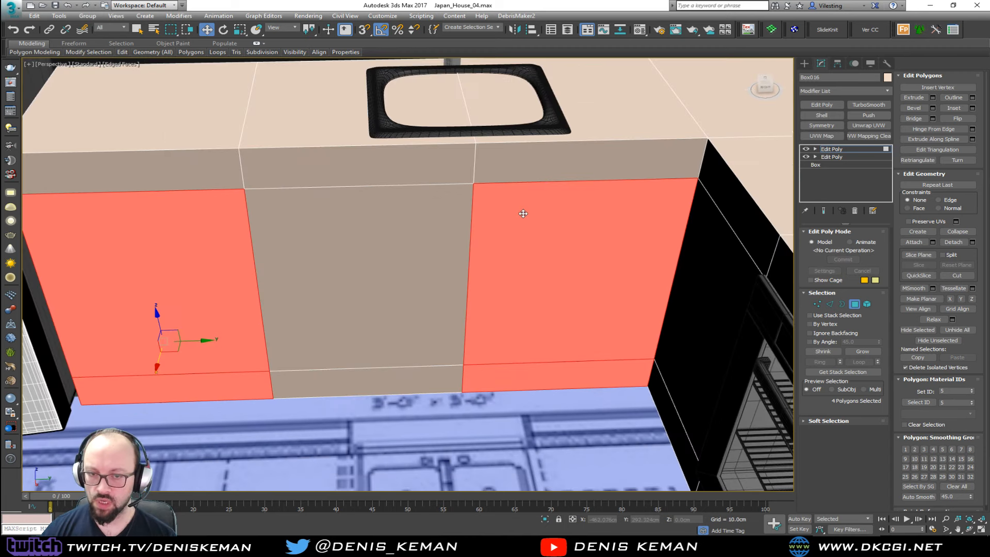
left_click(974, 108)
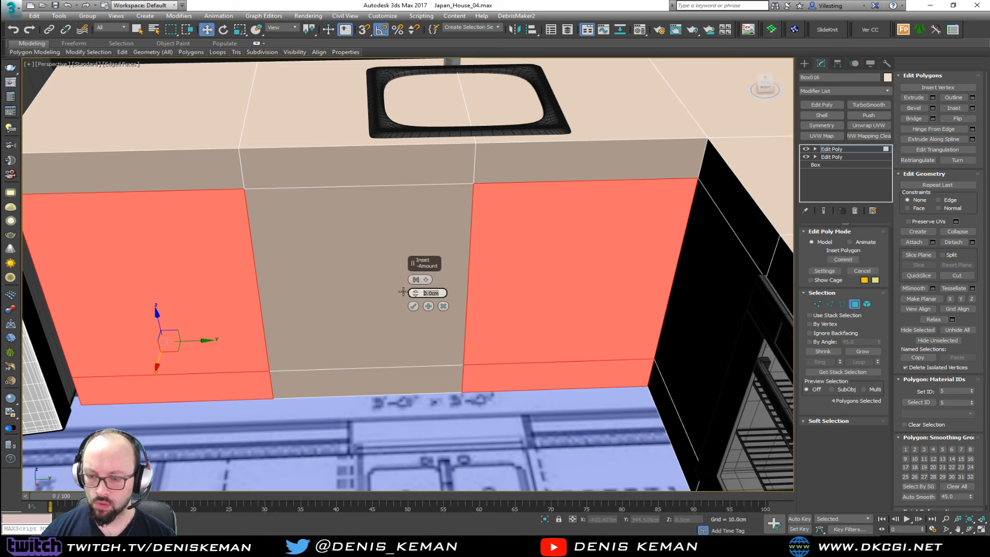
type("1")
key("Return")
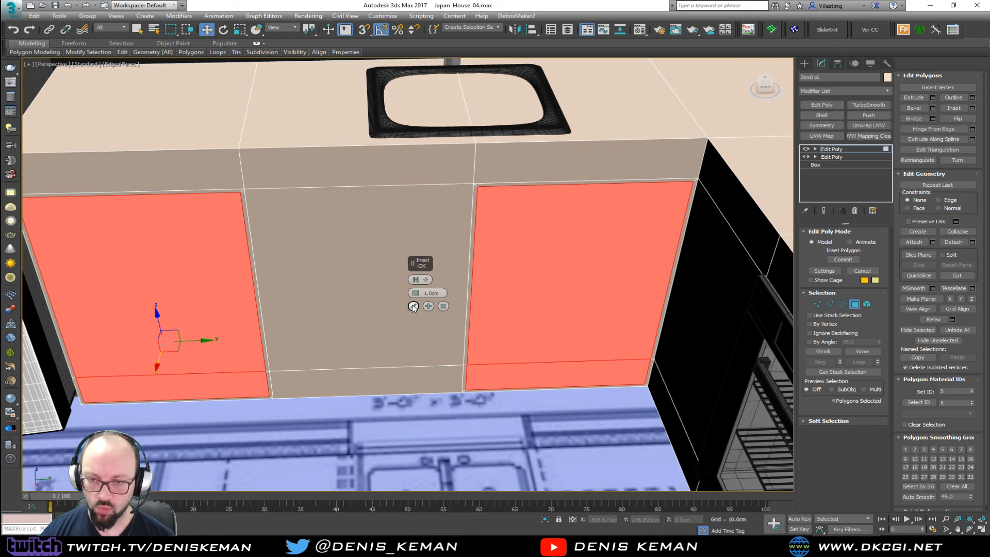
left_click(413, 306)
Inset the two front polygons of the middle section by 1 cm.
left_click(392, 377)
left_click(396, 348, "ctrl")
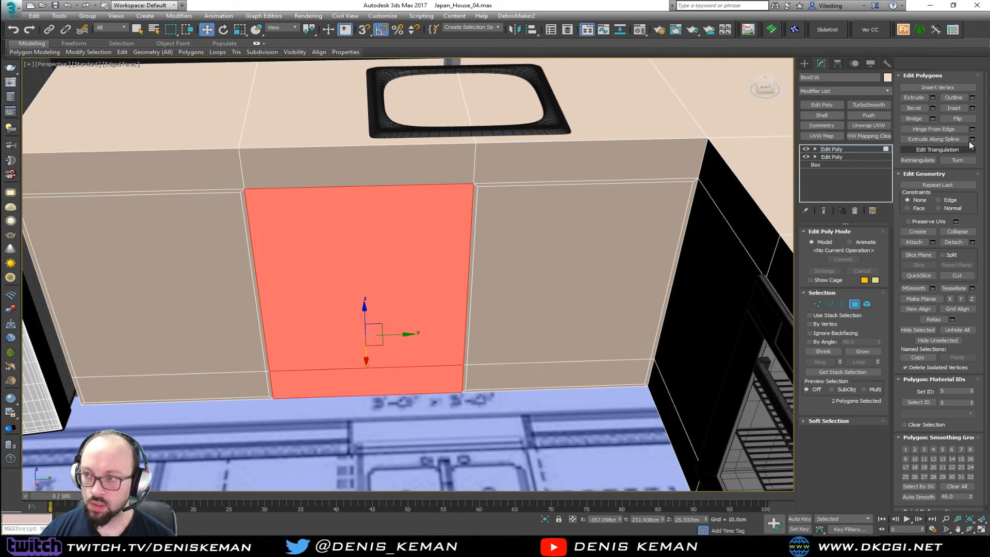
left_click(973, 107)
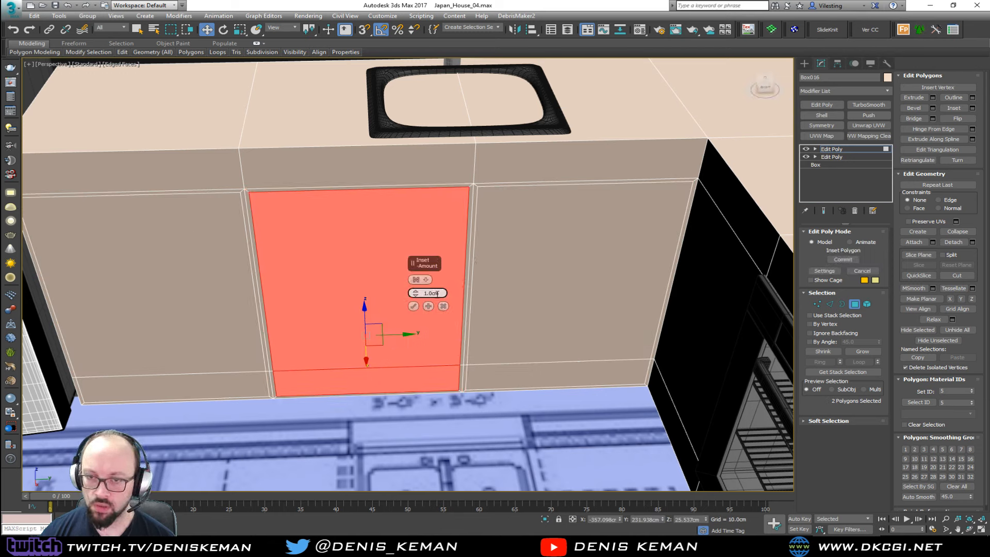
left_click(414, 306)
Add the outer sections' inset polygons to the selection and extrude all six inward to hollow out three cabinet compartments.
left_click(508, 373, "ctrl")
left_click(502, 352, "ctrl")
left_click(206, 346, "ctrl")
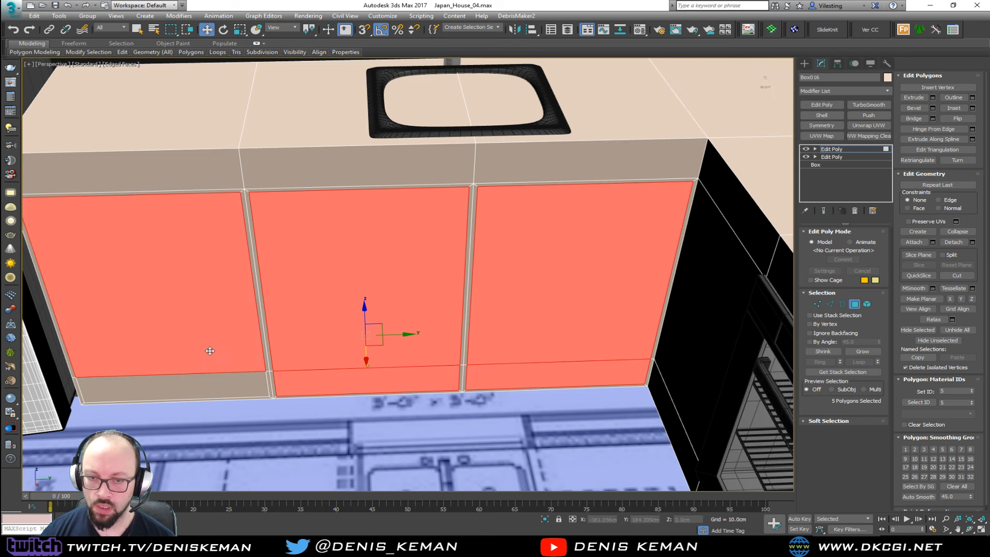
left_click(210, 378, "ctrl")
middle_click_drag(210, 376, 391, 307, "alt")
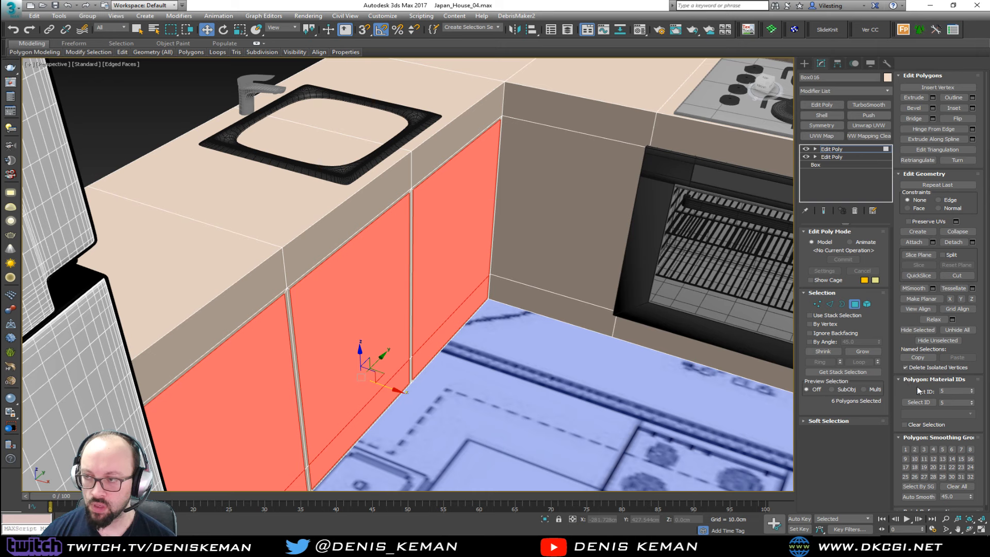
left_click(924, 98)
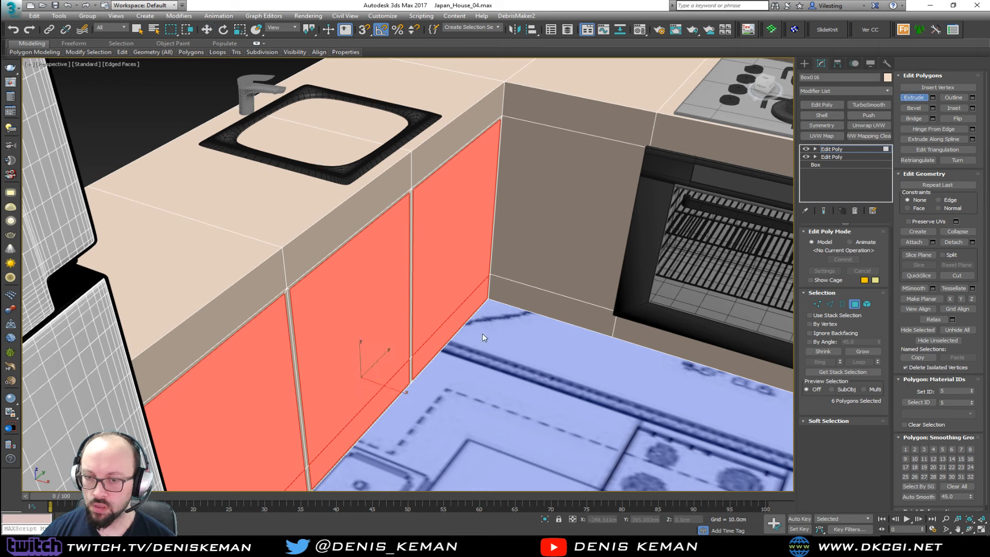
left_click_drag(397, 354, 418, 532)
Detach the six compartment back polygons as a clone and select the new object.
middle_click_drag(389, 427, 407, 335, "alt")
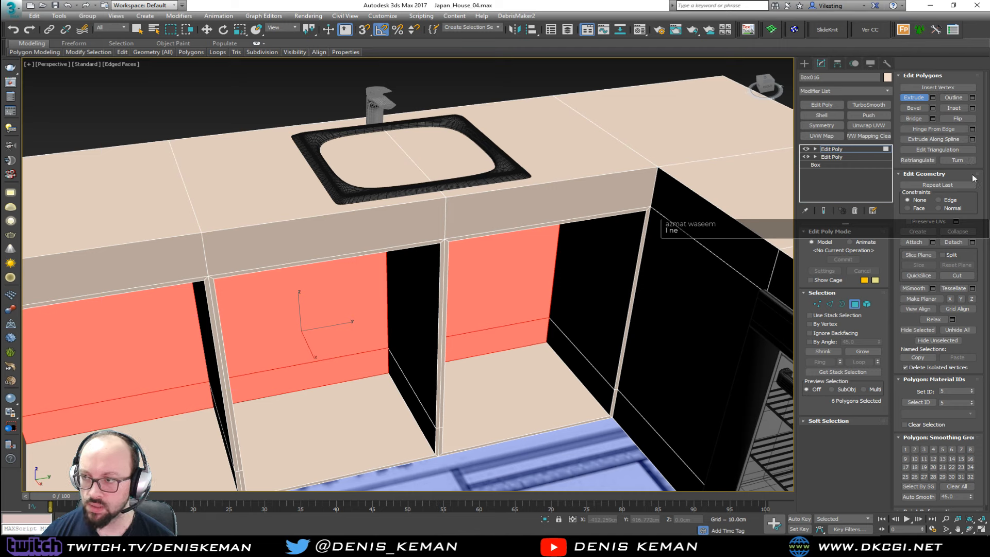
left_click(953, 241)
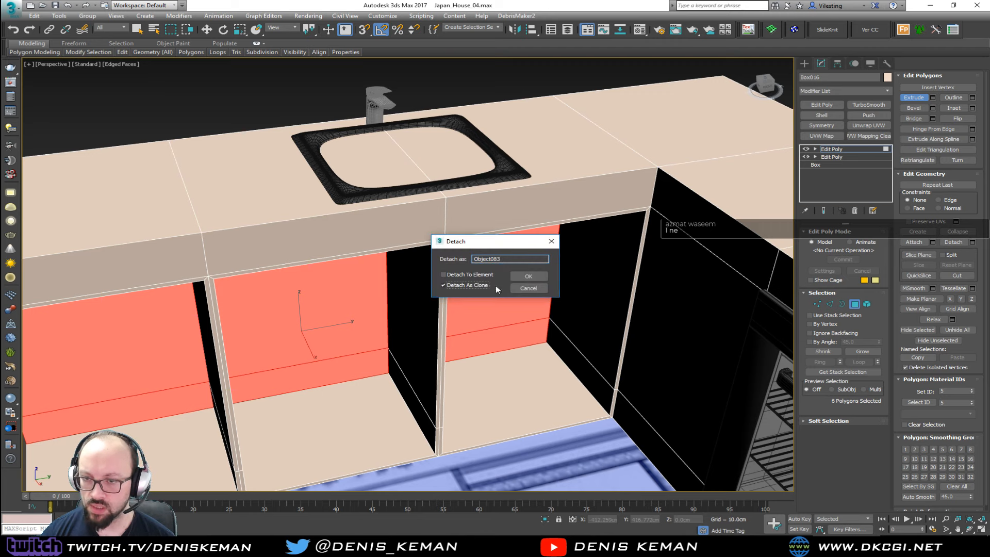
left_click(527, 277)
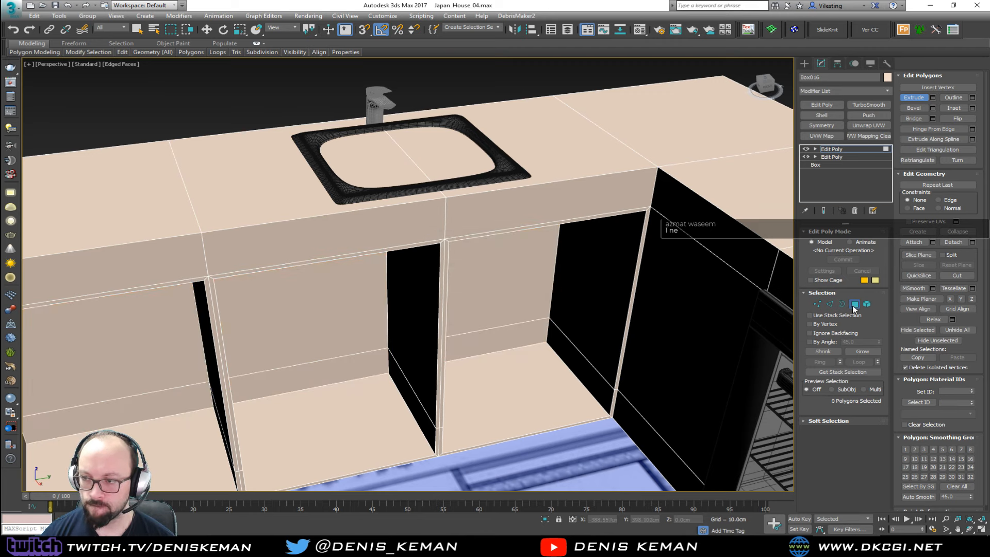
left_click(853, 304)
key("w")
left_click(479, 287)
Center the pivot of the detached door panels to the object.
scroll(447, 284, "down", 3)
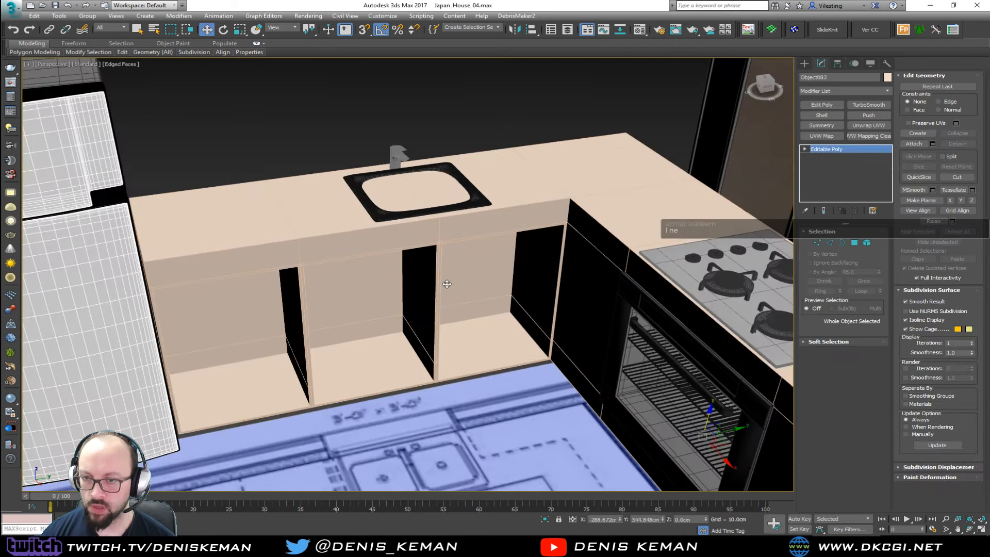
left_click(837, 63)
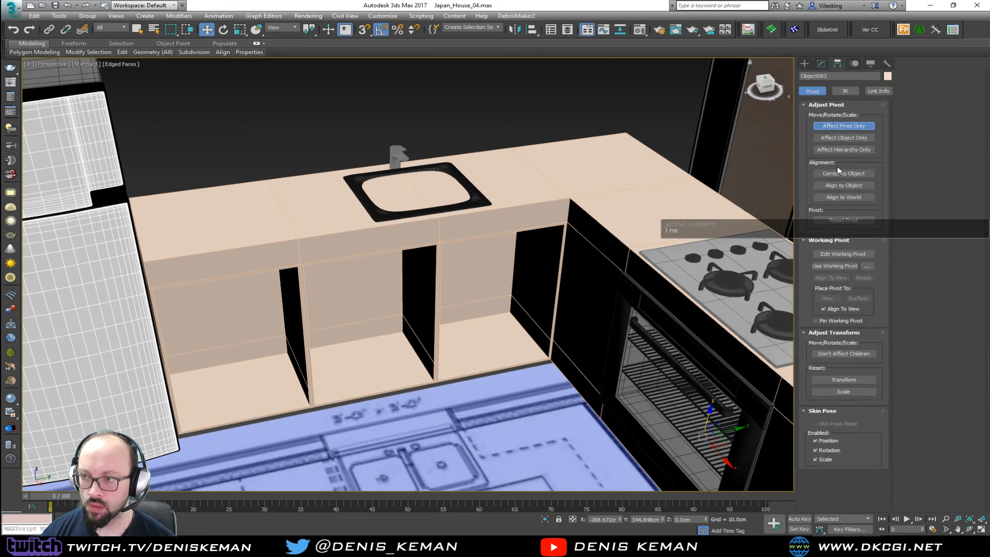
left_click(845, 123)
left_click(848, 124)
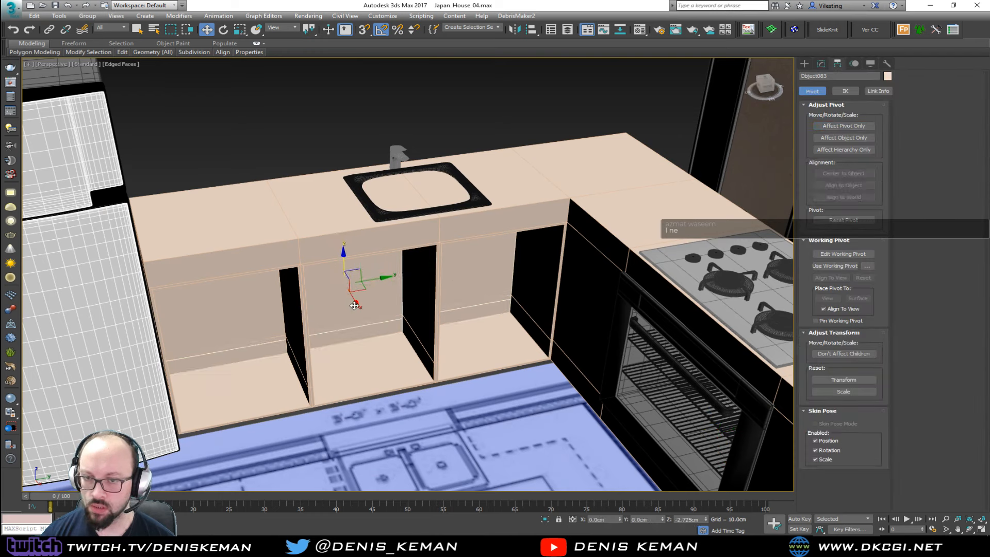
Move the detached door panels forward along X to the front of the cabinet compartments.
left_click_drag(354, 306, 397, 348)
scroll(399, 342, "up", 3)
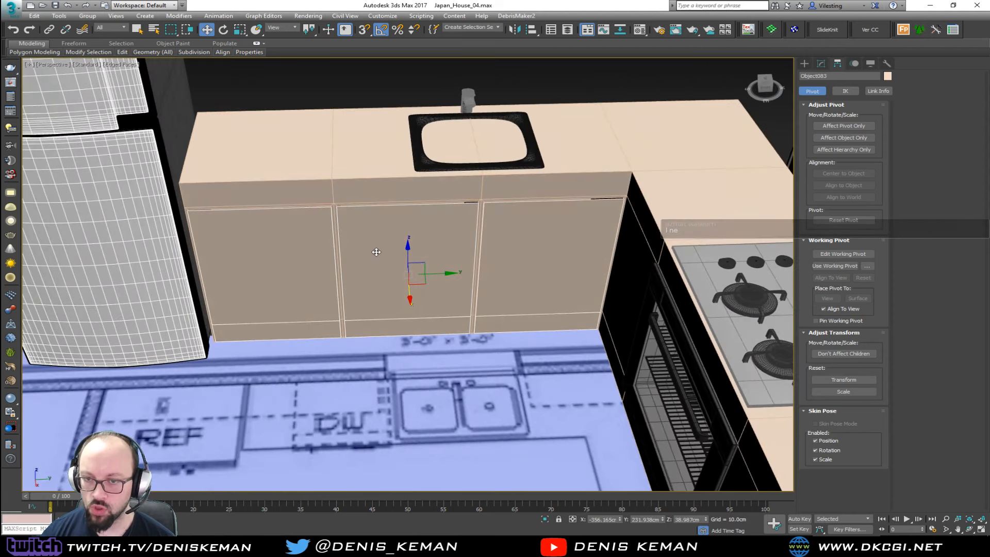
scroll(377, 257, "up", 2)
Remove the horizontal edges near the base of the three door panels, including their vertices.
left_click(821, 64)
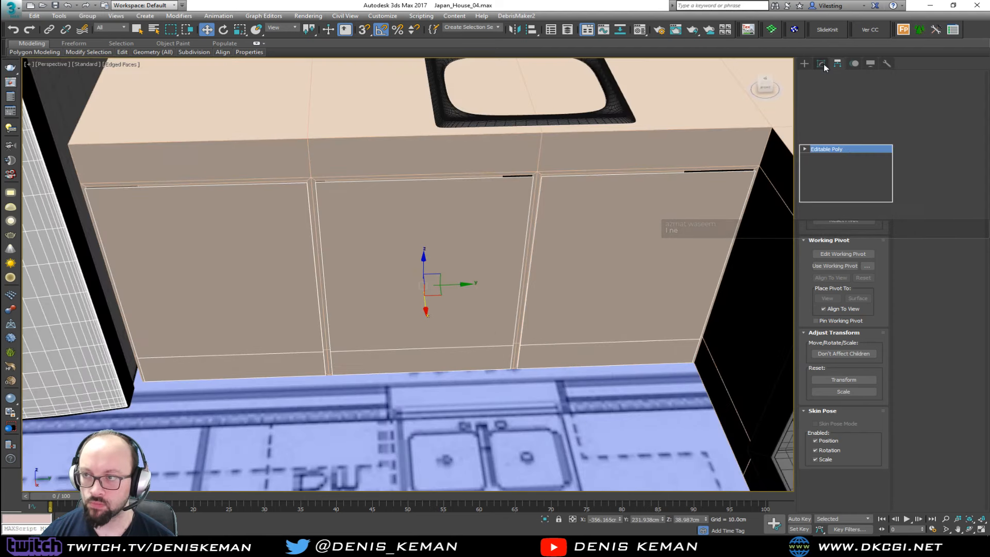
key("2")
left_click(301, 352)
left_click(381, 352, "ctrl")
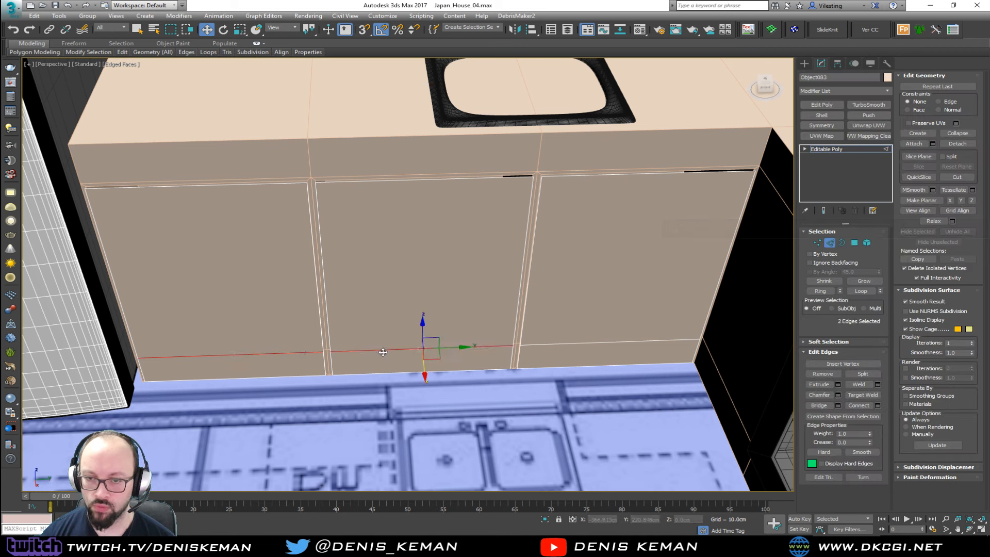
left_click(559, 345, "ctrl")
key("ctrl+BackSpace")
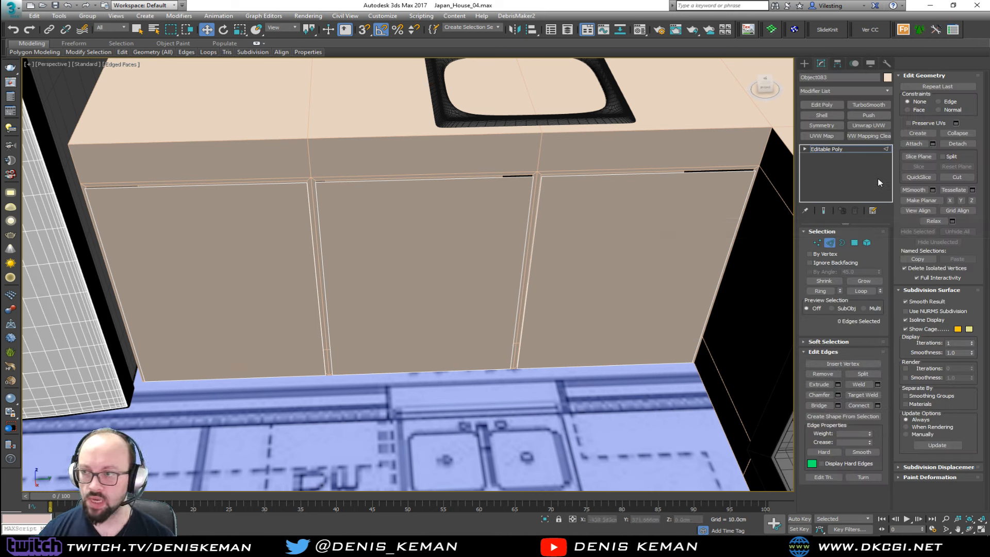
Thicken the door panels with a Shell modifier, using a 2 cm inner amount and 0 cm outer amount.
left_click(829, 117)
right_click(877, 255)
double_click(862, 244)
type("2")
key("Return")
middle_click_drag(392, 216, 447, 220, "alt")
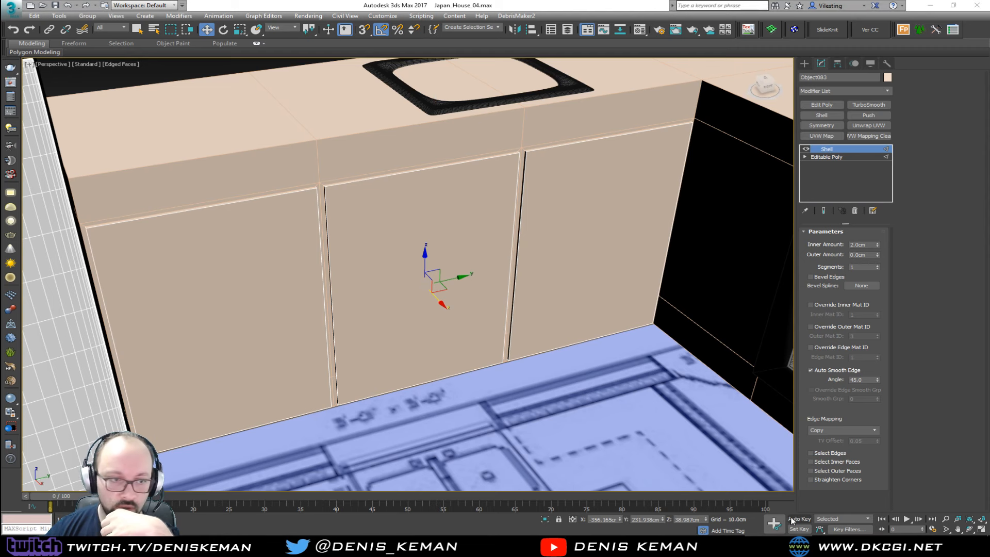
Check the Kitchen_Idea reference photo, and add an Edit Poly modifier with the three front door polygons selected.
left_click_drag(0, 77, 733, 47)
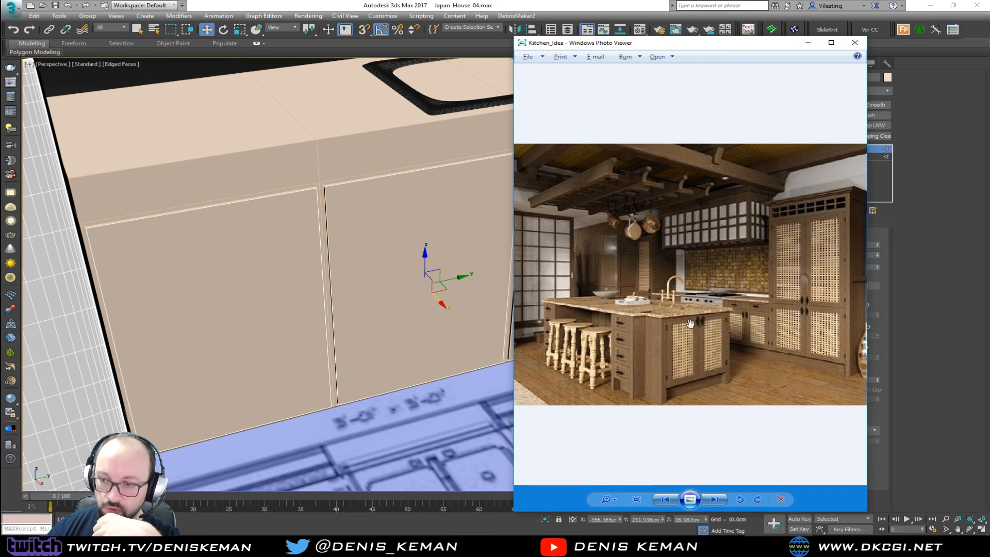
left_click_drag(753, 44, 0, 62)
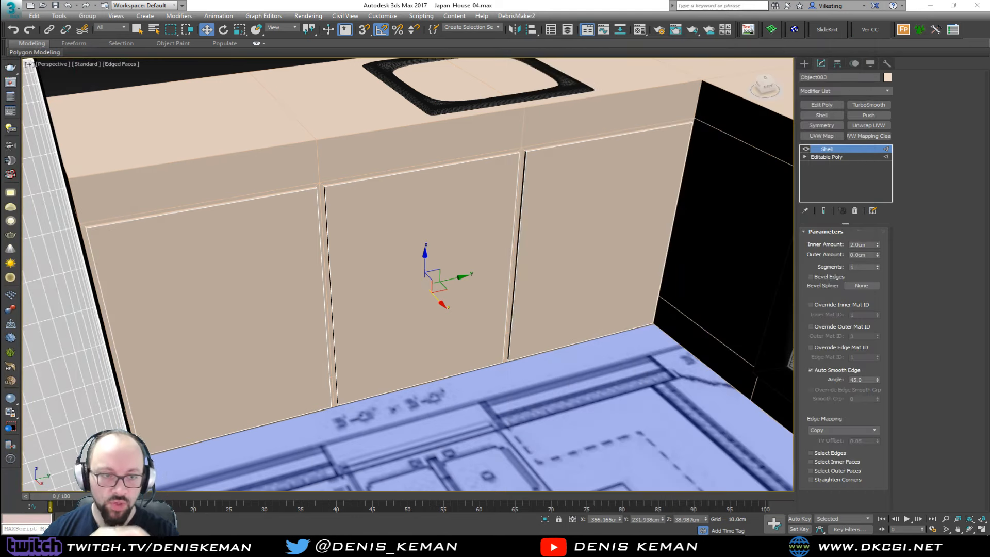
middle_click_drag(218, 248, 328, 319)
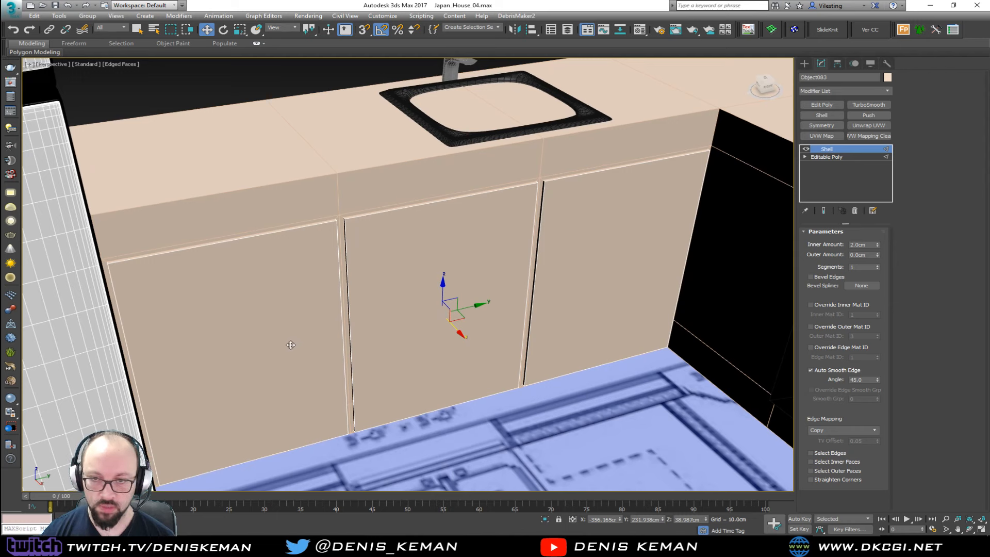
left_click(828, 104)
key("4")
left_click(304, 301)
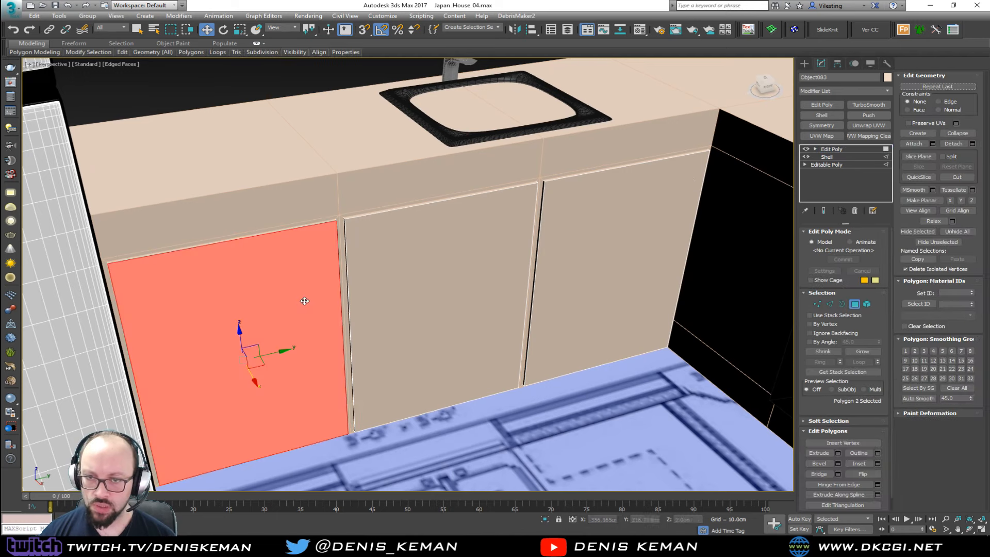
left_click(441, 291, "ctrl")
left_click(580, 255, "ctrl")
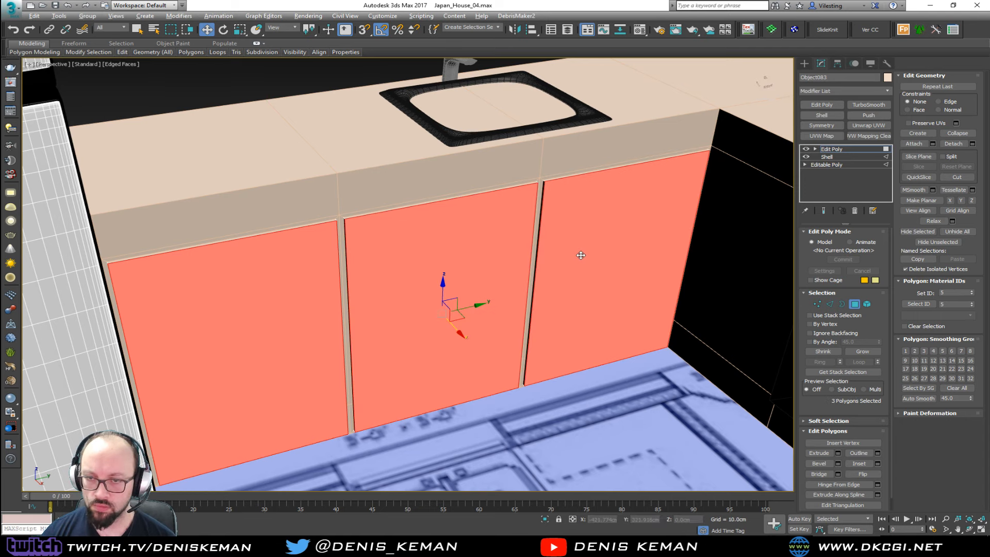
Isolate the doors and add their three back polygons to the selection.
key("alt+q")
middle_click_drag(412, 223, 496, 285, "alt")
left_click(498, 301, "ctrl")
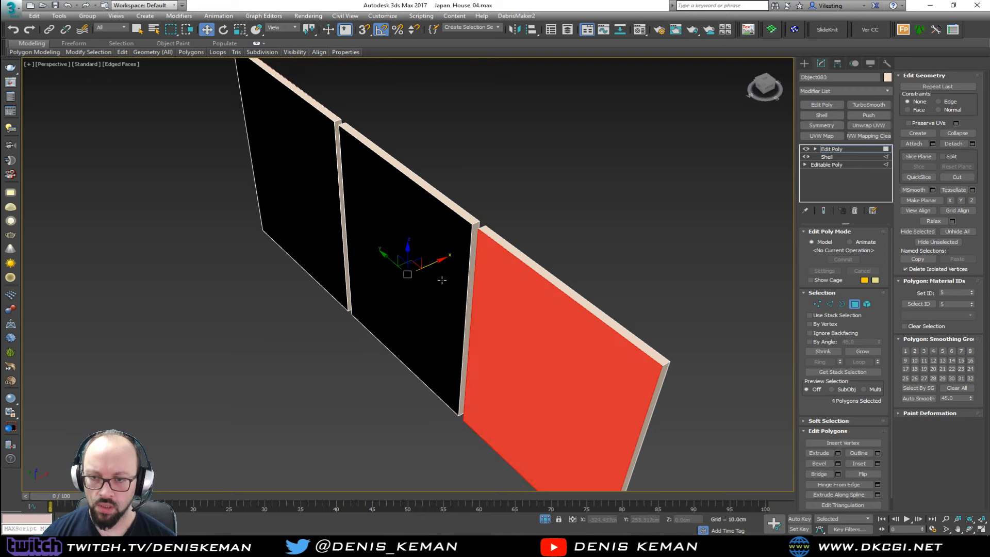
left_click(442, 280, "ctrl")
left_click(261, 149, "ctrl")
middle_click_drag(298, 155, 327, 126, "alt")
Inset the six selected front and back door polygons by 5 cm.
left_click(878, 462)
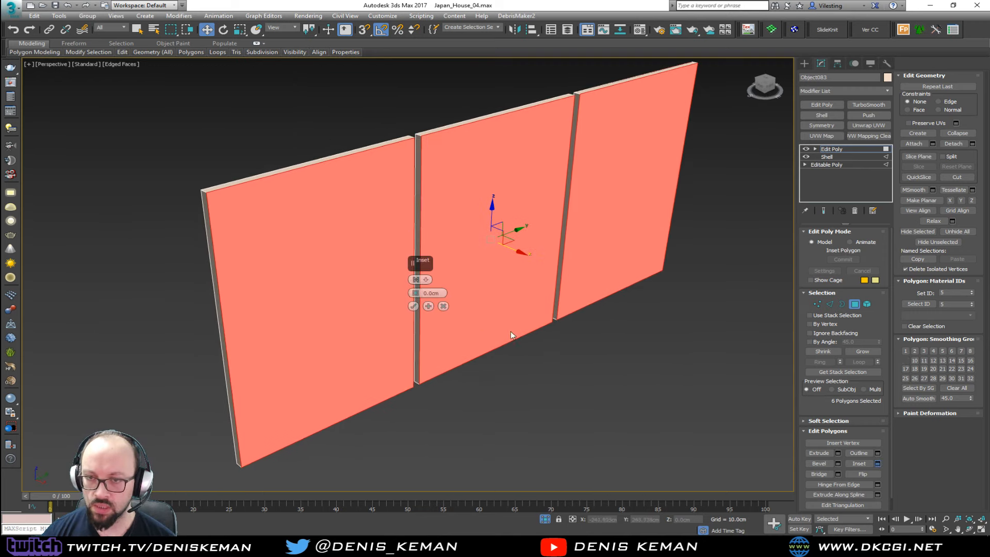
type("5")
key("Return")
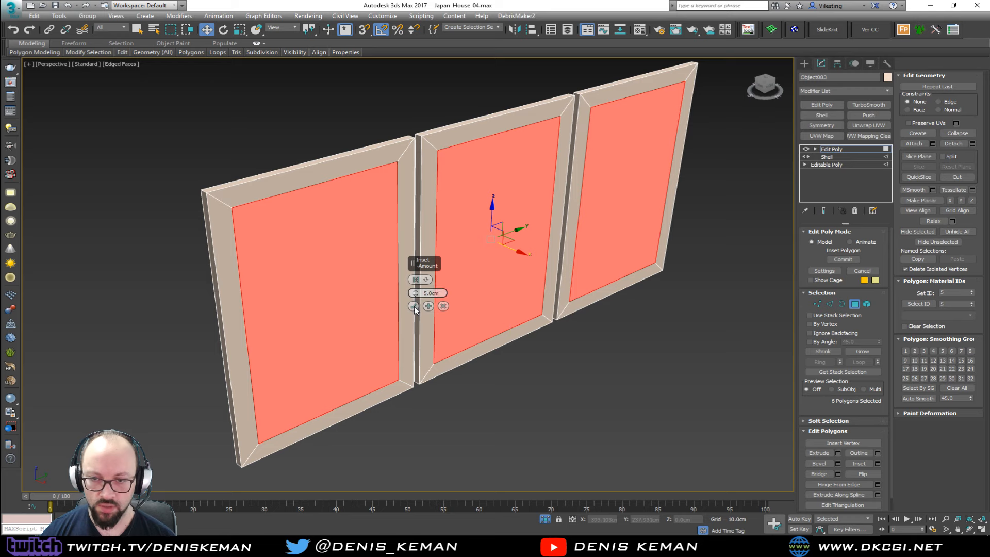
left_click(414, 306)
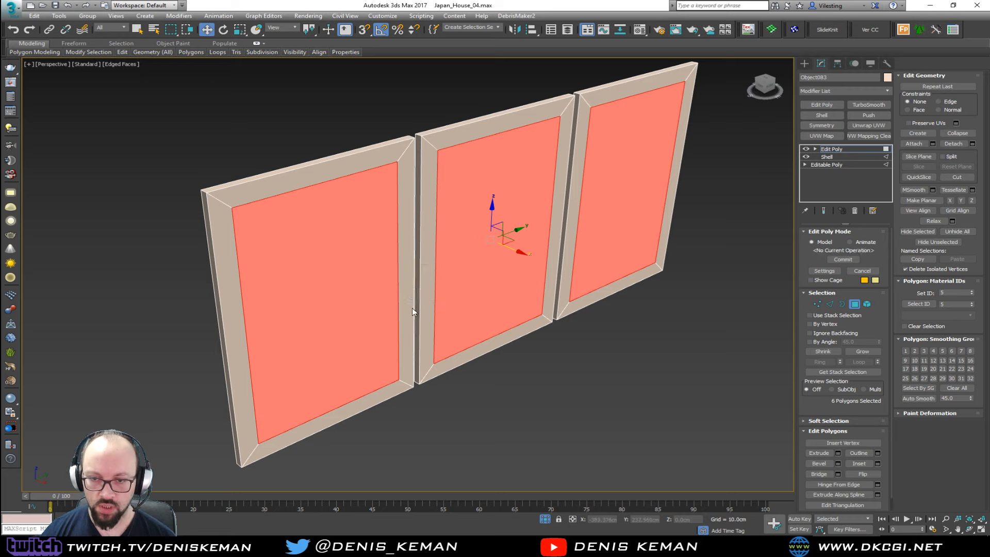
Detach the three inner front polygons of the doors as a clone.
left_click(386, 314)
left_click(462, 289, "ctrl")
left_click(588, 239, "ctrl")
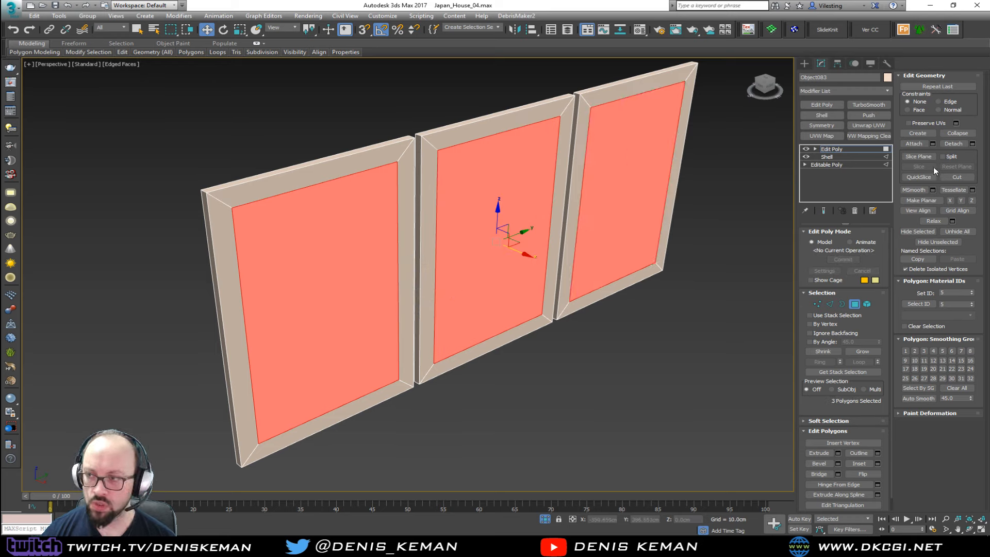
left_click(972, 144)
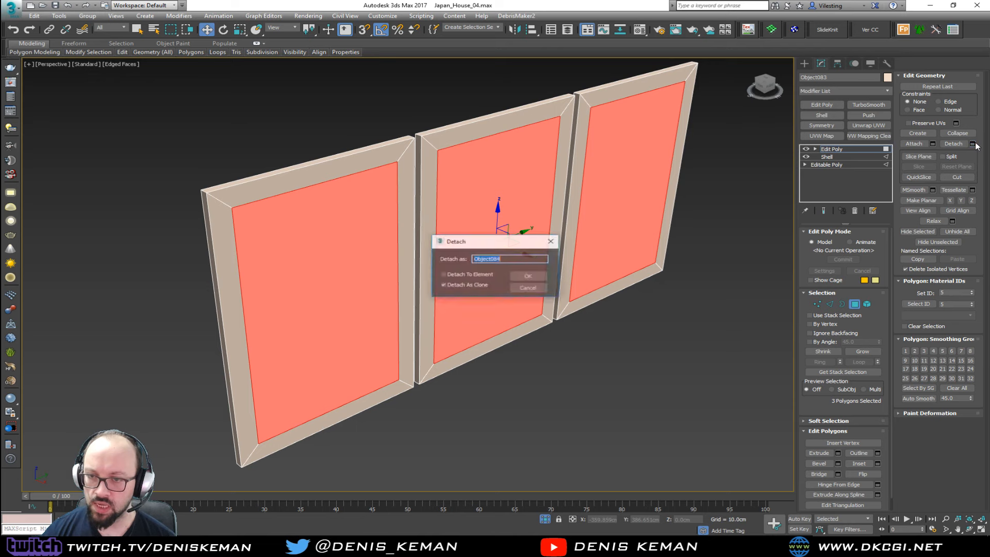
left_click(529, 277)
Bridge the inner front and back polygons of all three doors to open them into hollow frames.
left_click(324, 332)
left_click(486, 286, "ctrl")
left_click(597, 243, "ctrl")
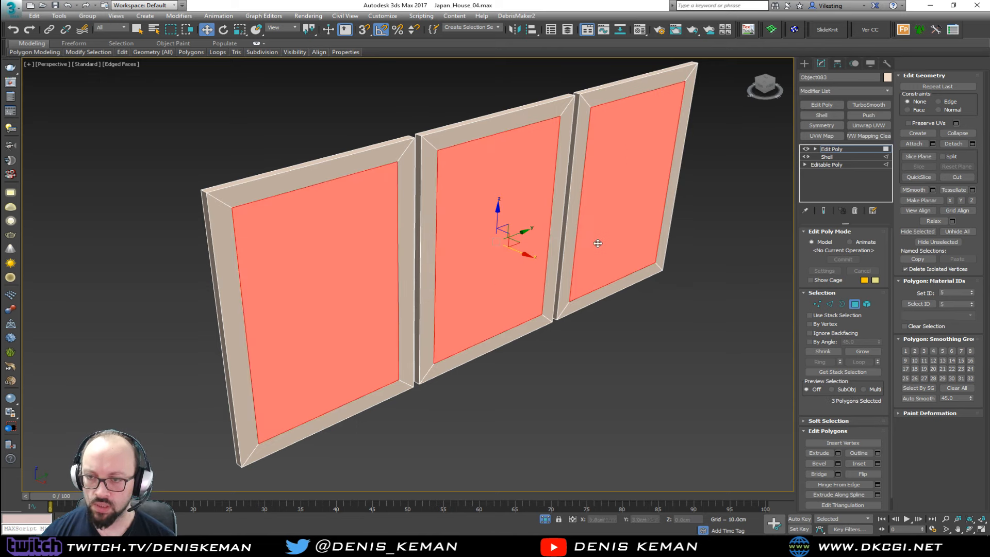
middle_click_drag(598, 243, 628, 239, "alt")
left_click(593, 242, "ctrl")
left_click(519, 252, "ctrl")
left_click(355, 230, "ctrl")
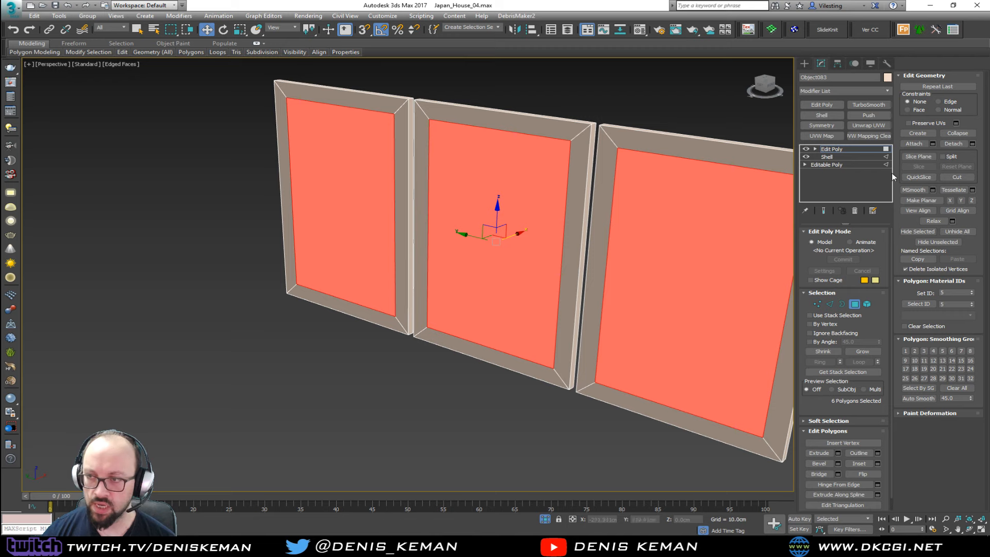
left_click(819, 474)
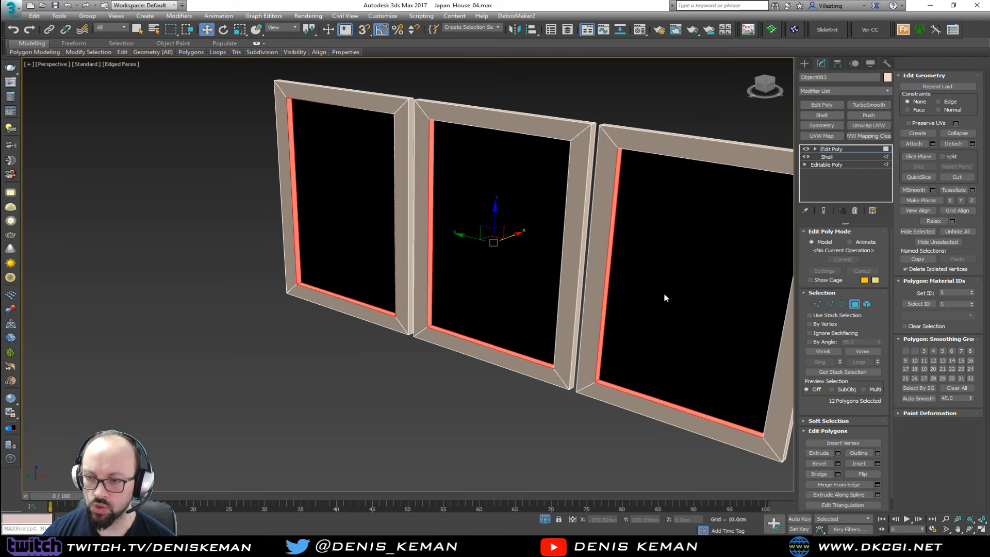
Leave polygon editing on the door frames and isolate the detached inner panels.
middle_click_drag(664, 292, 551, 299, "alt")
left_click(854, 305)
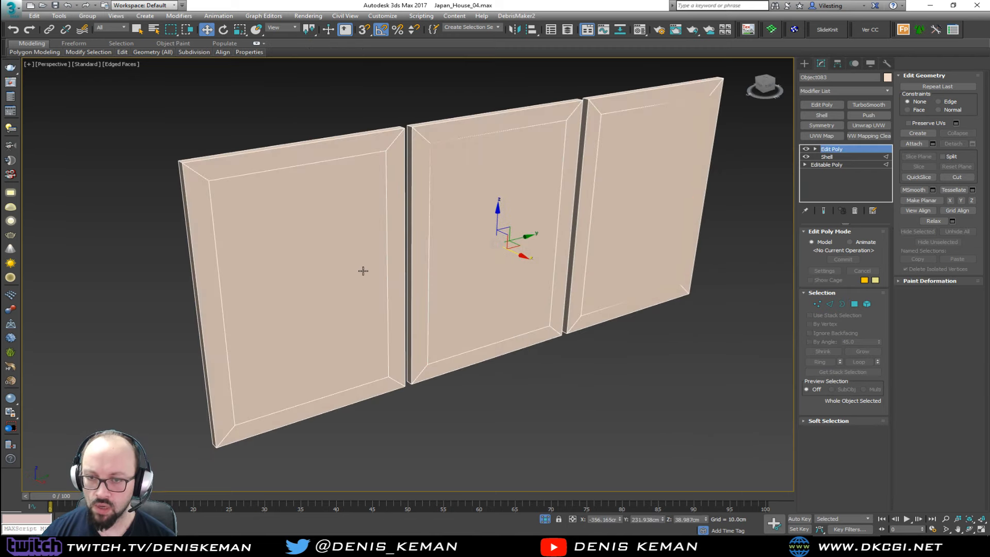
key("alt+c")
left_click(376, 267)
key("alt+q")
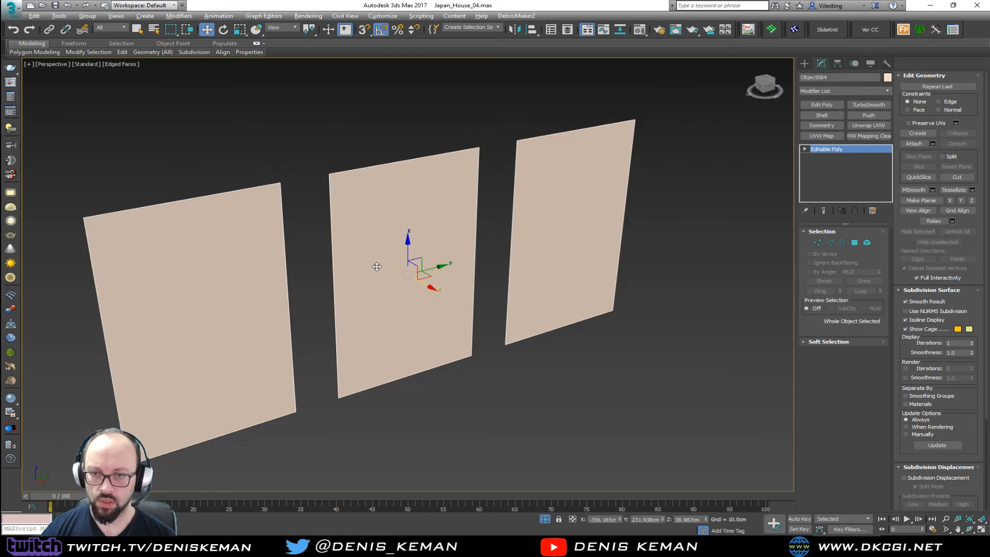
middle_click_drag(377, 267, 366, 260, "alt")
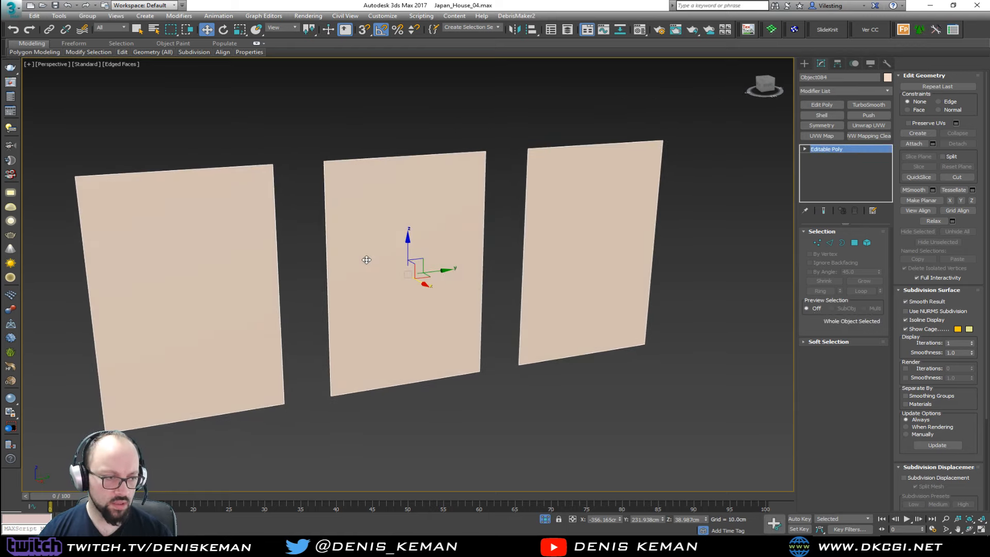
Connect the vertical side edges of all three inner panels with 35 segments.
key("2")
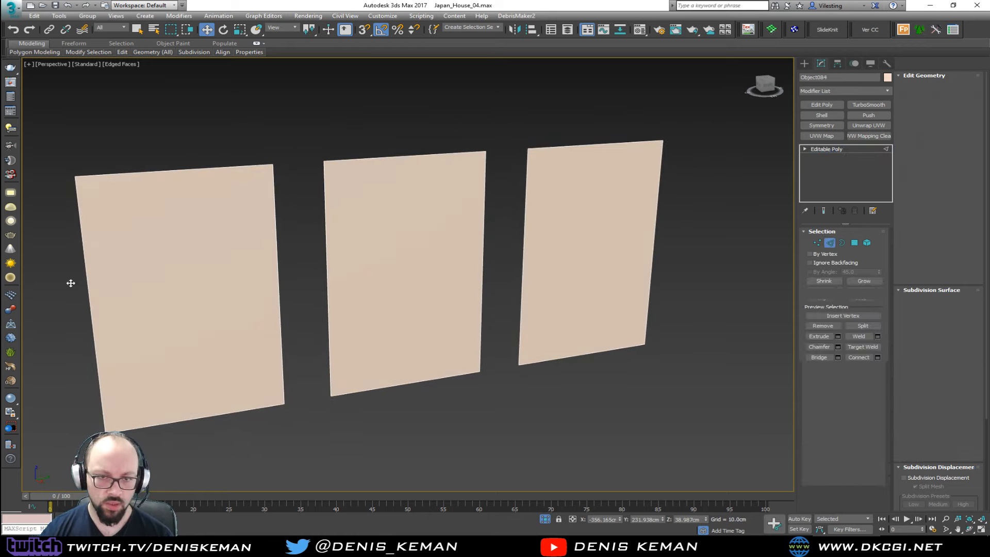
middle_click_drag(73, 283, 114, 283, "alt")
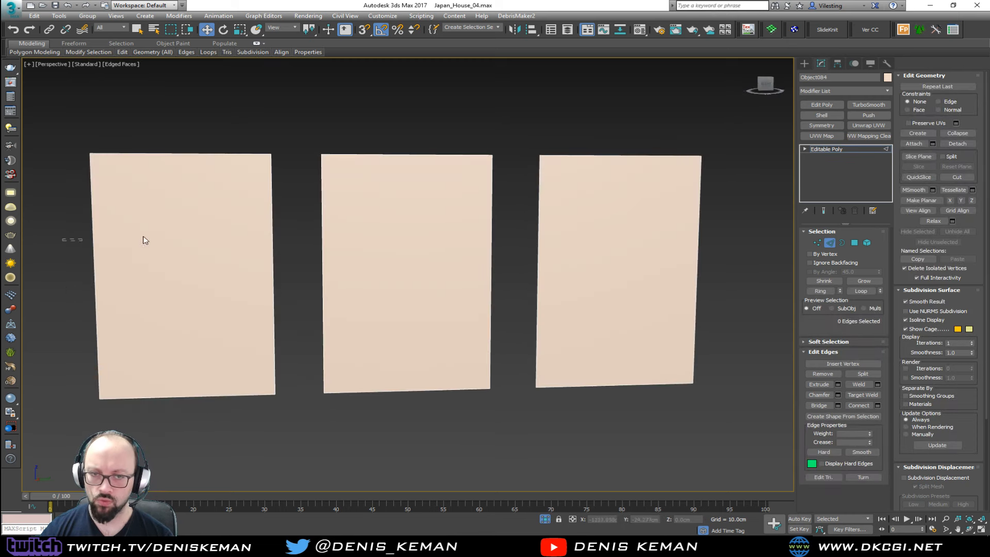
left_click_drag(144, 240, 751, 234)
middle_click_drag(751, 234, 510, 274, "alt")
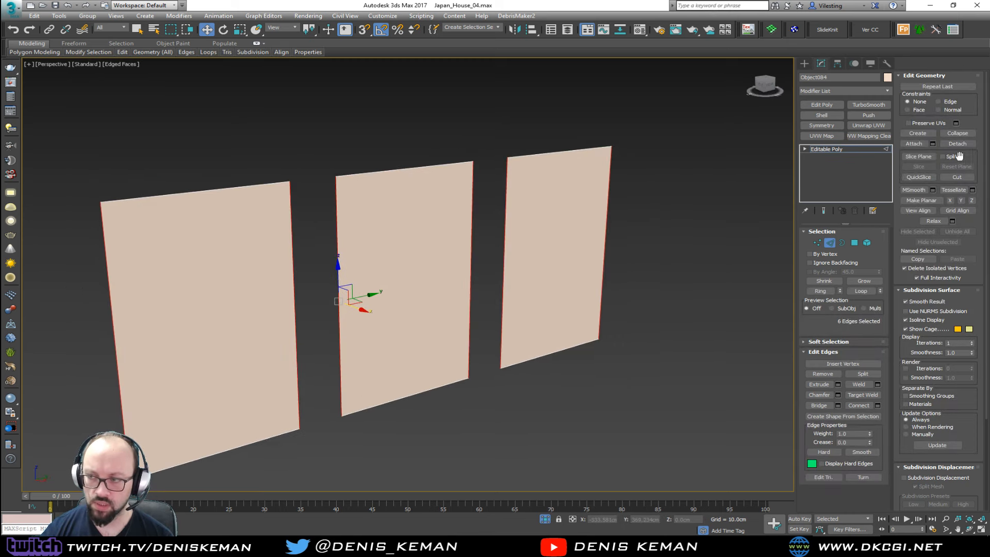
left_click(878, 407)
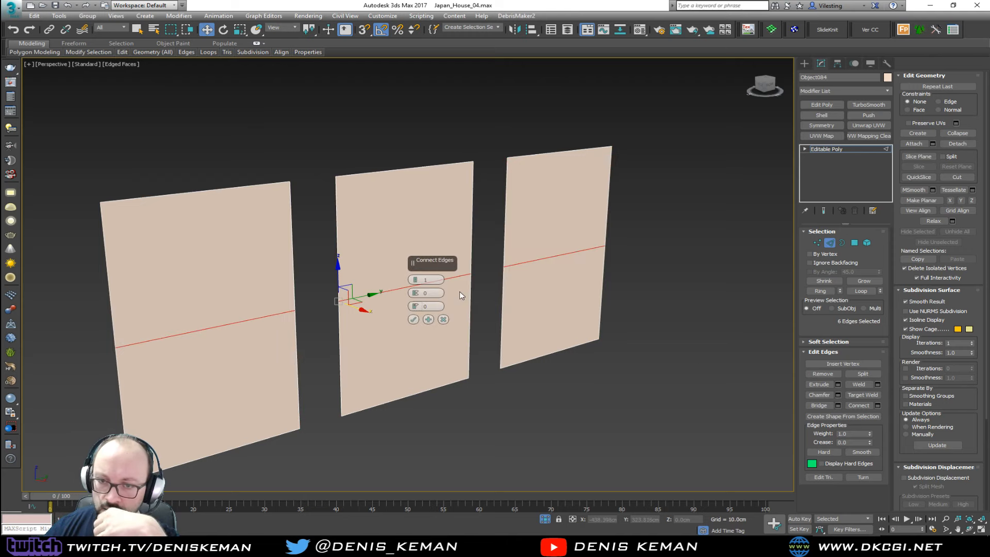
left_click_drag(416, 281, 416, 279)
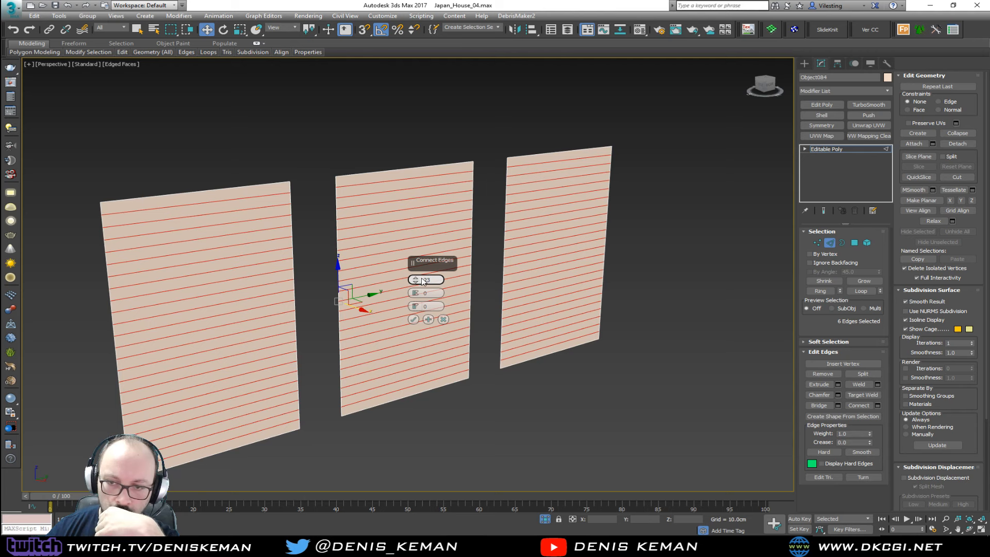
double_click(425, 279)
type("35")
key("Return")
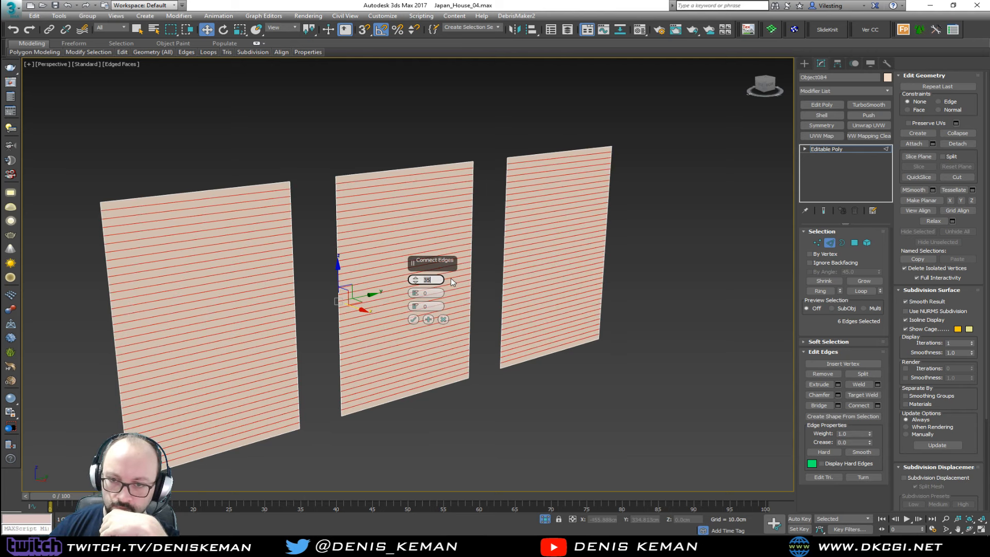
left_click(413, 319)
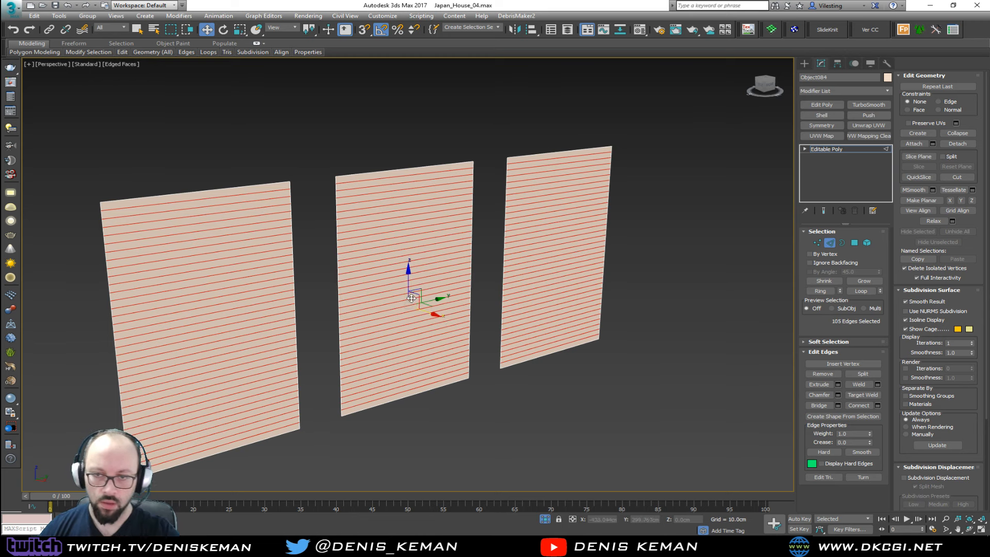
Select all horizontal edges of the three inner panels and connect them with 20 segments.
middle_click_drag(413, 316, 322, 302)
scroll(376, 306, "down", 3)
left_click_drag(218, 197, 221, 409)
left_click_drag(358, 225, 358, 399, "ctrl")
left_click_drag(503, 398, 504, 398, "ctrl")
middle_click_drag(503, 399, 599, 394)
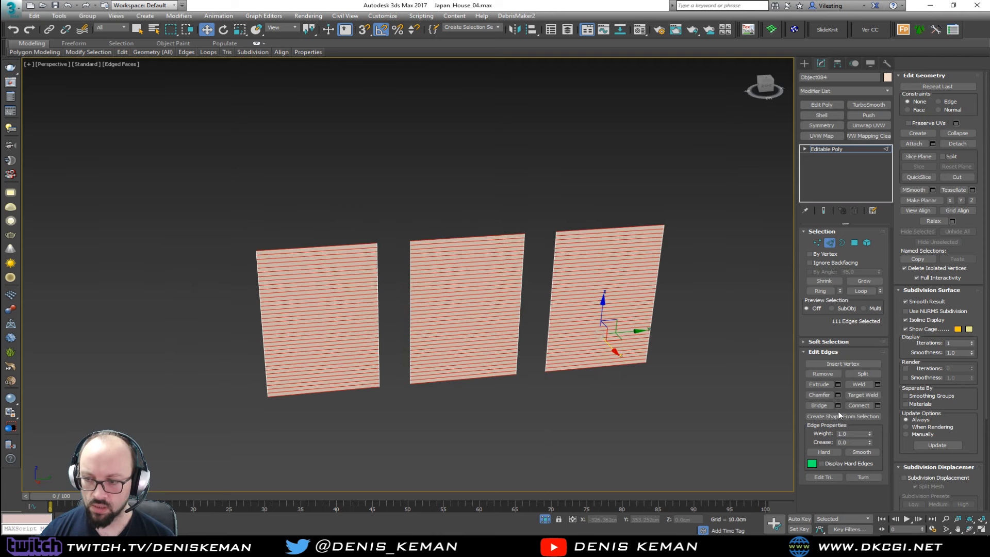
left_click(877, 405)
scroll(472, 313, "up", 4)
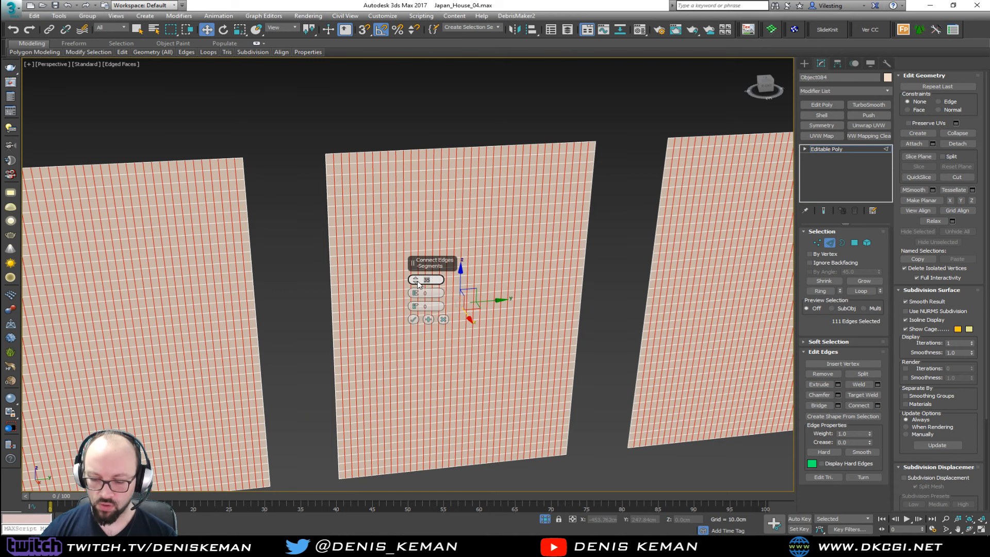
key("Return")
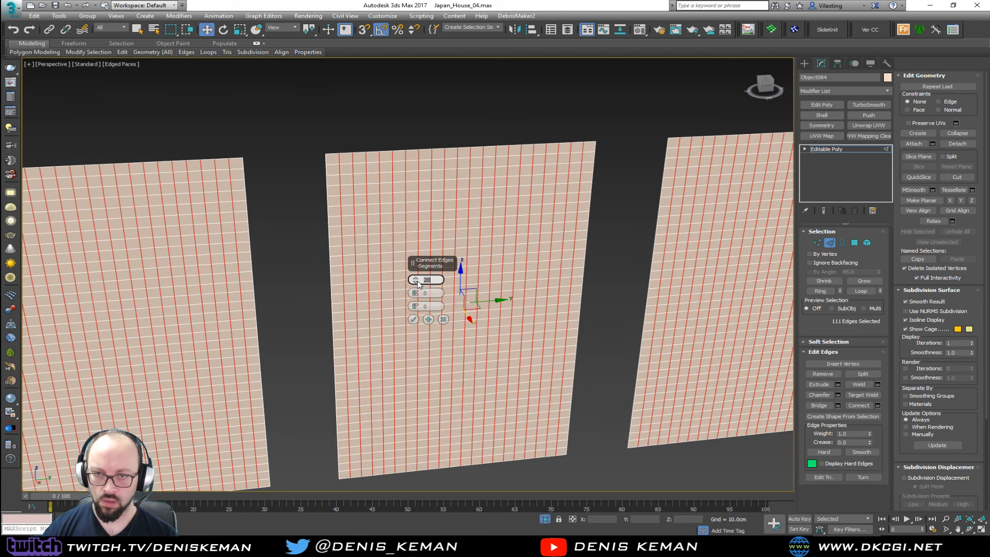
left_click(413, 320)
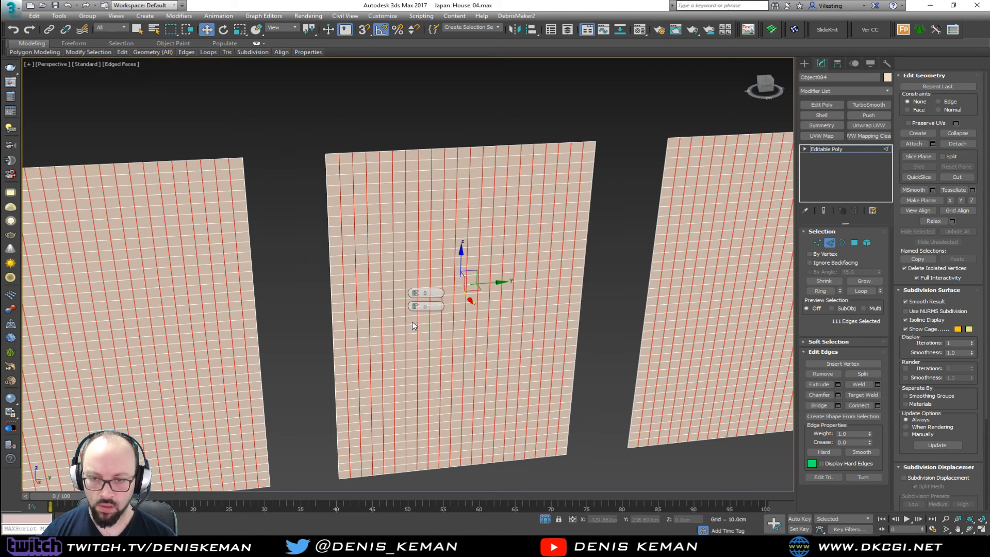
Create a linear shape from the selected vertical edges of the three panels and disable its display as thick geometry in the viewport.
middle_click_drag(439, 268, 435, 229)
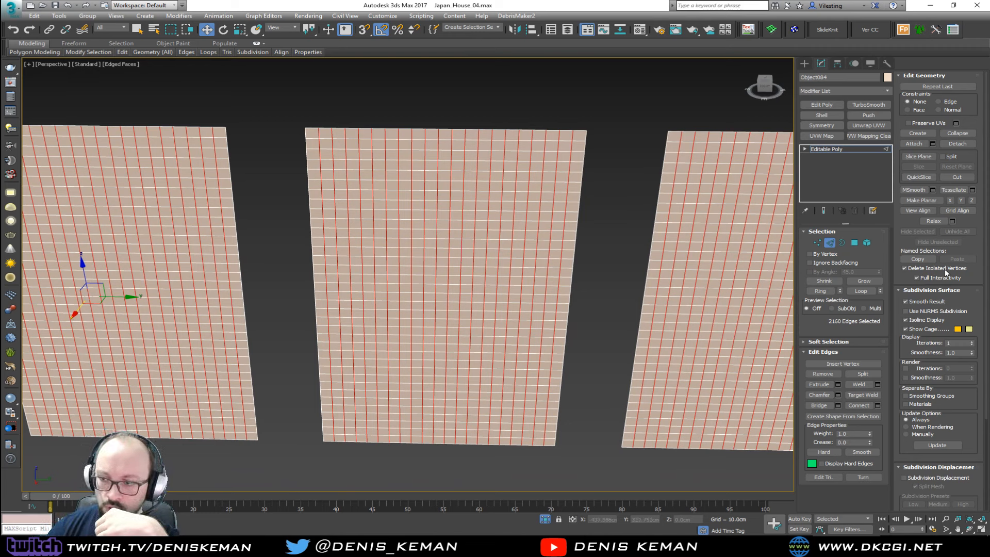
left_click(875, 417)
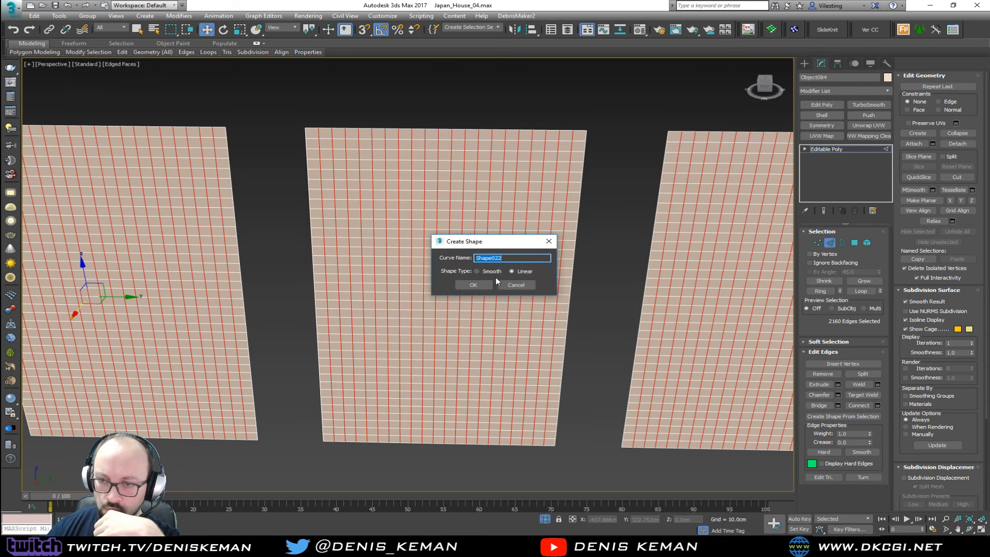
left_click(483, 285)
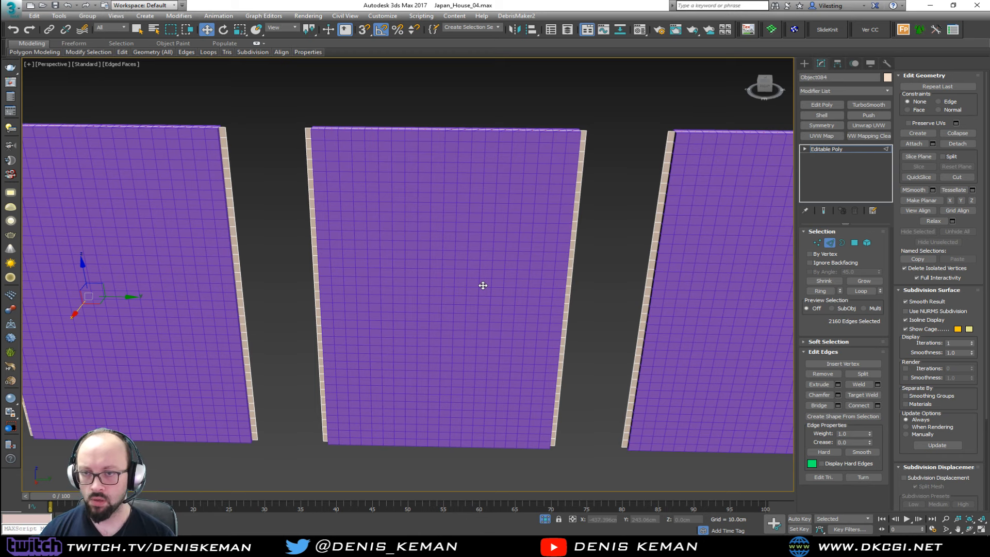
key("2")
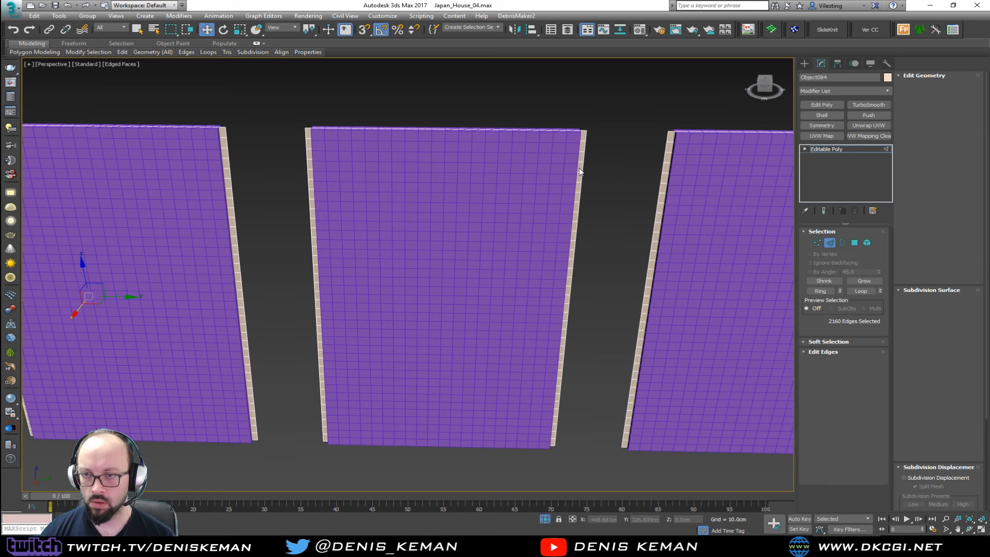
left_click(563, 165)
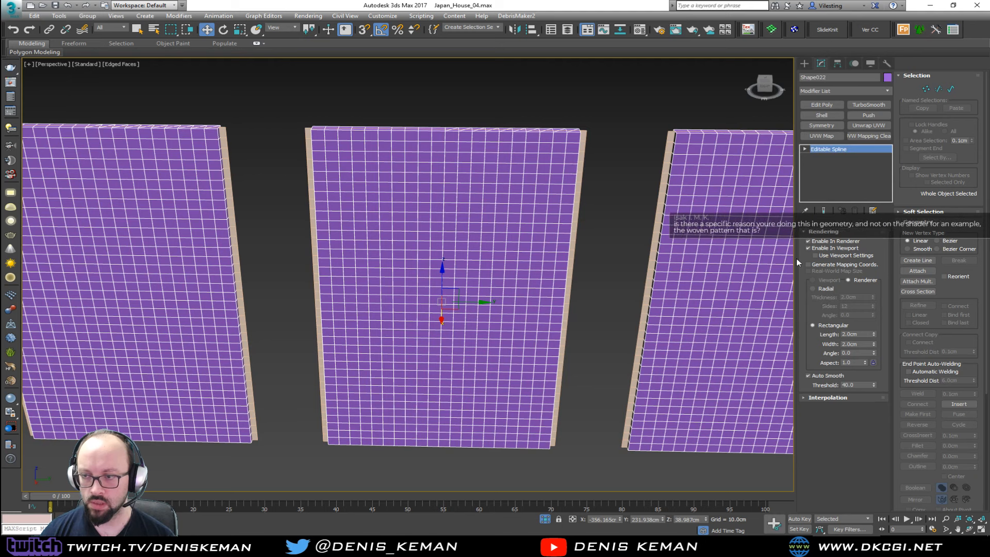
left_click(808, 248)
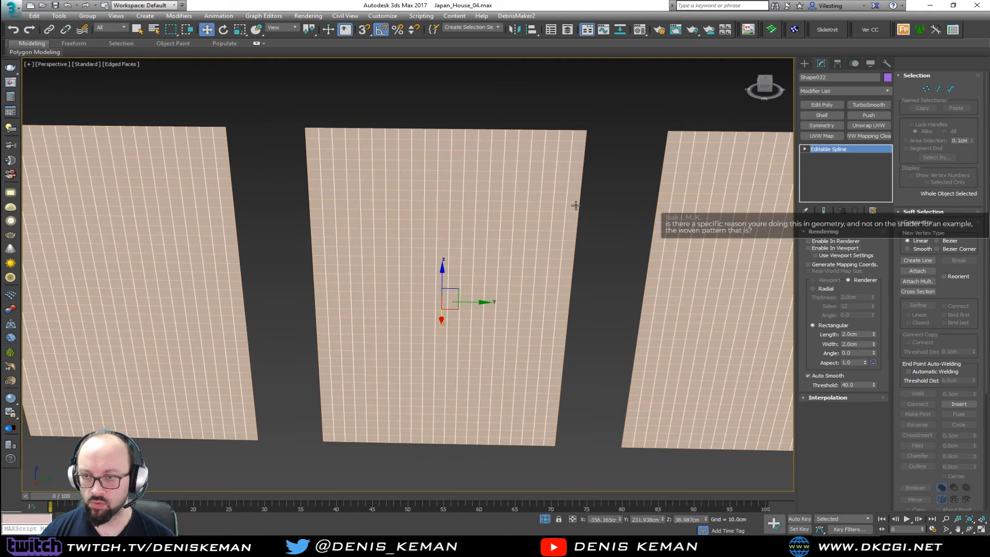
Select the outermost column of horizontal edges along one side of each of the three inner panels.
left_click(575, 205)
scroll(572, 204, "up", 3)
key("2")
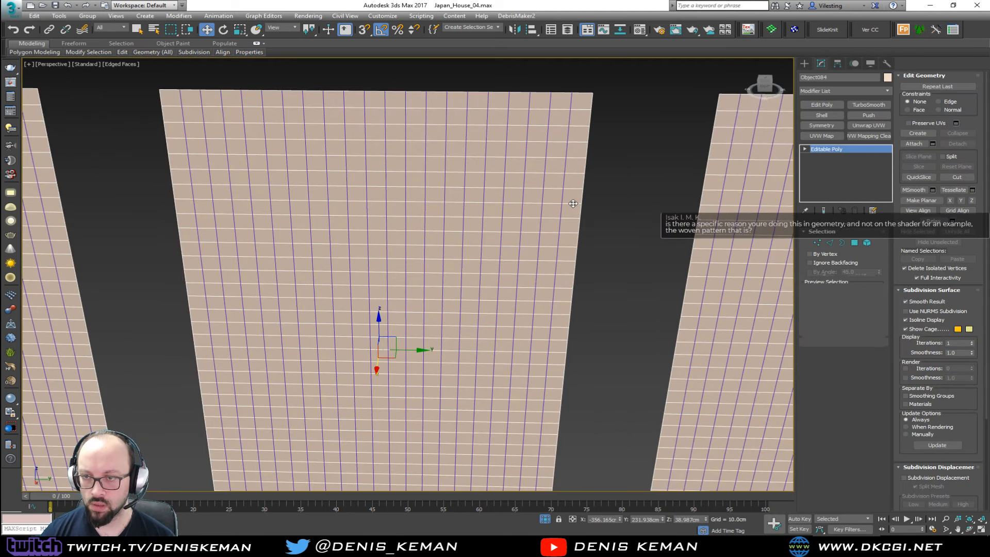
left_click(571, 204)
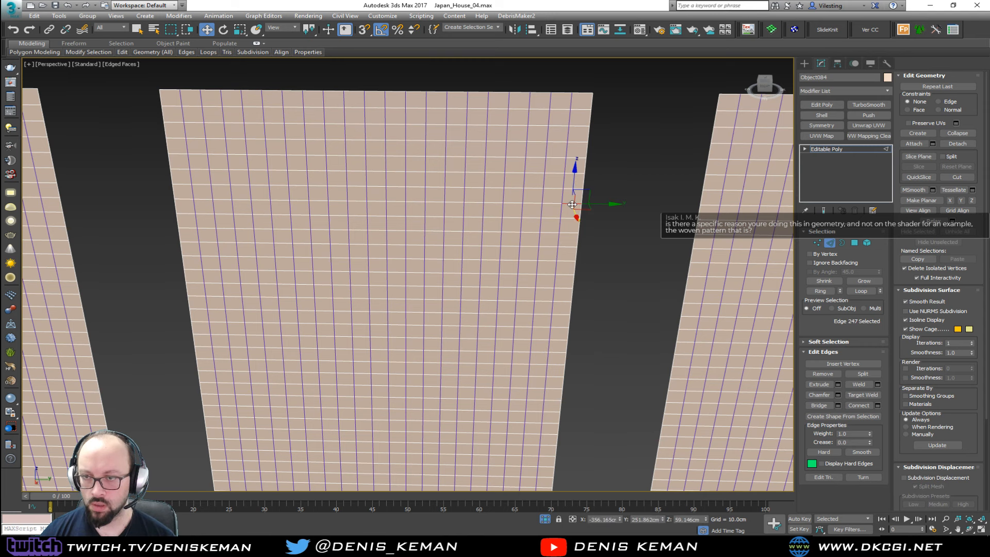
key("alt+r")
middle_click_drag(648, 216, 539, 262)
left_click(464, 215, "ctrl")
scroll(416, 227, "down", 2)
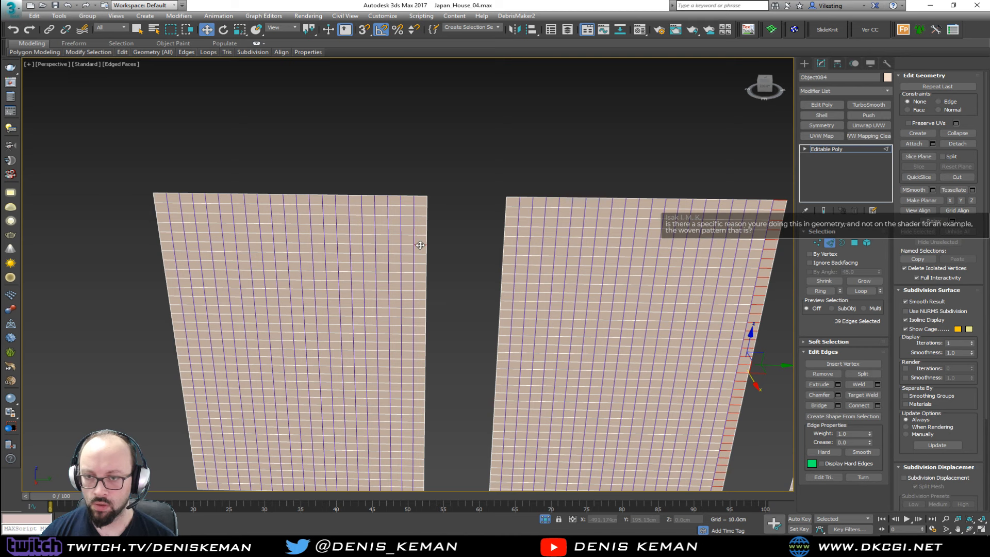
left_click(419, 204, "ctrl")
key("alt+r")
left_click(418, 198, "alt")
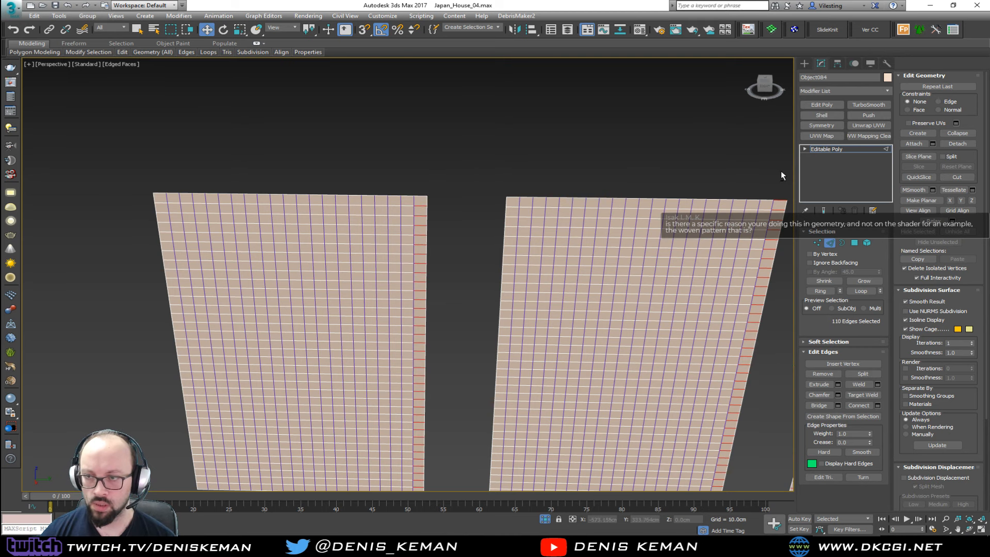
middle_click_drag(775, 197, 464, 162)
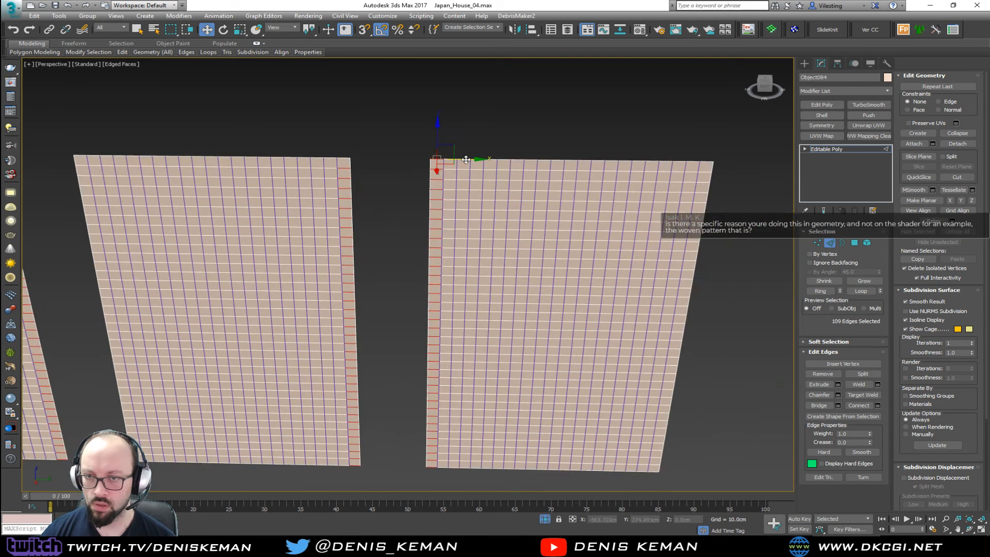
middle_click_drag(367, 179, 566, 200)
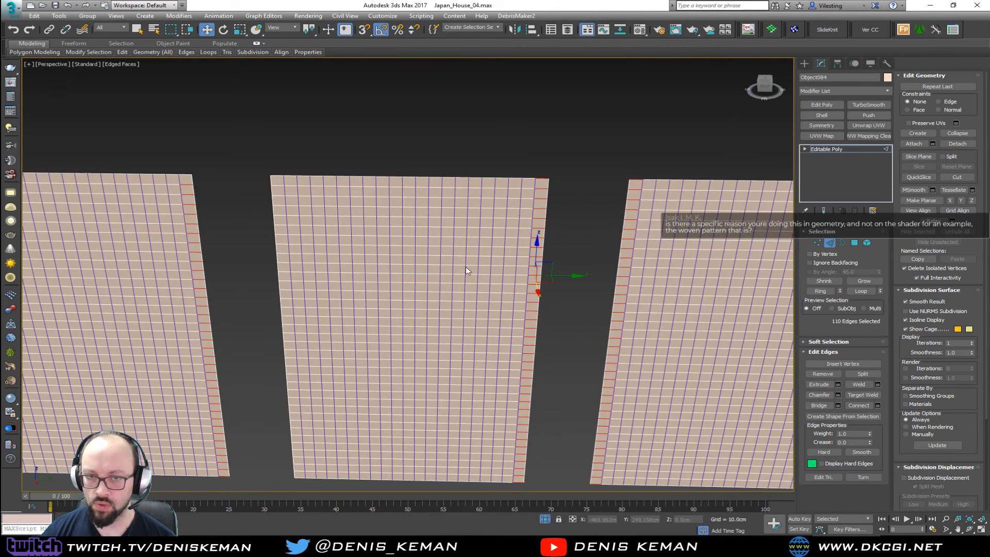
left_click(188, 175, "ctrl")
middle_click_drag(312, 217, 391, 227)
scroll(357, 228, "down", 3)
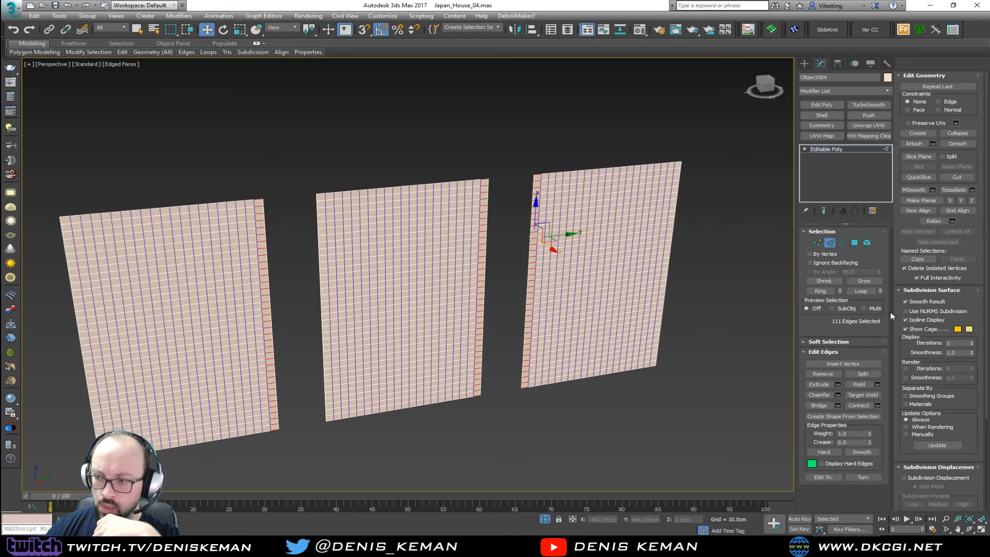
Extend the selection to full loops of horizontal edges and create a second linear shape from them.
left_click(862, 291)
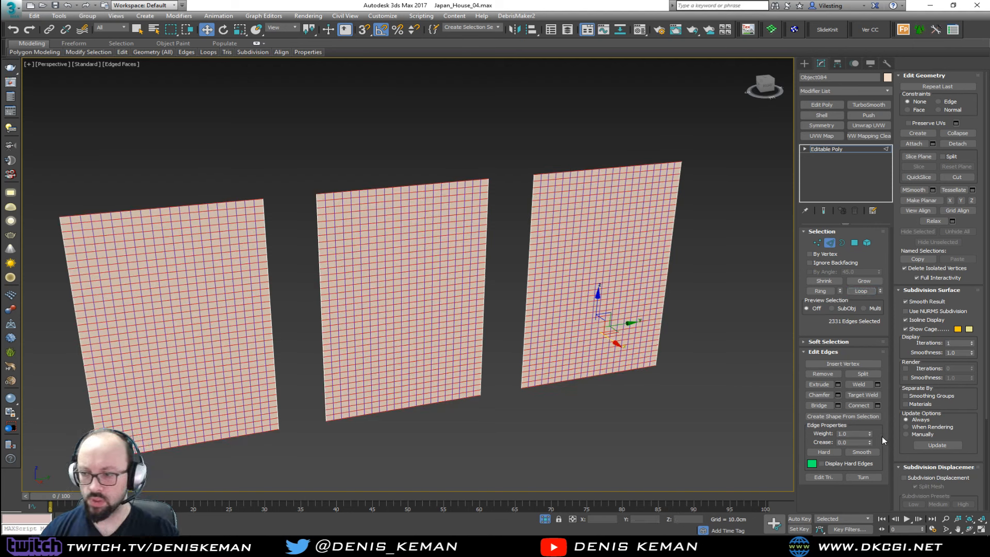
left_click(878, 416)
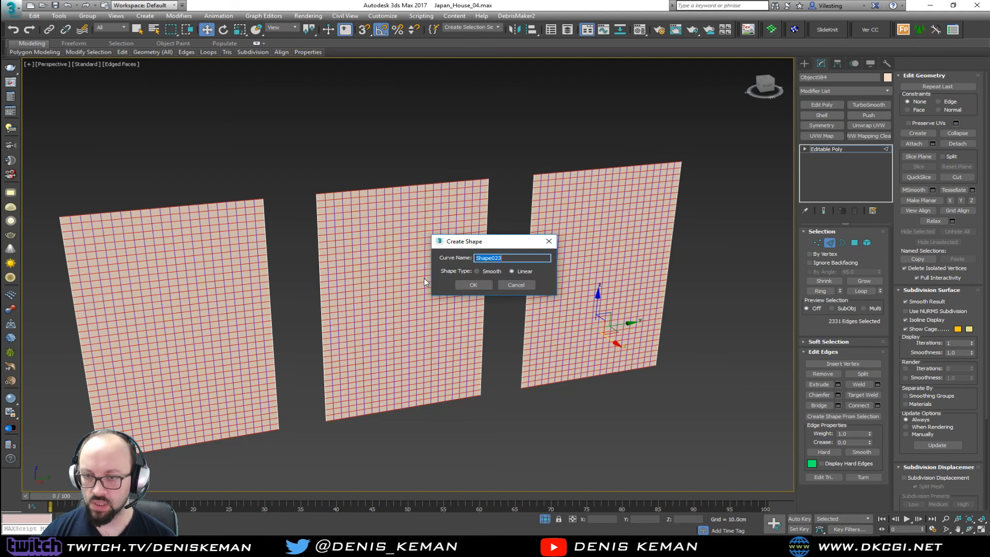
left_click(489, 284)
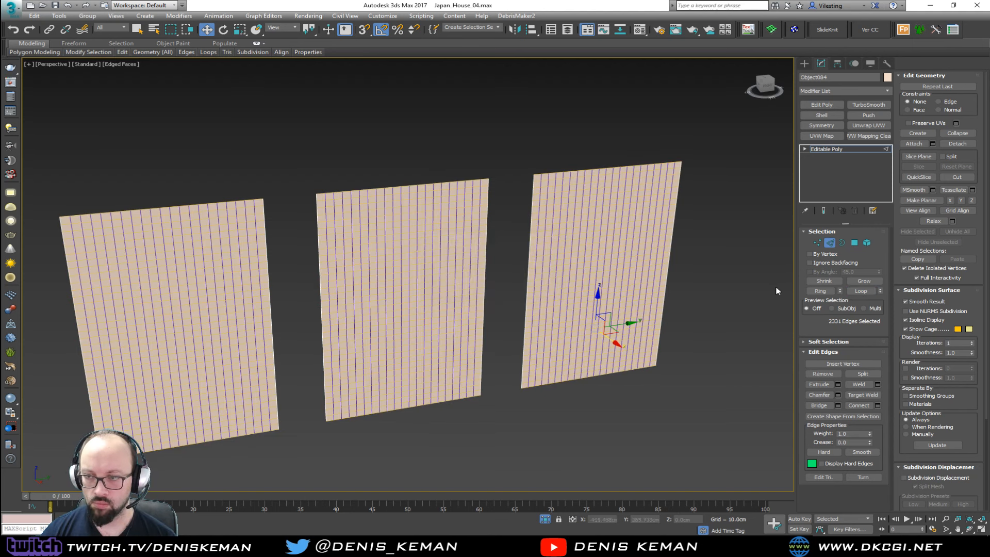
left_click(830, 245)
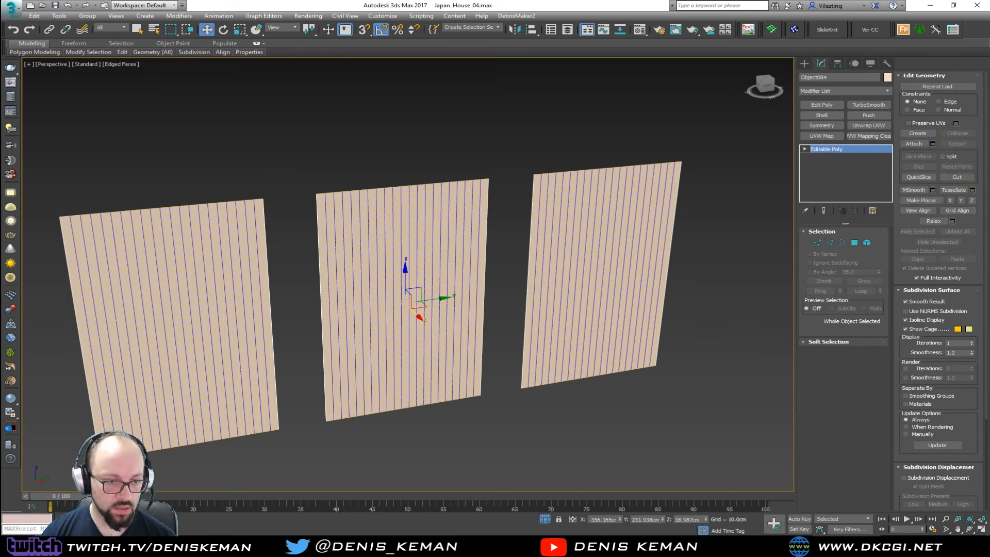
Switch to Windows Photo Viewer and examine the woven cabinet-door infill up close in the Kitchen_Idea reference image.
left_click_drag(0, 47, 487, 58)
scroll(435, 351, "up", 3)
scroll(436, 356, "up", 3)
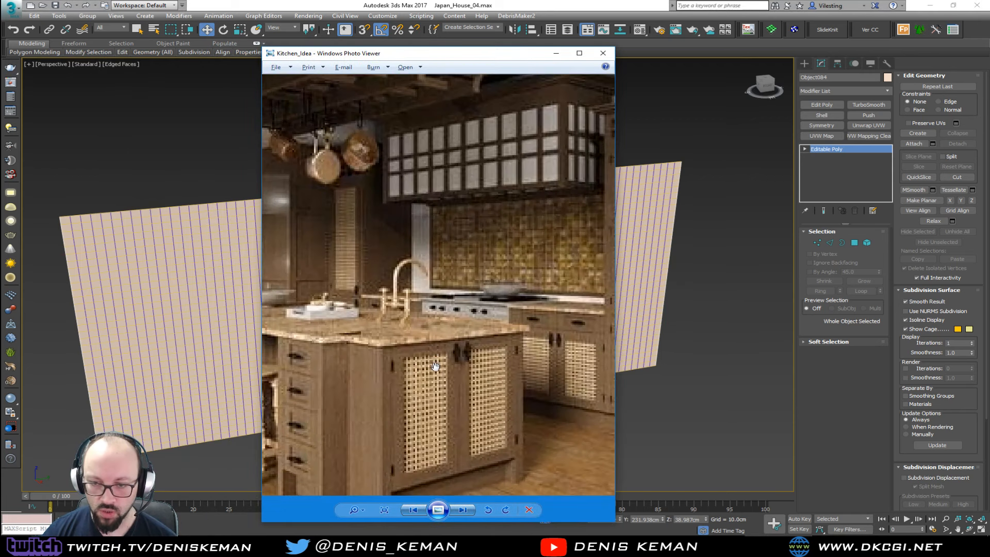
scroll(427, 395, "up", 3)
left_click_drag(573, 325, 381, 361)
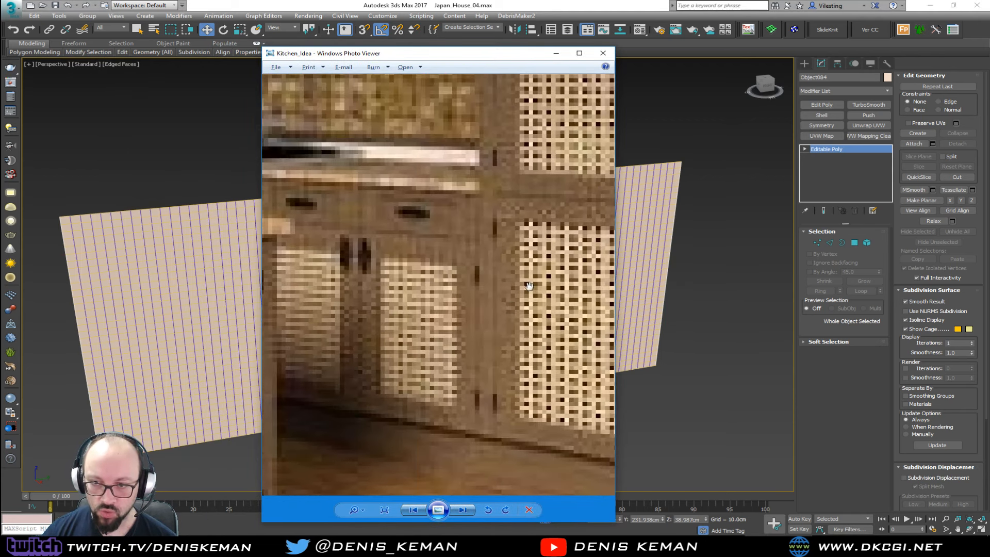
left_click_drag(529, 282, 447, 307)
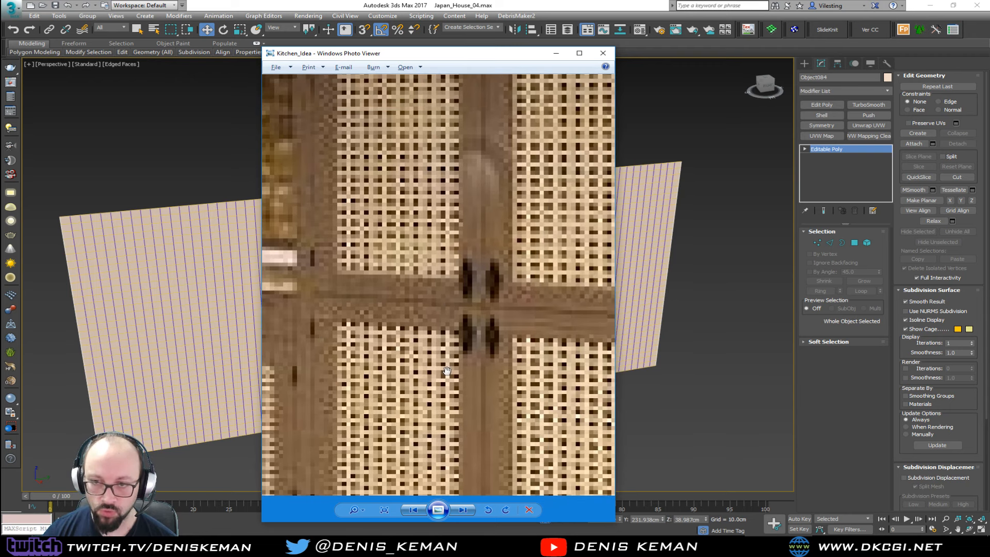
scroll(446, 370, "down", 5)
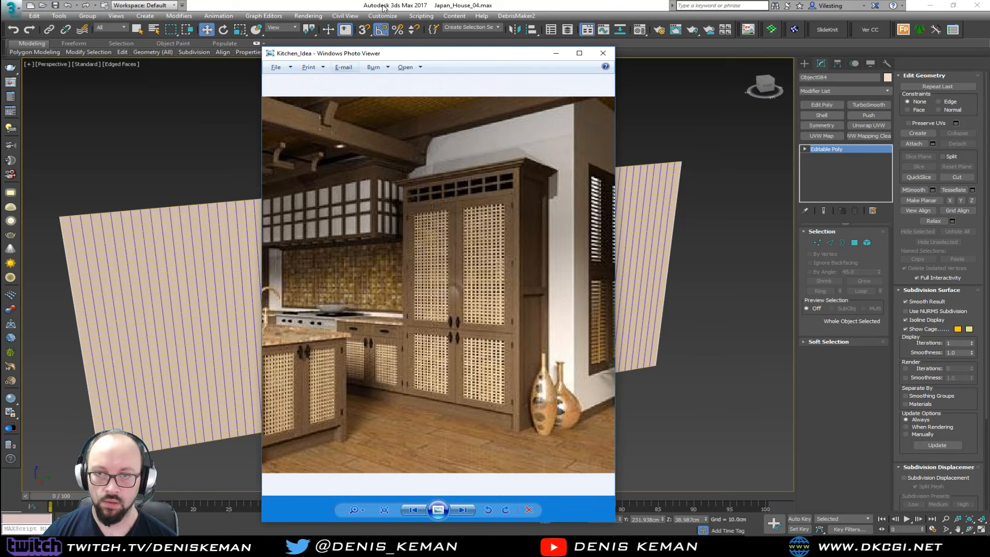
key("alt+Tab")
Switch back to 3ds Max, delete the solid inner panel mesh, and exit isolation to show the cabinets.
middle_click_drag(105, 259, 292, 254)
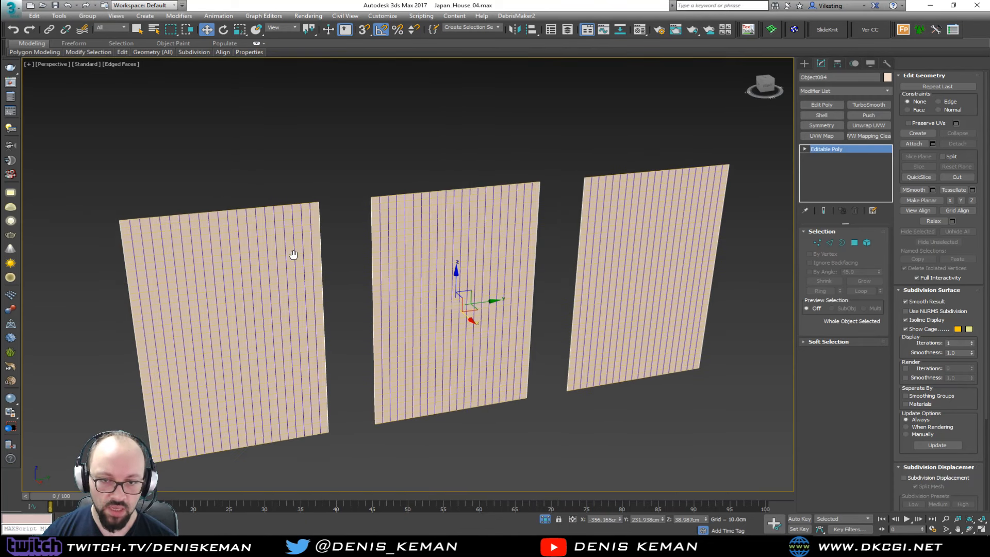
scroll(291, 254, "up", 5)
scroll(475, 238, "up", 2)
scroll(475, 239, "down", 2)
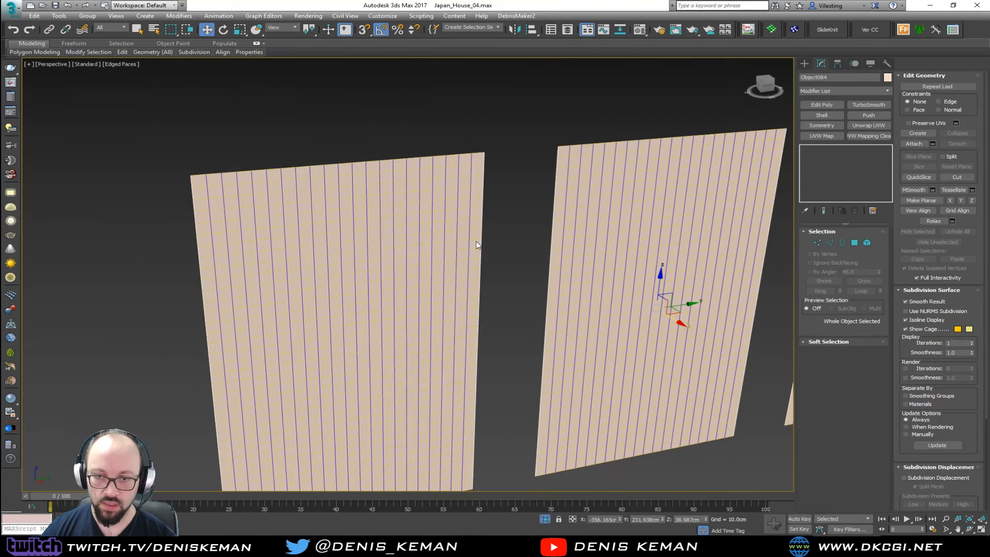
key("Delete")
key("alt+q")
Turn off edged-face display, then select both lattice line shapes in the door openings and isolate them.
middle_click_drag(408, 294, 378, 295, "alt")
scroll(182, 295, "up", 6)
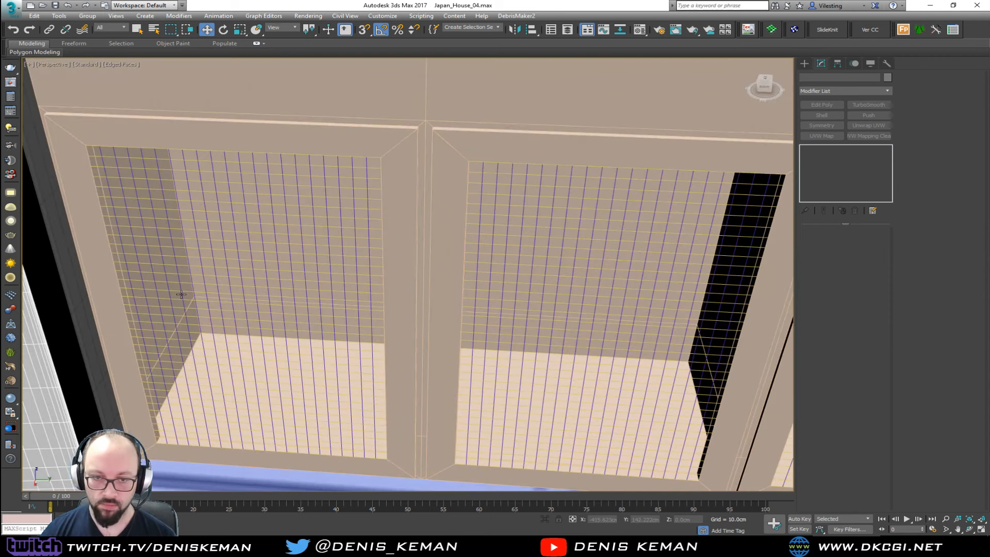
left_click(185, 294)
key("F4")
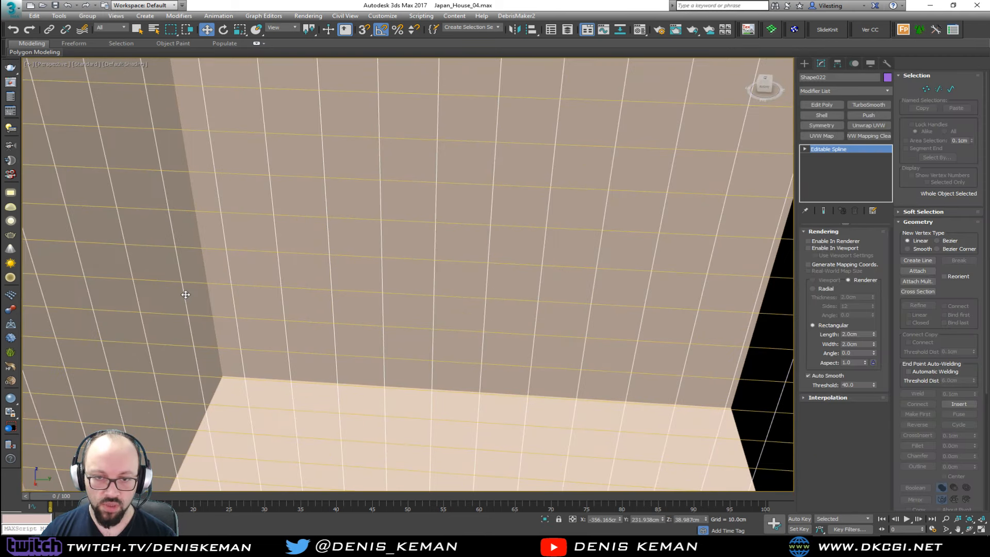
middle_click_drag(185, 294, 260, 313)
scroll(260, 313, "down", 2)
left_click(302, 318, "ctrl")
middle_click_drag(333, 321, 263, 320)
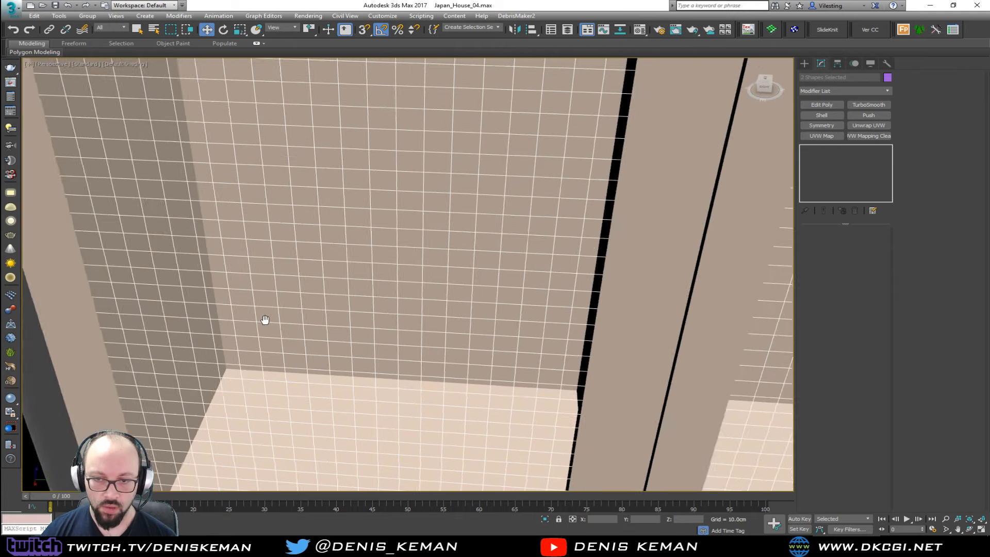
key("alt+q")
middle_click_drag(249, 281, 294, 287, "alt")
scroll(246, 275, "up", 7)
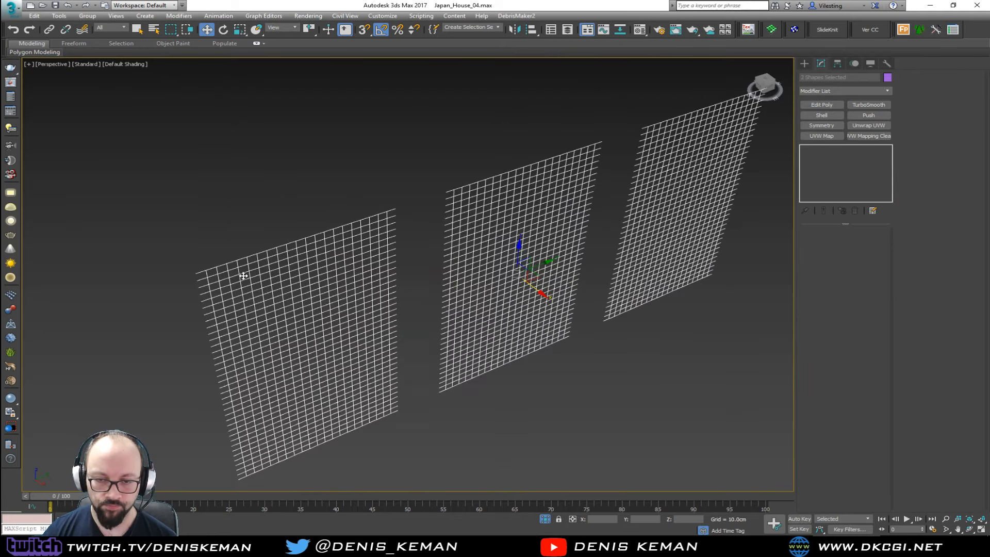
In the left view, enter vertex editing on the vertical lattice lines and select alternate vertex rows across the upper part of one end panel.
scroll(209, 272, "down", 4)
left_click(155, 266)
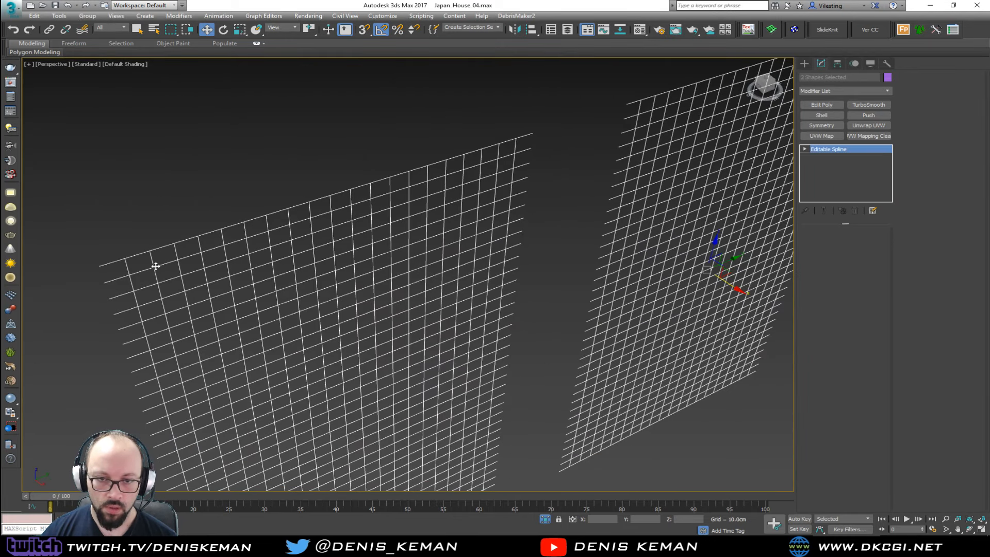
key("1")
key("l")
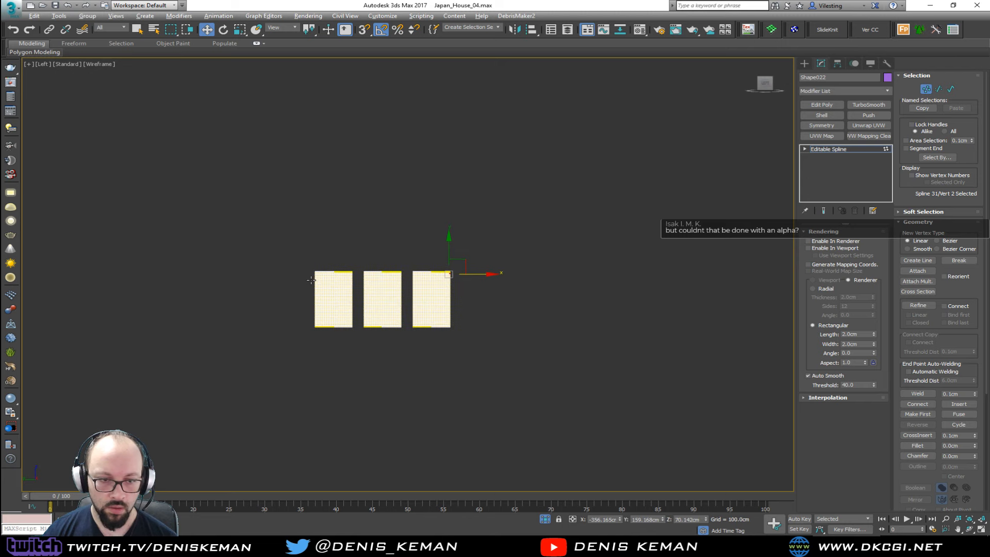
scroll(310, 277, "up", 6)
middle_click_drag(327, 293, 266, 289)
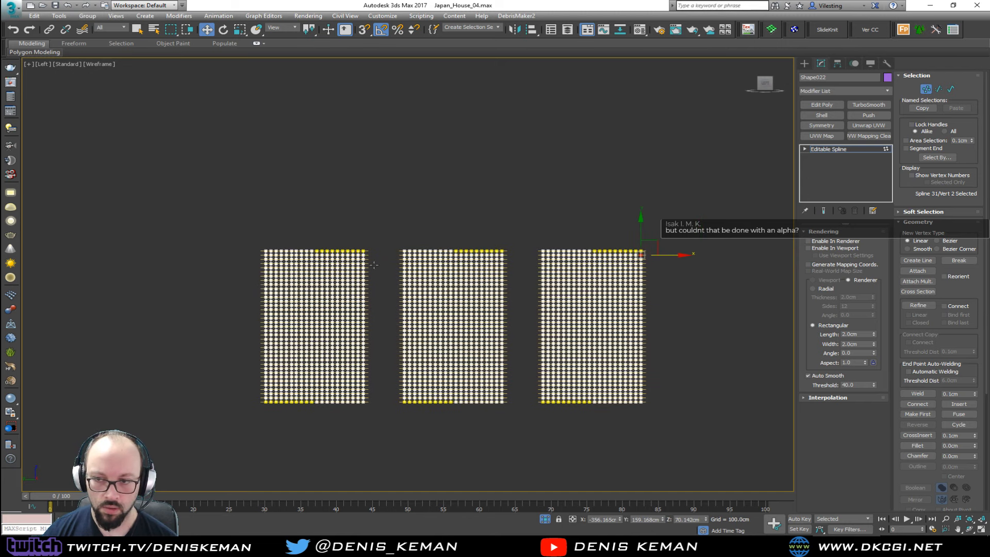
middle_click_drag(498, 260, 390, 259)
scroll(491, 261, "up", 6)
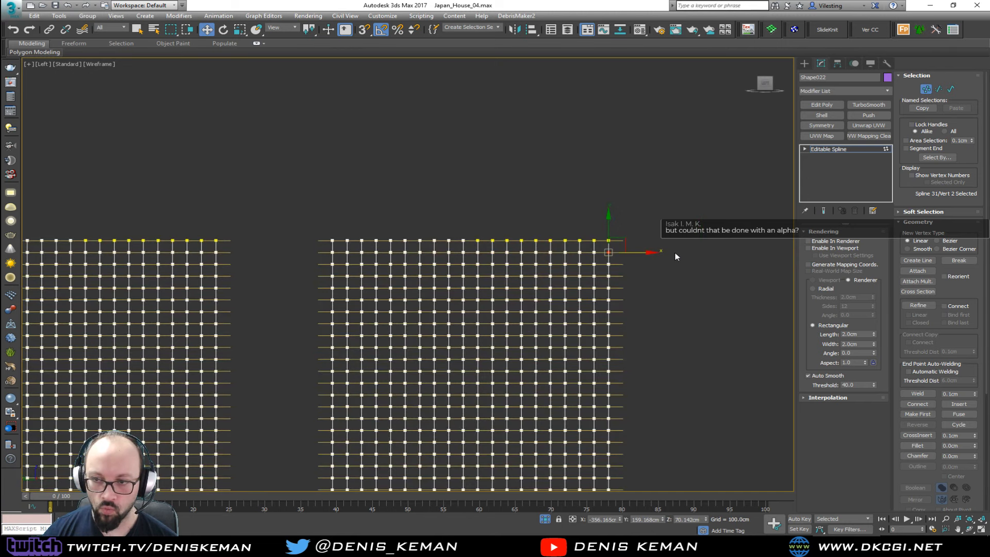
left_click(649, 252)
left_click_drag(427, 256, 304, 260)
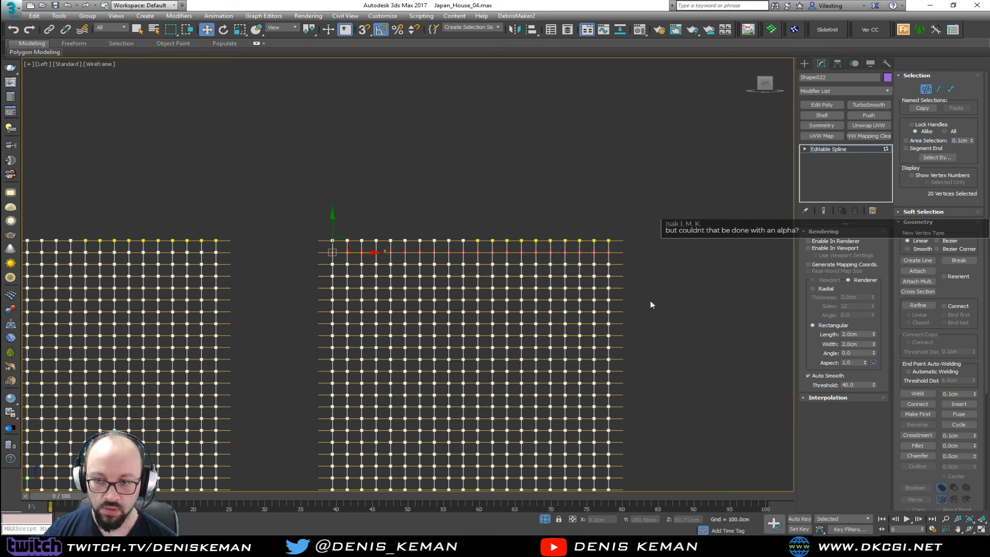
left_click_drag(404, 288, 575, 311, "ctrl")
left_click_drag(667, 304, 629, 352, "ctrl")
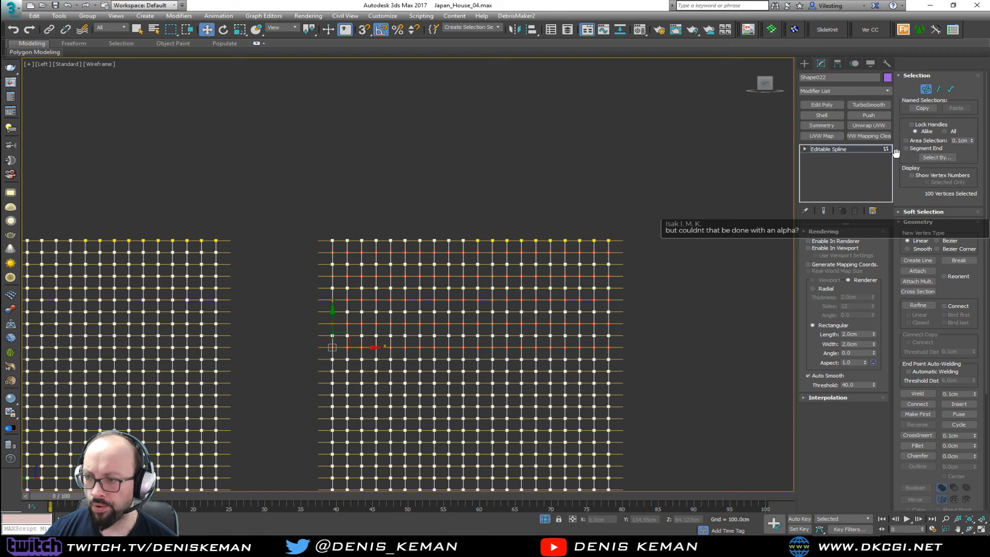
Add every second vertex row down to the lower edge of the same lattice panel to the selection.
left_click(928, 212)
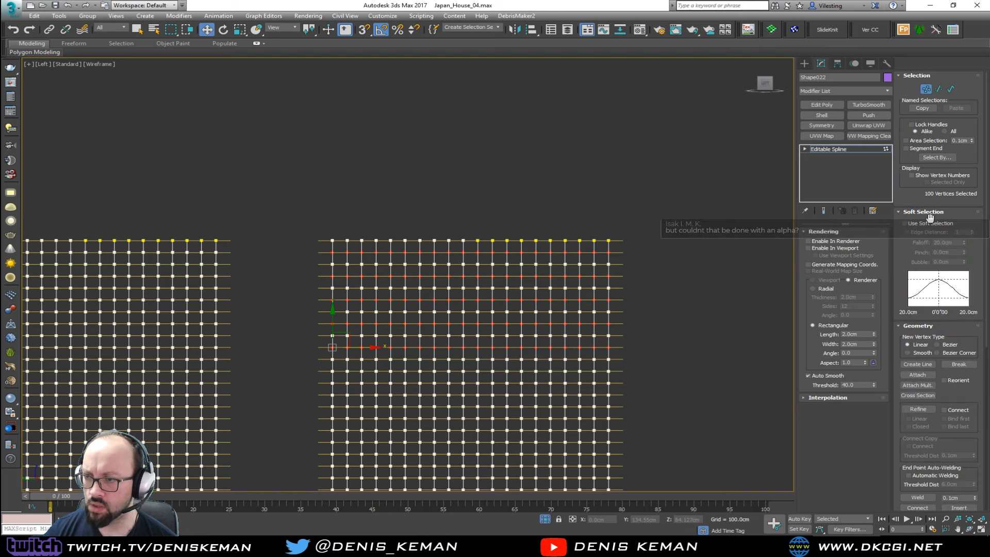
middle_click_drag(630, 294, 638, 158)
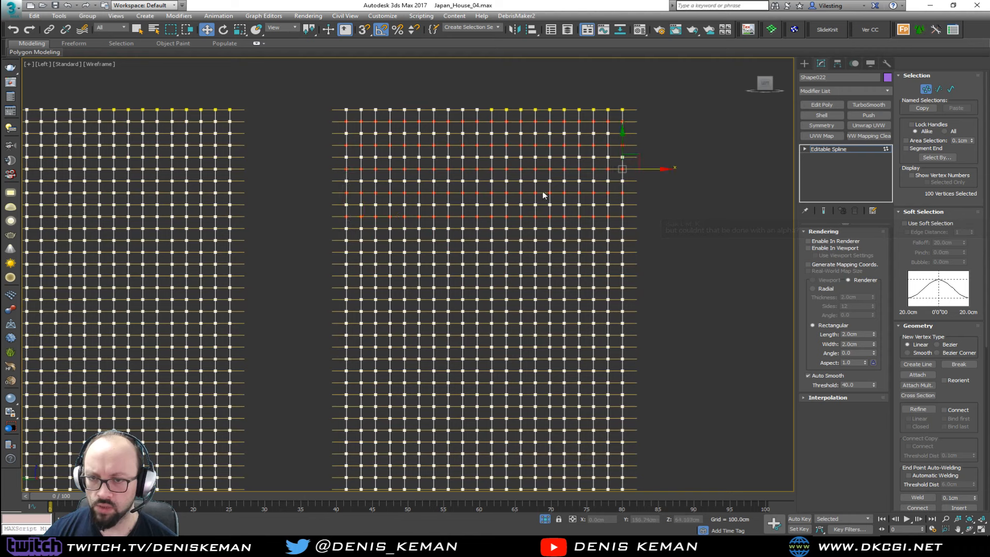
left_click_drag(336, 234, 499, 240)
left_click_drag(670, 243, 679, 251, "ctrl")
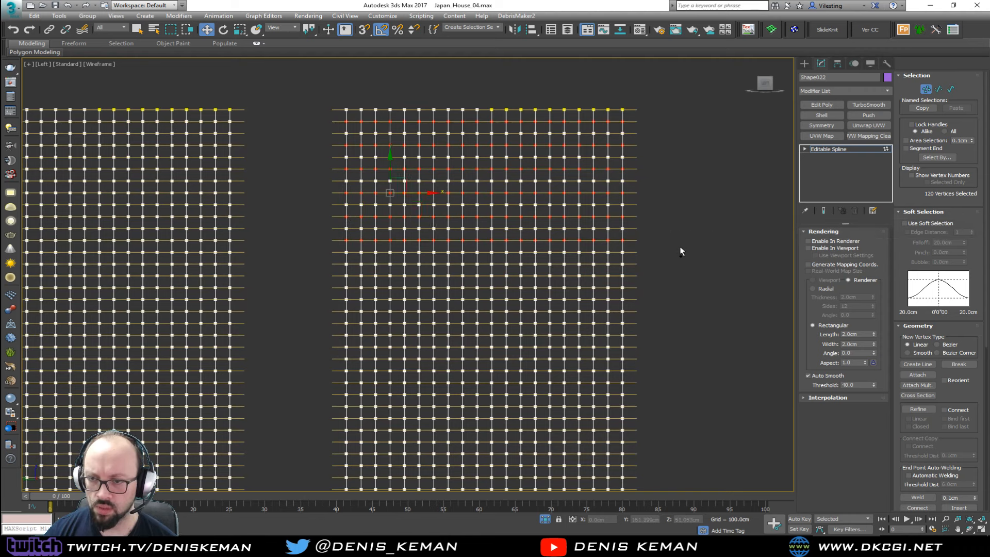
left_click_drag(314, 266, 573, 289, "ctrl")
left_click_drag(664, 292, 332, 323, "ctrl")
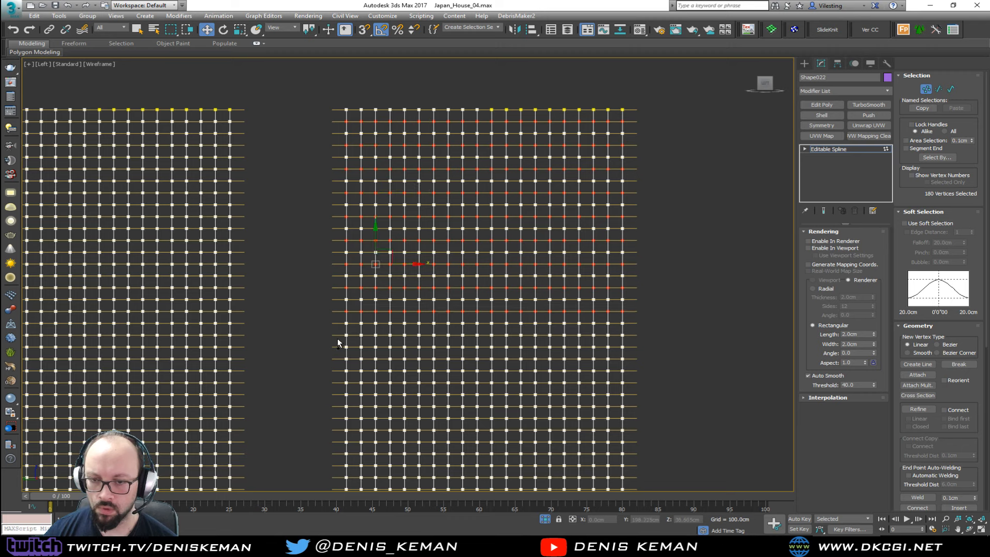
left_click_drag(502, 336, 638, 347, "ctrl")
left_click_drag(653, 340, 652, 340, "ctrl")
left_click_drag(639, 353, 325, 410, "ctrl")
middle_click_drag(502, 390, 405, 242)
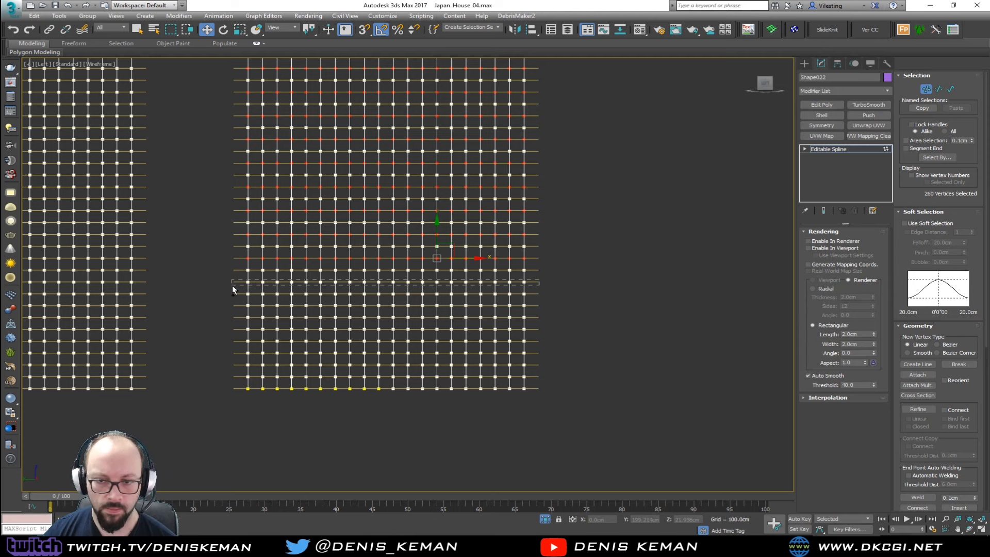
left_click_drag(232, 286, 231, 288, "ctrl")
left_click_drag(455, 308, 520, 327, "ctrl")
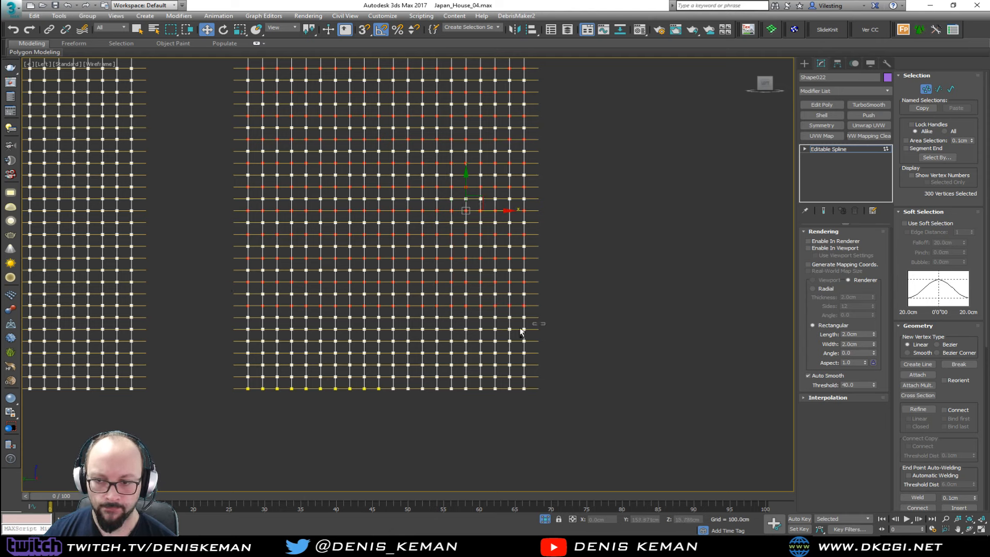
left_click_drag(229, 338, 220, 380, "ctrl")
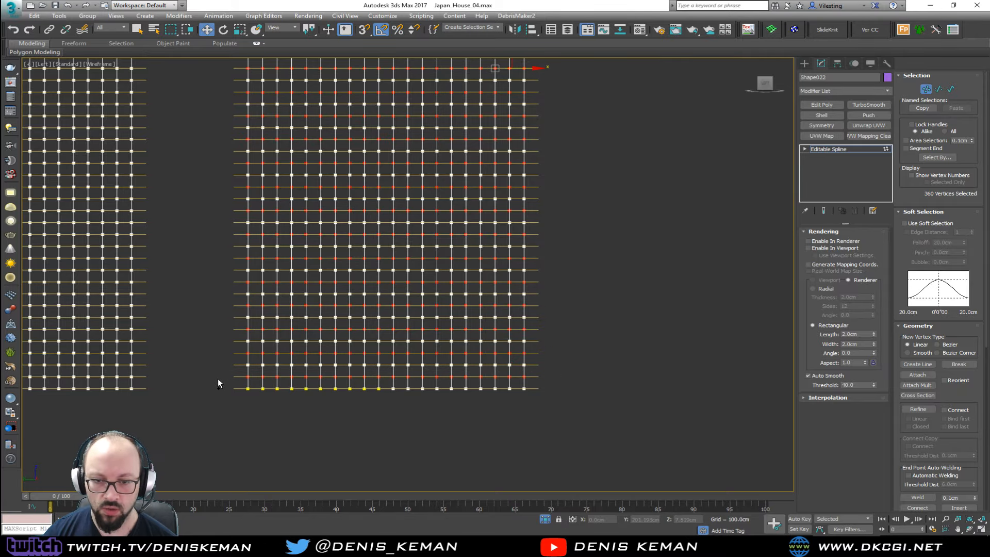
Return to the perspective view and move the selected alternate rows about -0.28 cm along X to start the weave.
key("alt+w")
key("alt+w")
scroll(484, 239, "up", 6)
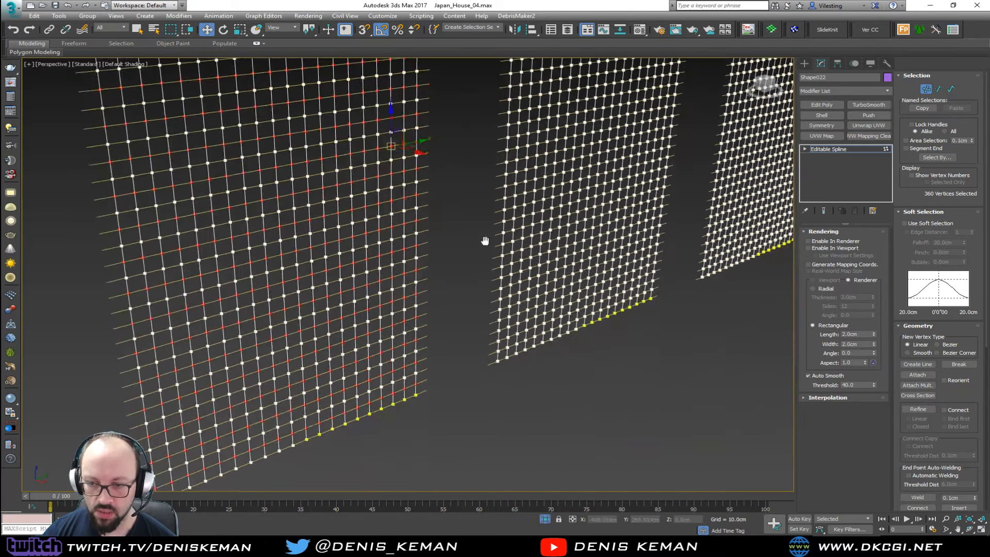
middle_click_drag(328, 191, 469, 290, "alt")
scroll(469, 290, "up", 8)
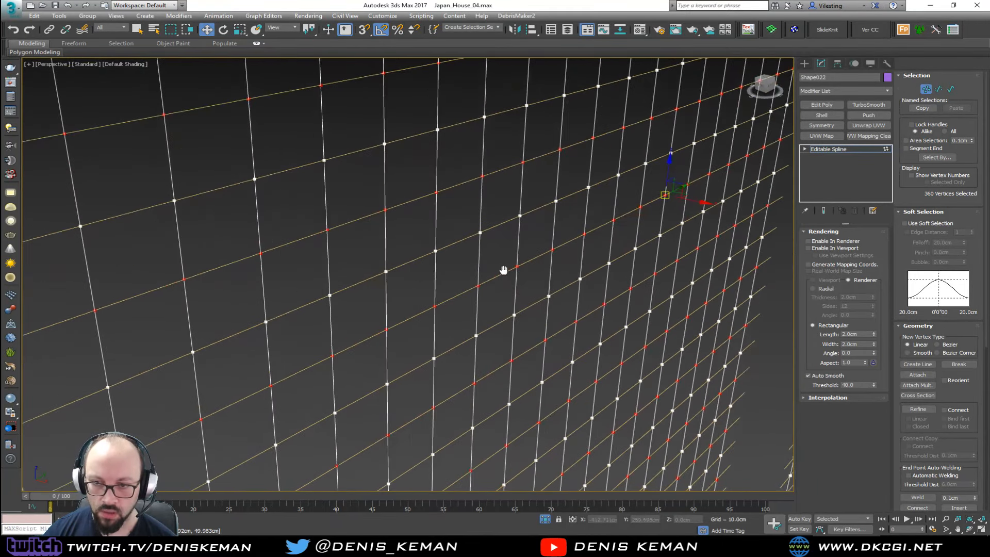
left_click_drag(541, 271, 536, 273)
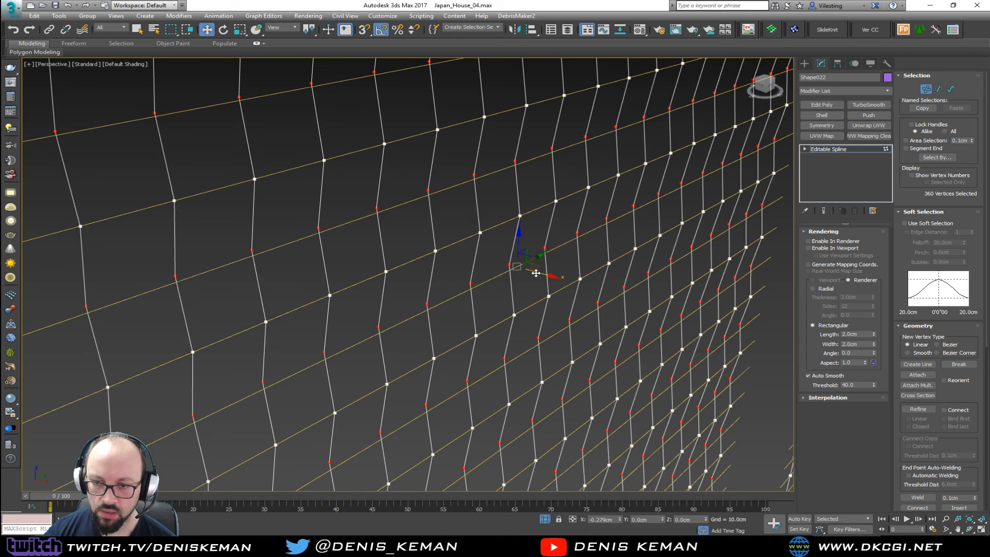
middle_click_drag(681, 271, 585, 258, "alt")
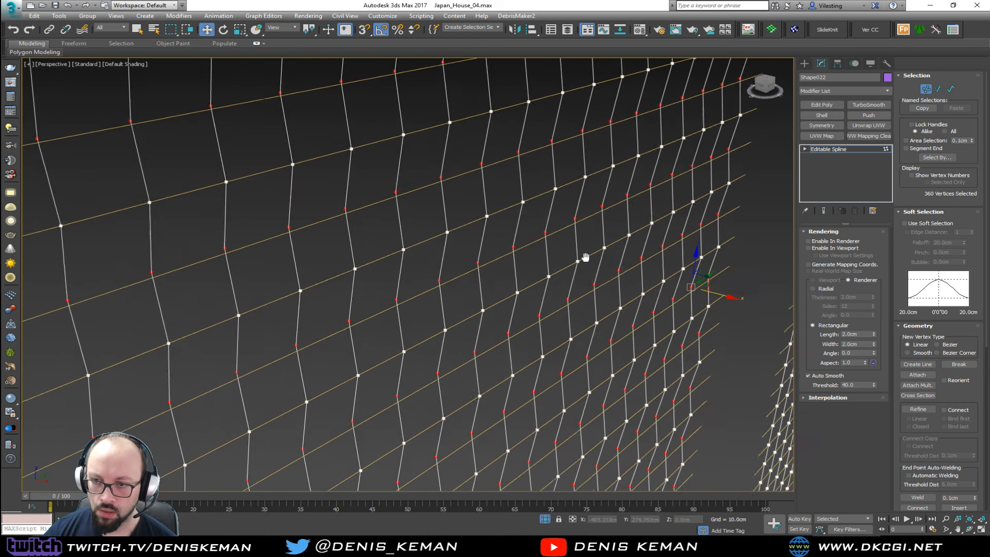
Invert the vertex selection, exclude the other two panels, and offset the remaining rows slightly in the opposite X direction.
scroll(584, 259, "down", 4)
key("ctrl+i")
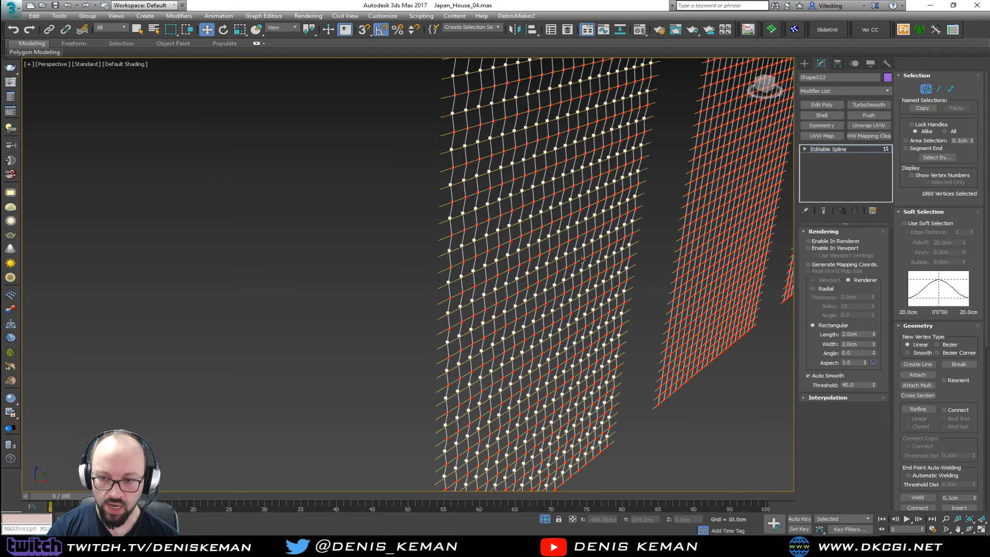
scroll(581, 261, "down", 6)
scroll(536, 260, "up", 2)
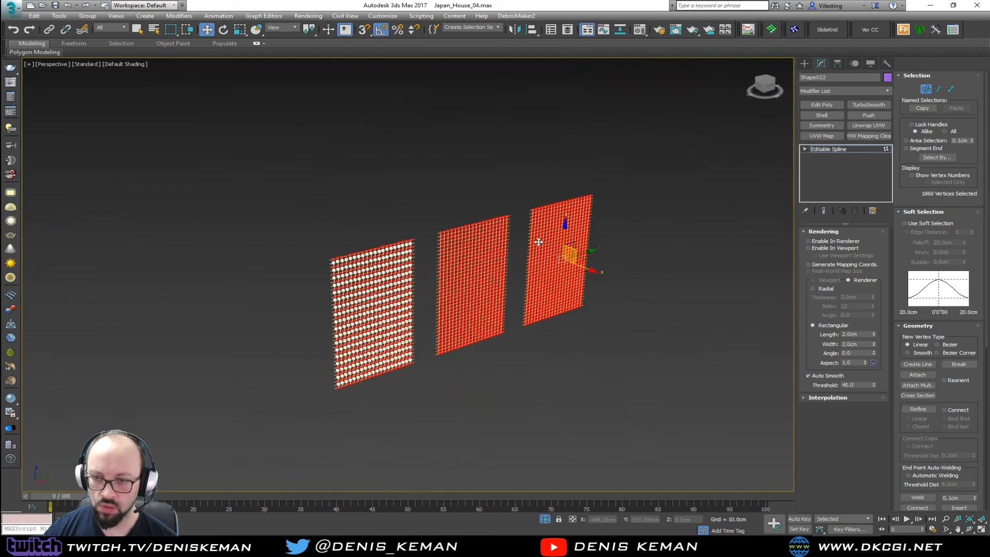
left_click_drag(536, 259, 426, 372, "alt")
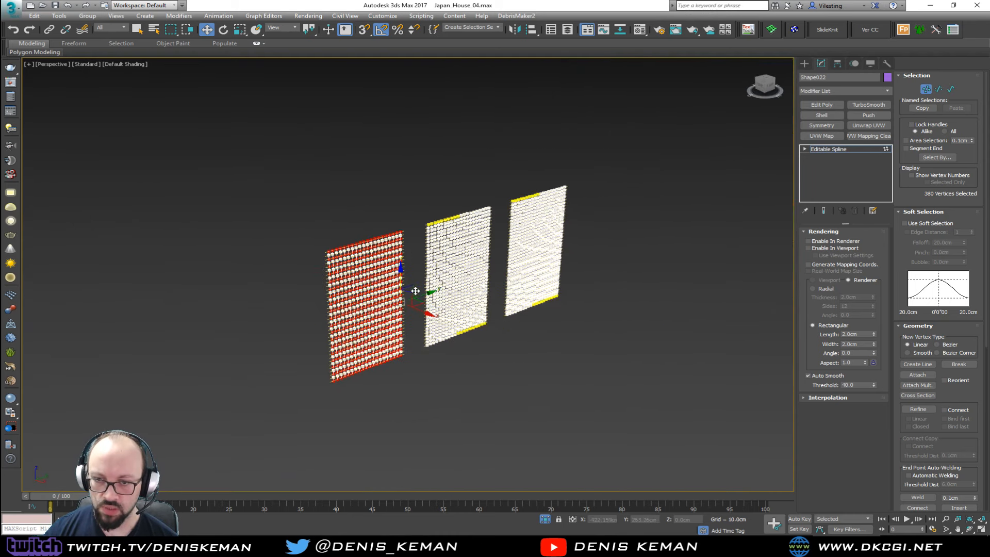
scroll(371, 261, "up", 3)
scroll(370, 261, "up", 5)
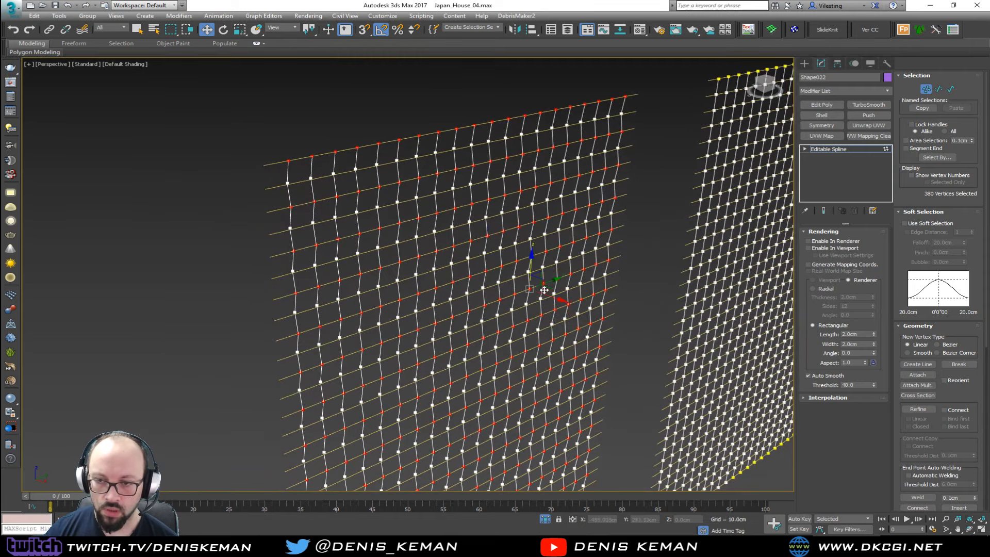
left_click_drag(571, 317, 576, 318)
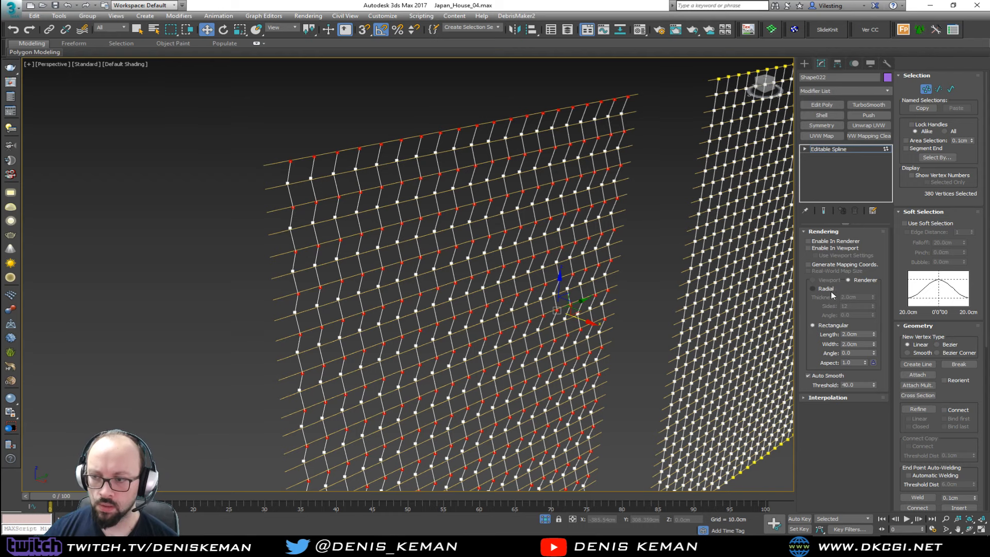
Make the vertical splines visible in renderer and viewport, with a rectangular section 0.1 cm long and 0.1 cm wide.
left_click(832, 241)
left_click(830, 248)
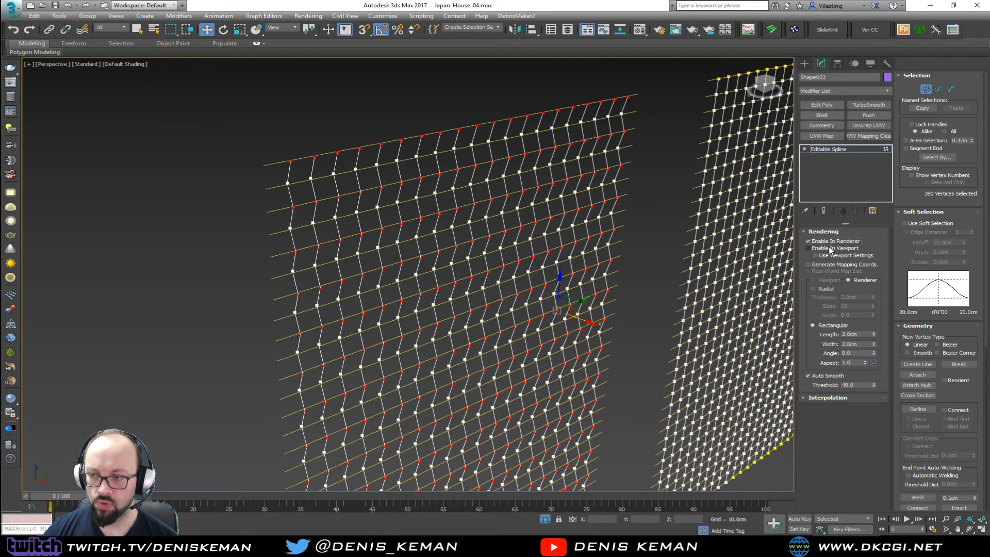
double_click(859, 334)
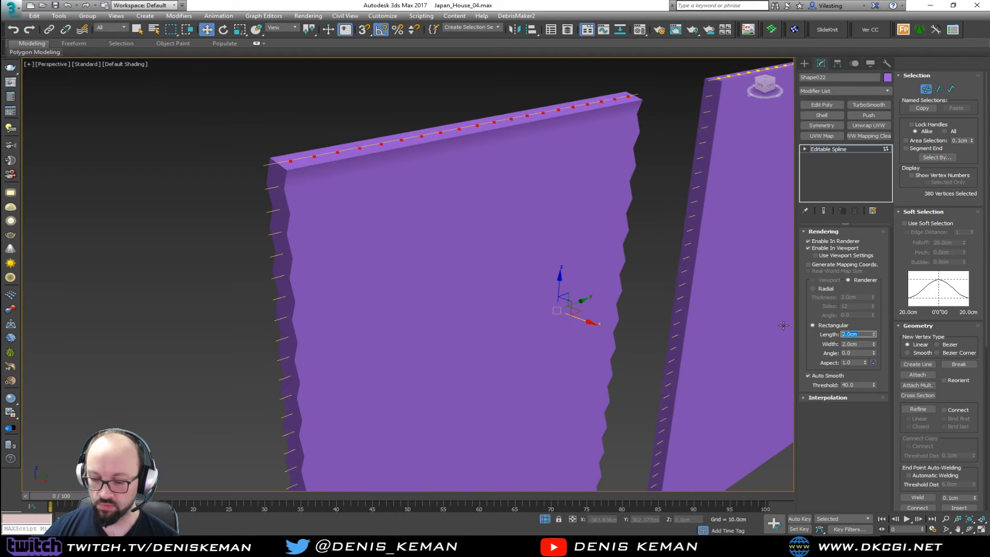
type("0.")
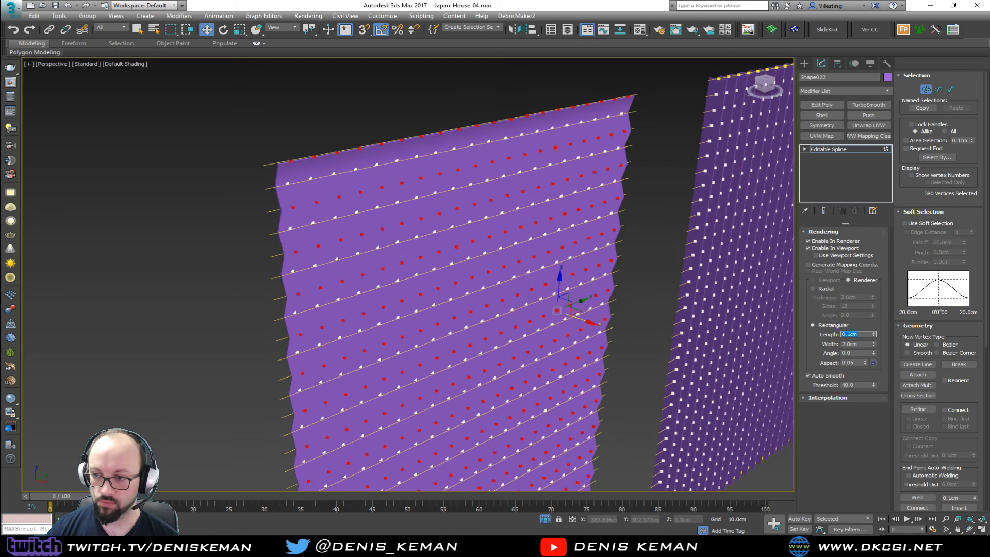
key("Tab")
type("0.1")
key("Return")
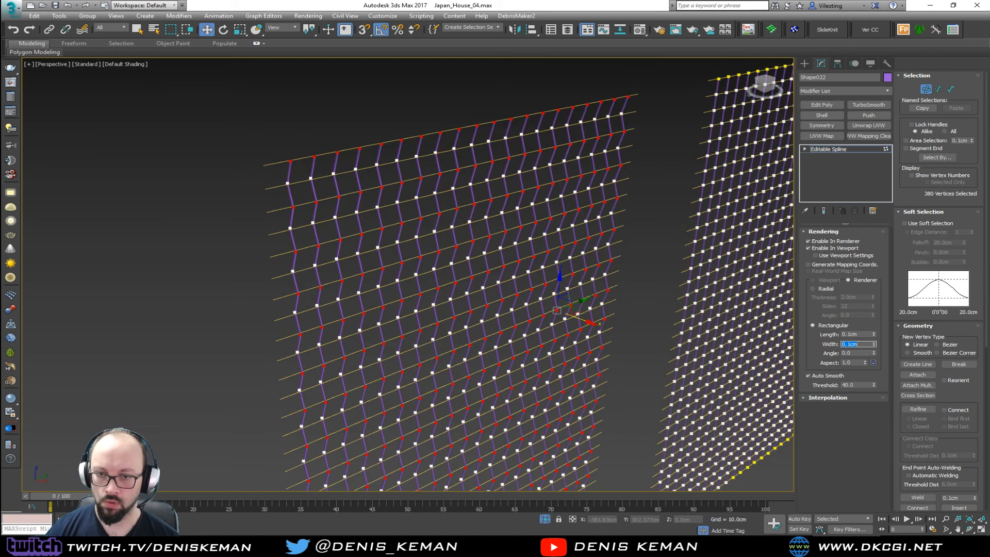
Set the vertical strips' rectangular section to 0.5 cm length and 0.5 cm width.
scroll(327, 224, "up", 10)
scroll(322, 210, "down", 1)
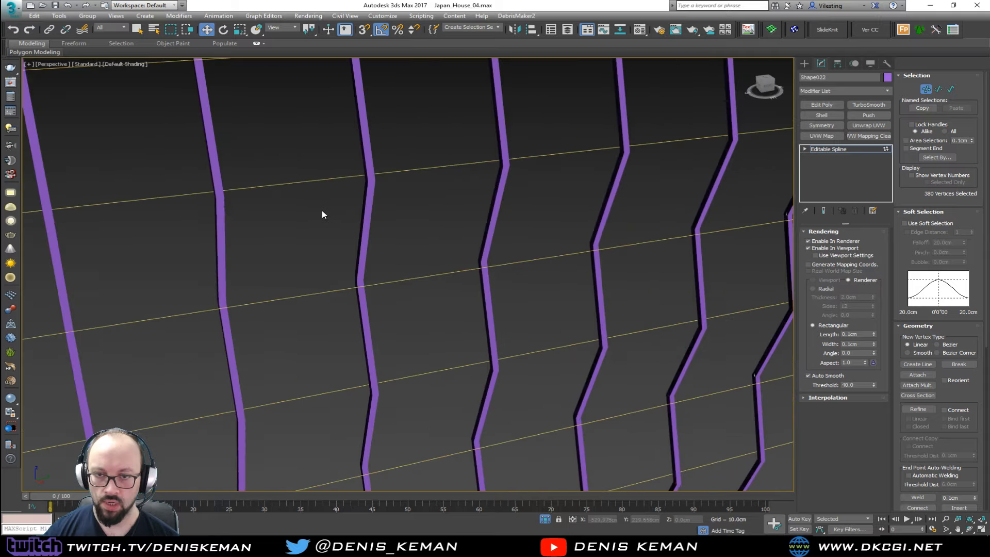
scroll(321, 209, "down", 6)
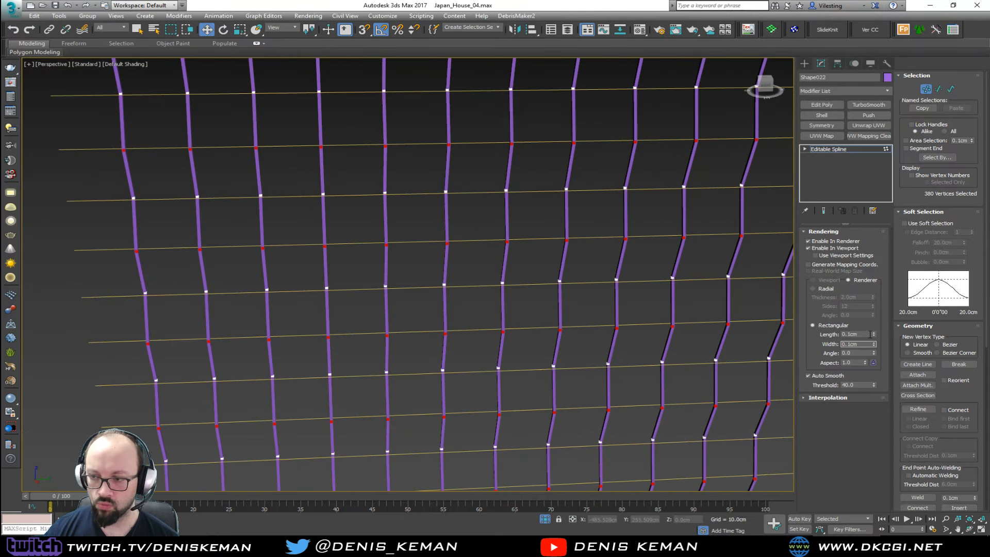
double_click(862, 333)
type("0.5")
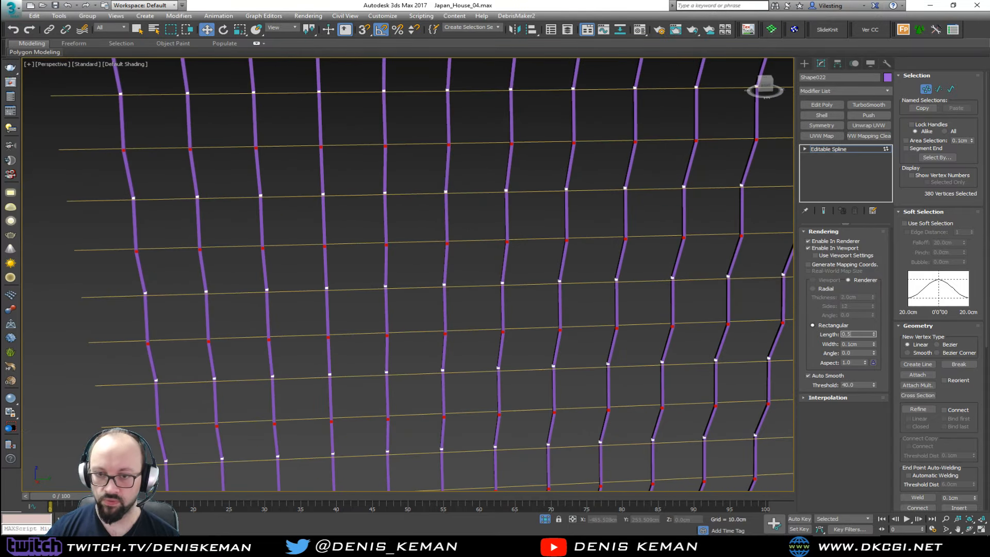
key("Return")
key("Tab")
type("0")
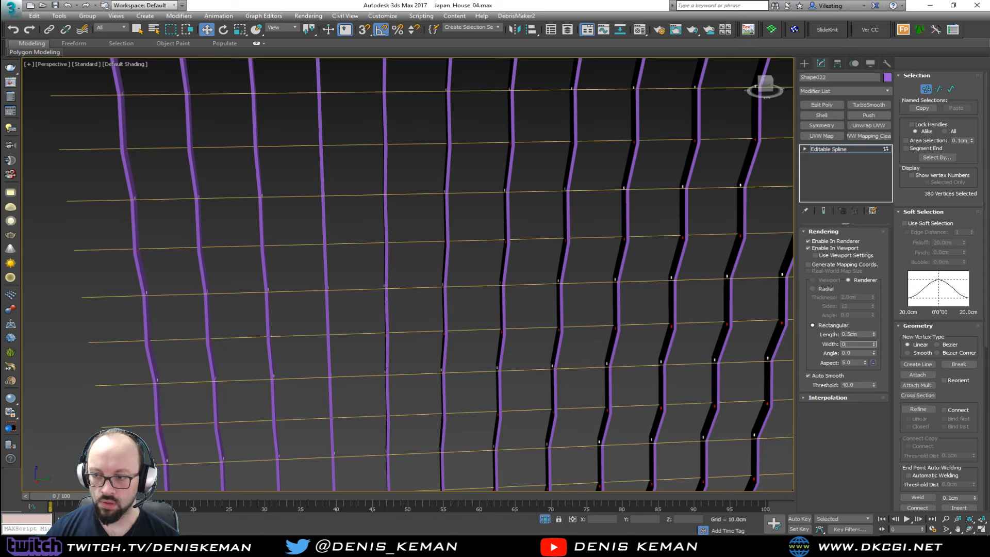
type(".5")
key("Return")
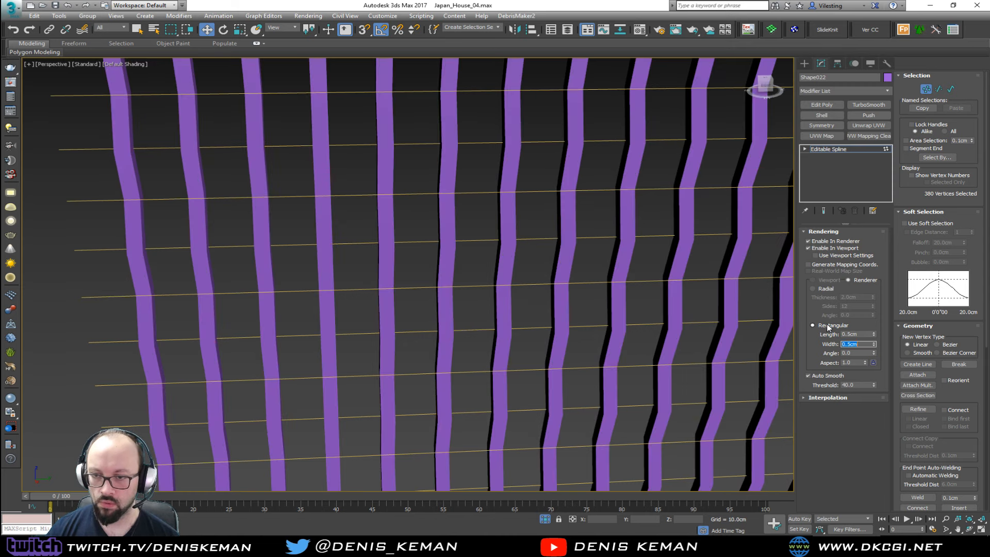
Set the vertical strips' width to 1 cm and check the resulting weave at the panel's upper edge.
type("1")
key("Return")
scroll(453, 206, "down", 5)
middle_click_drag(454, 206, 452, 174, "alt")
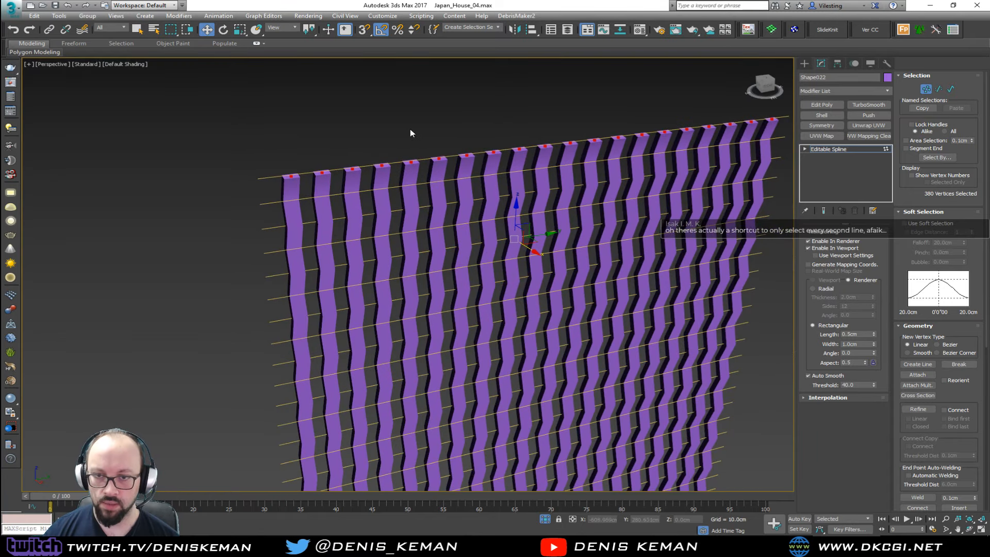
Leave vertex editing of the vertical strips and select the horizontal splines of the panels.
key("1")
left_click(354, 127)
left_click_drag(264, 246, 274, 261)
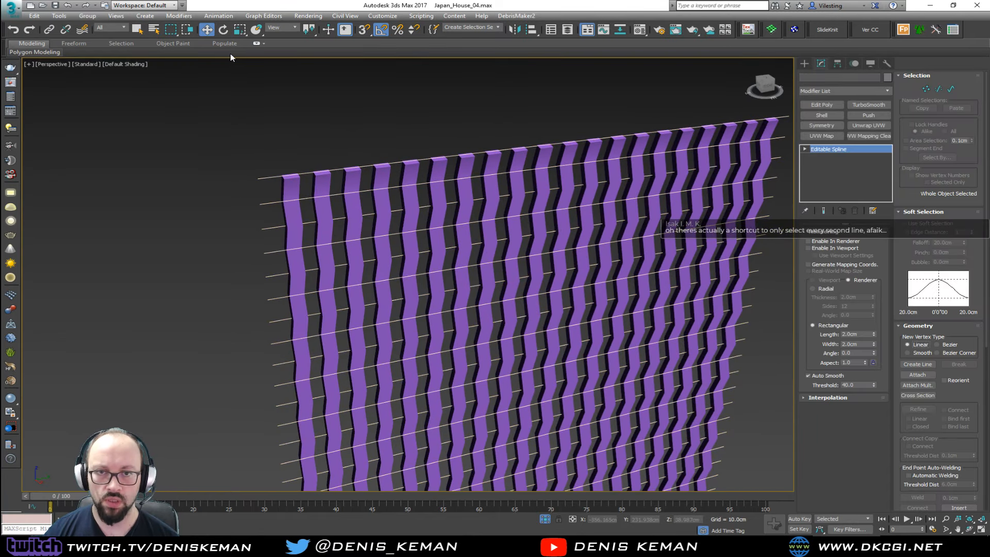
left_click(256, 43)
key("2")
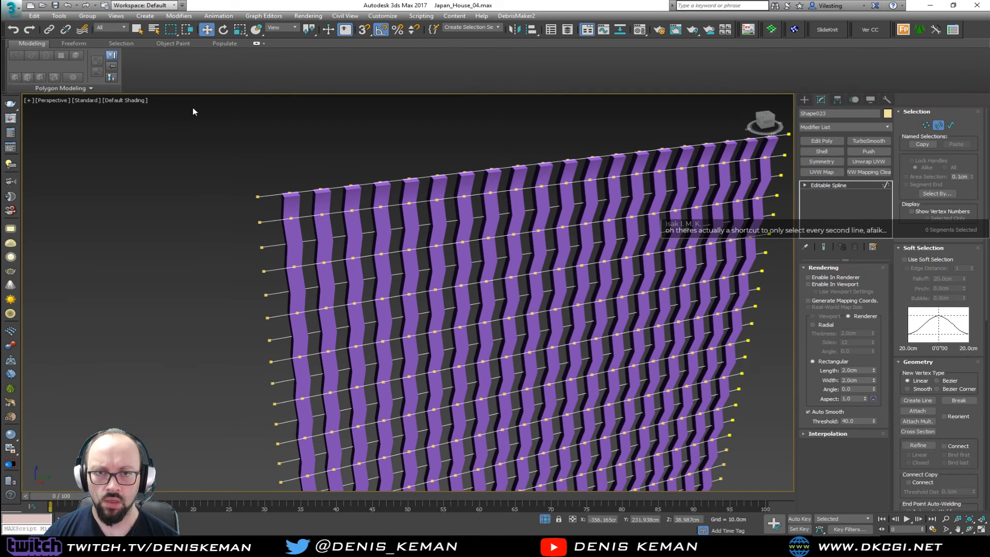
left_click_drag(239, 171, 263, 209)
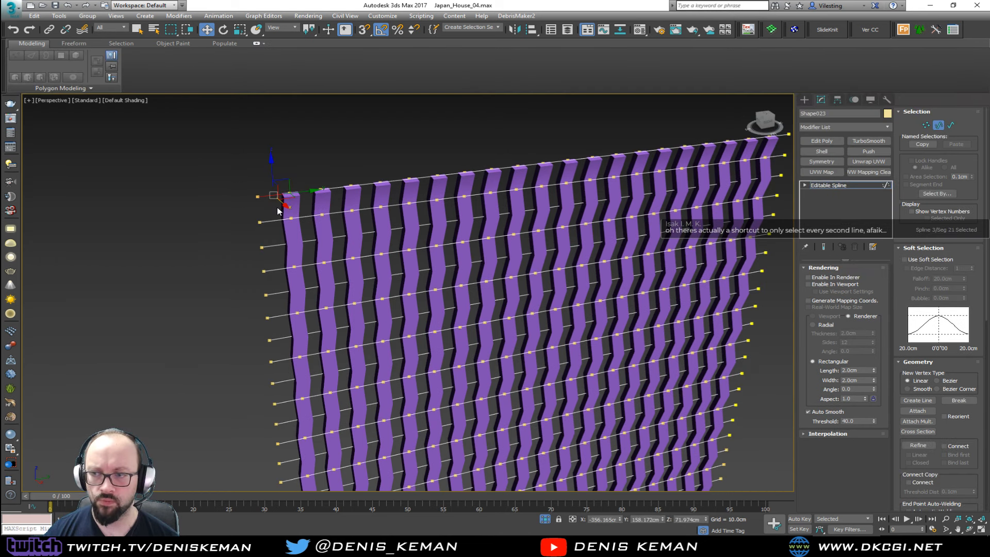
middle_click_drag(278, 219, 247, 219, "alt")
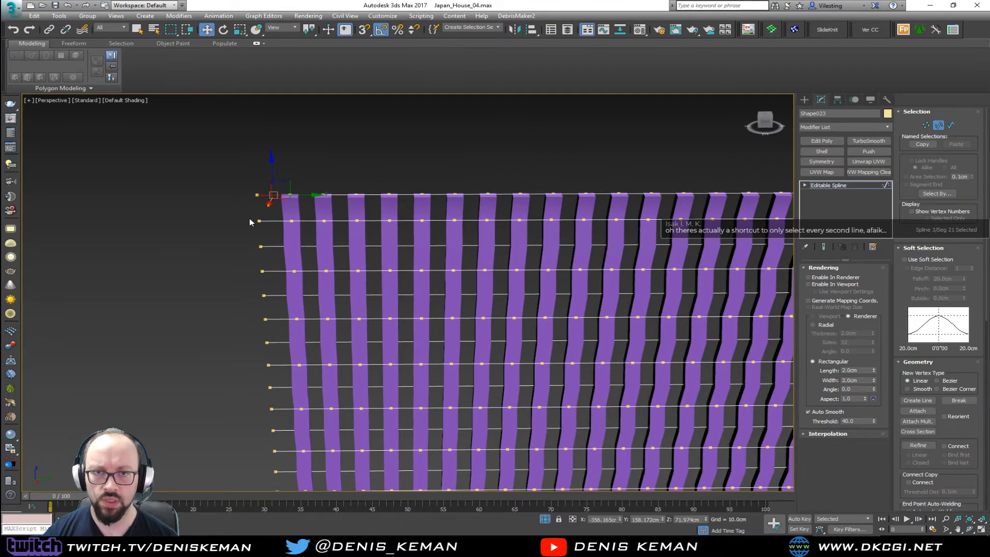
key("1")
scroll(267, 231, "up", 4)
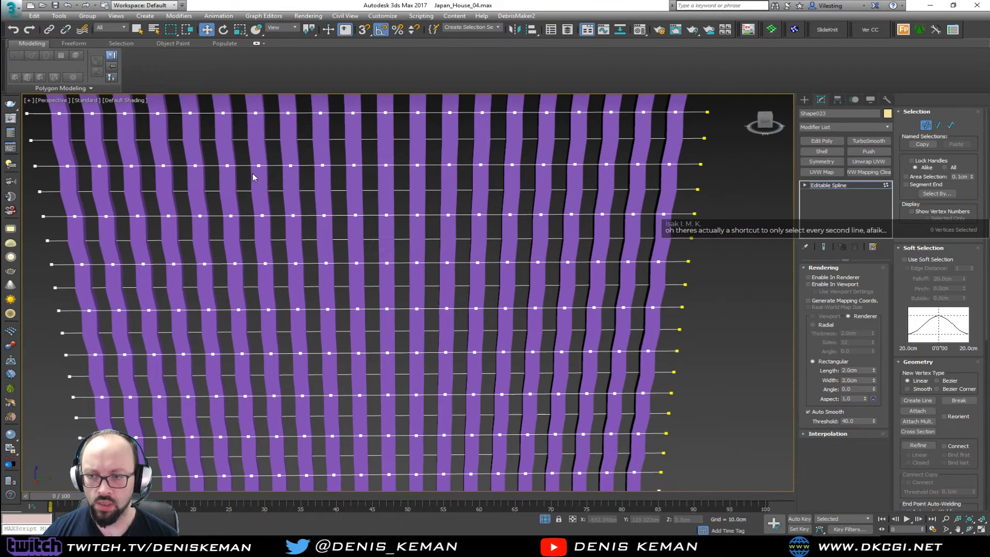
key("1")
Display edged faces and try making the horizontal splines visible in the renderer and viewport.
middle_click_drag(504, 267, 624, 260, "alt")
key("F4")
scroll(453, 268, "up", 5)
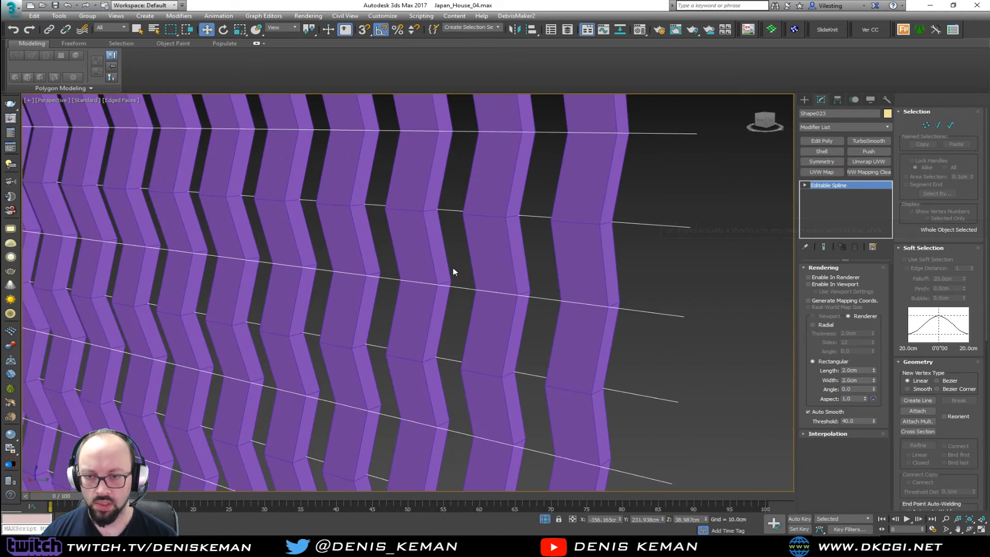
middle_click_drag(426, 227, 443, 272)
scroll(452, 301, "down", 5)
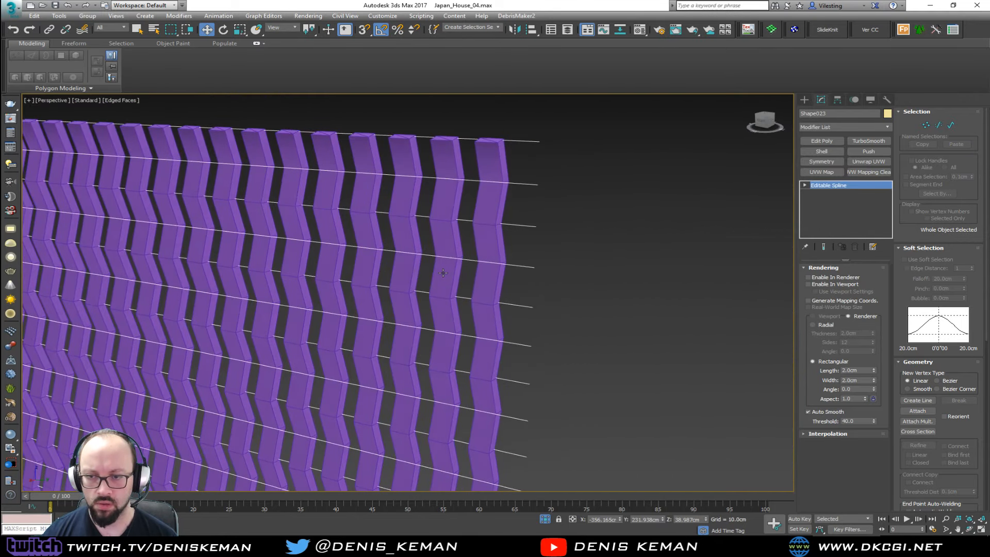
left_click(832, 277)
left_click(831, 284)
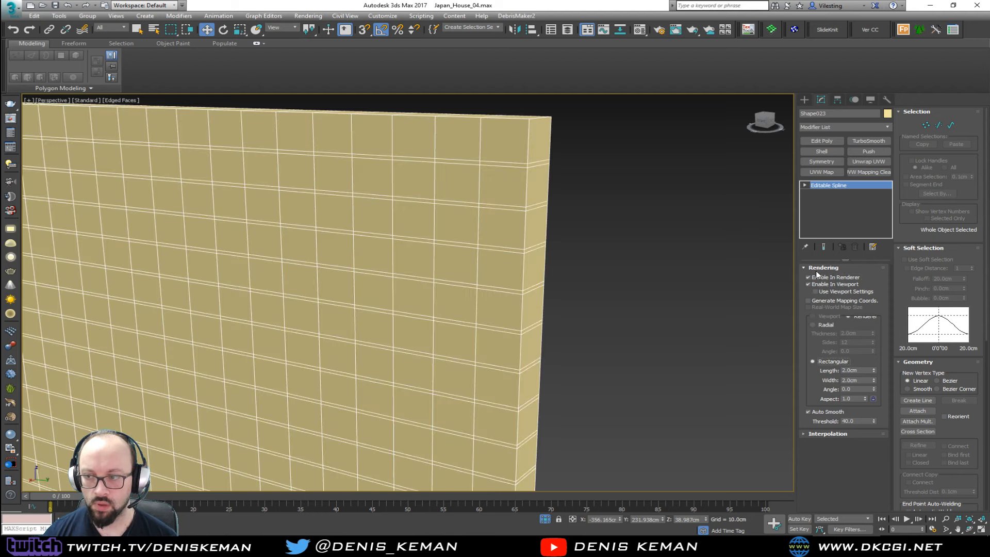
left_click(808, 284)
Make the horizontal splines visible in renderer and viewport, with a rectangular section 0.5 cm long and 1 cm wide like the vertical strips.
left_click(649, 280)
left_click(484, 248)
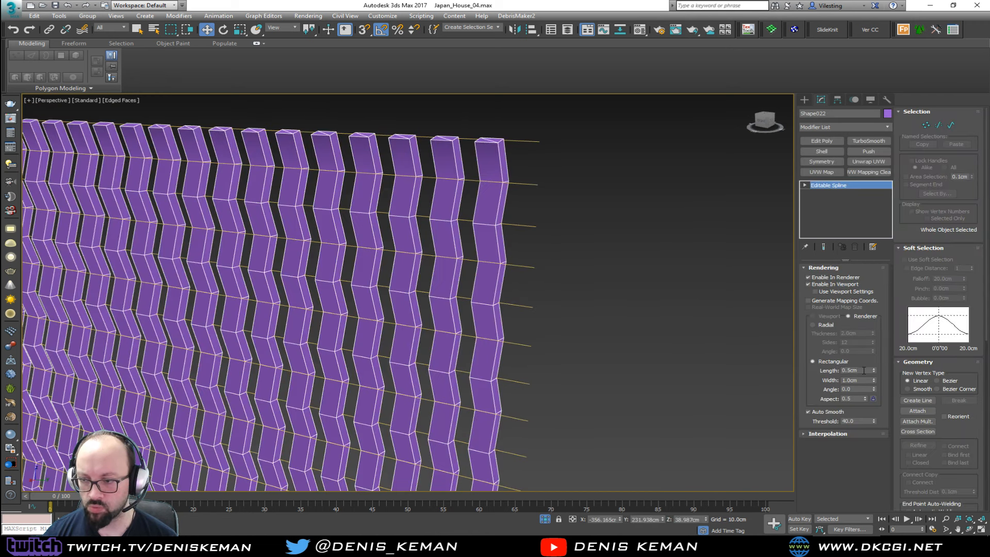
left_click(525, 343)
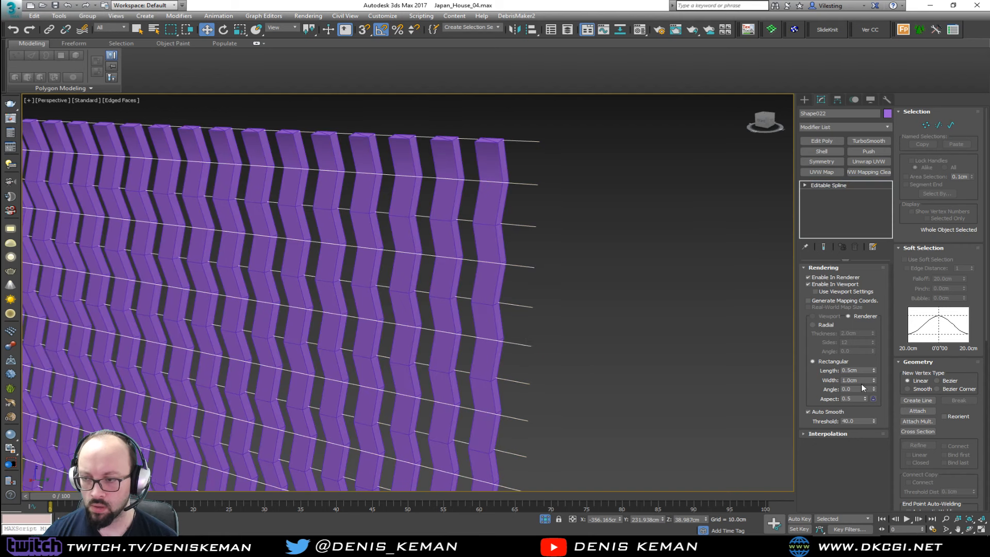
double_click(855, 370)
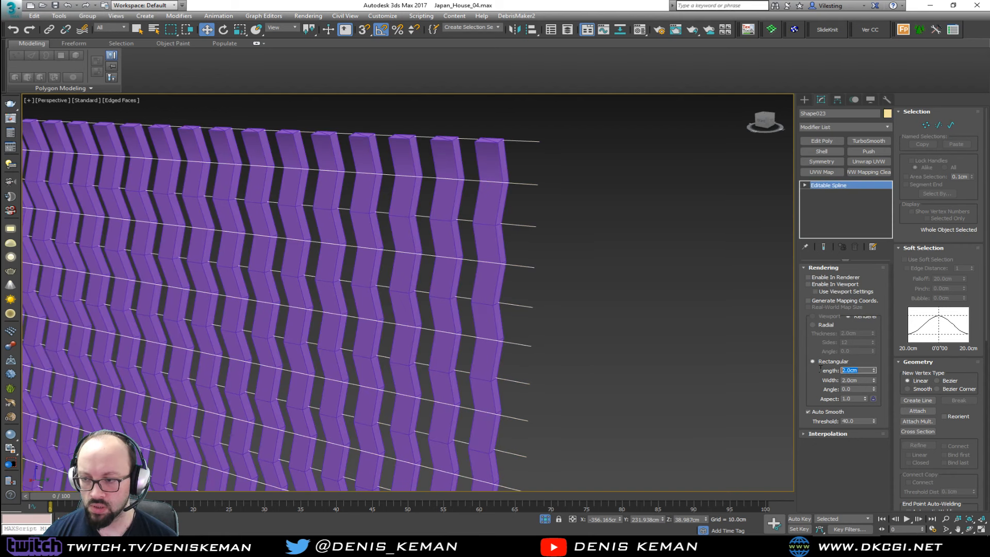
type("0.5")
key("Tab")
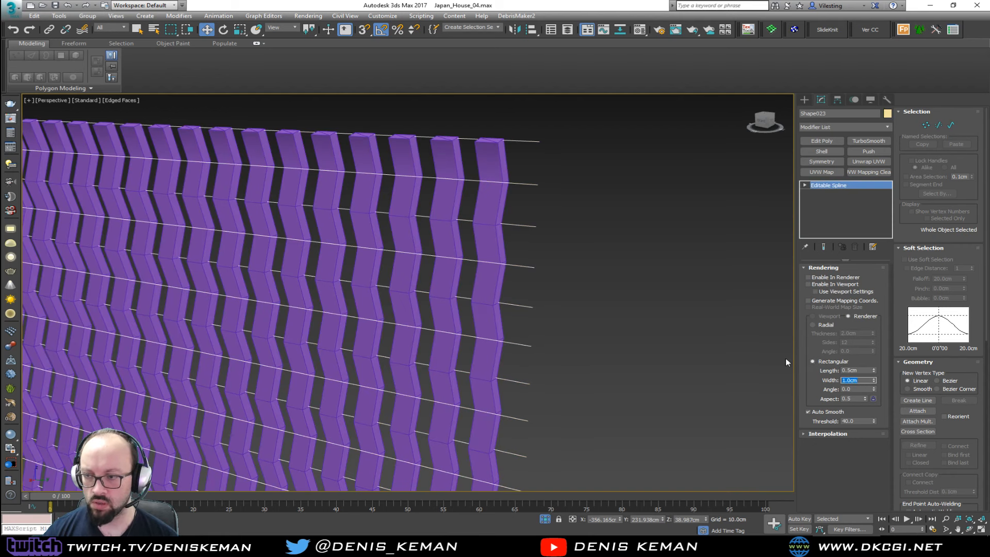
left_click(832, 284)
left_click(831, 277)
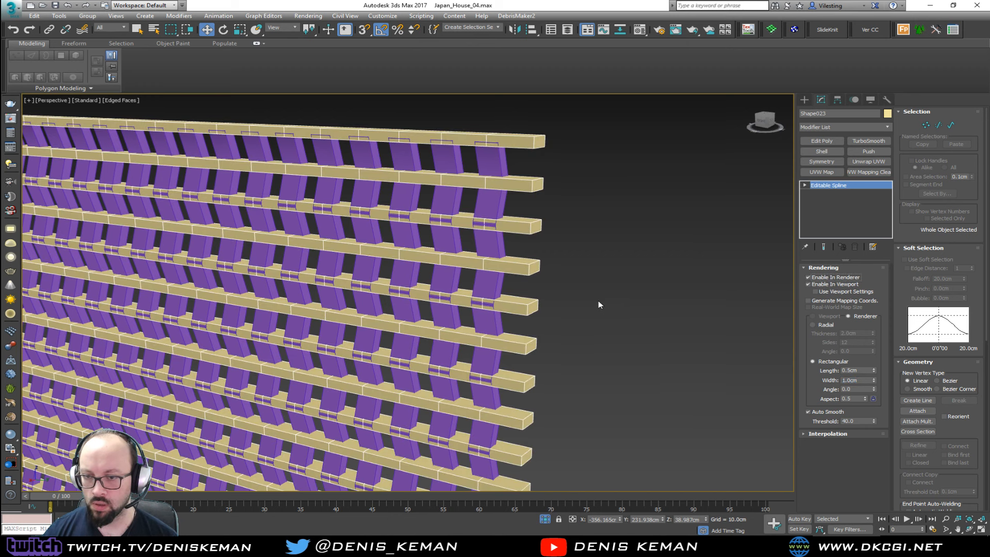
Reduce the horizontal strips' width to 0.5 cm and on to 0.1 cm, and inspect the weave across the panel.
double_click(857, 380)
type("0")
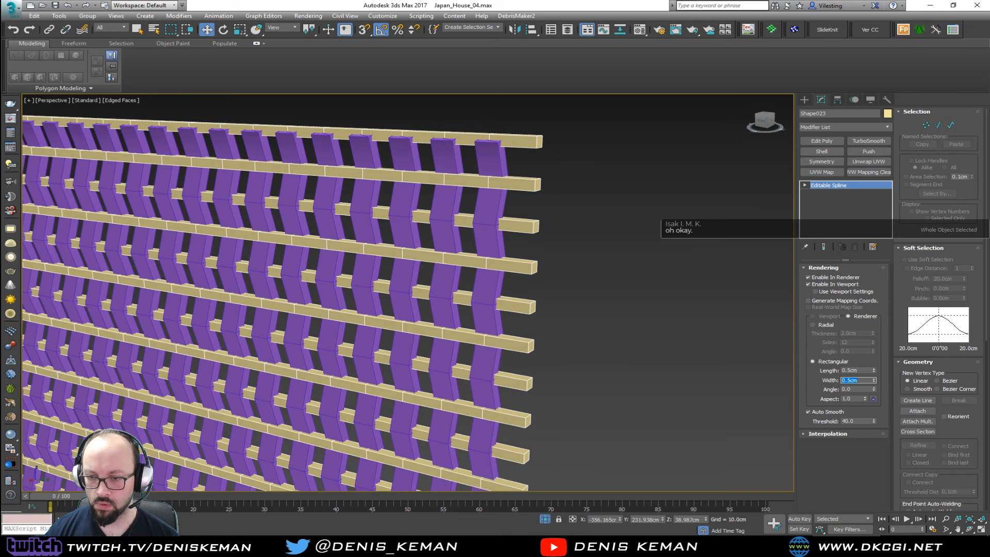
type(".1")
key("Return")
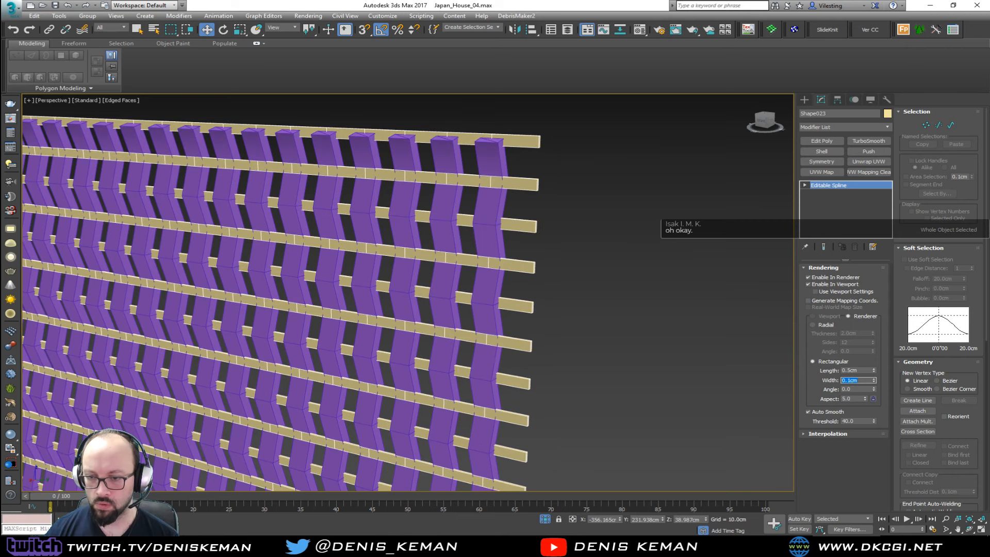
left_click(638, 327)
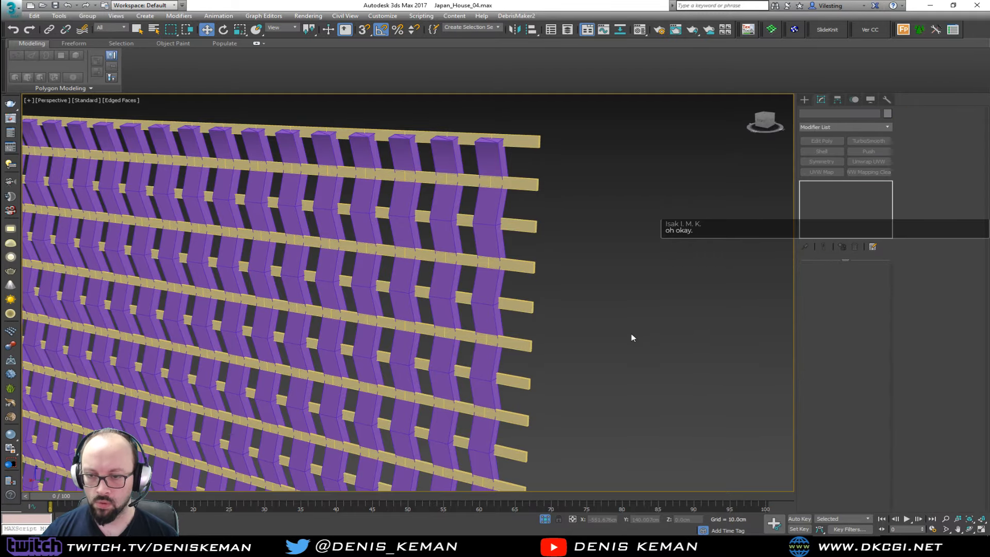
key("F4")
scroll(433, 298, "down", 4)
middle_click_drag(432, 298, 531, 295, "alt")
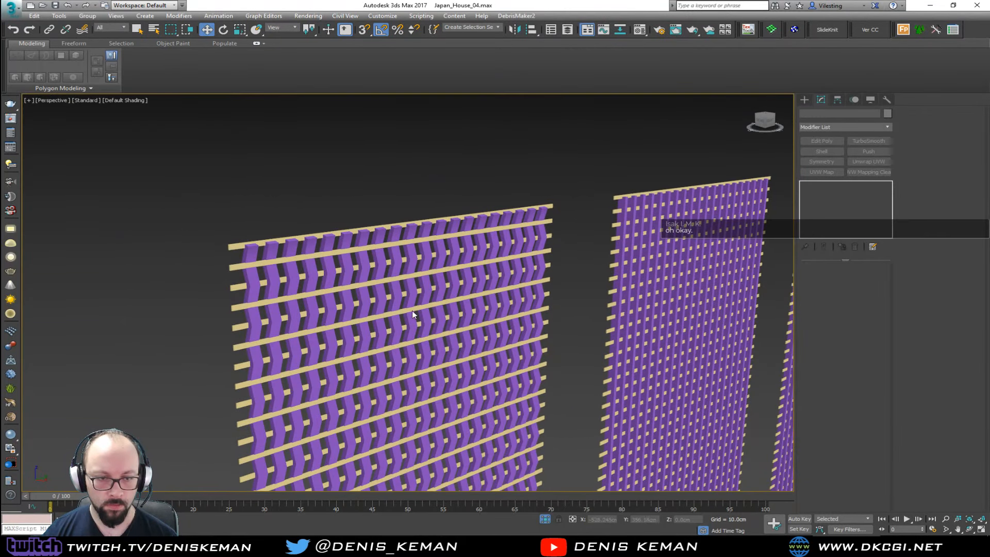
middle_click_drag(412, 311, 383, 286, "alt")
scroll(285, 293, "up", 5)
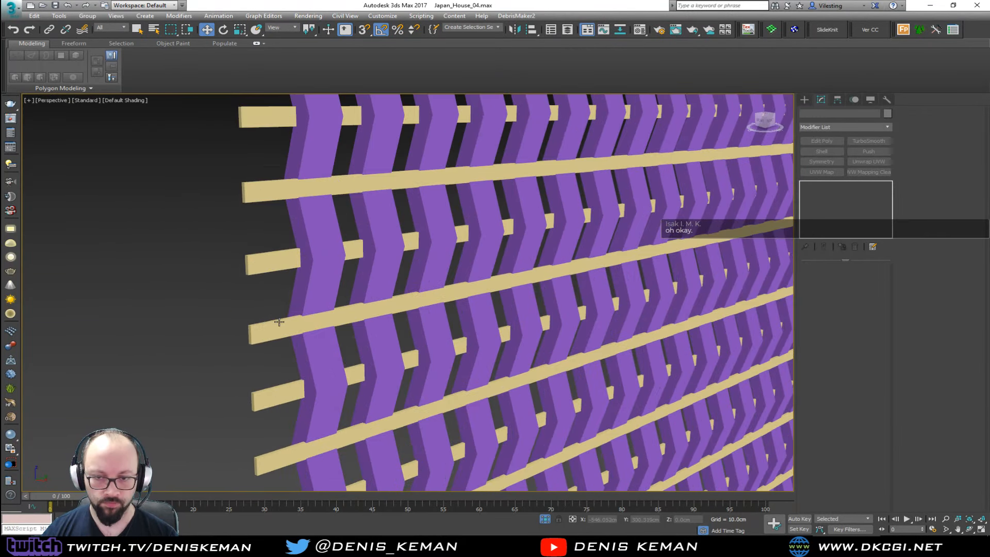
Try an Edit Poly modifier on the horizontal strips to examine the Dot Ring edge selection, and remove the modifier again.
left_click(283, 325)
middle_click_drag(283, 325, 417, 318)
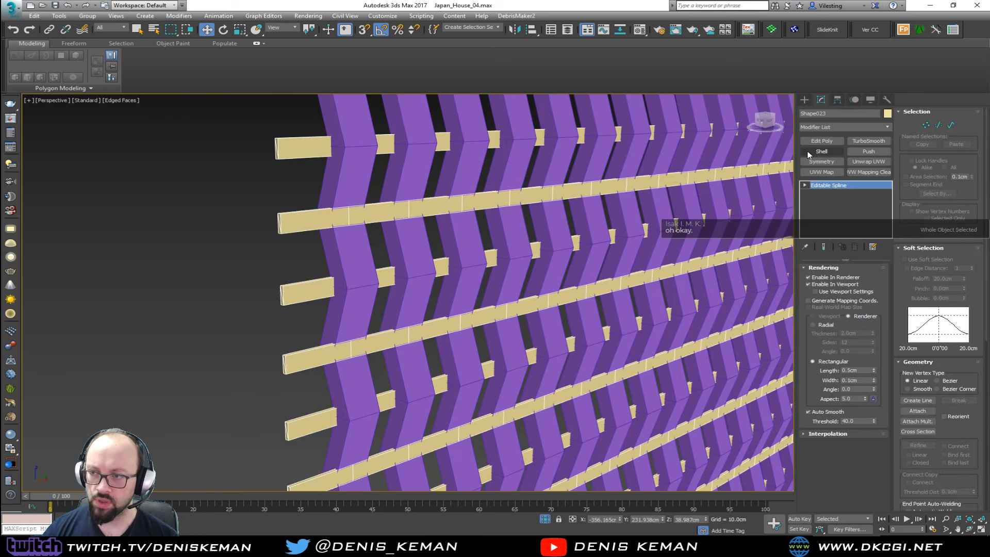
left_click(821, 141)
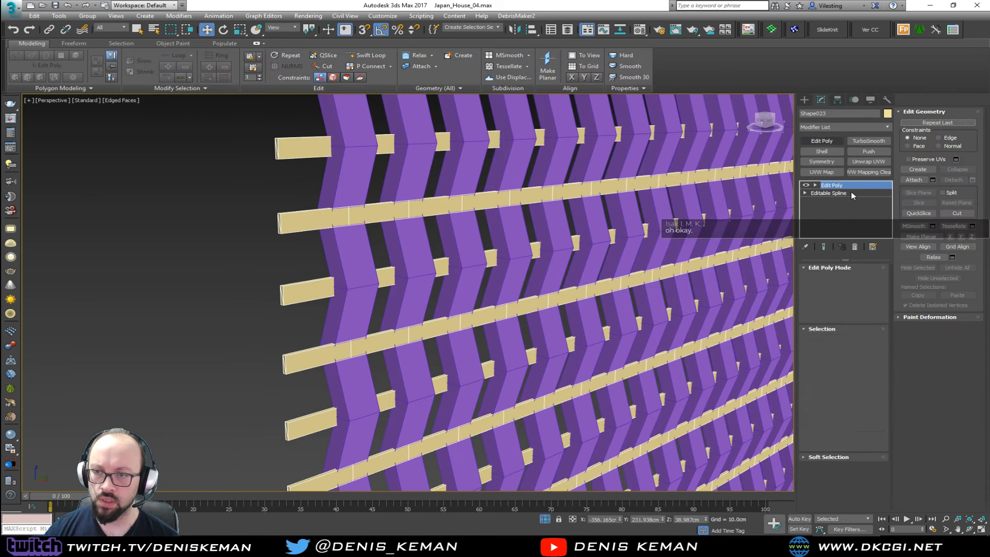
left_click(88, 88)
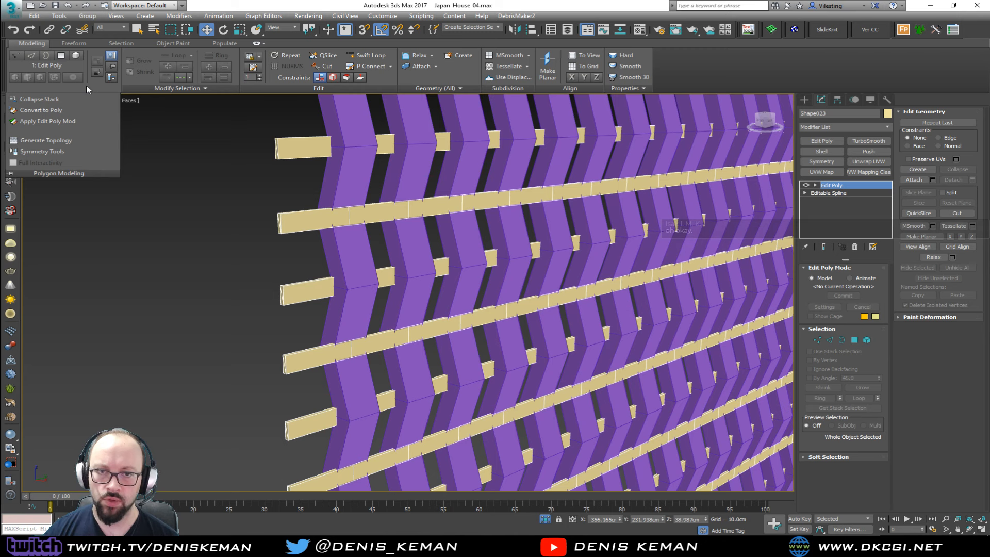
key("2")
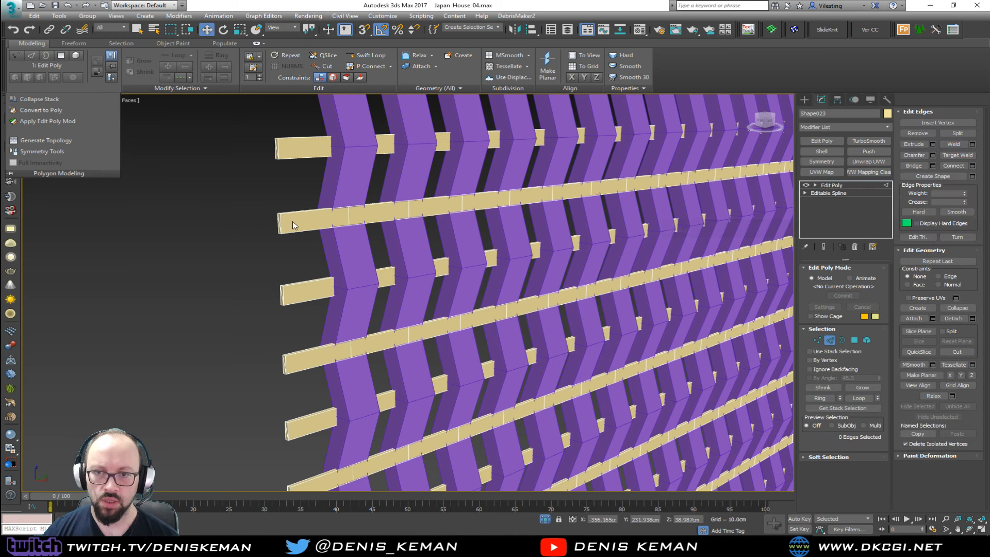
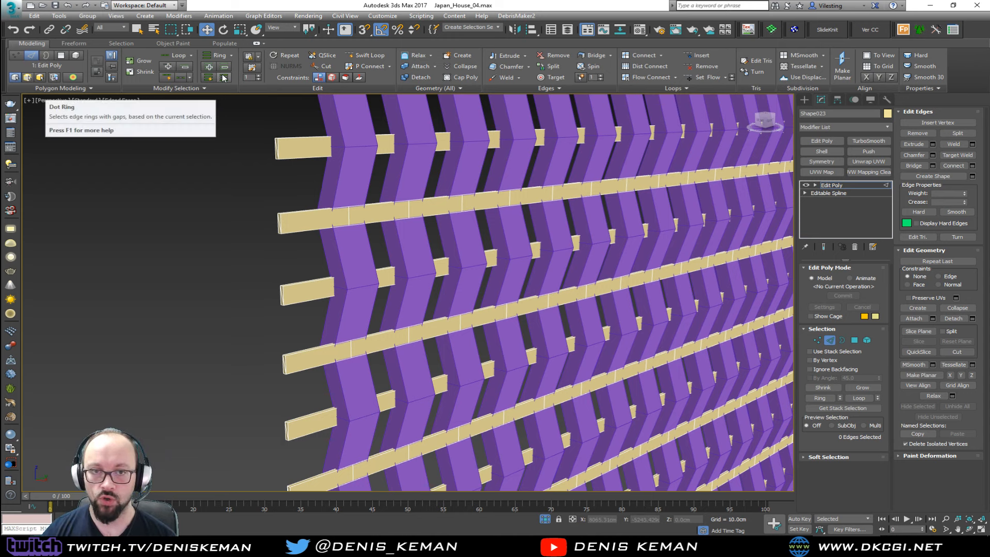
scroll(342, 232, "down", 10)
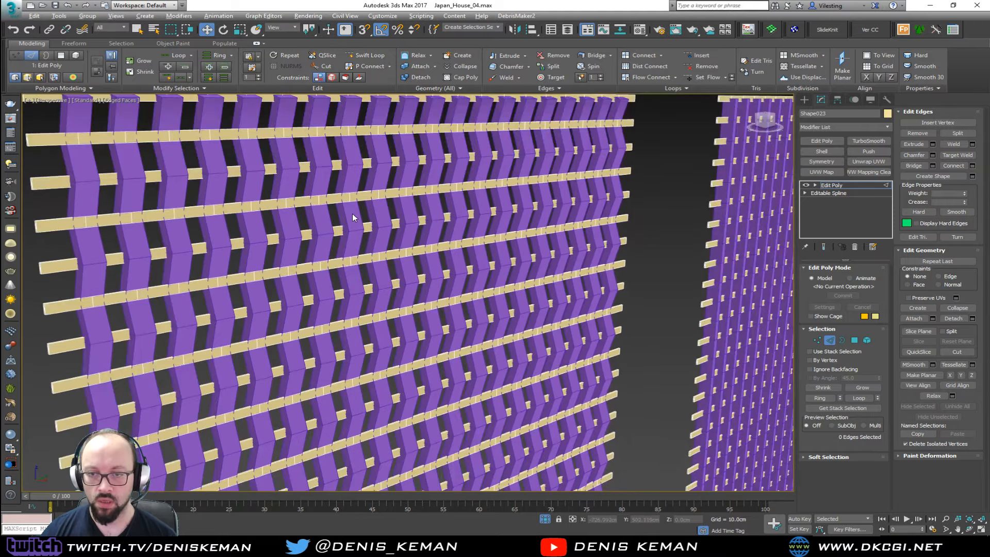
scroll(313, 219, "down", 5)
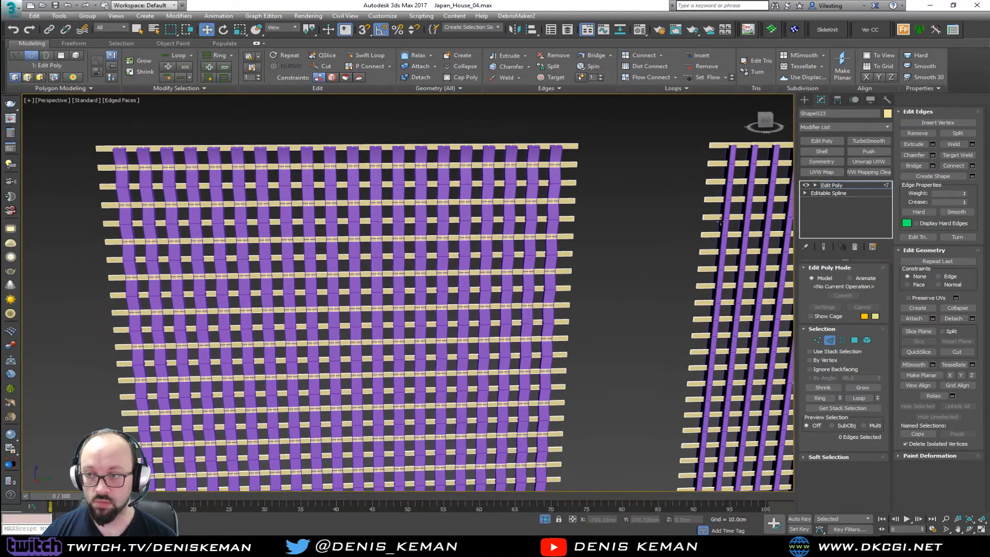
scroll(436, 231, "up", 5)
key("2")
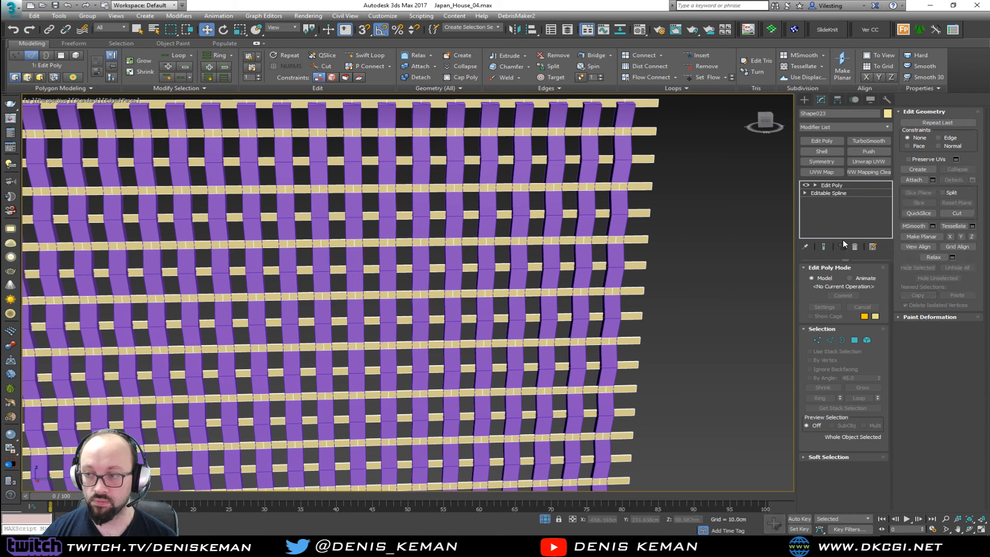
left_click(856, 247)
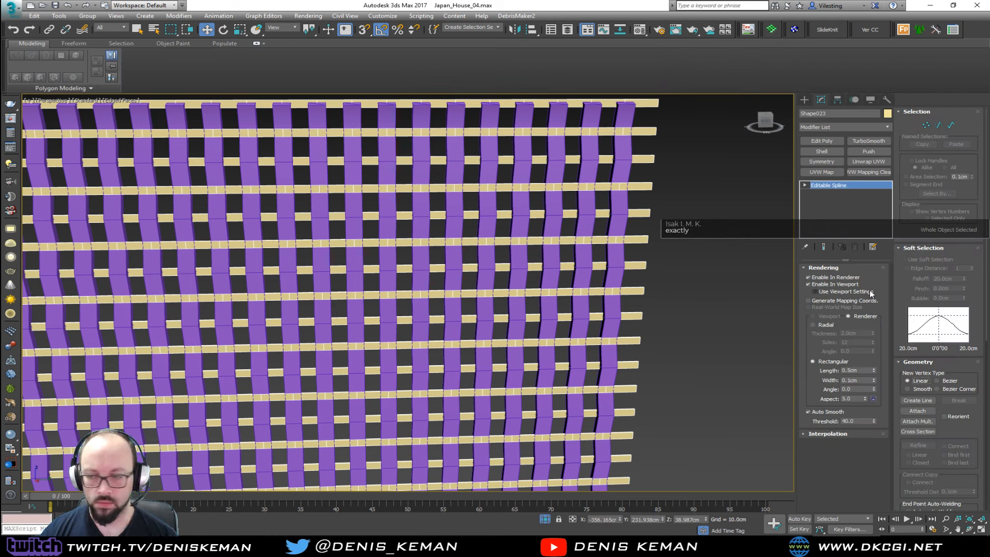
Enlarge the horizontal strips' rectangular section to 1.33 cm length and 0.49 cm width and check the weave at the panel's side edge.
left_click_drag(874, 380, 873, 330)
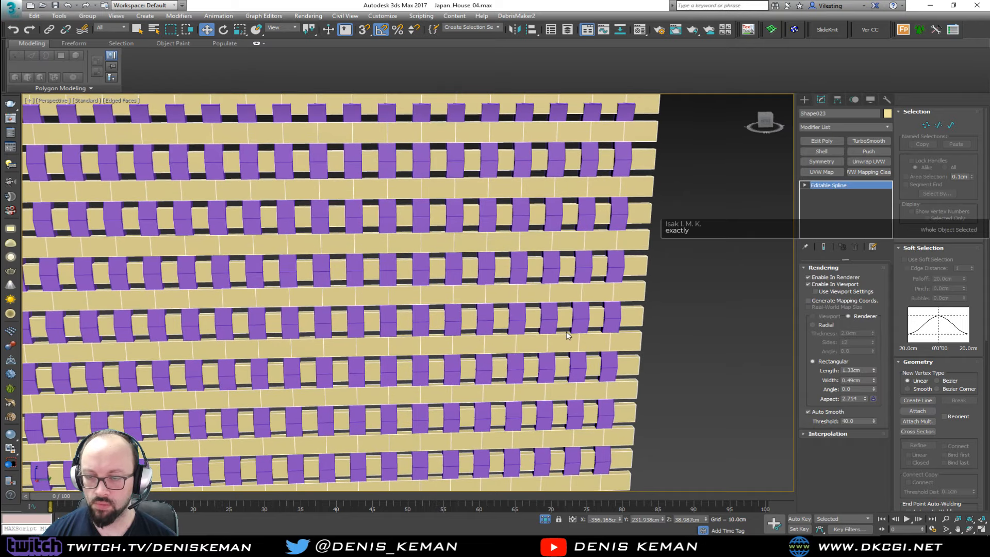
scroll(566, 332, "down", 5)
scroll(515, 320, "up", 2)
middle_click_drag(594, 284, 474, 306)
scroll(502, 345, "up", 6)
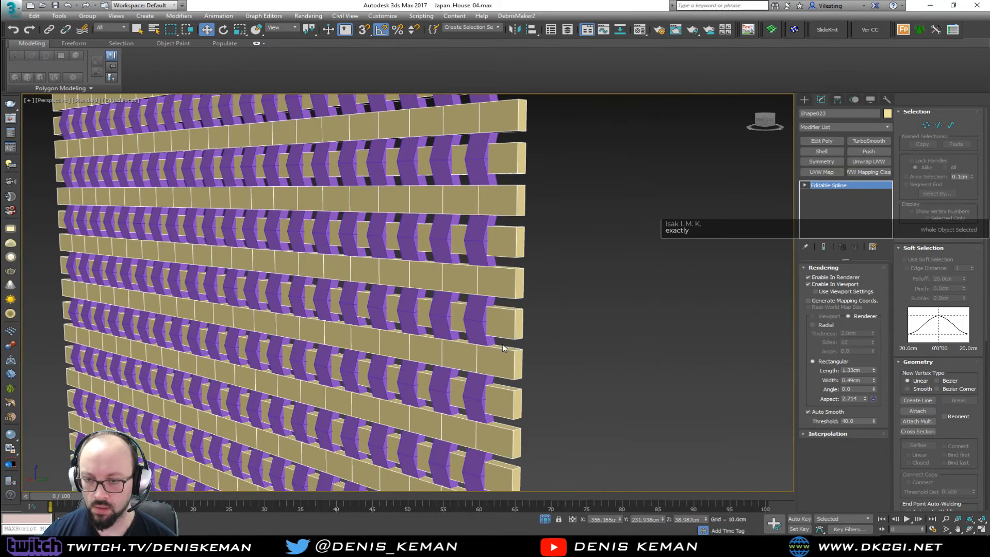
scroll(500, 309, "down", 6)
Add an Edit Poly modifier to the horizontal strips and, in the Left view, select the first panel's vertices along its edge facing the middle panel.
left_click(821, 141)
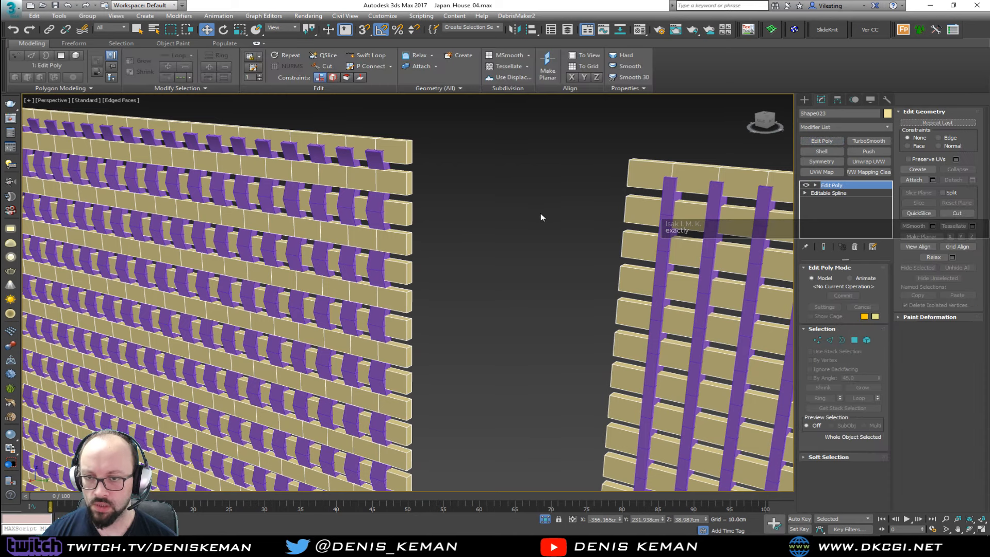
key("alt+w")
scroll(276, 325, "down", 3)
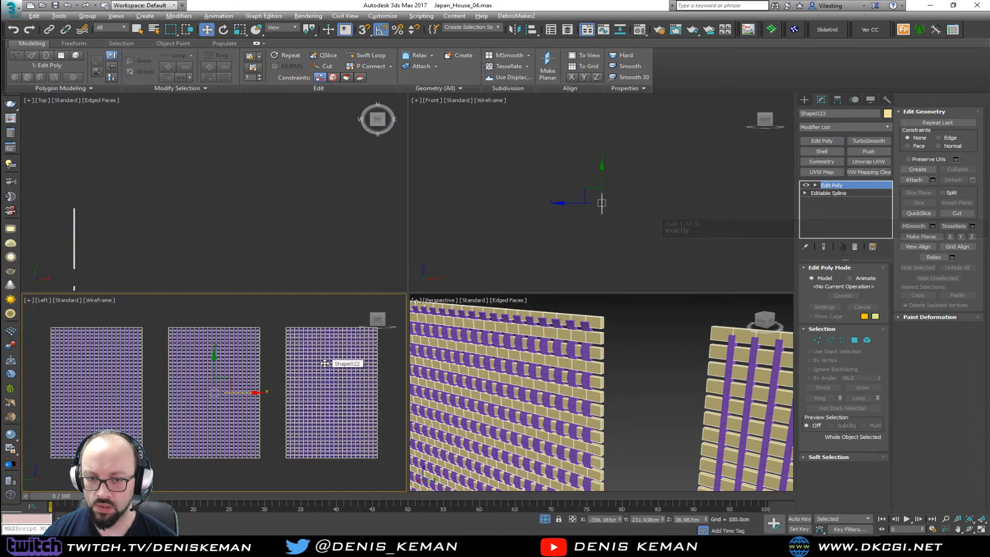
key("alt+w")
key("1")
left_click_drag(284, 142, 248, 429)
In the Perspective view, select the woven panel's vertices along the edge facing the neighbouring panel to identify it.
key("alt+w")
middle_click(605, 413)
scroll(606, 413, "down", 4)
scroll(607, 410, "up", 2)
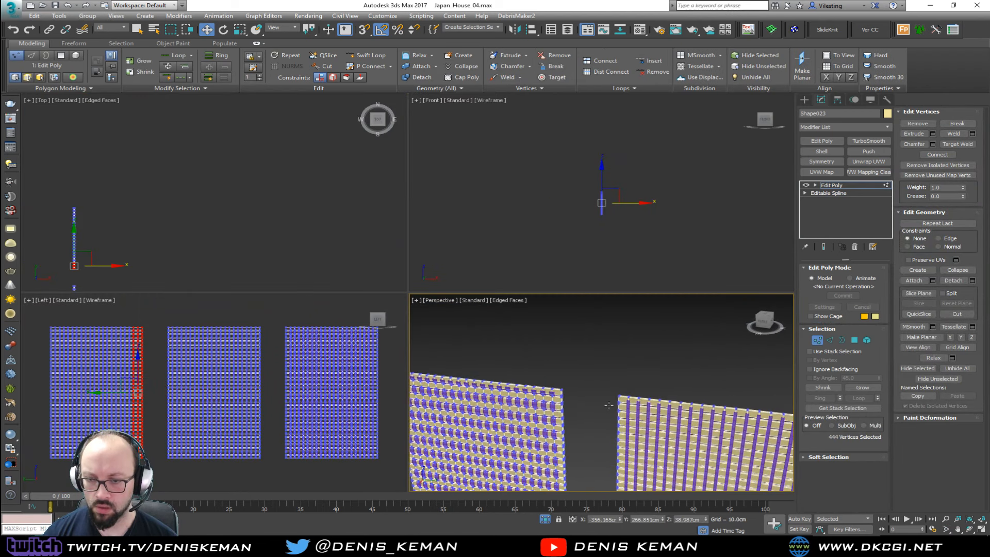
middle_click_drag(609, 405, 619, 349)
scroll(622, 332, "down", 3)
left_click_drag(606, 384, 591, 470)
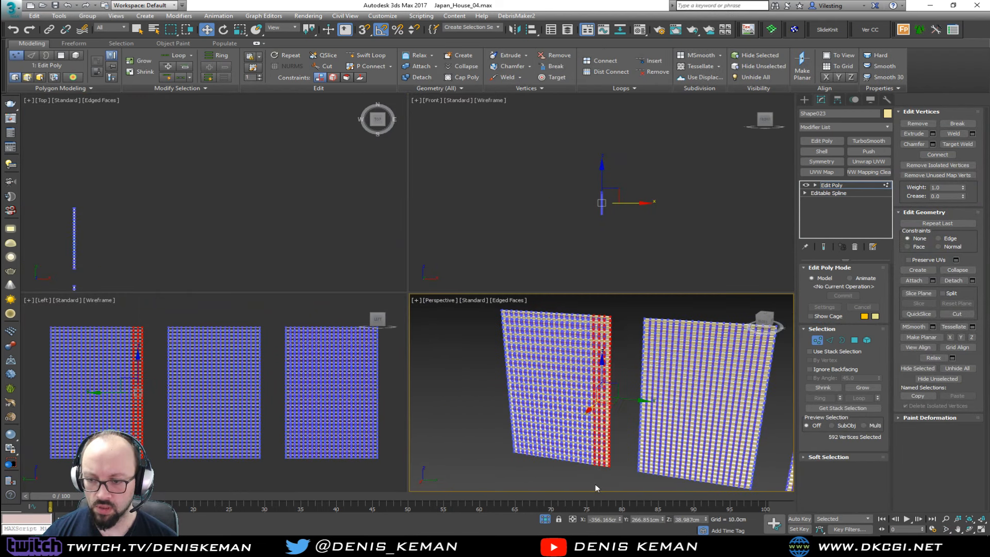
In the Left view, delete the horizontal strips' end-cap polygons along the woven panel's edge facing the middle panel.
middle_click(282, 362)
key("alt+w")
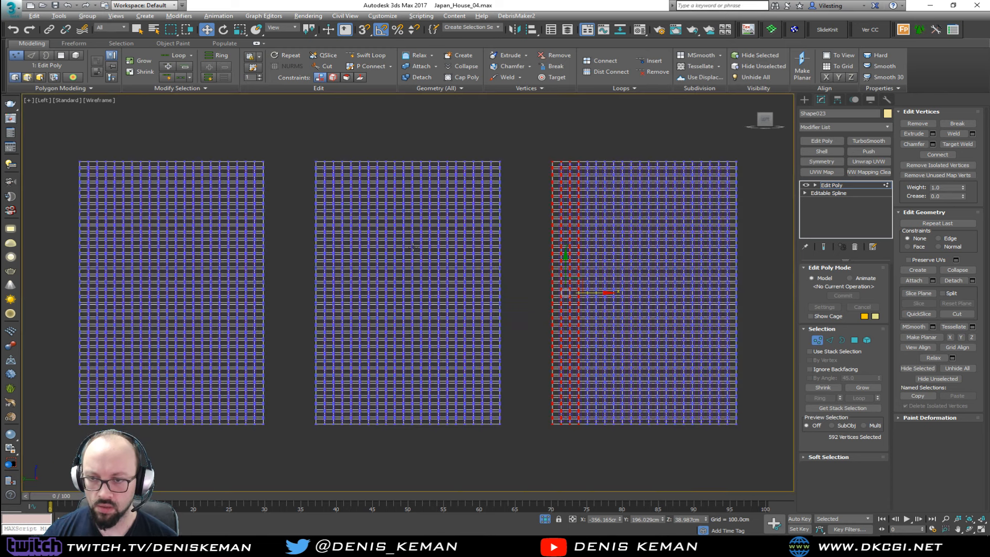
middle_click_drag(526, 232, 466, 231)
scroll(466, 231, "up", 2)
key("4")
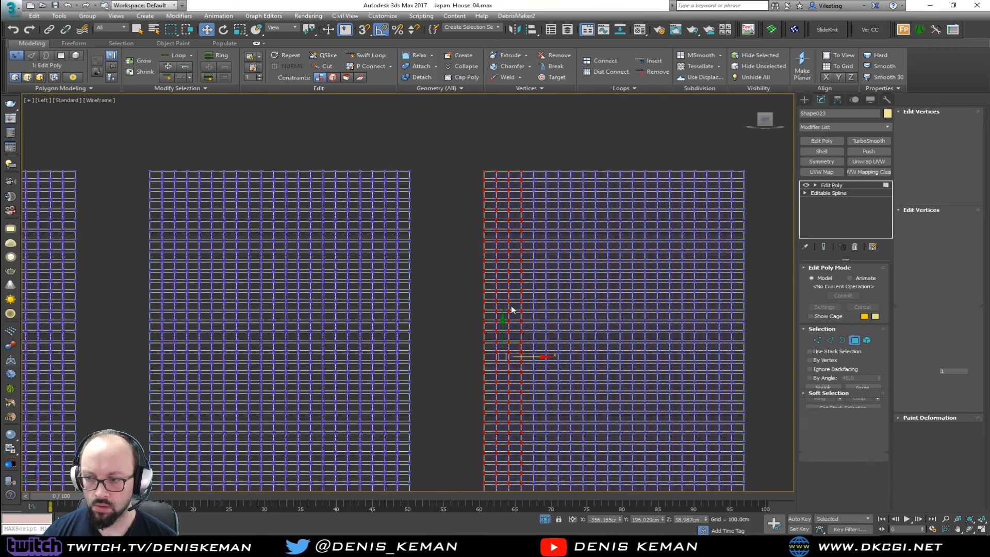
scroll(490, 248, "down", 2)
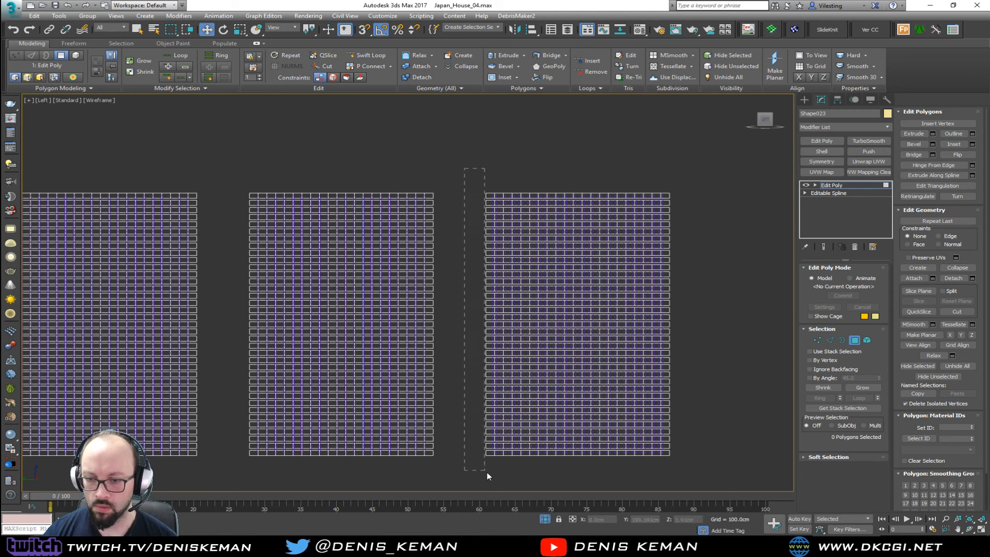
left_click_drag(488, 472, 489, 472)
left_click_drag(559, 165, 493, 476, "alt")
middle_click_drag(574, 361, 476, 345)
Delete the horizontal strips' end-cap polygons along the woven panel's outer side edge, keeping the adjoining side polygons.
left_click(620, 150)
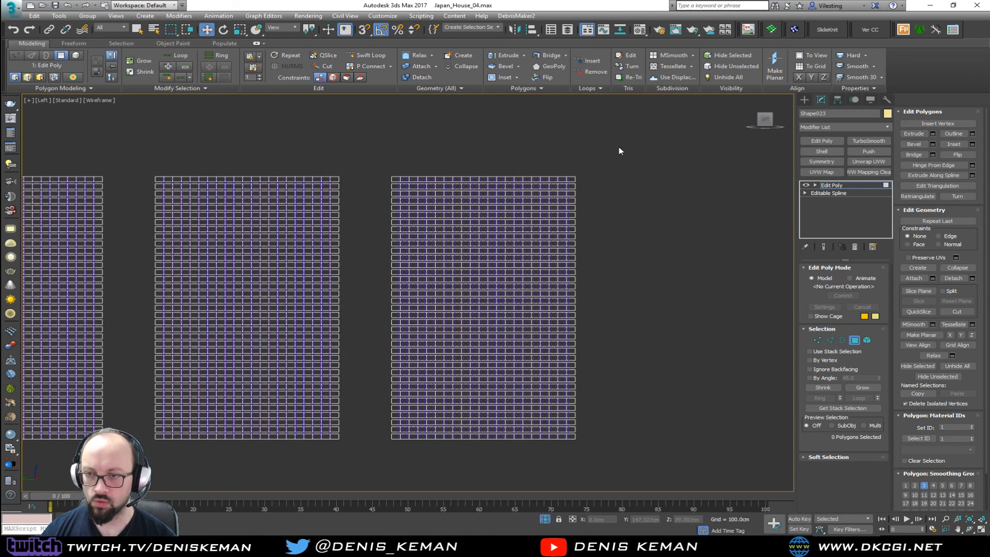
left_click_drag(560, 491, 571, 493)
left_click_drag(523, 148, 562, 407)
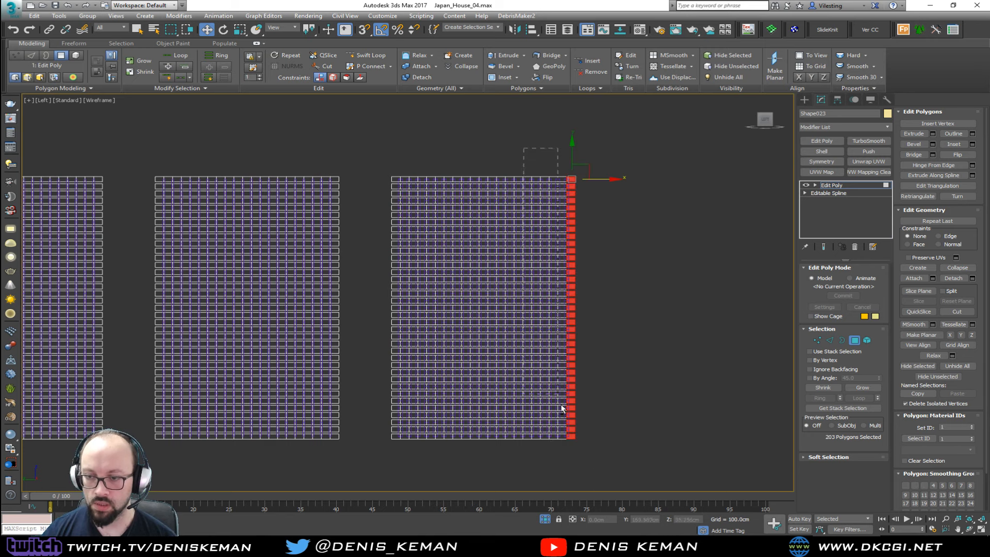
left_click_drag(571, 453, 571, 445, "alt")
left_click(574, 376)
left_click(584, 382)
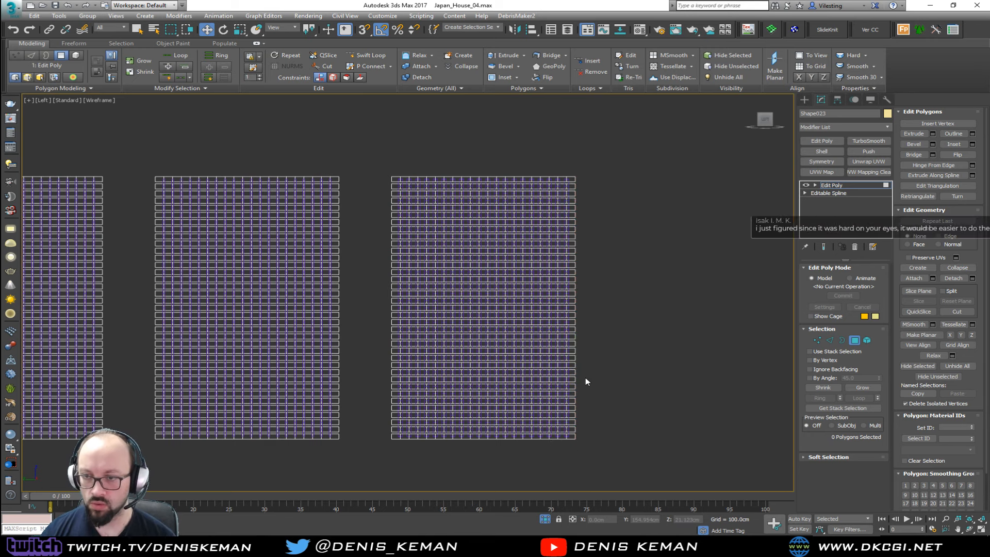
Delete the horizontal strip elements of the two other panels, keeping only those of the fully woven panel.
key("alt+w")
key("alt+w")
scroll(515, 320, "down", 6)
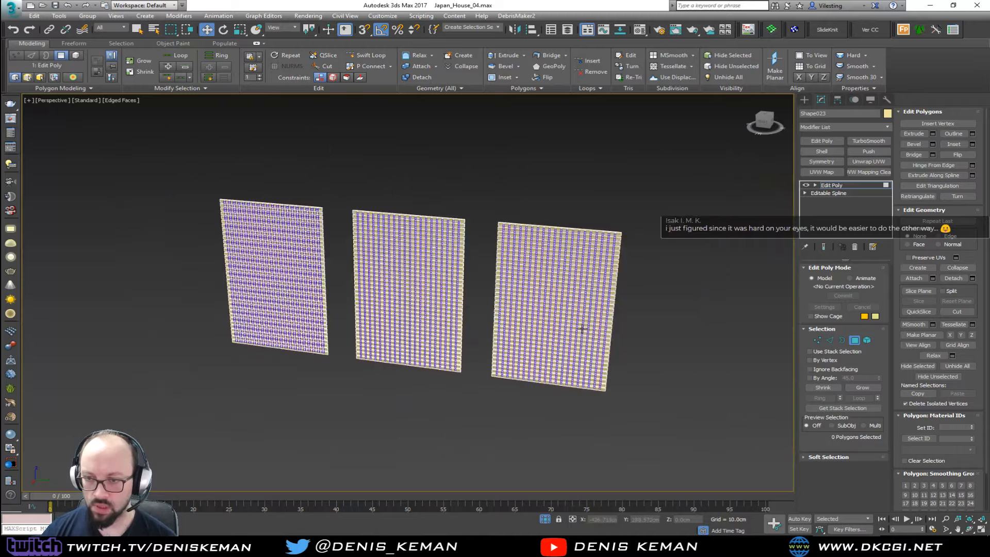
scroll(493, 316, "up", 2)
middle_click_drag(493, 315, 516, 314, "alt")
middle_click_drag(304, 273, 474, 283)
scroll(423, 279, "up", 5)
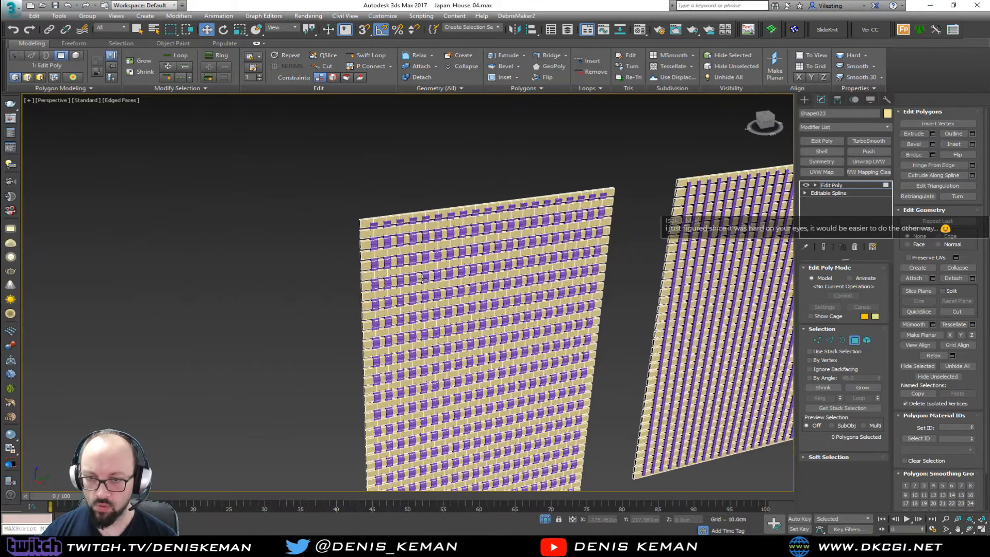
left_click(867, 339)
scroll(402, 261, "down", 5)
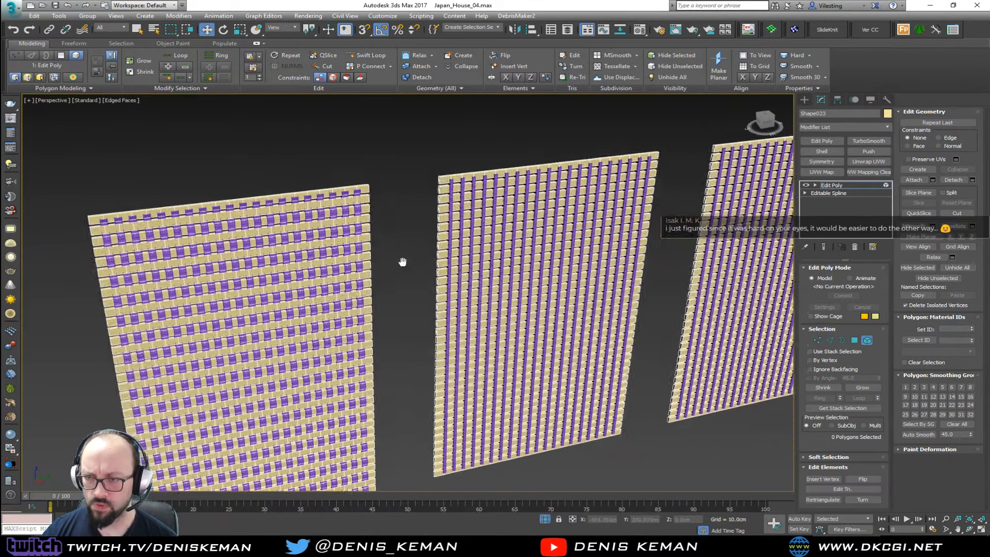
left_click_drag(682, 130, 439, 379)
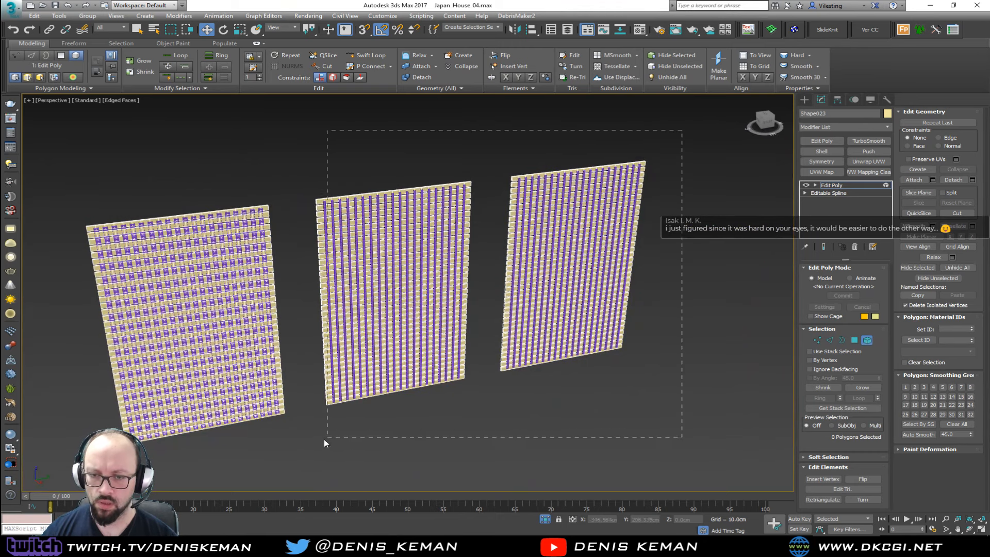
left_click_drag(323, 438, 321, 439)
key("Delete")
left_click(867, 340)
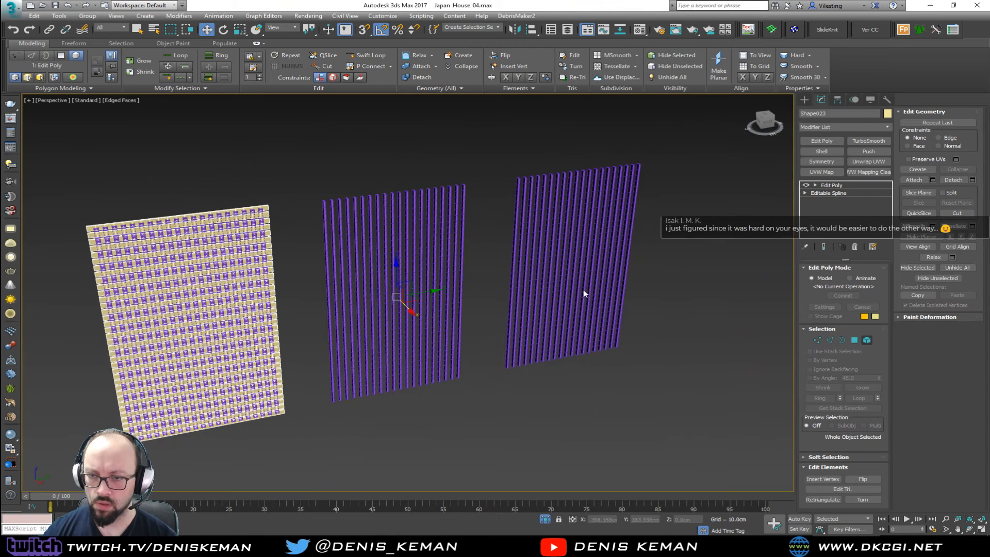
Add an Edit Poly modifier to the vertical strips and delete the strip elements of the two other panels.
left_click(339, 232)
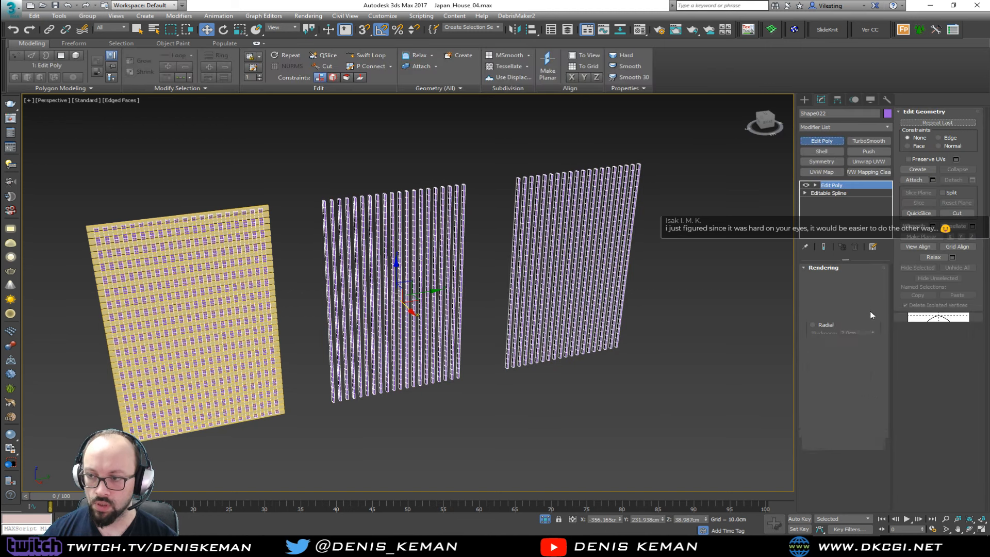
left_click(867, 340)
left_click_drag(715, 134, 450, 390)
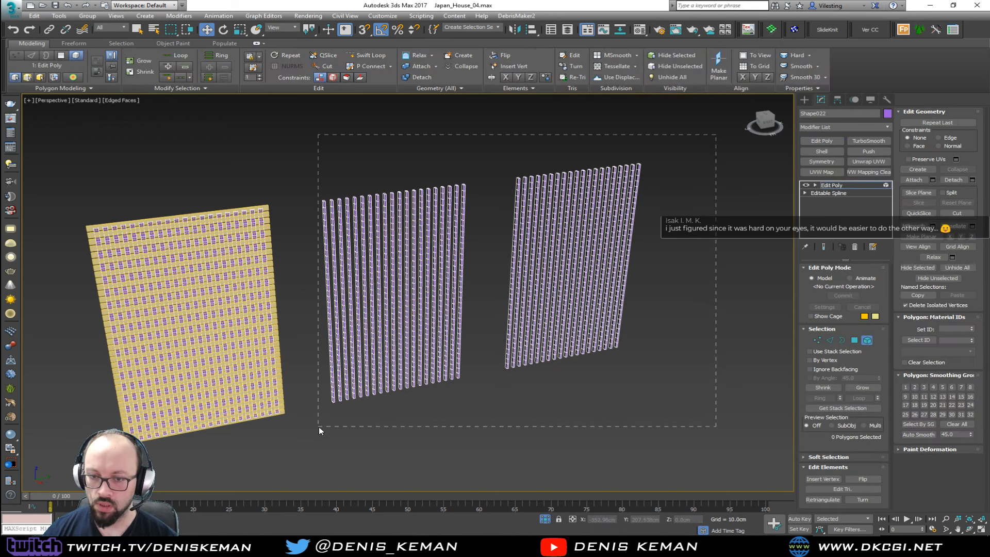
left_click_drag(319, 426, 320, 426)
key("Delete")
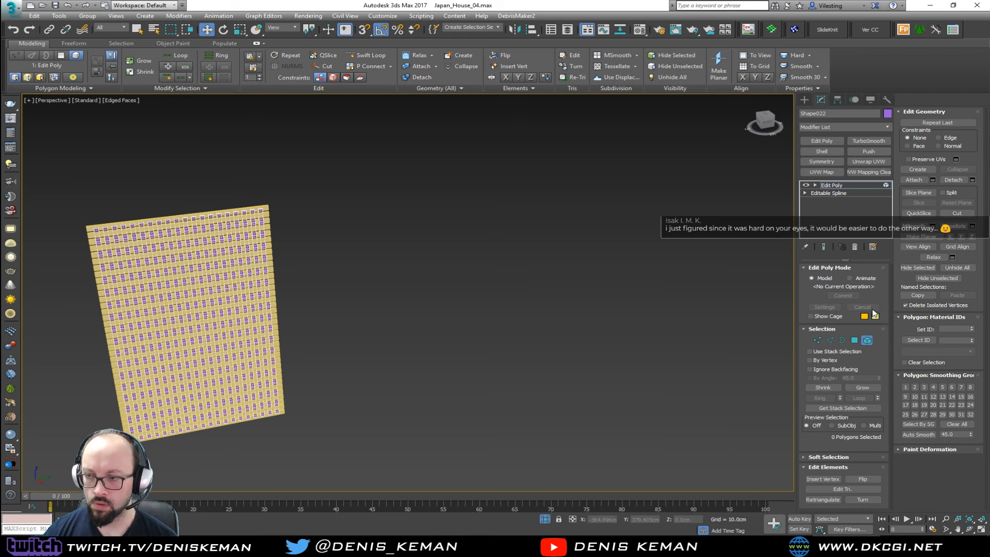
left_click(869, 342)
left_click(313, 243)
Add a TurboSmooth modifier to the horizontal strips and set its iterations to 0.
middle_click_drag(313, 244, 461, 234)
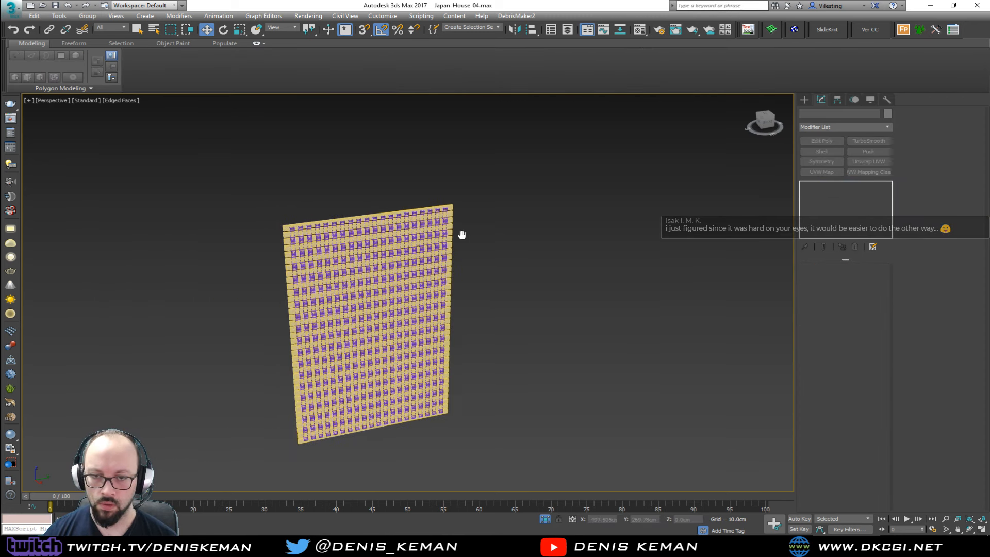
scroll(461, 234, "up", 3)
scroll(214, 225, "up", 3)
left_click(195, 232)
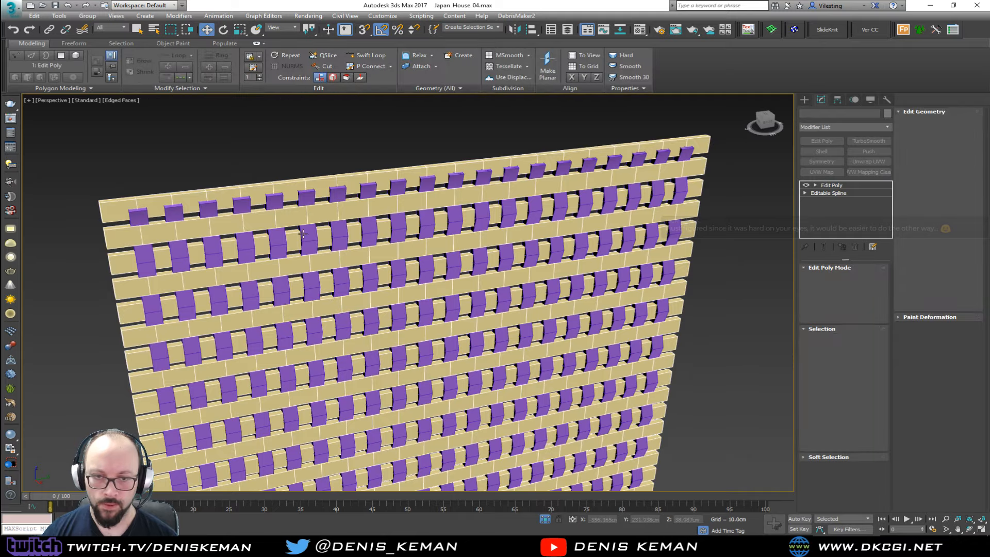
middle_click_drag(194, 232, 465, 227)
scroll(465, 227, "up", 3)
scroll(465, 227, "down", 2)
scroll(468, 238, "up", 4)
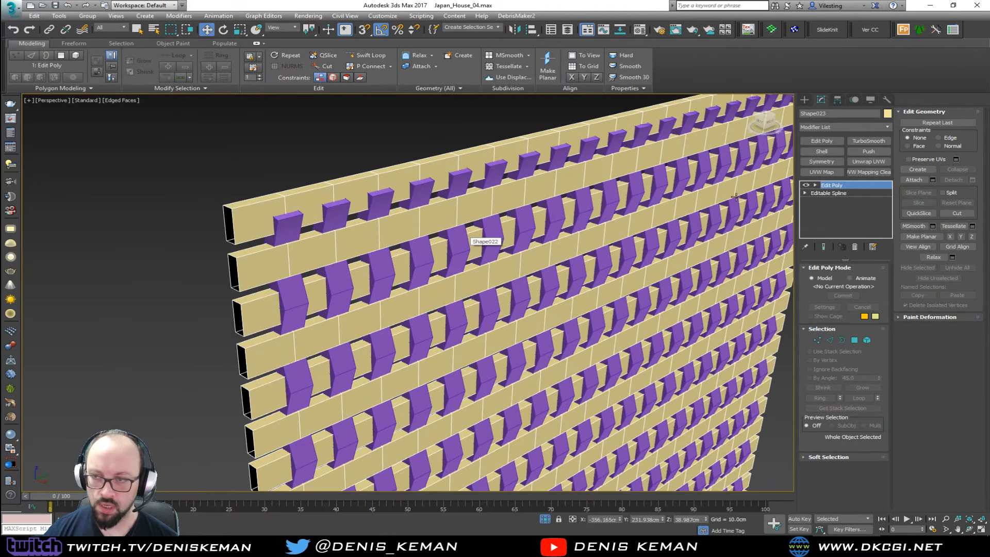
left_click(868, 142)
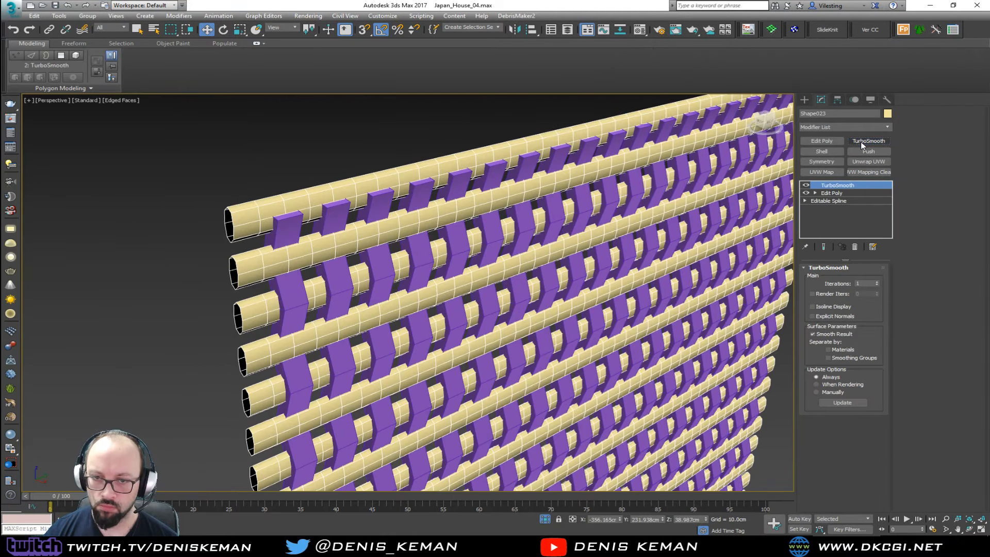
left_click(878, 285)
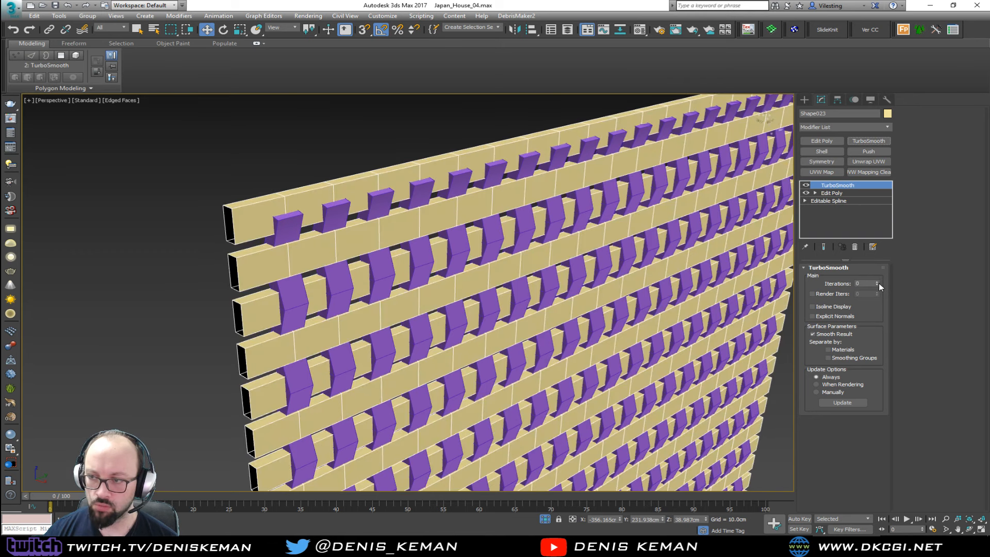
Add a Chamfer modifier with an amount of 0.1 cm to the horizontal strips and place it below TurboSmooth in the stack.
left_click(835, 128)
key("c")
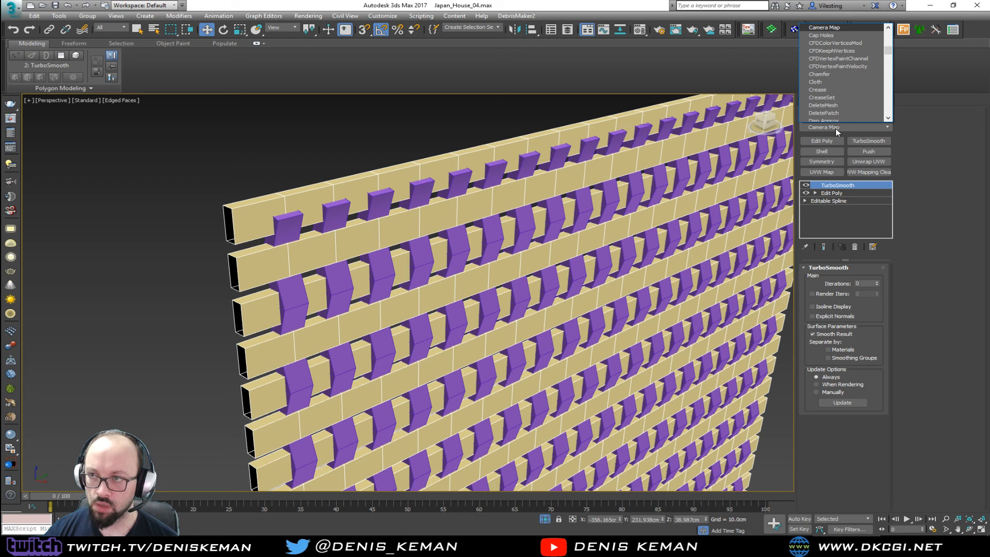
left_click(834, 61)
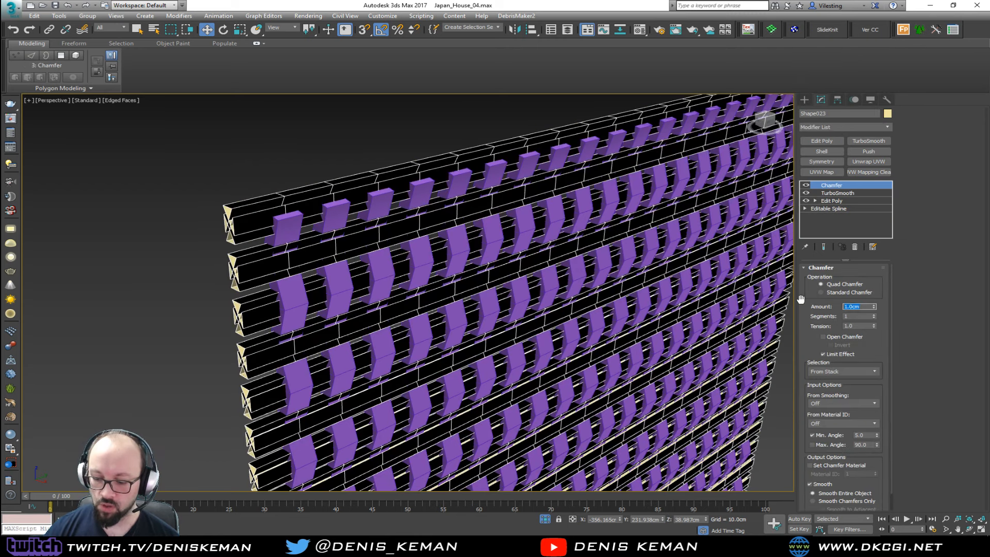
key("Return")
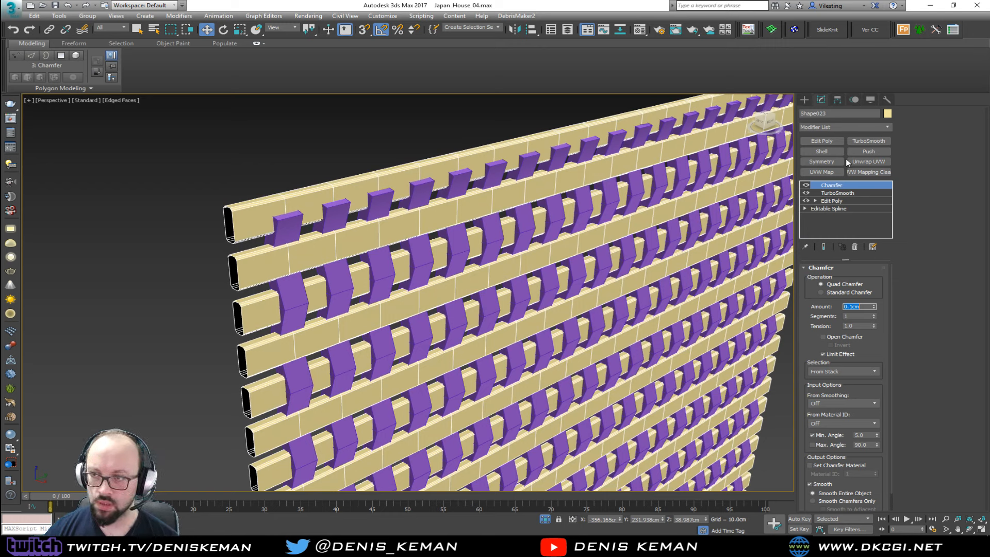
left_click_drag(843, 188, 844, 196)
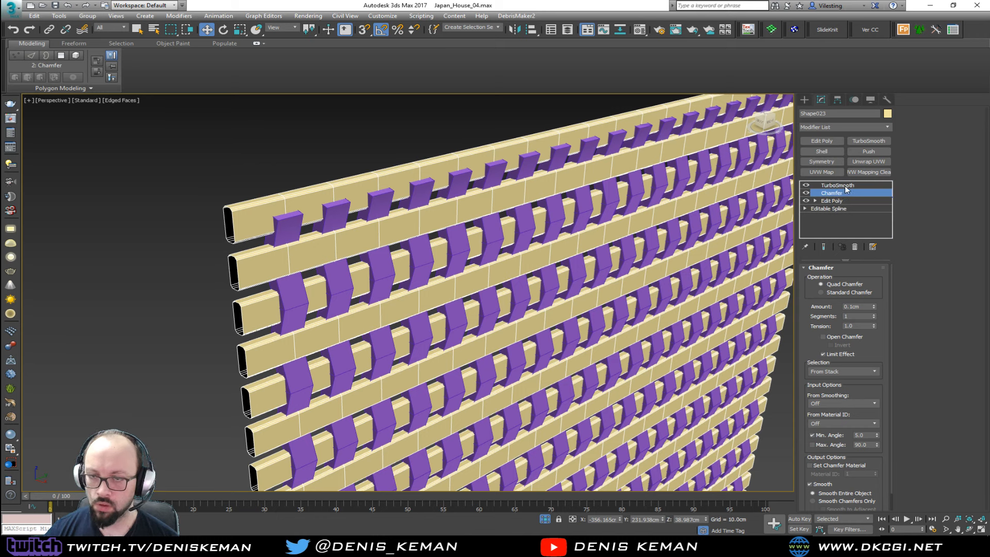
left_click(170, 165)
key("F4")
middle_click_drag(567, 224, 374, 228, "alt")
In the Left view, delete the end-cap polygons at the upper ends of the vertical strips.
left_click(405, 216)
key("F4")
scroll(412, 232, "up", 5)
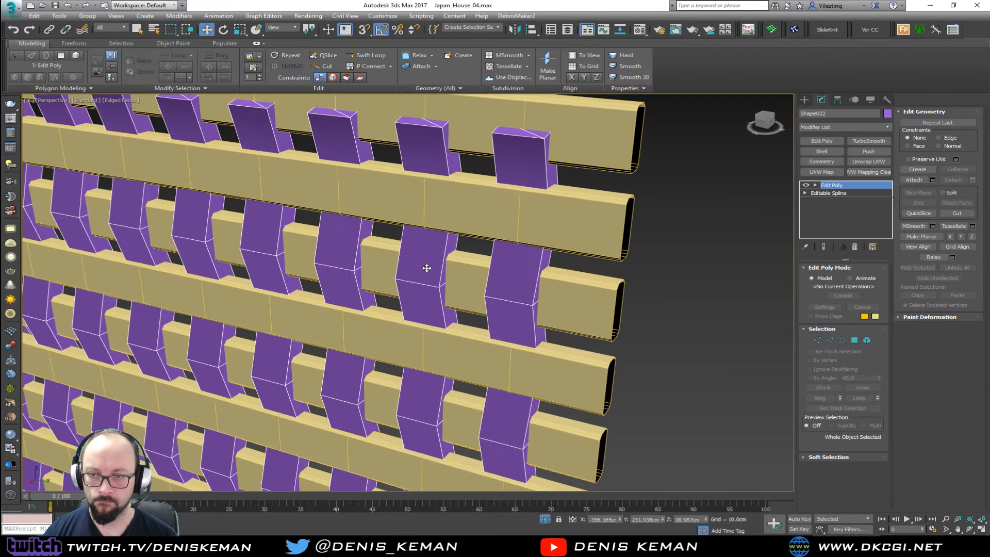
middle_click_drag(426, 268, 559, 274, "alt")
scroll(567, 270, "down", 2)
key("alt+w")
middle_click(270, 379)
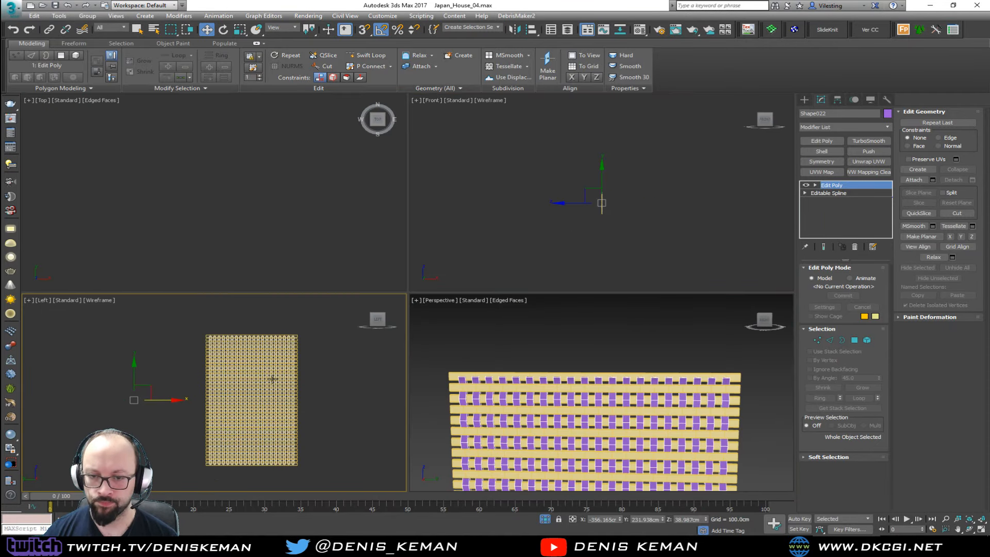
scroll(271, 379, "up", 2)
key("alt+w")
scroll(335, 254, "up", 4)
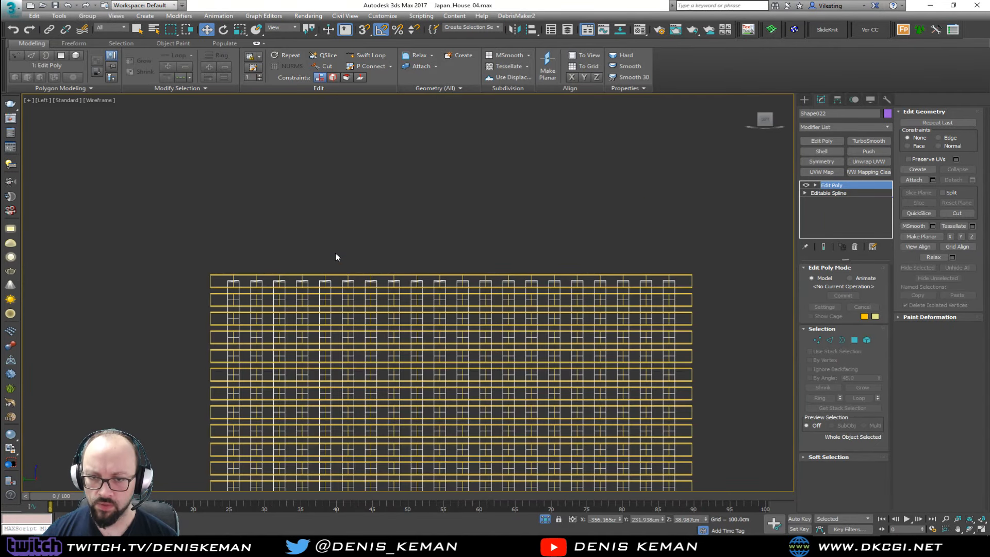
key("4")
left_click_drag(196, 257, 720, 283)
left_click_drag(195, 292, 721, 353, "alt")
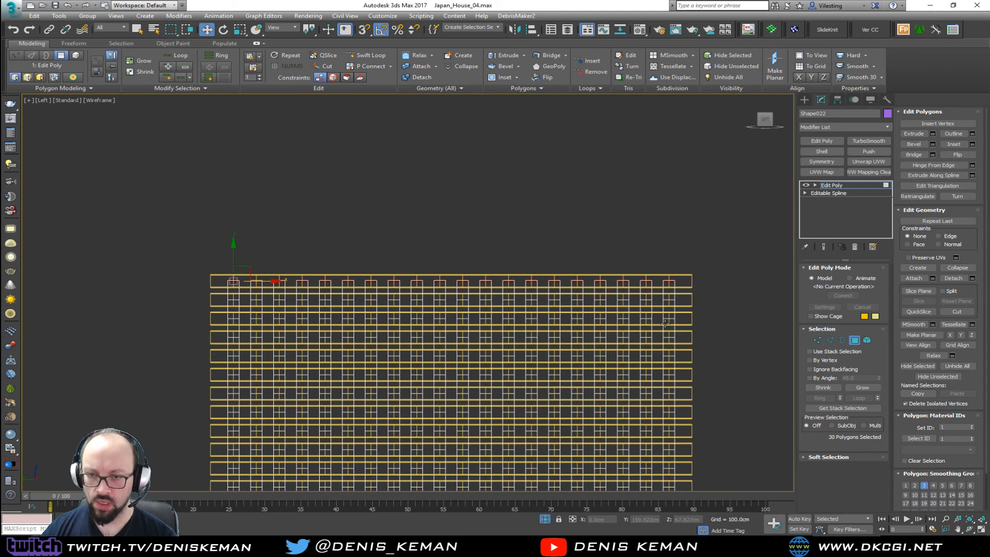
key("Delete")
Delete the end-cap polygons at the lower ends of the vertical strips, keeping the adjoining side polygons.
middle_click_drag(664, 323, 546, 158)
scroll(546, 158, "down", 2)
scroll(435, 353, "down", 2)
middle_click_drag(435, 353, 418, 214)
scroll(434, 364, "up", 4)
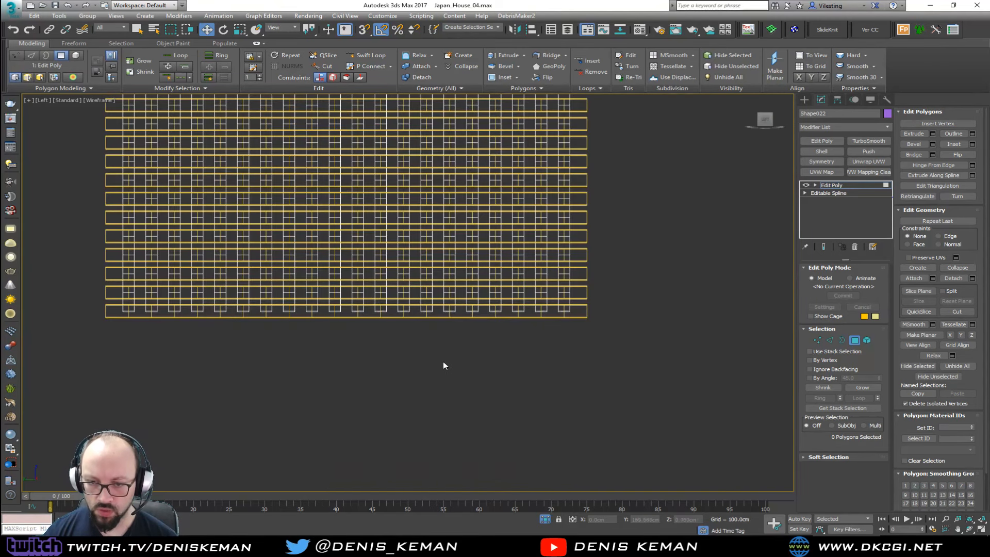
left_click_drag(246, 352, 82, 338)
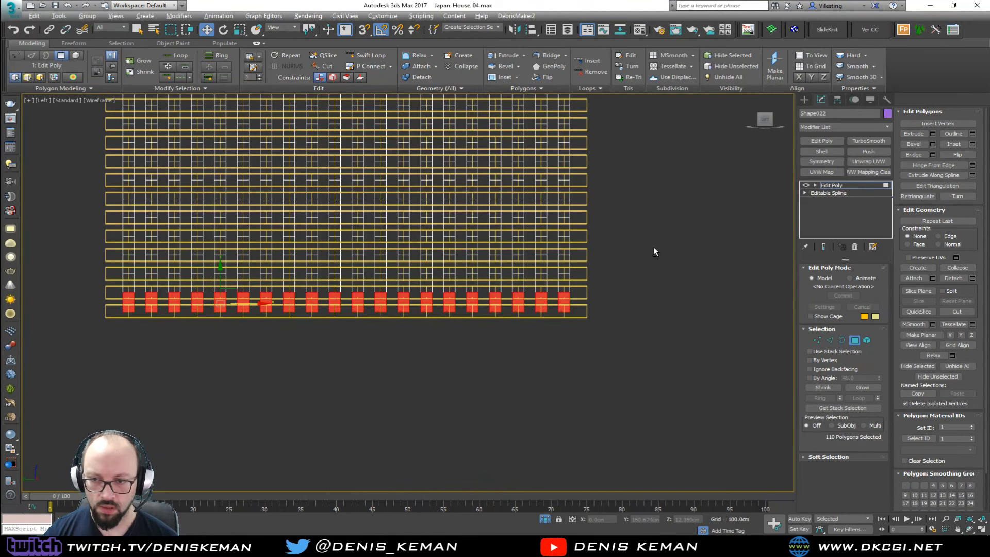
left_click_drag(45, 303, 44, 300, "alt")
key("Delete")
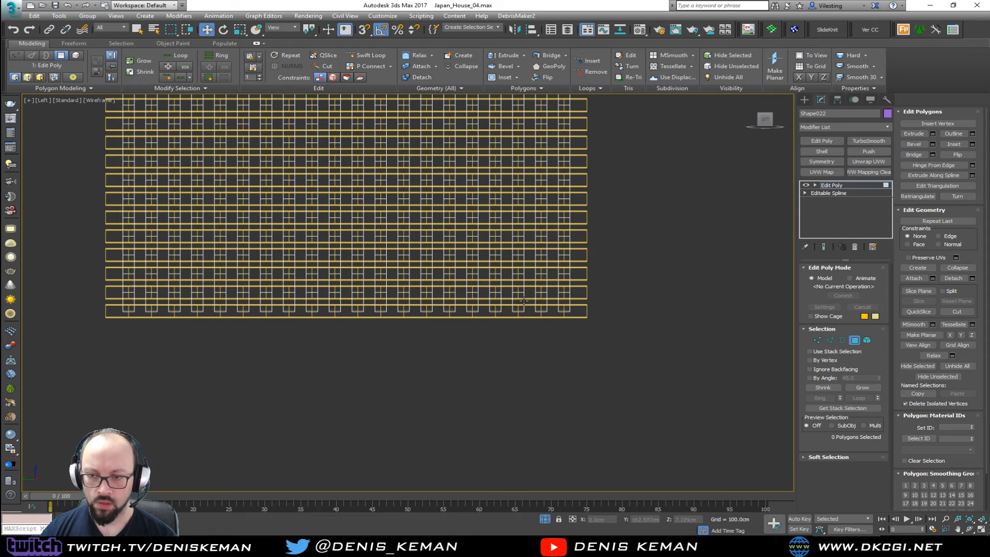
Leave polygon editing and examine the vertical strips' open ends and the weave from several angles in the Perspective view.
key("alt+w")
middle_click(581, 374)
key("alt+w")
middle_click_drag(603, 375, 508, 241, "alt")
left_click(854, 341)
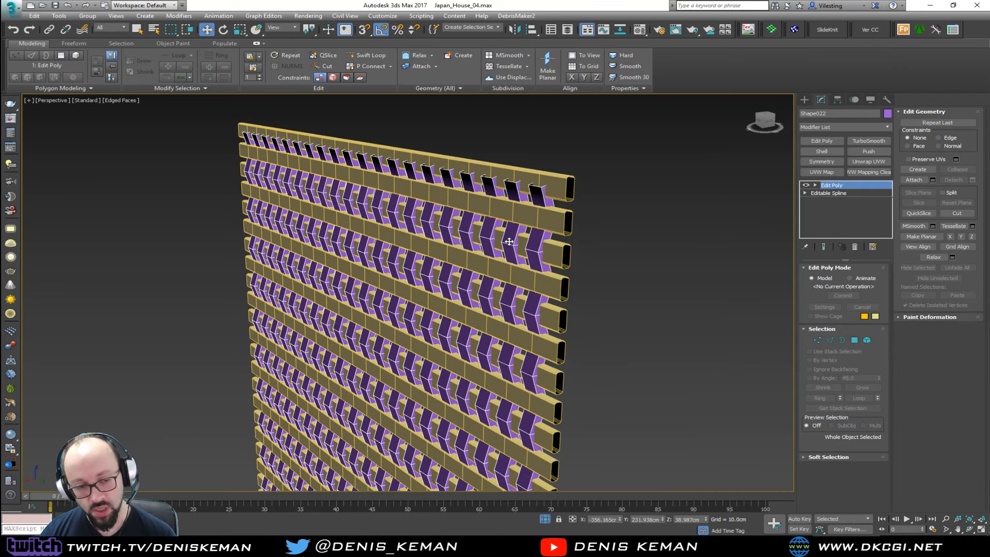
scroll(490, 350, "down", 6)
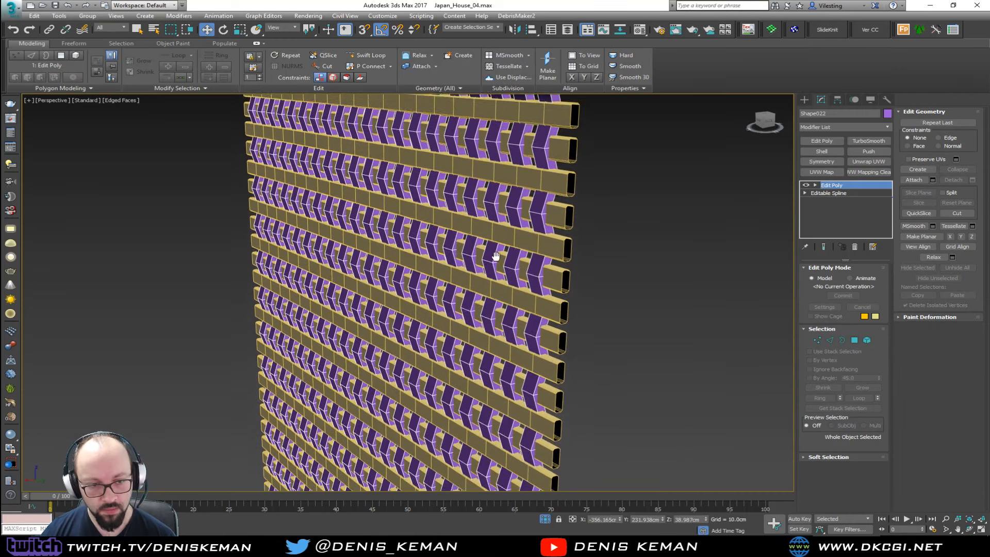
middle_click_drag(475, 236, 498, 260, "alt")
scroll(516, 220, "up", 5)
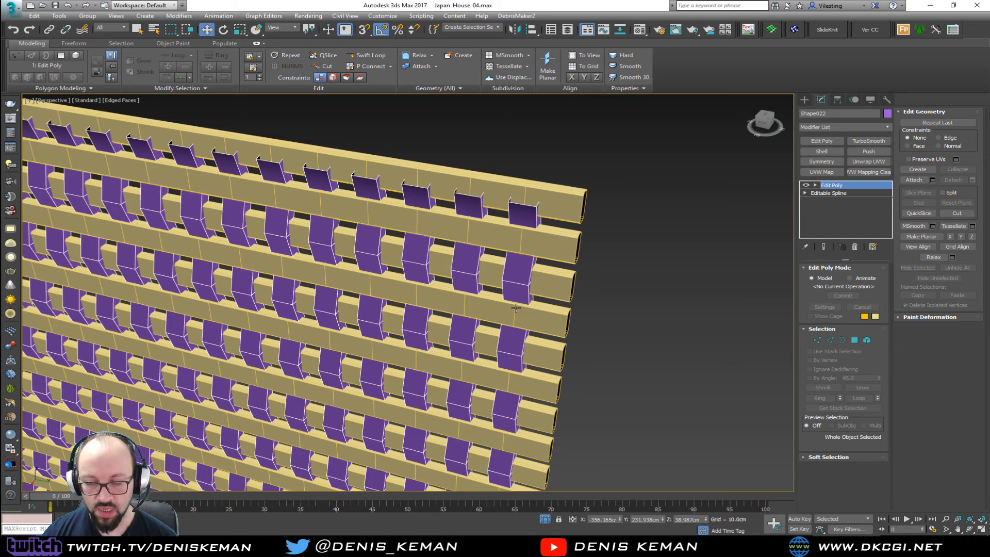
scroll(456, 234, "down", 4)
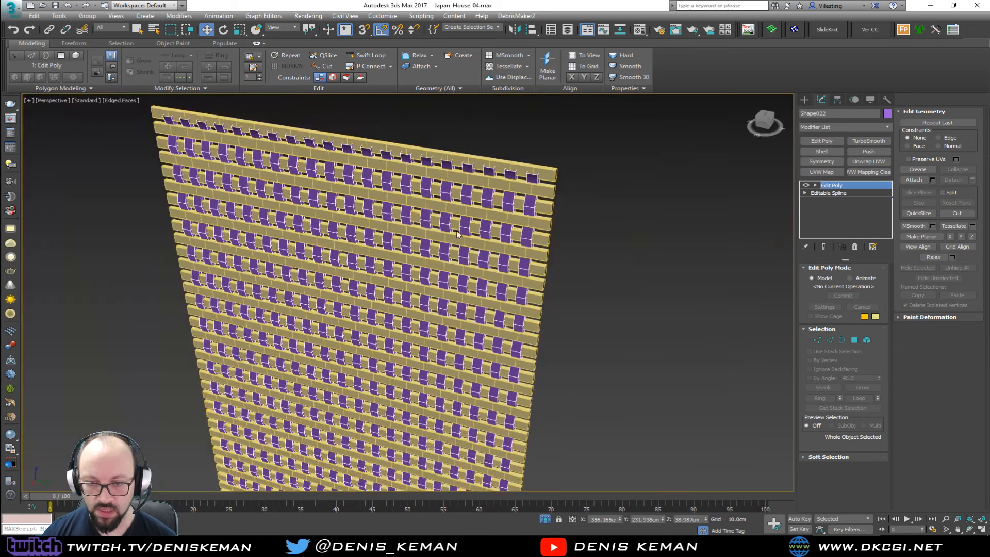
middle_click_drag(455, 169, 386, 244, "alt")
scroll(387, 243, "up", 4)
scroll(407, 266, "down", 5)
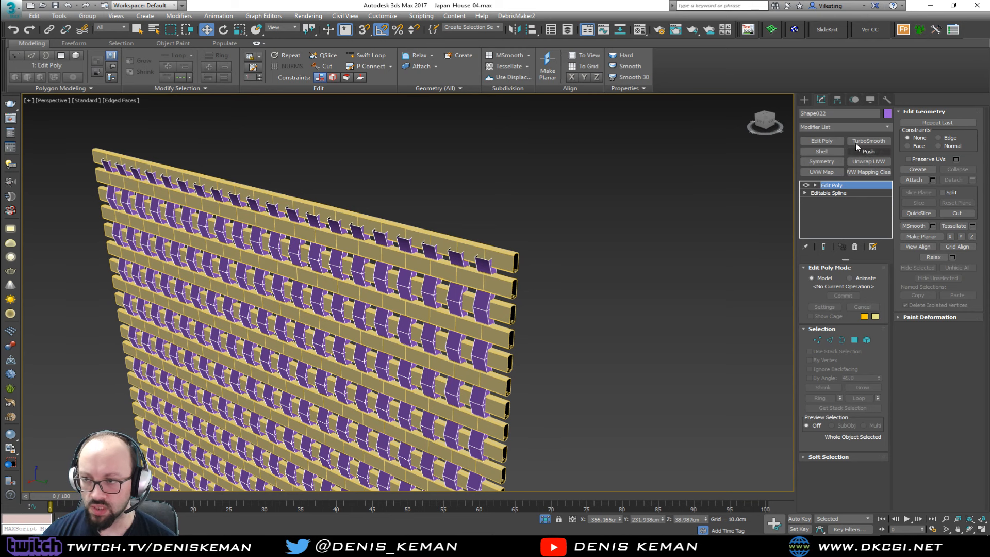
Add a Chamfer modifier to the vertical strips with an amount of 0.1 cm and a minimum angle of 50.
left_click(832, 129)
scroll(832, 134, "down", 7)
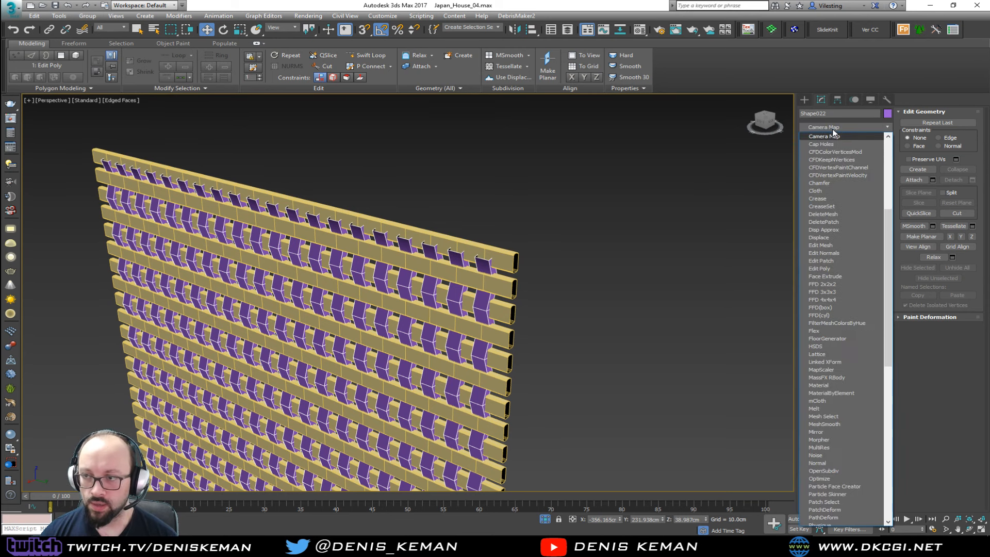
left_click(828, 183)
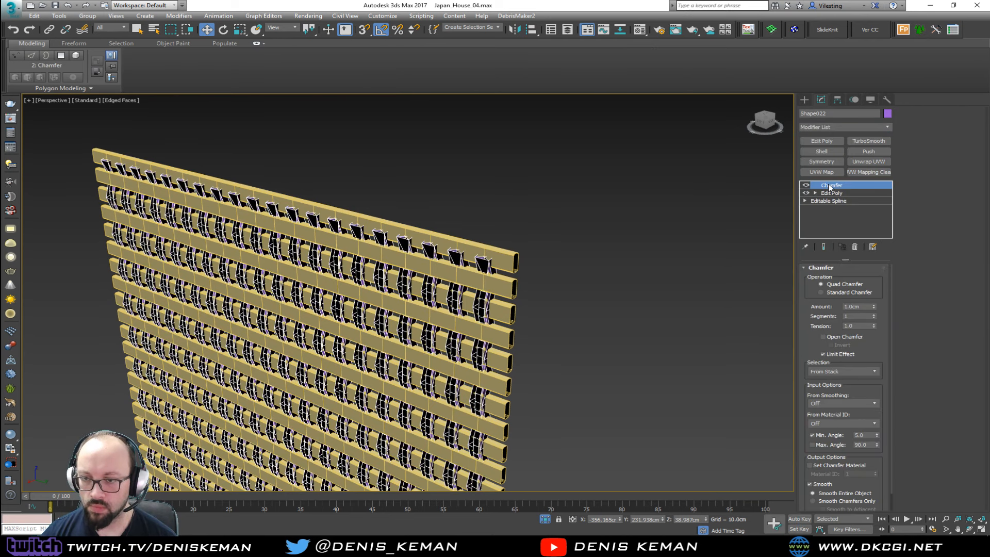
double_click(858, 307)
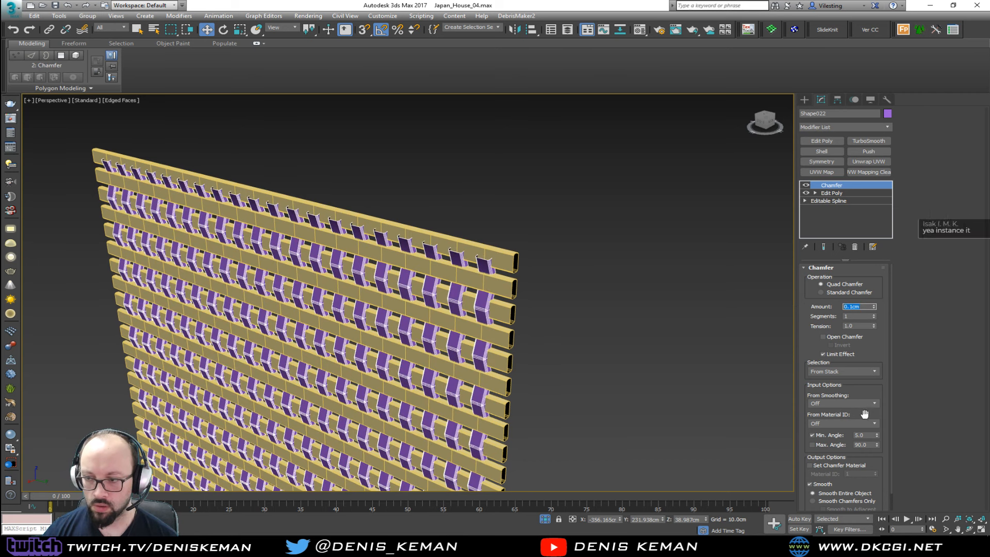
double_click(861, 435)
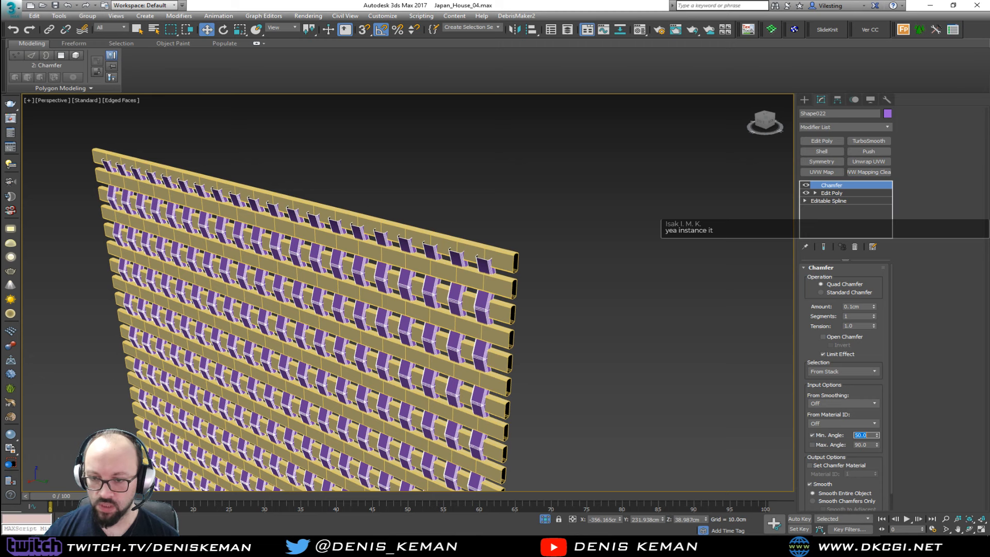
Add a TurboSmooth modifier to the vertical strips, then deselect them and view the whole weave shaded without edged faces.
left_click(875, 140)
left_click(624, 249)
key("F4")
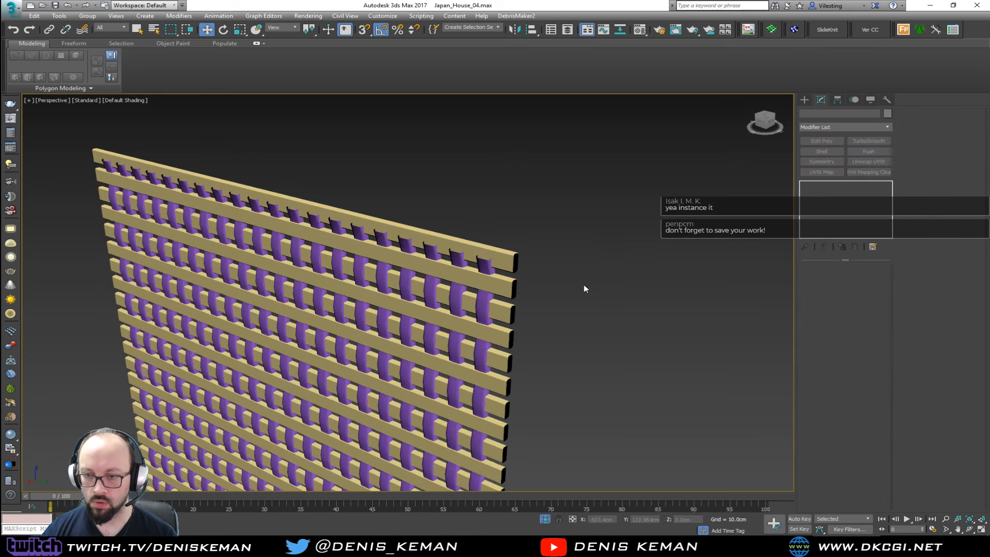
scroll(583, 288, "down", 5)
middle_click_drag(590, 233, 623, 209, "alt")
key("z")
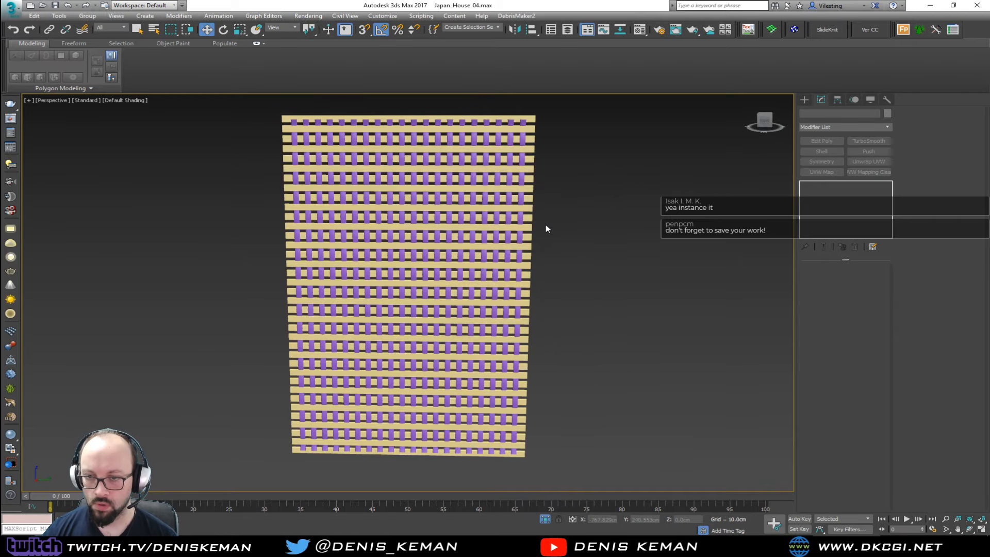
mouse_move(547, 228)
middle_mouse_down("alt")
mouse_move(558, 202)
mouse_move(549, 220)
middle_mouse_up("alt")
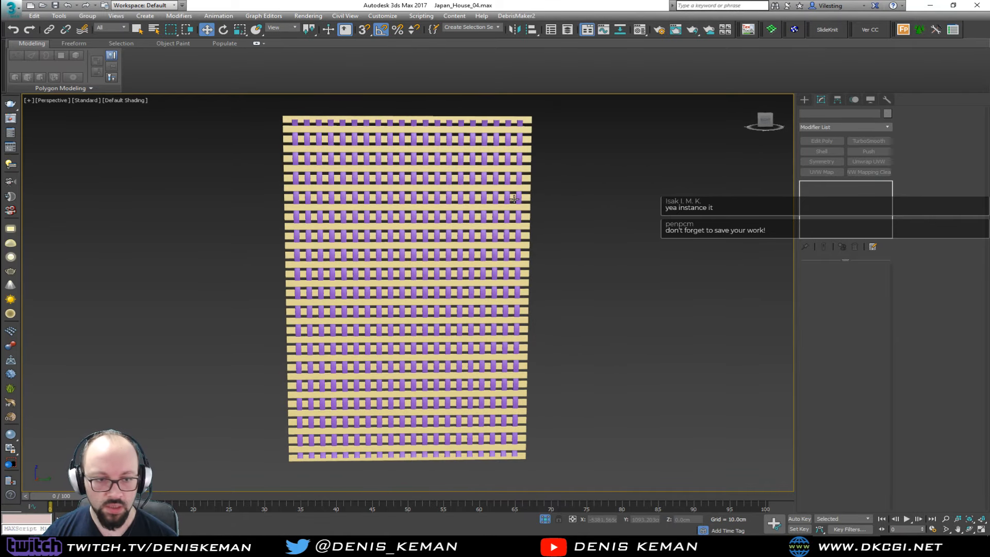
middle_click_drag(505, 188, 507, 226)
Select both strip objects and give them the same grey object color.
right_click(497, 221)
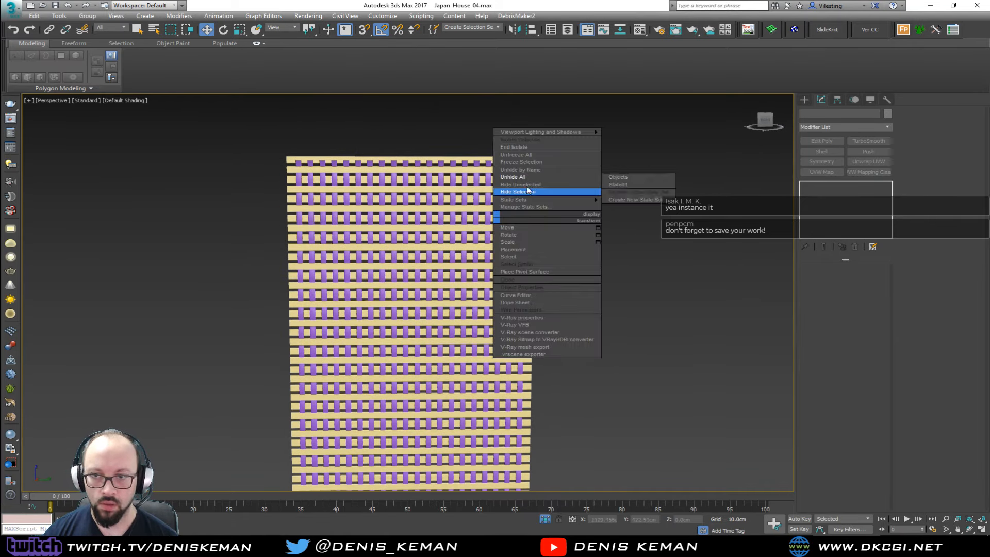
key("ctrl+a")
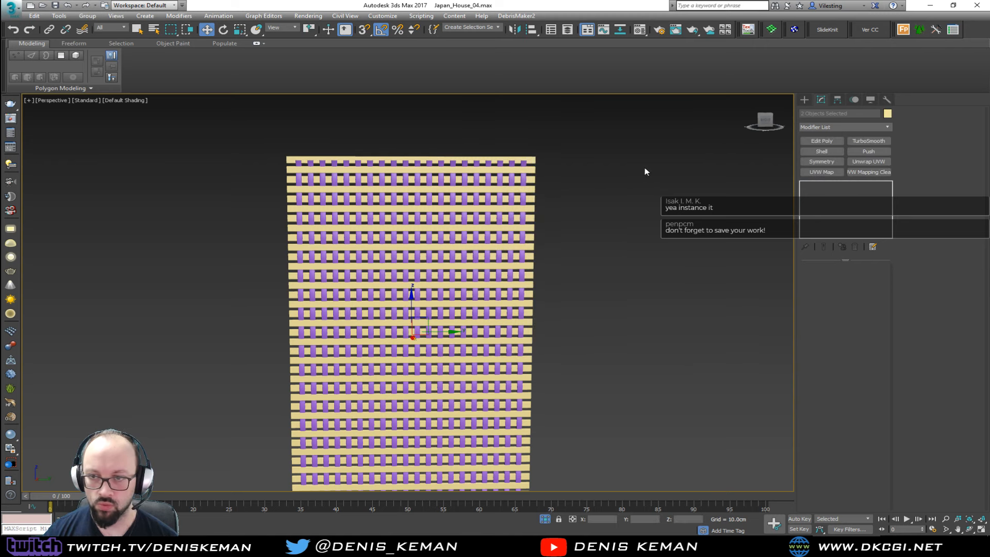
left_click(887, 113)
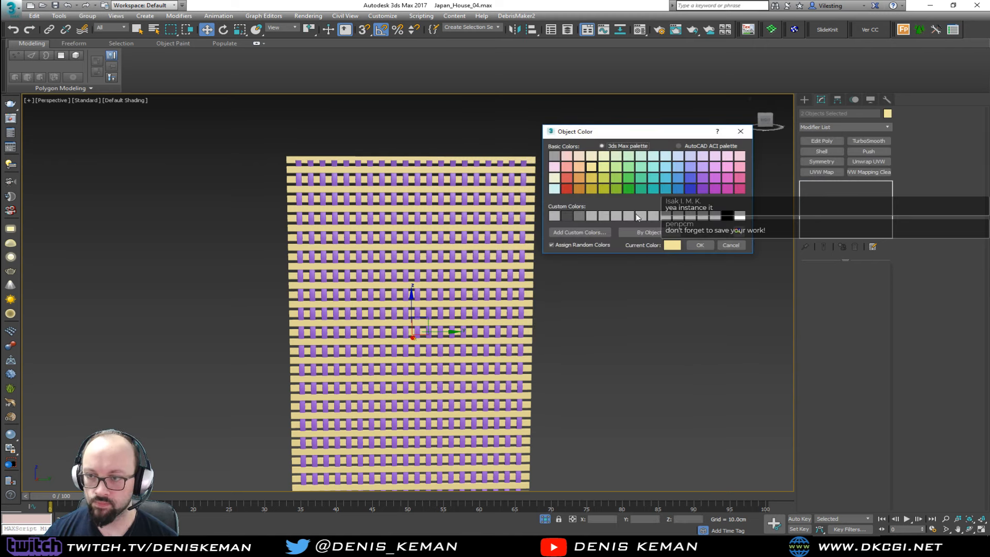
left_click(583, 215)
left_click(699, 245)
left_click(586, 230)
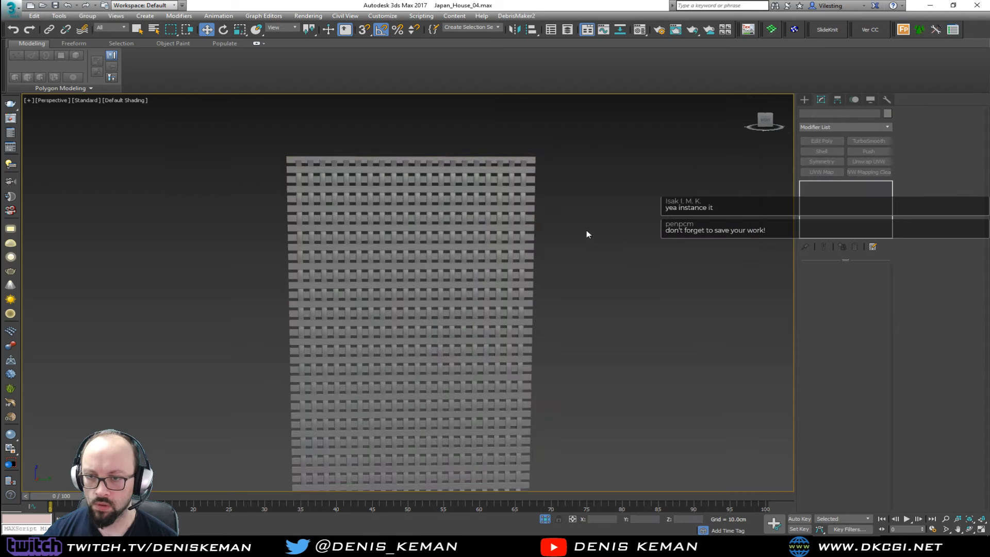
mouse_move(540, 240)
middle_mouse_down("alt")
mouse_move(529, 244)
mouse_move(566, 224)
mouse_move(555, 228)
middle_mouse_up("alt")
scroll(466, 218, "up", 5)
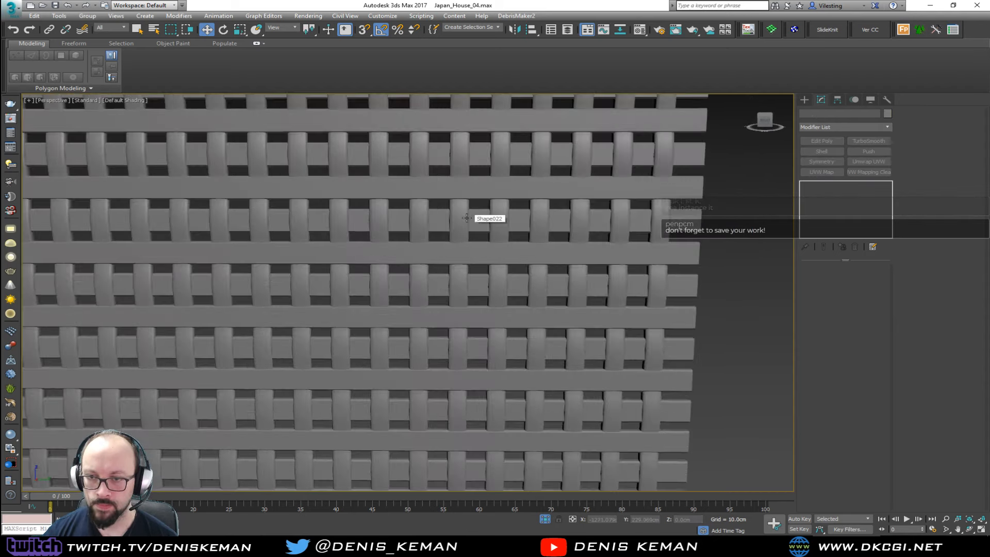
scroll(555, 192, "down", 3)
End the isolation and bring the woven panel's upper part into view inside the first cabinet door.
right_click(546, 231)
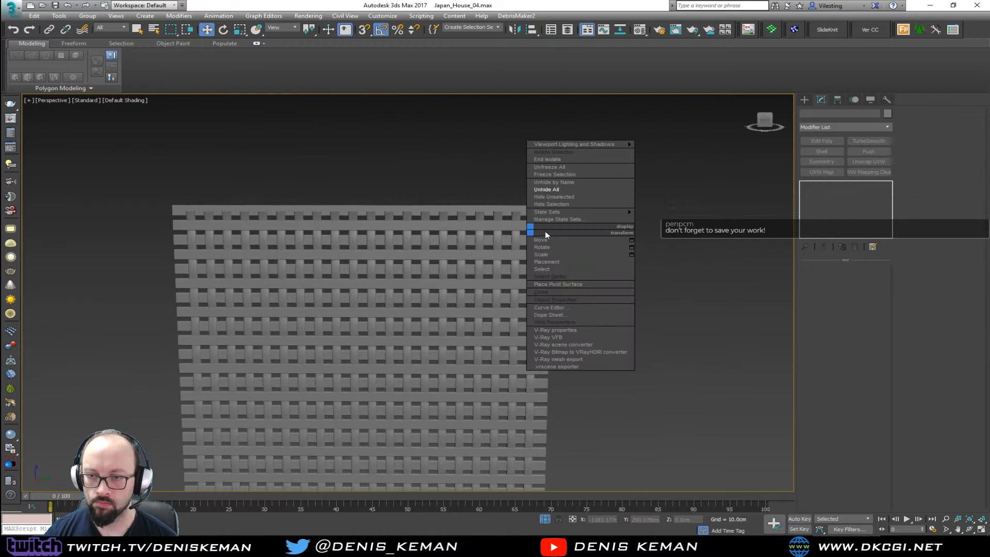
left_click(568, 160)
middle_click_drag(521, 252, 542, 241, "alt")
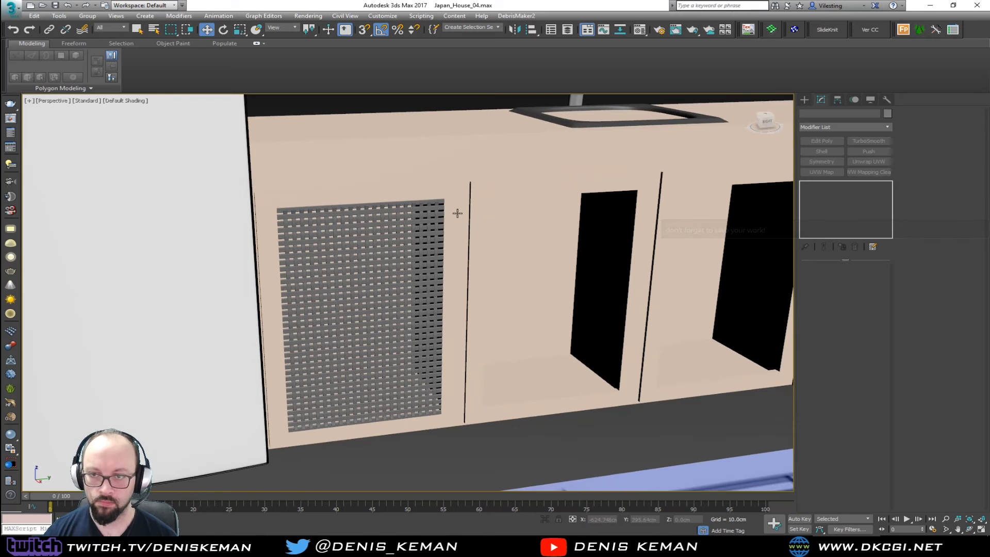
scroll(308, 188, "up", 5)
In the vertical strips' Edit Poly level, select the open borders at their upper ends and shift them slightly behind the top horizontal strip.
left_click(294, 203)
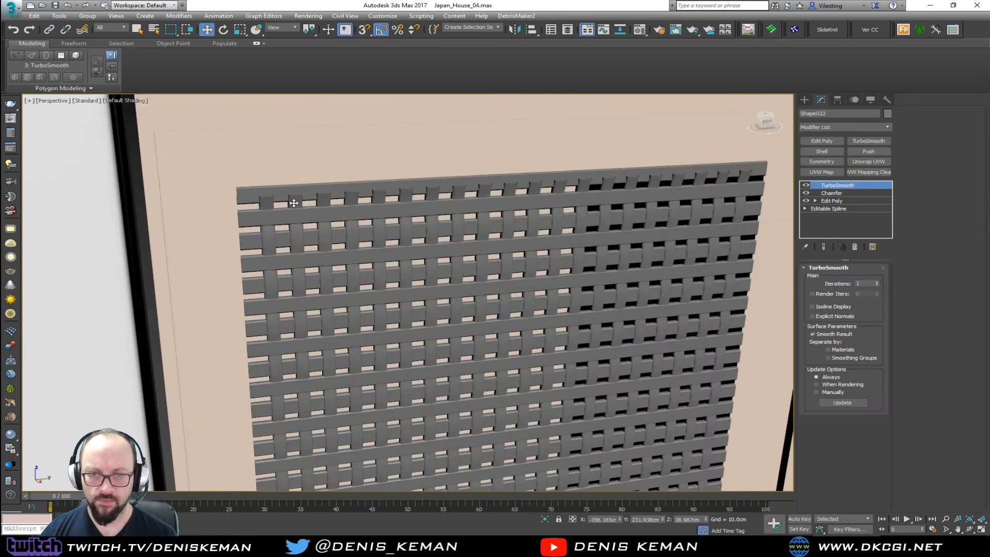
left_click(830, 201)
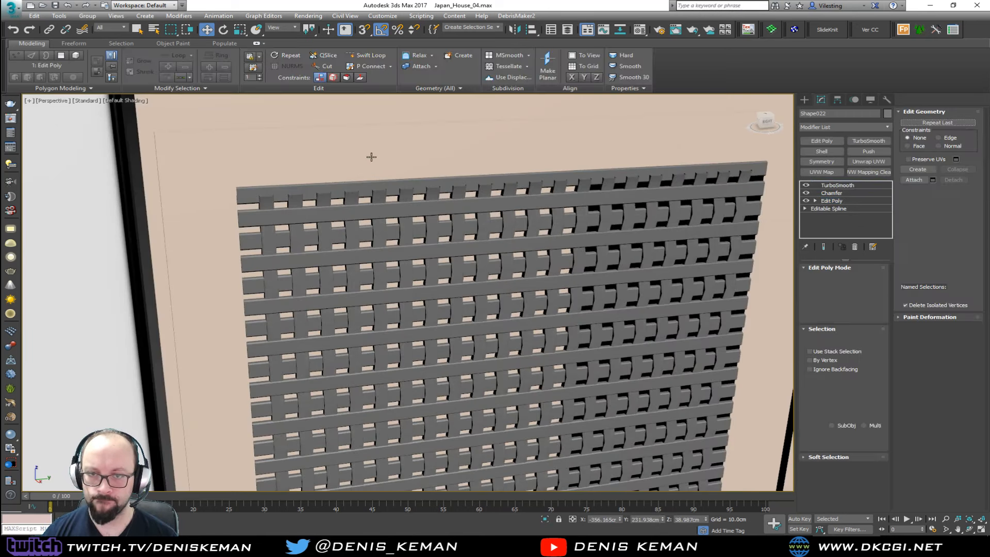
key("3")
key("F3")
middle_click_drag(441, 157, 616, 173, "alt")
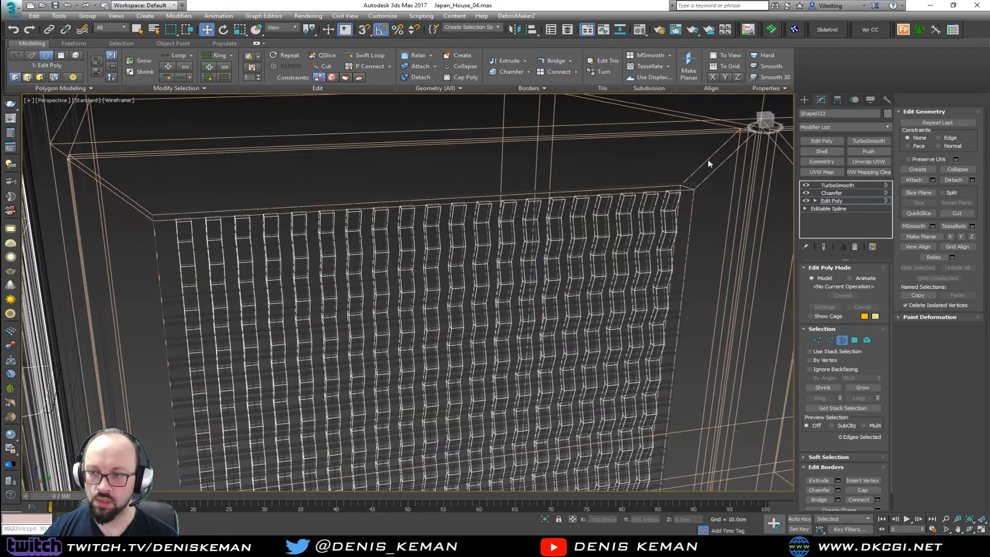
mouse_move(124, 245)
left_mouse_down()
mouse_move(688, 189)
mouse_move(669, 187)
left_mouse_up()
key("F3")
middle_click_drag(354, 207, 405, 195, "alt")
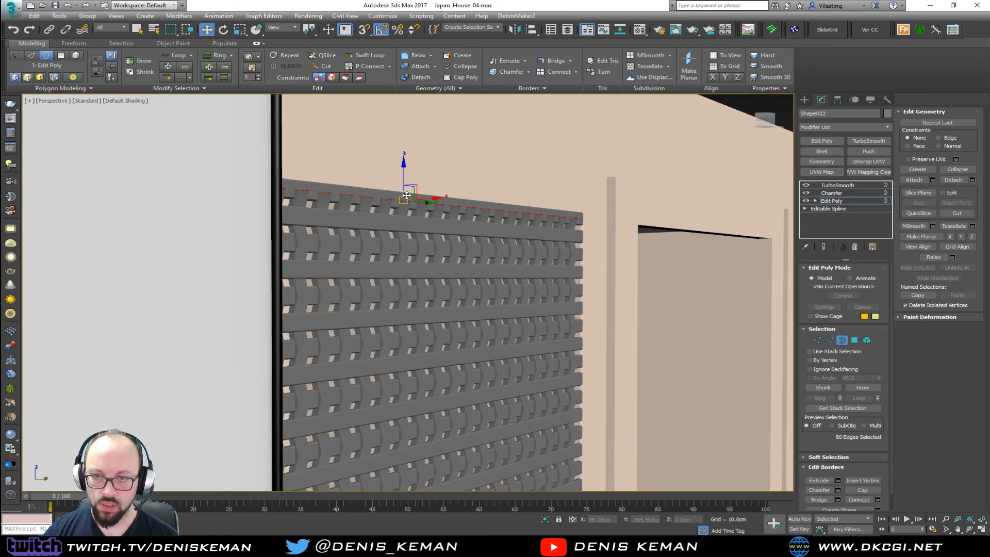
left_click_drag(406, 195, 404, 194)
Move the open borders at the vertical strips' lower ends about -0.3 cm along X and leave border editing.
middle_click_drag(404, 193, 413, 201, "alt")
scroll(432, 232, "down", 4)
middle_click_drag(453, 288, 420, 199)
left_click_drag(261, 394, 261, 395)
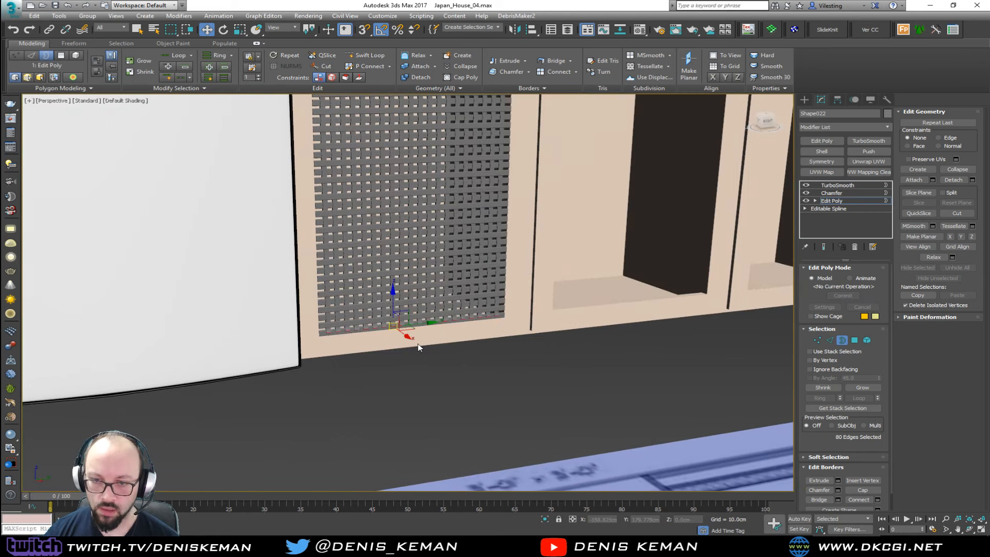
key("z")
middle_click_drag(410, 328, 428, 329, "alt")
scroll(412, 449, "up", 5)
scroll(413, 449, "up", 3)
middle_click_drag(428, 434, 512, 309)
scroll(512, 308, "up", 2)
left_click_drag(540, 313, 533, 309)
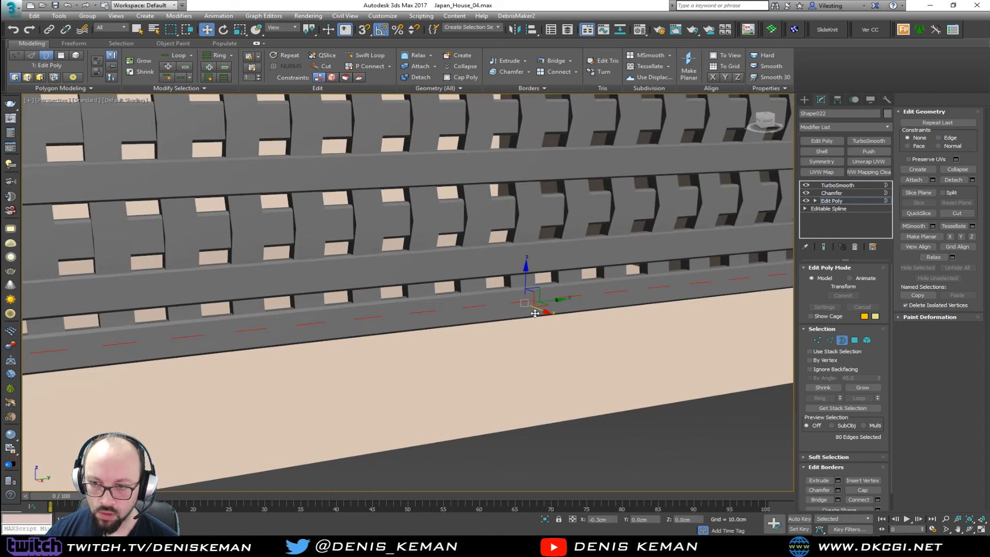
left_click(842, 342)
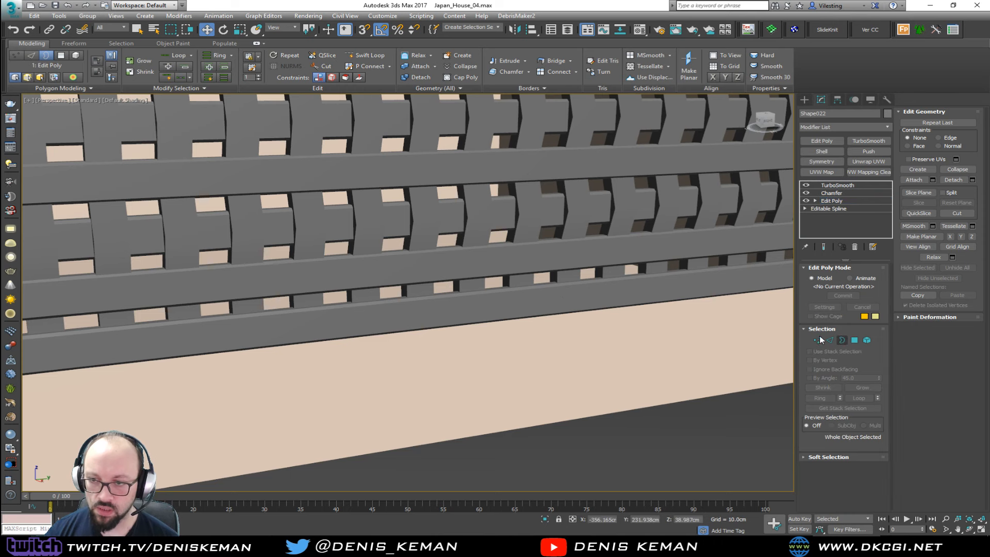
Examine the woven panel in the cabinet door from several distances and angles, with and without edged faces.
scroll(571, 315, "down", 6)
key("F3")
key("F3")
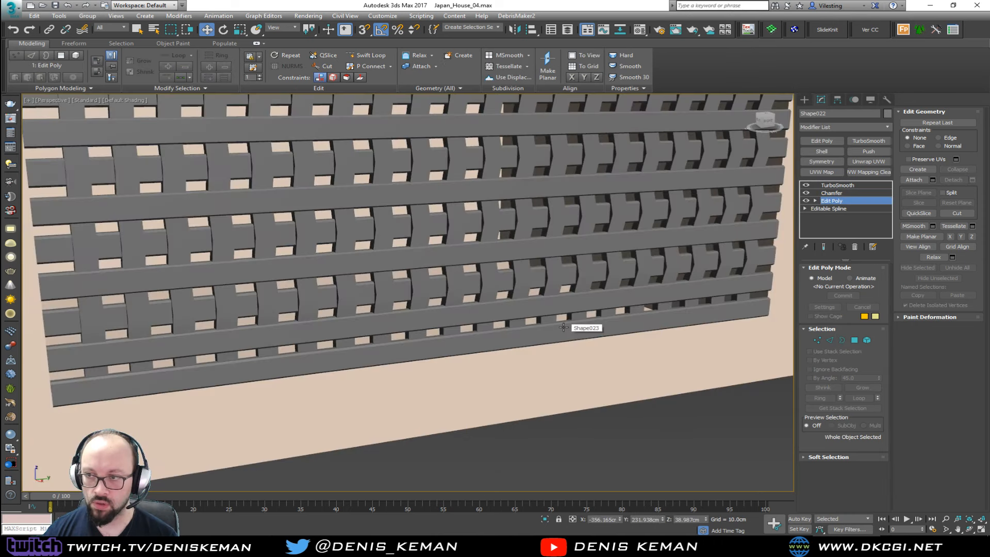
left_click(707, 430)
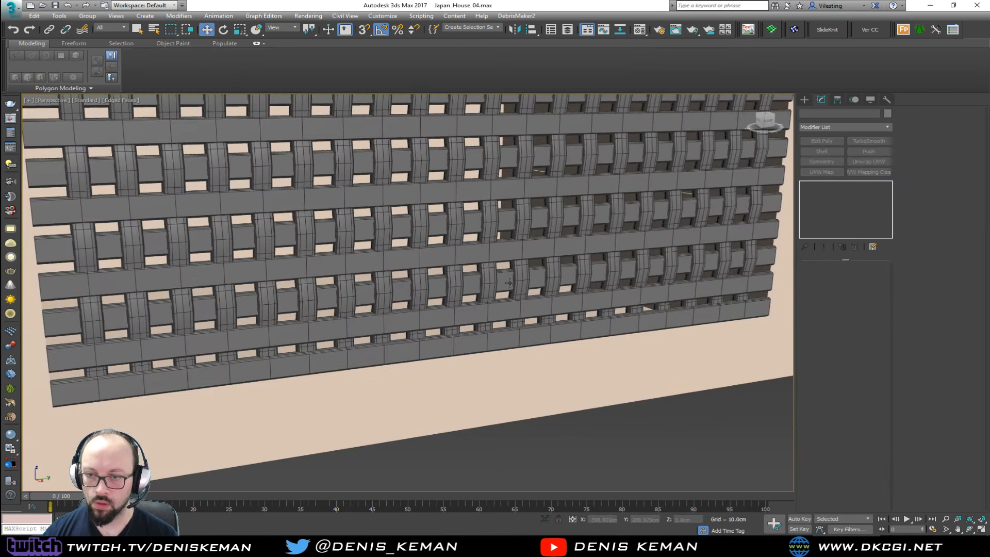
scroll(428, 296, "down", 4)
middle_click_drag(505, 213, 344, 304)
middle_click_drag(344, 304, 342, 317)
scroll(341, 316, "down", 5)
left_click(400, 359)
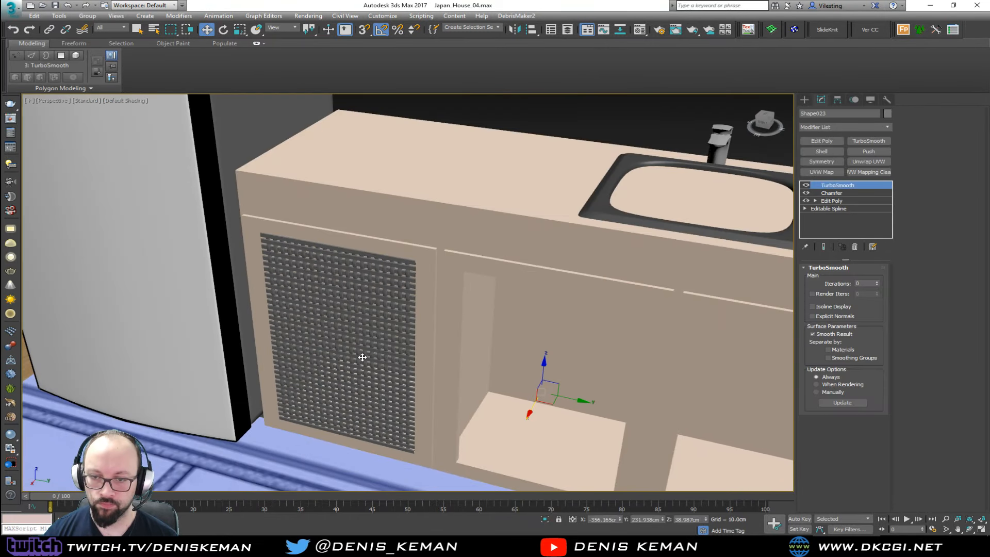
middle_click_drag(400, 359, 404, 359, "alt")
key("F4")
key("F4")
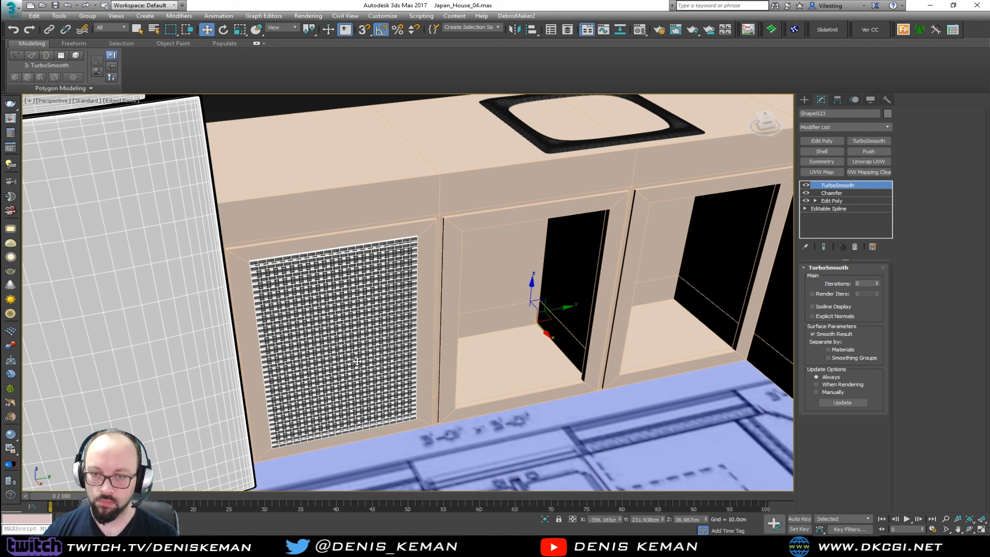
left_click(317, 105)
scroll(402, 280, "up", 3)
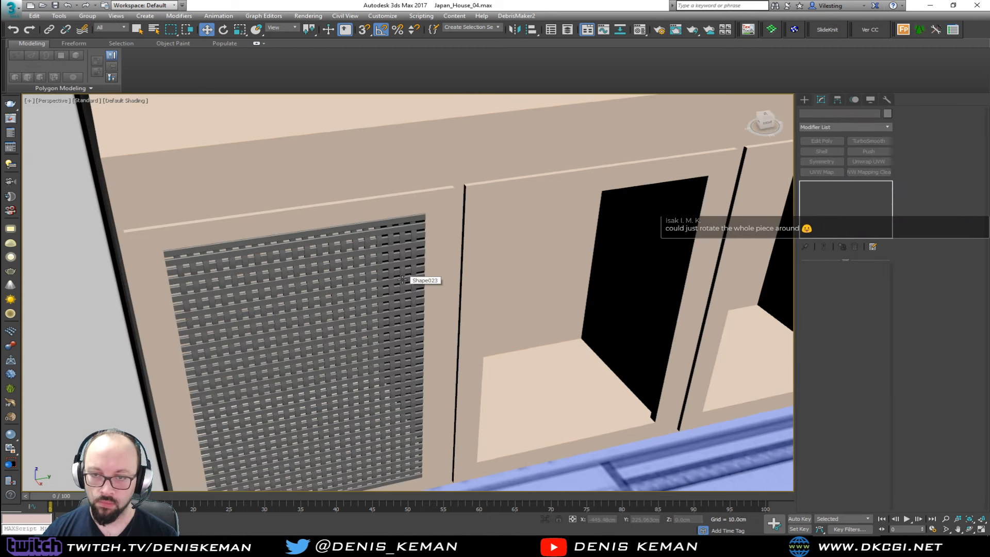
middle_click_drag(392, 283, 404, 271, "alt")
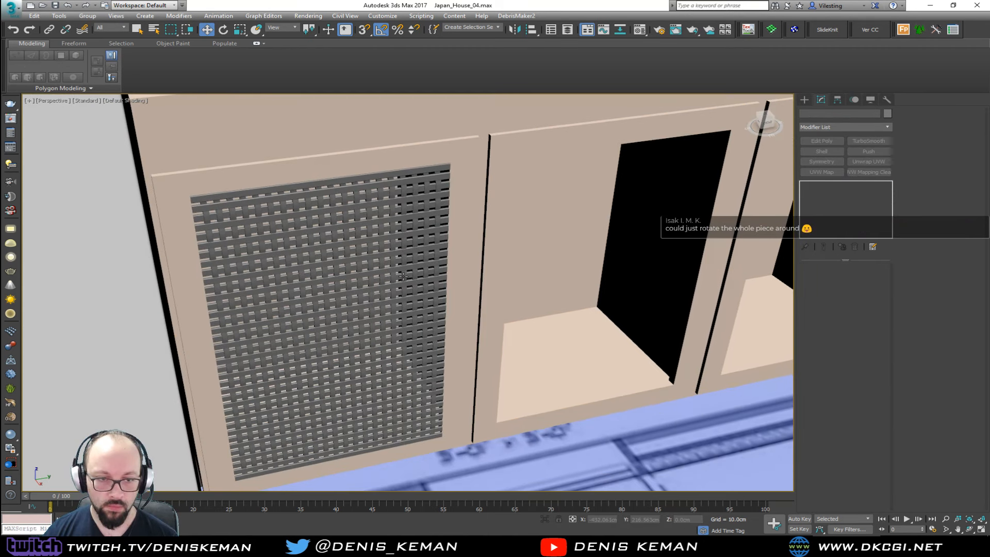
scroll(428, 279, "up", 6)
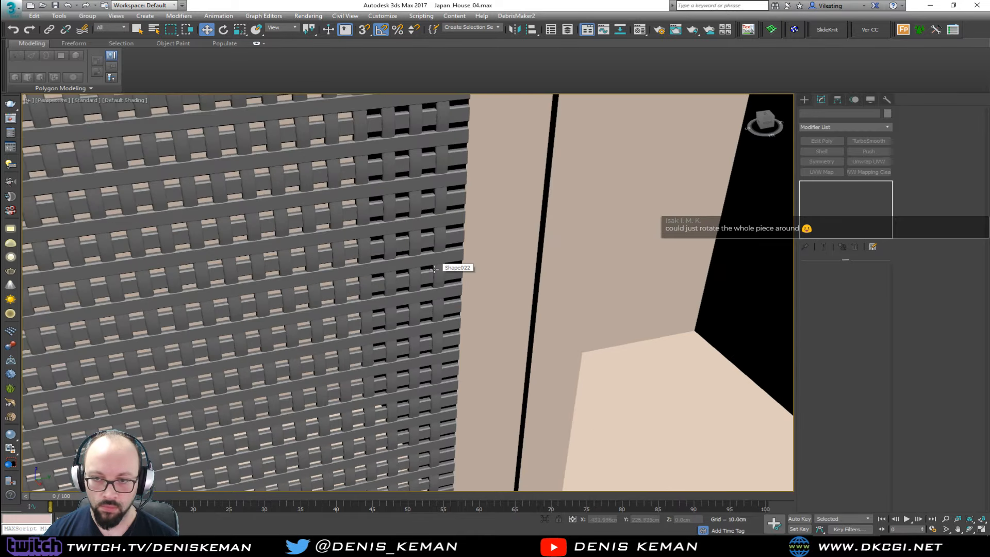
Select the horizontal and vertical strips together and shift the weave slightly within the door frame.
key("F4")
left_click(444, 313)
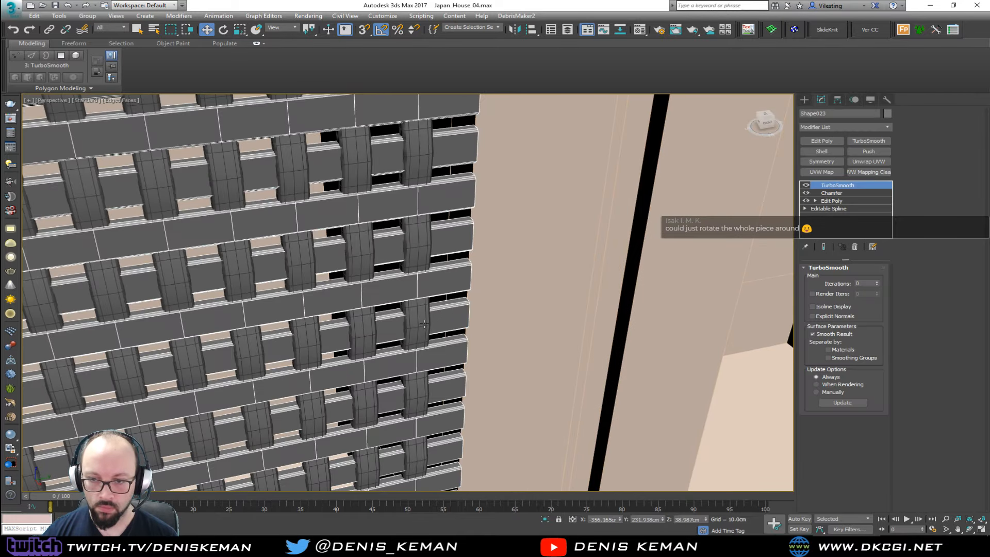
left_click(416, 323, "ctrl")
middle_click_drag(416, 322, 498, 299, "alt")
left_click_drag(494, 296, 483, 299)
middle_click_drag(483, 299, 476, 347)
scroll(476, 347, "down", 3)
scroll(470, 299, "down", 2)
middle_click_drag(459, 279, 428, 227, "alt")
Rotate both strip objects together about the X axis and check the panel's fit in the door frame.
key("e")
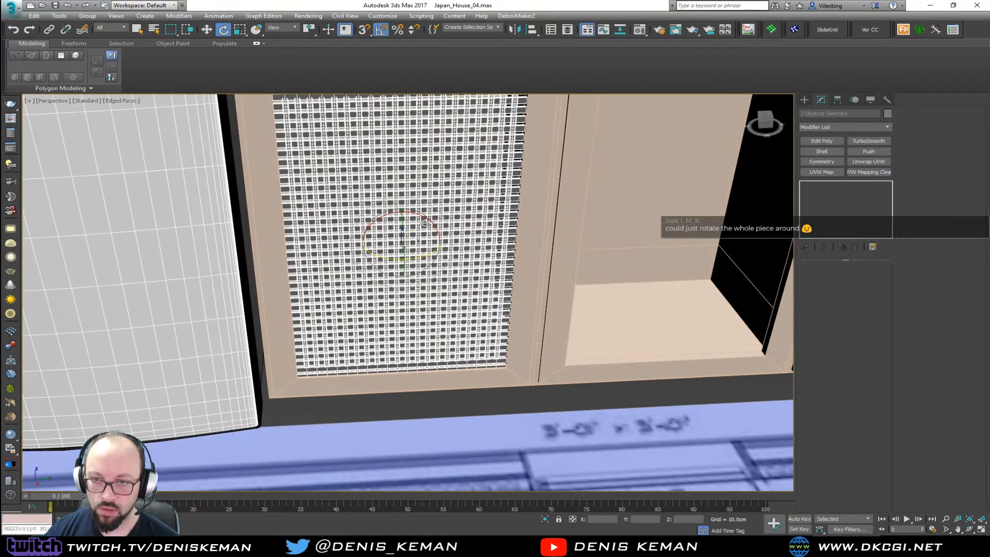
left_click_drag(420, 217, 448, 232)
key("F3")
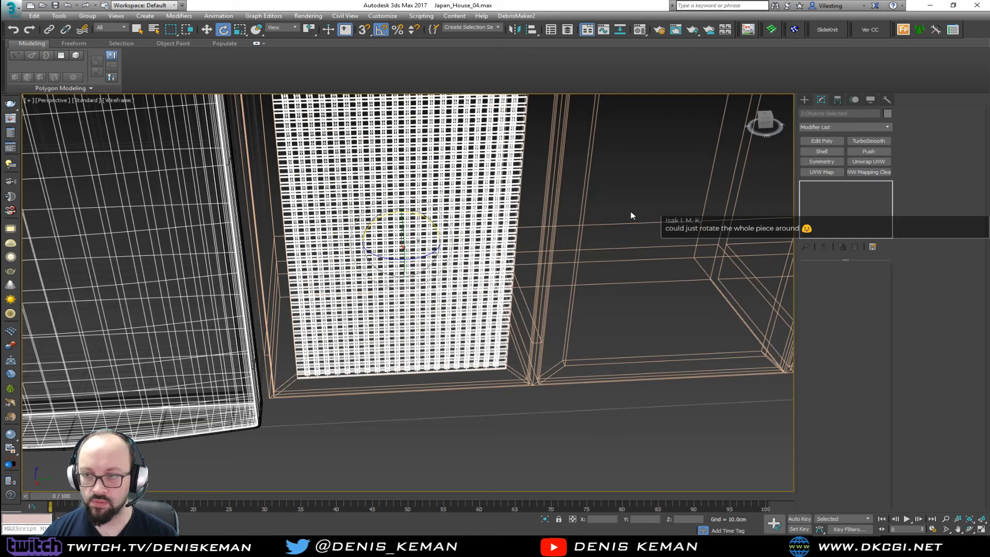
left_click(629, 215)
key("F3")
mouse_move(459, 207)
middle_mouse_down()
mouse_move(361, 314)
mouse_move(325, 315)
mouse_move(361, 303)
middle_mouse_up()
key("F4")
scroll(360, 314, "down", 5)
scroll(363, 324, "up", 6)
key("F4")
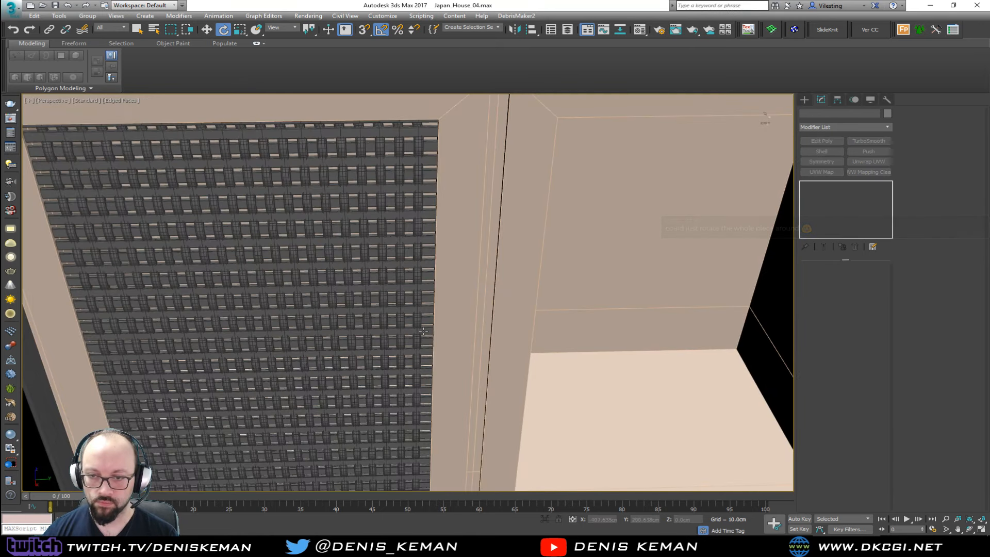
Group the horizontal and vertical strips under the name Weave and ready the group for moving.
left_click(421, 331)
left_click(415, 322, "ctrl")
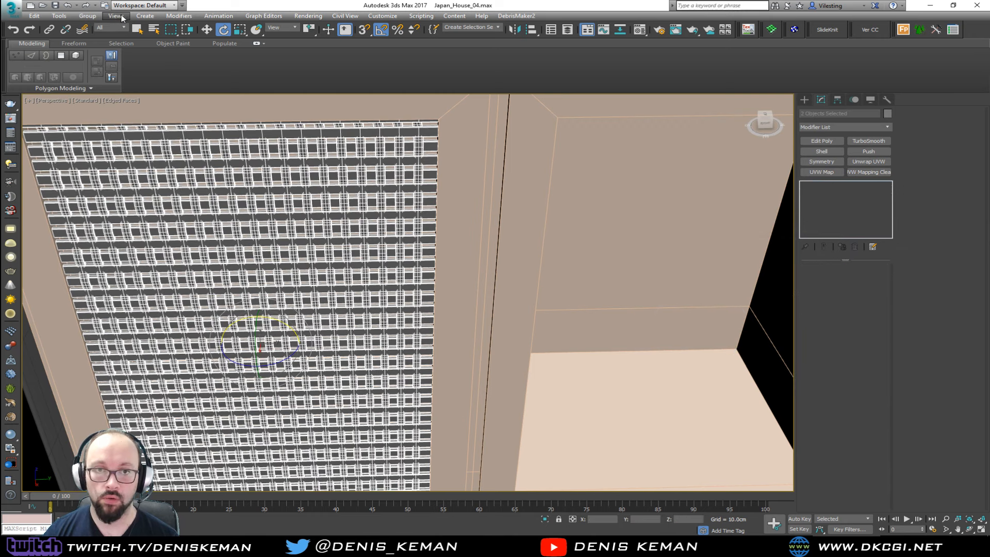
left_click(87, 16)
left_click(94, 27)
type("Weave")
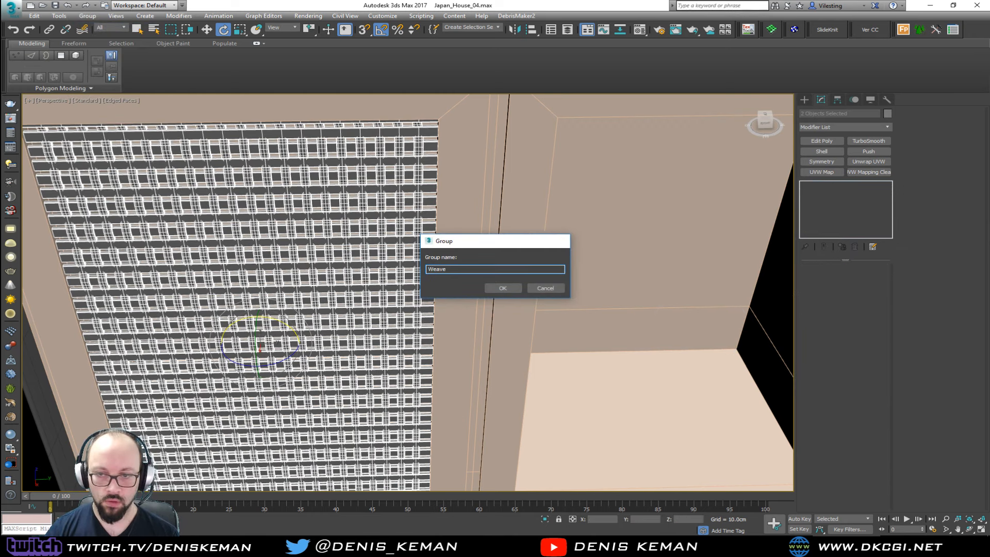
key("Return")
scroll(472, 274, "down", 5)
key("w")
middle_click_drag(382, 297, 273, 316)
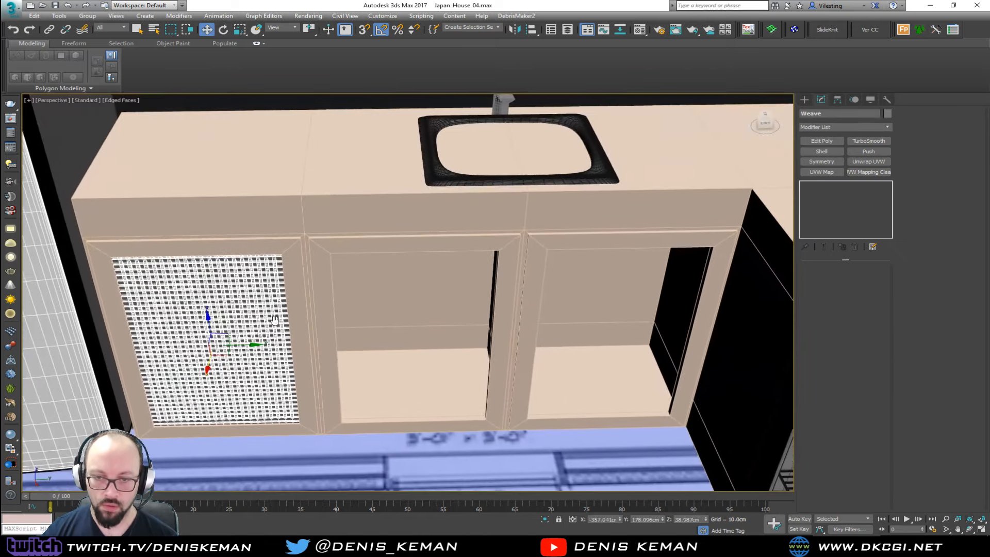
Clone the Weave group sideways along Y as two copies to fill the other two cabinet door frames.
left_click_drag(245, 345, 445, 348, "shift")
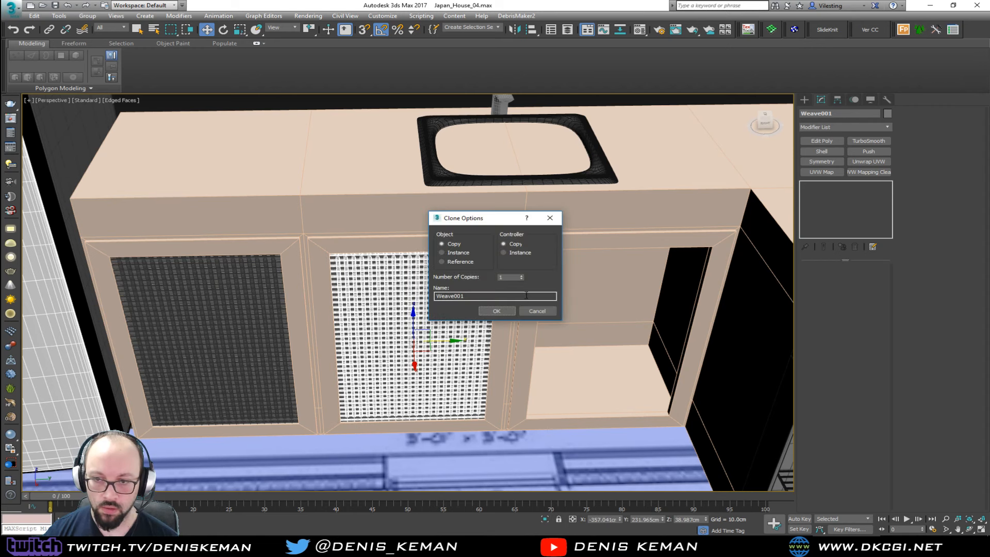
left_click(521, 276)
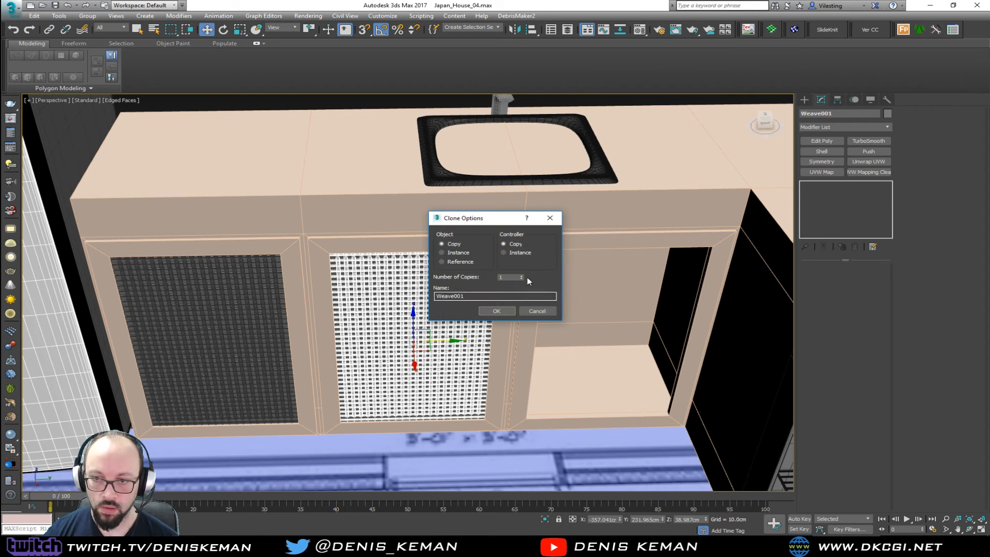
left_click(503, 310)
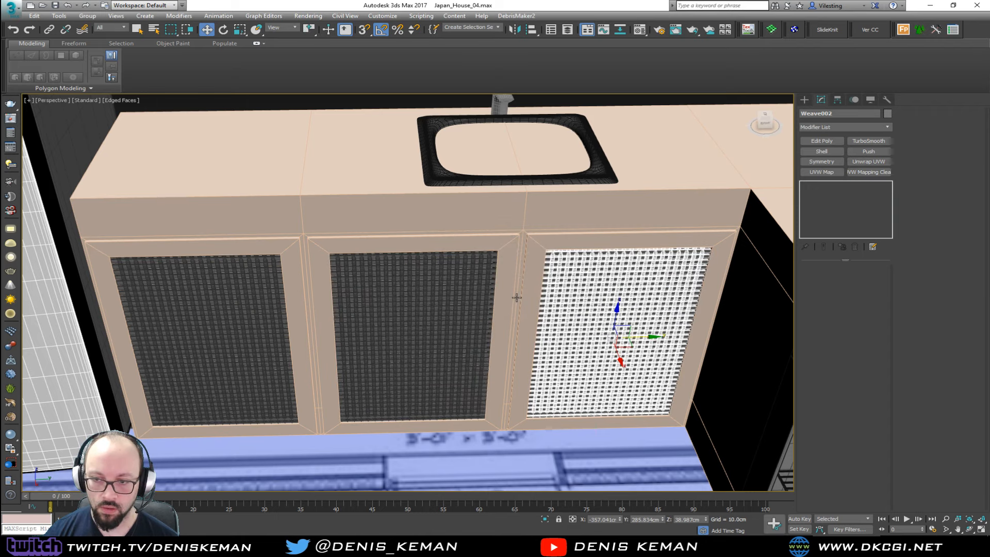
Examine the three woven cabinet doors from near and far, with and without edged faces.
scroll(517, 298, "down", 3)
left_click(465, 155)
scroll(402, 381, "up", 5)
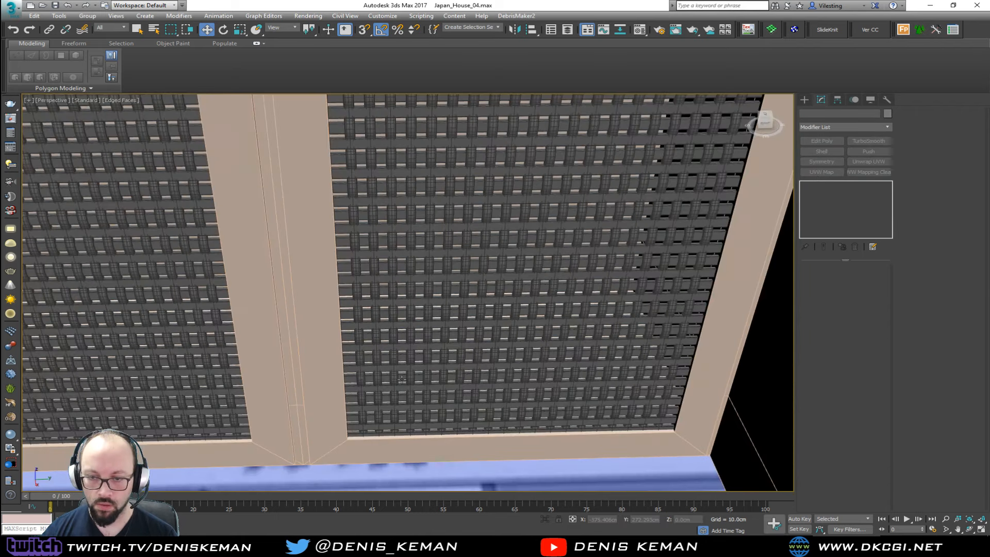
key("F4")
scroll(381, 384, "down", 5)
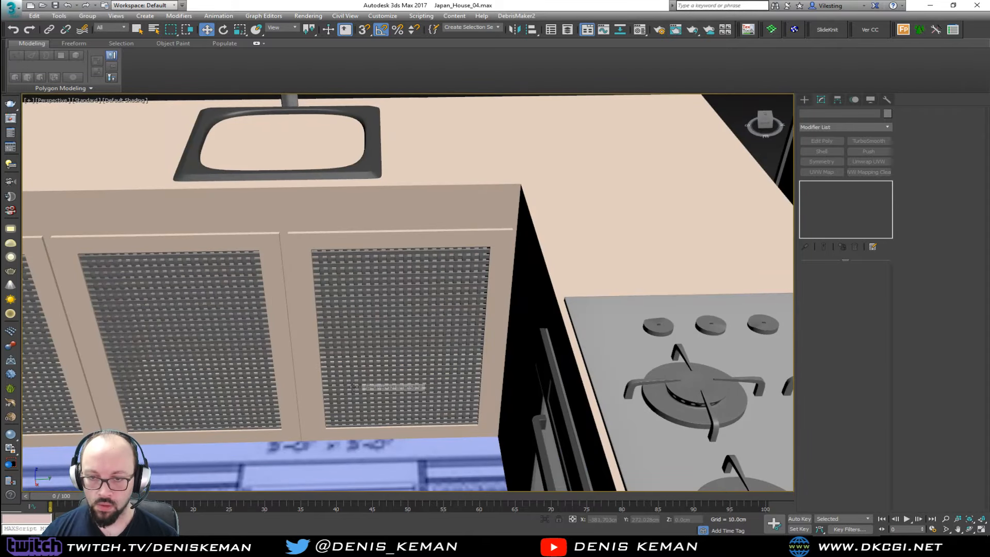
scroll(354, 387, "down", 4)
middle_click_drag(353, 386, 325, 310, "alt")
scroll(389, 336, "down", 2)
middle_click_drag(332, 304, 360, 297, "alt")
scroll(261, 317, "up", 6)
key("F4")
key("F4")
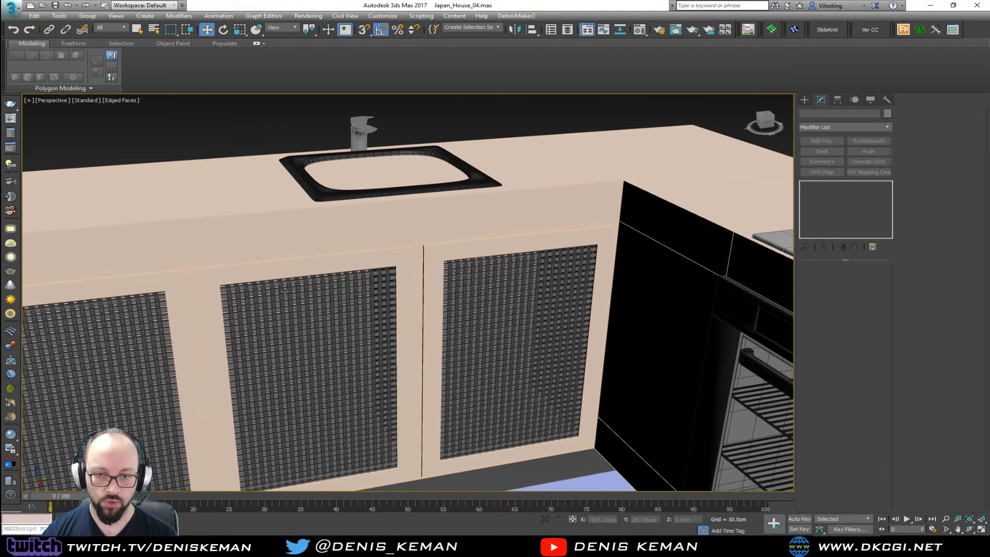
Add a Chamfer modifier to the cabinet door frames with an amount of 0.1 cm.
scroll(194, 280, "up", 6)
left_click(227, 268)
key("F4")
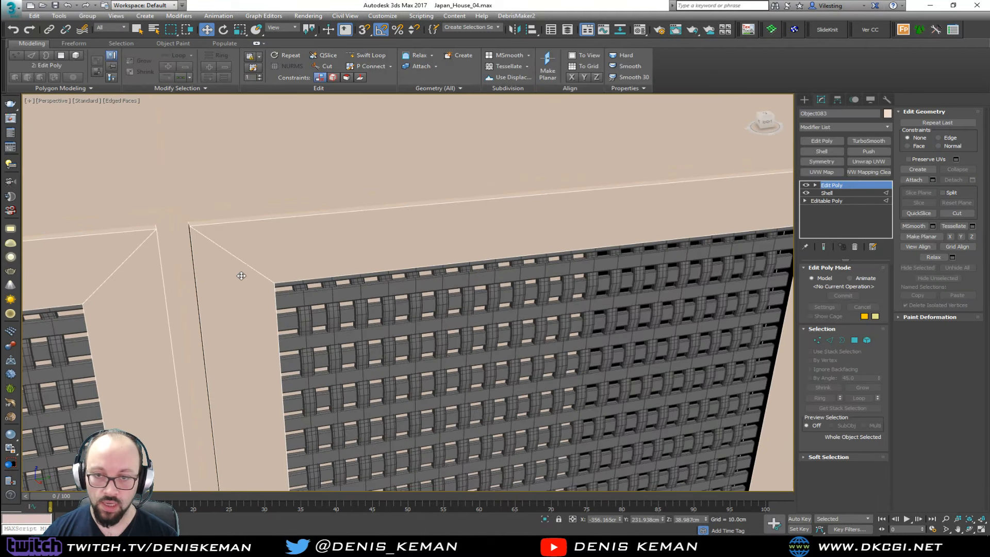
left_click(829, 125)
key("c")
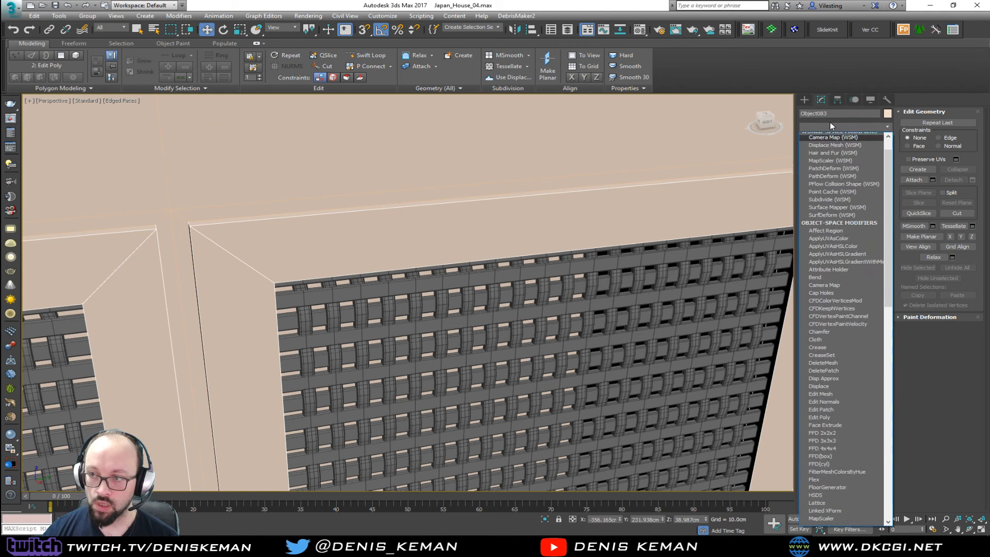
left_click(827, 183)
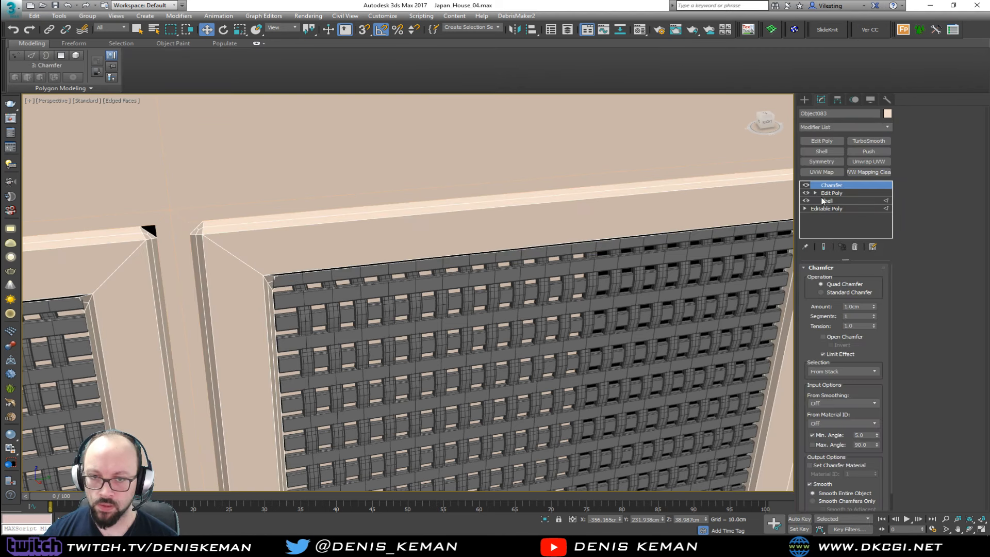
double_click(861, 306)
type("0.1")
key("Return")
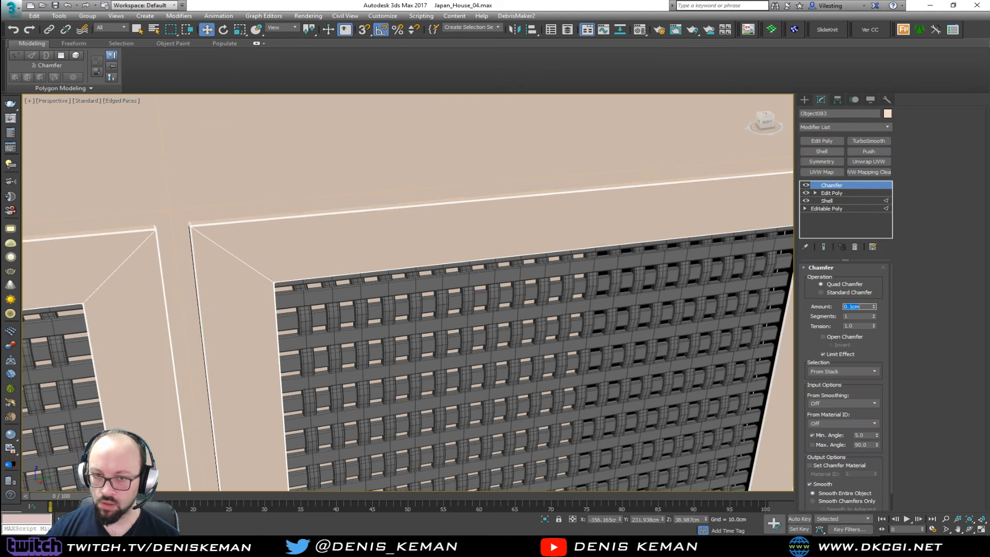
Inspect the chamfered corner of the middle door frame in wireframe and shaded display.
scroll(314, 288, "up", 6)
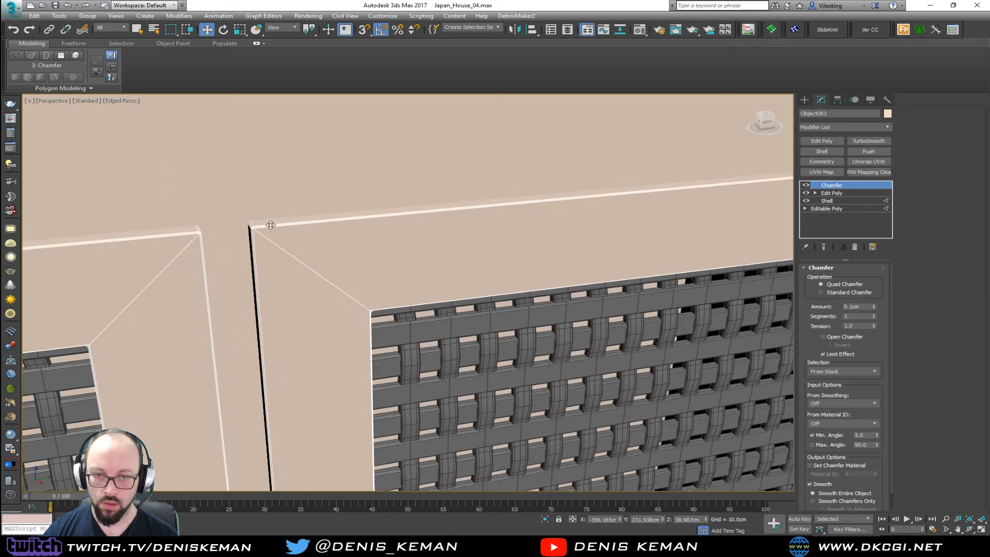
key("F3")
left_click(382, 271)
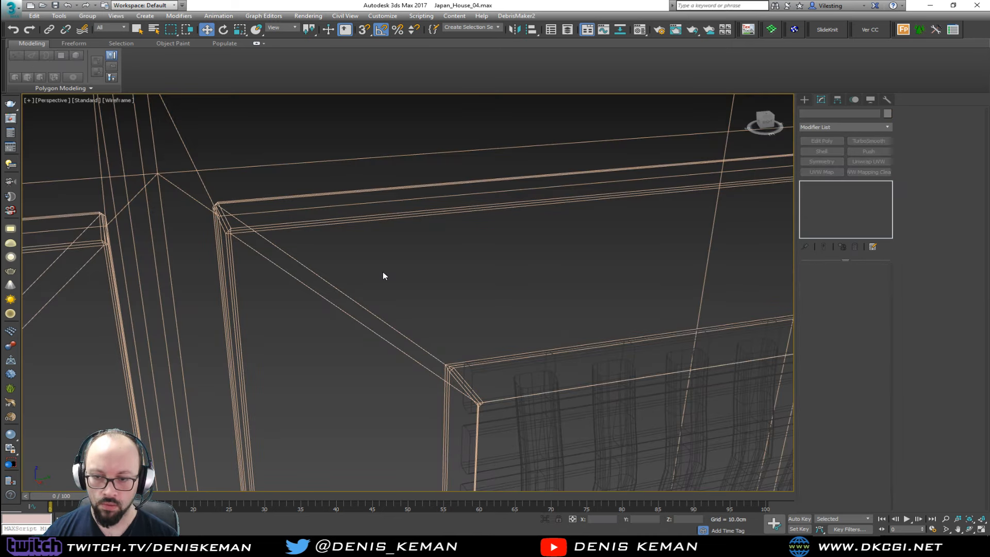
key("F3")
middle_click_drag(383, 271, 280, 234)
scroll(279, 234, "down", 5)
scroll(332, 246, "down", 2)
Change the door frames' object color to the custom dark gray and clear the selection.
left_click(321, 249)
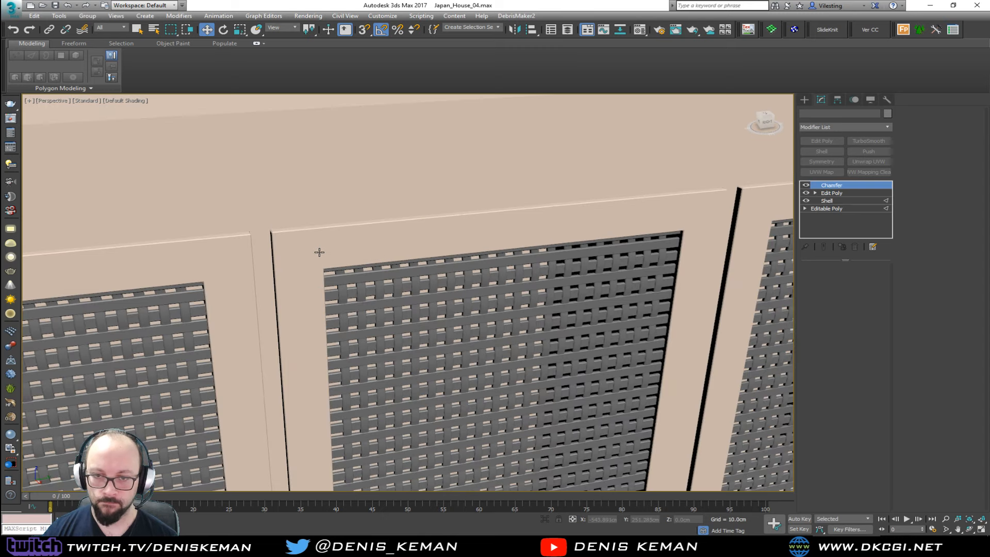
left_click(887, 113)
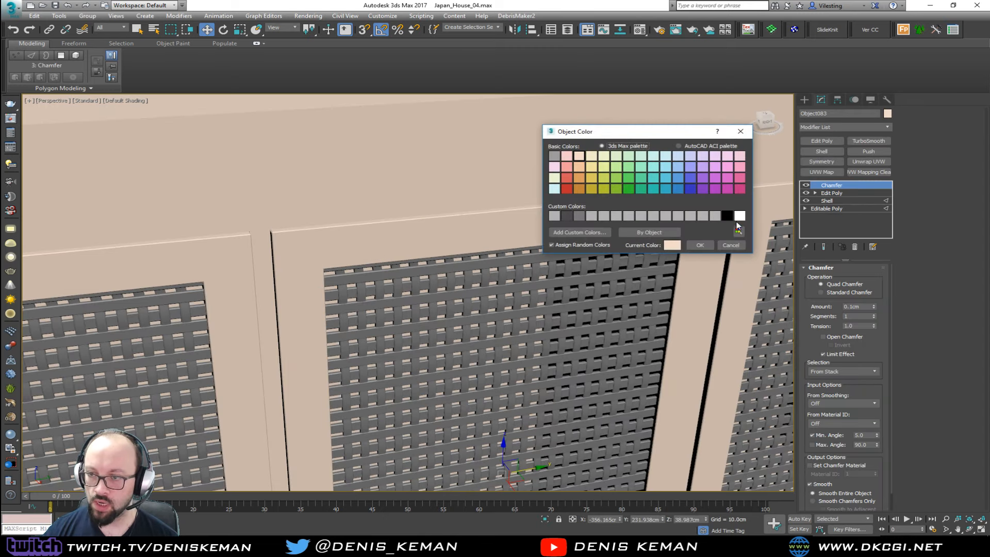
left_click(581, 216)
left_click(699, 245)
scroll(379, 223, "down", 6)
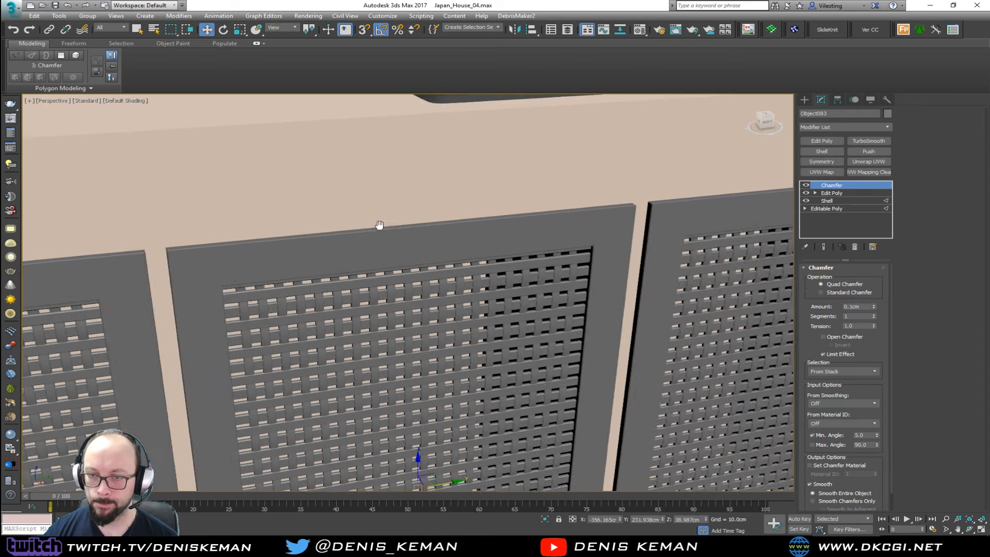
middle_click_drag(370, 220, 329, 226, "alt")
left_click_drag(605, 143, 543, 142)
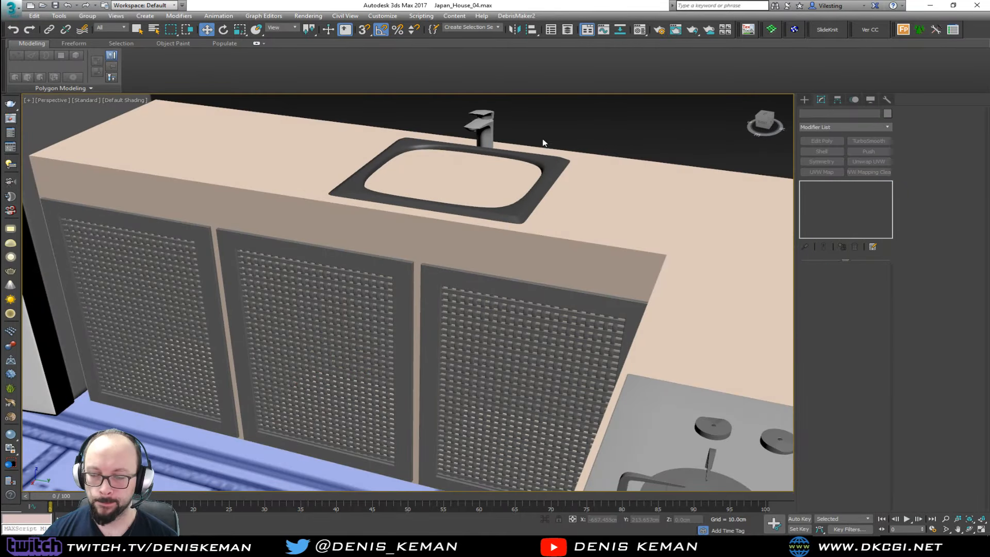
Hide the two wooden panel groups standing along the bedroom side of the floor plan.
scroll(519, 191, "down", 6)
middle_click_drag(519, 191, 435, 246, "alt")
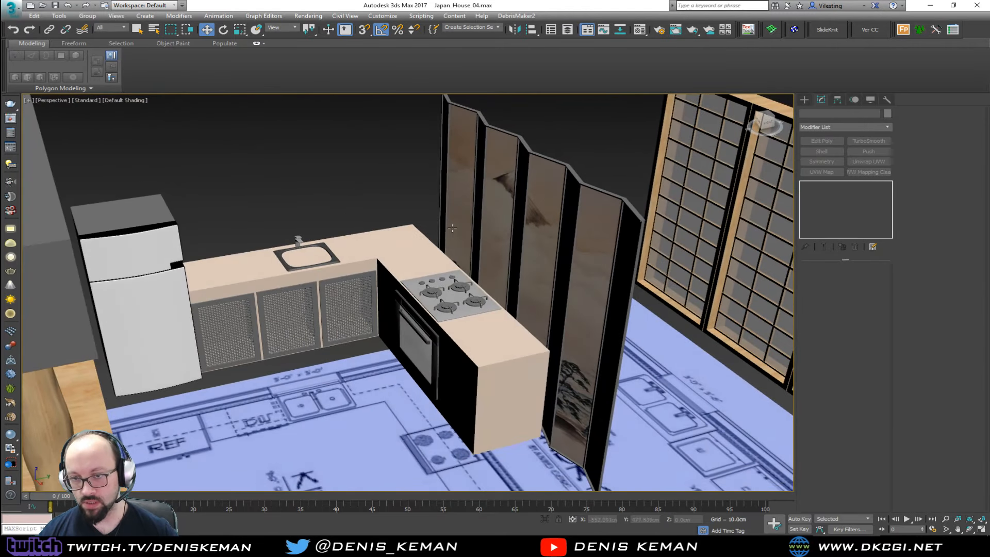
scroll(435, 247, "down", 5)
middle_click_drag(405, 183, 494, 229, "alt")
scroll(418, 217, "down", 5)
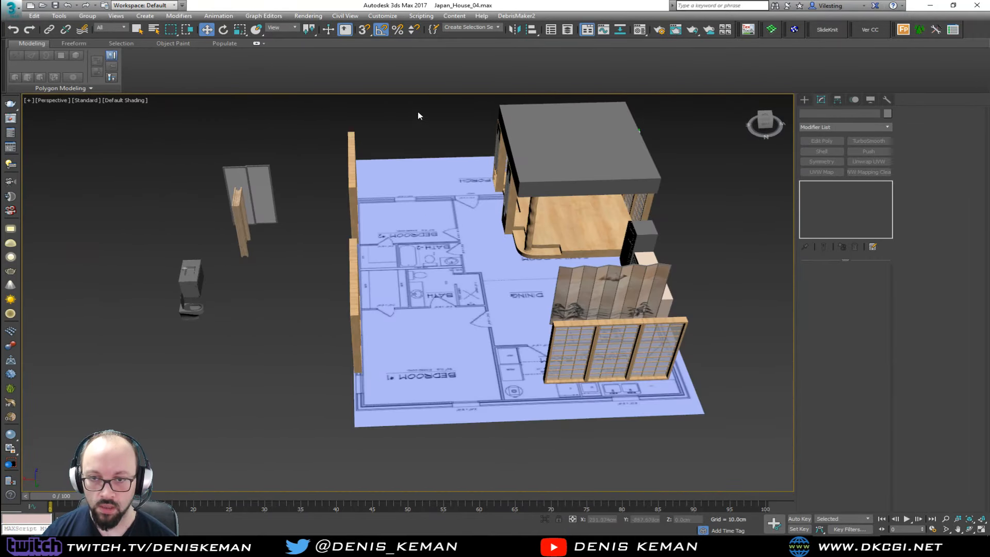
left_click_drag(320, 421, 320, 422)
right_click(432, 319)
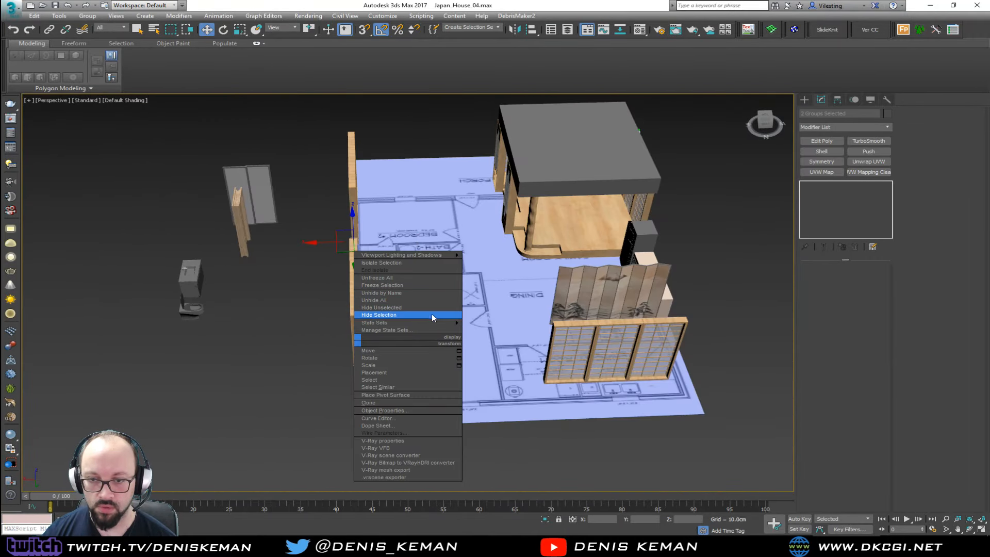
left_click(432, 313)
Hide the wood-framed shoji panels standing along the laundry room's outer wall.
middle_click_drag(474, 318, 654, 265, "alt")
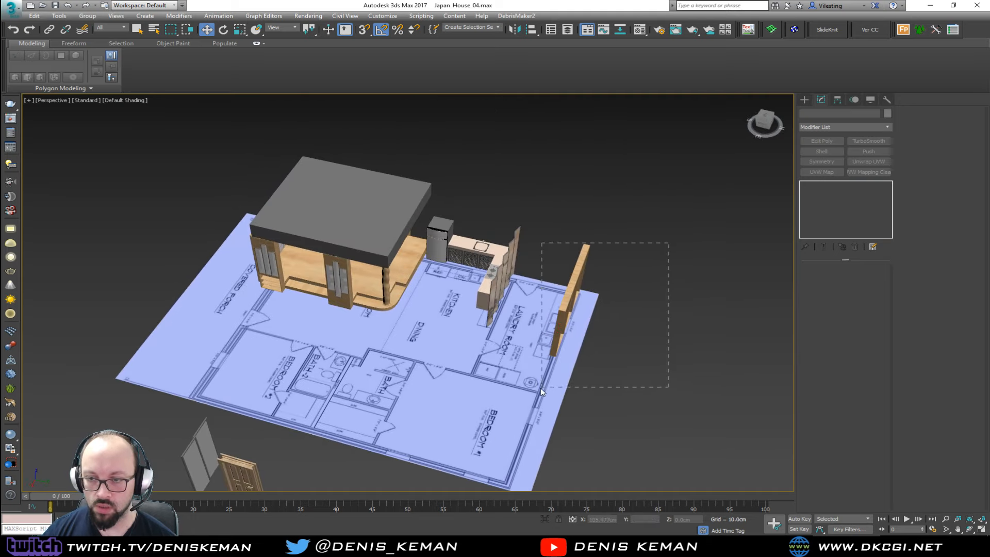
left_click_drag(540, 387, 540, 388)
right_click(576, 361)
left_click(607, 352)
scroll(593, 336, "down", 3)
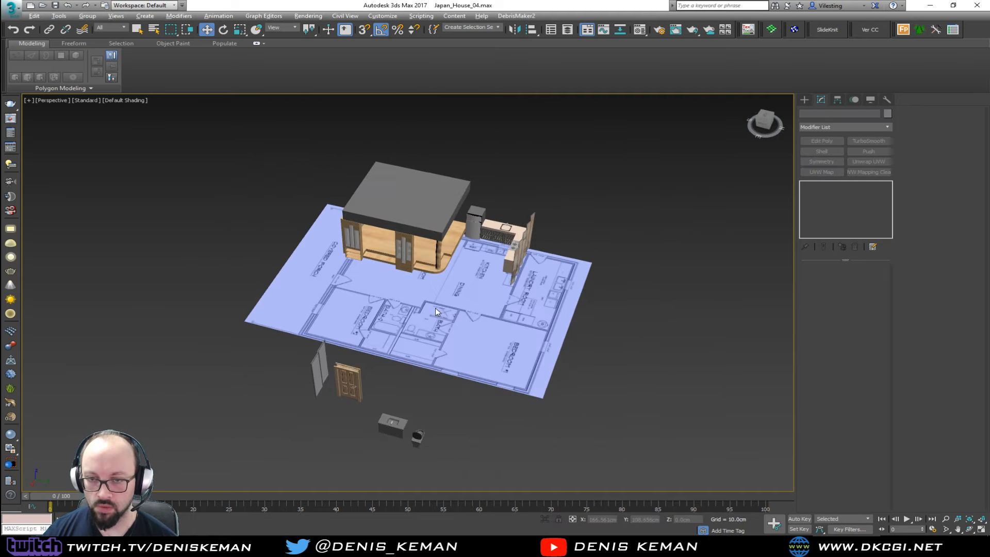
Move the pair of framed glass panels from outside the floor plan to the end of the folding screen by the laundry room.
middle_click_drag(435, 308, 310, 313, "alt")
scroll(506, 280, "up", 5)
scroll(488, 286, "down", 5)
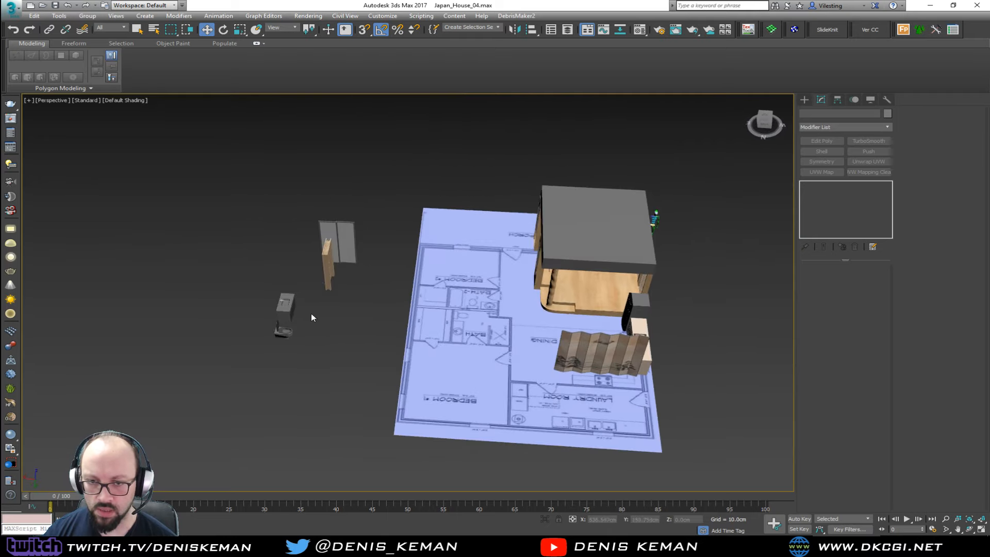
left_click_drag(276, 330, 310, 357)
left_click_drag(270, 322, 297, 280)
middle_click_drag(297, 280, 392, 301, "alt")
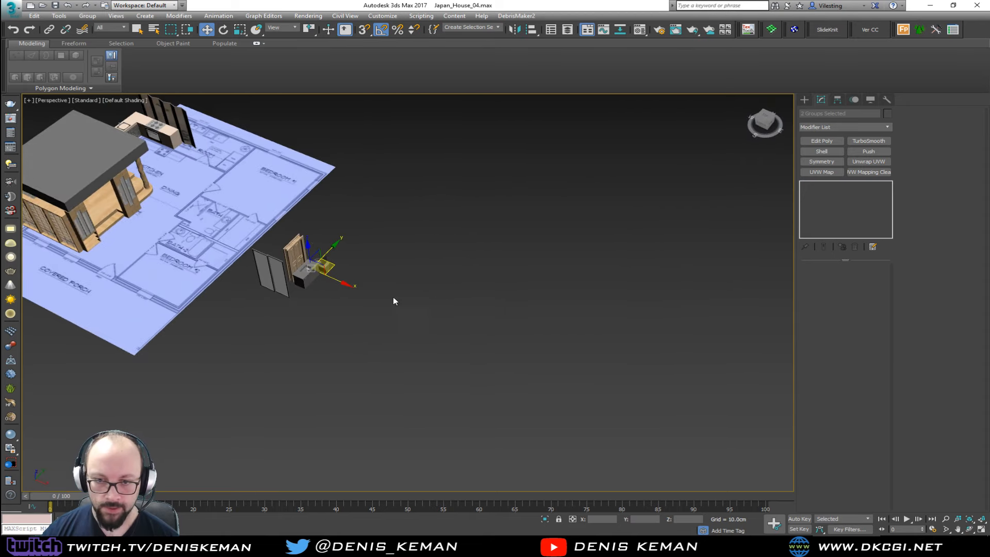
middle_click_drag(285, 286, 401, 393)
left_click_drag(397, 389, 320, 239)
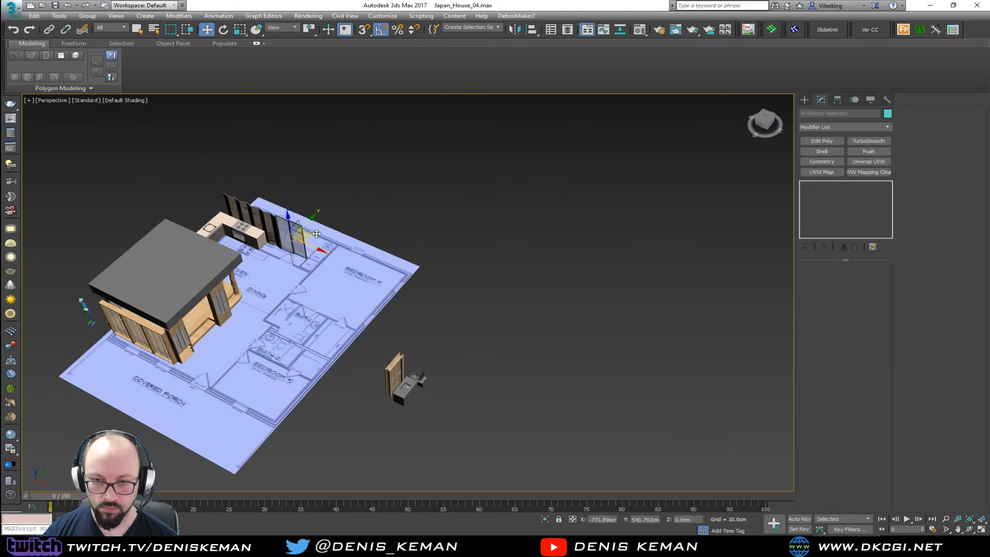
key("z")
Check the glass panels beside the folding screen, move them back away from the laundry room and deselect them.
middle_click_drag(358, 225, 20, 255, "alt")
middle_click_drag(483, 304, 477, 331, "alt")
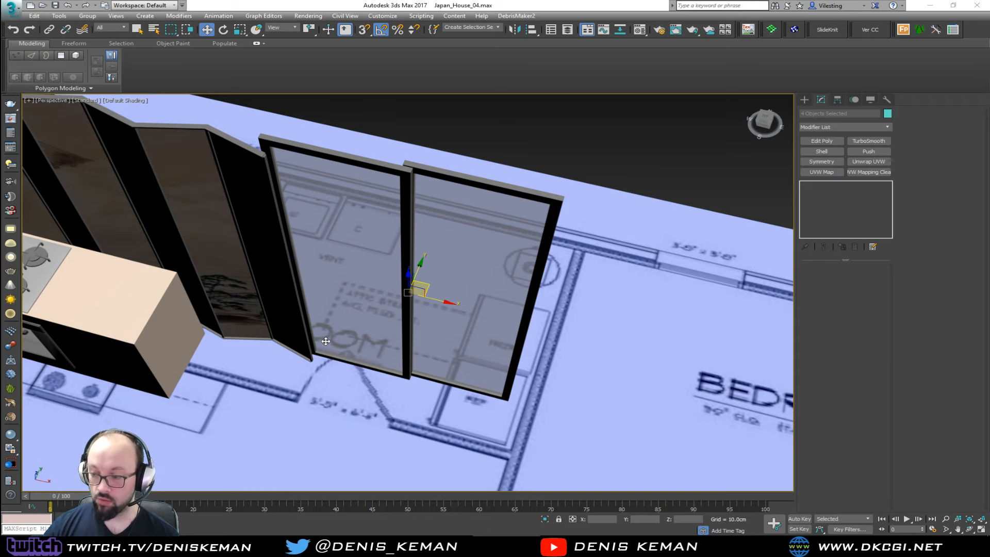
middle_click_drag(310, 266, 312, 294)
scroll(351, 325, "down", 3)
middle_click_drag(313, 295, 316, 283)
scroll(315, 284, "down", 4)
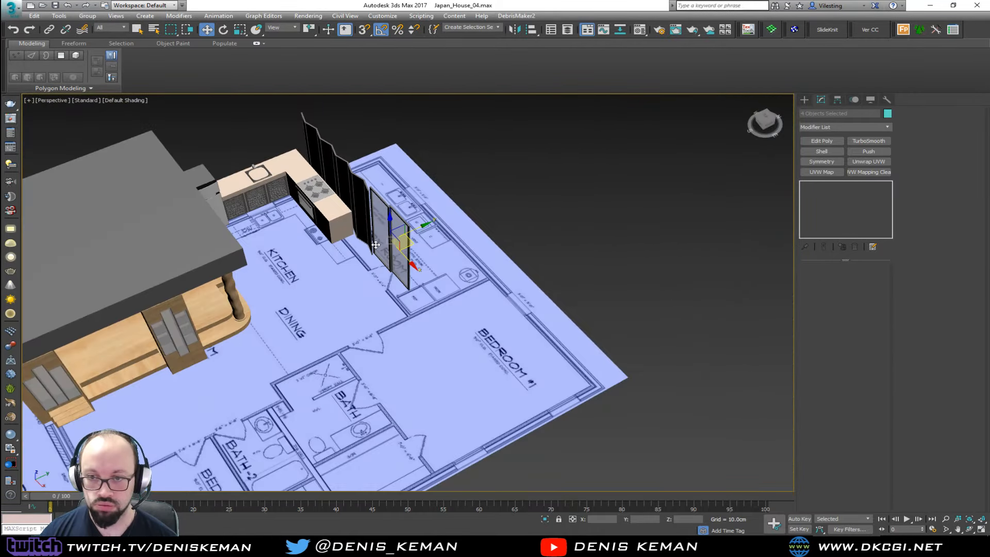
scroll(410, 202, "down", 2)
left_click_drag(435, 188, 536, 381)
left_click(536, 381)
middle_click_drag(536, 382, 587, 484)
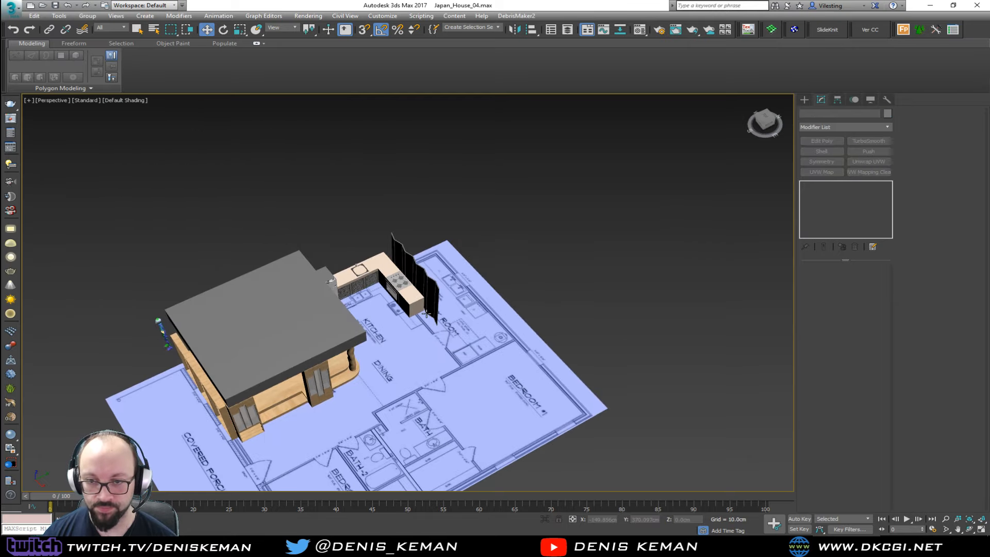
Minimize the modeling ribbon and save the scene.
scroll(344, 215, "up", 6)
scroll(438, 268, "up", 2)
middle_click_drag(343, 215, 410, 196)
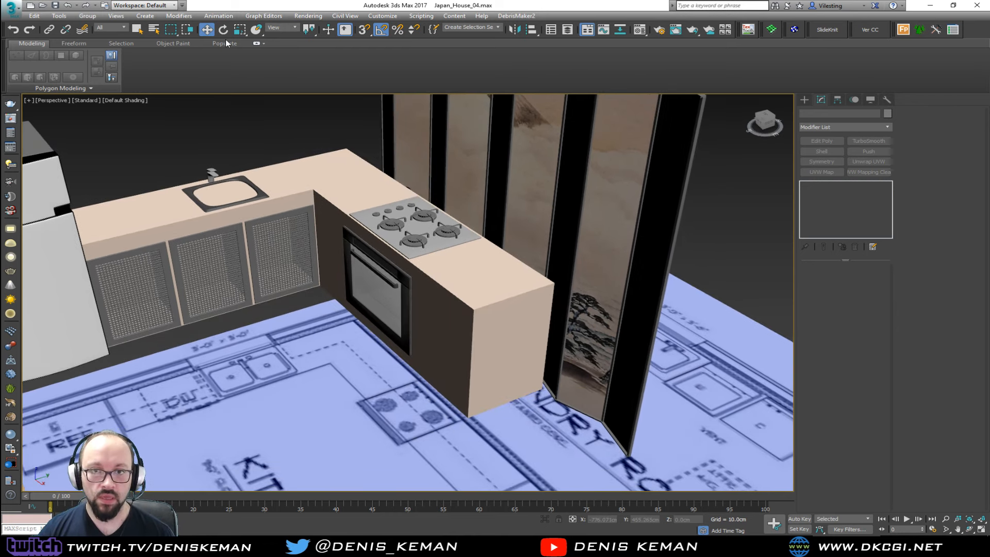
left_click(260, 44)
left_click(14, 10)
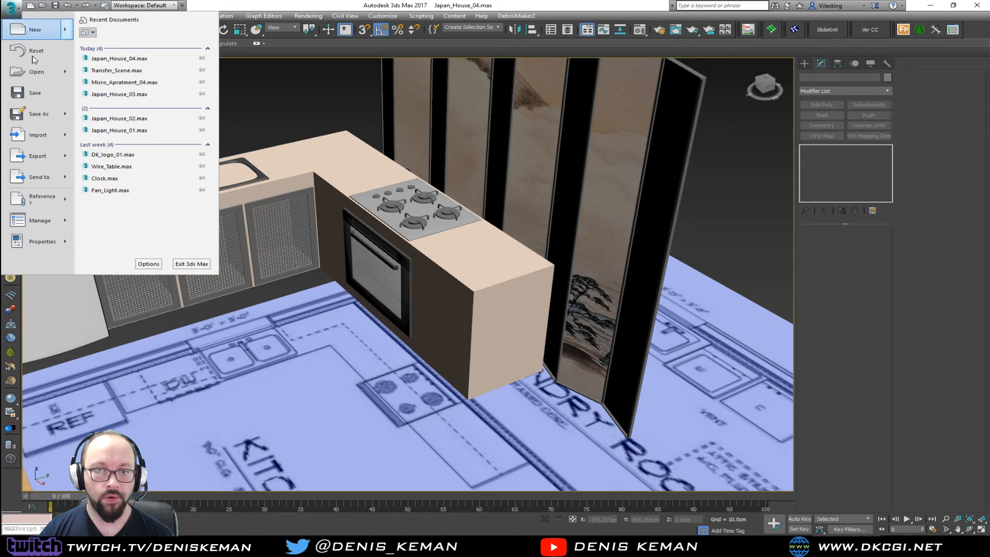
left_click(42, 94)
Examine the kitchen, folding screen and elevated room together from several angles.
middle_click_drag(264, 129, 292, 229, "alt")
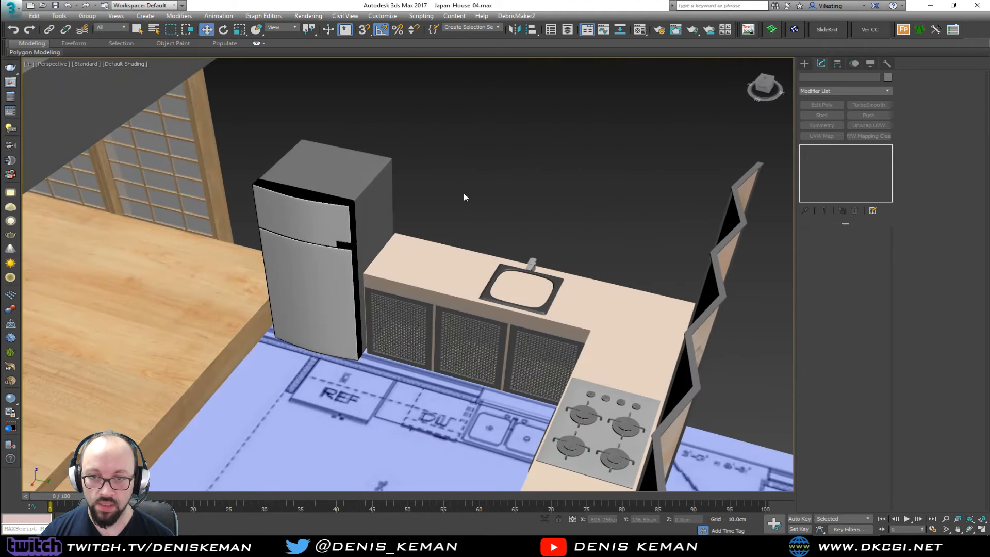
middle_click_drag(422, 256, 420, 112)
middle_click_drag(417, 179, 453, 238)
scroll(453, 238, "down", 5)
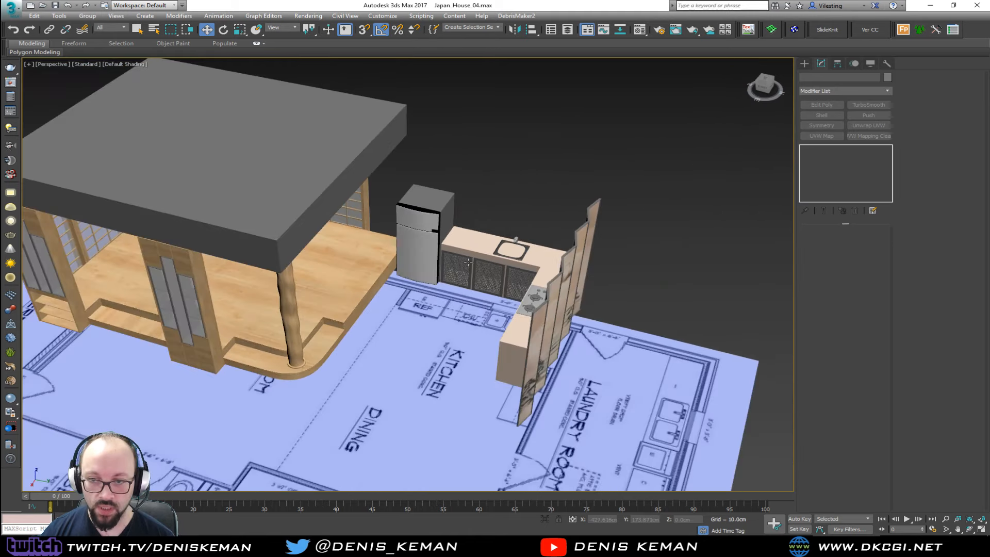
middle_click_drag(476, 279, 448, 230, "alt")
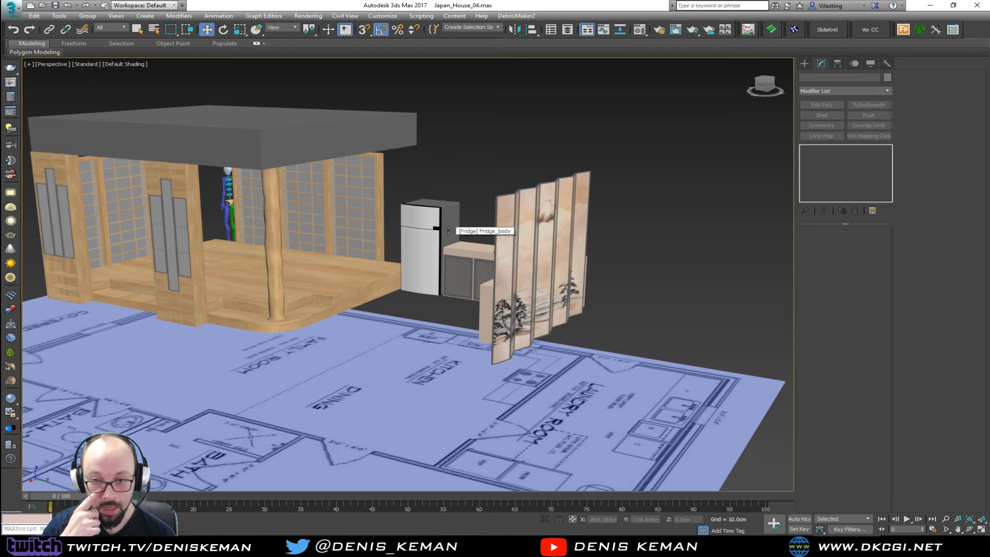
scroll(424, 258, "up", 3)
middle_click_drag(424, 258, 500, 241)
scroll(501, 262, "down", 3)
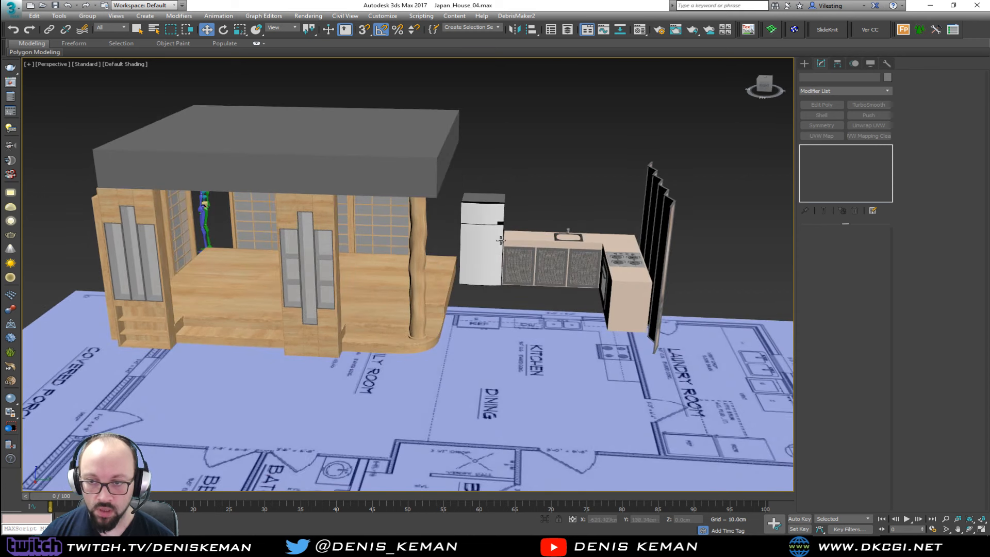
Unhide Kitchen_Beams02, Kitchen_Beams01 and Kitchen_Beams00 in the Kitchen_Room layer, then close the layer list.
left_click(567, 31)
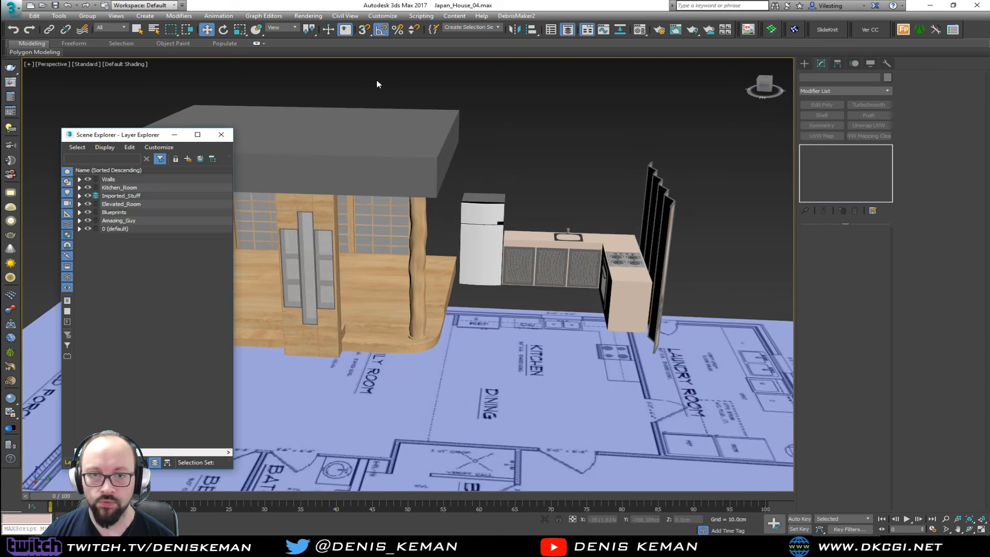
left_click(79, 188)
left_click(97, 203)
left_click(96, 212)
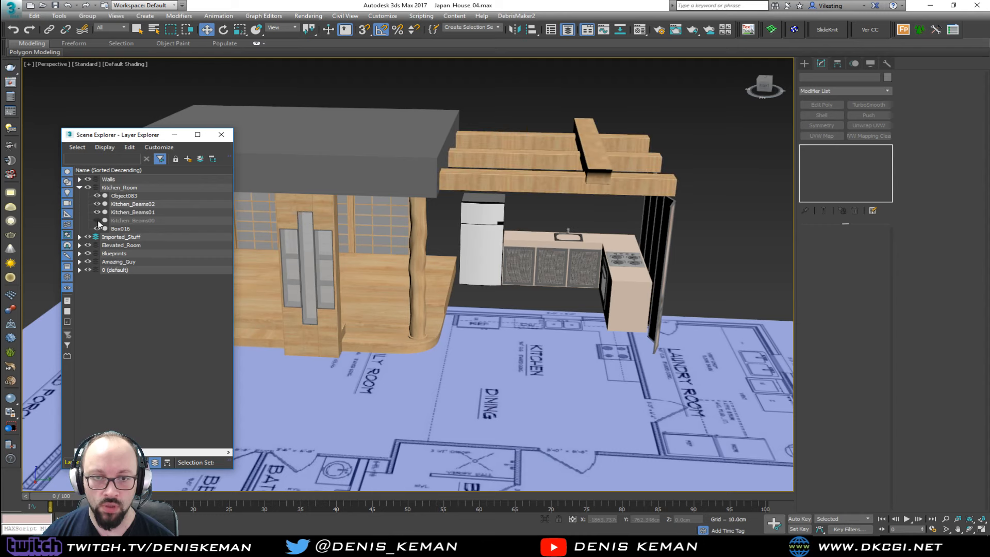
left_click(97, 220)
middle_click_drag(560, 336, 248, 157, "alt")
left_click(231, 137)
Examine the ceiling beams over the kitchen together with the elevated room and folding screen from several angles.
scroll(464, 242, "down", 5)
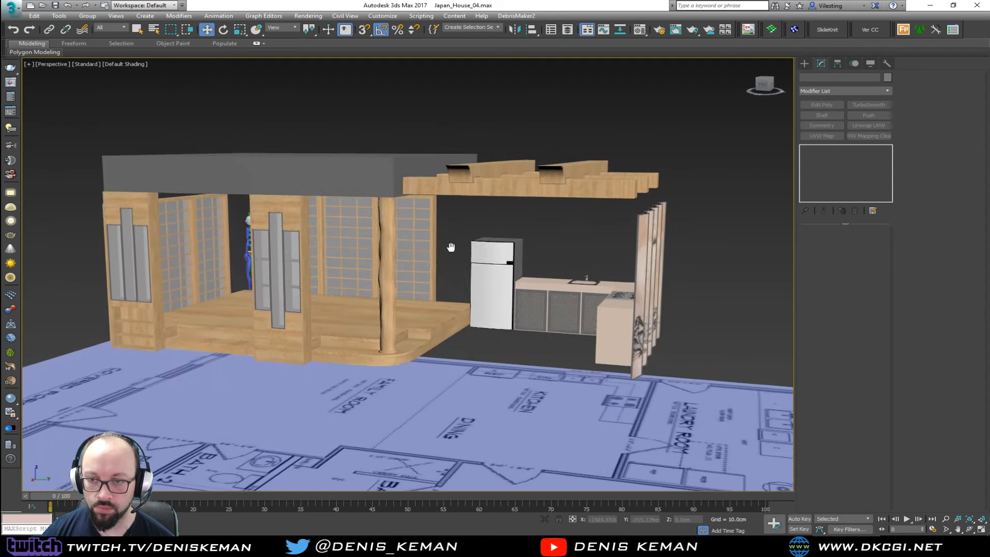
scroll(444, 249, "up", 3)
scroll(436, 251, "down", 6)
scroll(436, 252, "up", 4)
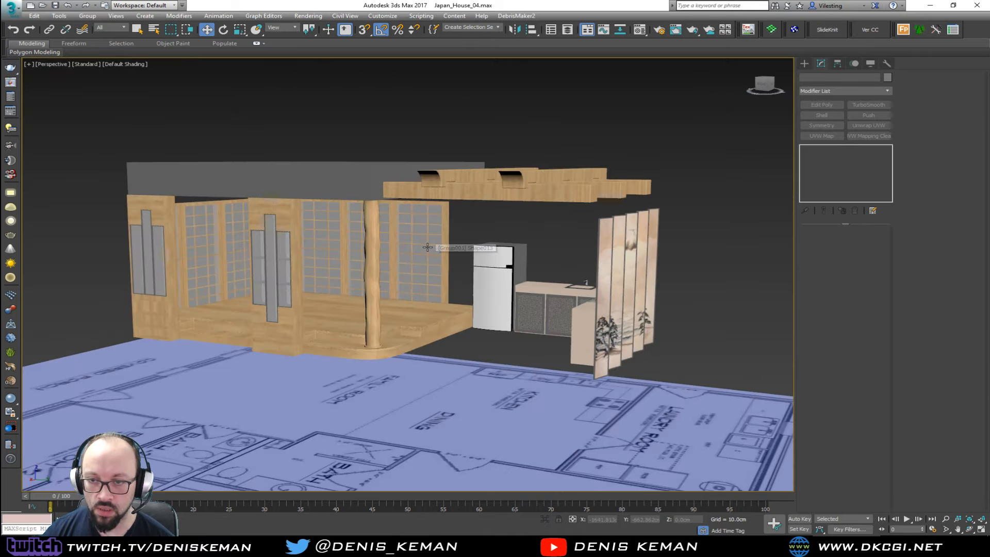
mouse_move(429, 262)
middle_mouse_down("alt")
mouse_move(425, 274)
mouse_move(444, 273)
middle_mouse_up("alt")
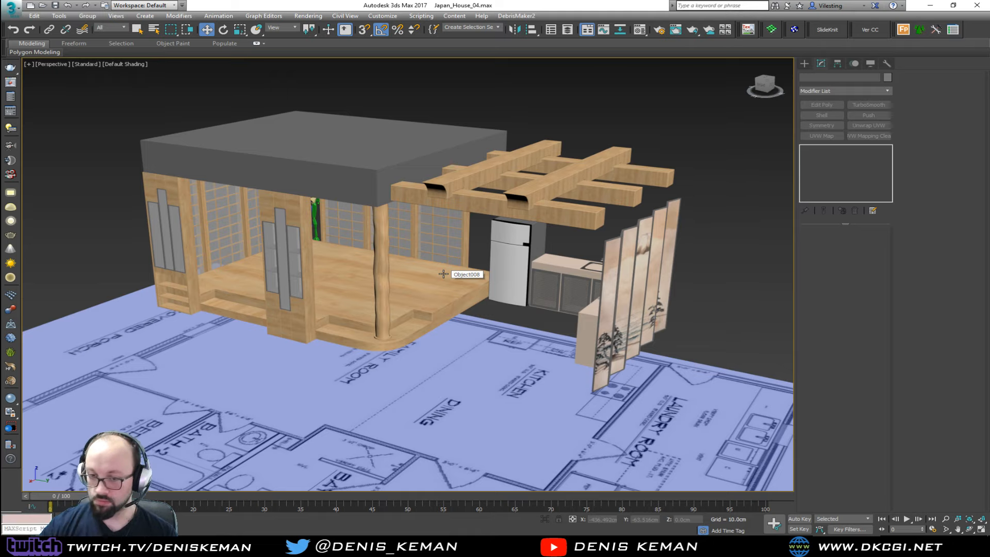
middle_click_drag(554, 257, 247, 222, "alt")
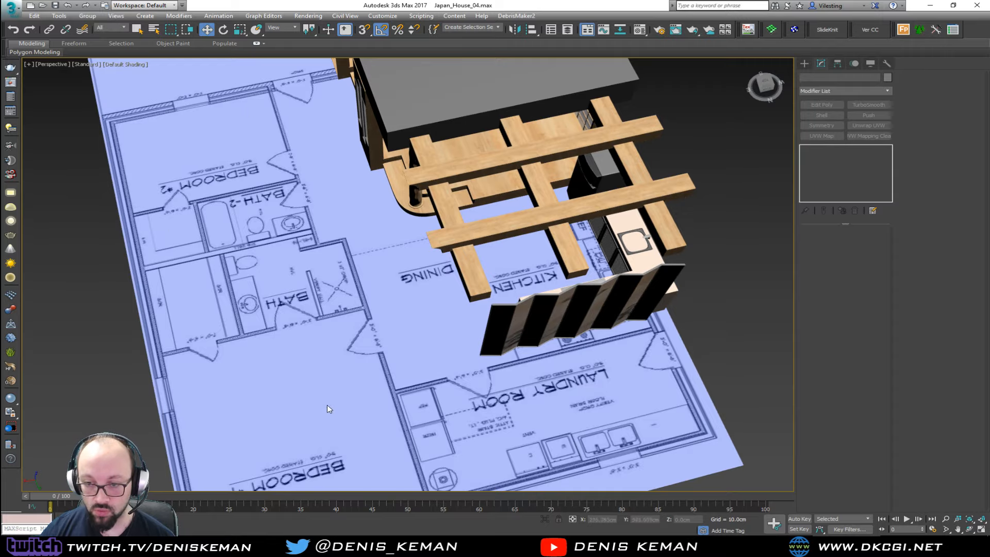
middle_click_drag(384, 399, 329, 274, "alt")
scroll(330, 274, "up", 5)
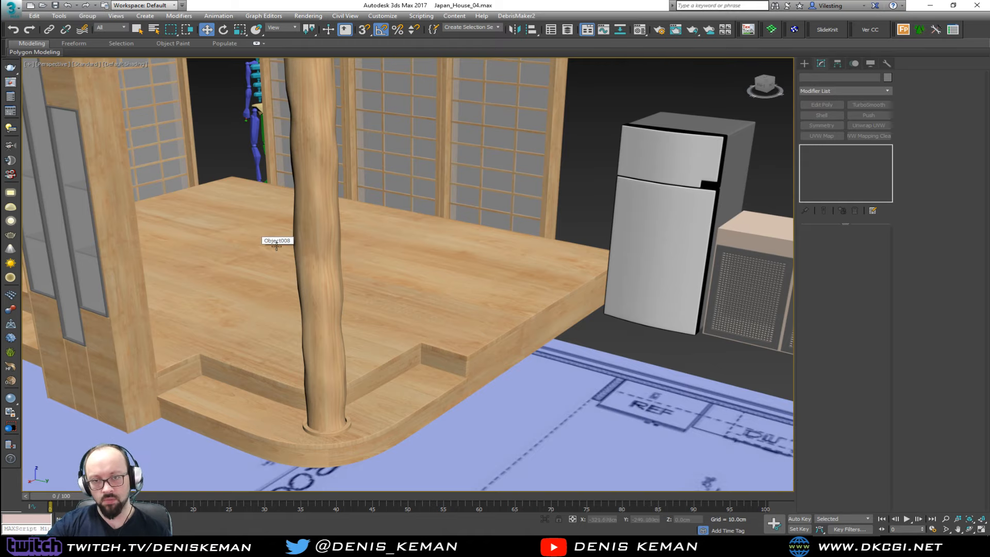
scroll(349, 250, "down", 10)
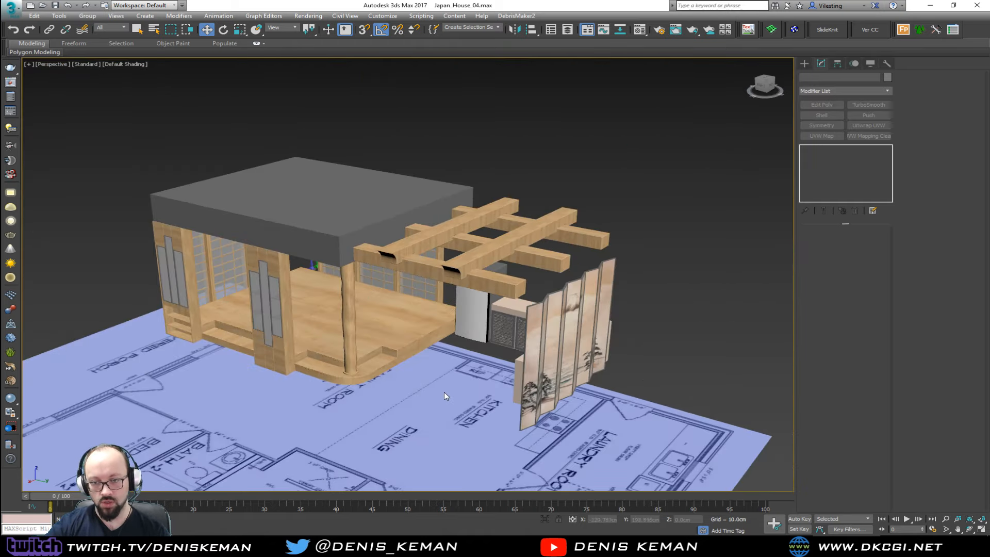
middle_click_drag(434, 329, 455, 340, "alt")
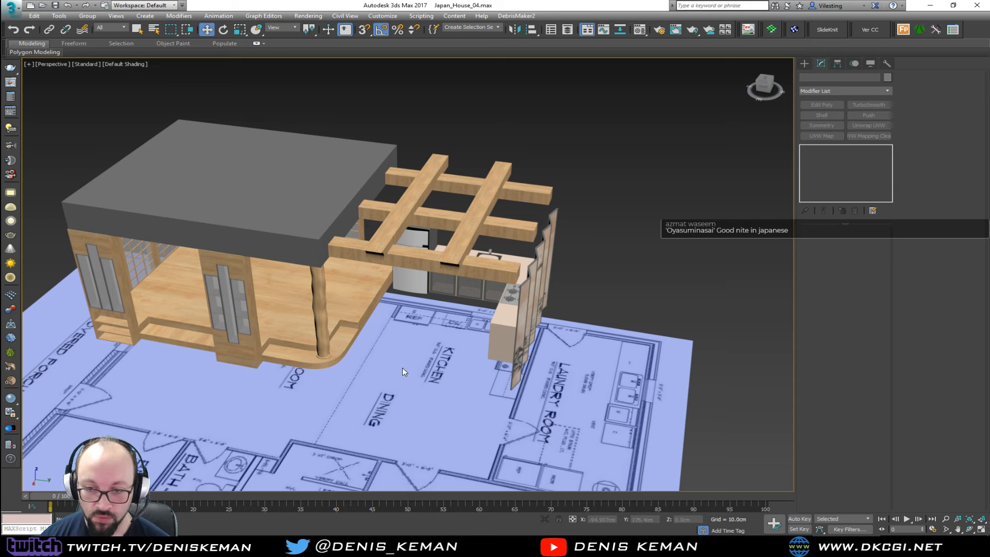
scroll(398, 367, "up", 5)
scroll(398, 367, "down", 6)
scroll(382, 329, "up", 3)
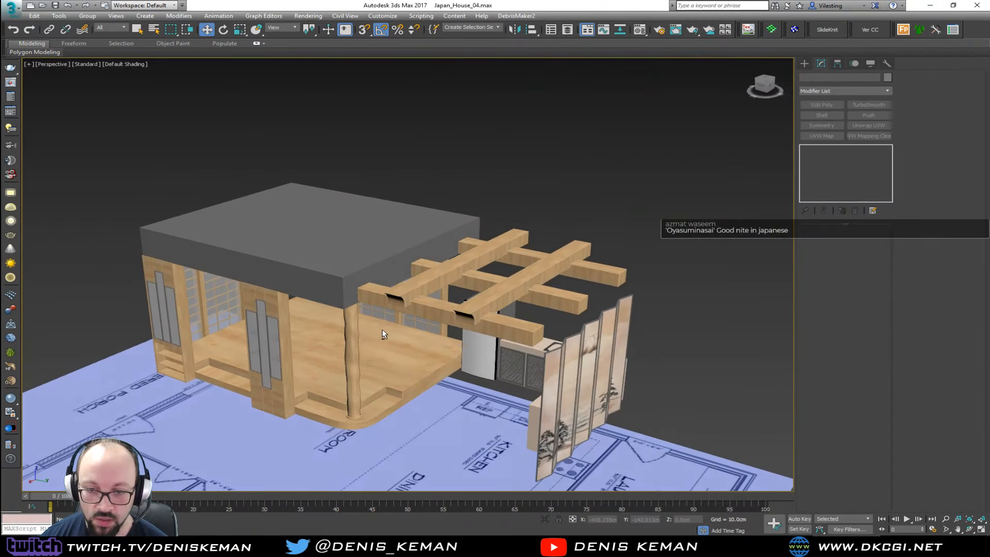
middle_click_drag(382, 329, 395, 392, "alt")
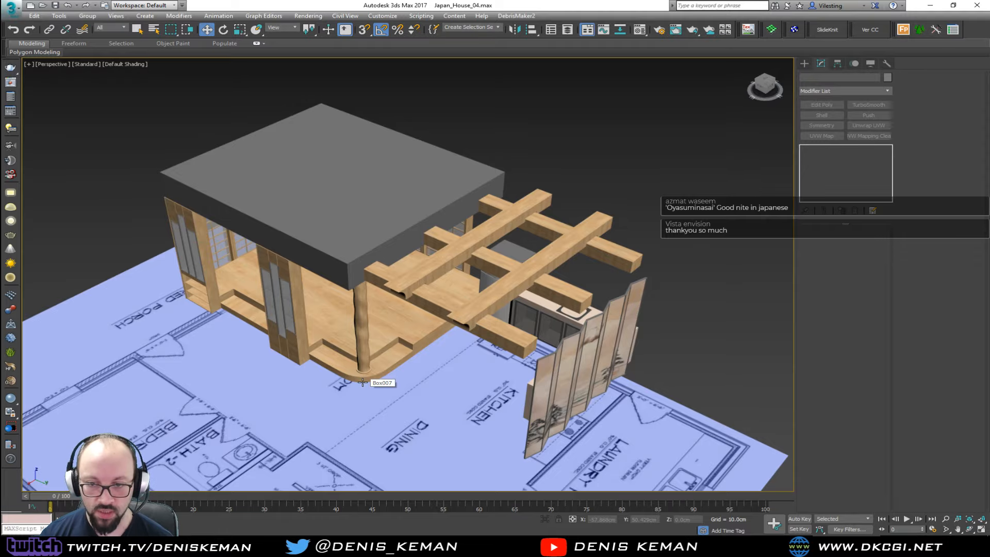
middle_click_drag(405, 320, 485, 330, "alt")
middle_click_drag(423, 366, 439, 311)
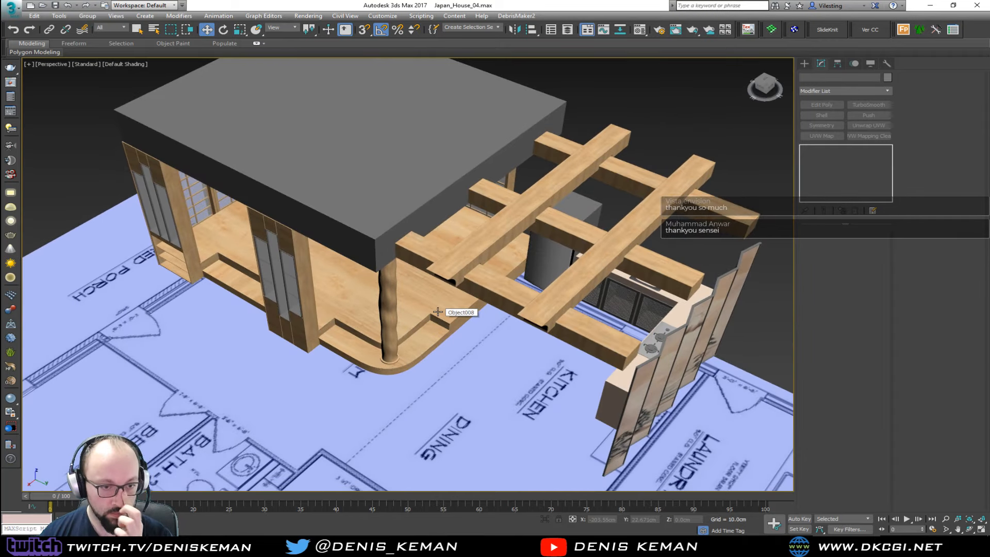
middle_click_drag(460, 315, 457, 283, "alt")
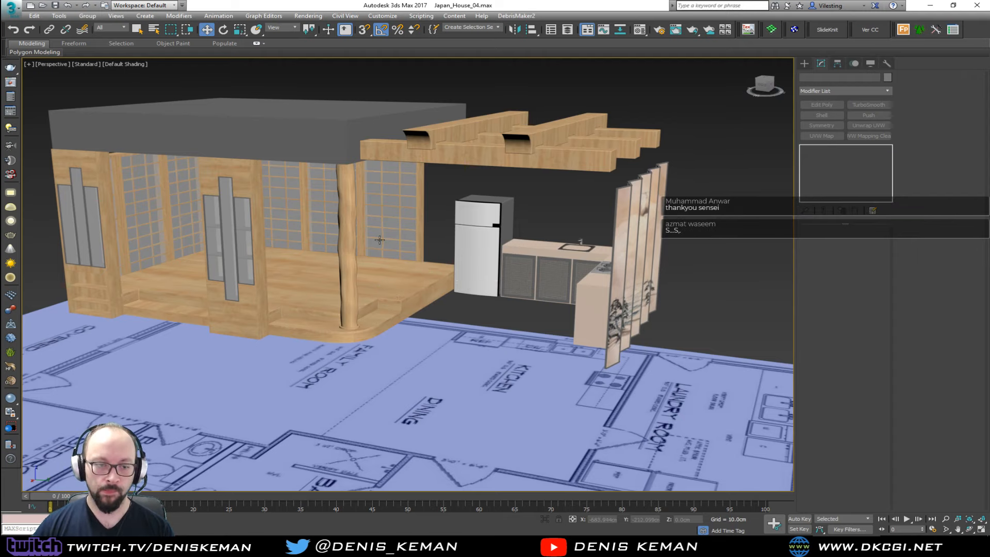
Inspect the kitchen counter and woven cabinet doors up close, and the elevated room's ceiling and sliding panels from below.
middle_click_drag(472, 282, 364, 304)
scroll(411, 281, "up", 6)
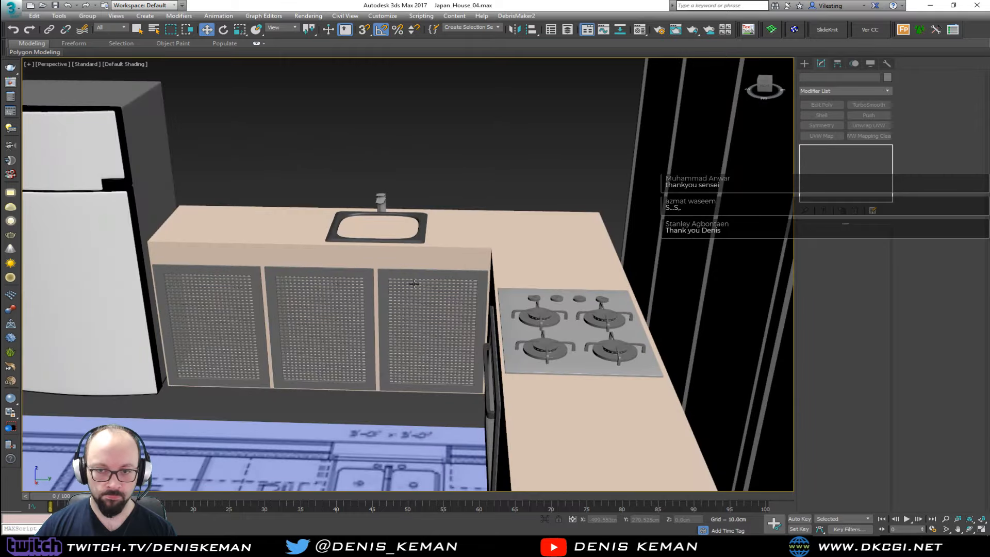
mouse_move(411, 280)
middle_mouse_down("alt")
mouse_move(497, 276)
mouse_move(536, 245)
mouse_move(382, 289)
mouse_move(435, 296)
mouse_move(339, 333)
mouse_move(310, 320)
mouse_move(437, 320)
middle_mouse_up("alt")
scroll(340, 333, "down", 3)
scroll(360, 317, "down", 10)
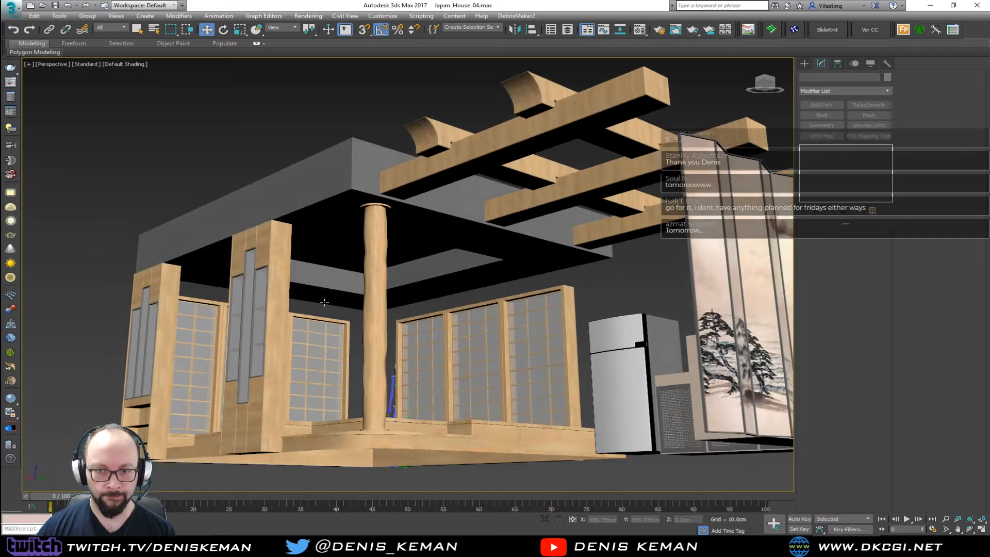
scroll(344, 318, "up", 5)
scroll(360, 308, "down", 3)
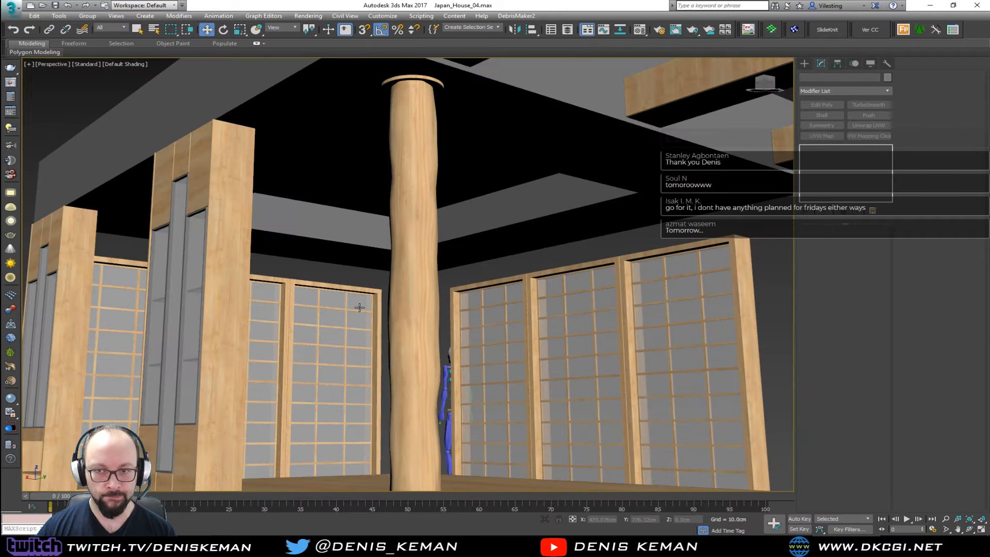
mouse_move(367, 298)
middle_mouse_down("alt")
mouse_move(323, 280)
mouse_move(380, 283)
mouse_move(413, 304)
mouse_move(414, 286)
mouse_move(414, 294)
mouse_move(302, 291)
mouse_move(363, 308)
mouse_move(374, 343)
mouse_move(412, 304)
mouse_move(515, 299)
mouse_move(376, 299)
mouse_move(379, 290)
middle_mouse_up("alt")
scroll(375, 342, "down", 3)
scroll(459, 301, "down", 3)
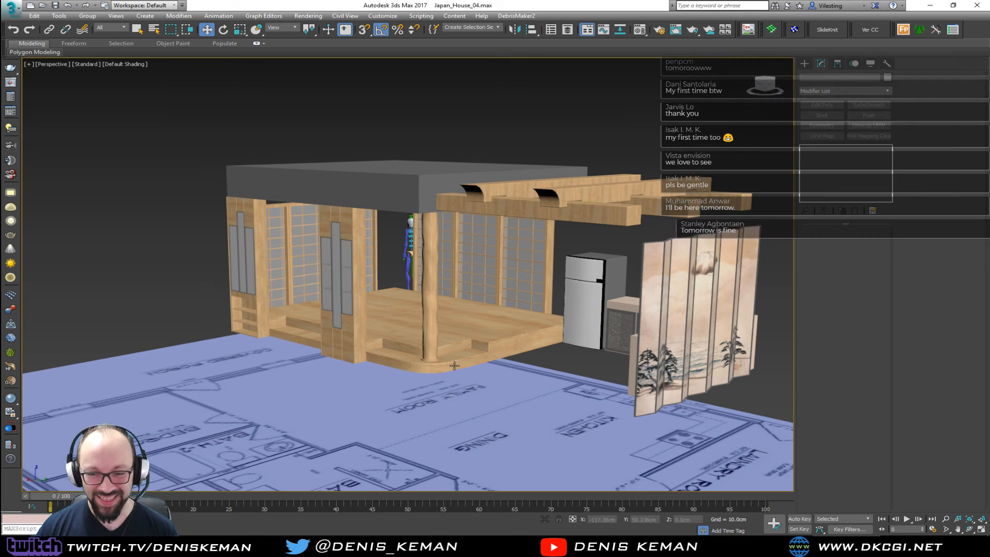
middle_click_drag(470, 399, 383, 383)
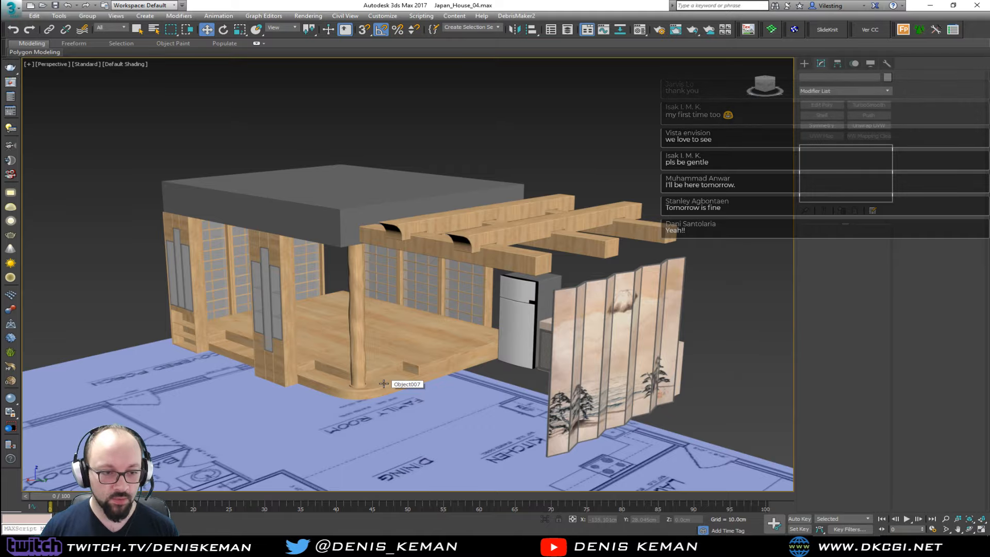
mouse_move(384, 384)
middle_mouse_down("alt")
mouse_move(565, 307)
mouse_move(392, 309)
mouse_move(444, 309)
mouse_move(359, 258)
middle_mouse_up("alt")
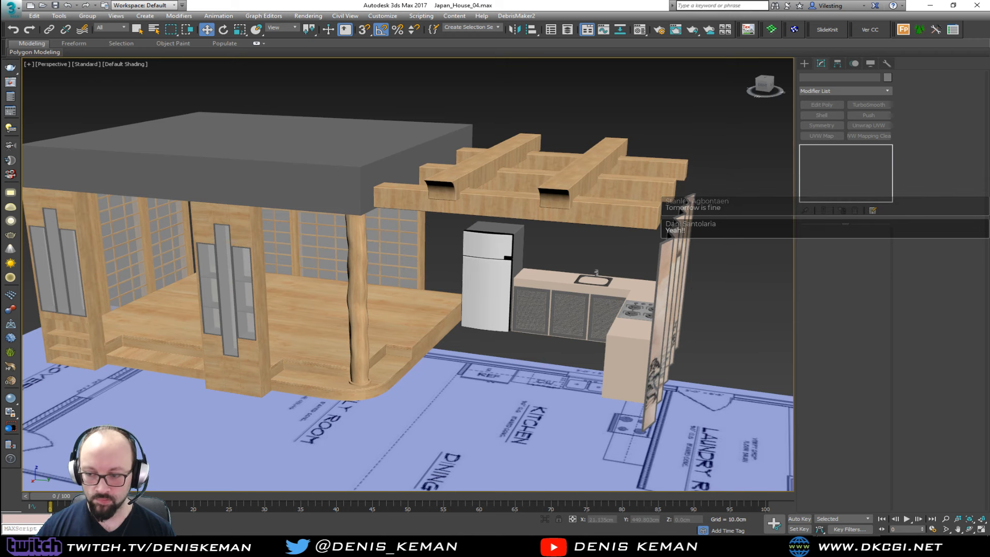
Switch to Discord, look through the reference images in the streaming_related channel, and return to the house scene.
left_click(724, 544)
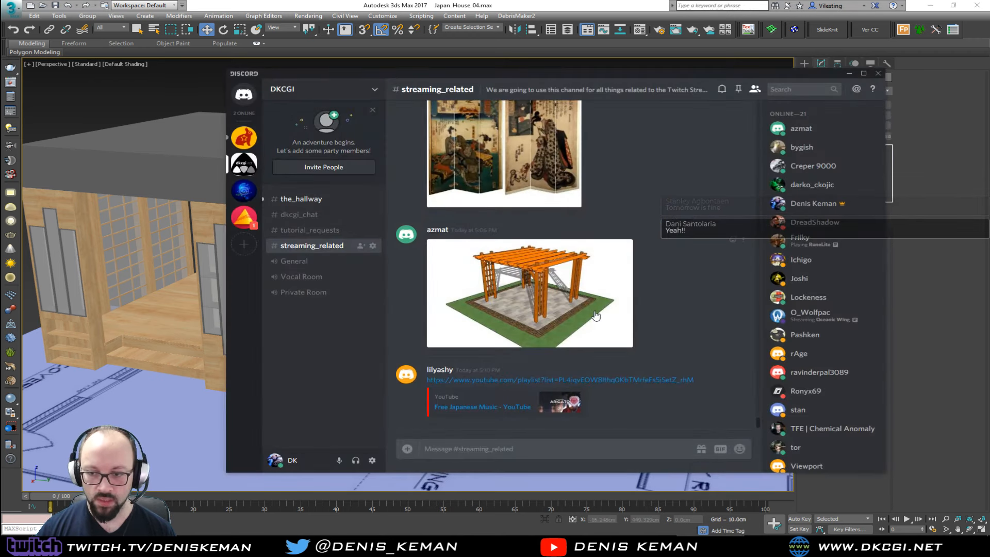
scroll(595, 315, "up", 5)
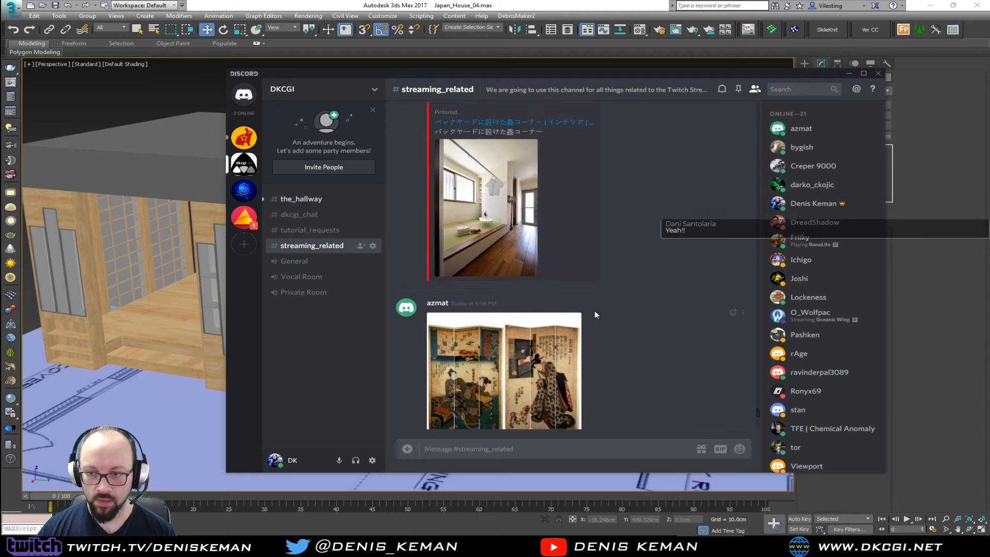
scroll(595, 315, "up", 2)
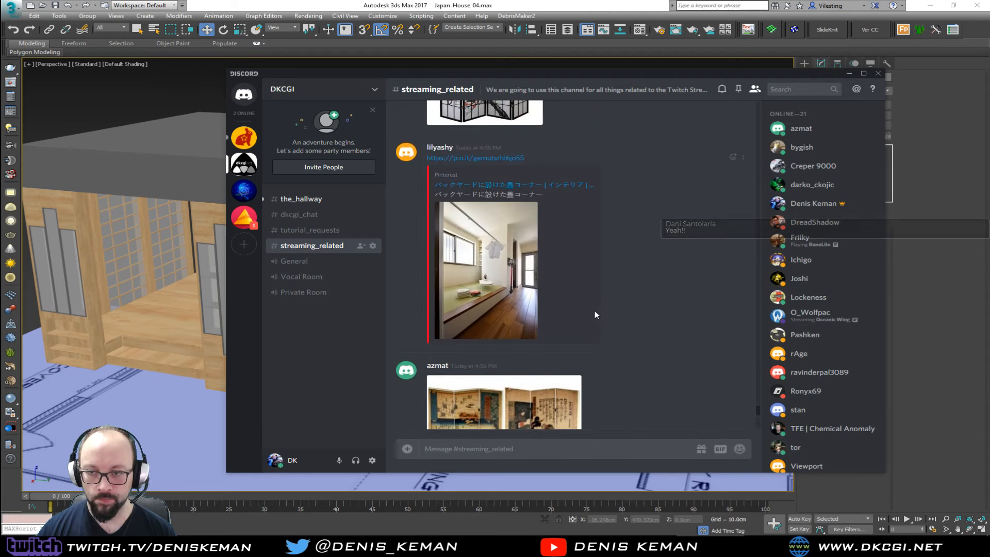
scroll(595, 314, "up", 6)
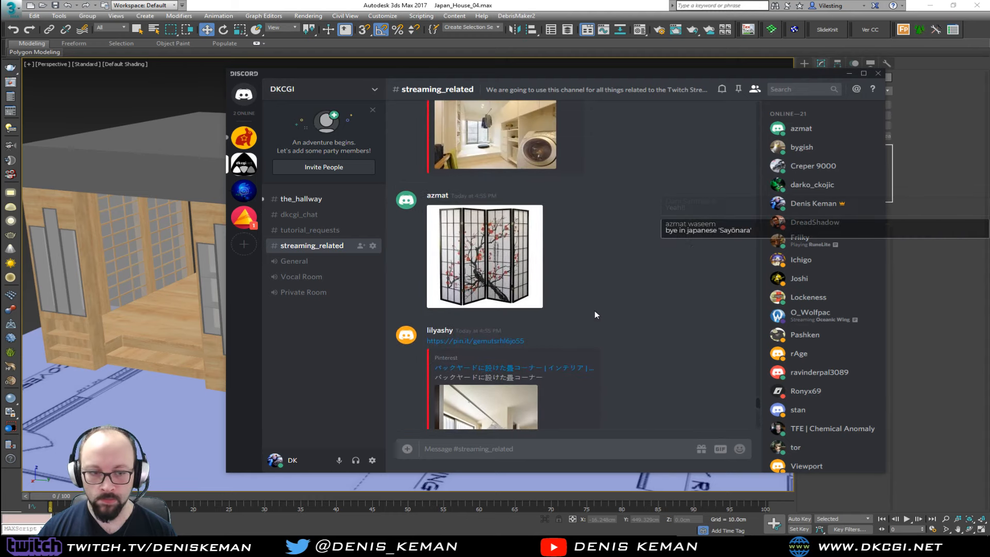
scroll(595, 315, "down", 10)
scroll(595, 314, "down", 5)
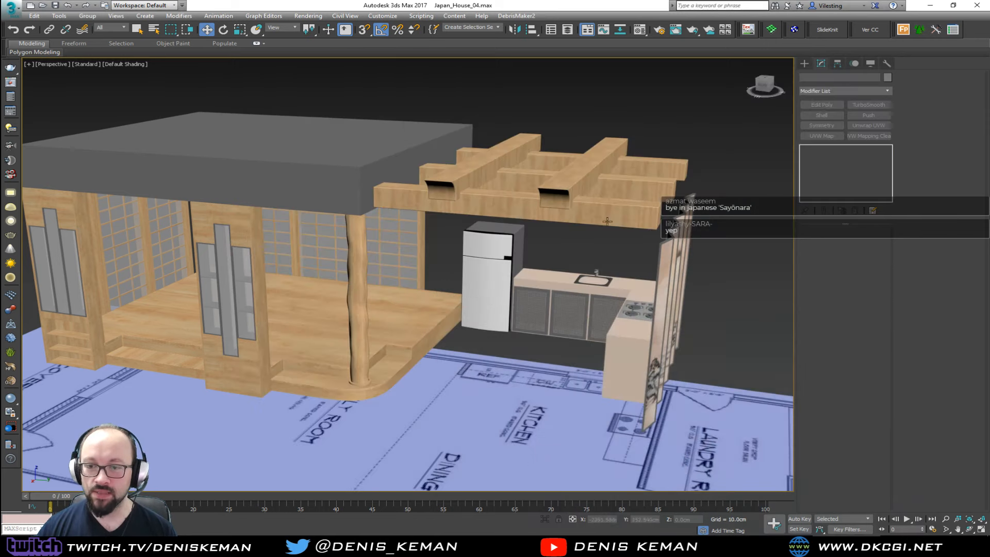
left_click(849, 74)
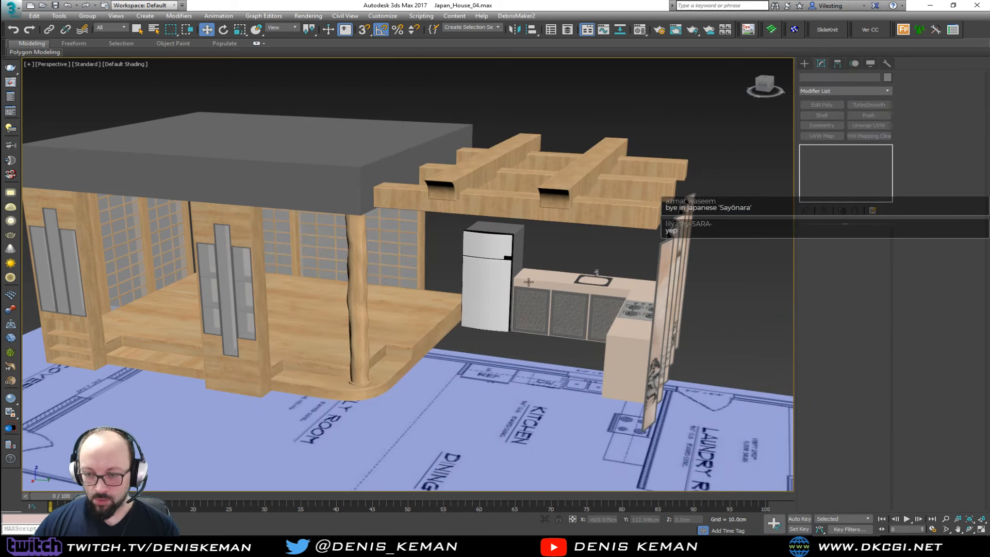
middle_click_drag(528, 282, 339, 244, "alt")
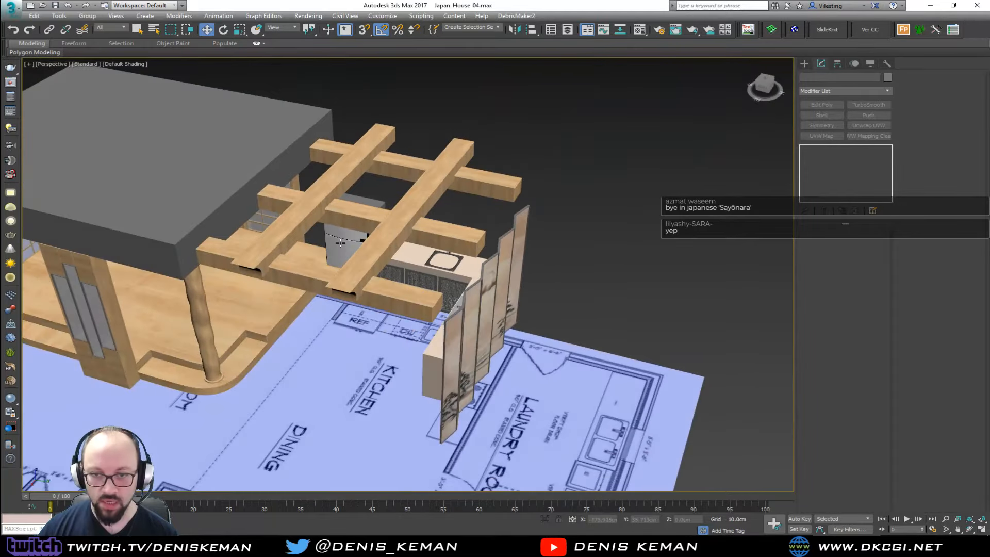
scroll(317, 256, "down", 3)
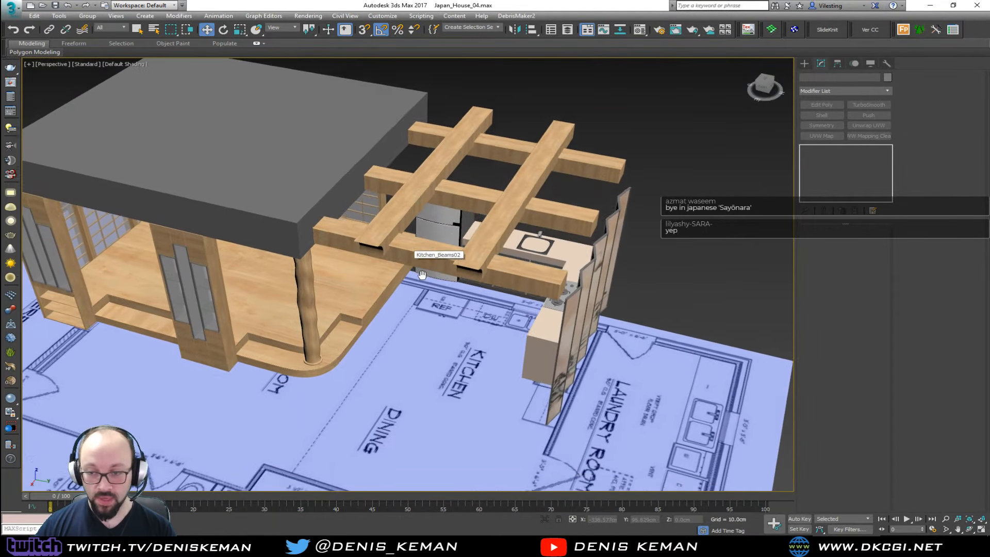
scroll(423, 252, "down", 1)
middle_click_drag(423, 252, 387, 262, "alt")
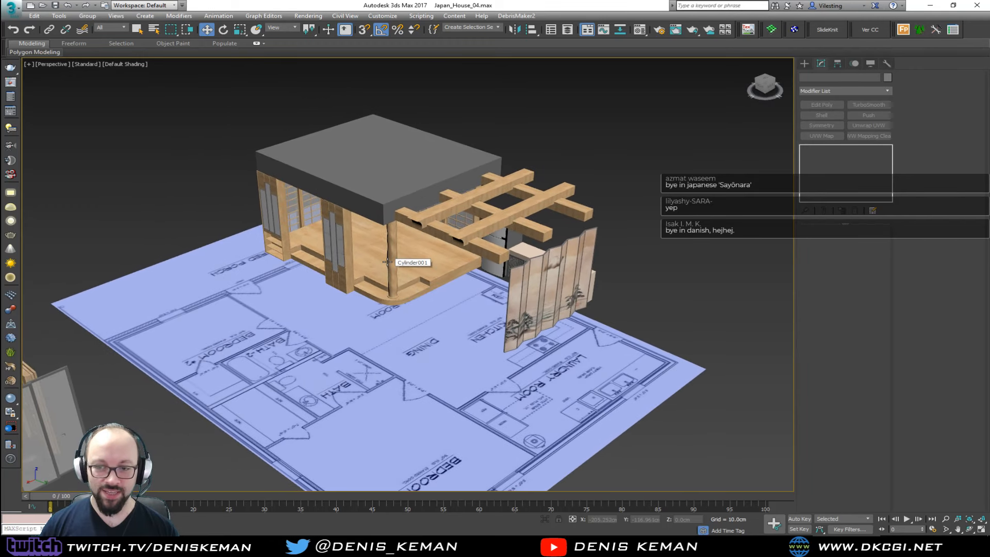